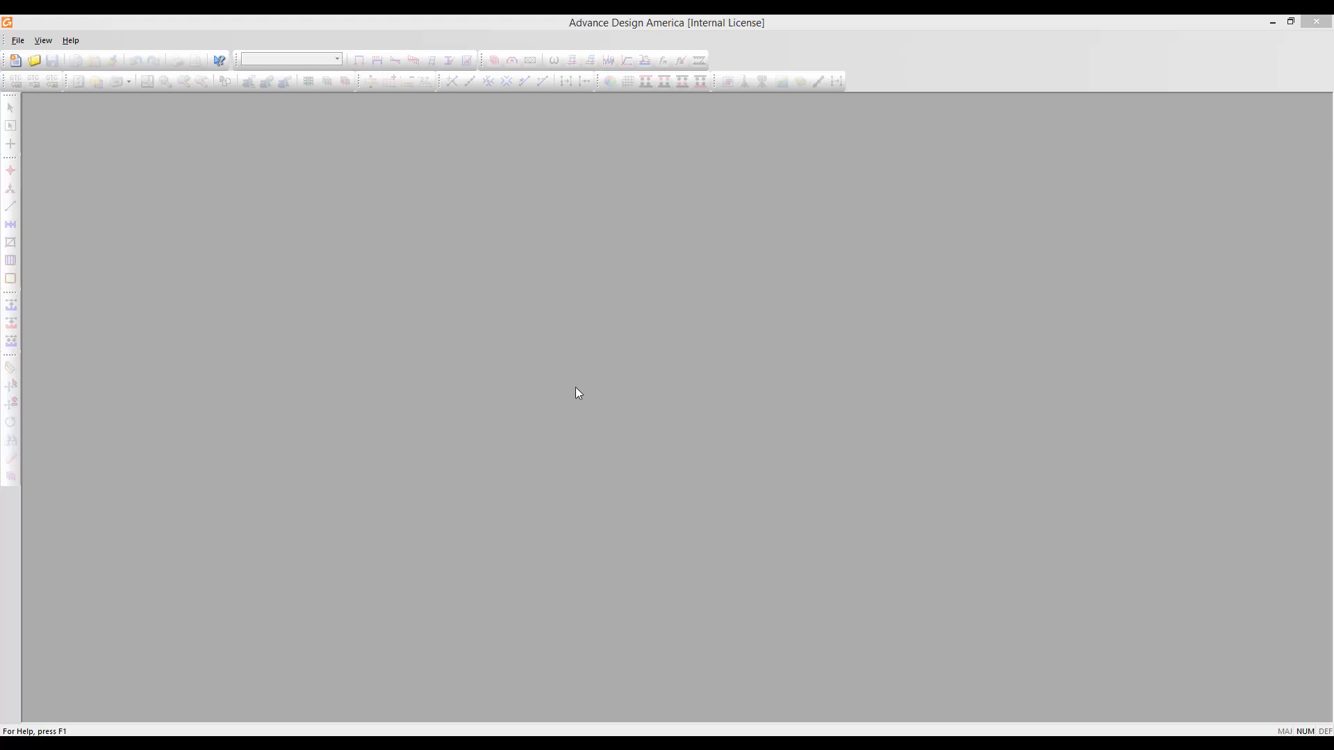
Create a new blank project, closing the duplicate document, and show it maximized in an isometric view
left_click(16, 60)
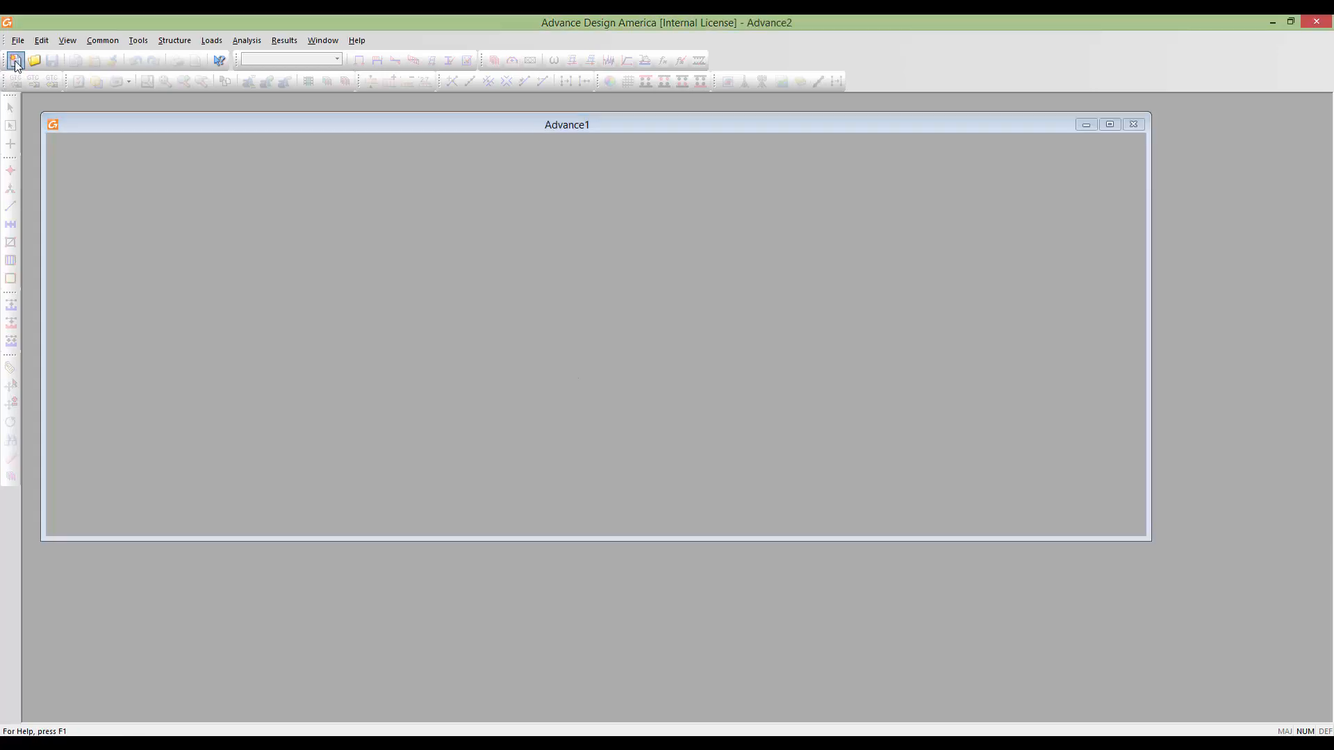
left_click(16, 60)
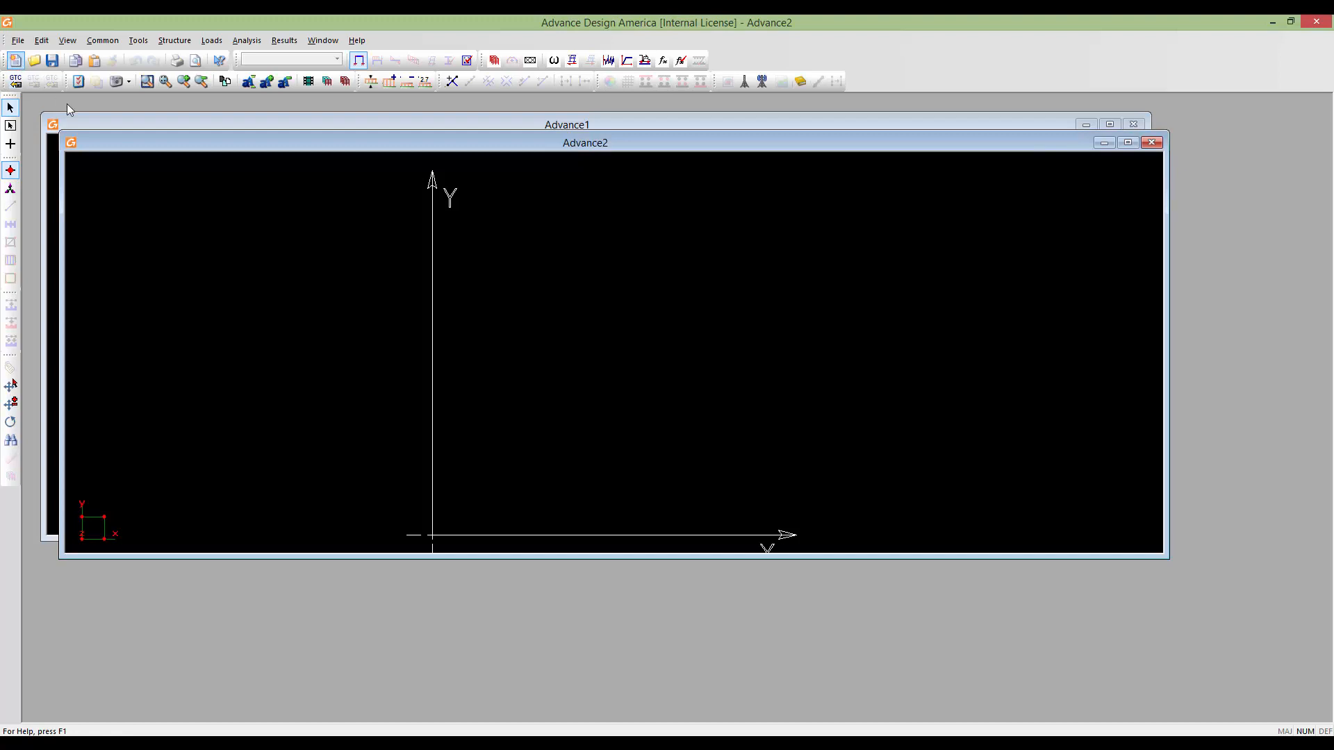
left_click(1152, 143)
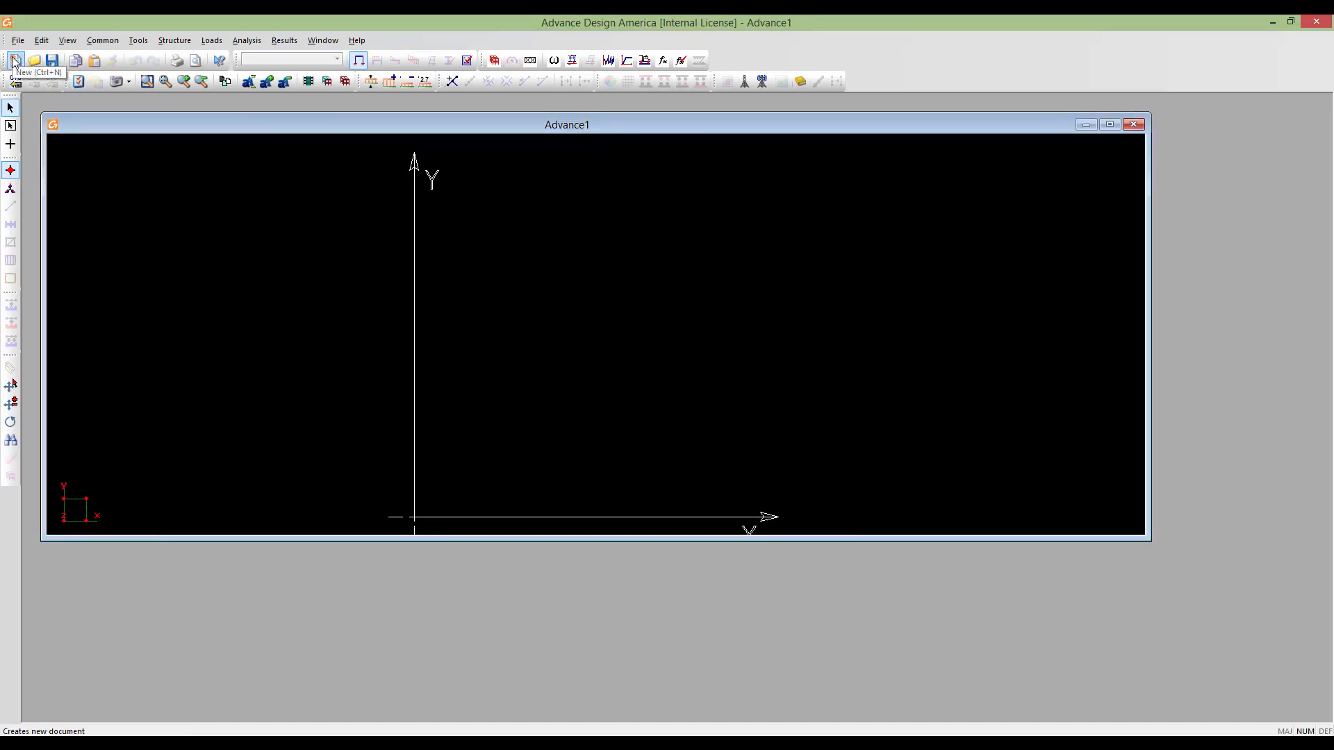
left_click(1110, 124)
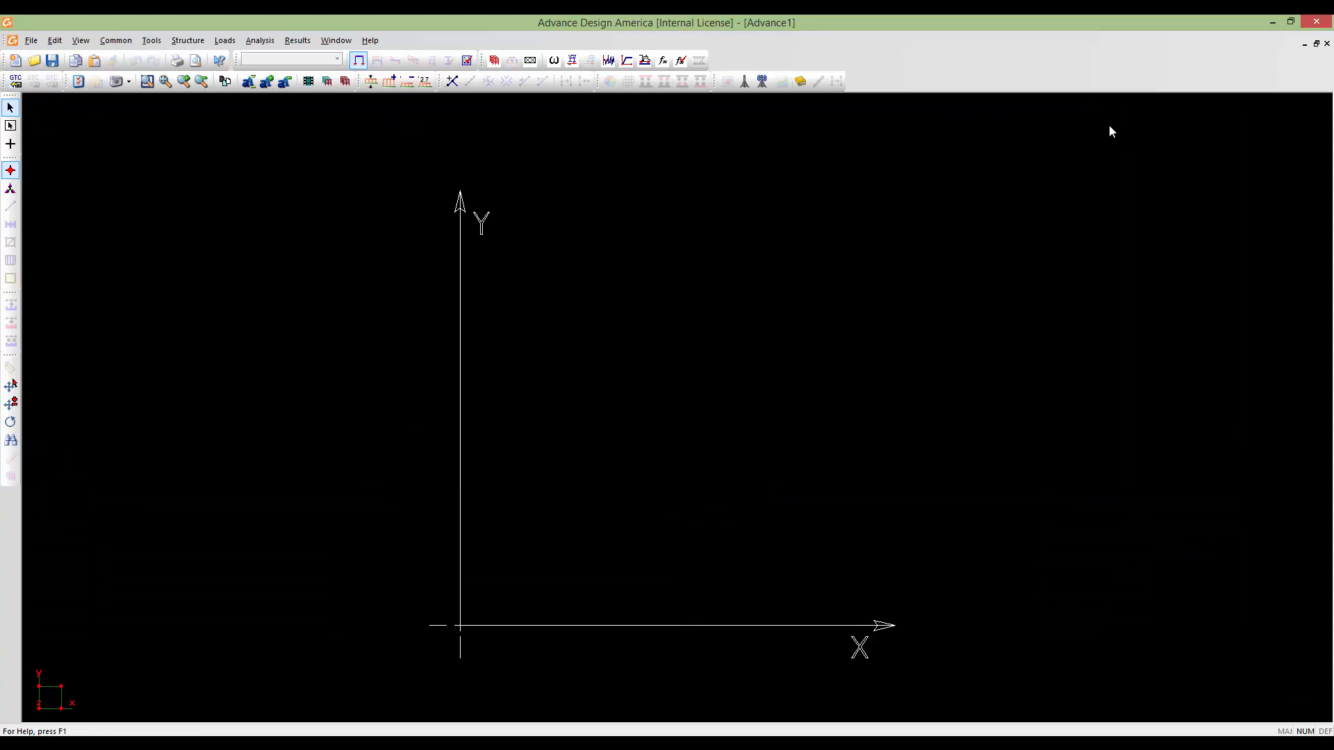
key("Home")
middle_click_drag(631, 409, 626, 261)
scroll(631, 295, "down", 1)
Set the static analysis type to Non-linear analysis in the project configuration
left_click(31, 40)
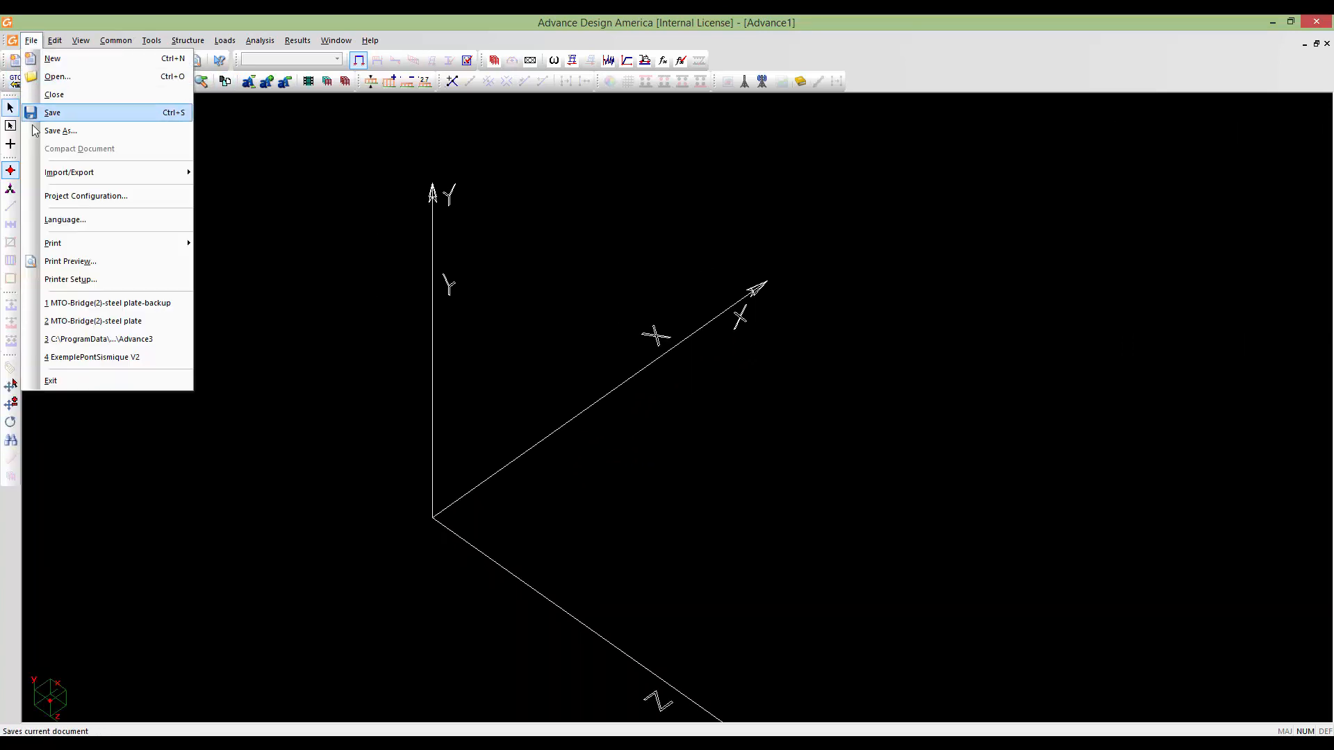
left_click(59, 198)
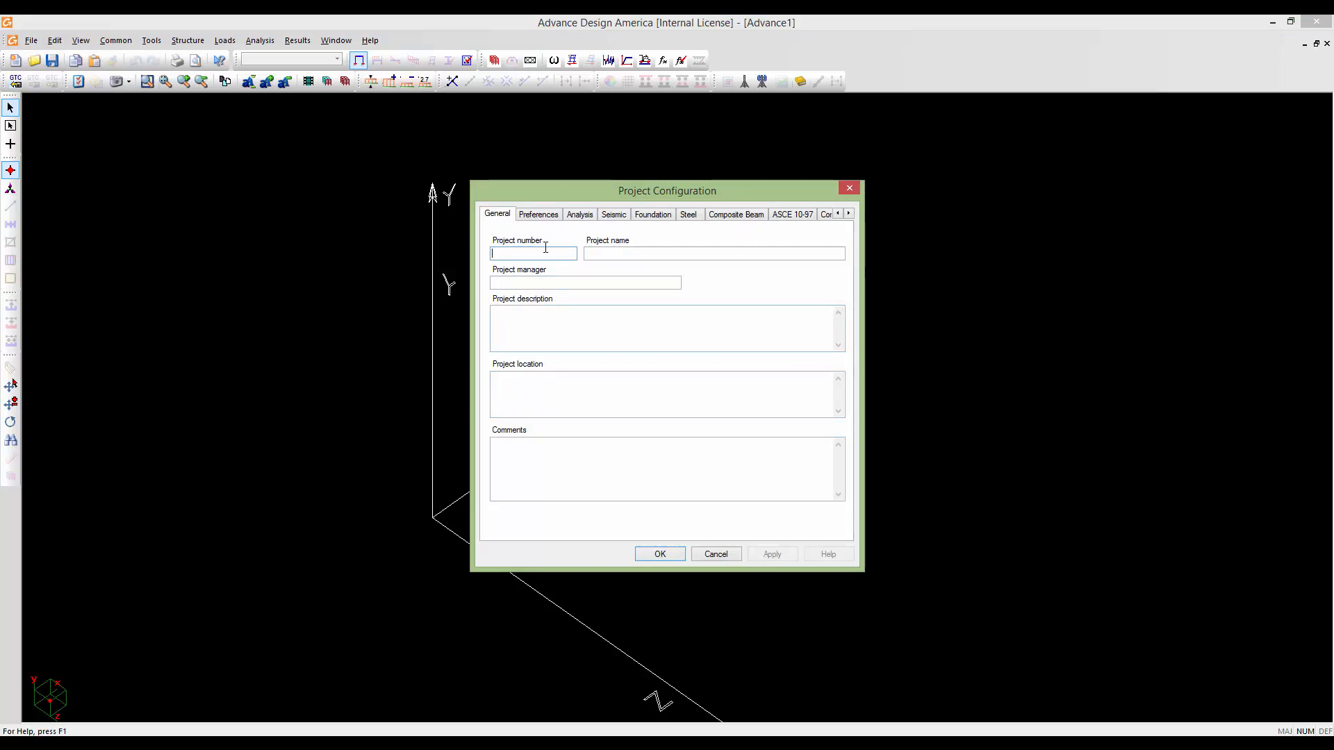
left_click(581, 215)
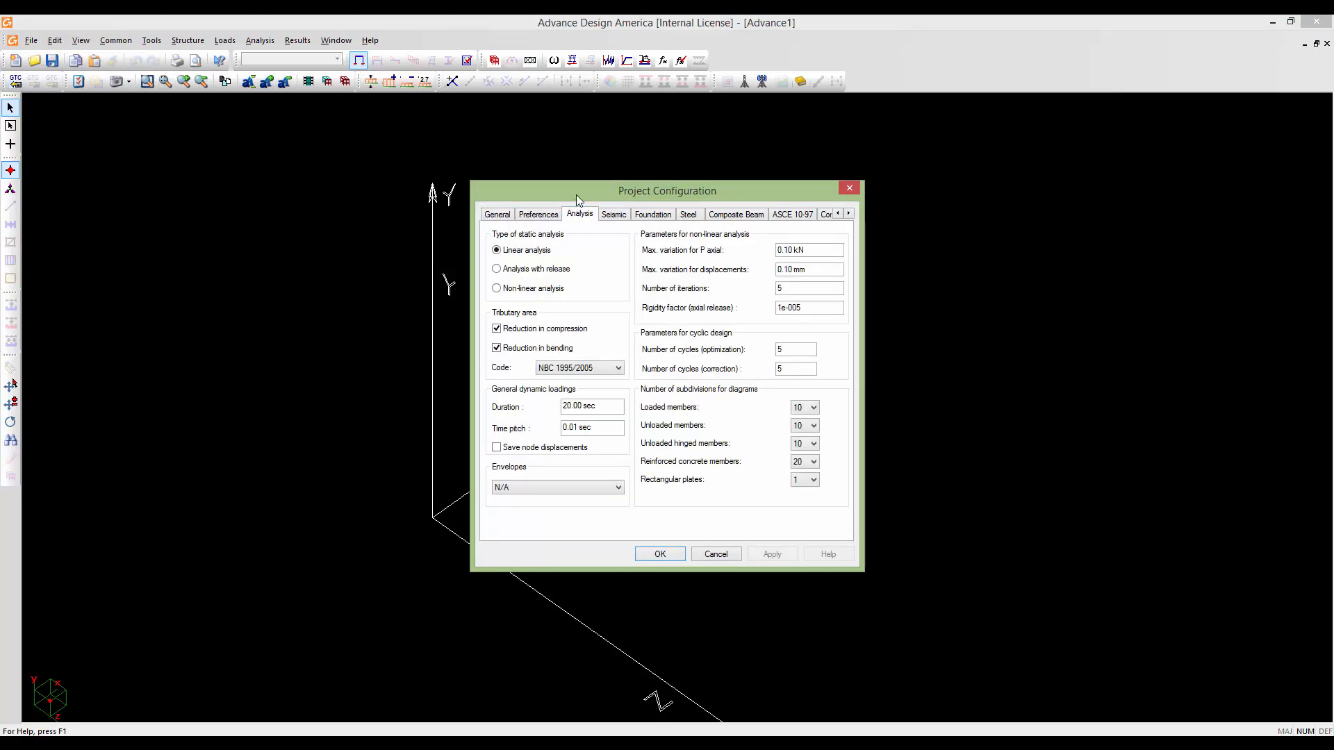
left_click_drag(577, 200, 580, 194)
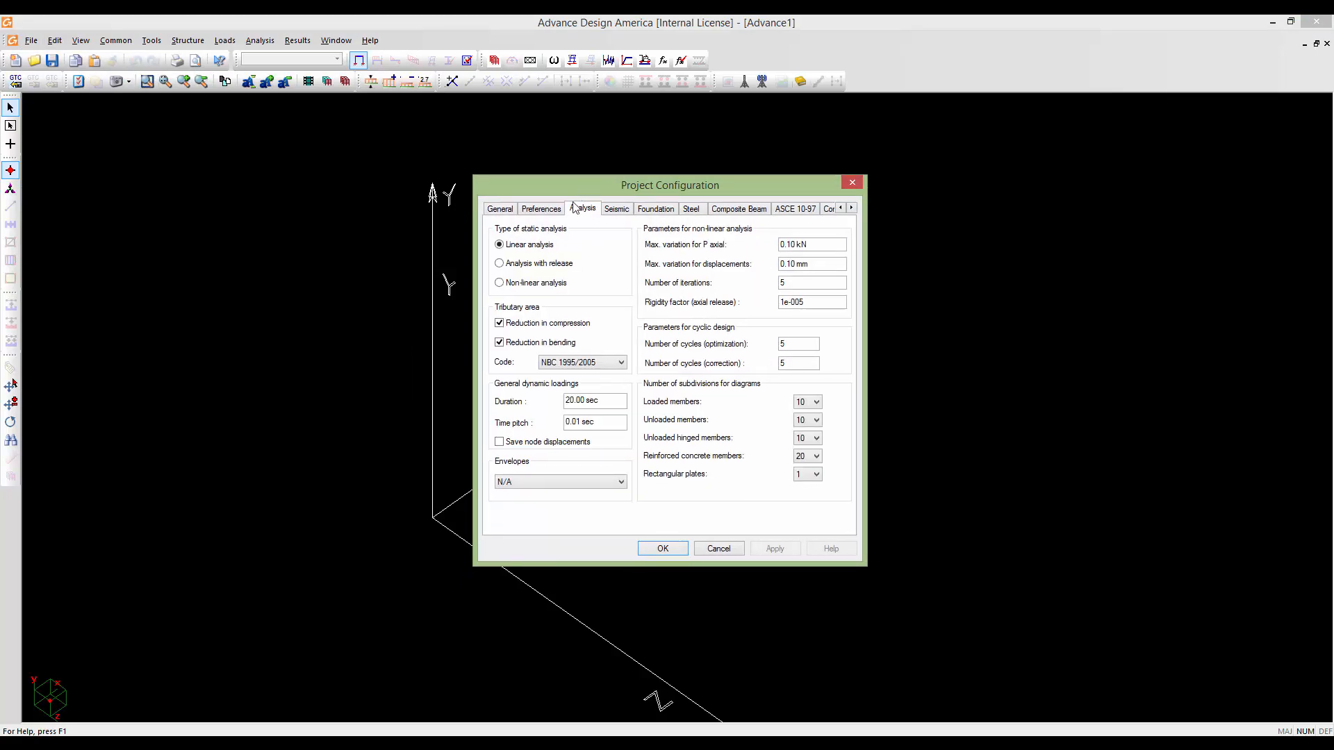
left_click(500, 283)
Enable steel/concrete composite beams for the project, exclude construction stages 3, 4, 5 and 8, and accept the configuration
left_click(742, 210)
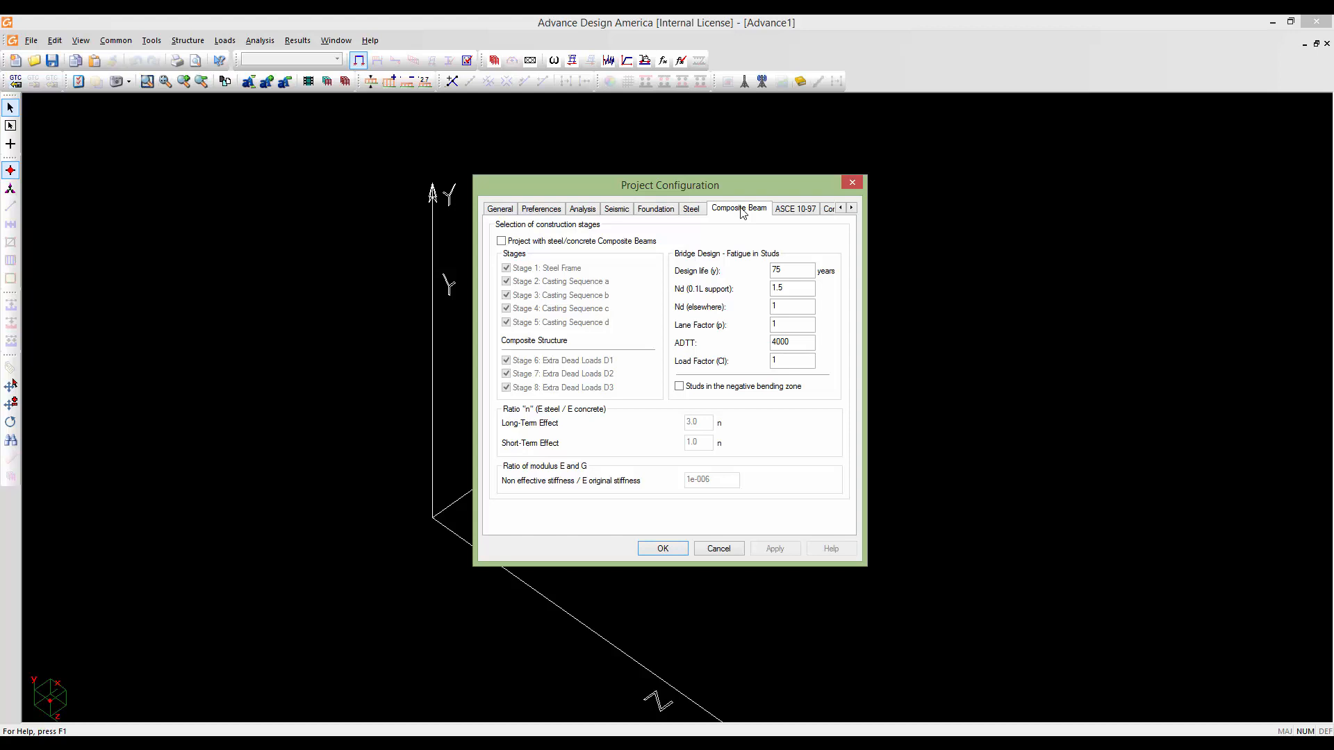
left_click(501, 242)
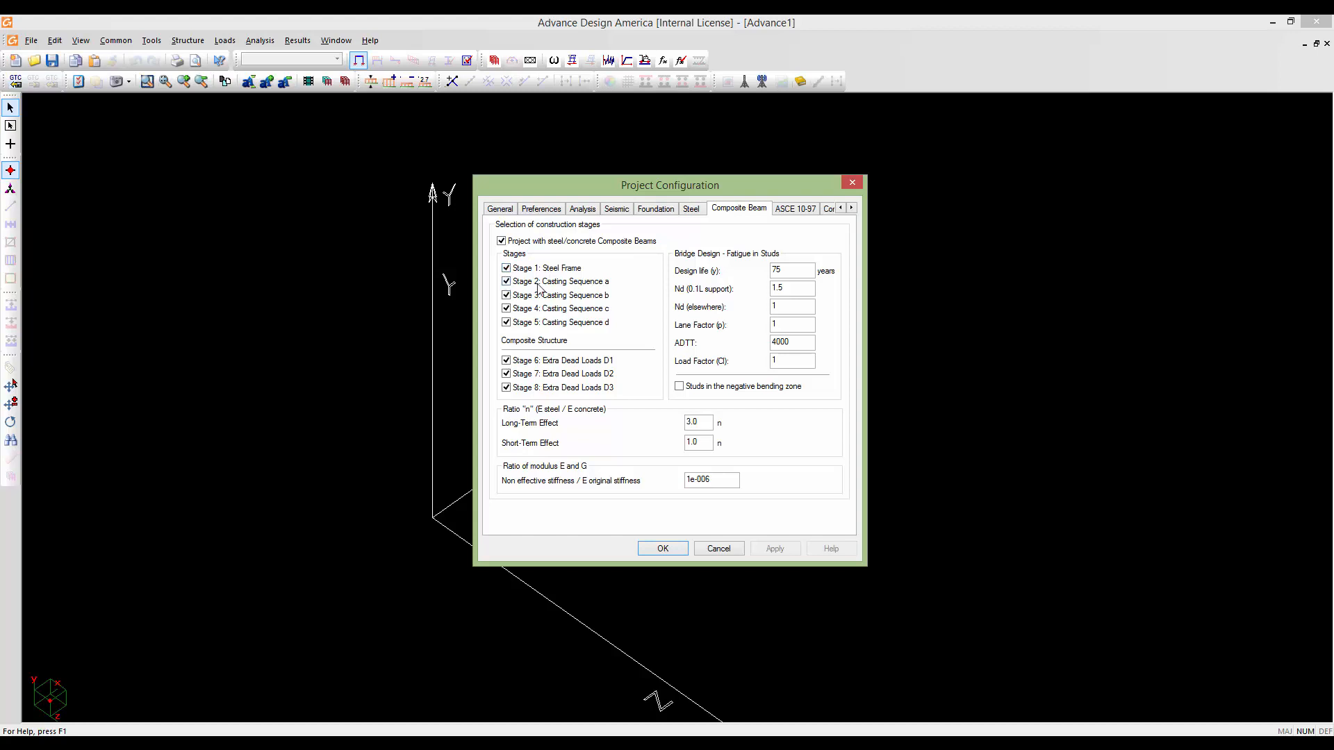
left_click(506, 295)
left_click(507, 309)
left_click(506, 323)
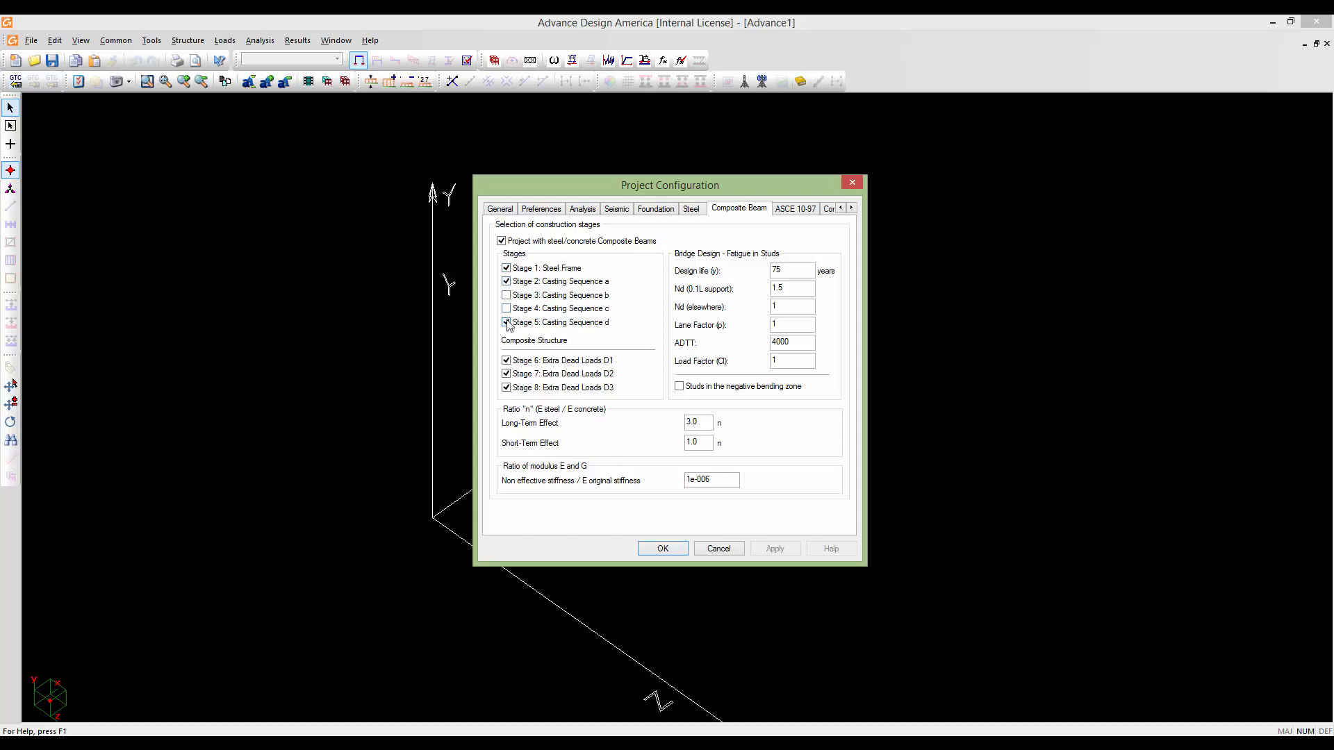
left_click(507, 388)
left_click_drag(758, 189, 763, 181)
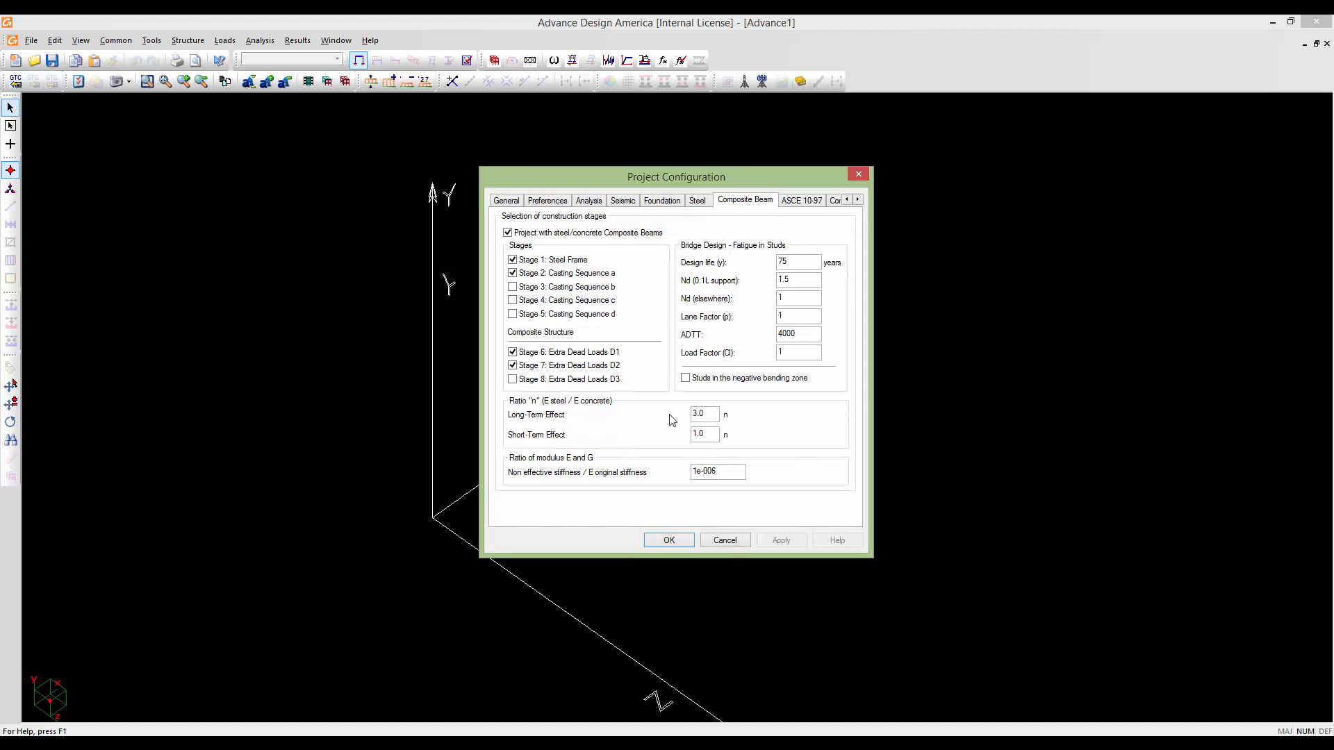
left_click(666, 540)
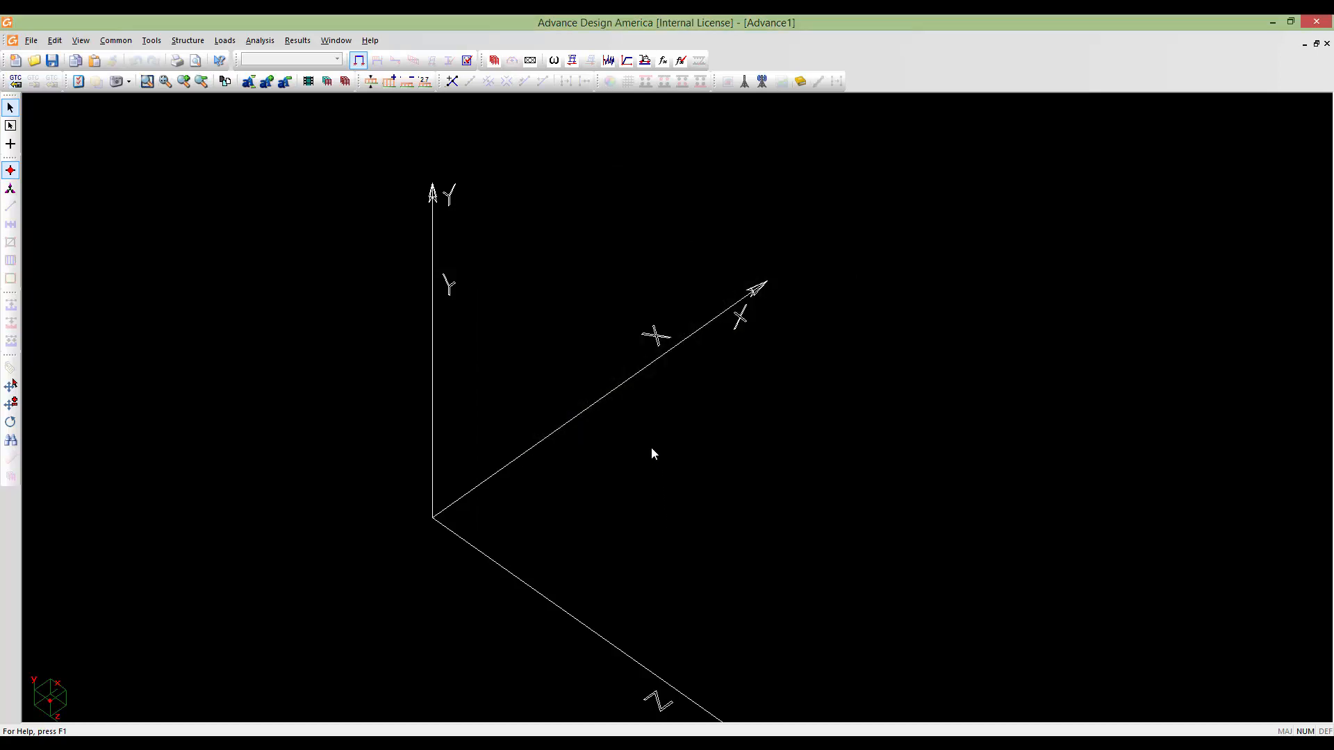
middle_click_drag(655, 453, 614, 386)
scroll(614, 402, "down", 2)
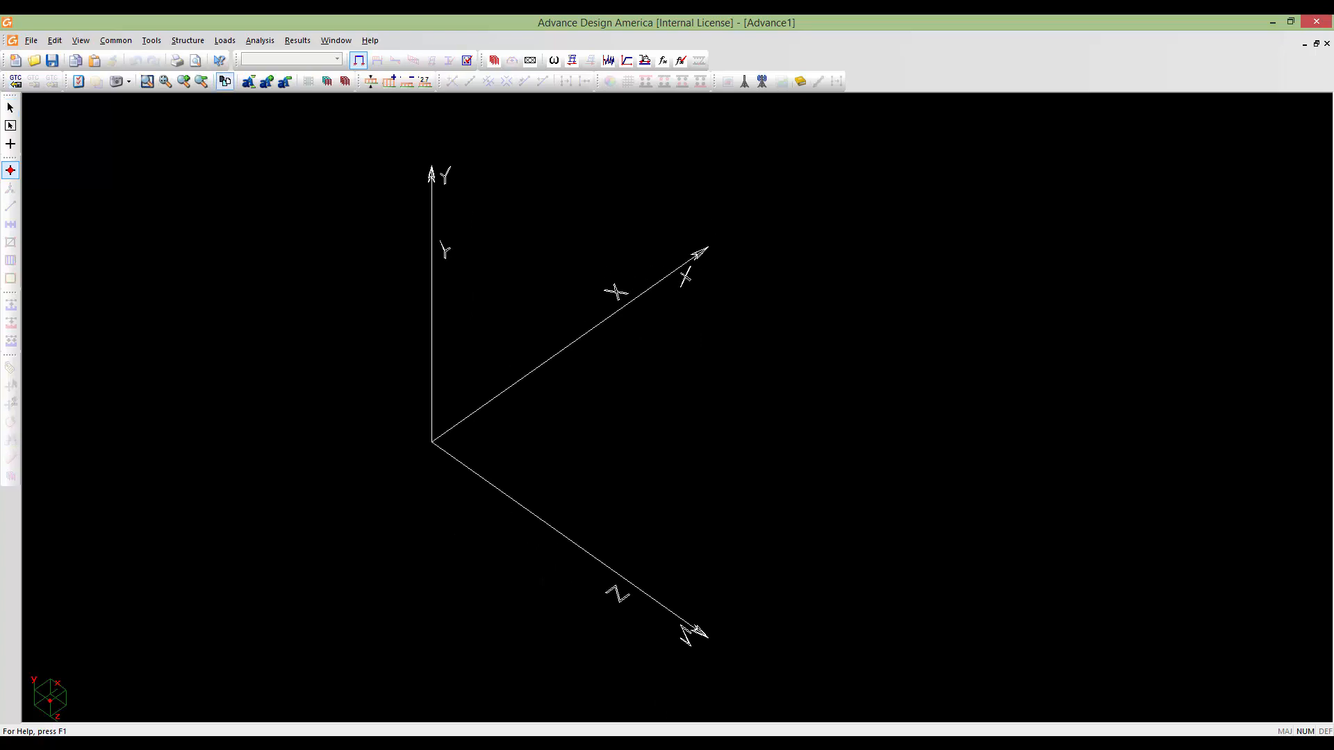
scroll(604, 416, "down", 2)
mouse_move(619, 440)
middle_mouse_down()
mouse_move(604, 417)
mouse_move(629, 446)
middle_mouse_up()
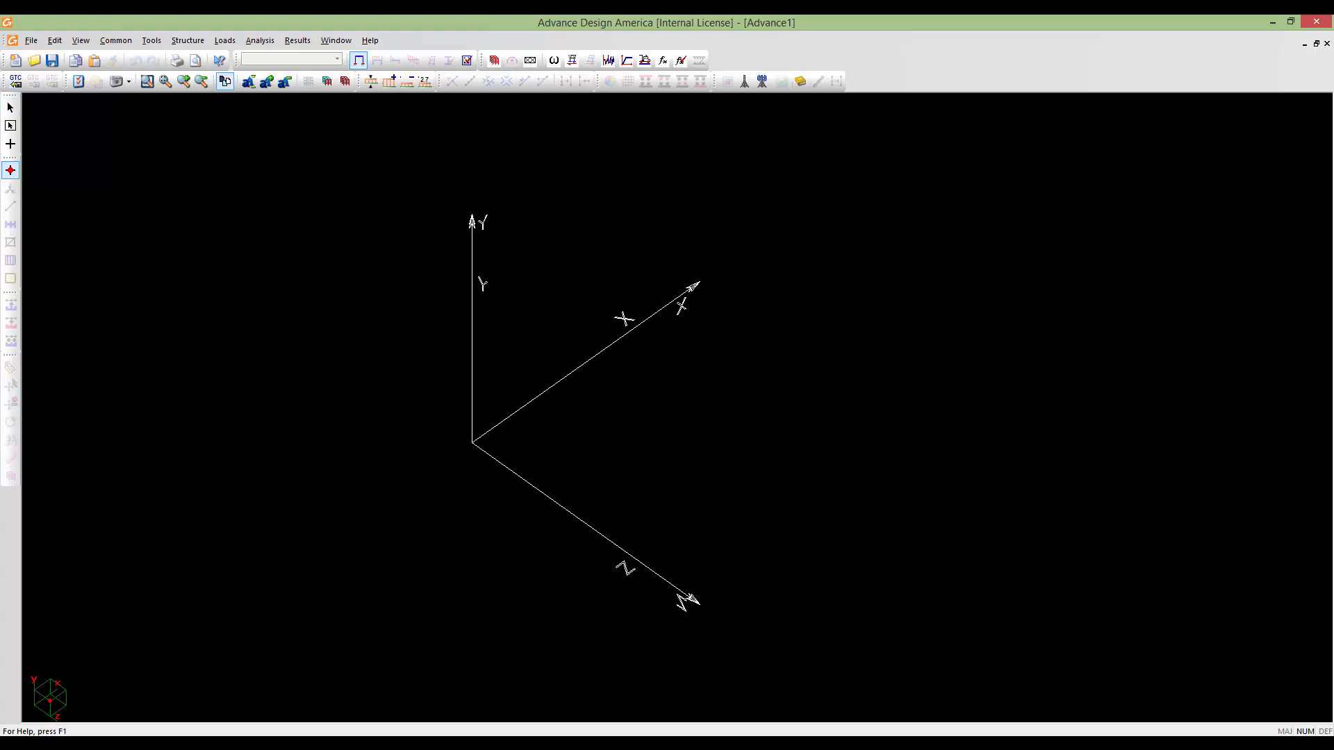
middle_click_drag(523, 463, 439, 396)
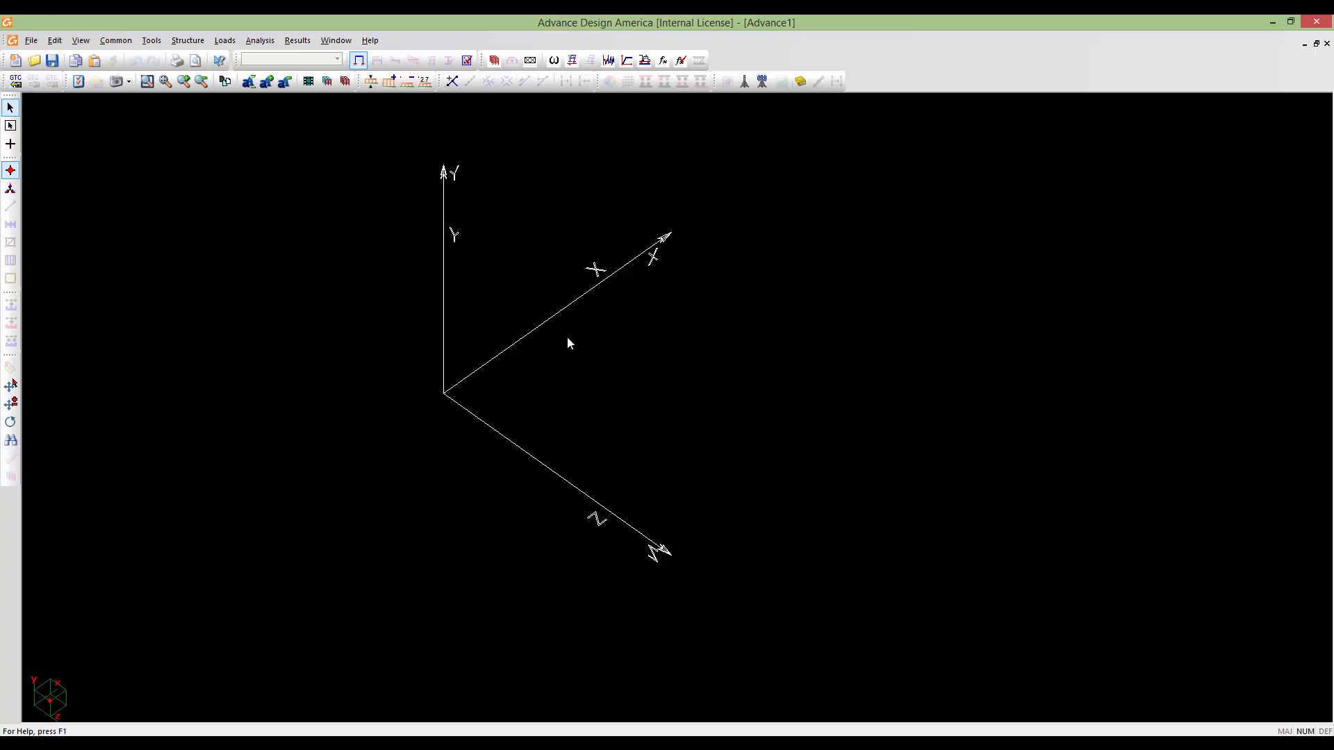
scroll(580, 439, "down", 4)
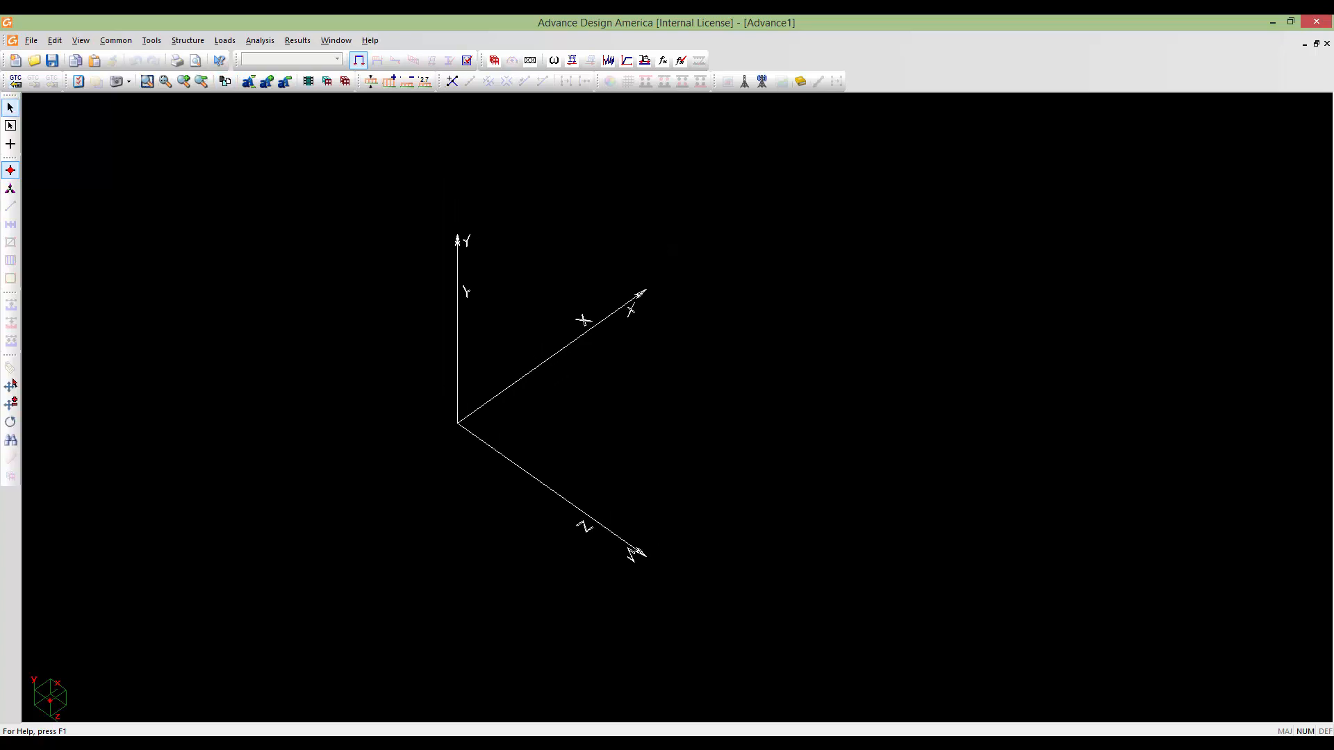
Add two nodes through the nodes spreadsheet, one at the origin and one at Z = 42 m
double_click(470, 385)
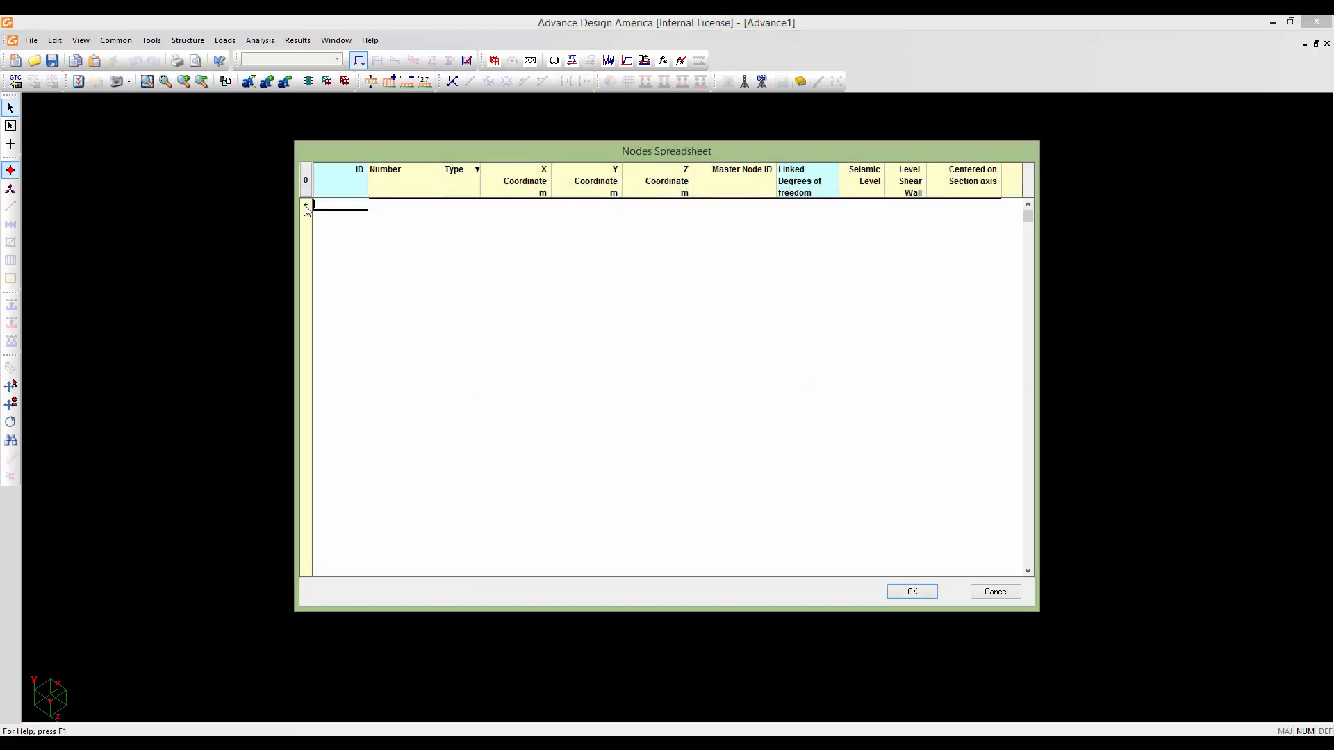
left_click(306, 206)
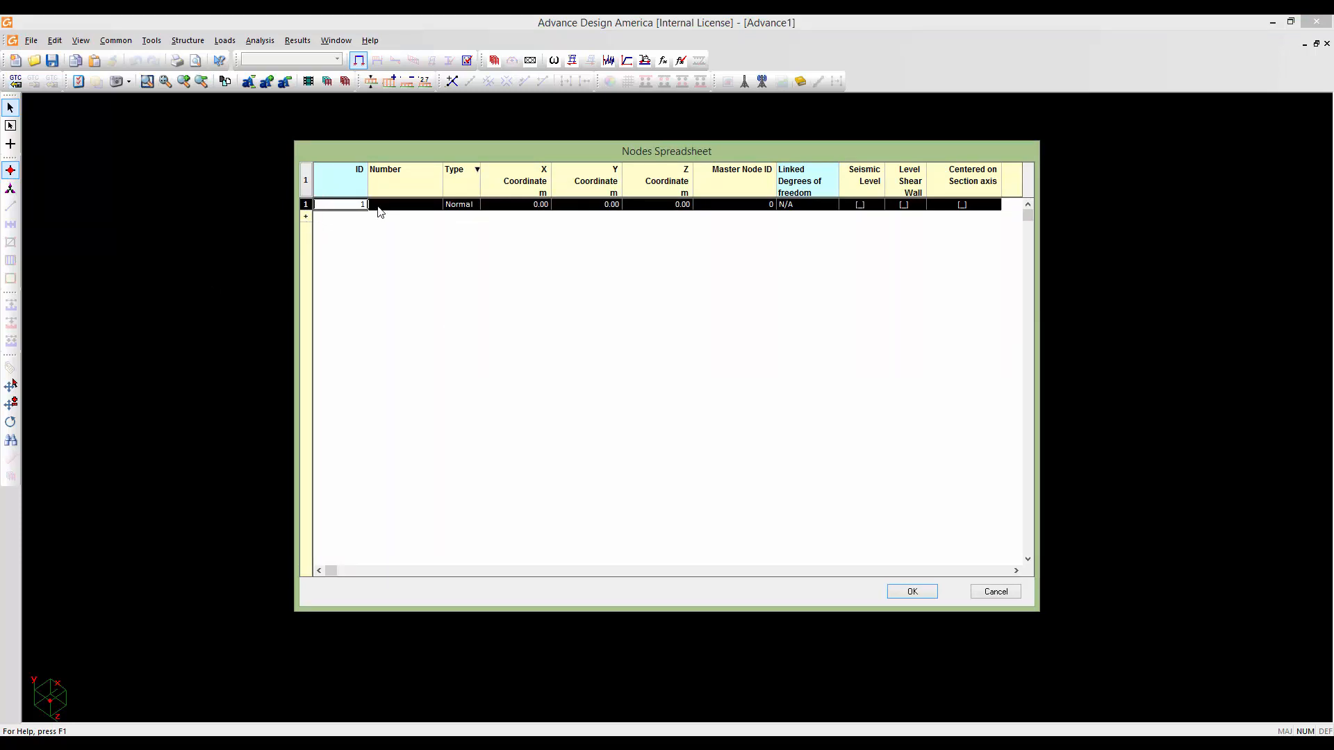
left_click(306, 217)
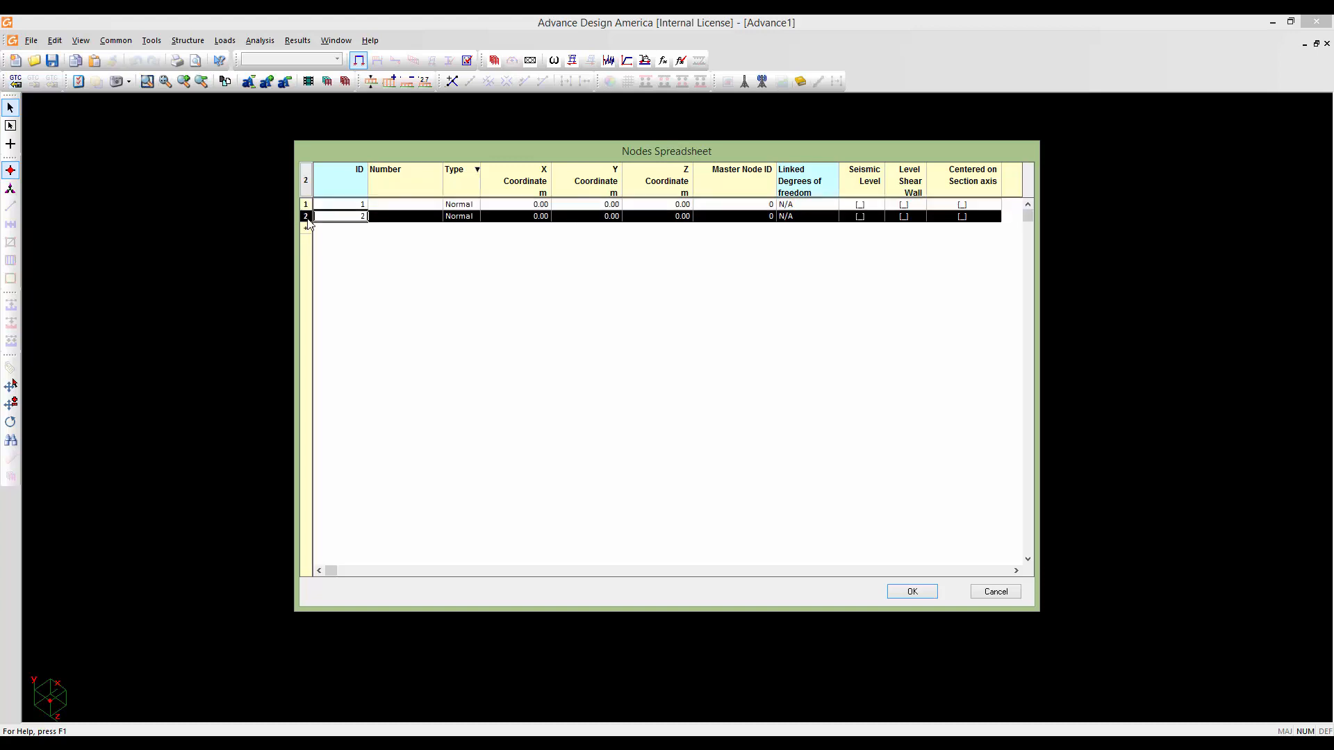
left_click(675, 217)
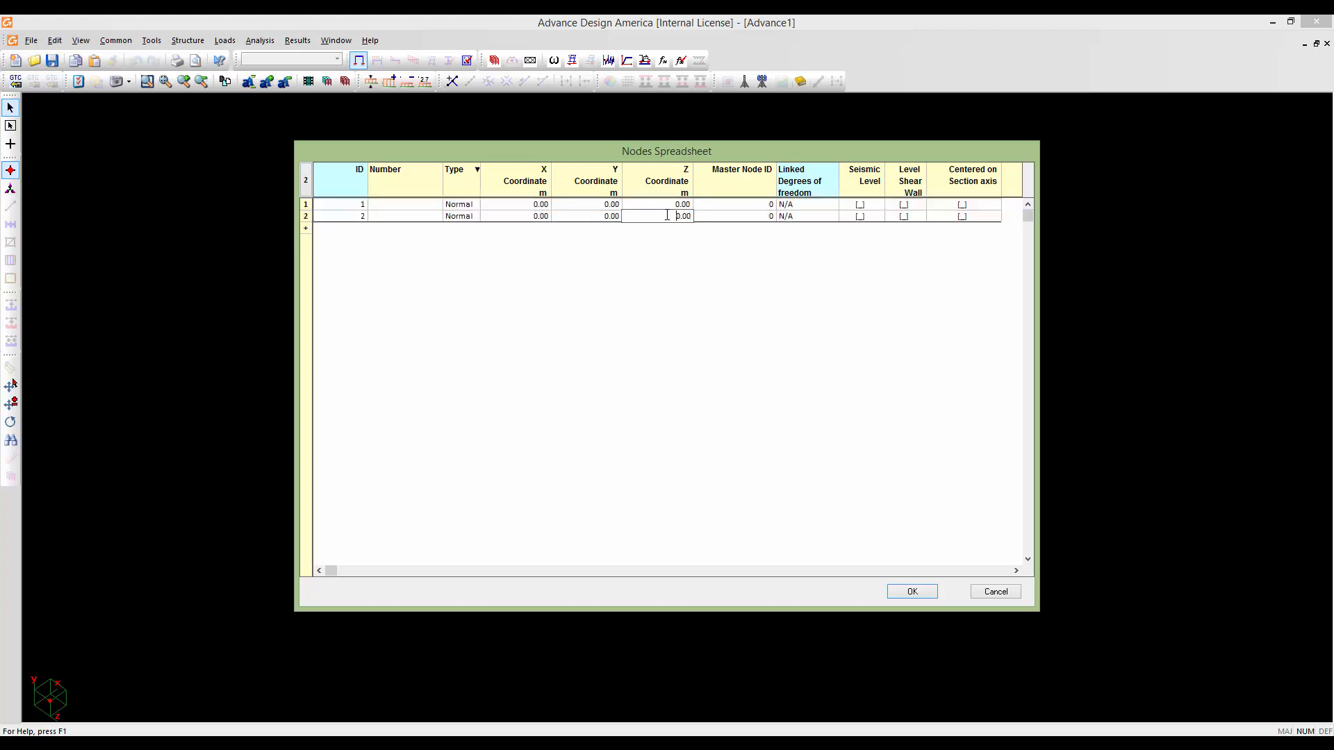
left_click_drag(666, 215, 694, 218)
type("42")
left_click(913, 591)
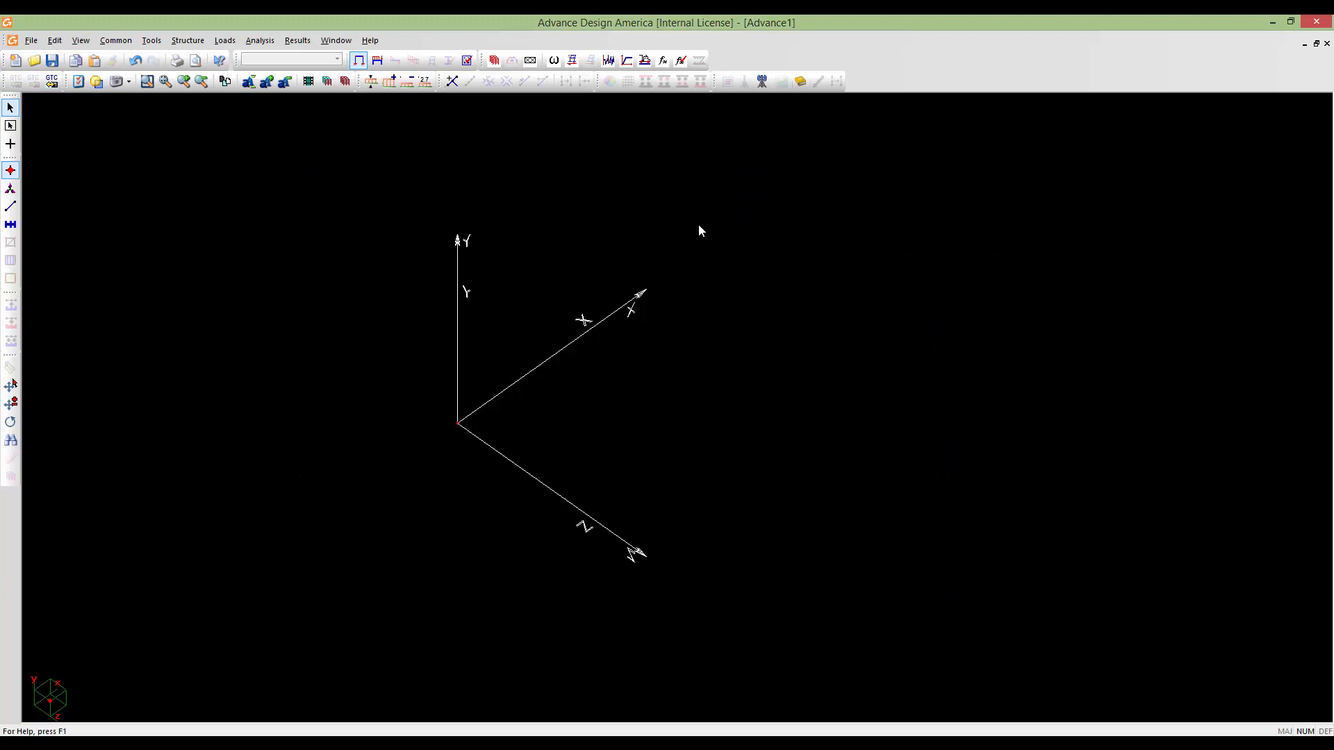
Draw a member from the origin node to the node at Z = 42 m
middle_click(698, 289)
middle_click(699, 289)
middle_click_drag(633, 327, 645, 406)
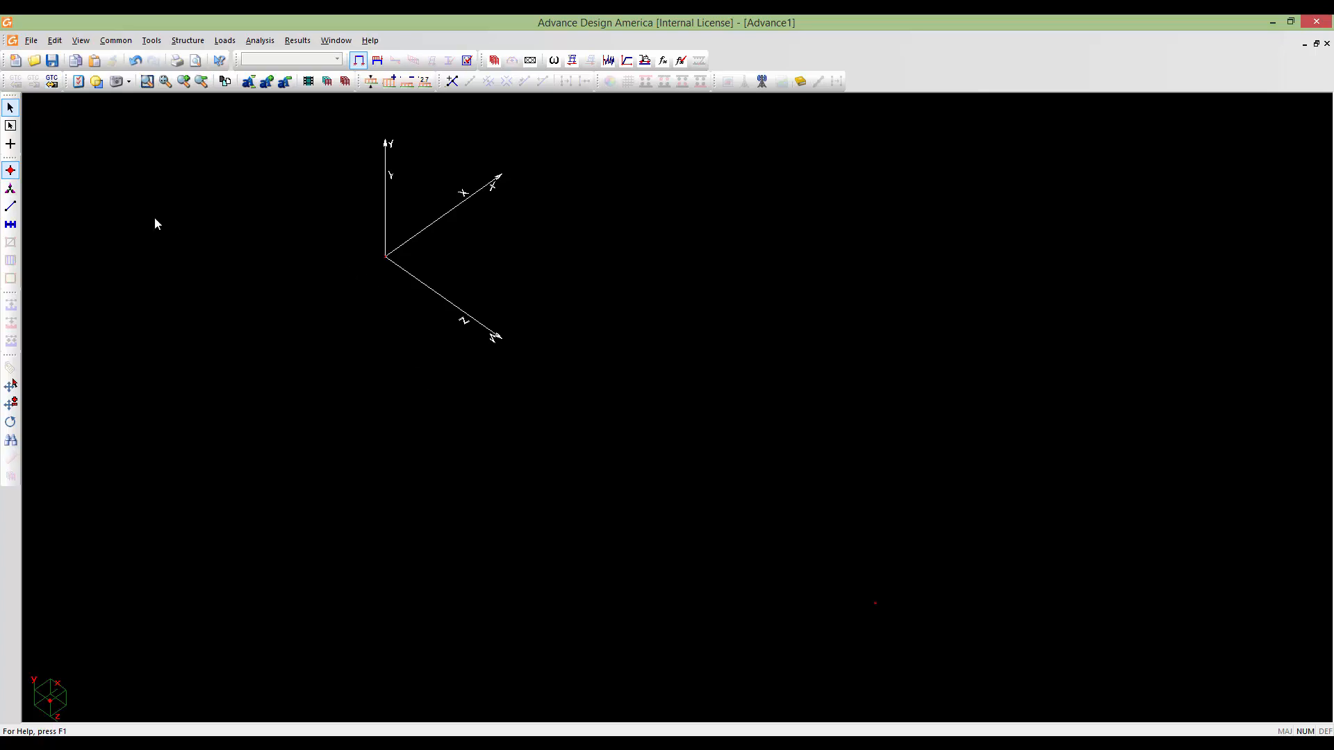
left_click(11, 206)
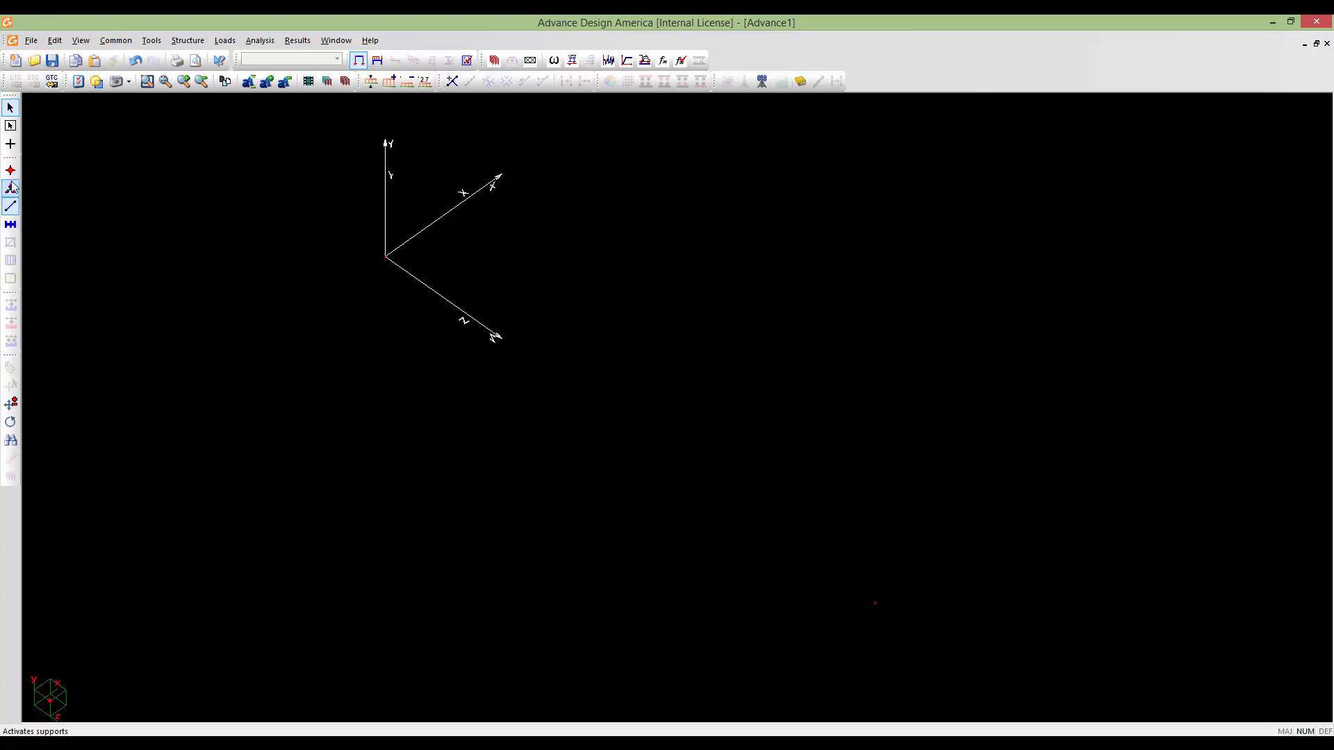
left_click(10, 145)
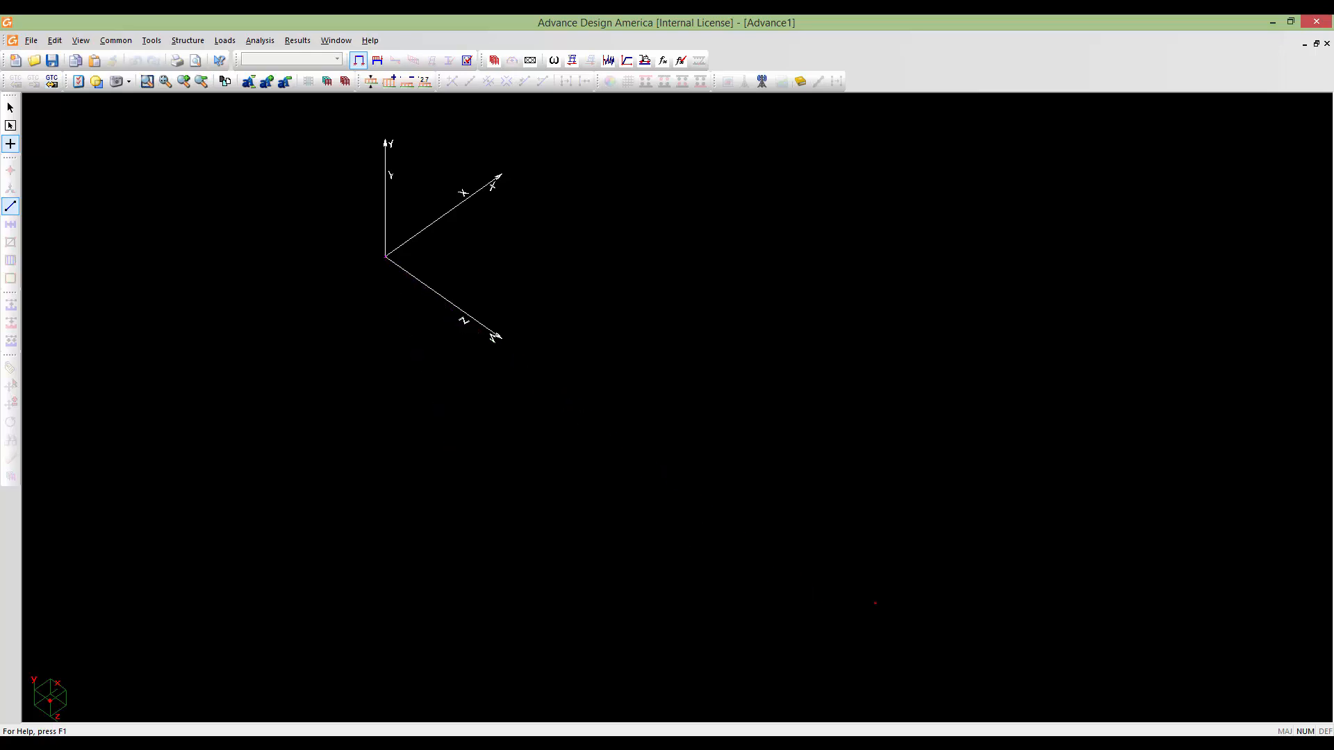
left_click(875, 603)
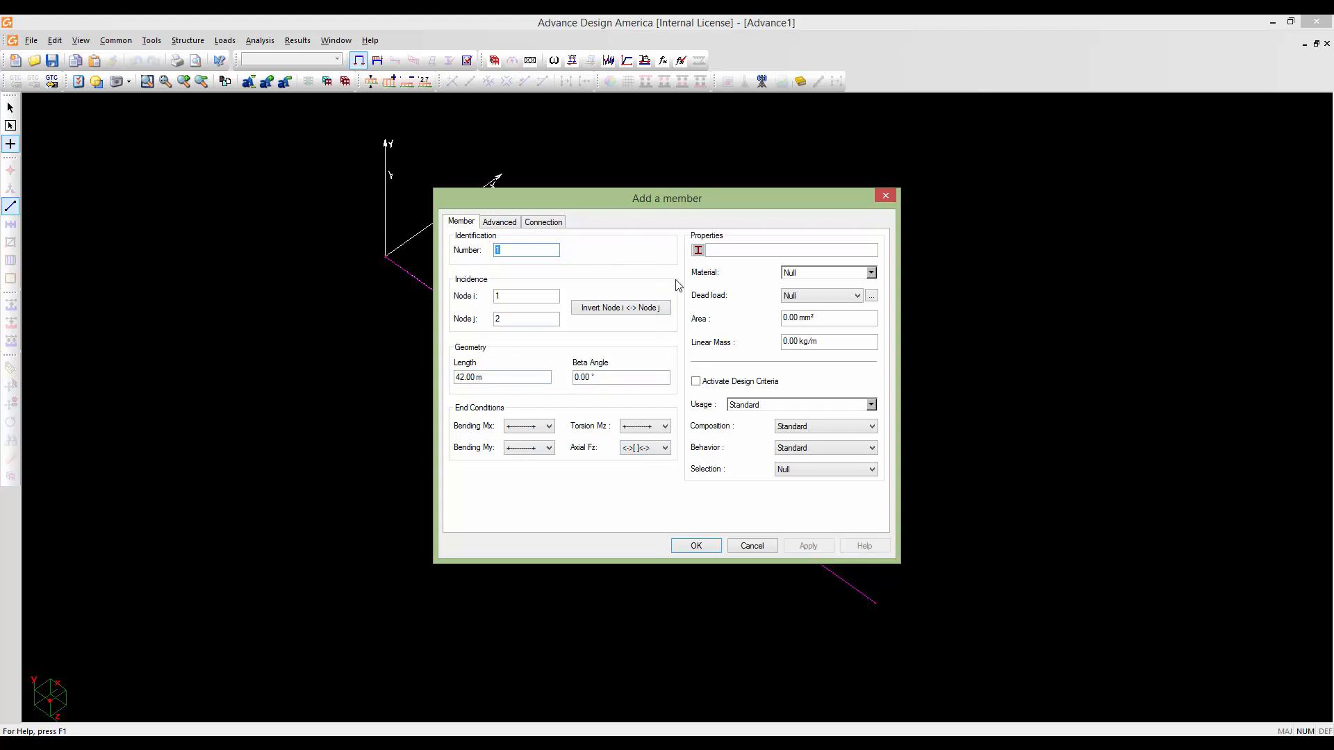
Assign the steel box section Box1600x2600 - MTO1 to the new member
left_click(698, 250)
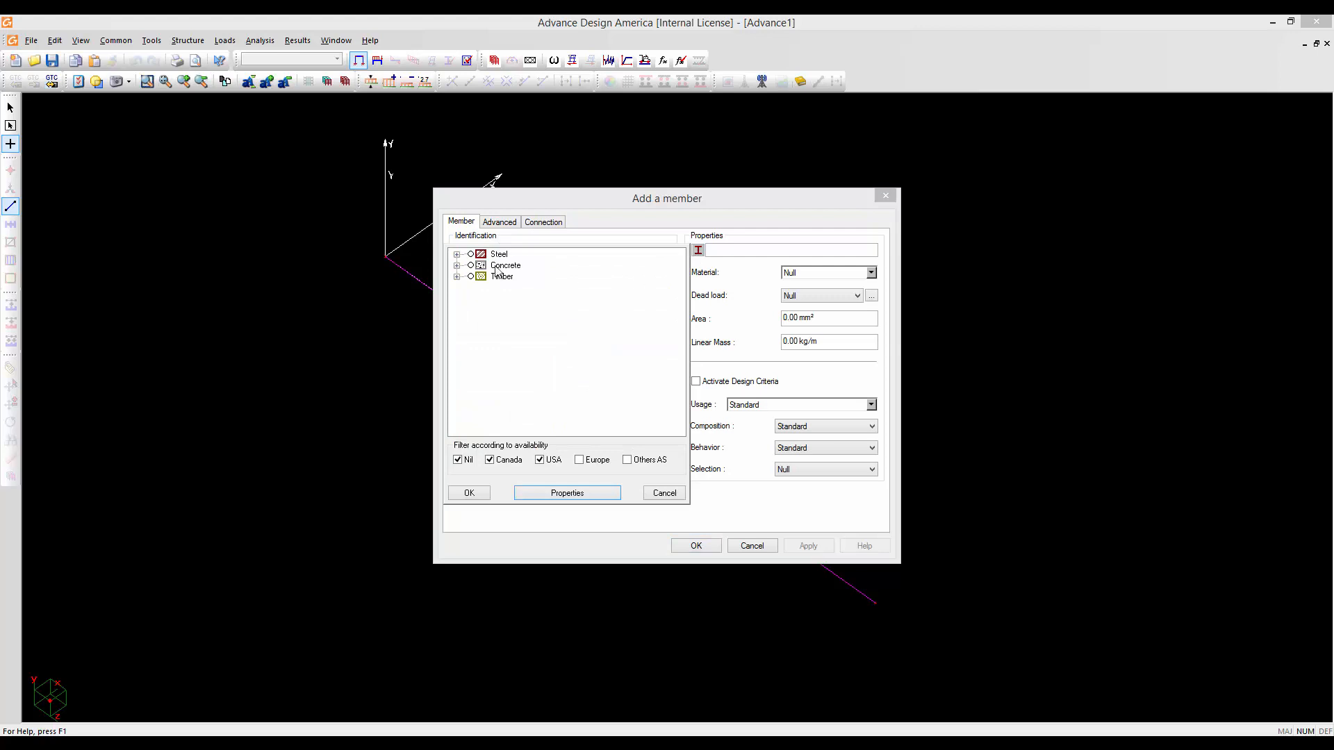
left_click(457, 255)
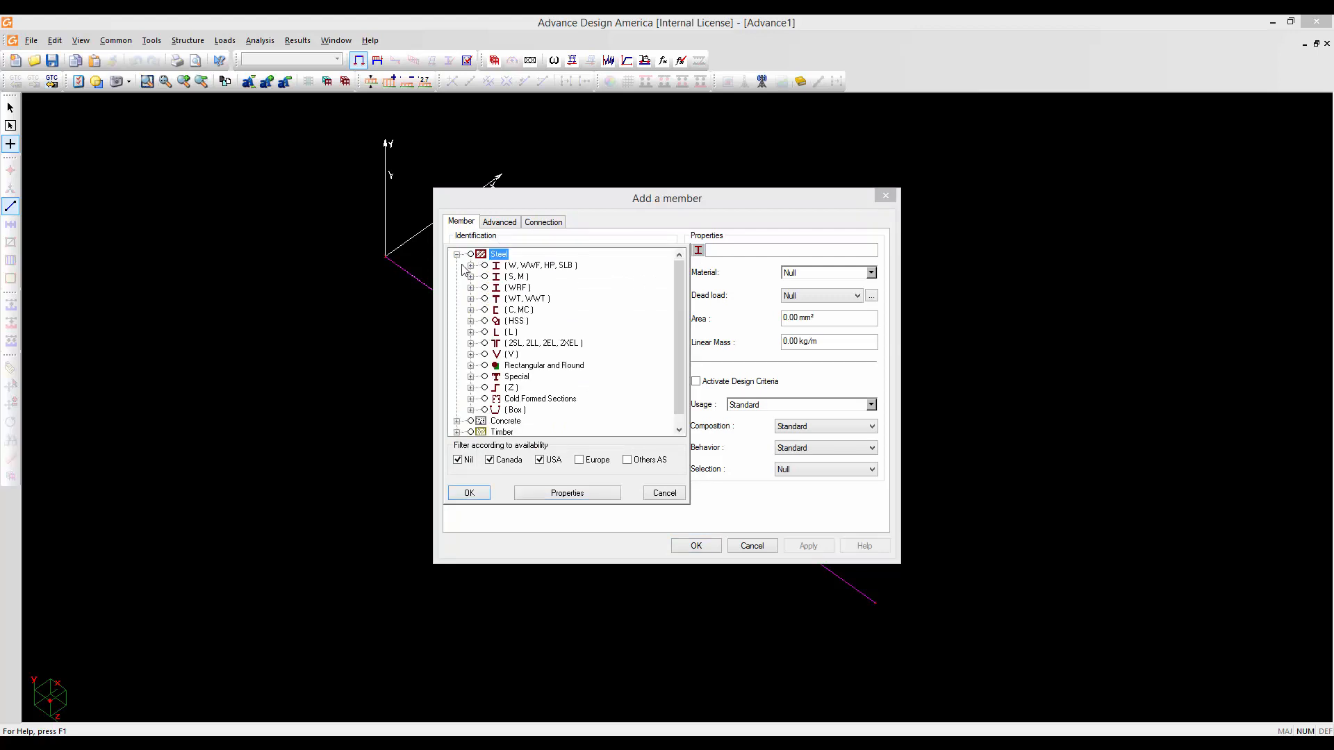
left_click(470, 411)
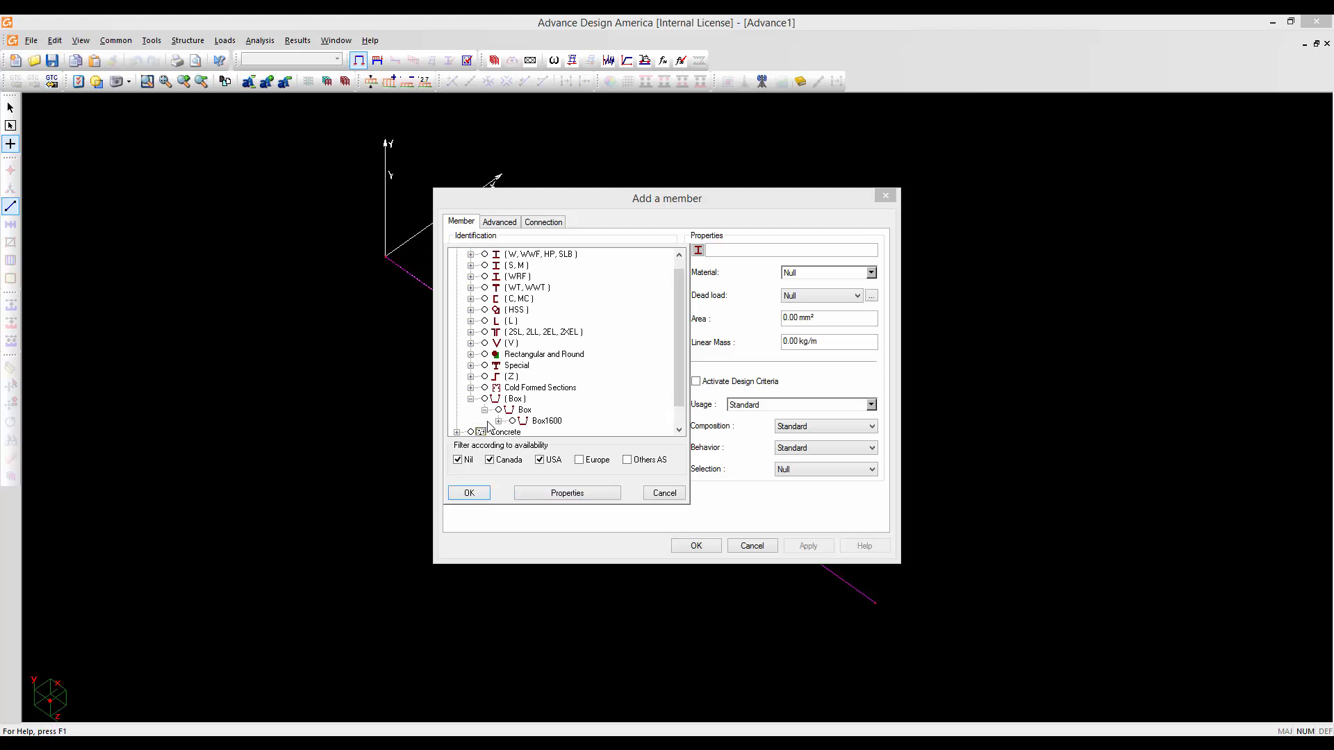
left_click(498, 422)
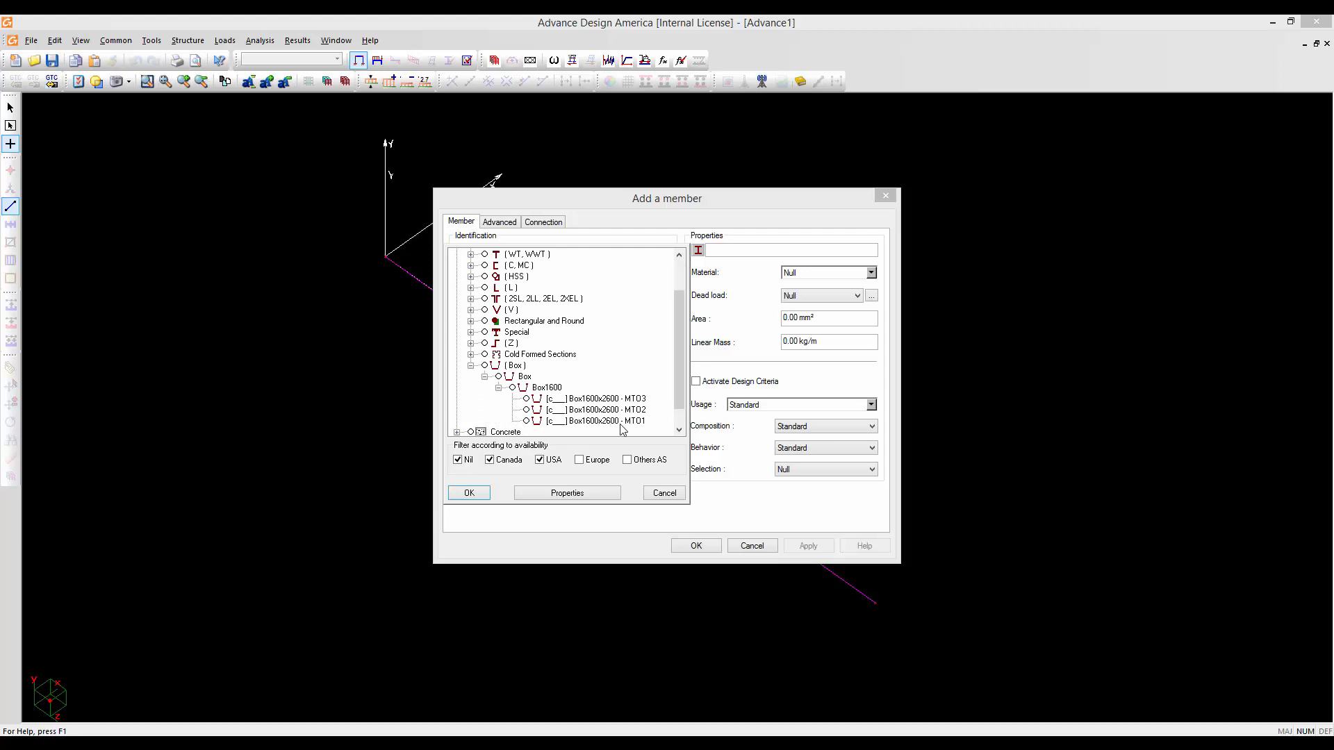
left_click(526, 421)
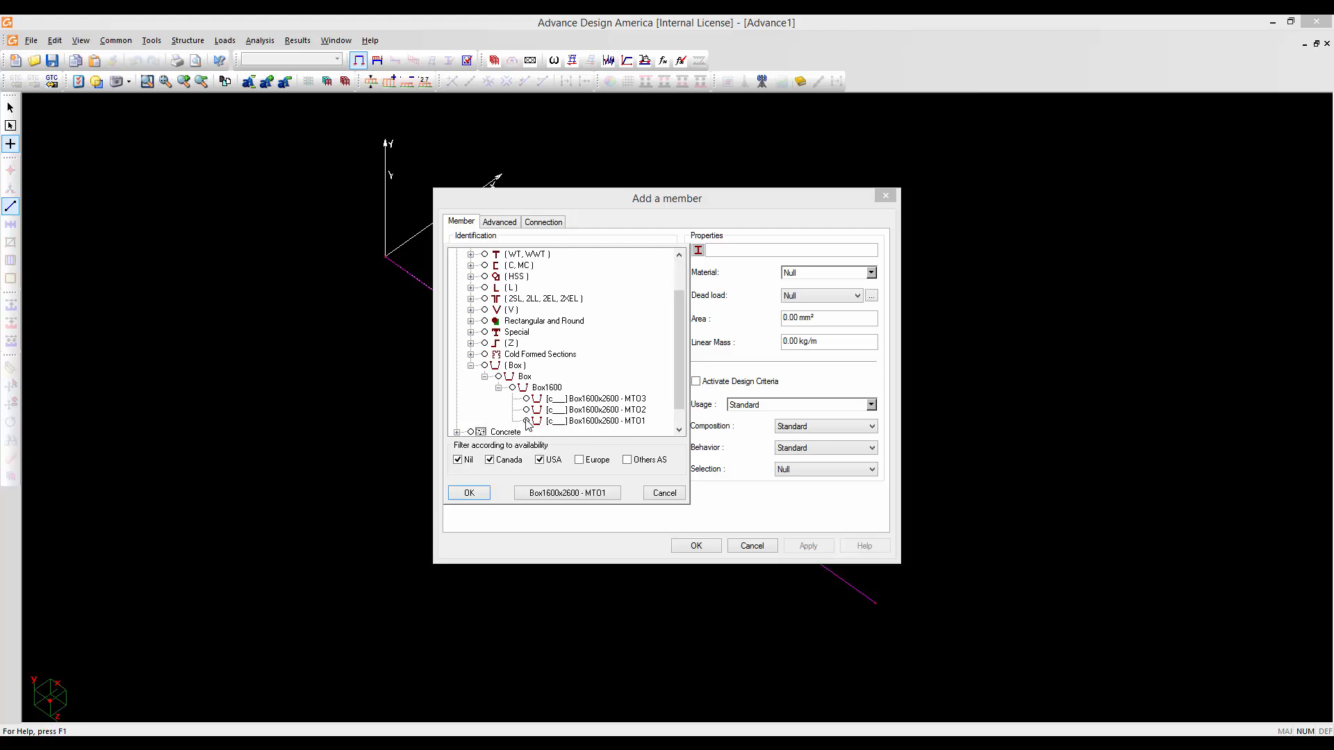
left_click(470, 493)
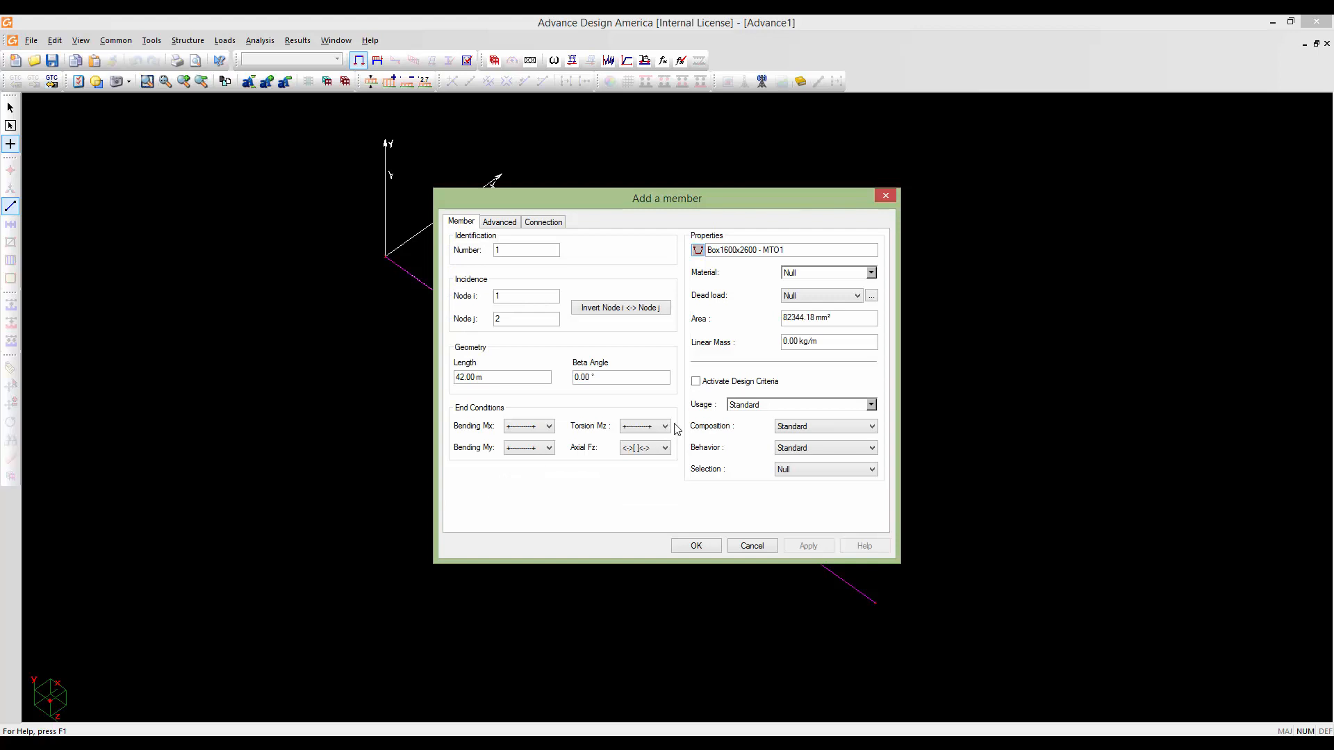
Set the member's material to G40 steel grade 350G/W/WT/AT
left_click(871, 273)
left_click(792, 314)
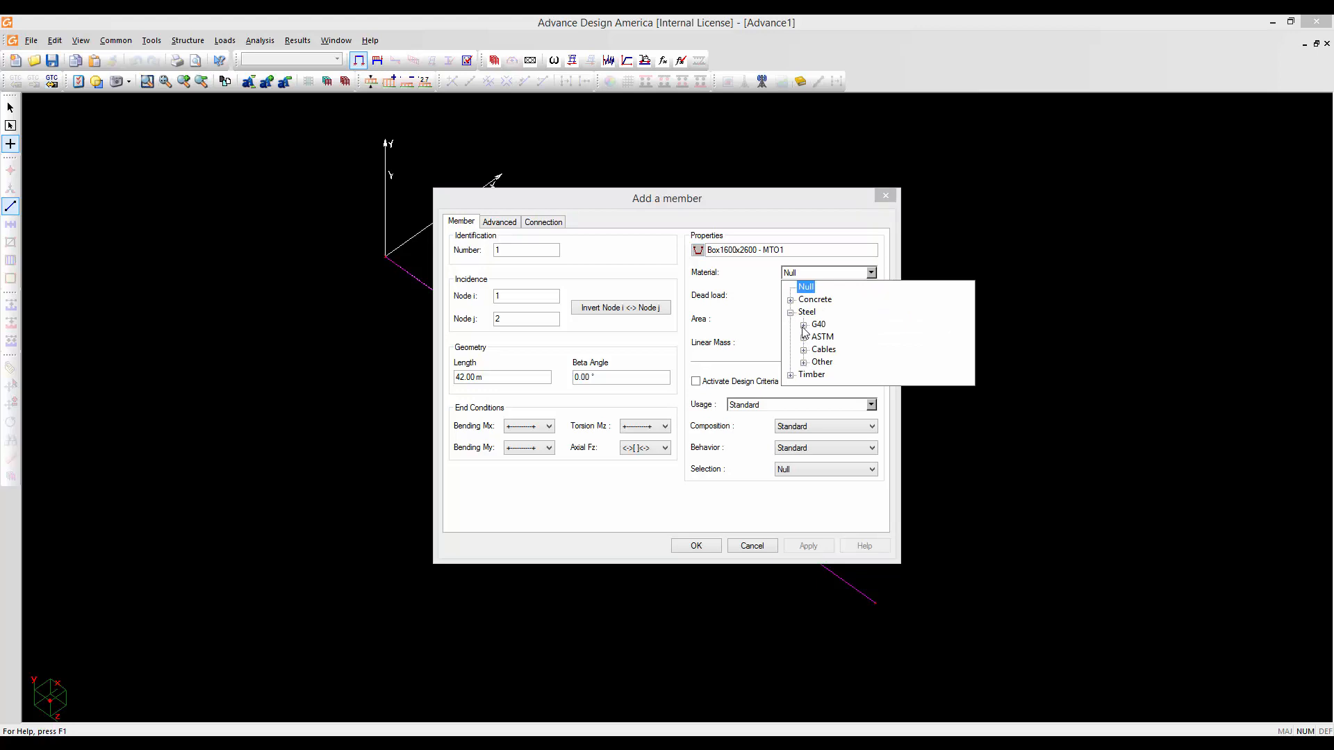
left_click(804, 326)
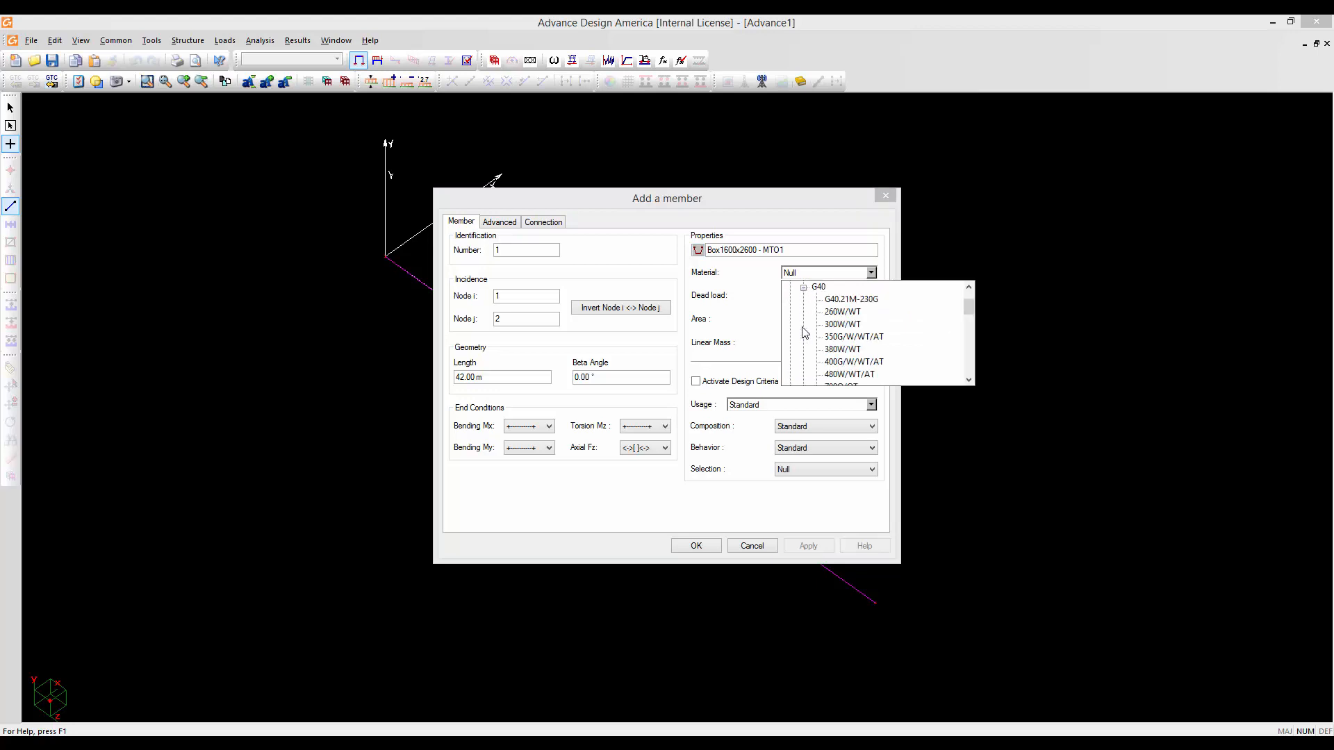
left_click(861, 339)
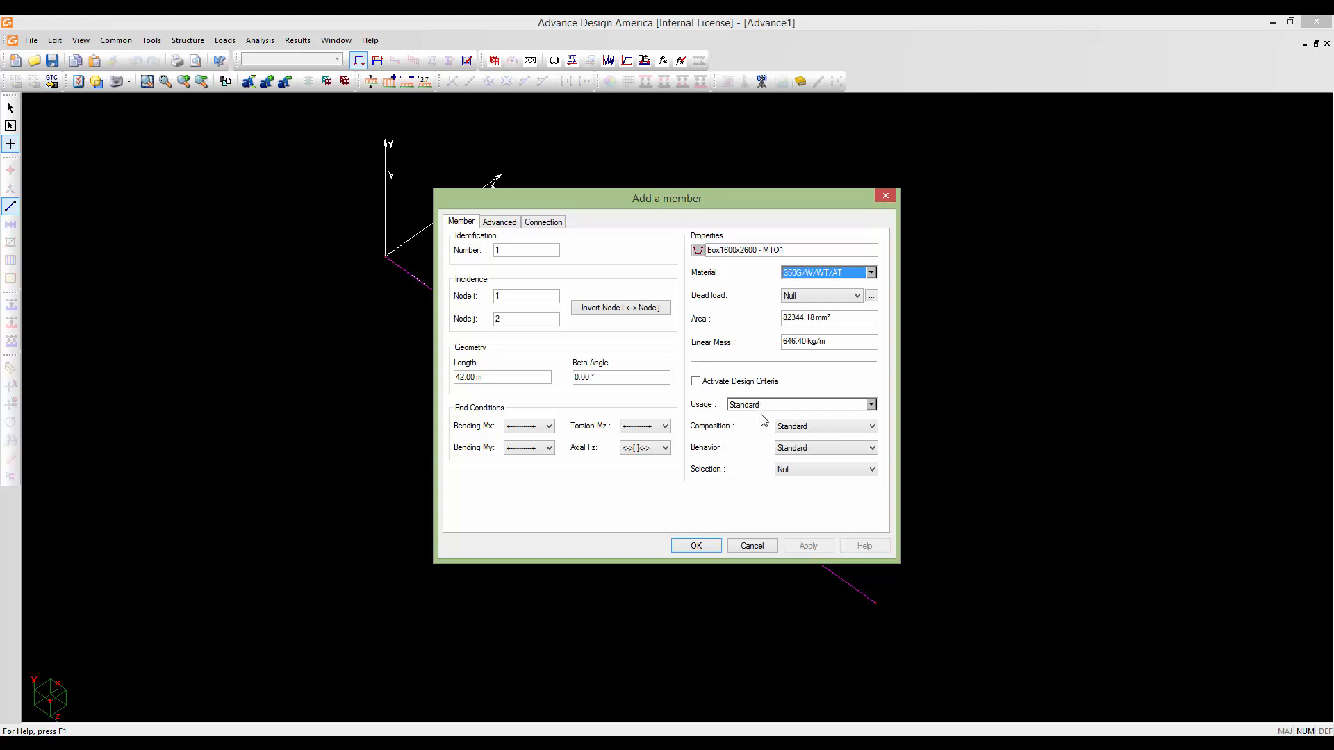
Activate the design criteria for the new member and set its composition to Composite Beam
left_click(696, 382)
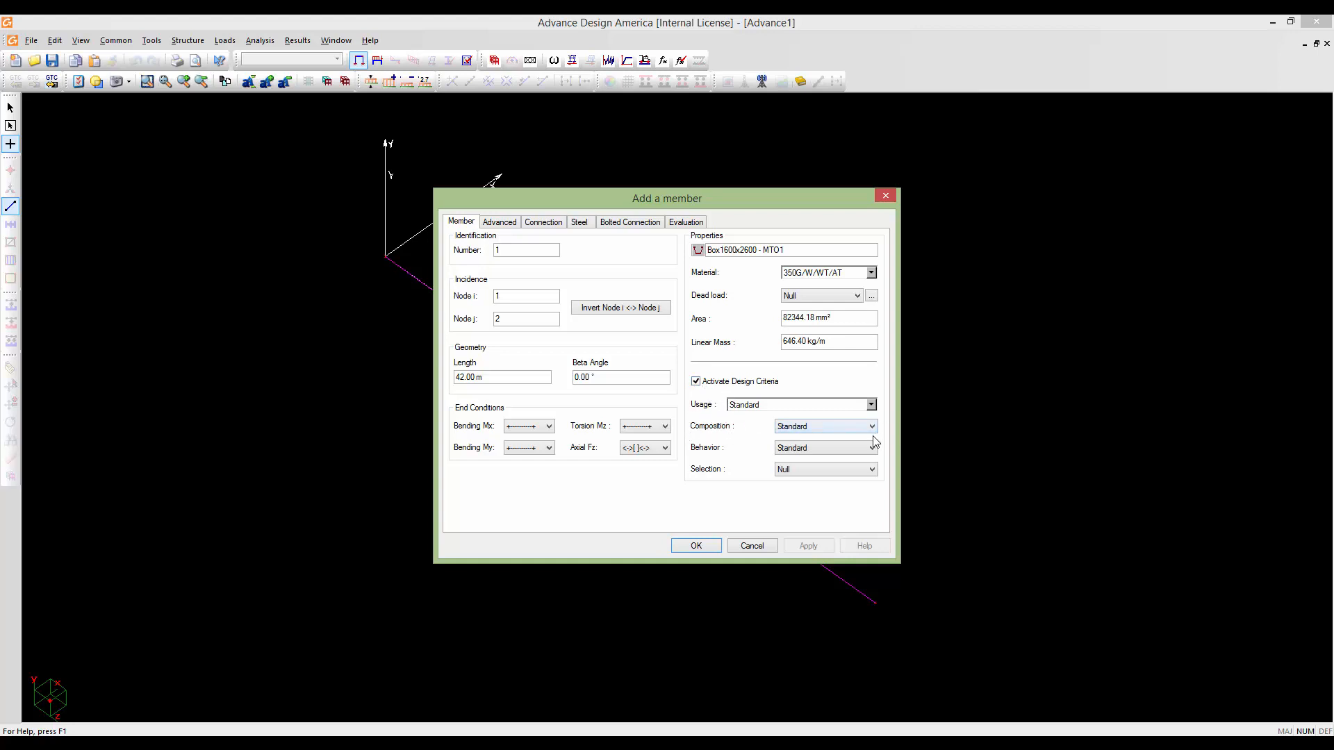
left_click(857, 426)
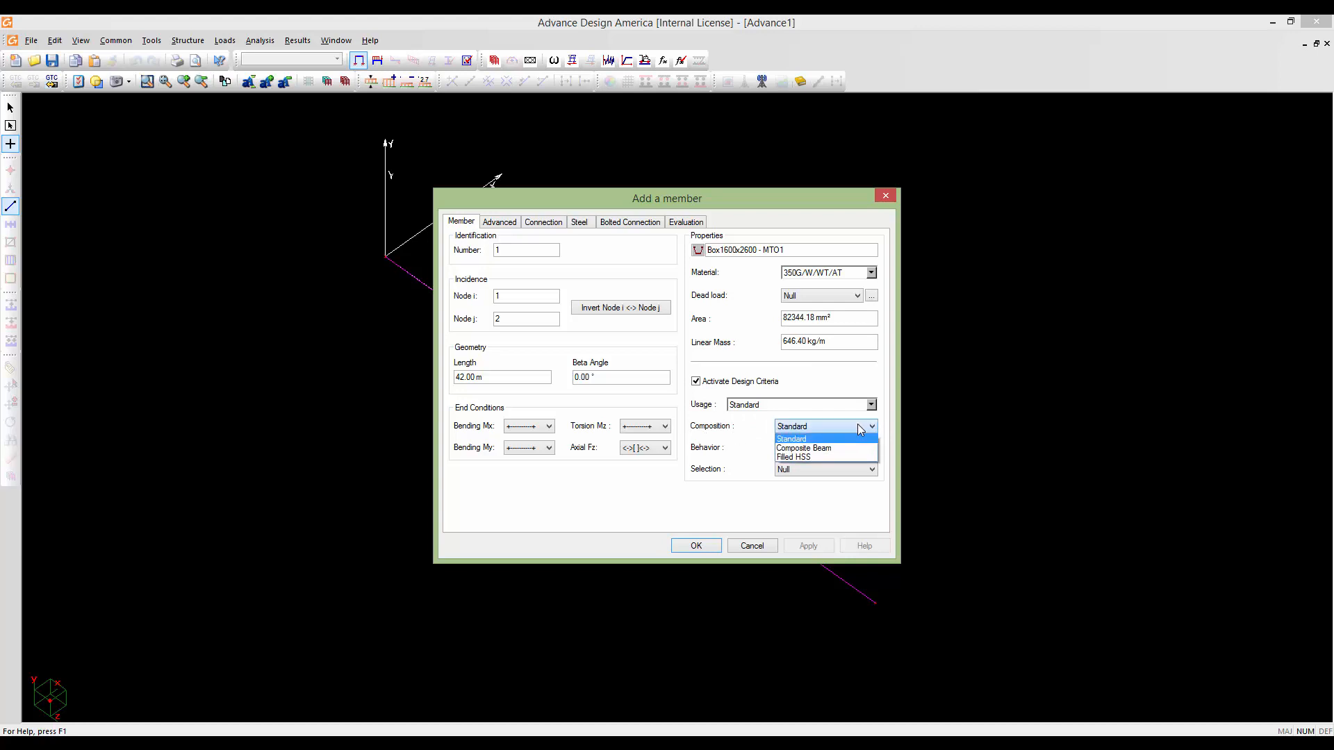
left_click(809, 449)
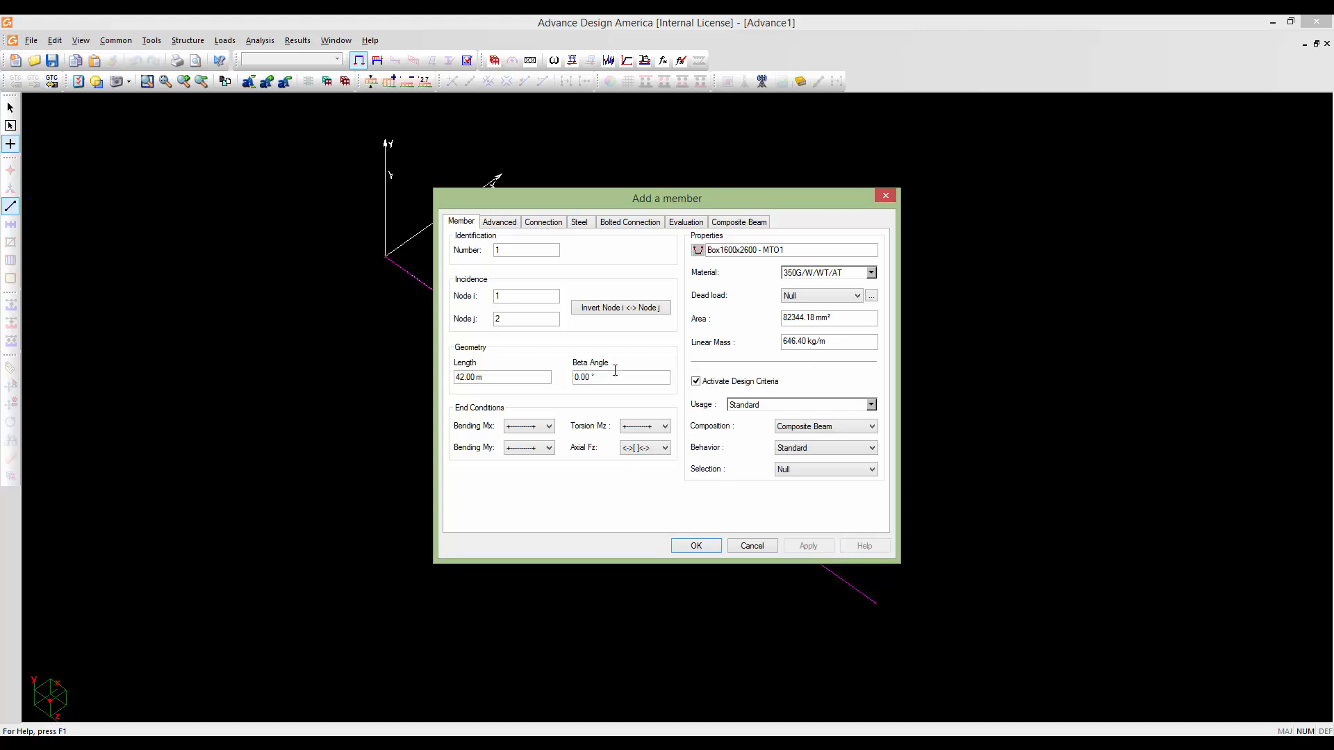
Make the member effective at construction Stage 1 and accept its definition
left_click(499, 222)
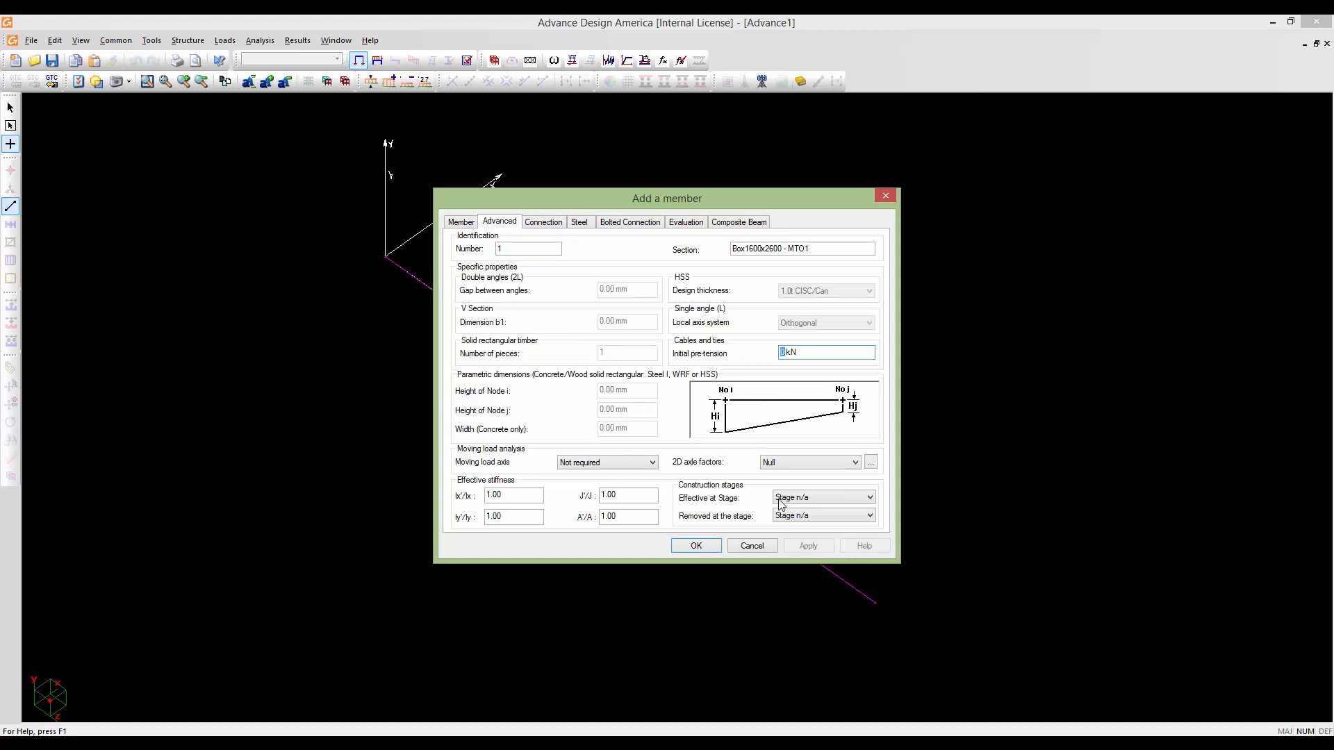
left_click(825, 500)
left_click(824, 521)
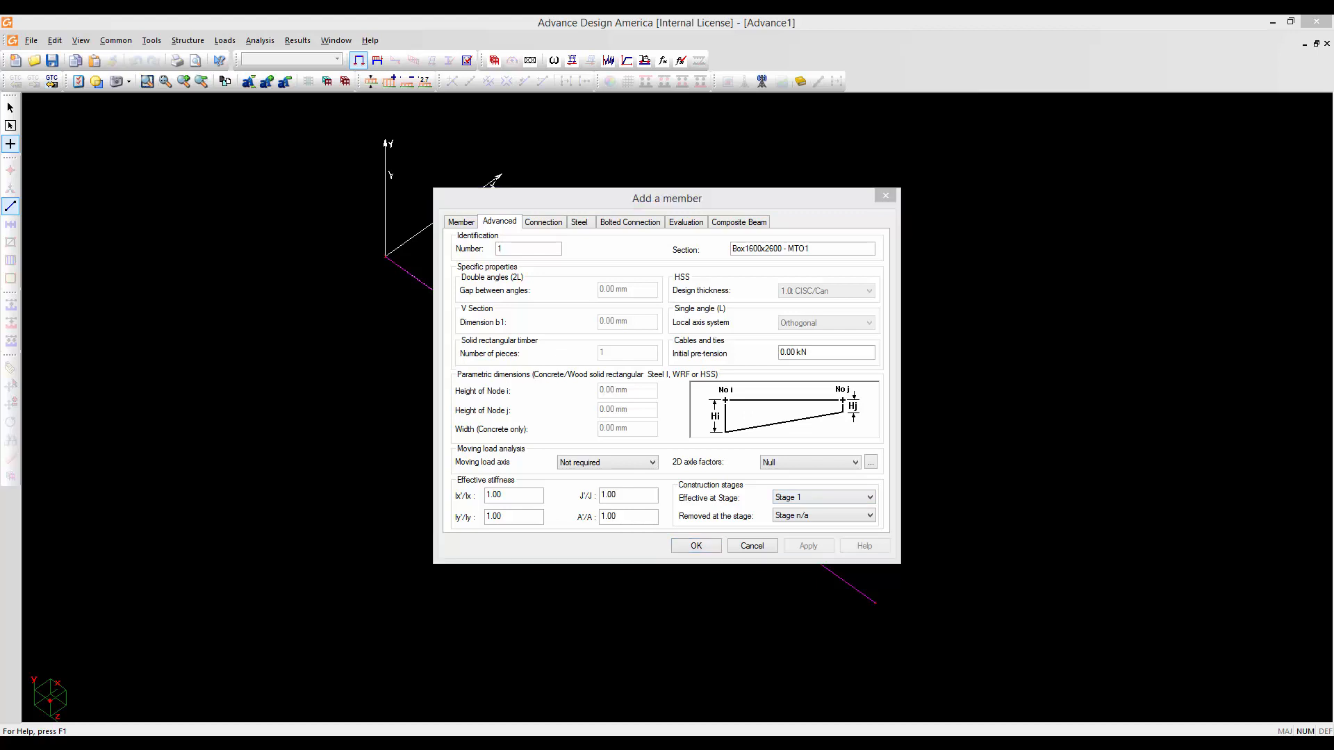
left_click(1002, 68)
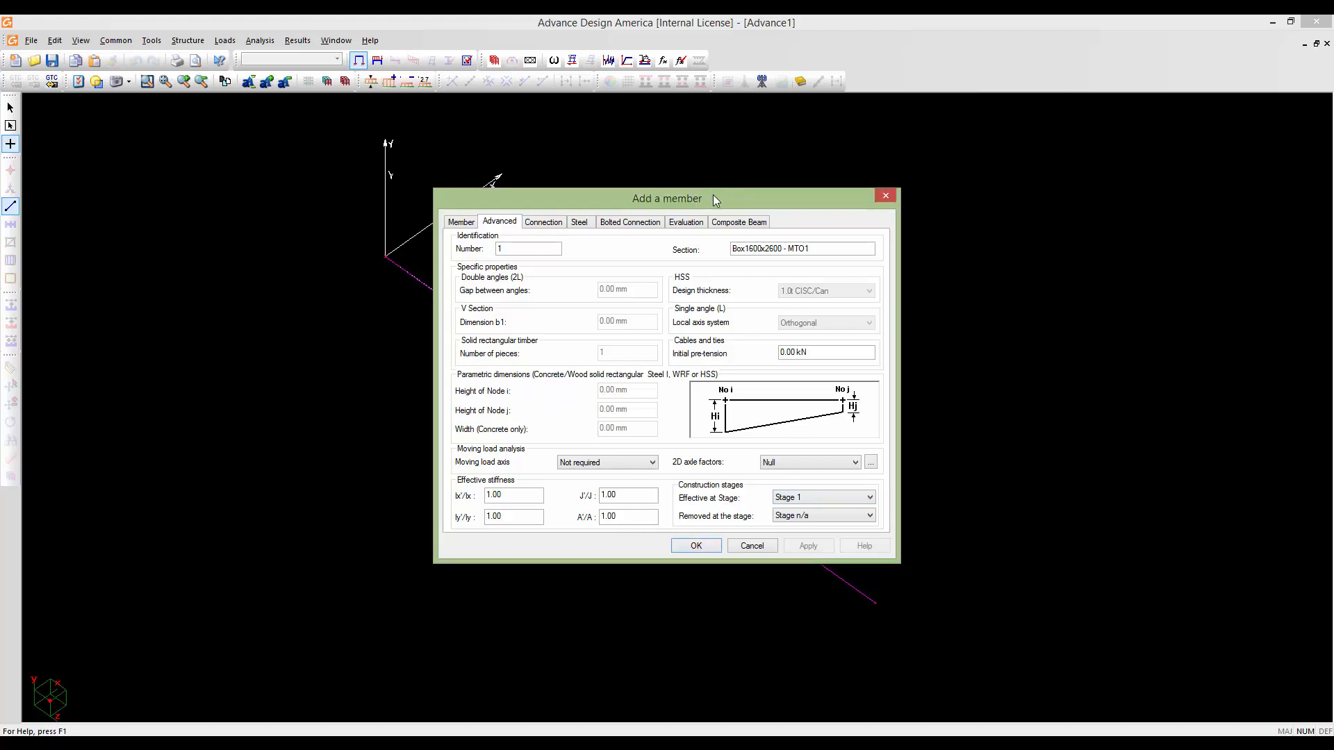
left_click_drag(713, 200, 729, 202)
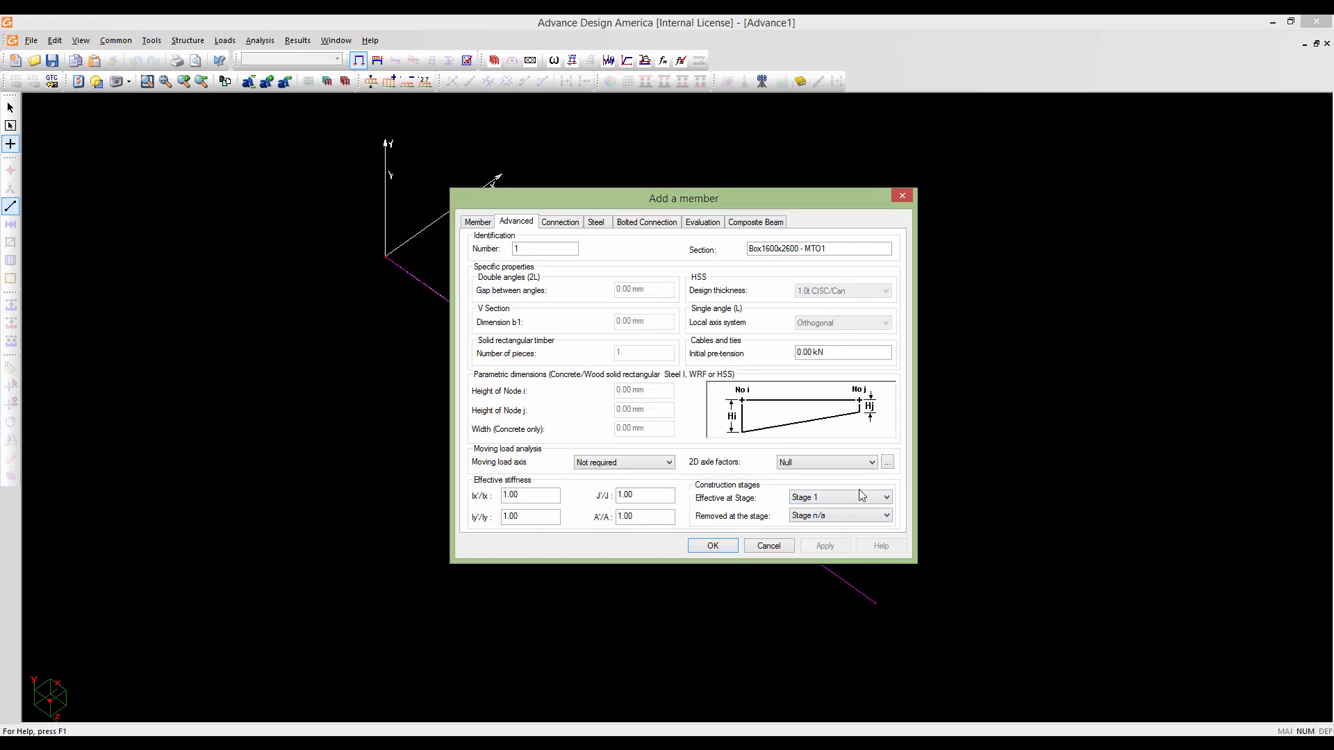
left_click(477, 223)
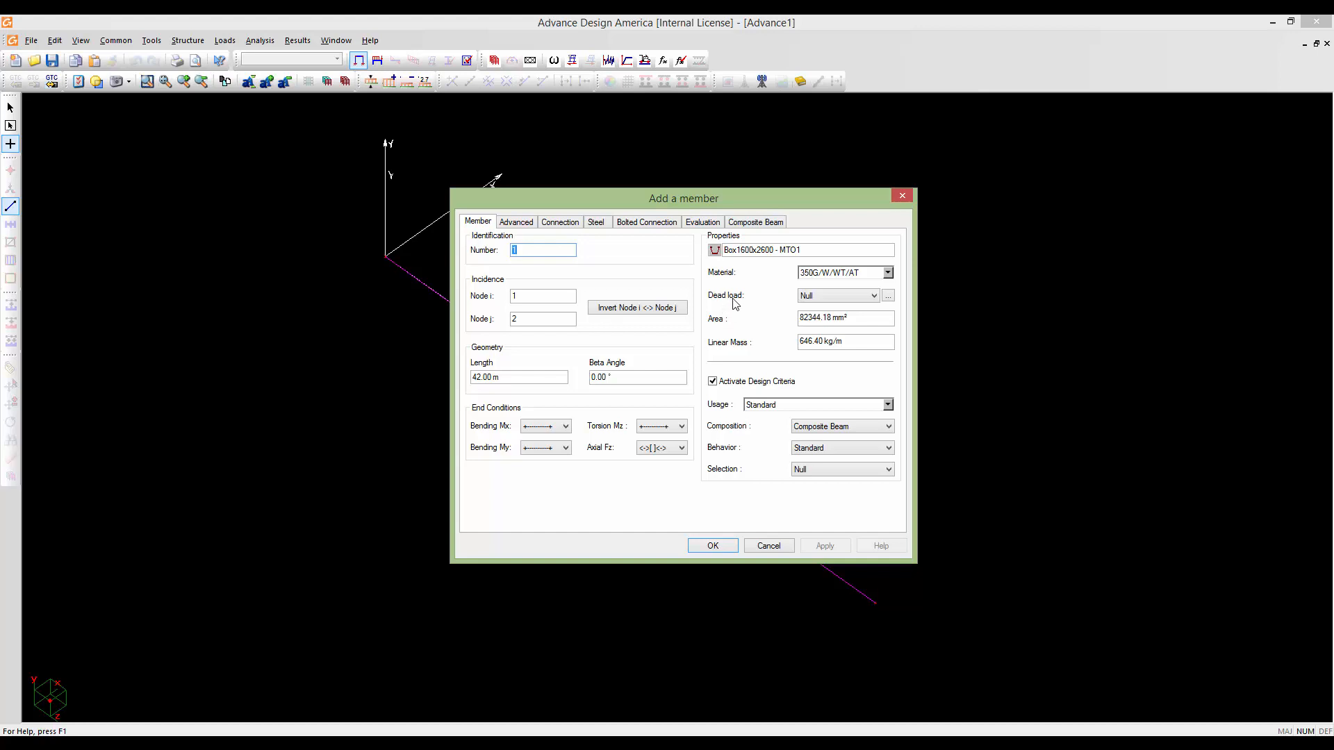
left_click(712, 546)
Turn on the 3D display of members and inspect the box girder's shape along its length
scroll(491, 336, "down", 3)
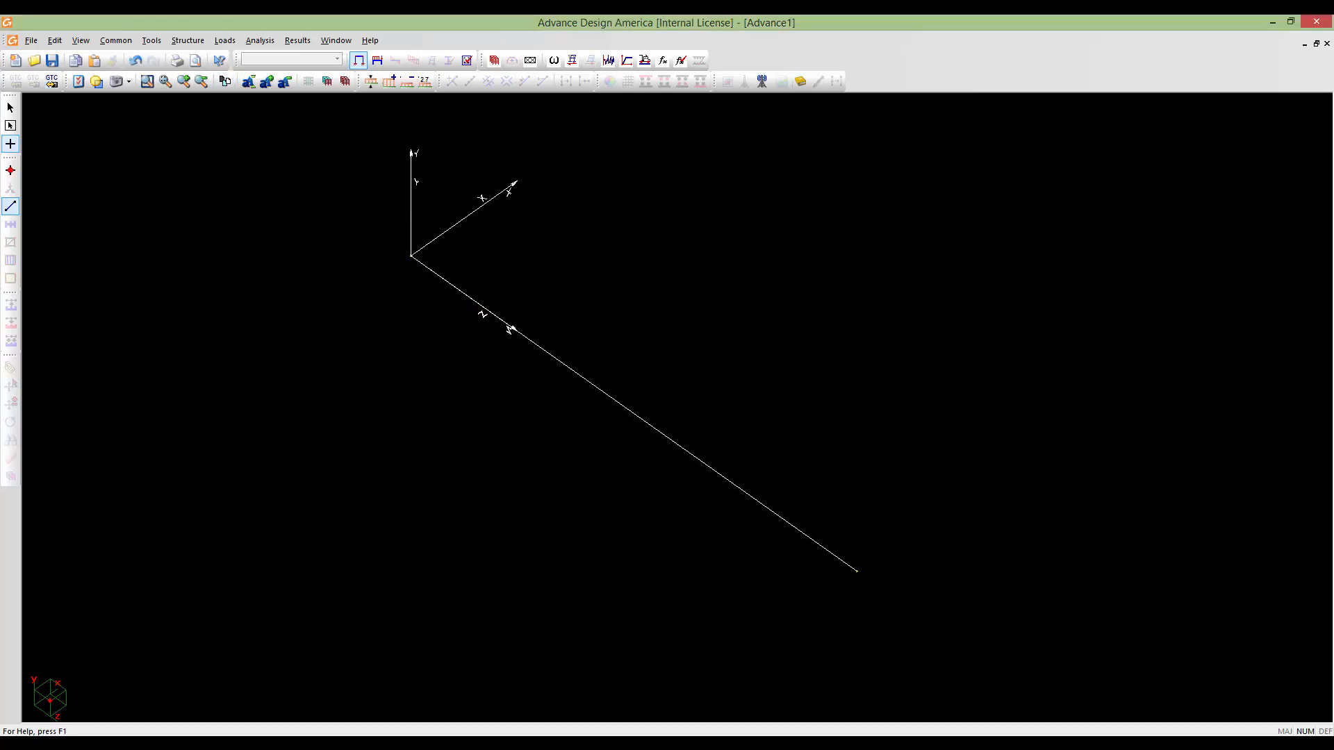
right_click(606, 384)
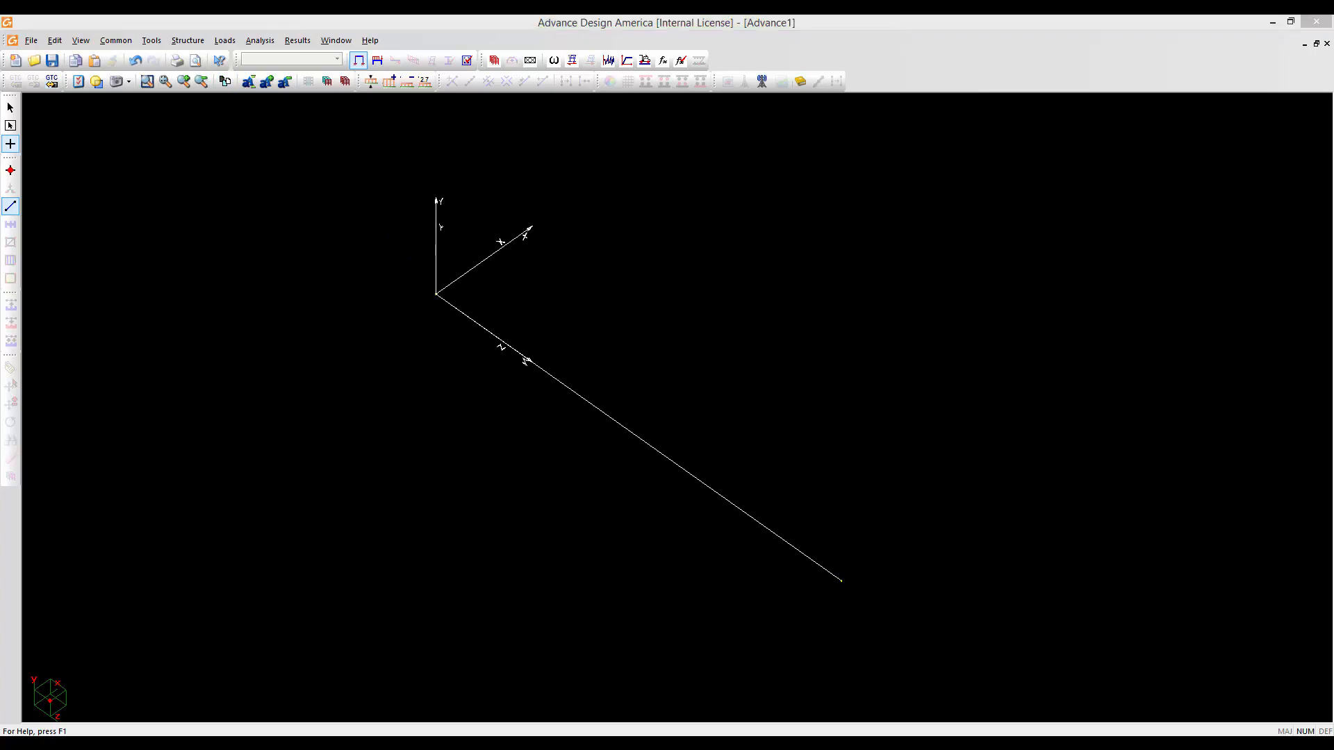
left_click(570, 249)
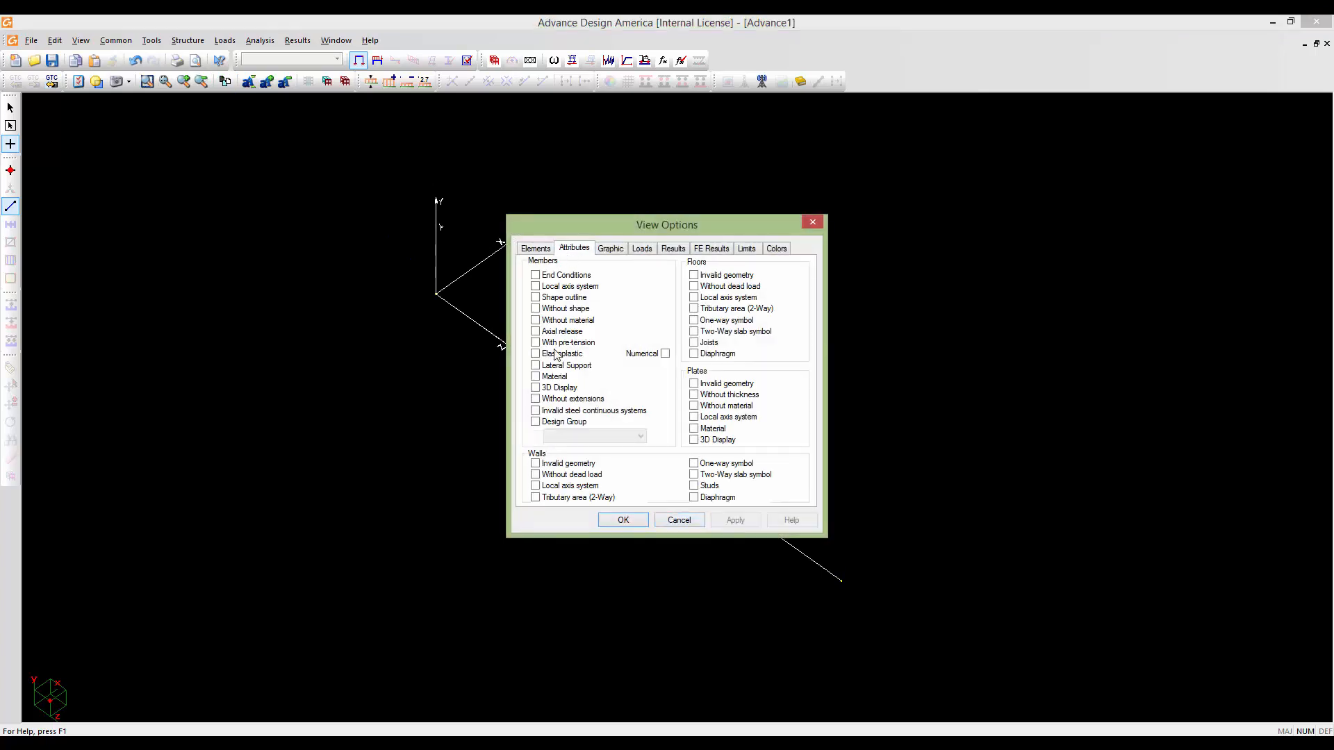
left_click(550, 387)
left_click(606, 522)
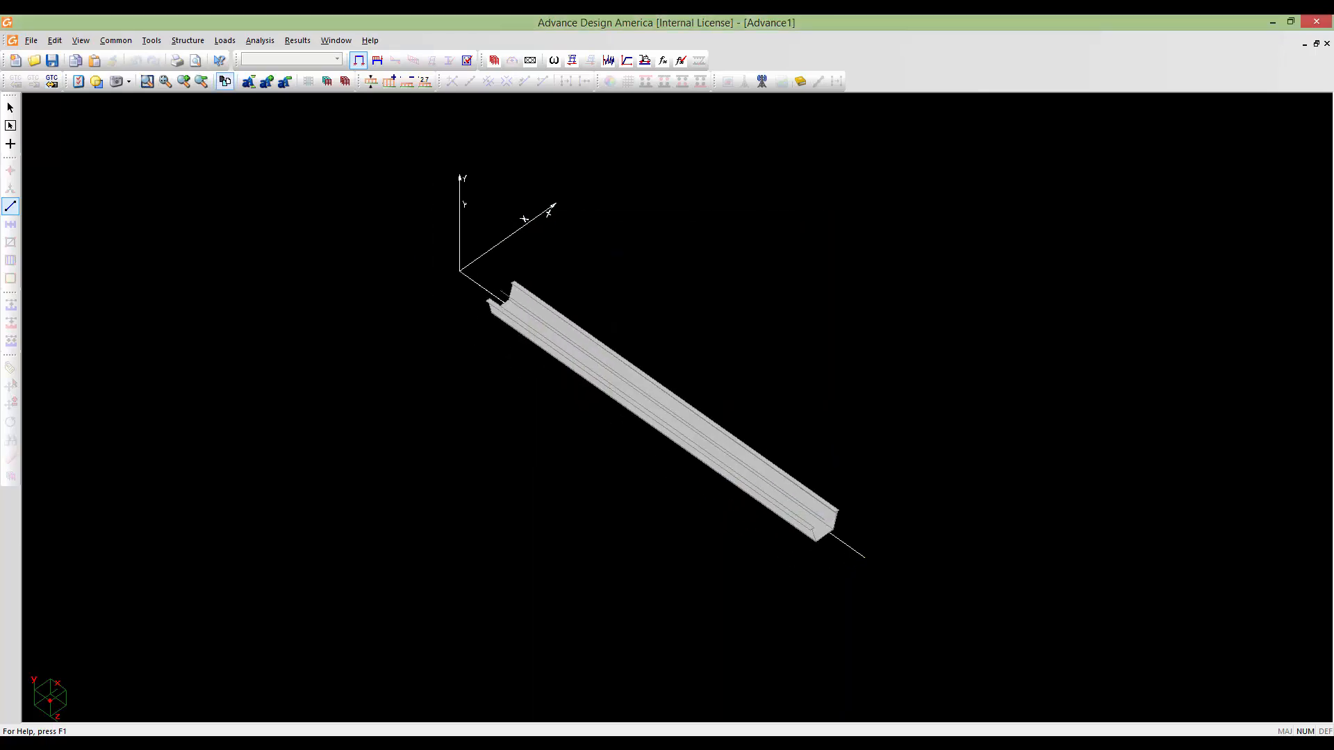
scroll(720, 452, "up", 5)
scroll(737, 469, "up", 1)
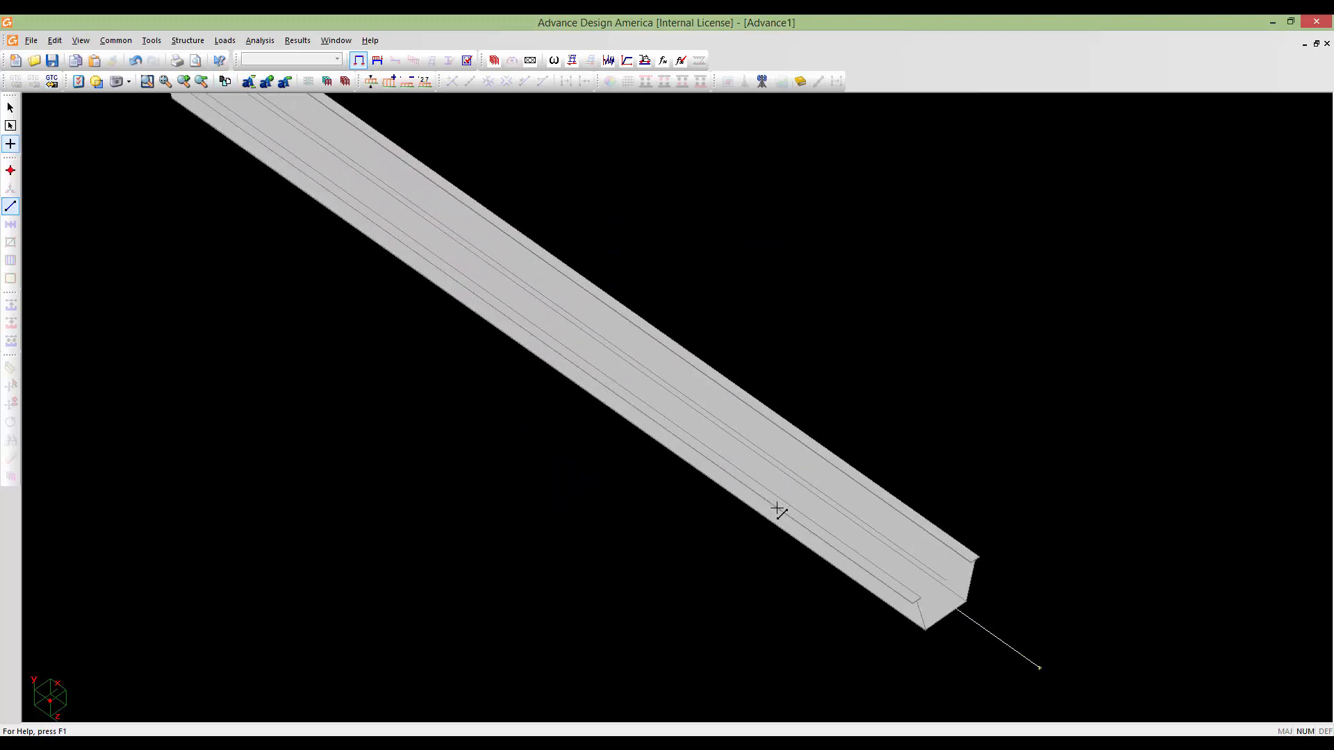
middle_click_drag(784, 530, 702, 529)
mouse_move(611, 295)
middle_mouse_down()
mouse_move(632, 289)
mouse_move(574, 440)
mouse_move(758, 493)
mouse_move(604, 405)
mouse_move(566, 292)
mouse_move(717, 453)
middle_mouse_up()
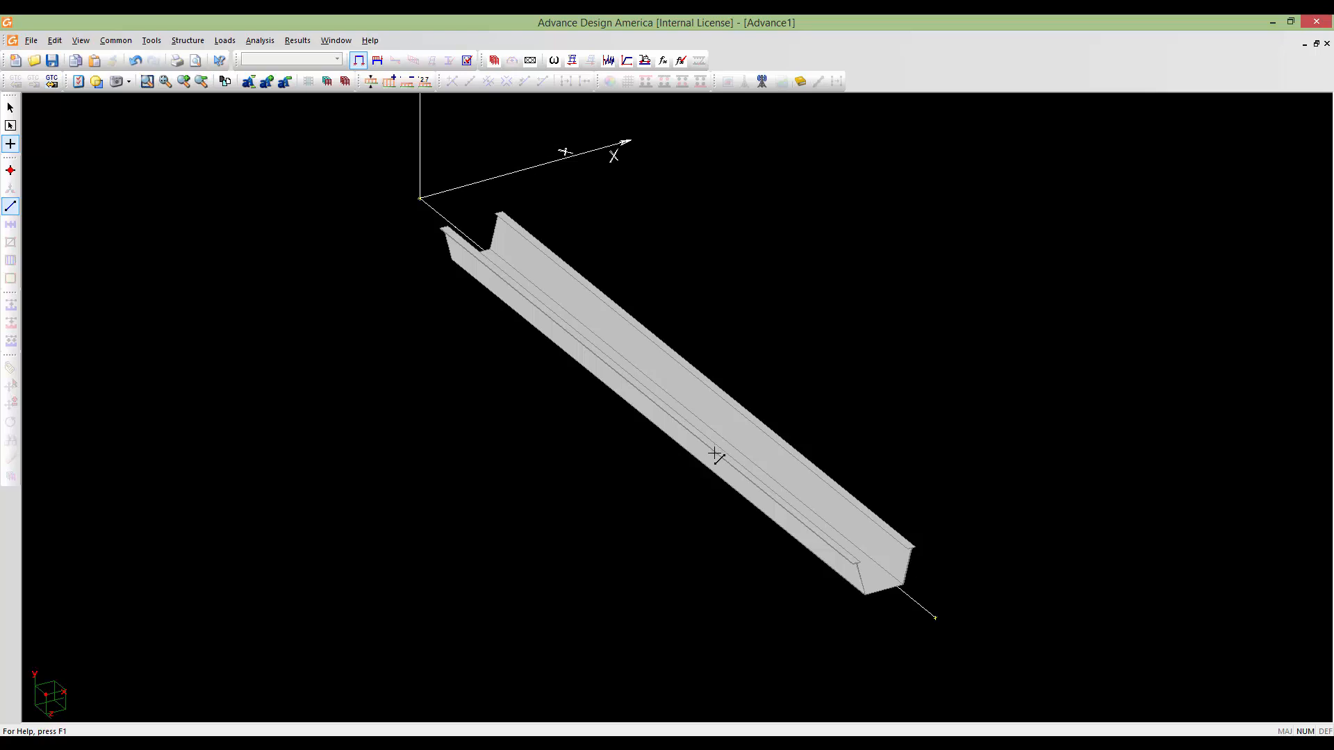
scroll(705, 461, "down", 3)
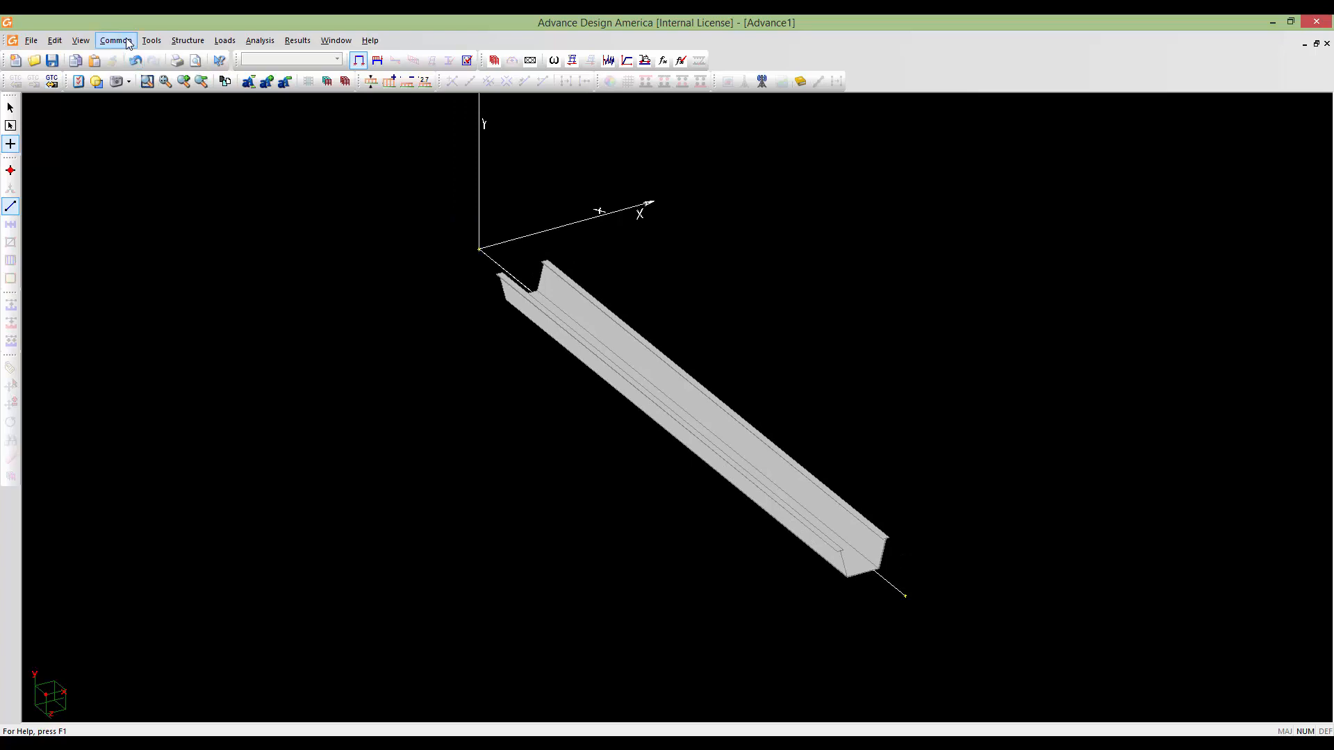
Add a slab entry named Comp_slab to the slabs/steel decks spreadsheet
left_click(180, 43)
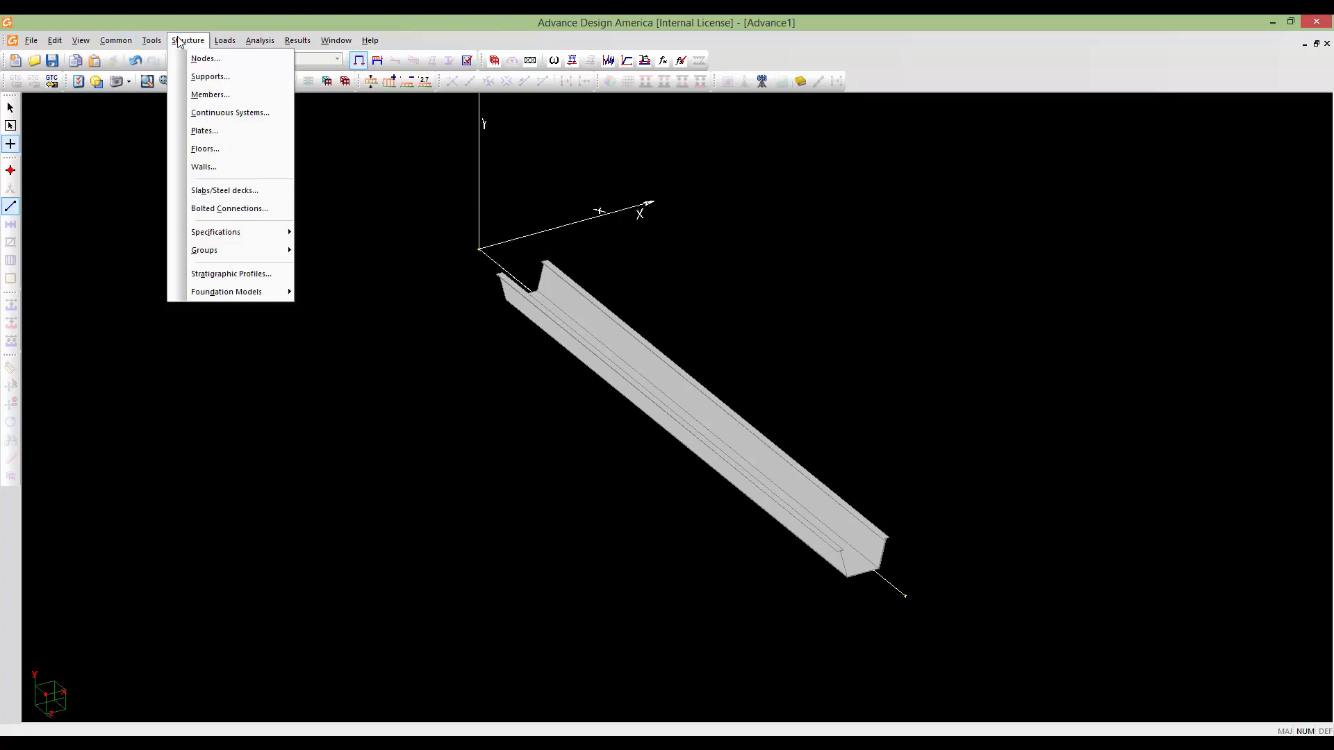
left_click(208, 190)
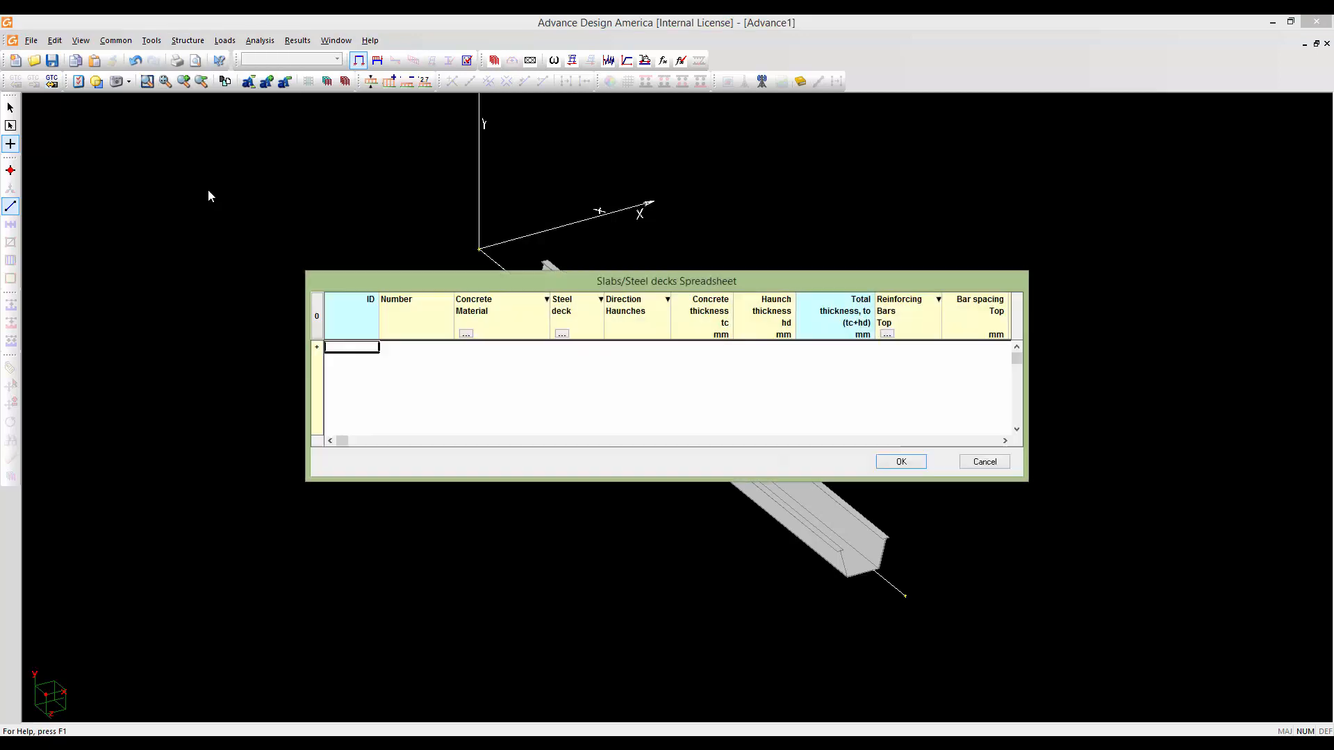
right_click(408, 348)
left_click(369, 353)
right_click(369, 353)
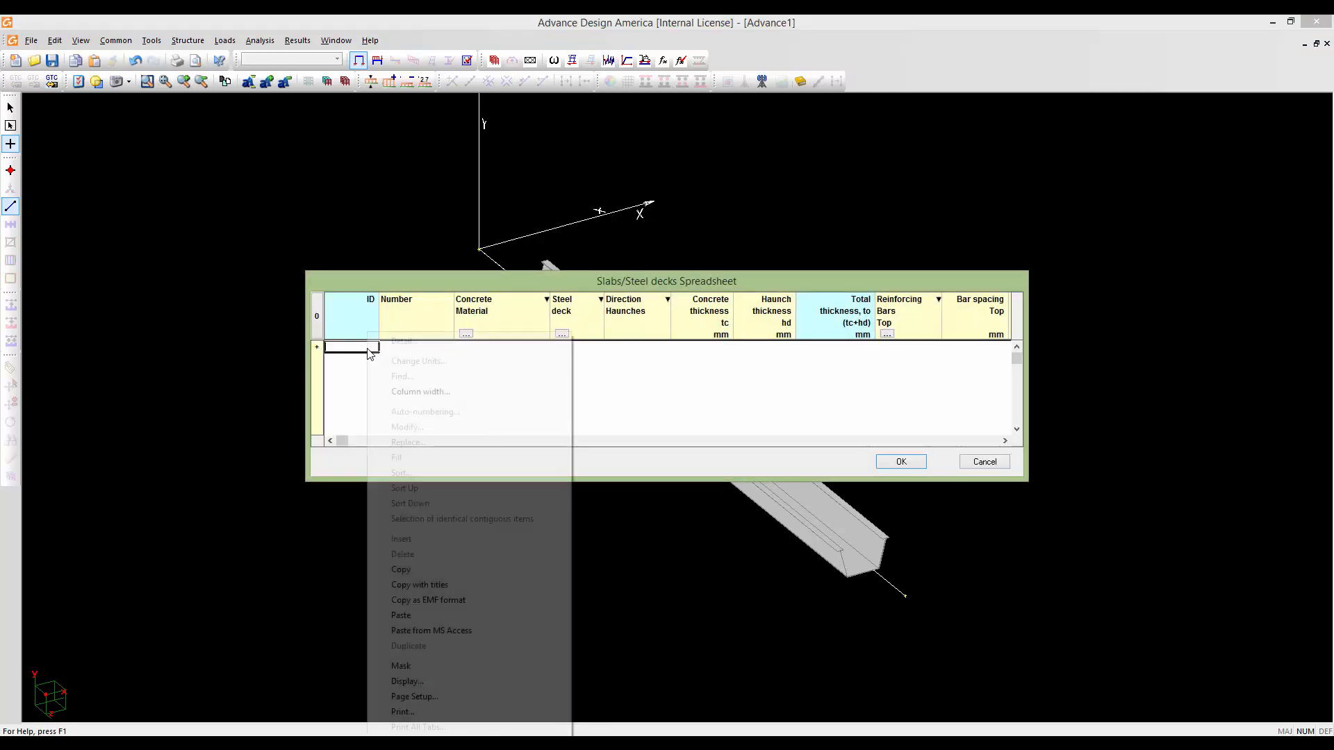
left_click(317, 349)
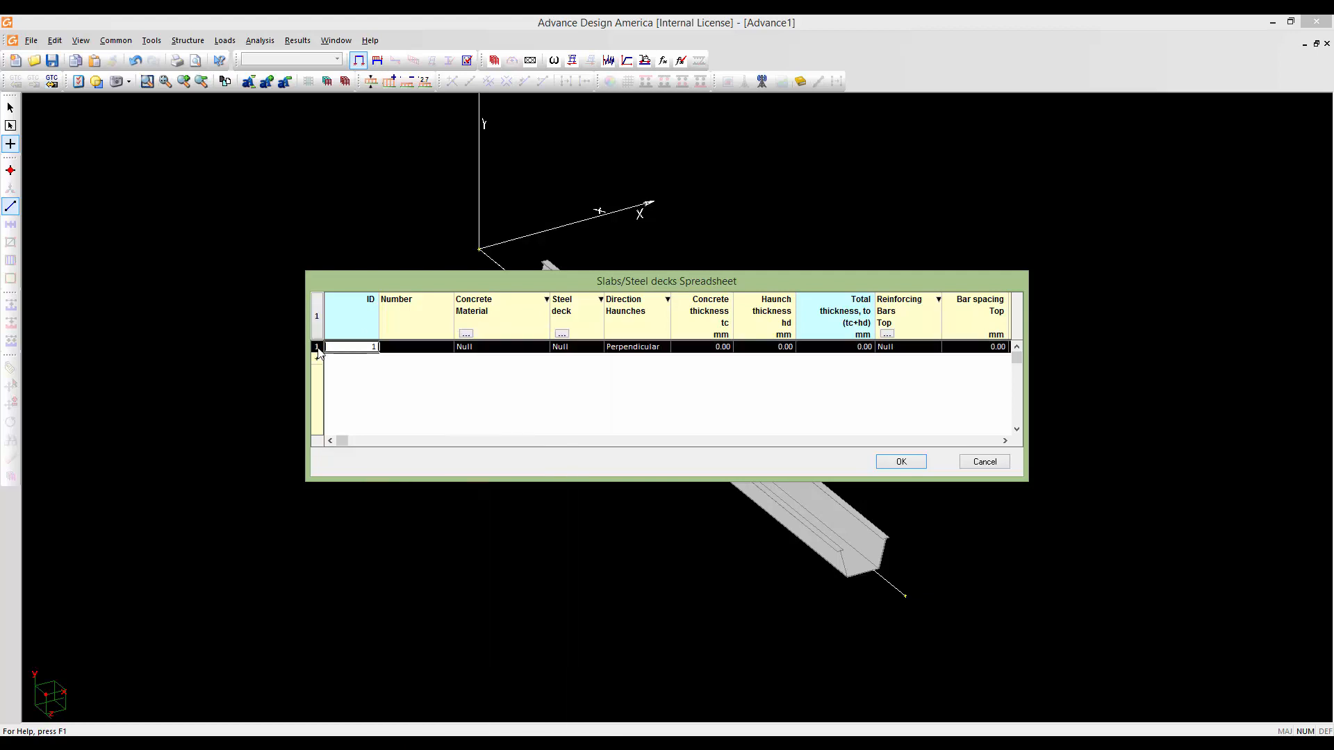
left_click(422, 350)
left_click(417, 347)
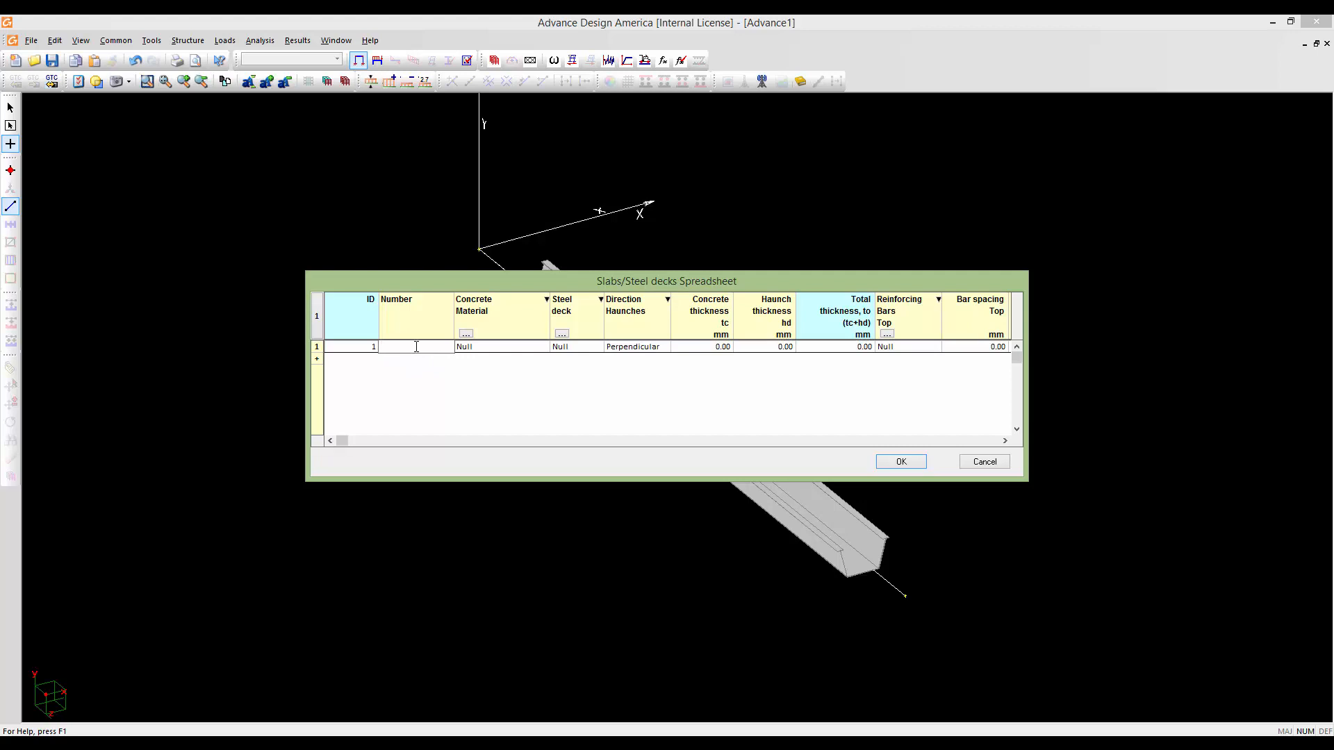
type("Comp_slab")
Set Comp_slab's concrete material to Con030 and its concrete thickness to 250 mm
left_click(496, 349)
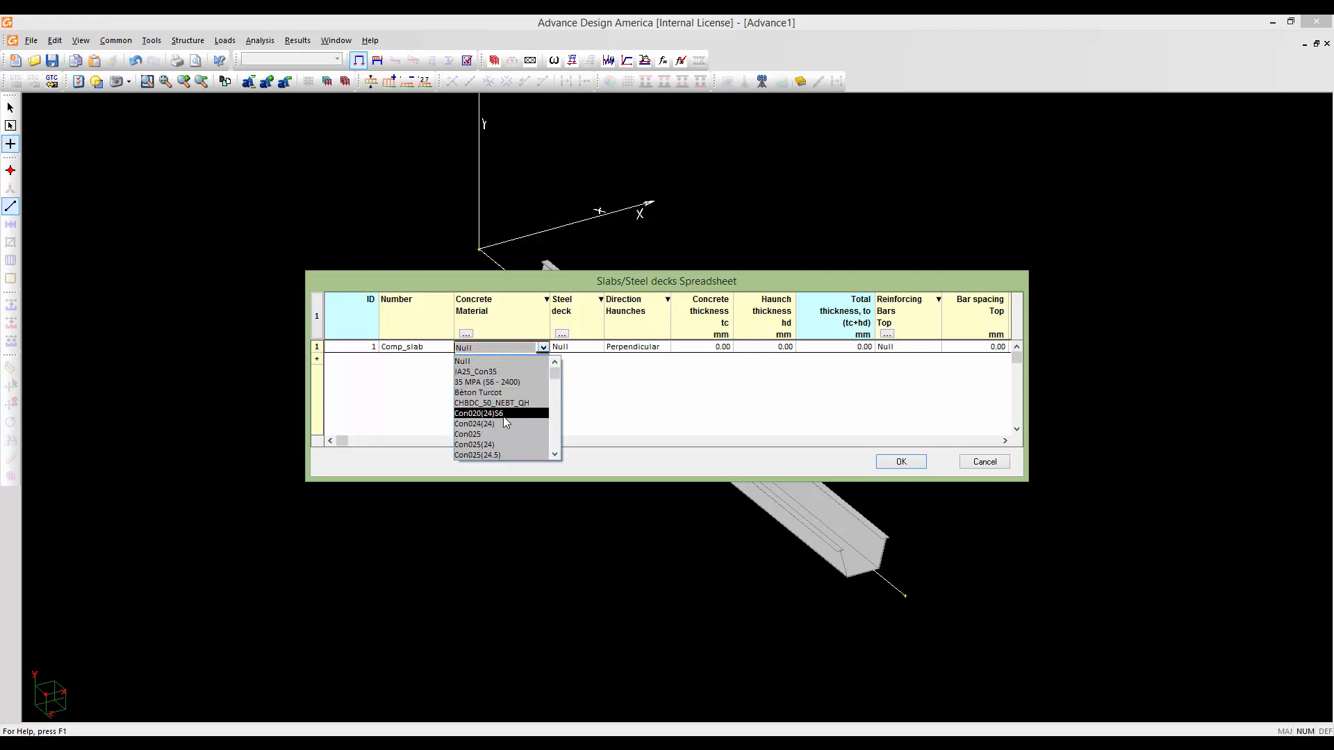
scroll(503, 415, "down", 1)
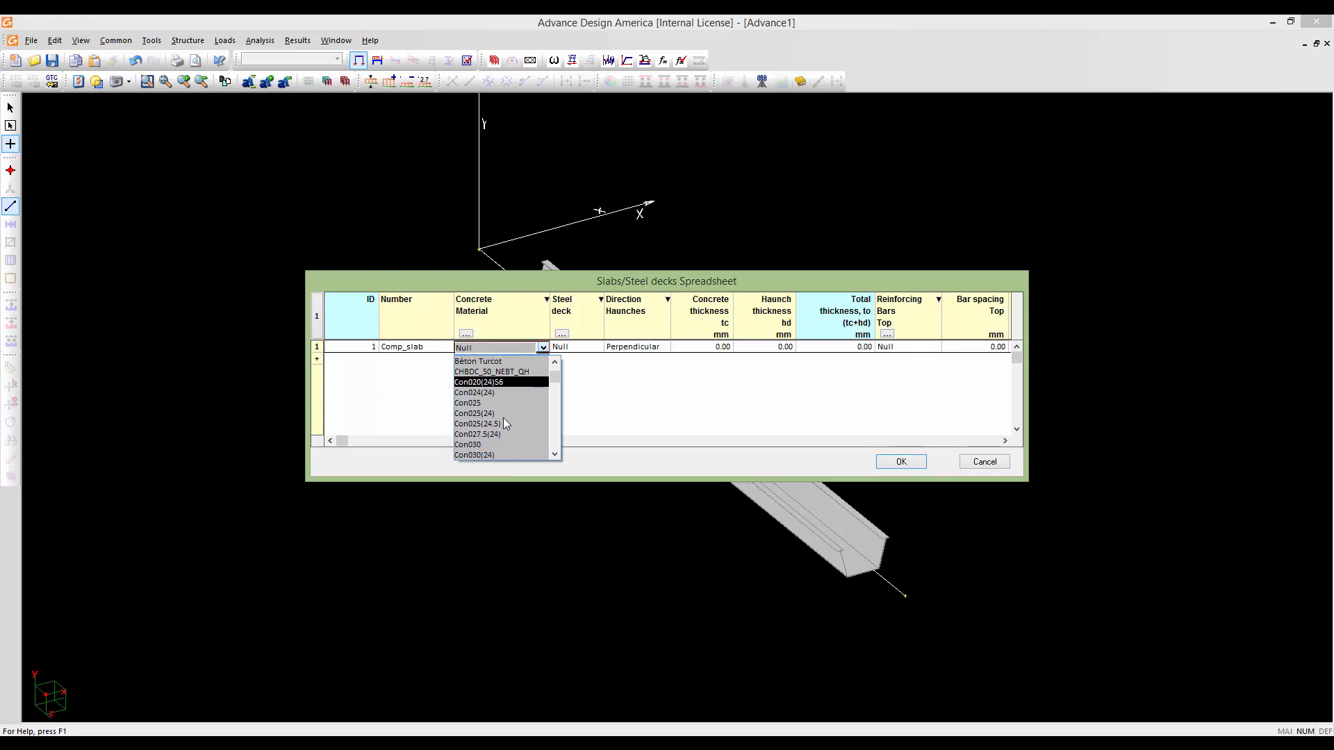
left_click(489, 444)
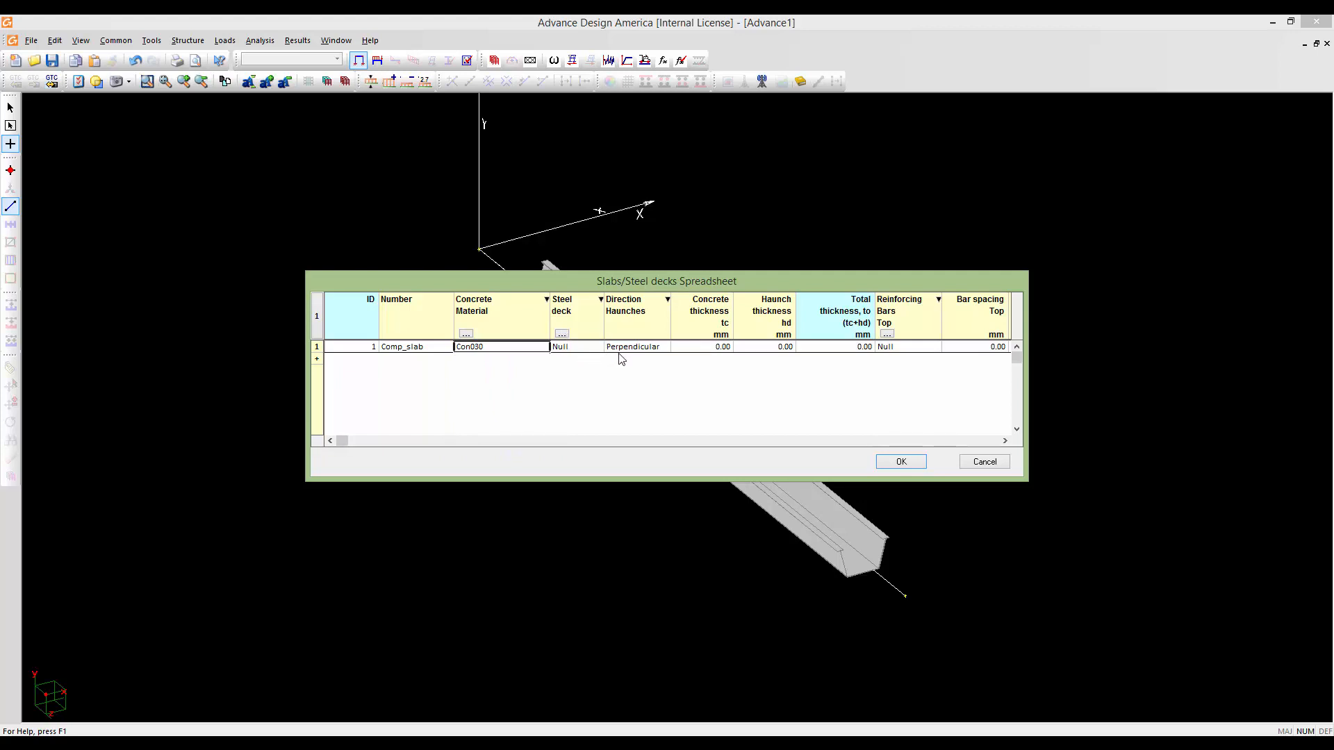
double_click(696, 347)
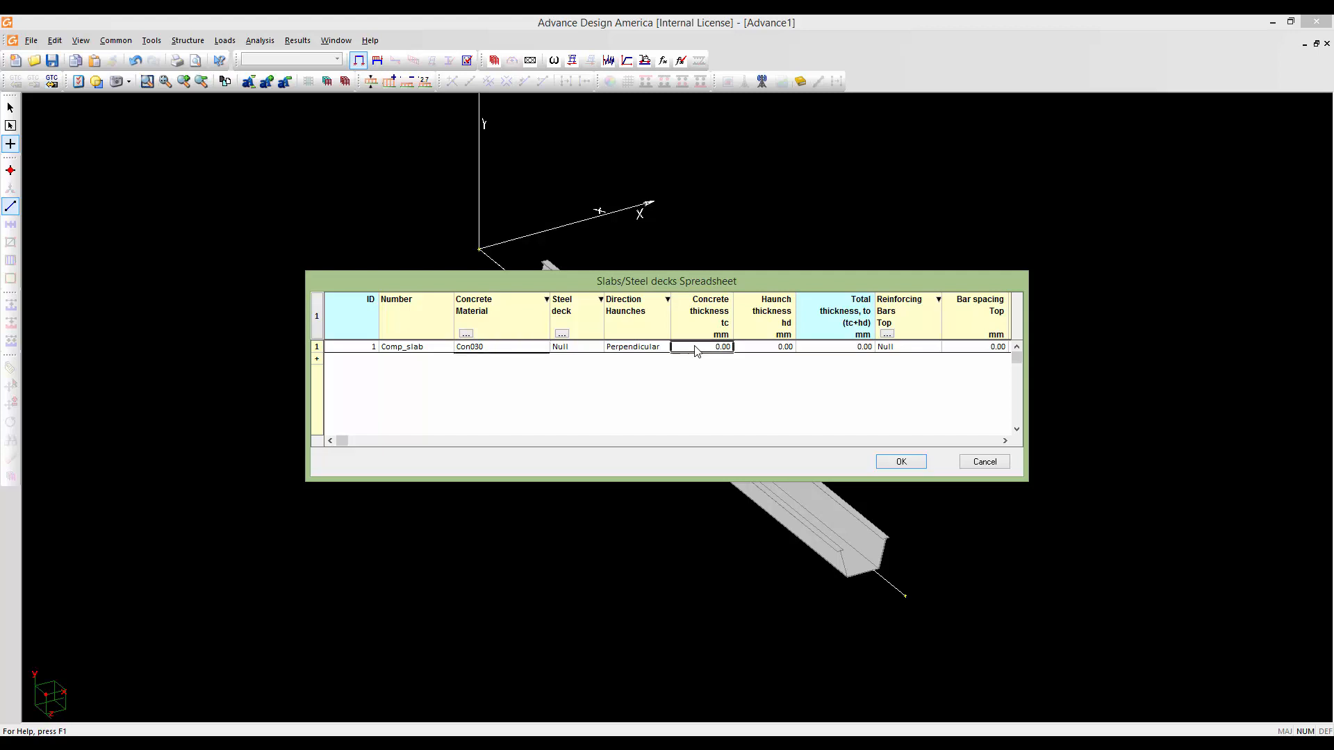
left_click_drag(695, 348, 738, 349)
type("250")
left_click(765, 349)
Give the slab metric 15M top reinforcing bars with a top distance d of 270 mm
left_click(1004, 440)
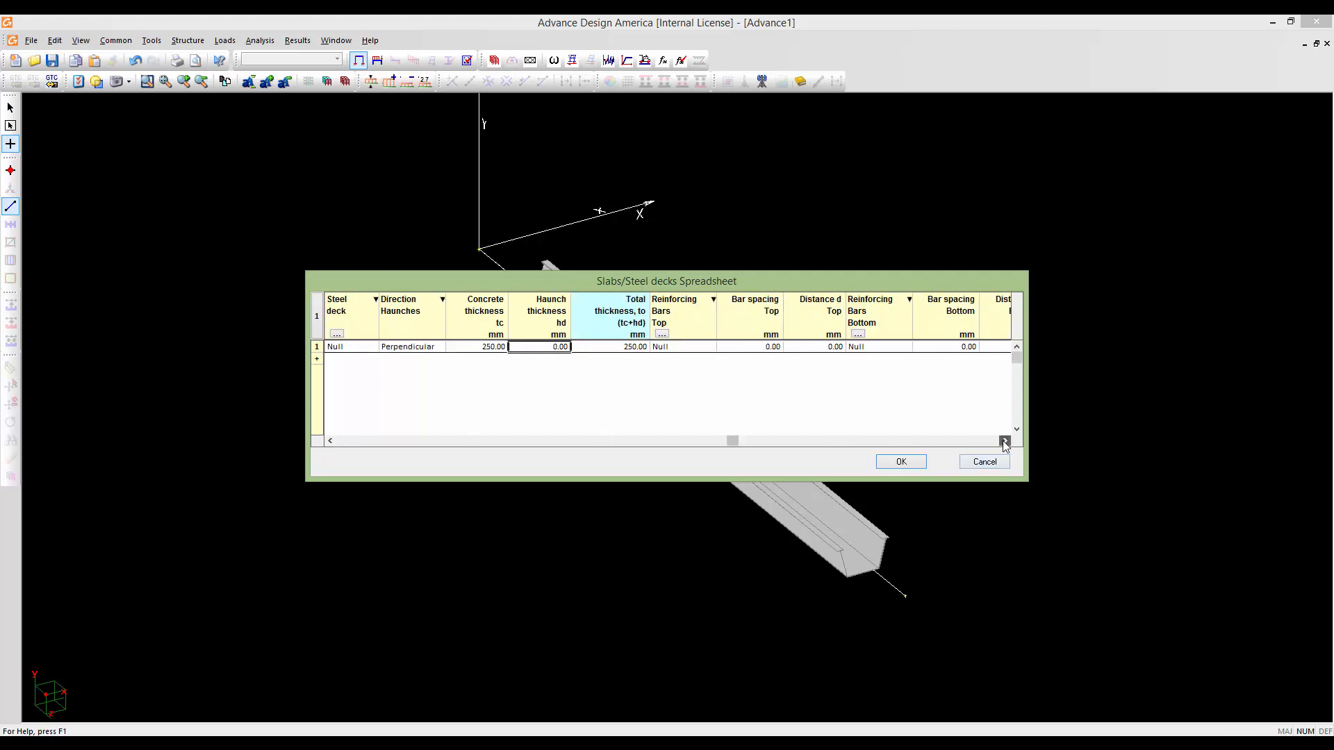
left_click(1005, 442)
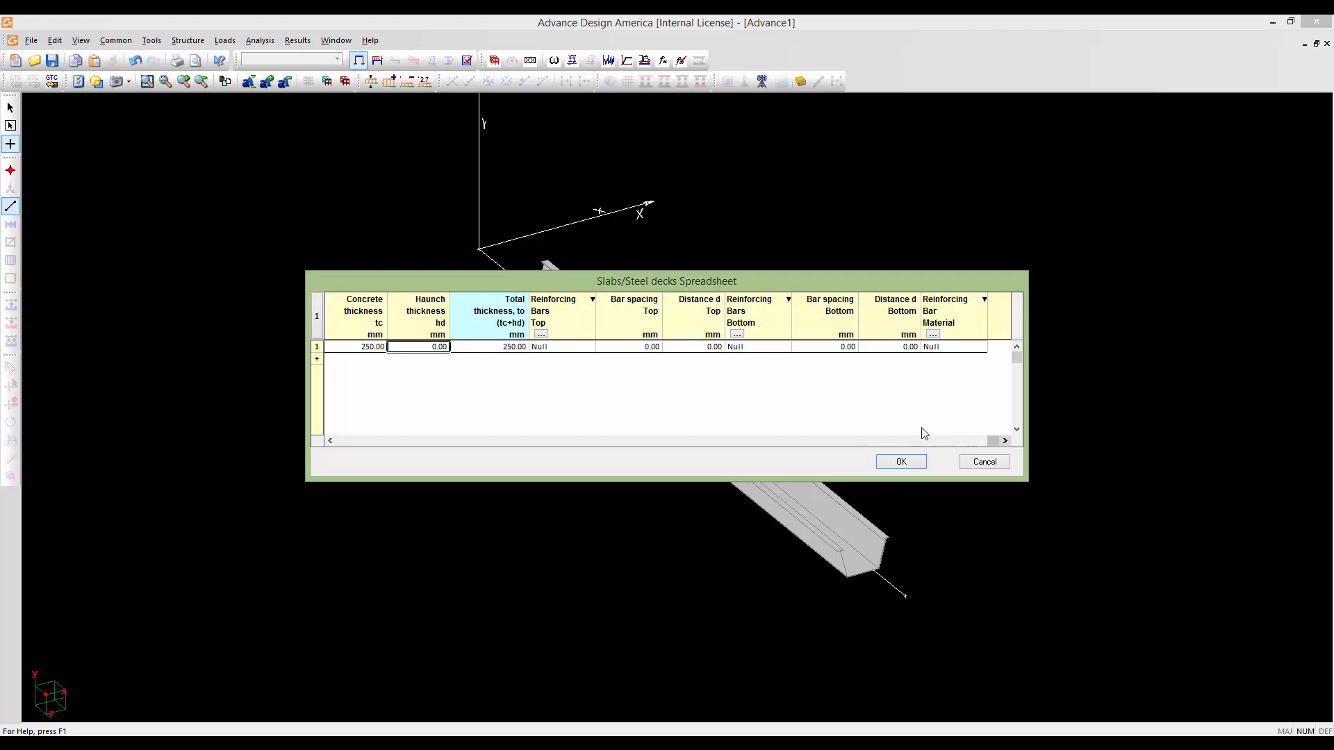
left_click(569, 346)
left_click(569, 347)
left_click(538, 411)
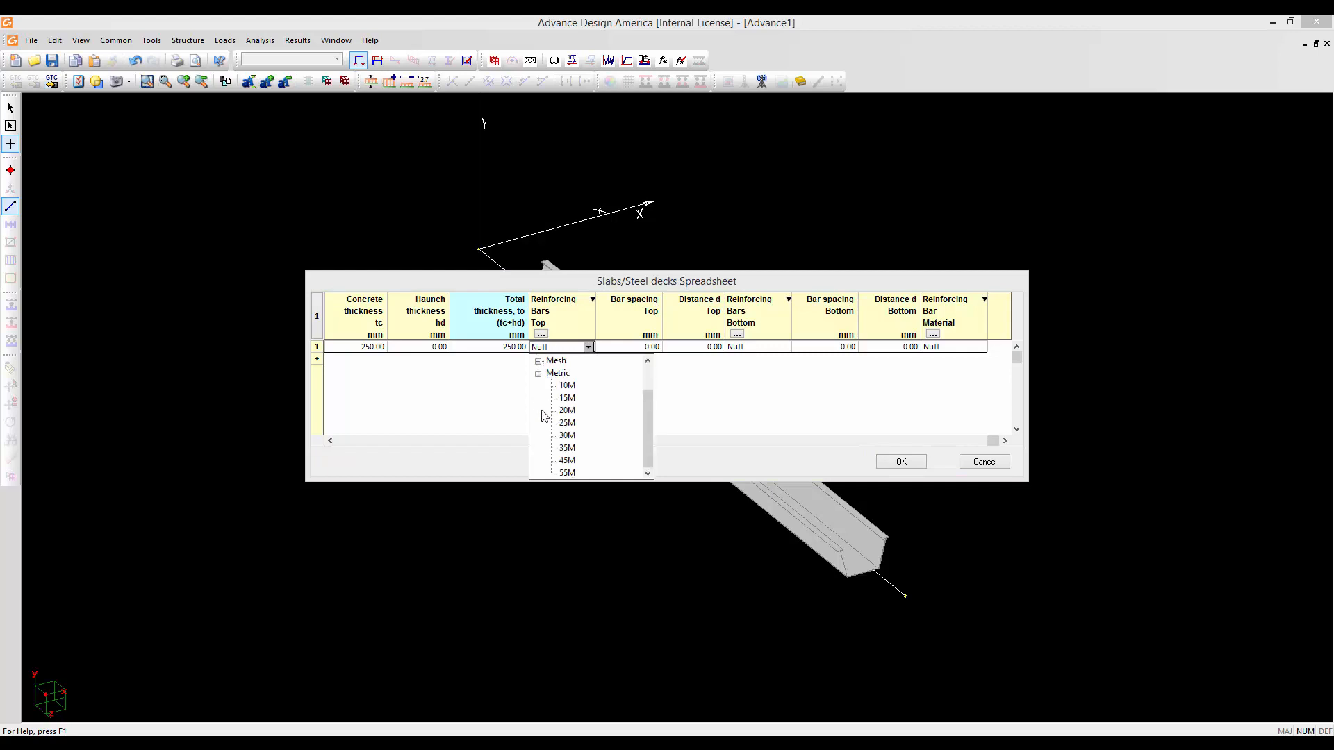
left_click(565, 398)
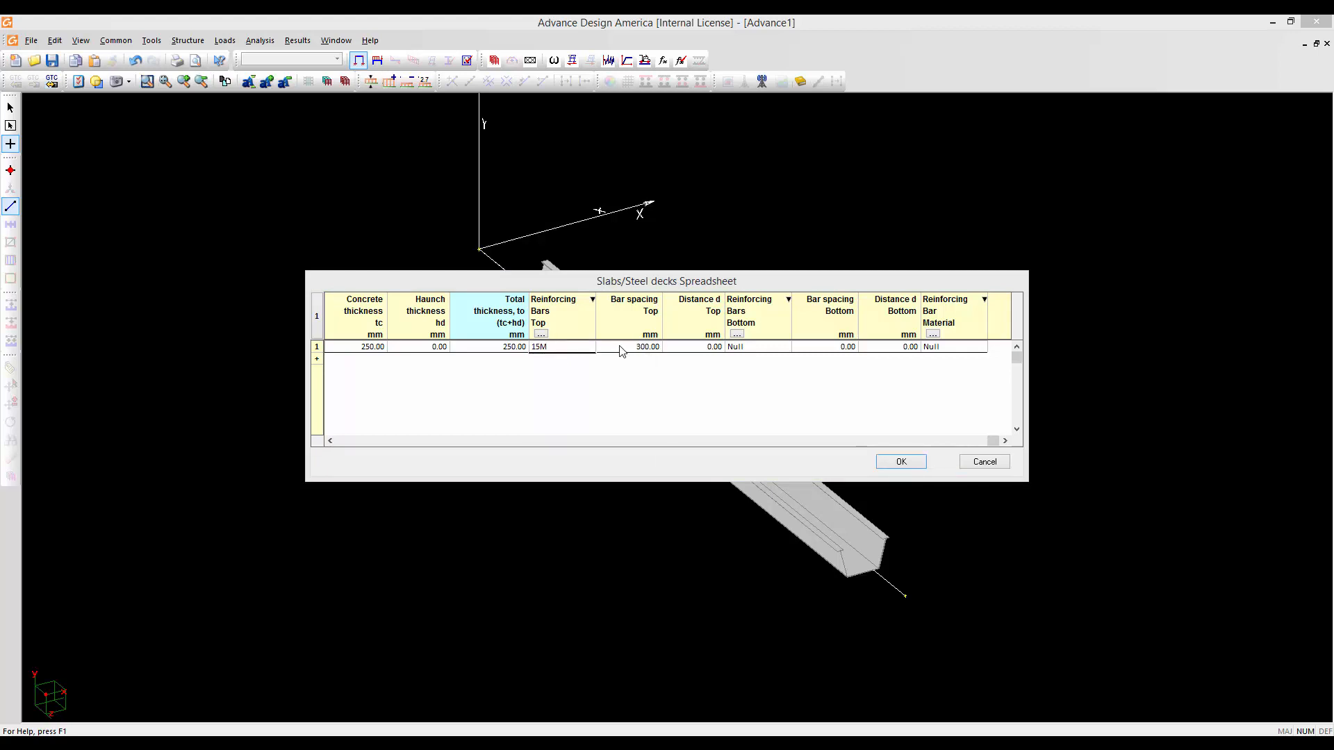
double_click(696, 348)
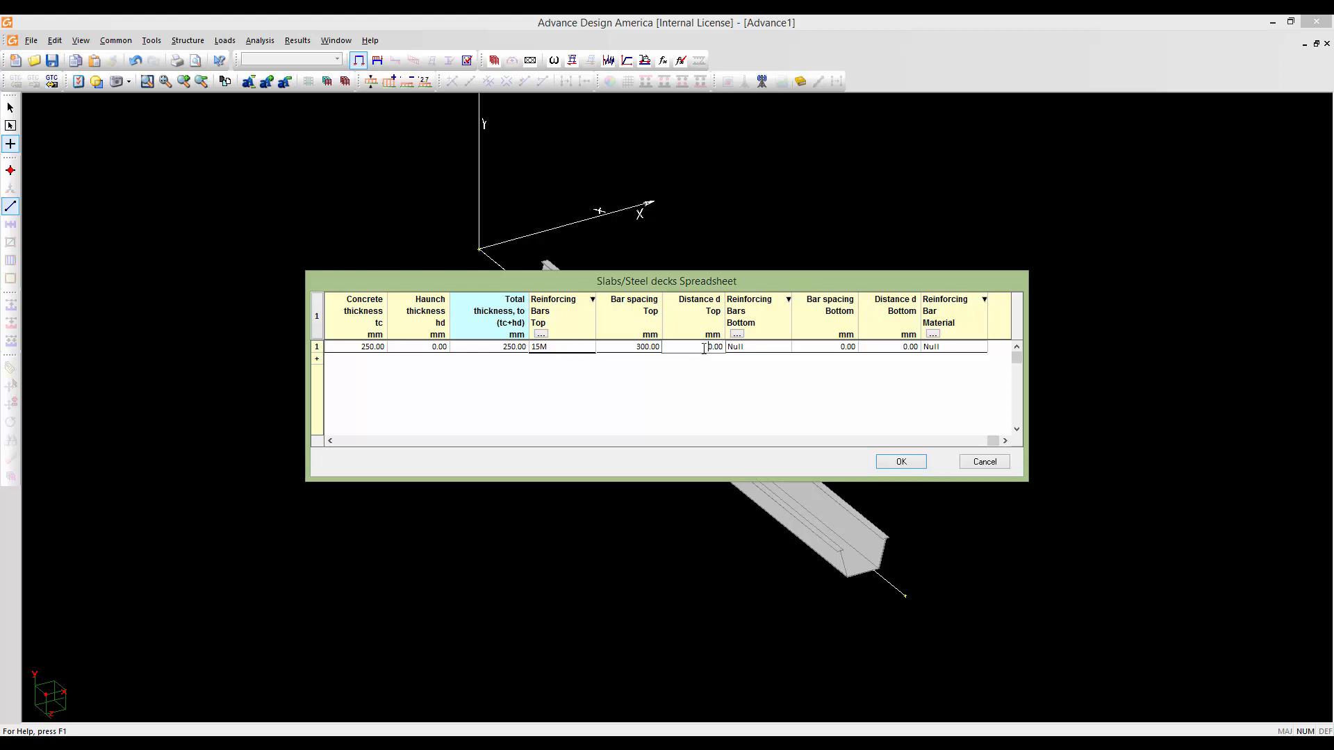
left_click_drag(703, 347, 728, 348)
type("270")
Give the slab metric 15M bottom reinforcing bars with a bottom distance d of 270 mm
left_click(744, 349)
left_click(744, 349)
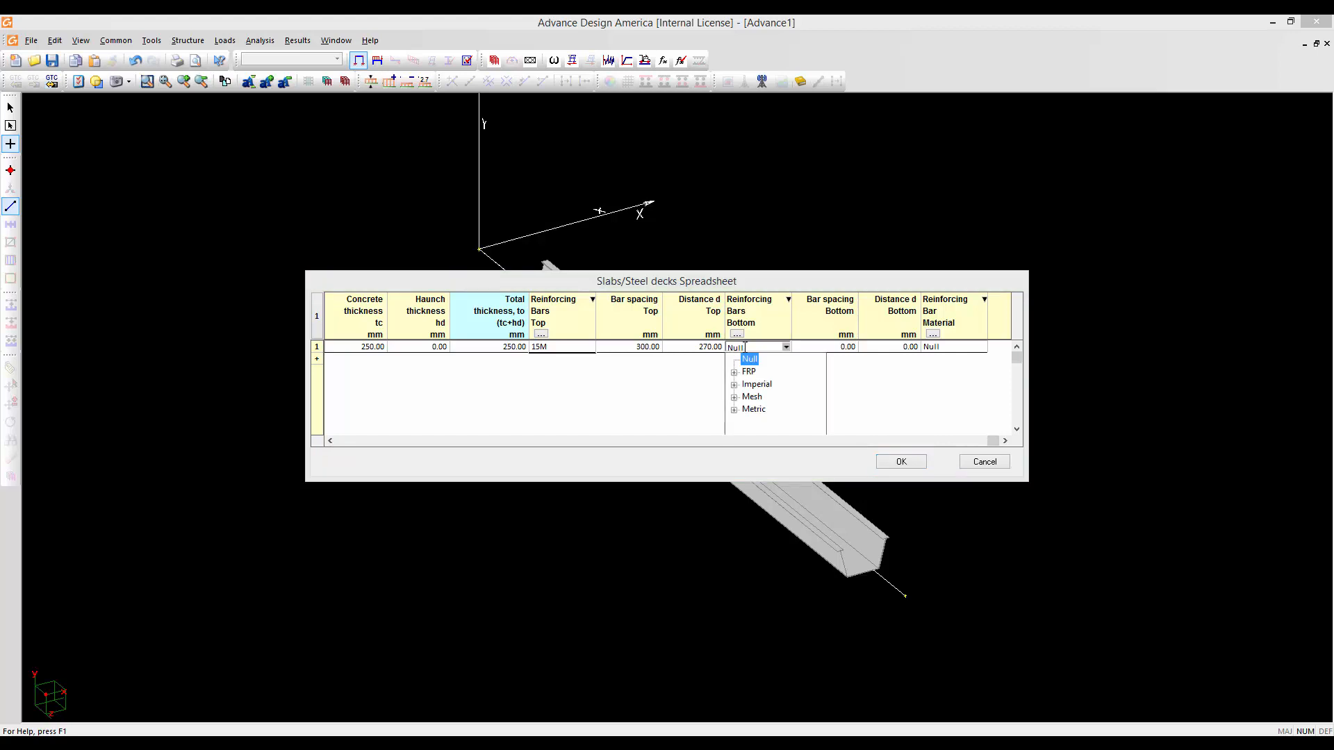
left_click(733, 410)
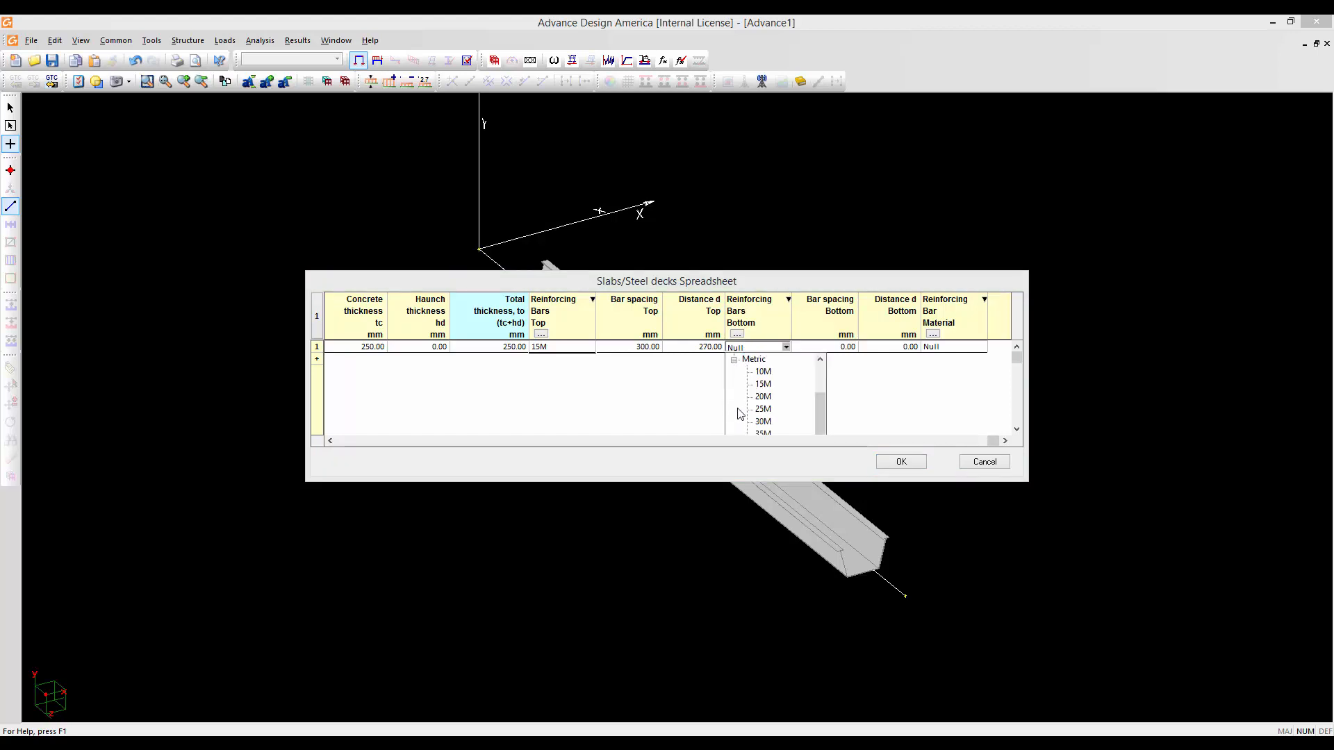
left_click(762, 384)
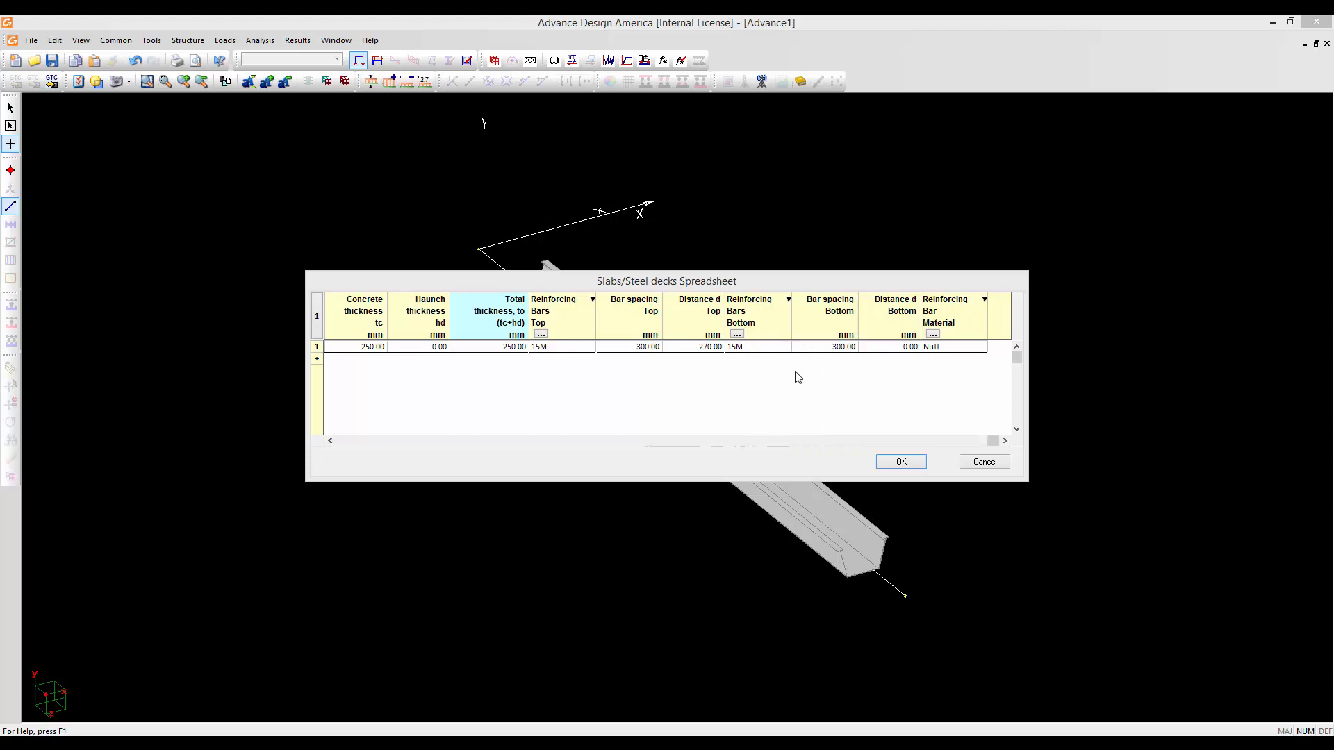
left_click(902, 349)
left_click_drag(896, 347, 920, 347)
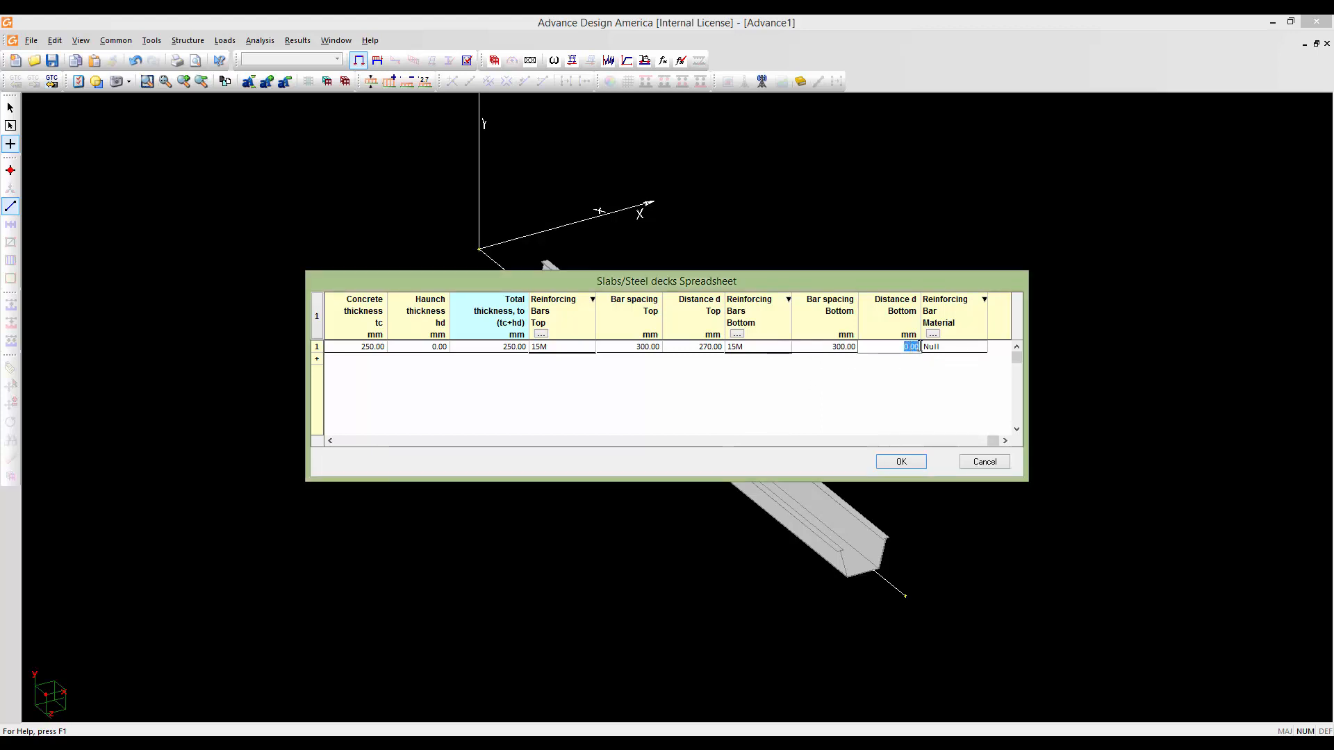
type("270")
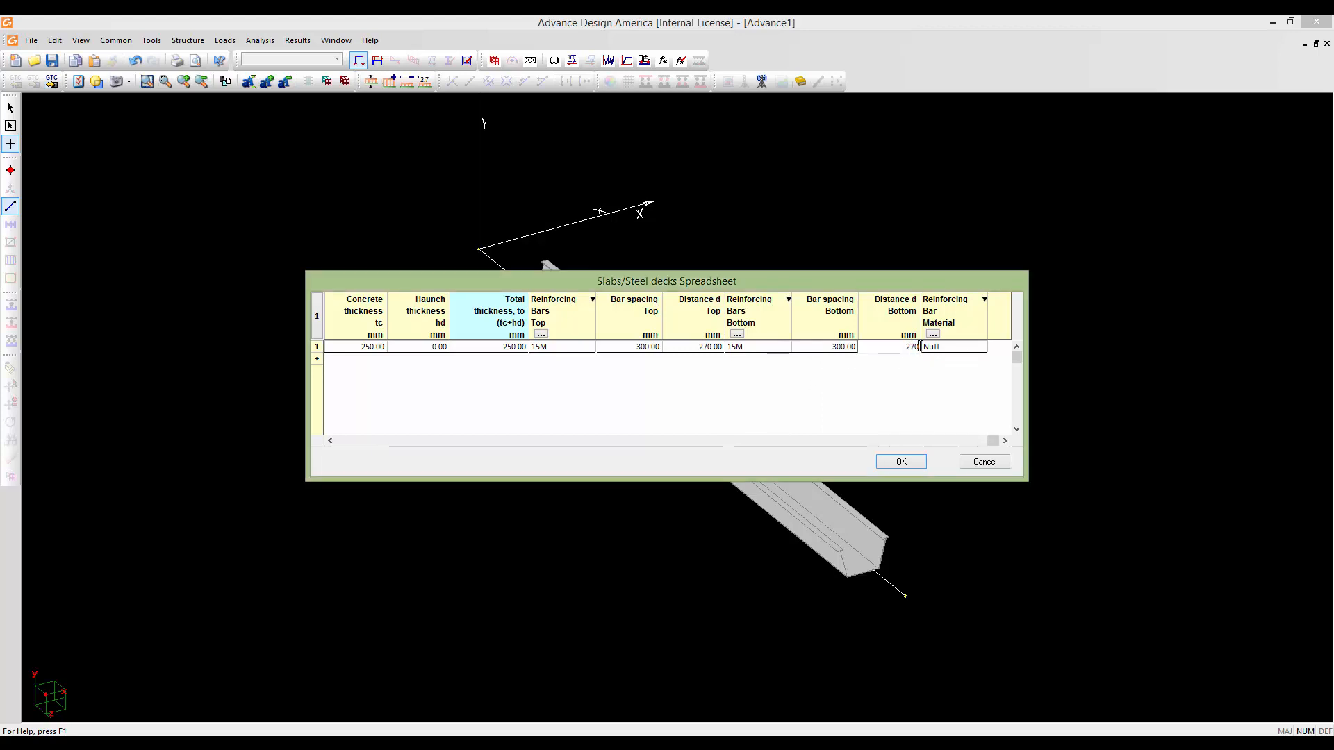
Set Comp_slab's reinforcing bar material to G30.18-400W
left_click(961, 353)
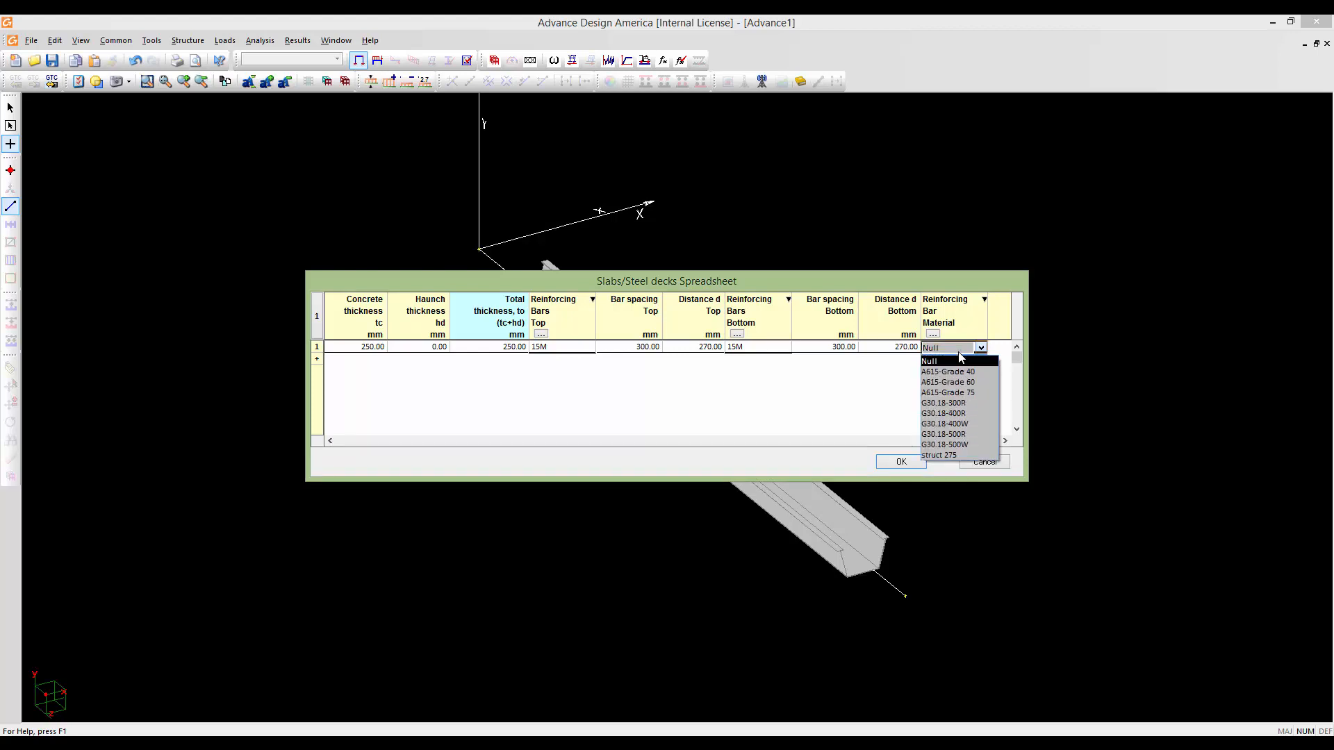
left_click(959, 424)
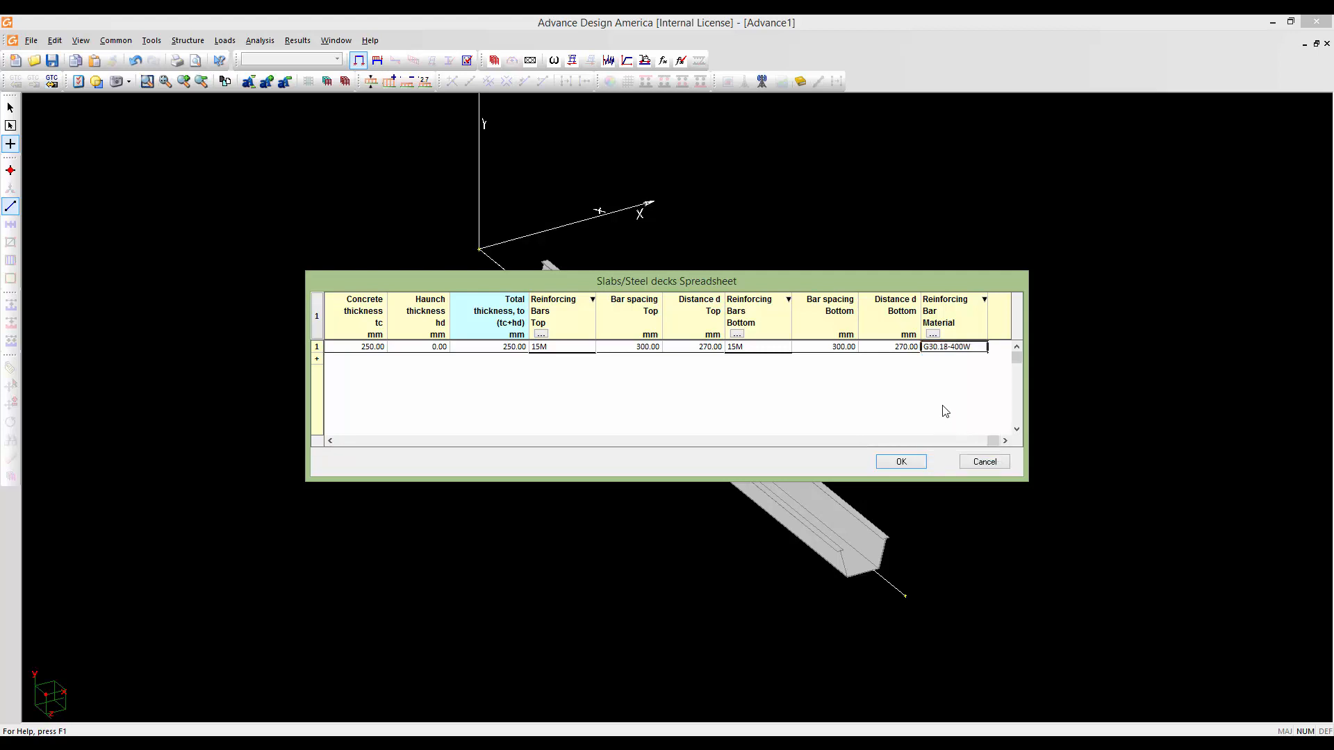
left_click_drag(801, 274, 806, 269)
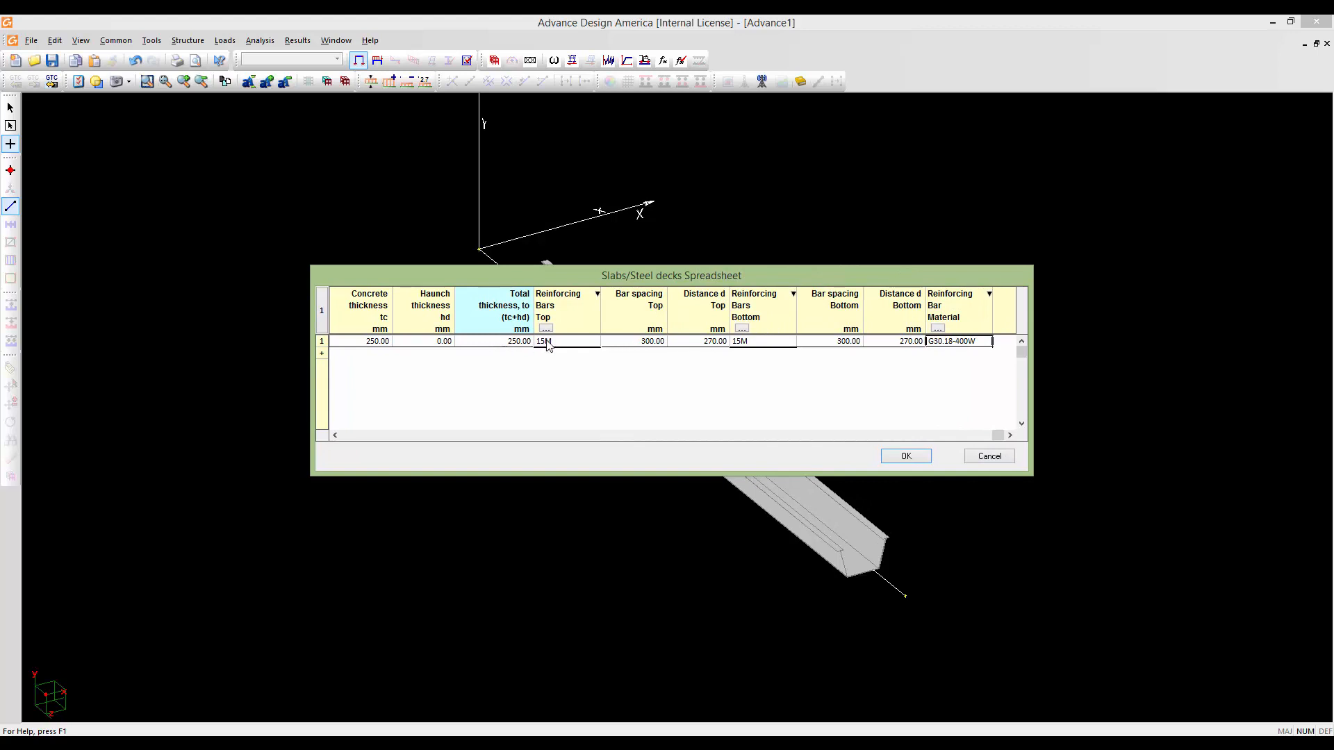
Review Comp_slab's deck and reinforcement characteristics and accept the slabs/steel decks spreadsheet
left_click(626, 343)
right_click(624, 342)
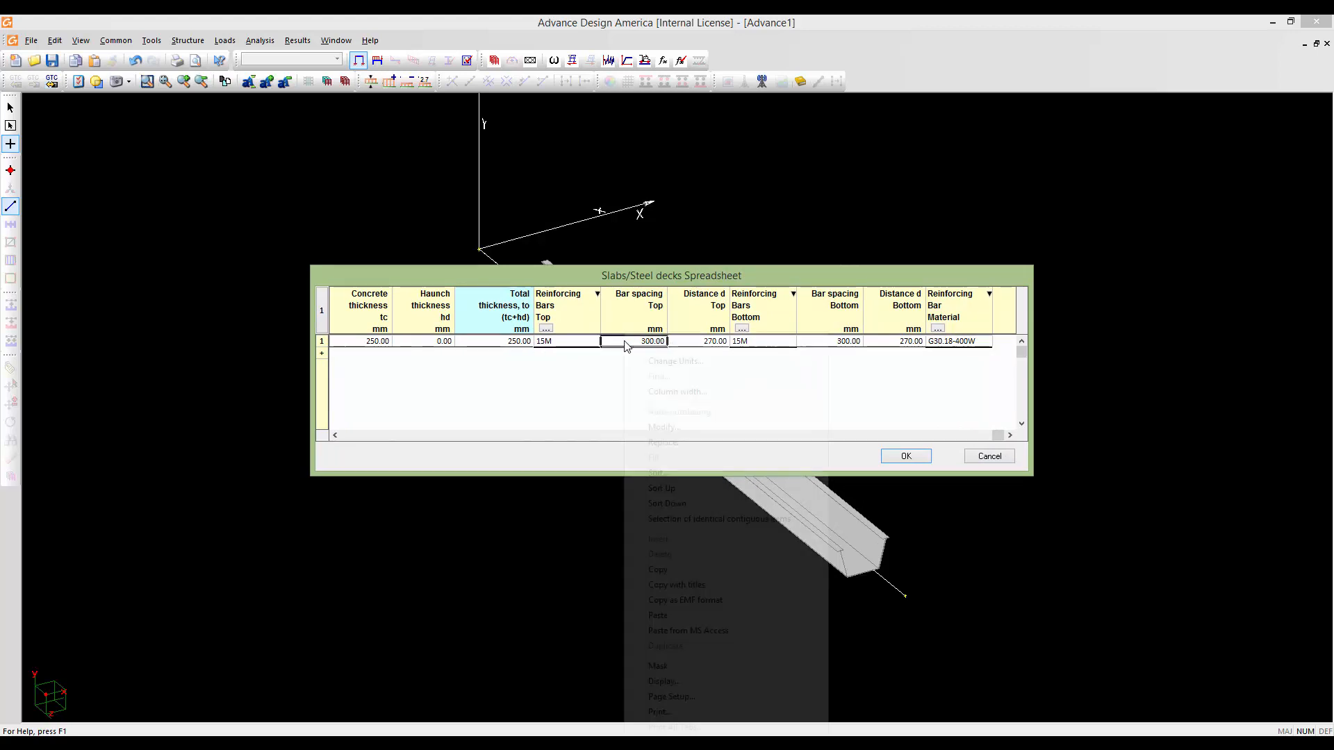
left_click(661, 341)
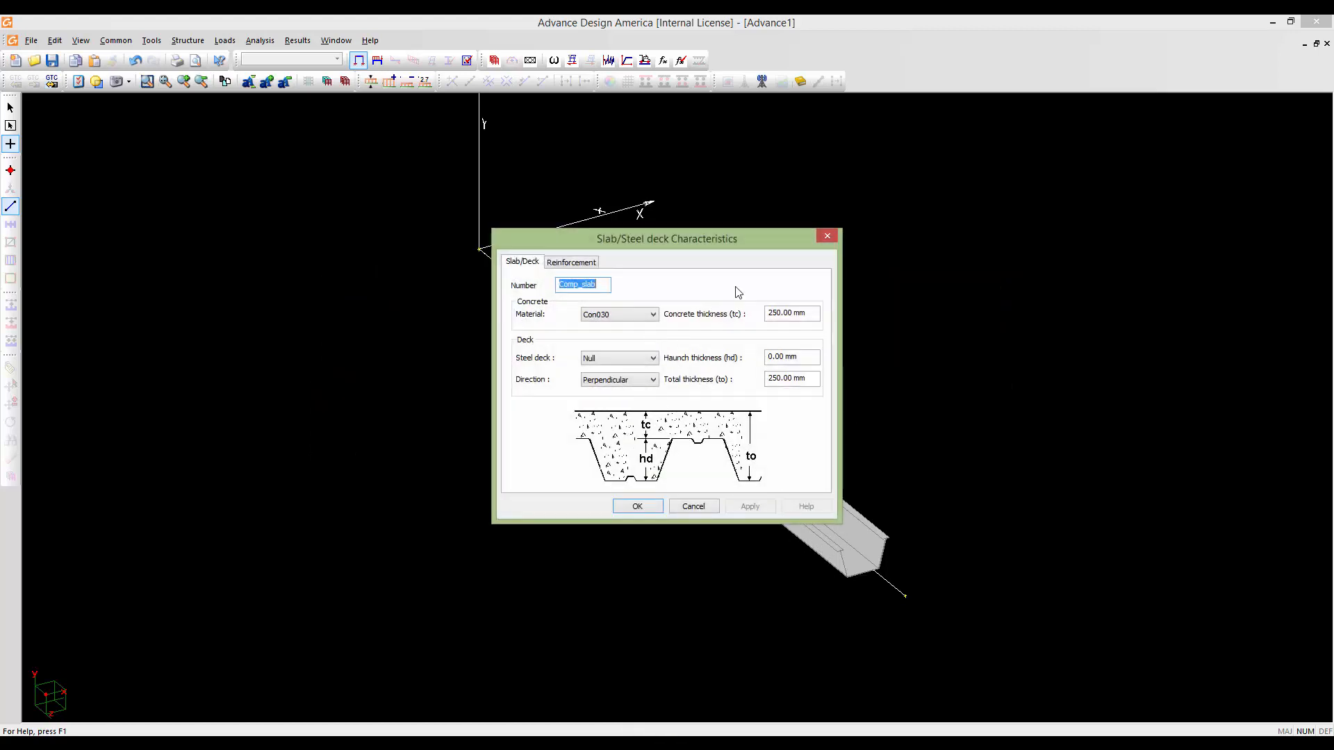
left_click(569, 268)
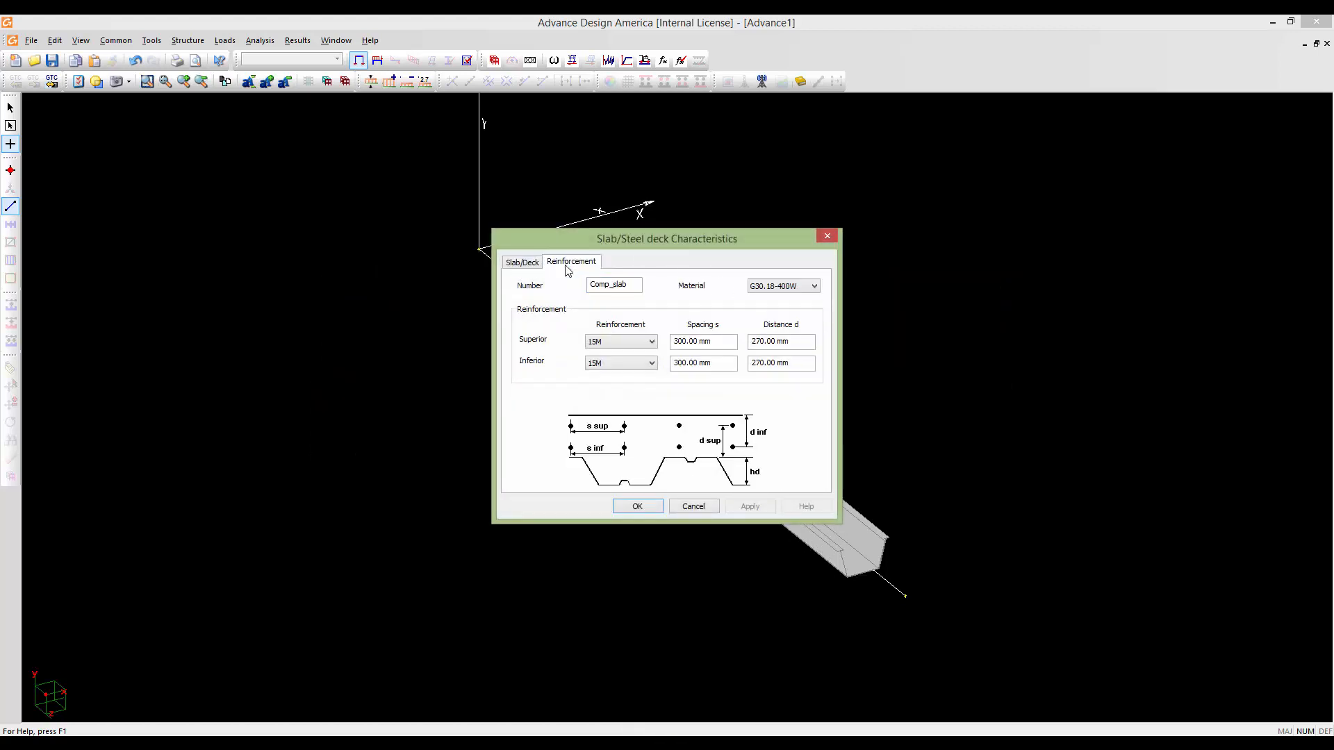
left_click(535, 268)
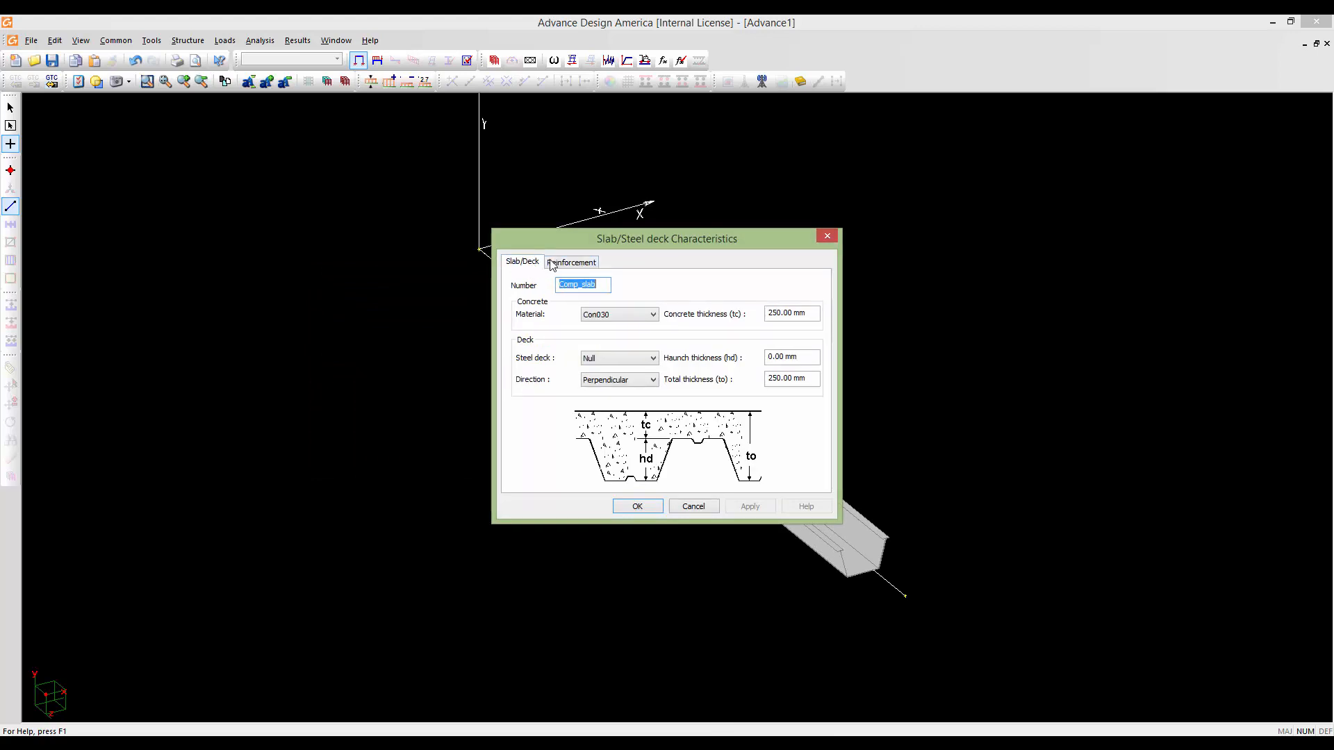
left_click(564, 266)
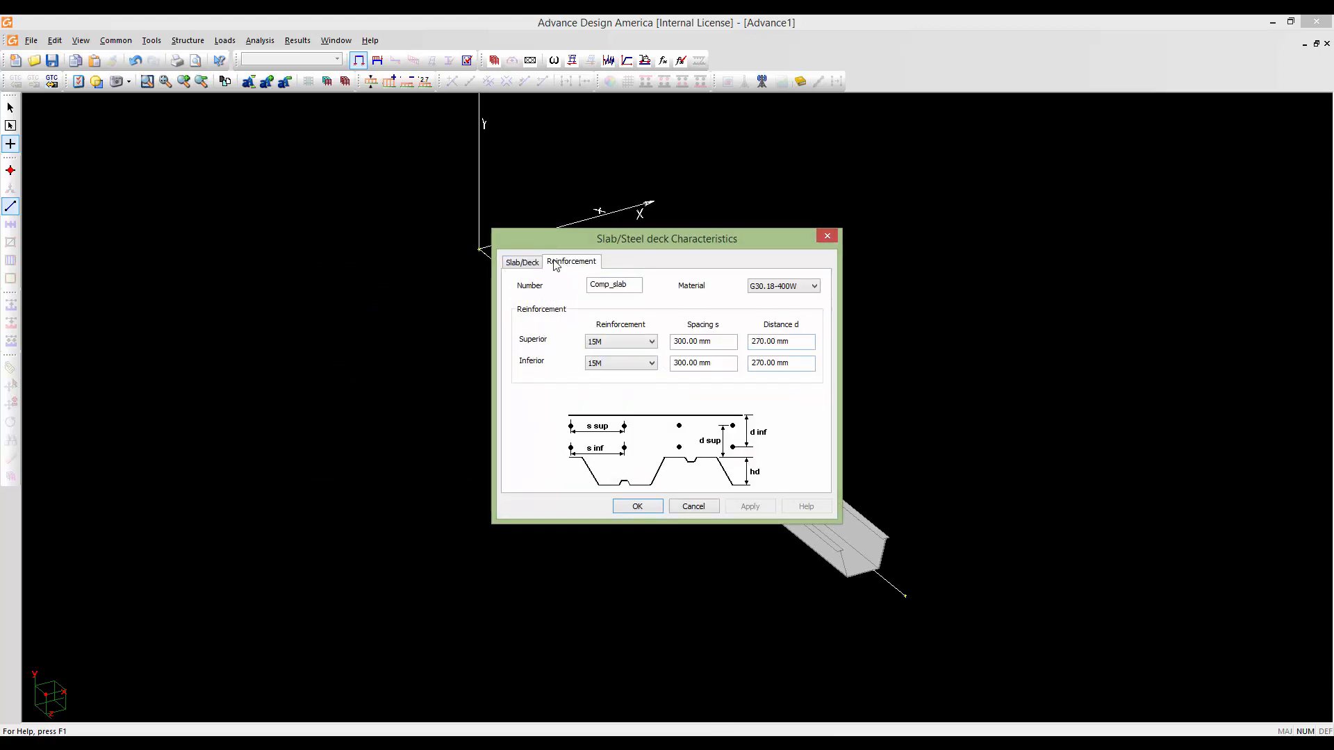
left_click(648, 505)
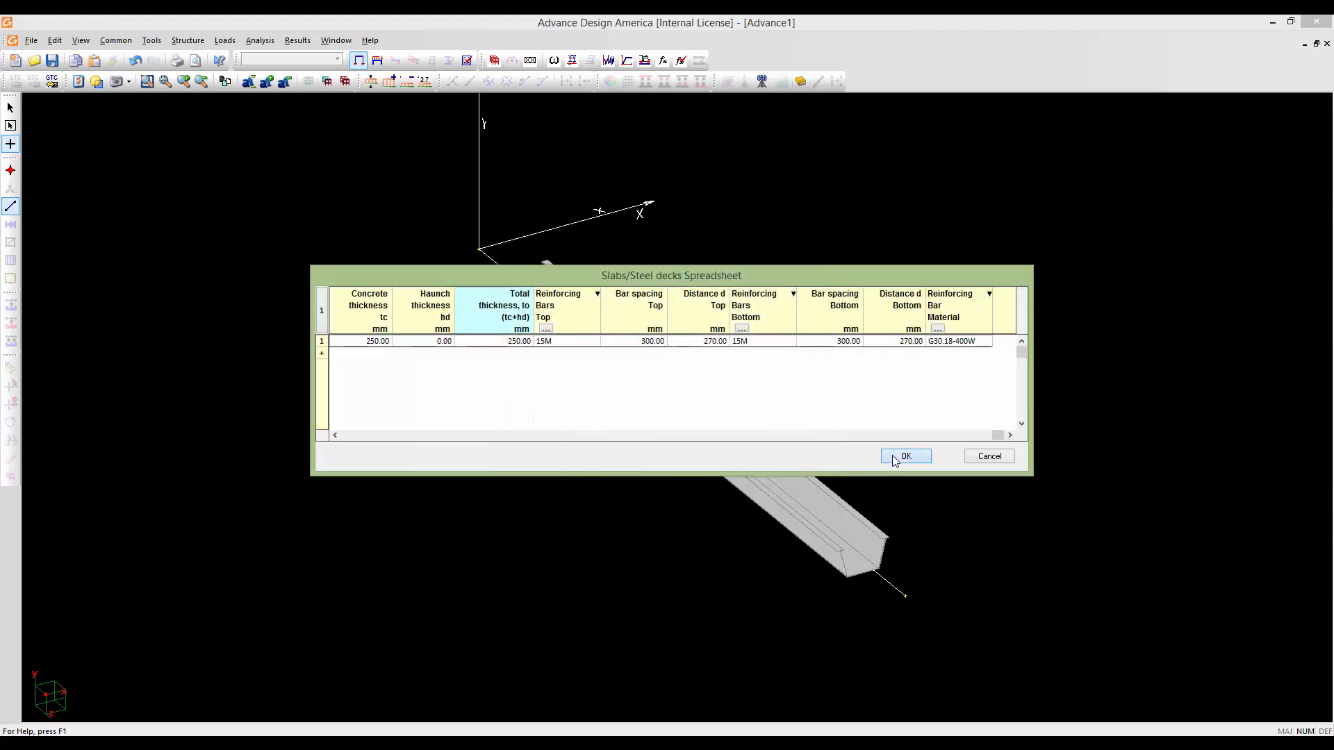
left_click(904, 455)
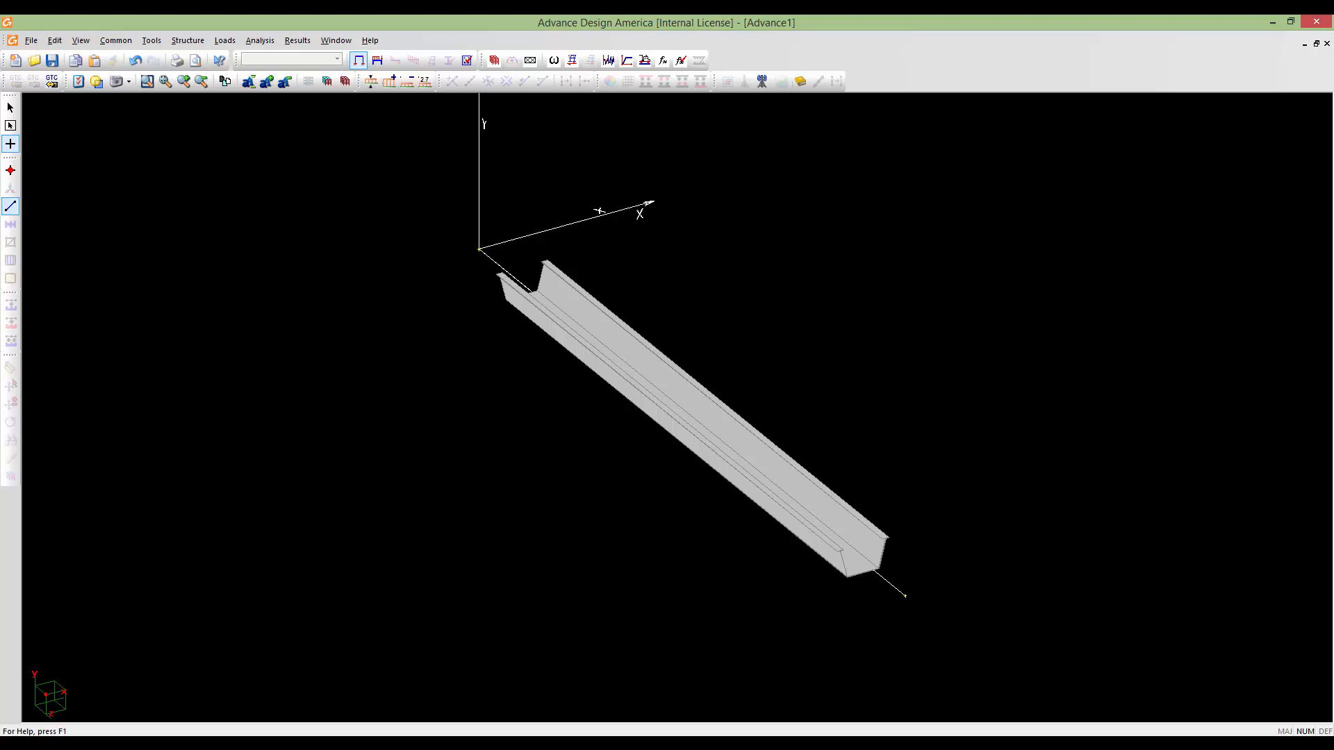
Assign the composite slab Comp_slab and Neilson 22mm studs to the box girder's composite section
scroll(519, 492, "down", 2)
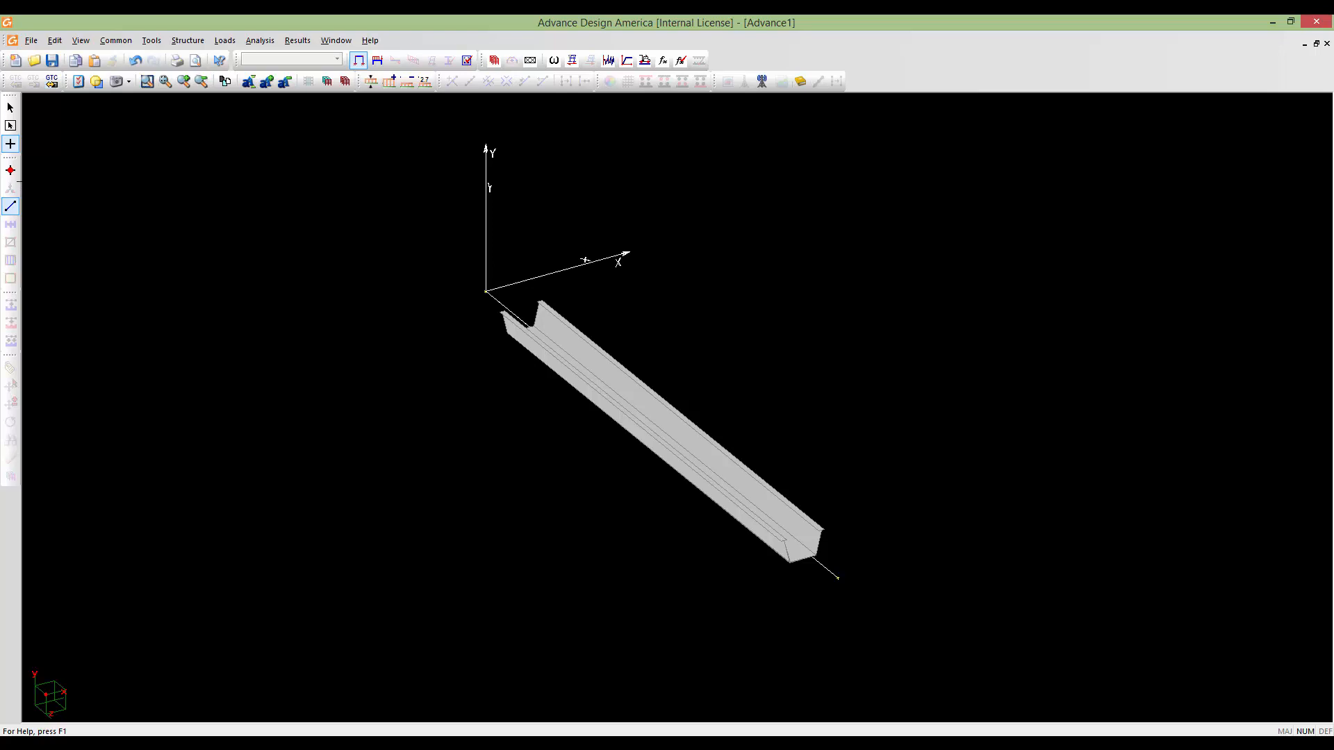
left_click(11, 107)
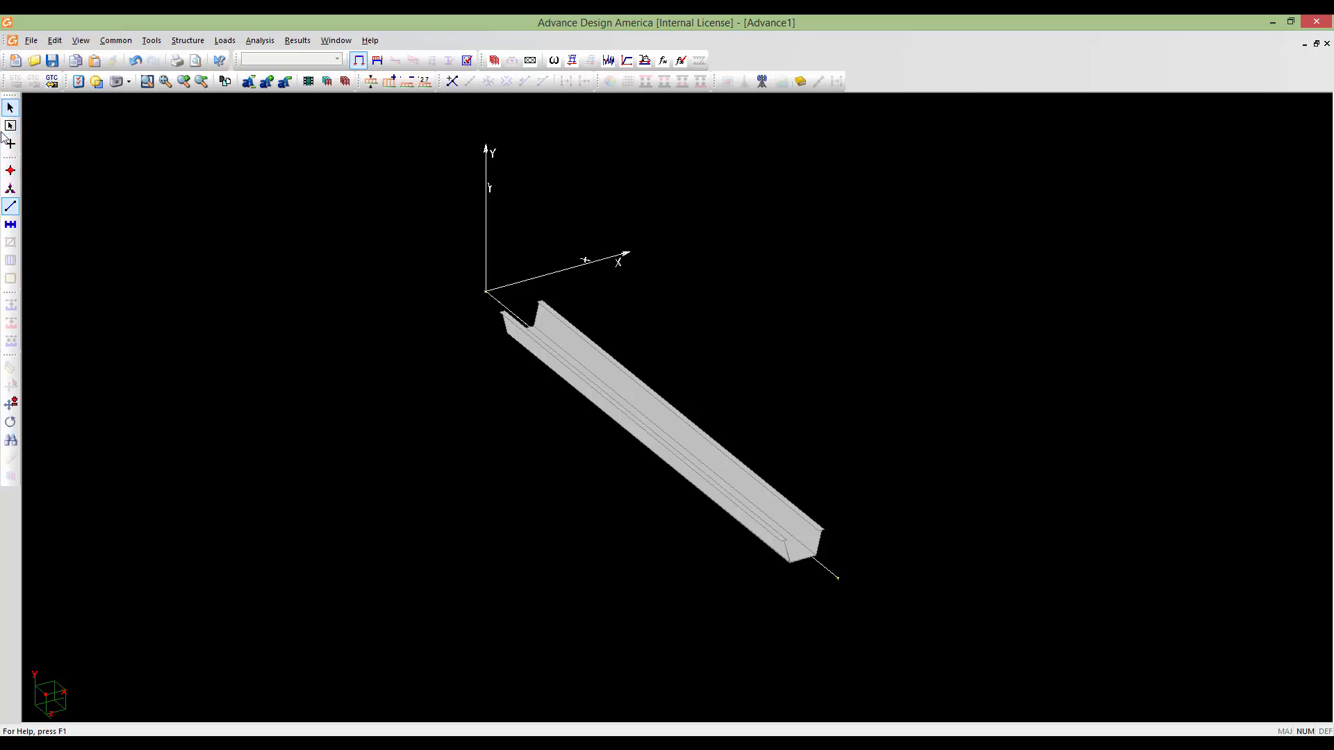
left_click(10, 207)
double_click(679, 443)
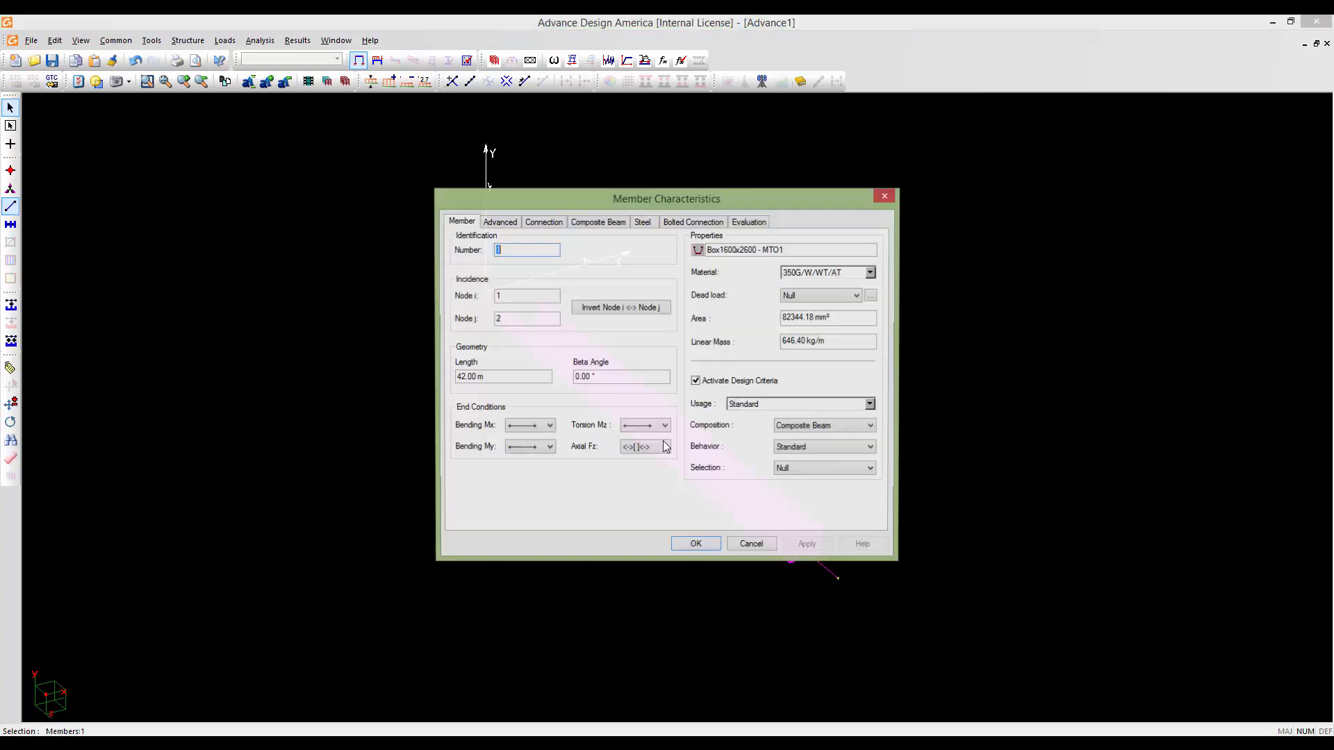
left_click(606, 221)
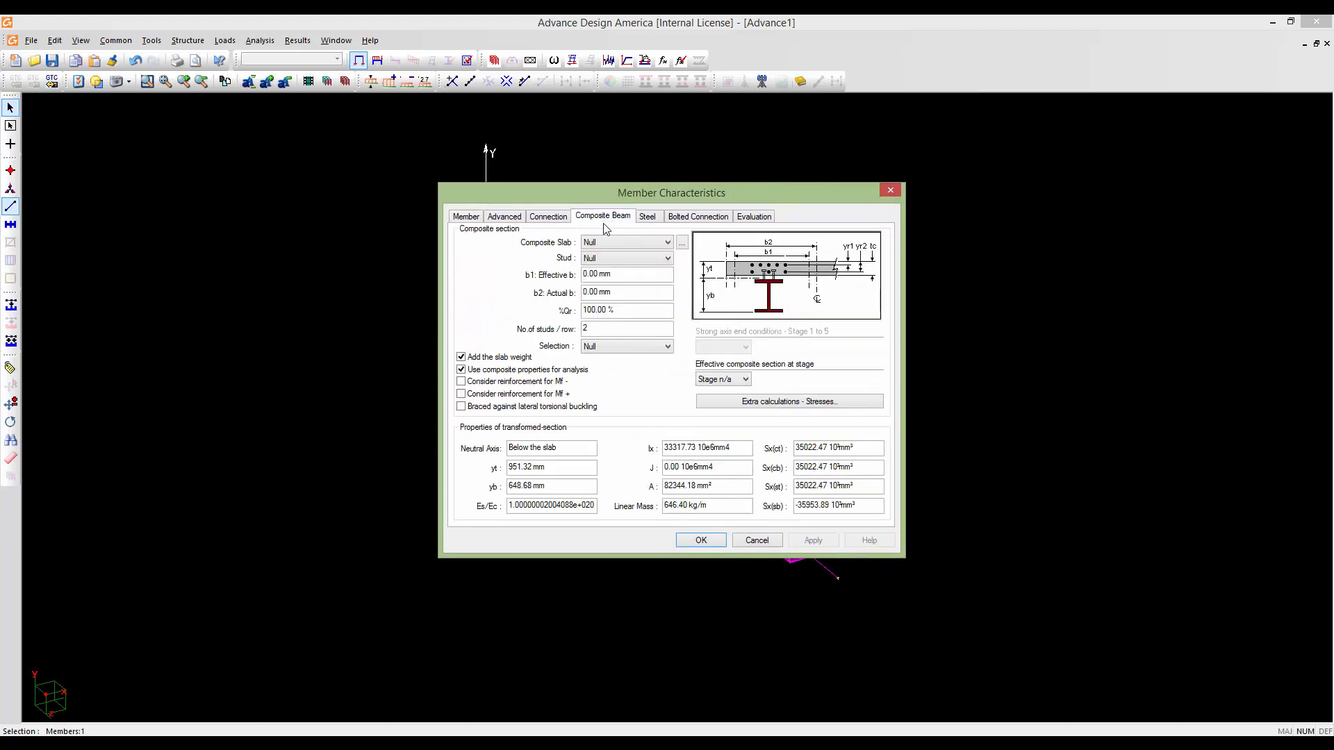
left_click_drag(591, 196, 563, 191)
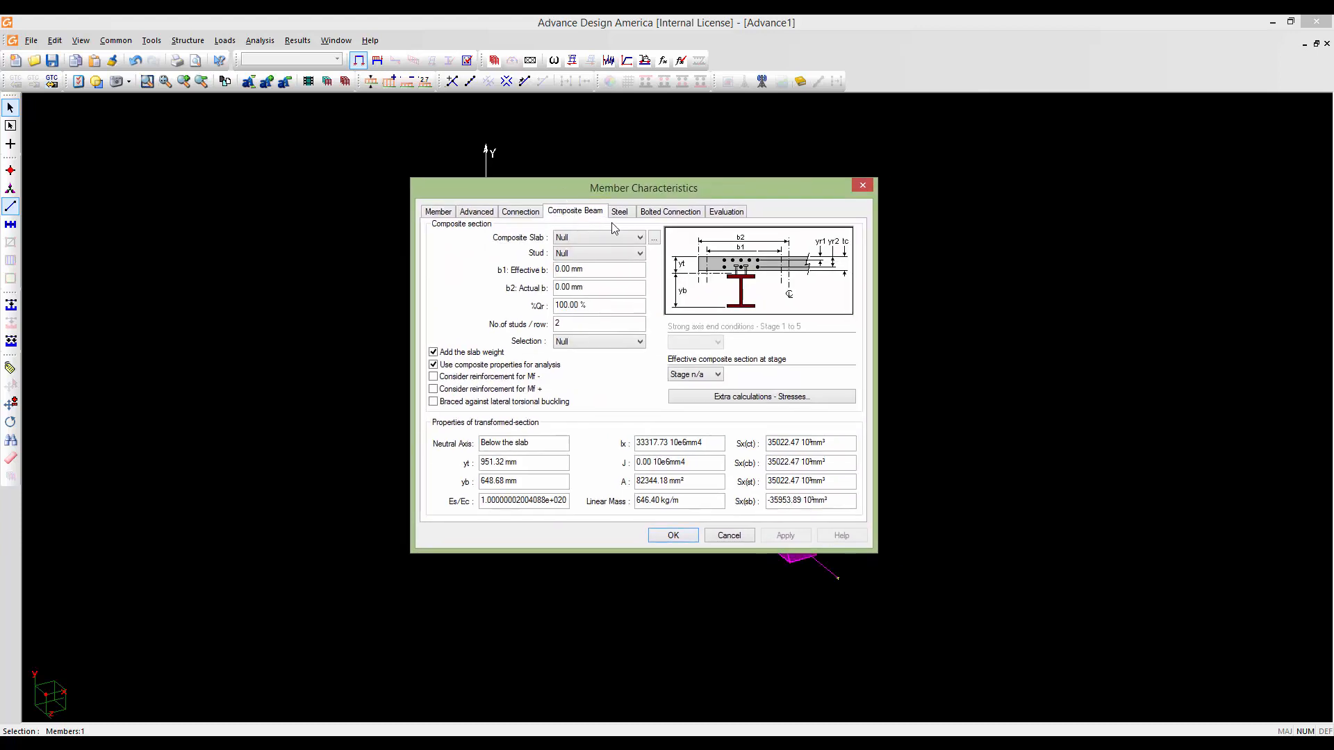
left_click(640, 240)
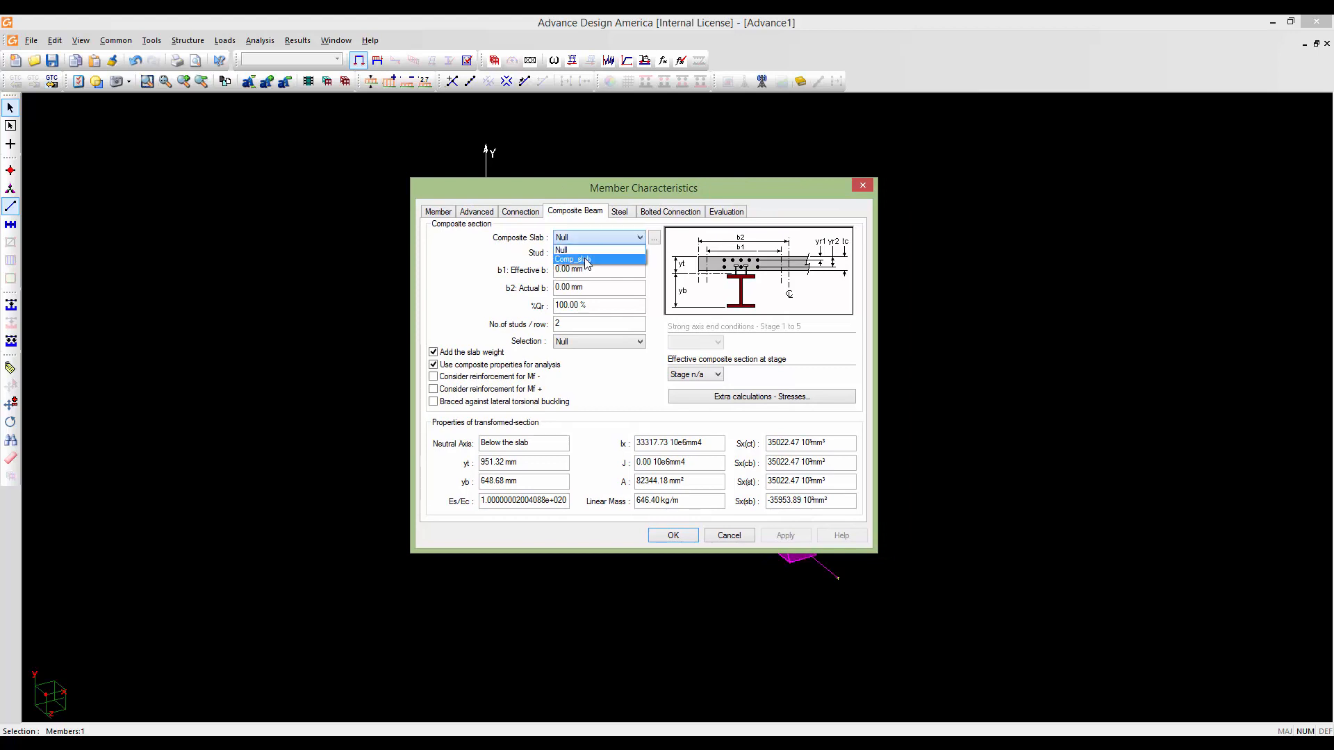
left_click(586, 260)
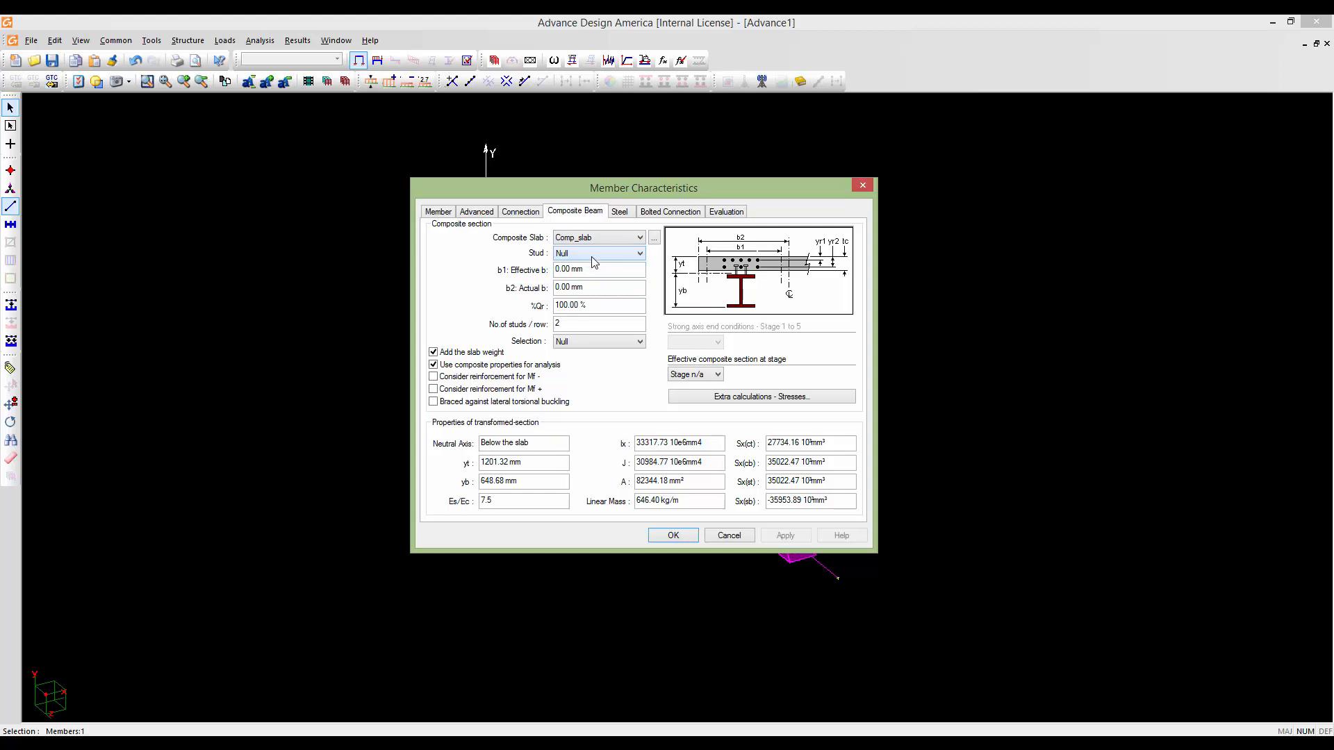
left_click(592, 256)
left_click(609, 319)
Set the effective width b1 and actual width b2 to 5200 mm, with 6 studs per row
left_click(605, 271)
type("52")
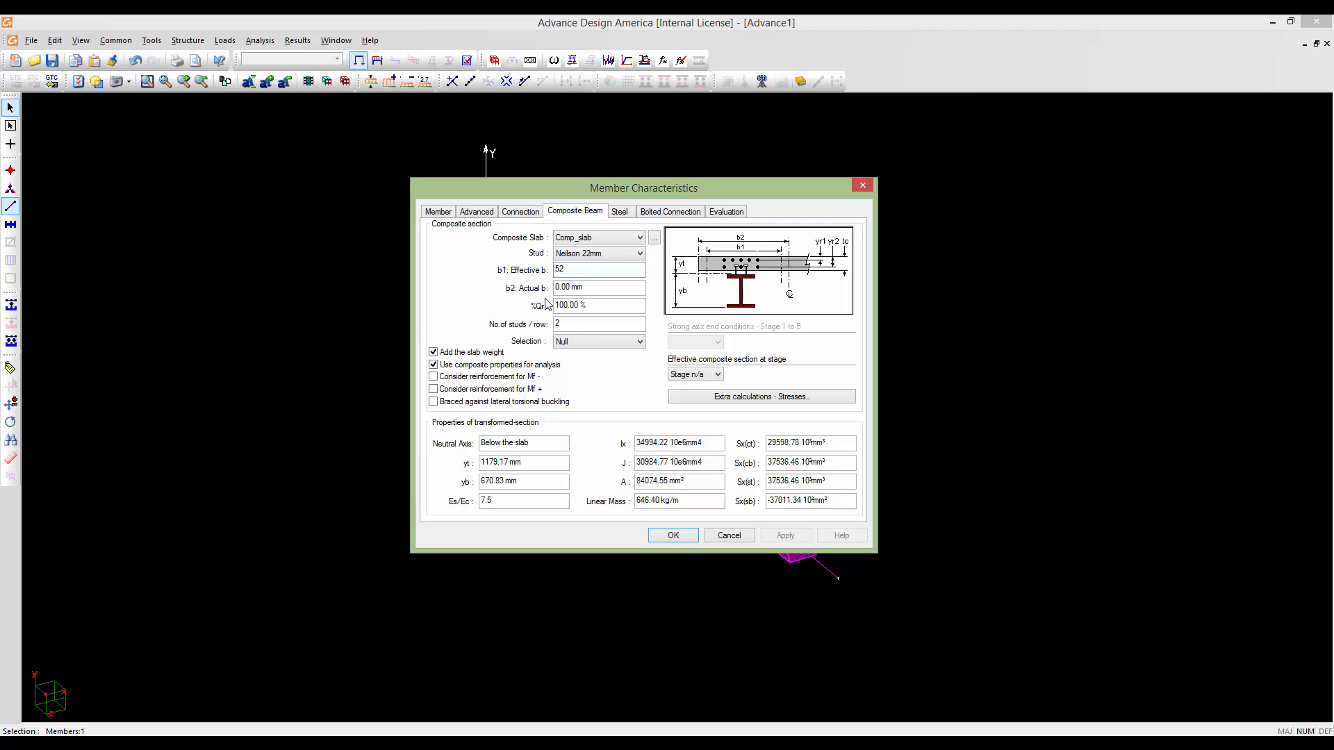
type("00")
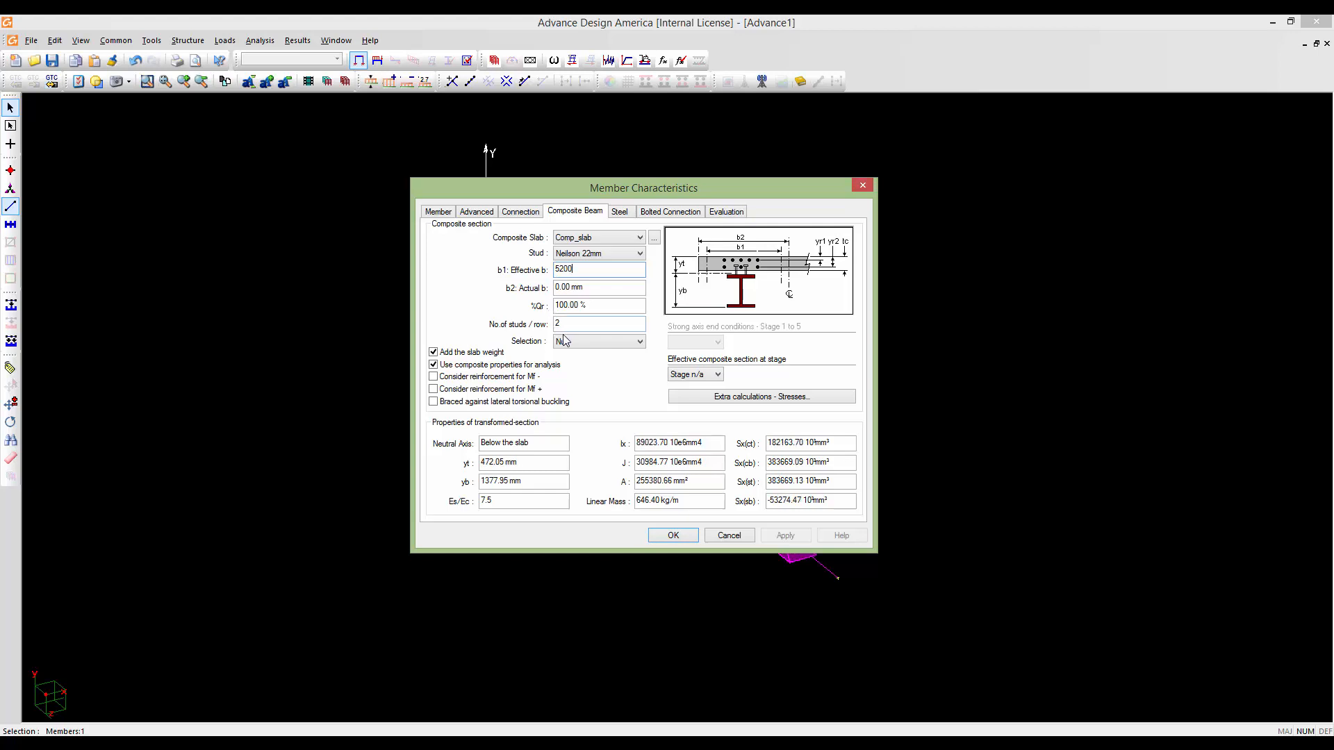
left_click(583, 287)
left_click_drag(583, 287, 545, 286)
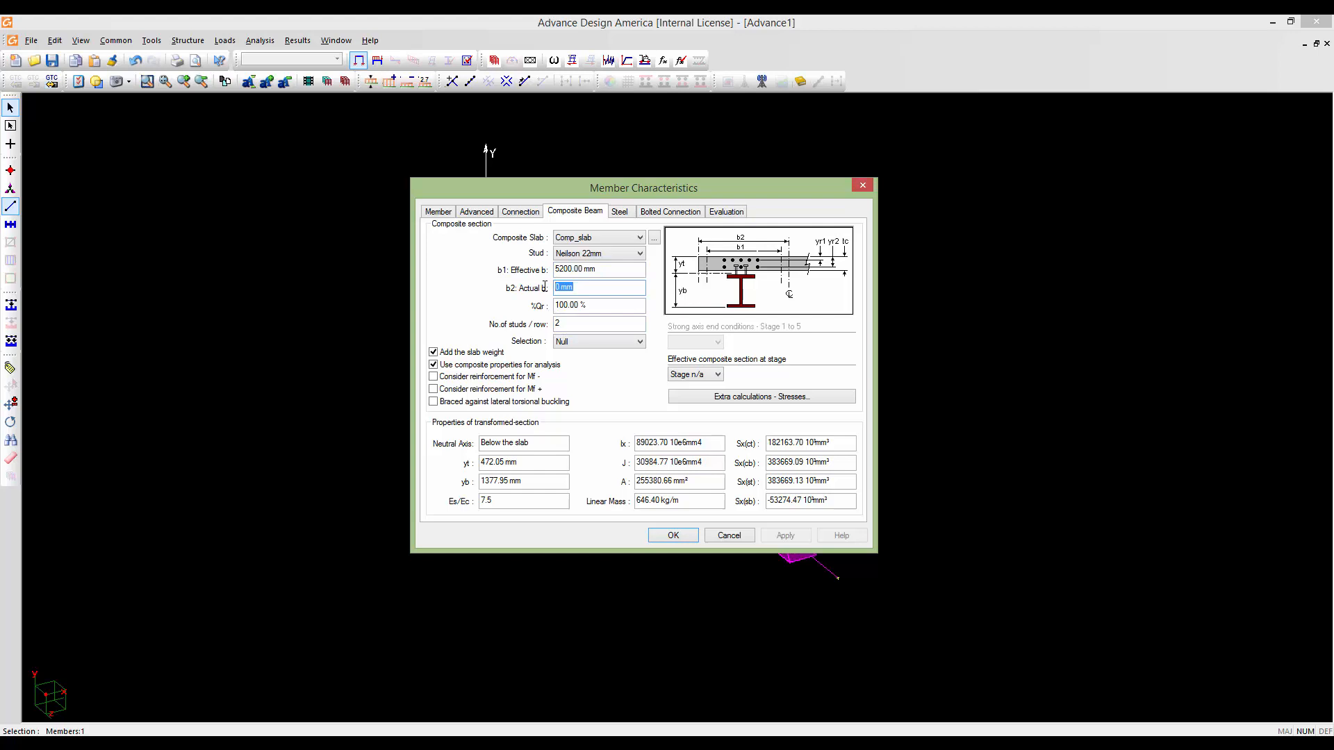
type("5200")
left_click_drag(576, 323, 544, 323)
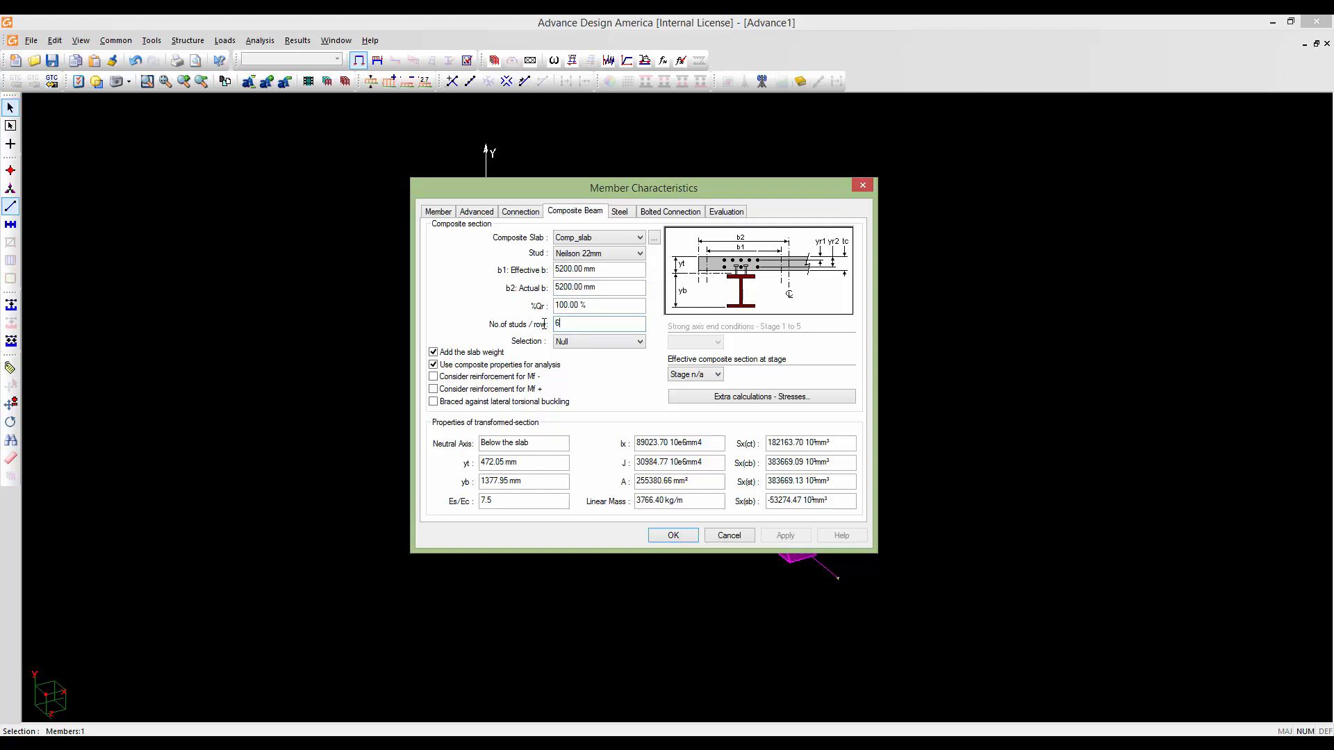
type("6")
Exclude the slab weight from the composite beam and consider reinforcement for both Mf- and Mf+
left_click(433, 353)
left_click(434, 376)
left_click(434, 389)
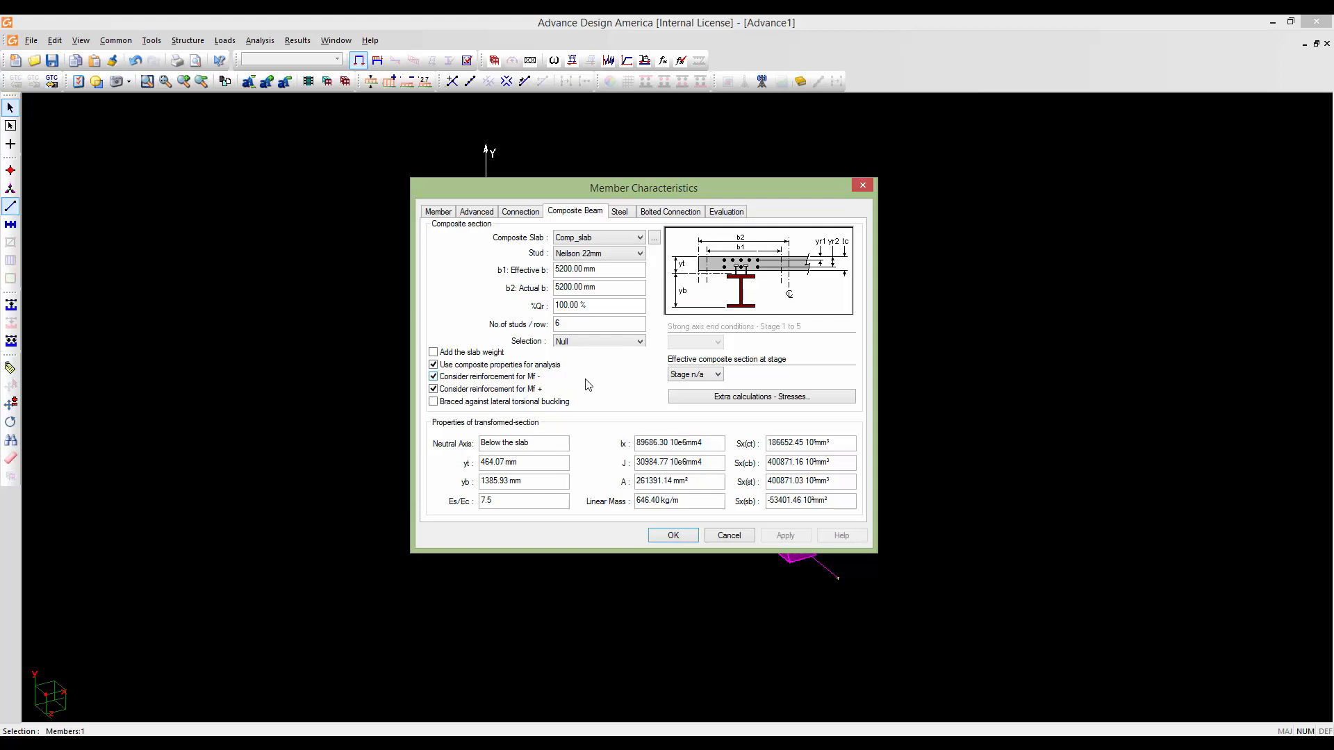
Make the composite section effective at Stage 6 and accept the member characteristics
left_click(718, 376)
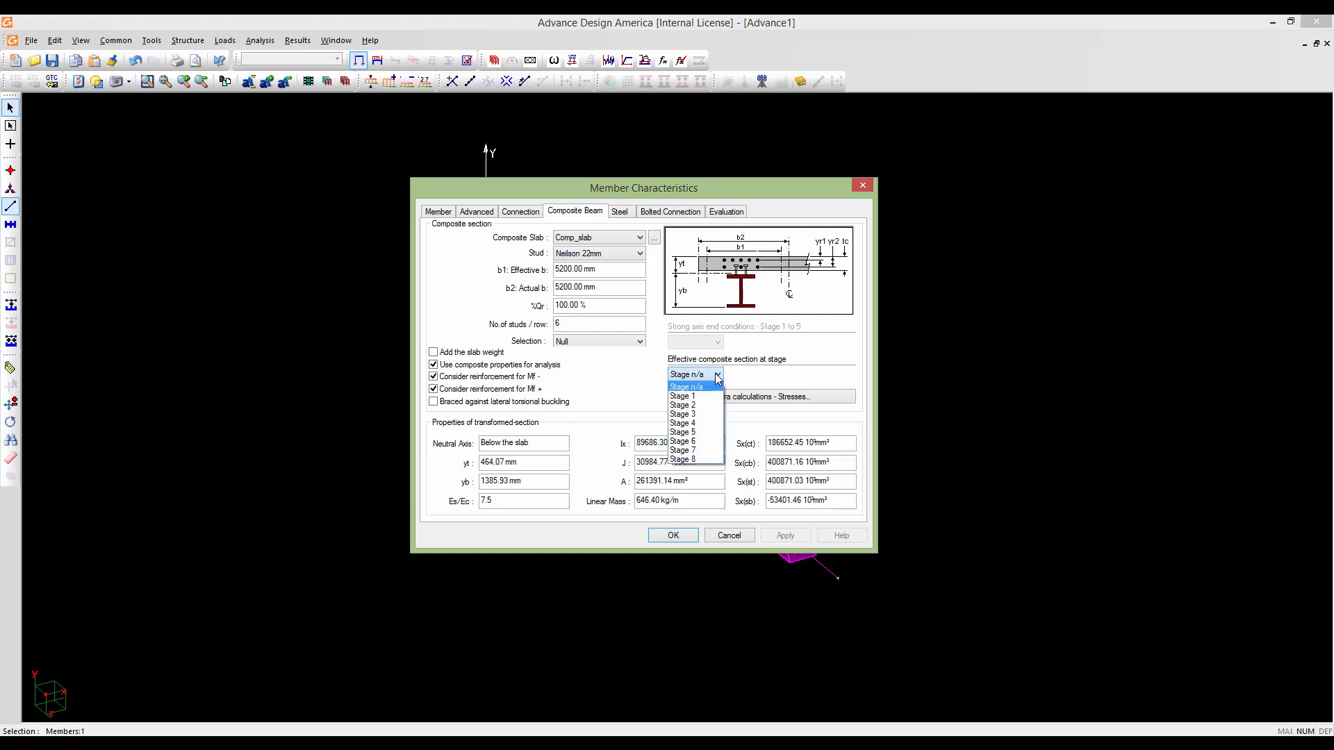
left_click(700, 442)
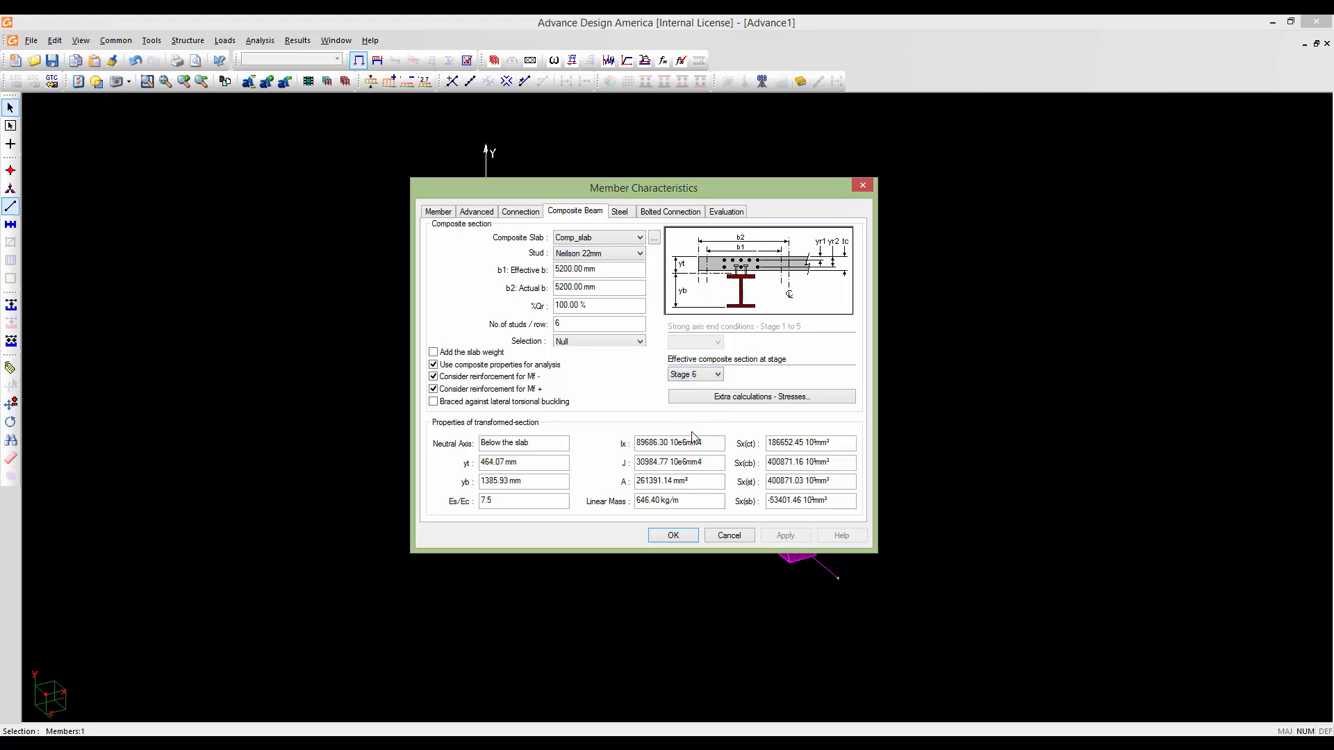
left_click(605, 390)
left_click(672, 536)
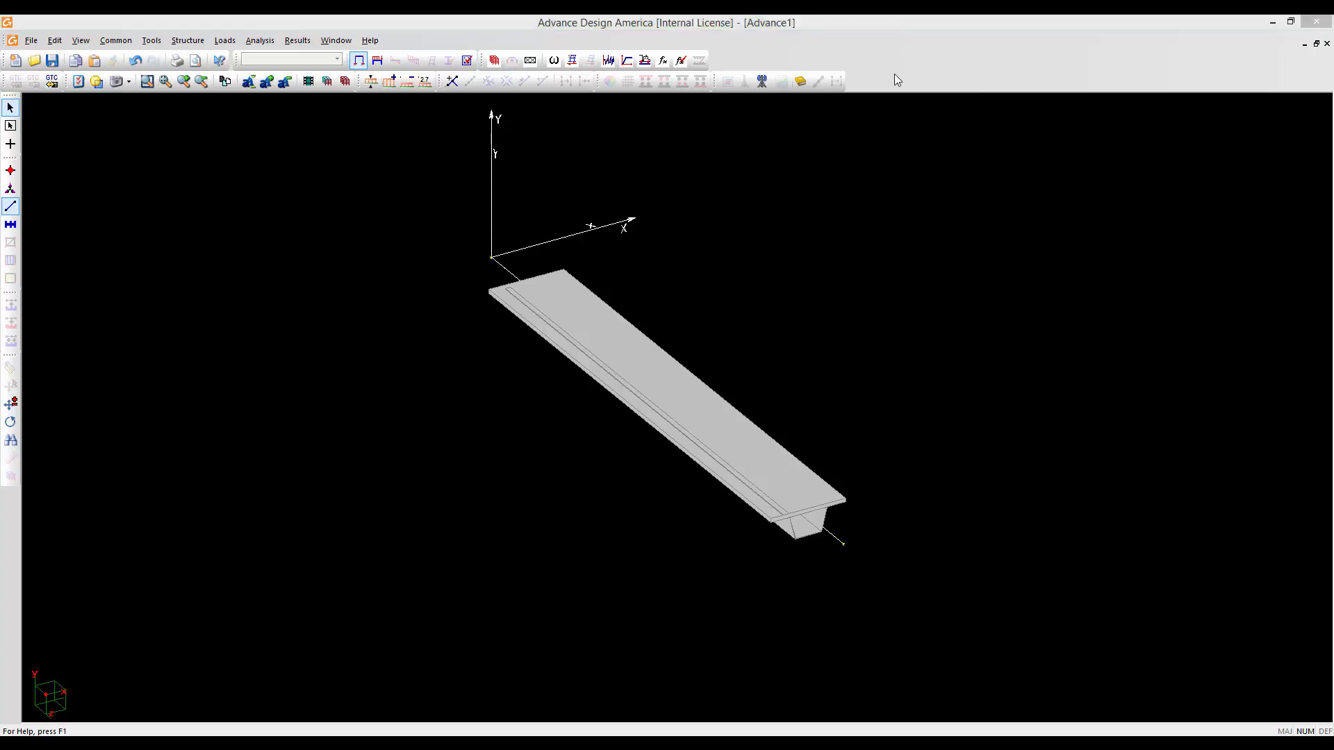
left_click(895, 21)
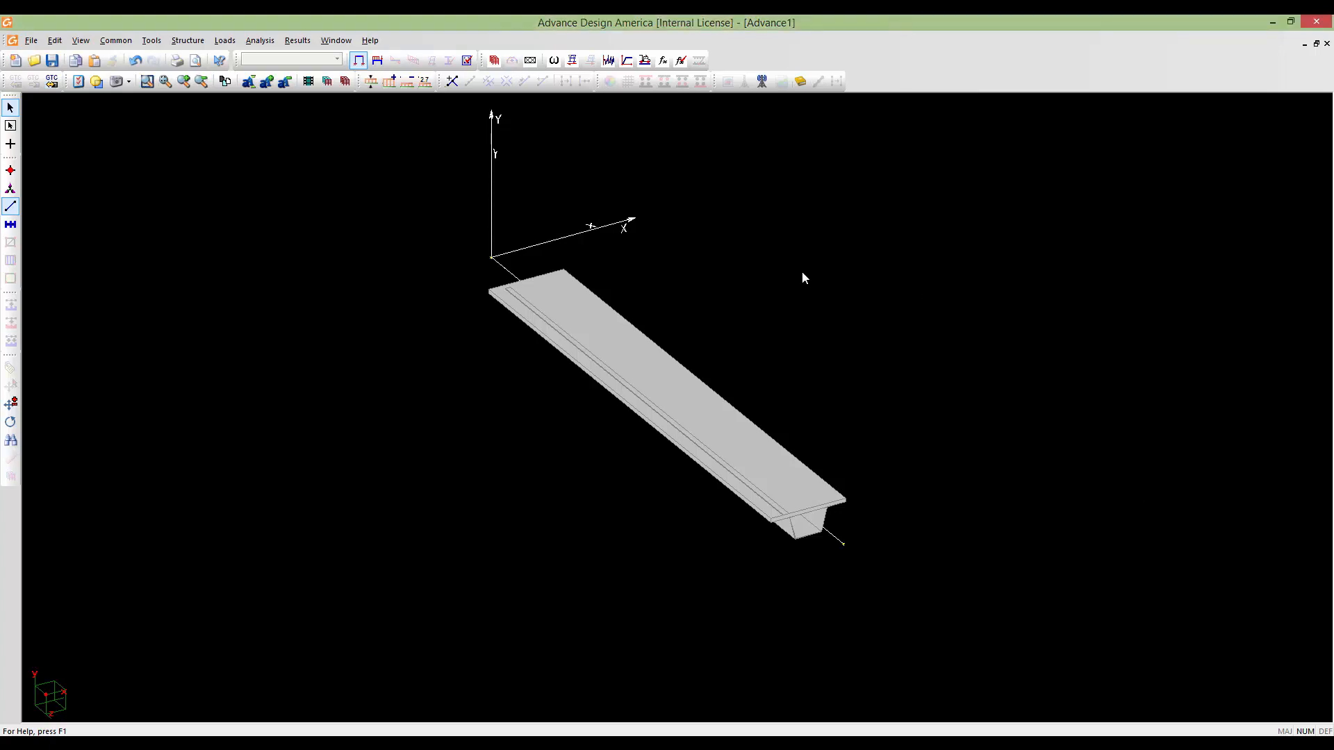
middle_click_drag(802, 273, 759, 332)
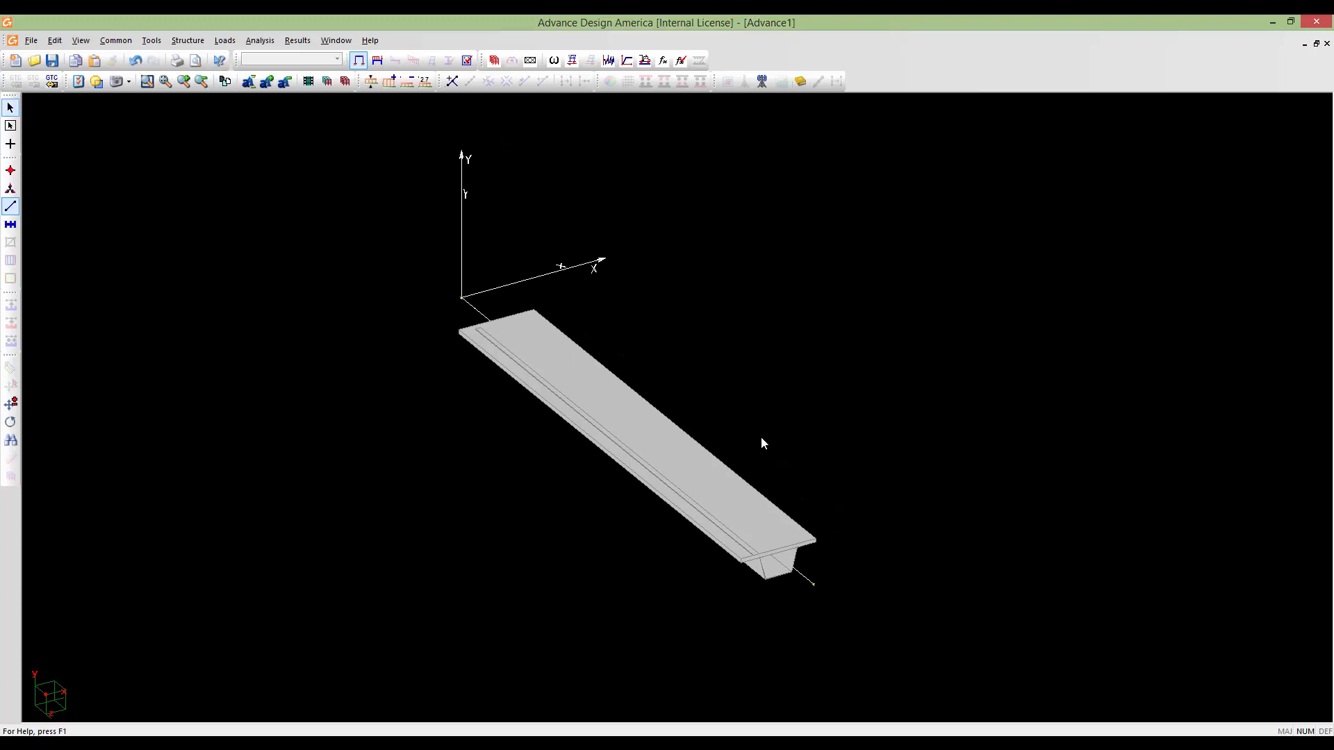
middle_click_drag(763, 443, 711, 421)
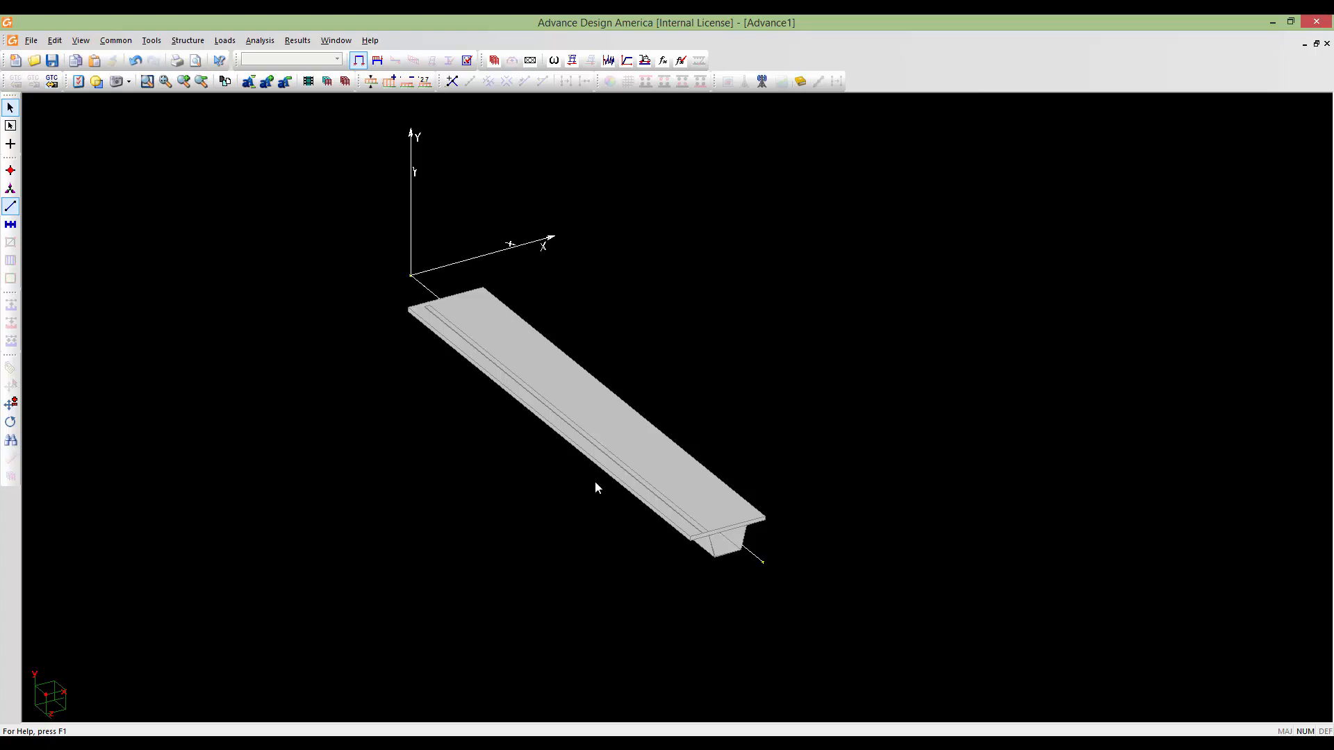
mouse_move(595, 482)
middle_mouse_down()
mouse_move(610, 491)
mouse_move(599, 473)
middle_mouse_up()
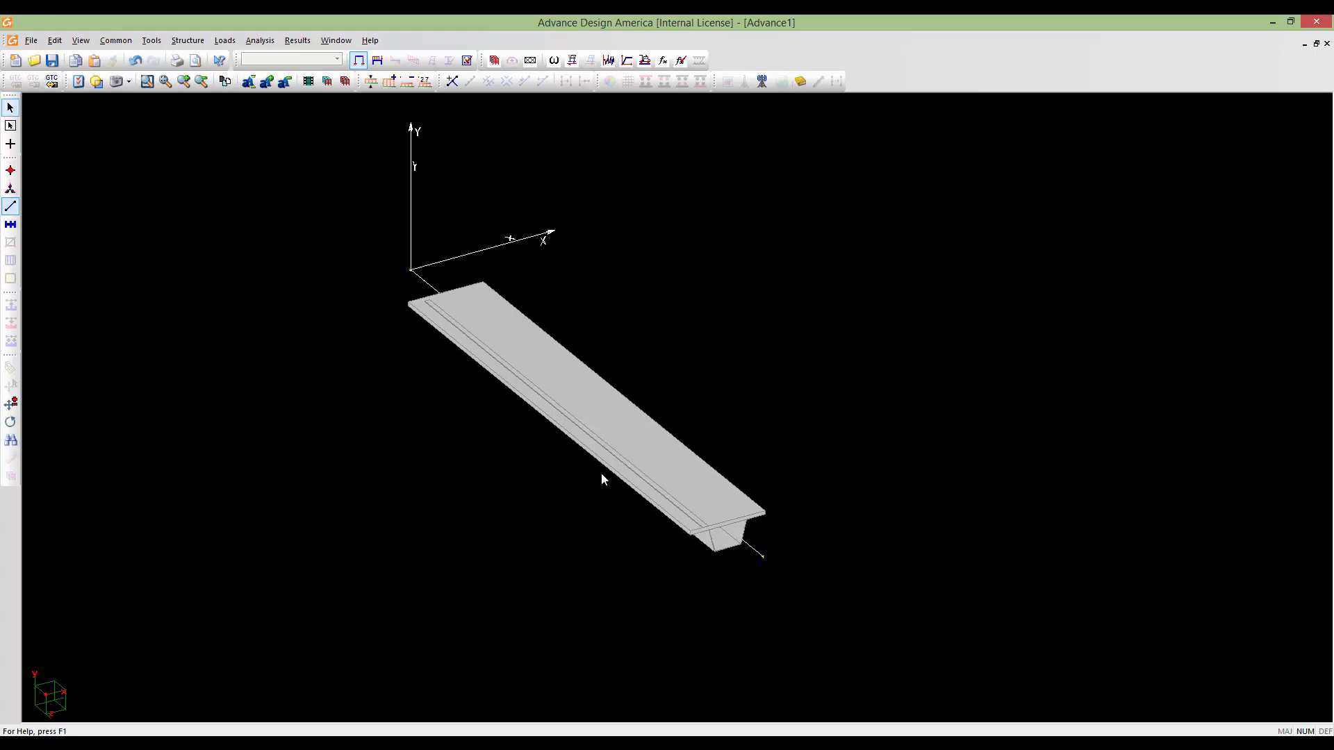
middle_click_drag(788, 503, 787, 489)
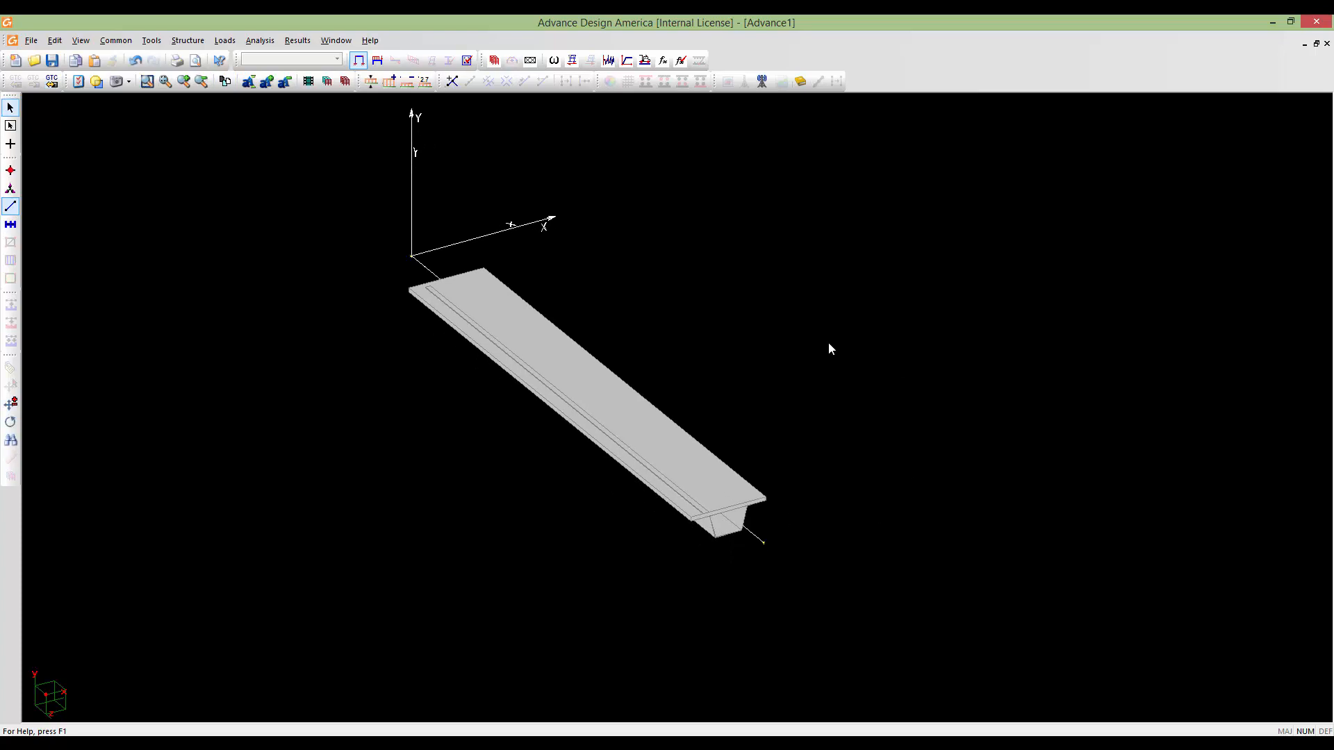
Split the composite beam into 6 subdivisions, splitting the member along with its loads
left_click(596, 400)
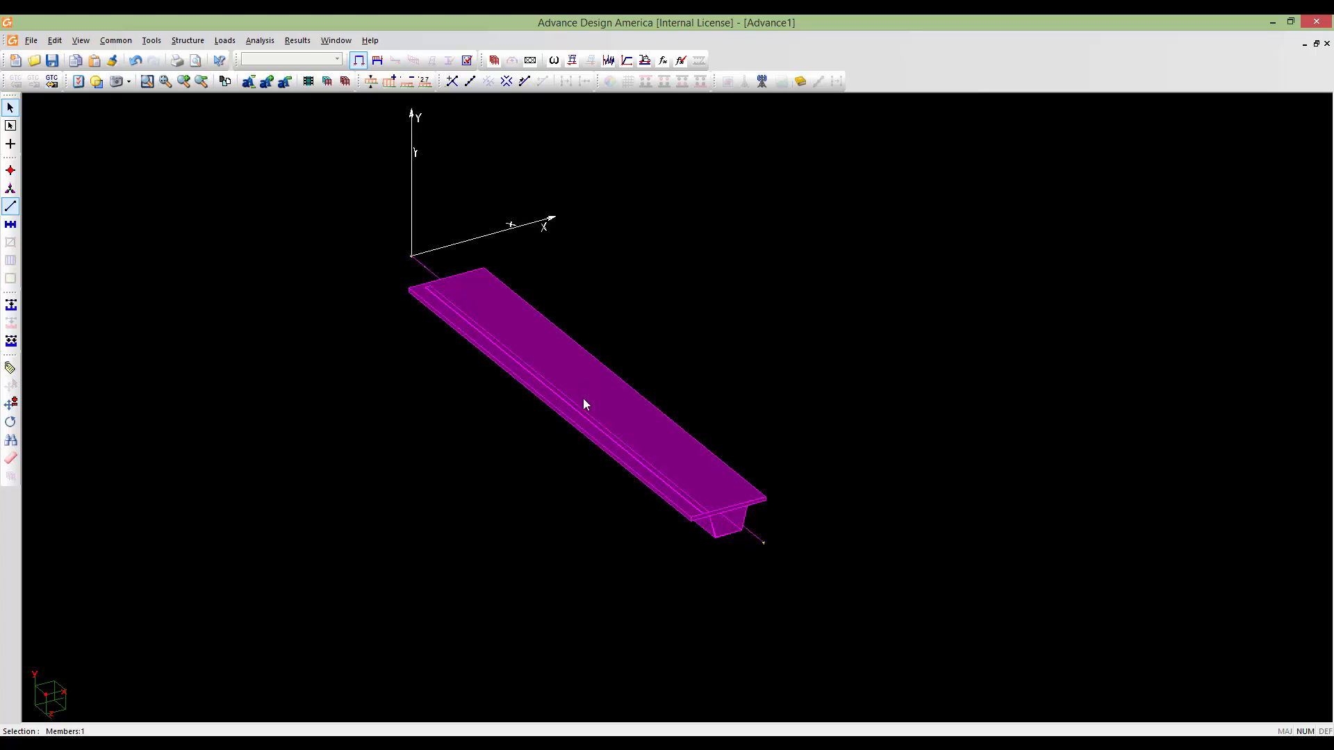
left_click(470, 82)
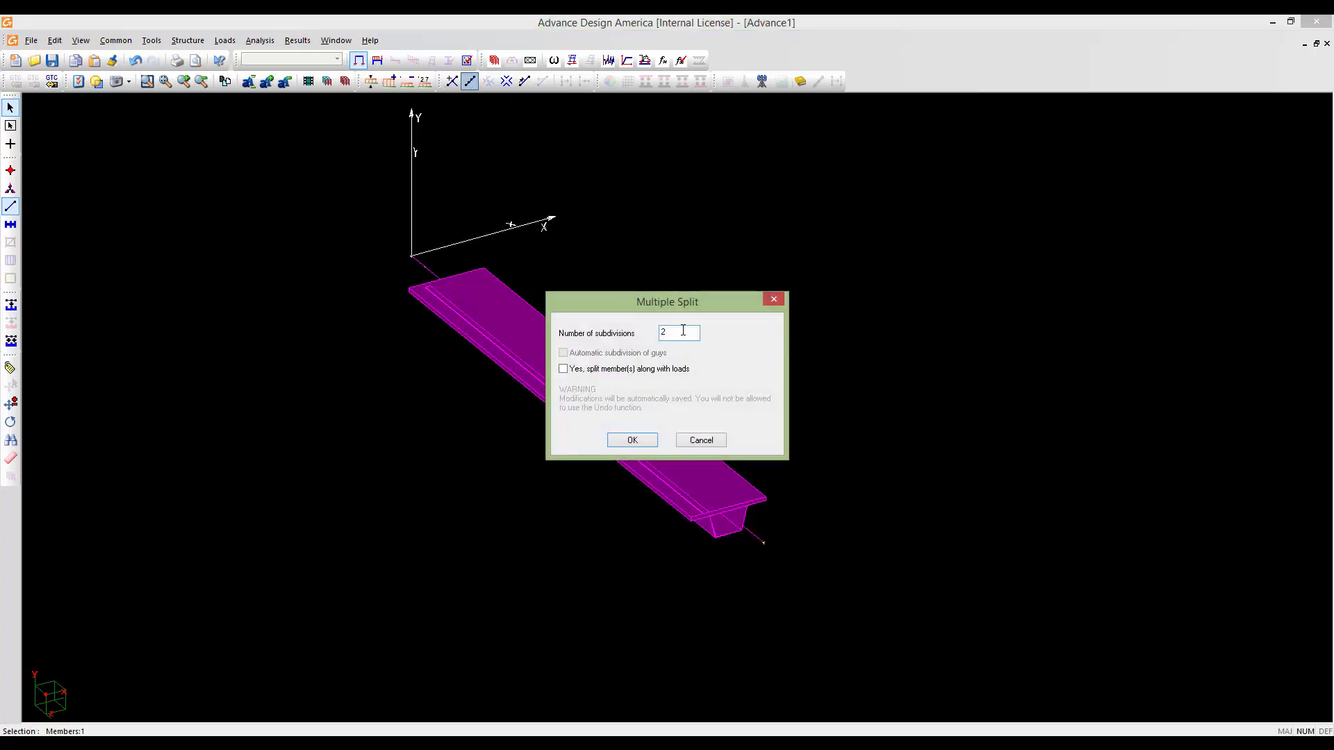
type("6")
left_click(564, 369)
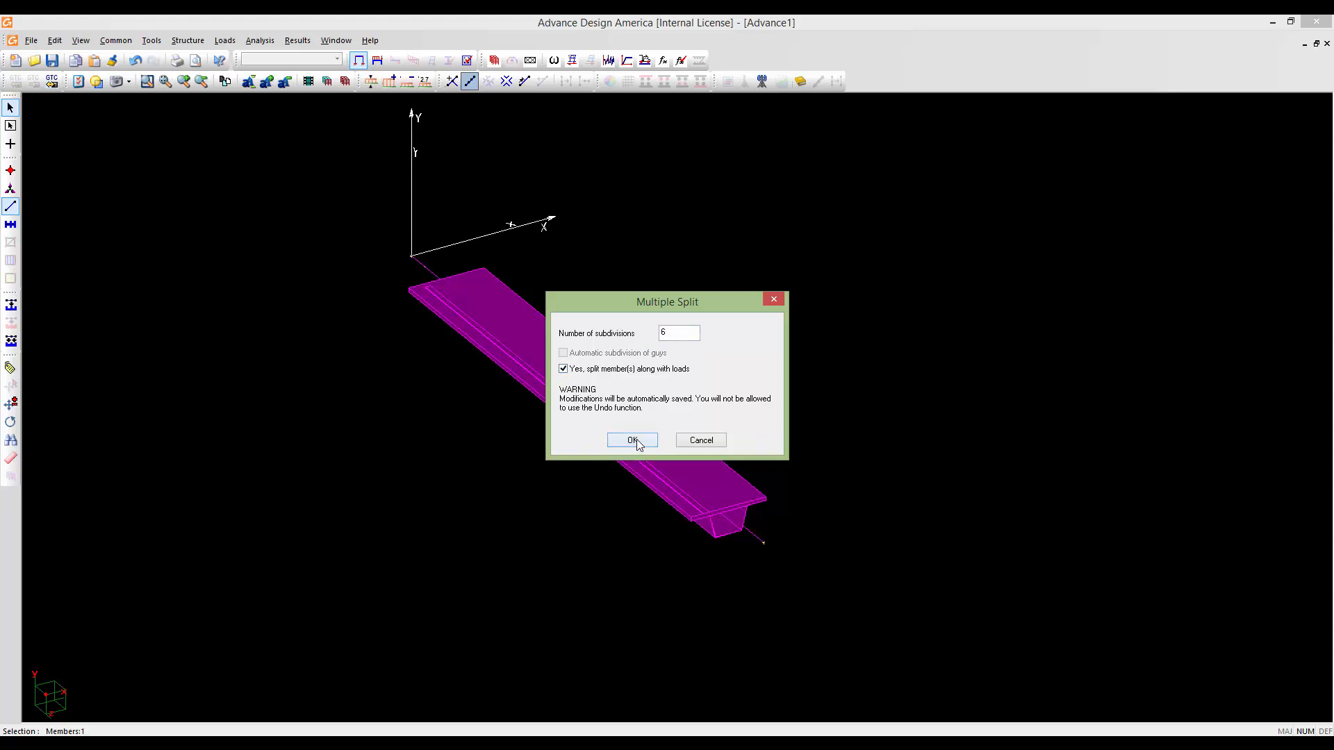
left_click(632, 440)
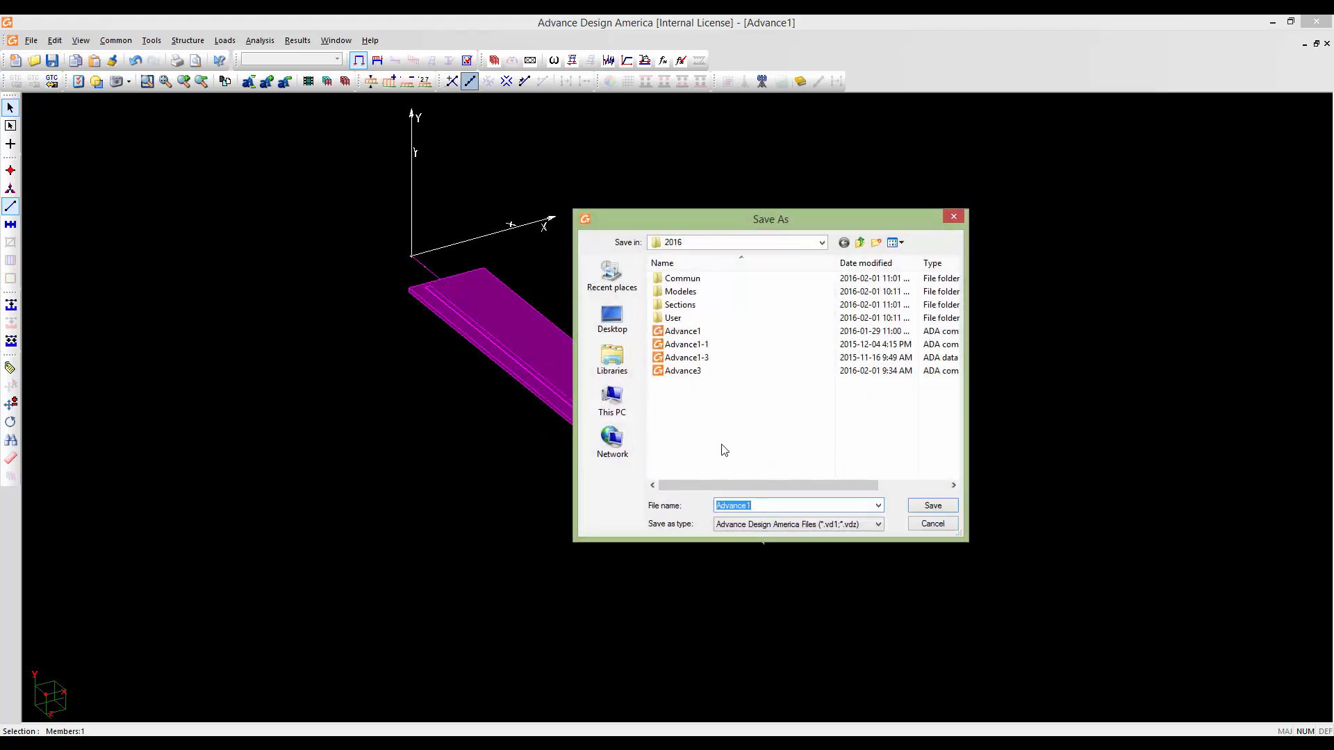
Save the split model in the 2016 folder under the file name Advance1a
left_click(758, 506)
type("a")
left_click(930, 507)
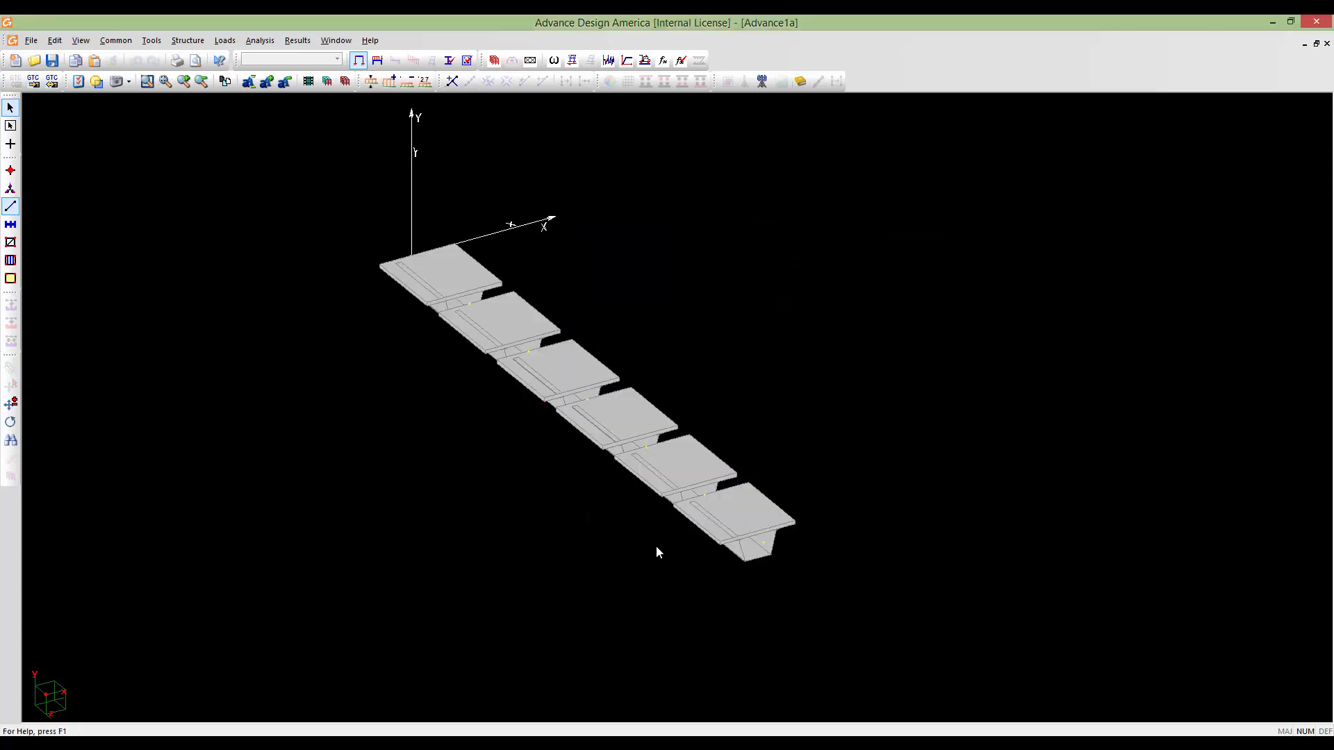
Review the member characteristics of the second segment of the split composite beam
middle_click_drag(656, 544, 785, 515)
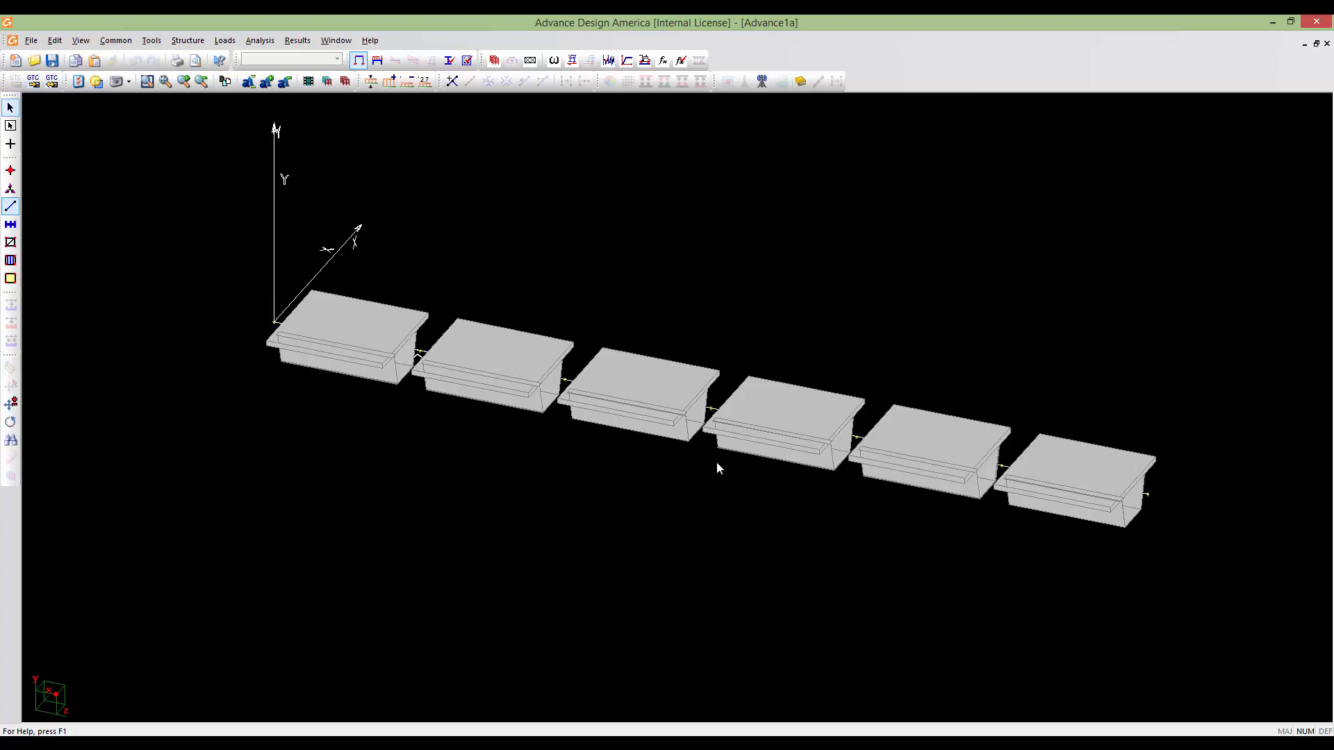
middle_click_drag(719, 461, 719, 482)
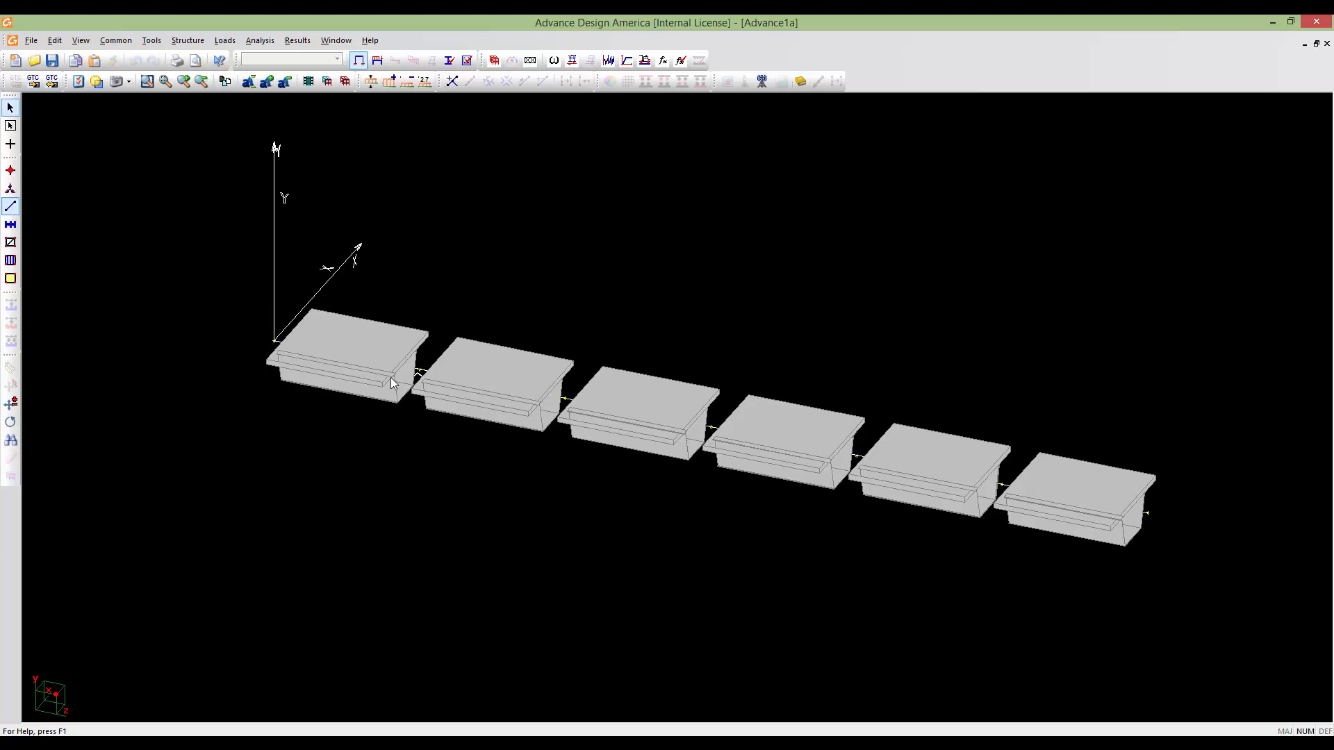
double_click(496, 393)
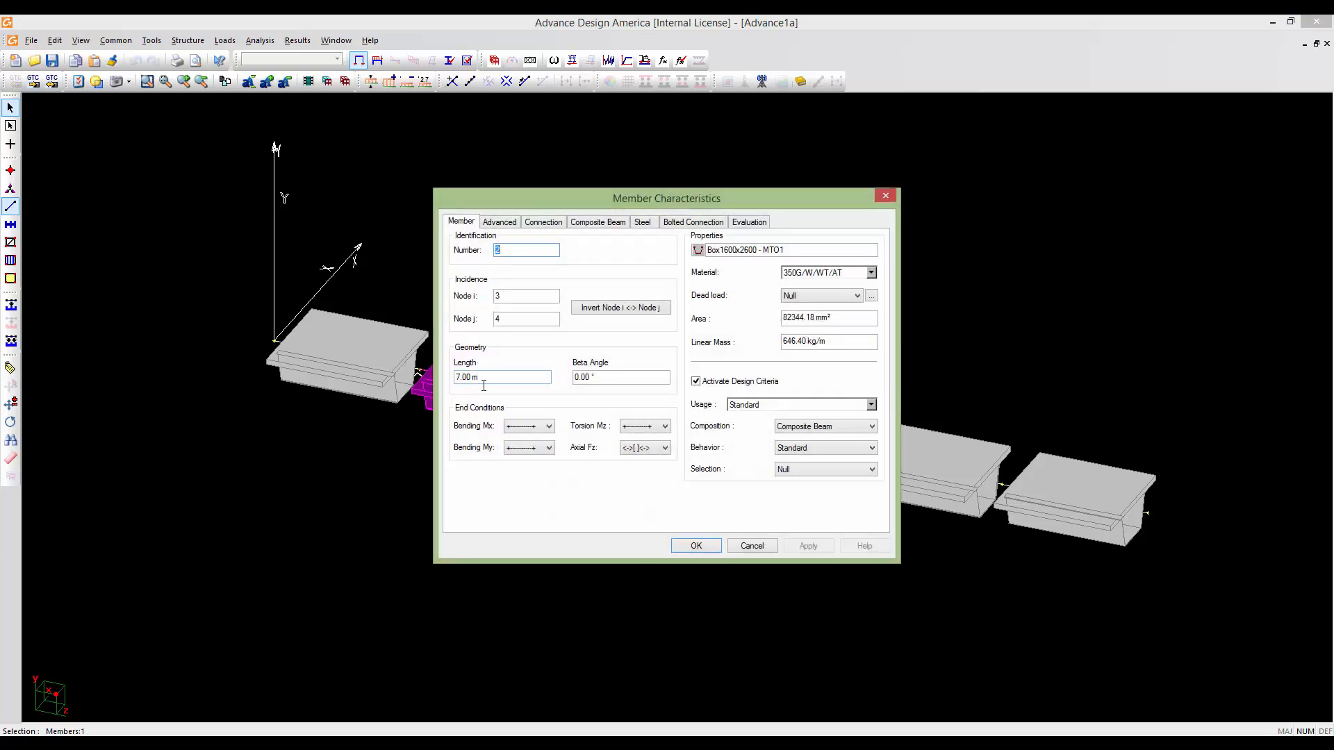
left_click(697, 546)
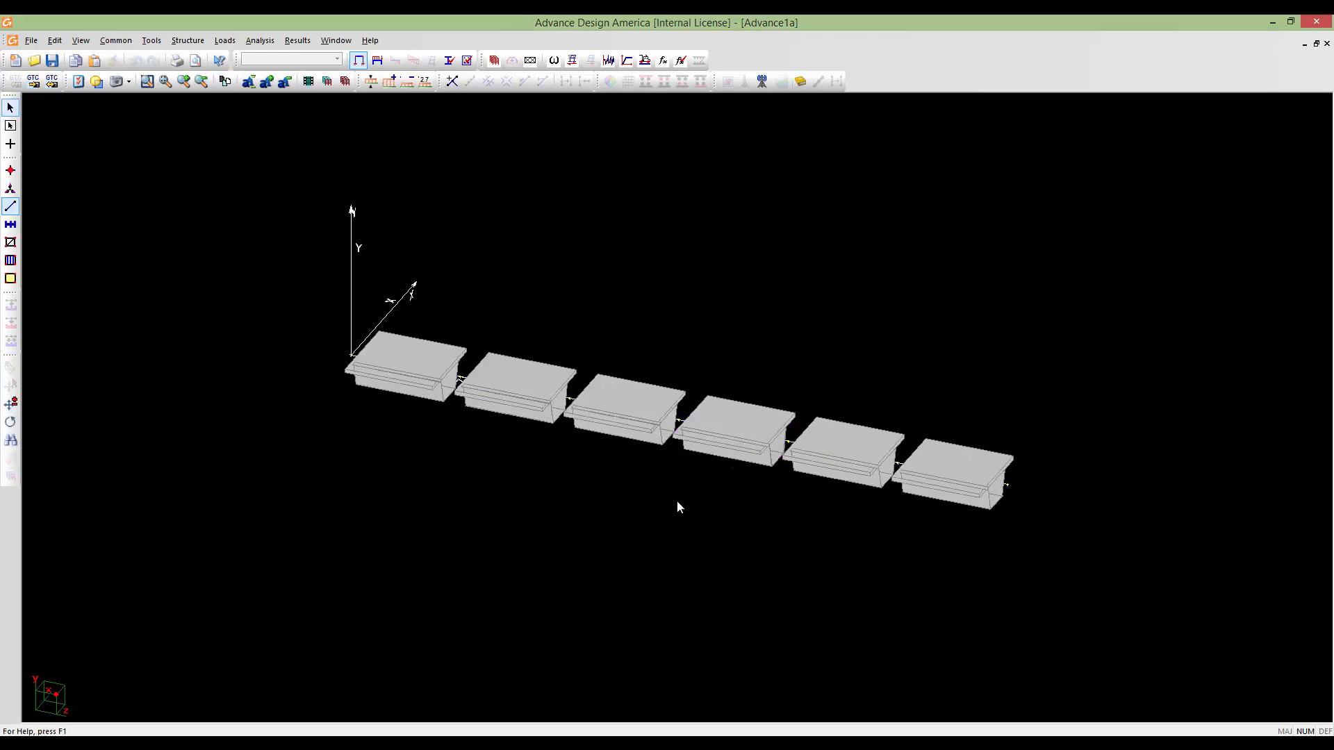
Split all six beam segments into 4 subdivisions each, splitting the members along with their loads
middle_click_drag(699, 516, 719, 518)
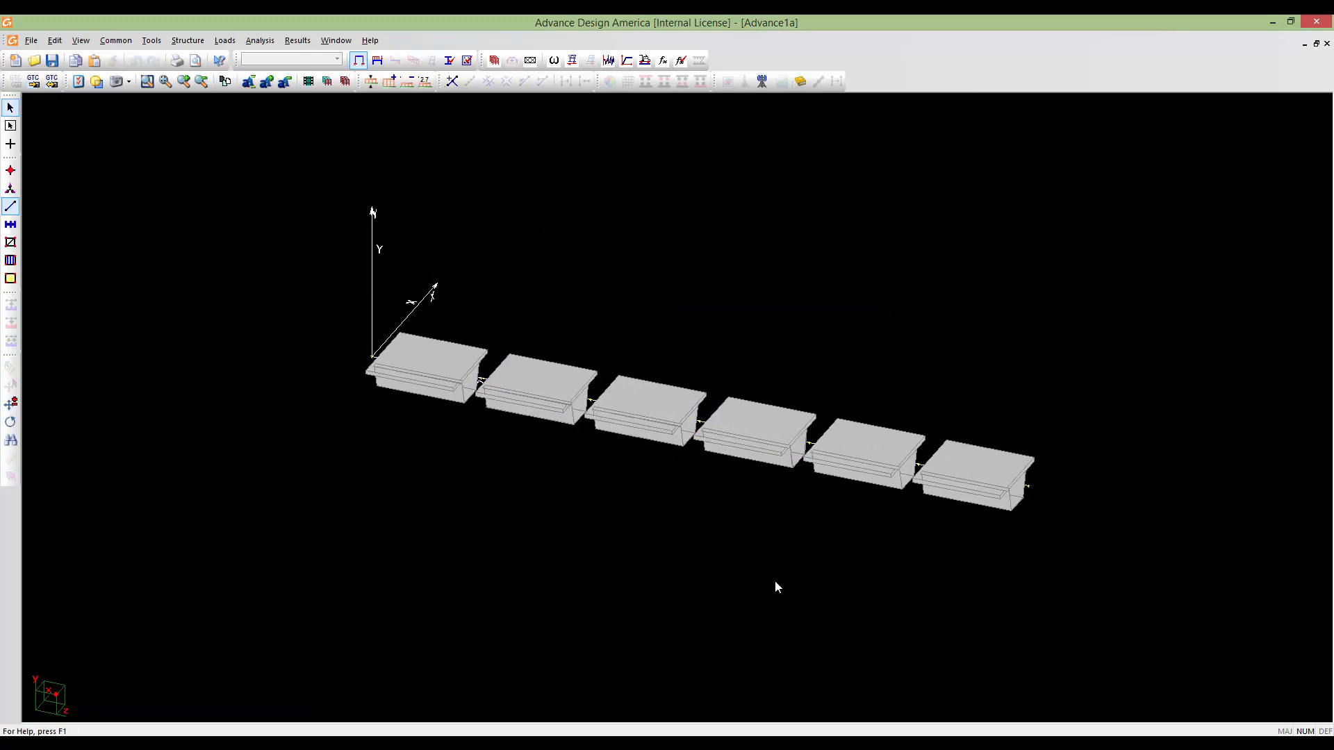
scroll(987, 514, "up", 3)
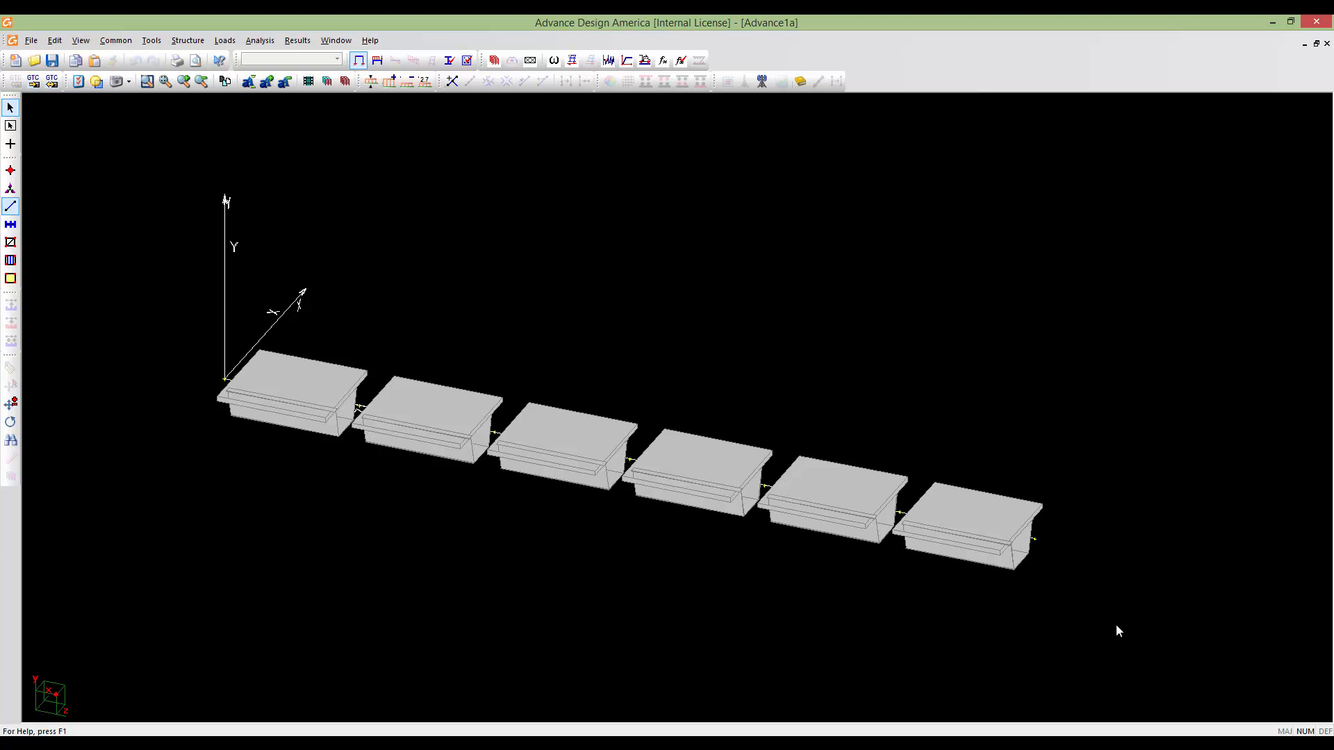
key("ctrl+a")
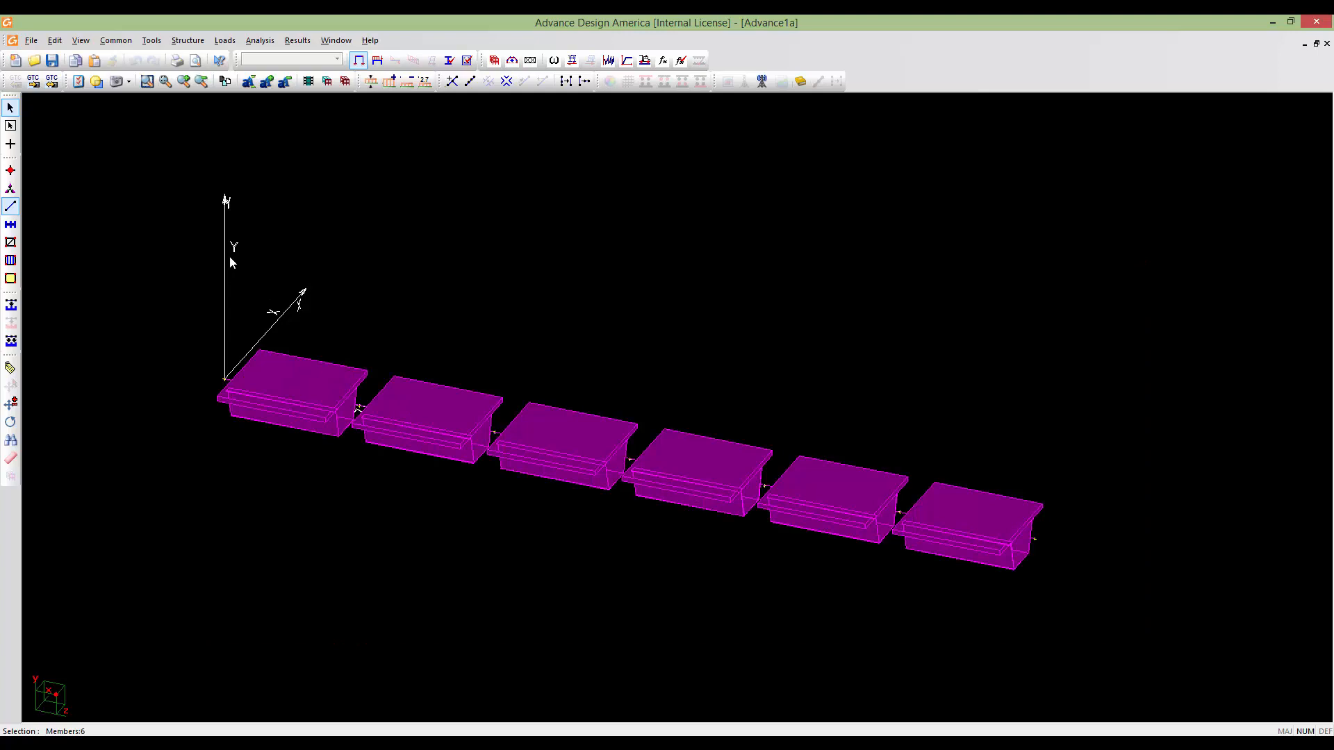
left_click(470, 82)
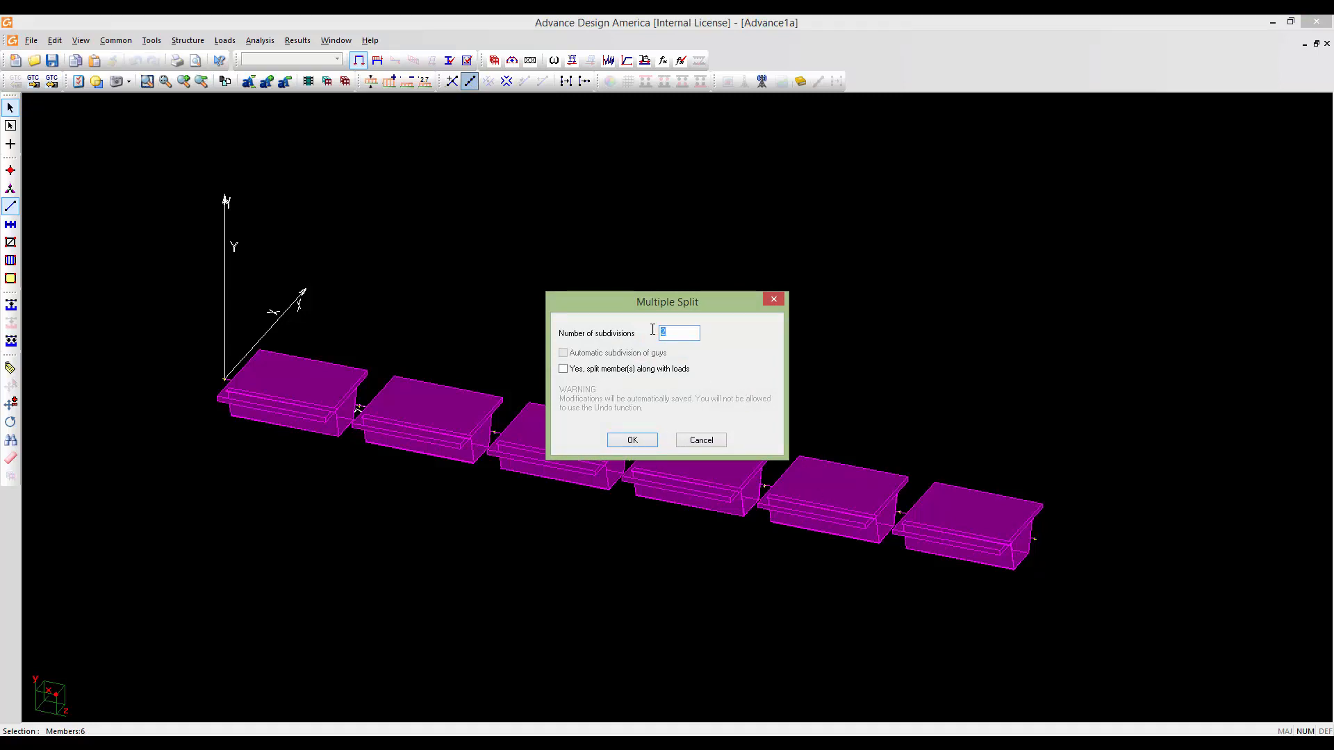
type("4")
left_click(565, 369)
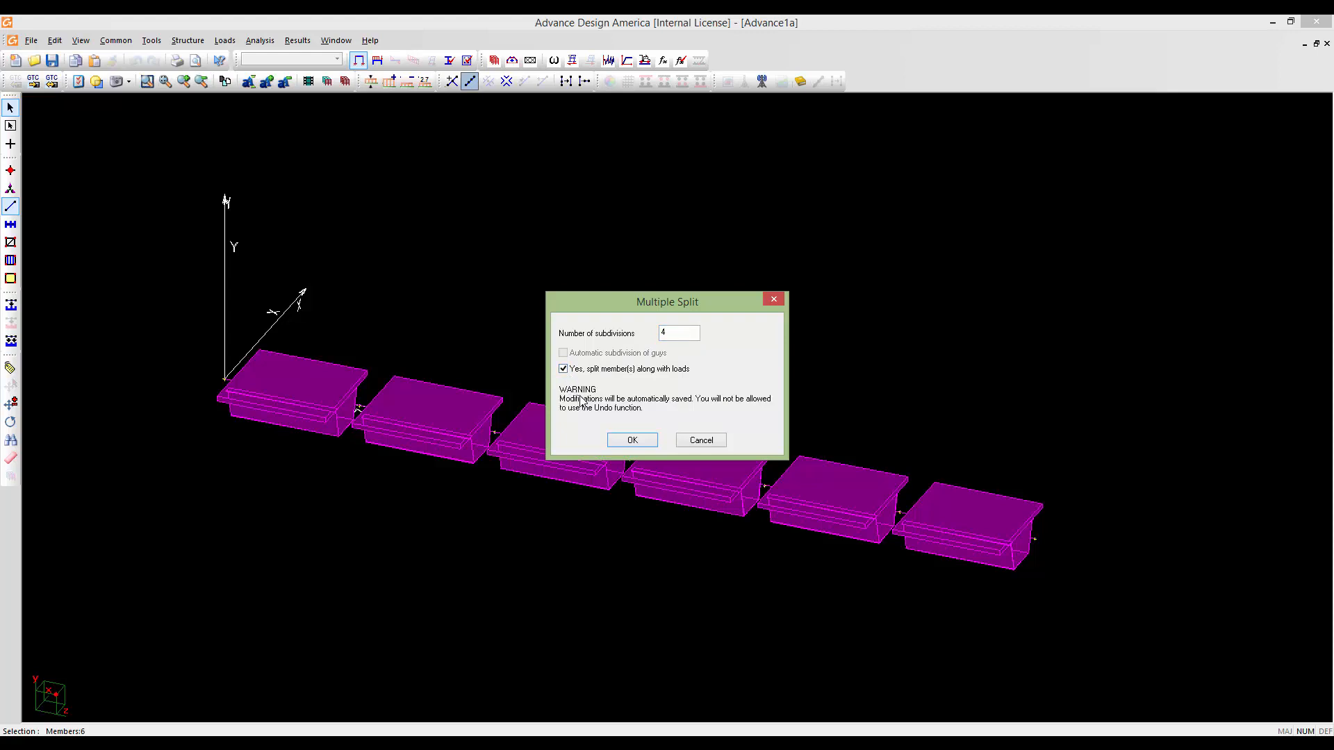
left_click(632, 440)
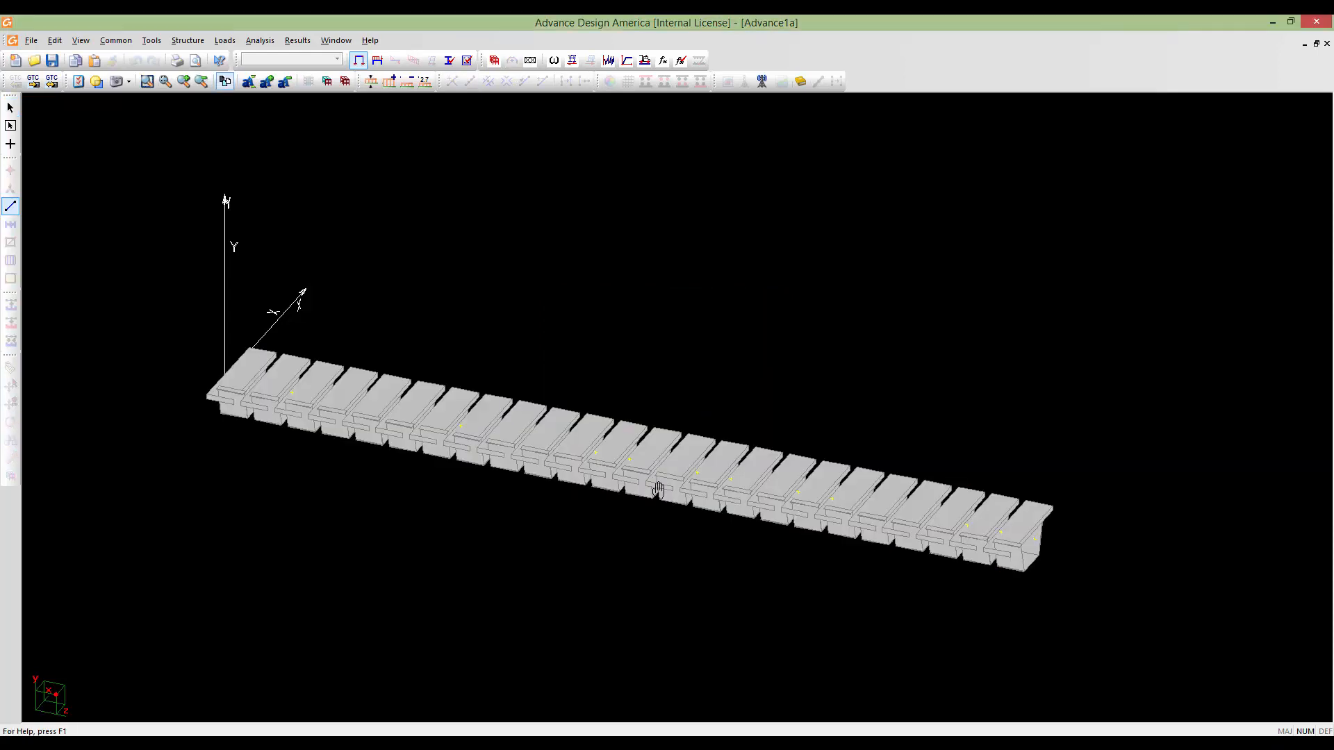
Examine the subdivided composite girder from several angles and distances
scroll(689, 487, "up", 2)
scroll(689, 487, "down", 2)
middle_click_drag(525, 490, 681, 505)
scroll(559, 497, "down", 1)
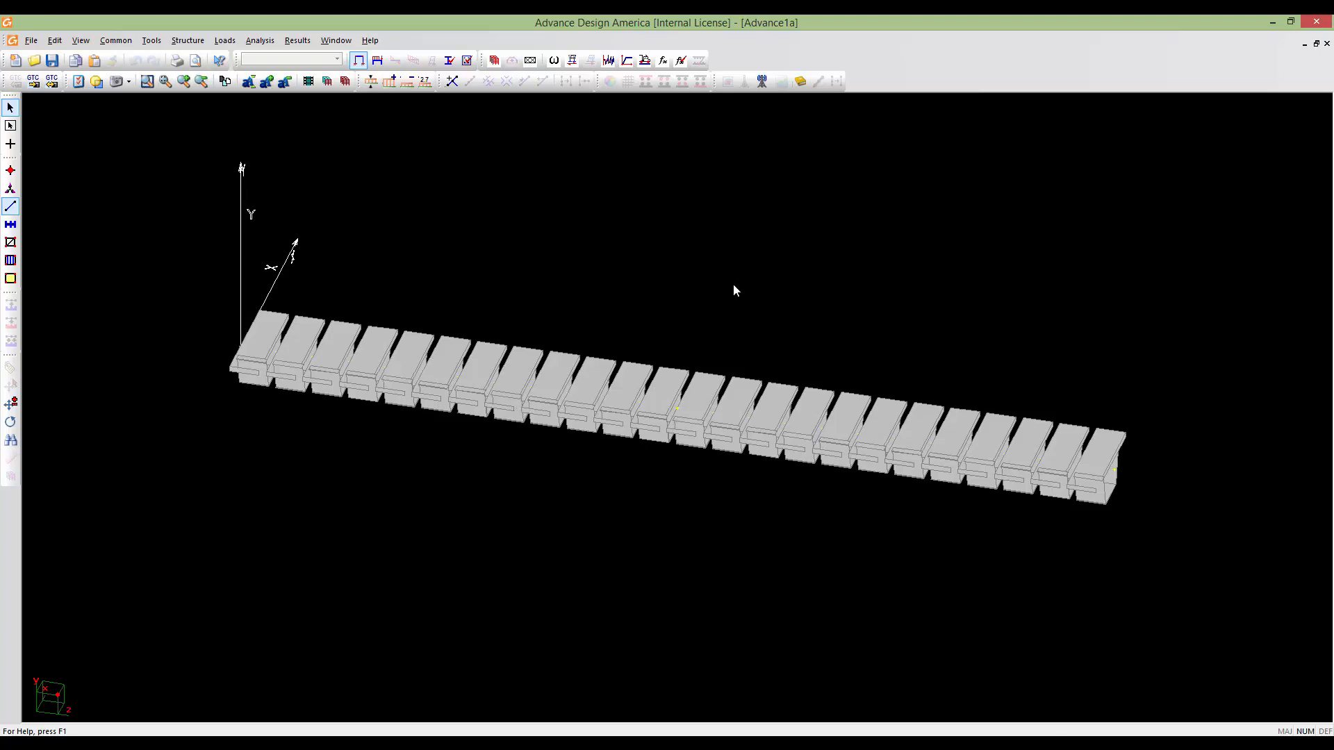
mouse_move(715, 467)
middle_mouse_down()
mouse_move(728, 459)
mouse_move(646, 450)
middle_mouse_up()
scroll(722, 460, "down", 1)
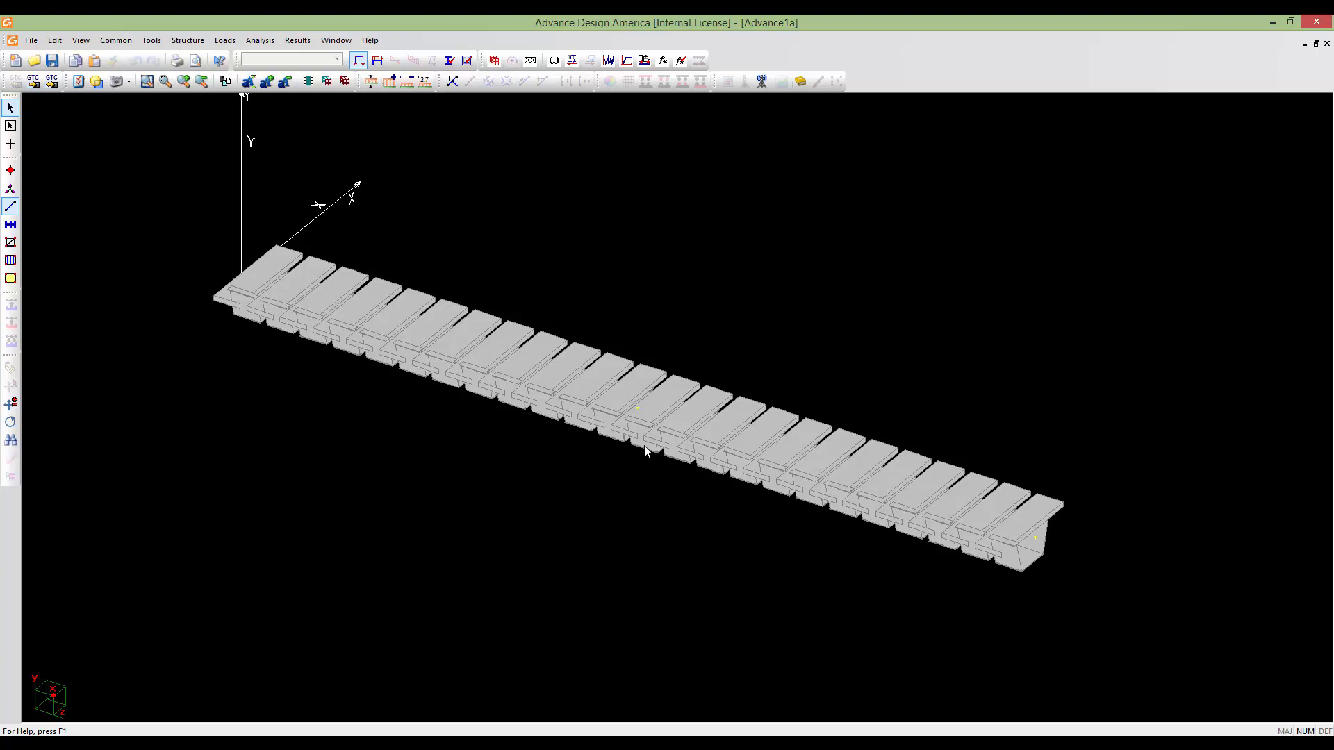
middle_click_drag(646, 450, 666, 447)
scroll(668, 458, "down", 3)
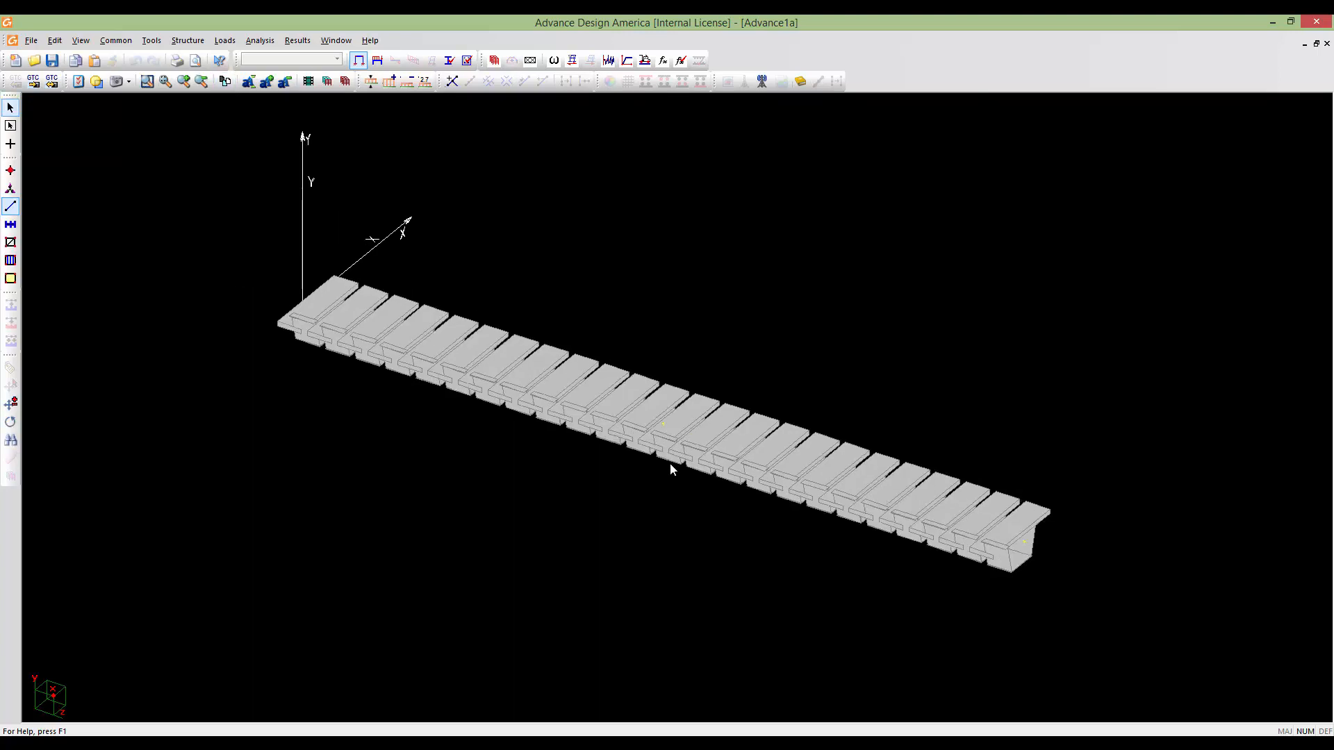
middle_click_drag(665, 508, 630, 513)
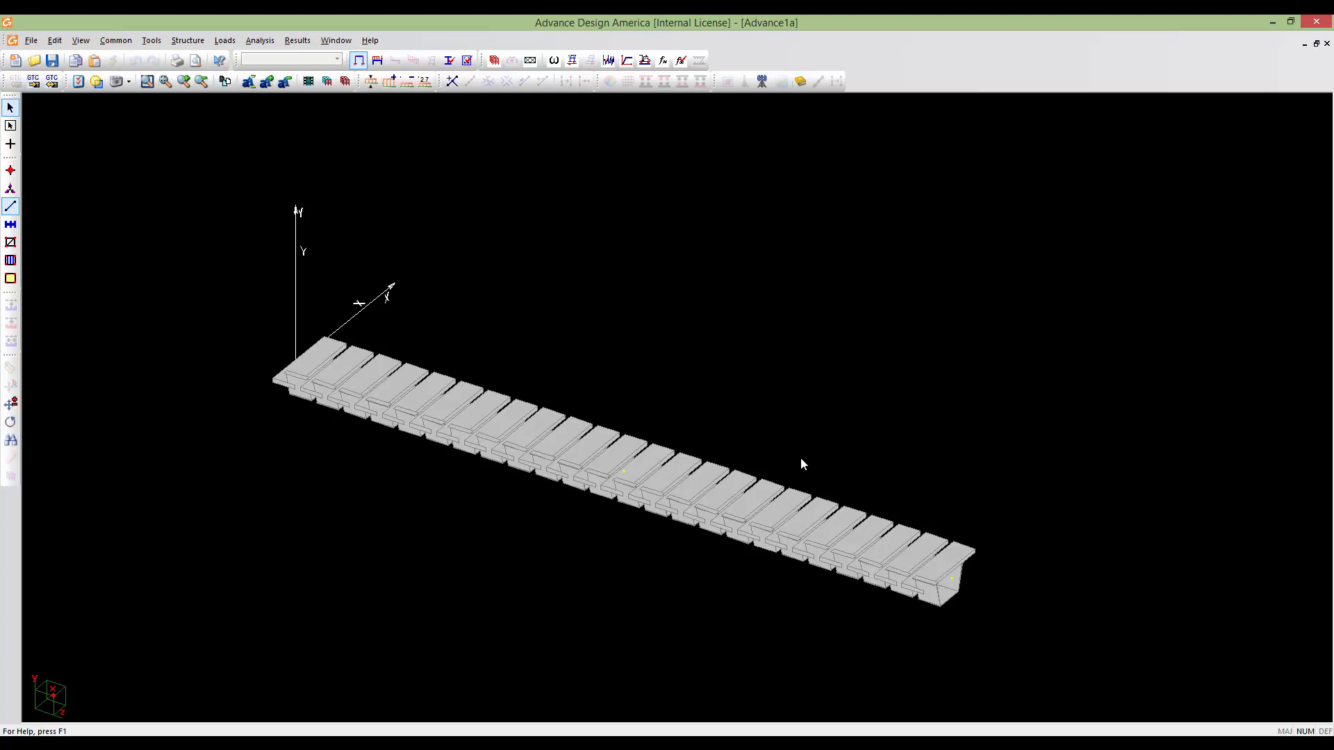
middle_click_drag(800, 458, 799, 469)
scroll(799, 467, "down", 1)
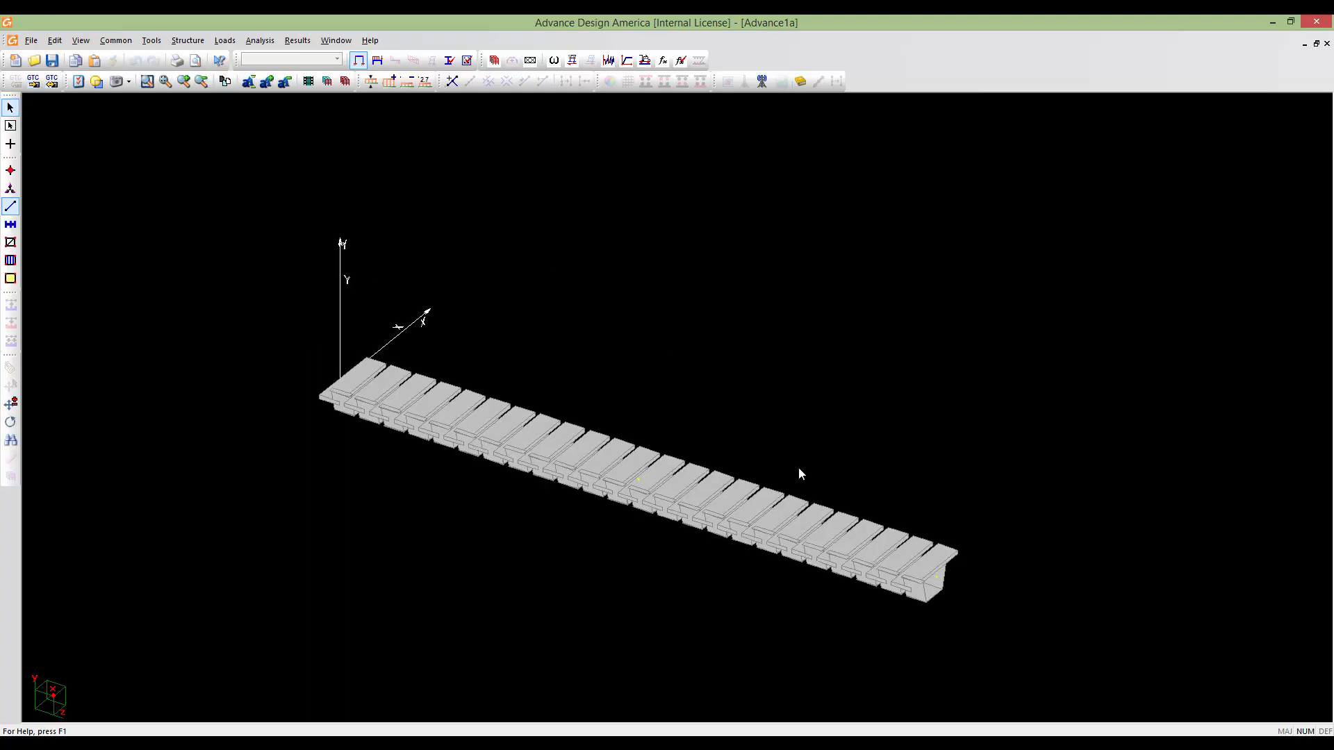
middle_click_drag(878, 524, 869, 483)
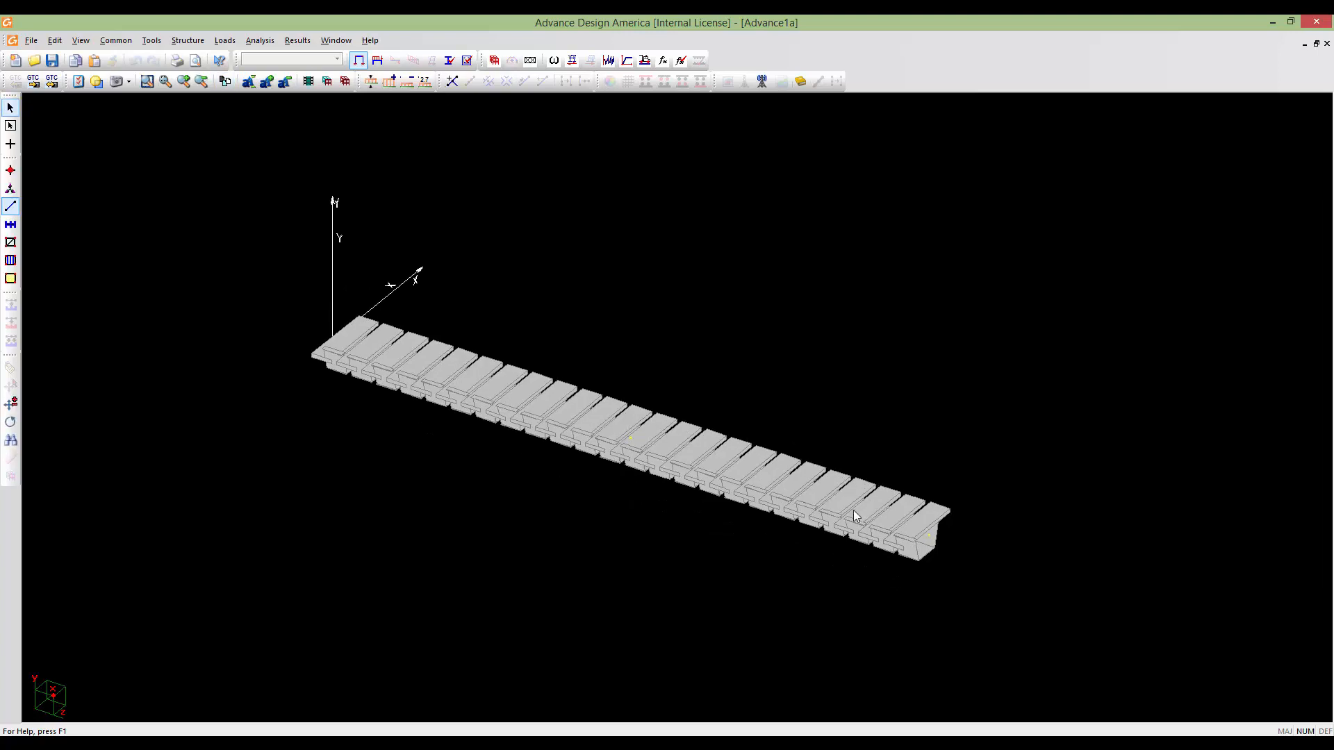
middle_click_drag(780, 507, 788, 511)
Copy all members of the girder by translation with Dx of 5.2 m to create a second girder
key("Escape")
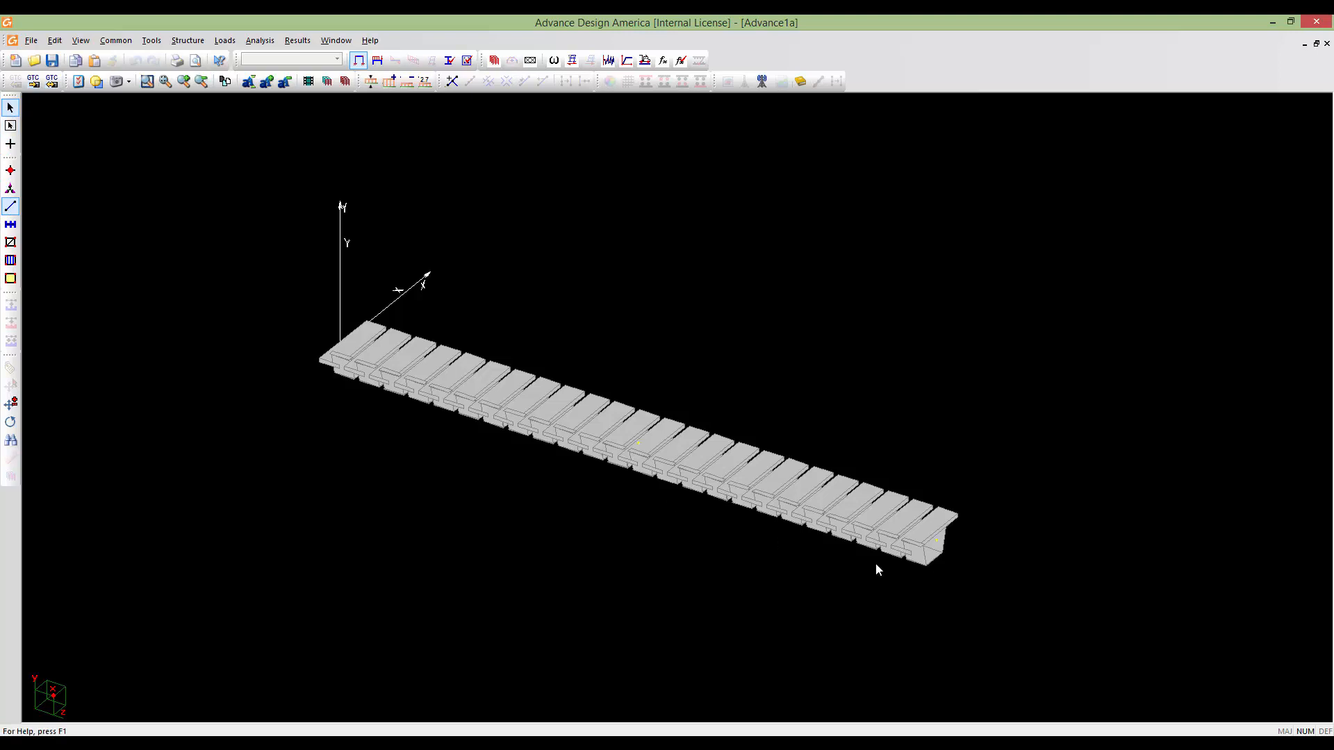
left_click_drag(960, 565, 160, 189)
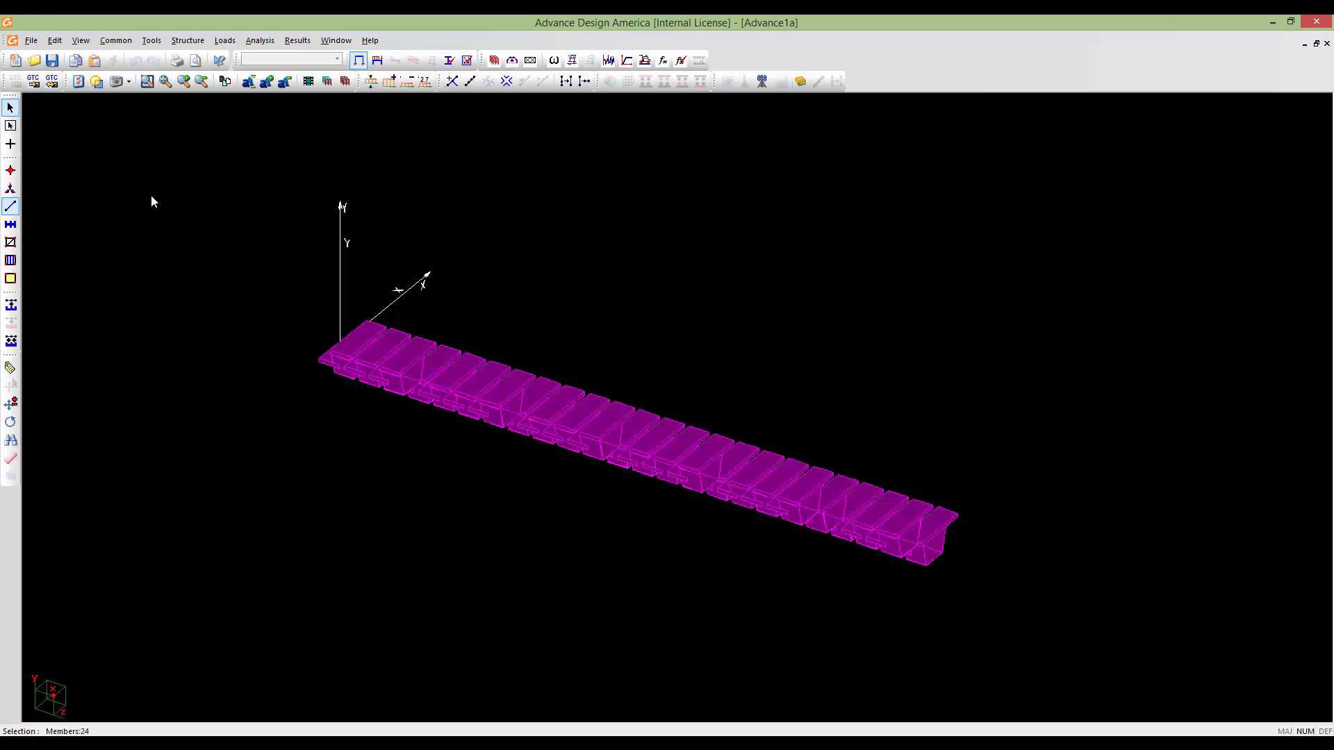
key("ctrl+c")
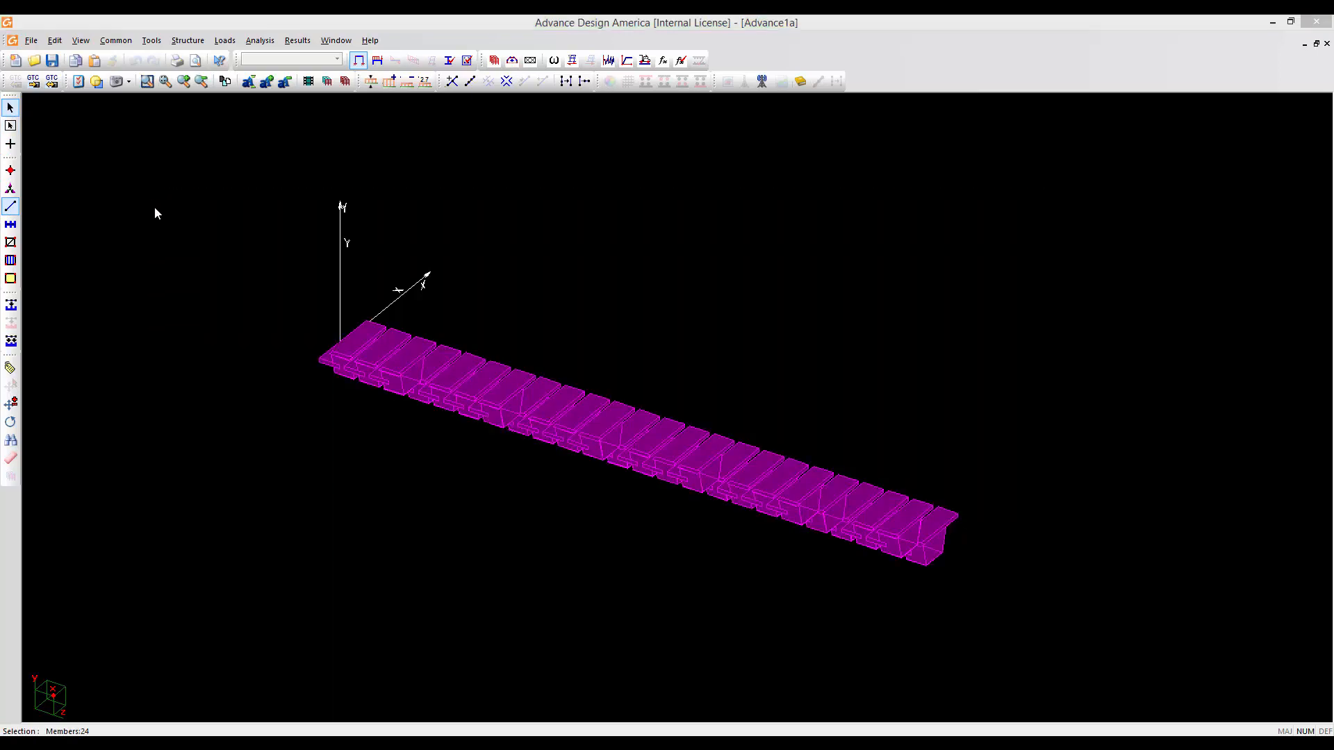
key("ctrl+v")
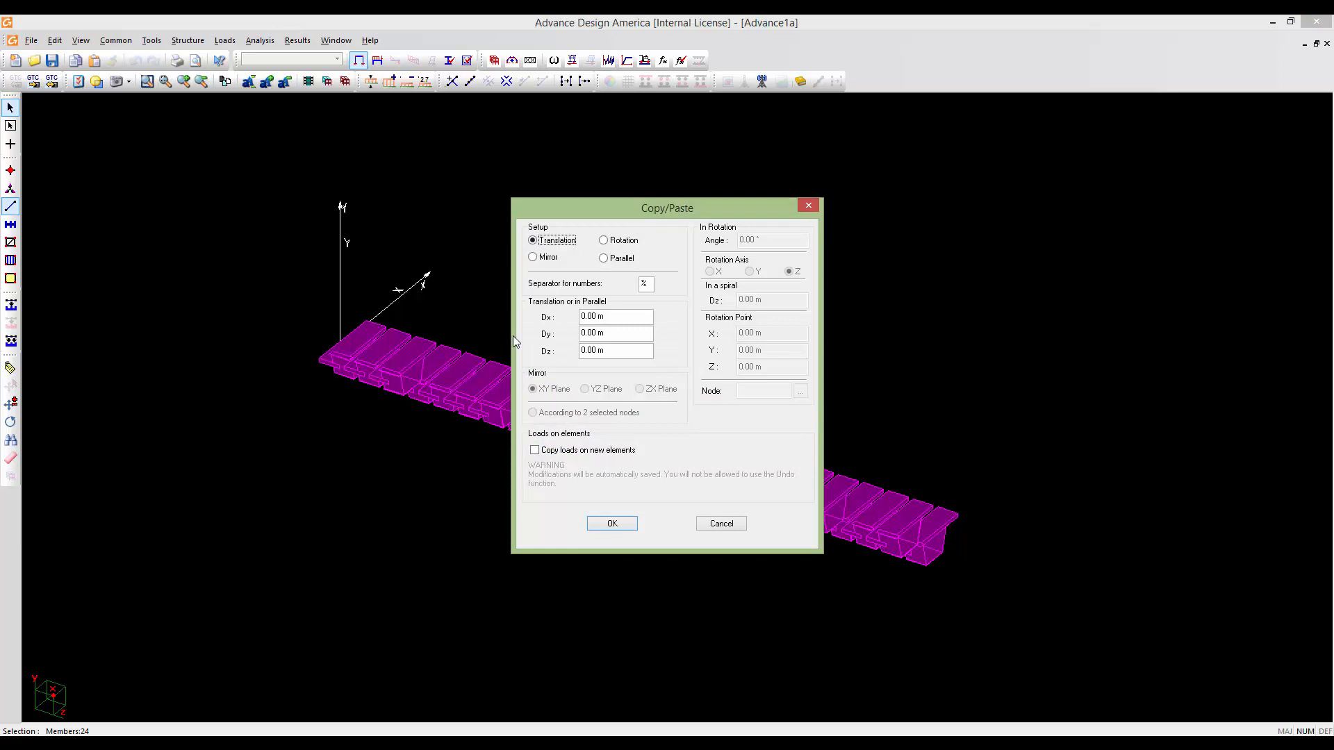
left_click(617, 317)
left_click_drag(616, 318, 572, 315)
type("5.2")
left_click(611, 525)
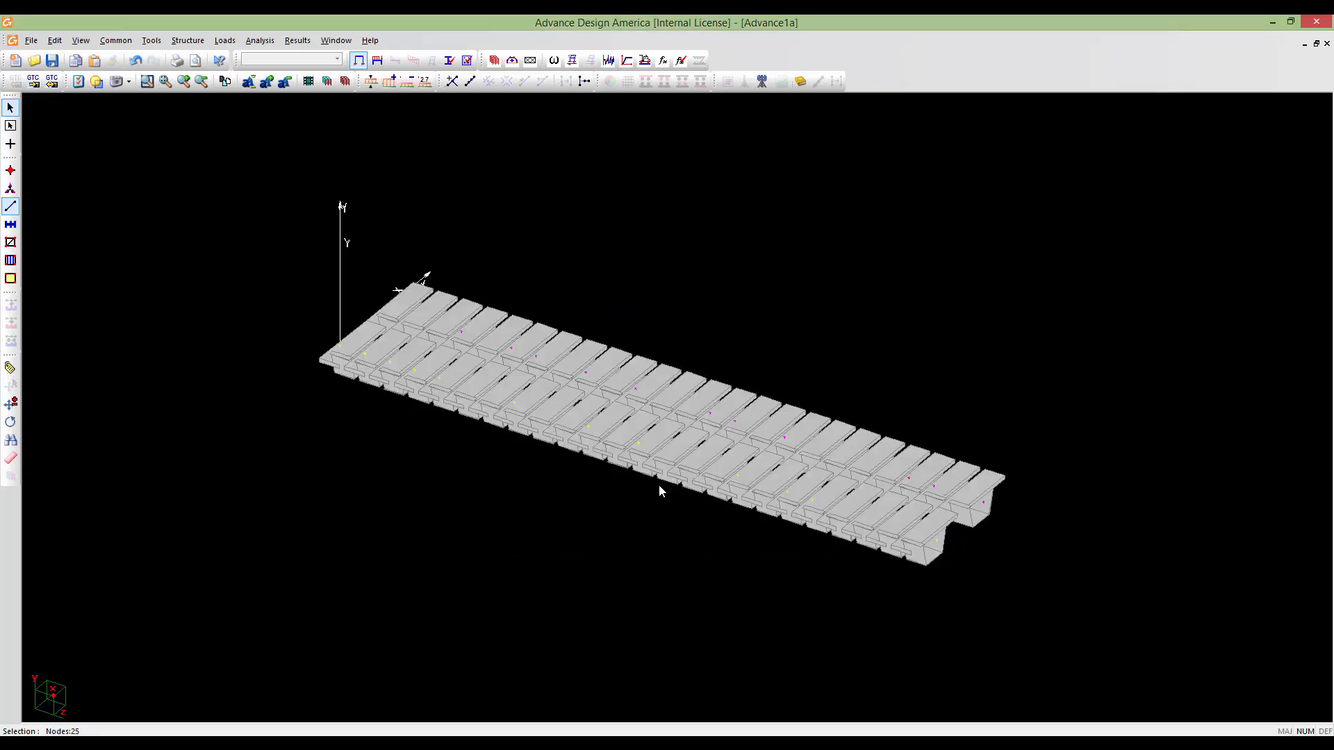
Select only the second girder's members from an end view and paste a translated copy with Dx of 5.20 m
middle_click_drag(695, 486, 567, 490)
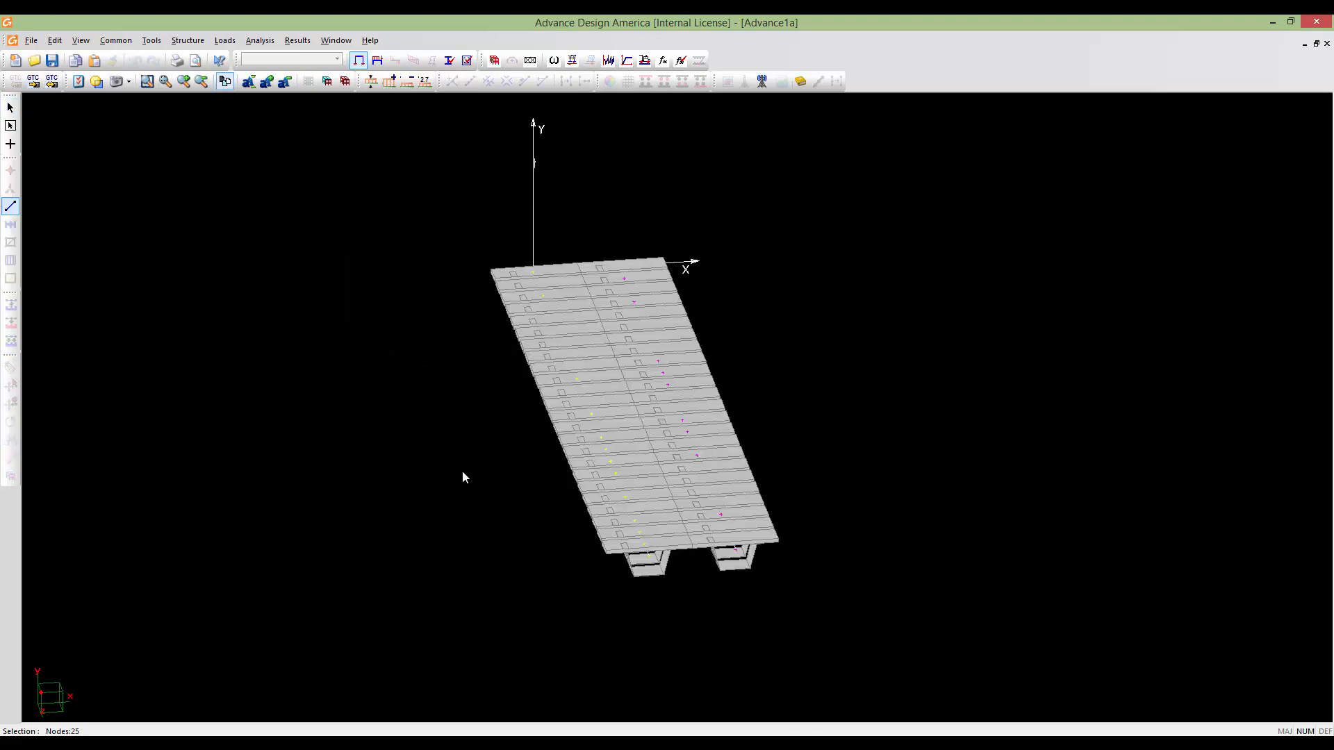
mouse_move(465, 477)
middle_mouse_down()
mouse_move(610, 468)
mouse_move(598, 462)
middle_mouse_up()
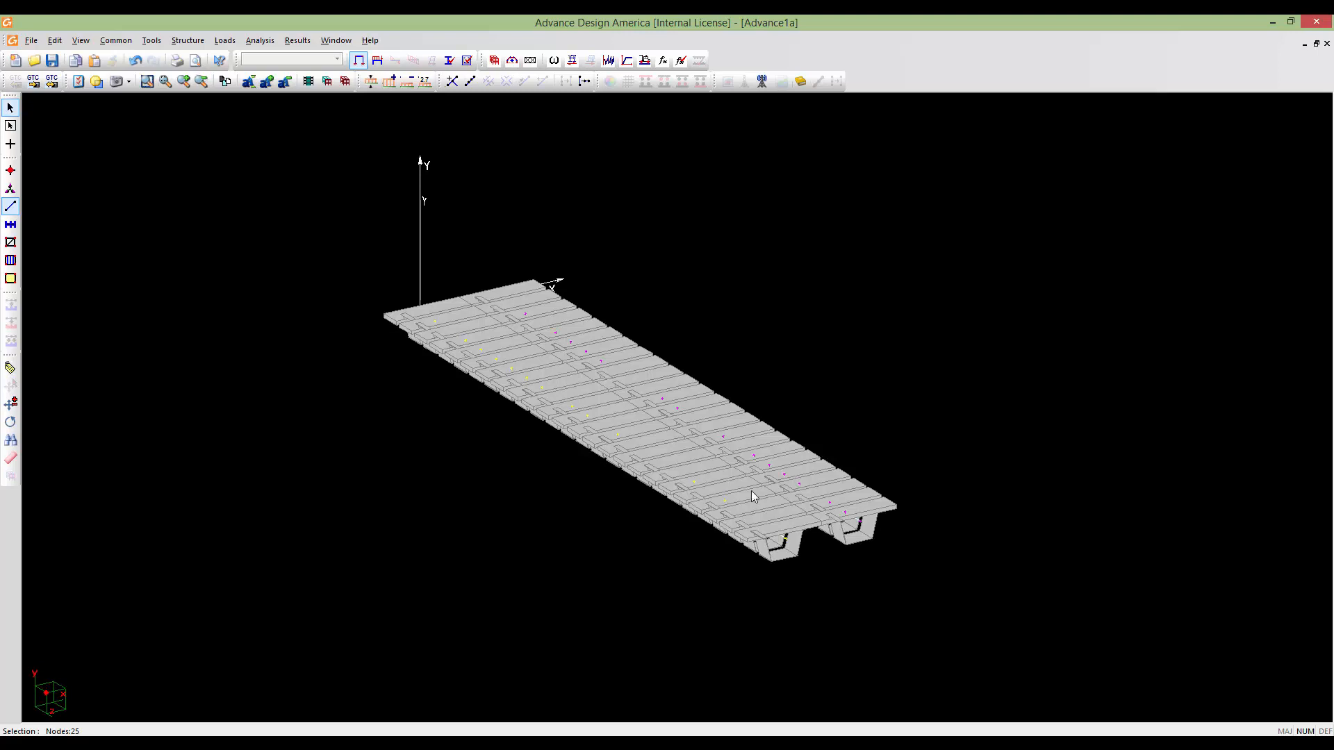
scroll(885, 523, "up", 5)
scroll(885, 524, "down", 5)
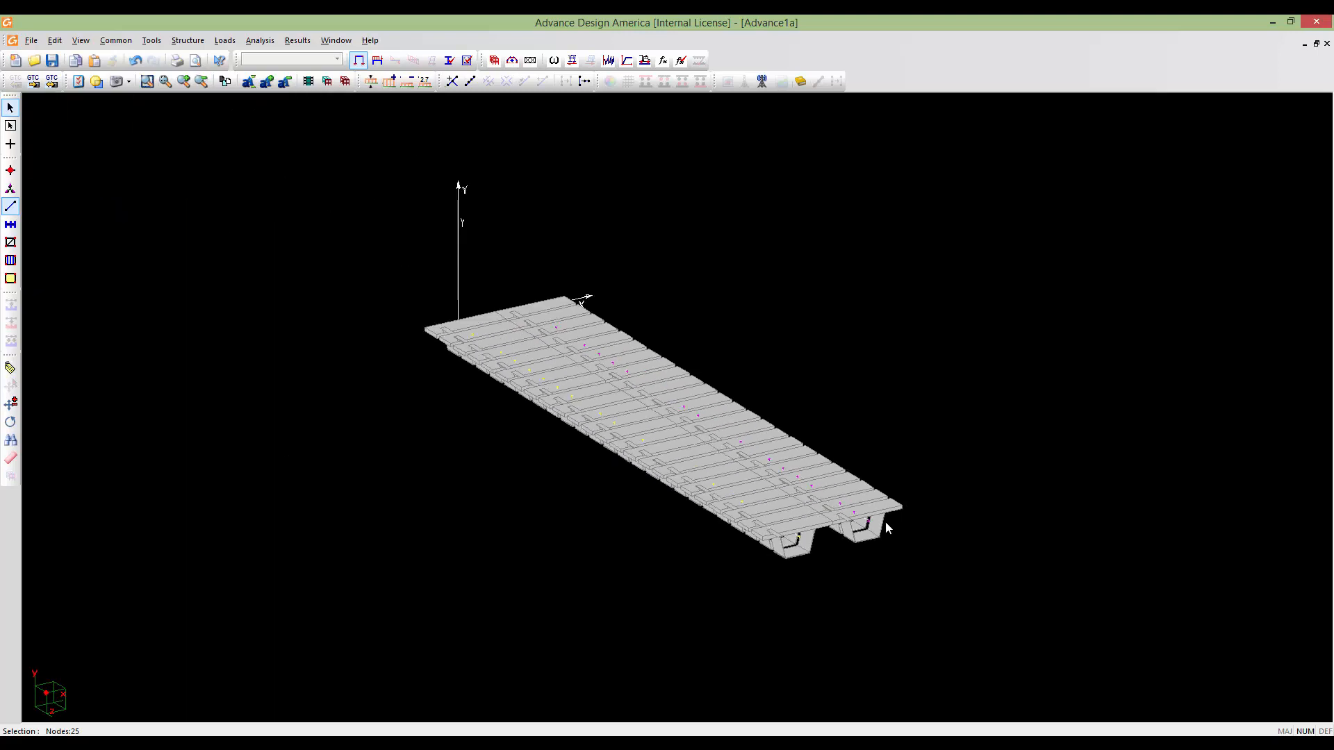
middle_click_drag(885, 522, 747, 466)
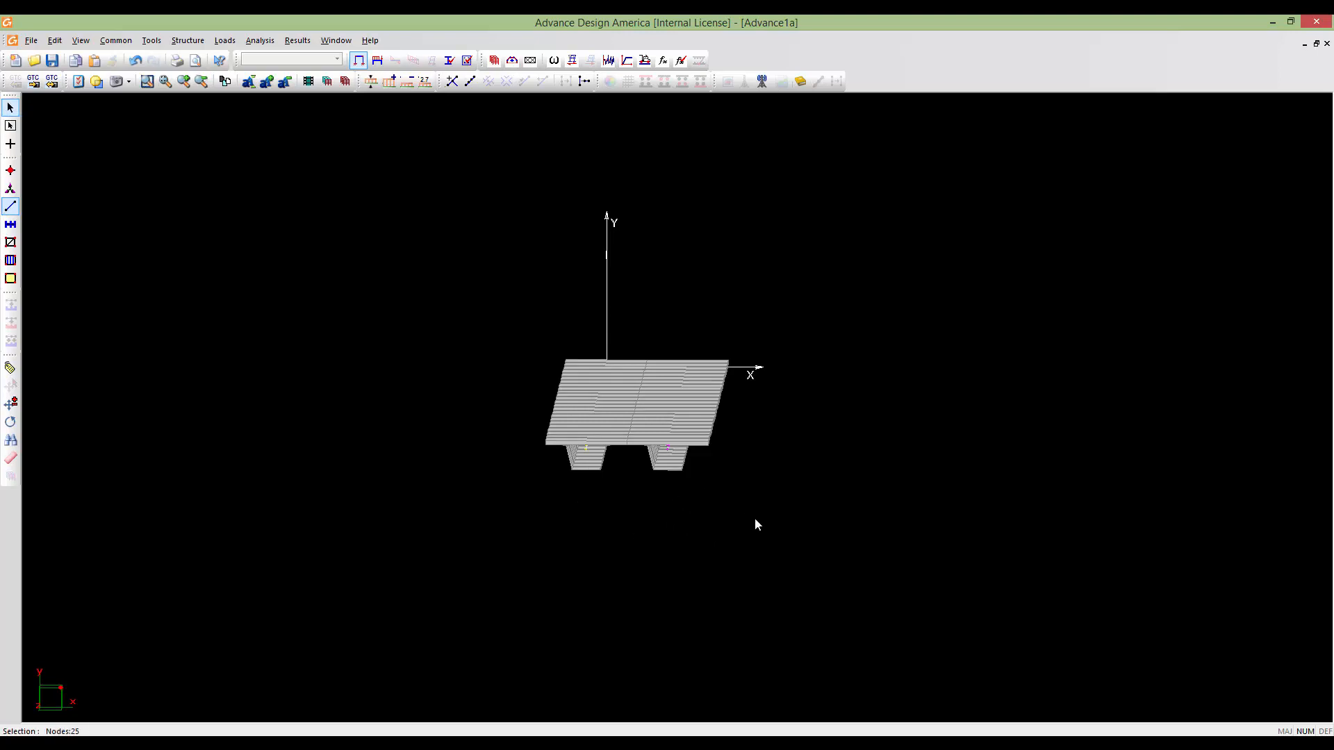
left_click_drag(754, 518, 647, 245)
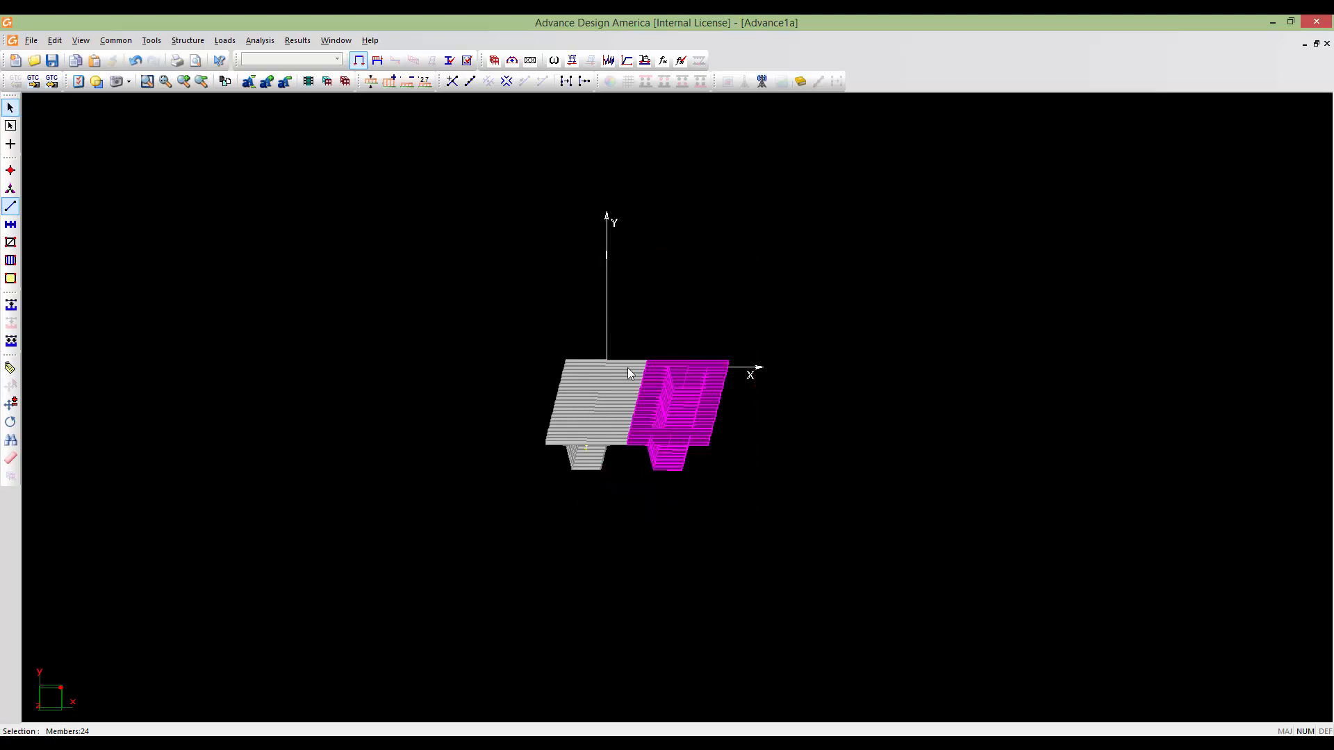
middle_click_drag(664, 445, 787, 402)
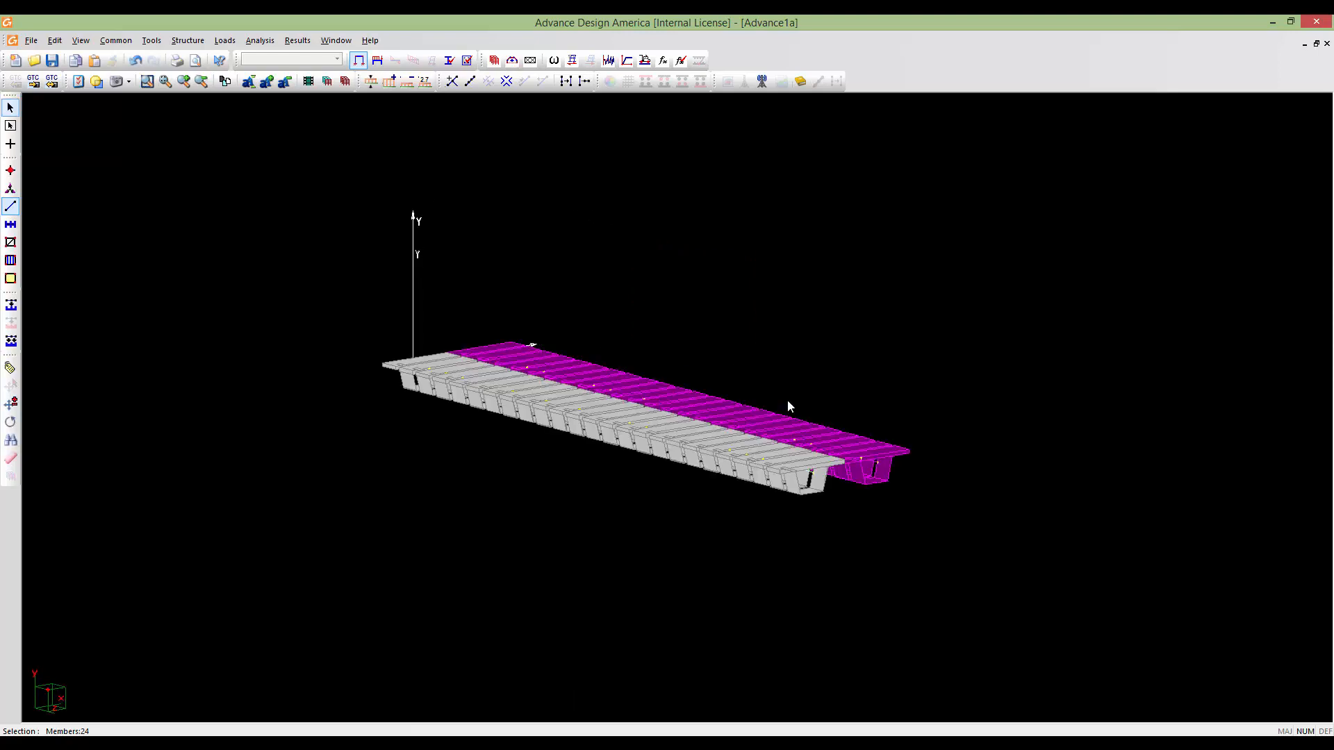
key("ctrl+v")
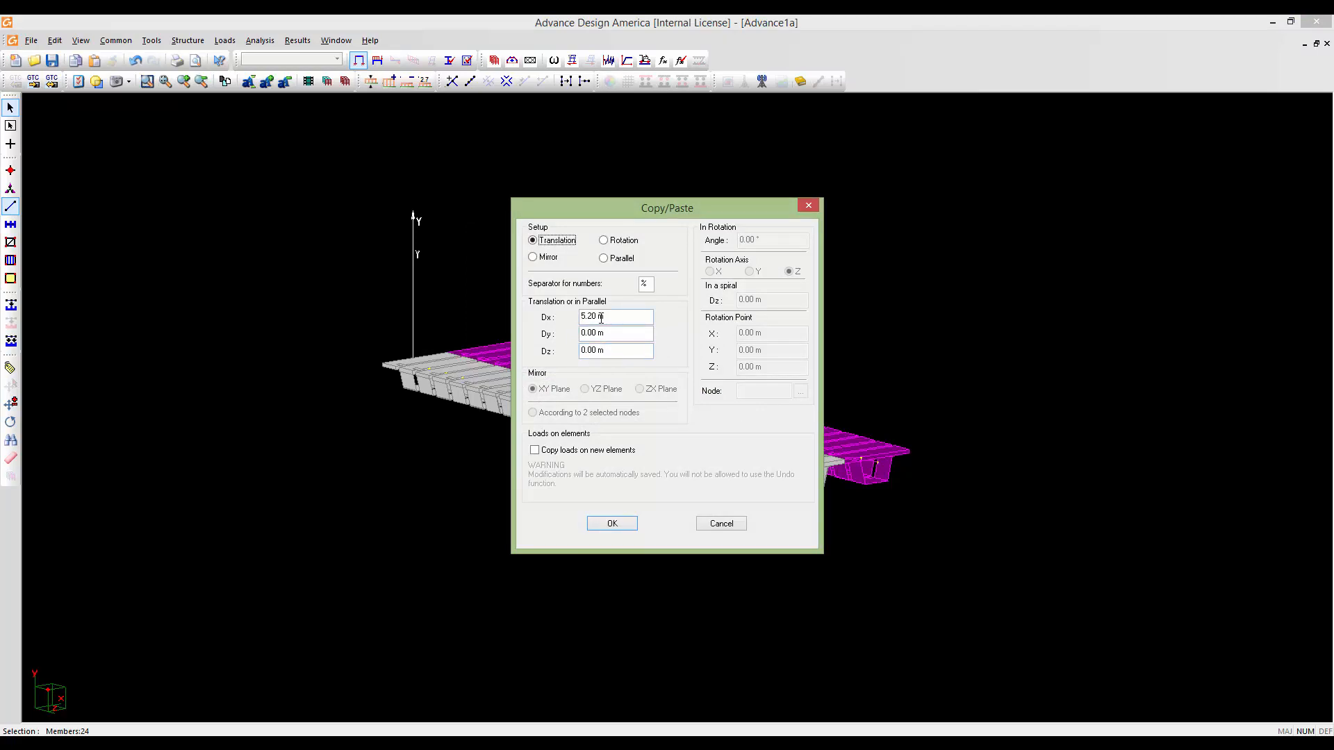
left_click(613, 524)
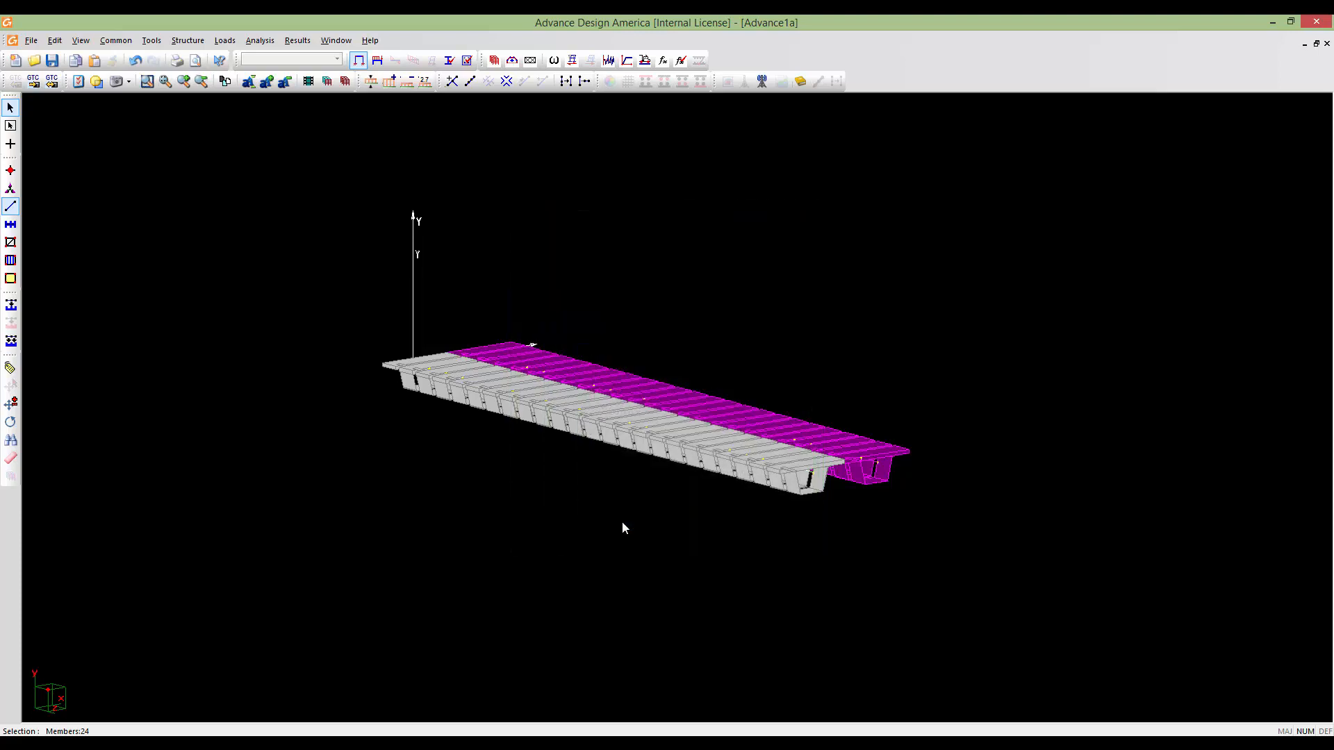
Select the outermost girder line and paste a fourth girder at a Dx translation of 5.20 m
middle_click_drag(726, 514, 683, 515)
left_click_drag(736, 526, 648, 277)
key("ctrl+v")
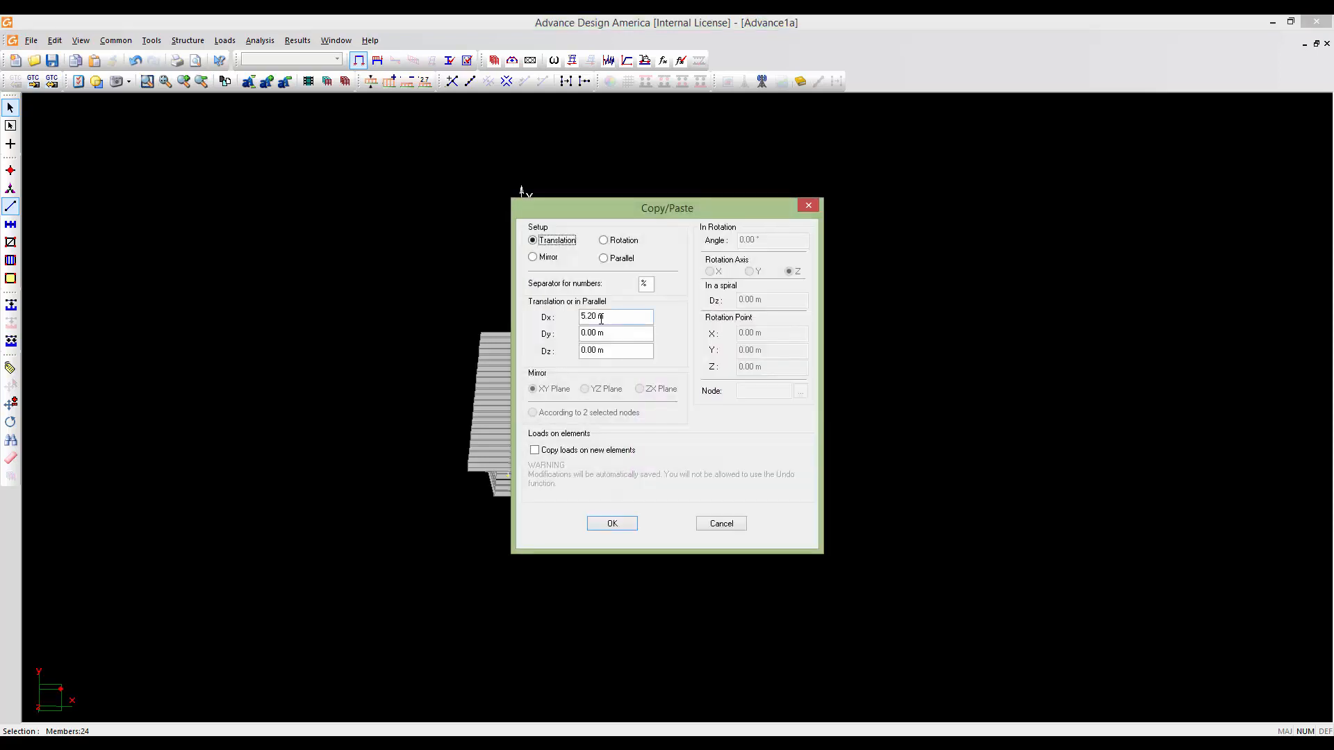
left_click(619, 526)
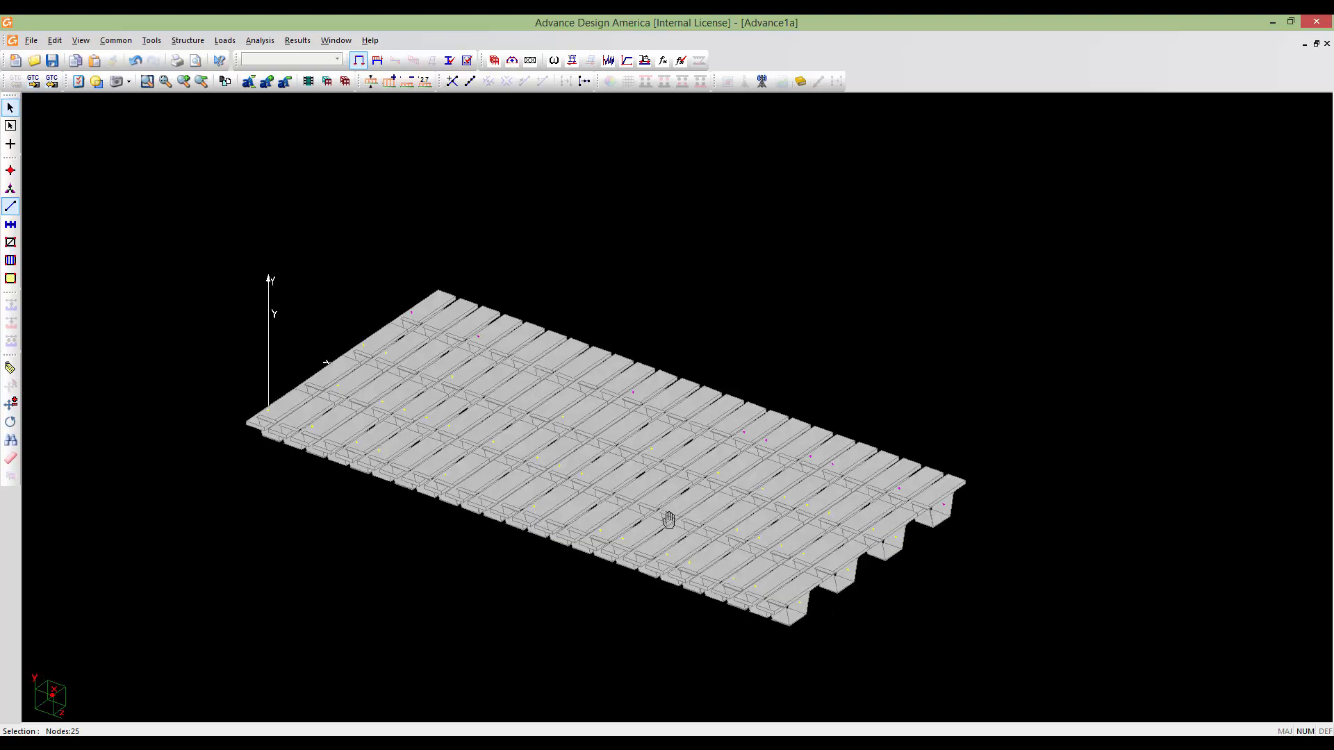
Turn on the translucent surface display in the graphic view options so the girders render see-through
middle_click_drag(667, 516, 714, 469)
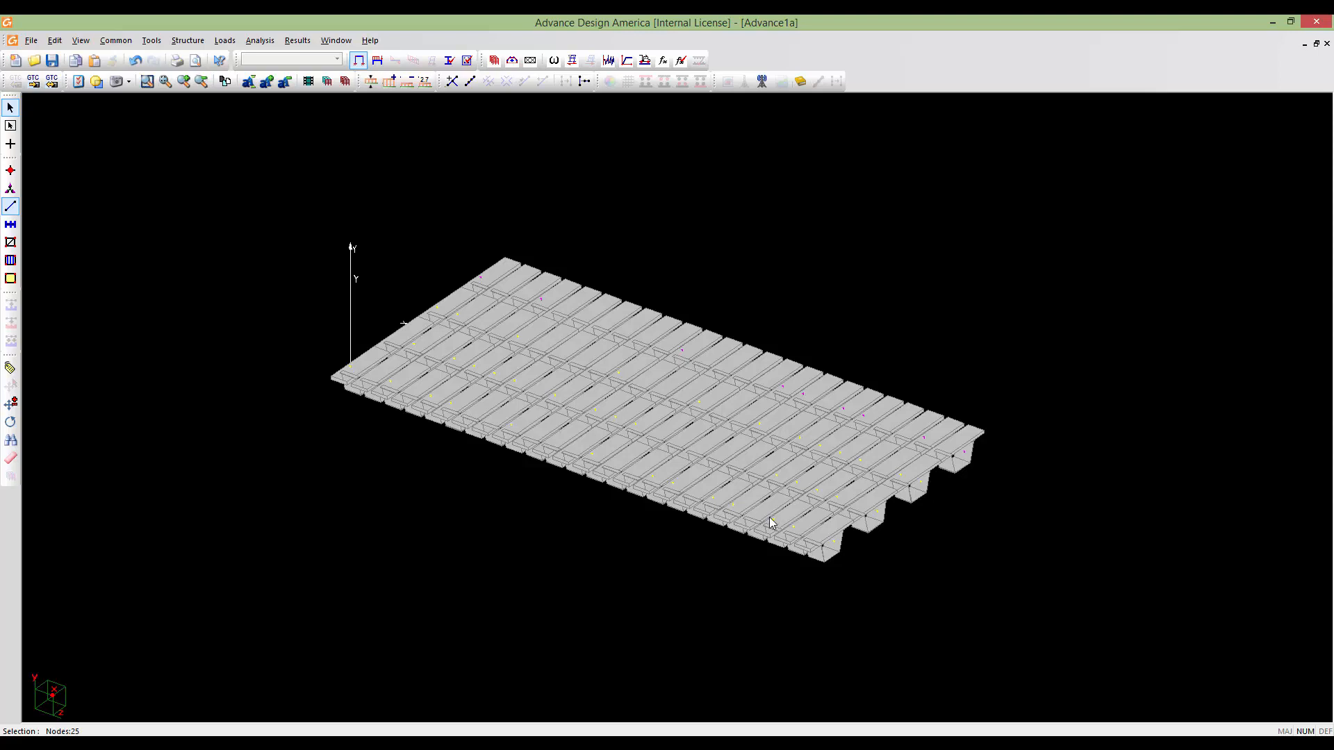
middle_click_drag(770, 518, 770, 560)
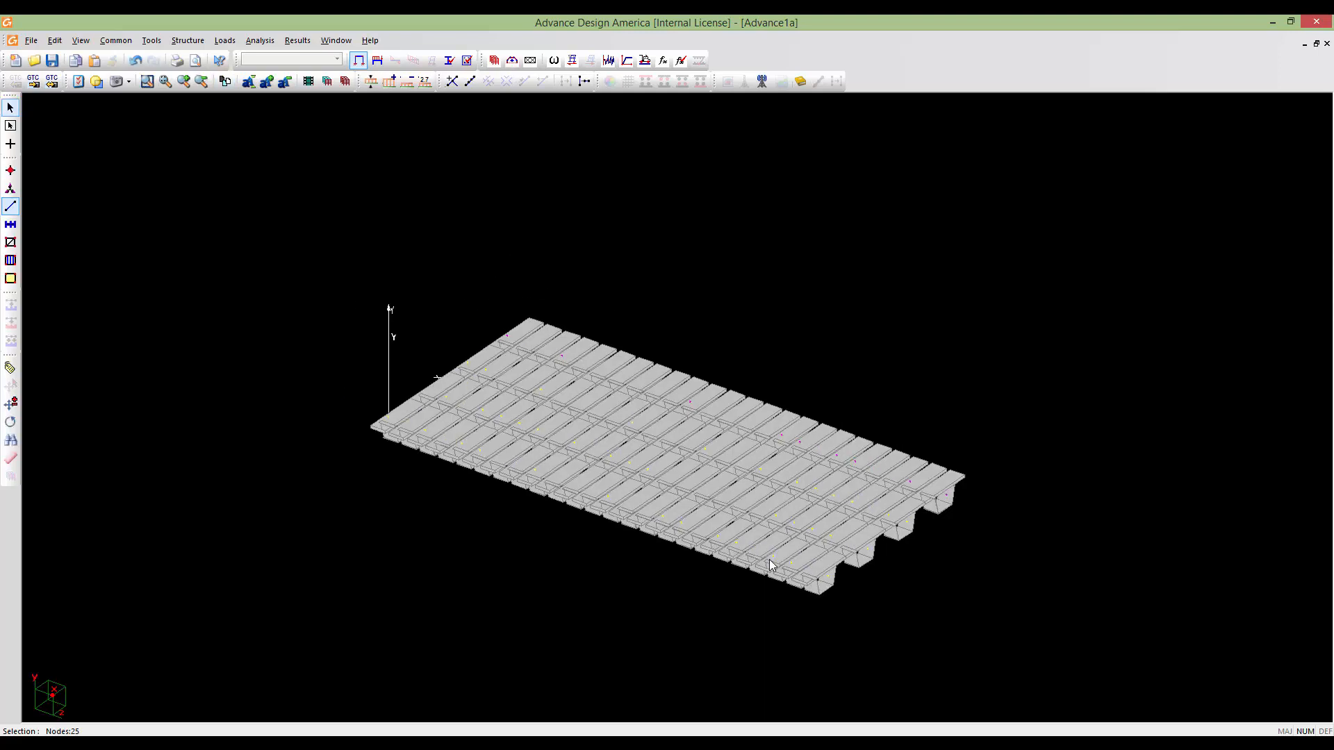
key("ctrl+shift+o")
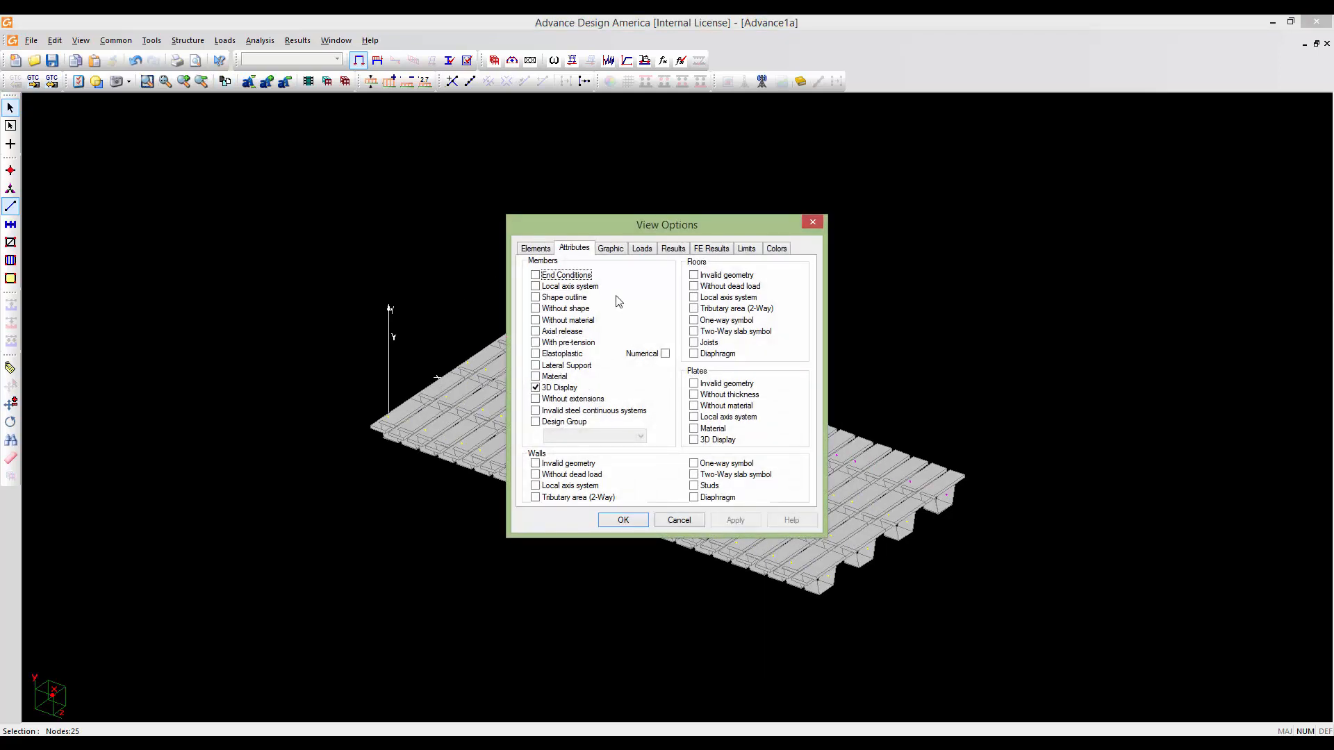
left_click(611, 248)
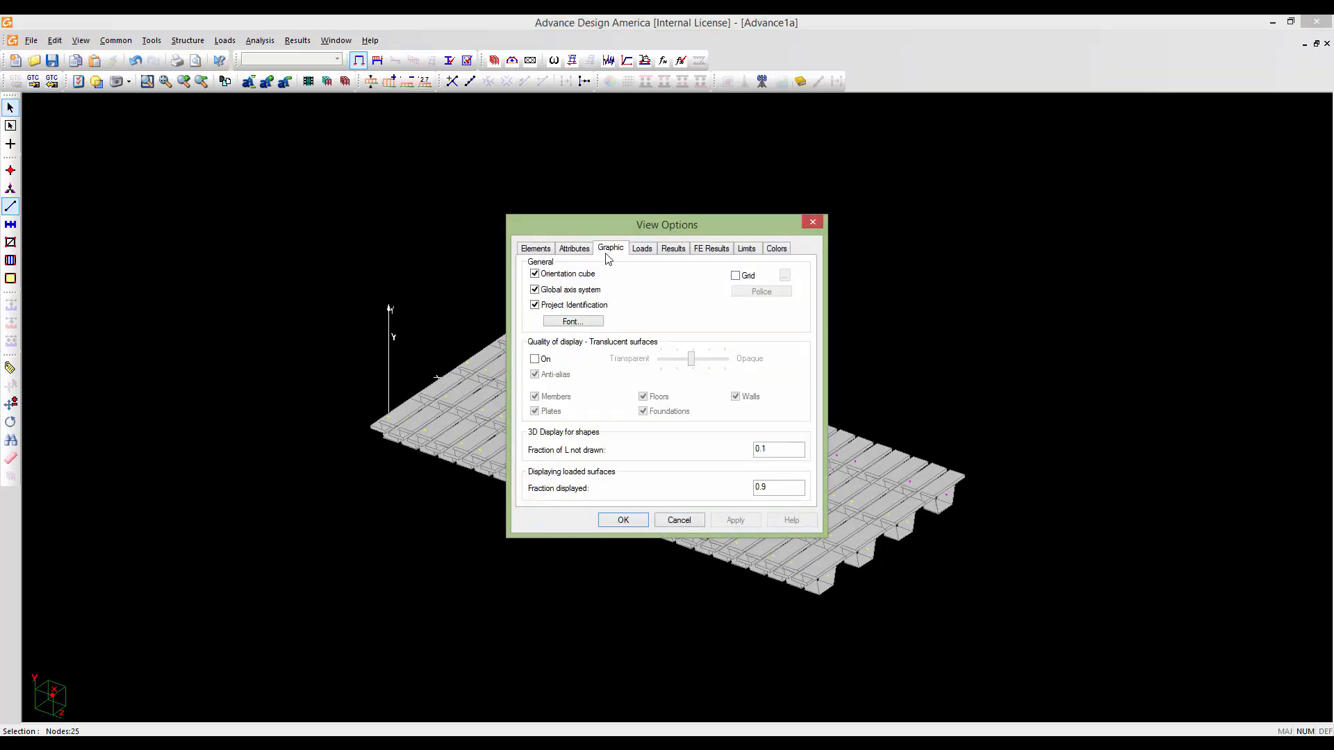
left_click(535, 359)
left_click(634, 521)
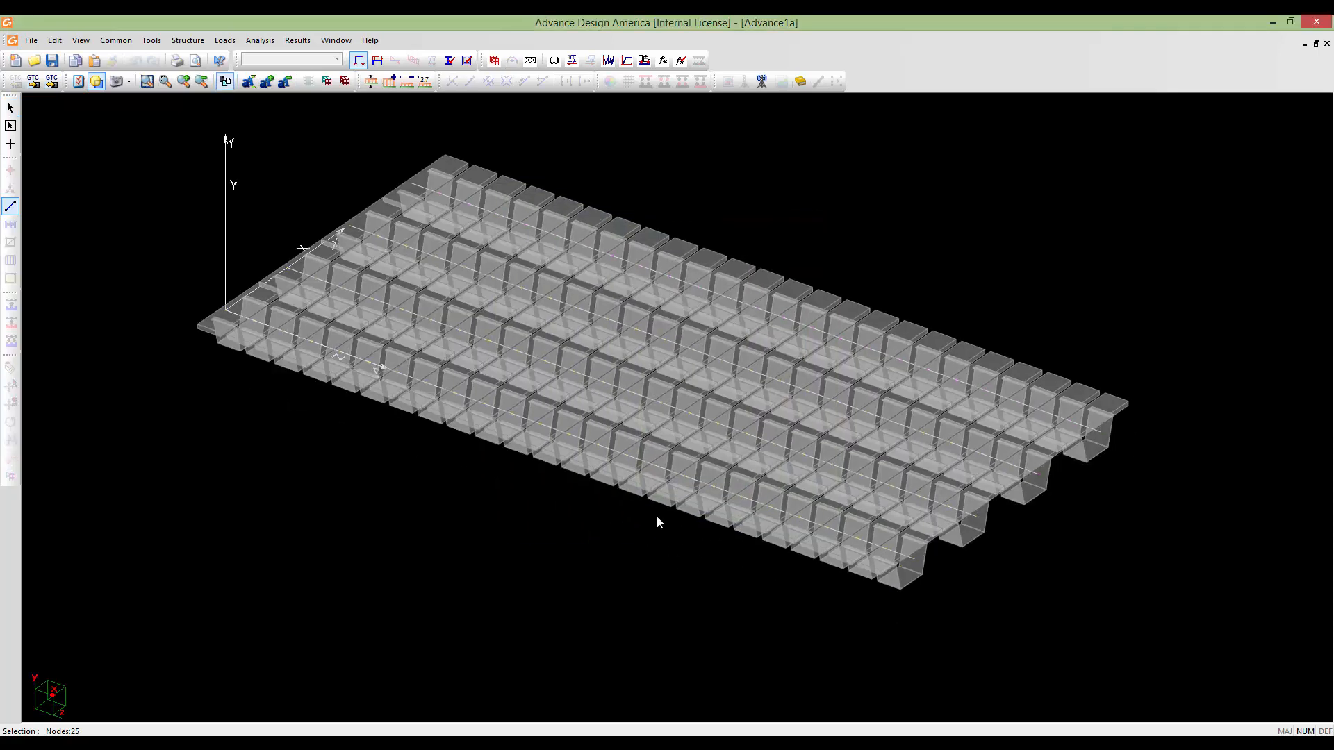
Examine the four translucent box girders along their full length from an oblique angle
scroll(794, 518, "up", 1)
mouse_move(795, 515)
middle_mouse_down()
mouse_move(775, 461)
mouse_move(595, 506)
mouse_move(523, 422)
mouse_move(757, 495)
middle_mouse_up()
scroll(625, 466, "up", 5)
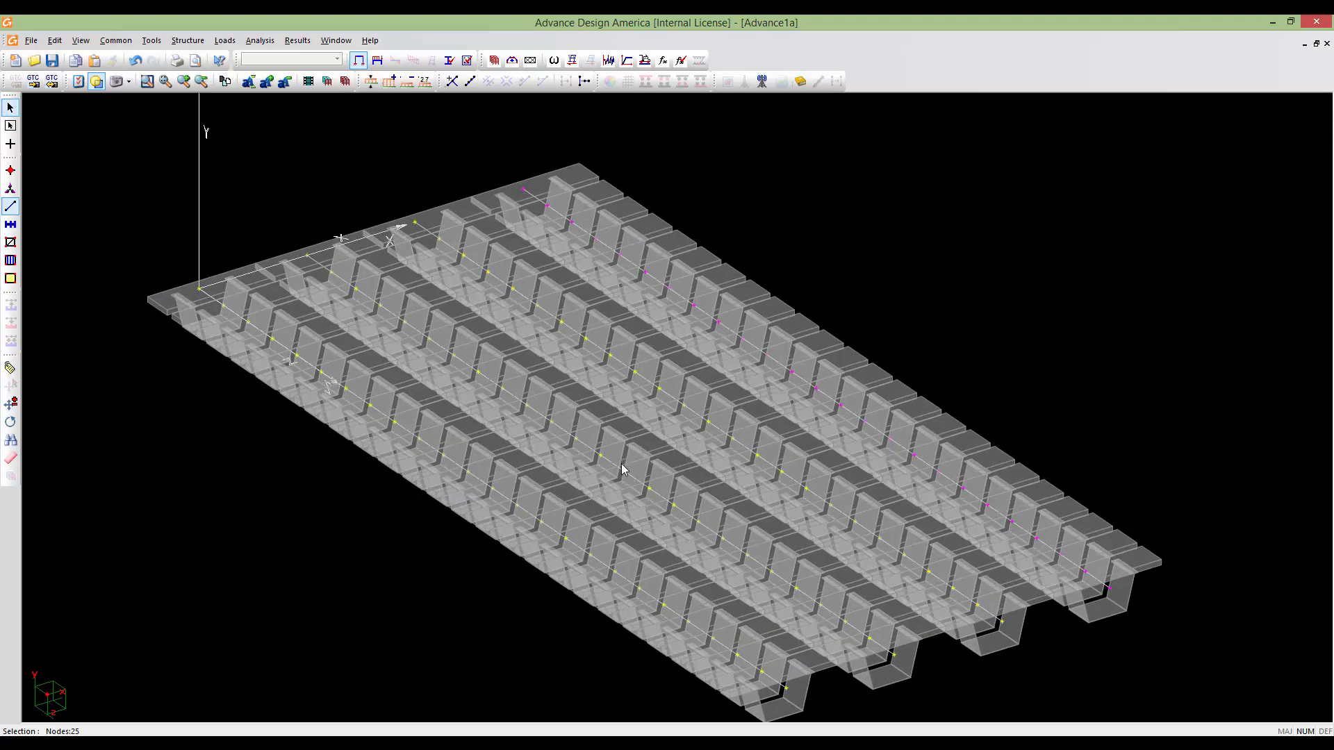
scroll(622, 474, "down", 5)
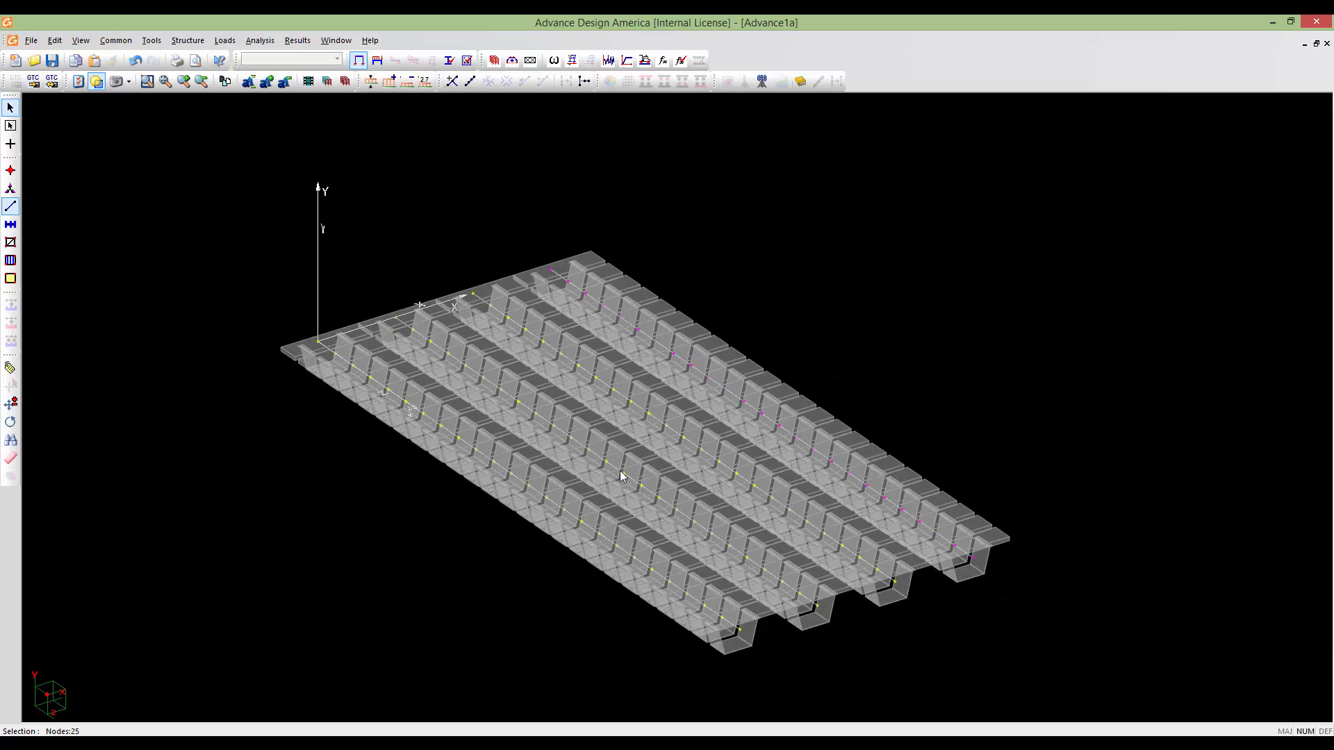
middle_click_drag(622, 475, 599, 447)
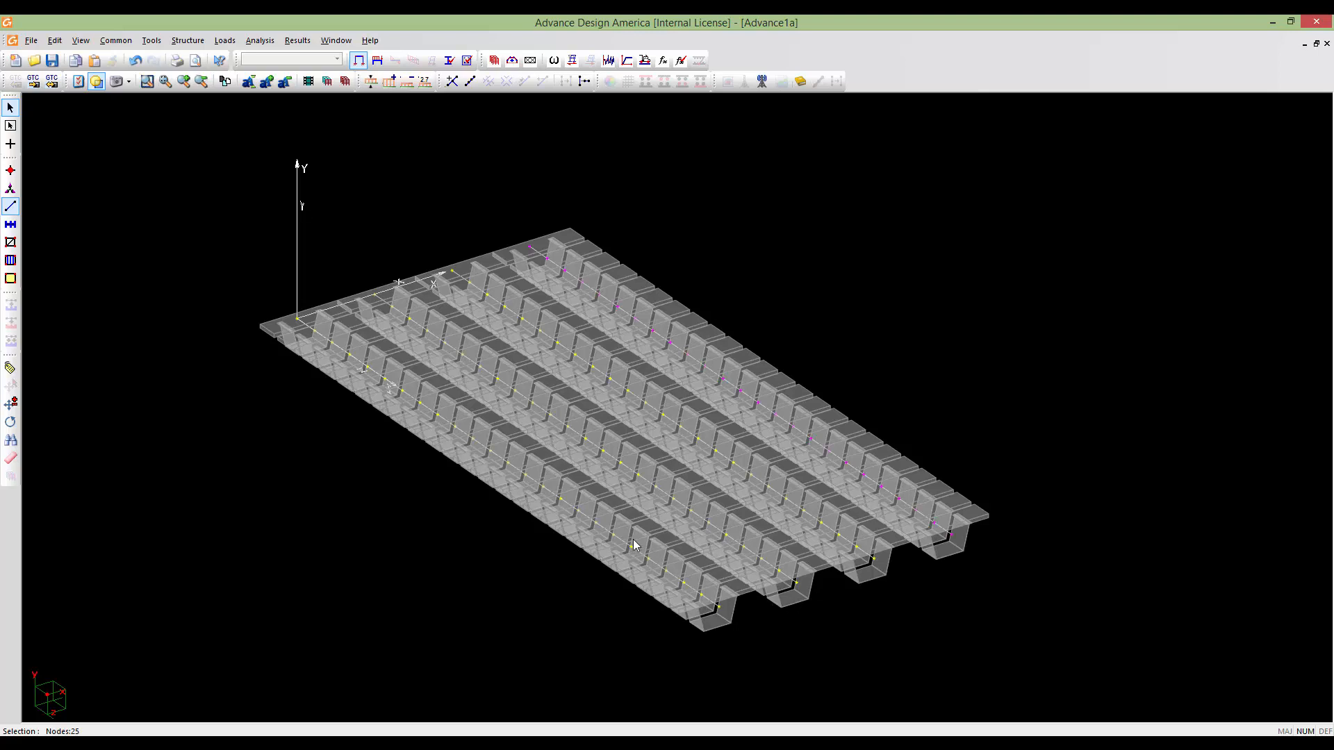
middle_click_drag(635, 540, 654, 541)
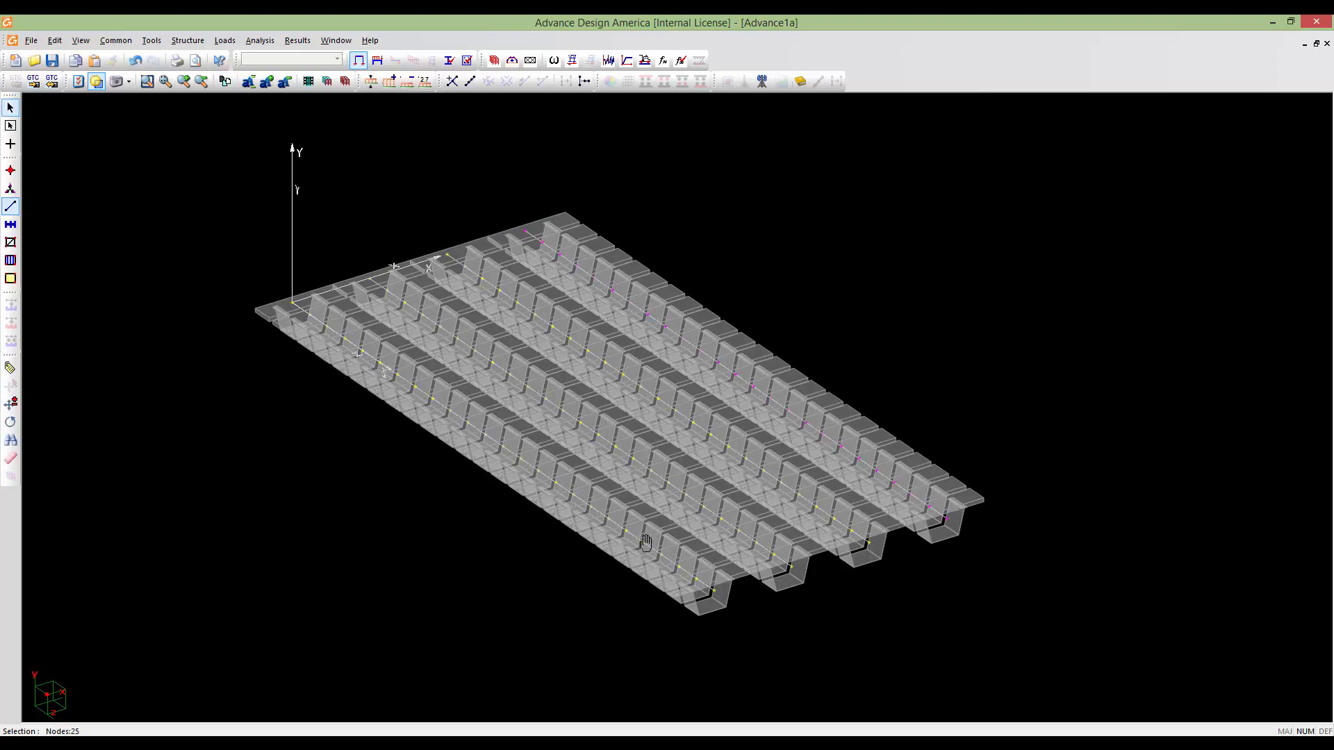
middle_click_drag(646, 542, 649, 602)
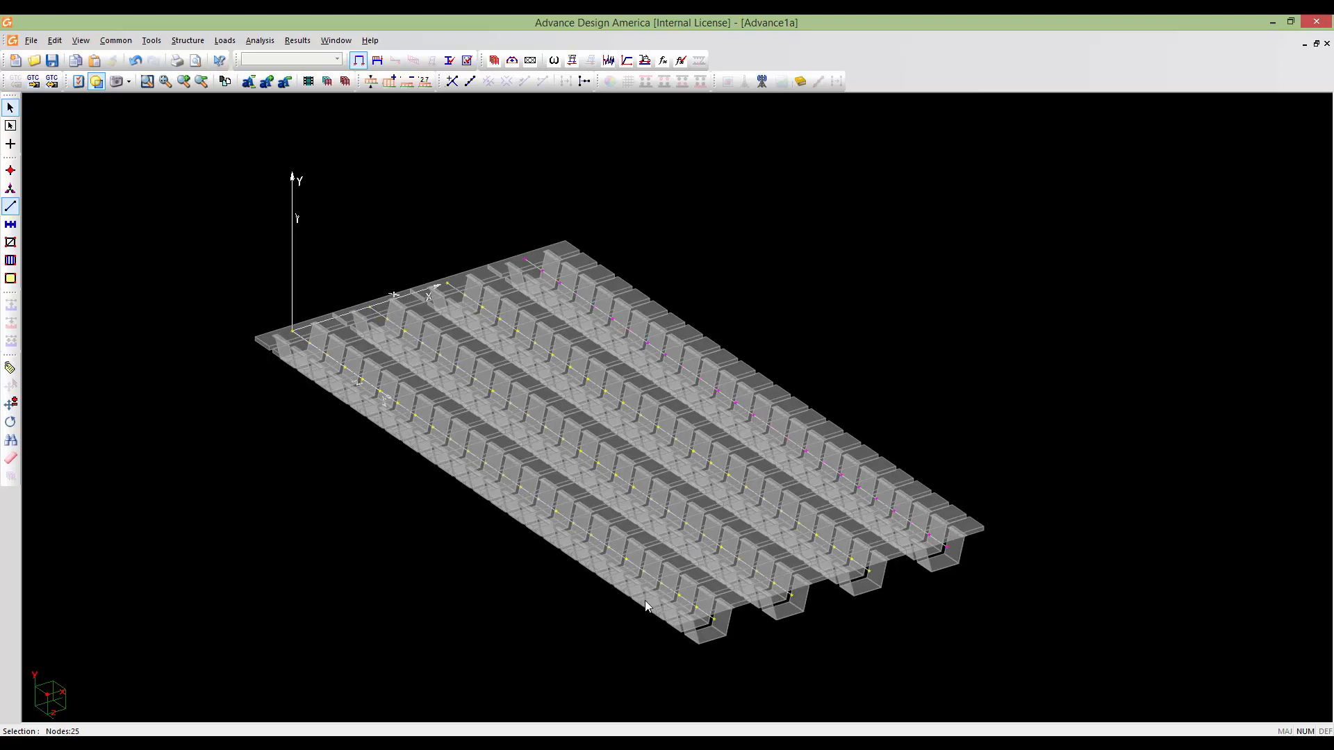
middle_click_drag(626, 591, 637, 572)
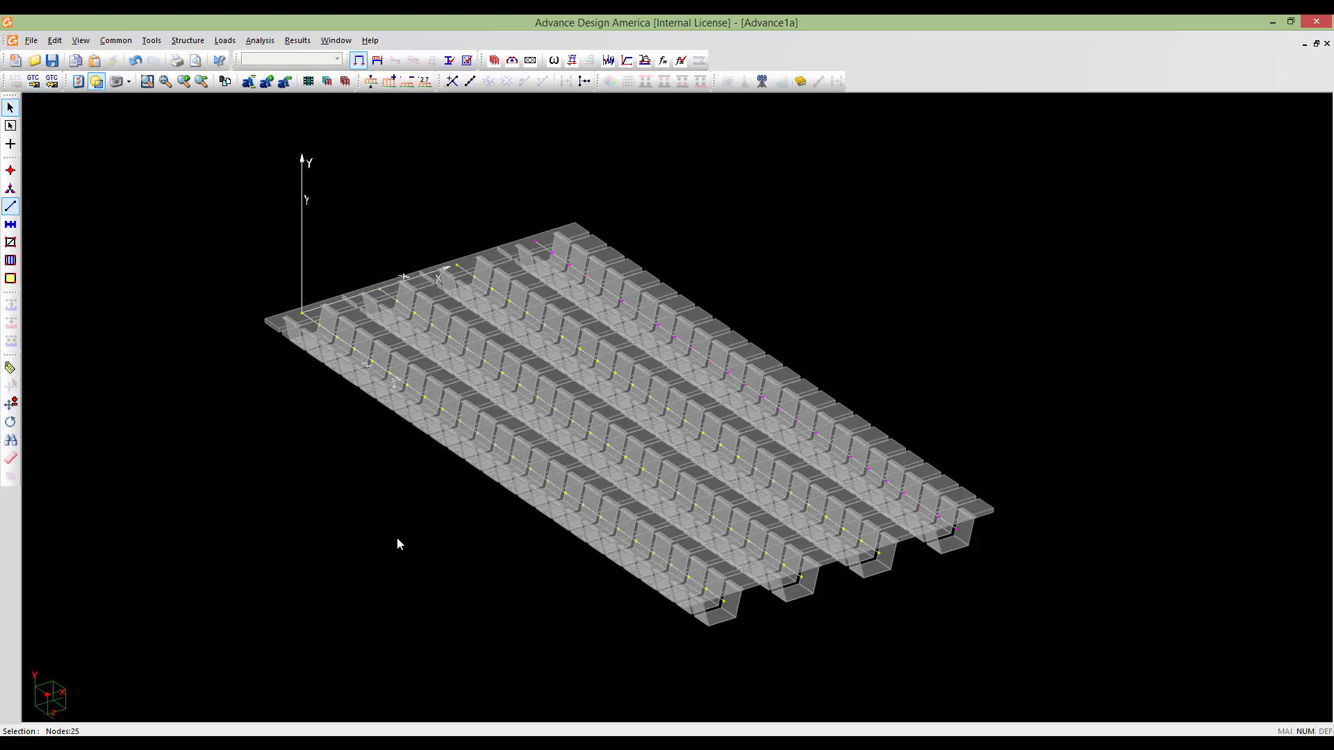
mouse_move(381, 550)
middle_mouse_down()
mouse_move(375, 519)
mouse_move(381, 539)
middle_mouse_up()
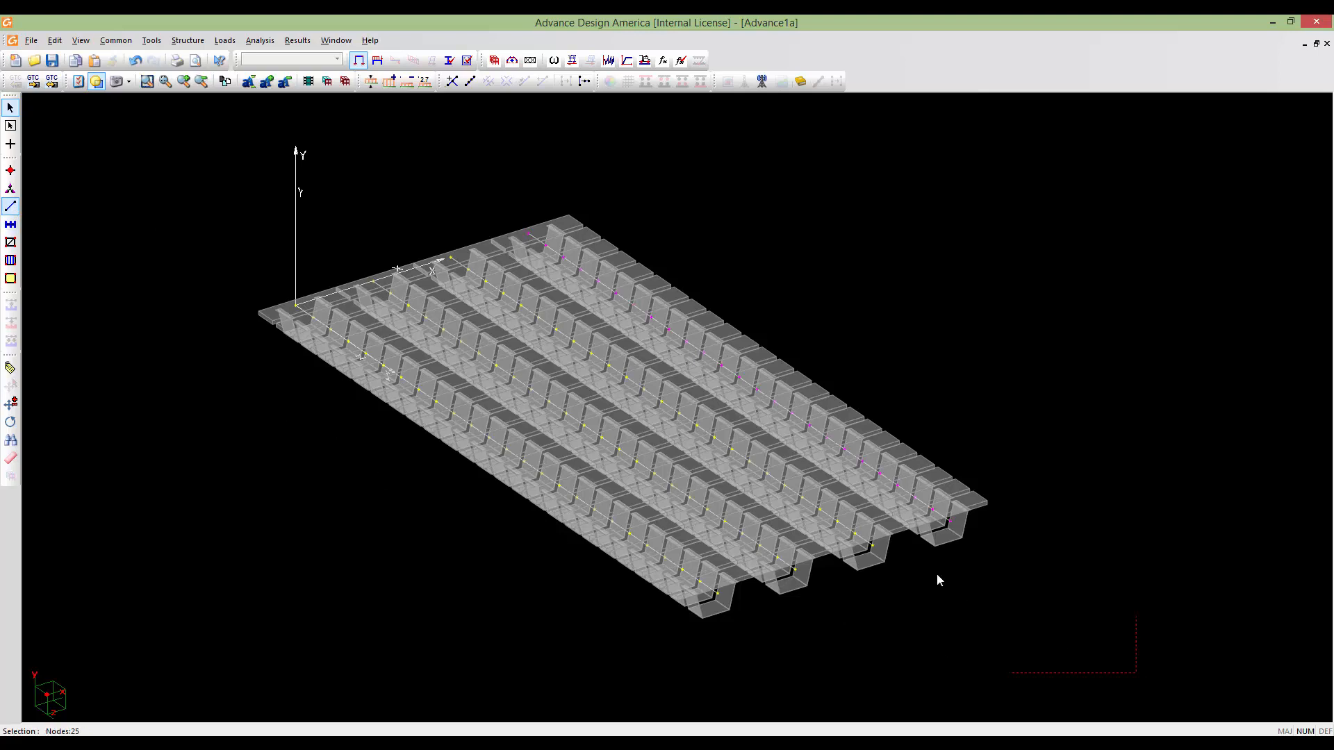
Select all members of the four girders and convert them to plate elements with the member Mesh tool
left_click_drag(938, 575, 197, 212)
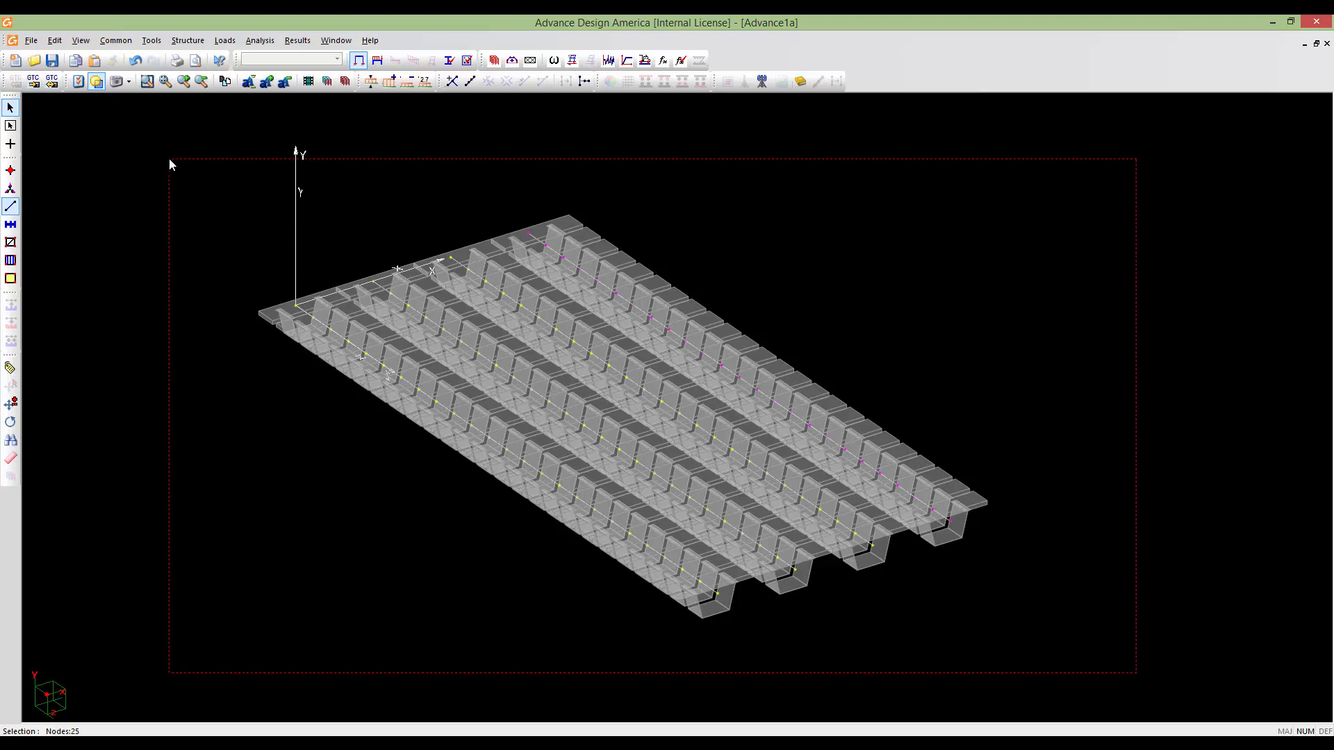
left_click_drag(169, 160, 169, 160)
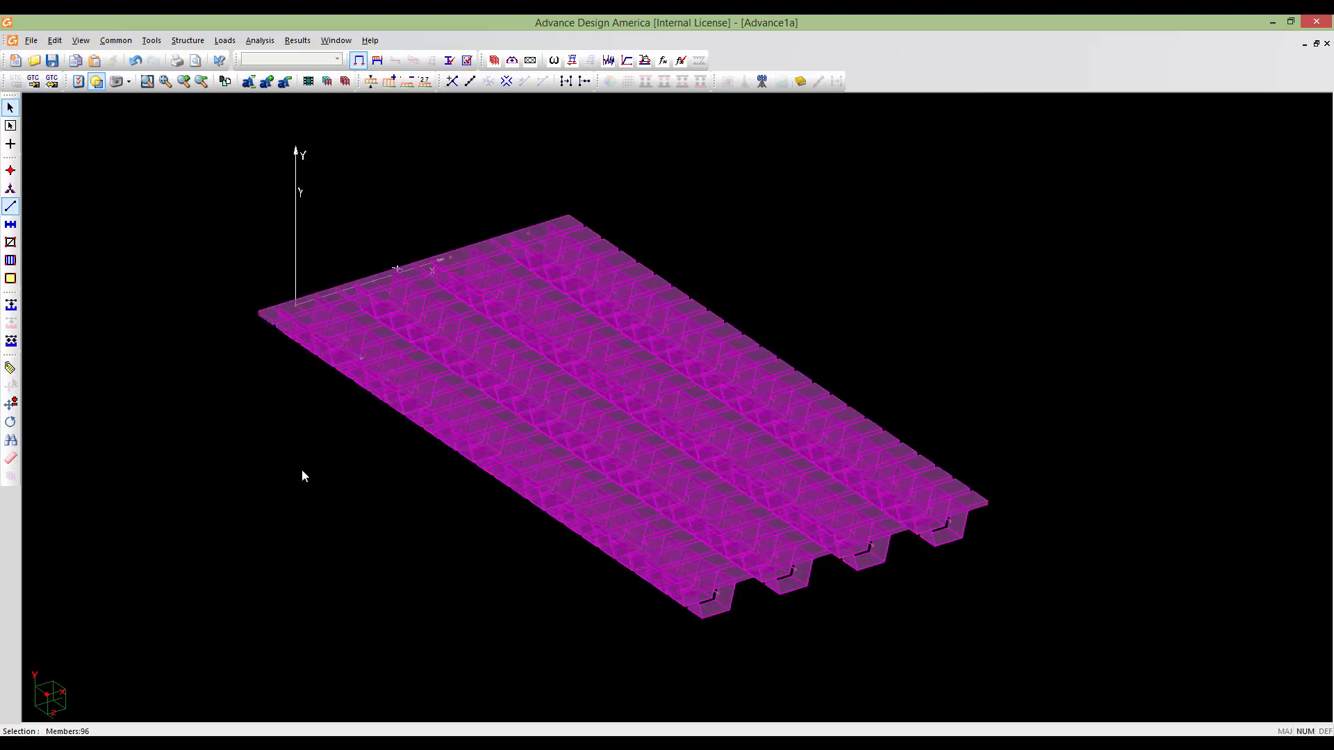
left_click(153, 41)
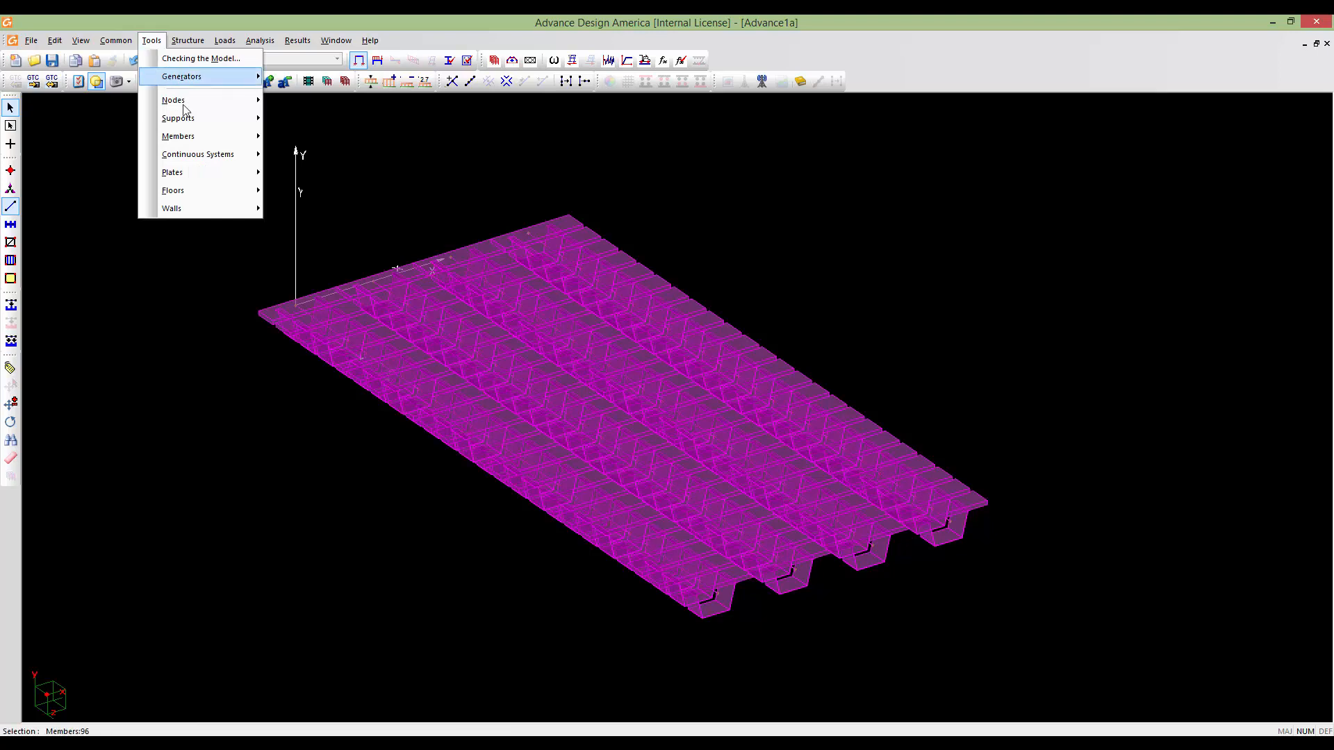
mouse_move(194, 141)
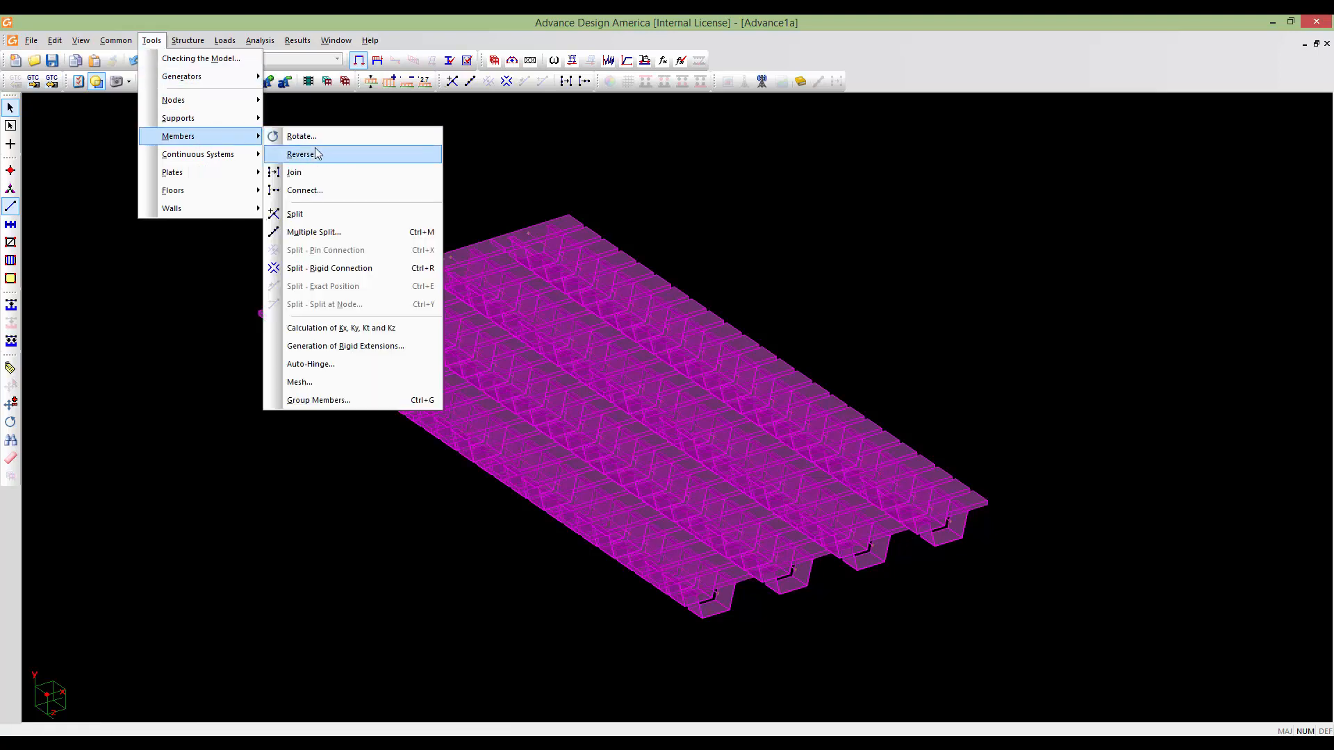
left_click(319, 382)
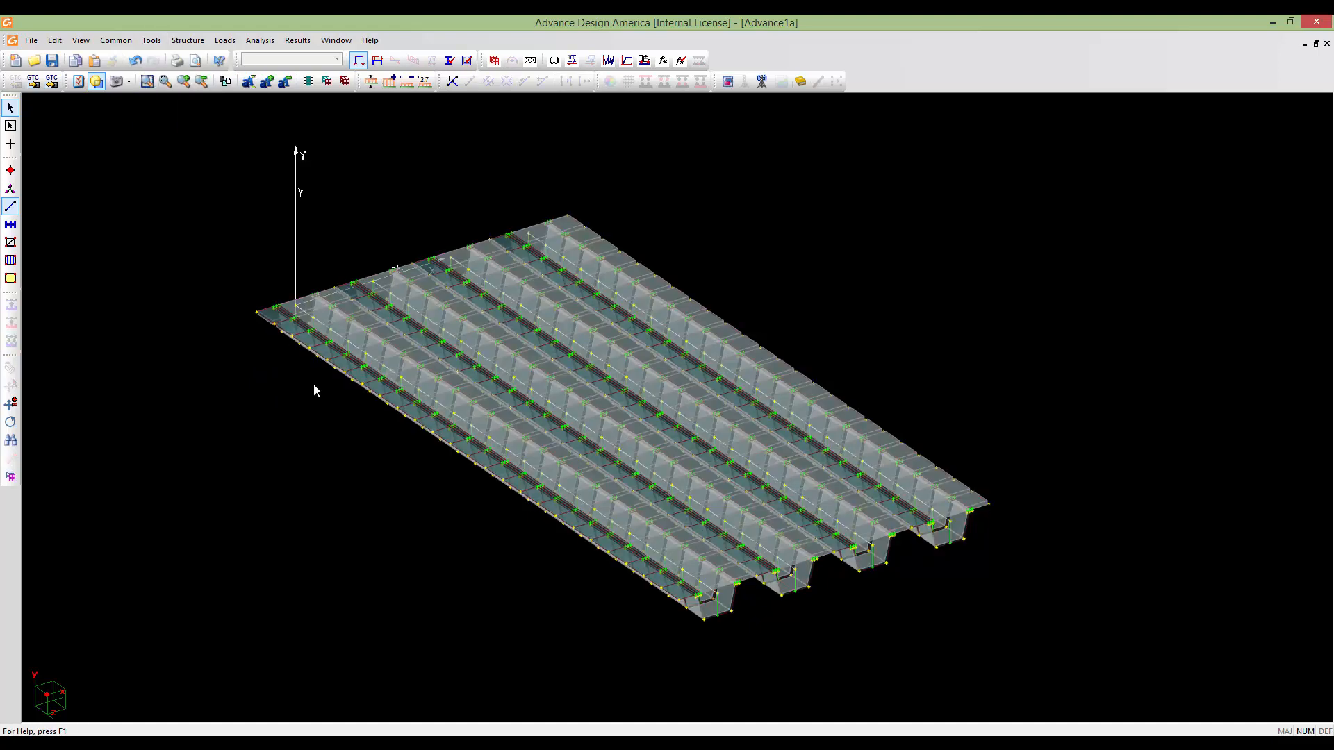
Examine the generated plate mesh of the four girders from several angles and close up at a girder end
middle_click_drag(475, 528, 429, 508)
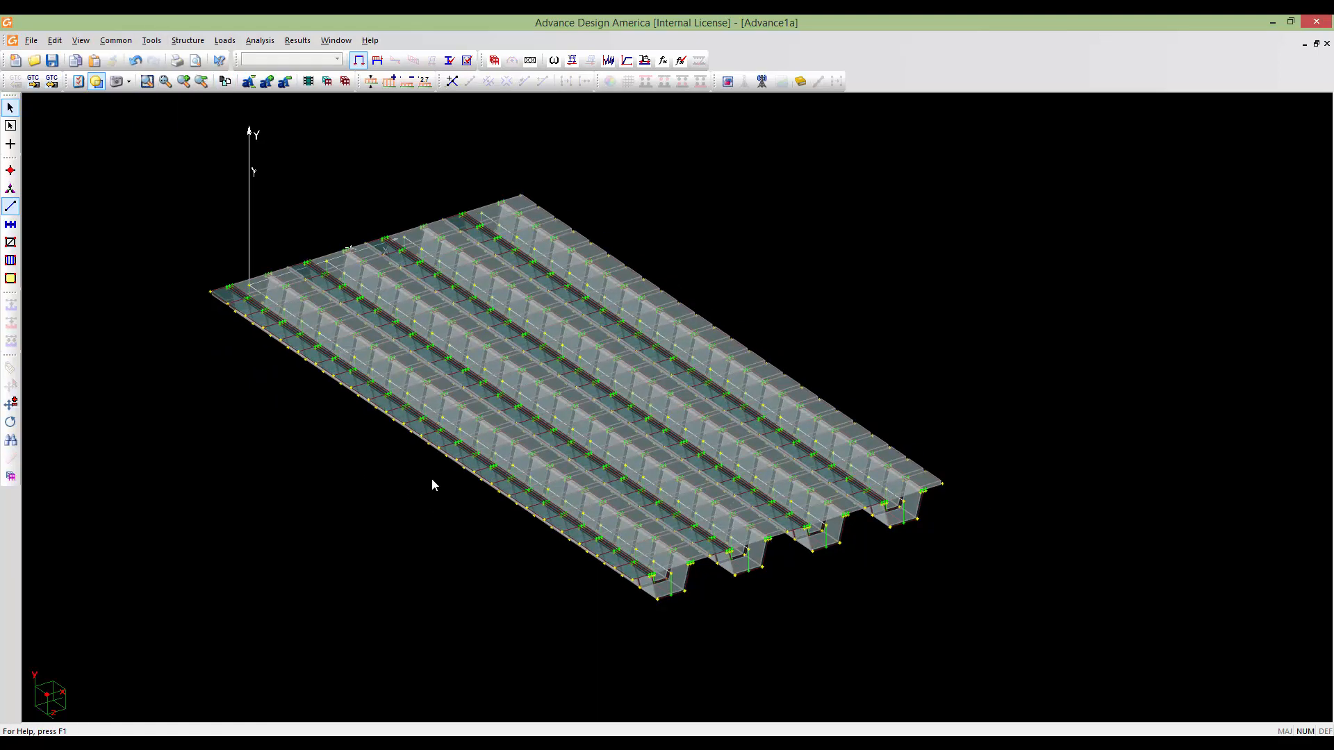
scroll(546, 490, "up", 3)
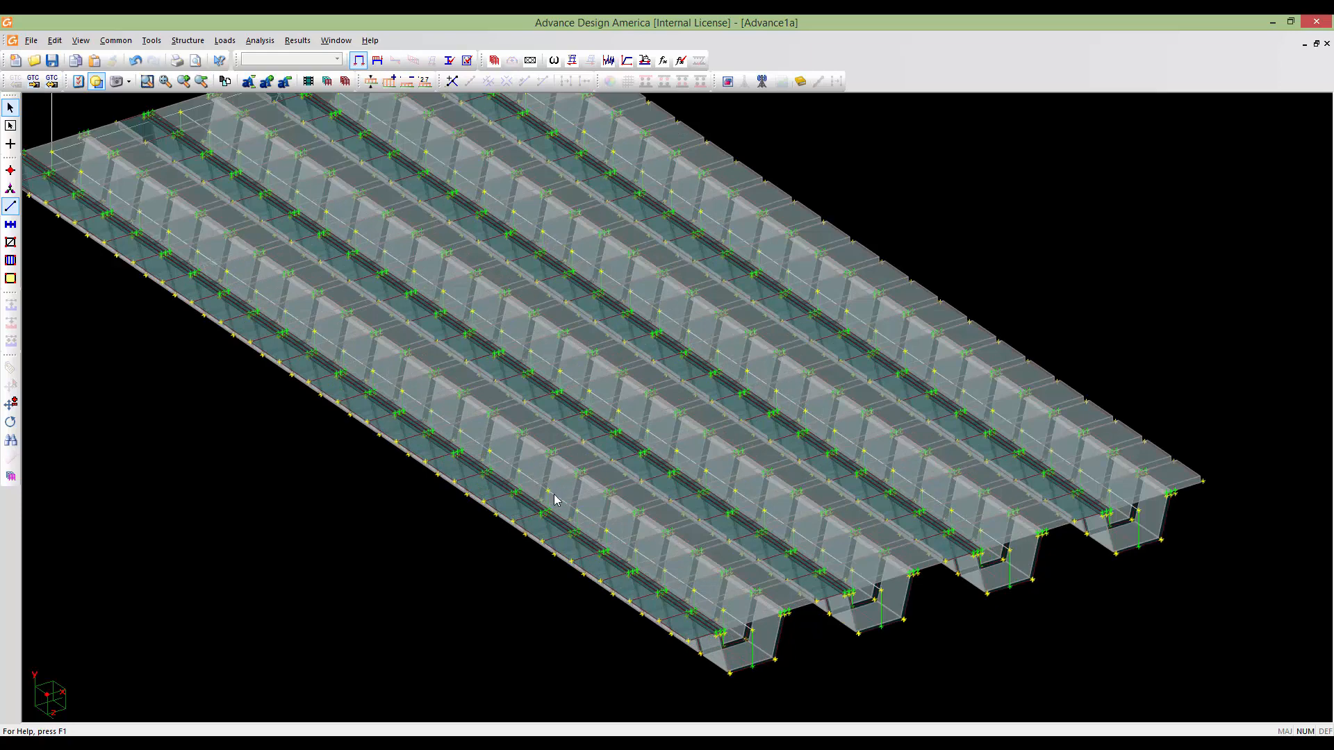
middle_click_drag(630, 506, 711, 460, "shift")
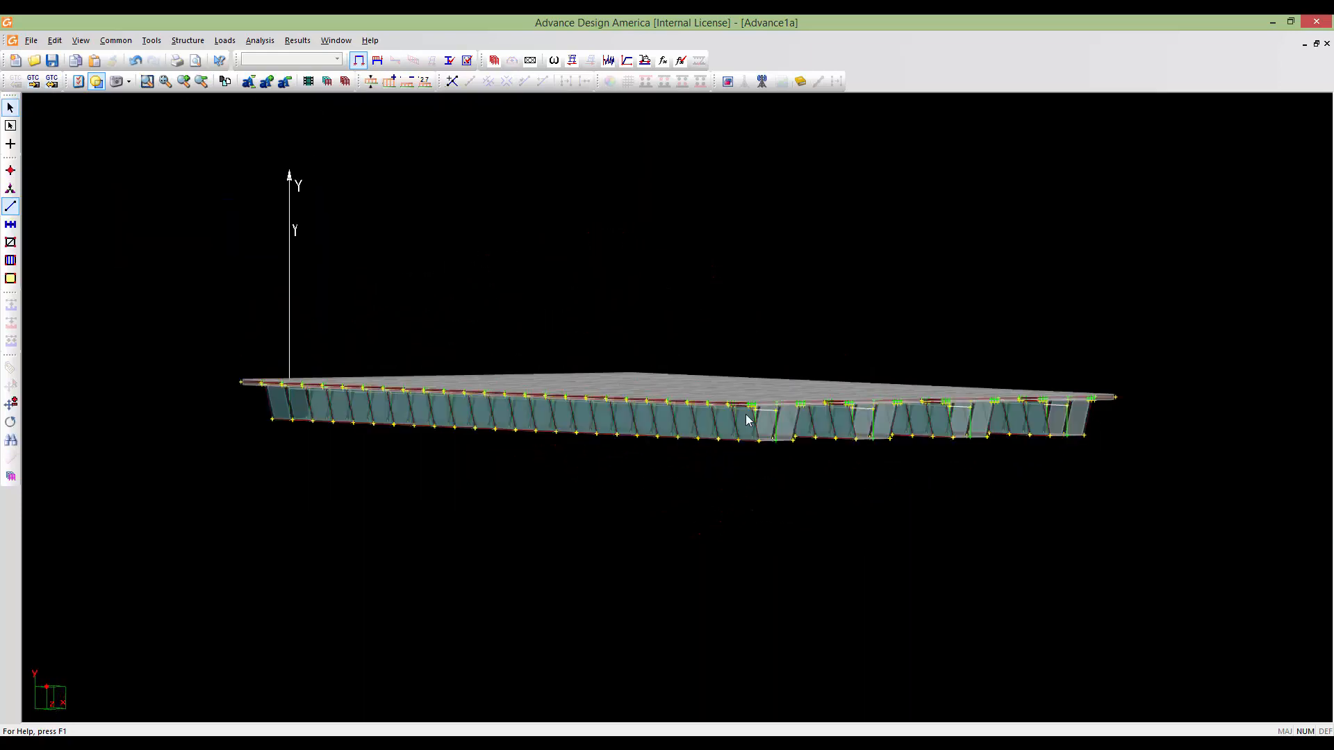
scroll(746, 416, "up", 4)
scroll(747, 417, "up", 3)
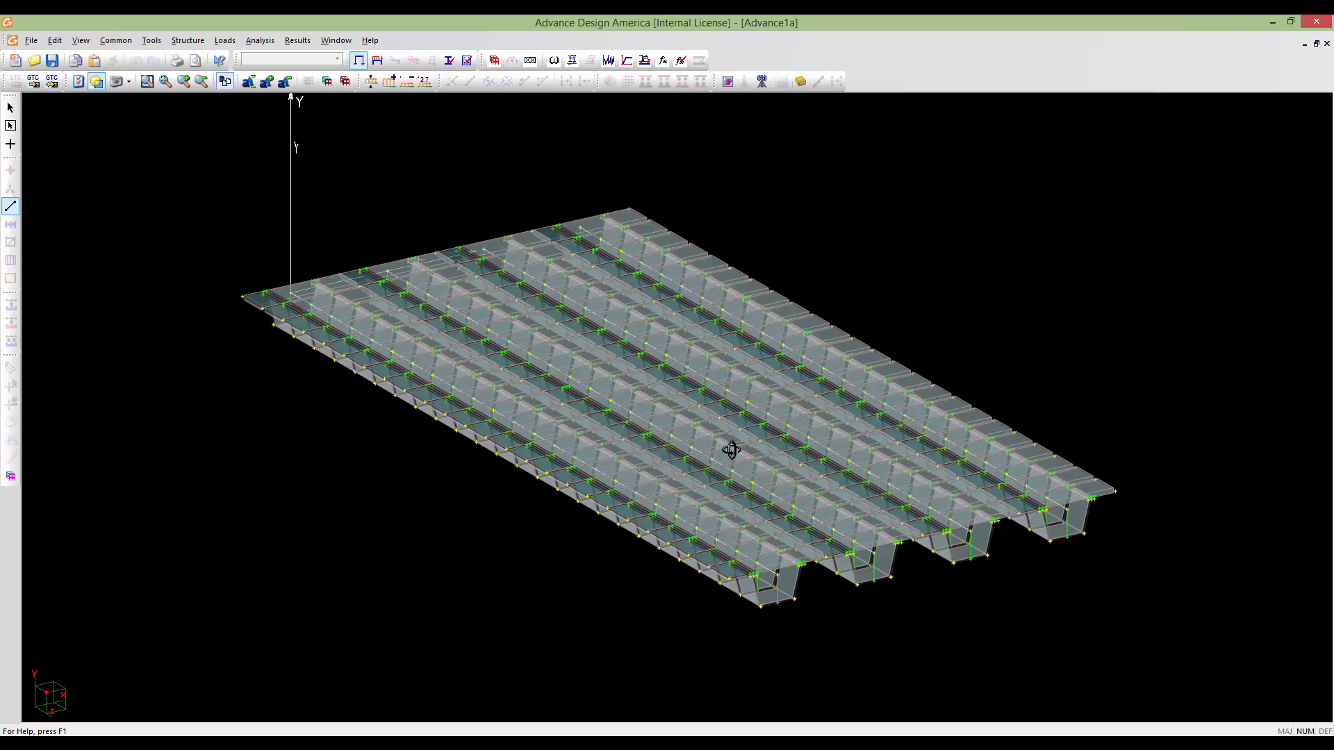
middle_click_drag(730, 447, 877, 439, "shift")
middle_click_drag(531, 447, 579, 493, "shift")
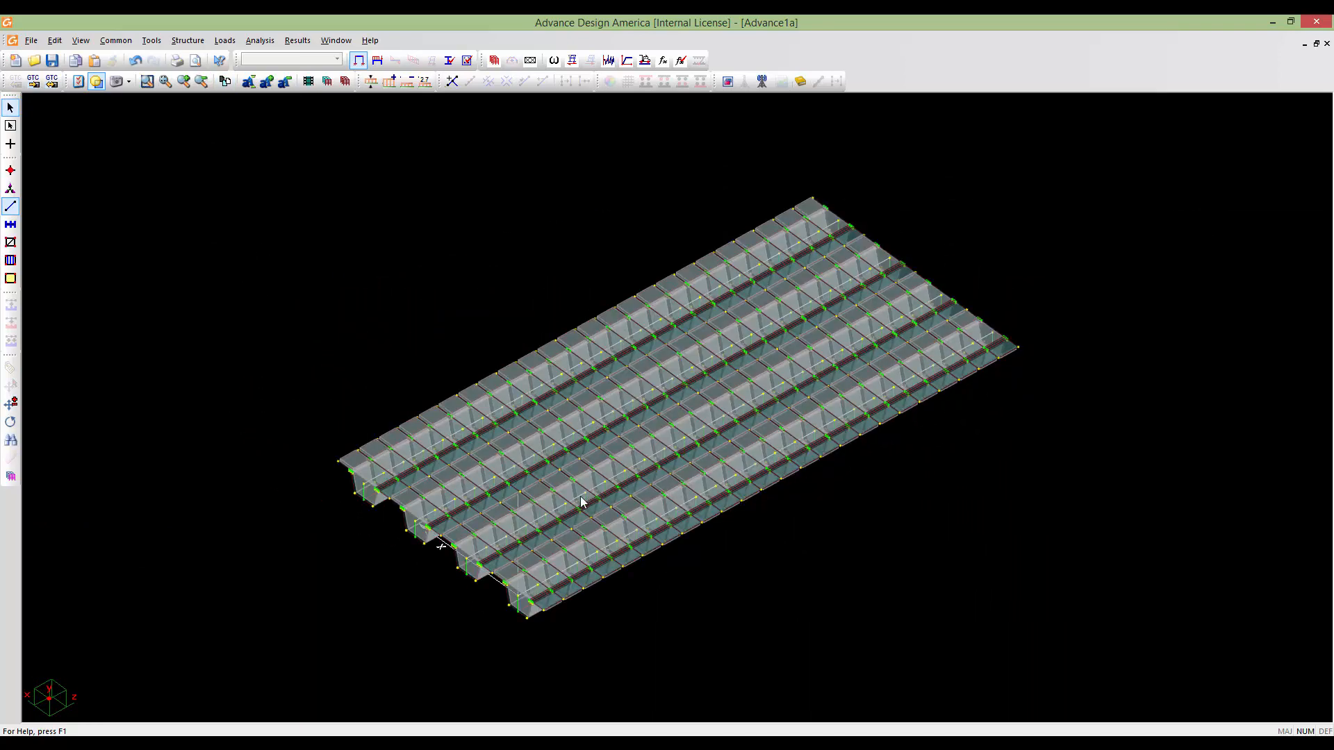
scroll(542, 569, "up", 3)
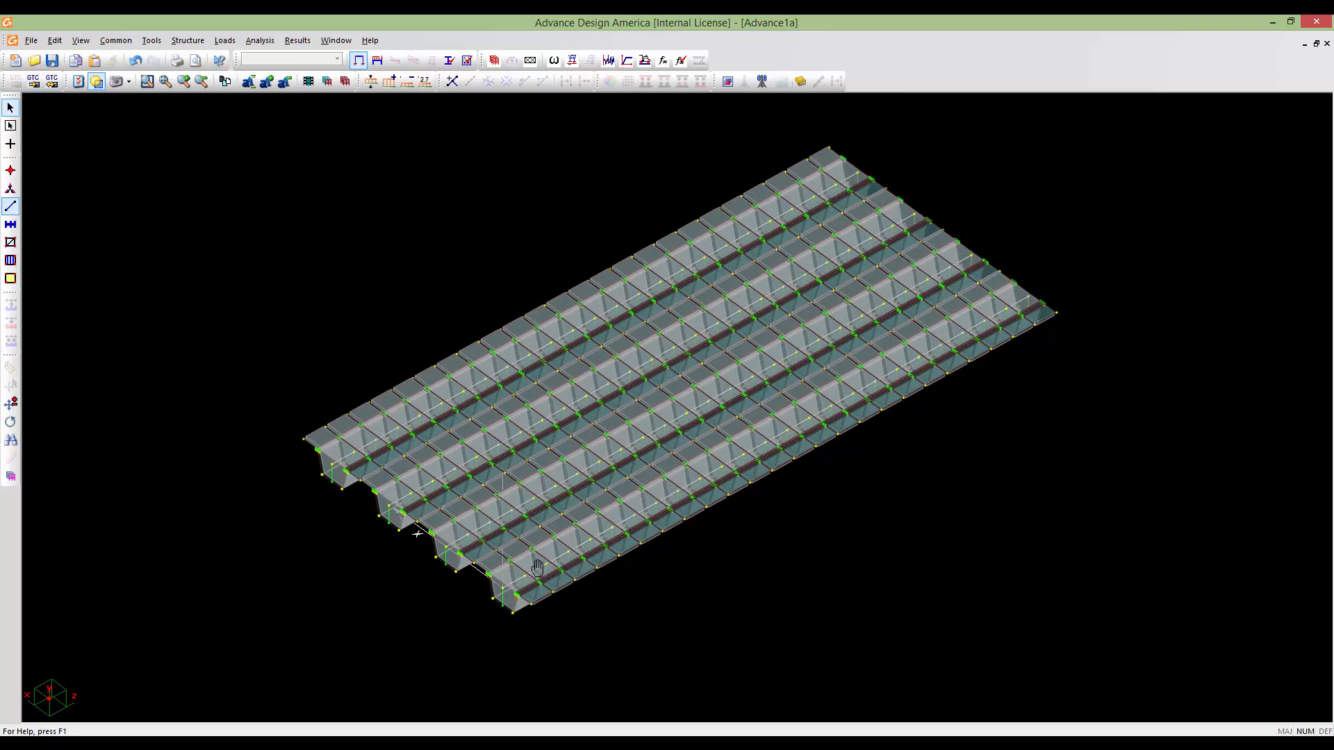
scroll(511, 542, "up", 2)
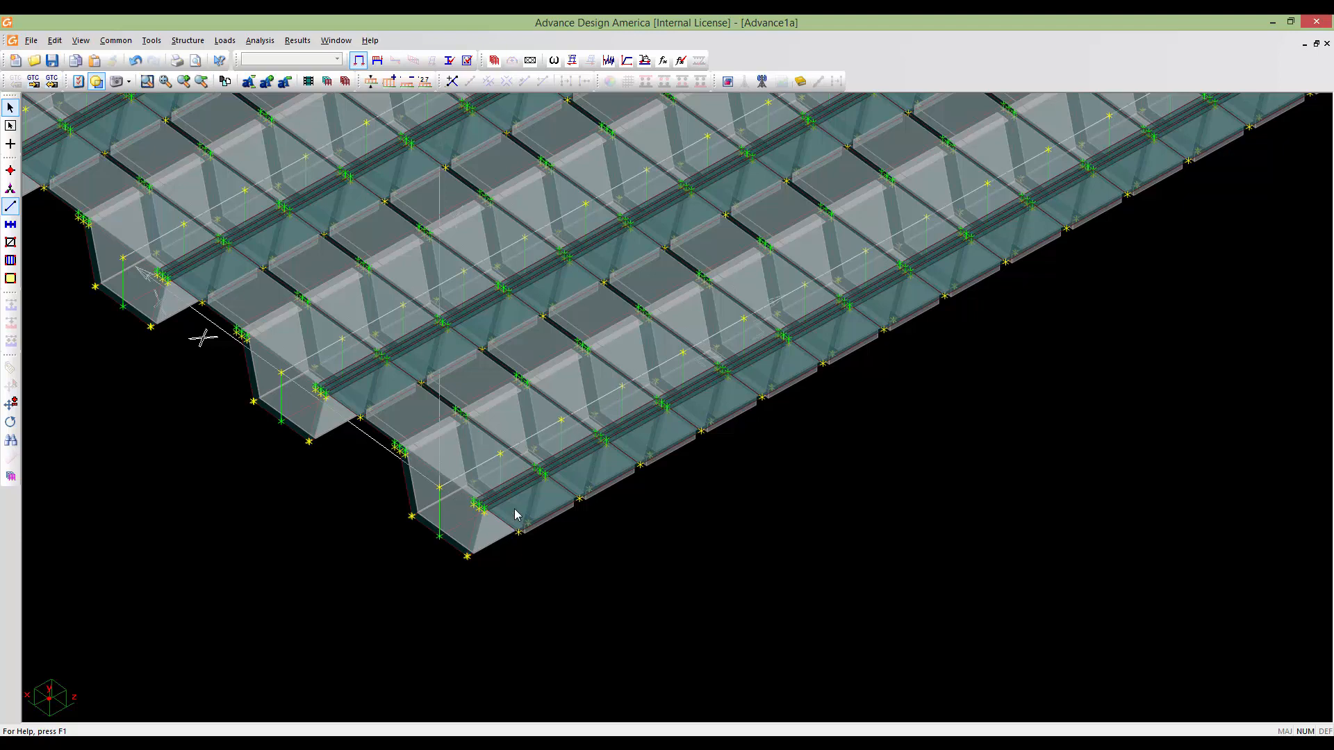
scroll(515, 514, "up", 3)
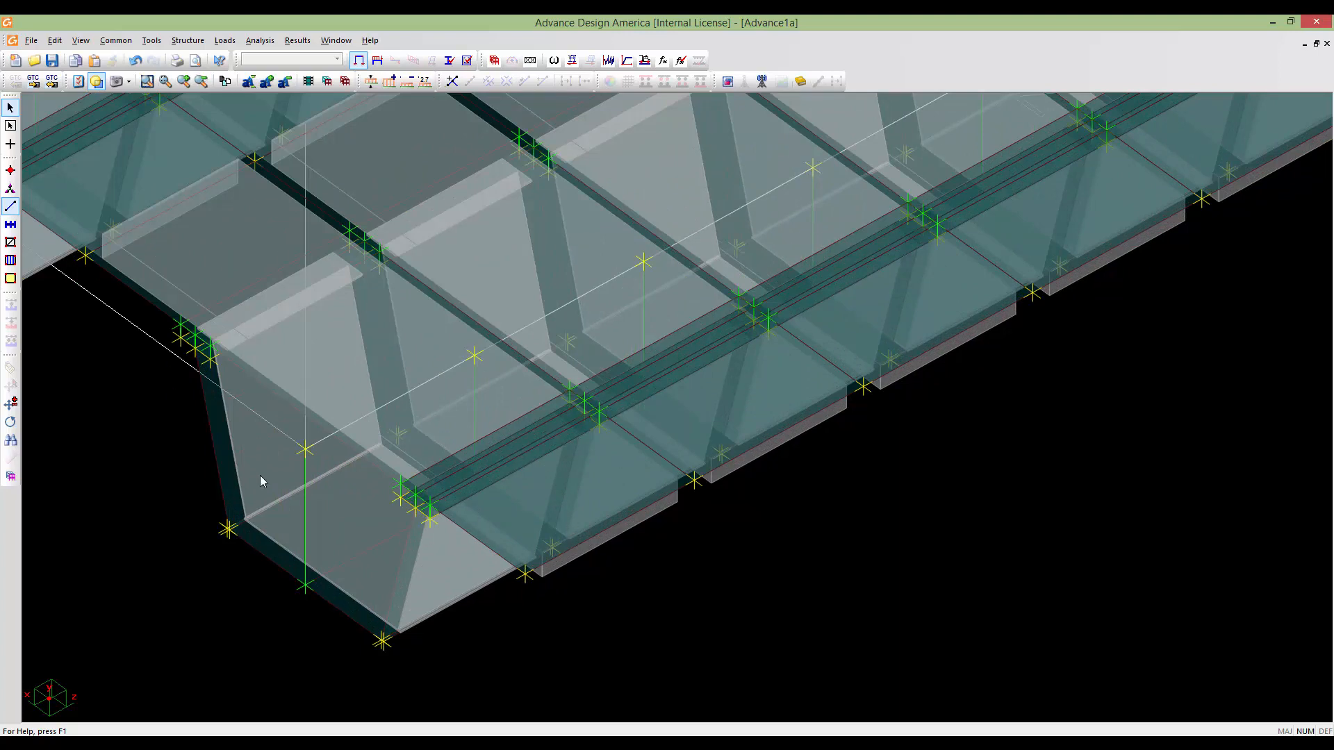
scroll(453, 471, "down", 5)
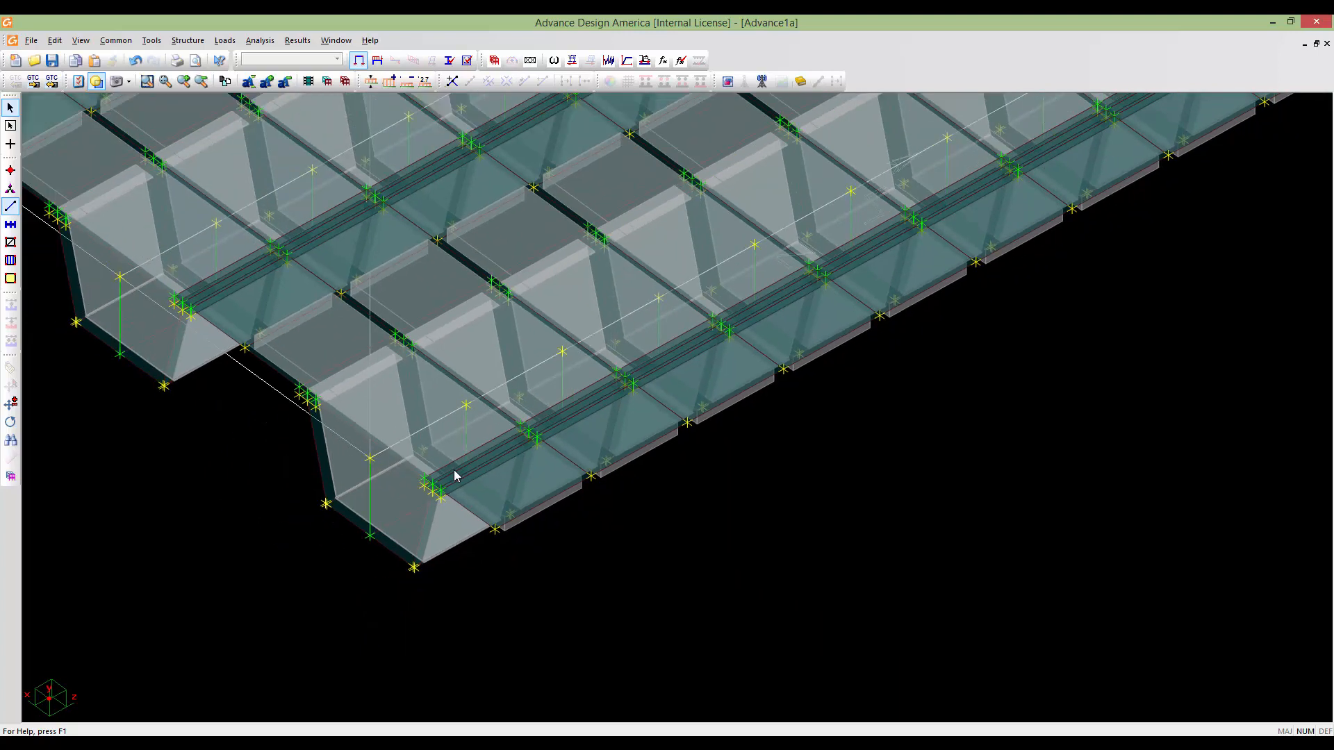
scroll(455, 475, "down", 5)
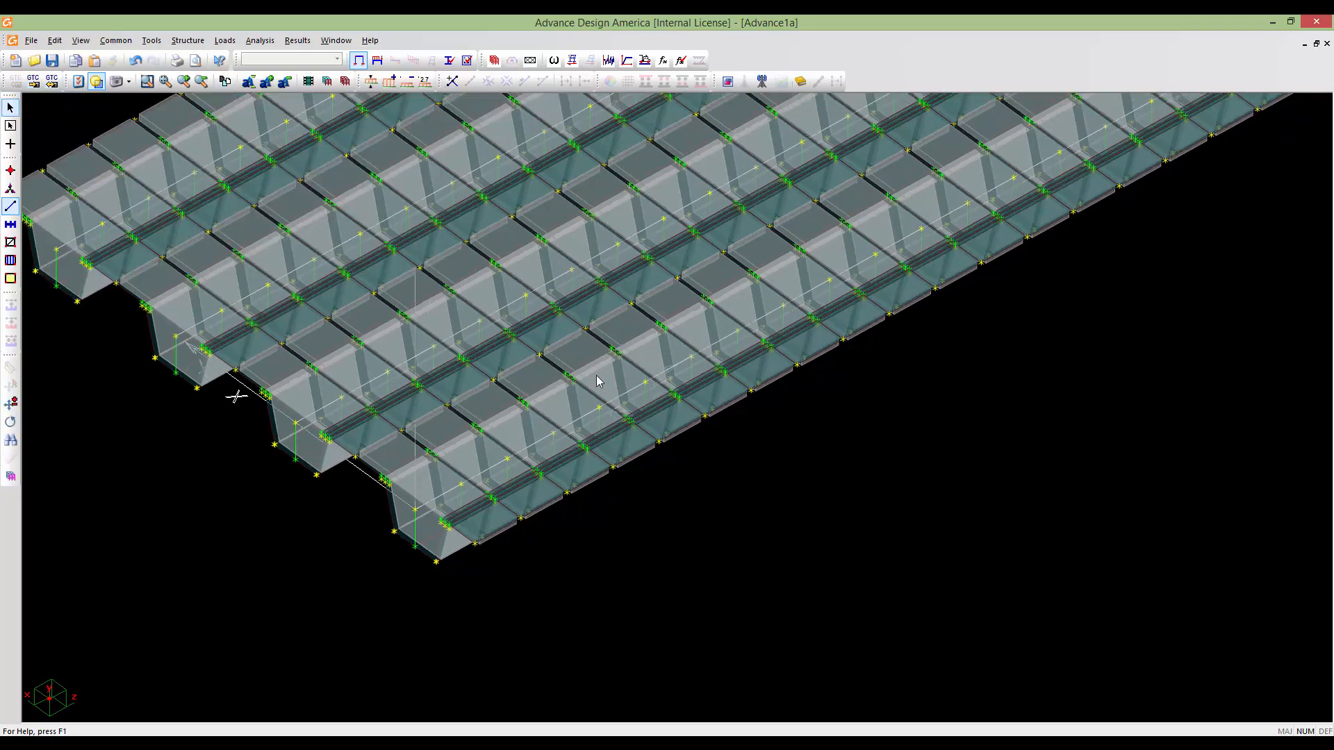
middle_click_drag(597, 376, 494, 490)
scroll(578, 438, "down", 4)
scroll(555, 448, "down", 2)
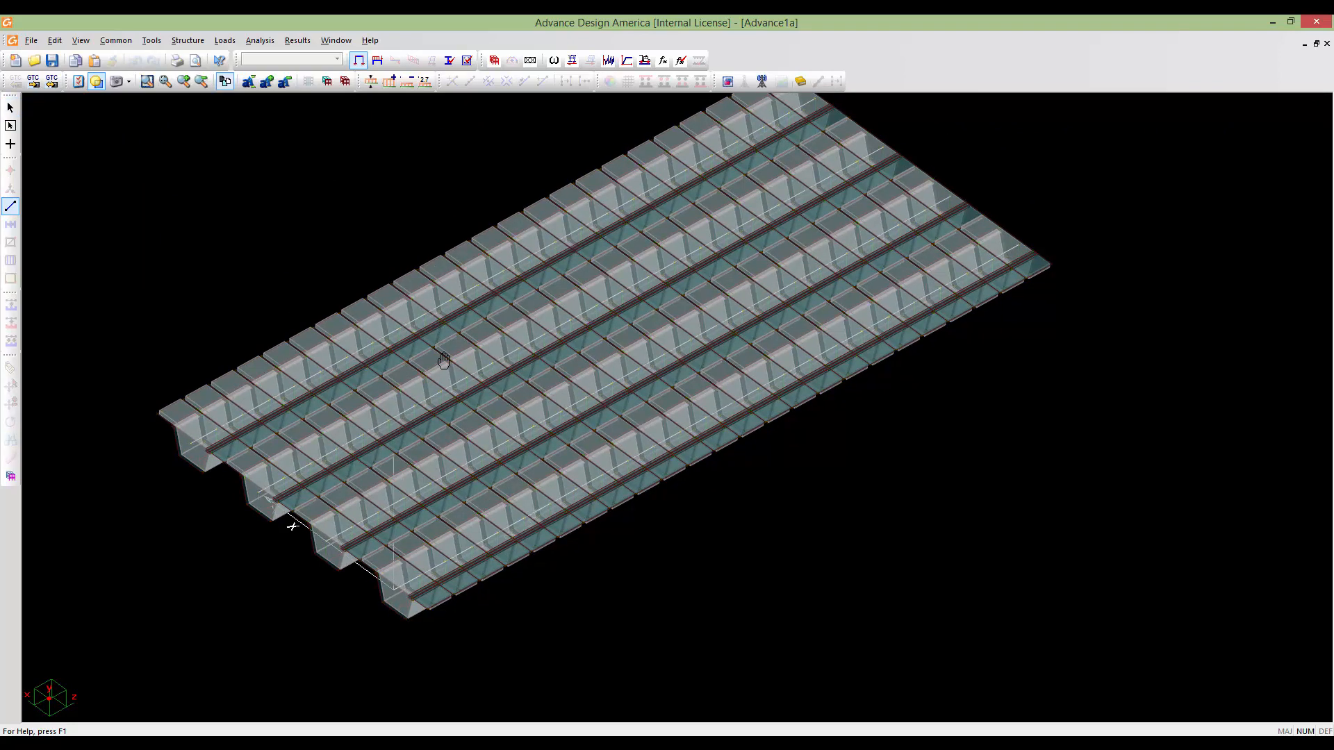
scroll(431, 359, "down", 2)
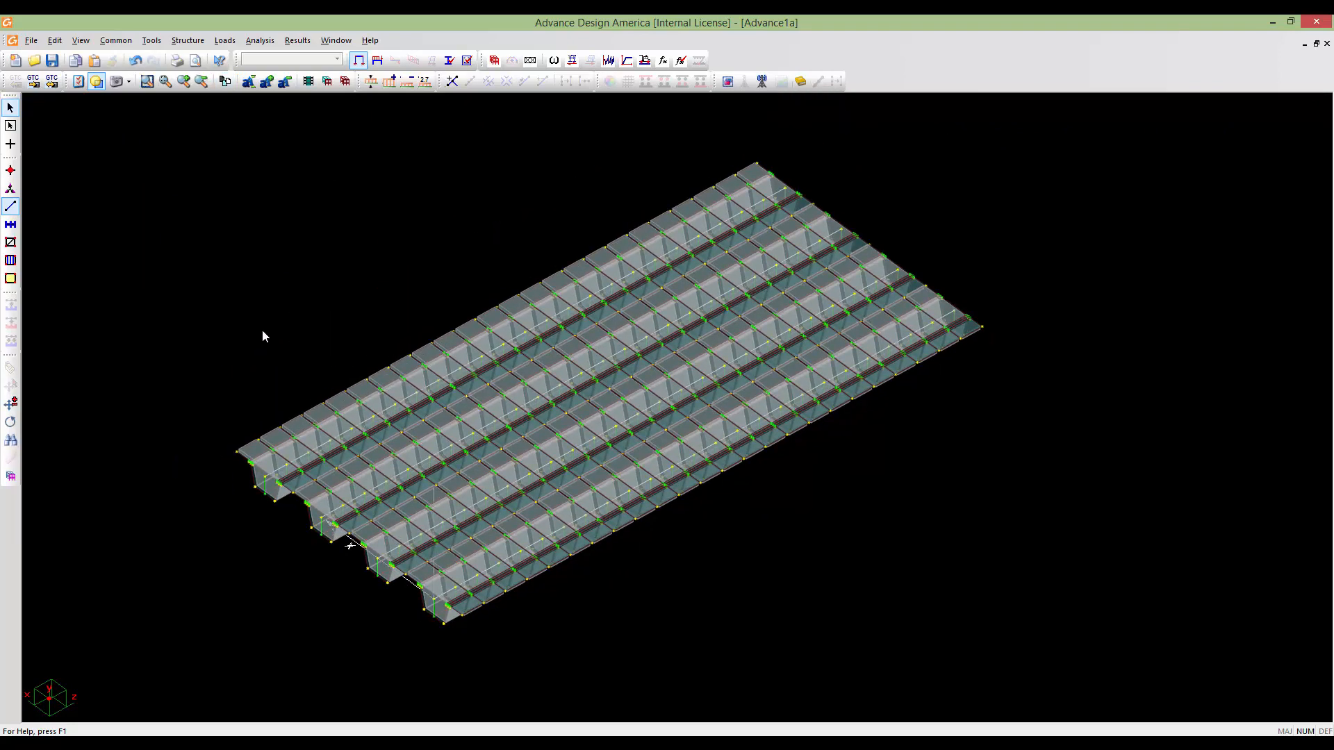
Select all plates and display only them, hiding the original members, then clear the selection
left_click(10, 243)
key("ctrl+a")
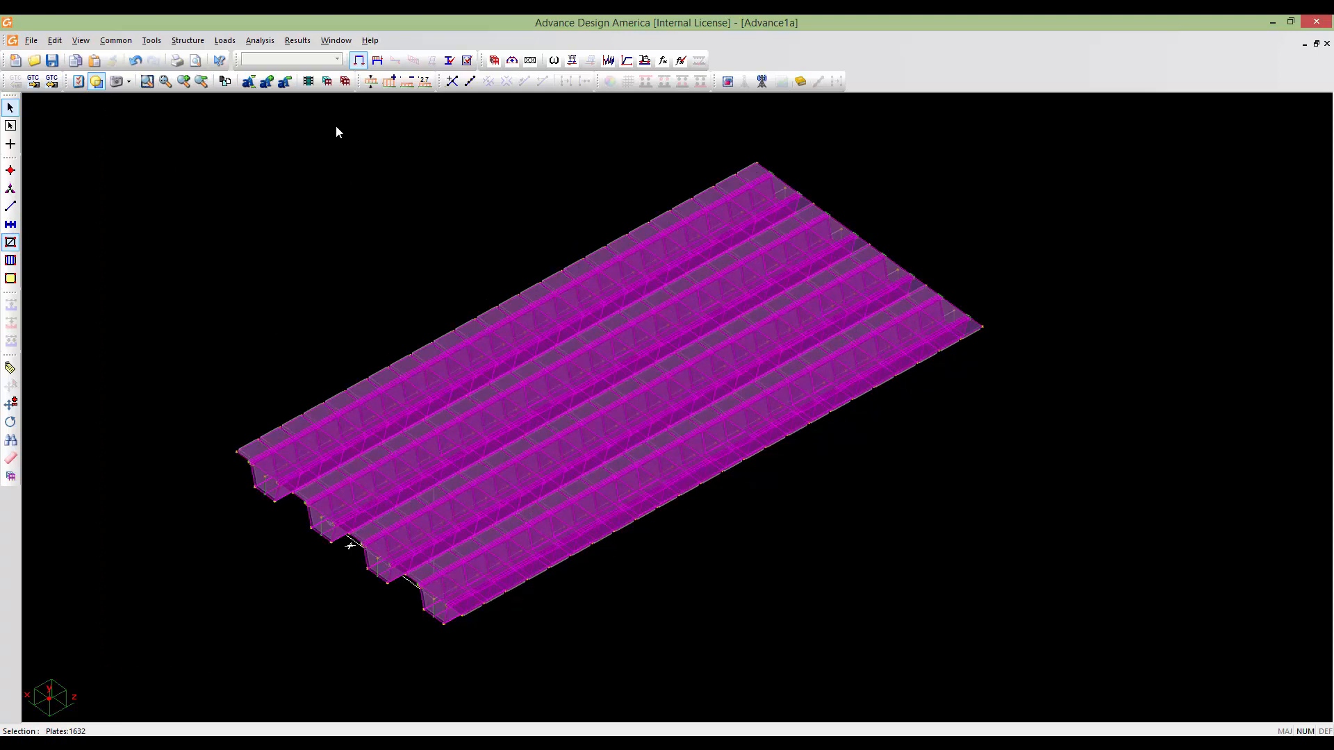
left_click(328, 84)
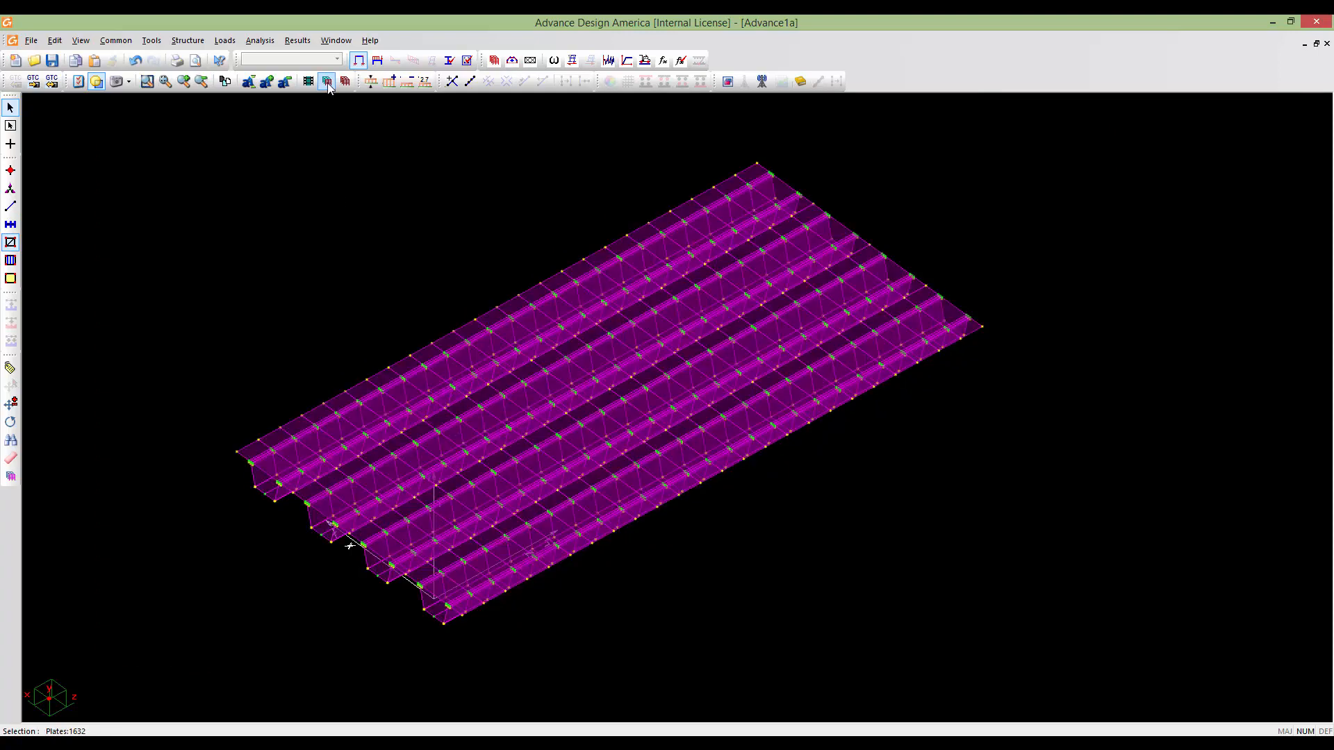
left_click(586, 620)
Inspect the mesh nodes along the bottom flange at the end of the outermost girder up close
mouse_move(565, 589)
middle_mouse_down()
mouse_move(553, 472)
mouse_move(688, 556)
mouse_move(844, 549)
mouse_move(841, 561)
mouse_move(723, 493)
middle_mouse_up()
scroll(841, 562, "up", 2)
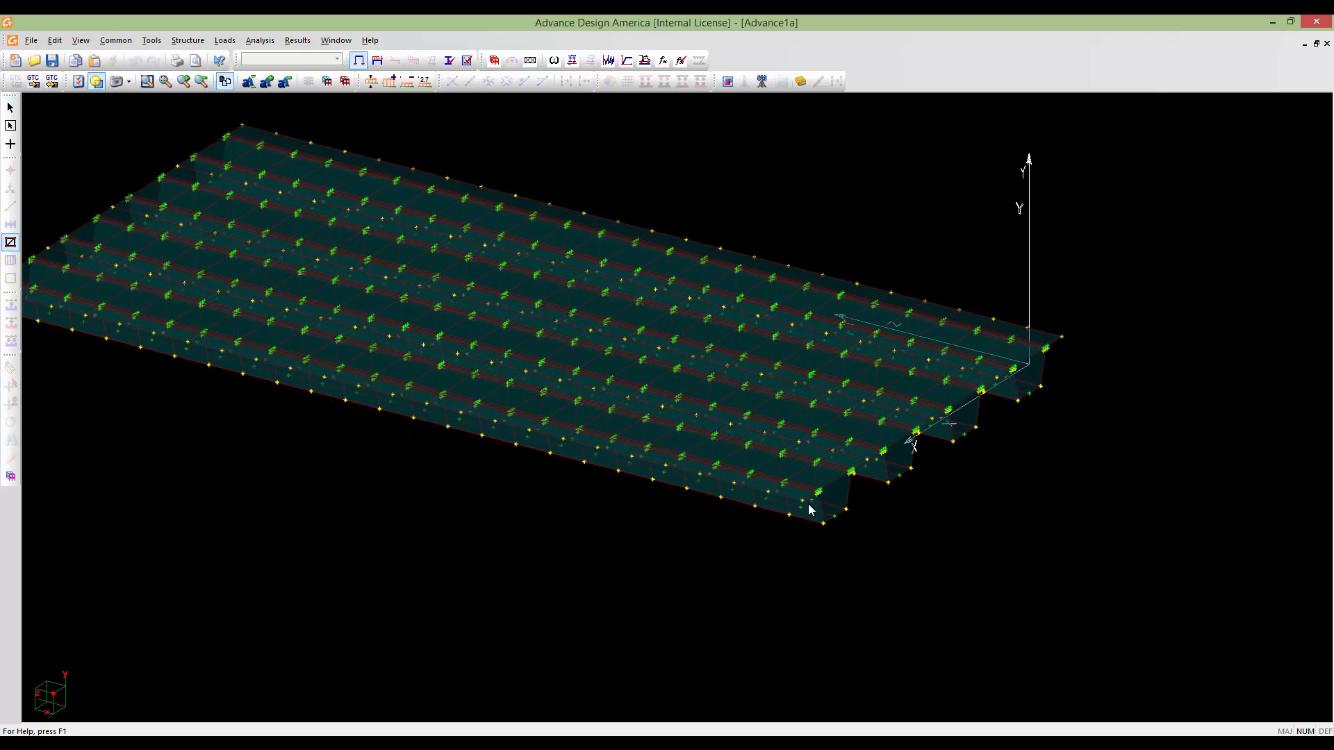
scroll(810, 506, "up", 7)
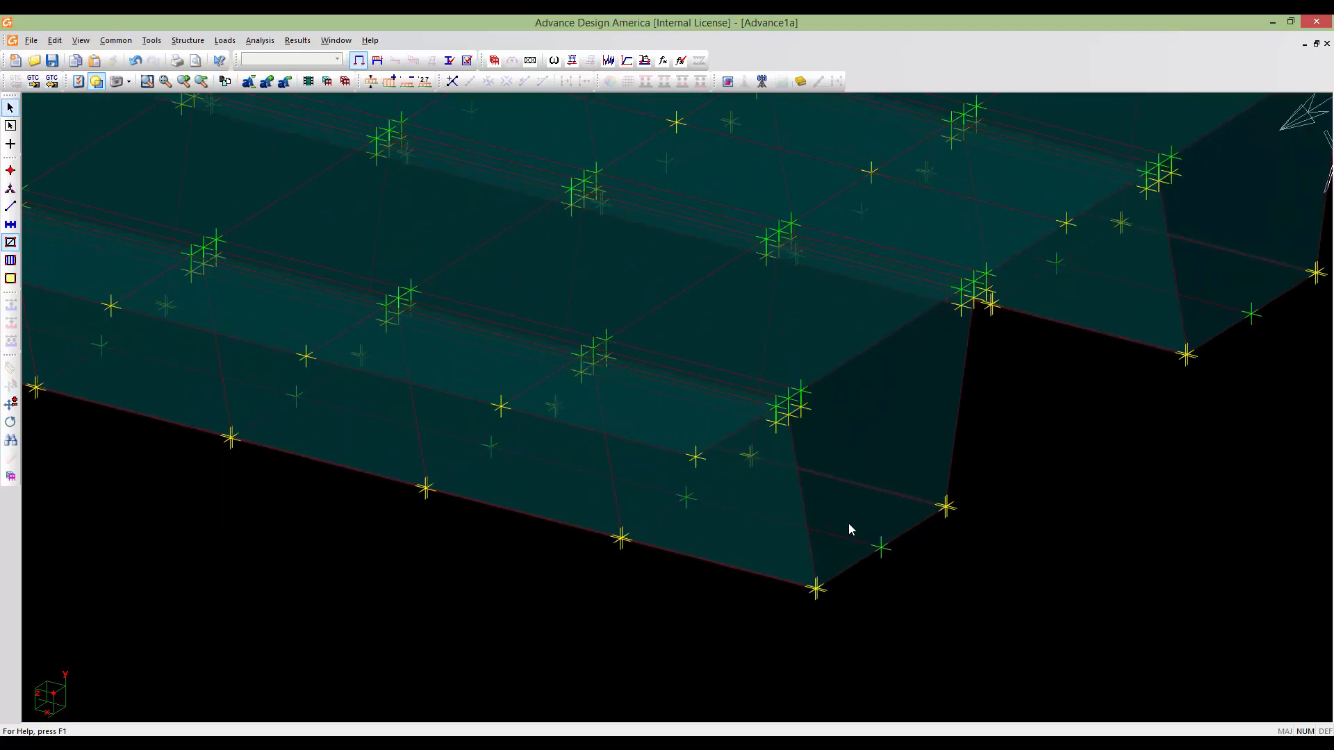
scroll(848, 524, "up", 2)
middle_click_drag(880, 541, 764, 539)
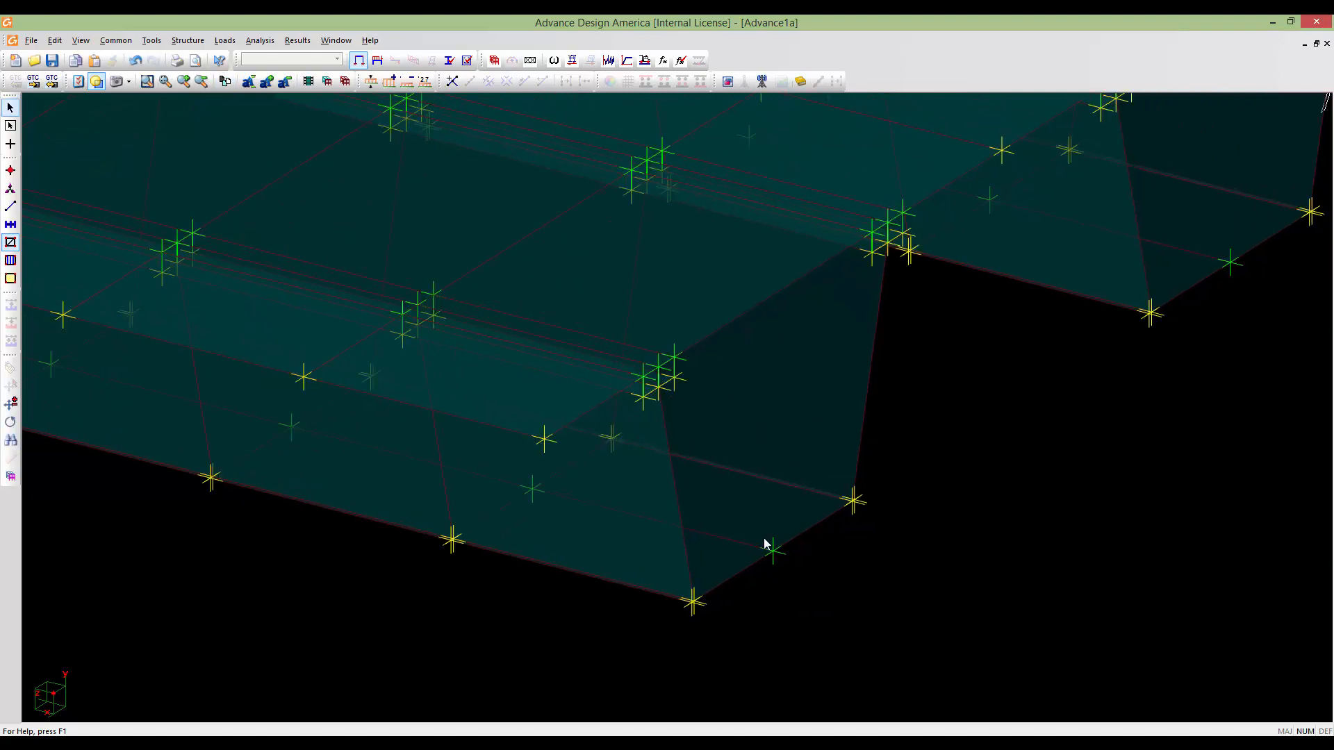
scroll(748, 539, "up", 2)
scroll(748, 539, "down", 1)
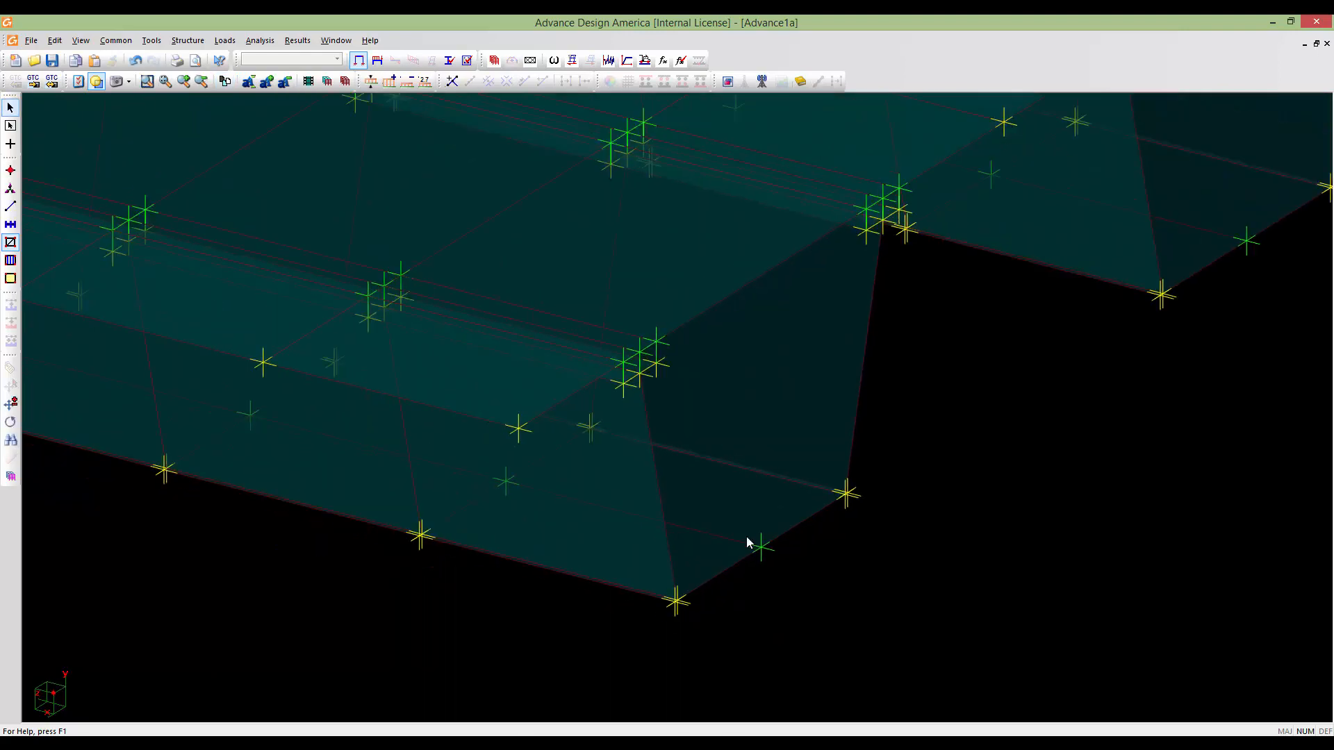
Examine the plate mesh nodes at the outermost girder's end and across the full deck of four girders
scroll(748, 539, "down", 6)
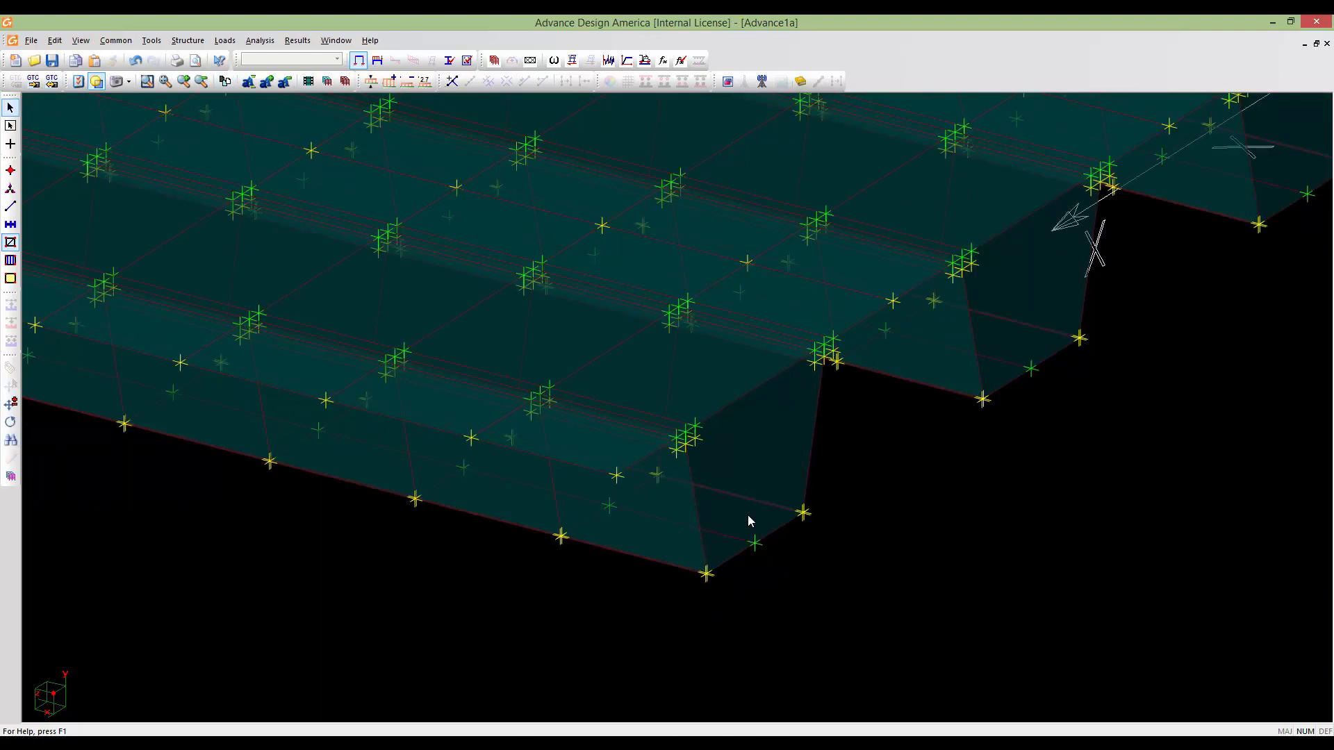
middle_click_drag(734, 506, 681, 522)
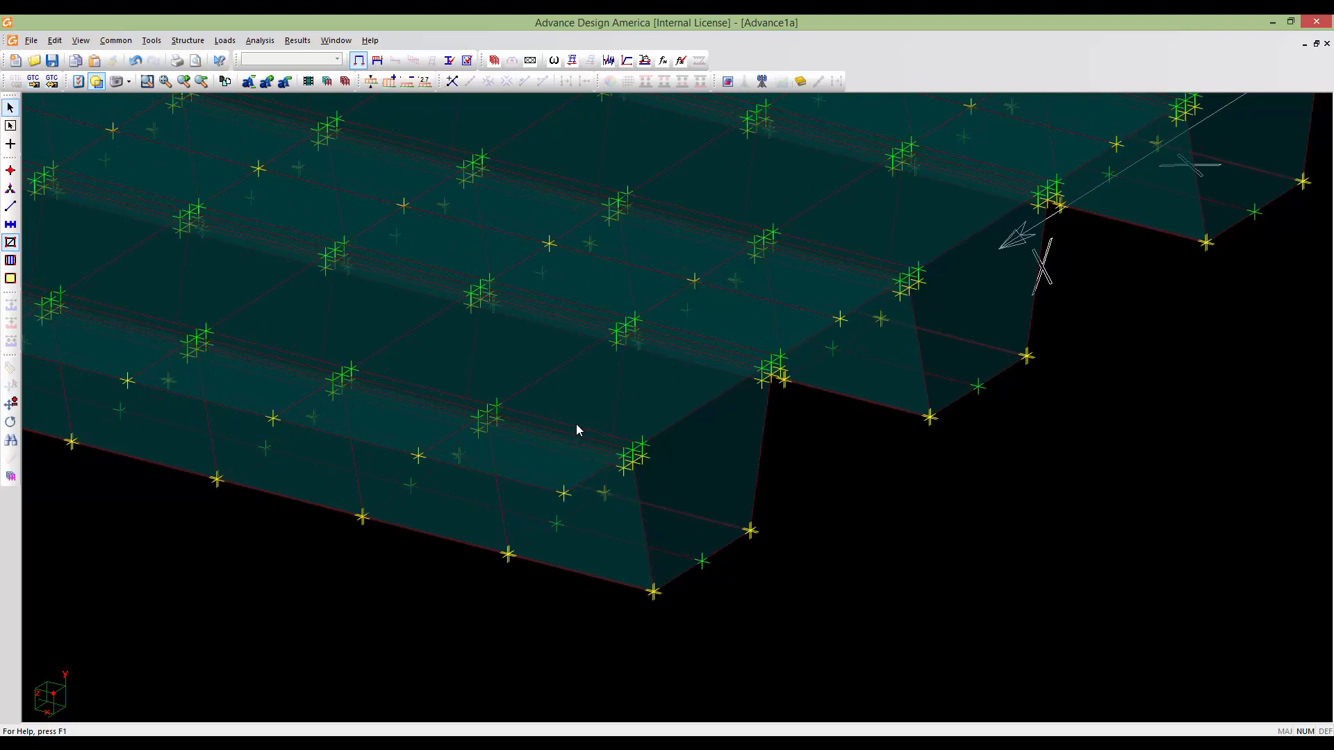
scroll(644, 501, "up", 5)
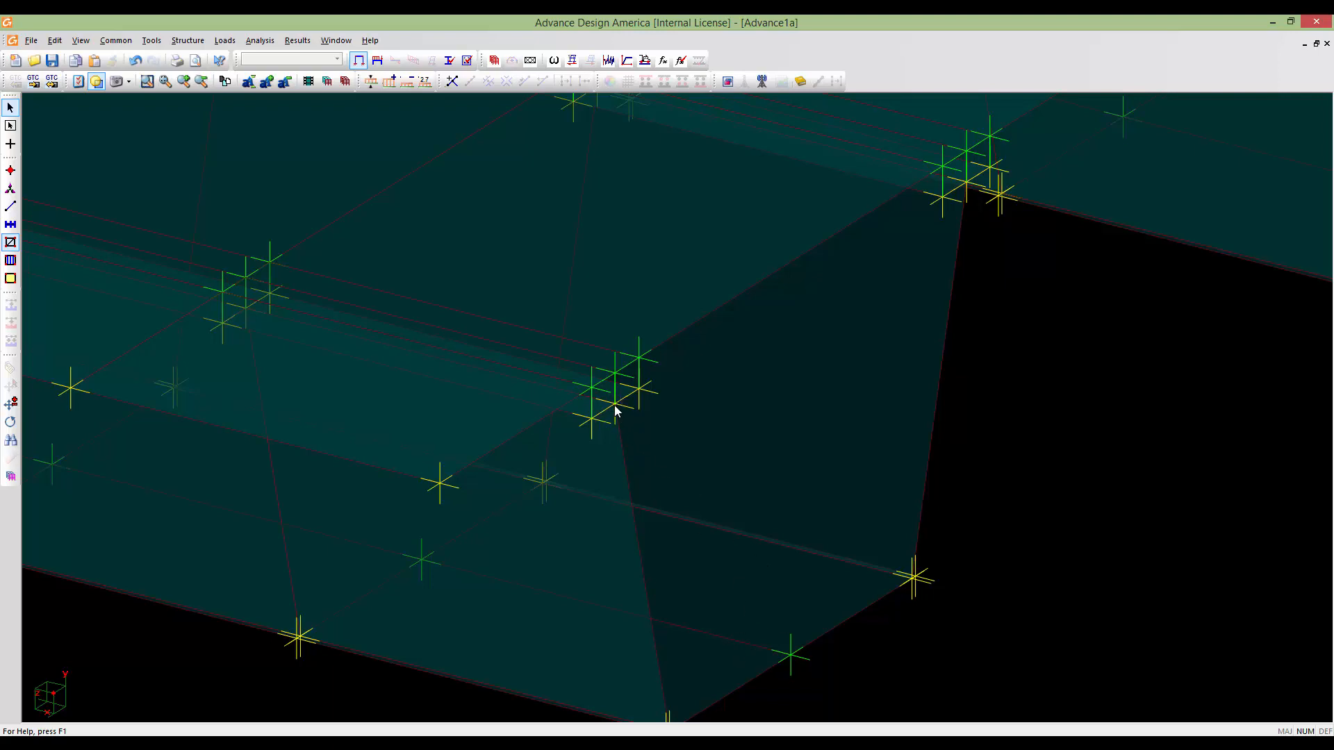
scroll(821, 519, "down", 6)
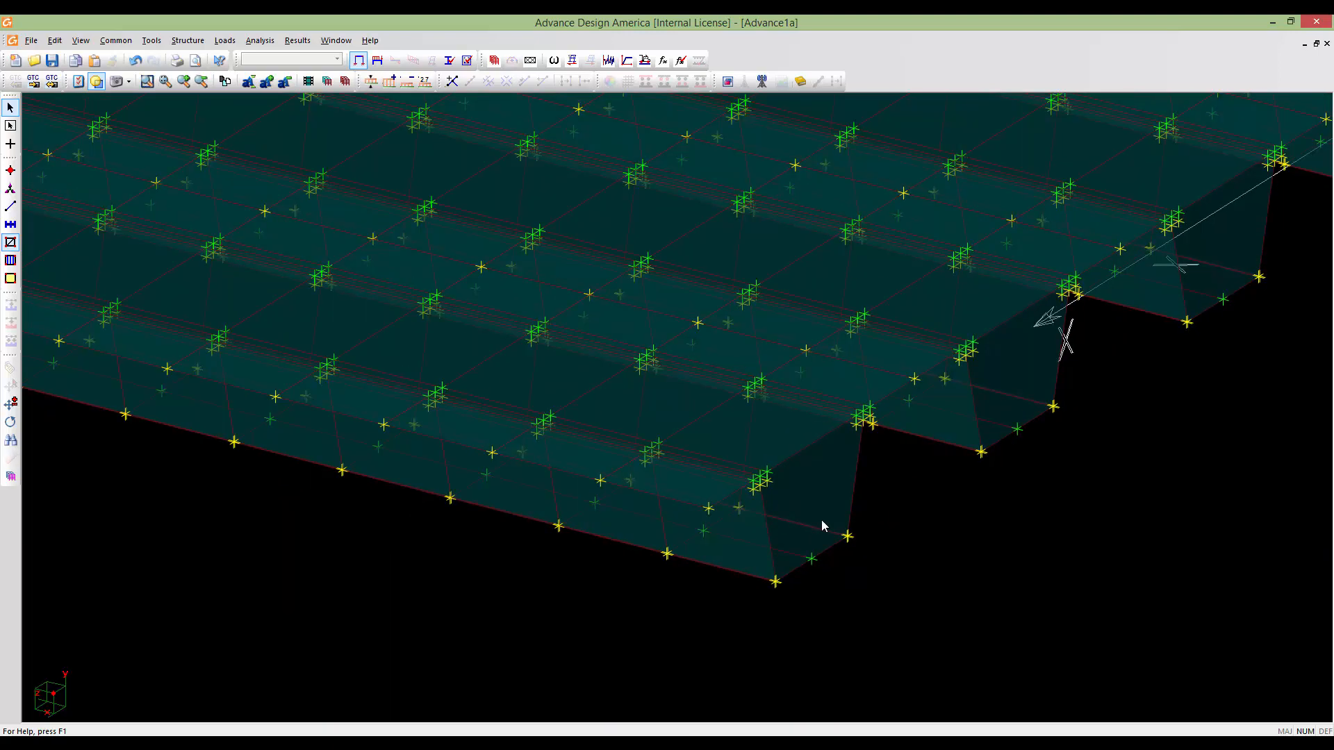
scroll(854, 548, "down", 2)
middle_click_drag(745, 502, 782, 521)
scroll(792, 515, "down", 3)
scroll(762, 520, "down", 2)
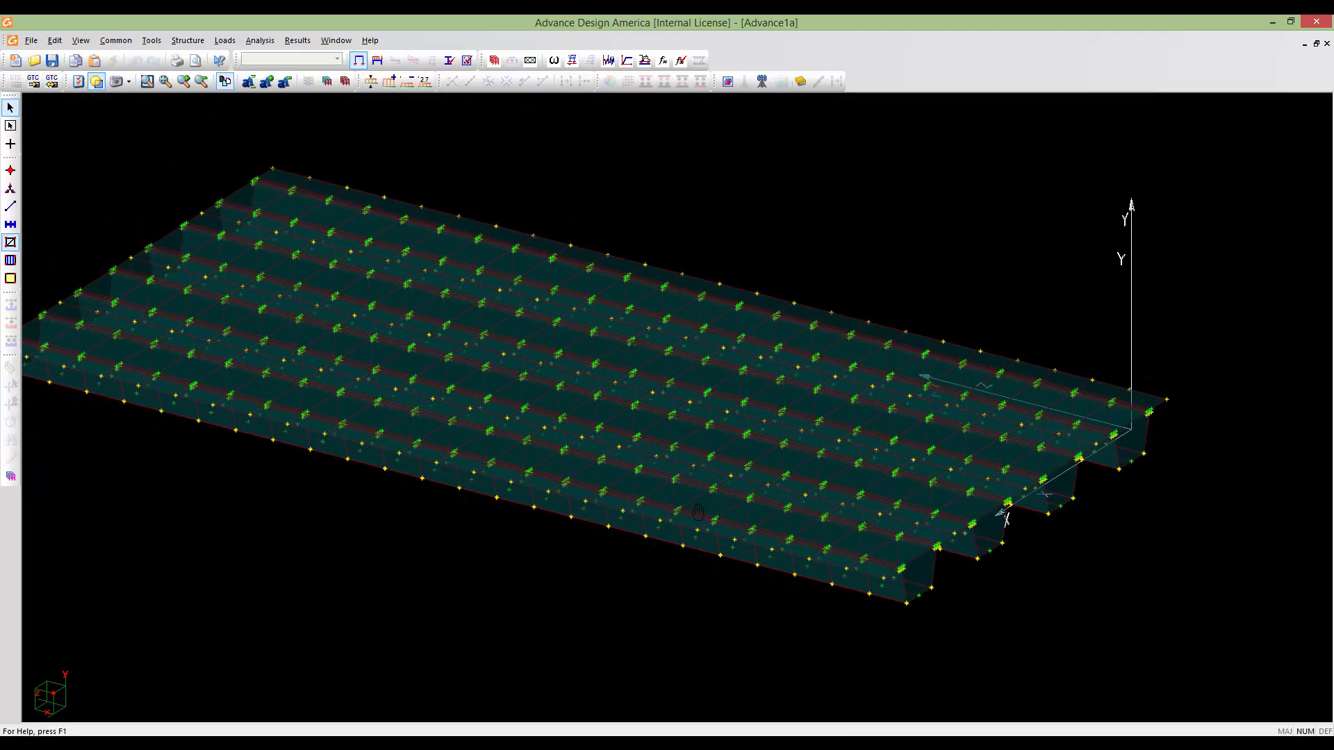
middle_click_drag(683, 517, 741, 517)
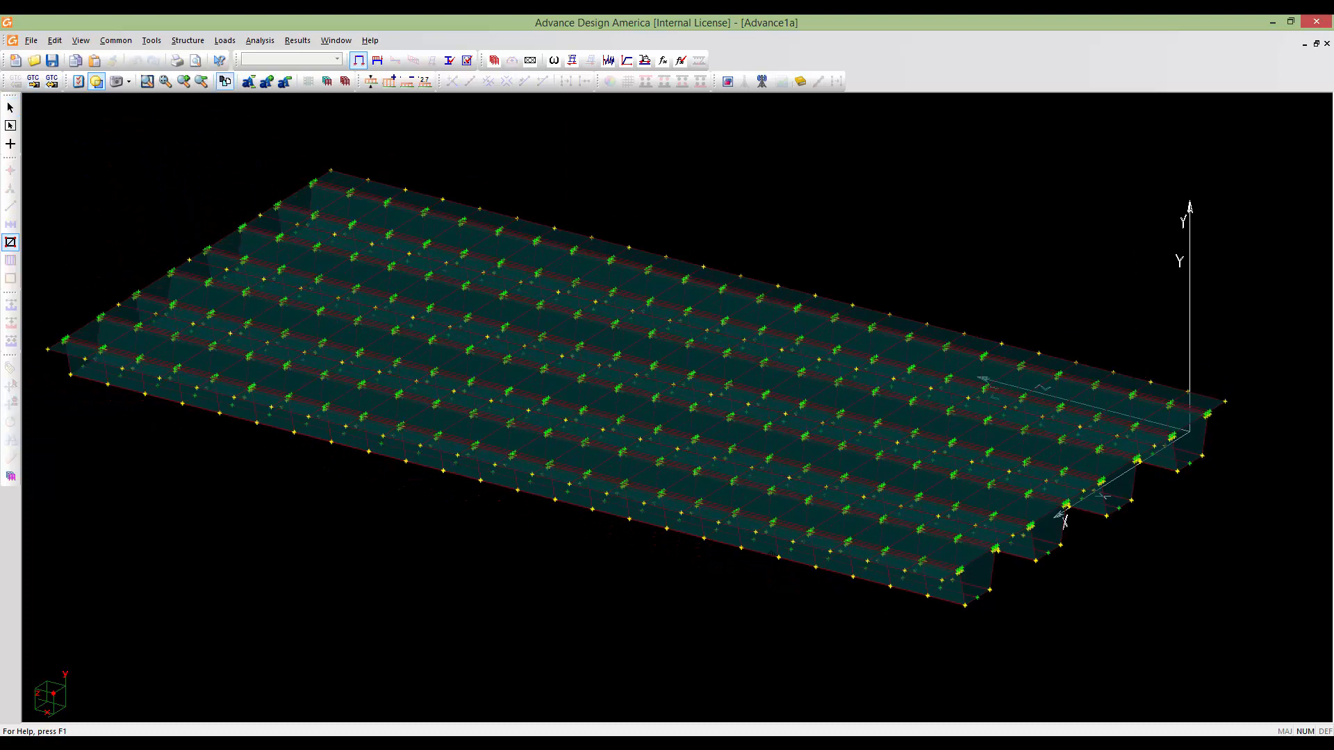
middle_click_drag(757, 564, 789, 586)
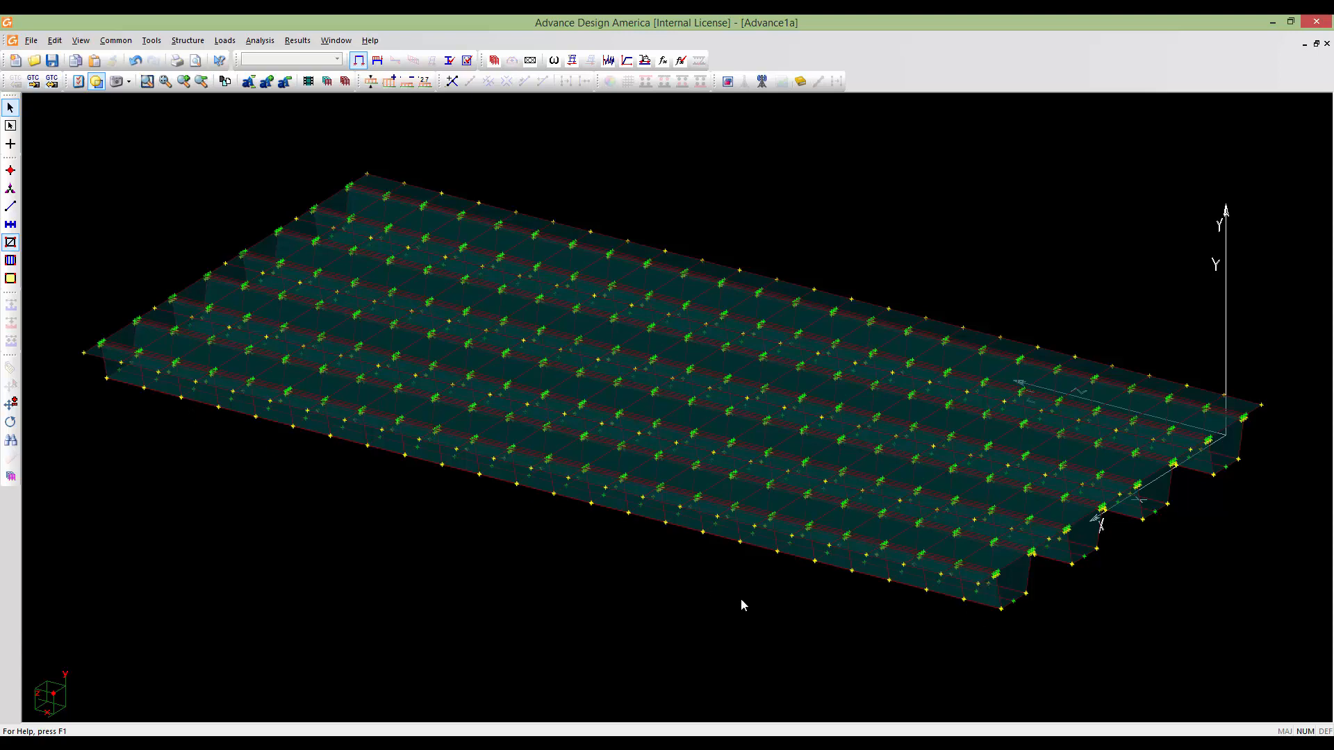
middle_click_drag(413, 316, 385, 298)
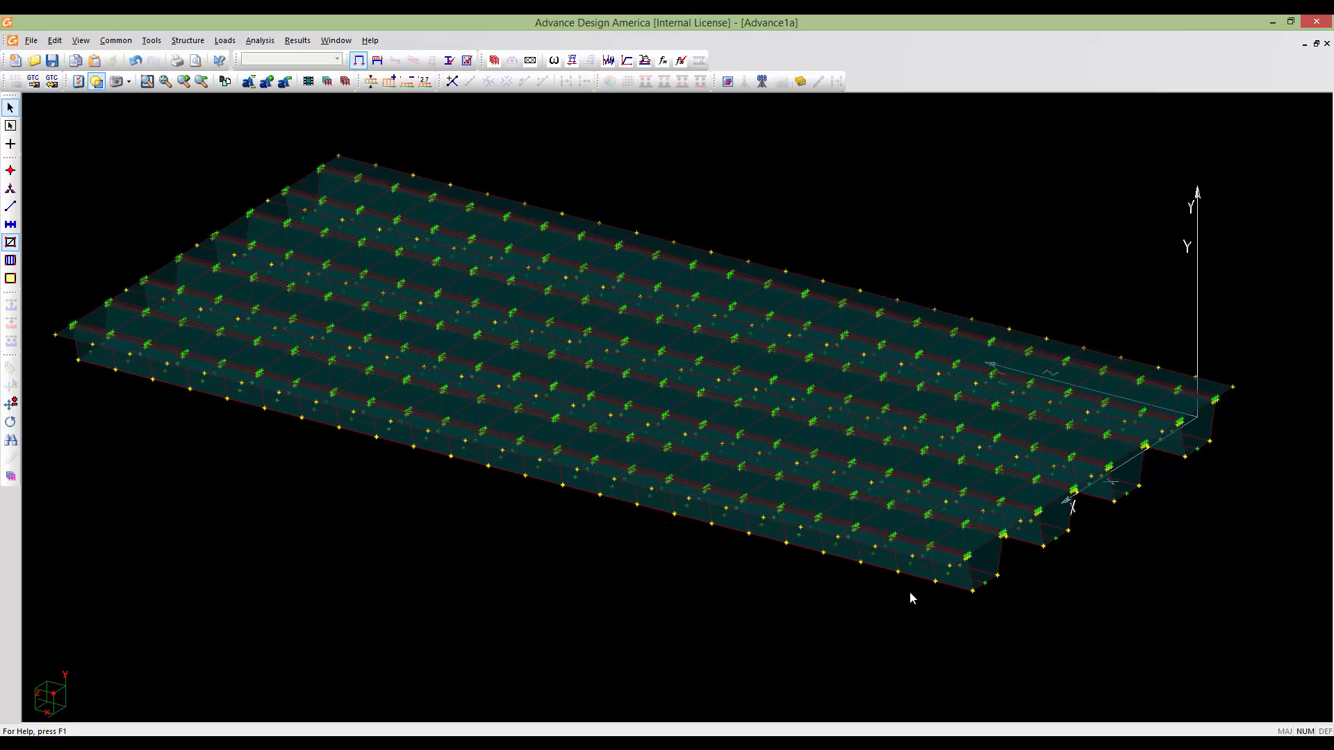
Check the thickness and material in the characteristics of the bottom flange plate at the outermost girder's end
scroll(977, 595, "up", 5)
left_click(974, 551)
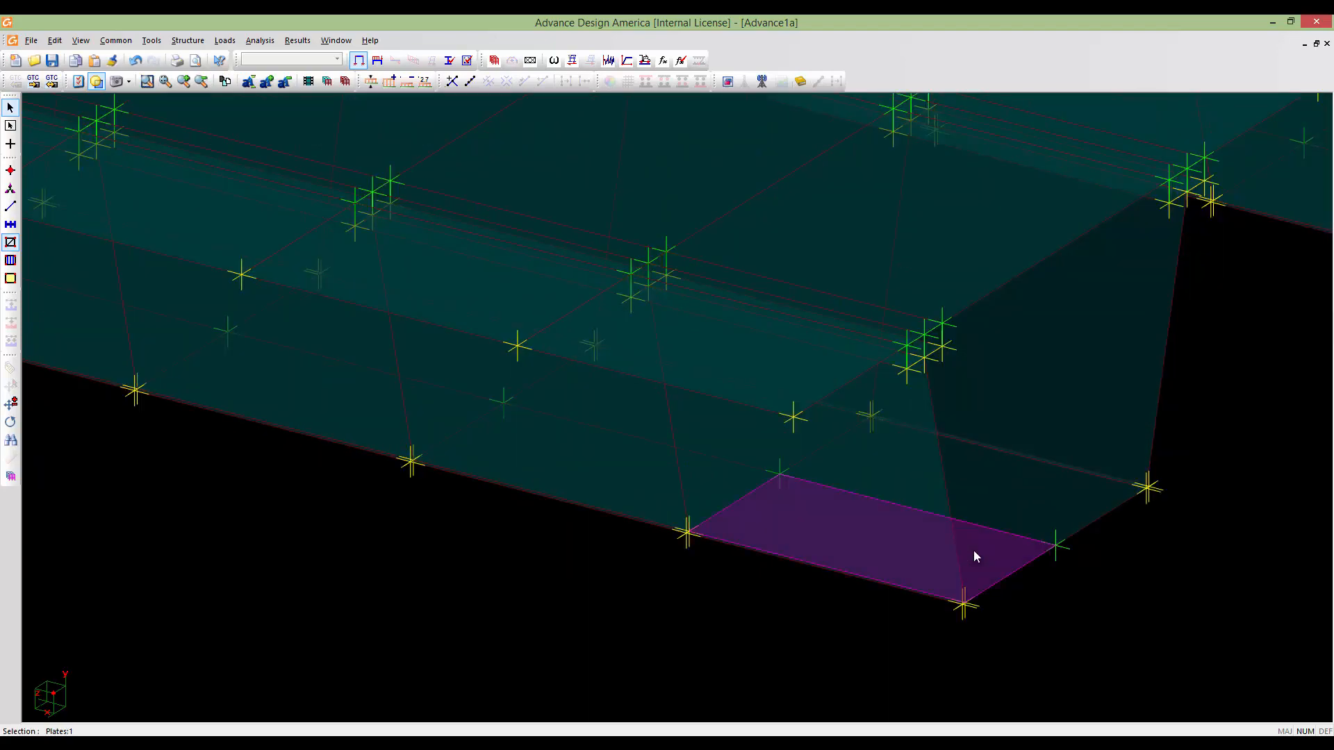
double_click(975, 551)
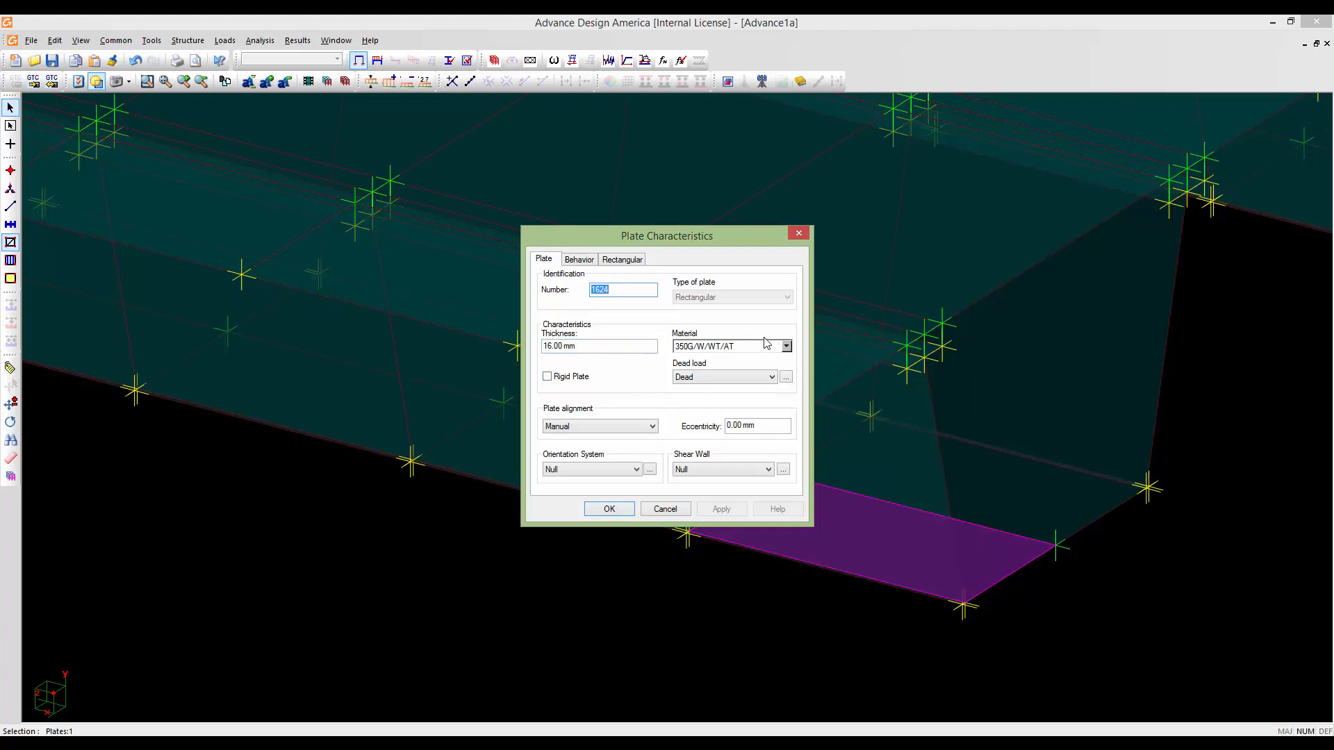
left_click(610, 509)
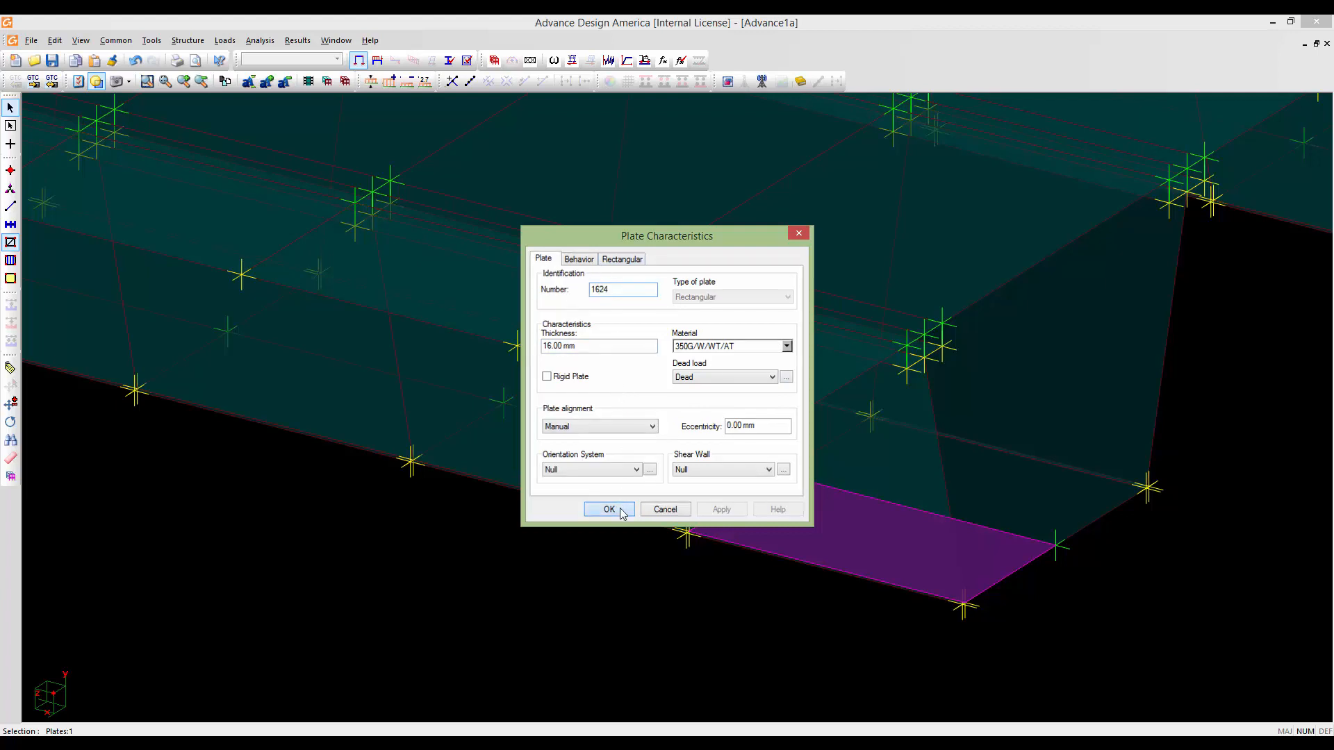
Inspect the open box ends of the outer girders, comparing the web, bottom flange and top flange nodes up close
middle_click_drag(685, 508, 723, 501)
scroll(723, 500, "down", 2)
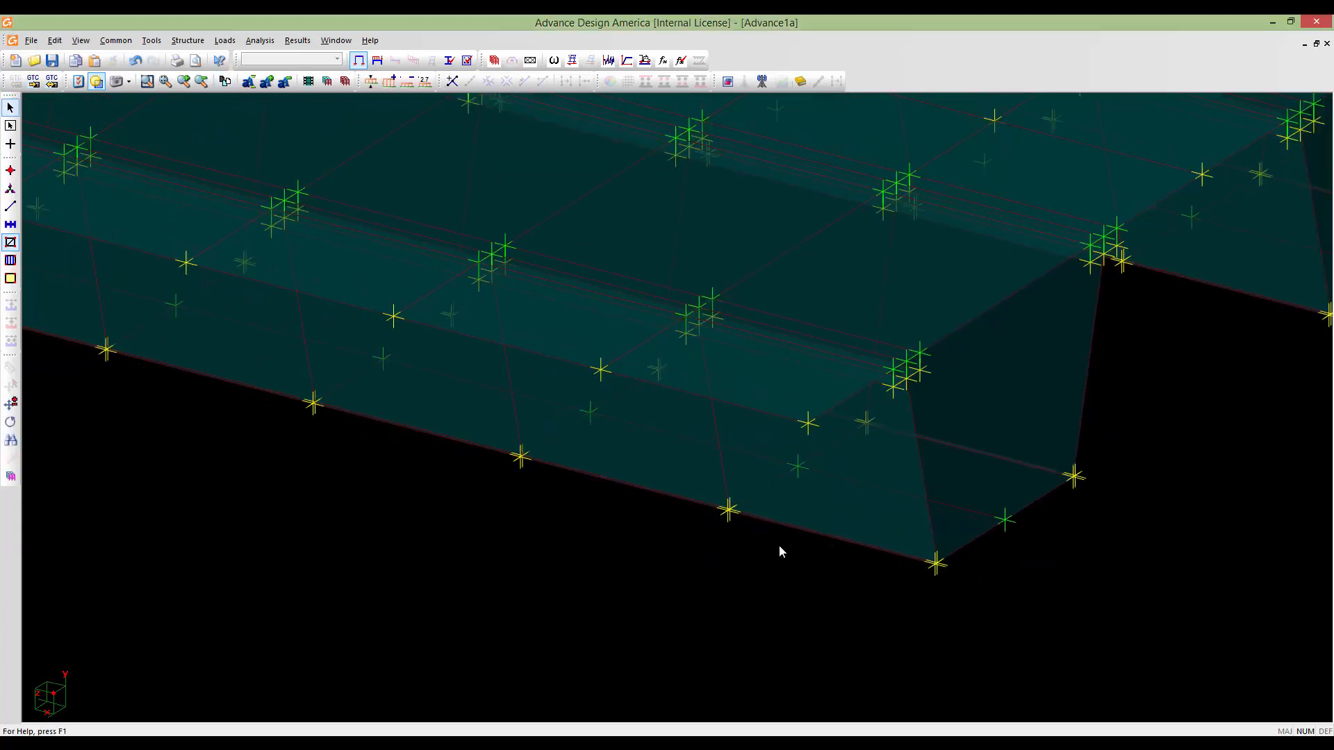
scroll(797, 552, "down", 2)
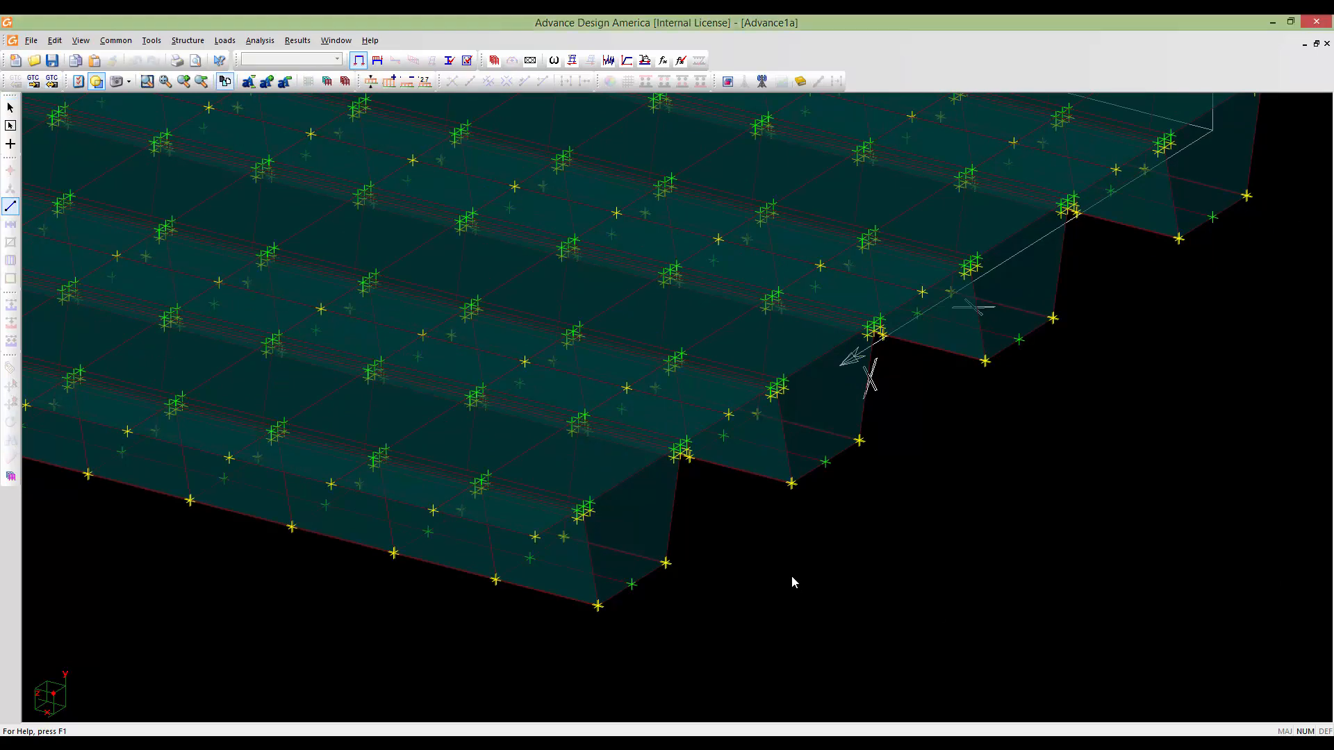
middle_click_drag(790, 576, 685, 594)
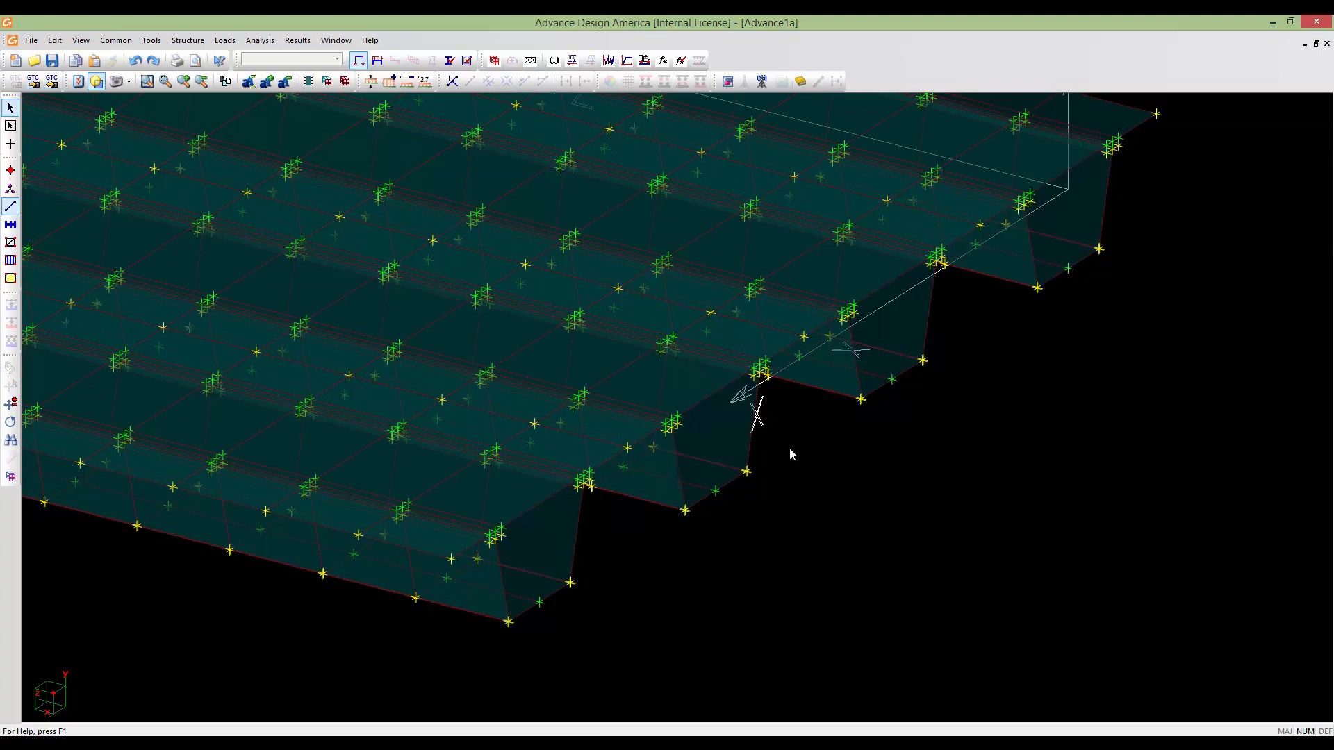
scroll(540, 581, "up", 6)
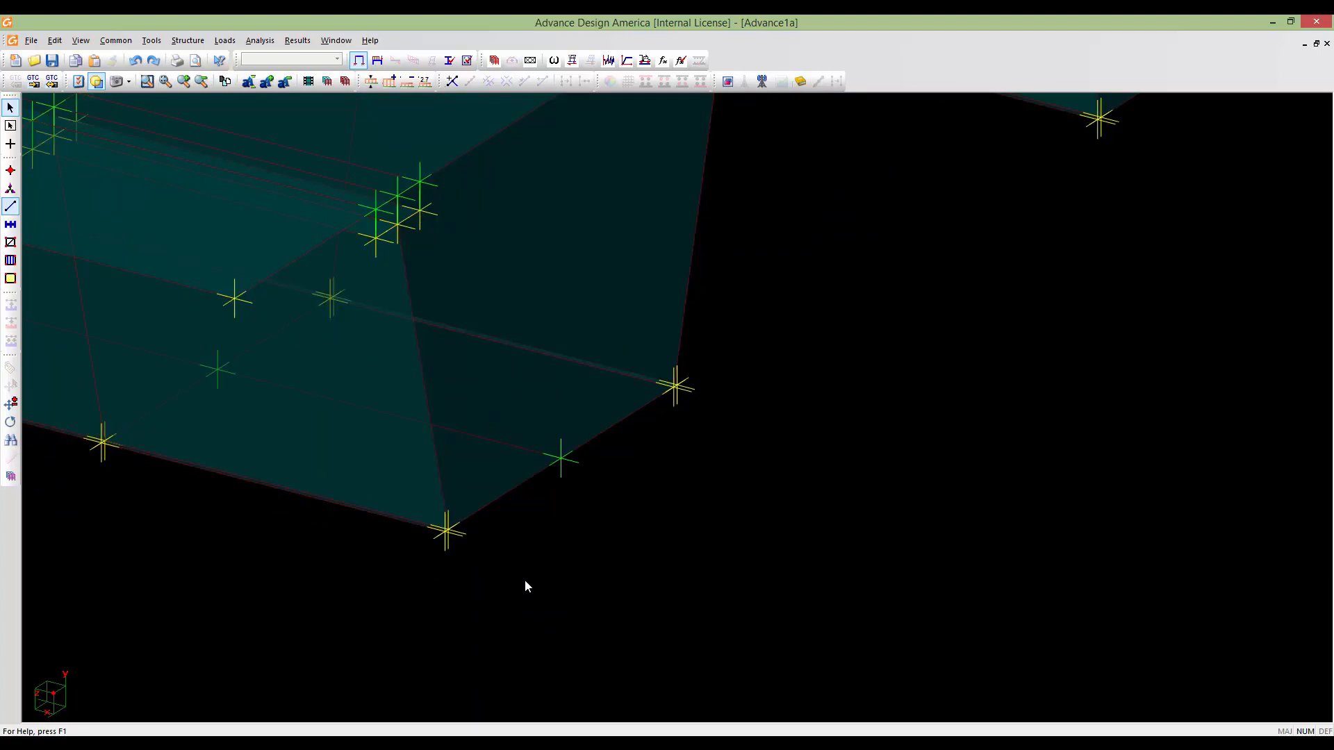
middle_click_drag(581, 367, 559, 571)
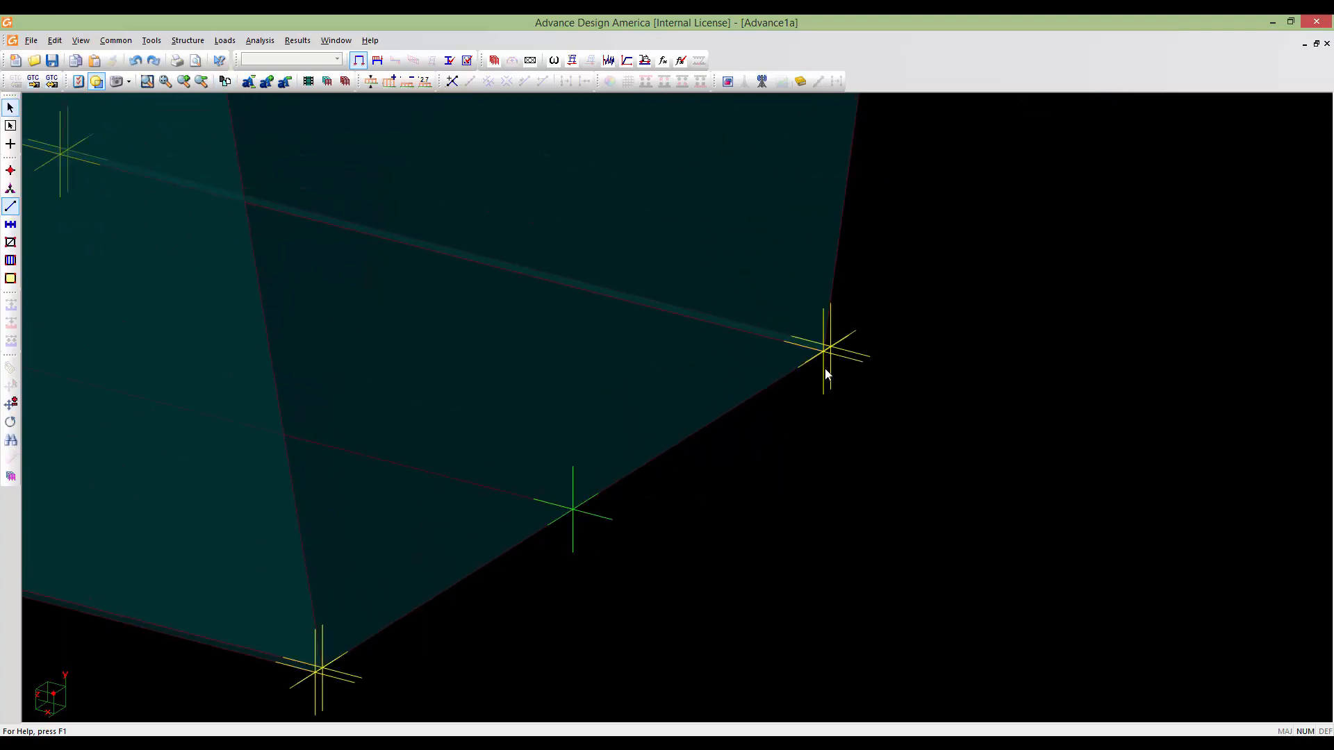
middle_click_drag(861, 205, 813, 366)
scroll(815, 366, "down", 3)
middle_click_drag(797, 287, 779, 432)
scroll(808, 383, "down", 2)
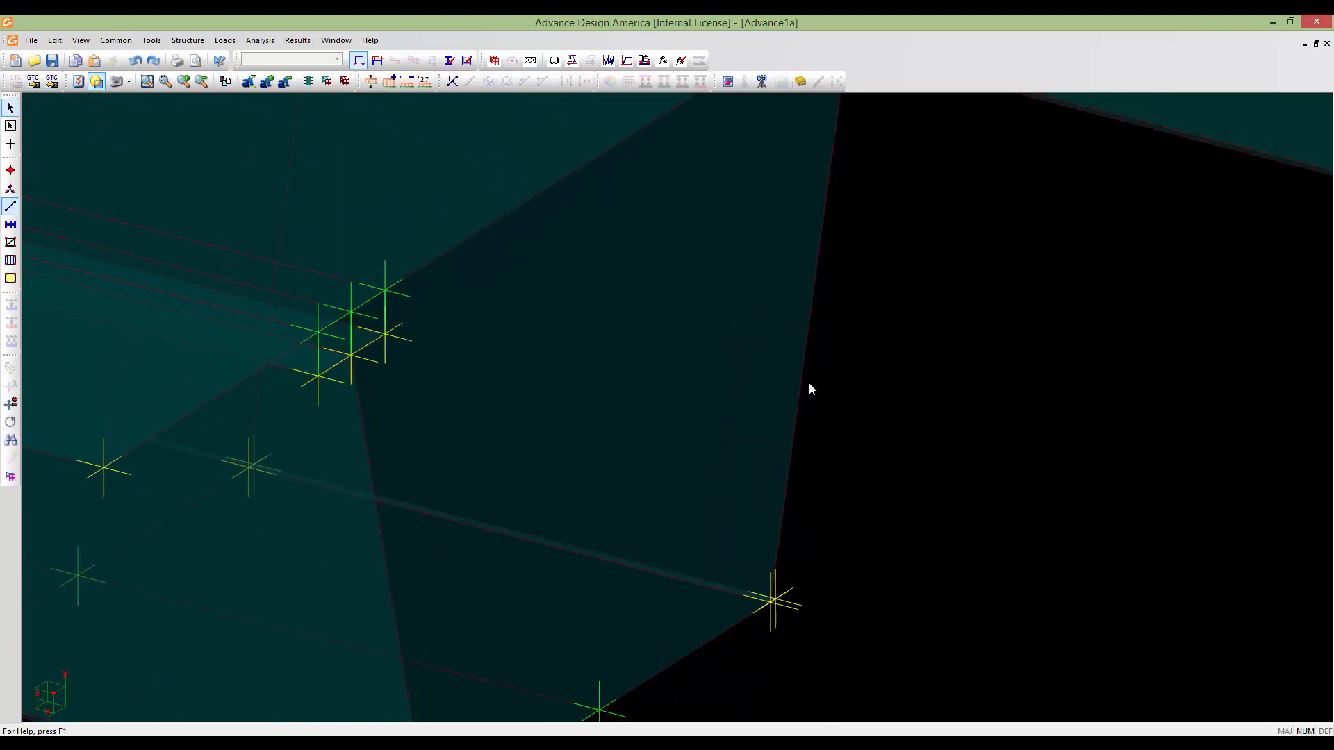
middle_click_drag(808, 357, 767, 458)
scroll(782, 464, "down", 5)
middle_click_drag(783, 546, 728, 505)
middle_click_drag(877, 361, 800, 467)
scroll(915, 435, "down", 1)
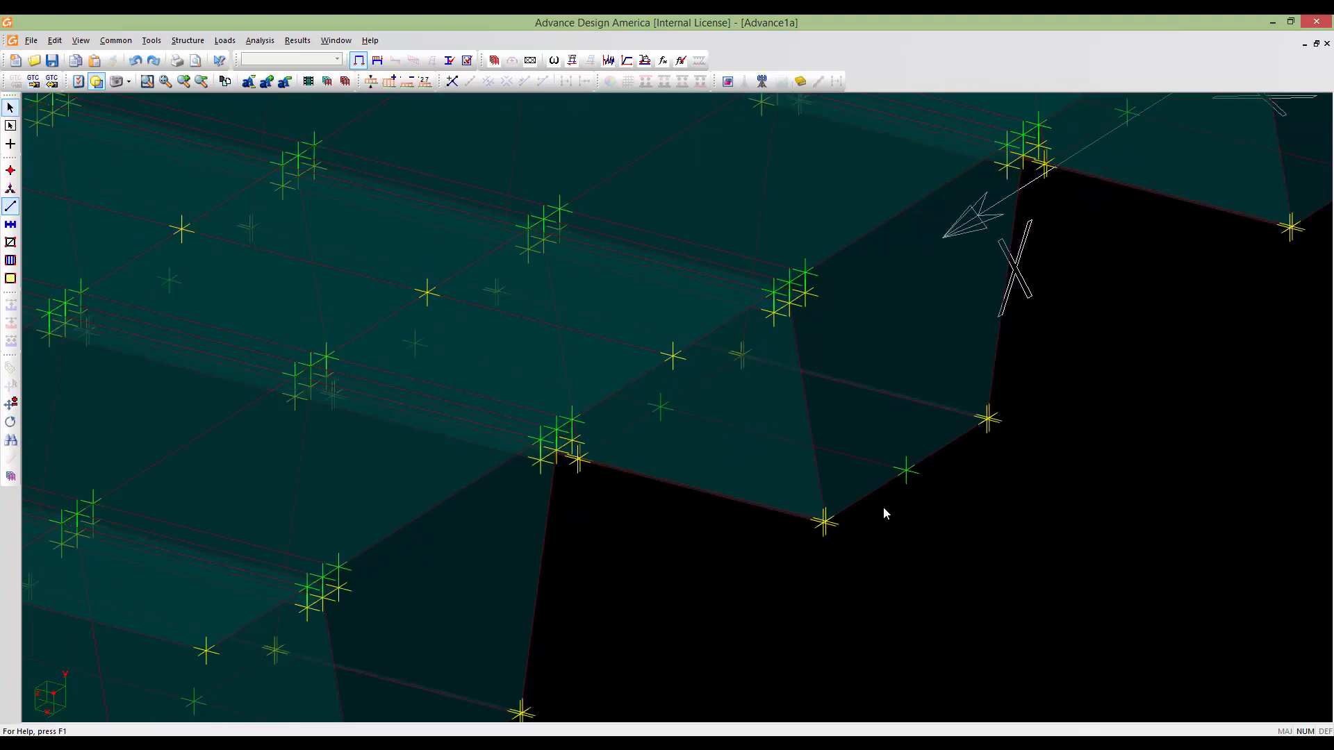
Draw a member between the two web-top nodes at the outermost girder's open end, keeping the L76x76x11 angle section
middle_click_drag(883, 509, 883, 436)
middle_click_drag(756, 508, 835, 426)
middle_click_drag(709, 548, 727, 494)
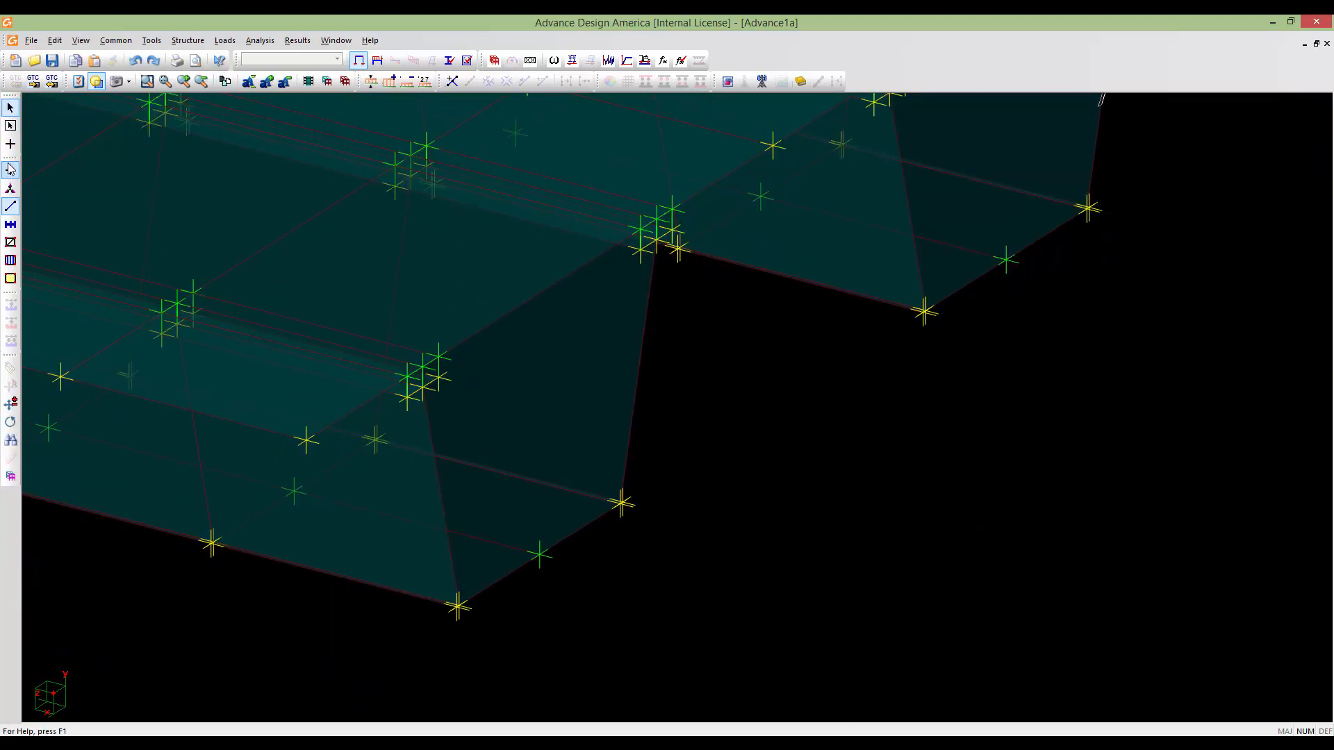
left_click(10, 145)
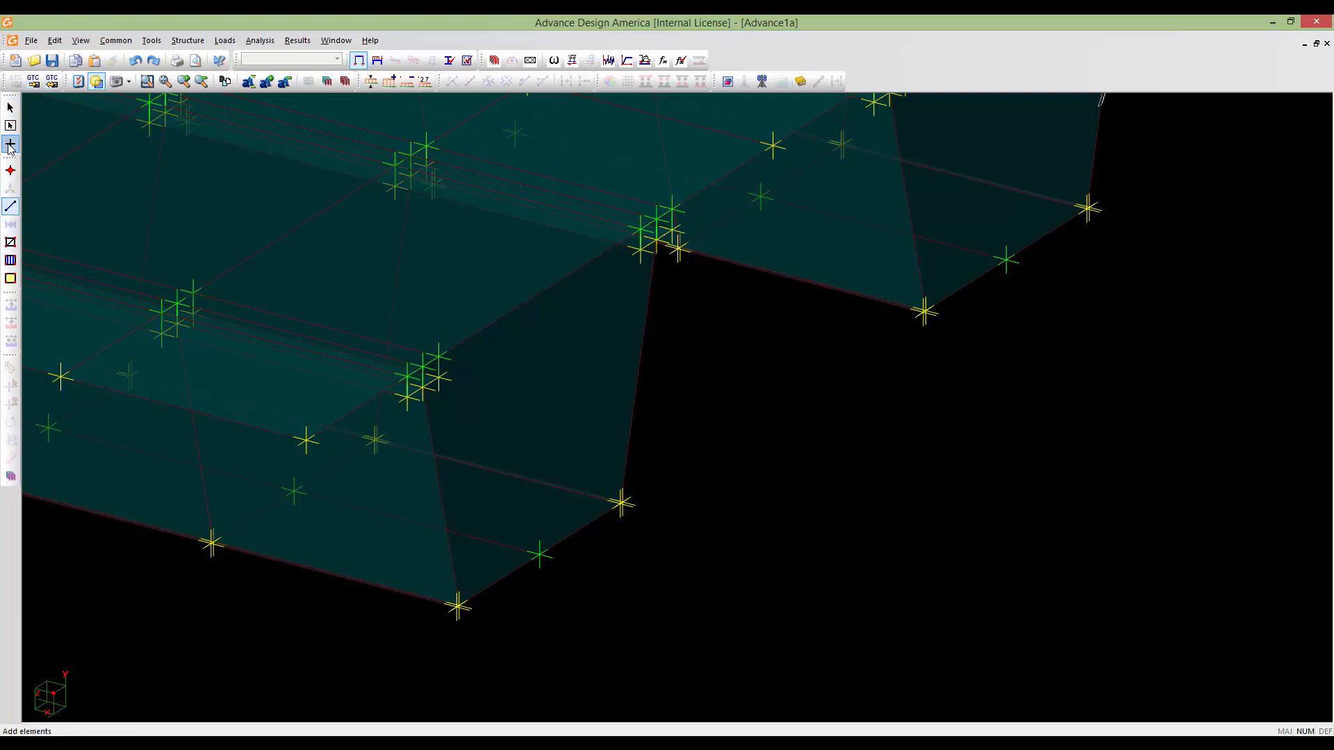
left_click(11, 206)
left_click(422, 387)
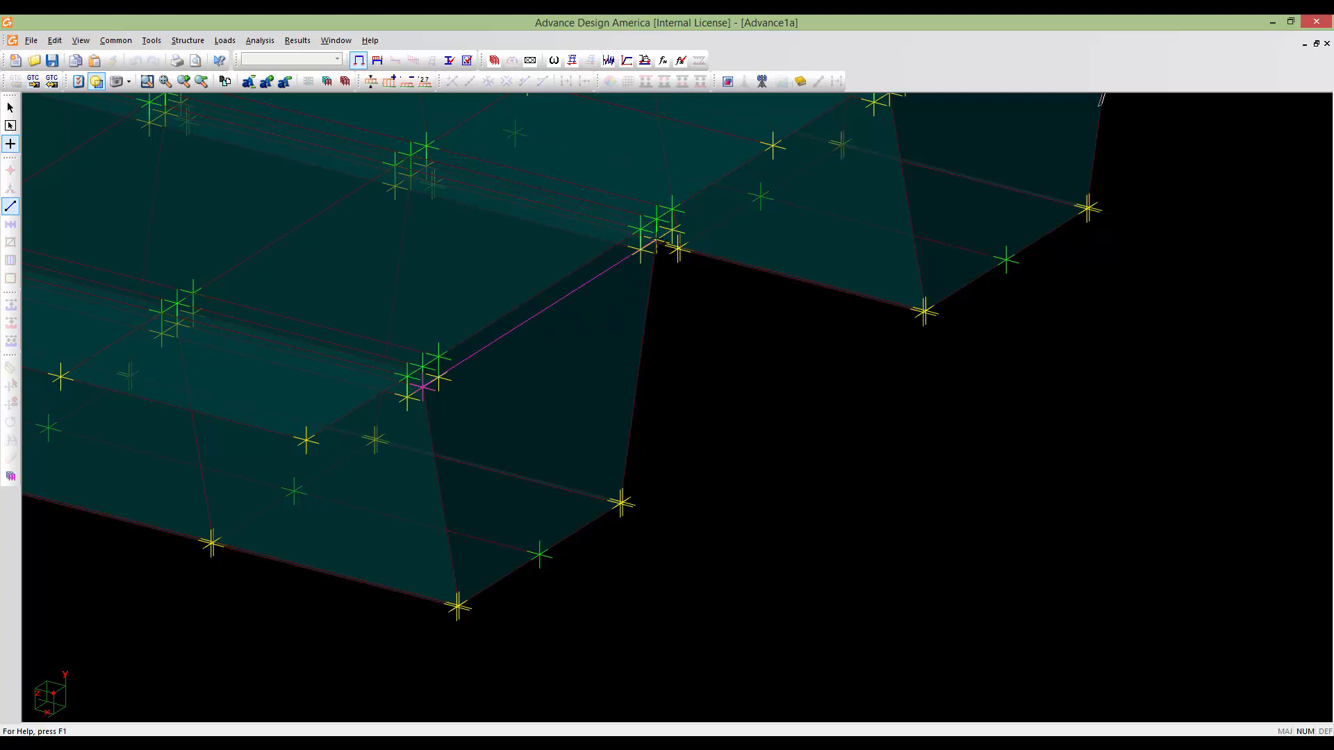
left_click(656, 243)
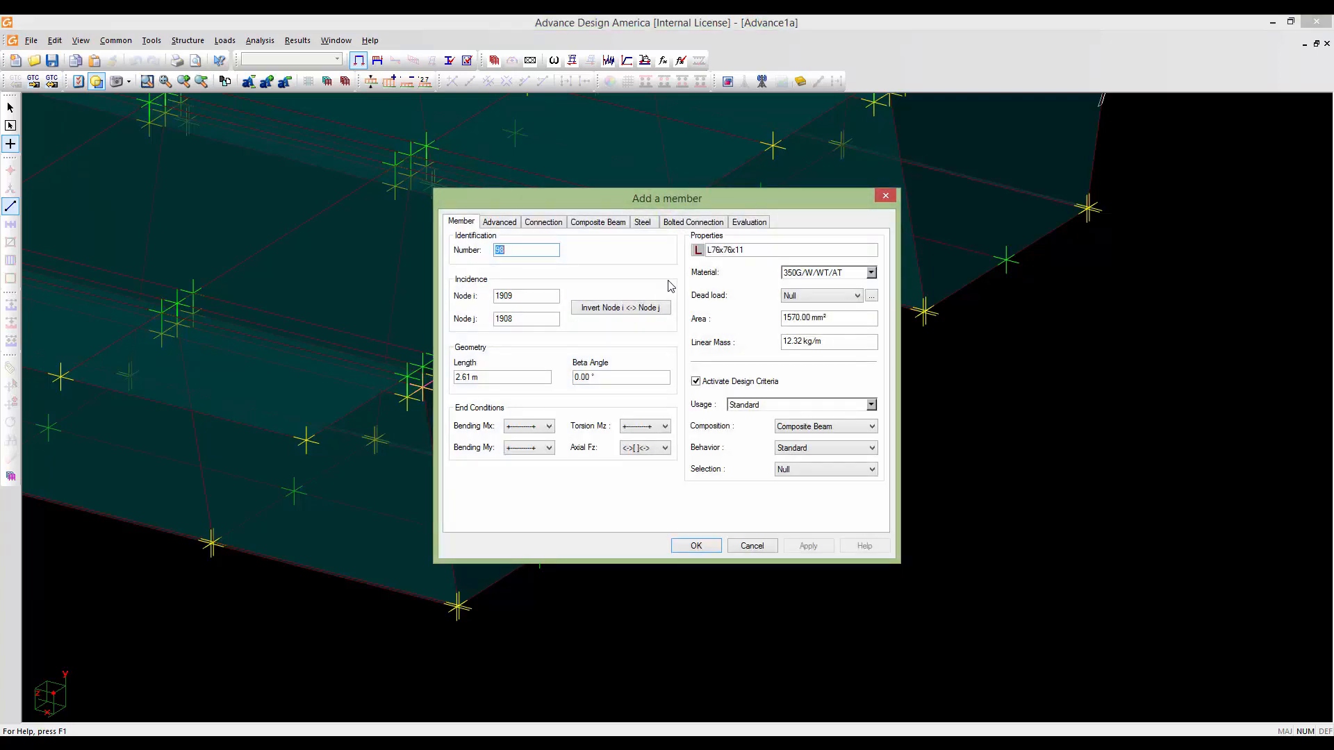
left_click(698, 251)
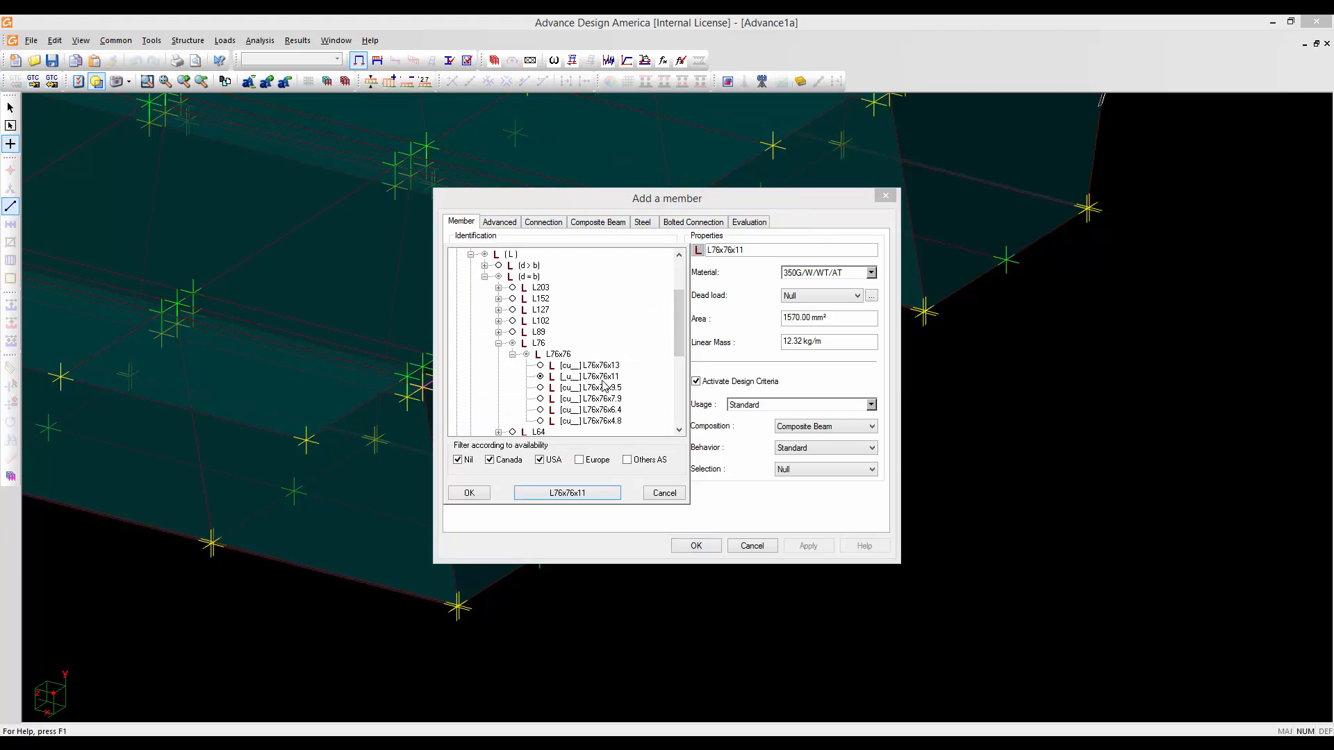
left_click(477, 493)
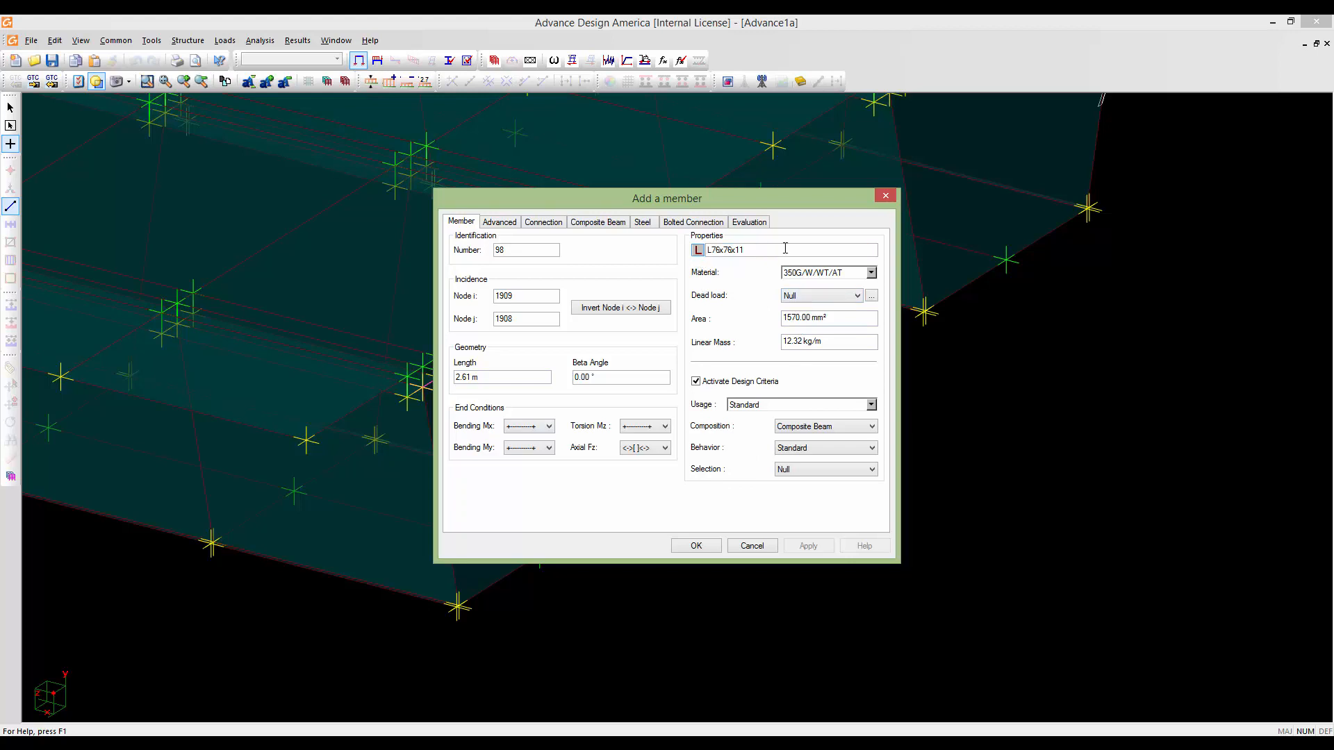
Assign the new top member to the Dead load case, set its composition to Standard and create it
left_click(854, 299)
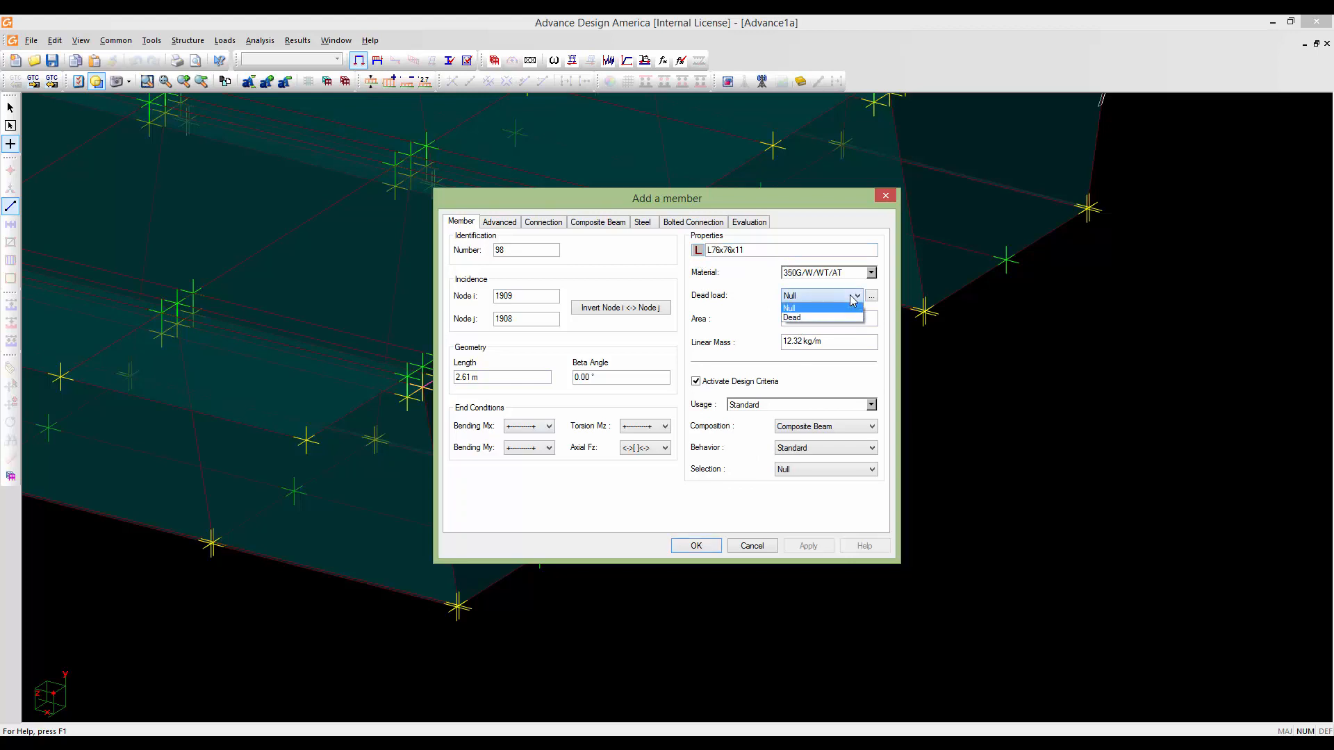
left_click(818, 319)
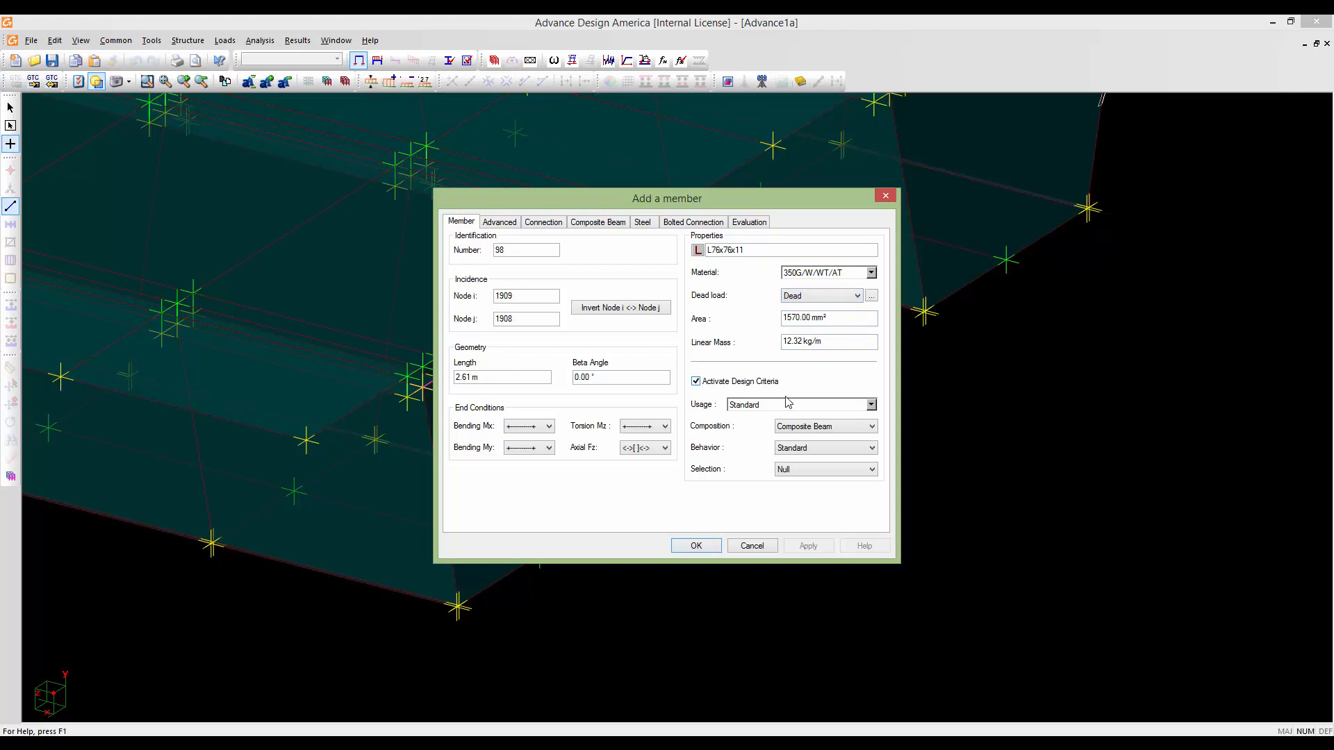
left_click(832, 427)
left_click(829, 443)
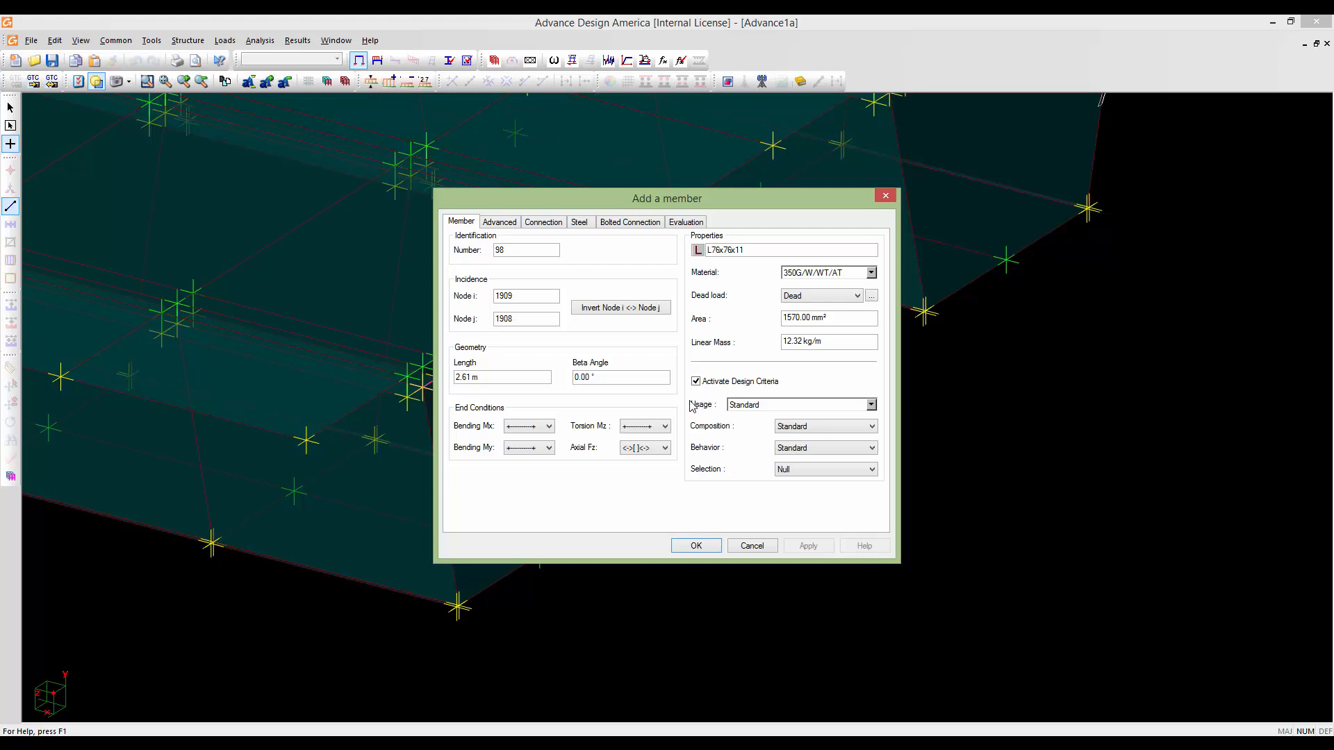
left_click(696, 546)
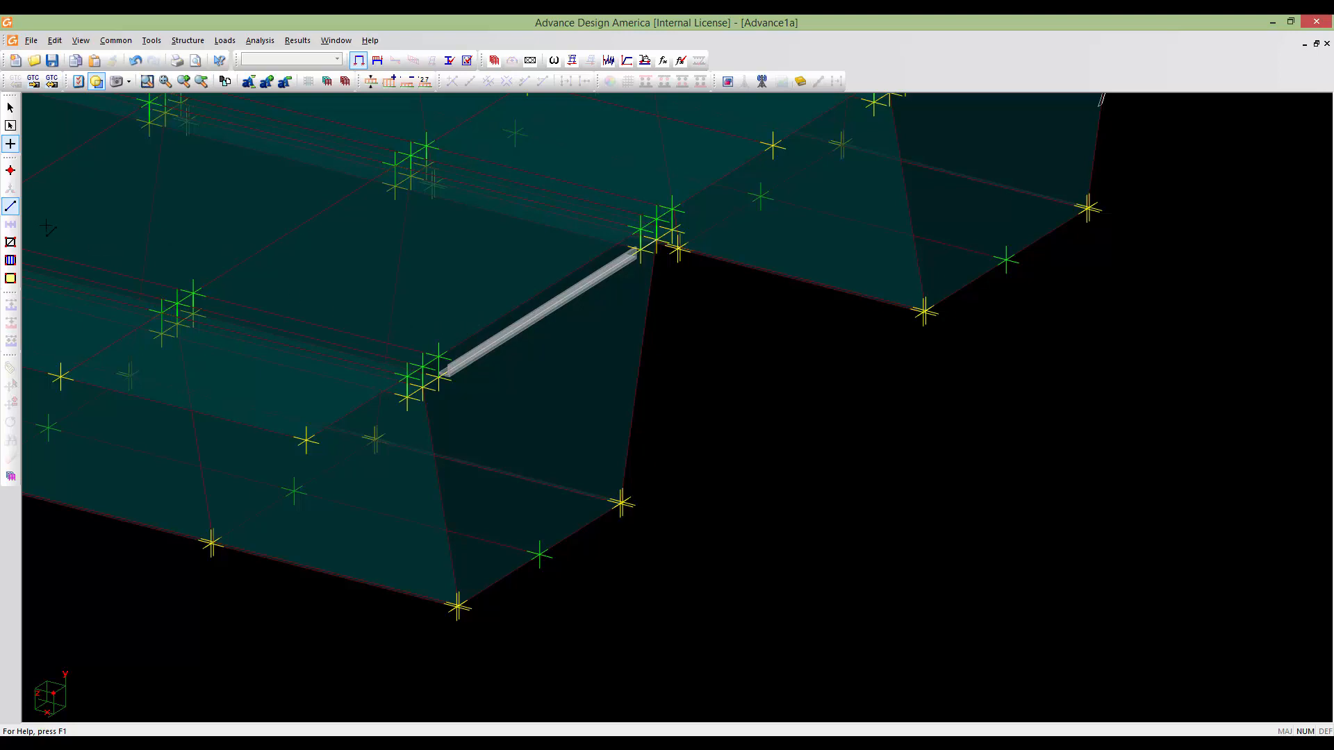
Divide the new top member into two equal parts with Multiple Split, splitting it along with its loads
left_click(10, 108)
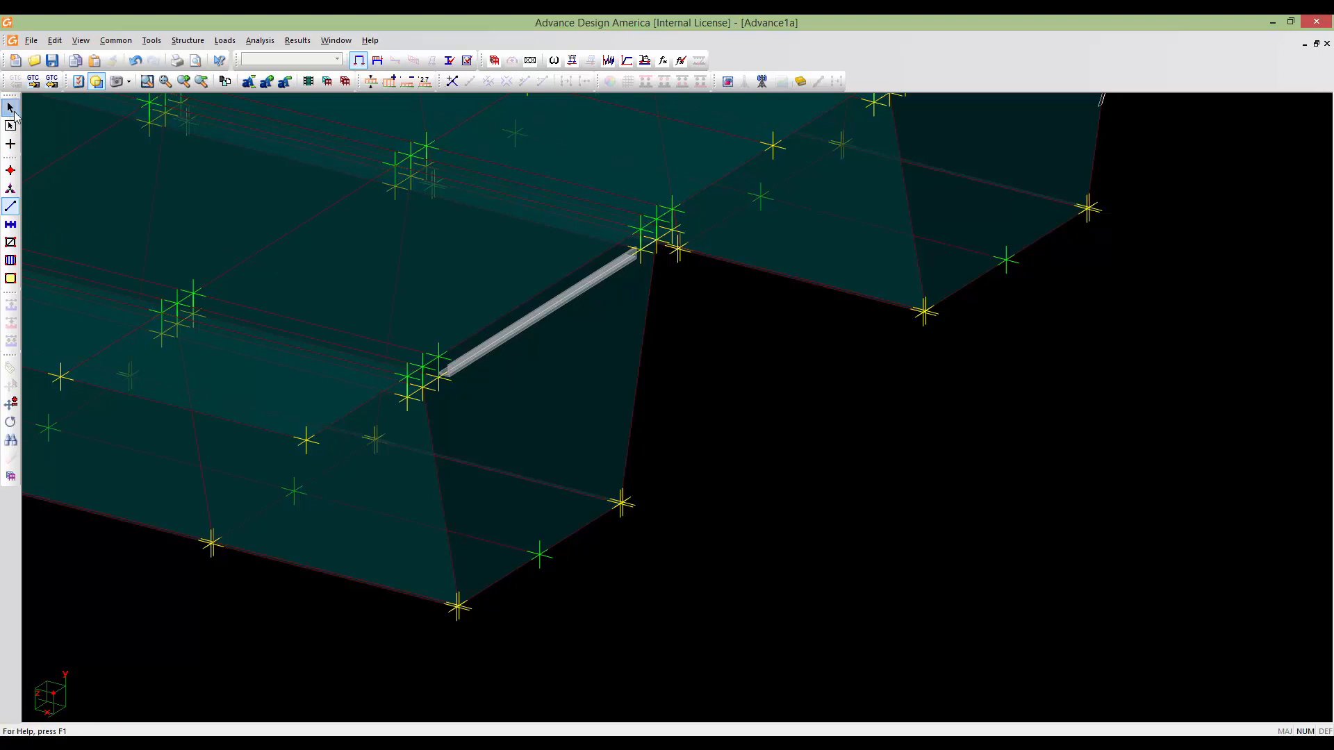
left_click(532, 320)
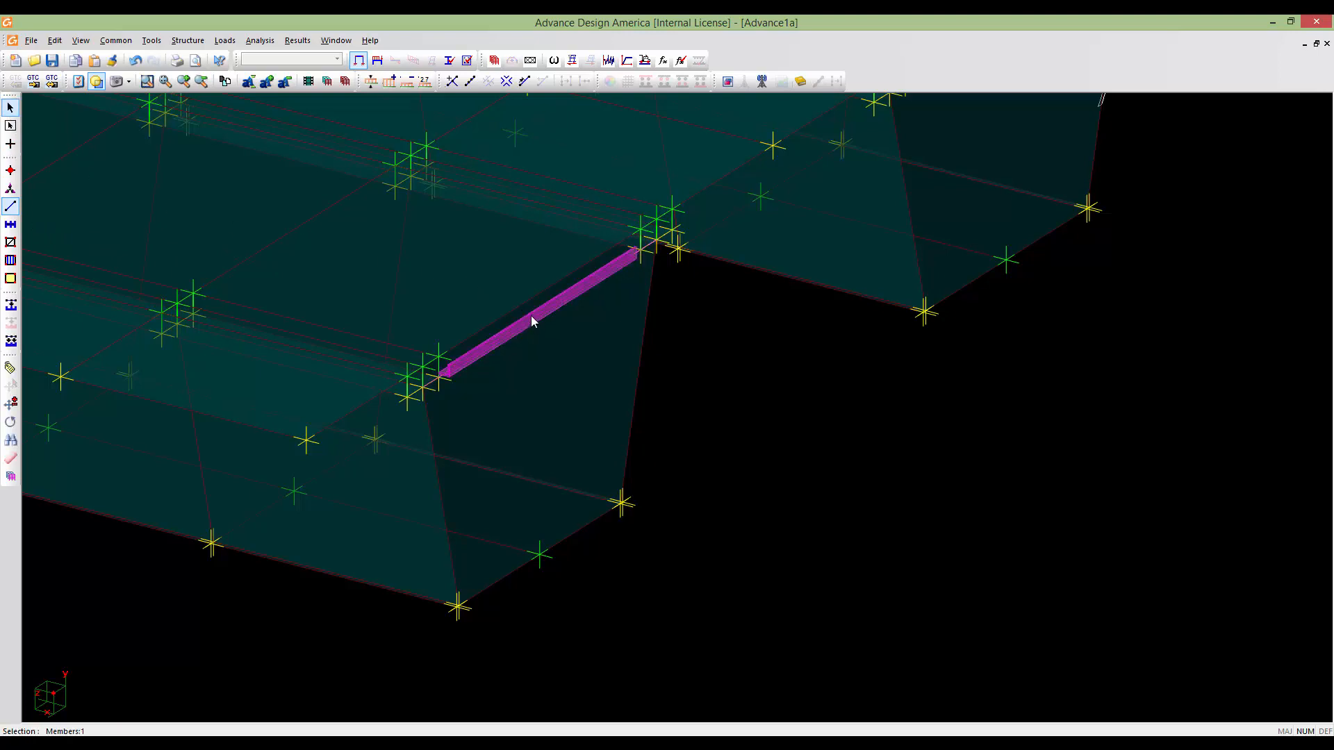
left_click(469, 82)
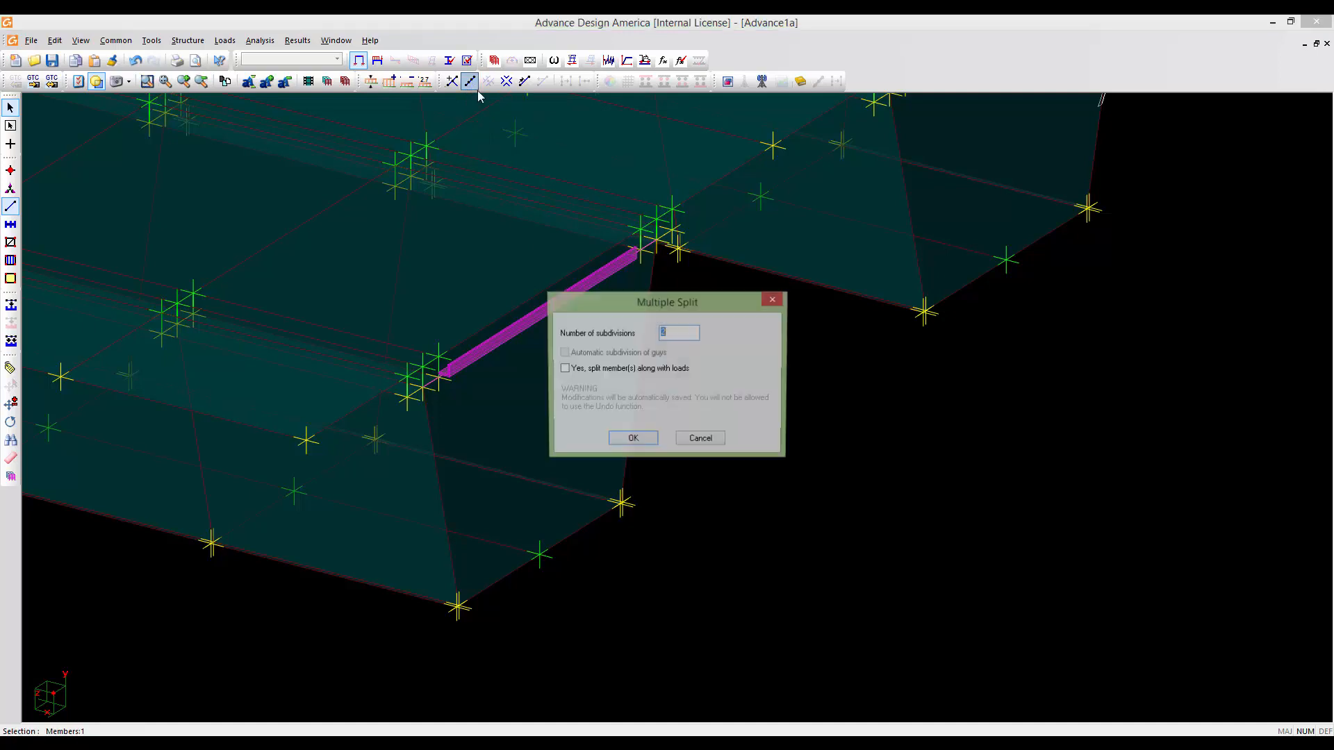
left_click(590, 373)
left_click(636, 441)
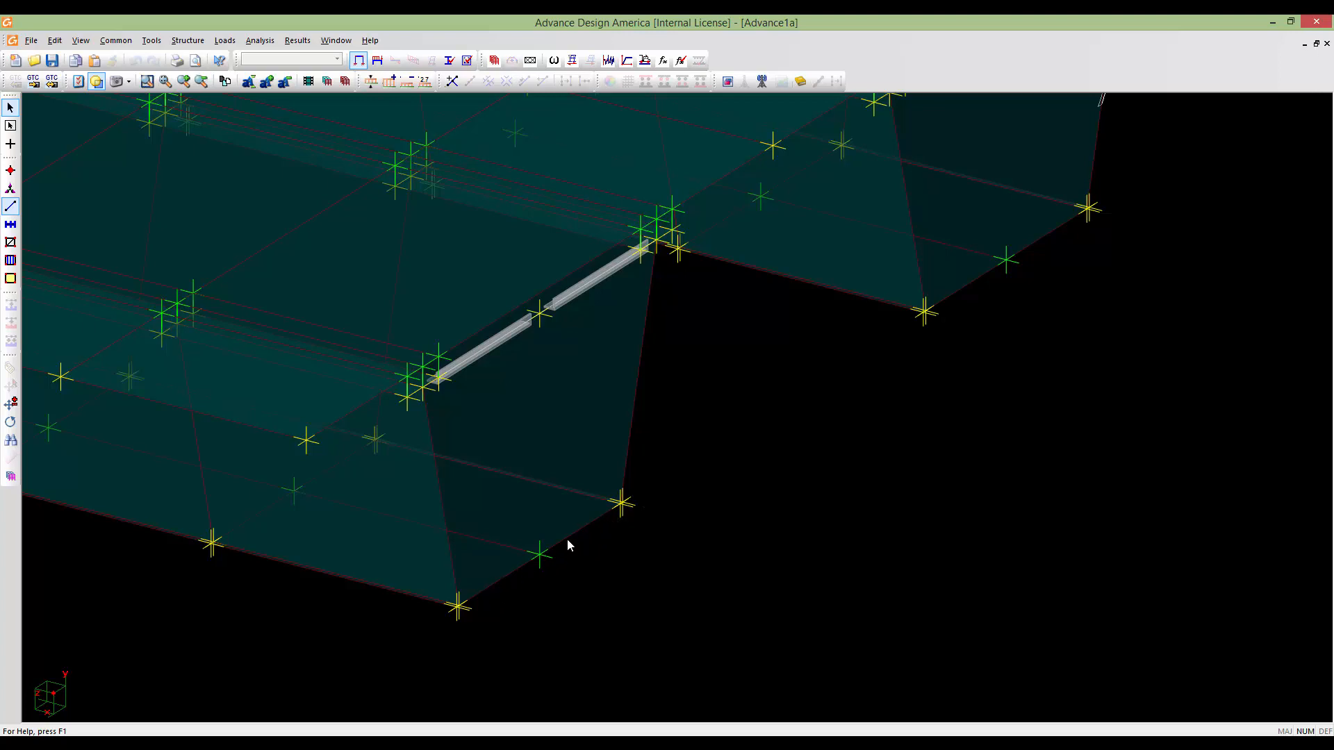
Add an L76x76x11 diagonal from the outermost girder's outer bottom flange corner to the midpoint node of the top member
left_click(10, 144)
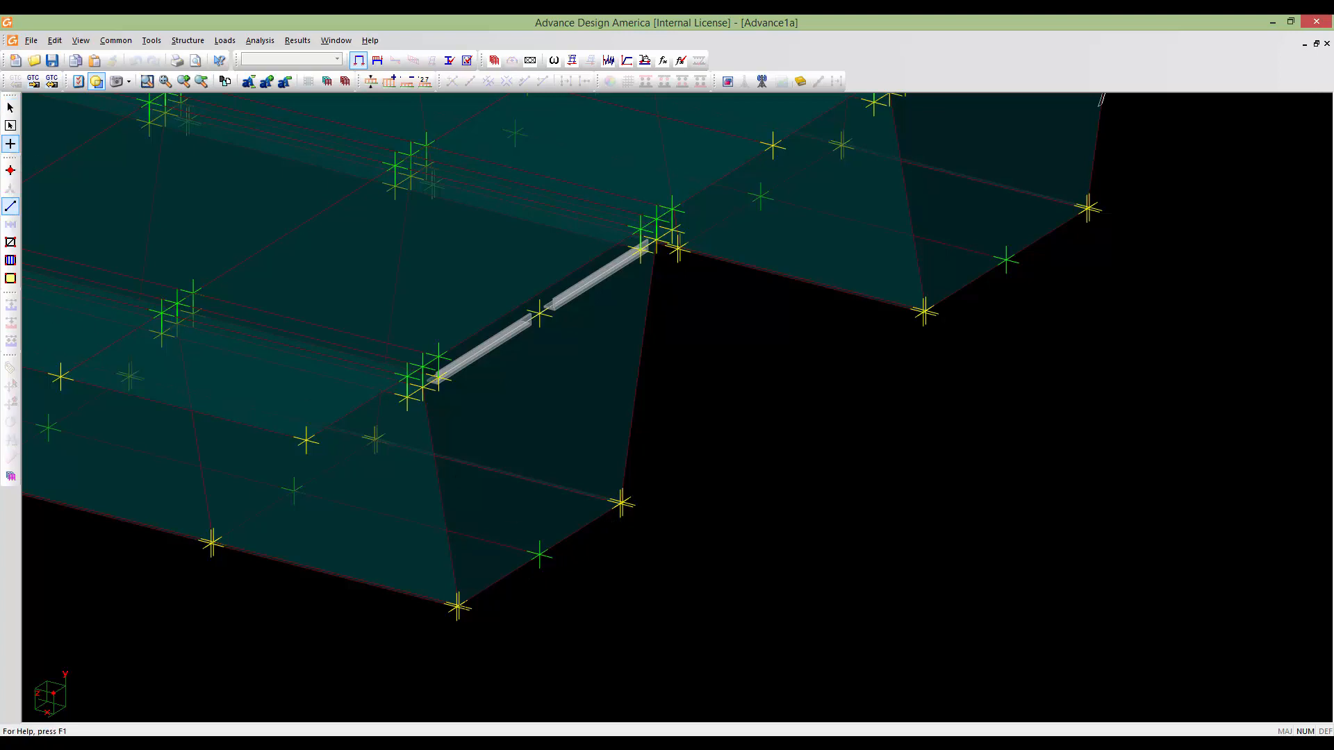
left_click(459, 607)
left_click(540, 313)
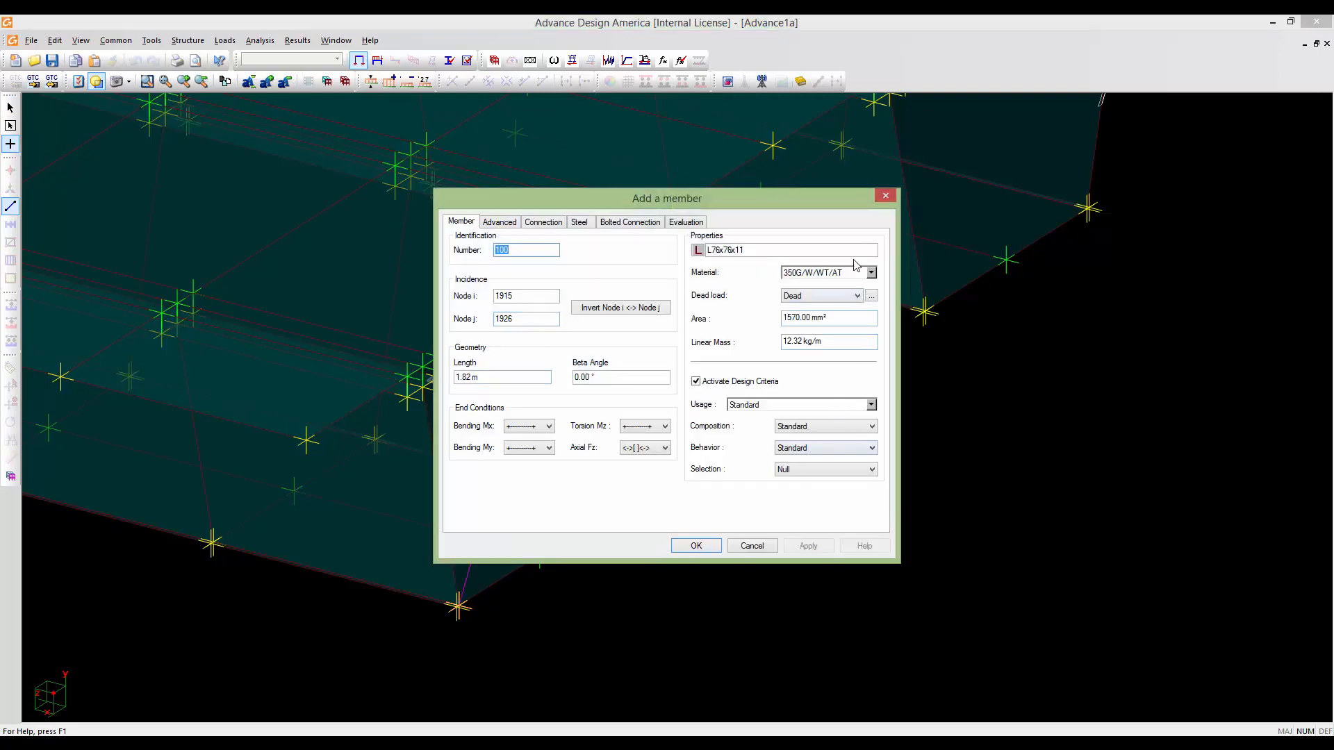
left_click(696, 546)
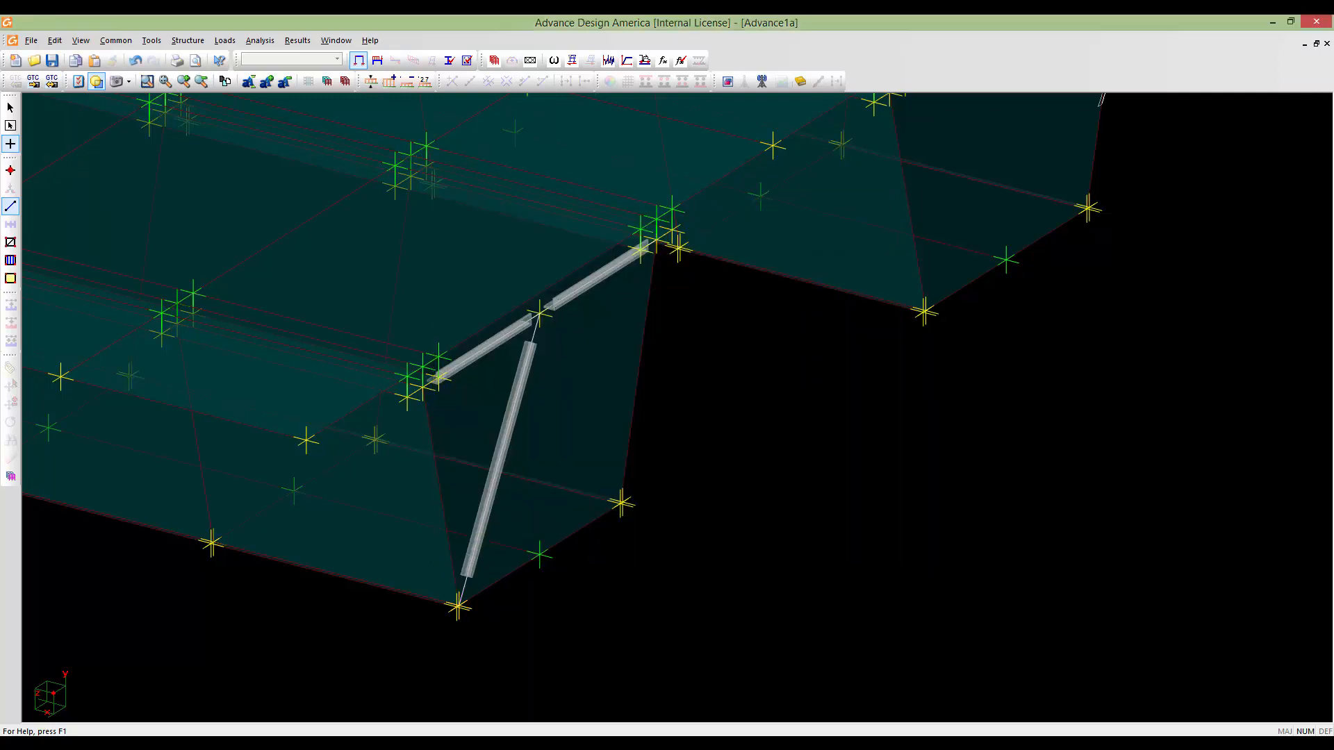
Add an L76x76x11 diagonal from the other bottom flange corner to the top midpoint node, and a bottom member between both flange corners
left_click(622, 505)
left_click(542, 317)
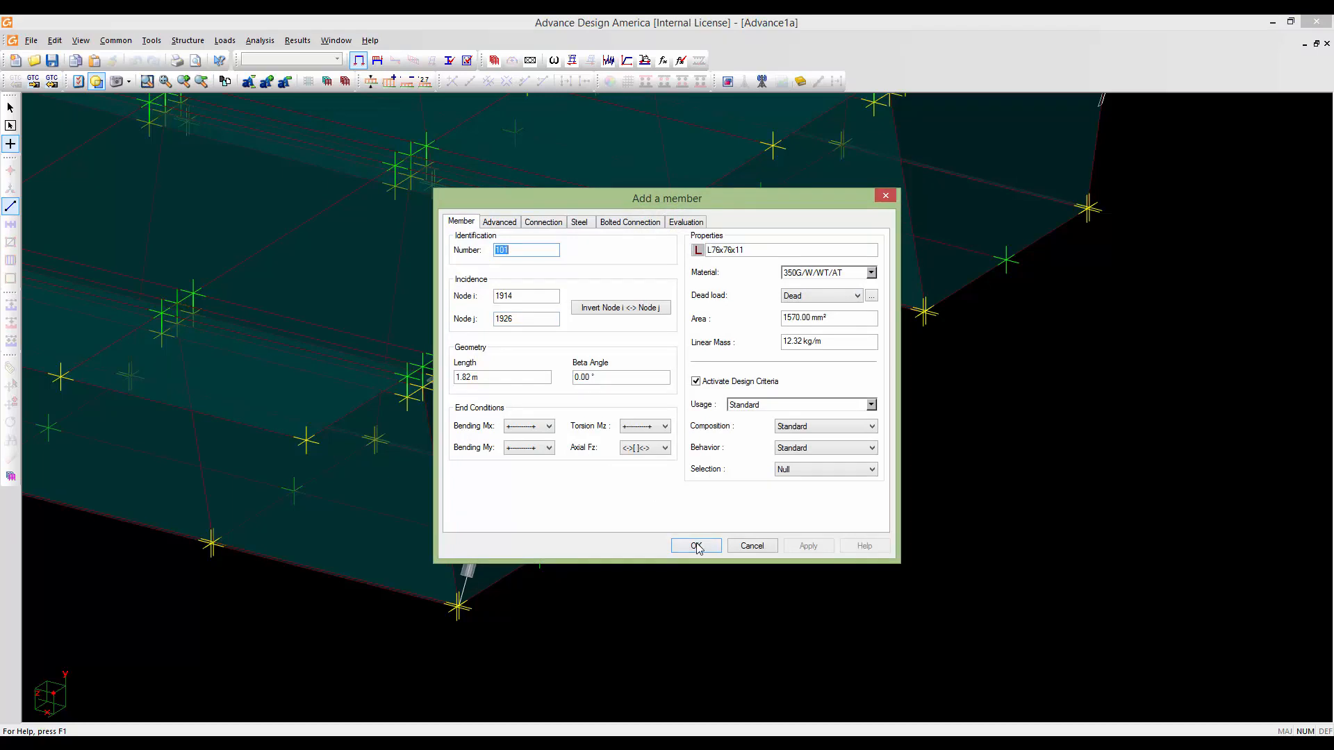
left_click(691, 545)
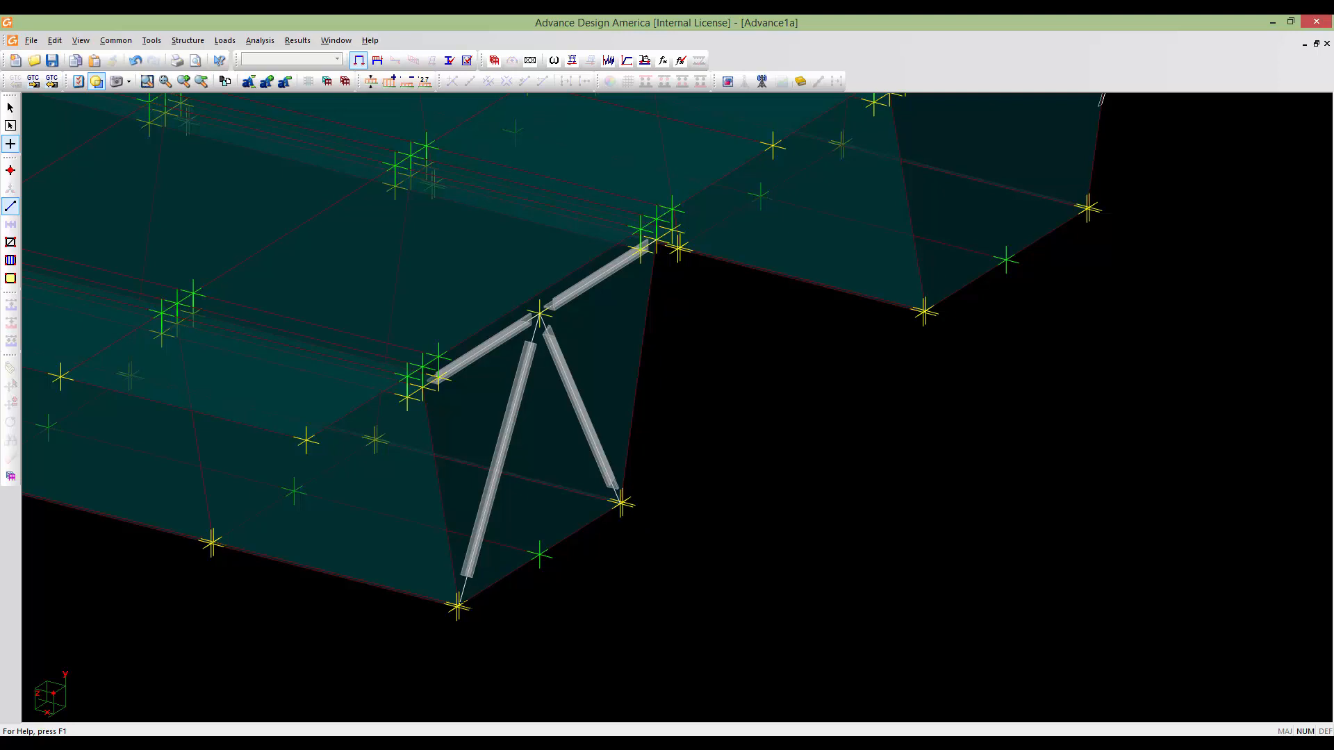
left_click(458, 607)
left_click(621, 502)
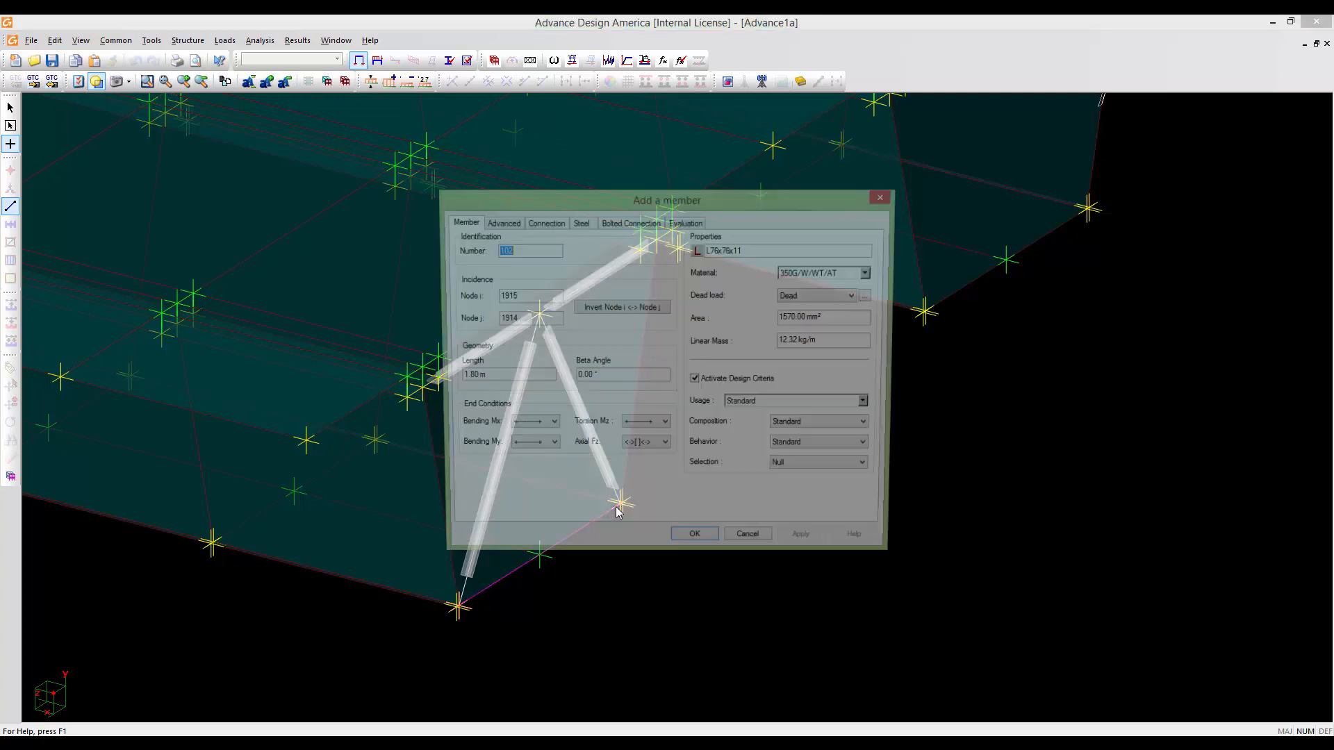
left_click(686, 547)
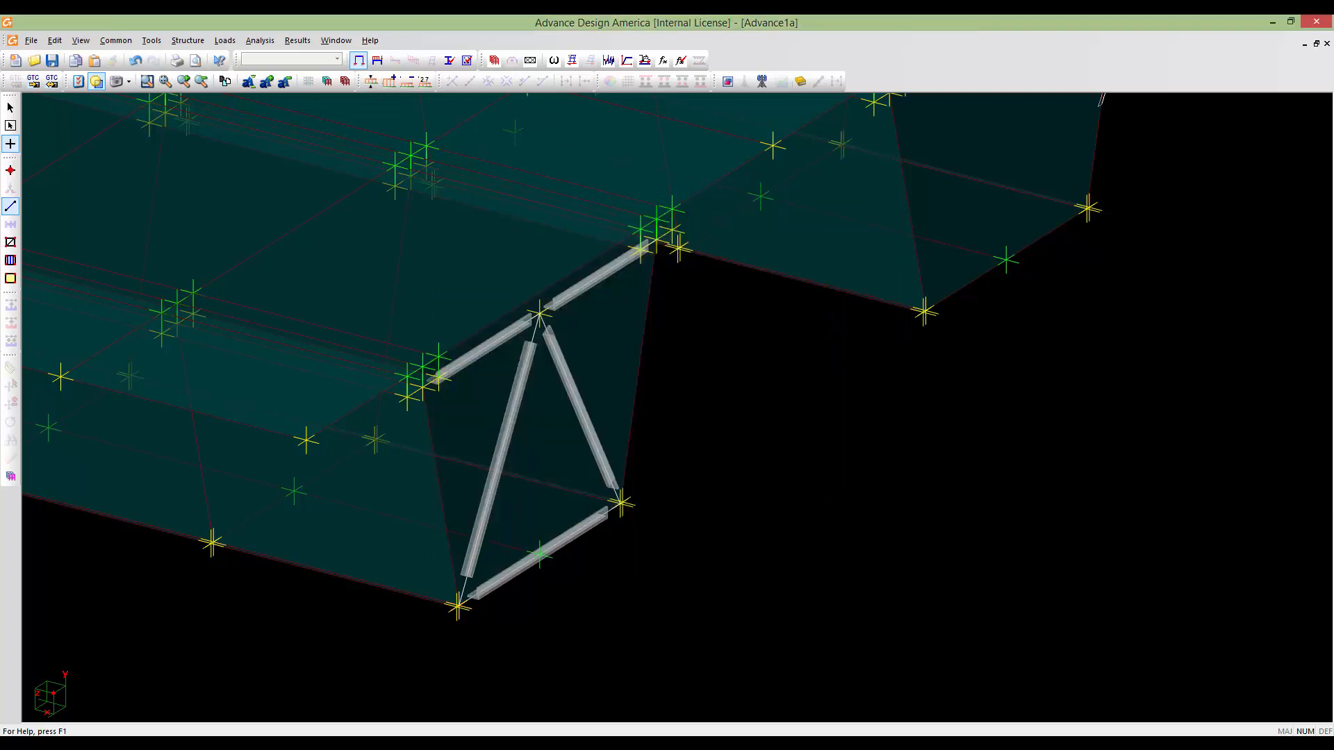
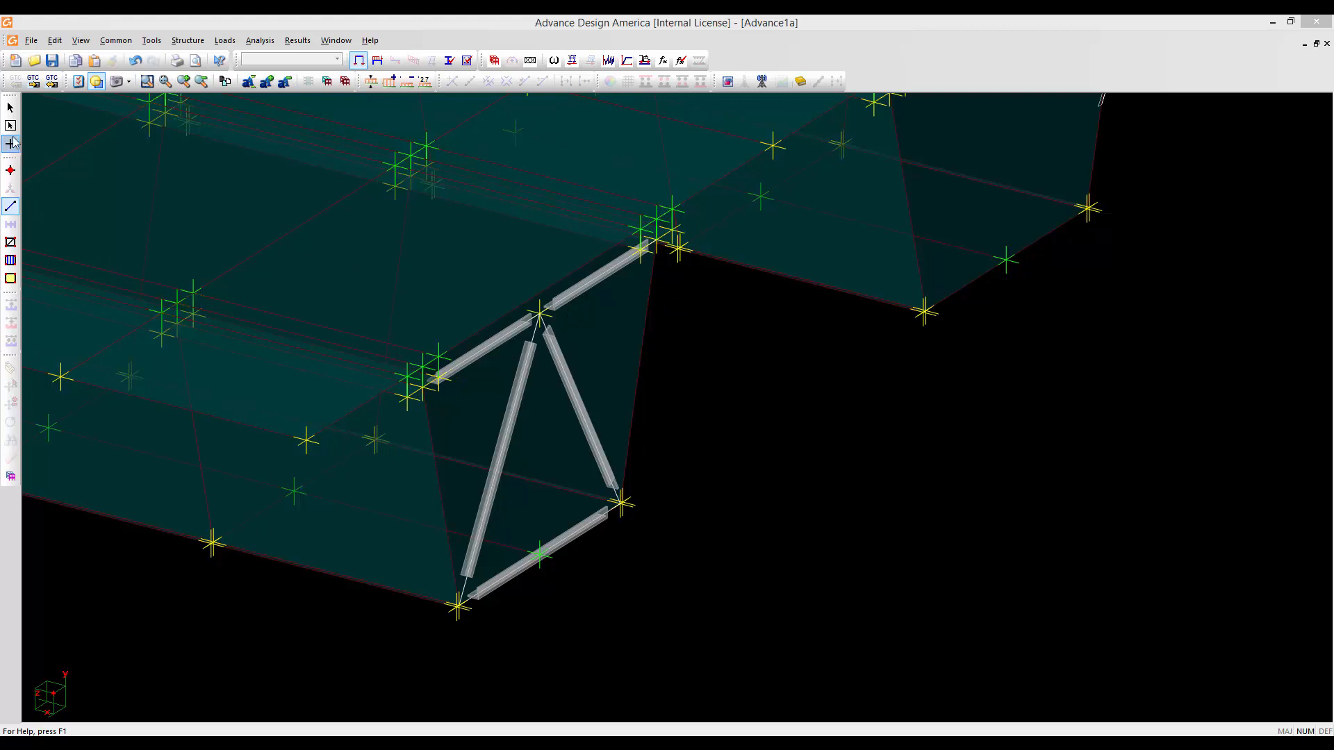
Replace the Bending Mx end condition of both top bracing members with hinged at both ends in the members spreadsheet
left_click(10, 109)
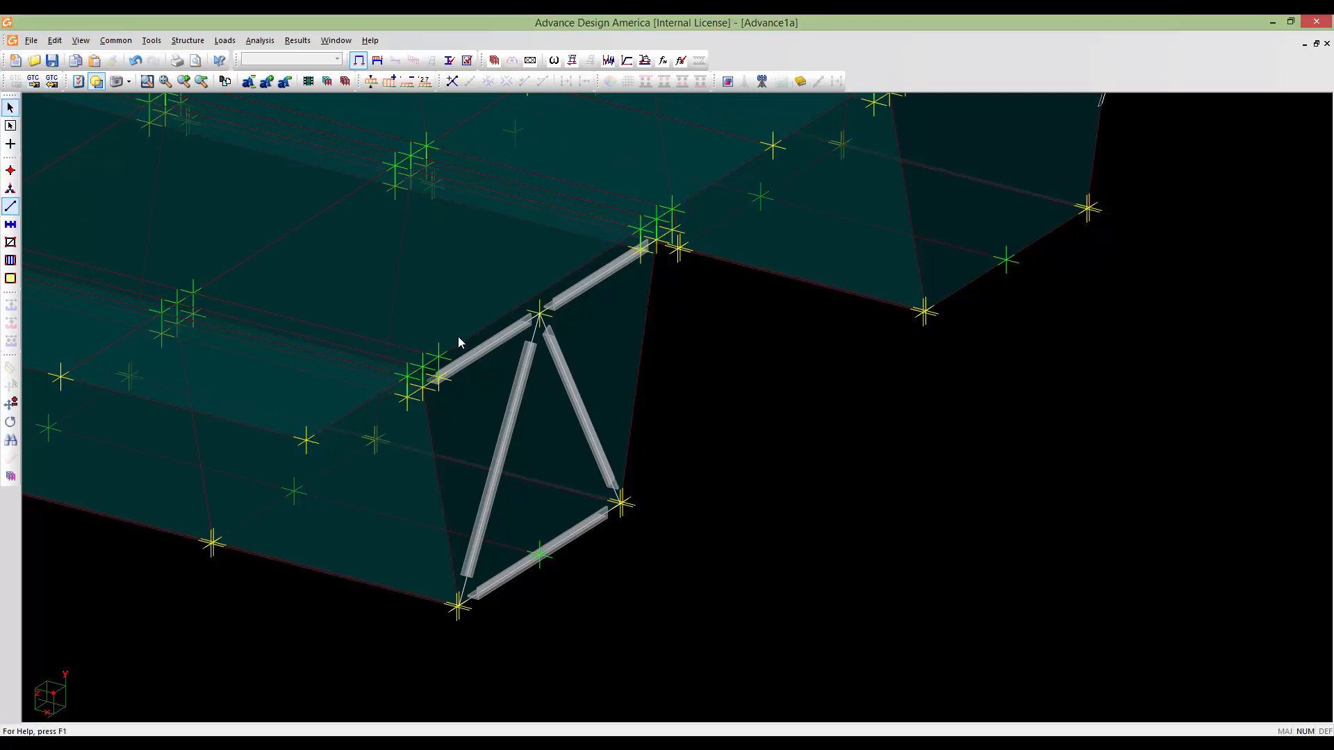
left_click(475, 351)
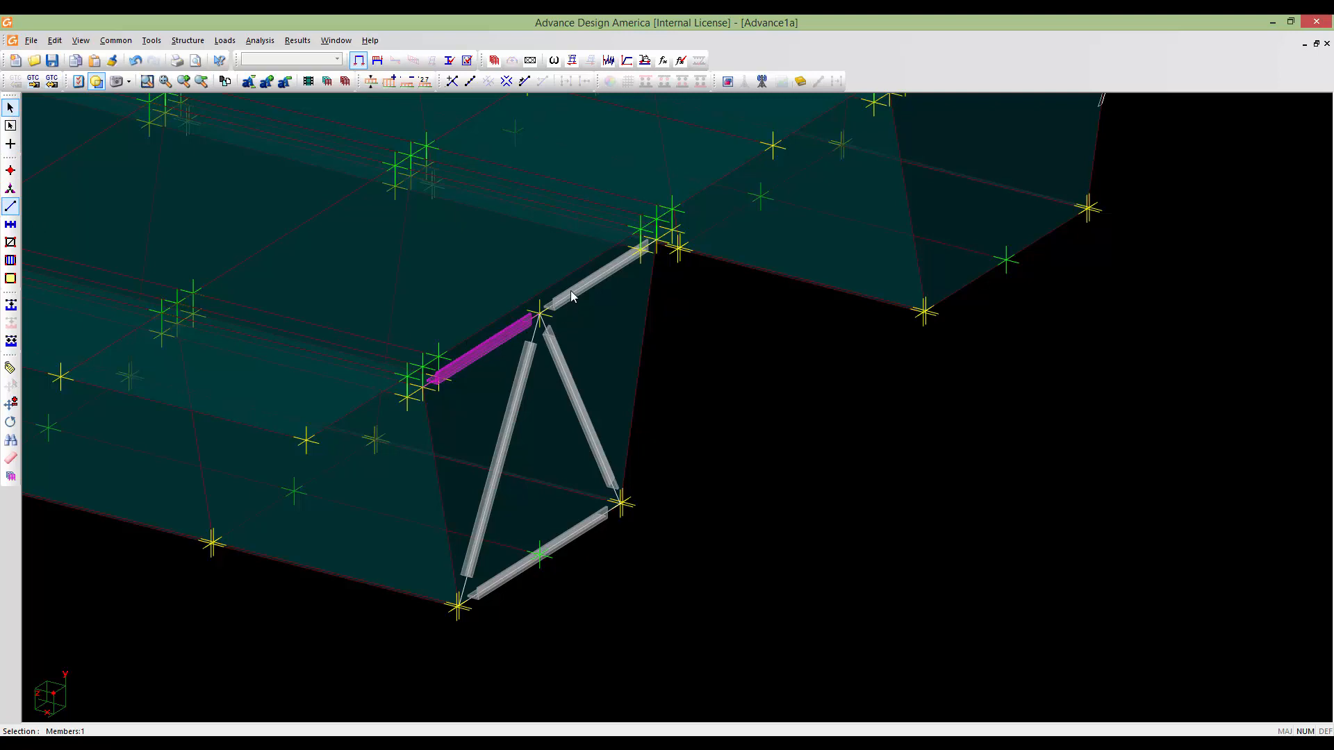
left_click(571, 297)
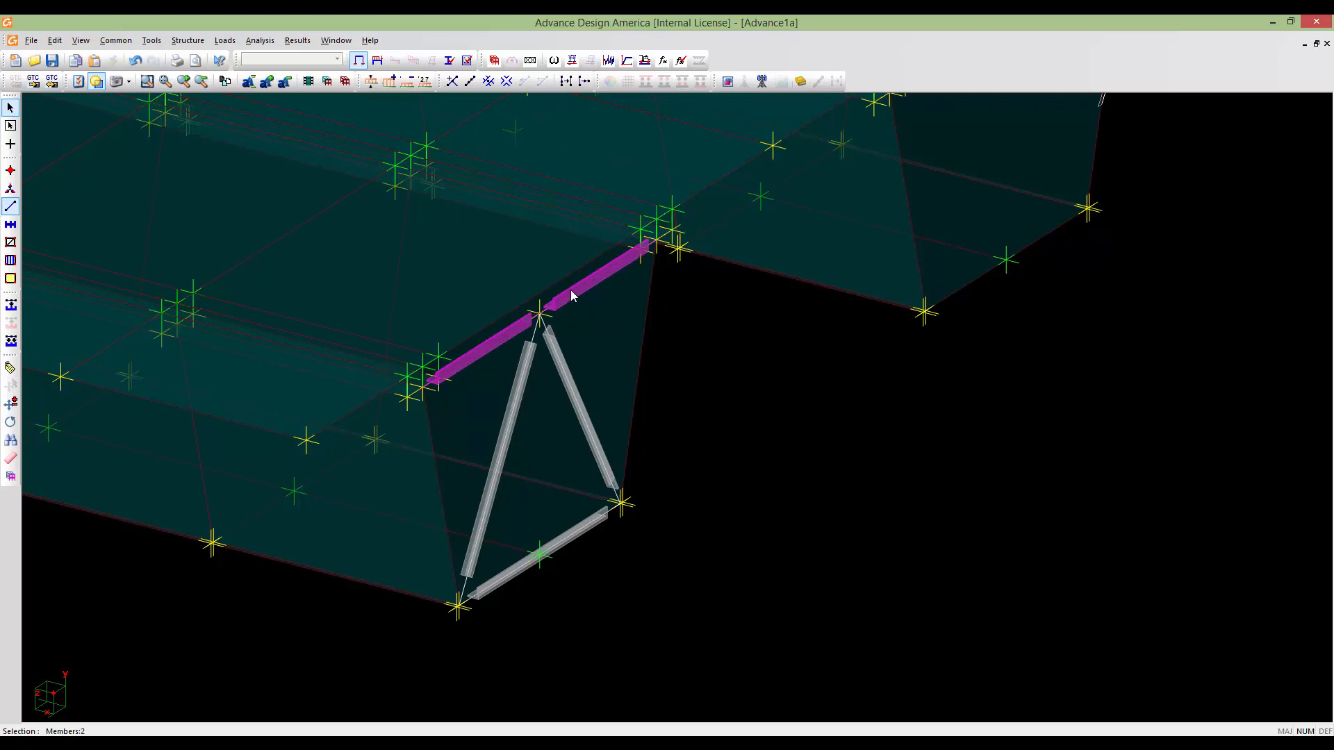
double_click(571, 297)
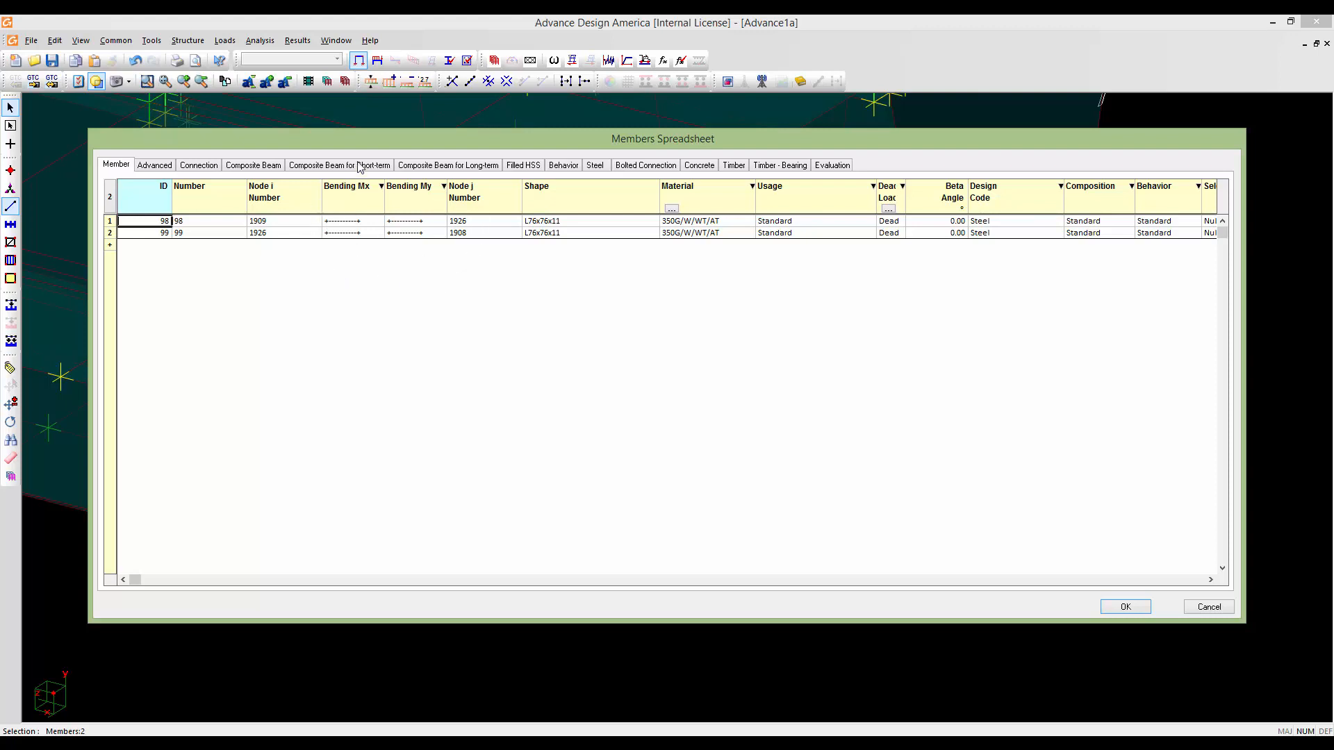
left_click_drag(372, 139, 384, 138)
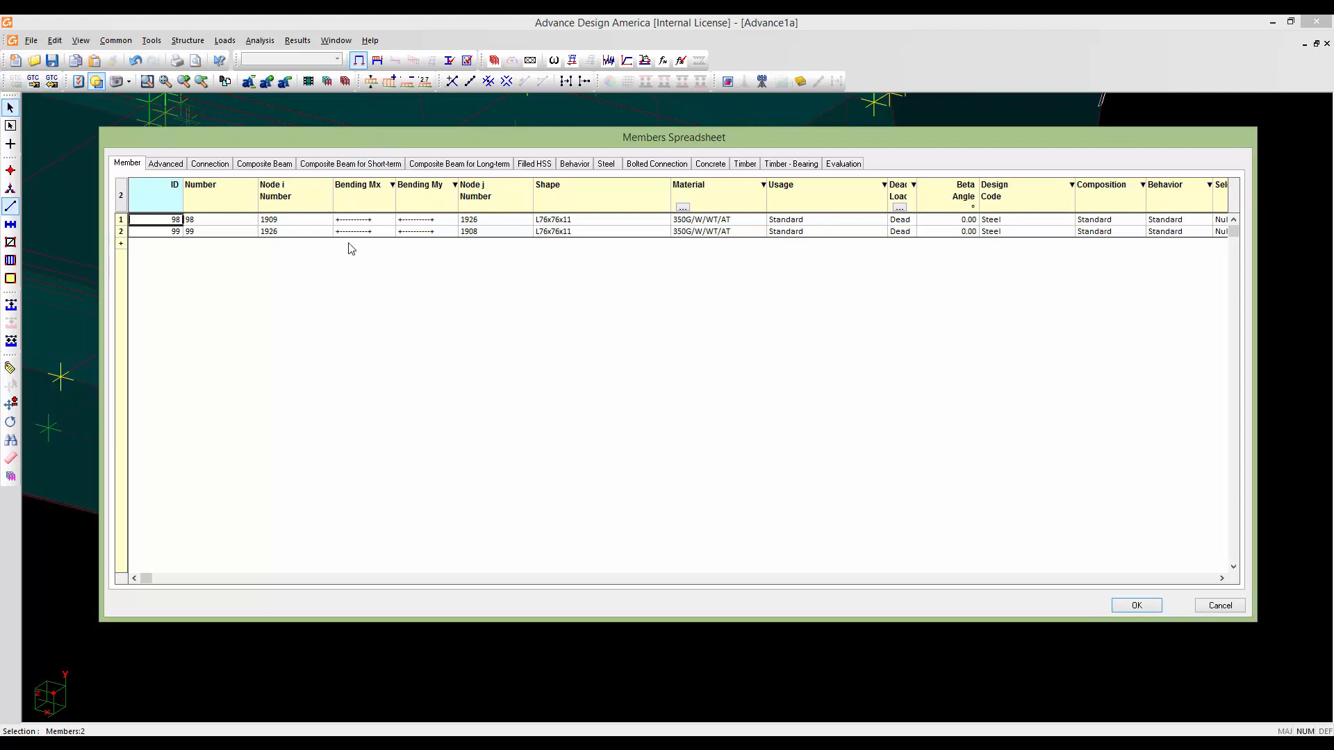
left_click(358, 207)
right_click(370, 233)
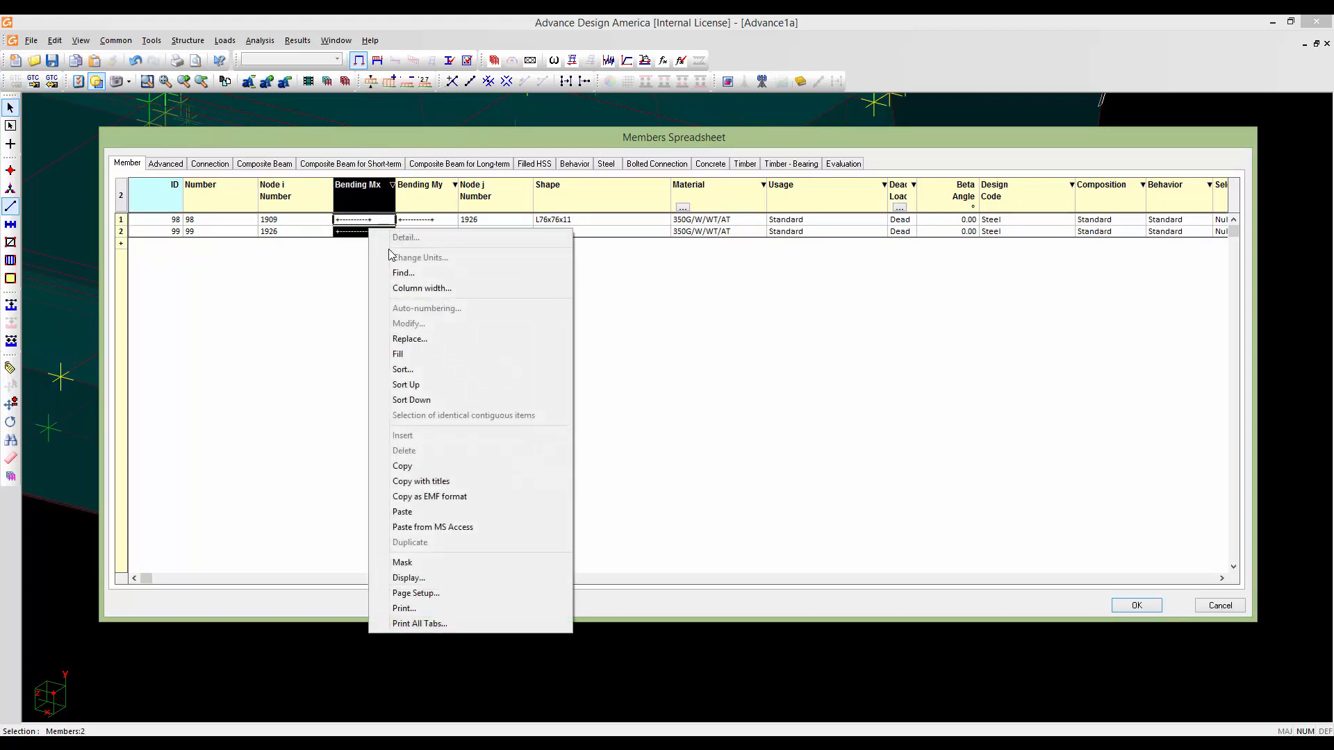
left_click(424, 340)
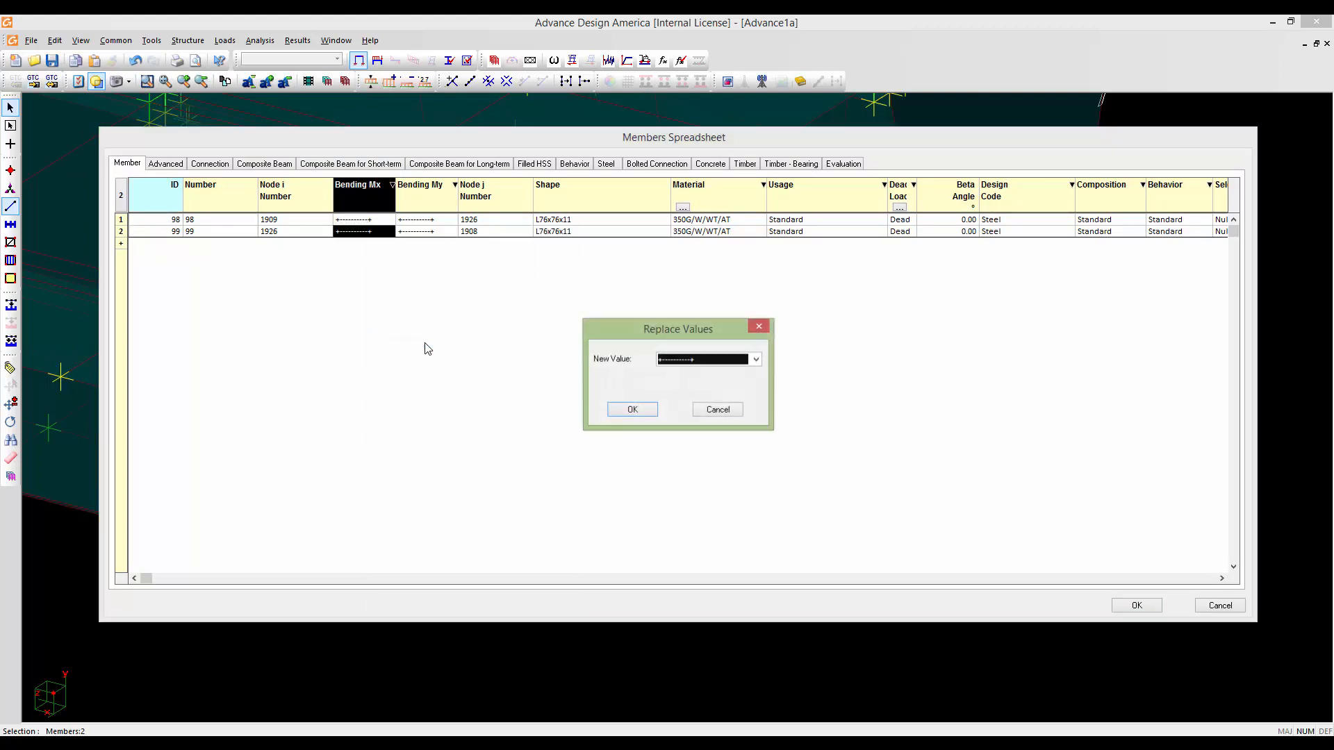
left_click(756, 360)
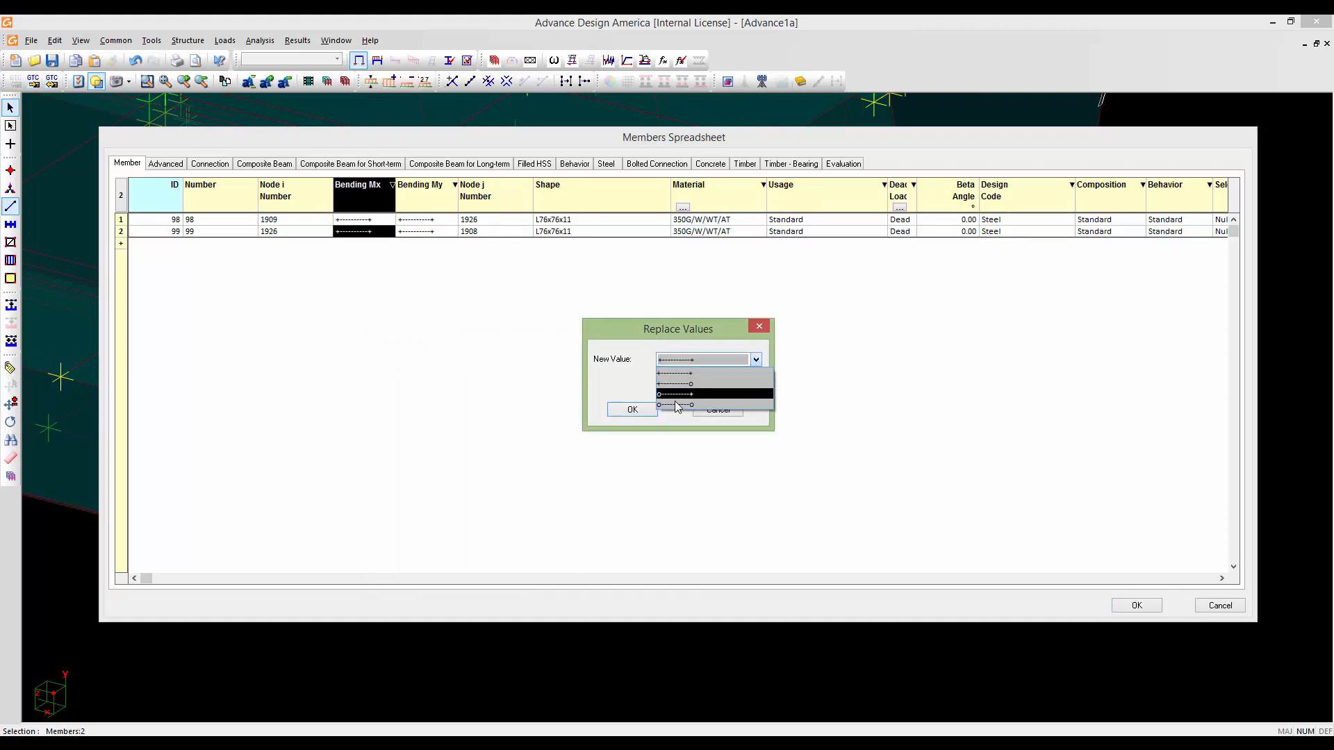
left_click(674, 405)
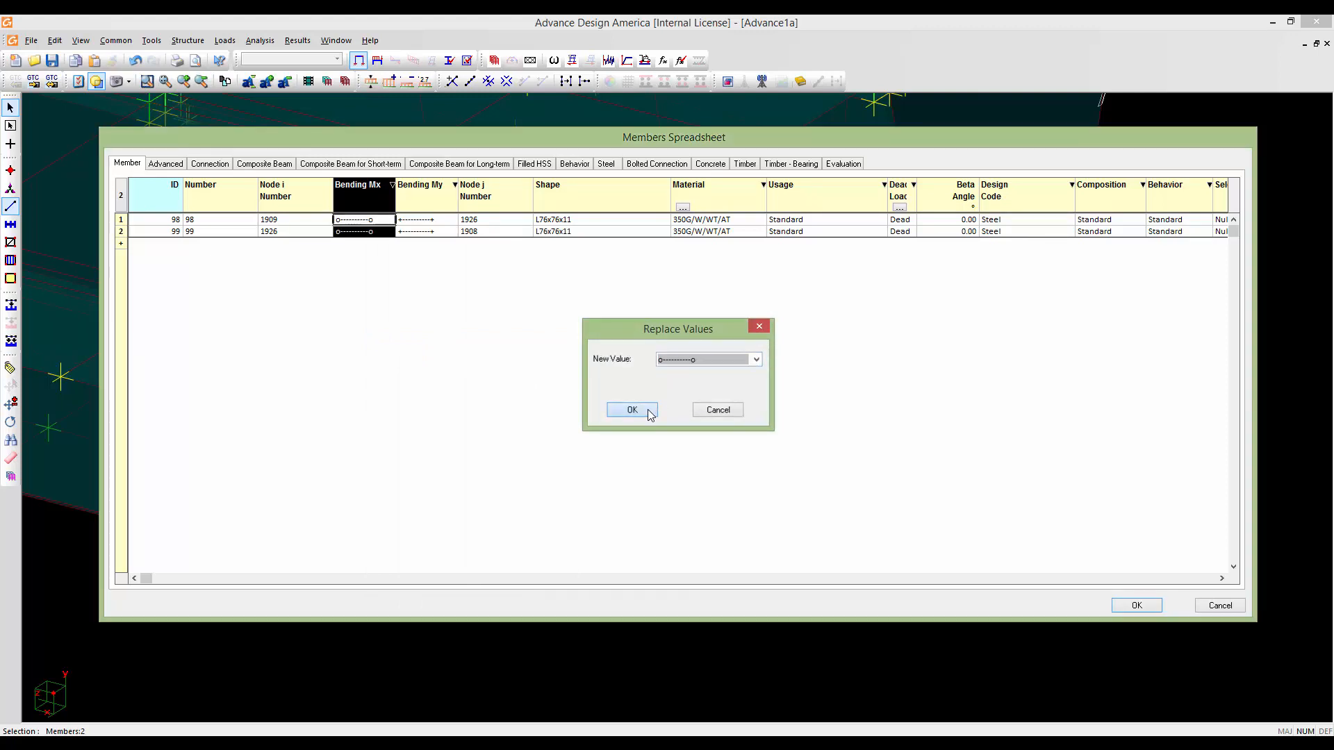
left_click(643, 410)
Replace the Bending My end condition of both top members with hinged at both ends and apply the spreadsheet changes
left_click(426, 197)
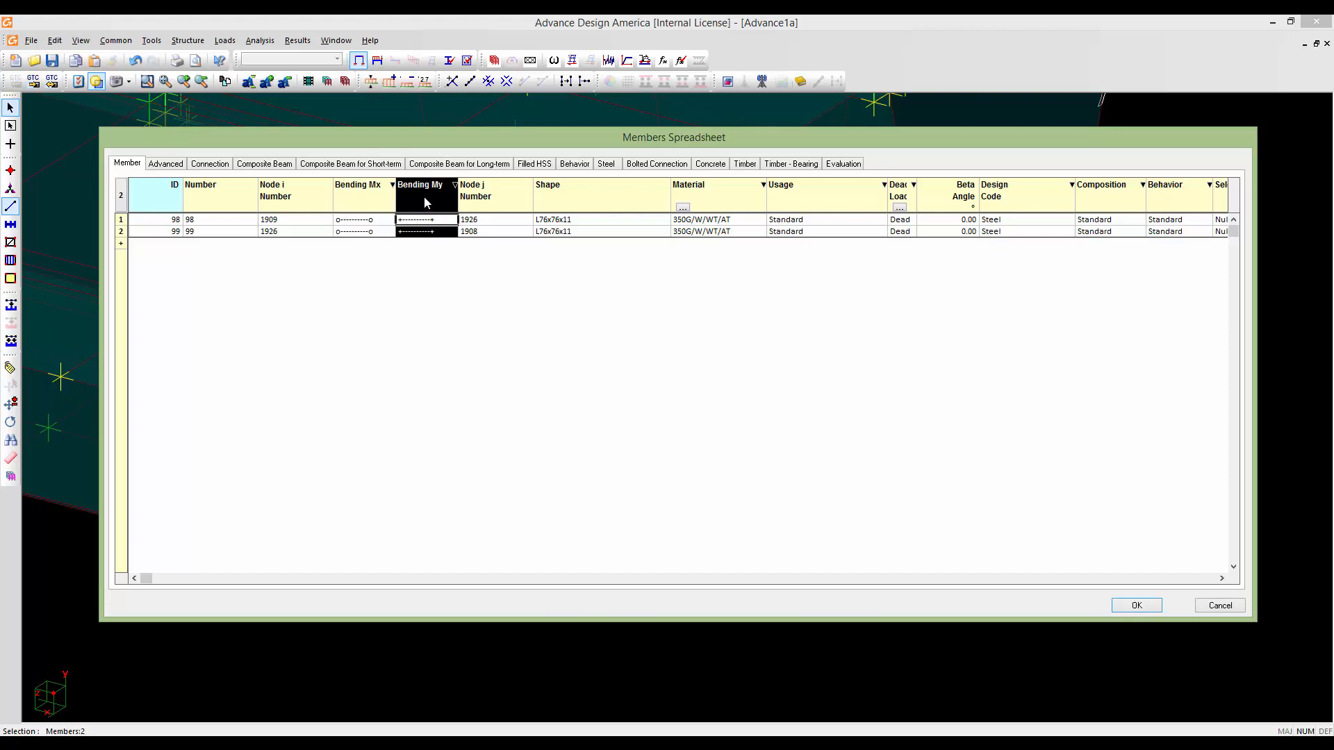
right_click(428, 221)
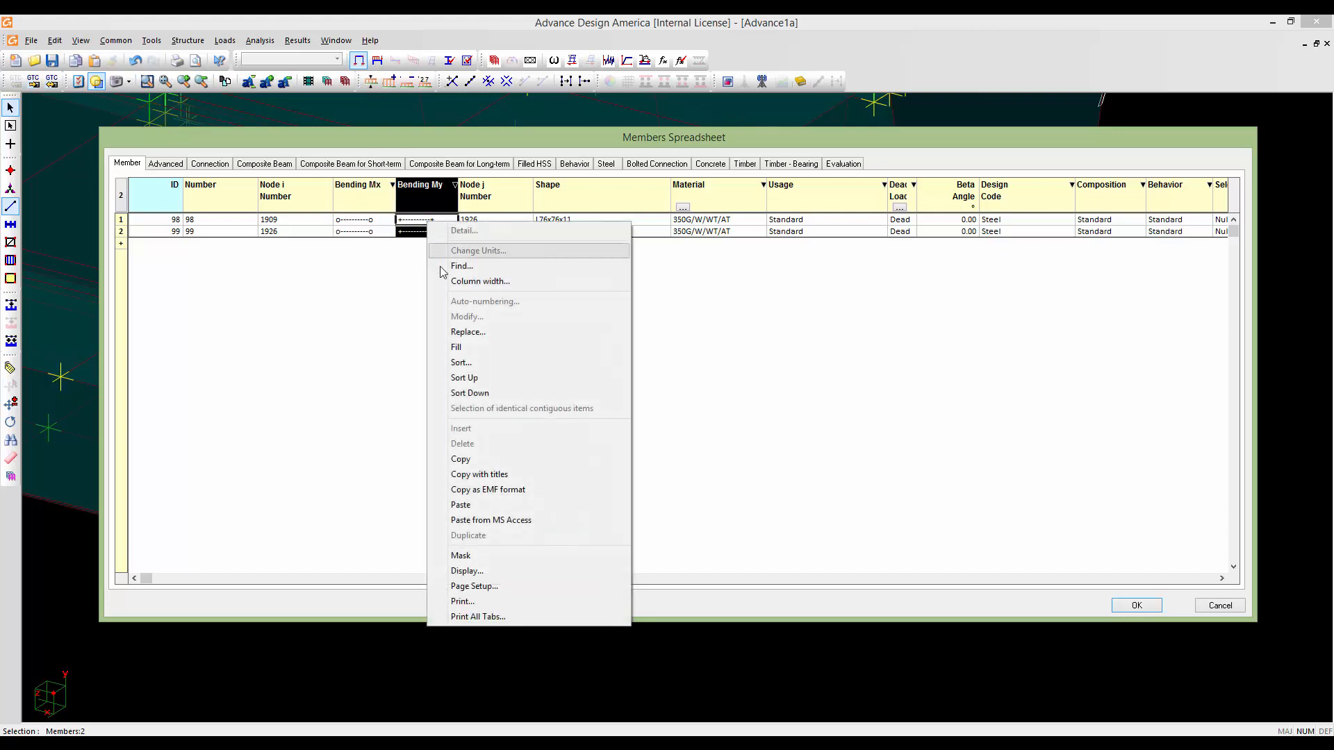
left_click(456, 334)
left_click(677, 360)
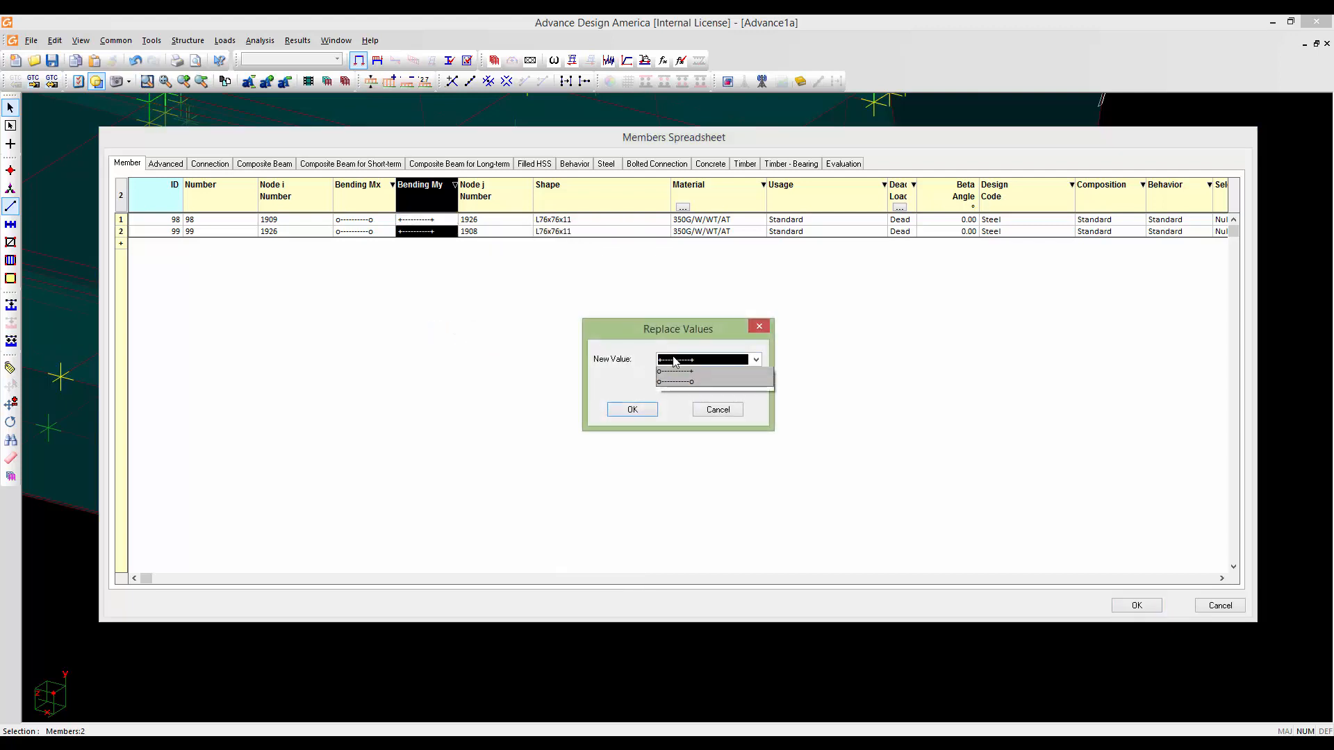
left_click(674, 404)
left_click(631, 410)
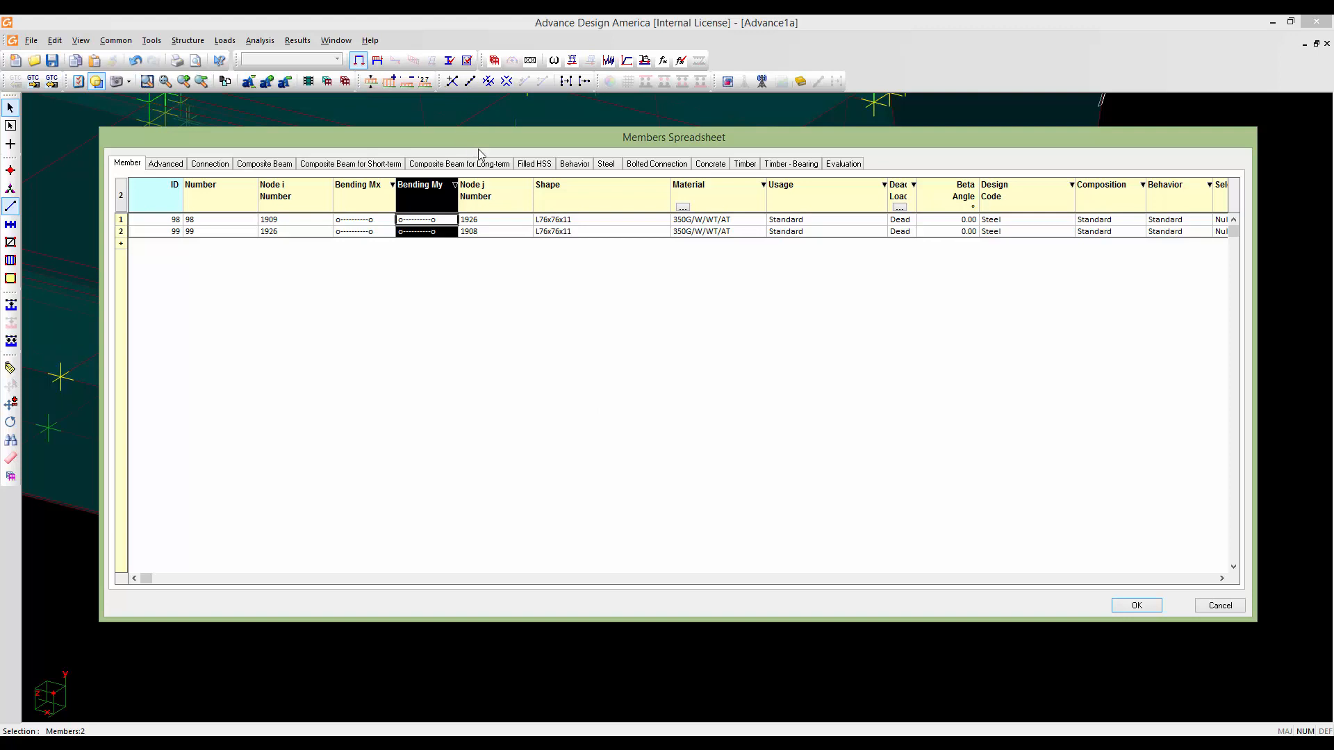
mouse_move(479, 151)
left_mouse_down()
mouse_move(601, 371)
mouse_move(567, 539)
mouse_move(545, 445)
mouse_move(547, 194)
mouse_move(474, 136)
left_mouse_up()
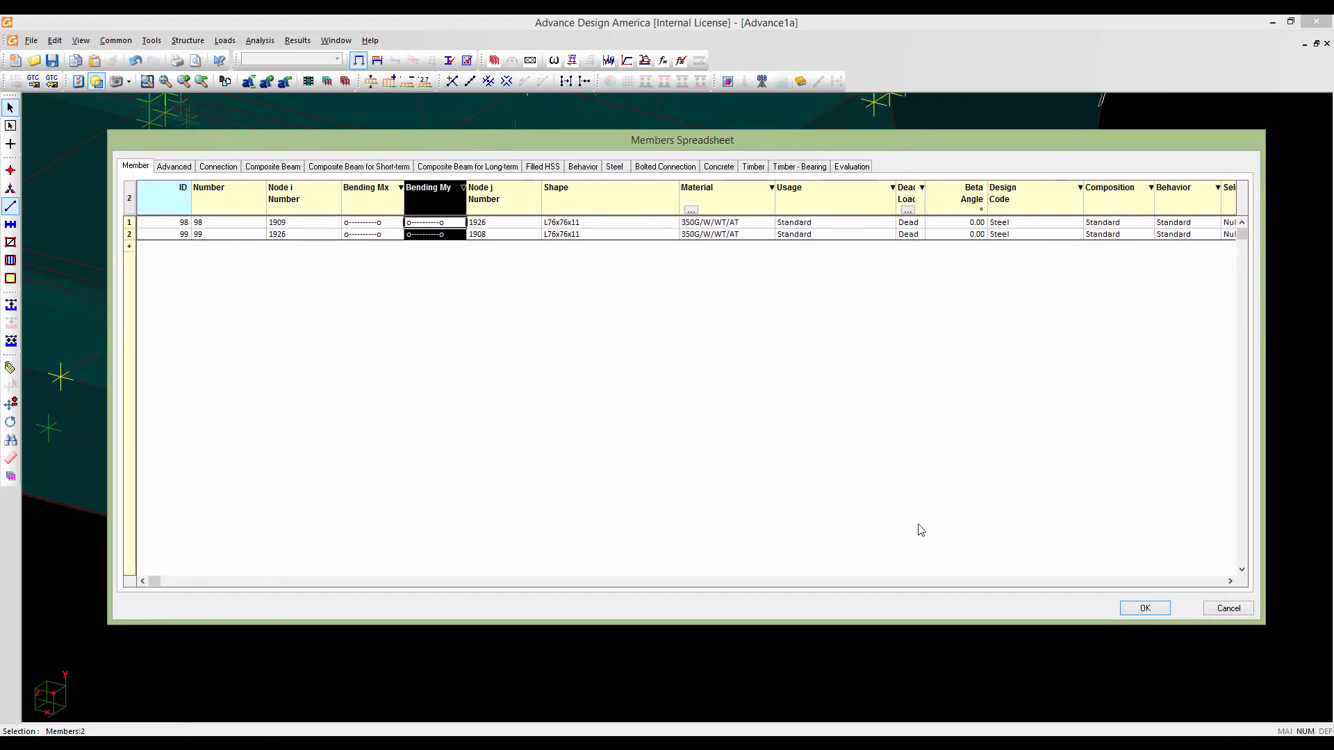
left_click(1145, 609)
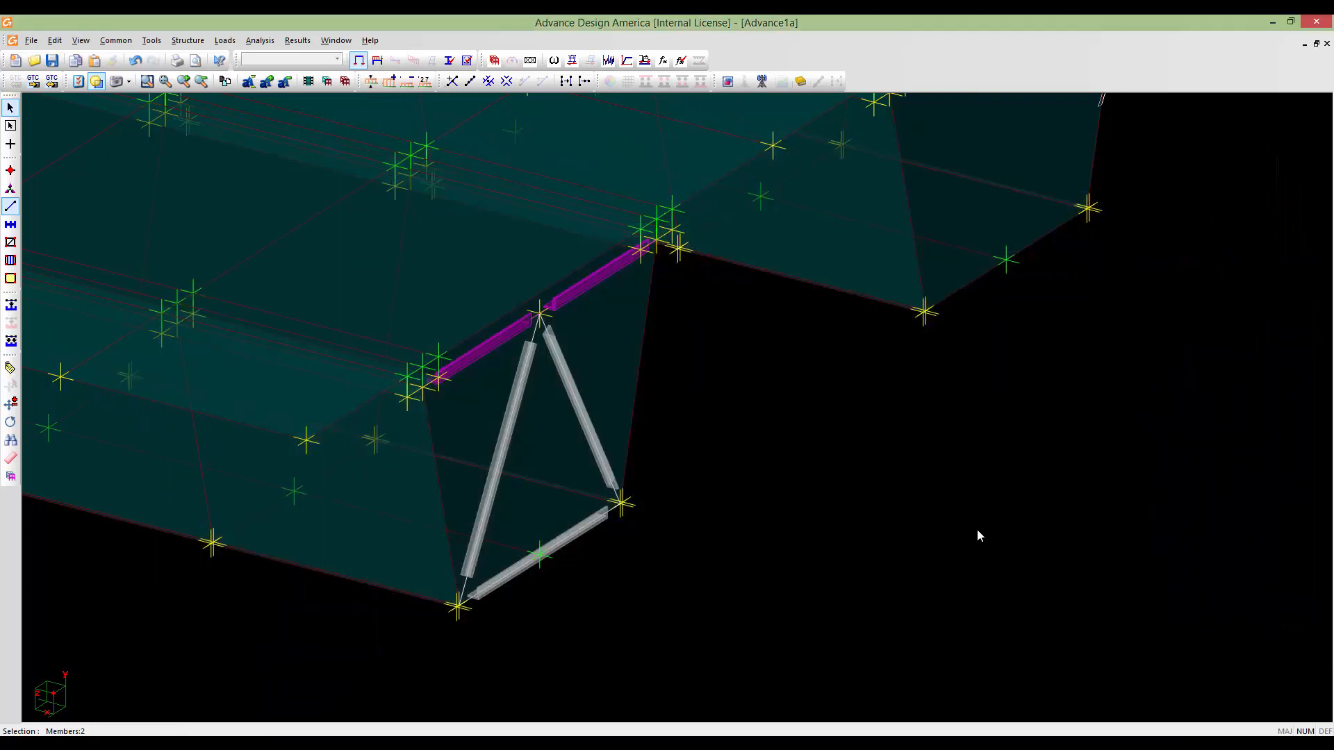
Turn on the display of member End Conditions in the view options
double_click(634, 381)
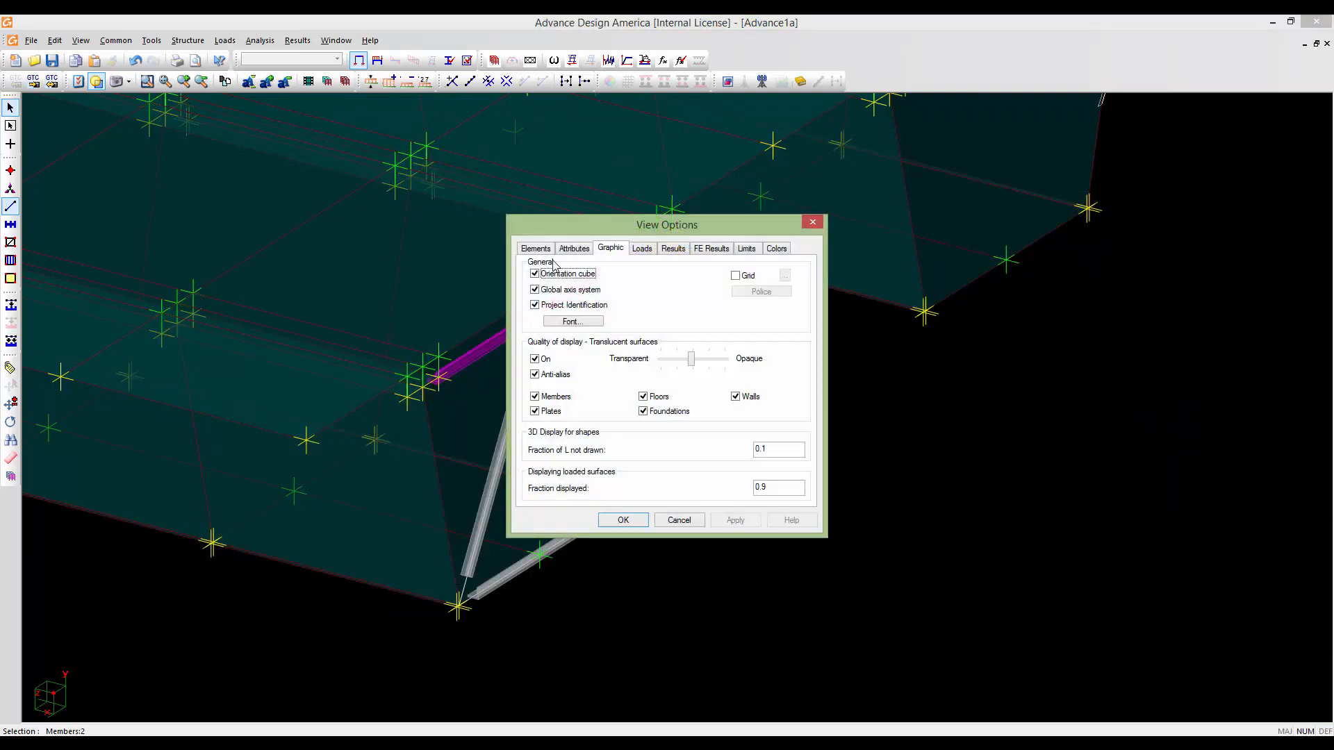
left_click(564, 250)
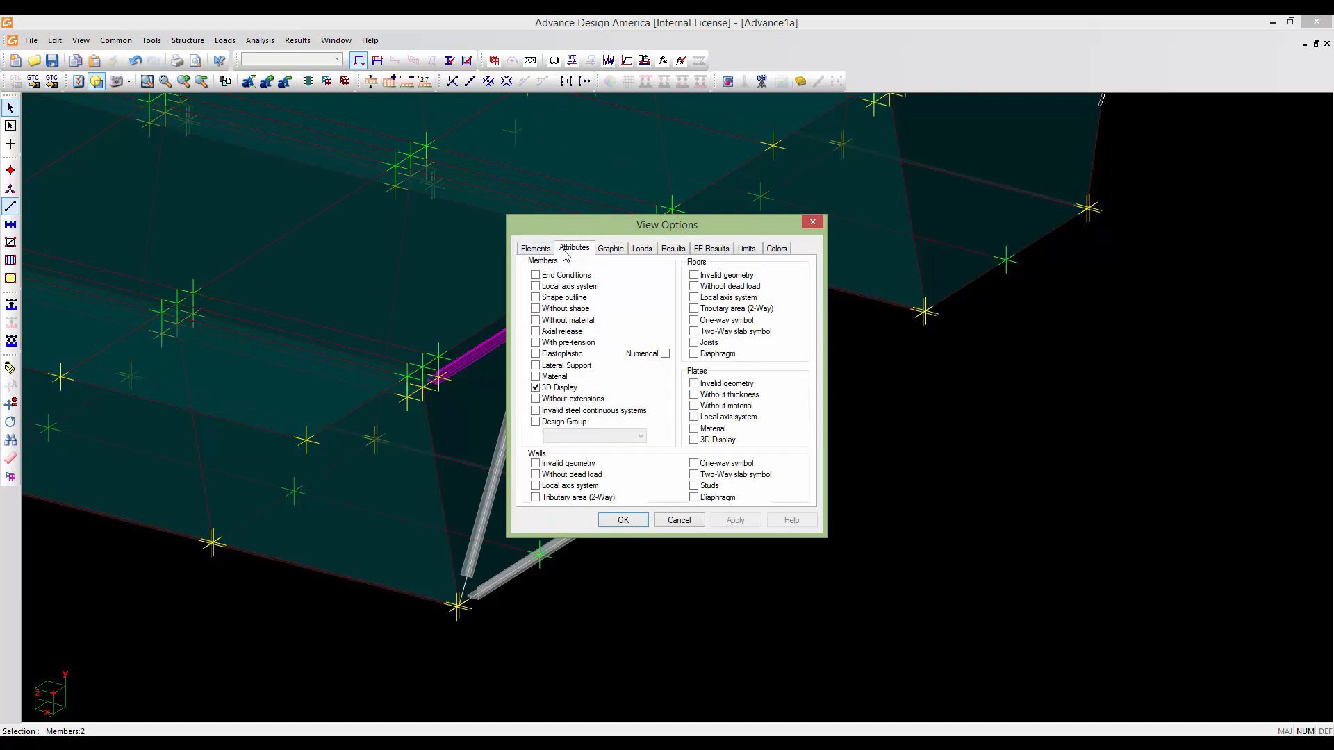
left_click(535, 276)
left_click(623, 521)
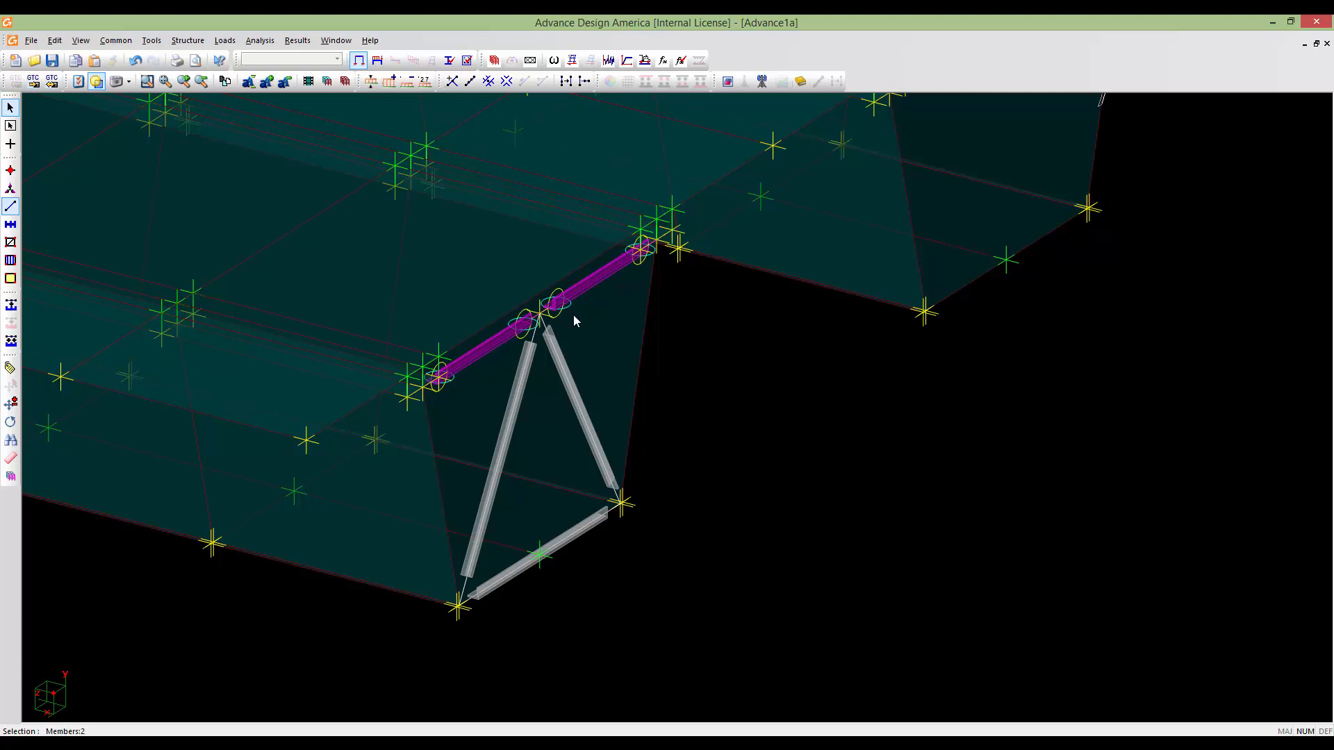
Replace the Bending Mx end condition of the bottom member and both diagonals with hinged at both ends
left_click(521, 578)
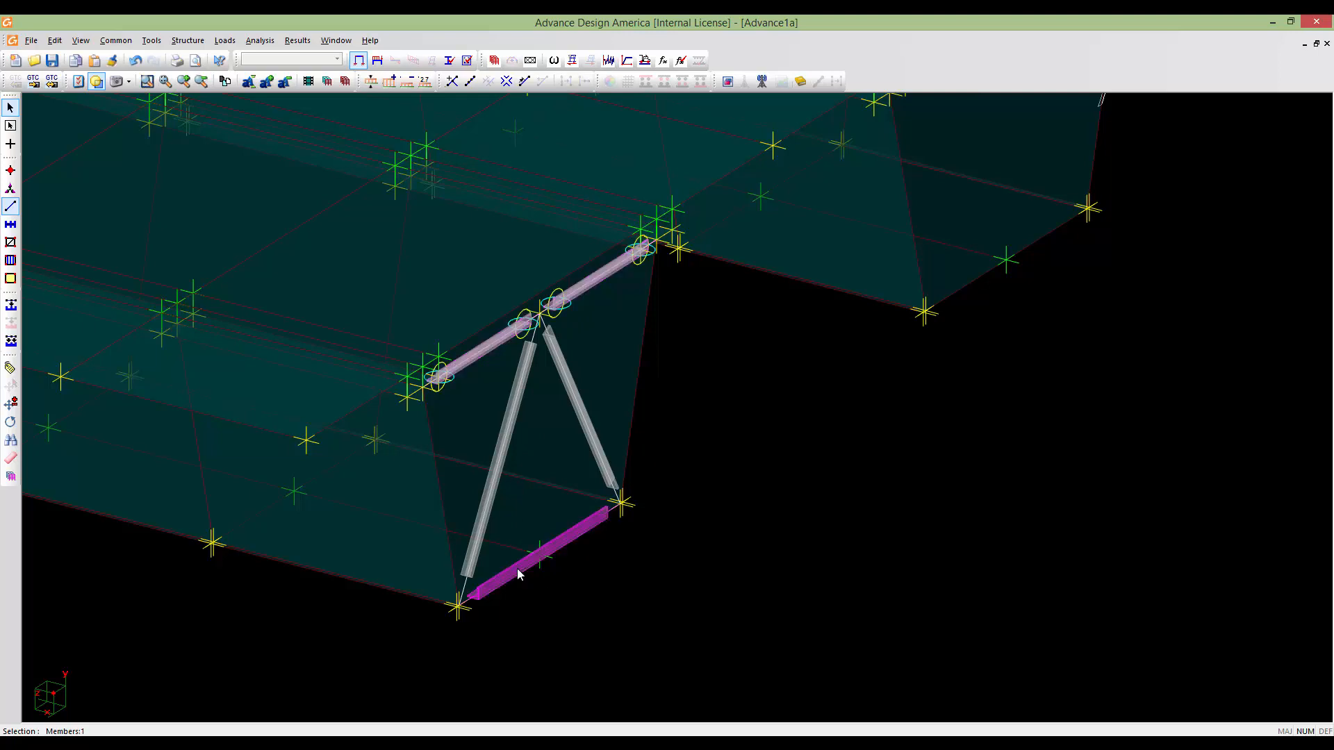
left_click(496, 477, "ctrl")
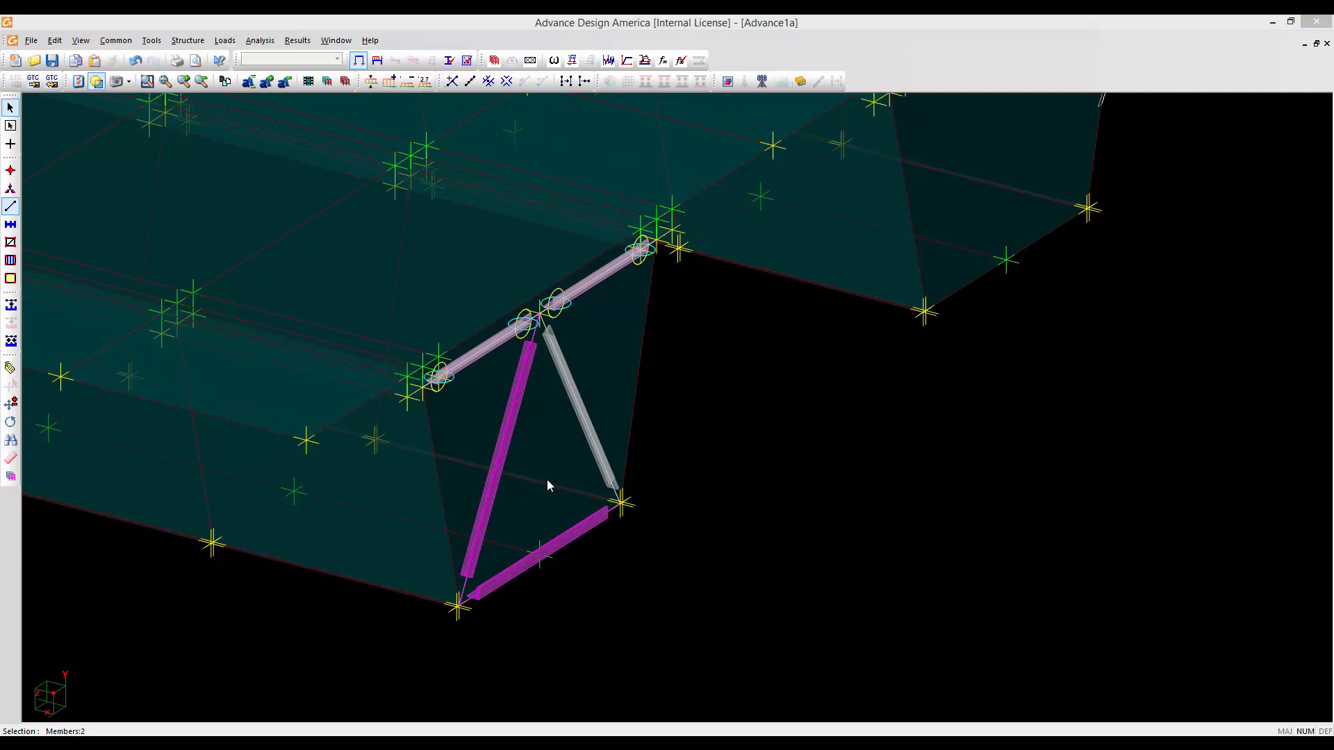
left_click(584, 429)
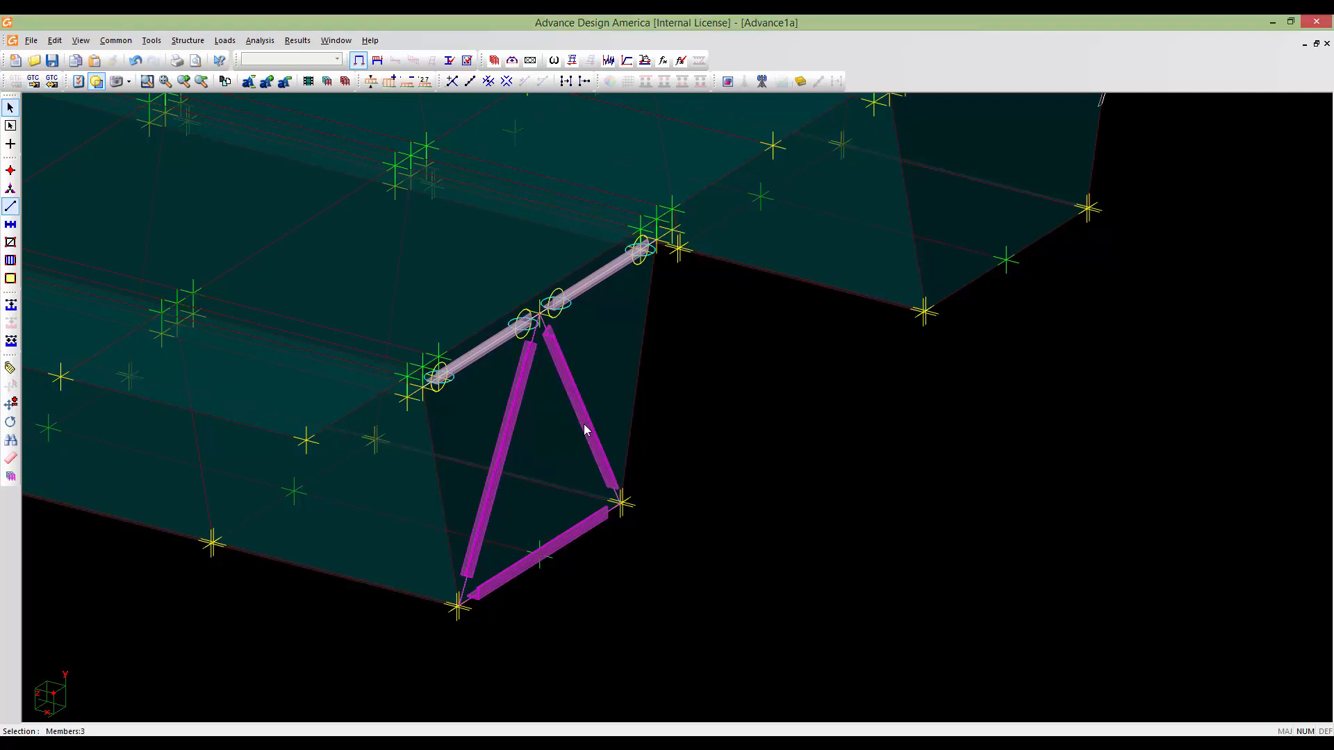
double_click(584, 427)
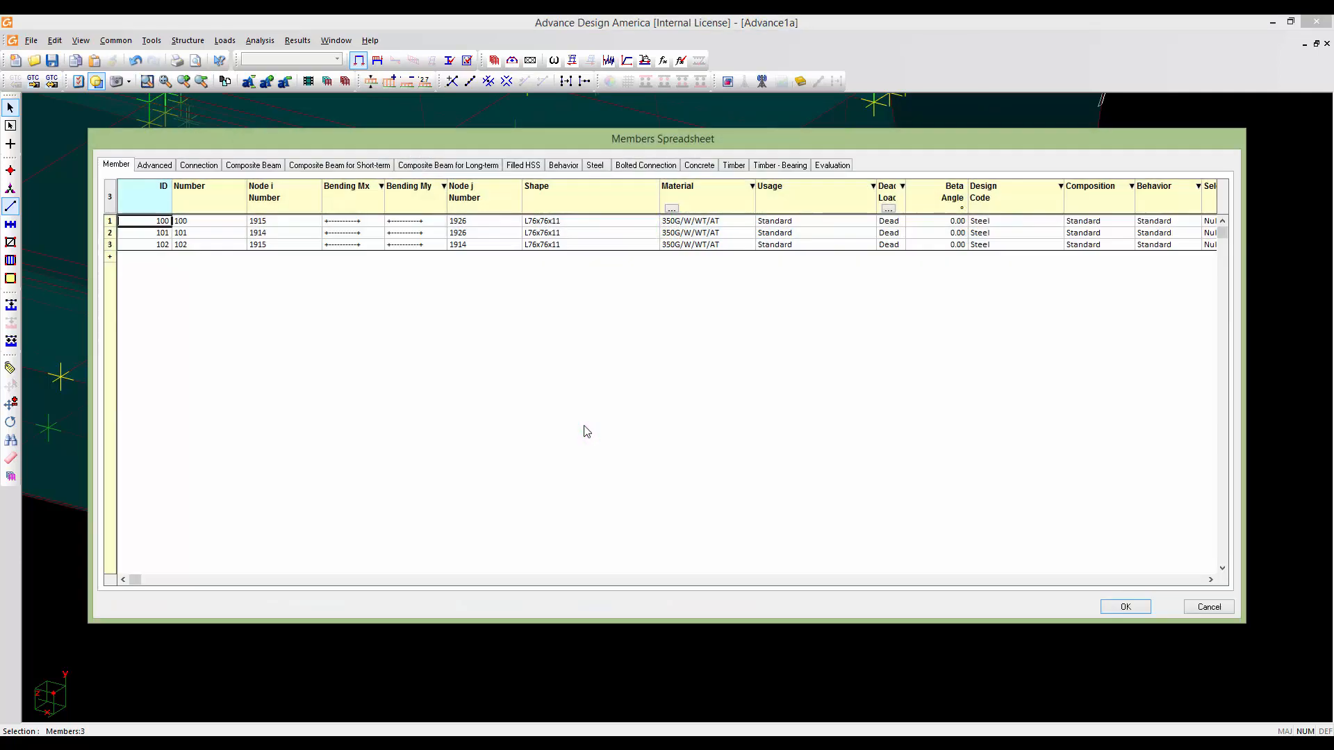
left_click(339, 199)
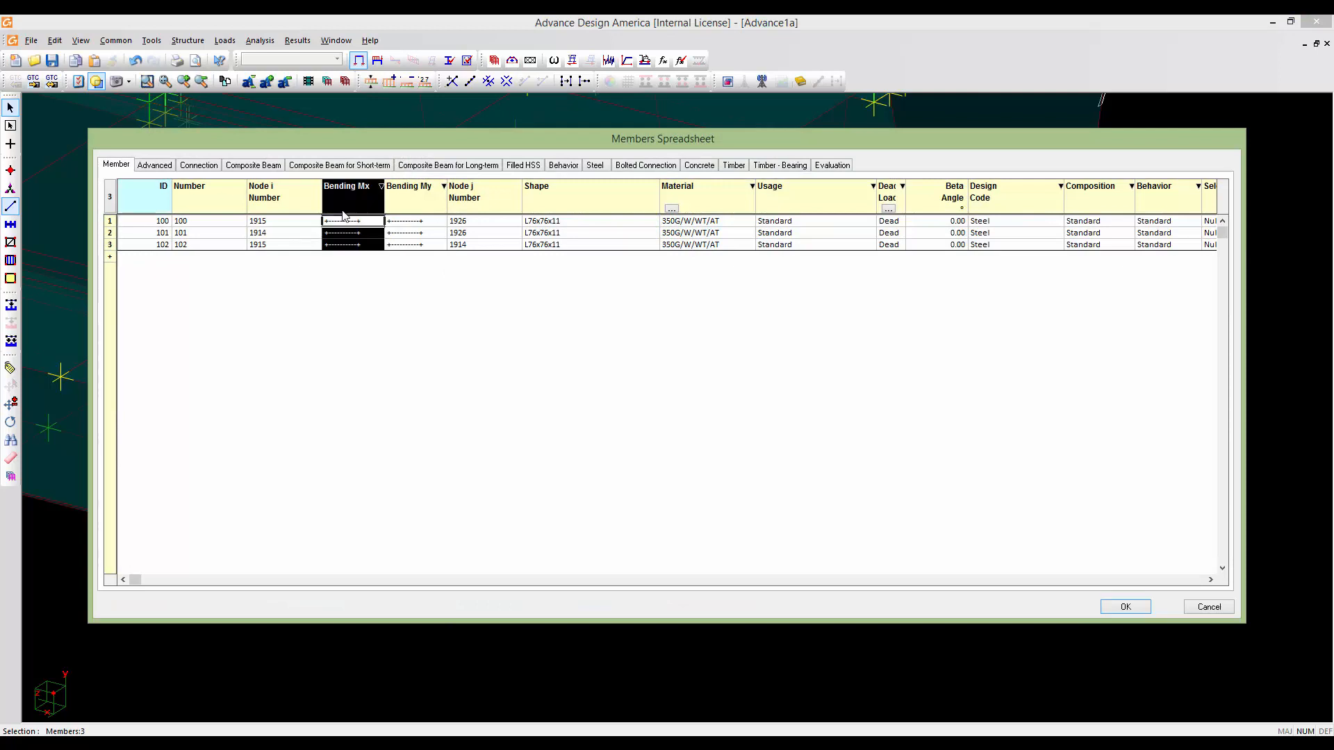
right_click(351, 241)
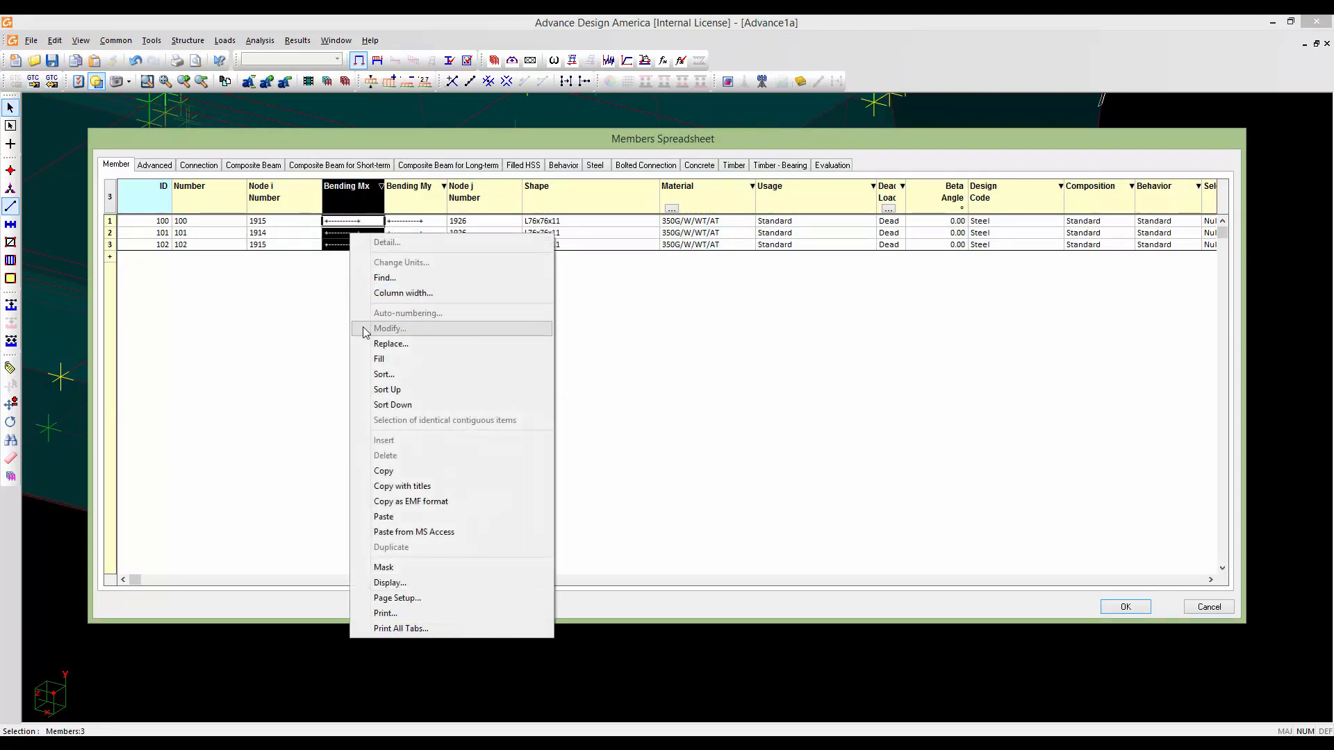
left_click(400, 345)
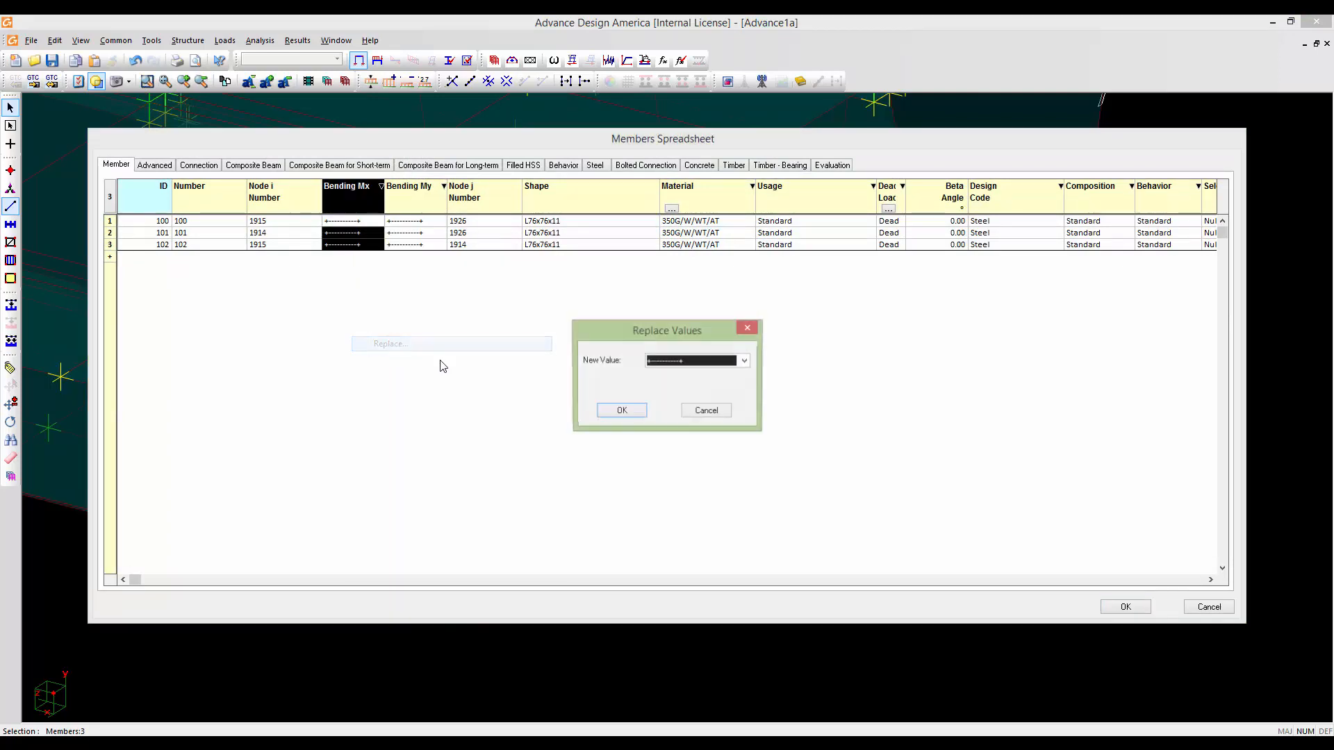
left_click(686, 362)
left_click(681, 405)
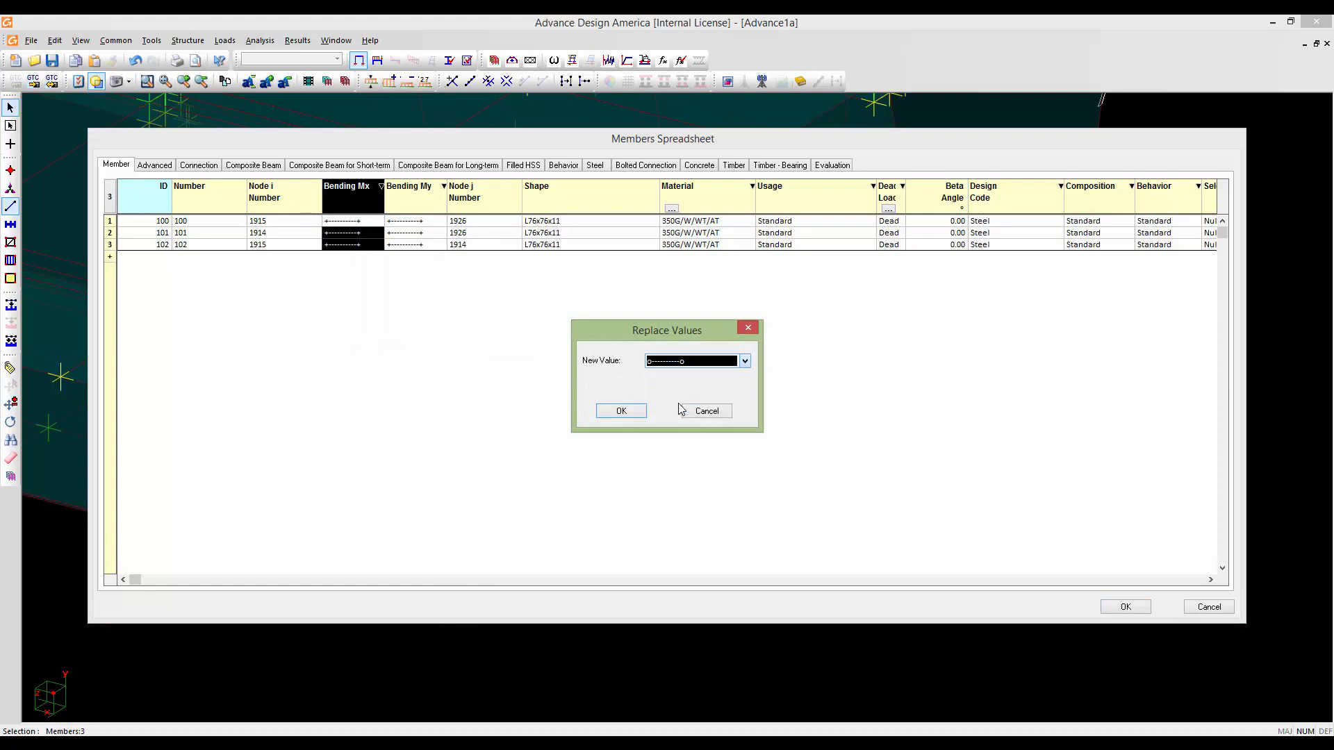
left_click(622, 410)
Replace the Bending My end condition of the bottom member and both diagonals with hinged at both ends and apply the changes
left_click(410, 198)
right_click(418, 238)
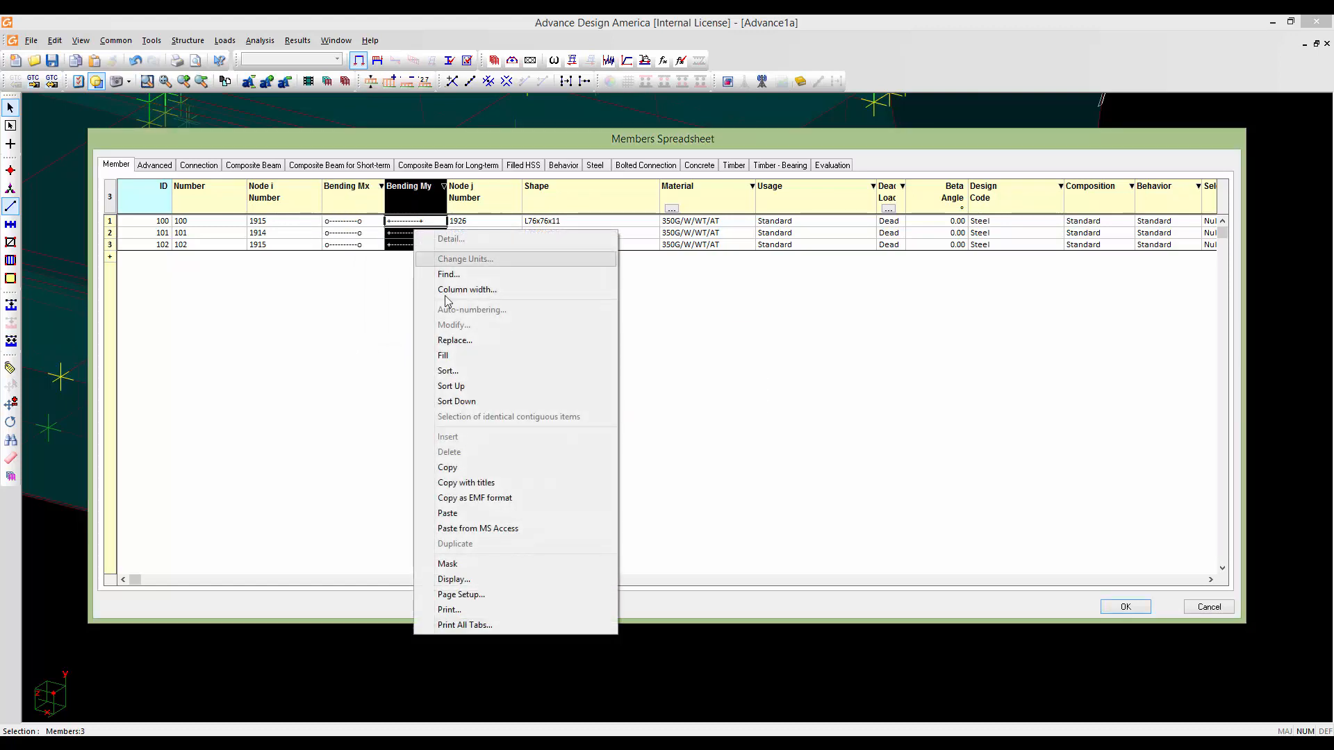
left_click(455, 340)
left_click(704, 362)
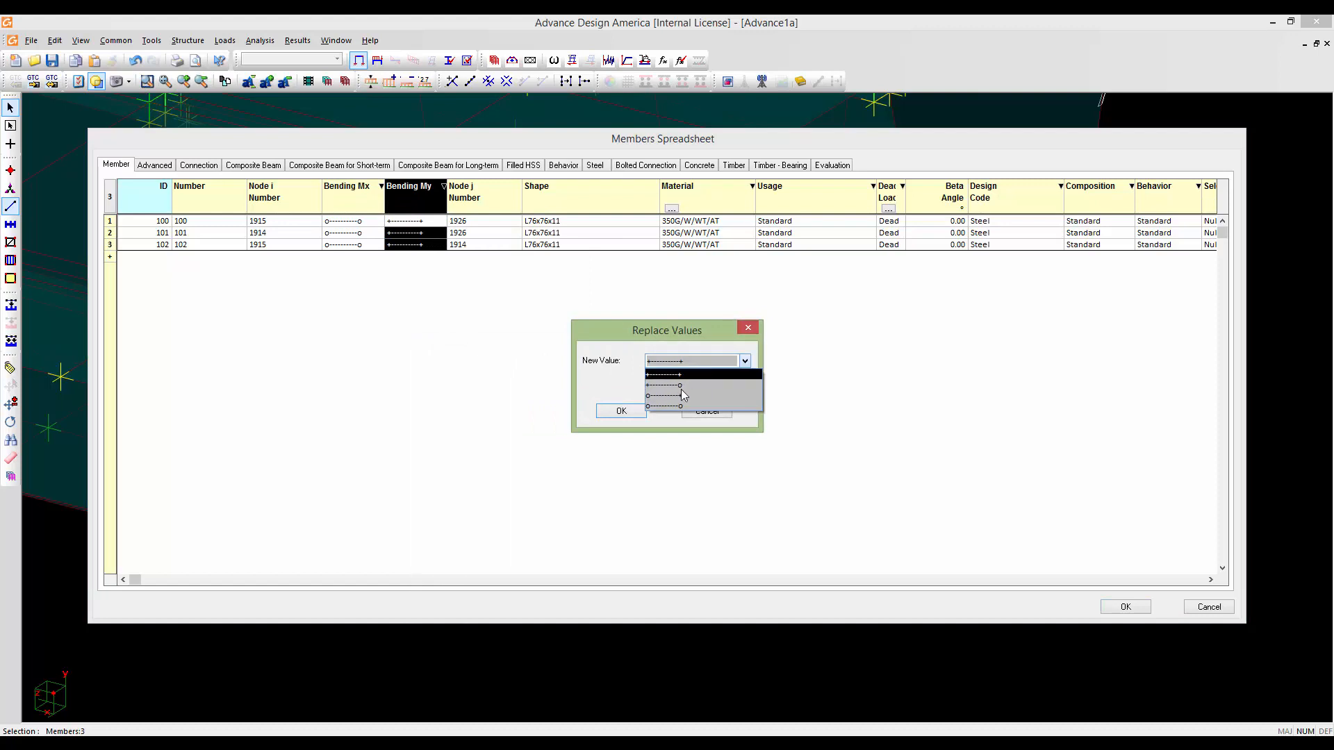
left_click(681, 371)
left_click(621, 410)
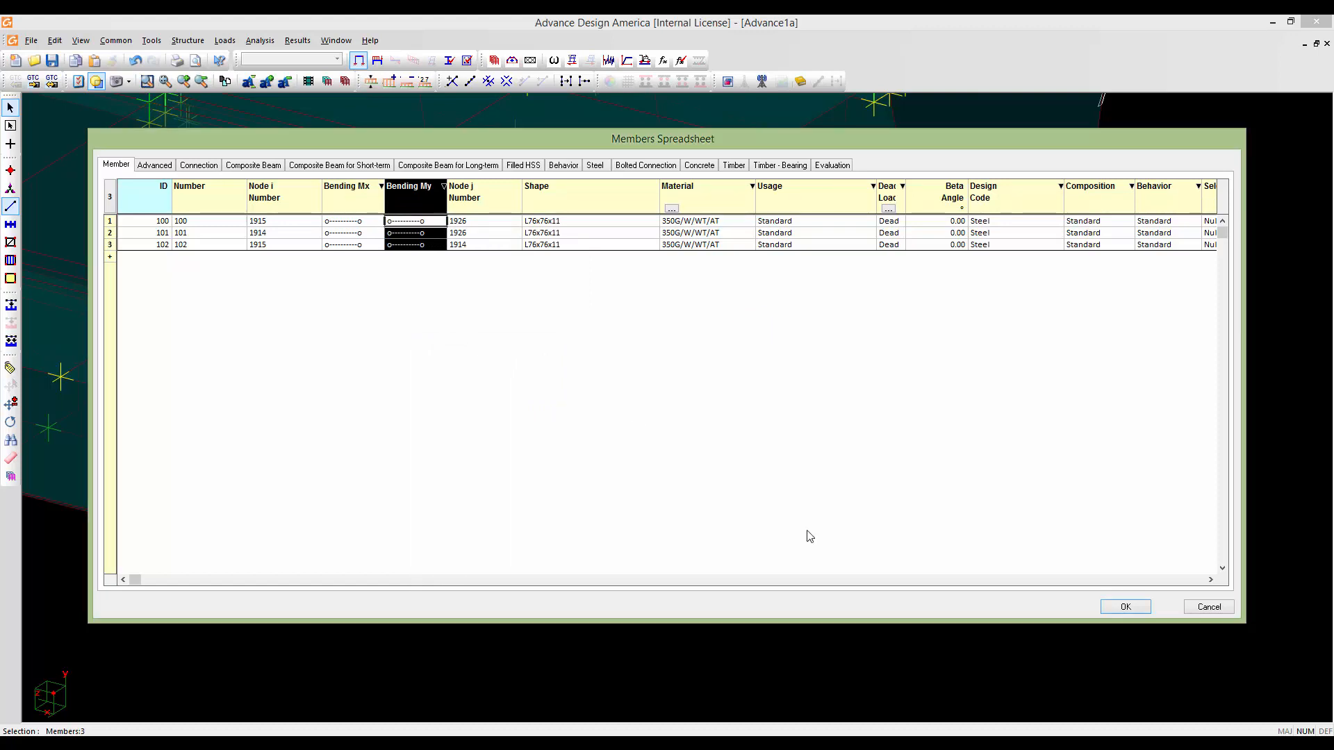
left_click(1125, 607)
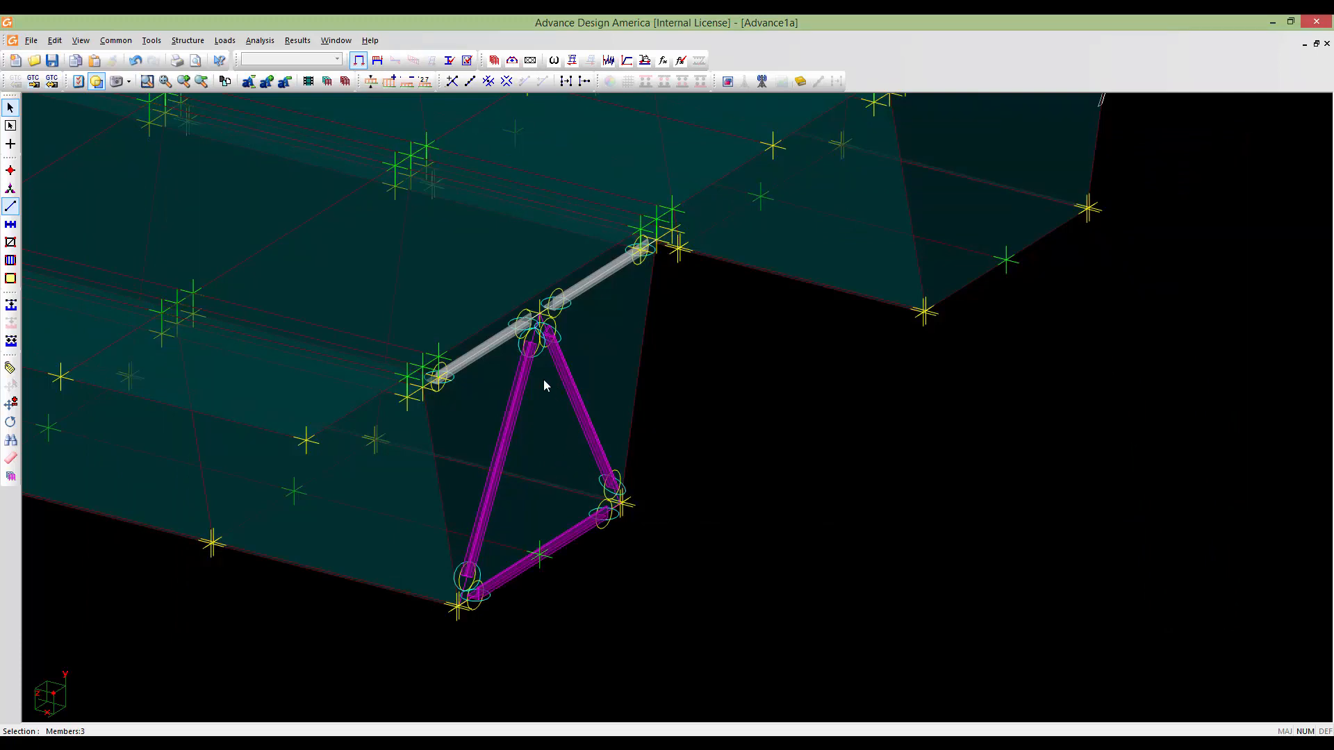
Open the members spreadsheet for the two top members of the internal bracing
left_click(488, 348)
left_click(585, 291)
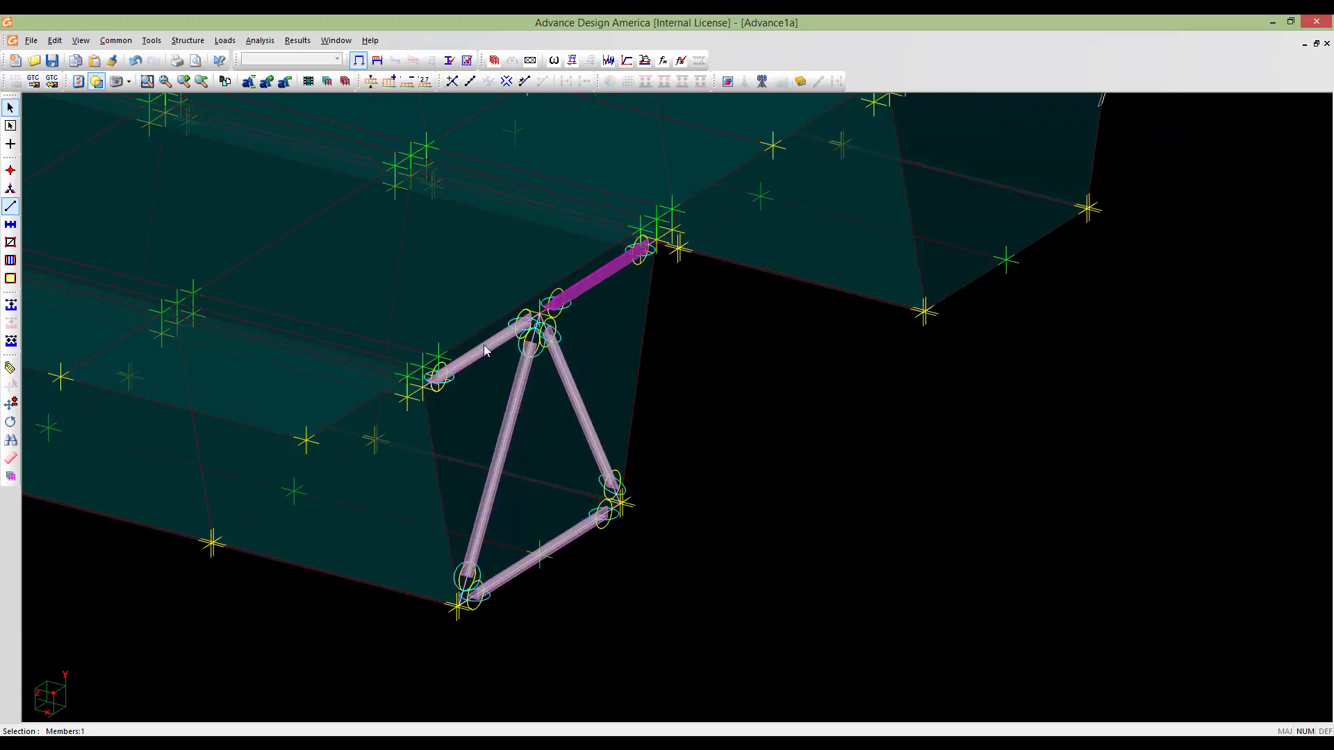
left_click(484, 345)
left_click(577, 298, "ctrl")
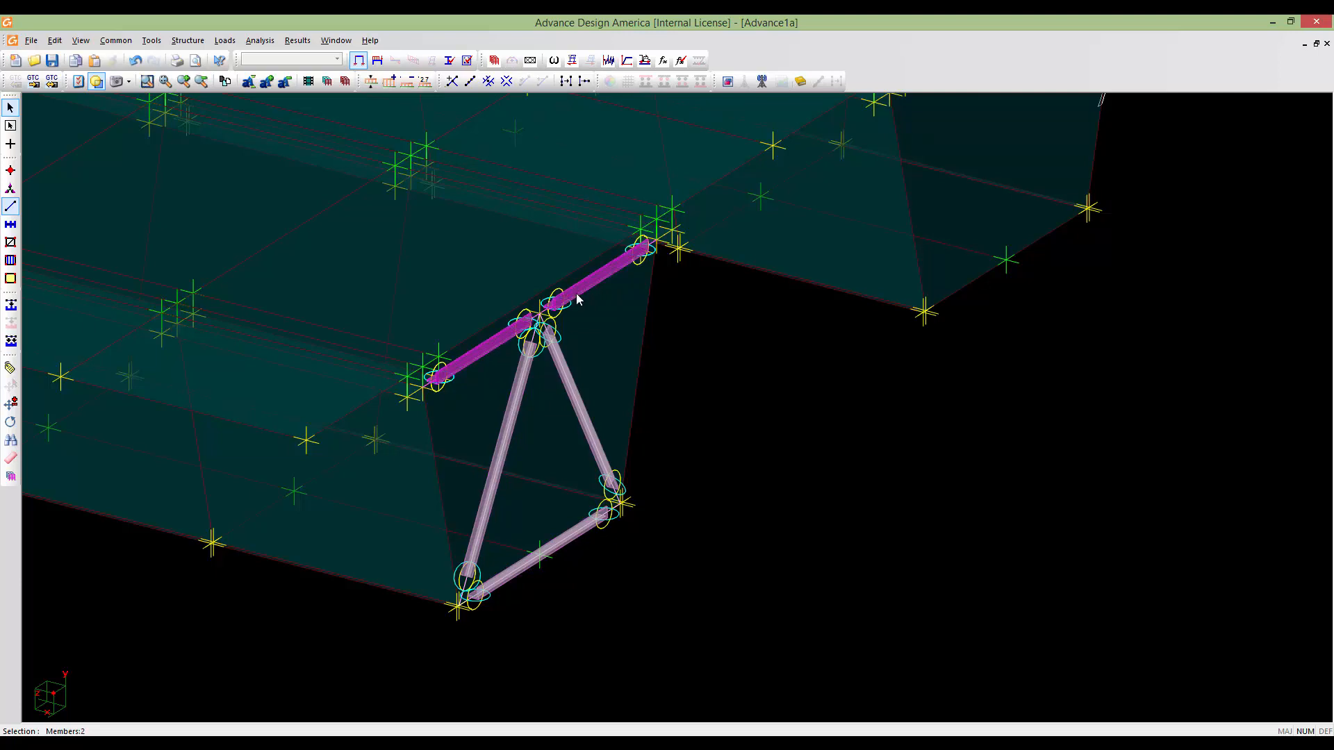
double_click(577, 298)
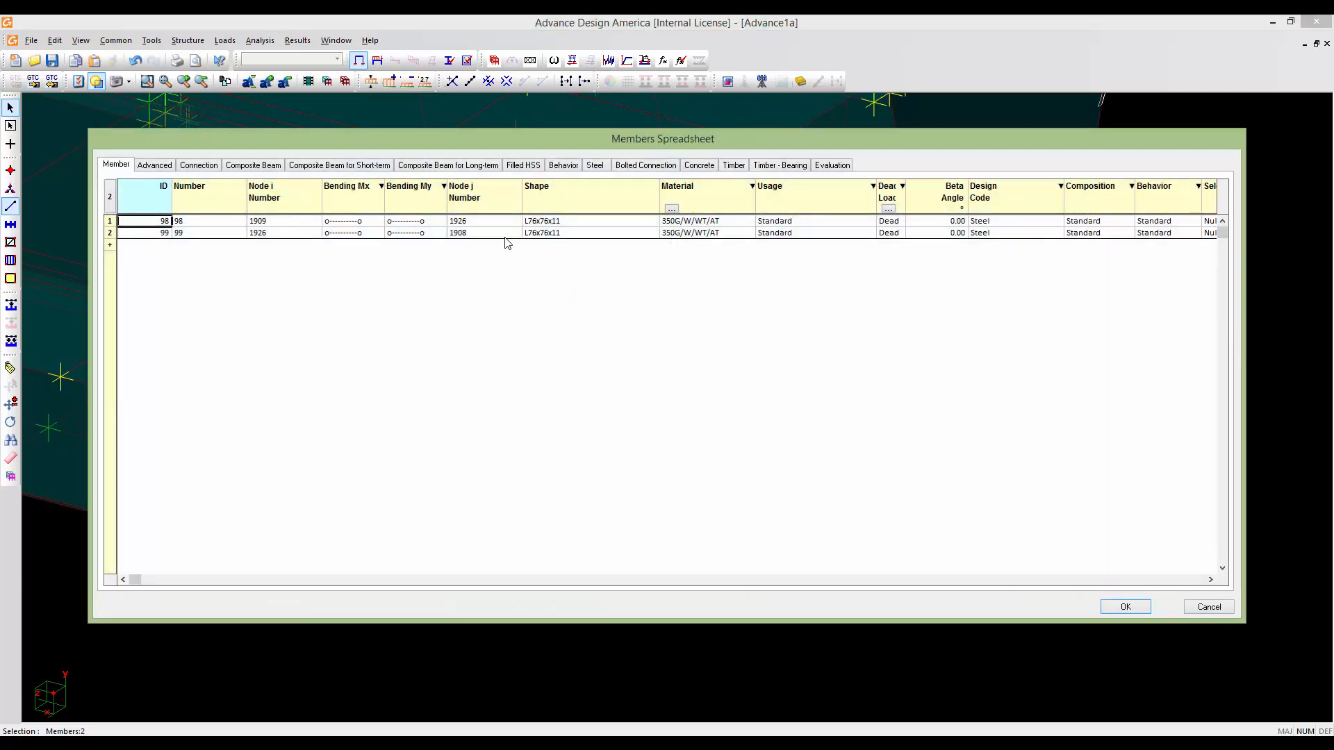
Replace the shape of both top members with the WT305x50.5 section, apply the spreadsheet changes and clear the selection
left_click(574, 210)
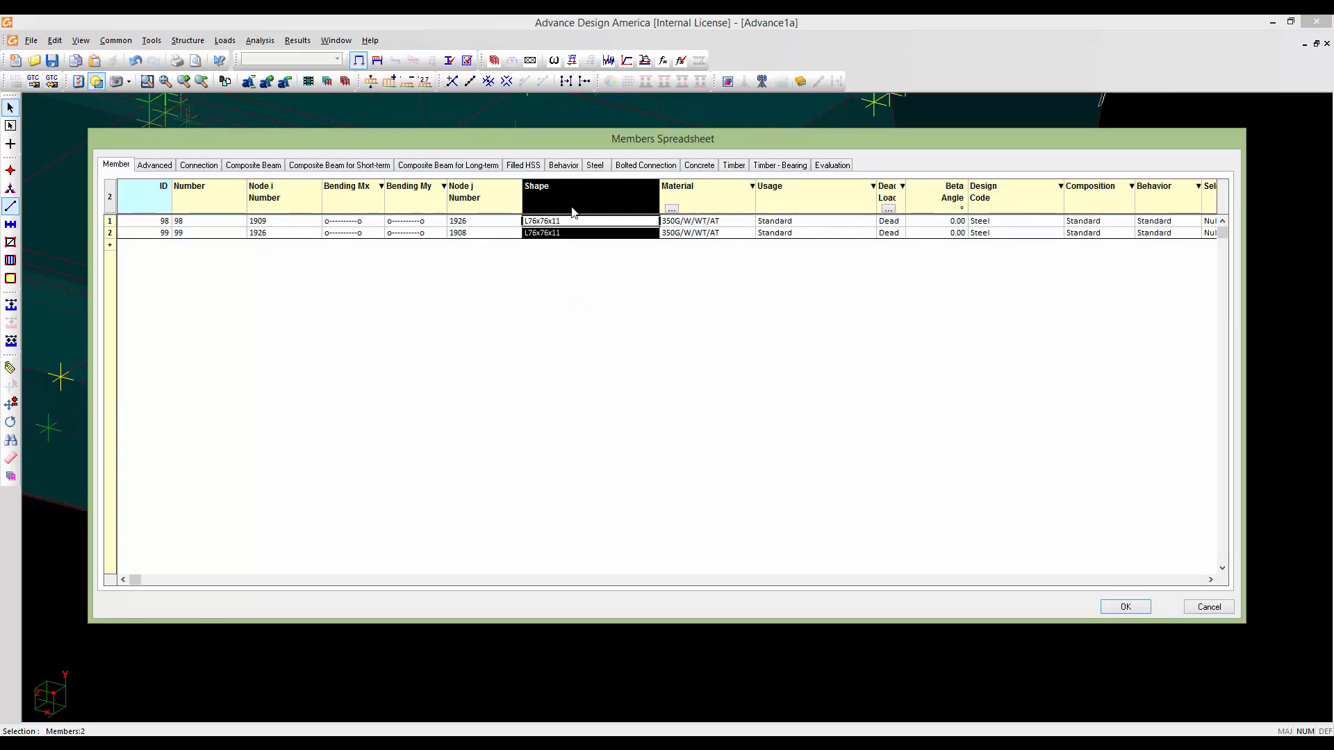
right_click(571, 207)
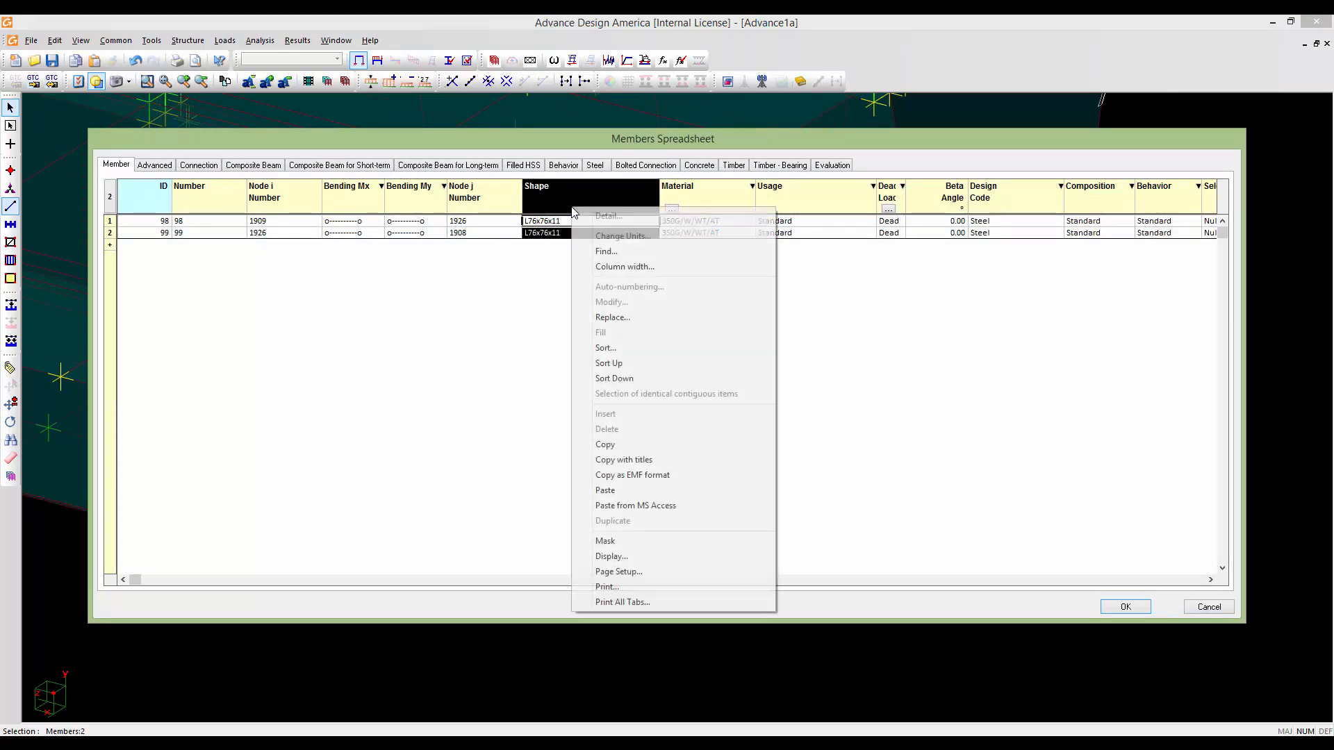
left_click(612, 317)
scroll(883, 292, "up", 3)
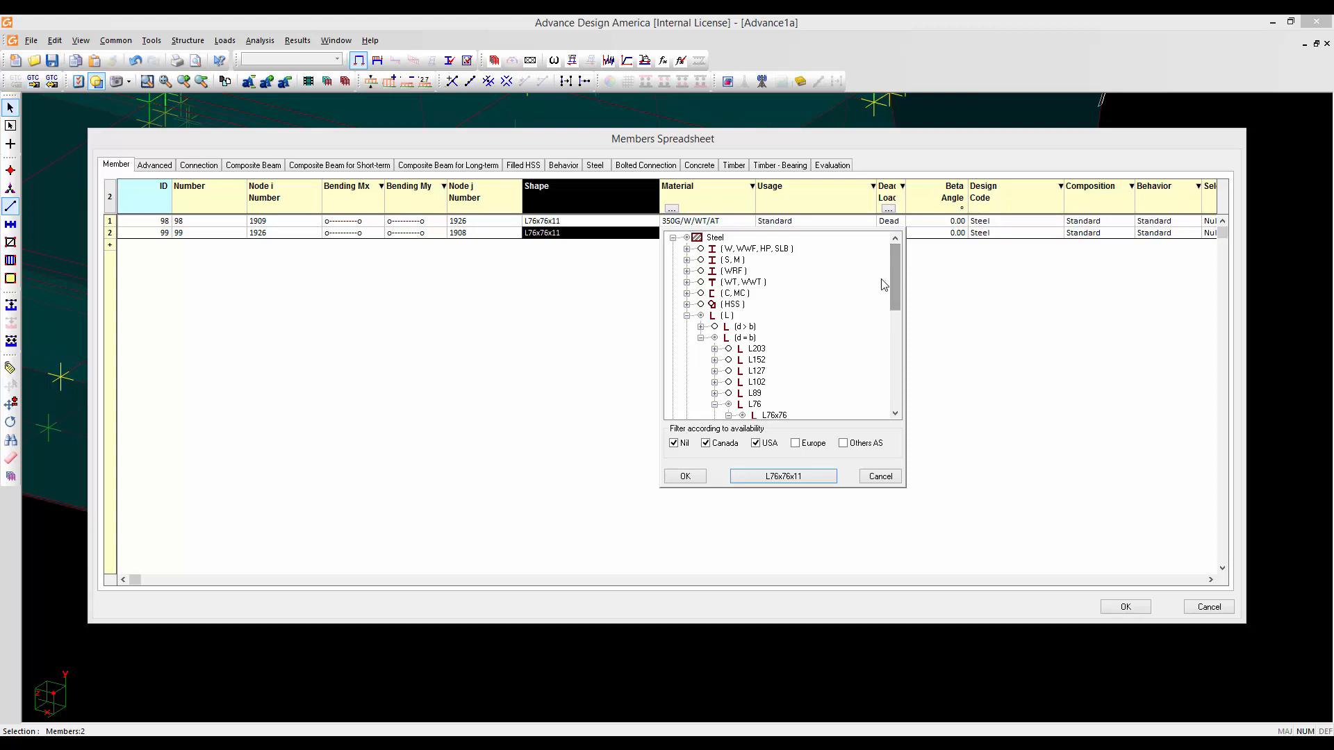
left_click(687, 282)
left_click(700, 304)
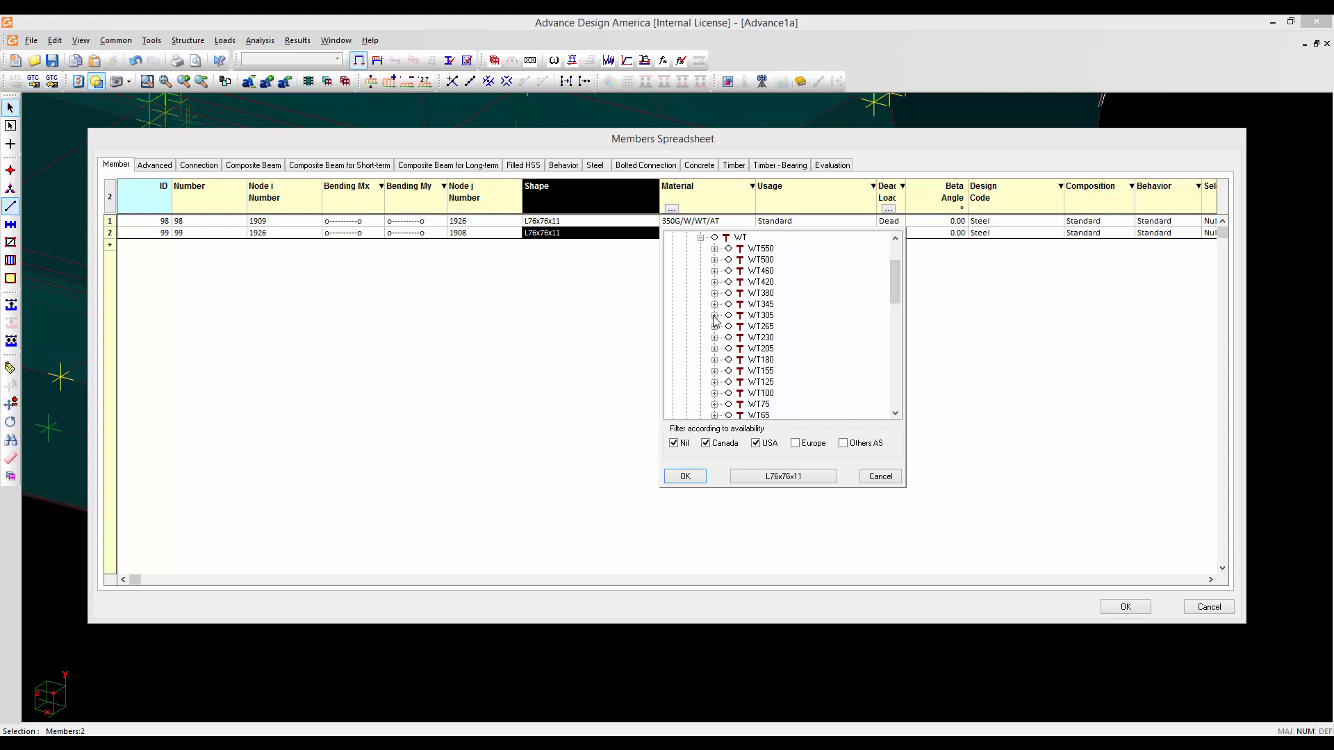
left_click(714, 316)
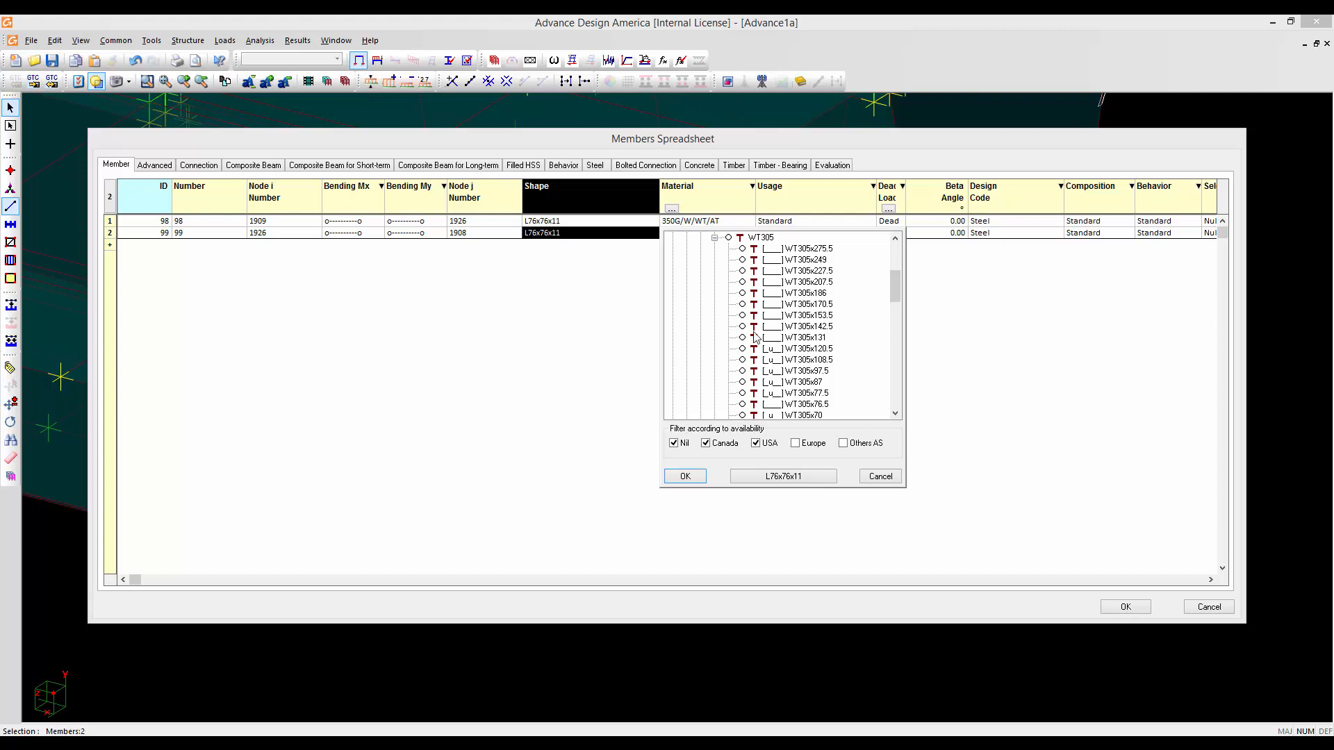
left_click_drag(895, 284, 897, 293)
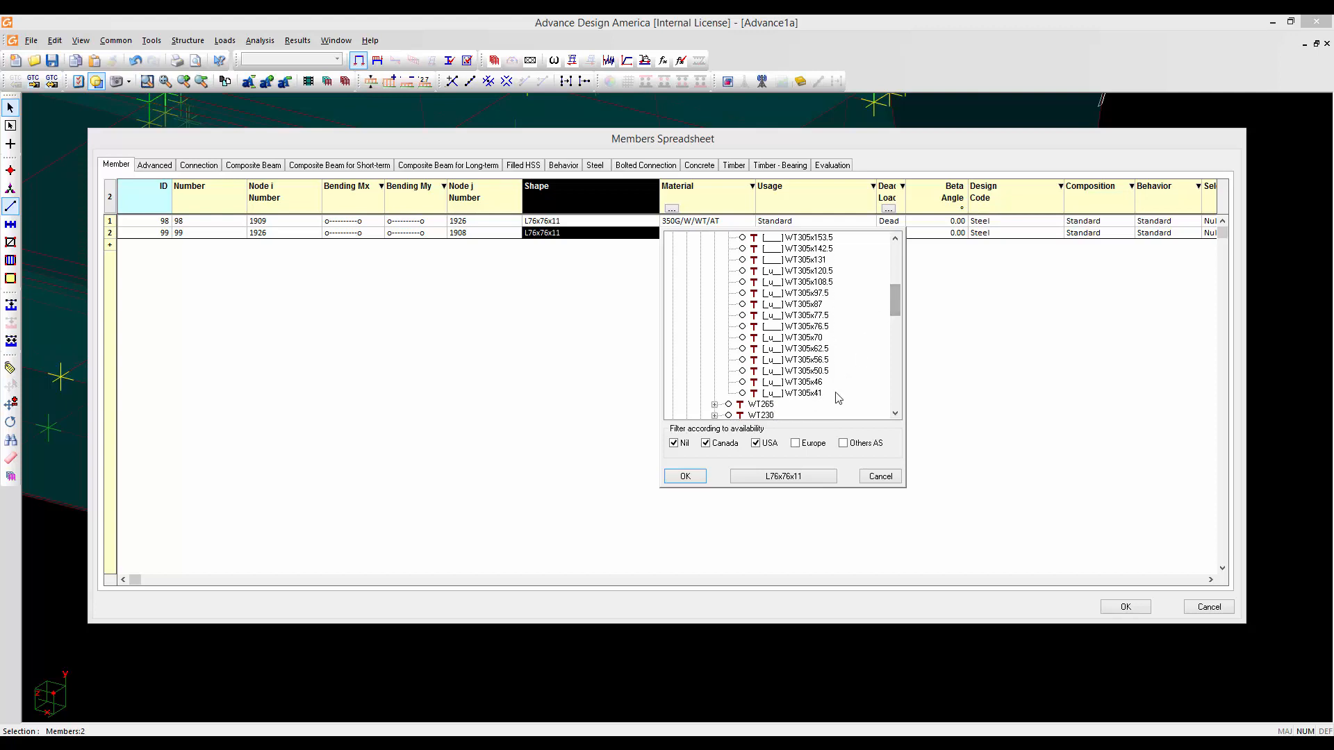
left_click(748, 372)
left_click(685, 477)
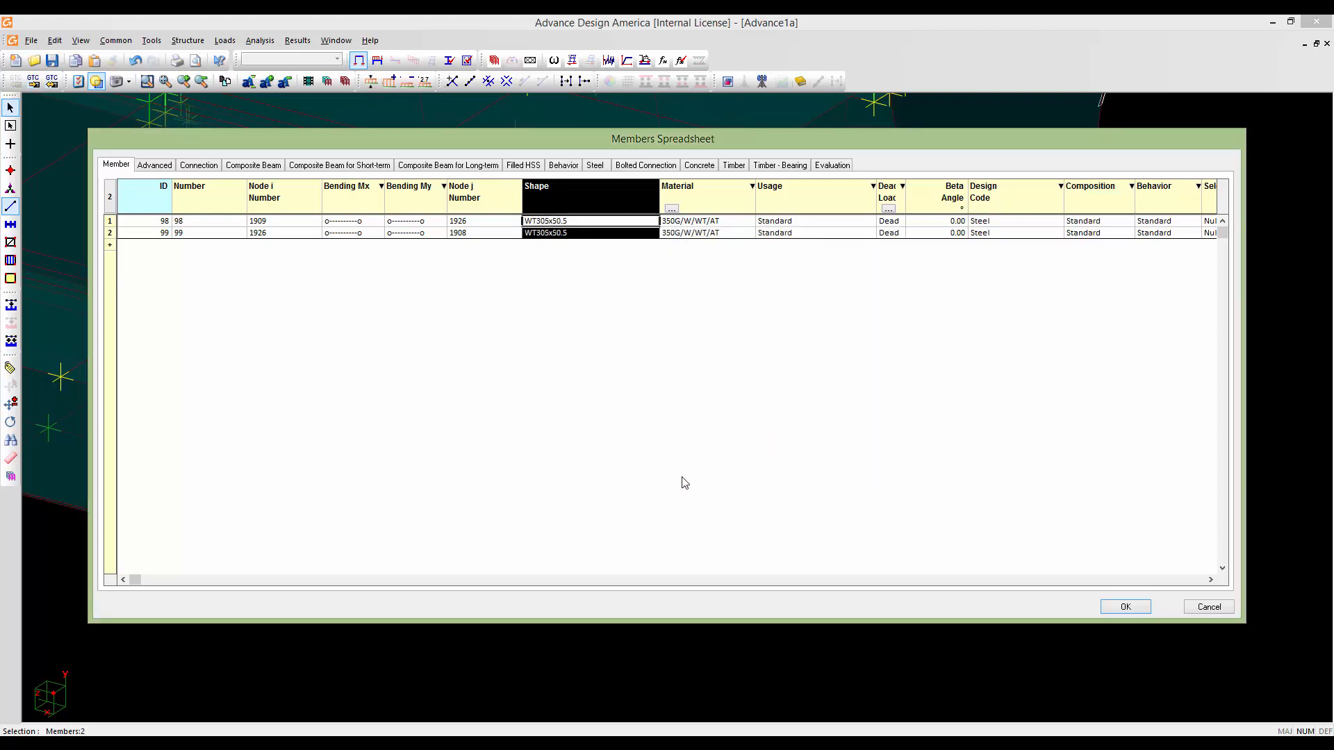
left_click(1125, 607)
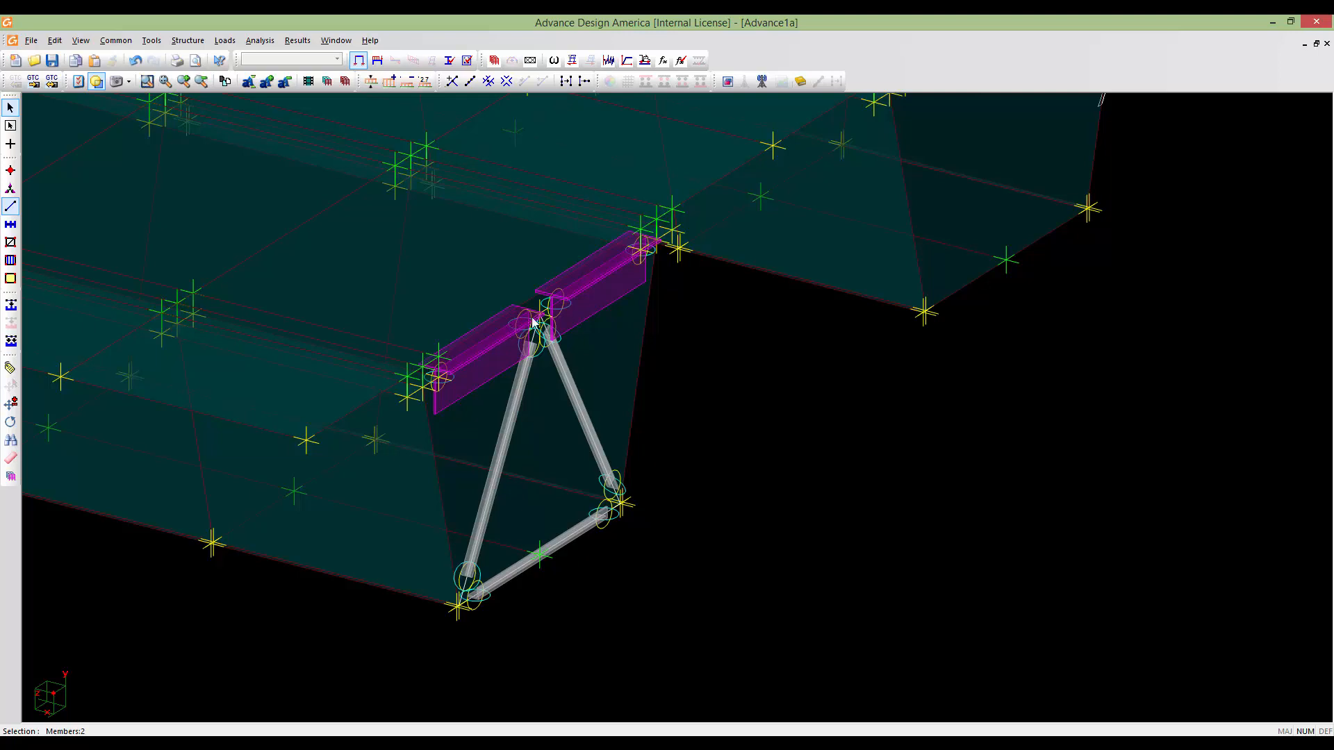
key("Escape")
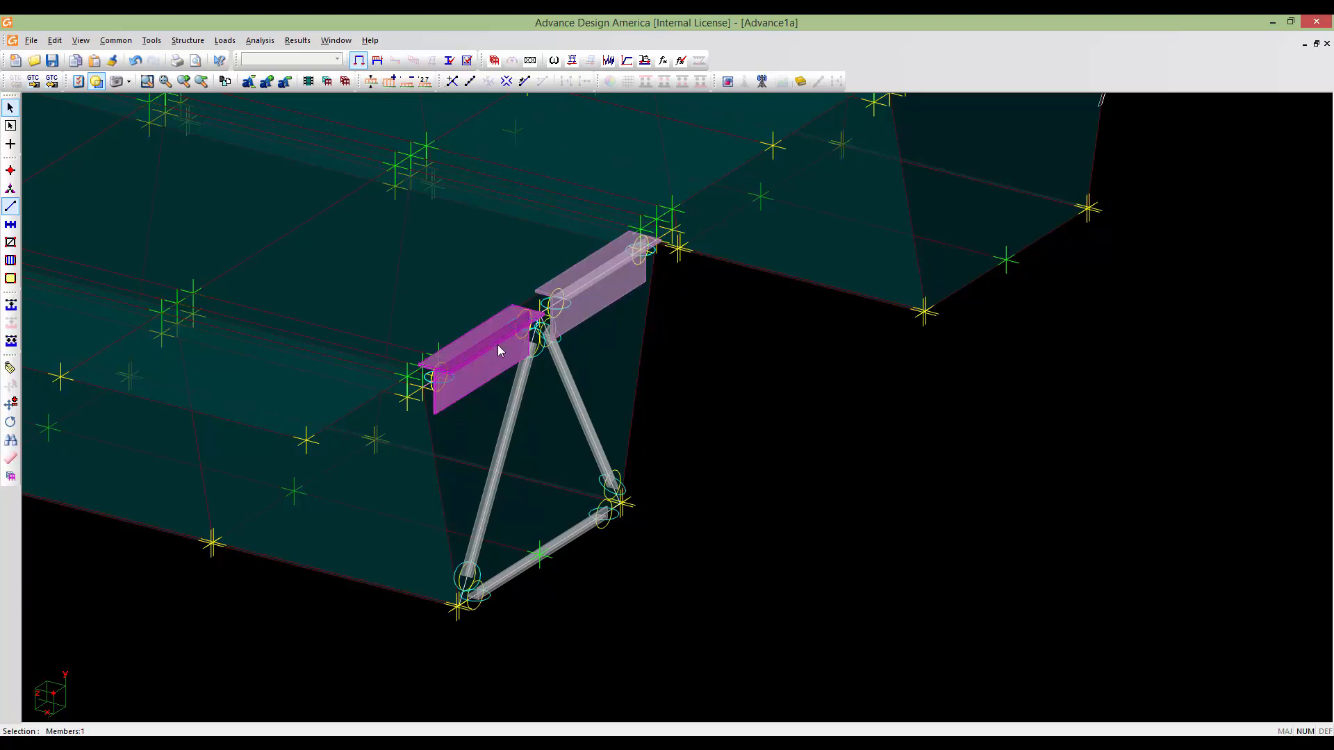
Set the Bending Mx and Bending My end conditions of the near top member to hinged at node i only
double_click(497, 344)
left_click(542, 427)
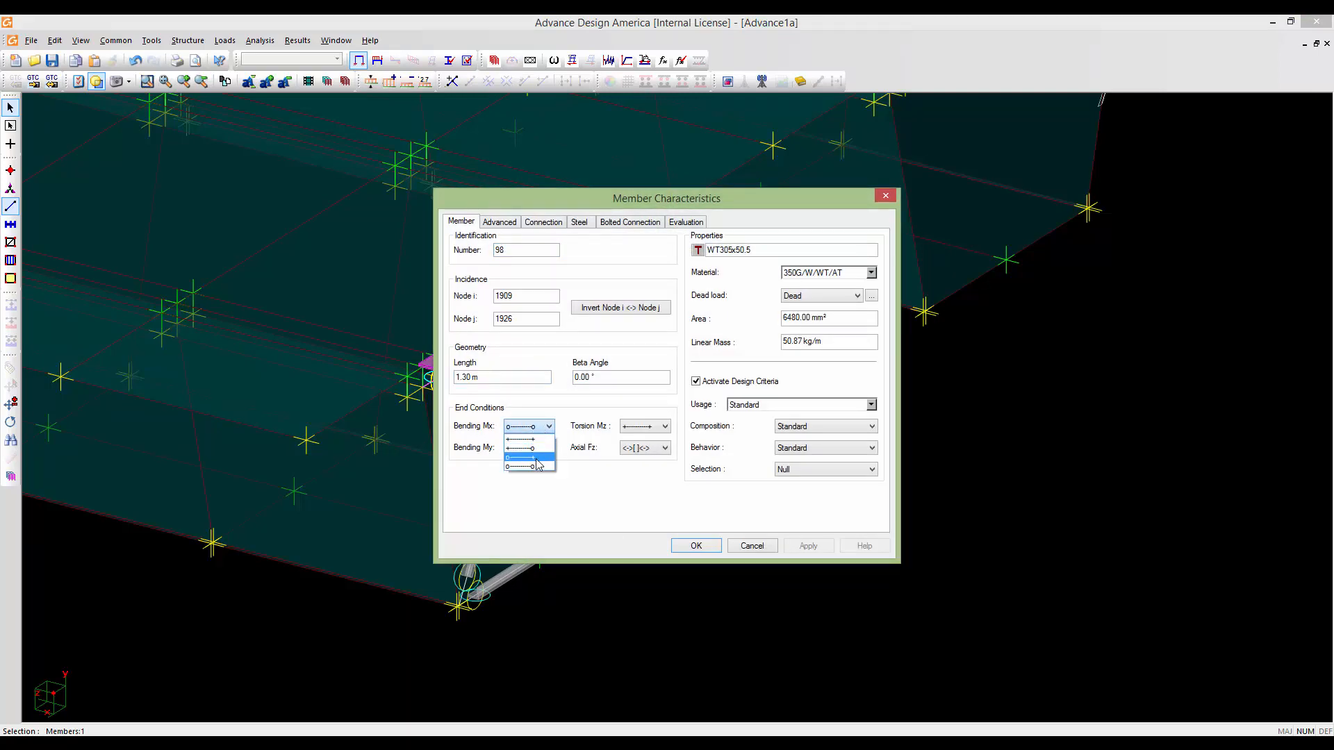
left_click(536, 459)
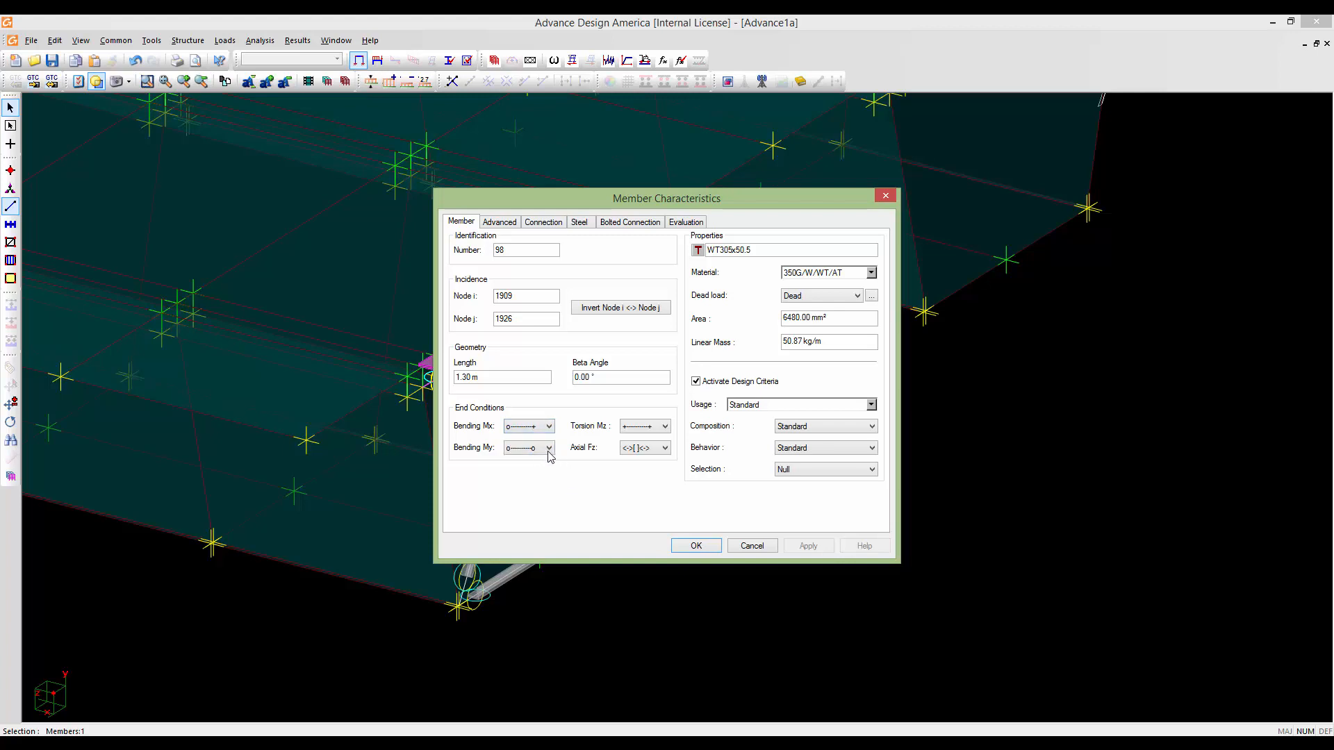
left_click(547, 451)
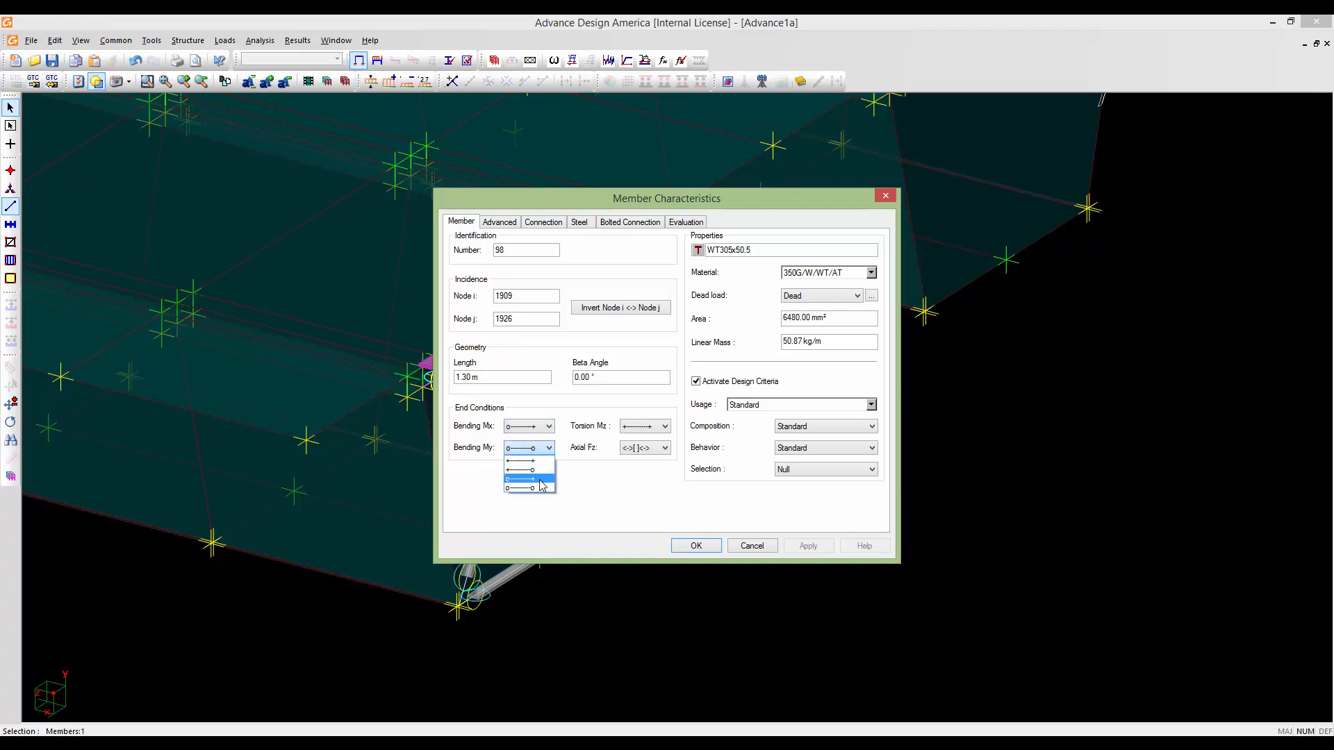
left_click(542, 479)
left_click(680, 548)
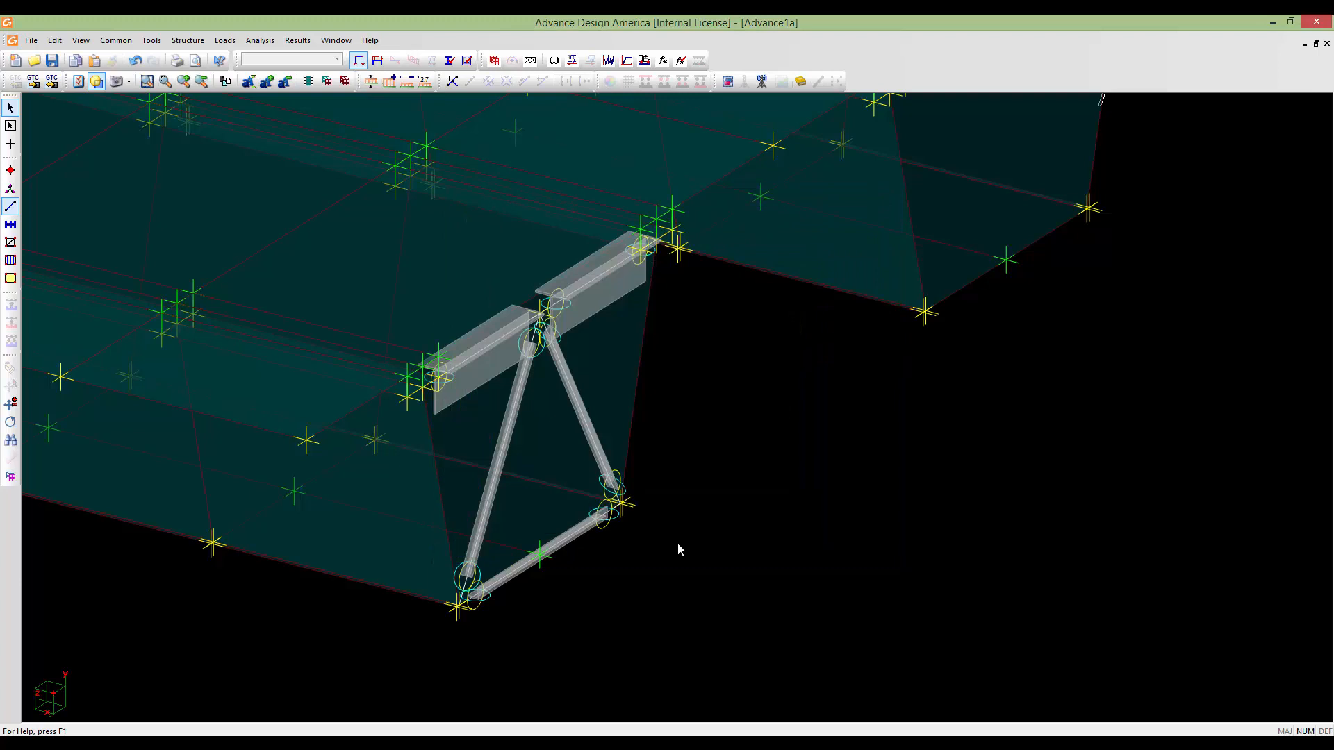
Set the Bending Mx and Bending My end conditions of the far top member to hinged at node j only
scroll(464, 357, "up", 3)
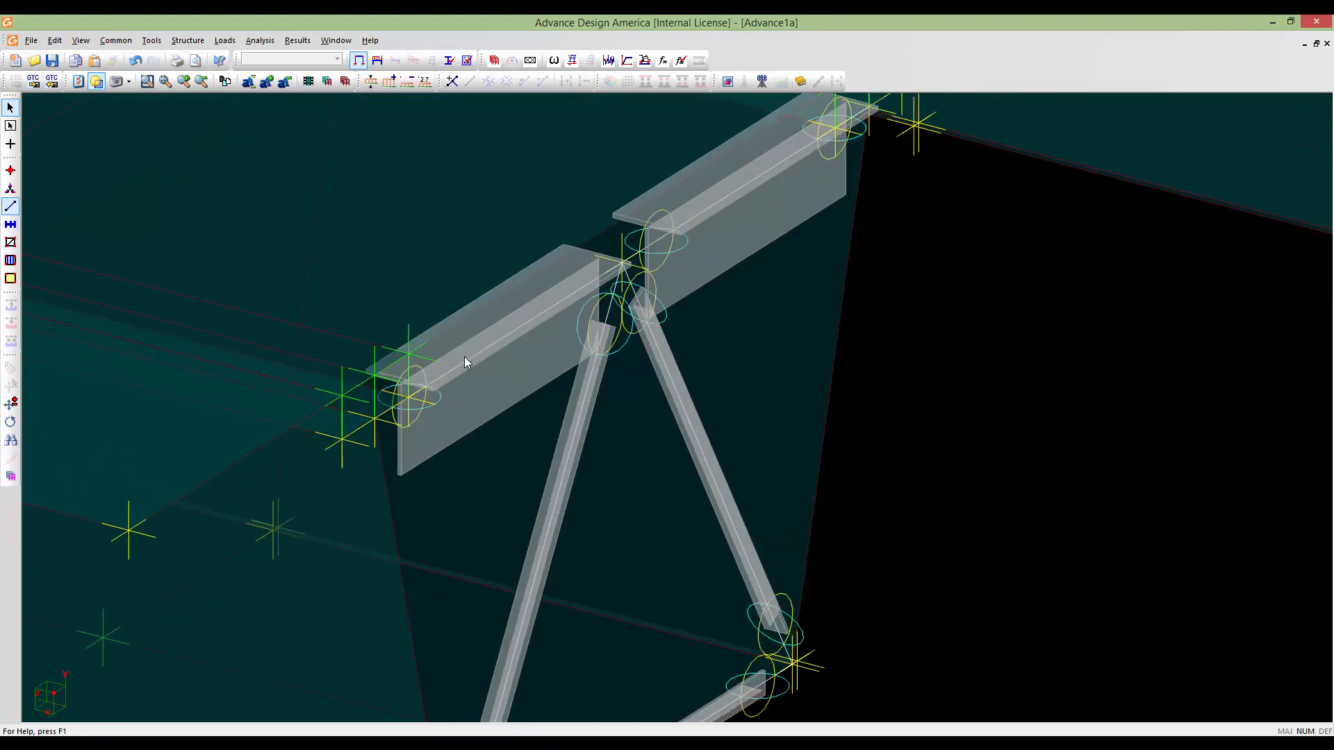
scroll(464, 356, "up", 1)
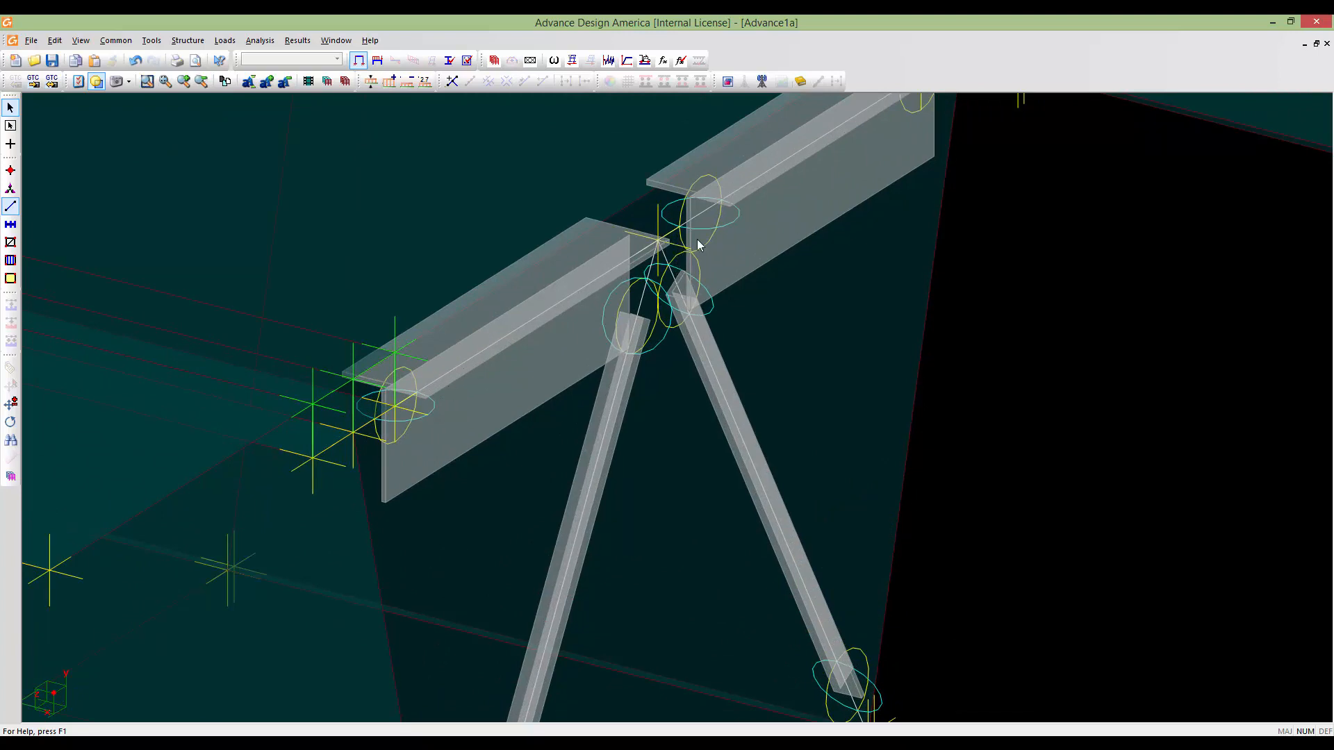
double_click(777, 164)
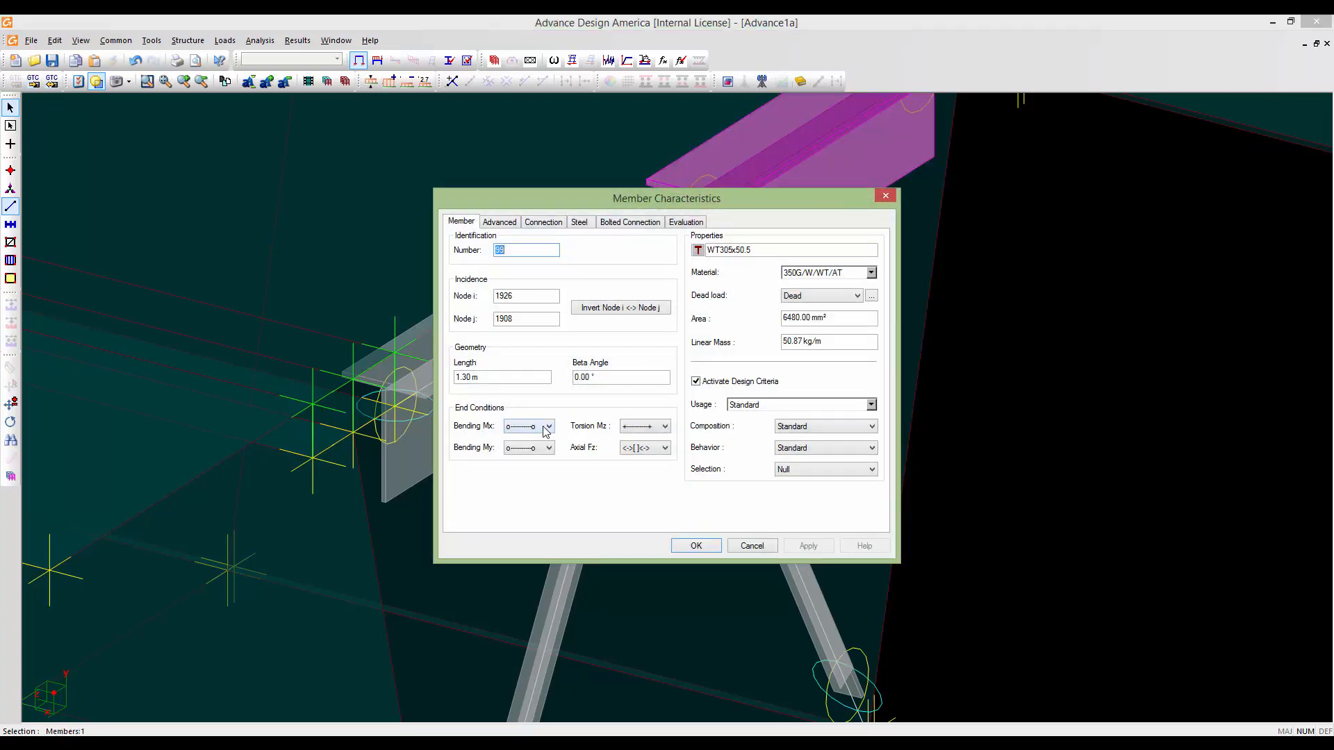
left_click(546, 427)
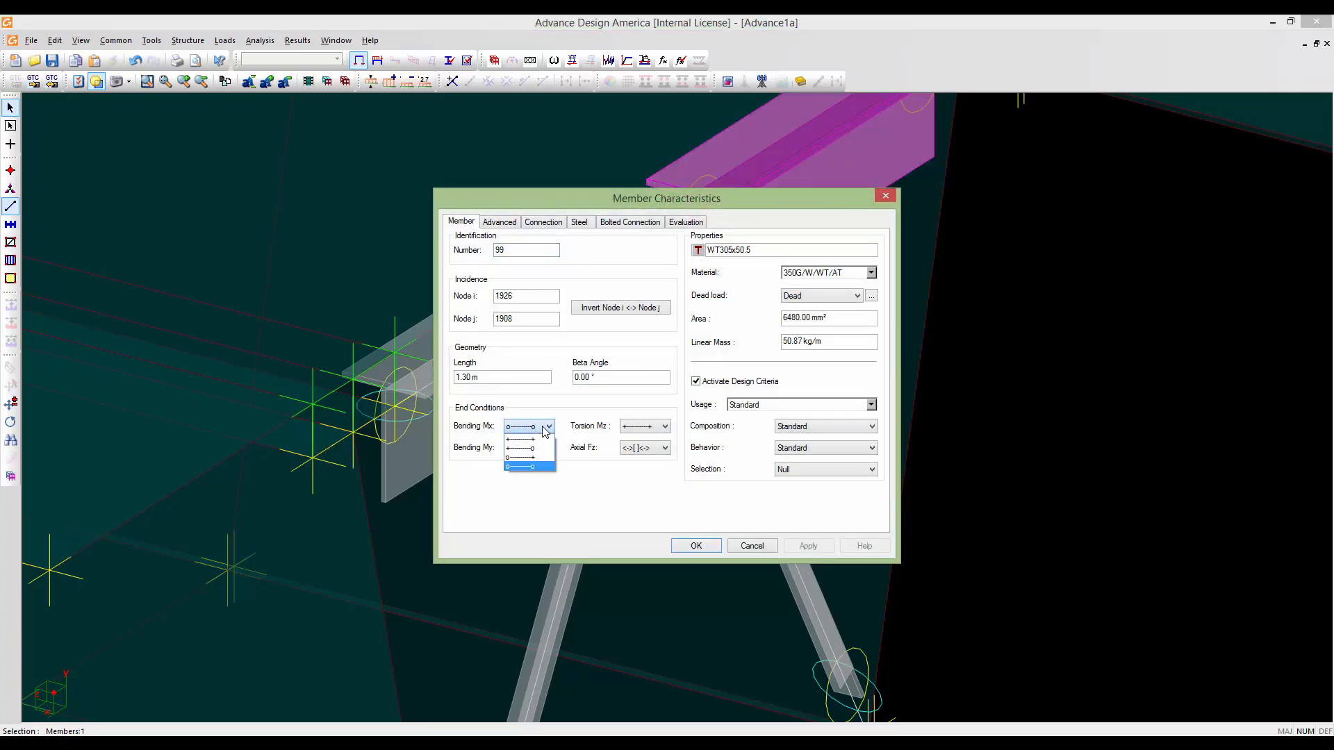
left_click(541, 447)
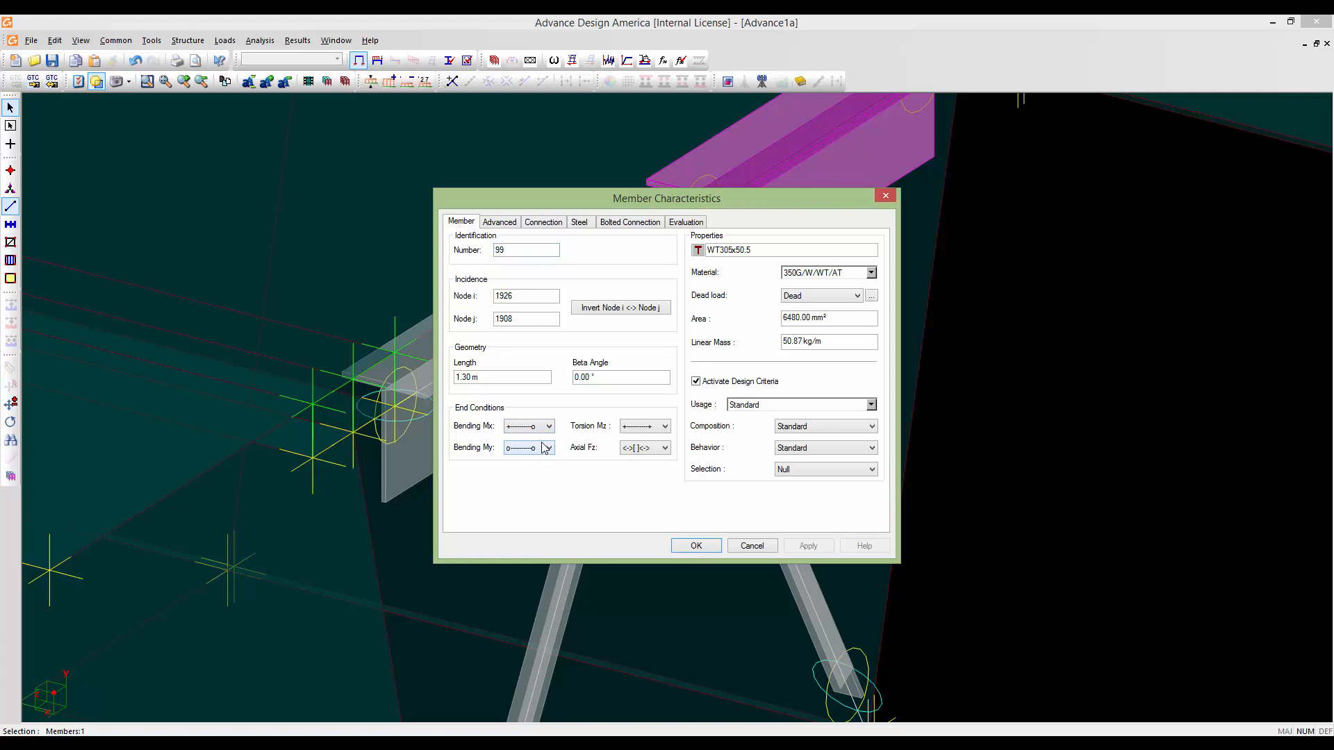
left_click(542, 448)
left_click(541, 475)
left_click(690, 548)
Examine the completed bracing at the first girder's end and the unbraced ends of the neighbouring girders
scroll(666, 246, "down", 4)
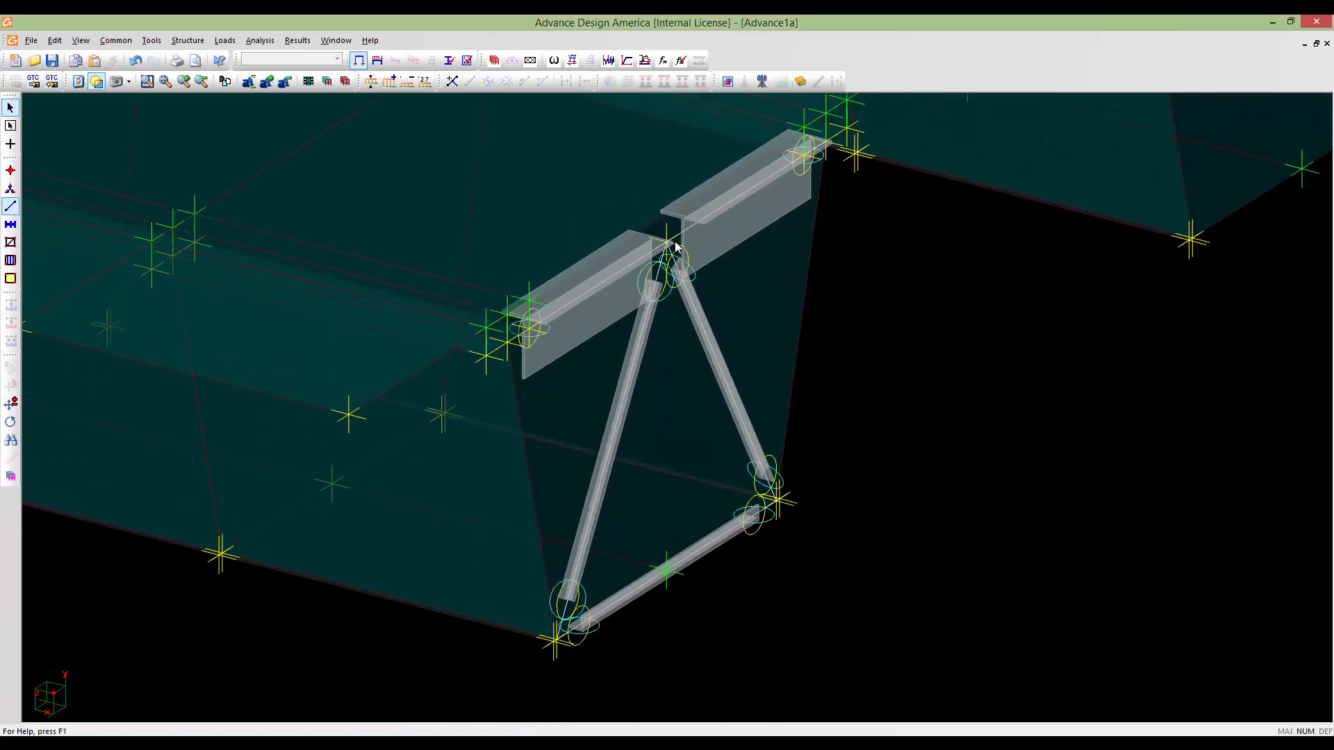
scroll(716, 311, "up", 1)
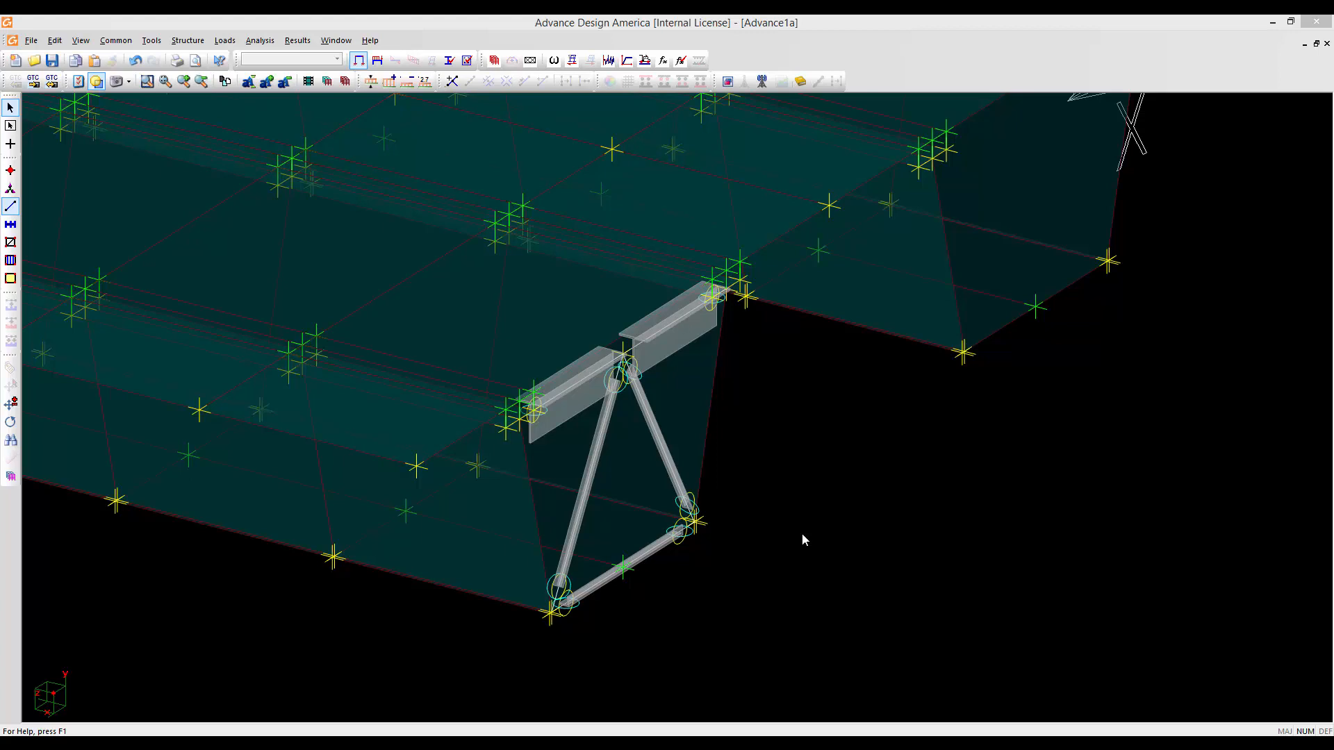
middle_click_drag(762, 427, 703, 455)
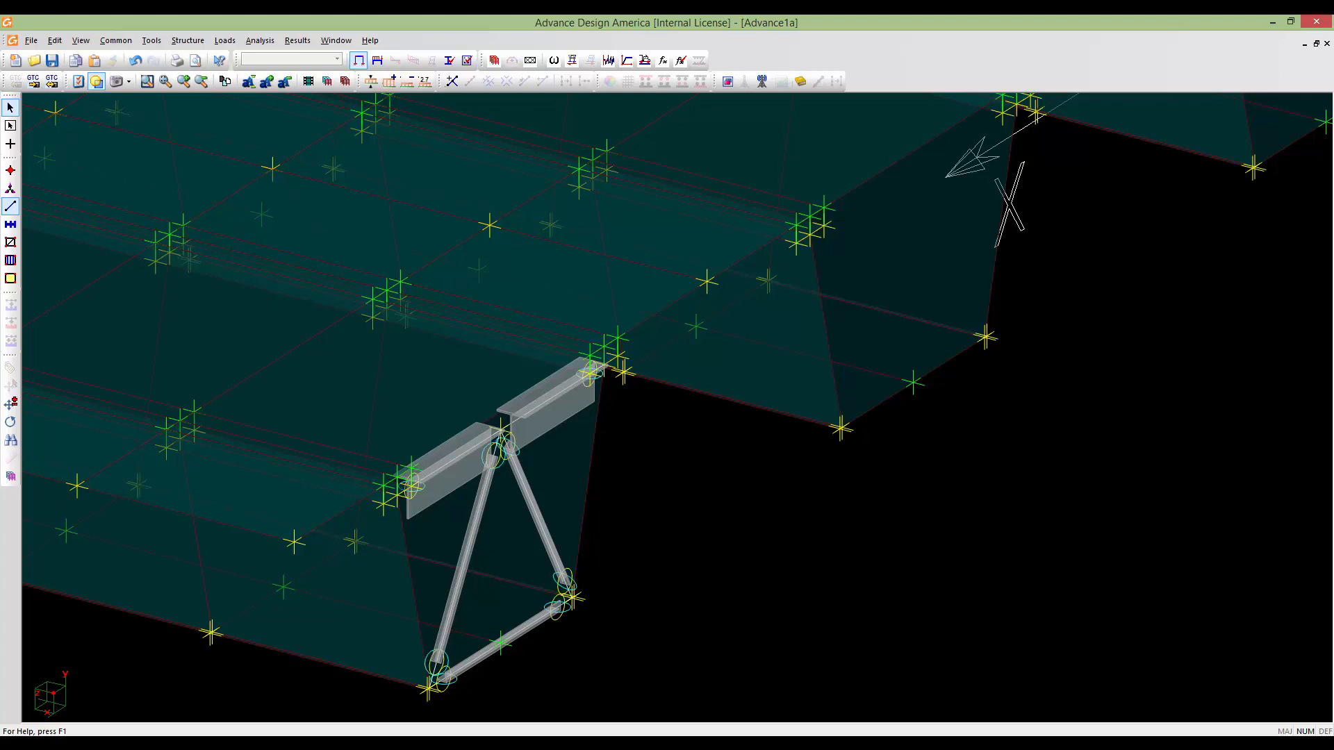
middle_click_drag(655, 534, 648, 531)
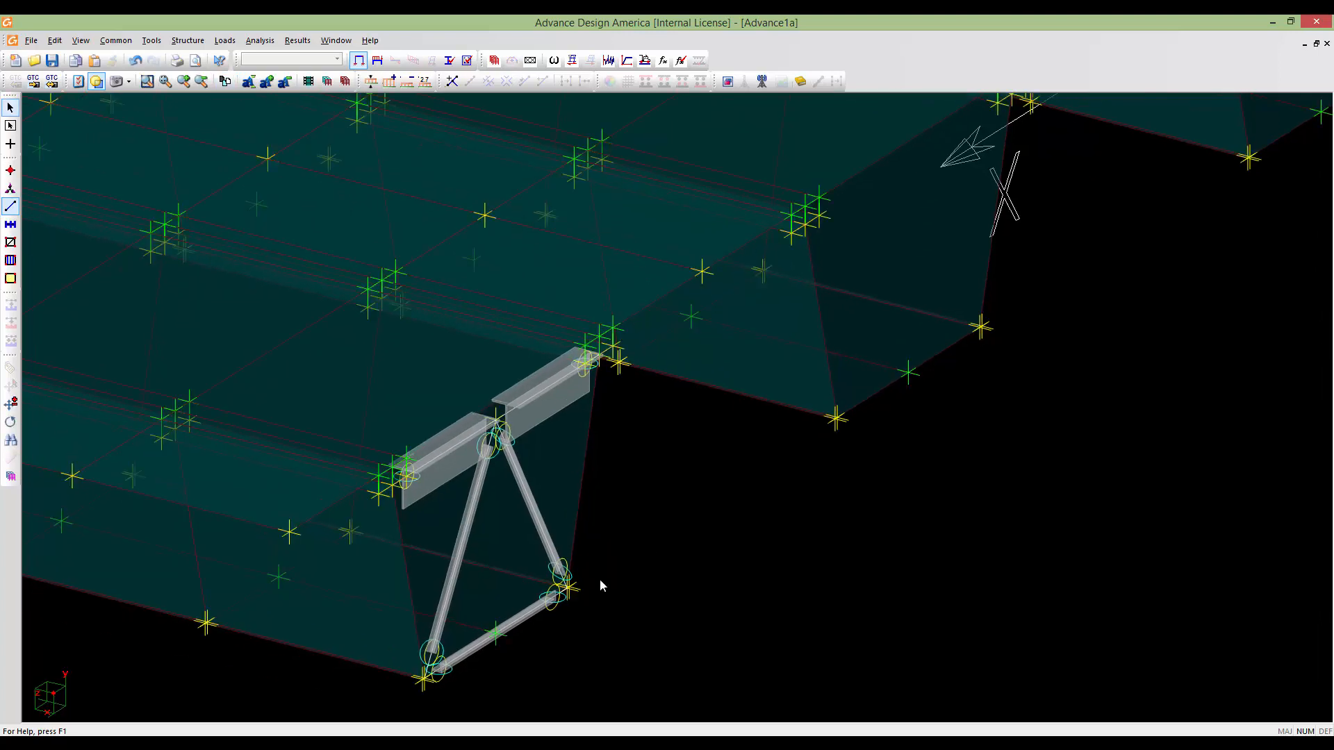
middle_click_drag(763, 409, 677, 404)
middle_click_drag(755, 346, 674, 448)
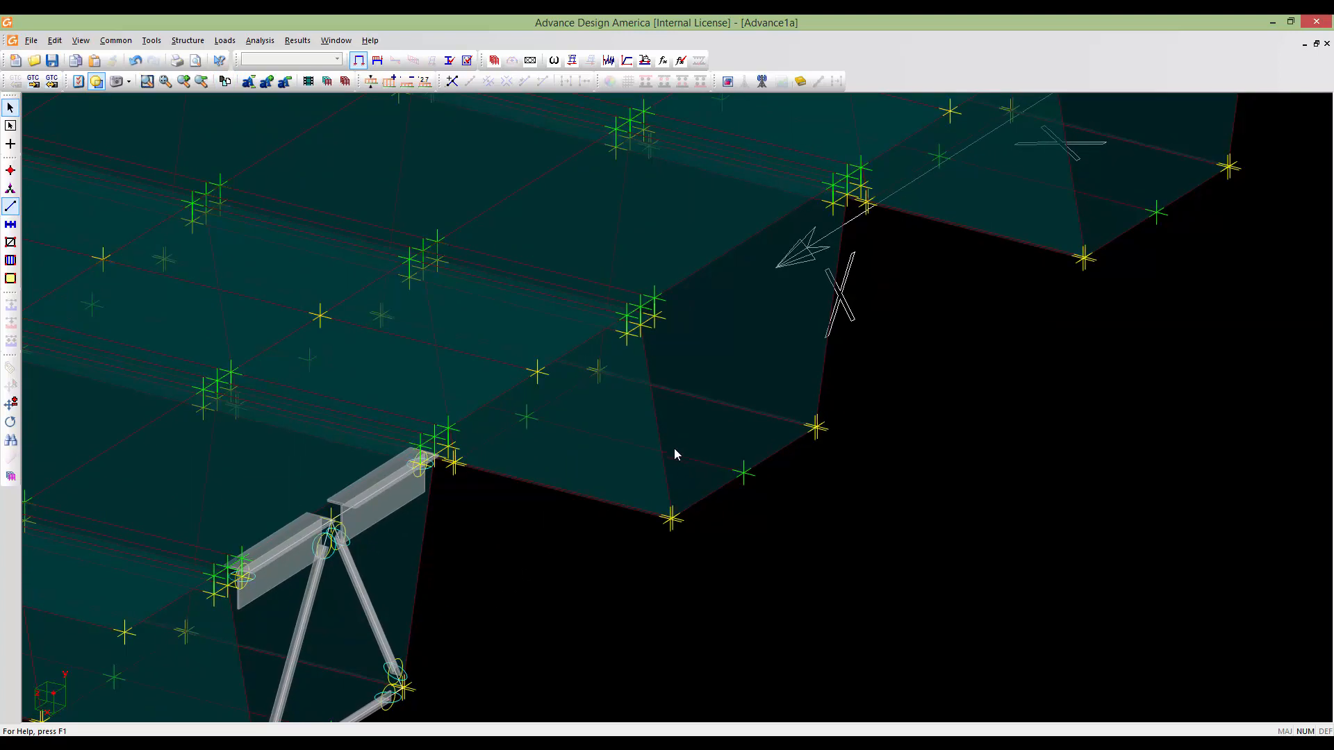
middle_click_drag(601, 487, 660, 464)
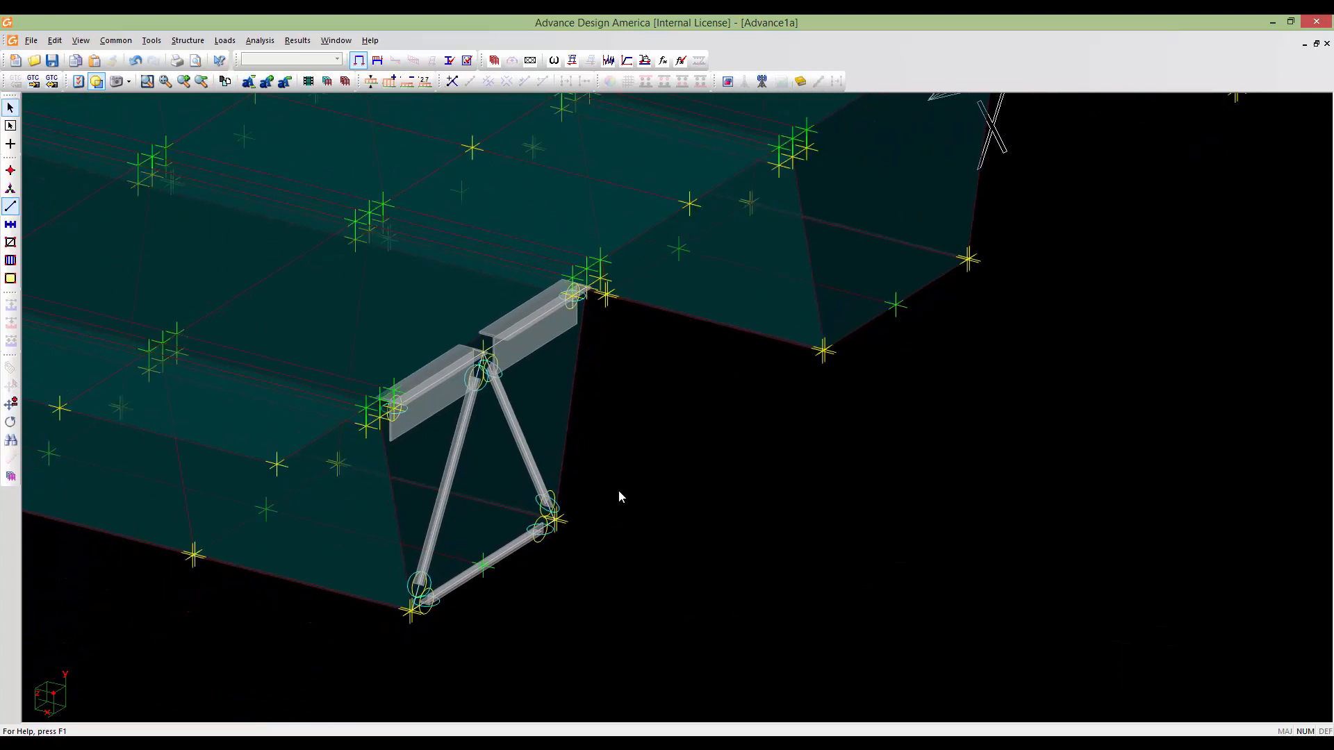
scroll(605, 507, "down", 3)
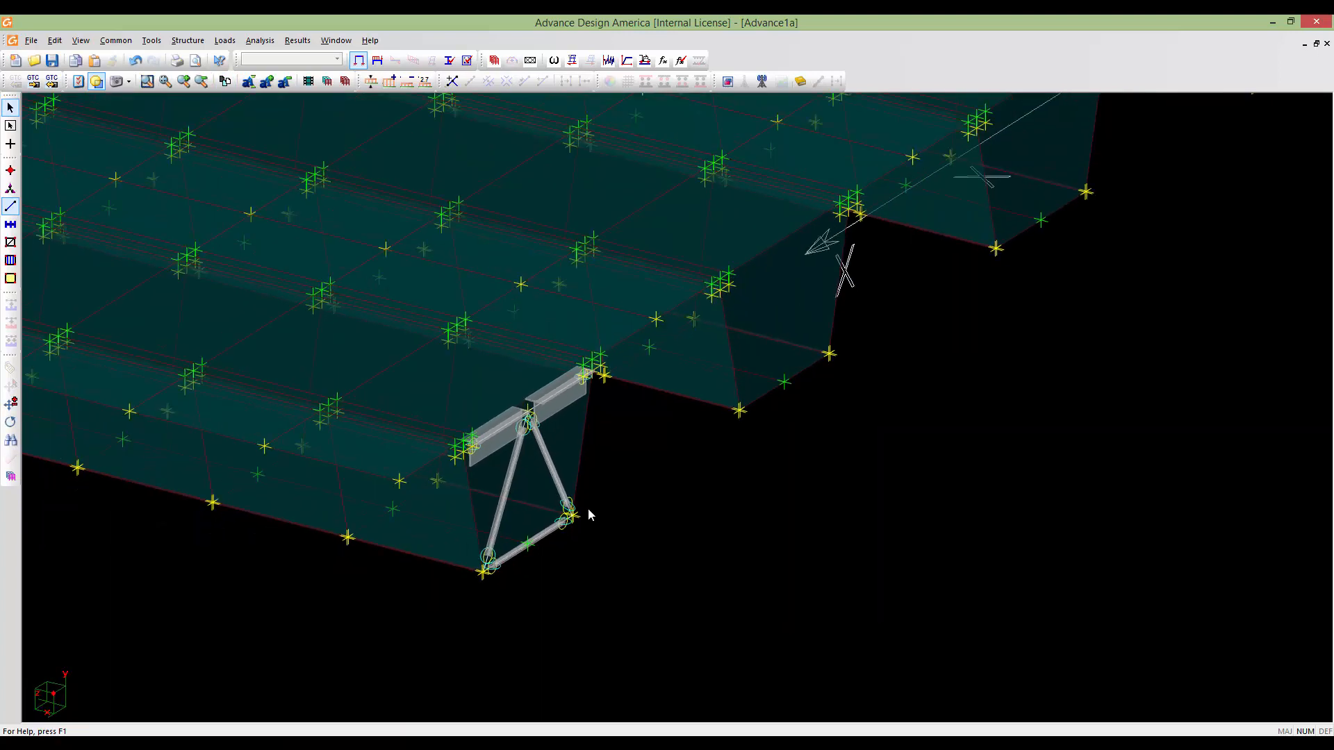
middle_click_drag(1062, 239, 938, 402)
scroll(938, 402, "down", 1)
middle_click_drag(716, 633, 781, 485)
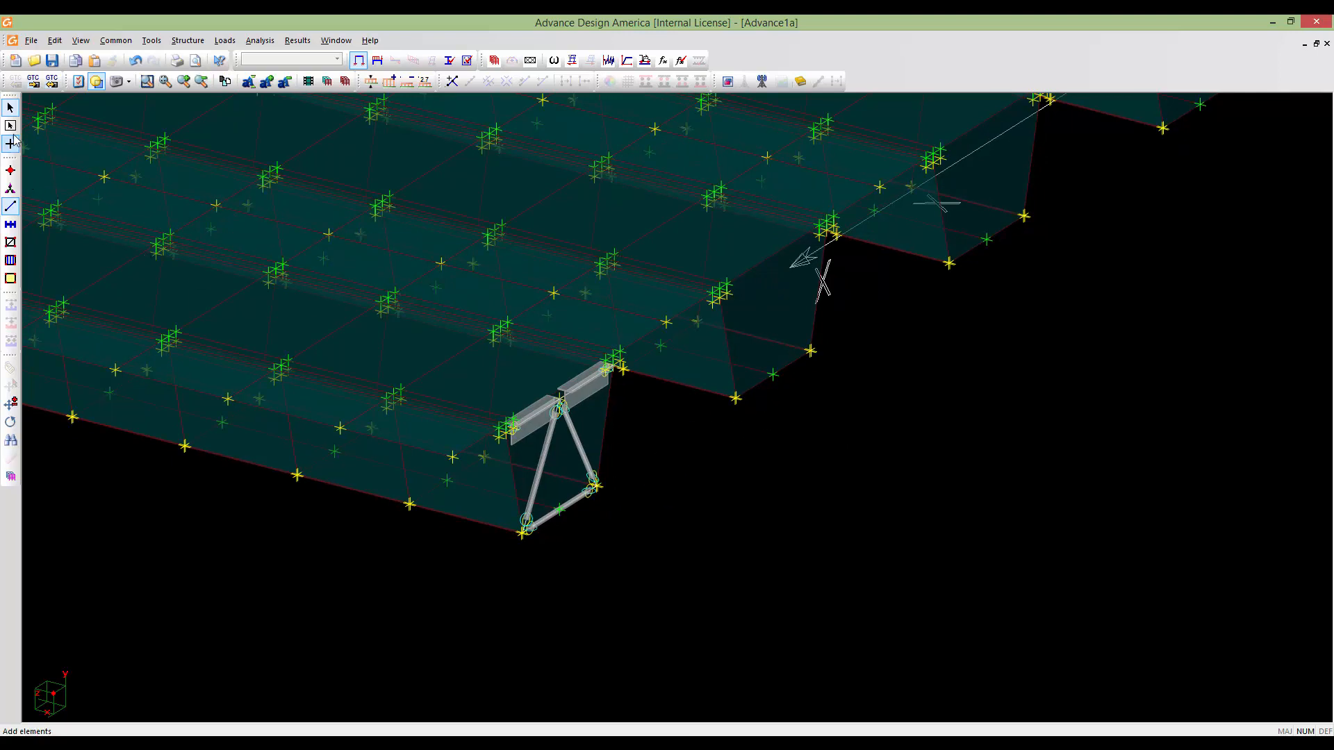
Copy all five bracing members to the adjacent girder by a translation with Dx of -5.2 m
left_click(10, 108)
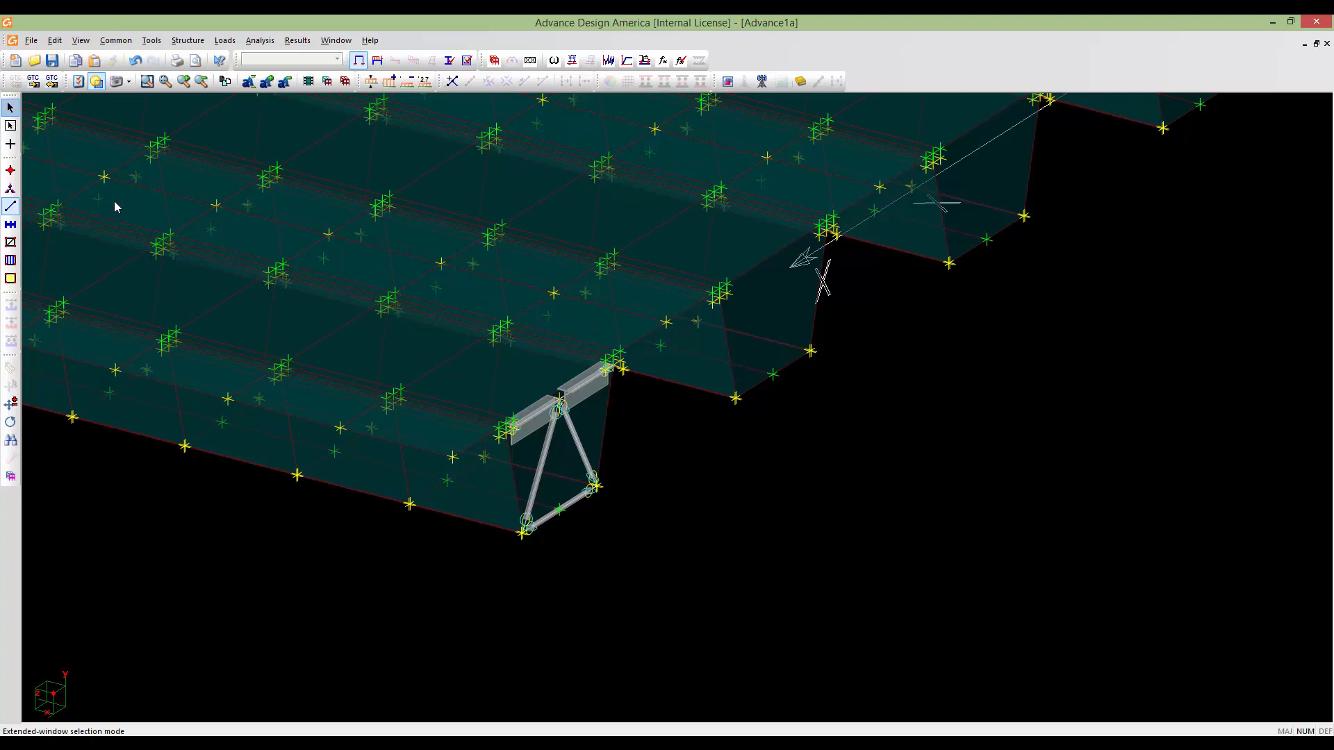
left_click(545, 474)
left_click(572, 504, "ctrl")
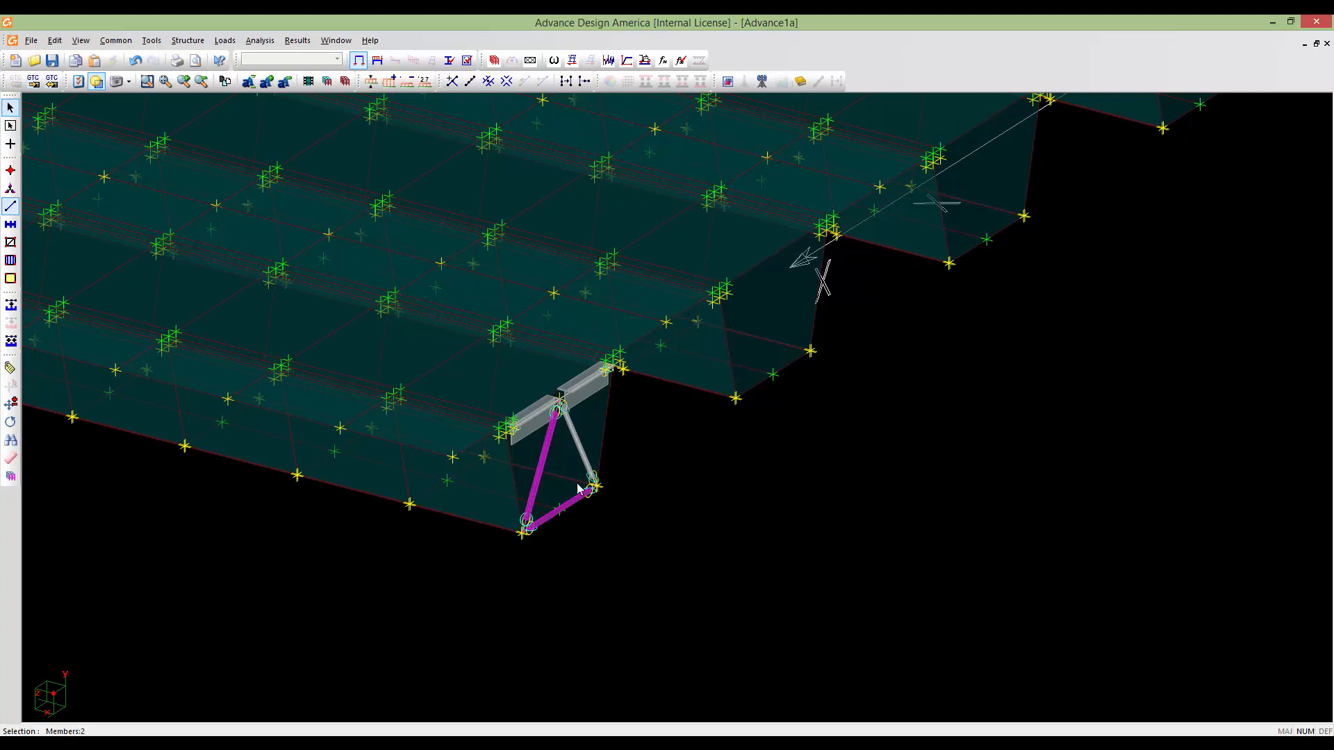
left_click(586, 464, "ctrl")
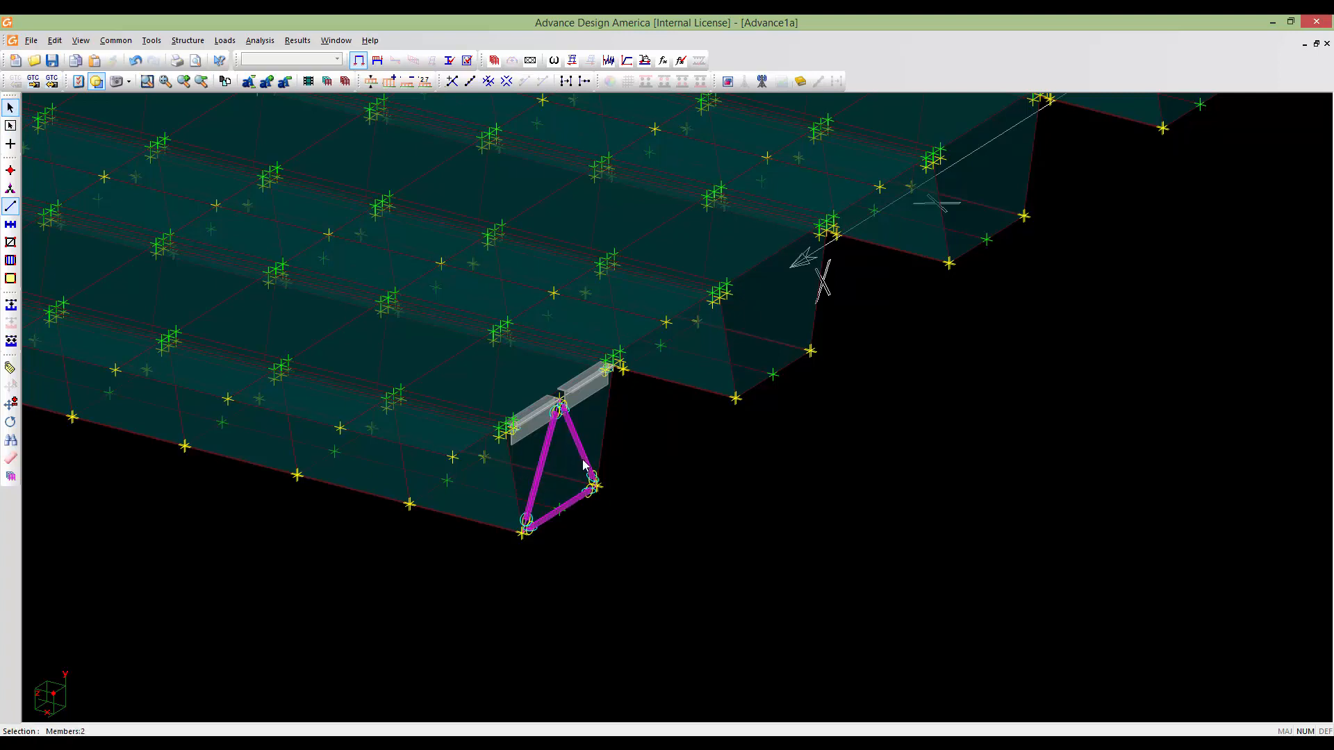
left_click(535, 420, "ctrl")
left_click(585, 388, "ctrl")
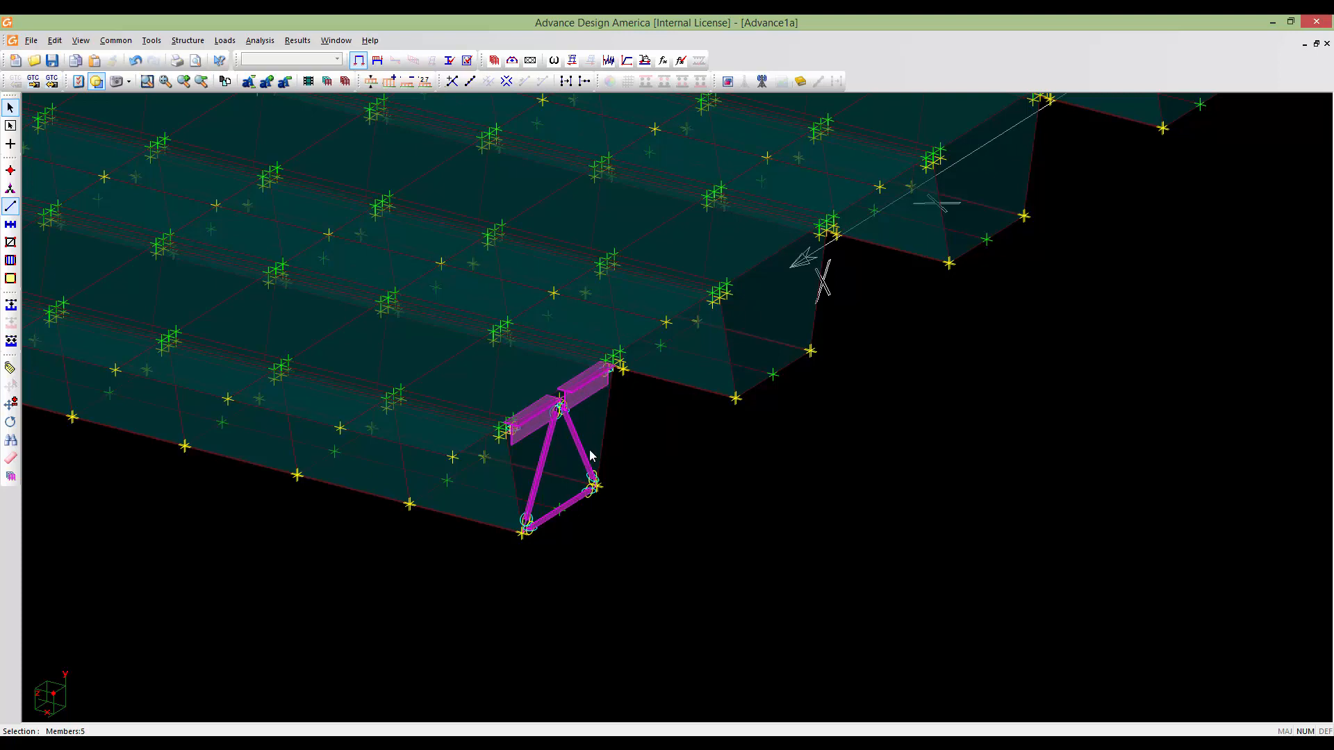
key("ctrl+c")
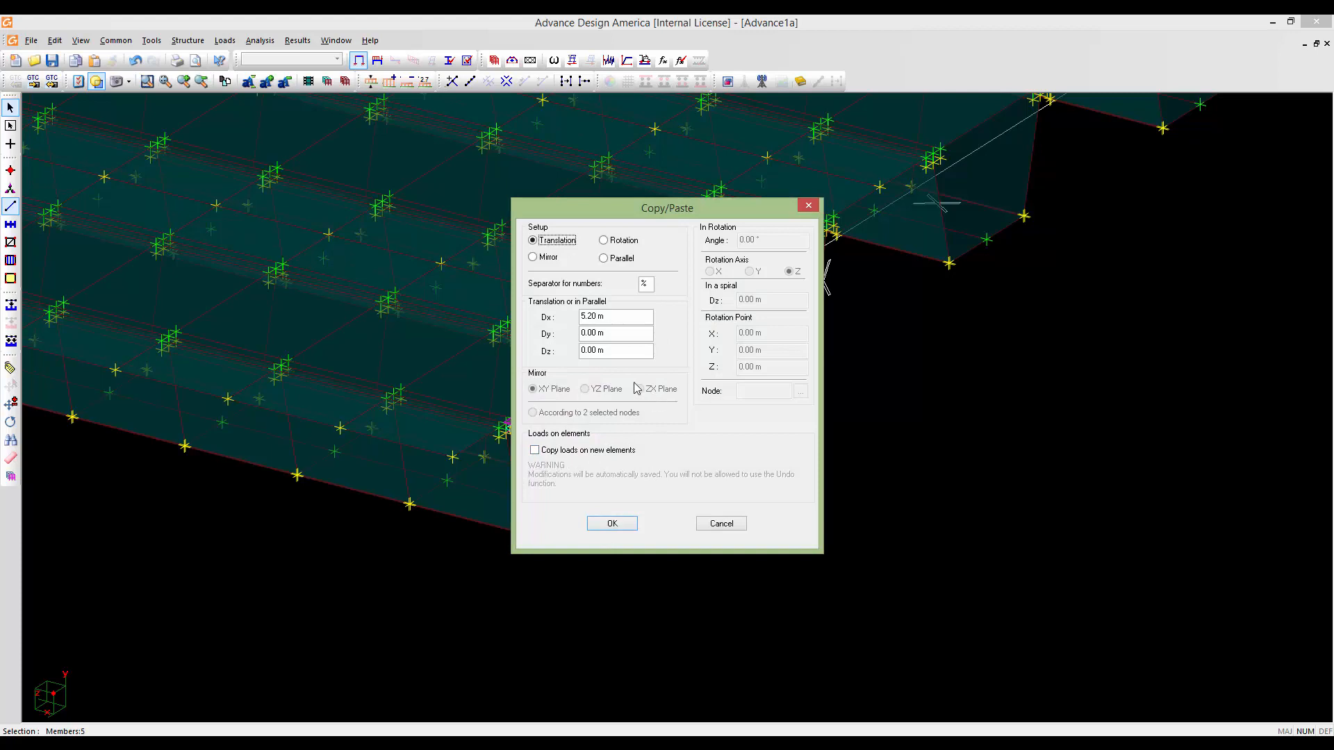
left_click_drag(604, 319, 580, 317)
type("-5.2")
left_click(609, 525)
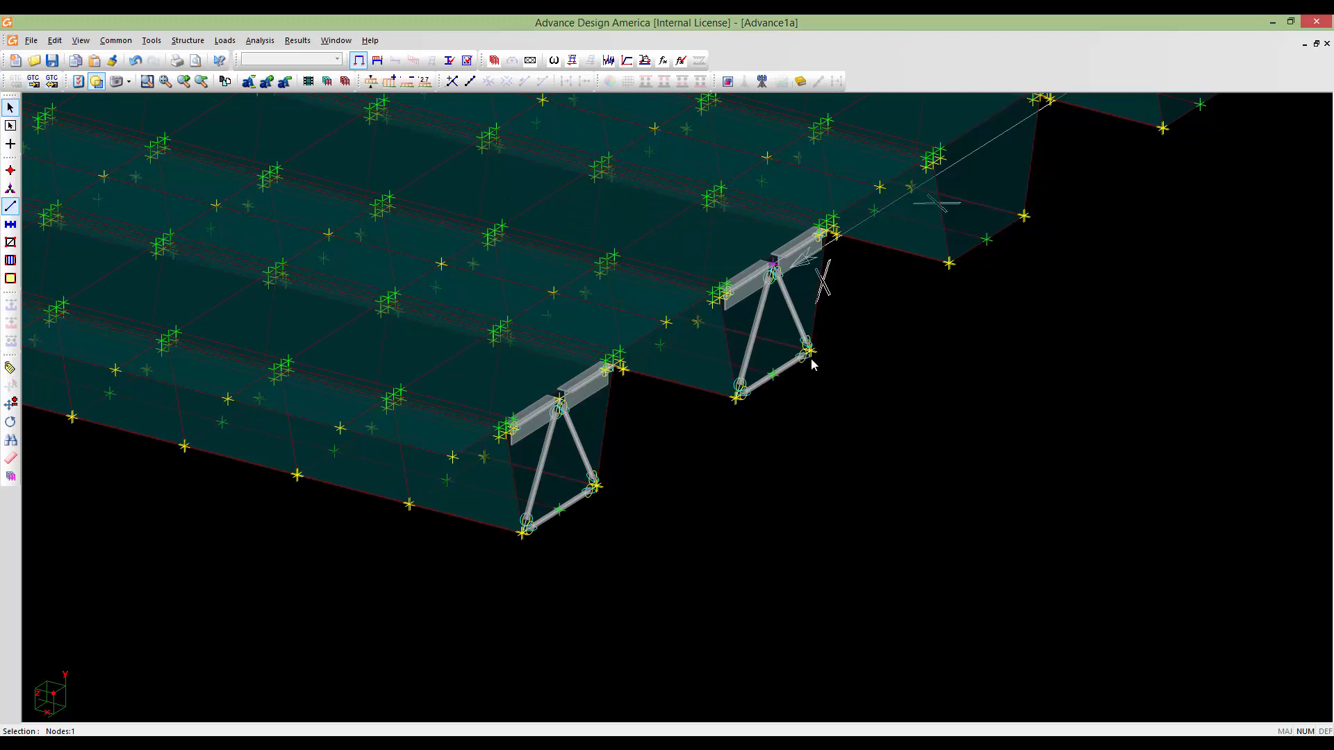
Copy the five bracing members at the second girder's end to the third girder by a translation with Dx of -5.20 m
middle_click_drag(811, 362, 569, 487)
scroll(544, 499, "up", 5)
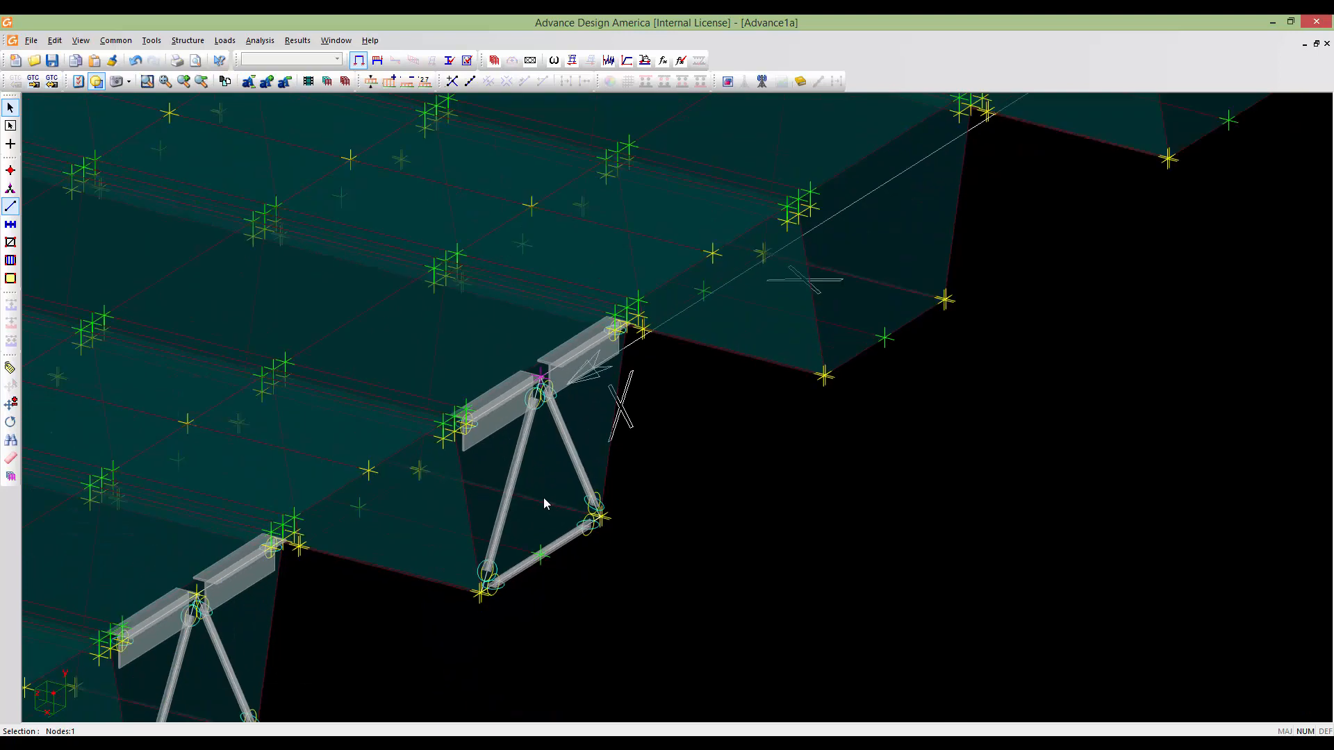
middle_click_drag(545, 503, 519, 442)
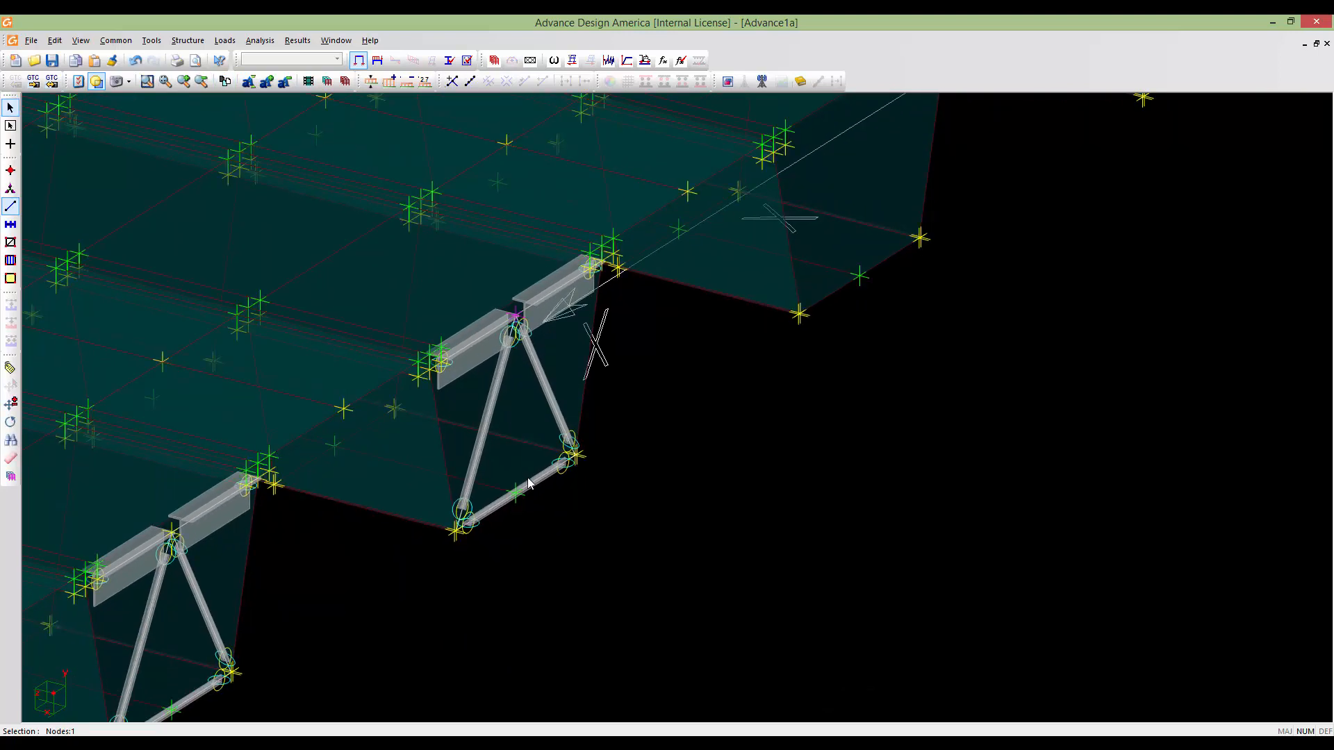
left_click(528, 484)
left_click(482, 434, "ctrl")
left_click(483, 344, "ctrl")
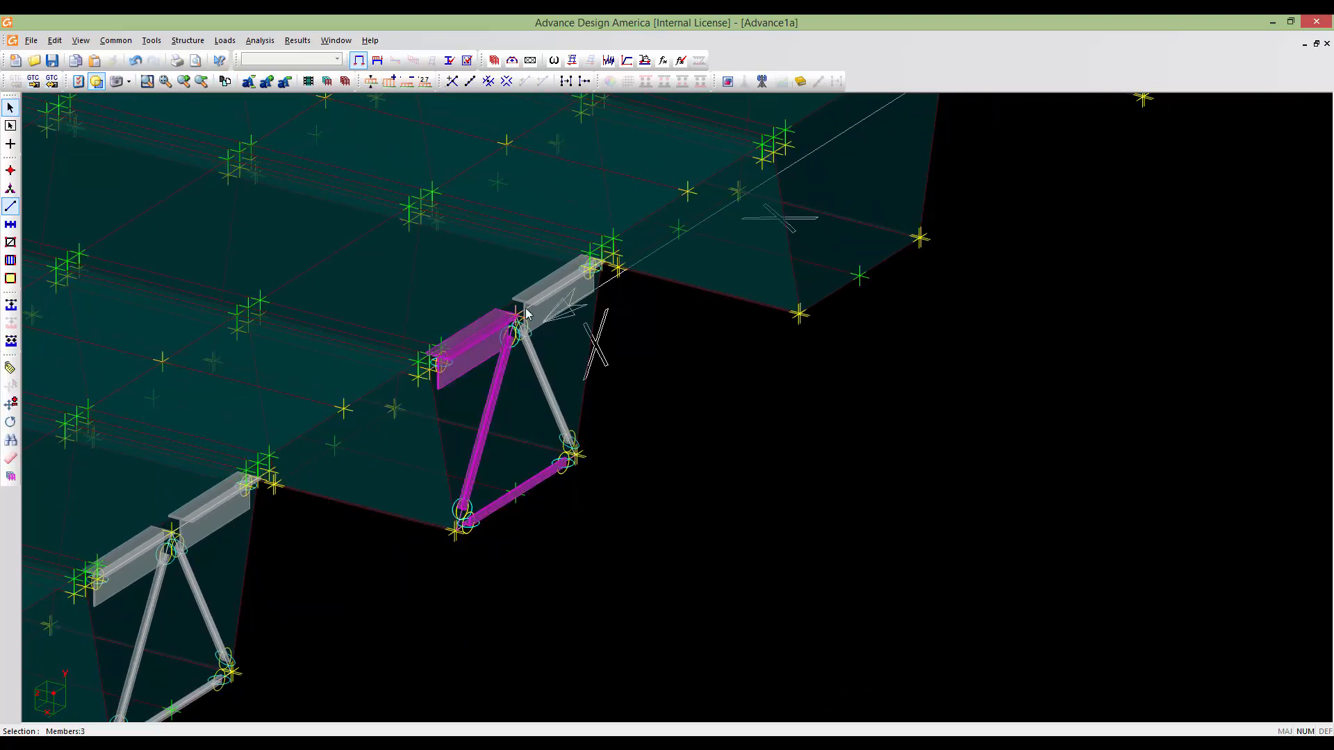
left_click(570, 278, "ctrl")
left_click(545, 384, "ctrl")
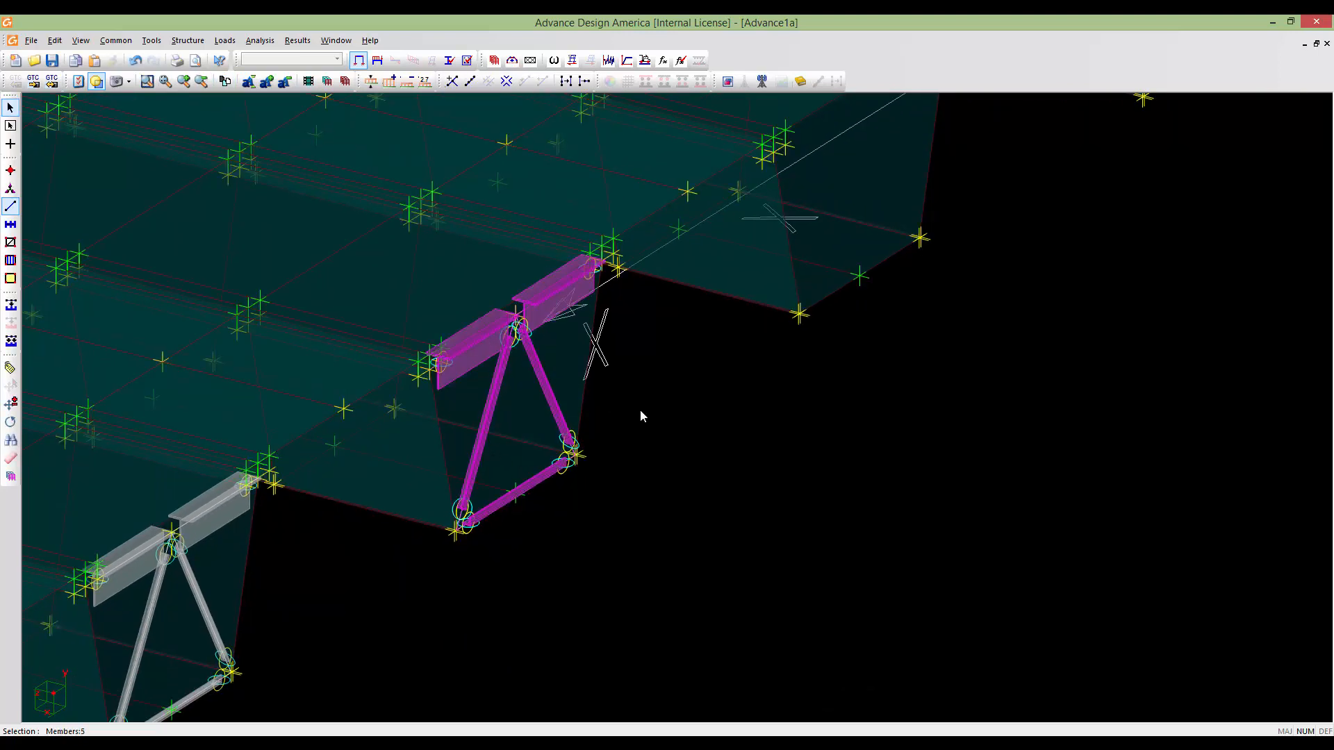
key("ctrl+c")
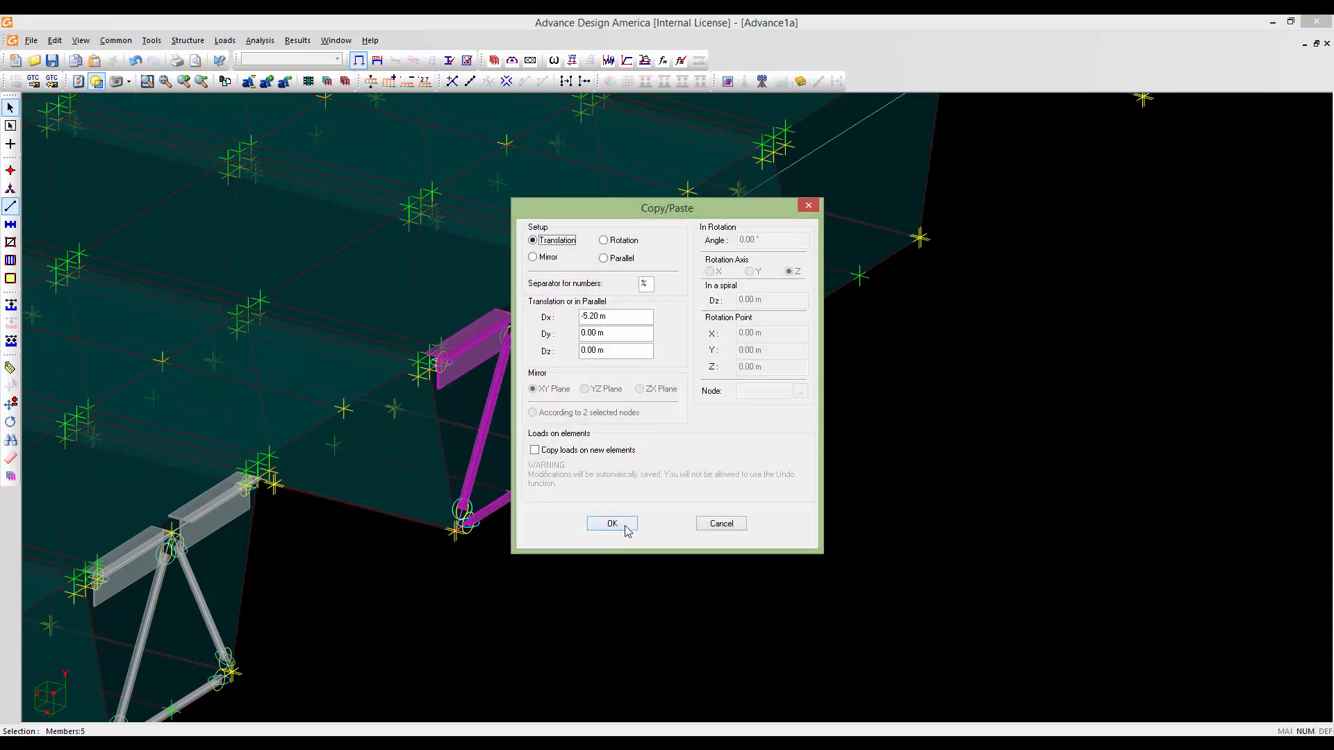
left_click(612, 524)
left_click(813, 312)
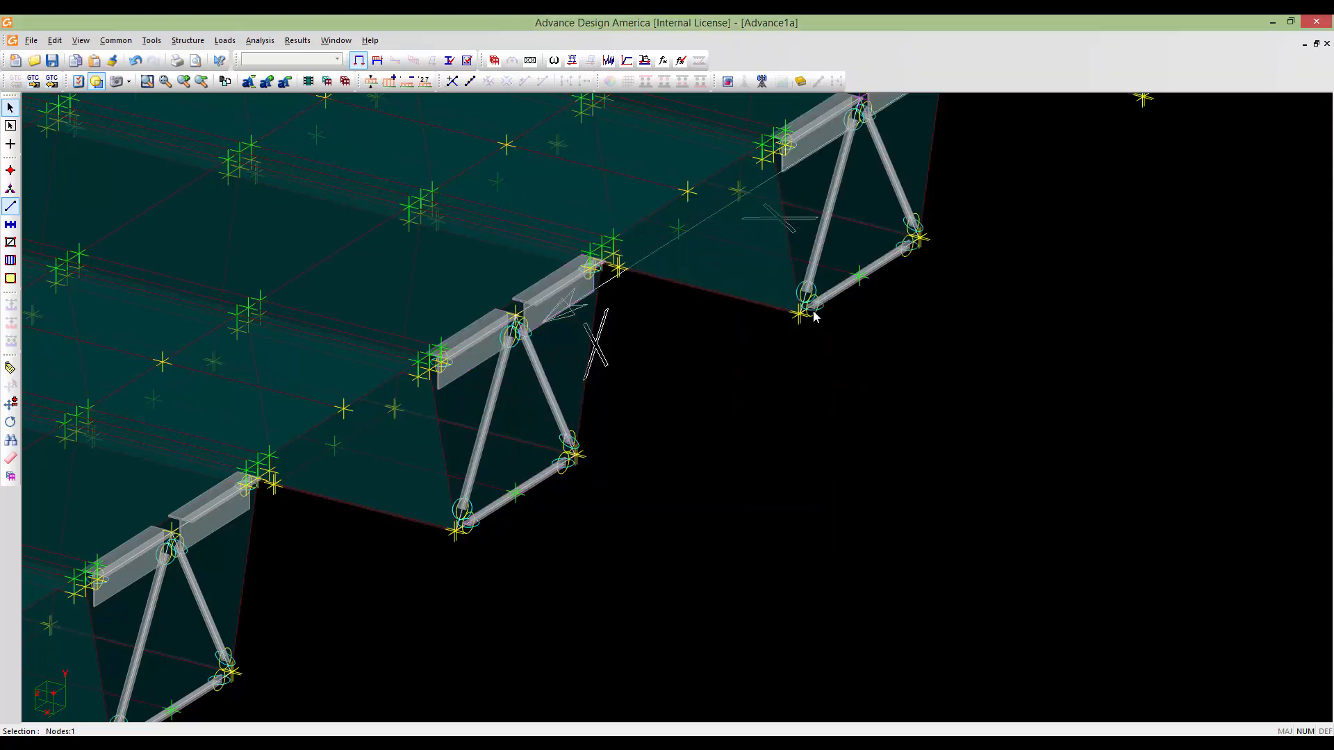
Copy the third girder's five end bracing members to the fourth girder by a translation with Dx of -5.20 m
middle_click_drag(814, 316, 451, 529)
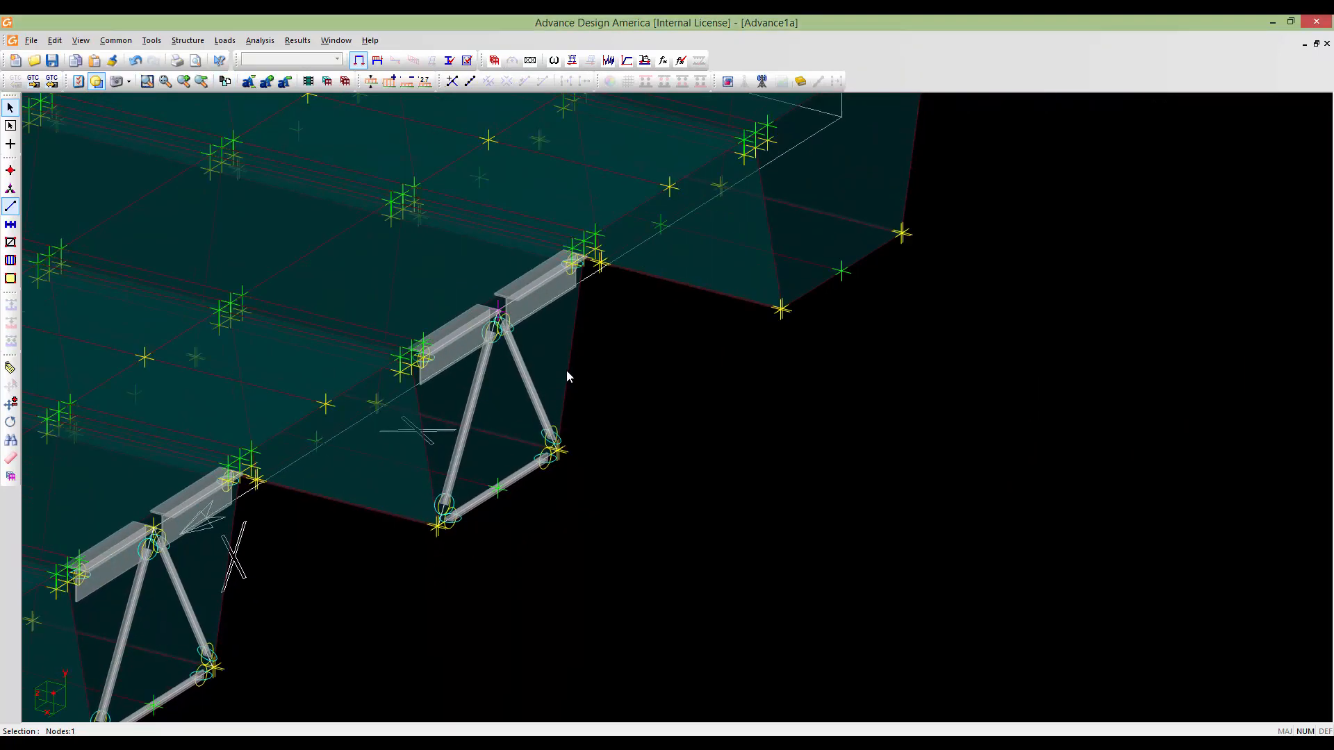
left_click(532, 386)
left_click(531, 304, "ctrl")
left_click(455, 340, "ctrl")
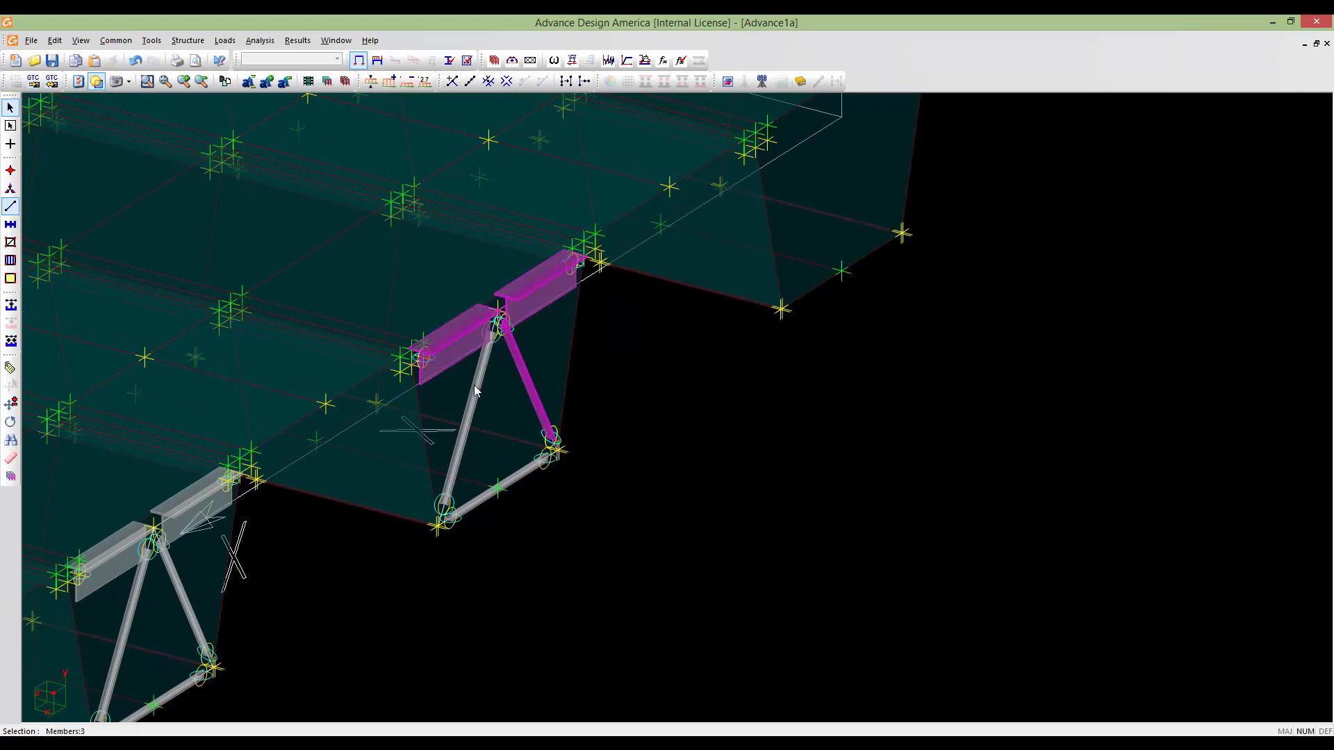
left_click(469, 417, "ctrl")
left_click(526, 471, "ctrl")
key("ctrl+c")
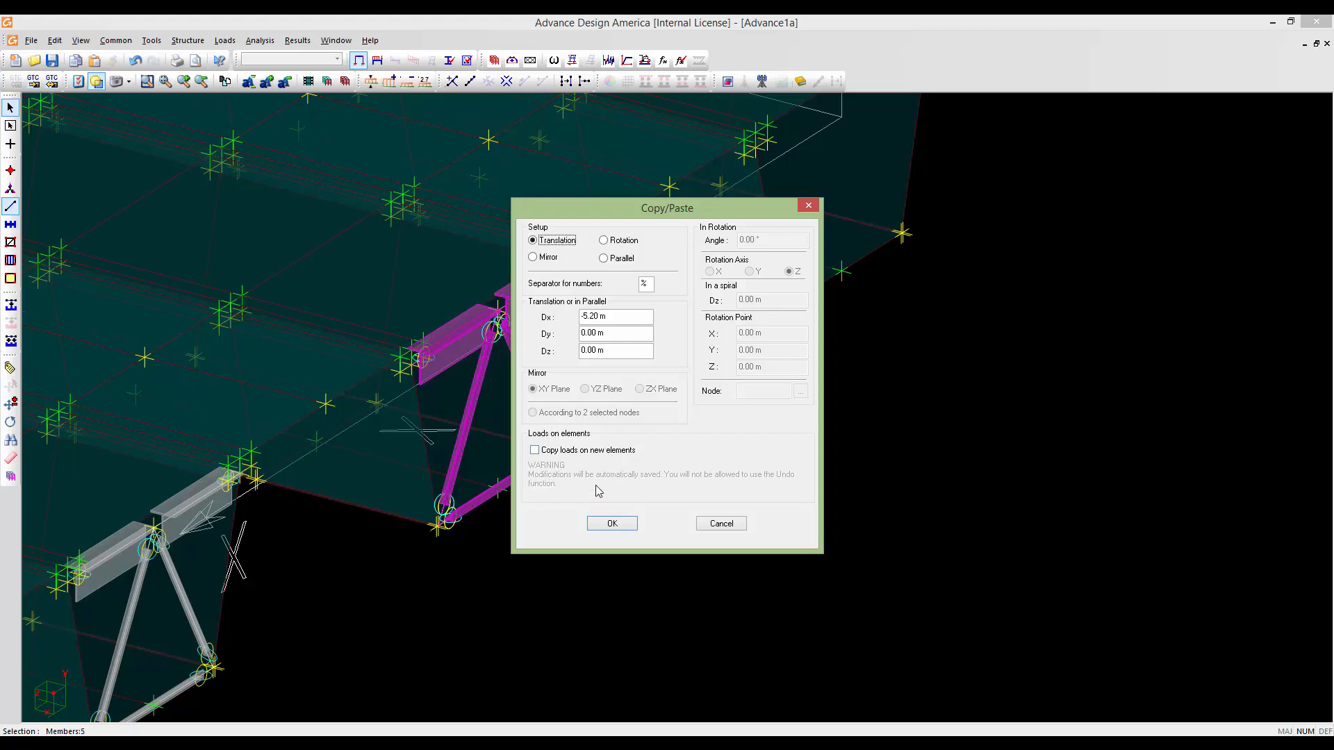
left_click(601, 522)
middle_click_drag(703, 434, 1049, 142)
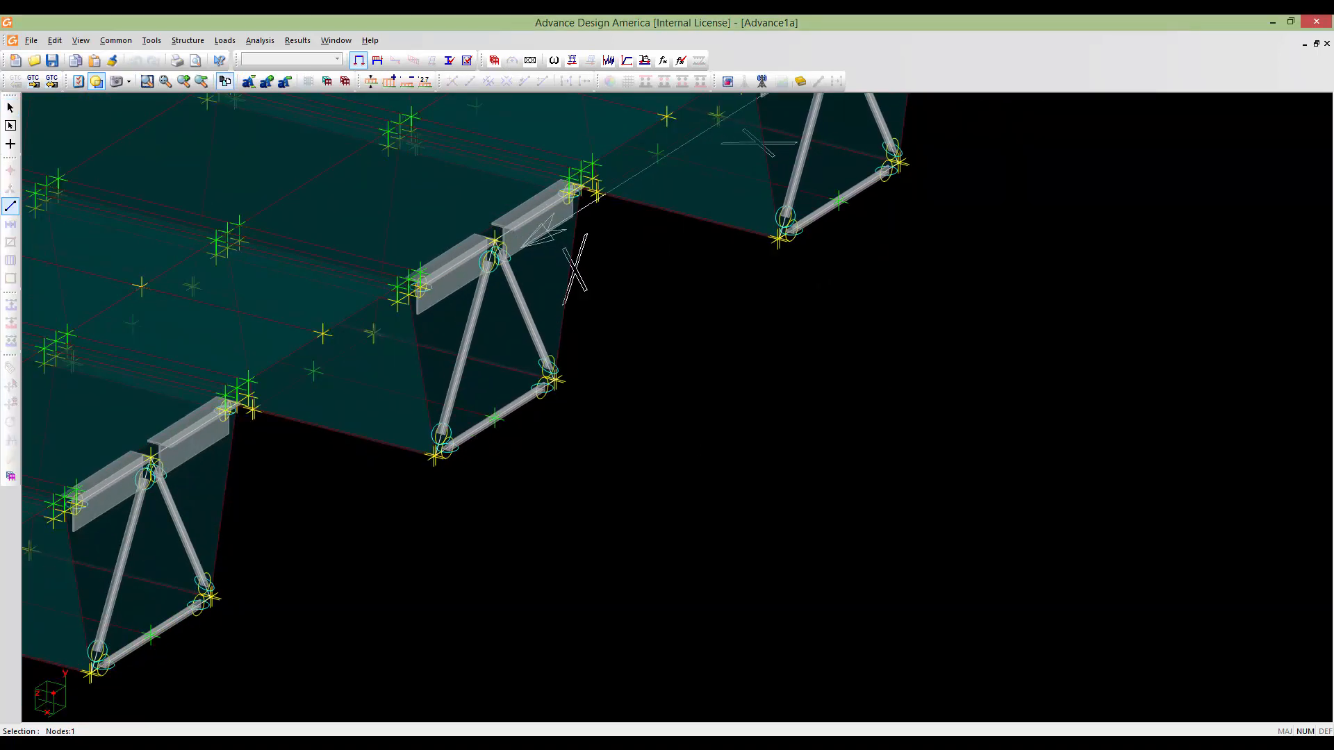
middle_click_drag(834, 278, 1002, 198)
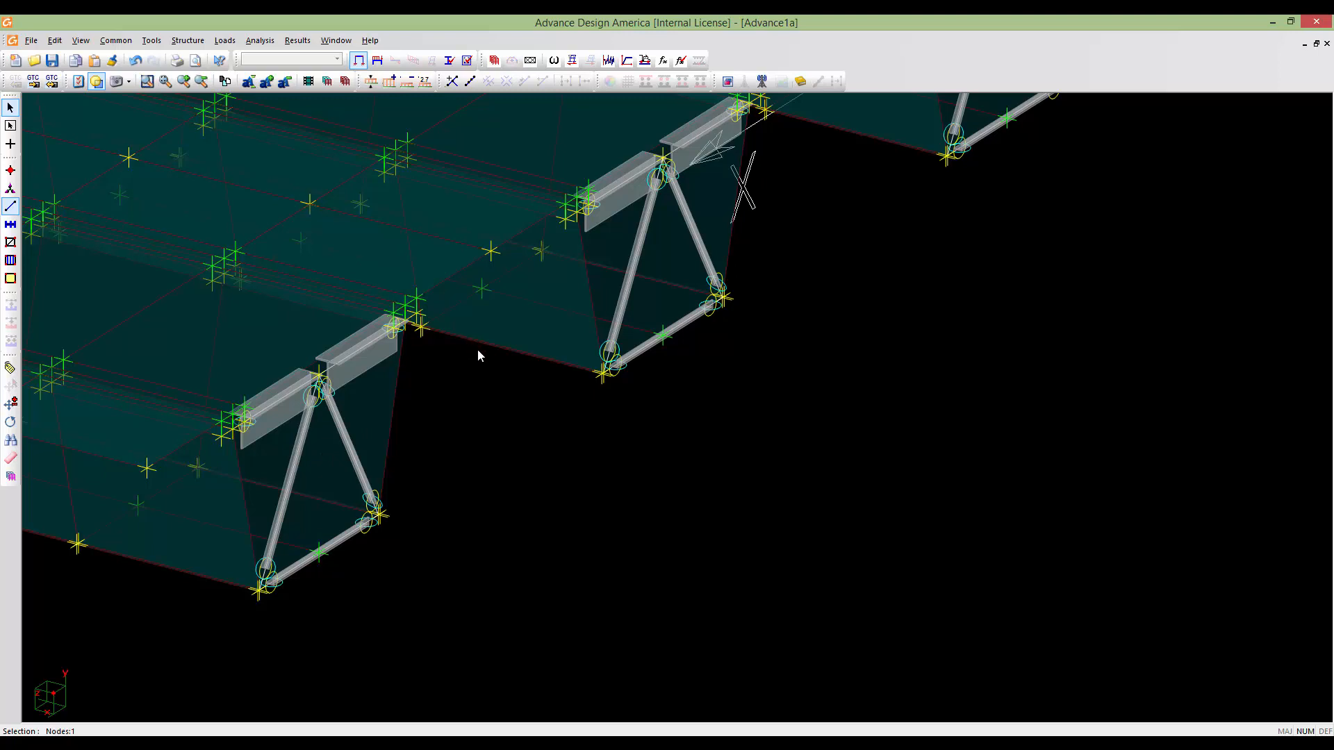
left_click(11, 146)
scroll(445, 266, "up", 2)
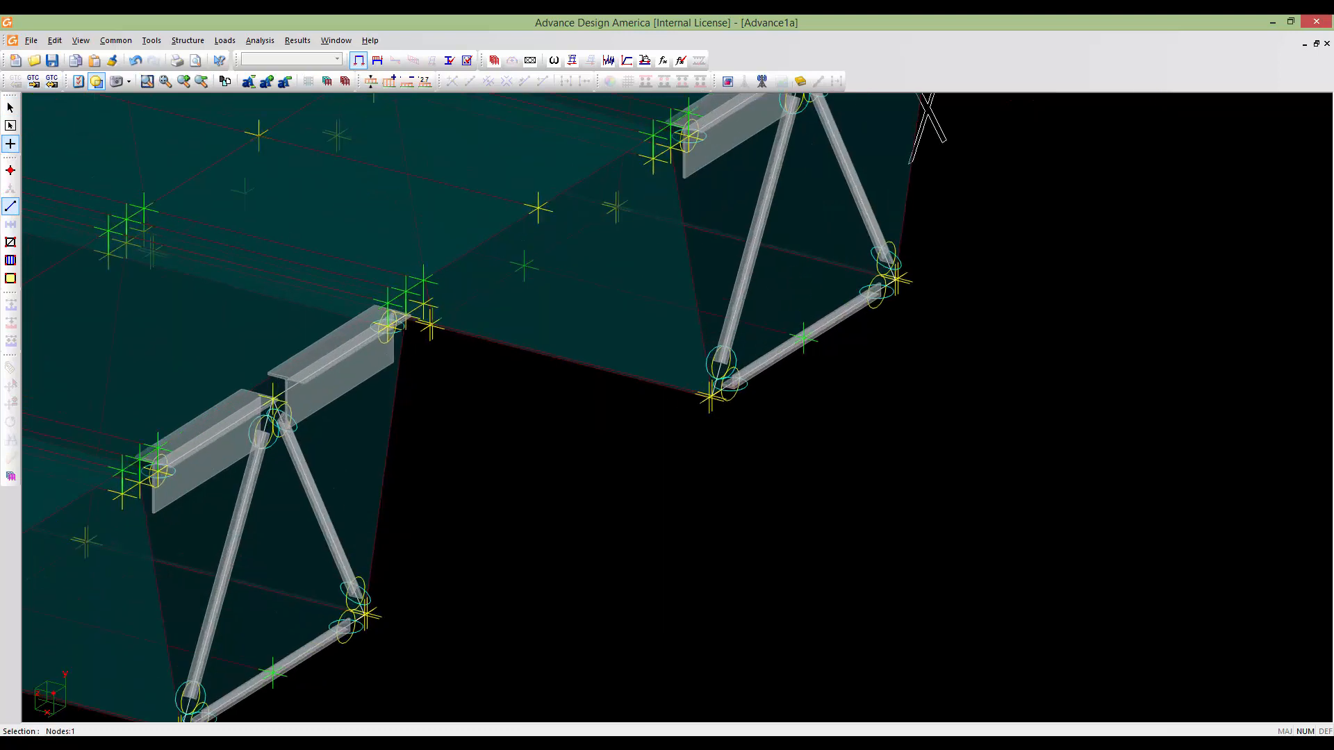
scroll(445, 267, "up", 3)
scroll(391, 444, "up", 2)
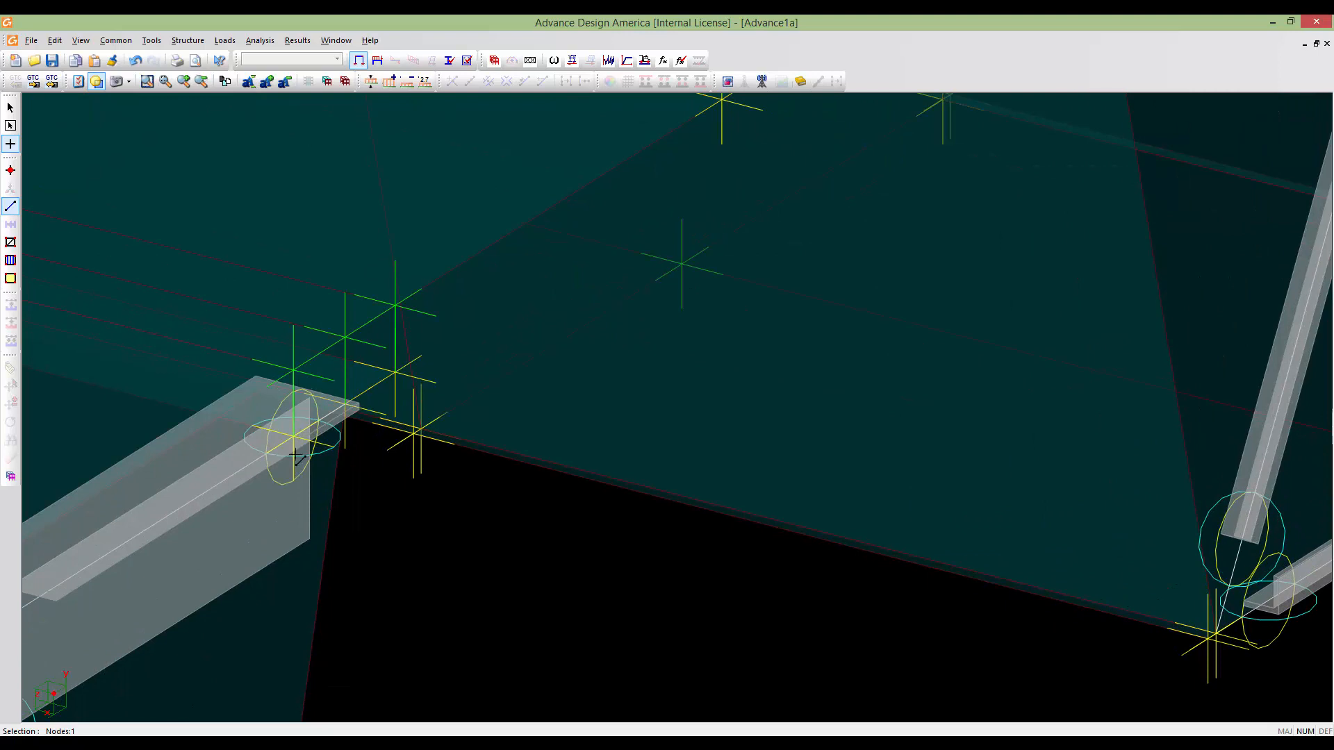
scroll(295, 455, "down", 1)
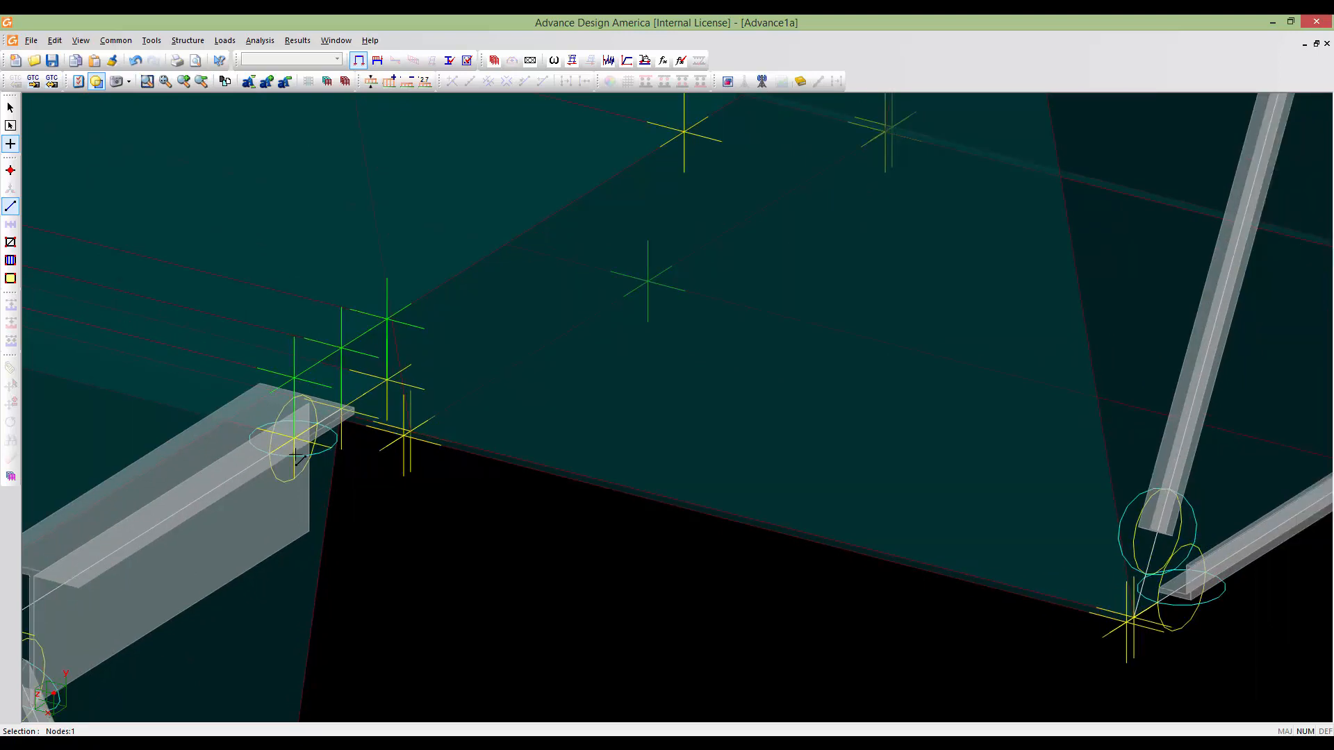
left_click(341, 412)
scroll(341, 412, "down", 3)
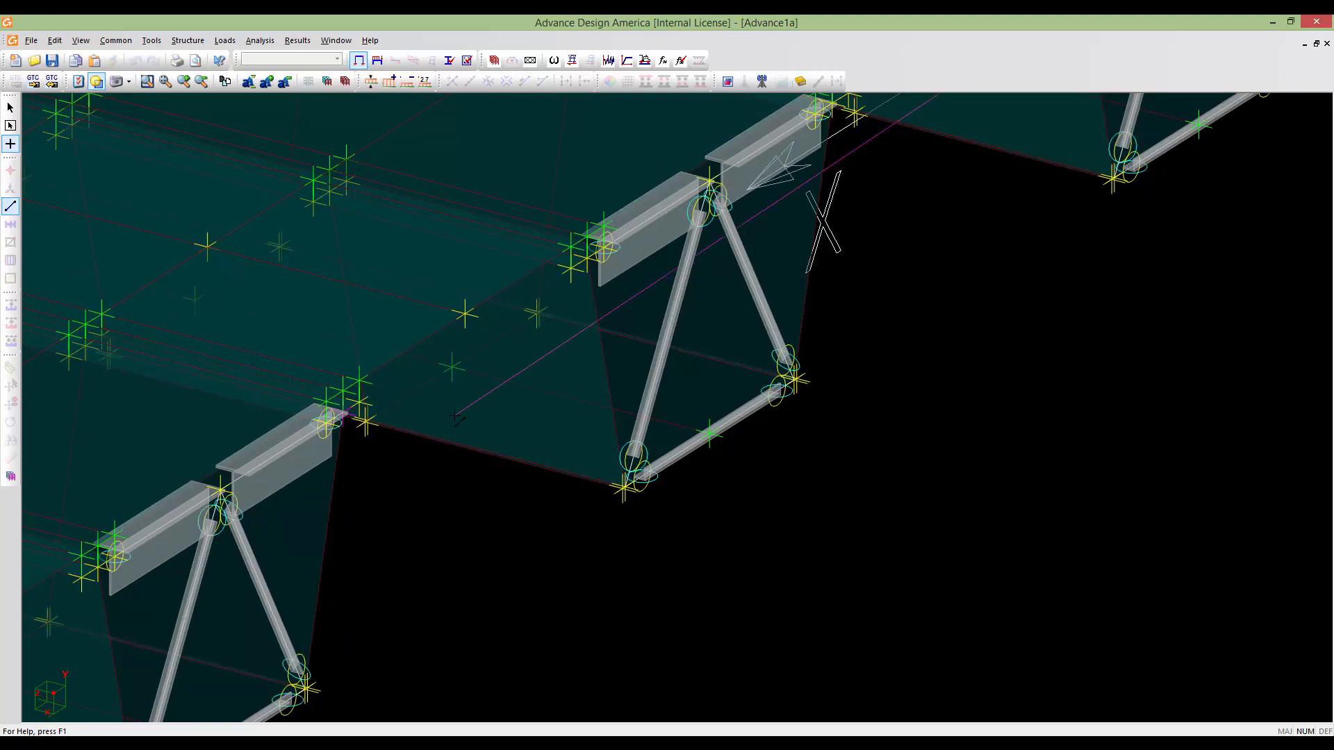
key("Escape")
Add a WT305x50.5 member between the facing top flanges of the first two girders, with Bending Mx and My hinged at both ends
scroll(407, 463, "up", 3)
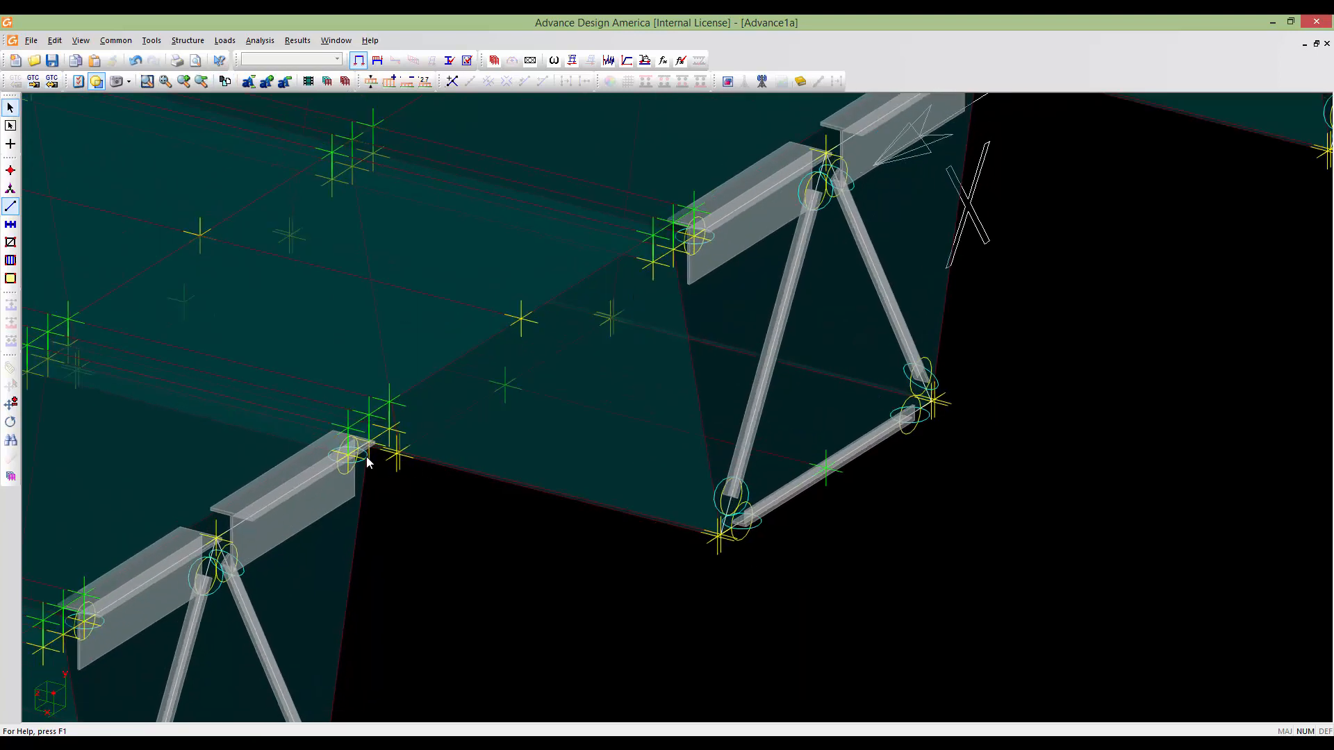
left_click(10, 144)
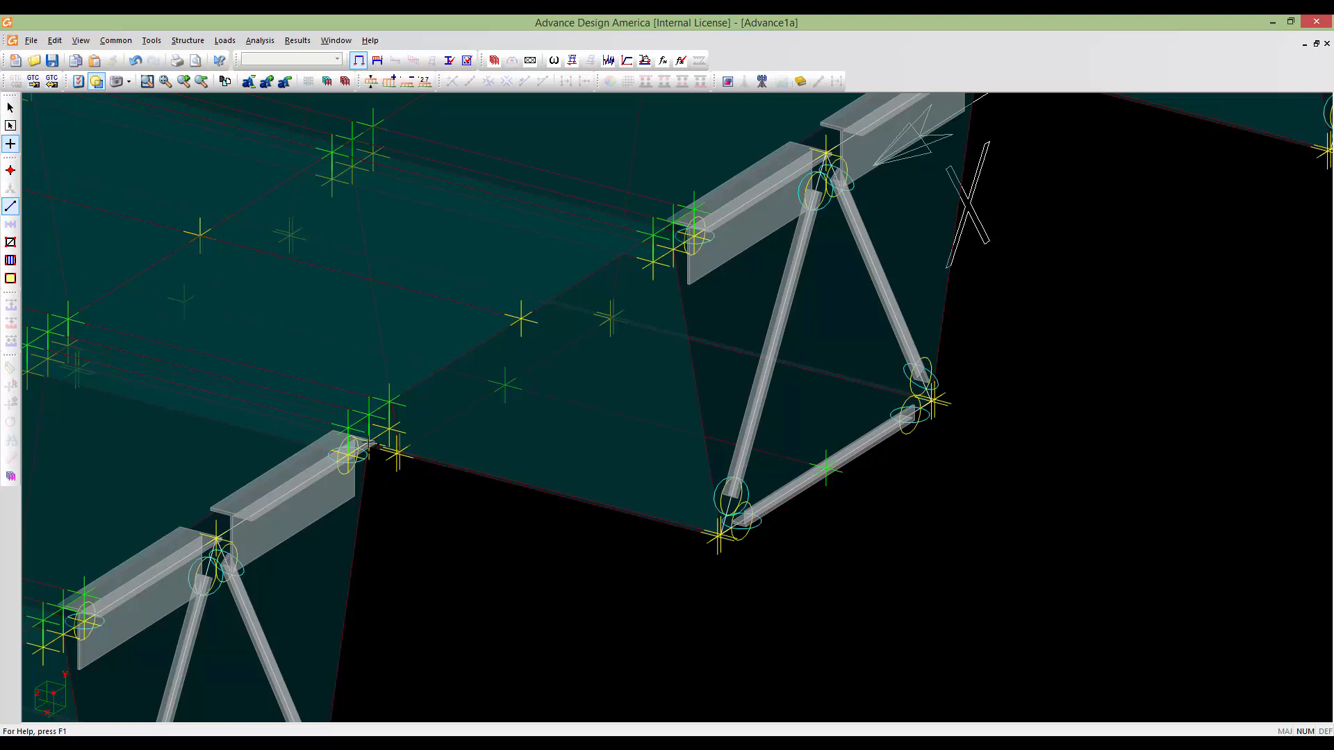
left_click(369, 442)
left_click(673, 255)
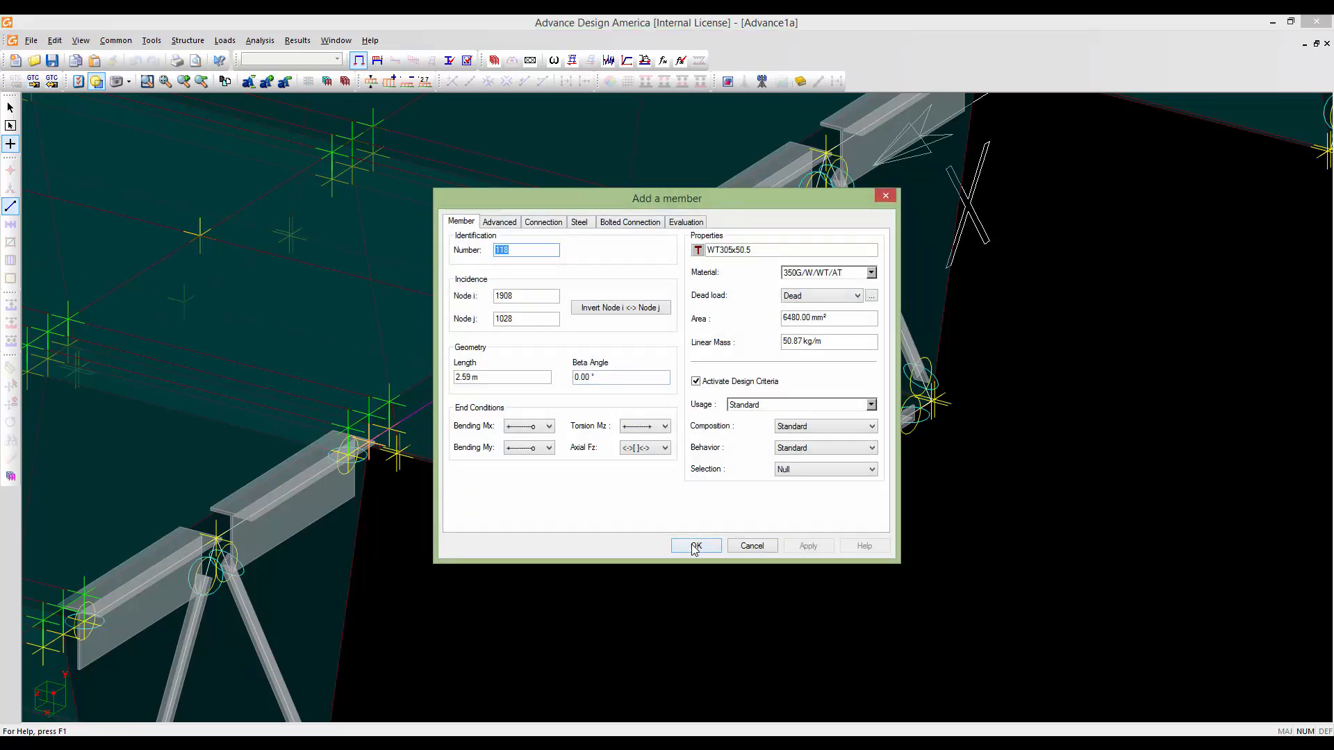
left_click(546, 427)
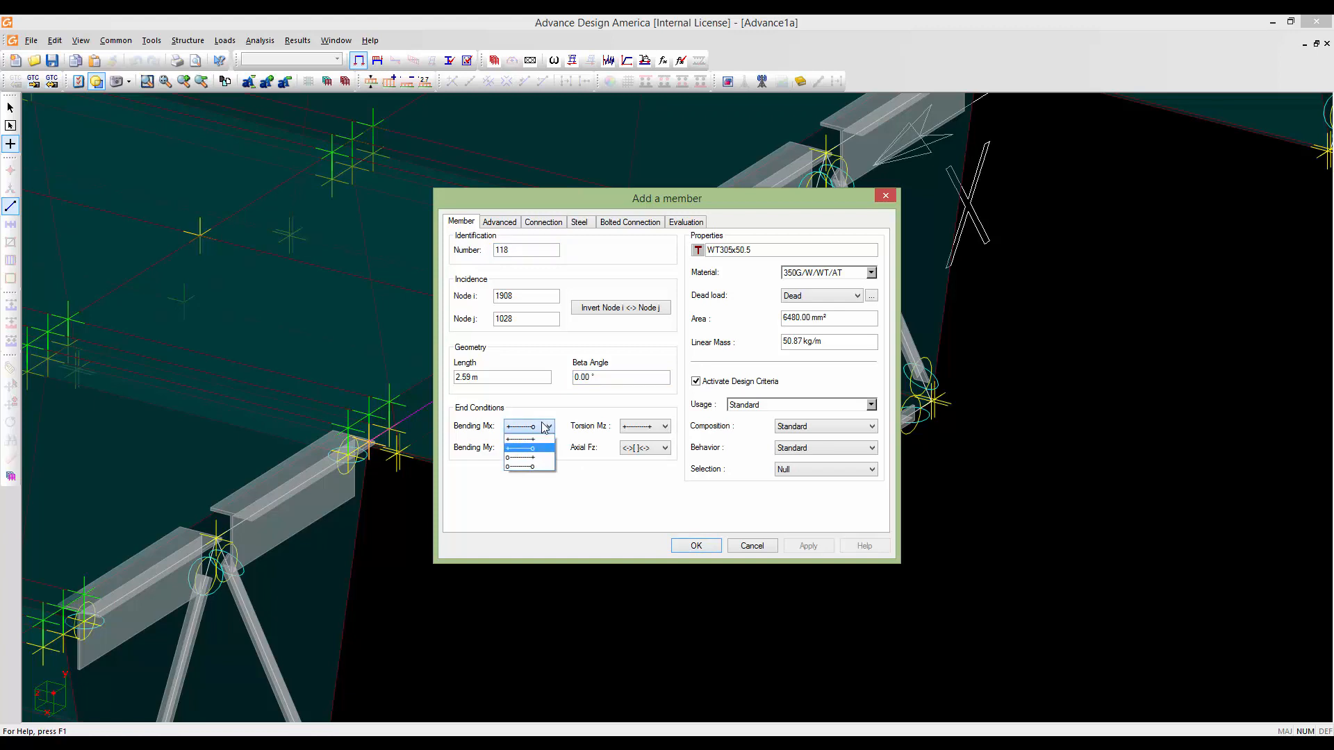
left_click(555, 467)
left_click(547, 448)
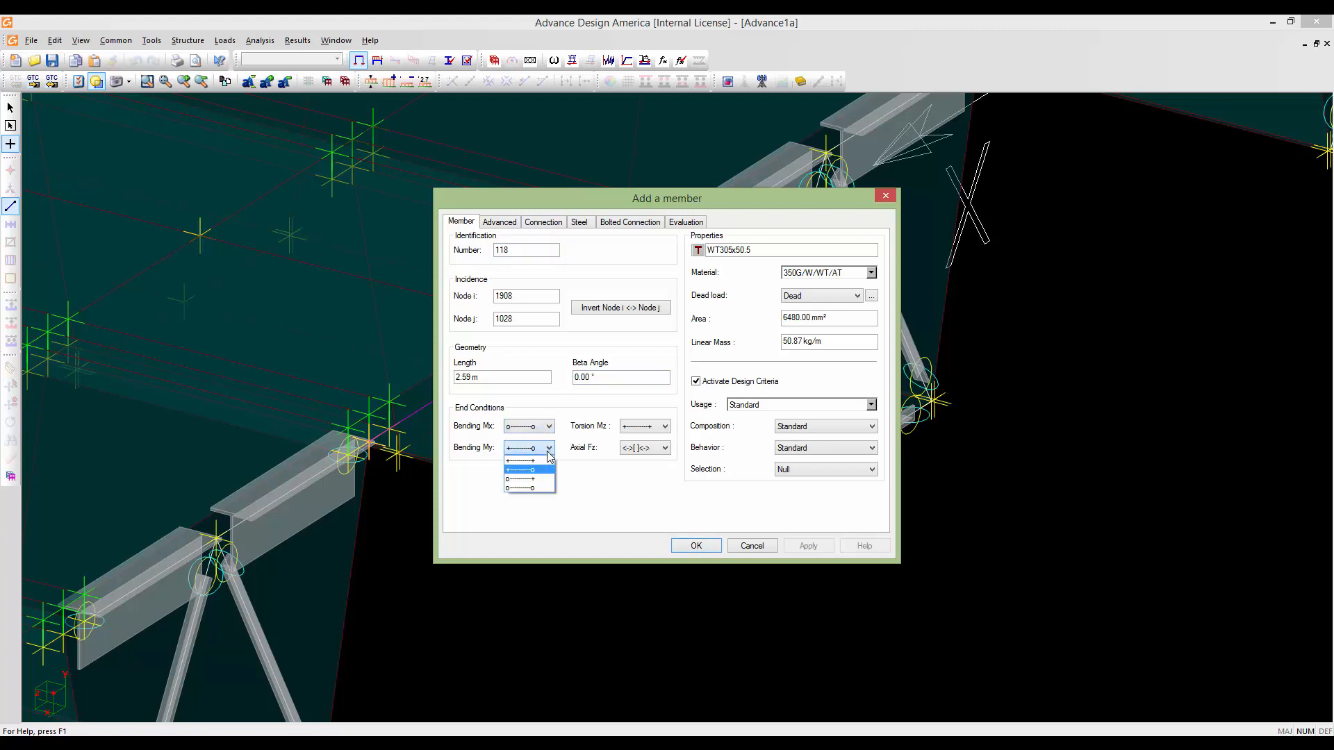
left_click(542, 487)
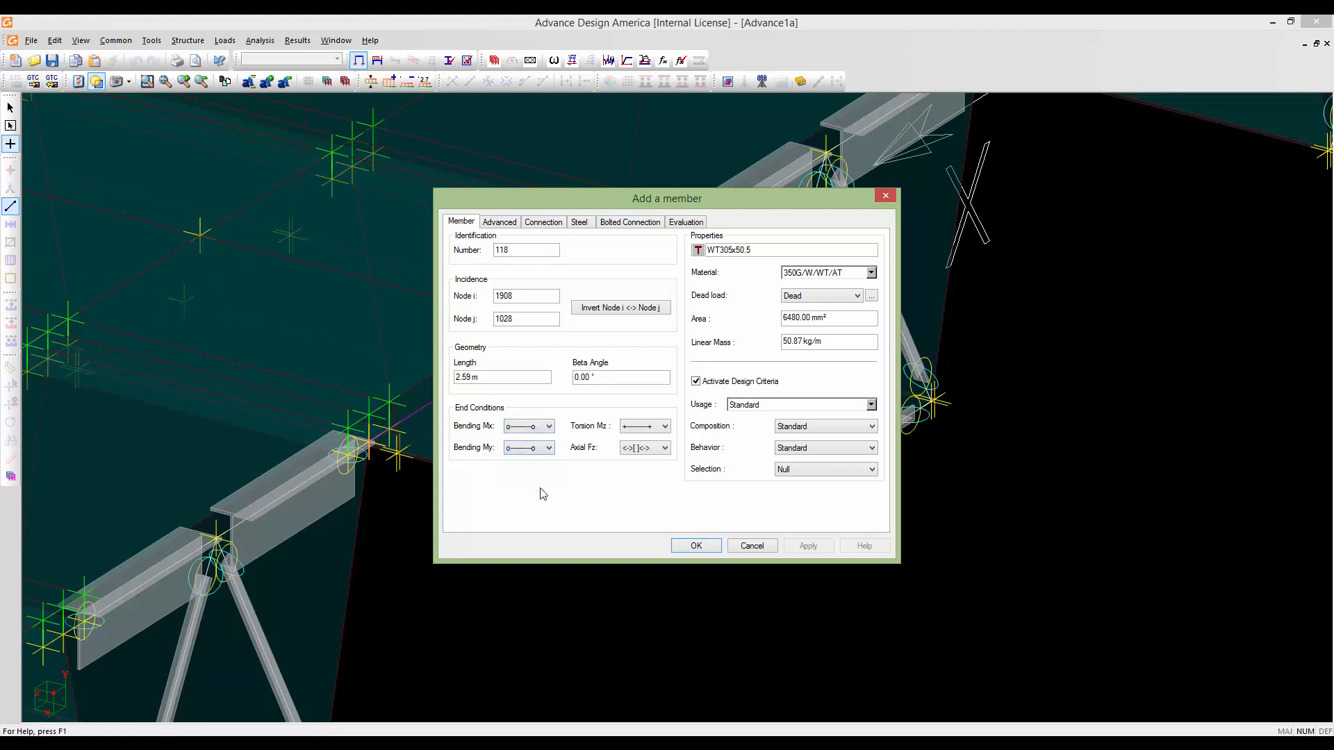
left_click(695, 546)
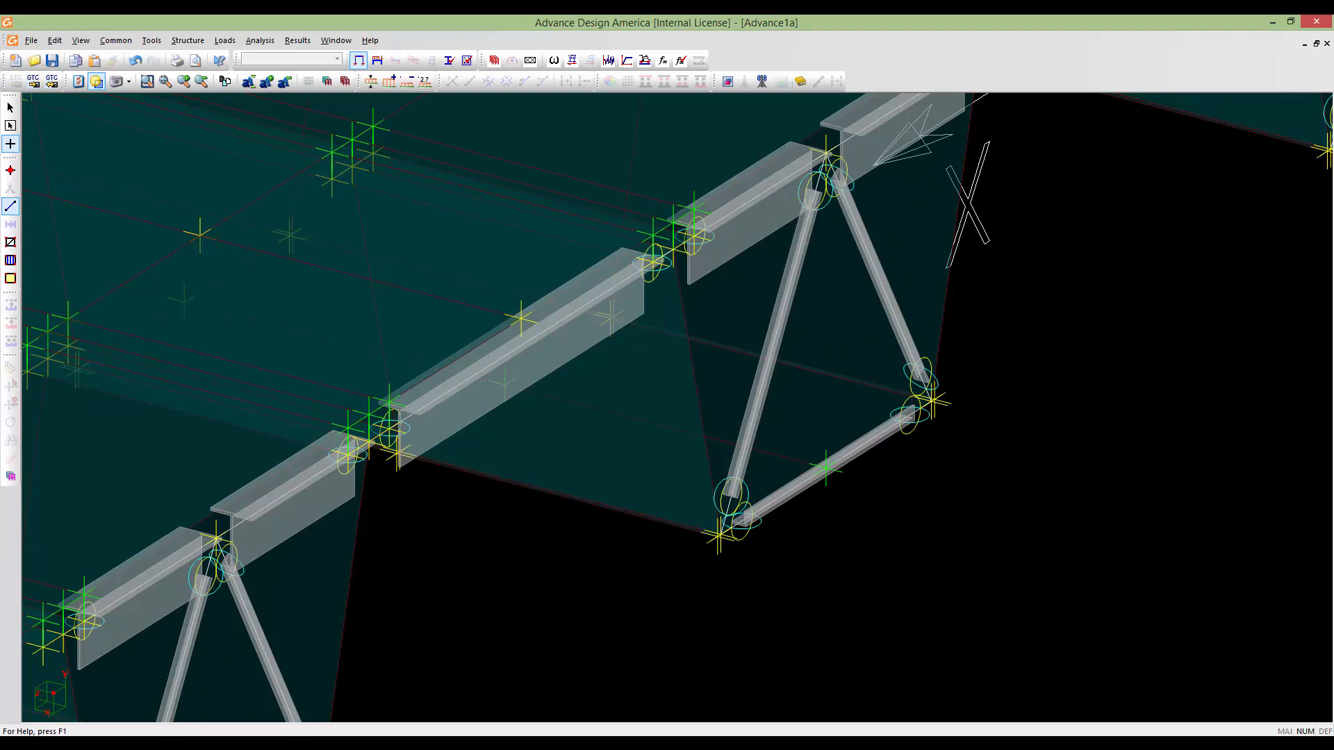
Add a WT305x50.5 member between the facing bottom corners of the first two girders, hinged at both ends
middle_click_drag(565, 472, 563, 320)
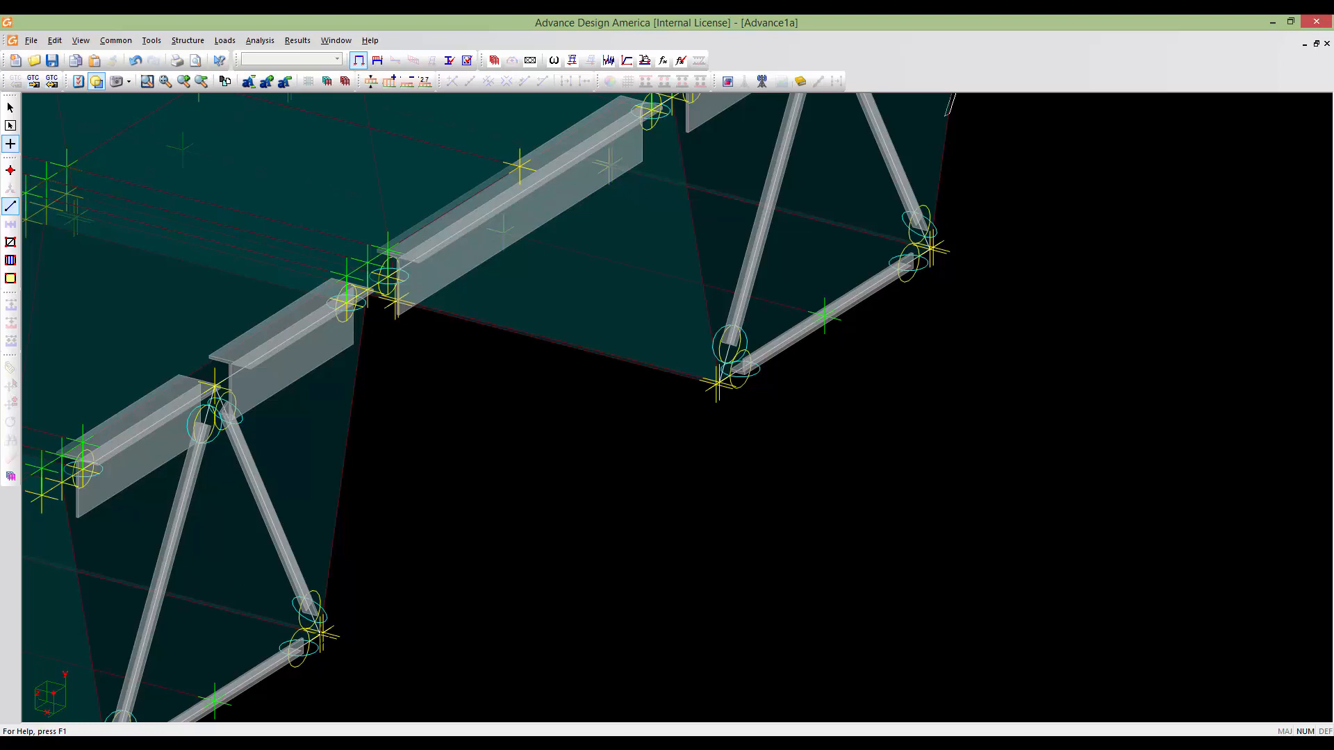
left_click(322, 634)
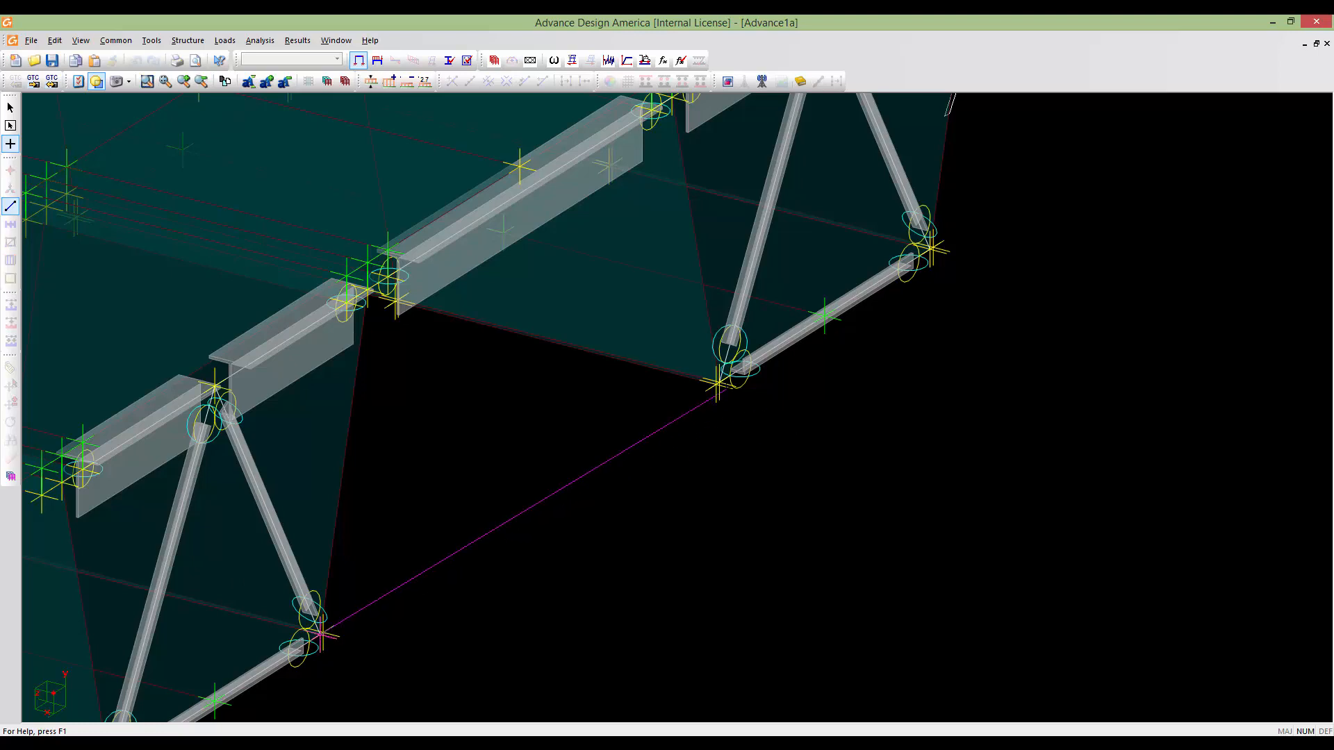
left_click(717, 382)
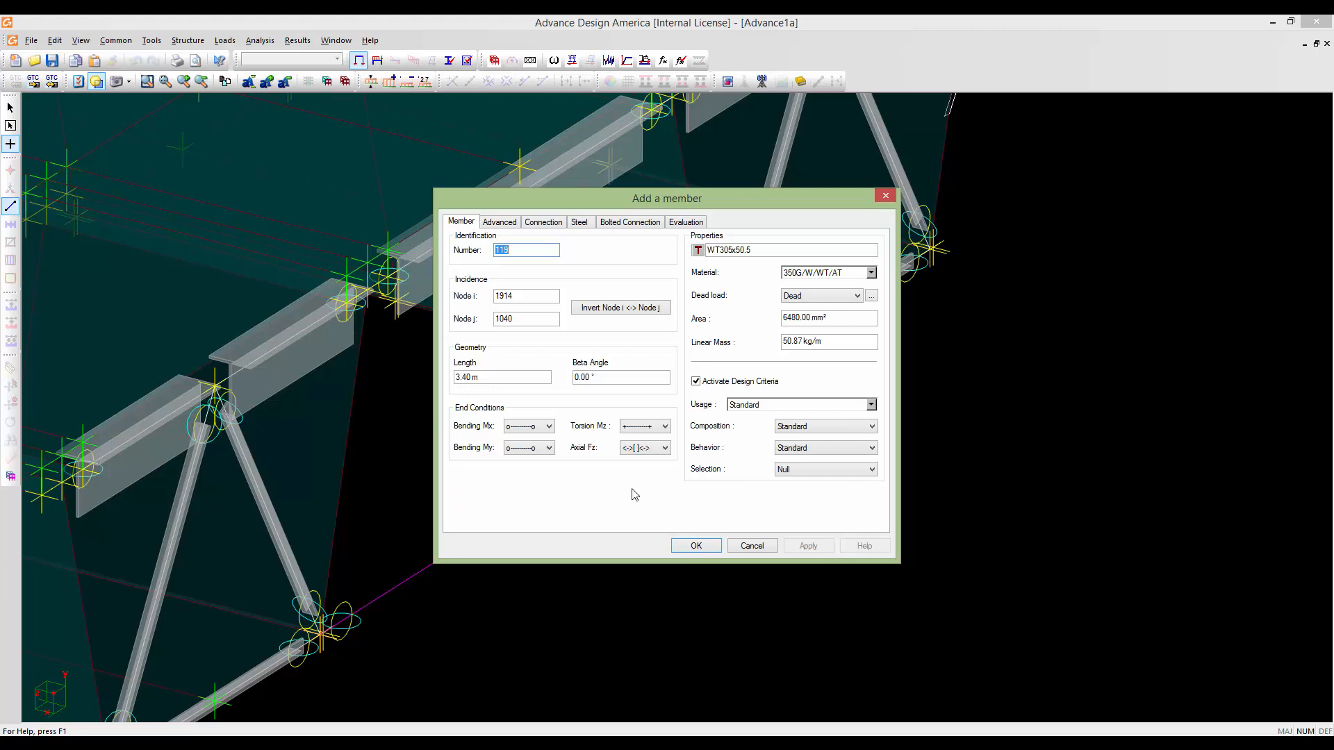
left_click(696, 545)
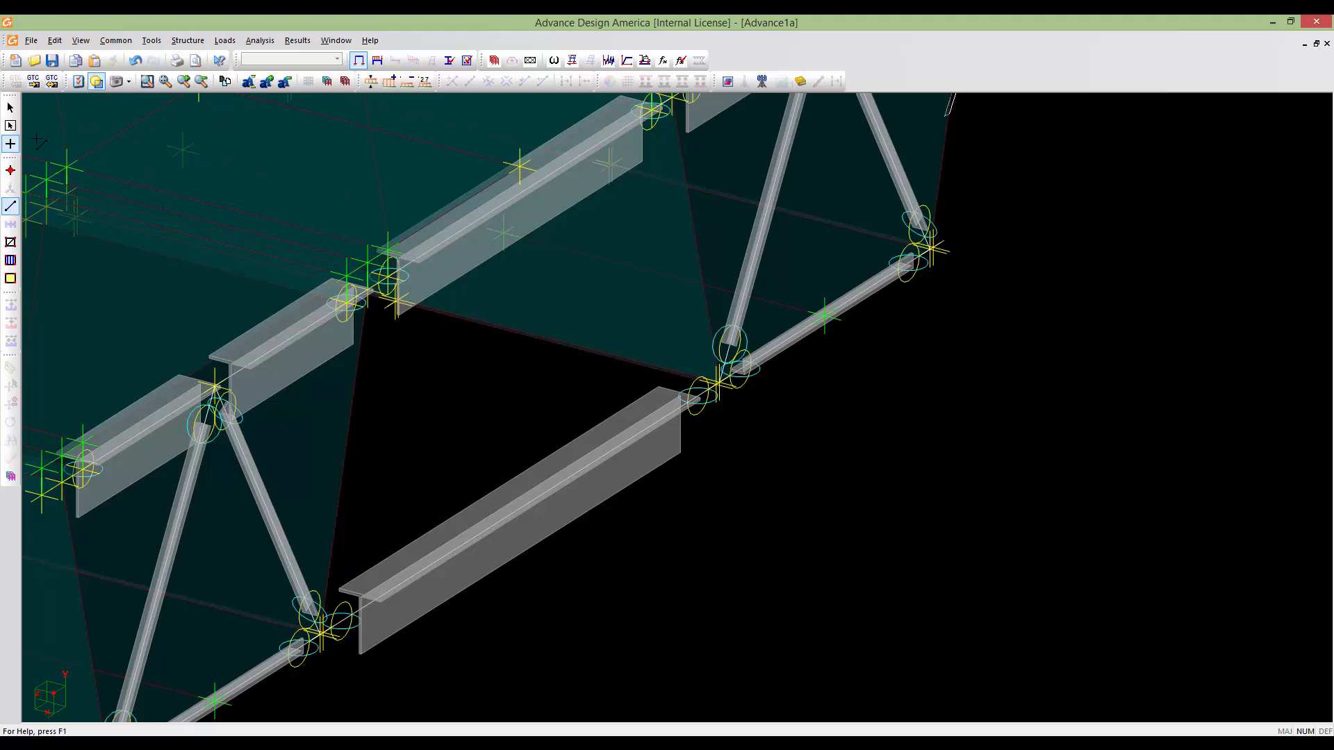
Apply the properties of the first girder's bracing diagonal to the bottom member between the first two girders
key("Escape")
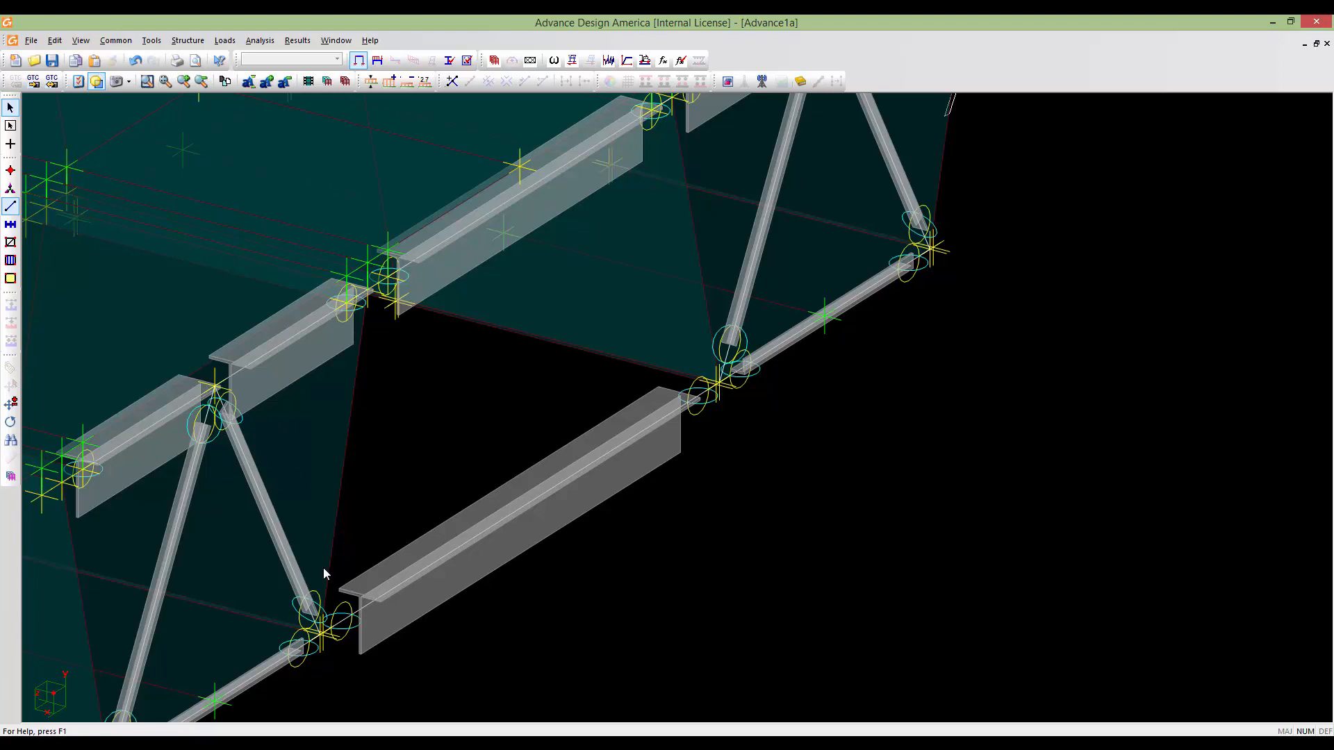
left_click(273, 531)
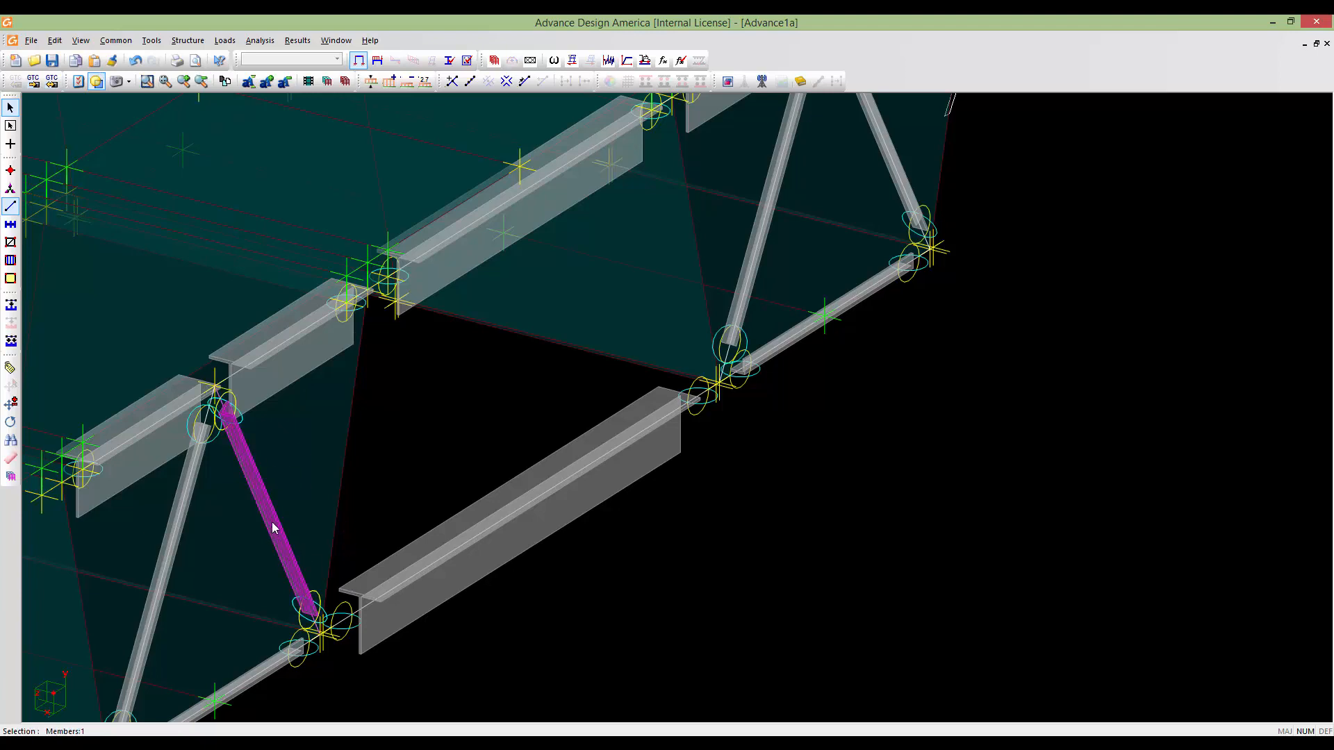
left_click(116, 64)
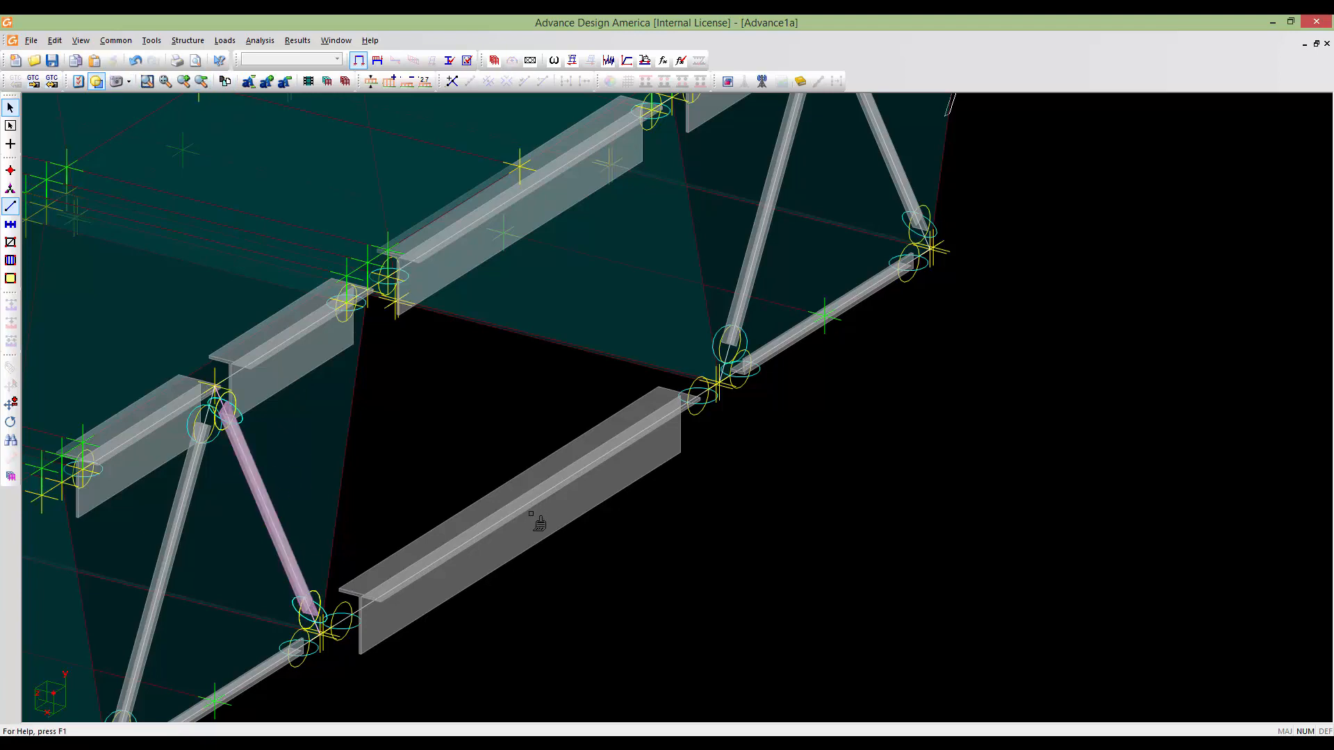
left_click(531, 510)
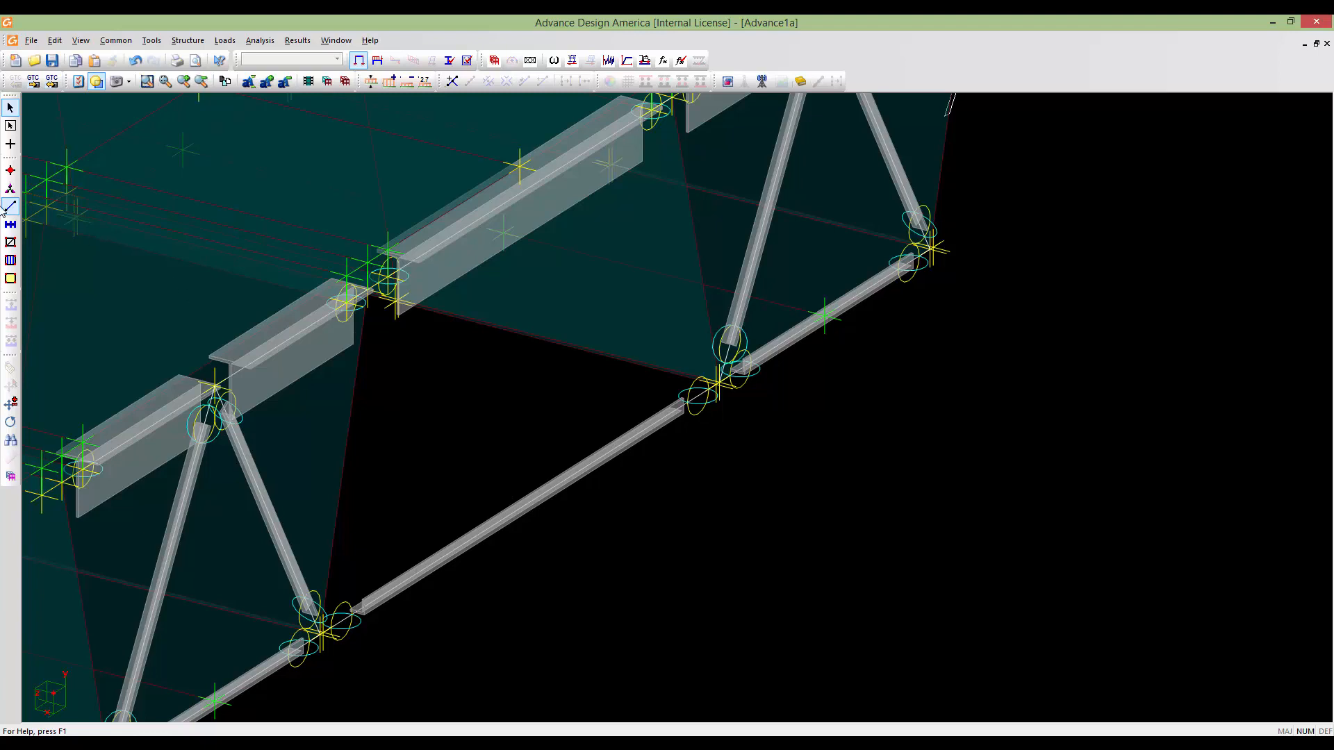
Split the bottom member between the first two girders into two equal segments
left_click(507, 520)
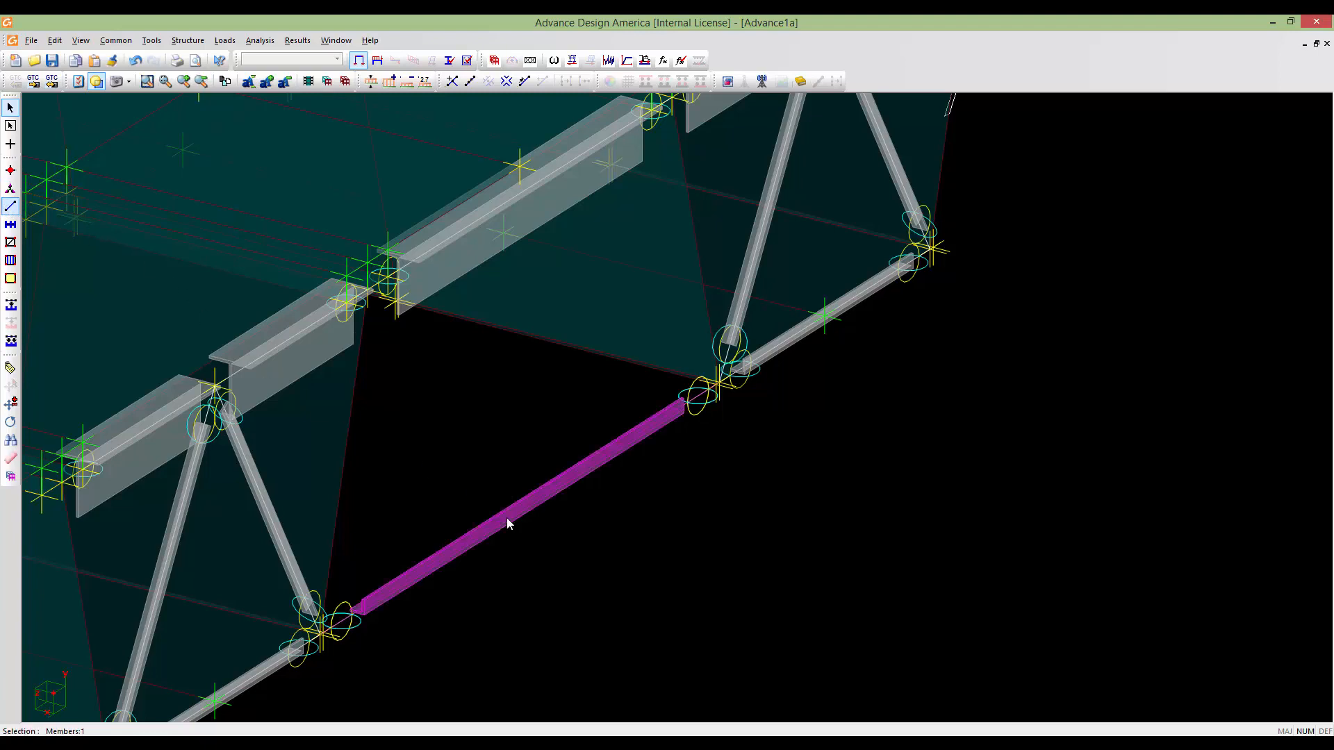
left_click(469, 81)
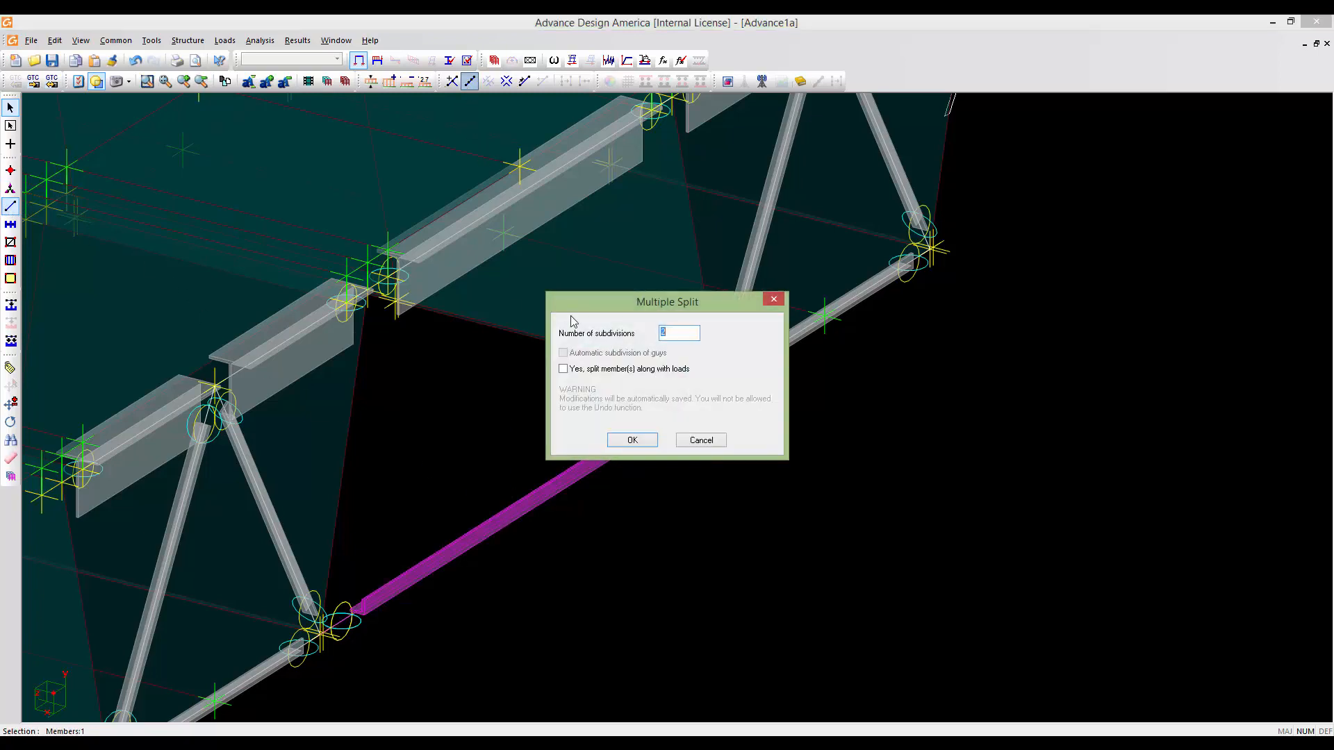
left_click(619, 375)
left_click(628, 440)
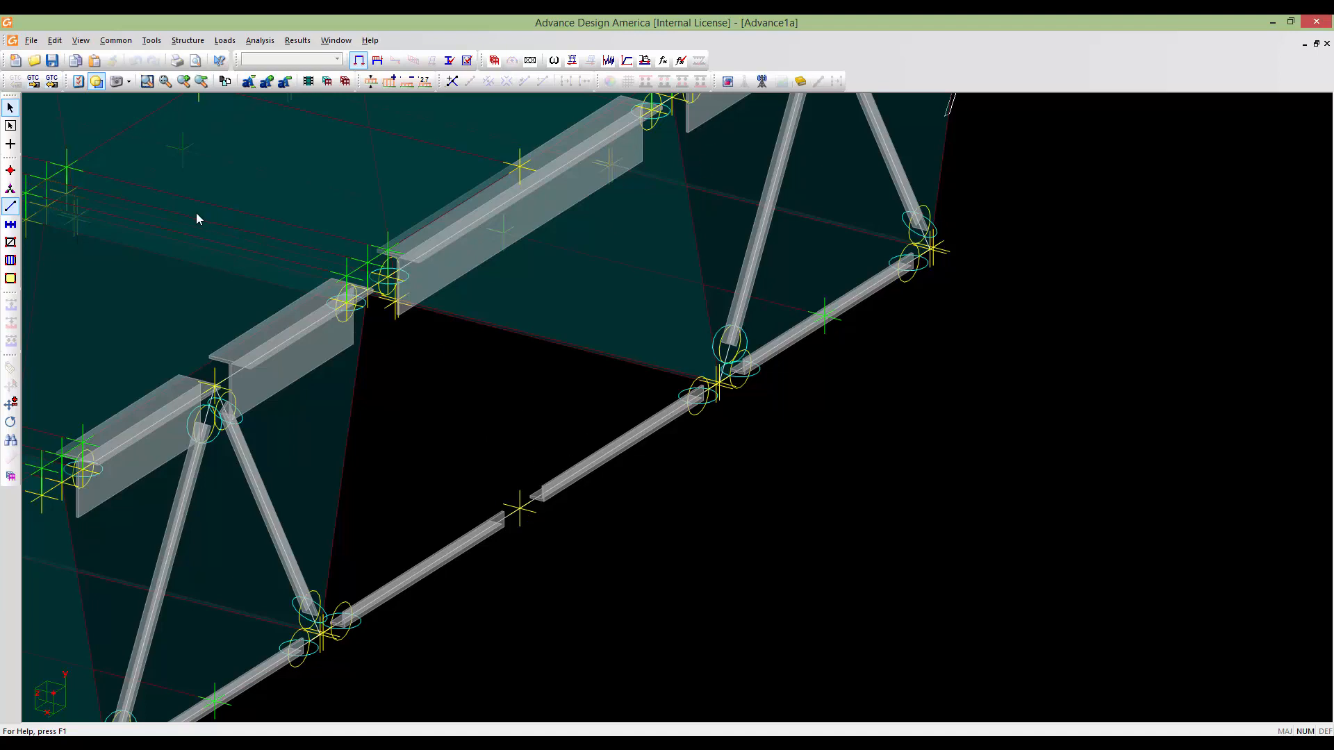
Add two WT305x50.5 diagonals from the bottom member's midpoint to the facing top flanges of the first two girders, hinged at both ends
left_click(9, 149)
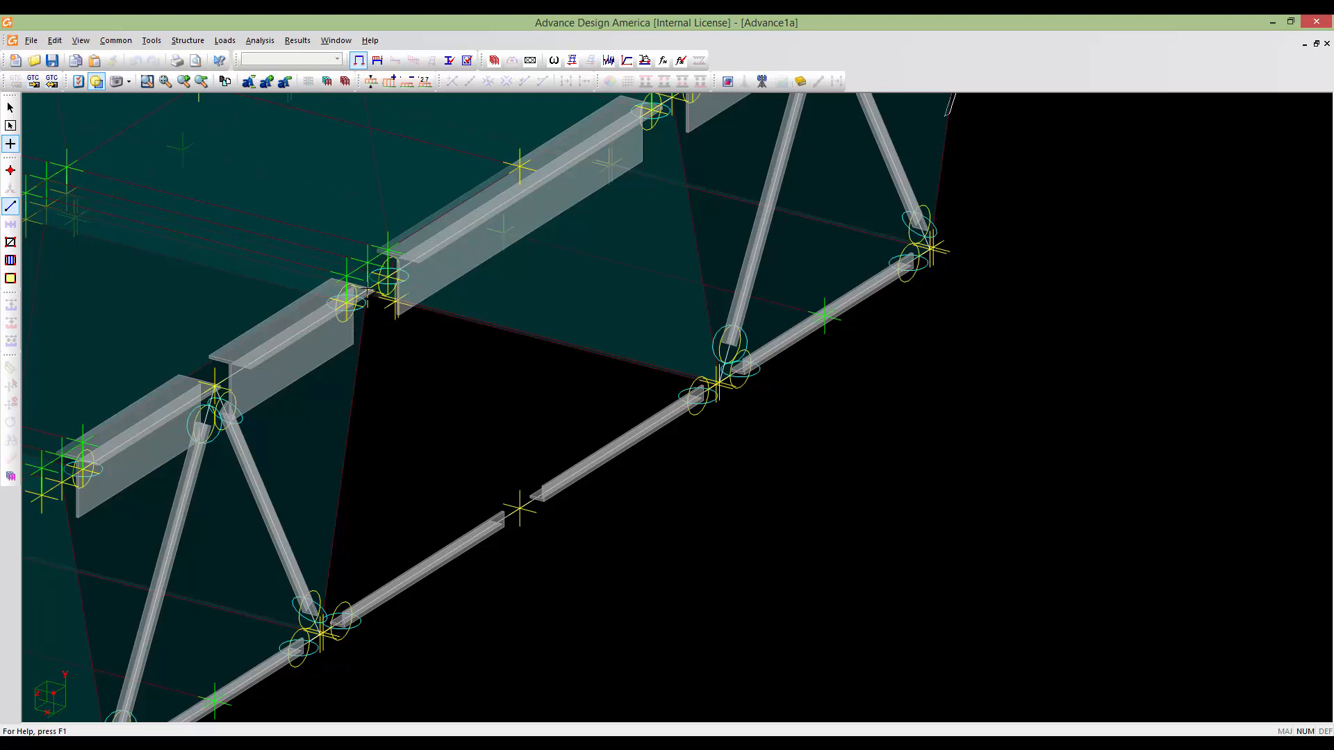
left_click(366, 293)
left_click(520, 509)
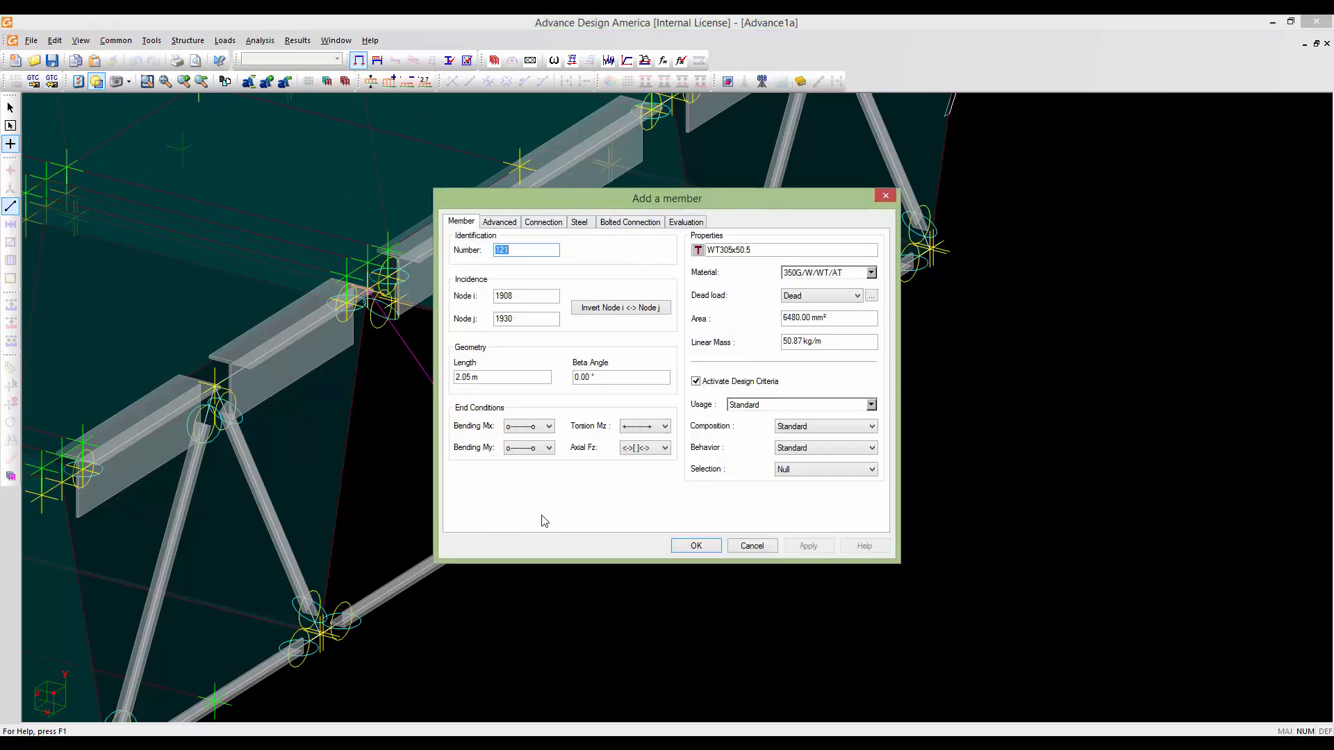
left_click(695, 546)
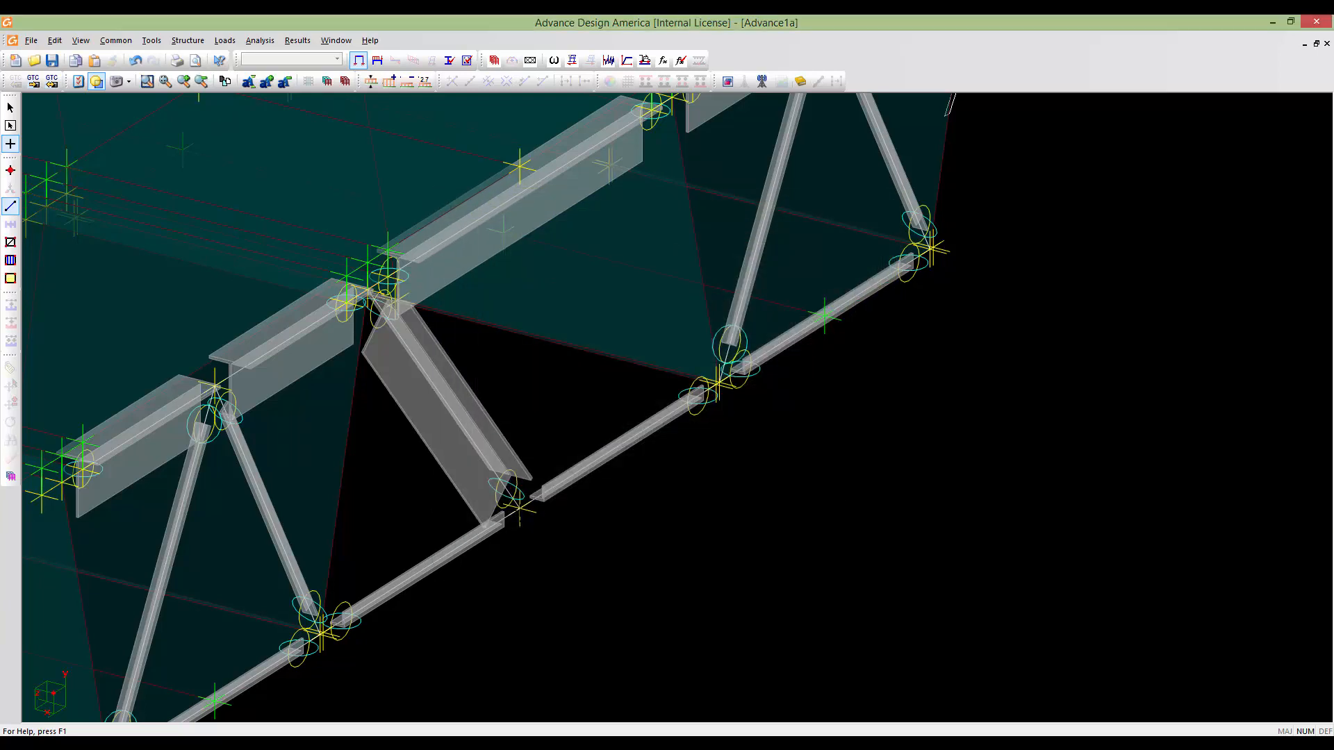
left_click(520, 509)
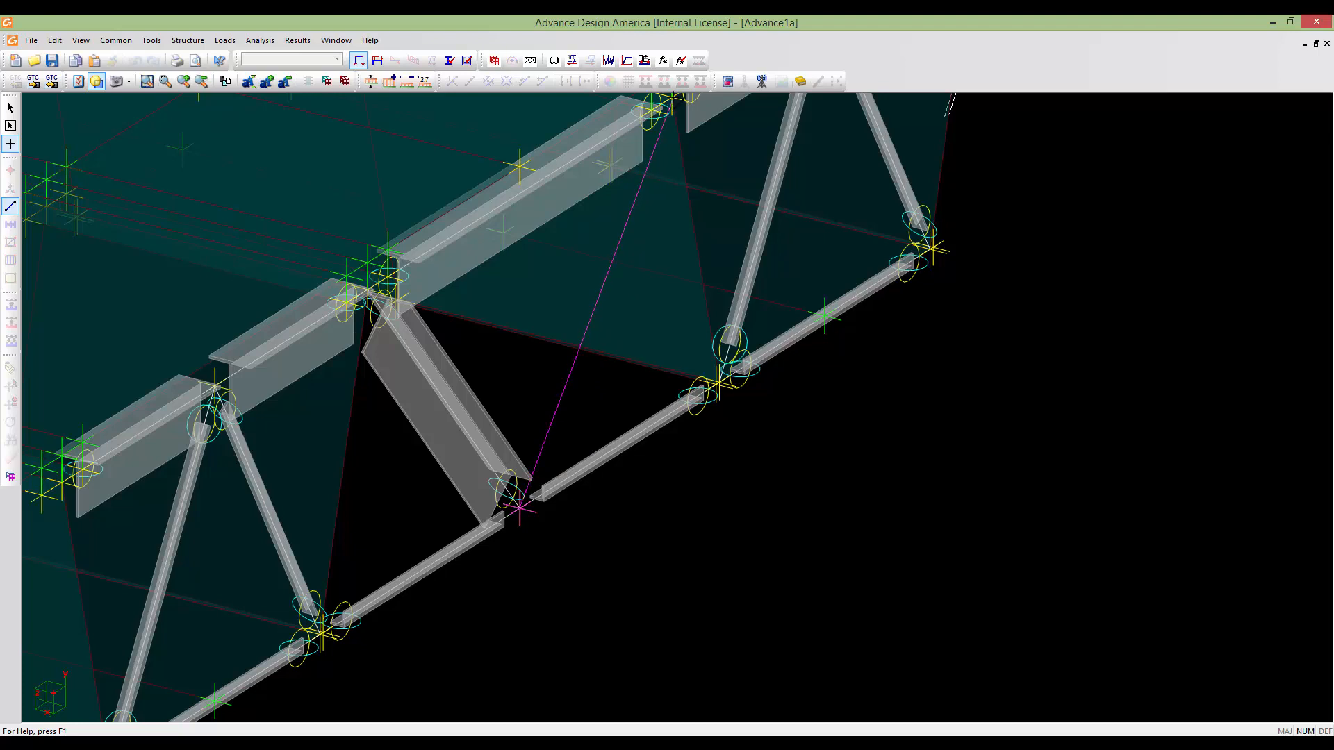
left_click(656, 112)
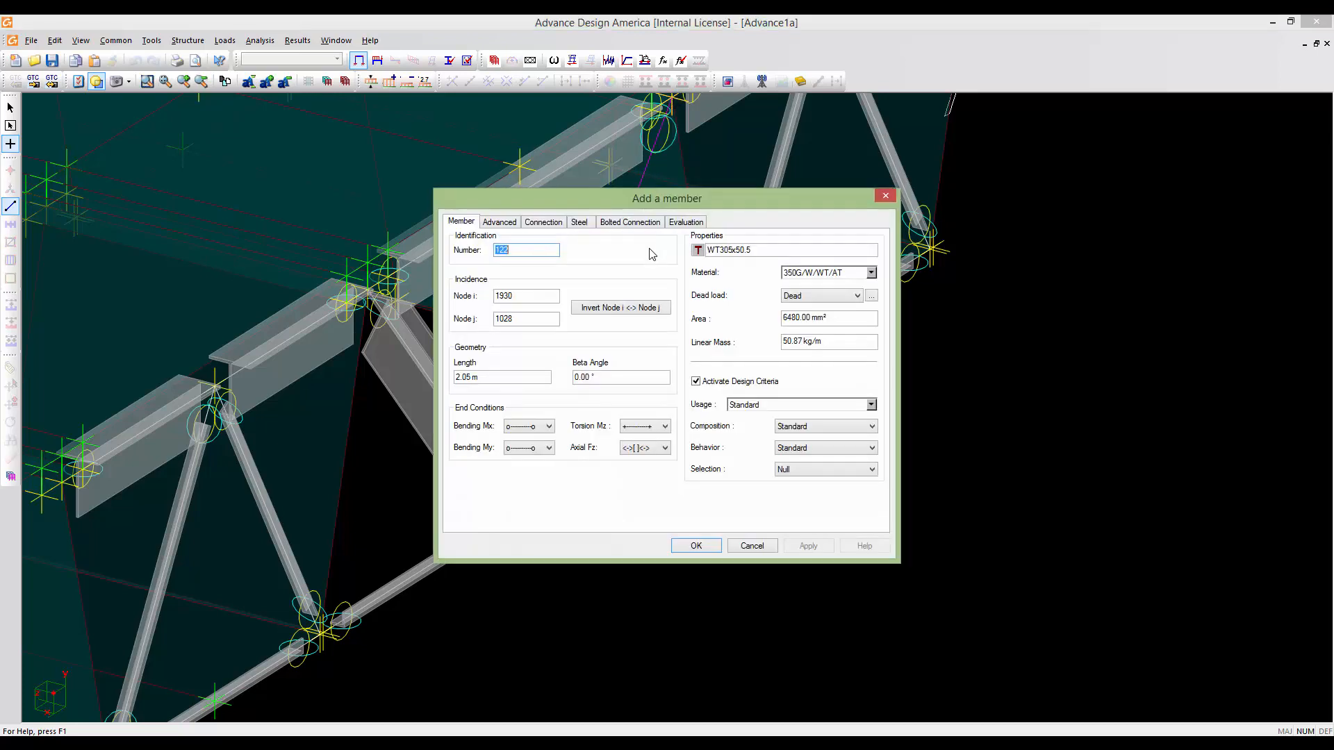
left_click(692, 545)
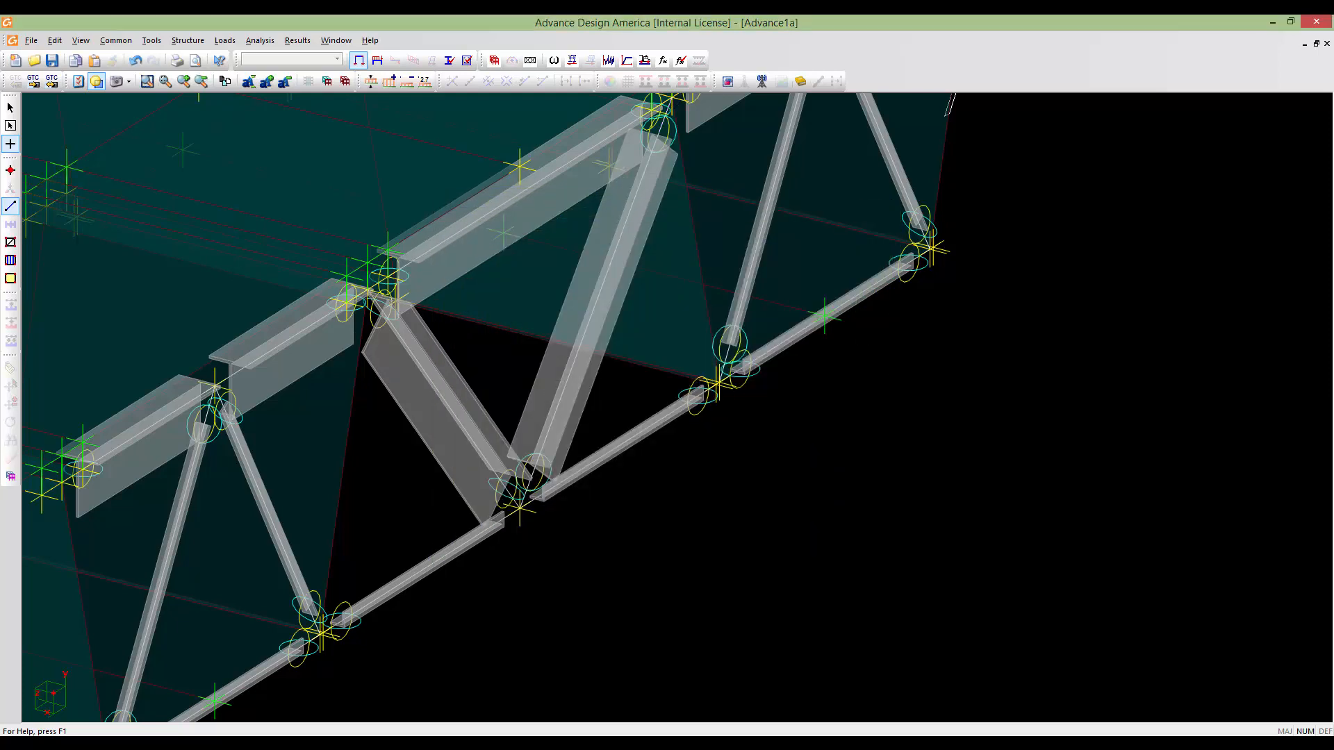
Apply the properties of the first girder's internal bracing diagonal to both diagonals between the first two girders
left_click(10, 108)
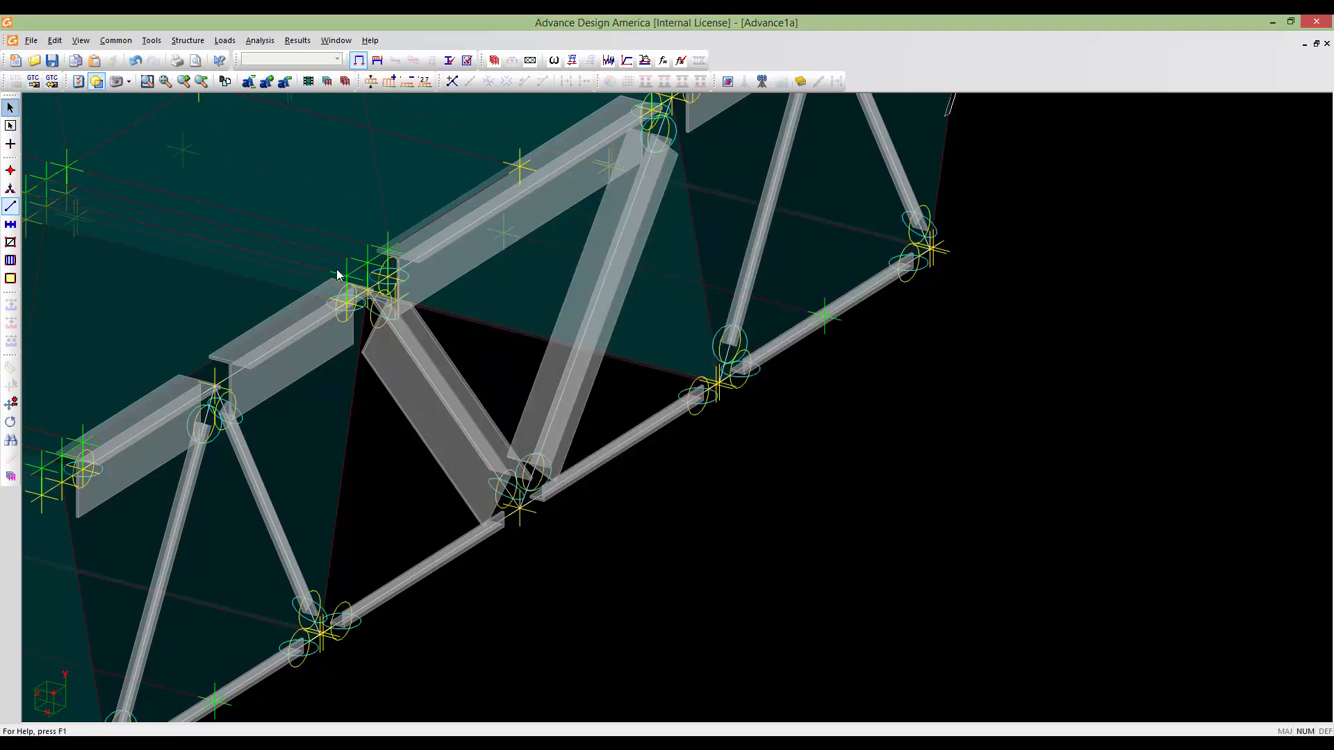
left_click(264, 520)
left_click(112, 60)
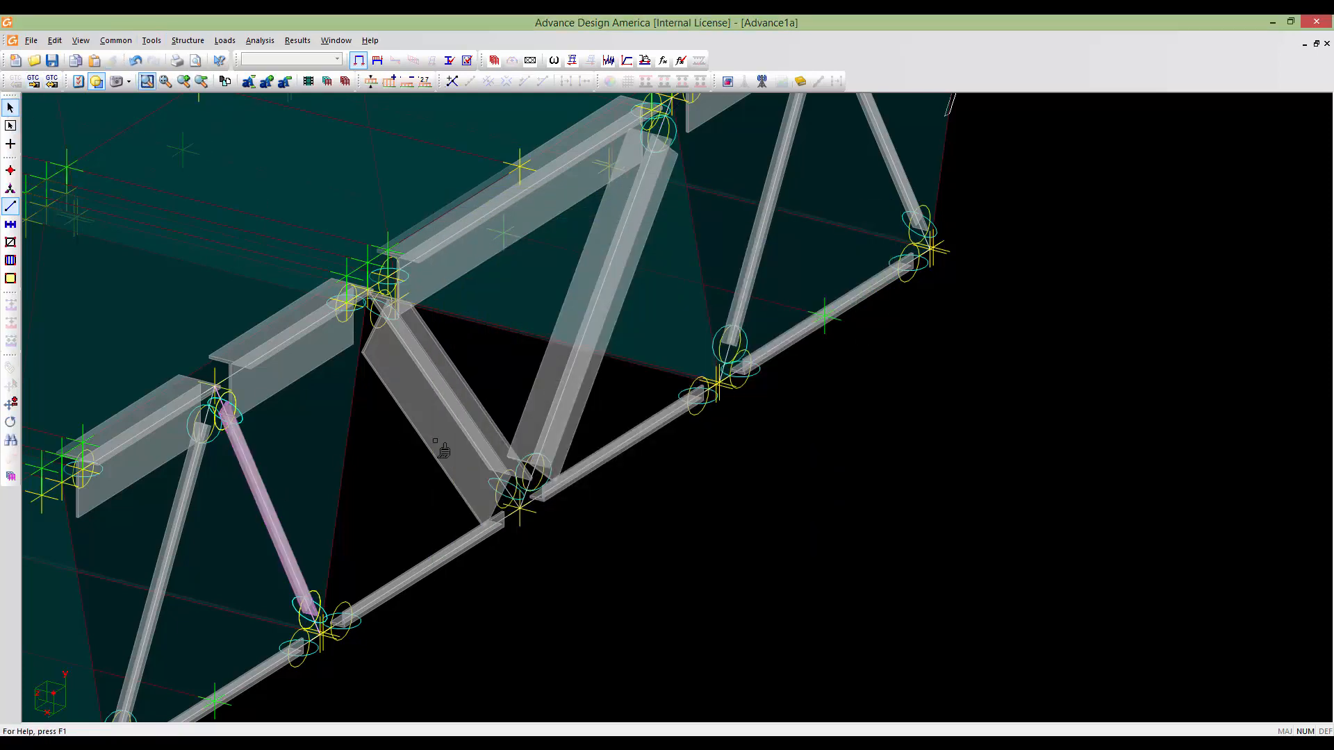
left_click(445, 446)
left_click(555, 400)
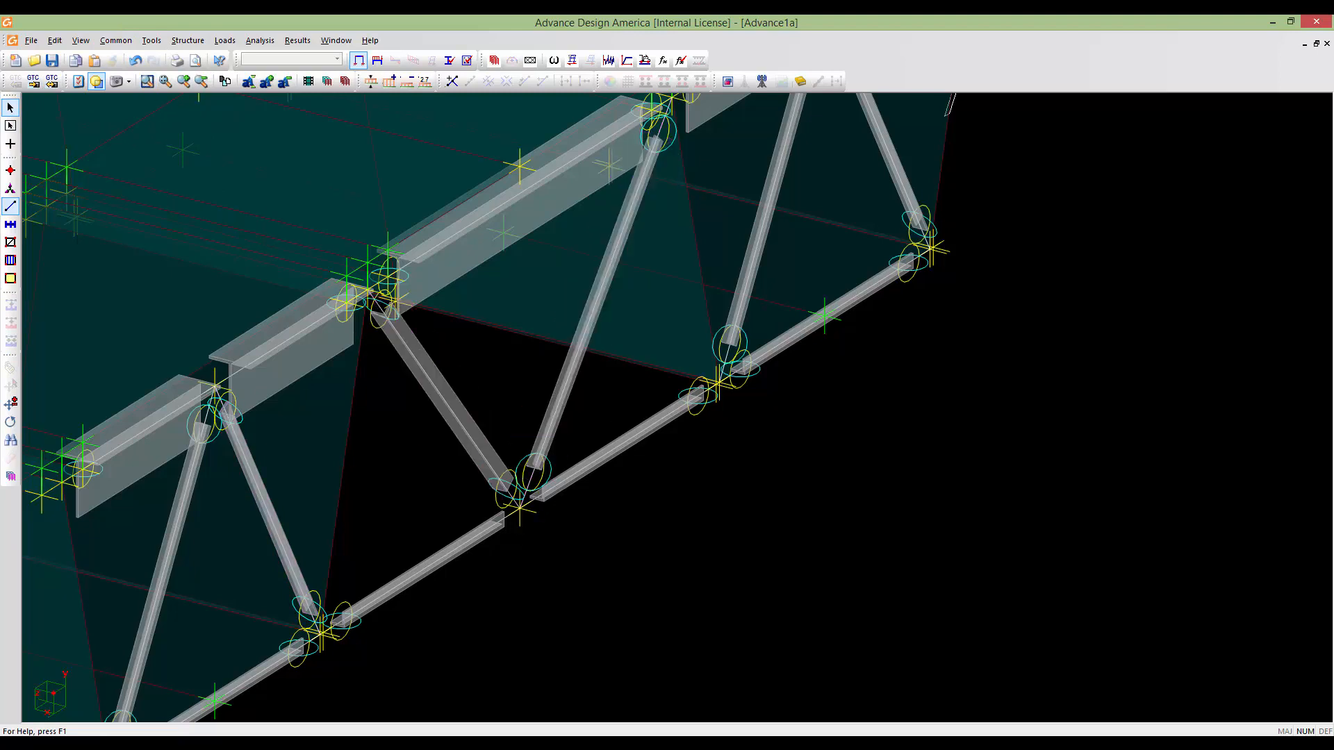
Copy the five bracing members between the first two girders into the second gap by a translation of Dx -5.20 m
scroll(698, 449, "down", 3)
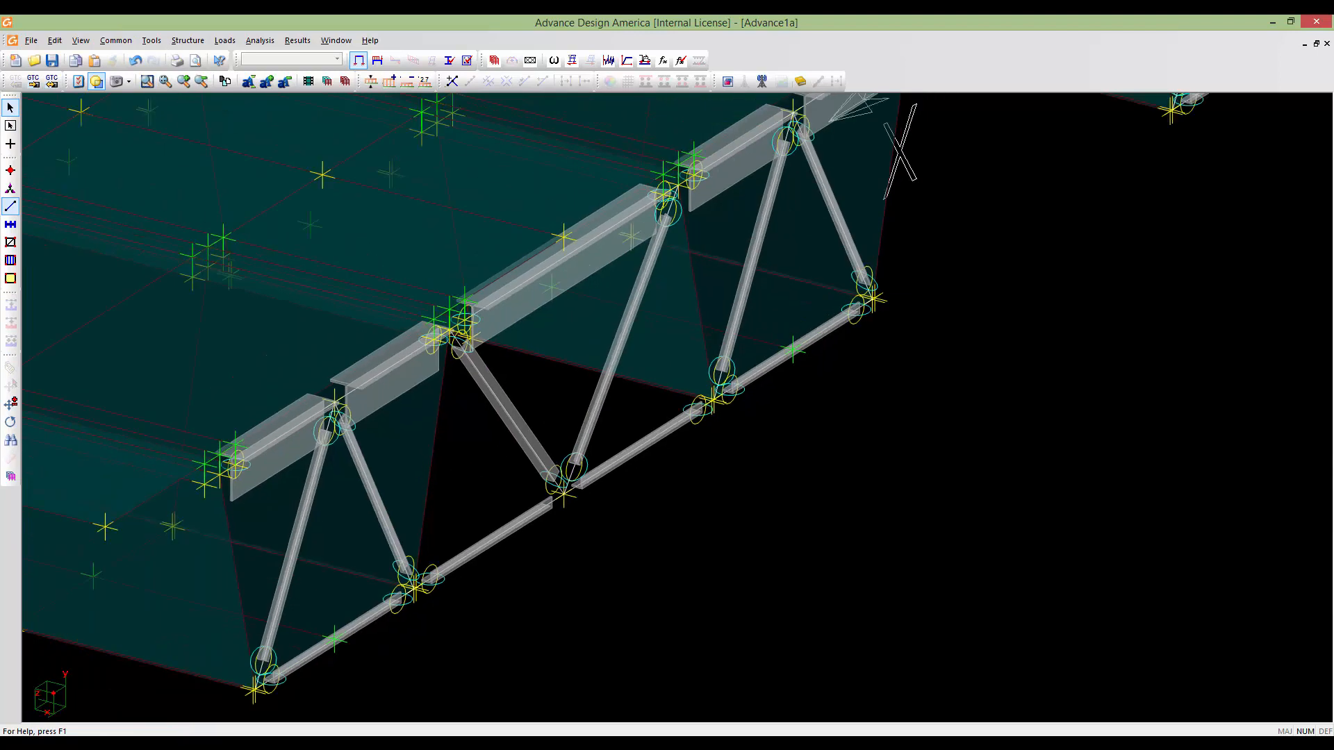
middle_click_drag(699, 449, 684, 481)
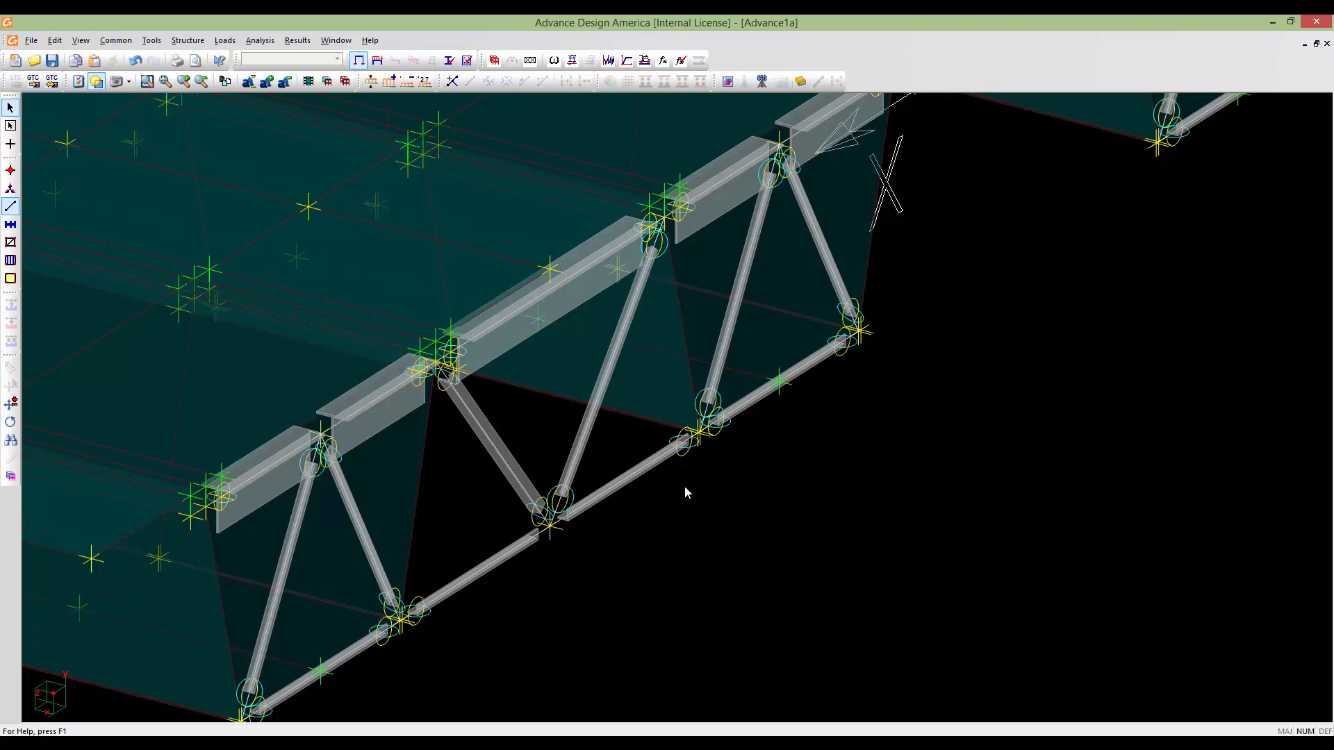
middle_click_drag(685, 486, 677, 505)
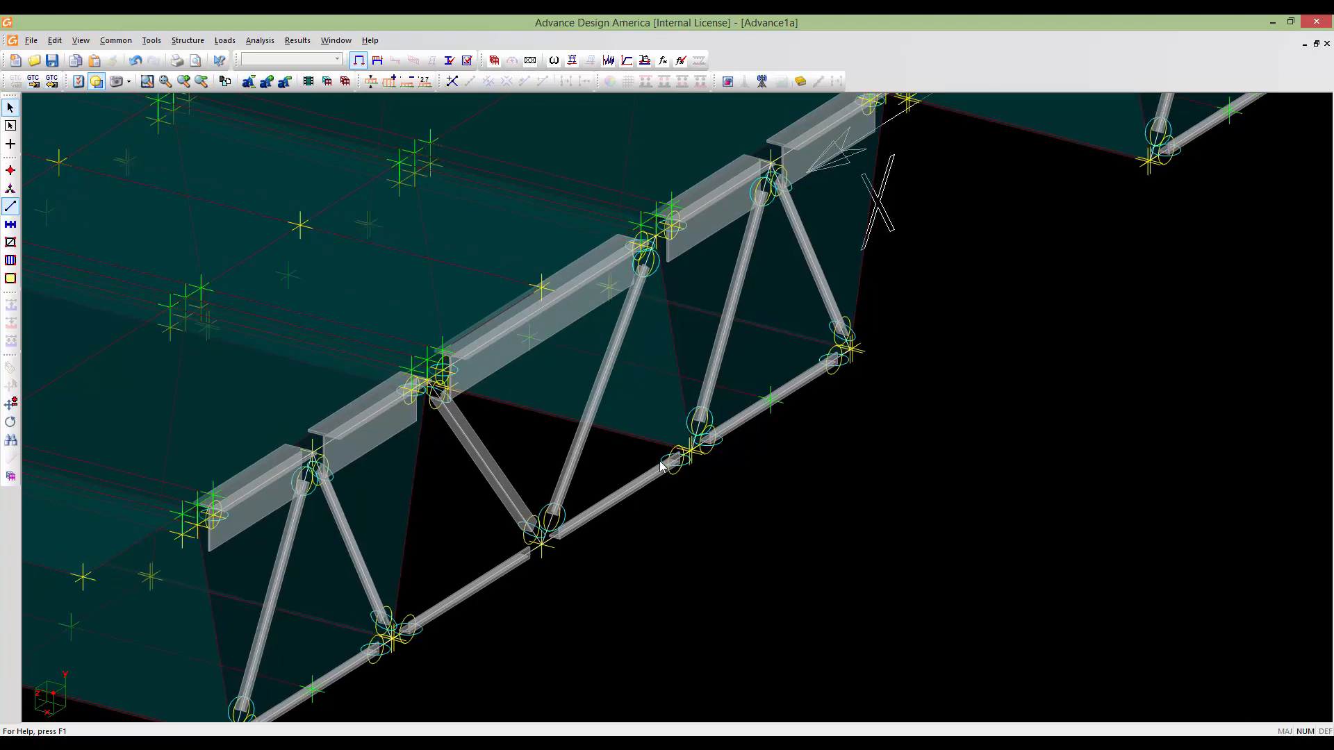
scroll(693, 531, "down", 6)
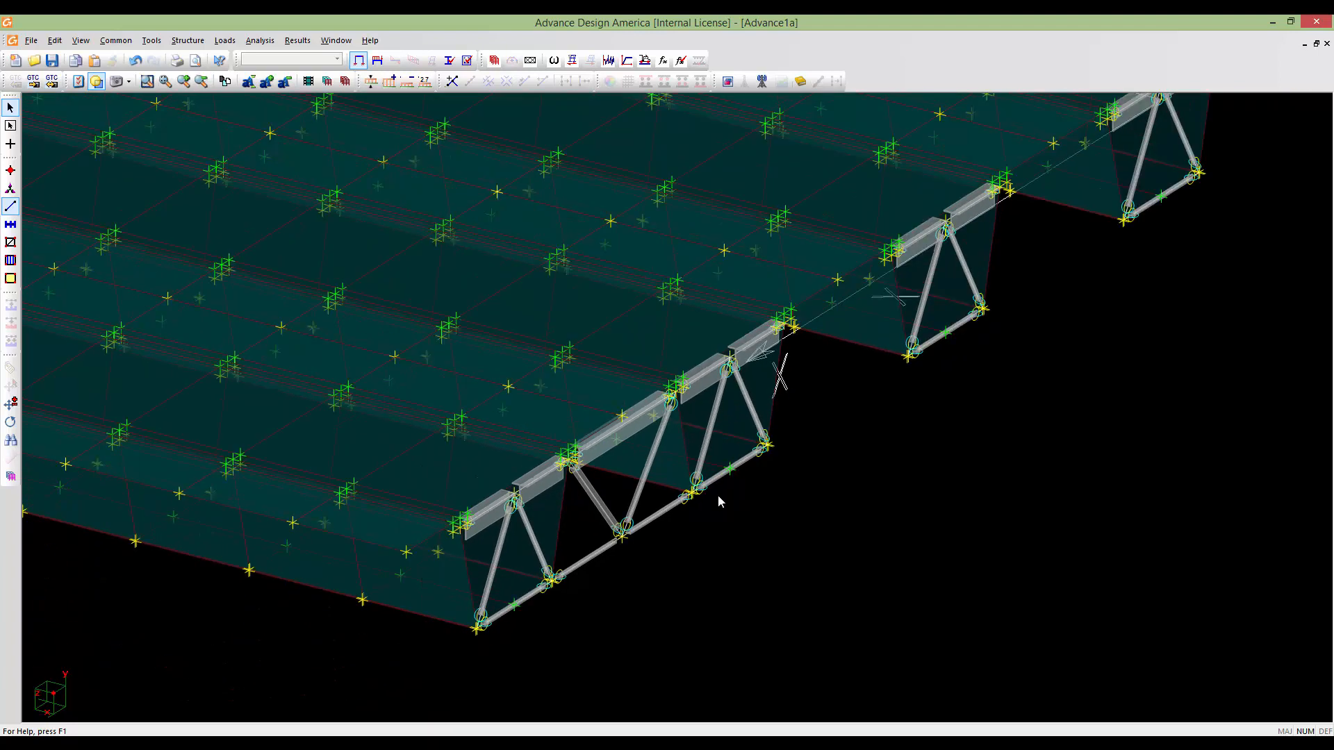
middle_click_drag(646, 520, 556, 556)
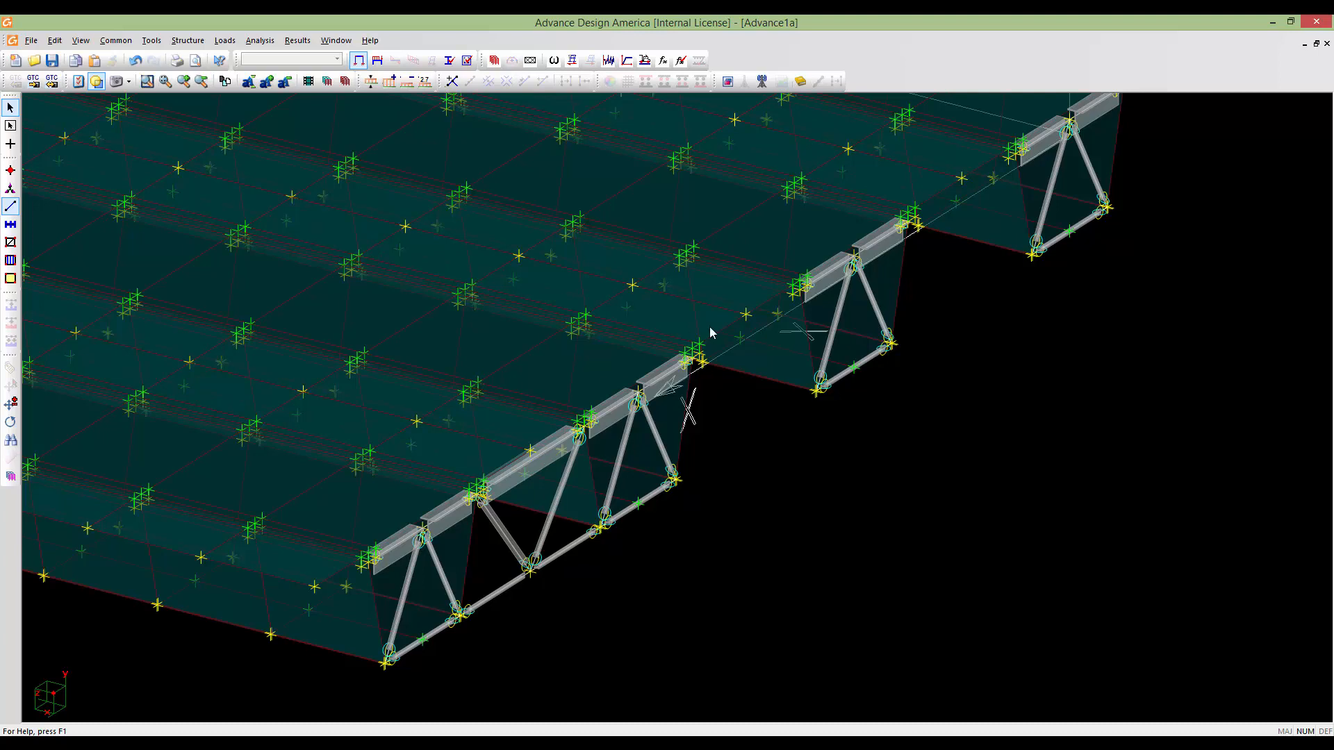
left_click(556, 551)
left_click(512, 580)
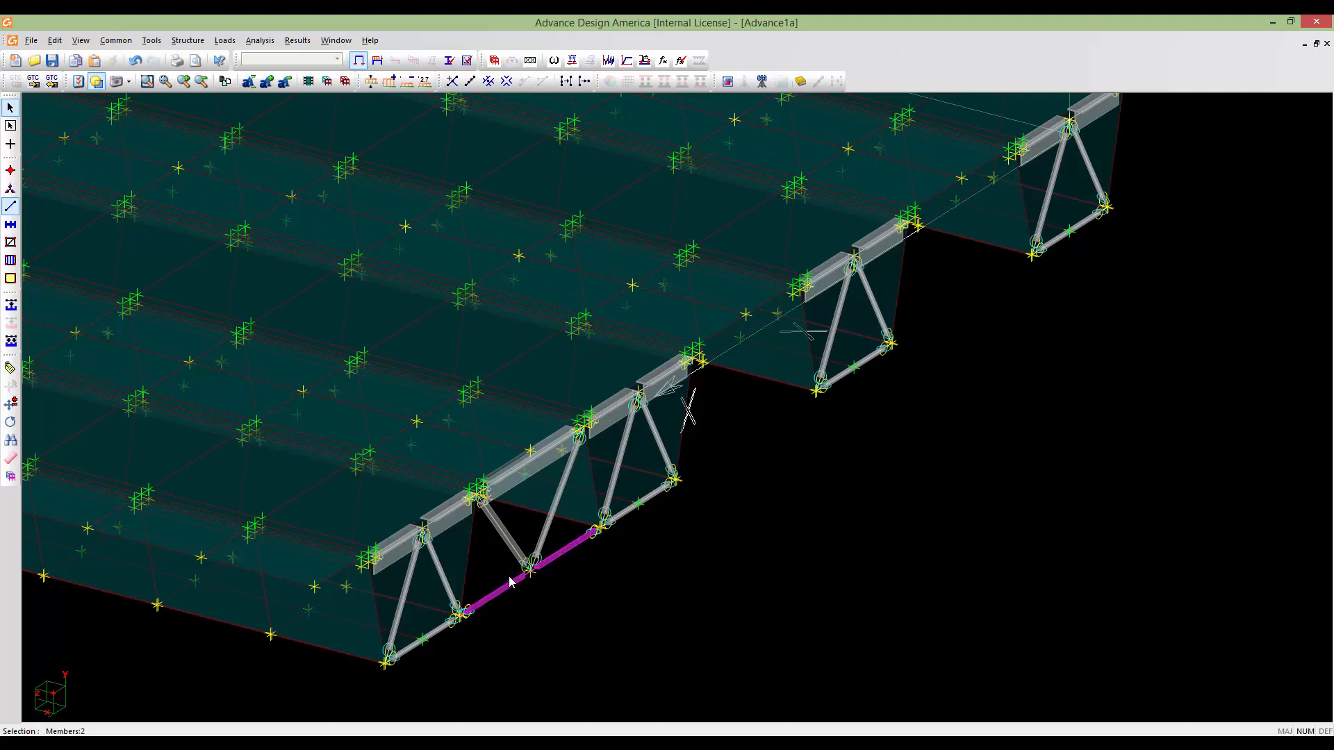
left_click(511, 552)
left_click(545, 536)
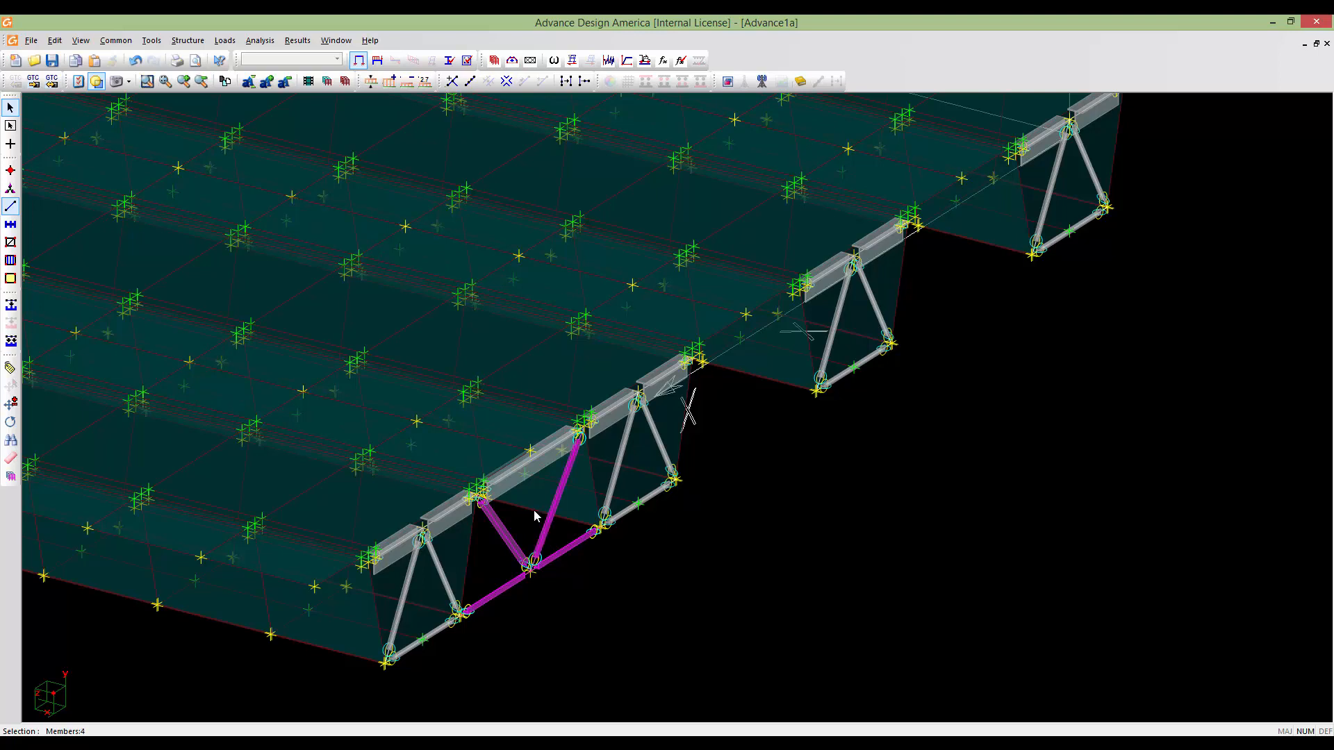
left_click(511, 481)
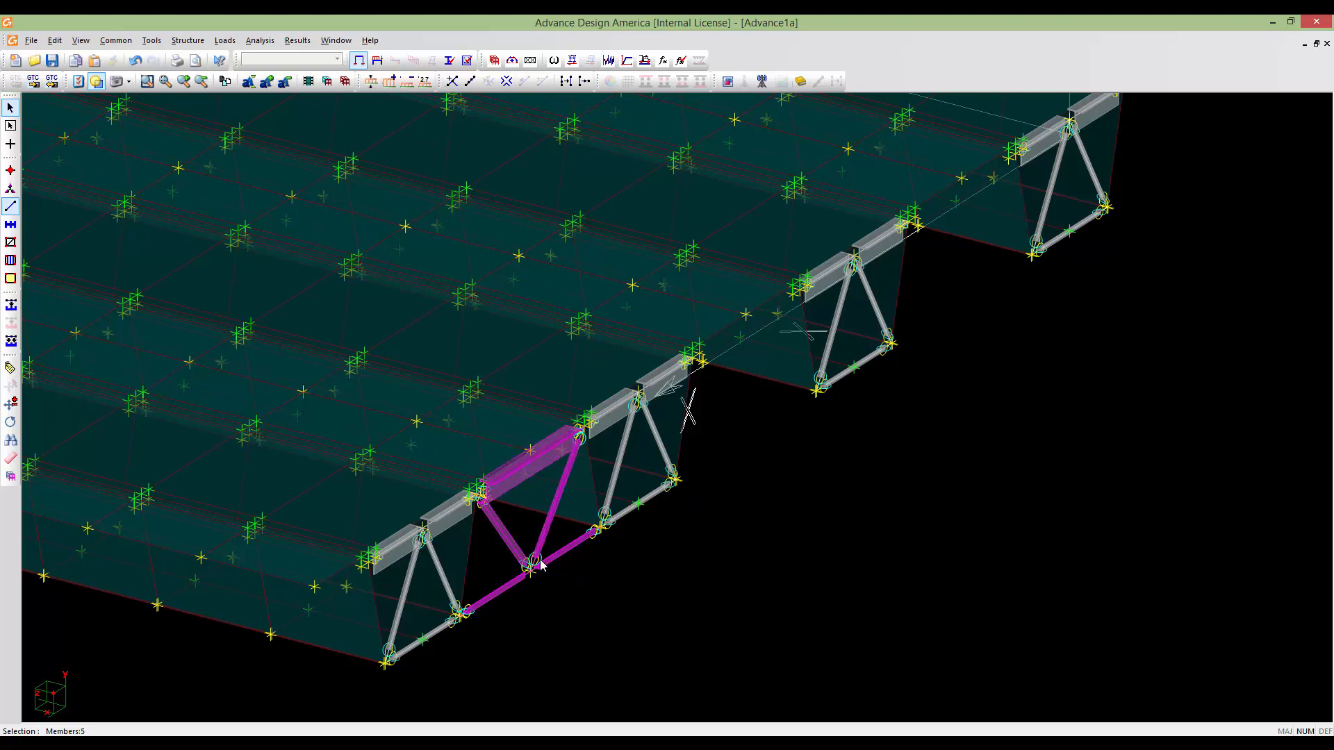
key("ctrl+v")
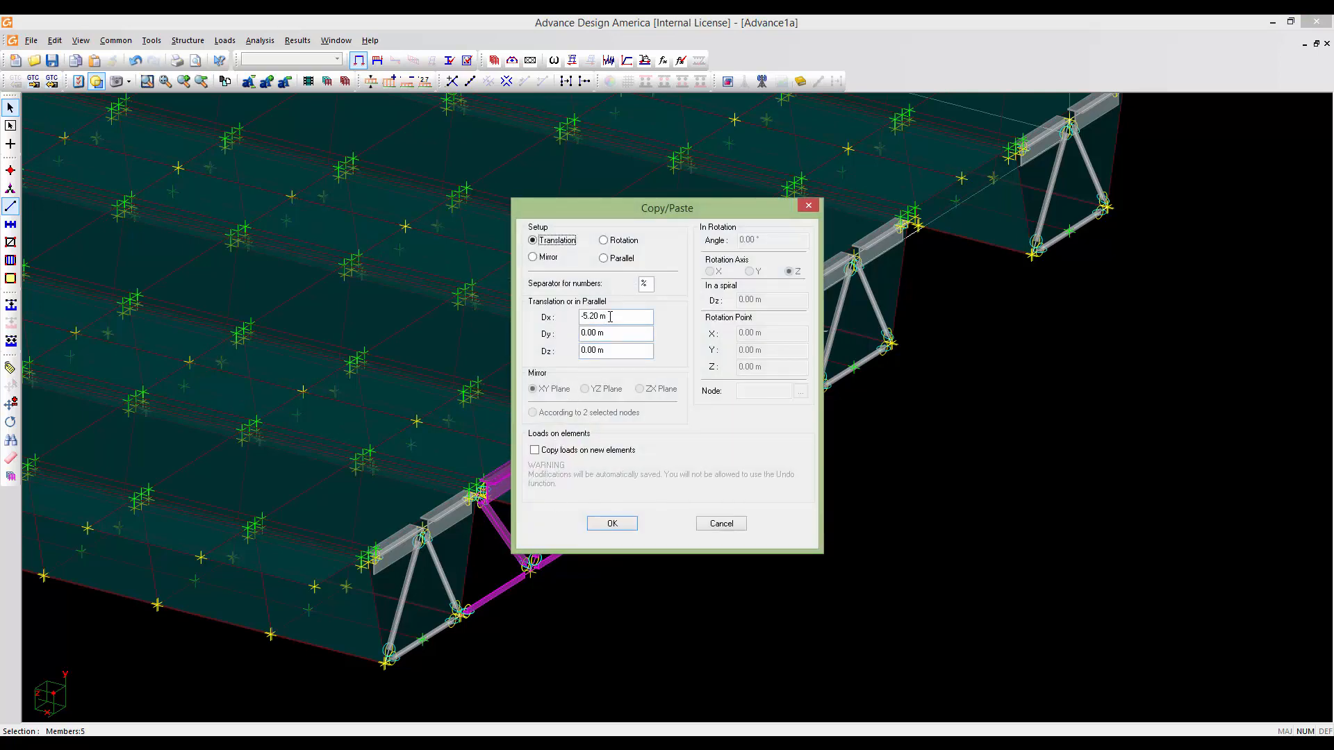
left_click(611, 526)
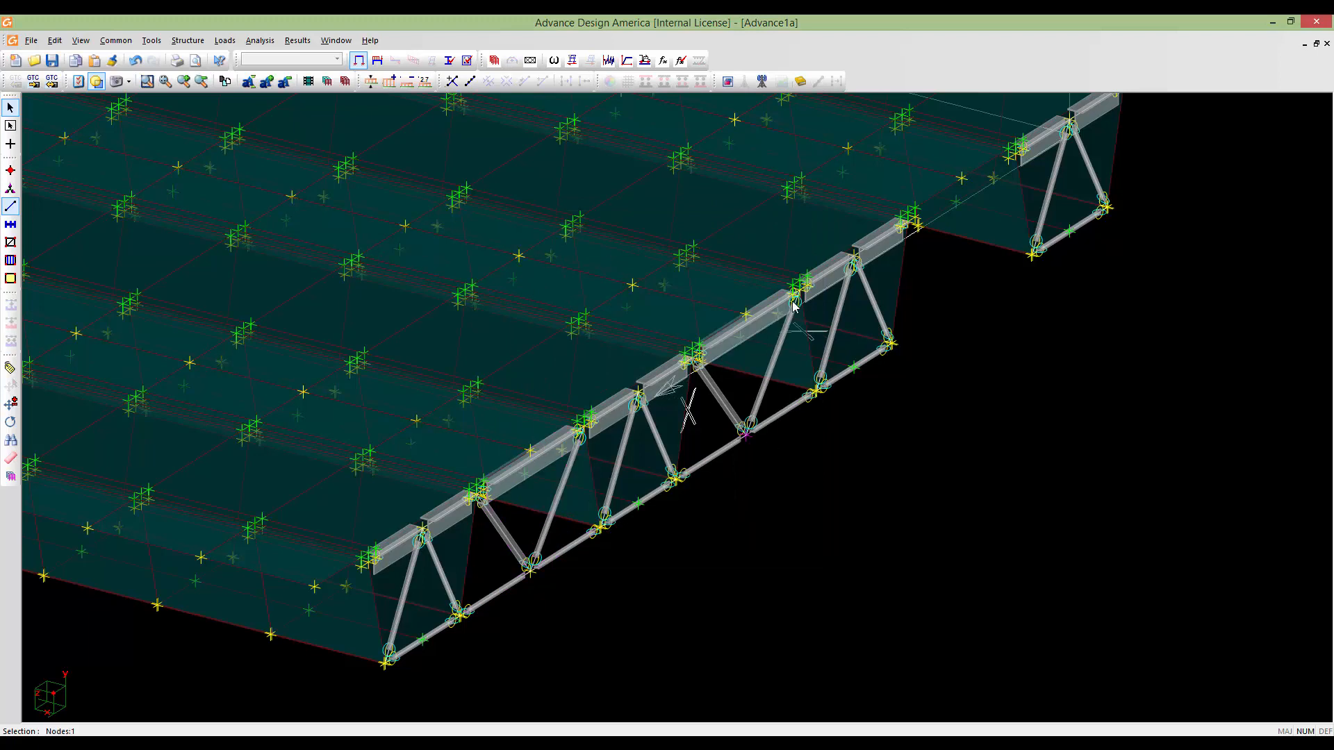
Copy the five bracing members from the second gap into the gap between the third and fourth girders, using Dx -5.20 m
left_click(761, 425)
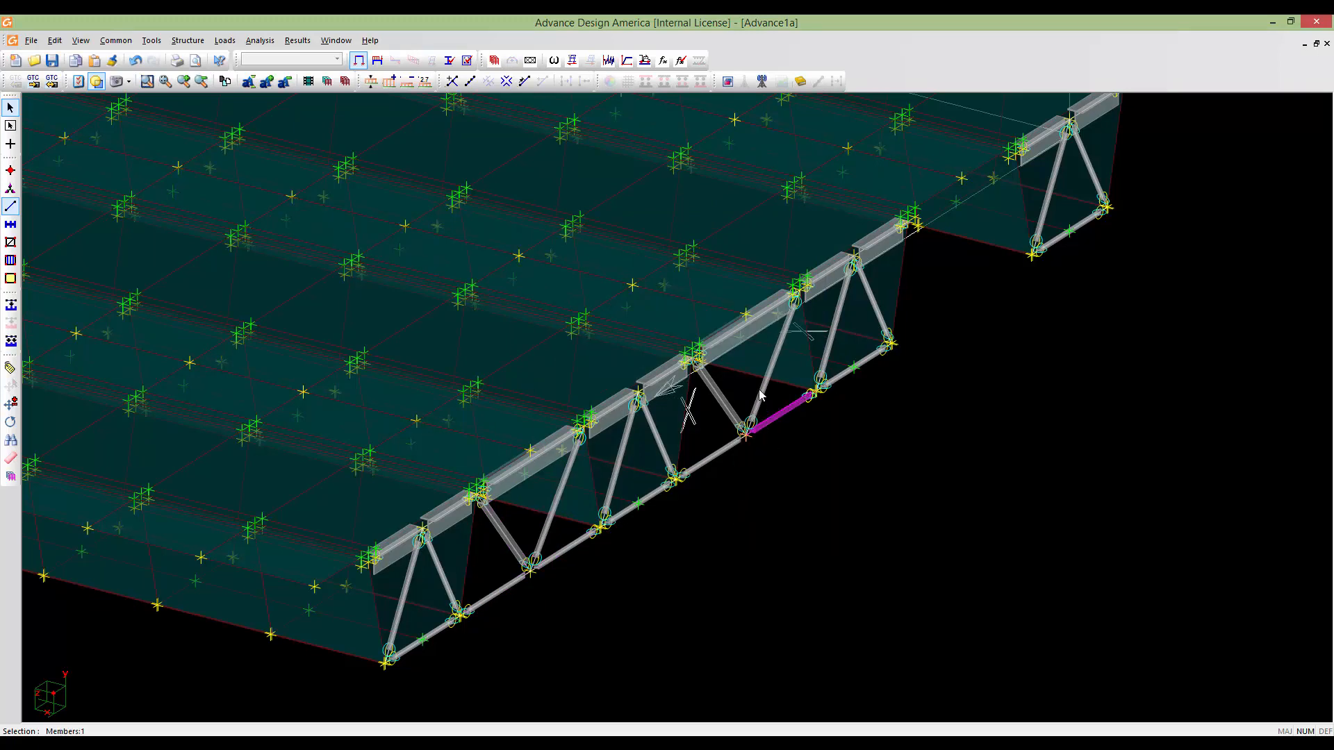
left_click(760, 396)
left_click(725, 405)
left_click(722, 452)
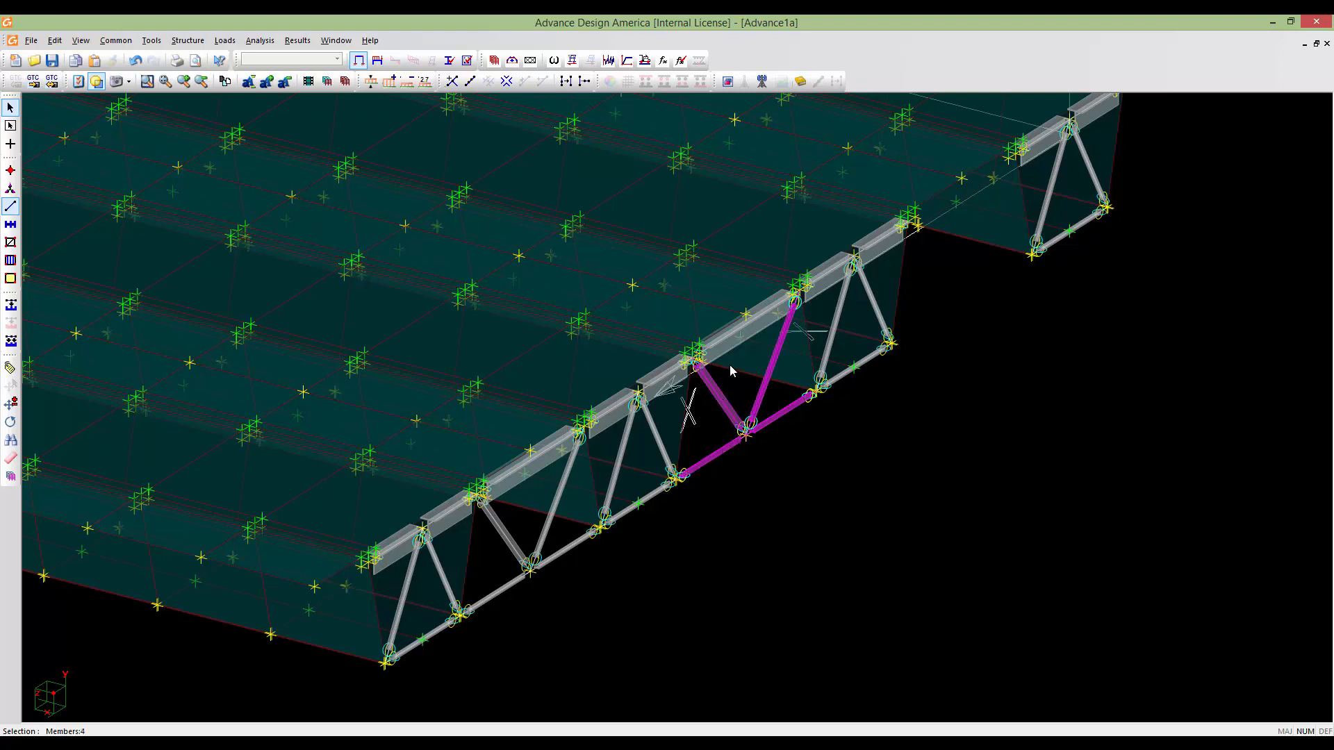
left_click(733, 351)
key("ctrl+v")
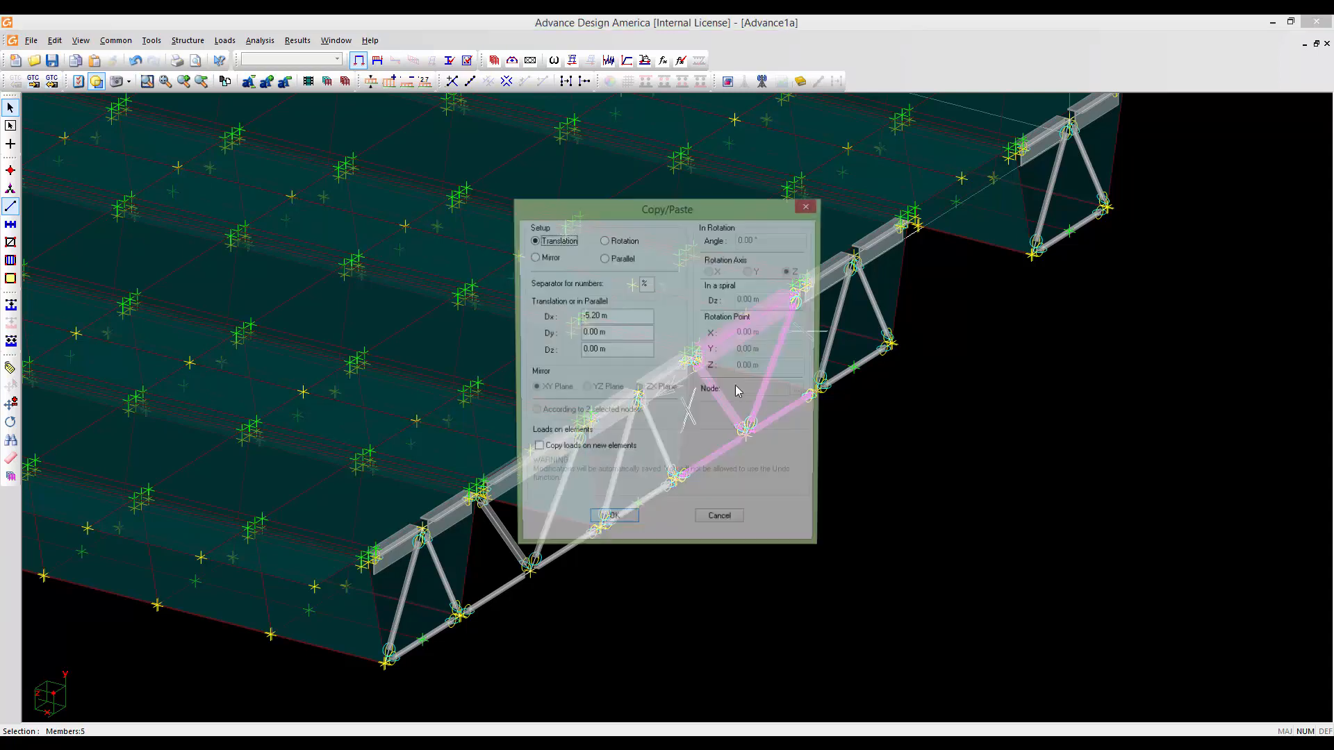
left_click(610, 523)
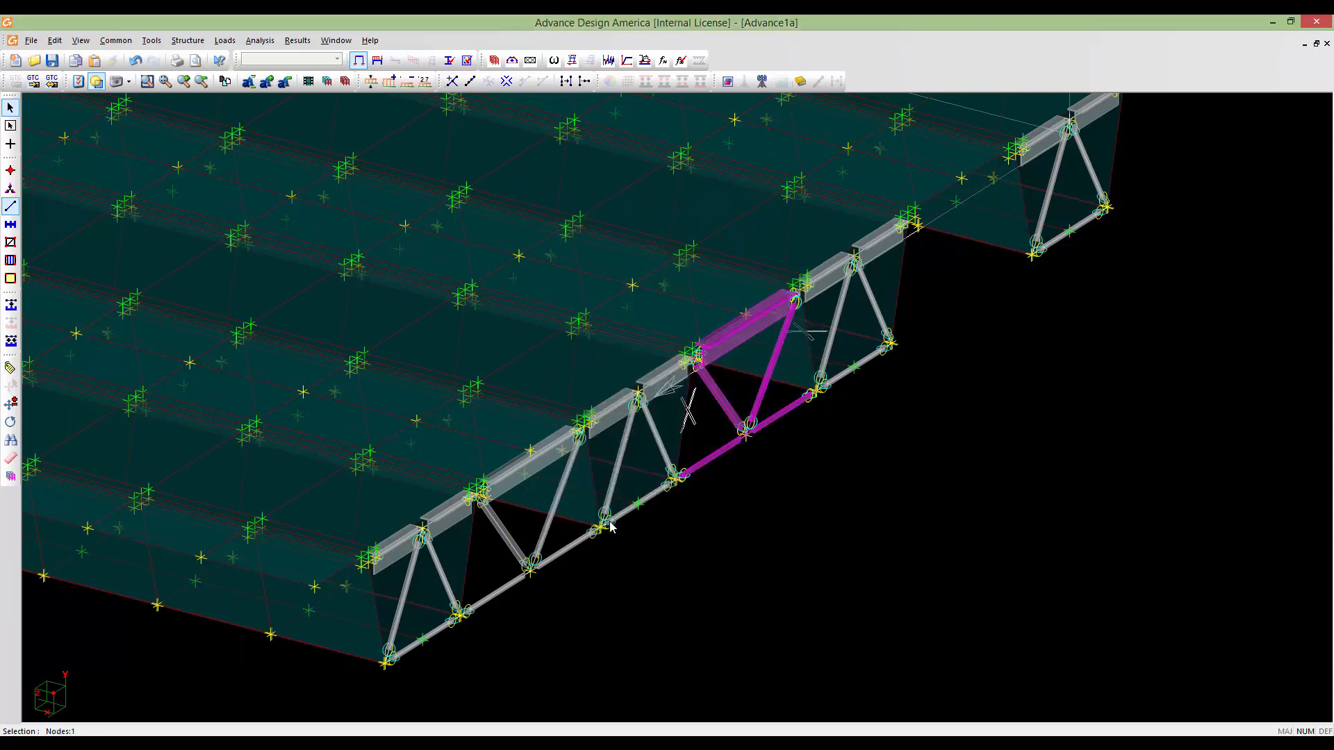
Inspect the end bracing frame across all four girders and the full length of the bridge from several angles
middle_click_drag(949, 353, 961, 394)
scroll(960, 390, "down", 3)
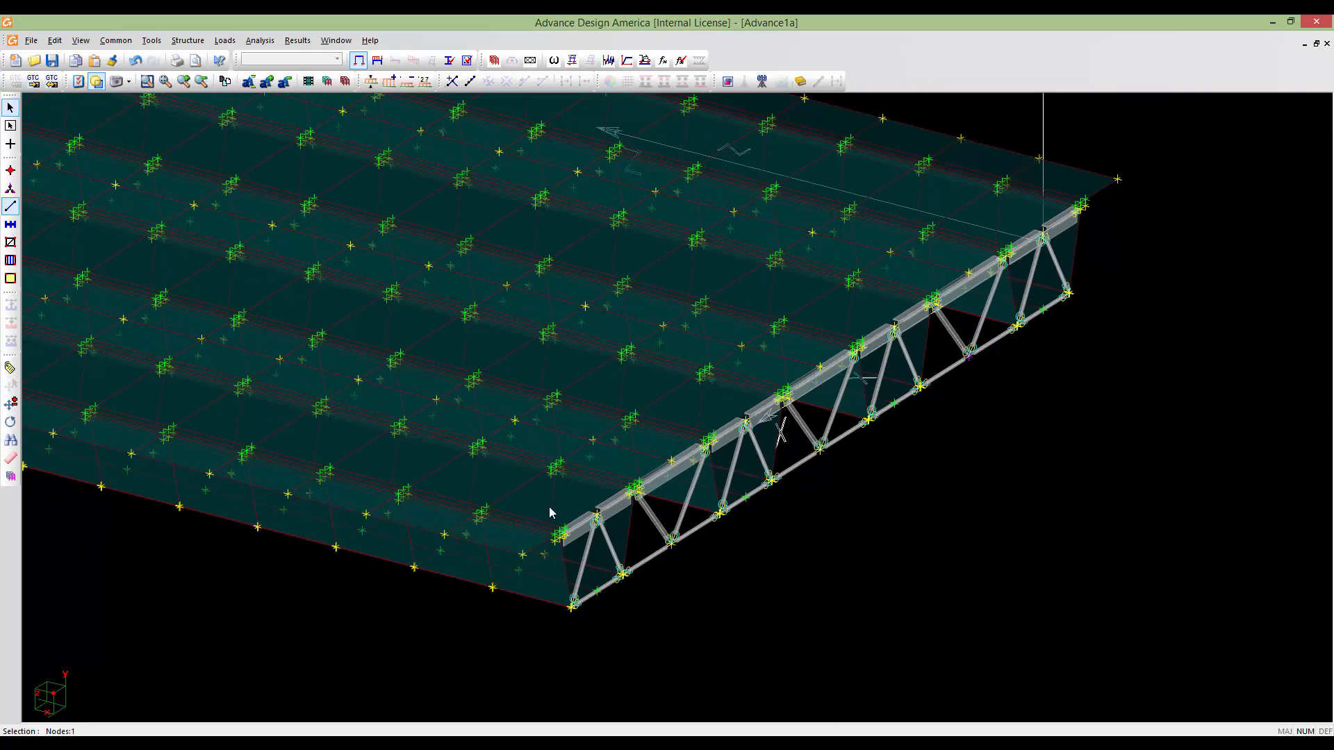
middle_click_drag(569, 538, 585, 528)
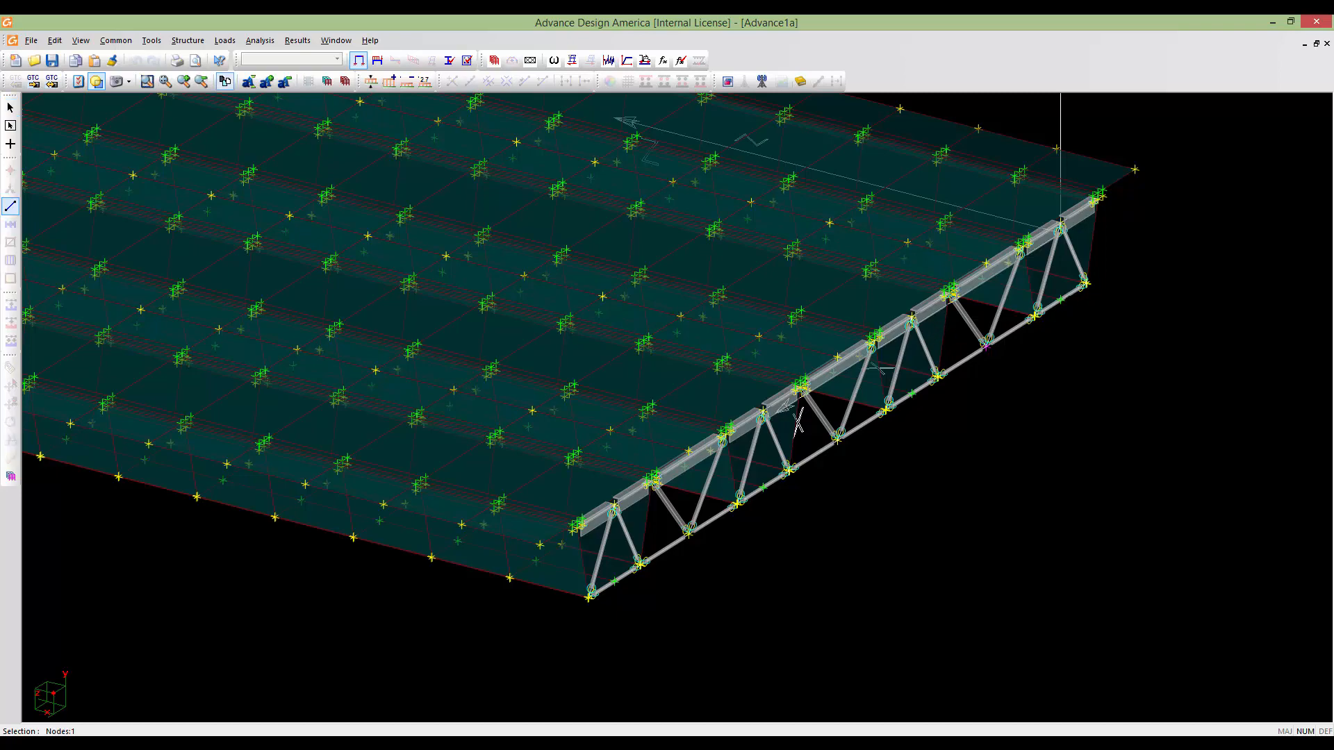
middle_click_drag(1097, 289, 1068, 318)
scroll(1066, 313, "down", 1)
mouse_move(901, 393)
middle_mouse_down()
mouse_move(933, 398)
mouse_move(915, 481)
mouse_move(719, 474)
middle_mouse_up()
scroll(930, 397, "down", 2)
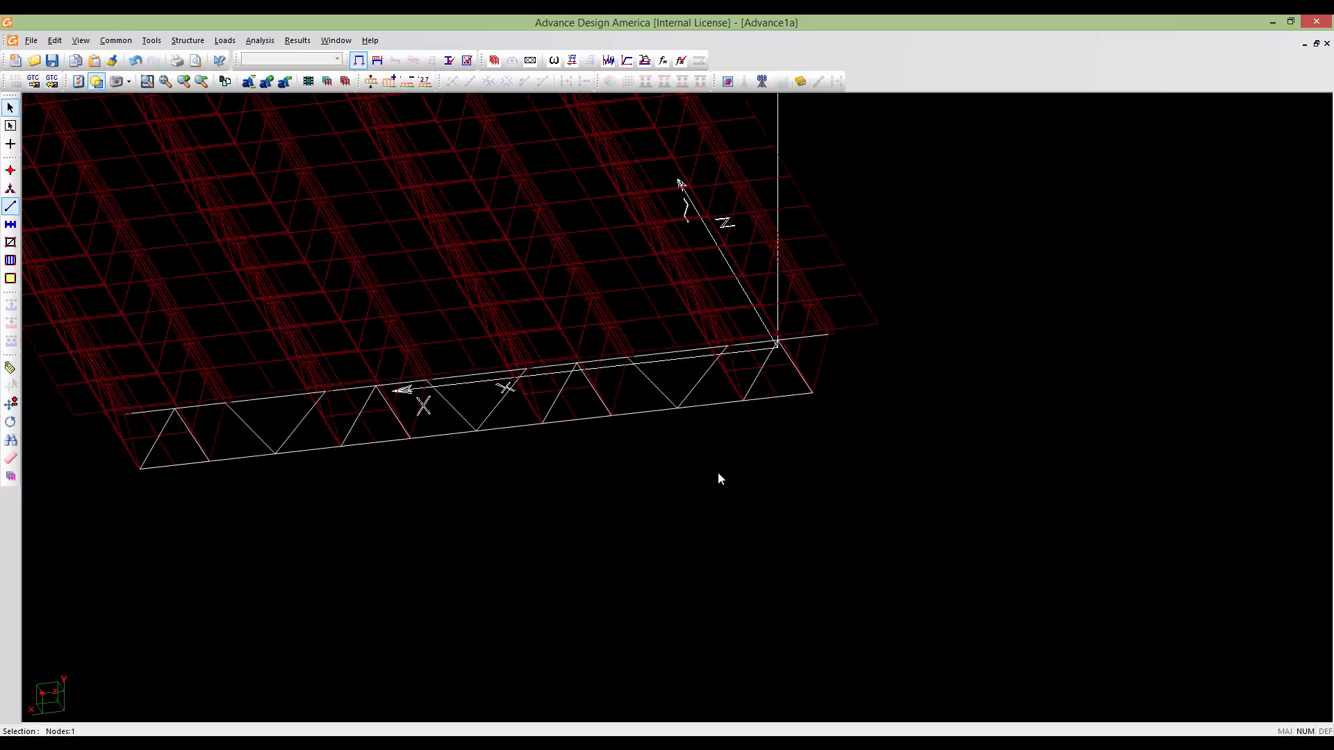
mouse_move(565, 418)
middle_mouse_down()
mouse_move(730, 479)
mouse_move(677, 426)
mouse_move(809, 448)
mouse_move(690, 456)
middle_mouse_up()
middle_click_drag(490, 452, 779, 467)
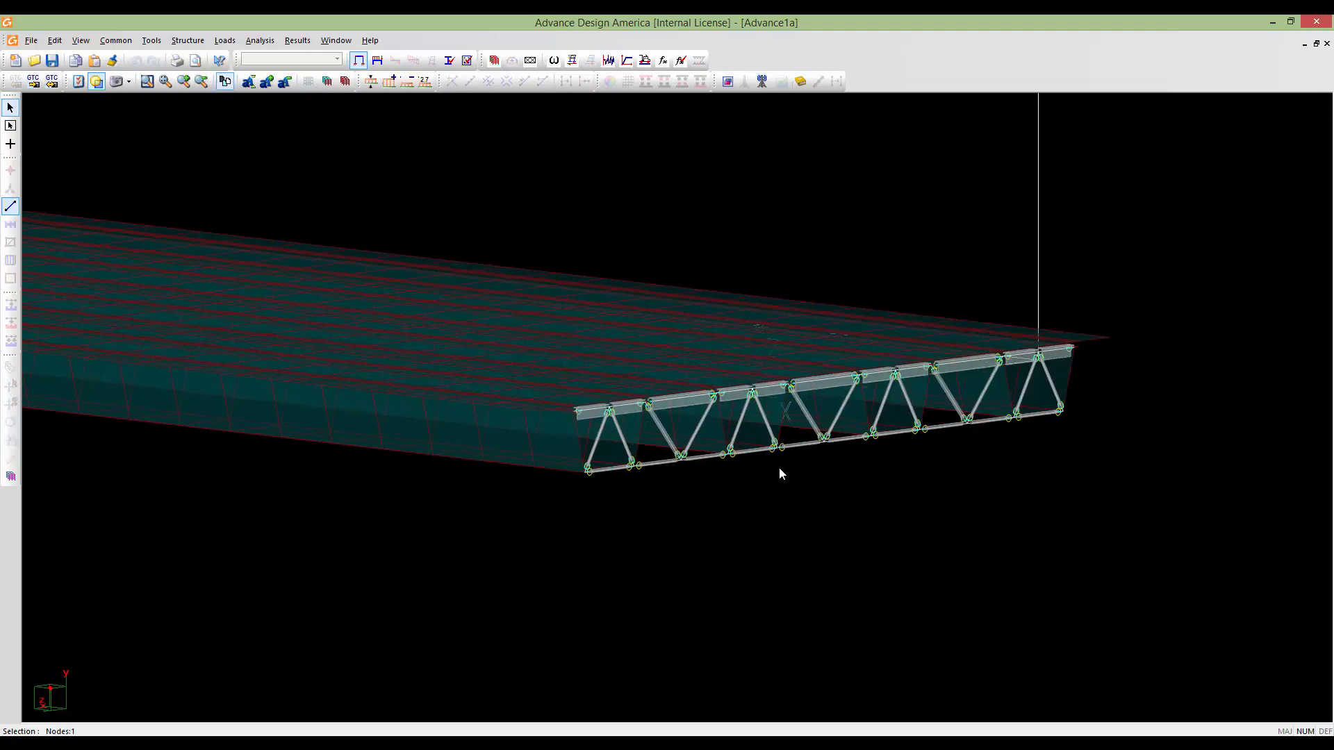
scroll(751, 469, "down", 2)
middle_click_drag(590, 482, 712, 513)
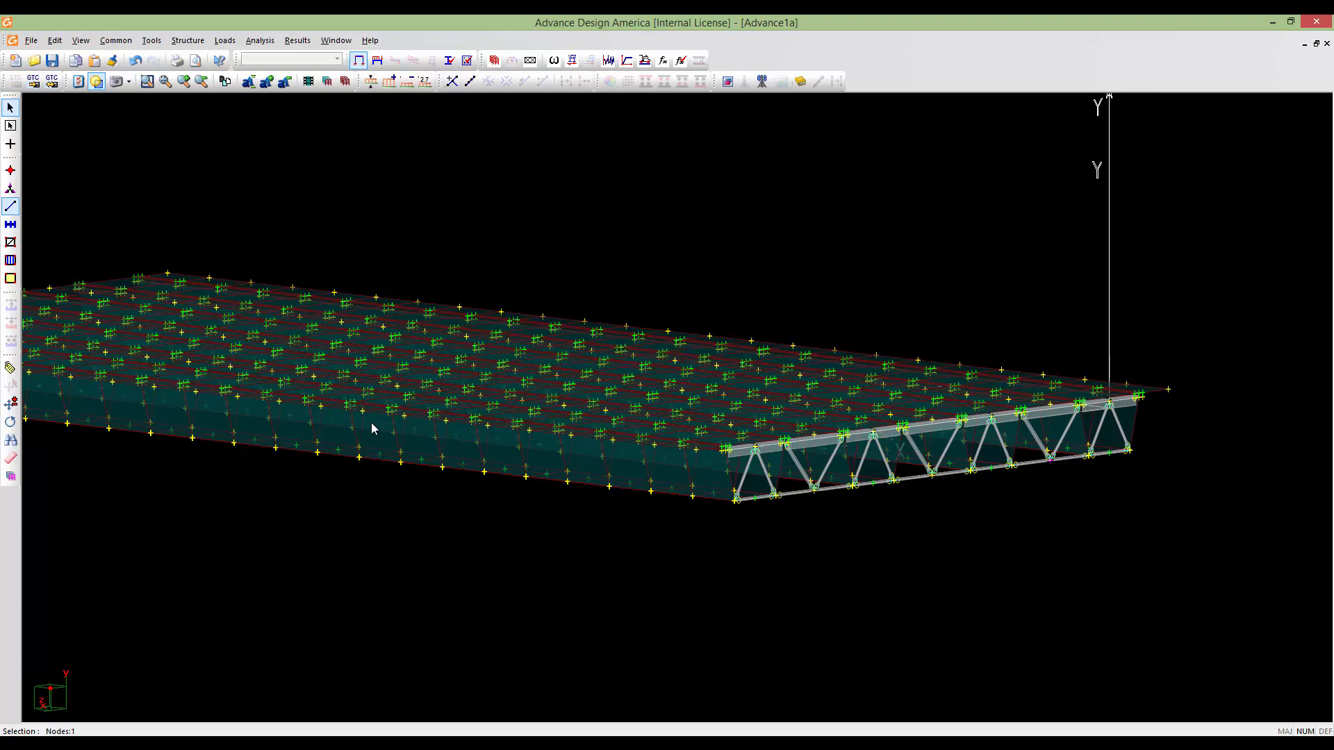
middle_click_drag(876, 521, 939, 569)
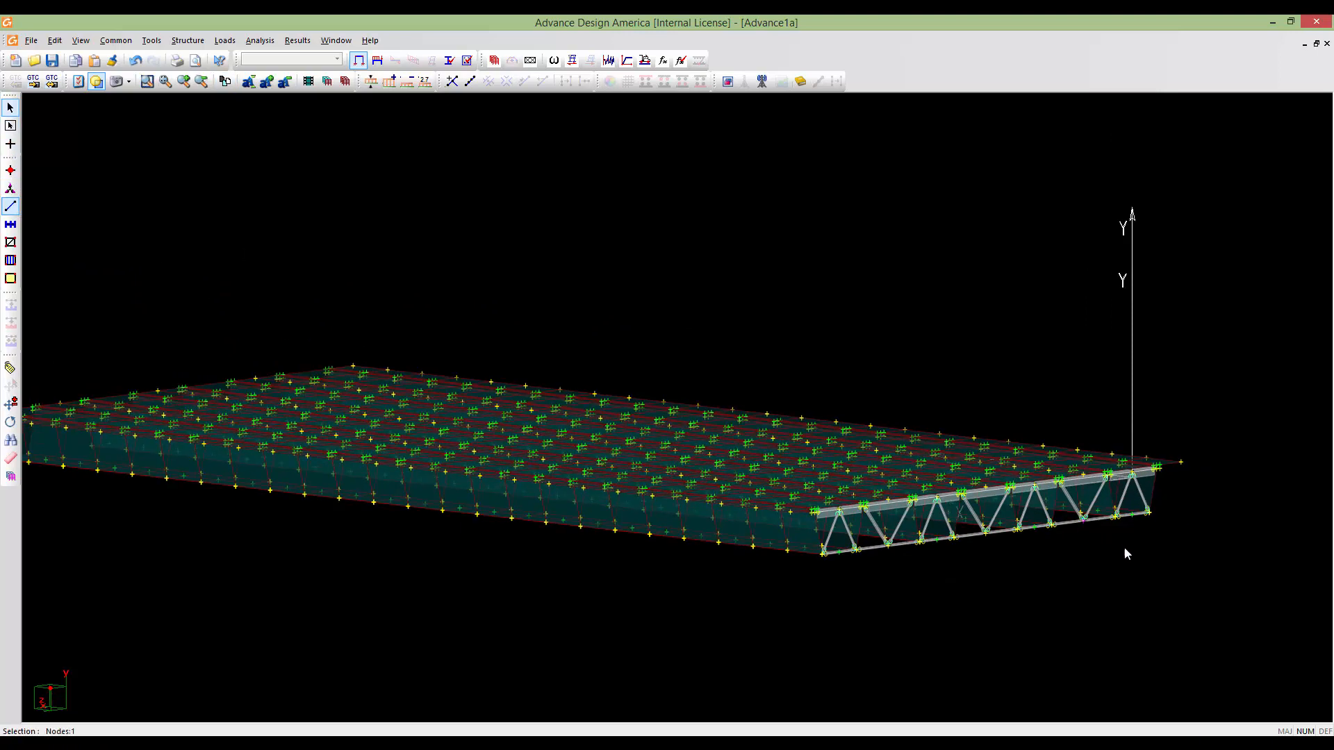
Copy the whole end bracing frame of all four girders along the bridge by a translation of Dx 0, Dy 0 and Dz 7.00 m
left_click_drag(1211, 610, 666, 405)
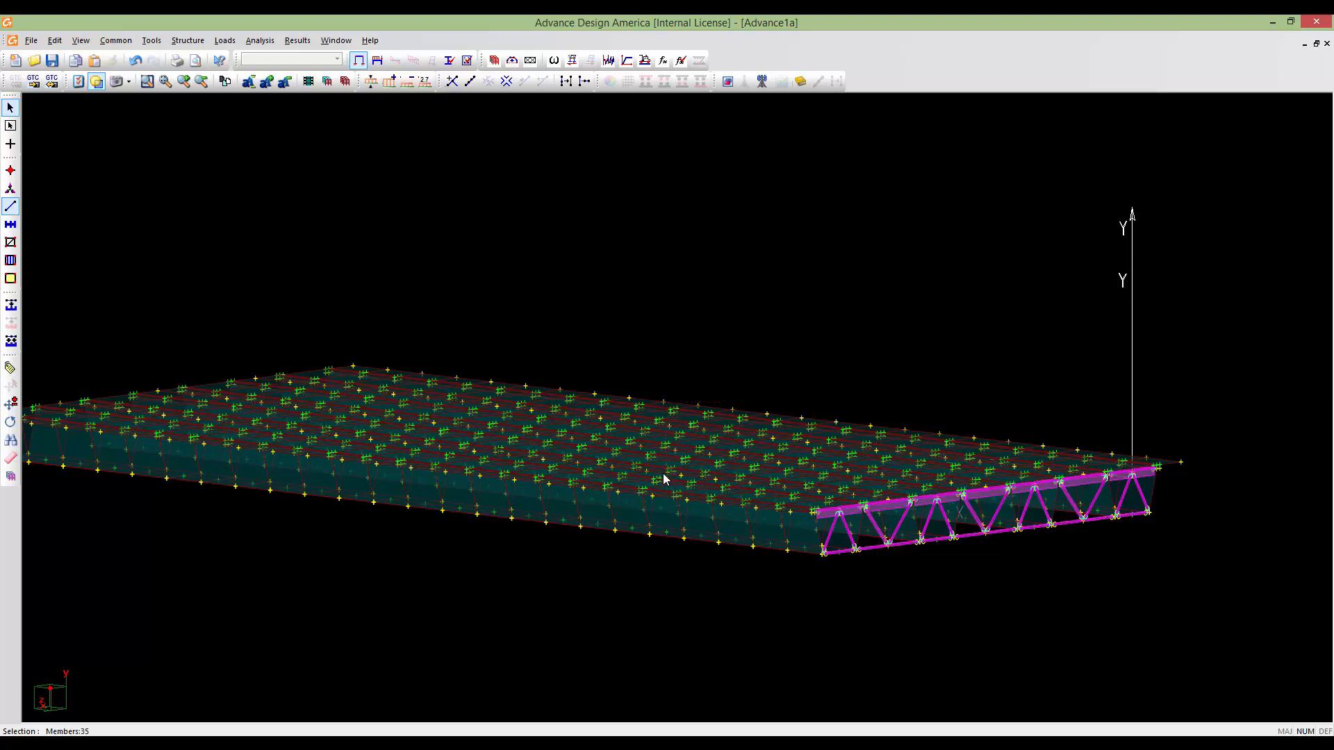
key("ctrl+c")
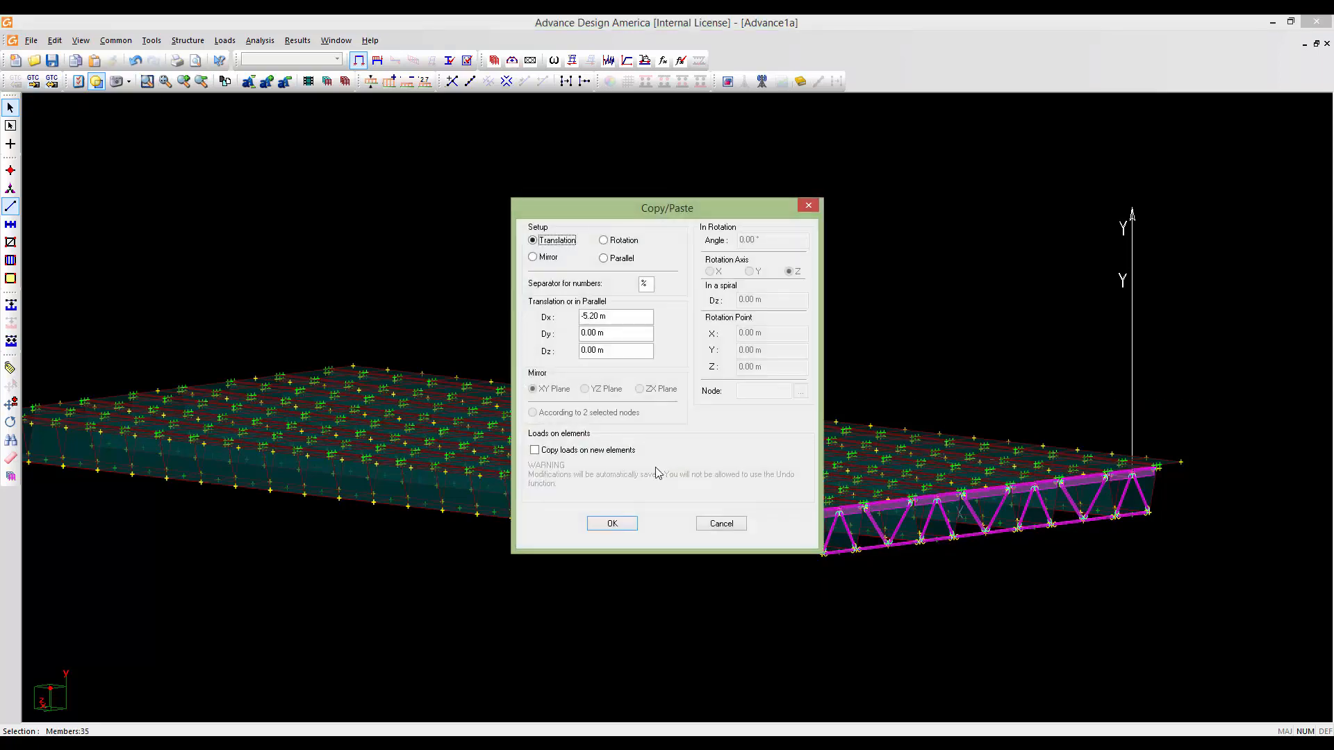
left_click_drag(615, 319, 575, 316)
type("0")
left_click_drag(581, 210, 628, 294)
left_click_drag(653, 435, 610, 434)
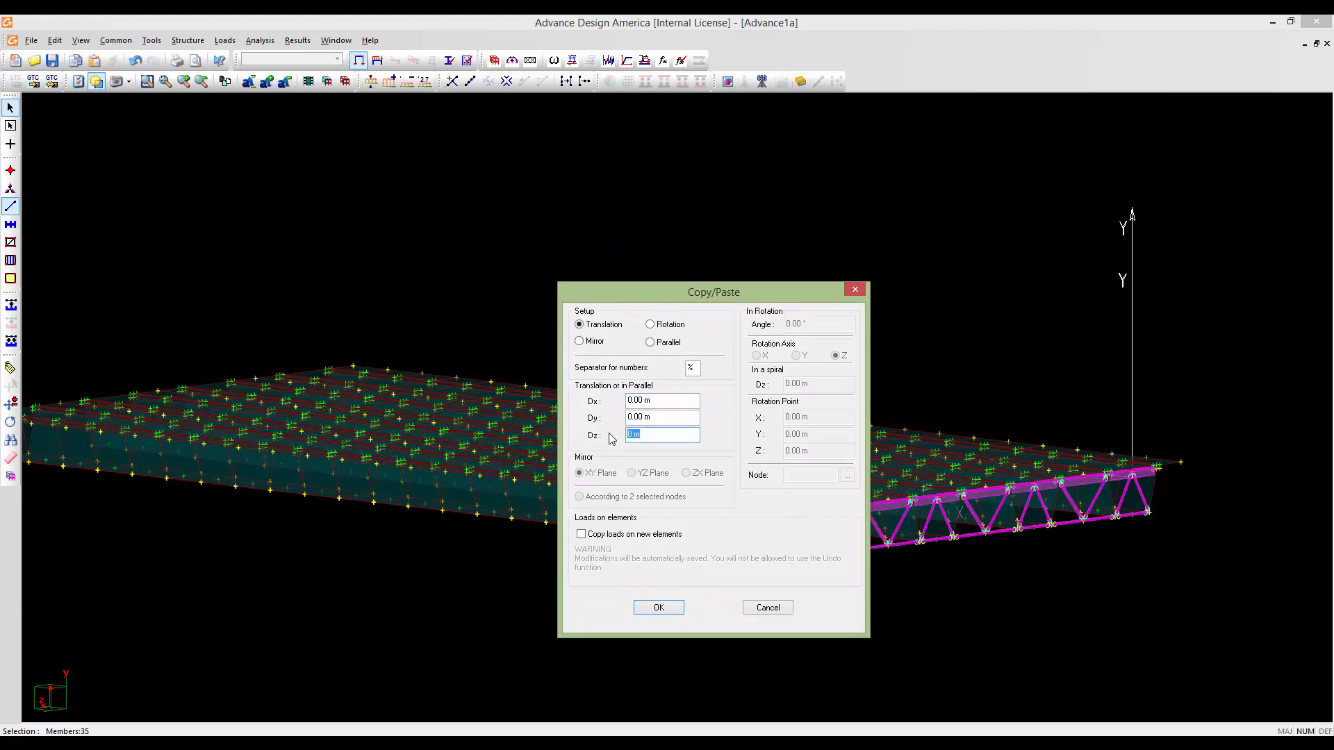
type("7")
left_click(659, 608)
key("ctrl+v")
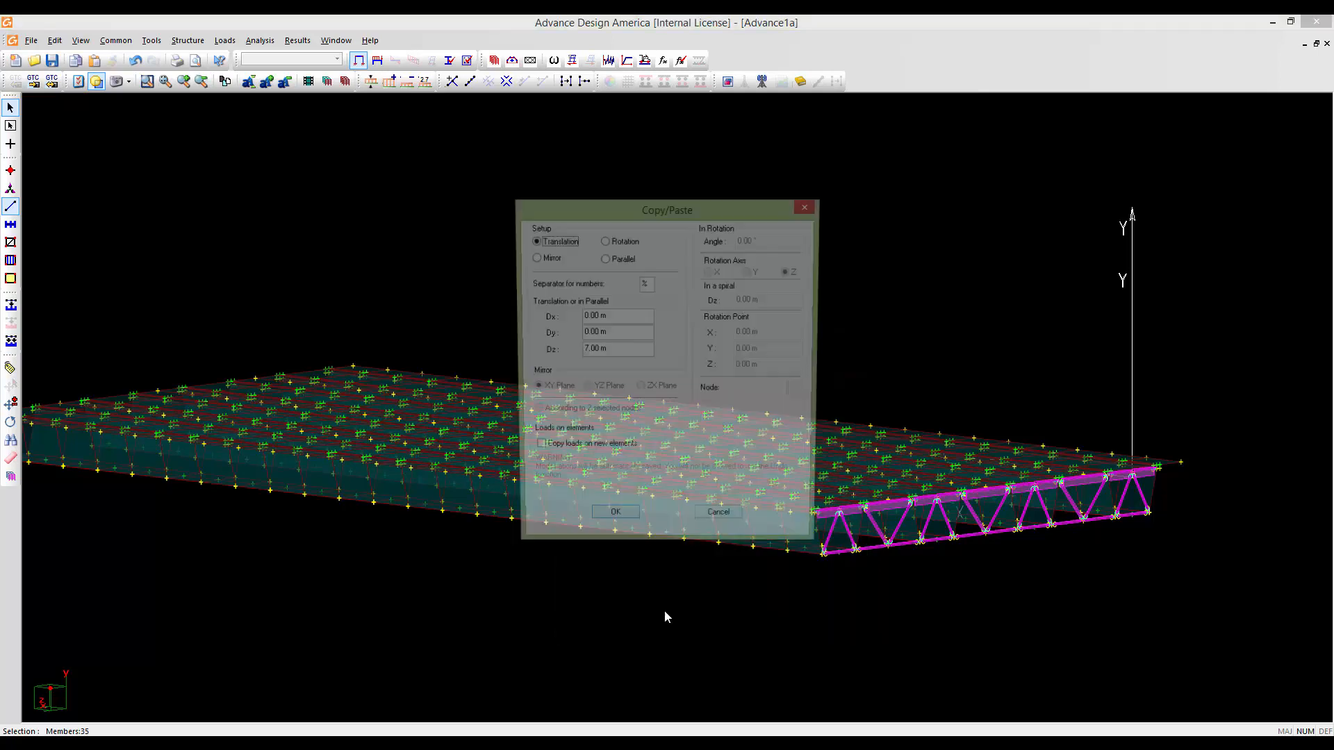
left_click(720, 524)
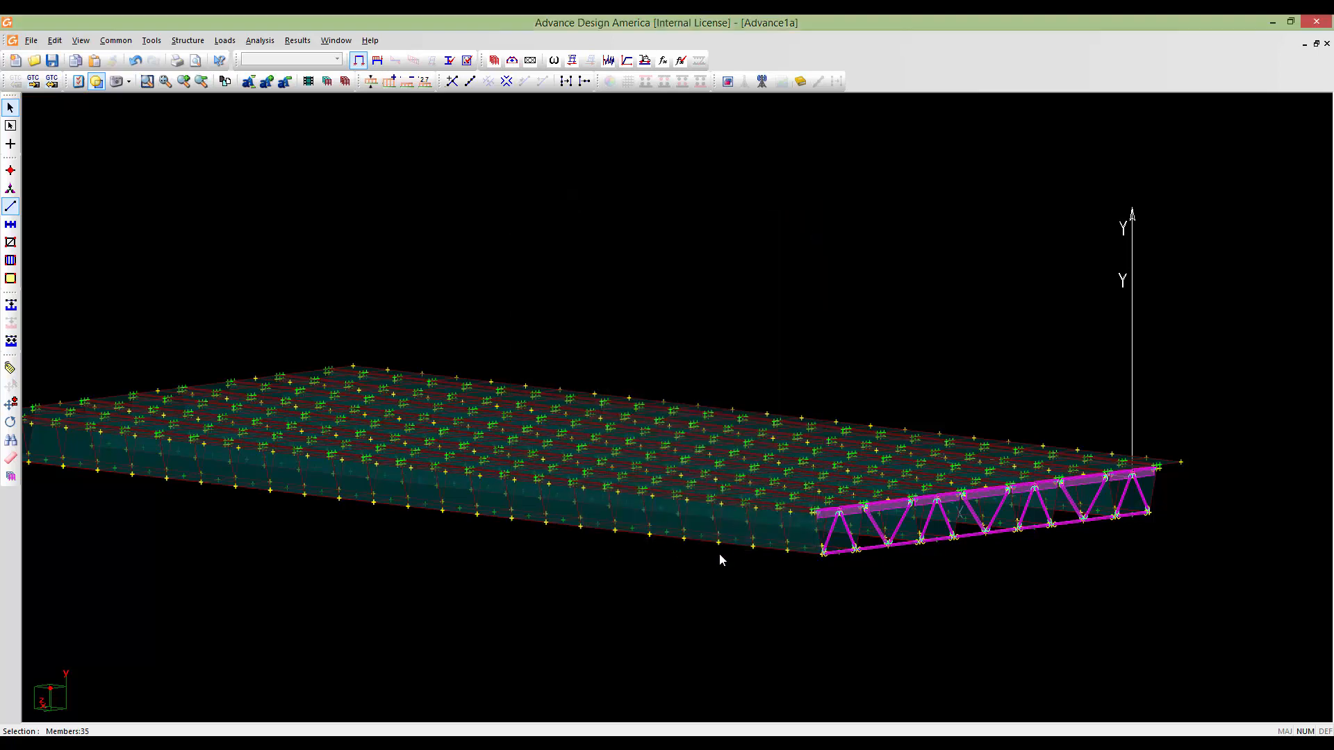
key("ctrl+z")
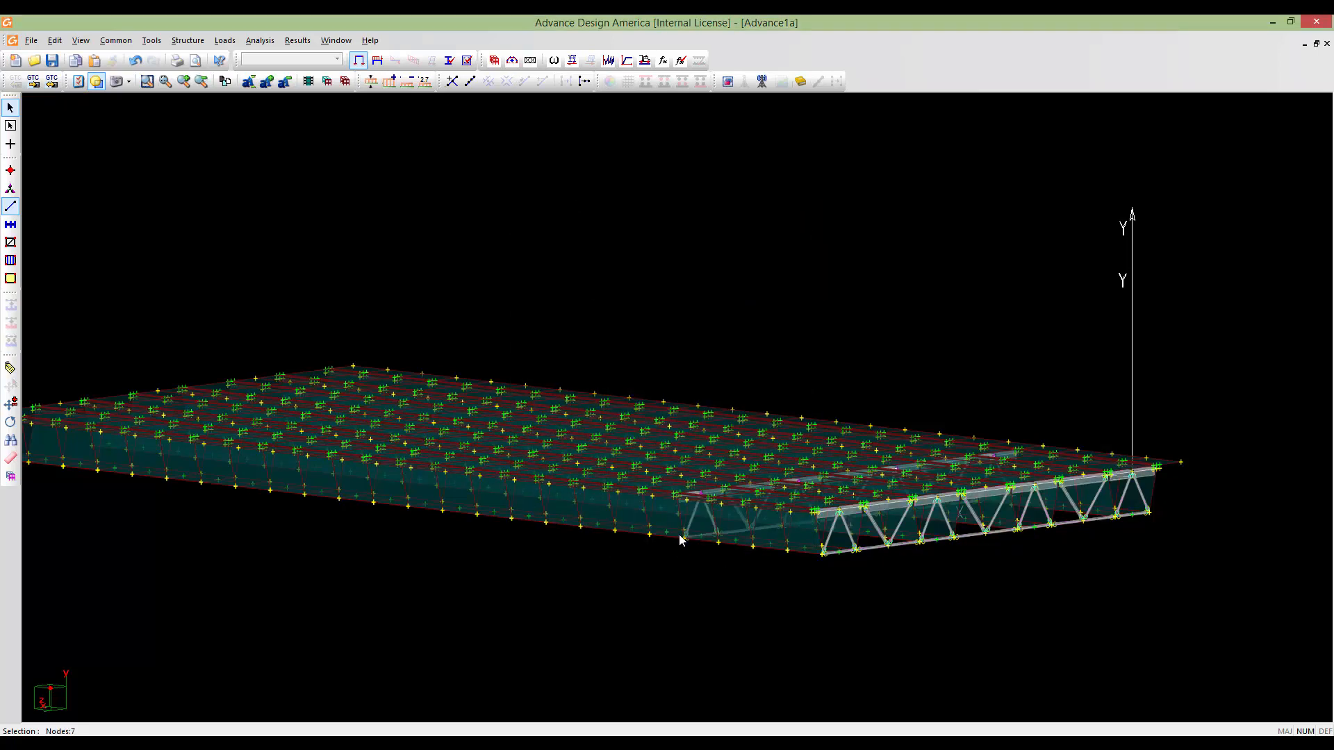
Examine how the second bracing frame, 7 m from the end frame, meets the girder and slab nodes, from close up and along the span
scroll(666, 510, "up", 5)
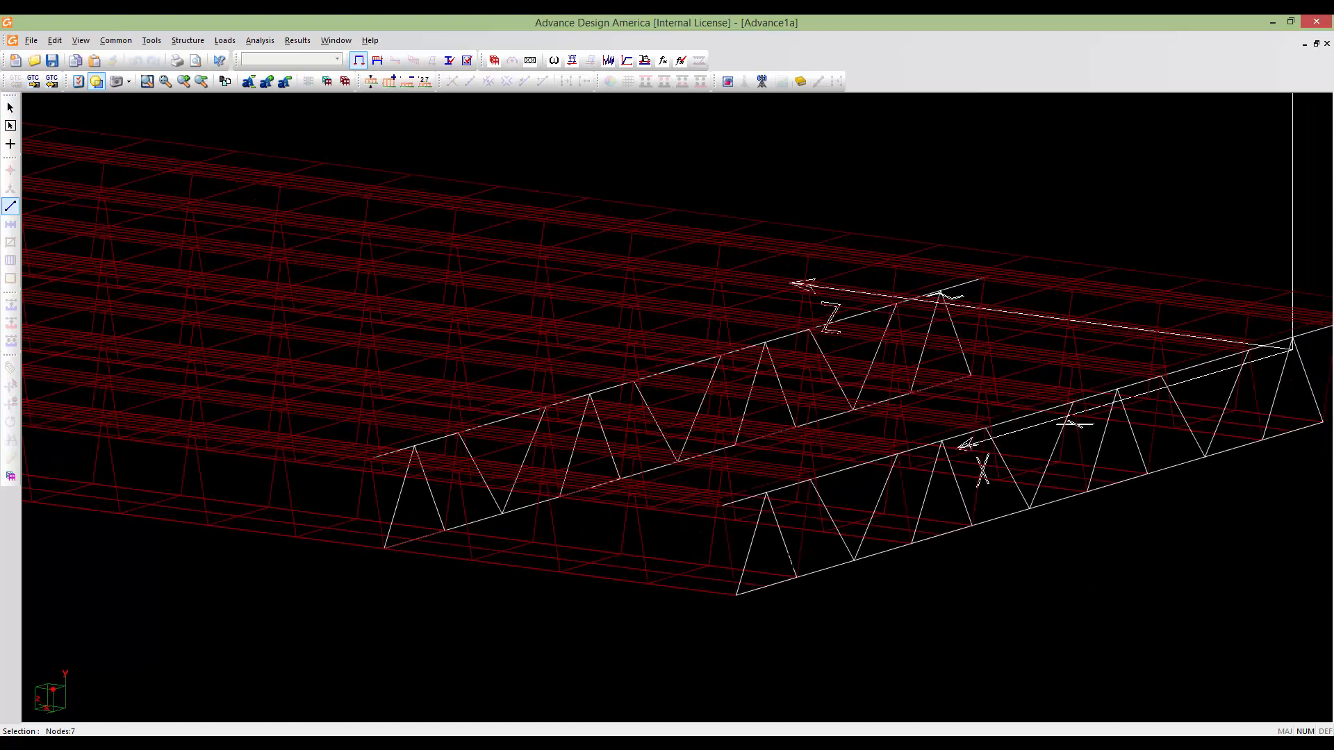
middle_click_drag(688, 545, 762, 560)
mouse_move(618, 560)
middle_mouse_down()
mouse_move(725, 571)
mouse_move(661, 530)
middle_mouse_up()
scroll(661, 521, "up", 6)
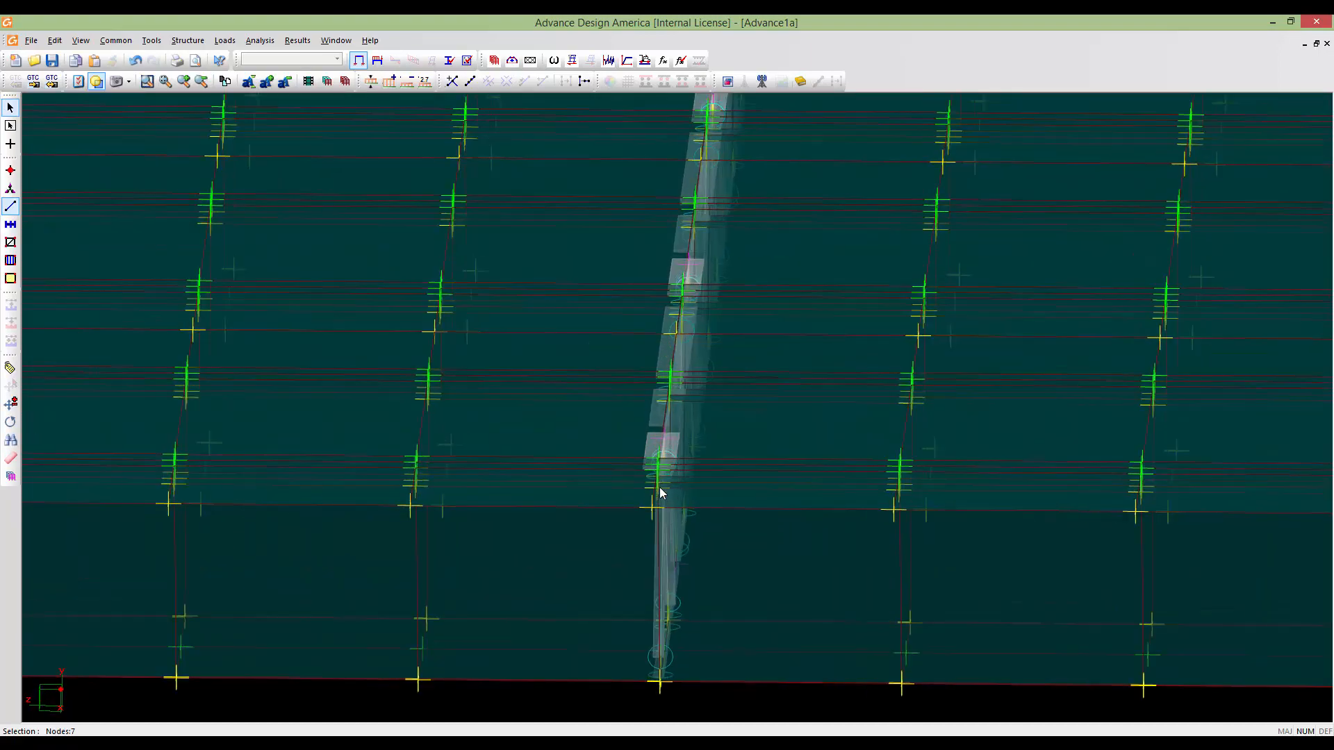
scroll(660, 488, "up", 4)
scroll(660, 488, "up", 2)
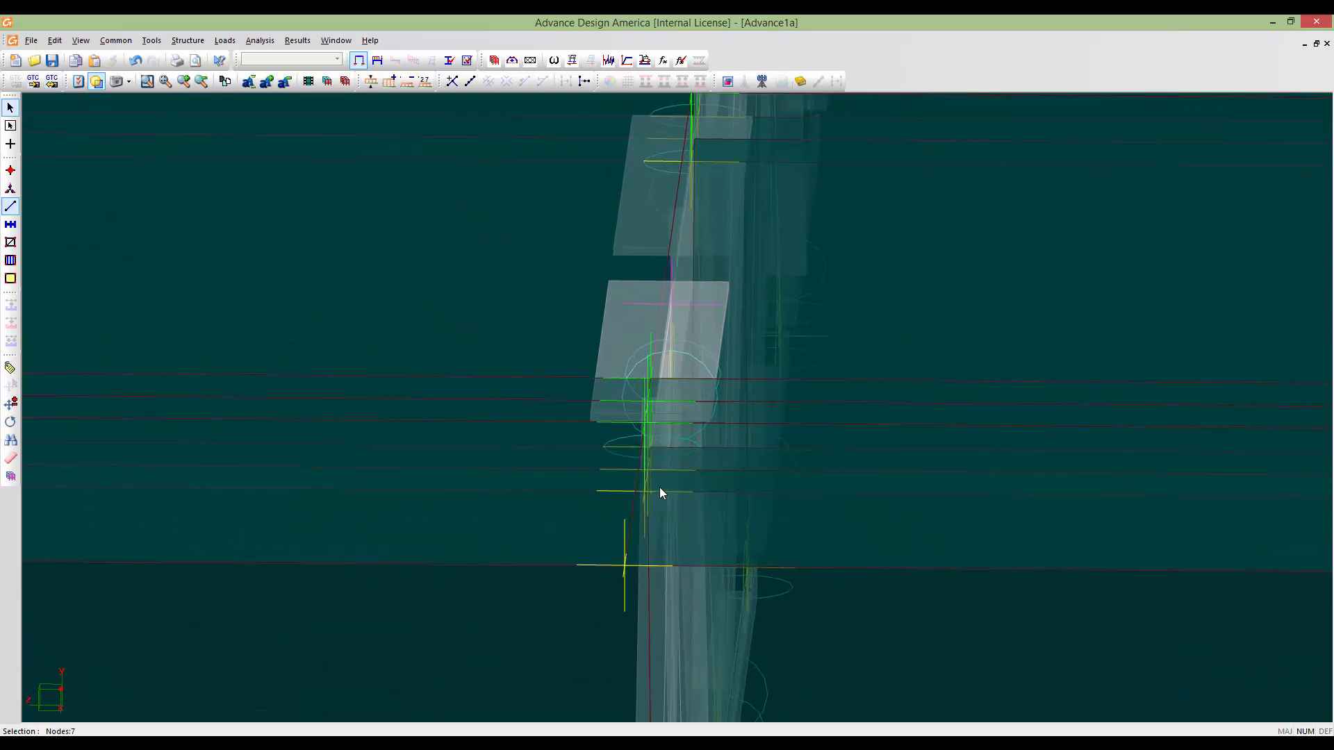
scroll(661, 490, "down", 10)
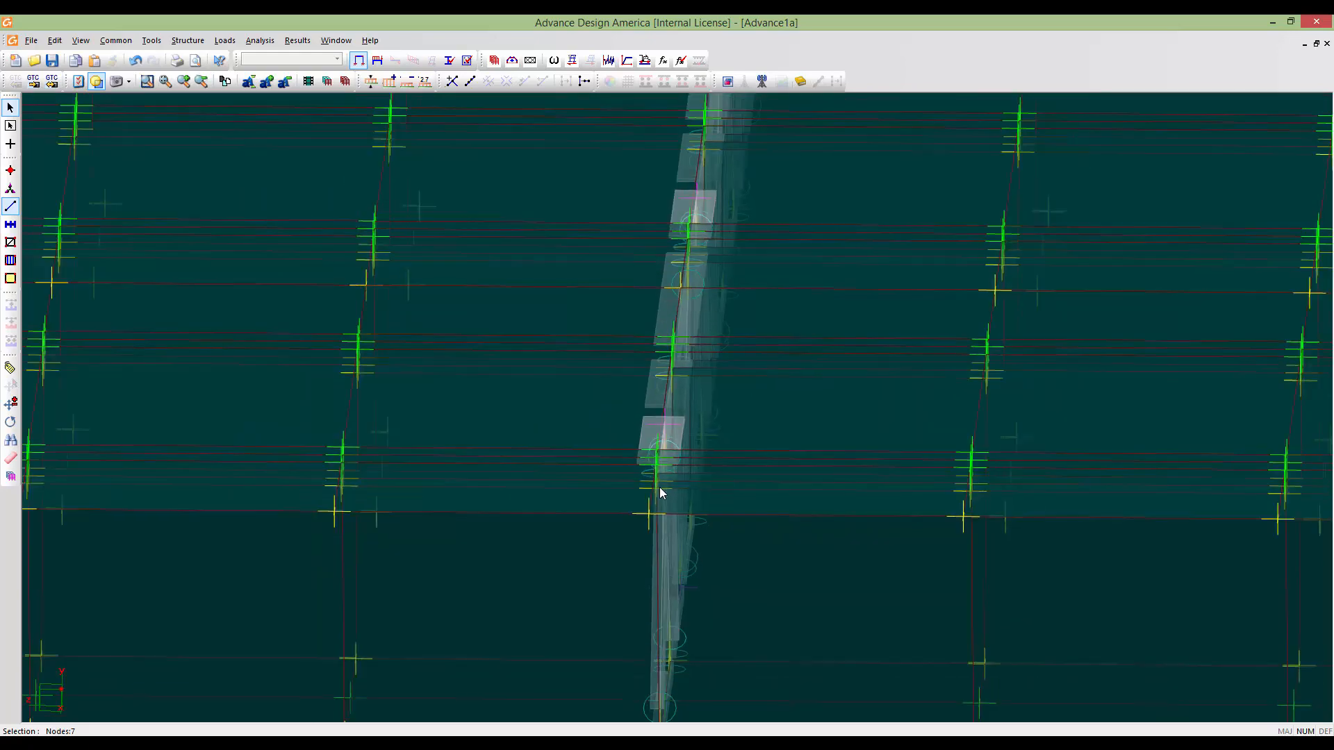
mouse_move(669, 482)
middle_mouse_down()
mouse_move(602, 447)
mouse_move(590, 496)
middle_mouse_up()
scroll(567, 527, "up", 5)
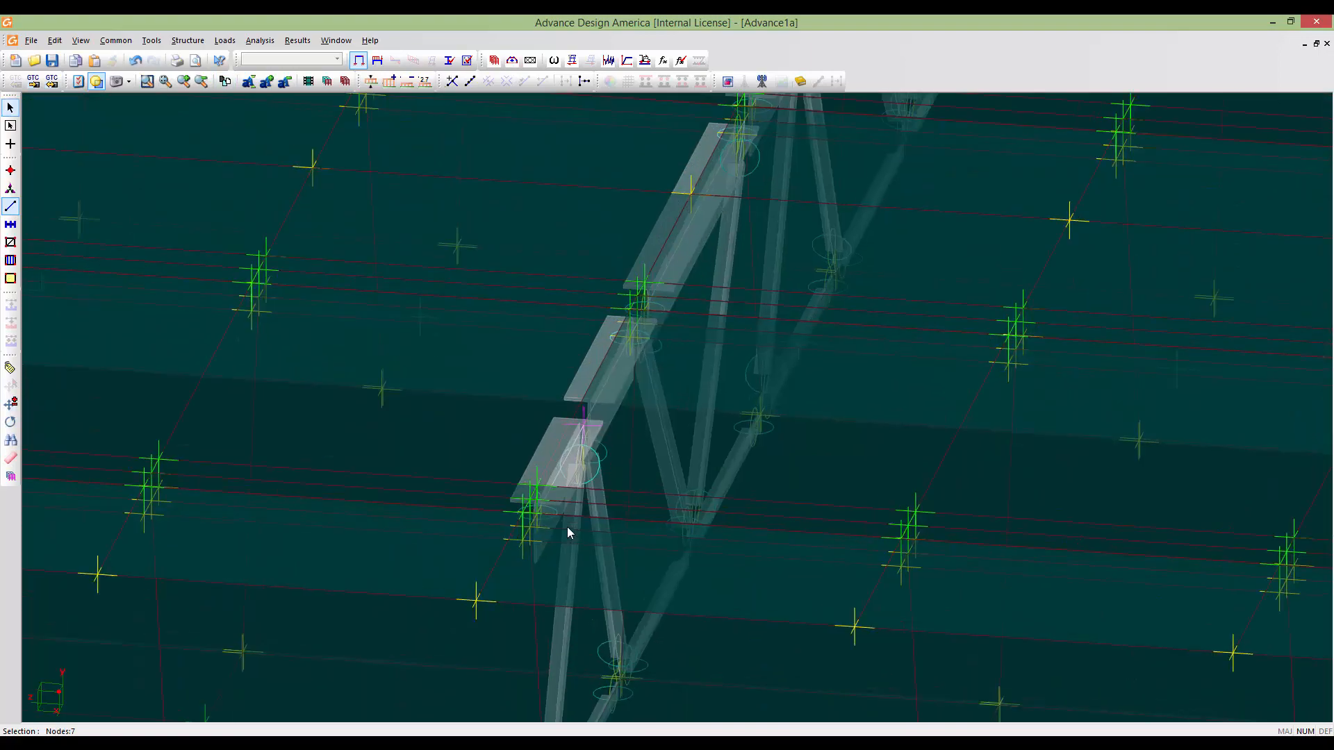
scroll(502, 515, "up", 2)
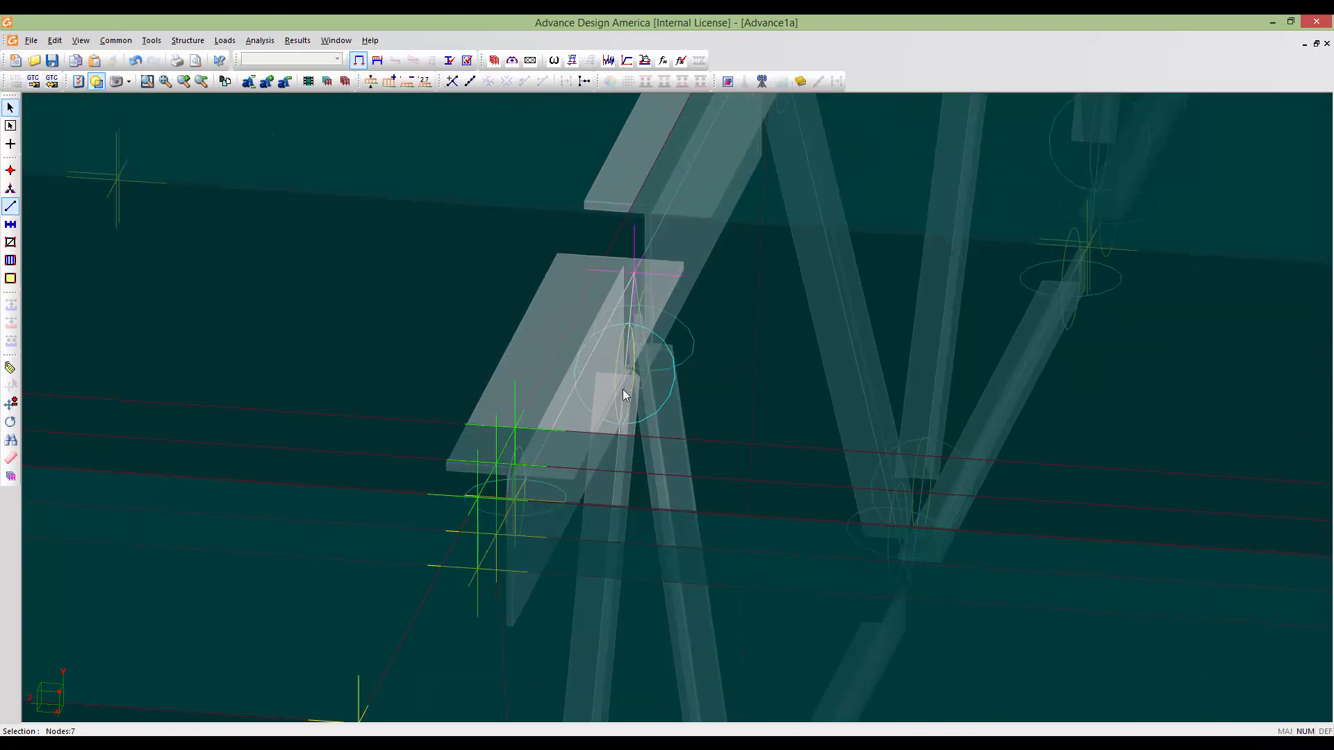
scroll(625, 346, "down", 8)
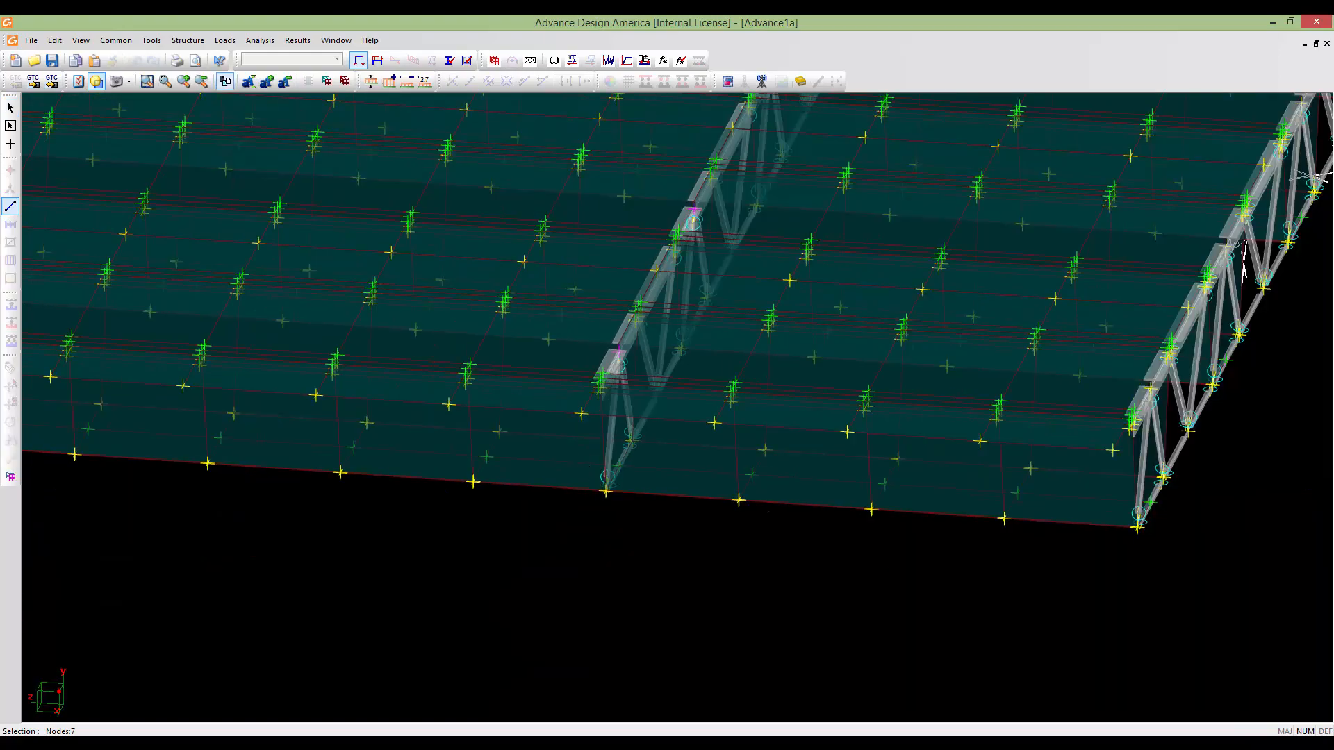
scroll(688, 545, "down", 6)
mouse_move(592, 480)
middle_mouse_down()
mouse_move(733, 587)
mouse_move(722, 536)
mouse_move(670, 541)
middle_mouse_up()
scroll(811, 530, "down", 1)
middle_click_drag(811, 529, 952, 523)
scroll(951, 523, "down", 1)
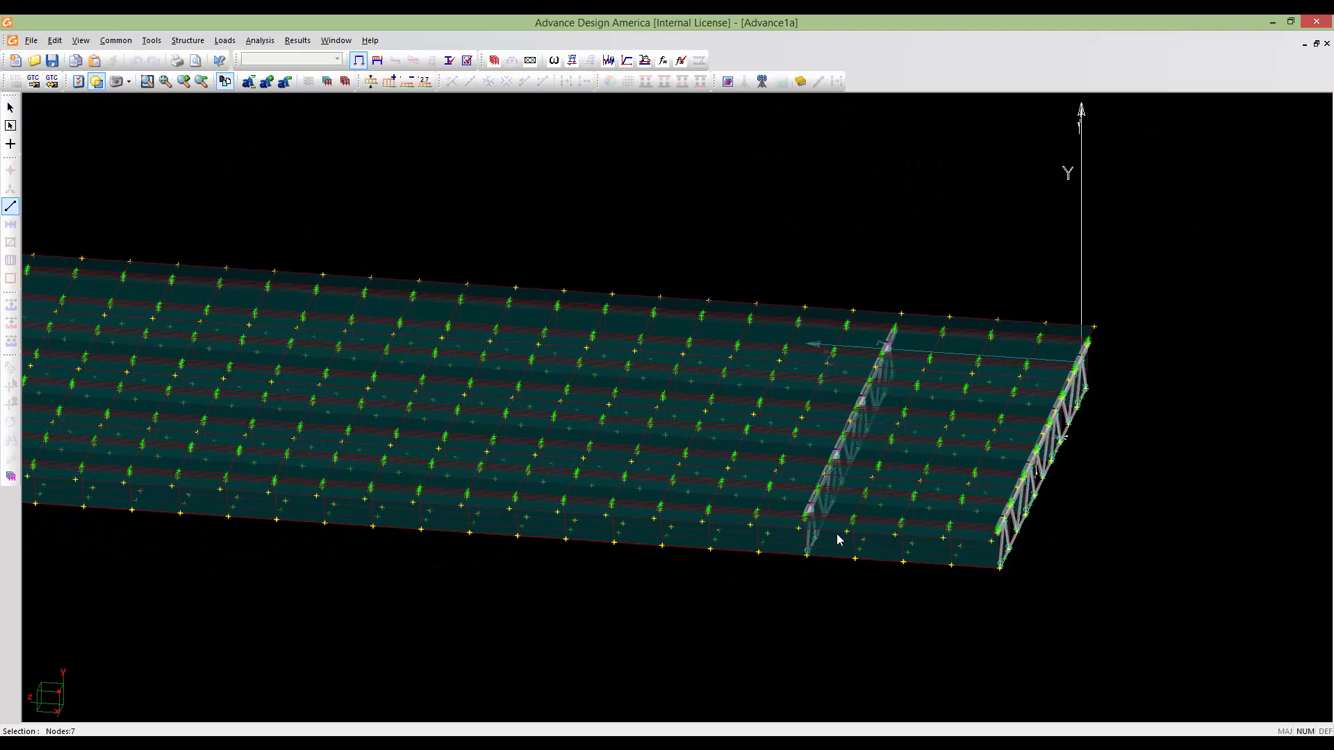
scroll(802, 533, "down", 1)
middle_click_drag(802, 534, 917, 526)
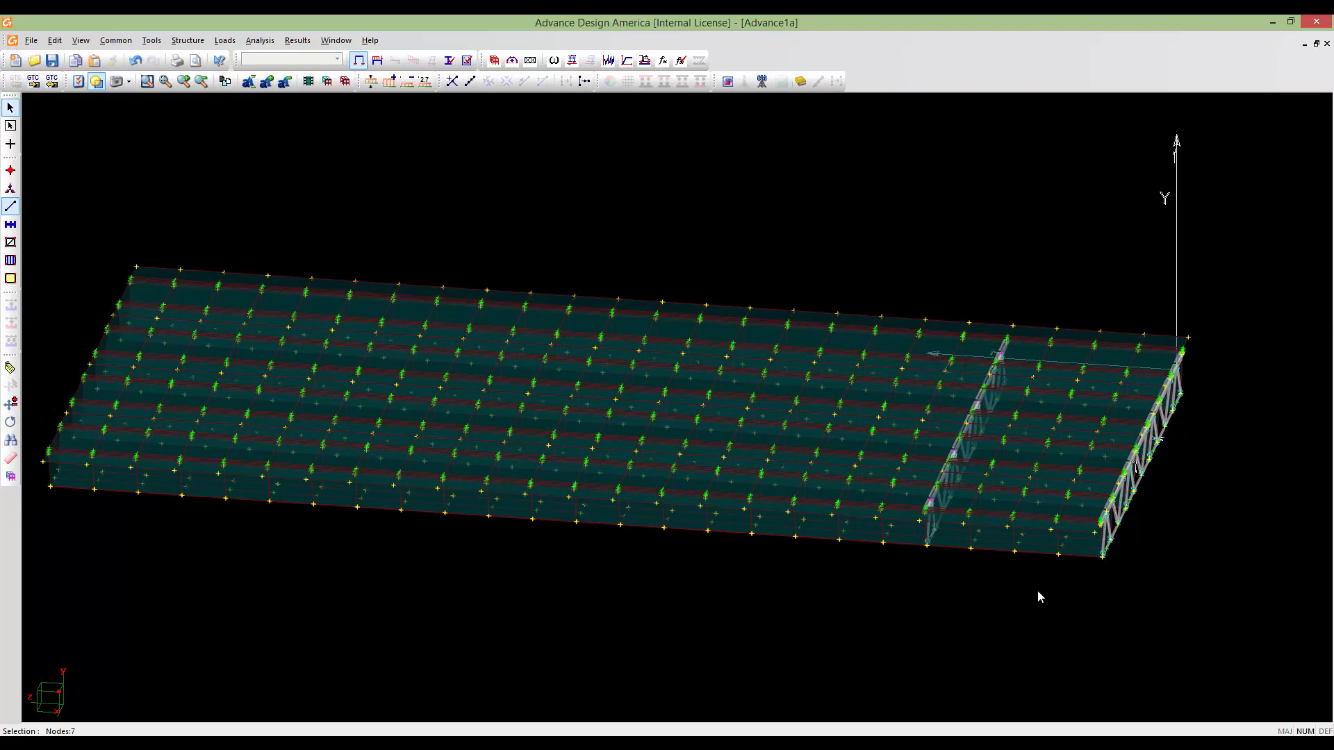
Copy the second bracing frame along the bridge by Dz 7.00 m, and repeat the same translation from the new frame to place a fourth
left_click_drag(845, 234, 844, 236)
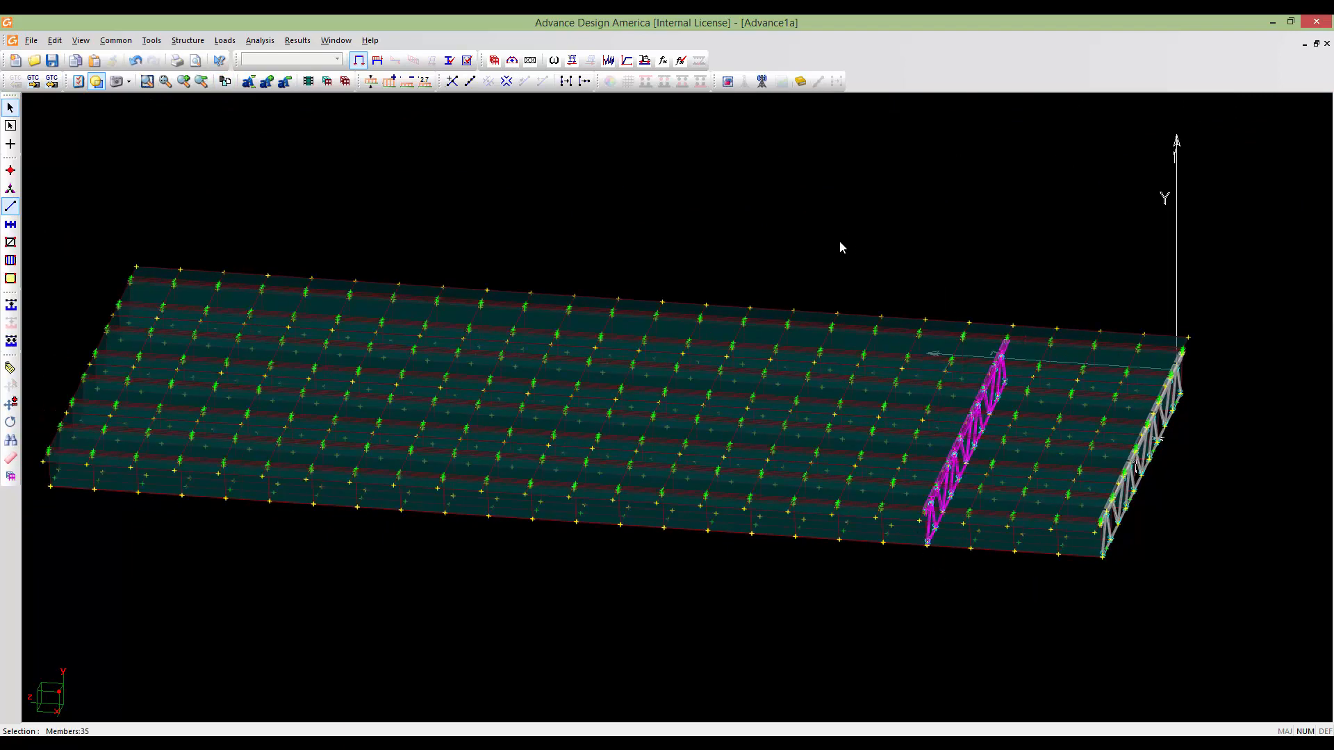
key("ctrl+c")
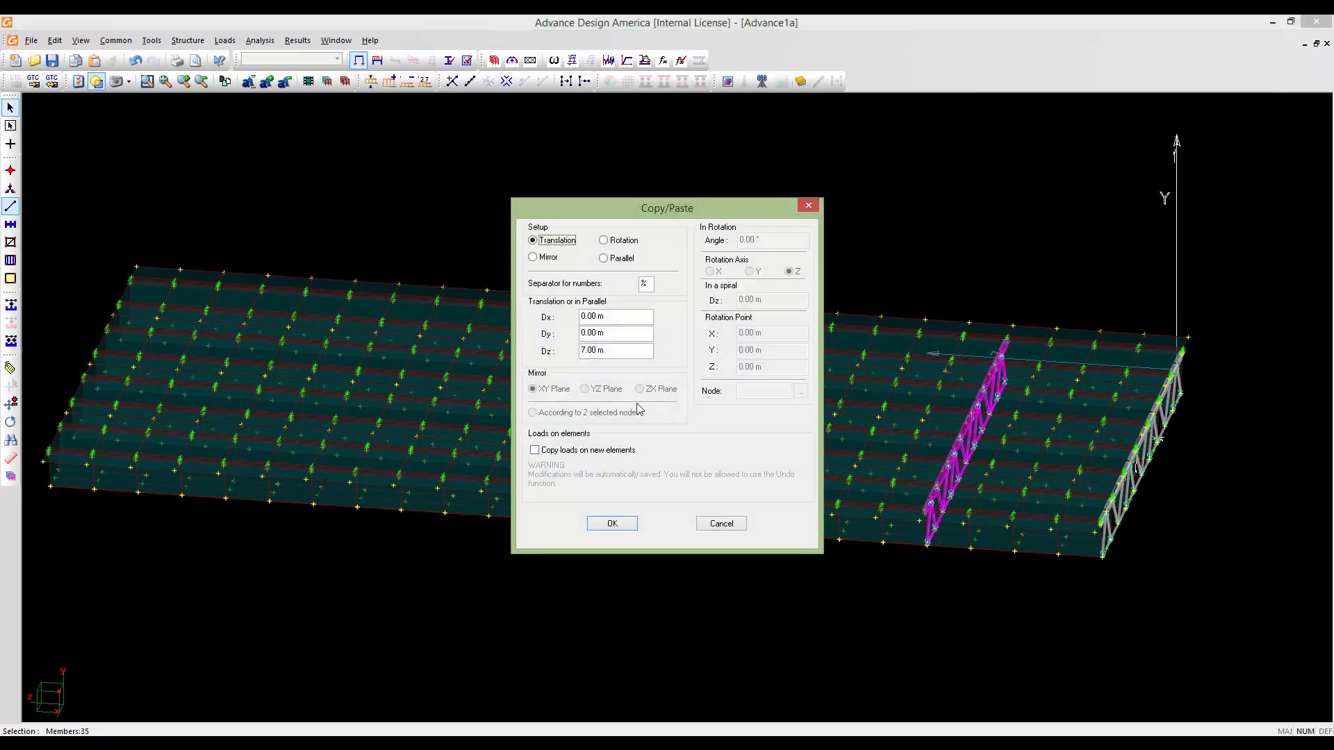
left_click(613, 524)
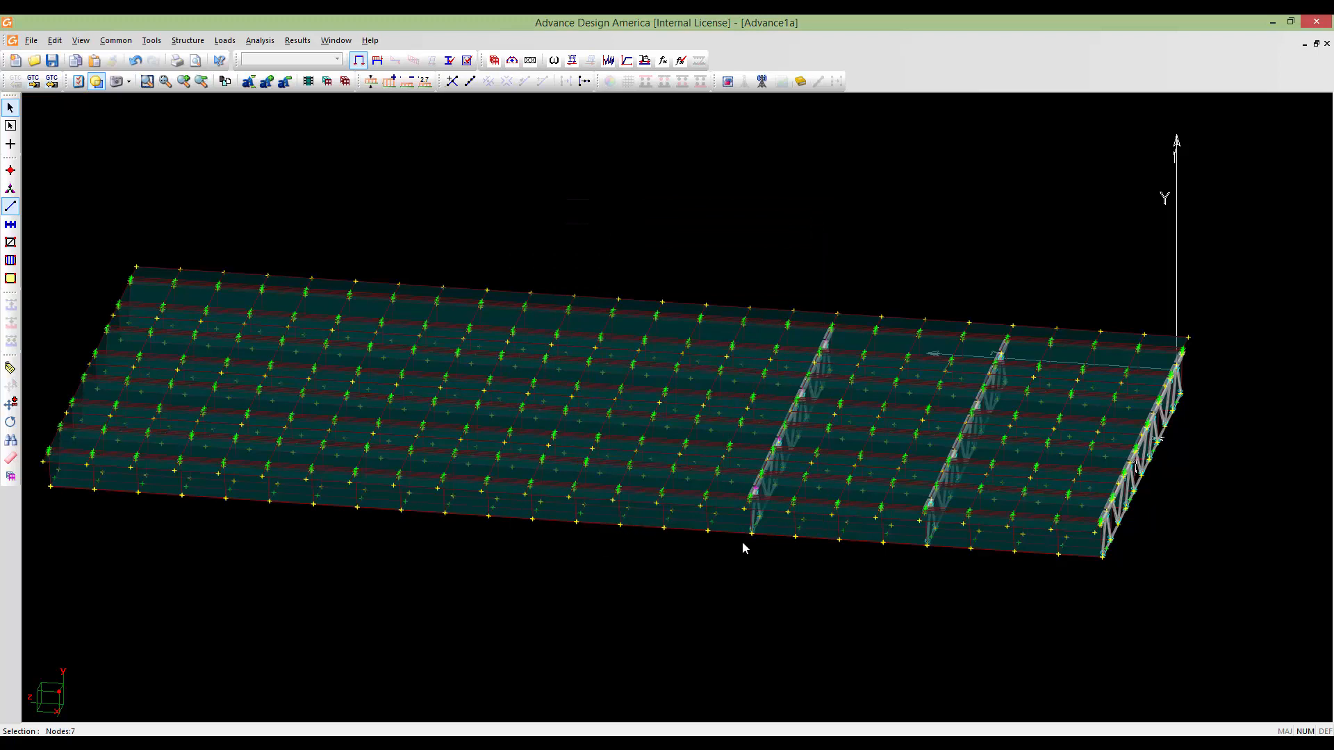
left_click(723, 349)
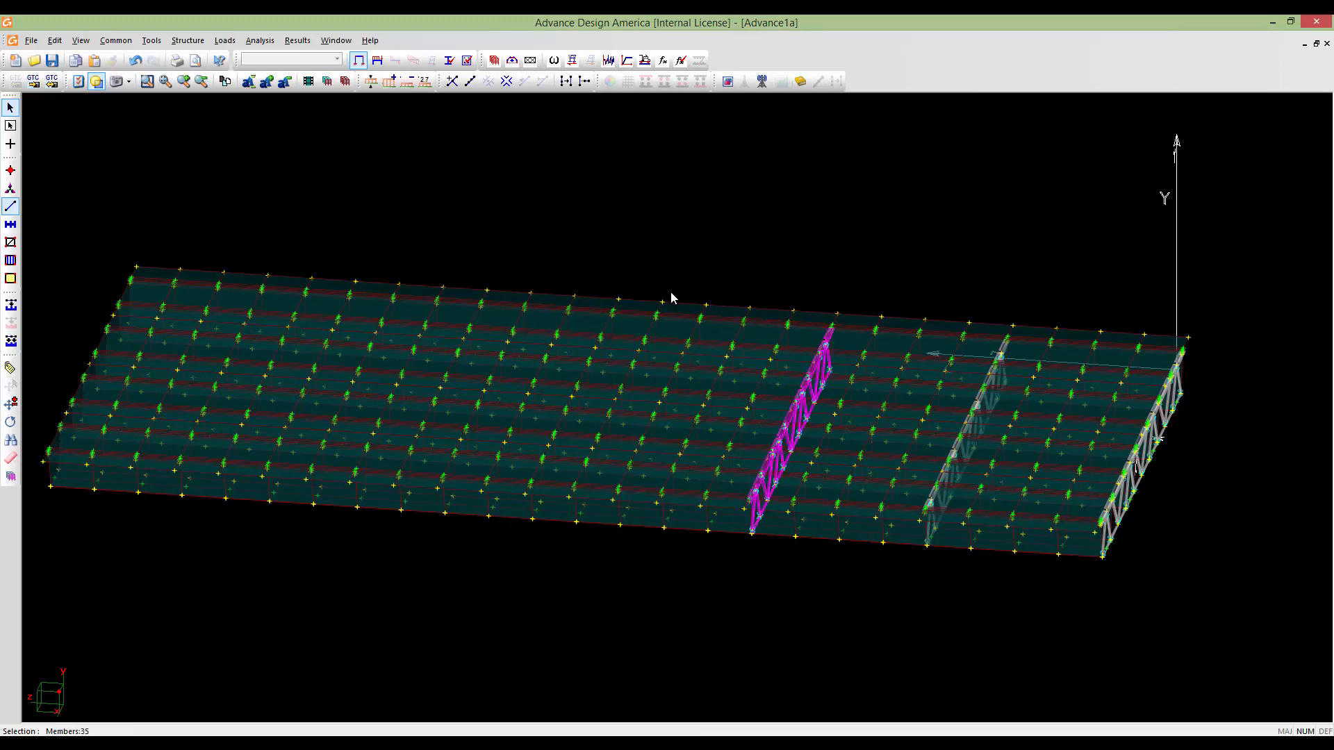
key("ctrl+c")
left_click(623, 525)
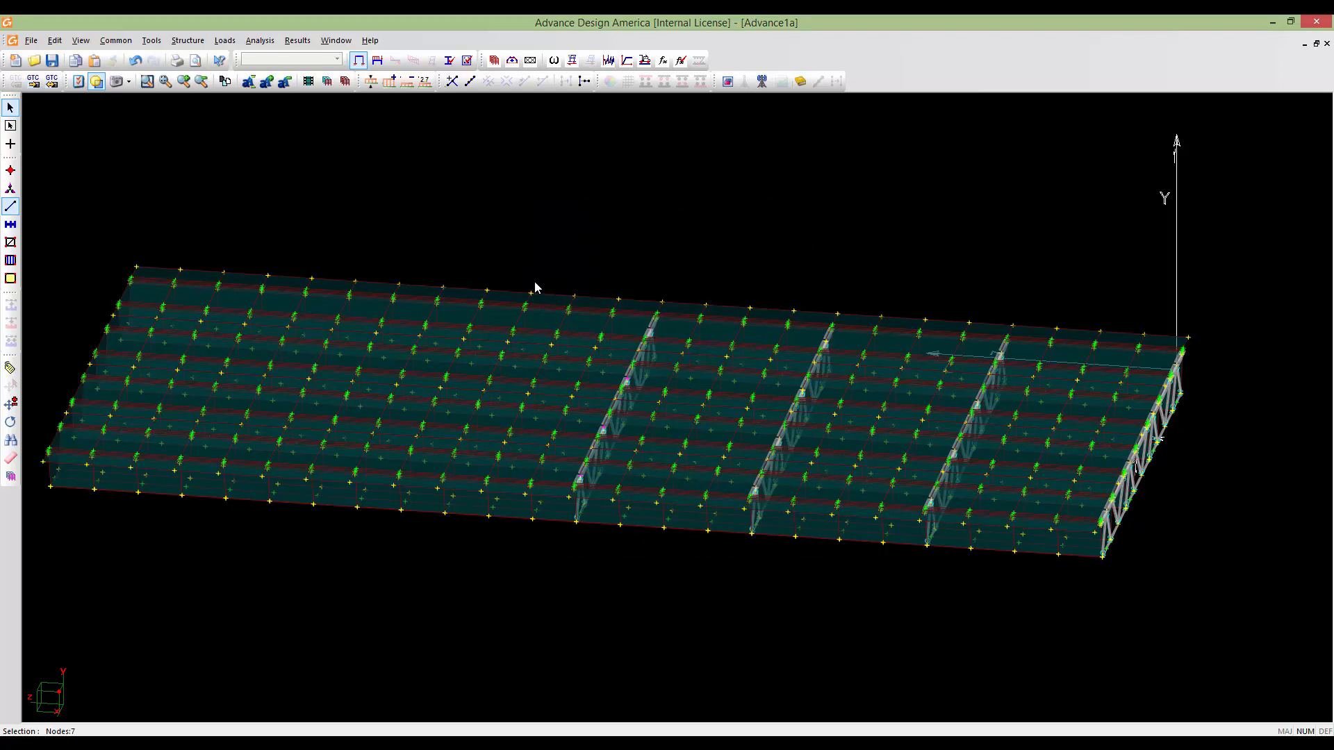
Repeat the Dz 7.00 m translation copy three more times, each from the newest bracing frame, up to the far end of the bridge
key("ctrl+c")
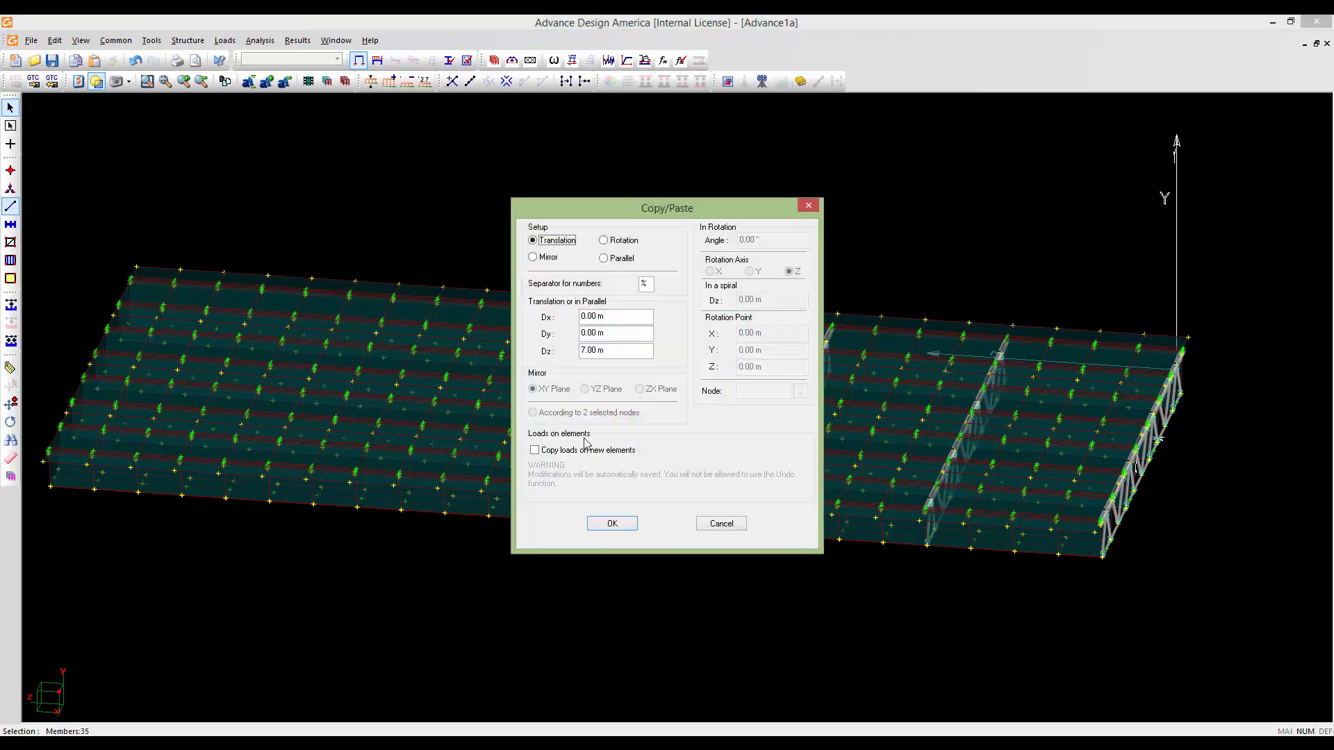
left_click(612, 524)
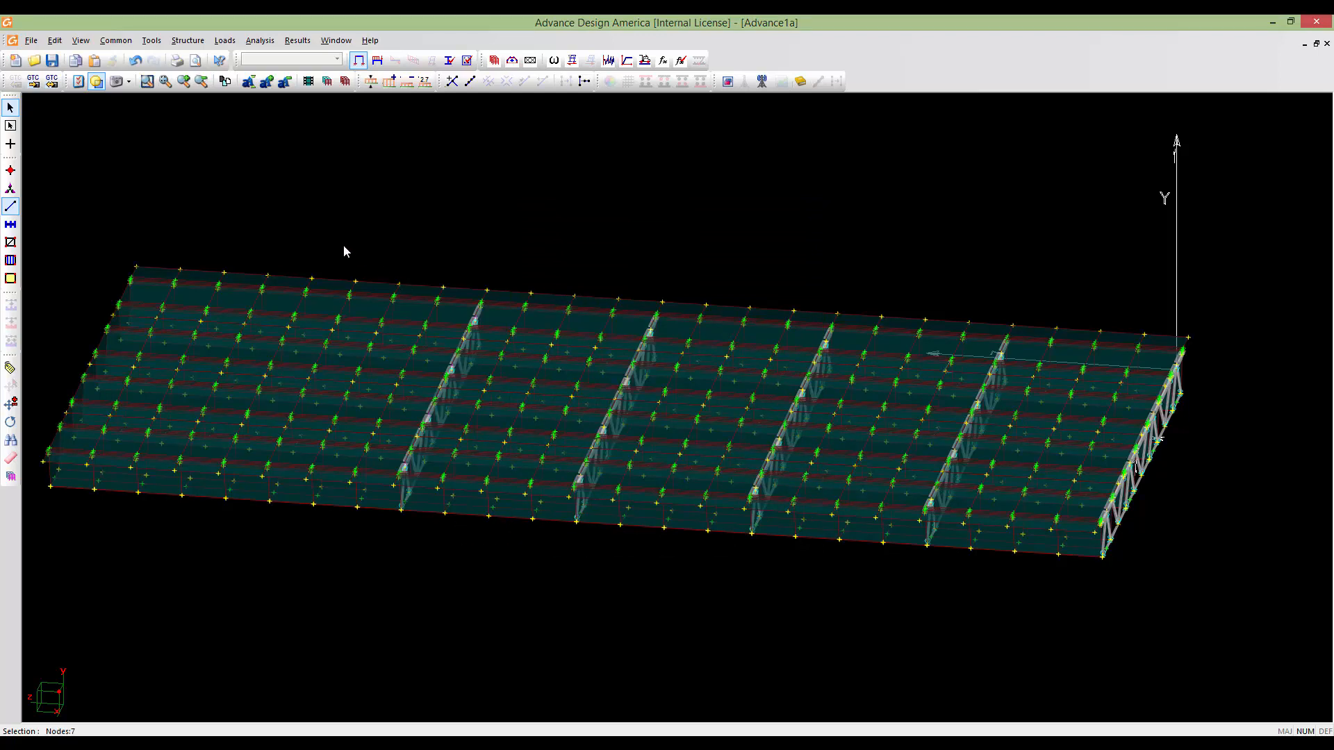
key("ctrl+c")
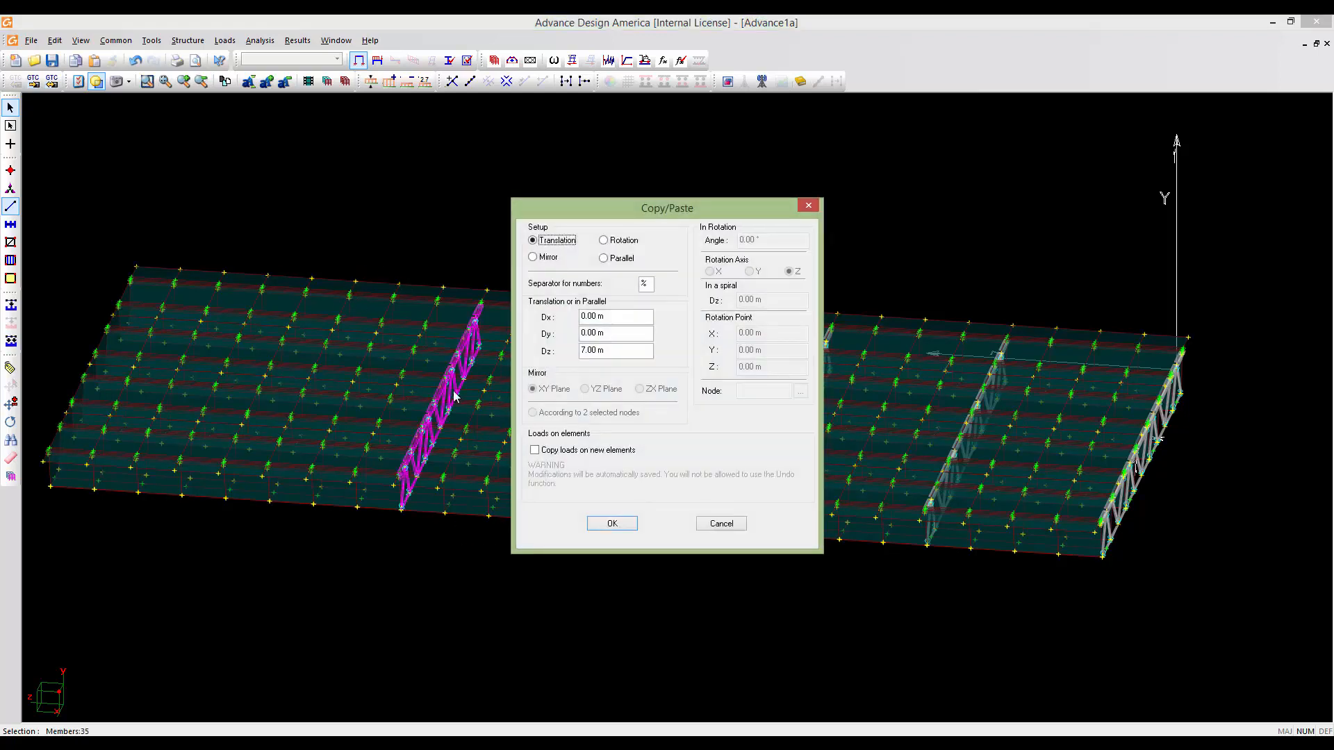
left_click(612, 524)
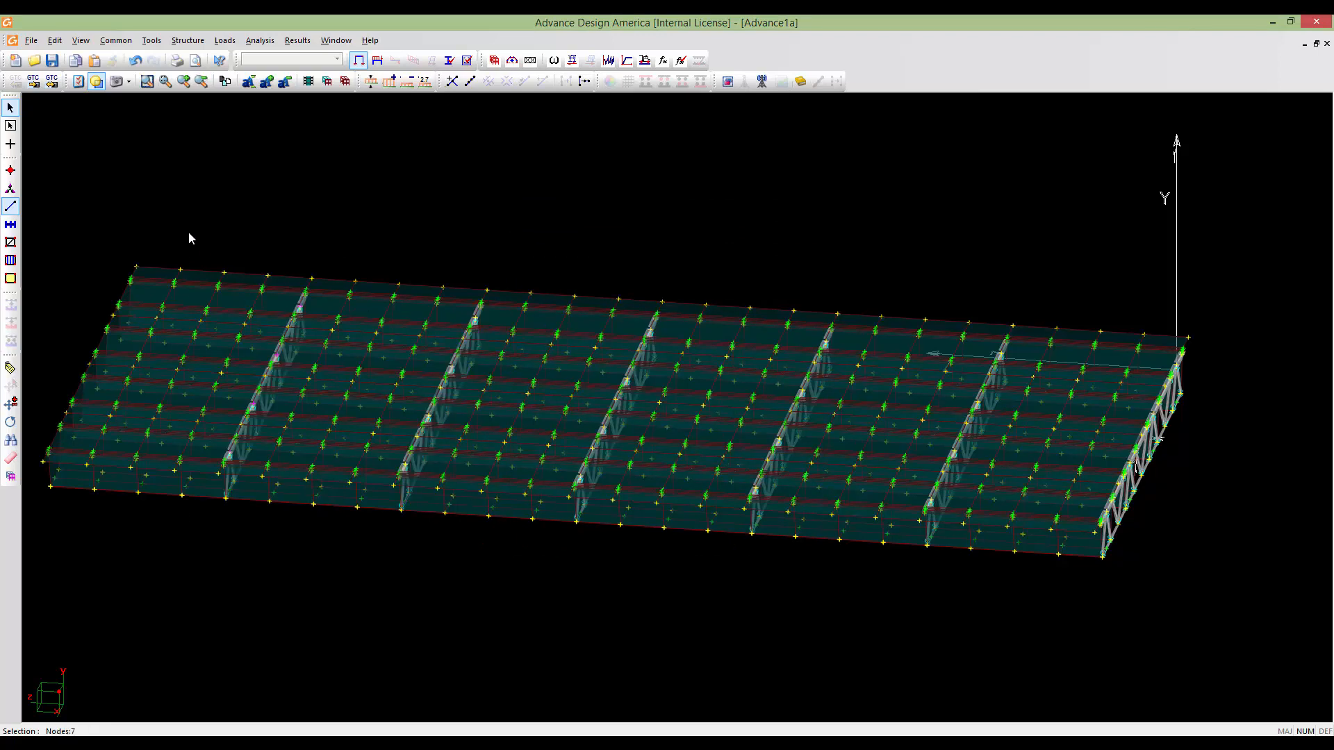
key("ctrl+c")
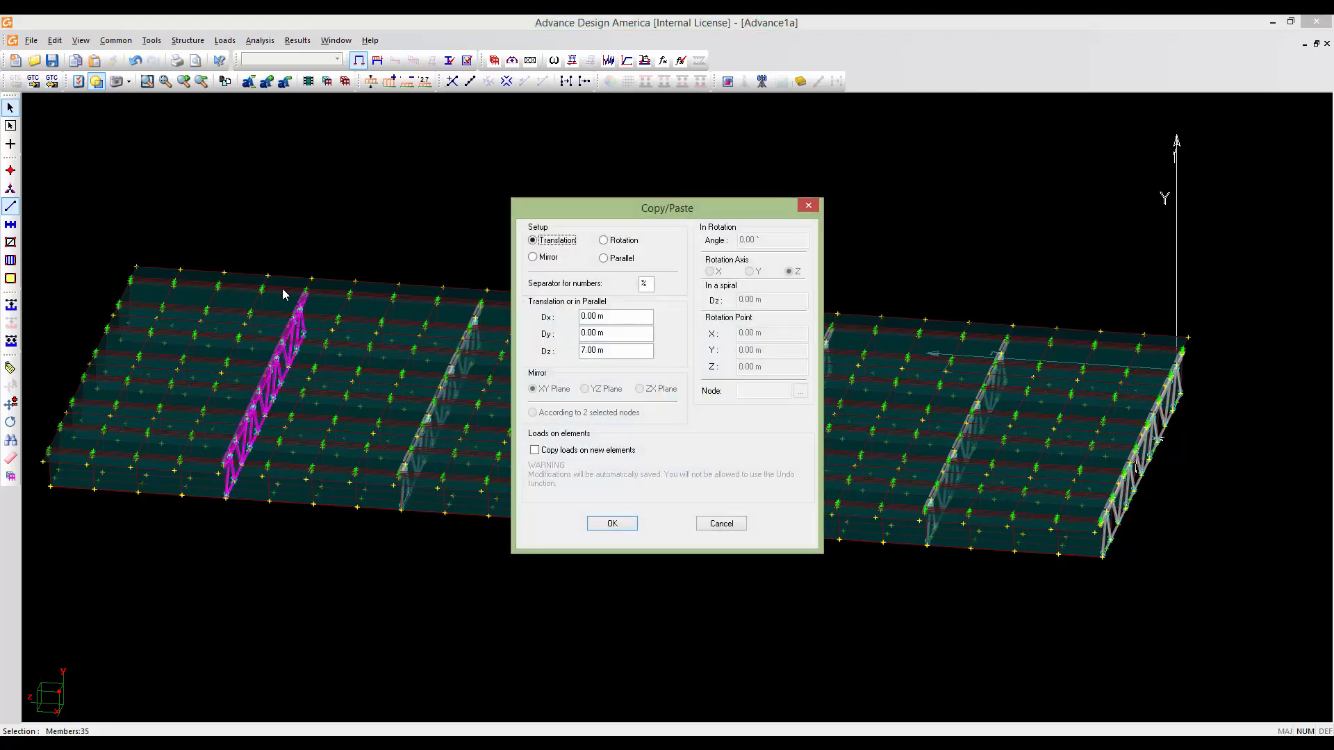
left_click(611, 523)
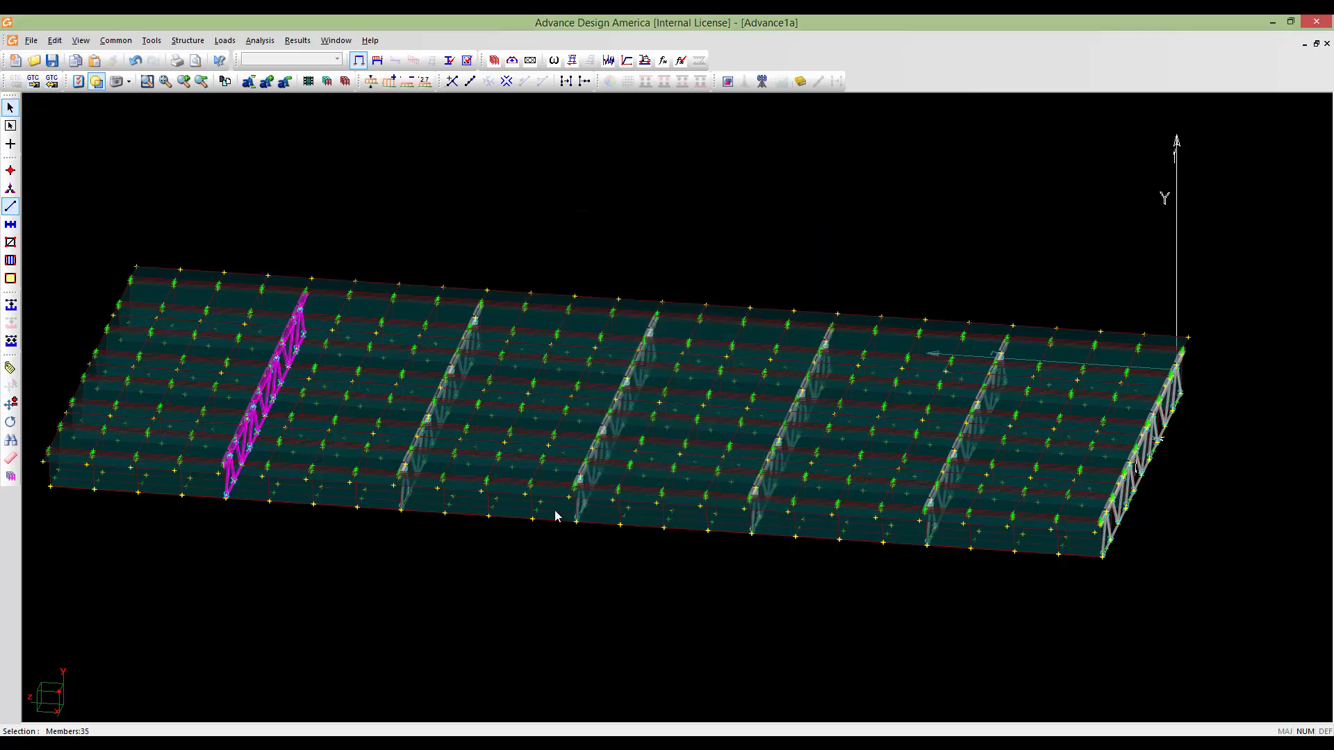
Examine the bracing frame at the far end of the bridge in close-up, checking its member joints against the girder nodes
middle_click_drag(272, 435, 831, 457)
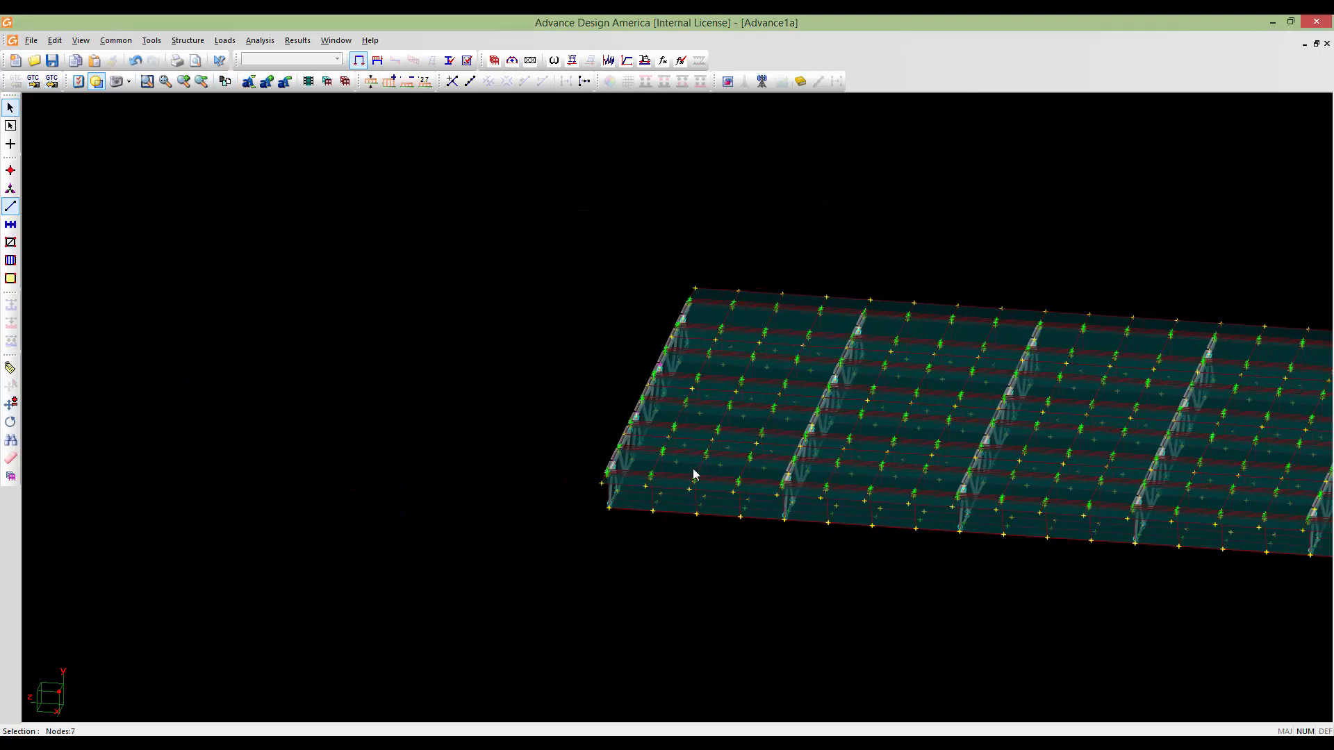
scroll(601, 471, "up", 2)
scroll(601, 472, "up", 5)
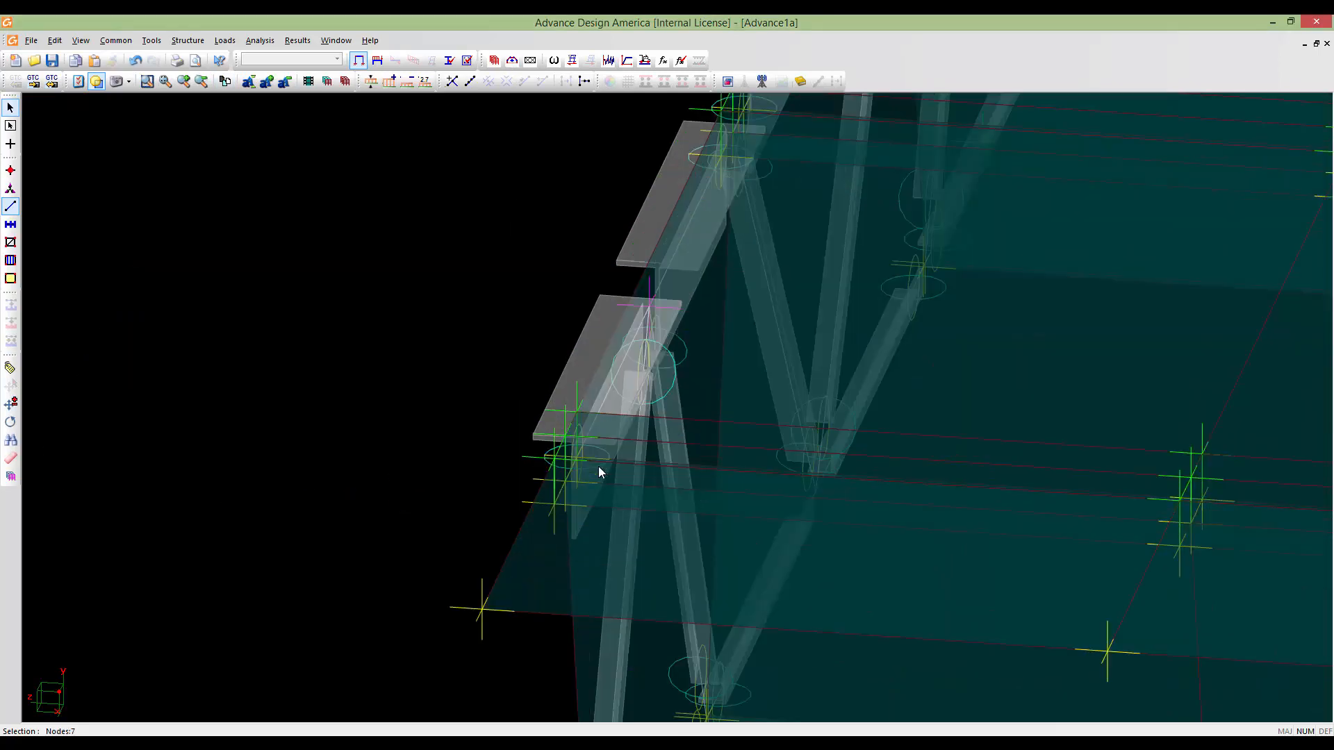
scroll(599, 468, "up", 3)
scroll(599, 467, "down", 2)
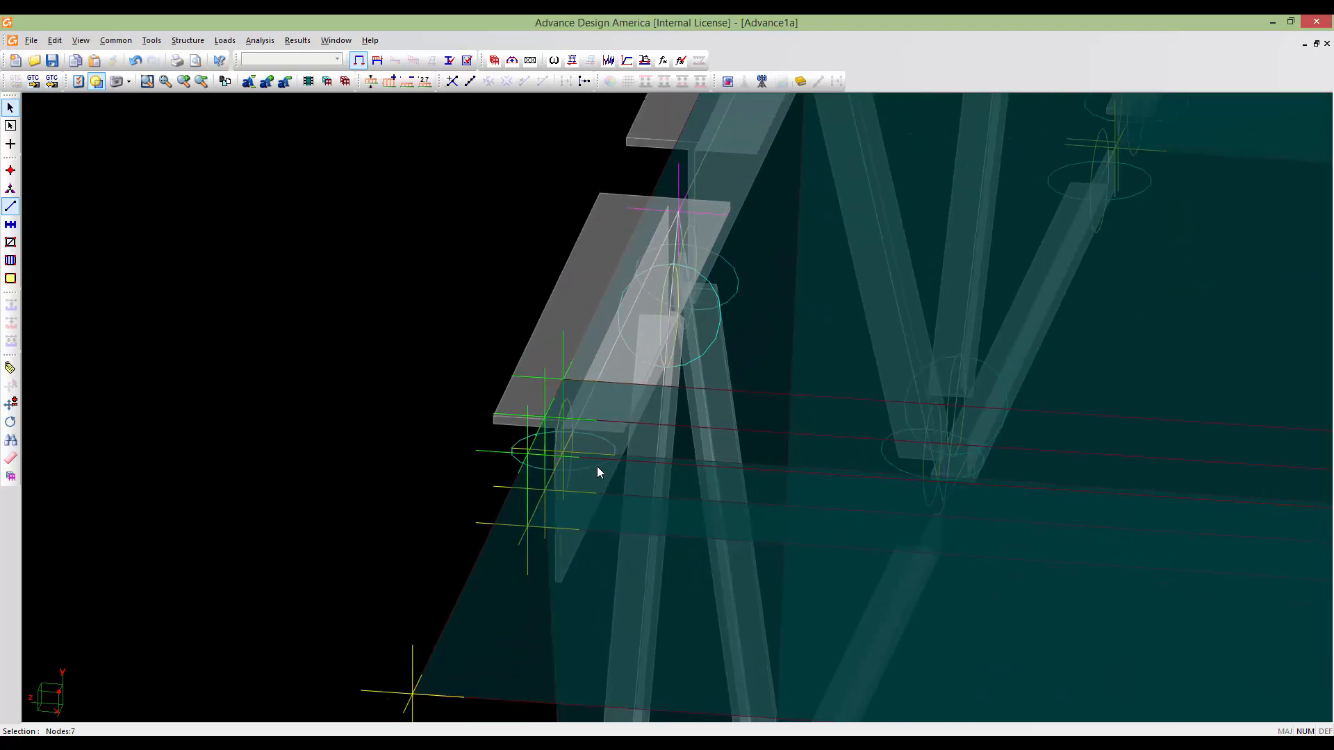
middle_click_drag(568, 467, 757, 447, "shift")
scroll(886, 445, "down", 5)
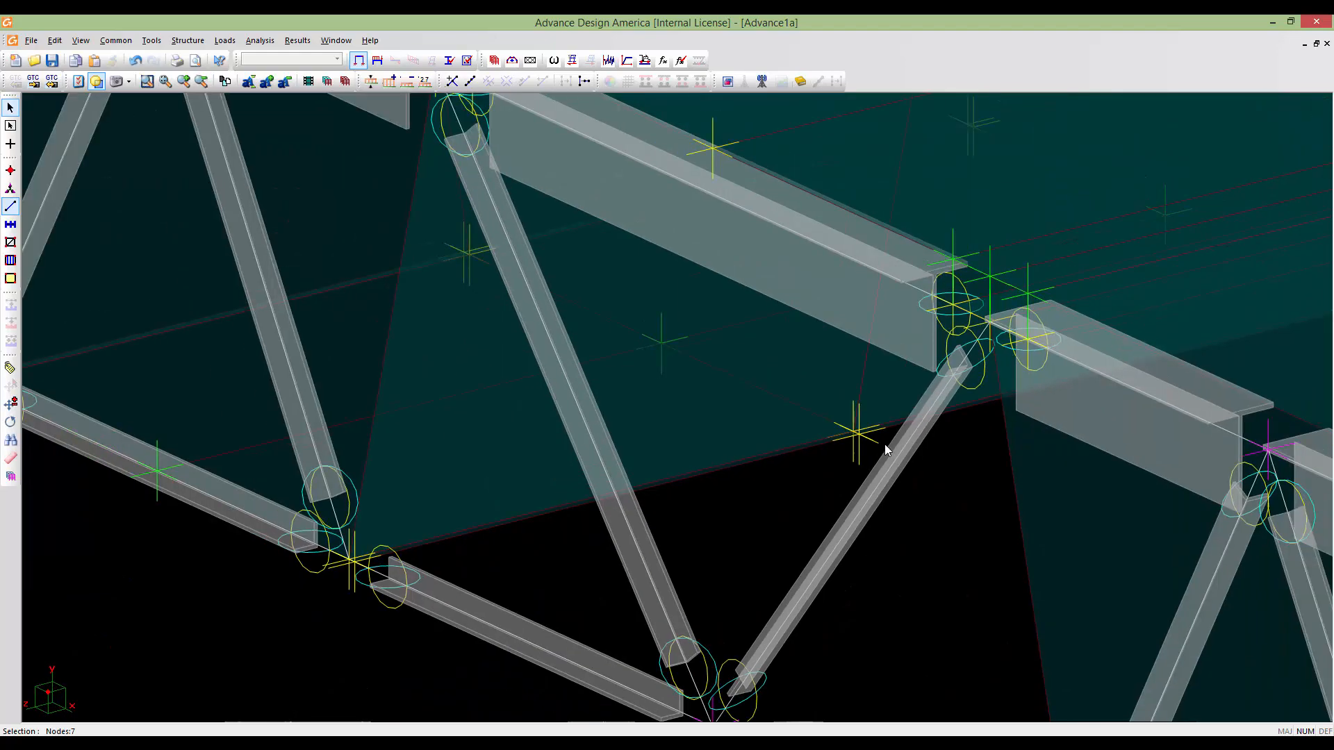
Examine the end truss's top chord, diagonals and member end connections along the edge of the deck
scroll(665, 357, "up", 2)
scroll(665, 359, "down", 3)
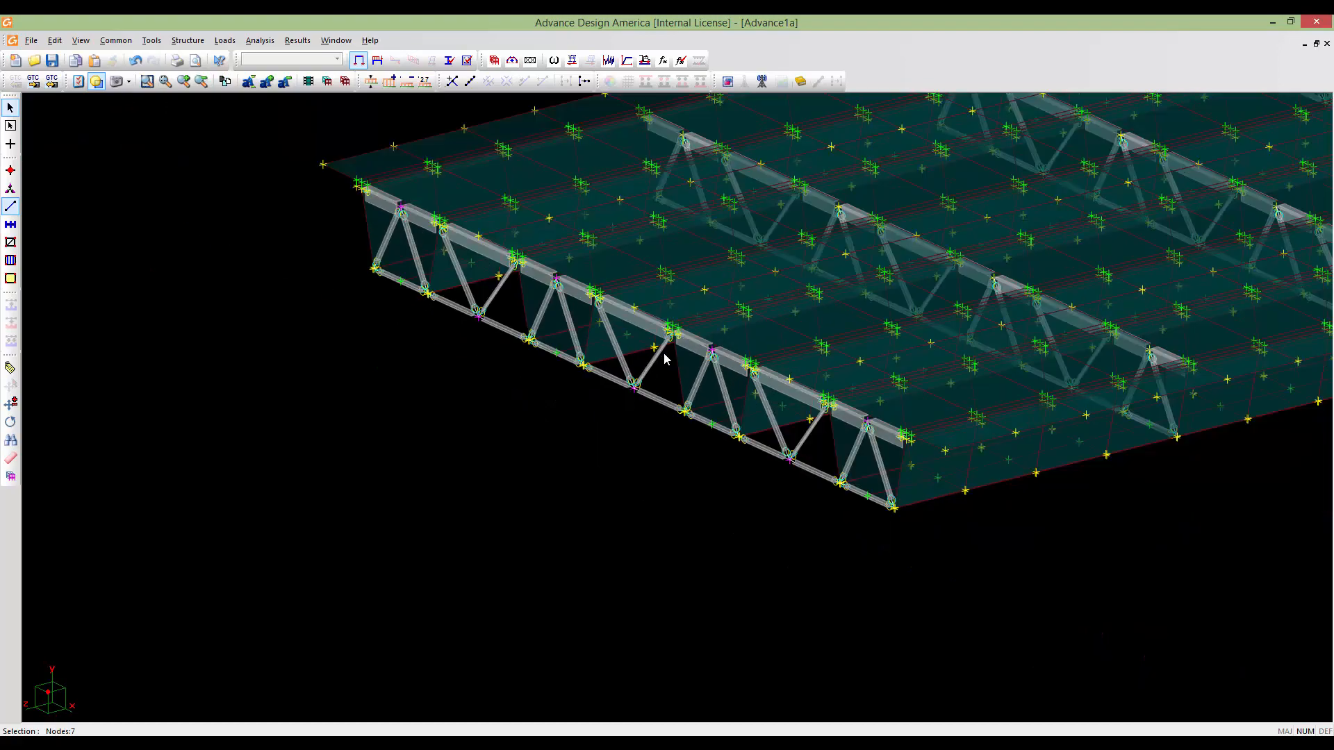
scroll(665, 354, "down", 2)
middle_click_drag(664, 354, 696, 371)
scroll(607, 461, "up", 1)
scroll(631, 420, "up", 3)
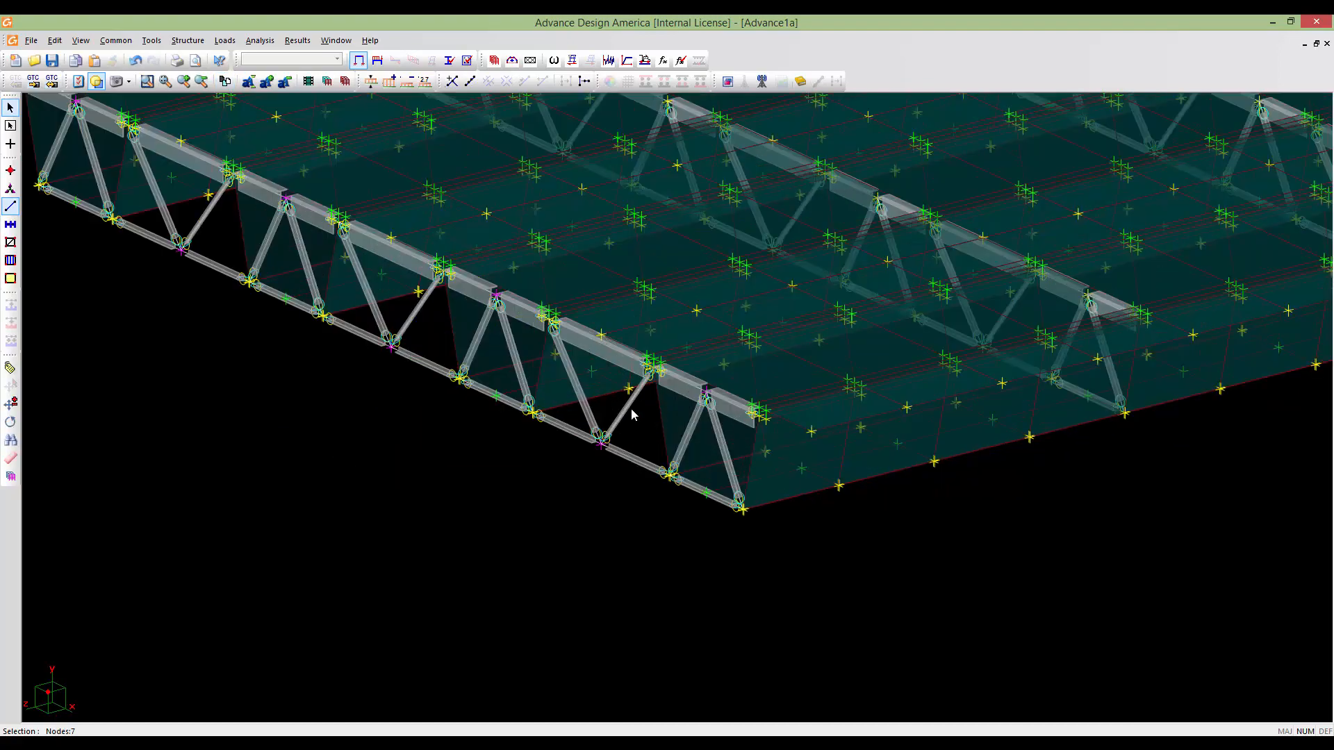
scroll(659, 363, "up", 3)
scroll(661, 391, "up", 2)
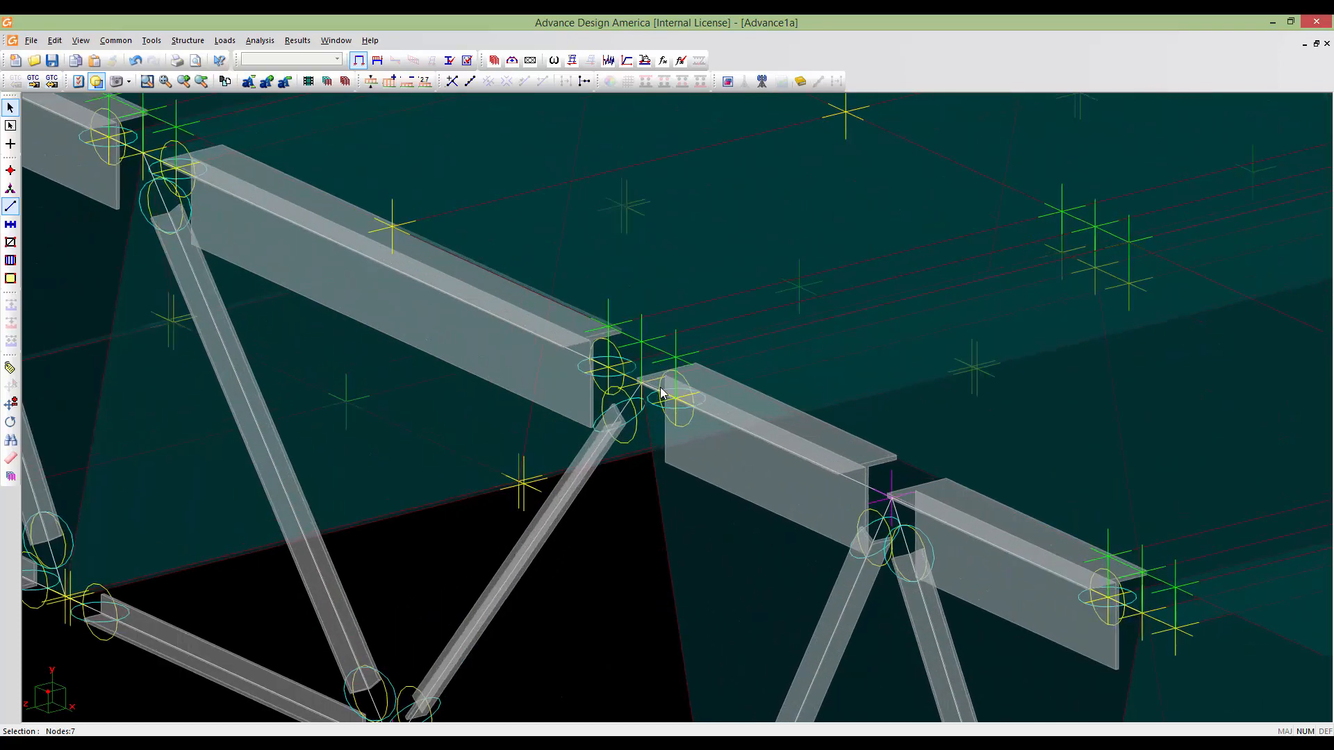
scroll(660, 392, "down", 4)
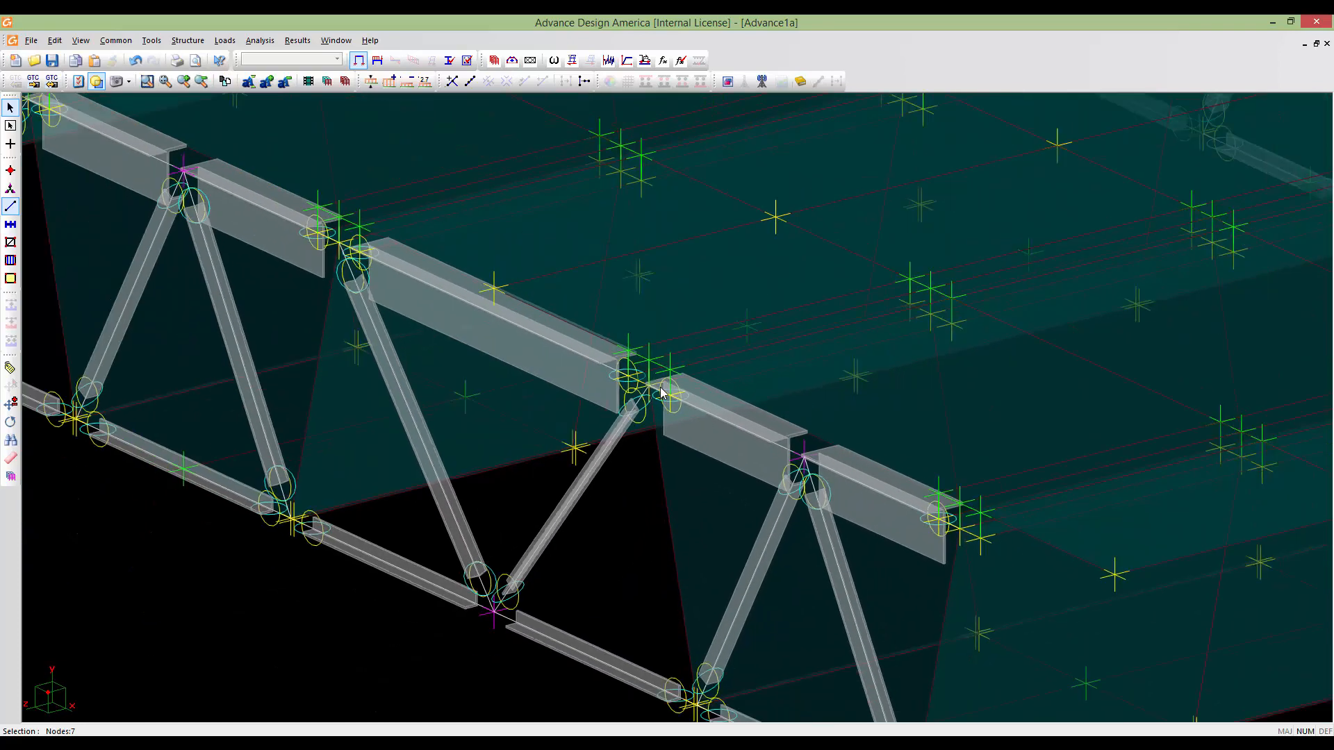
middle_click_drag(660, 393, 864, 438)
scroll(863, 431, "up", 3)
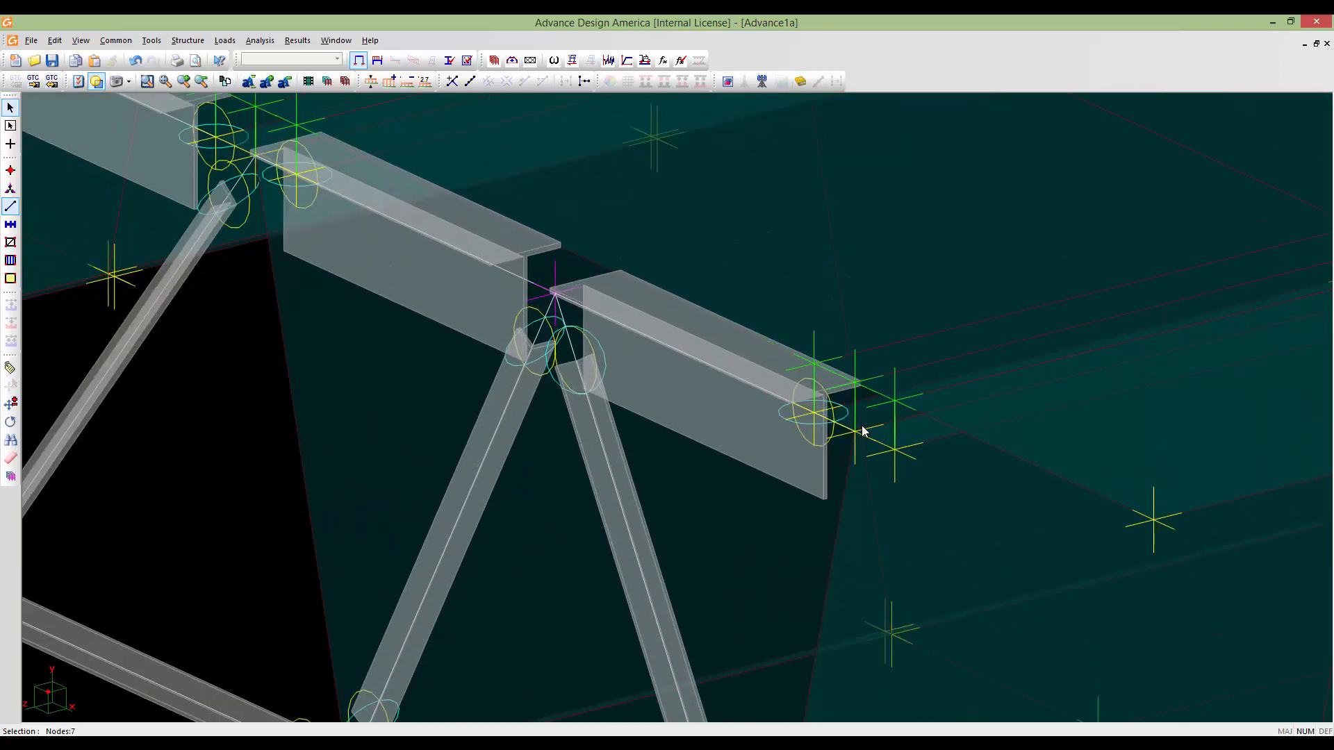
scroll(864, 431, "down", 6)
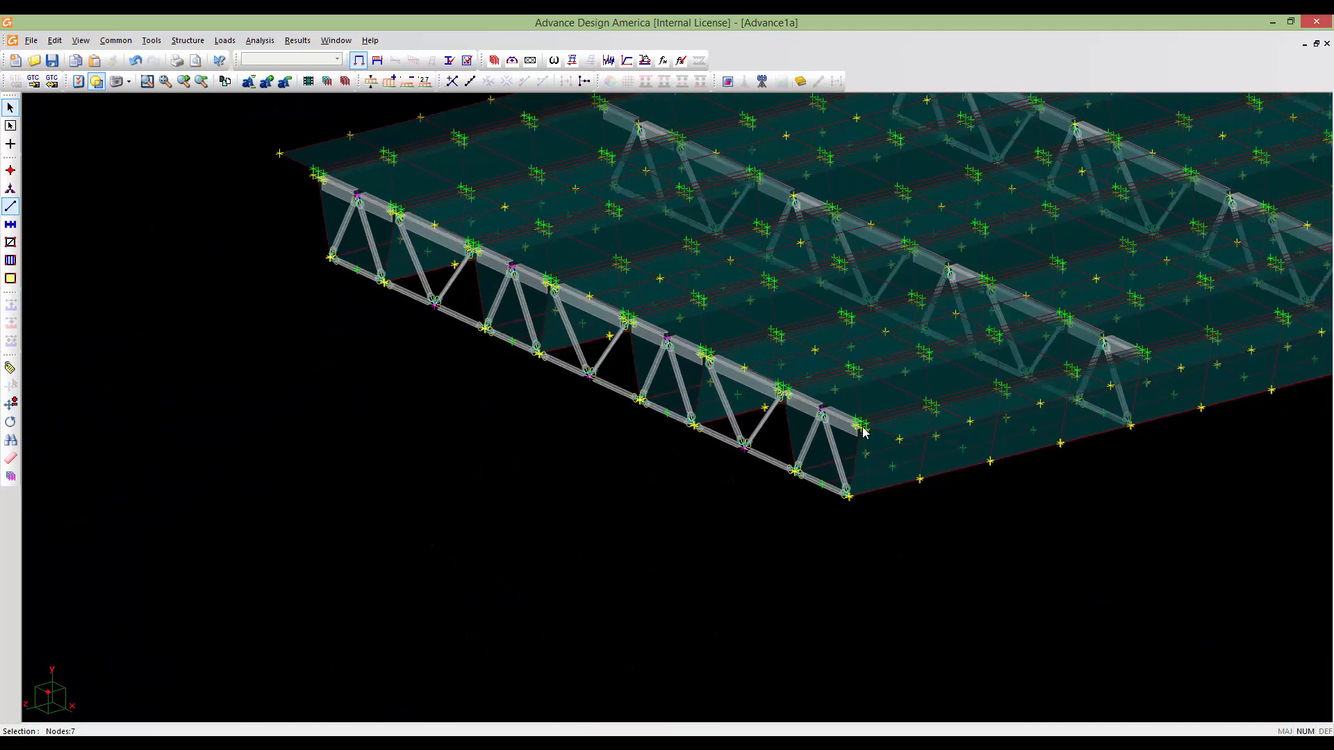
Examine the whole deck model with its parallel rows of trusses from the opposite side
middle_click_drag(864, 430, 717, 438)
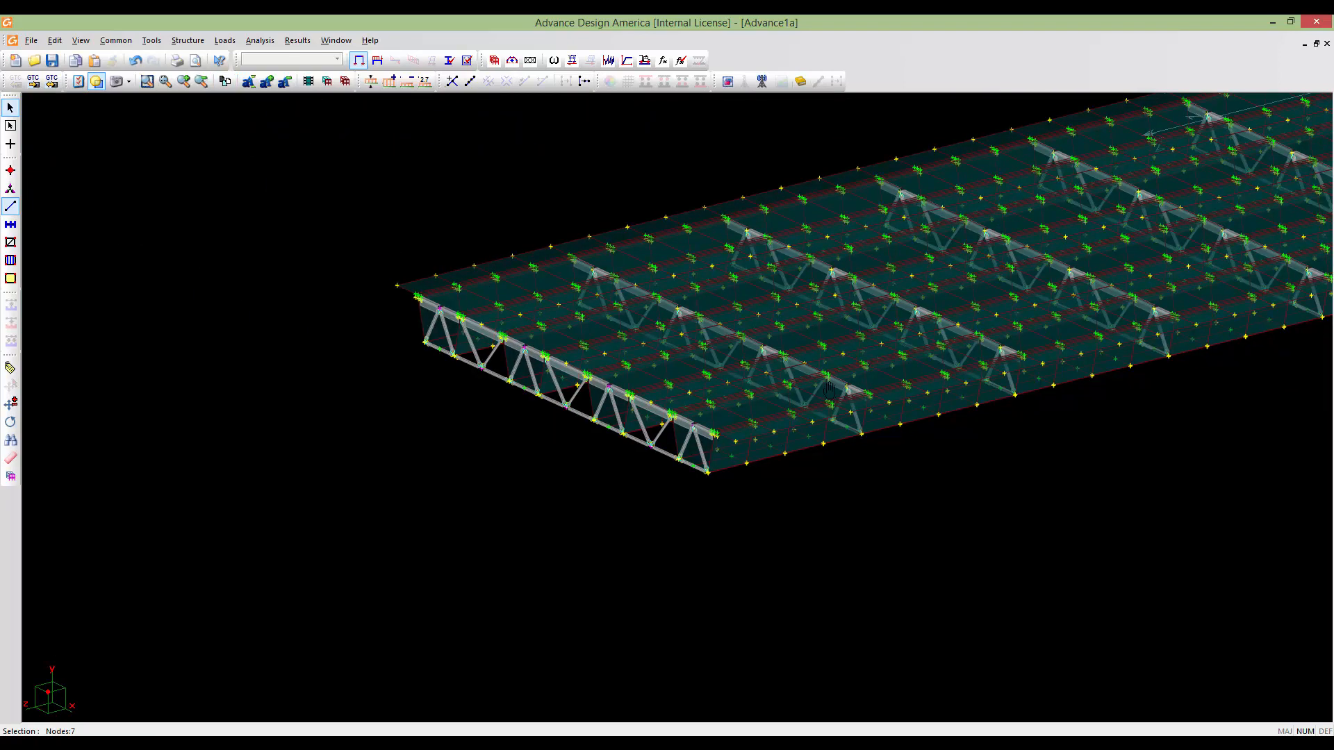
middle_click_drag(824, 386, 679, 396)
middle_click_drag(819, 396, 741, 413)
scroll(742, 413, "down", 5)
mouse_move(883, 368)
middle_mouse_down()
mouse_move(774, 405)
mouse_move(670, 487)
mouse_move(577, 479)
mouse_move(486, 331)
middle_mouse_up()
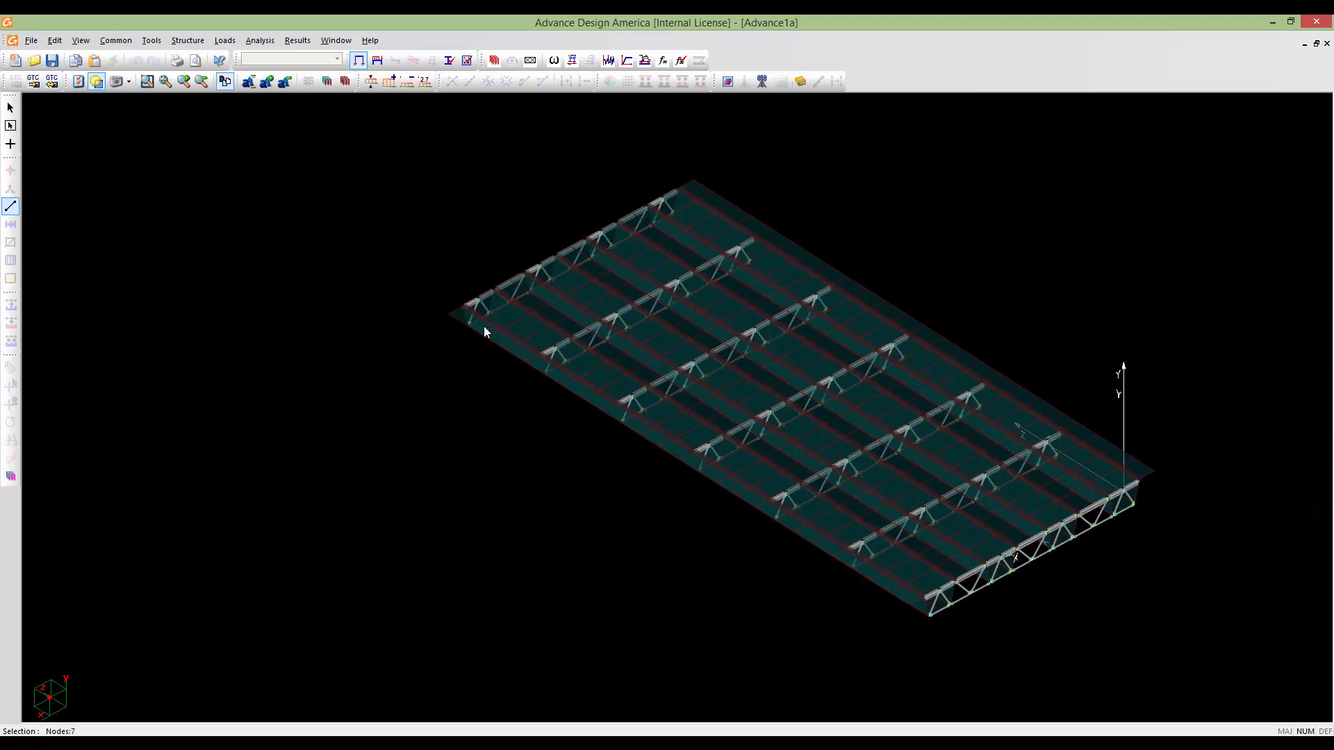
middle_click_drag(671, 446, 602, 411)
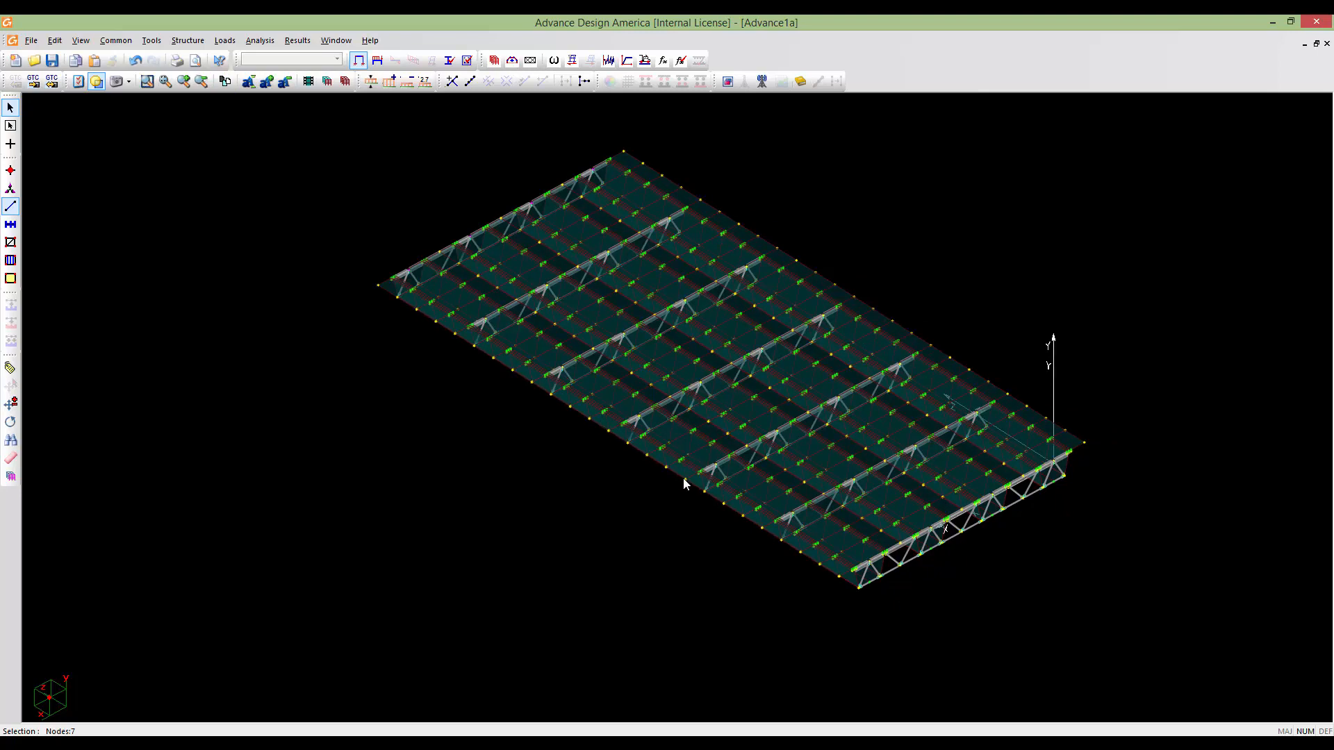
mouse_move(685, 498)
middle_mouse_down()
mouse_move(740, 427)
mouse_move(779, 441)
mouse_move(620, 506)
mouse_move(554, 444)
middle_mouse_up()
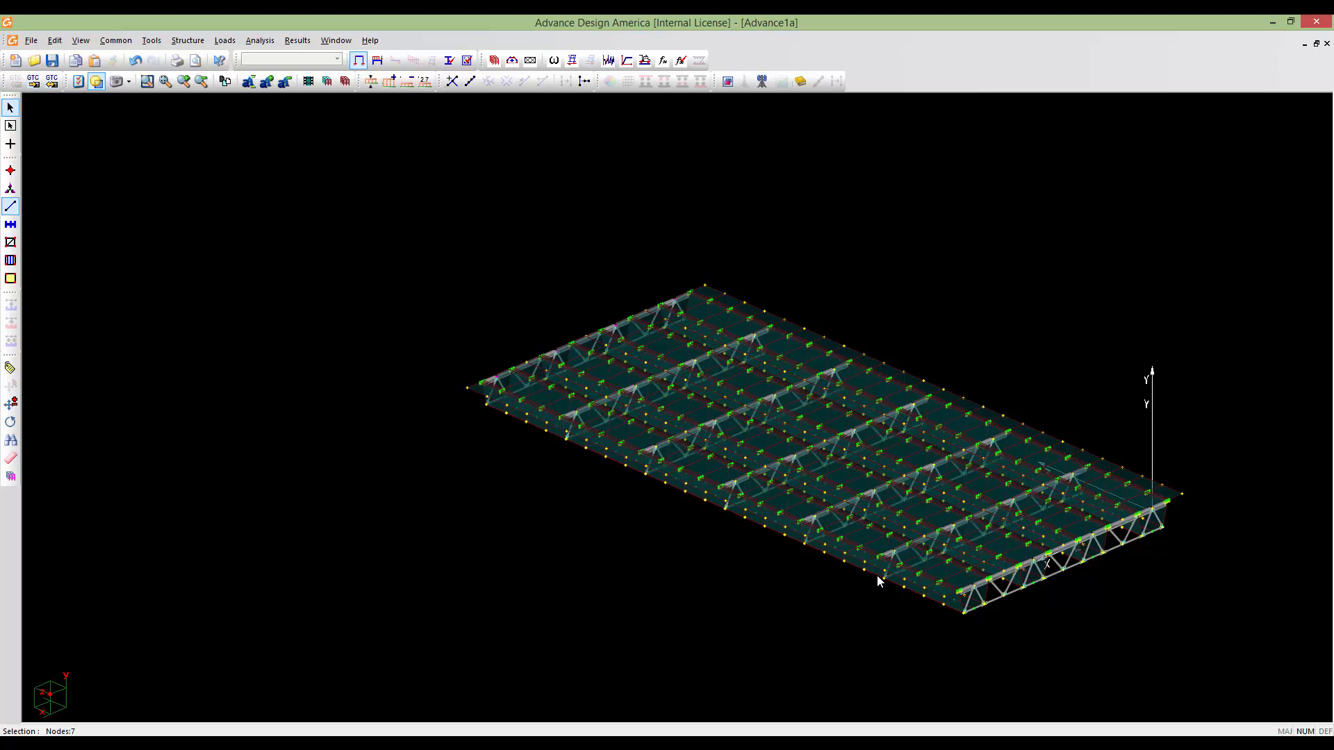
middle_click_drag(896, 572, 720, 480)
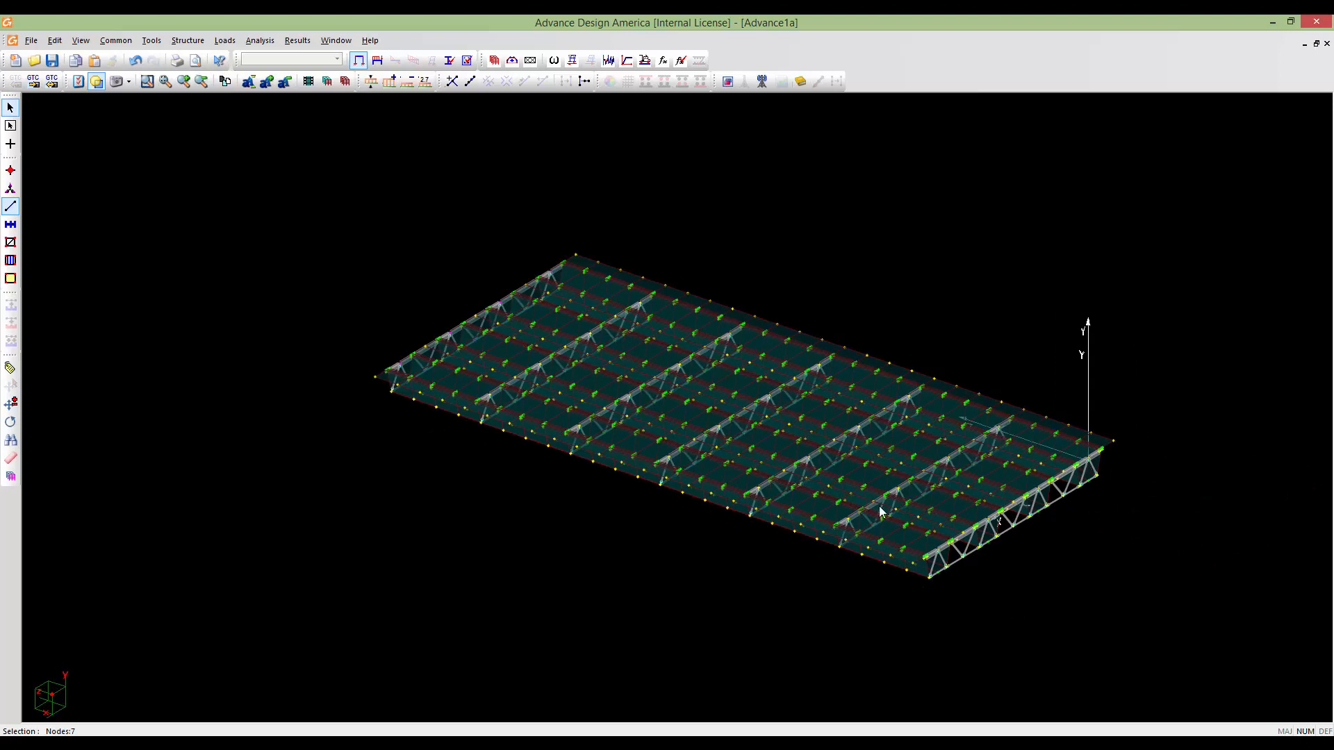
Select all the plates of the deck model and show only them, hiding the truss members
left_click(10, 243)
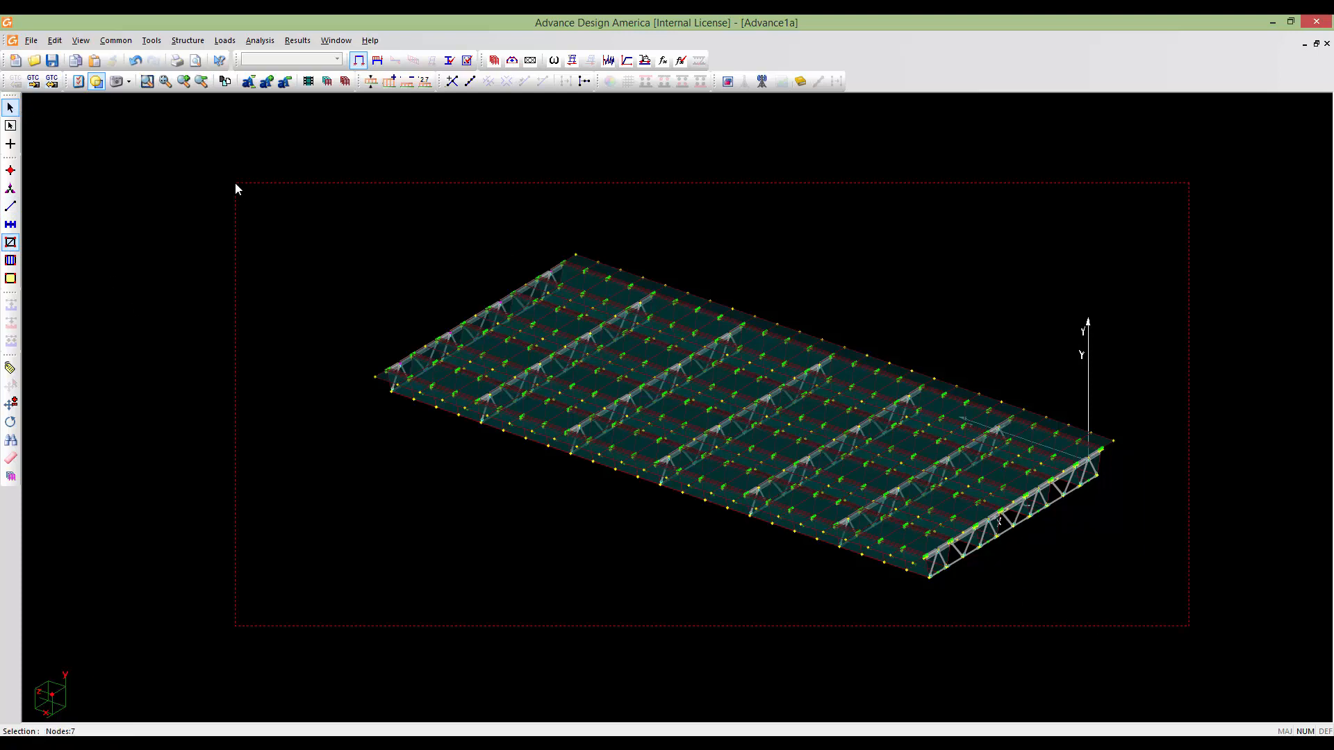
left_click_drag(235, 182, 235, 183)
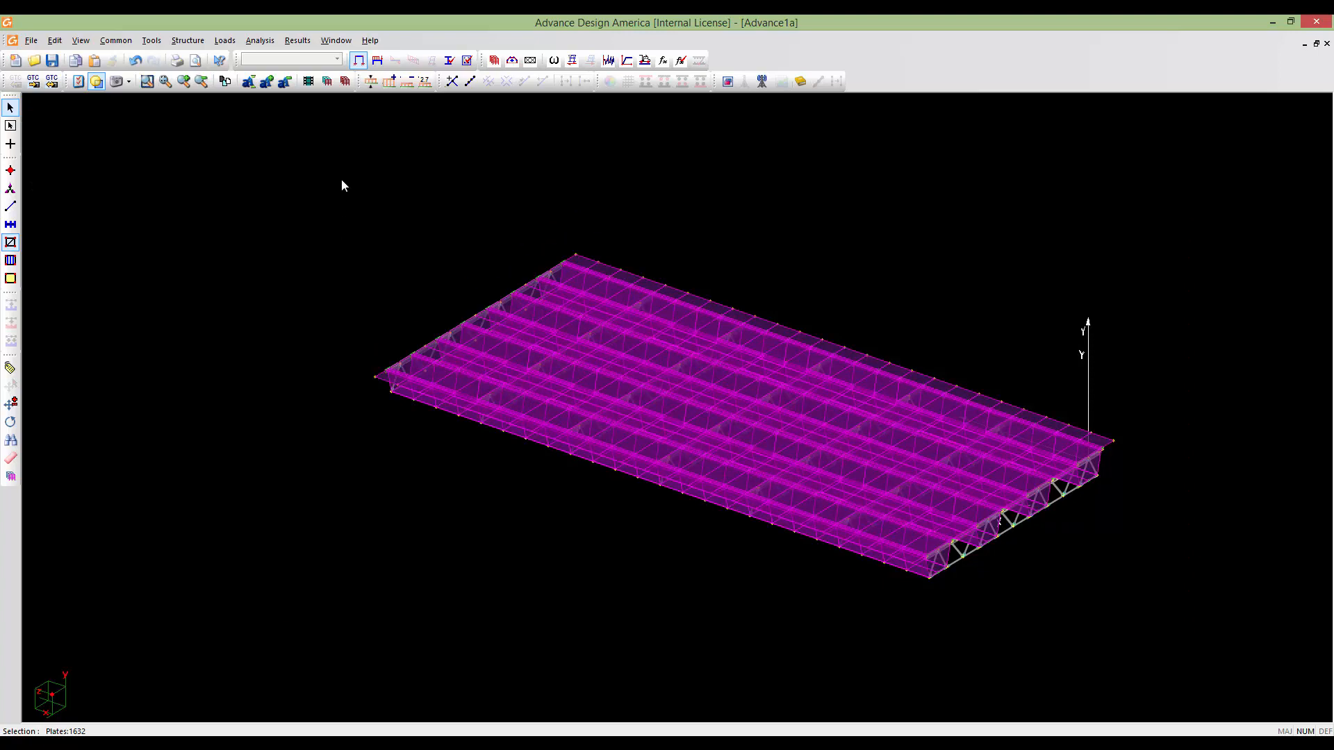
left_click(327, 82)
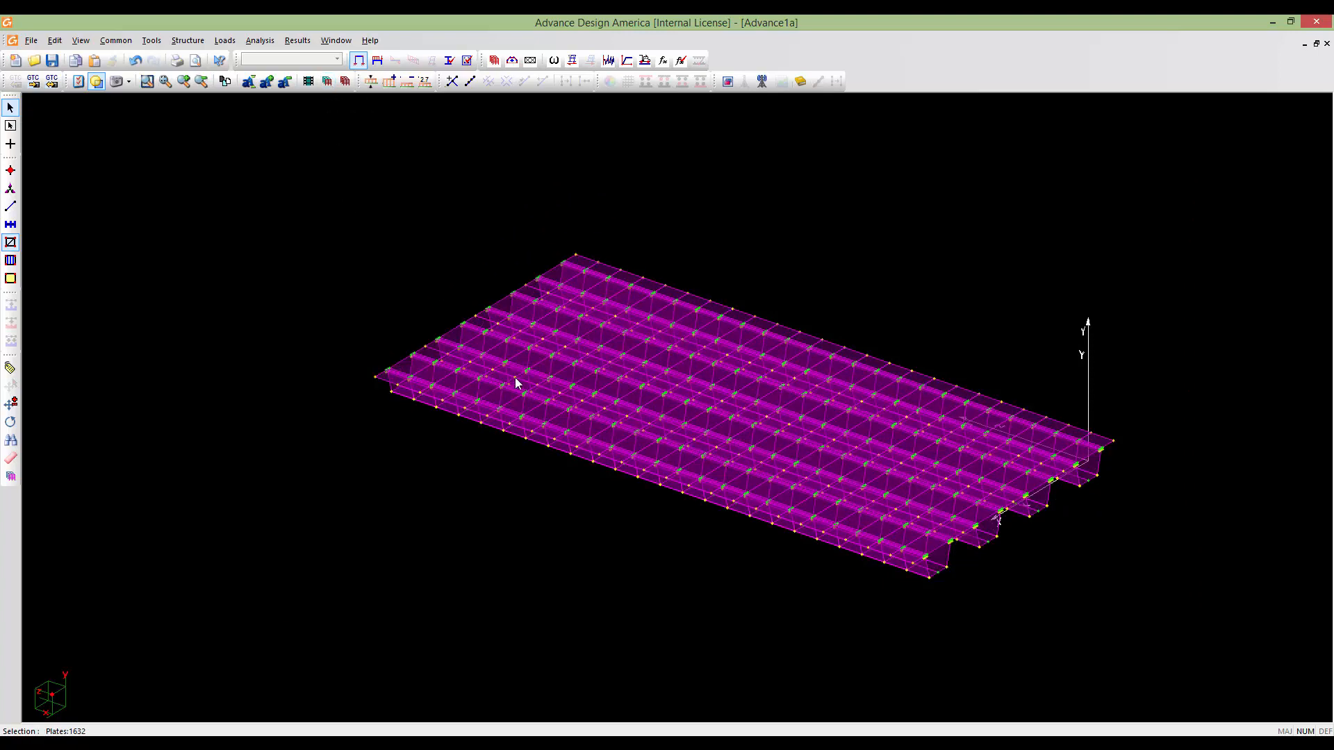
In a view along the X axis, select only the plates forming the troughs below the deck surface and isolate them
mouse_move(546, 511)
middle_mouse_down()
mouse_move(571, 502)
mouse_move(570, 453)
mouse_move(674, 448)
middle_mouse_up()
key("y")
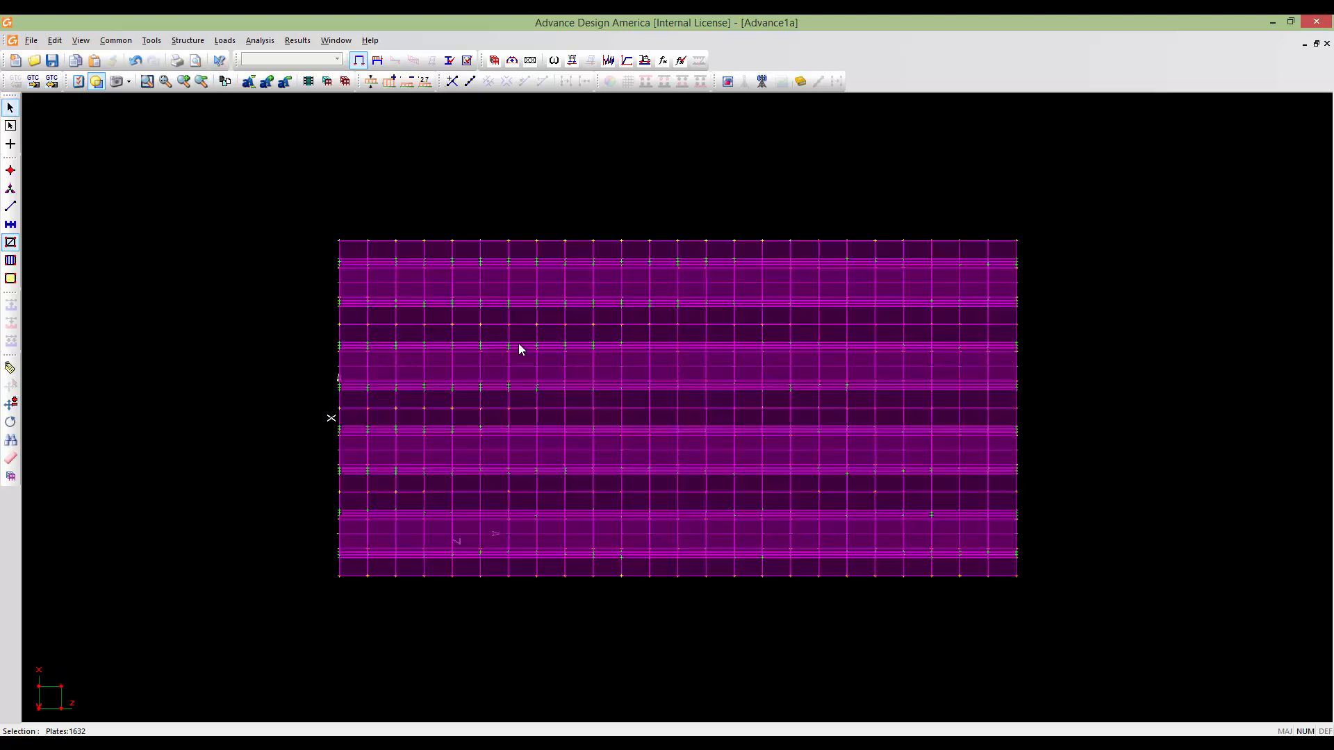
key("x")
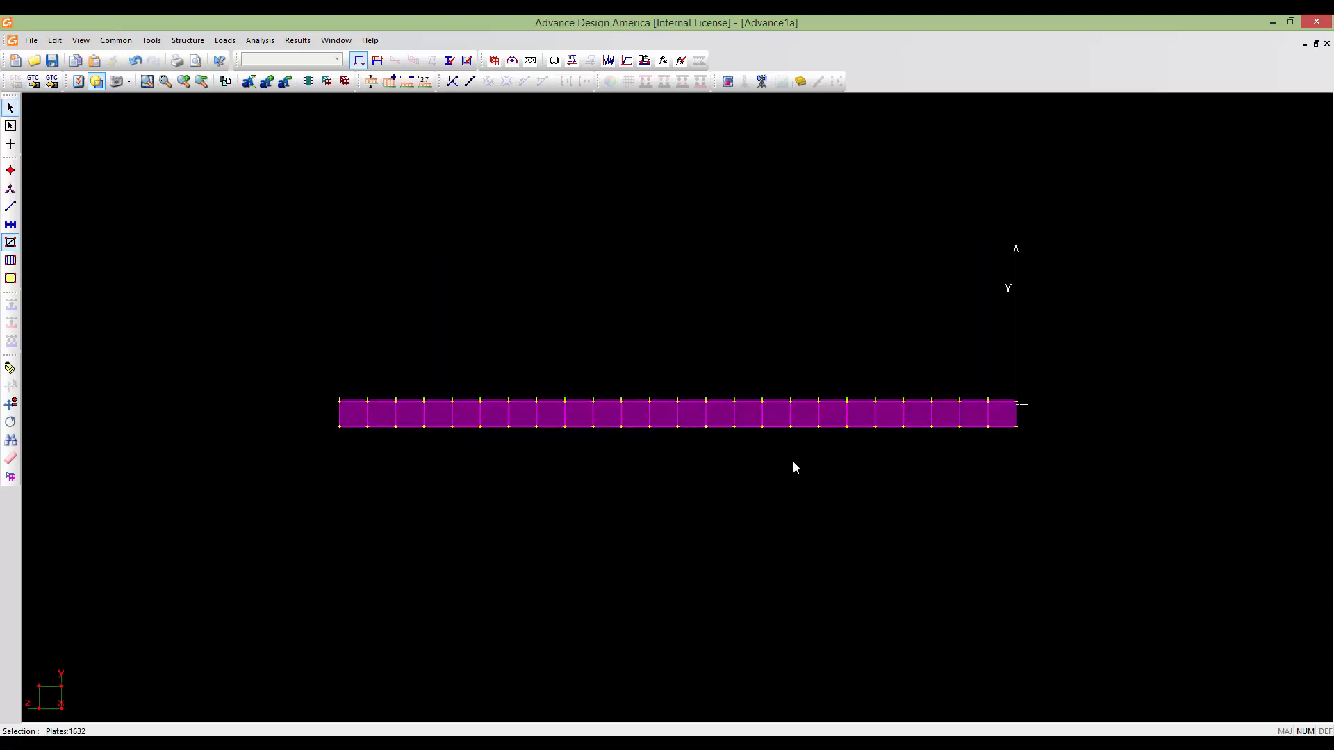
middle_click_drag(810, 468, 925, 487)
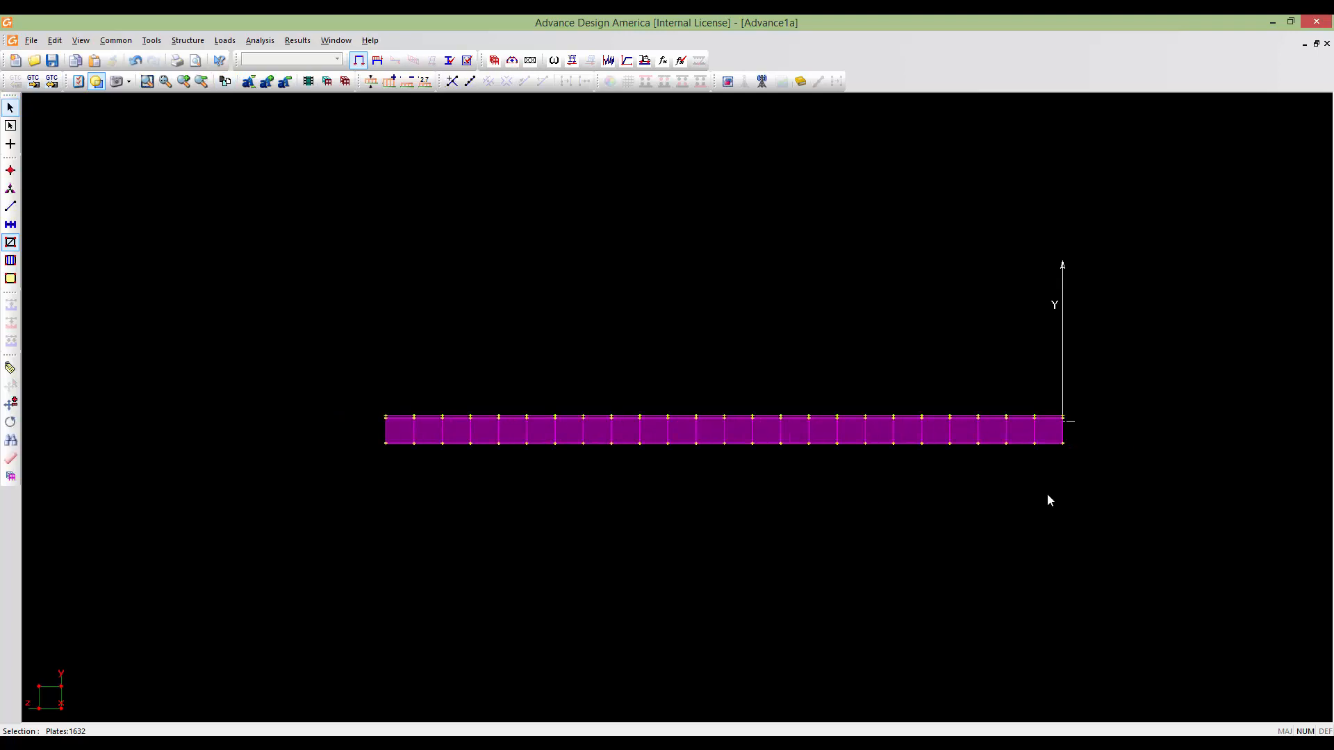
scroll(1048, 498, "up", 2)
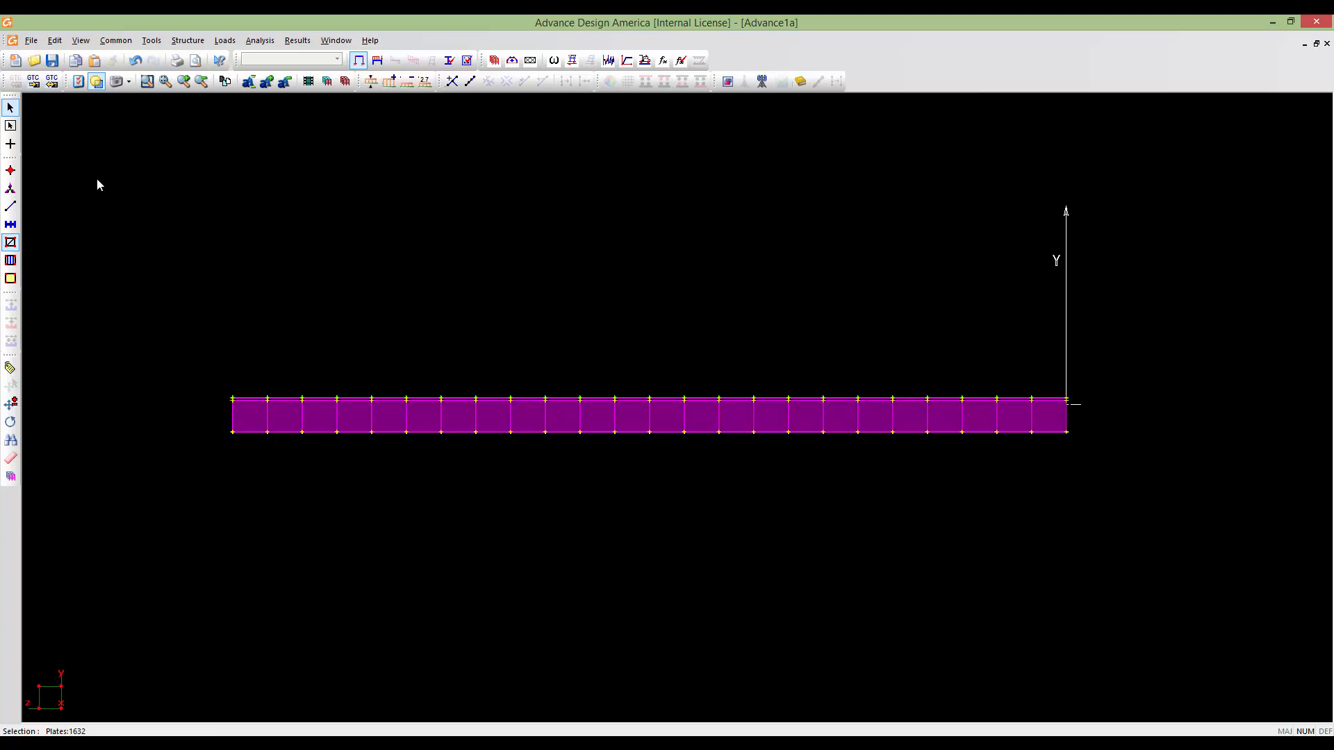
left_click(10, 107)
left_click_drag(192, 422, 167, 406)
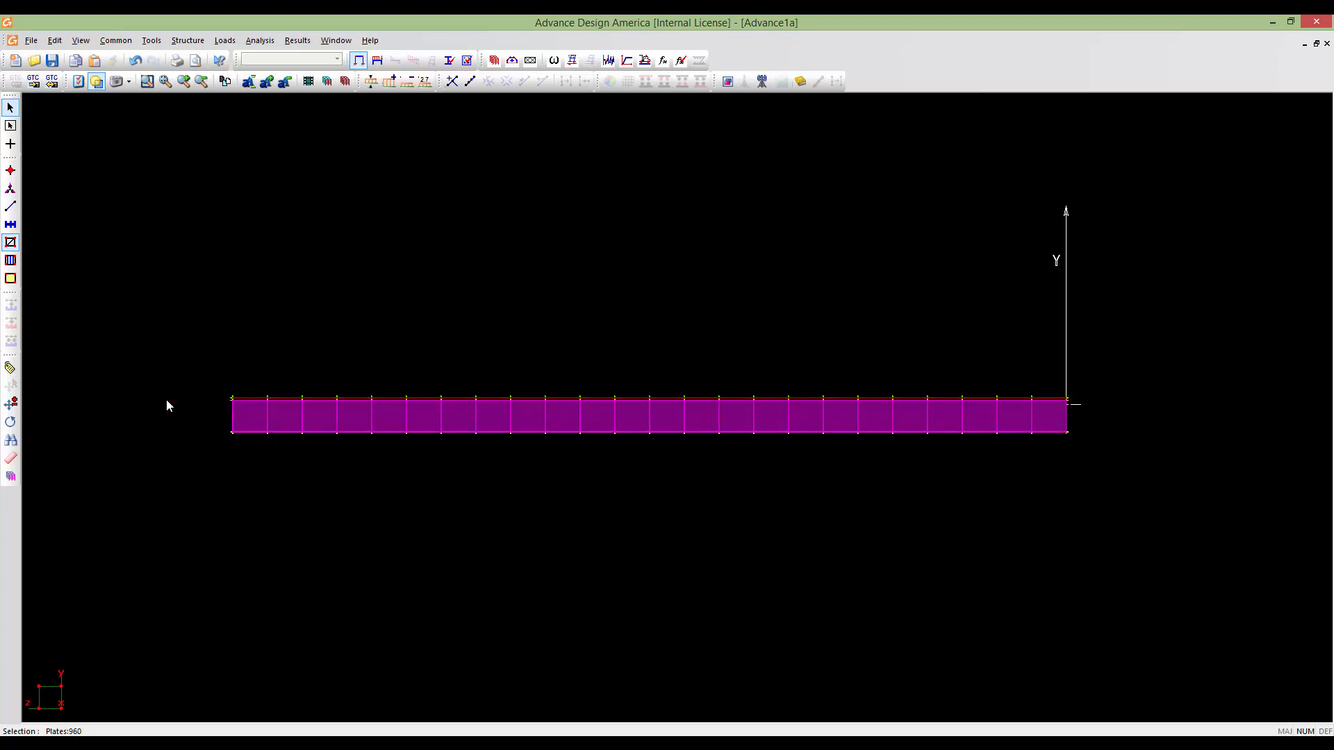
left_click(327, 82)
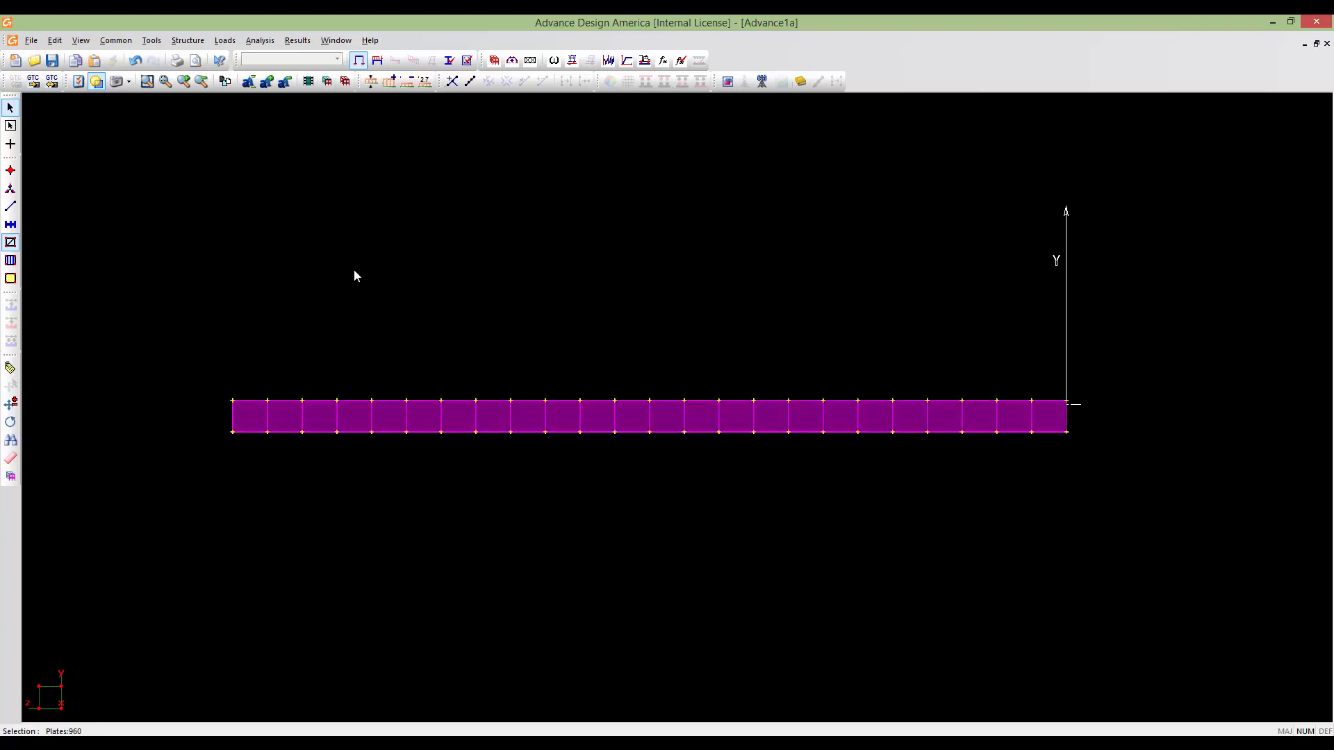
Examine the four isolated troughs in isometric view, including their open tops, flanges and end nodes
key("1")
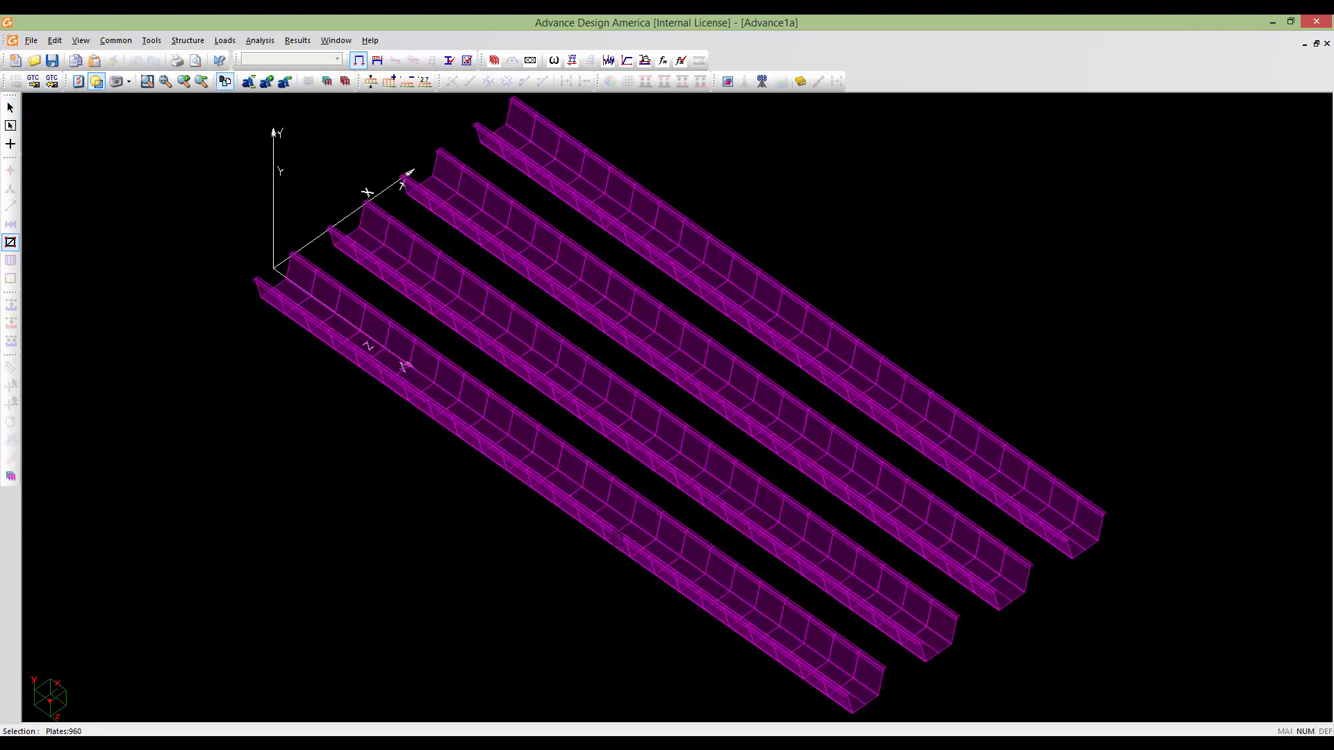
middle_click_drag(584, 595, 533, 526)
middle_click_drag(668, 569, 639, 456)
scroll(639, 457, "up", 10)
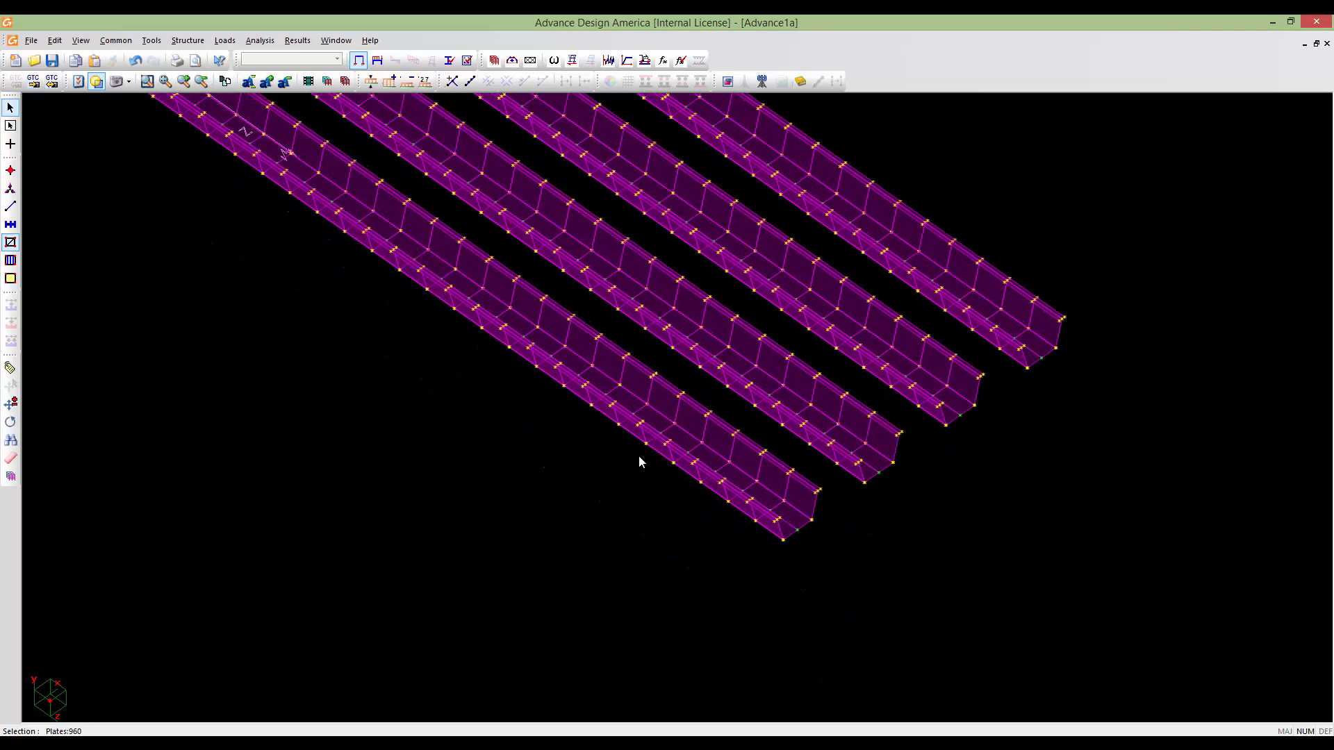
middle_click_drag(777, 482, 625, 468)
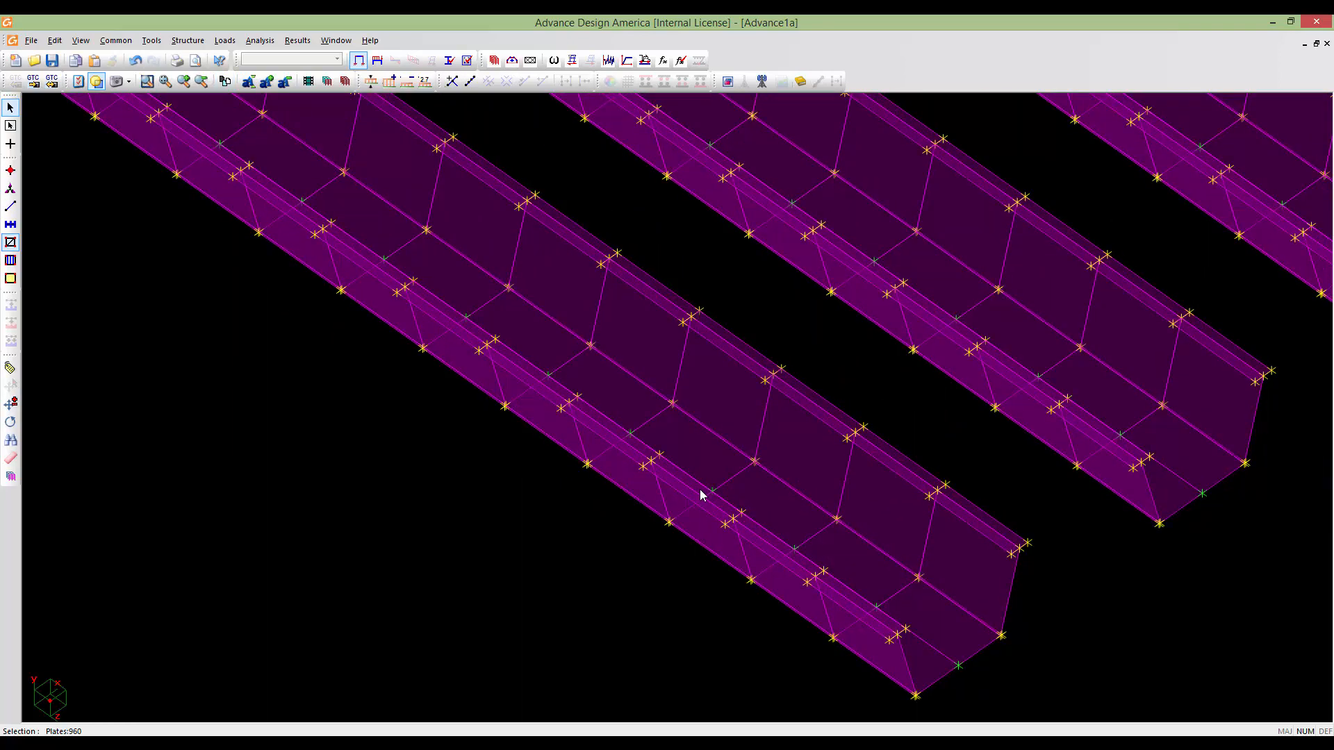
scroll(640, 473, "down", 8)
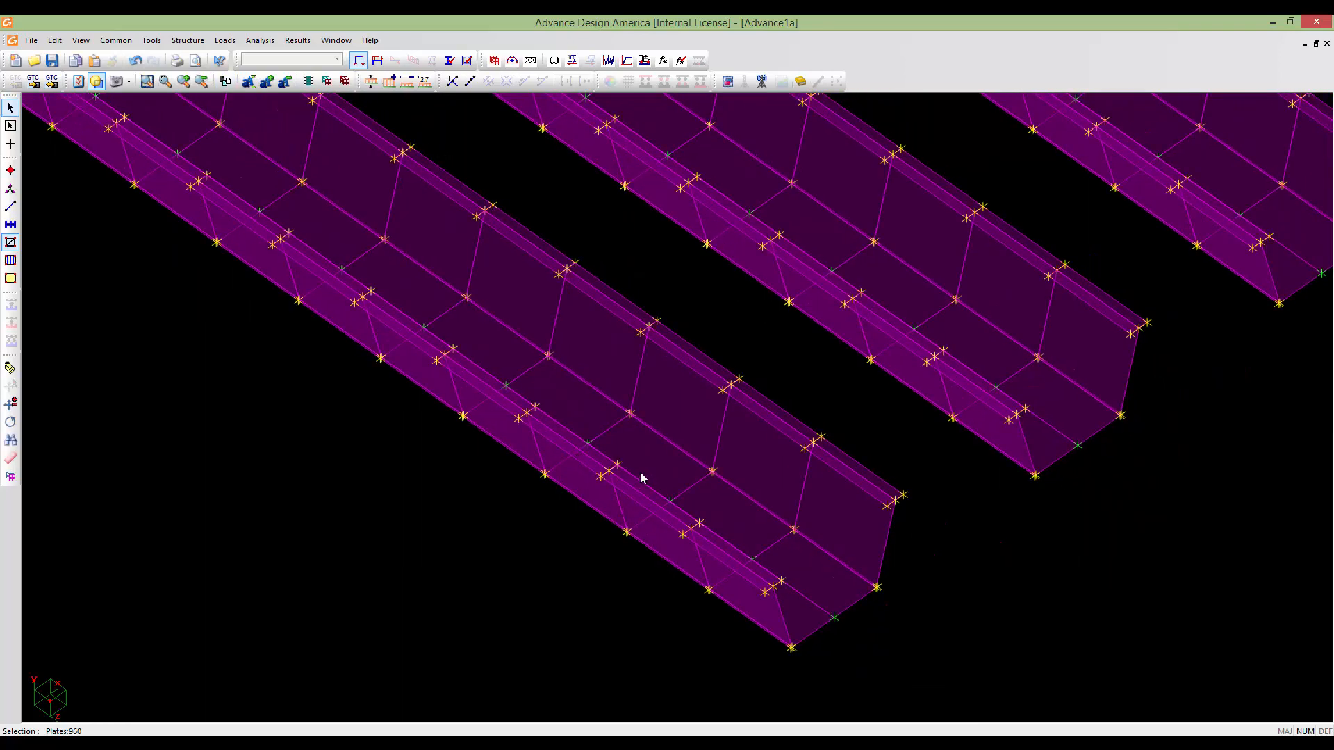
mouse_move(627, 451)
middle_mouse_down()
mouse_move(653, 516)
mouse_move(622, 476)
mouse_move(709, 539)
middle_mouse_up()
scroll(522, 403, "down", 1)
middle_click_drag(445, 328, 534, 393)
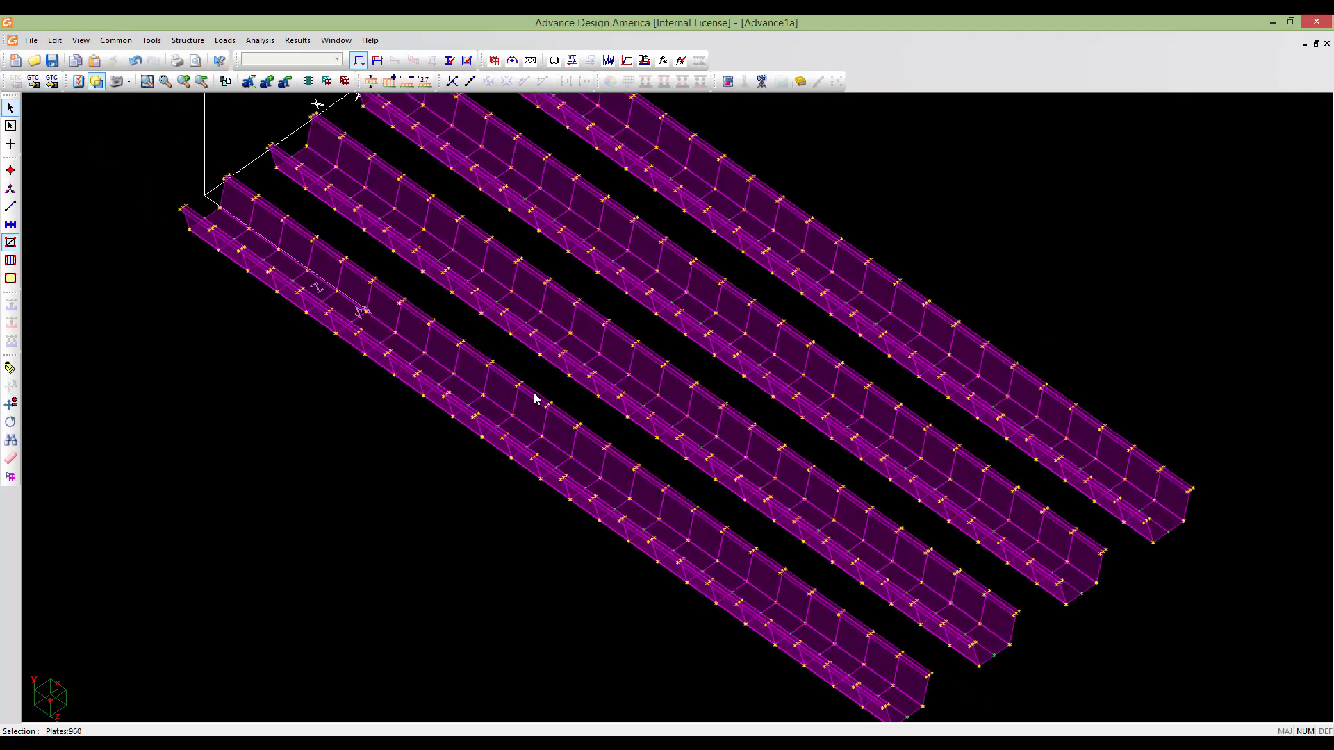
middle_click_drag(601, 361, 653, 445)
scroll(640, 427, "up", 1)
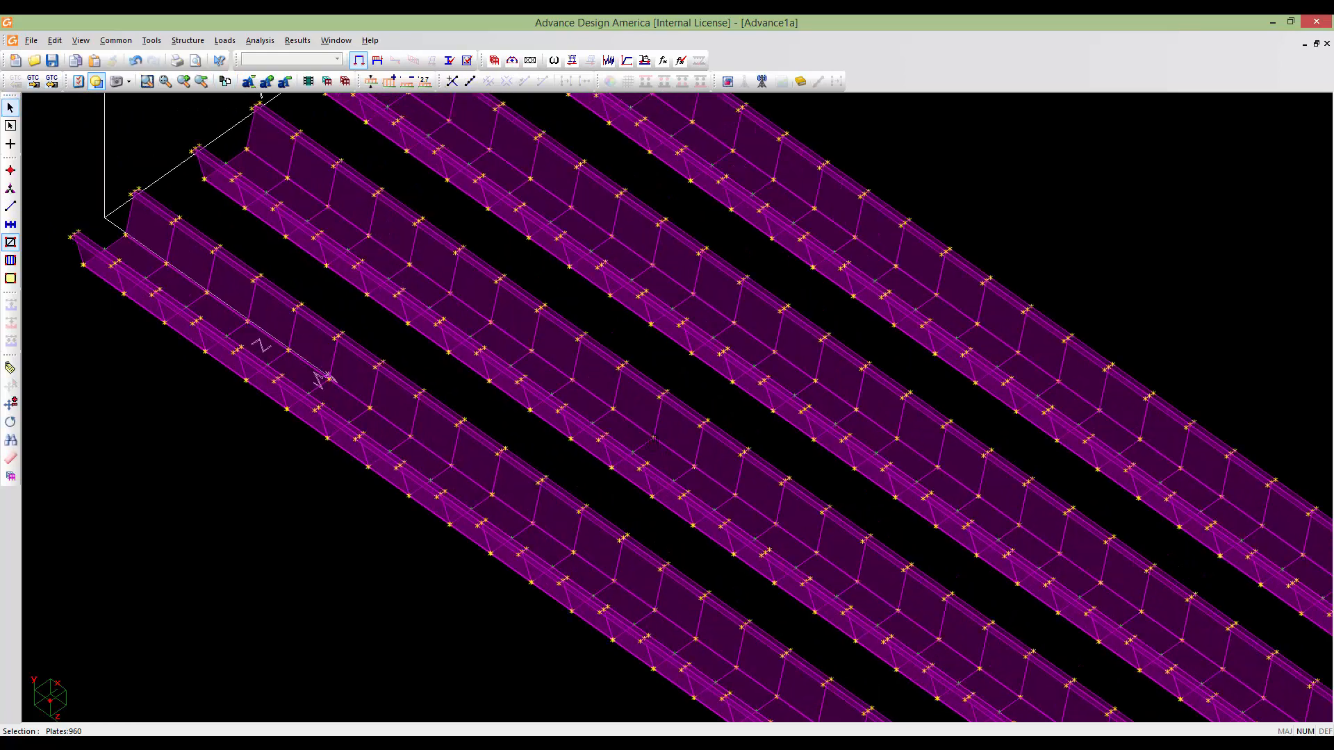
mouse_move(536, 384)
middle_mouse_down()
mouse_move(569, 449)
mouse_move(460, 388)
middle_mouse_up()
scroll(571, 450, "down", 1)
middle_click_drag(546, 489, 384, 351)
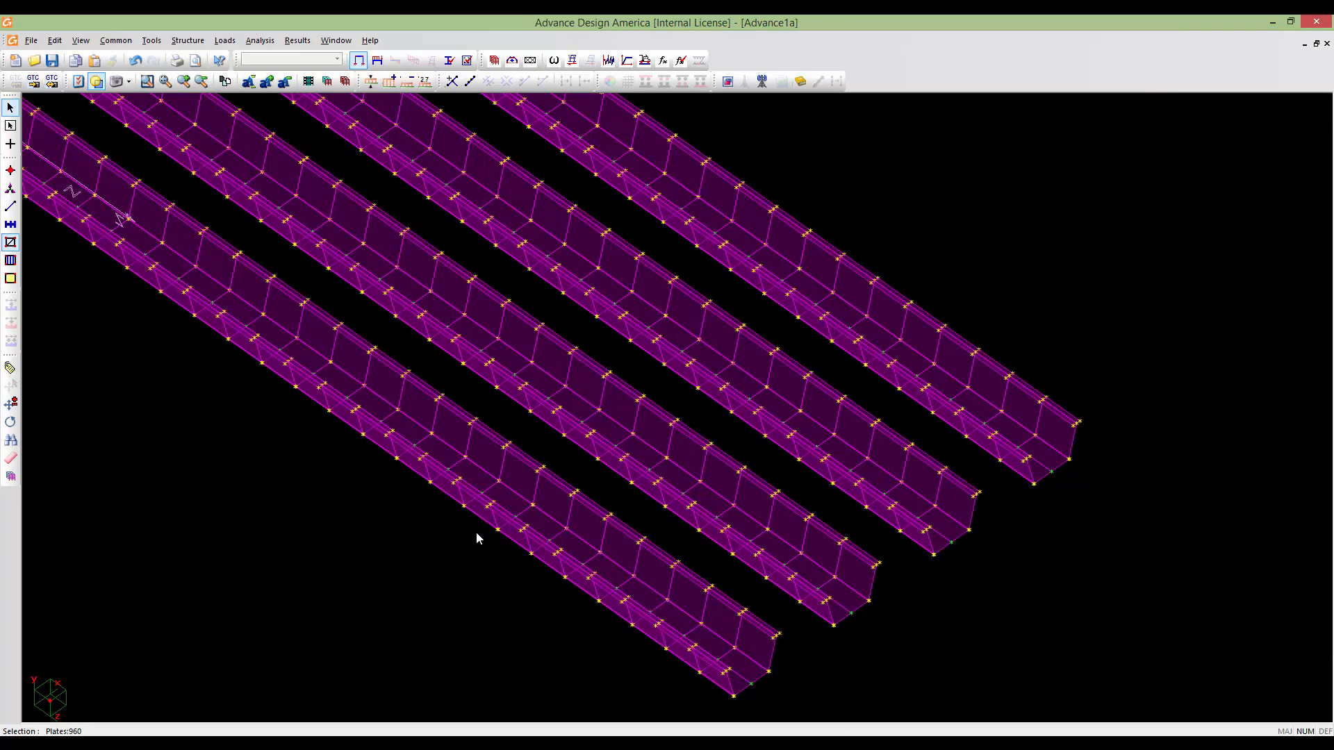
scroll(477, 533, "down", 1)
middle_click_drag(476, 533, 519, 528)
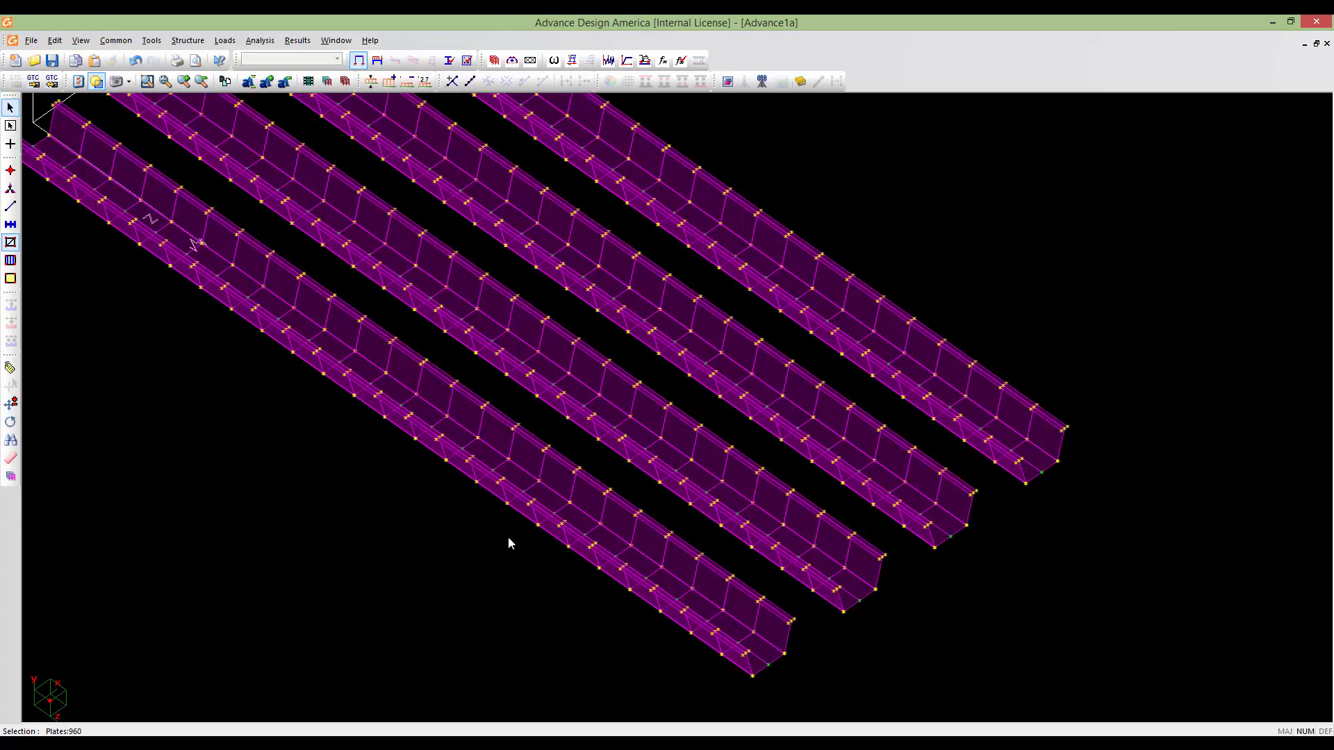
Draw a diagonal member across the open top of the front trough, from the end node of one flange to the opposite flange two bays along
left_click(11, 144)
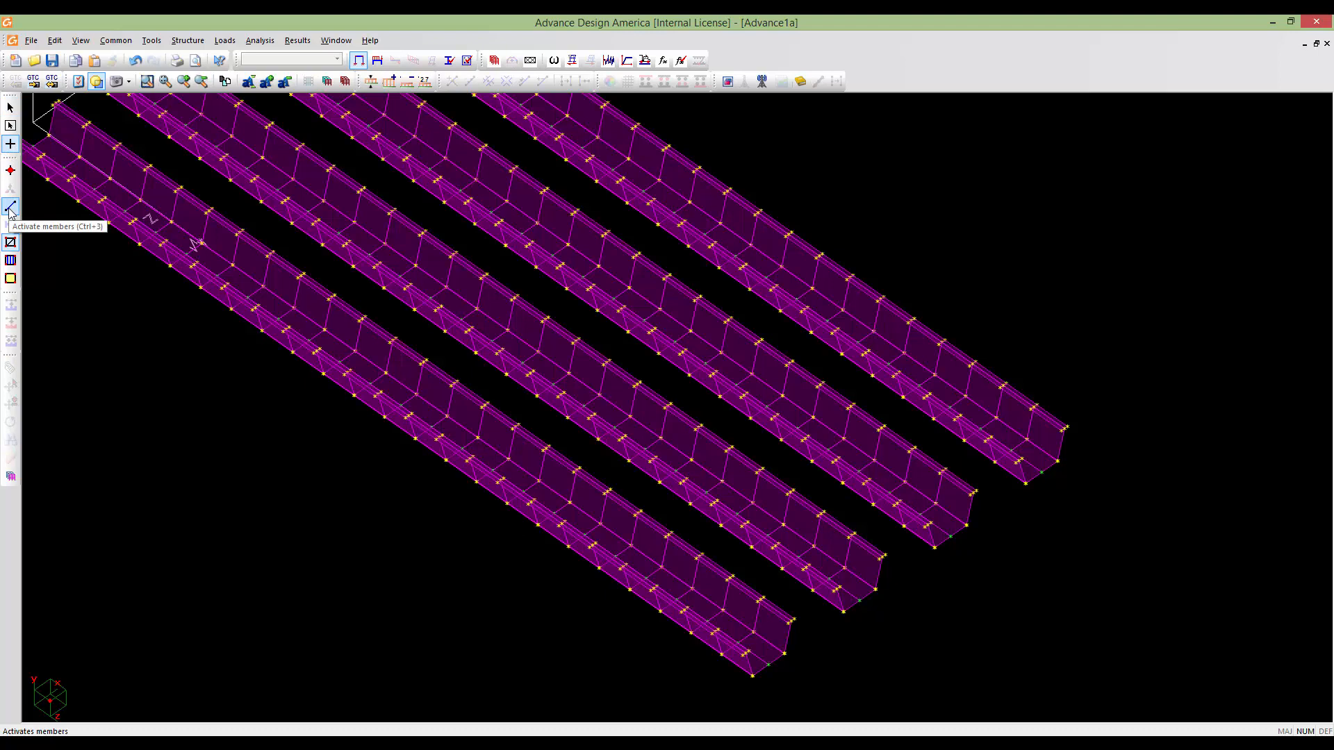
left_click(10, 208)
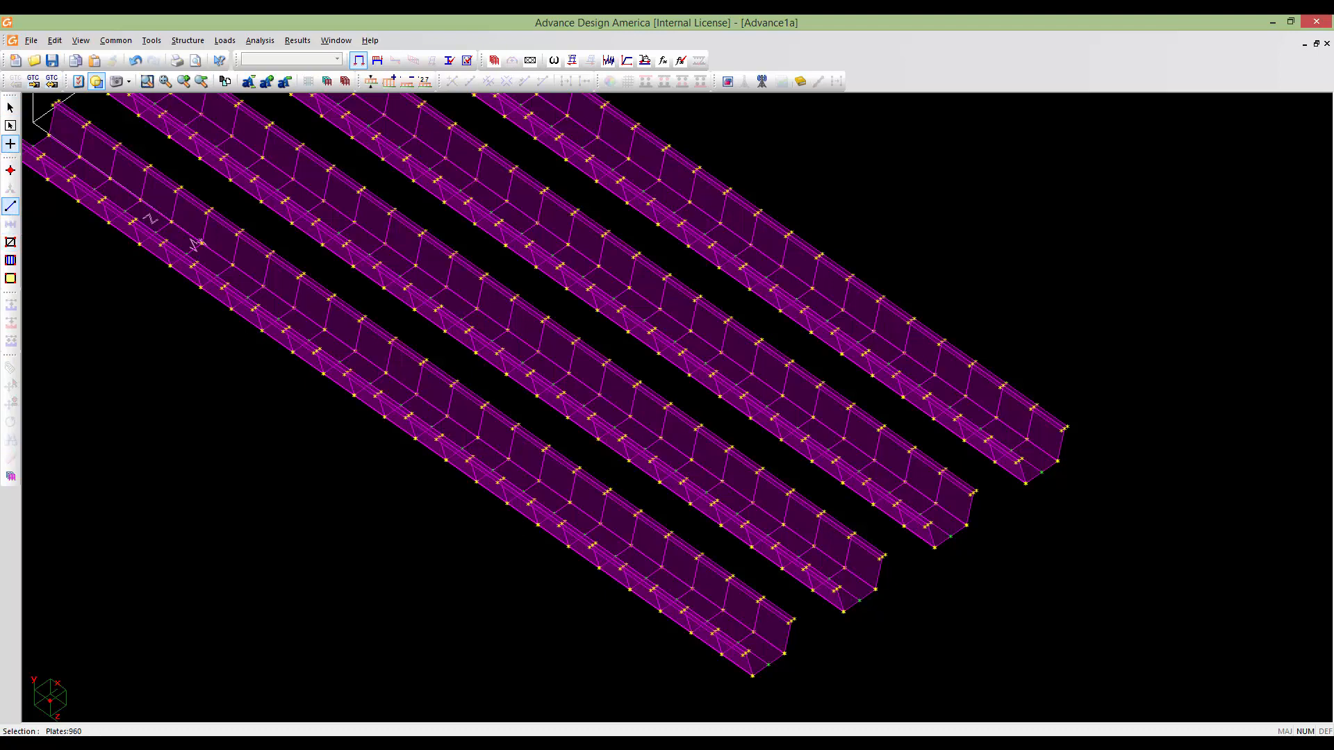
middle_click_drag(646, 389, 700, 395)
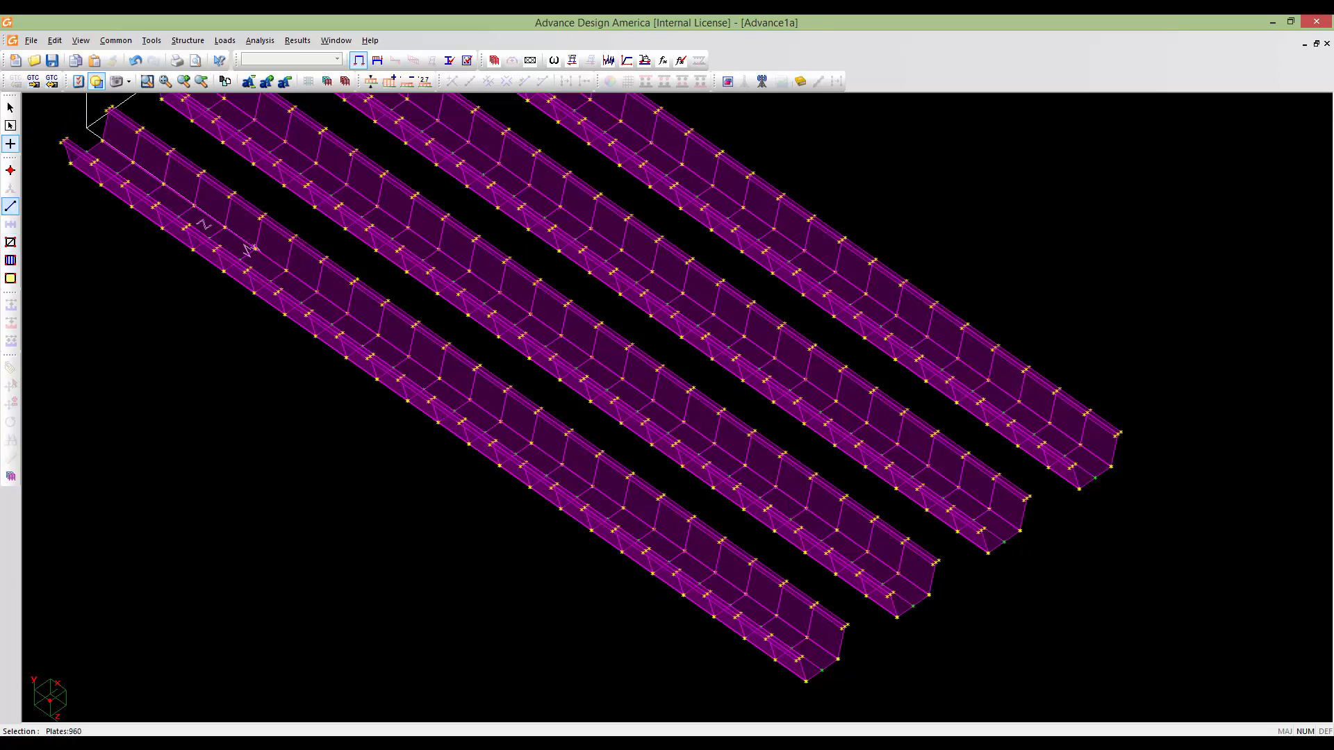
scroll(876, 710, "up", 5)
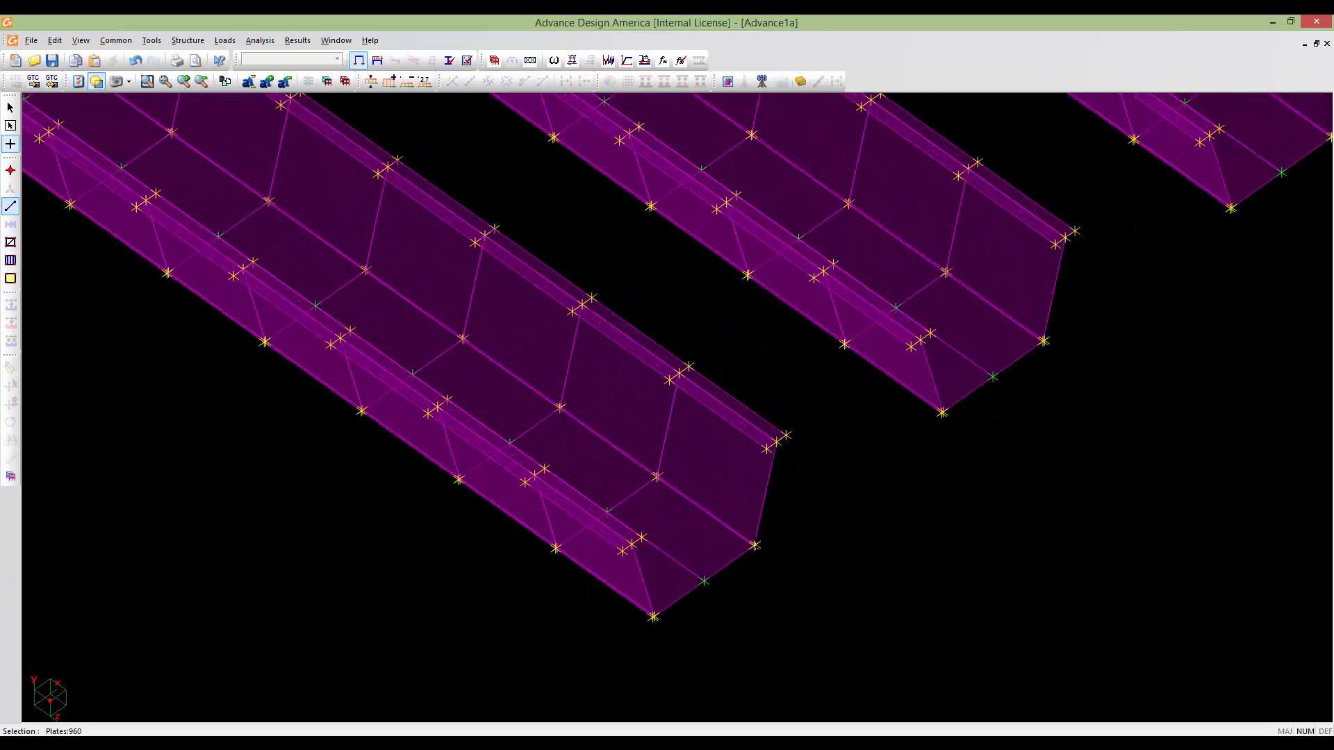
middle_click_drag(747, 541, 929, 564)
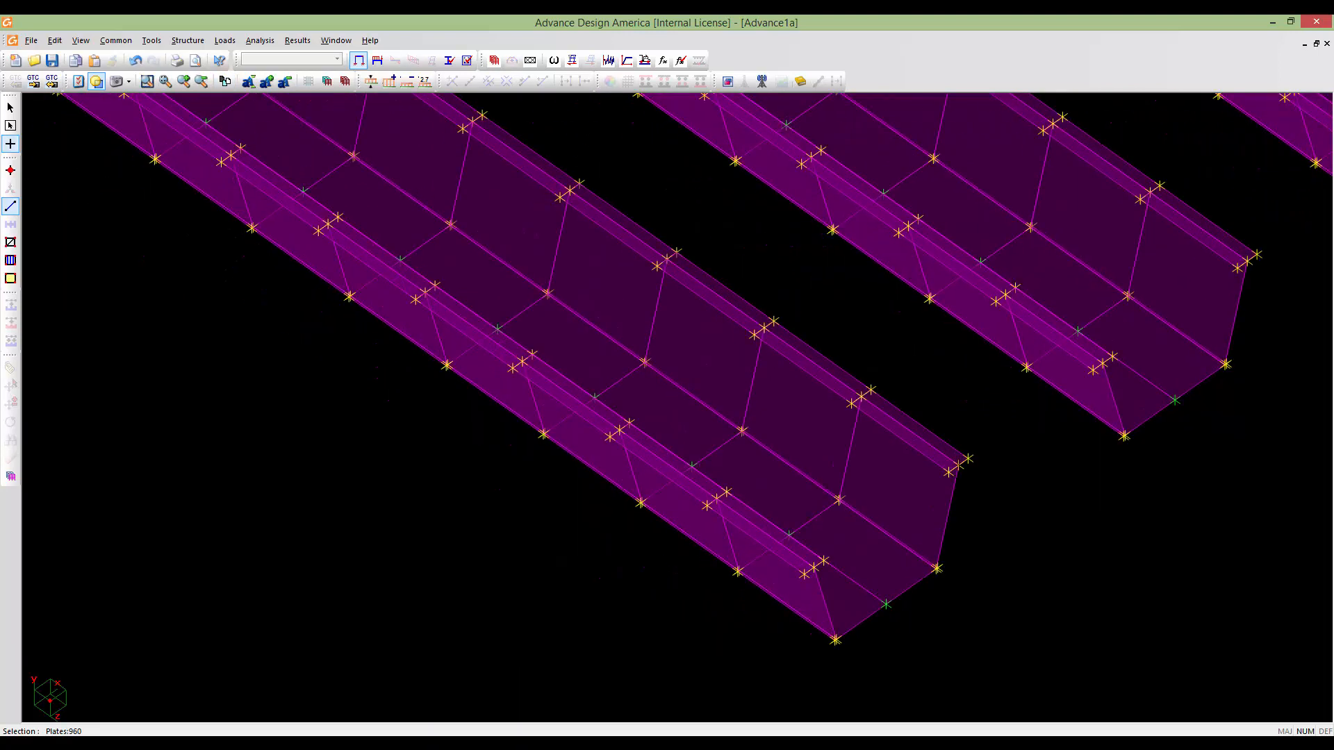
left_click(959, 466)
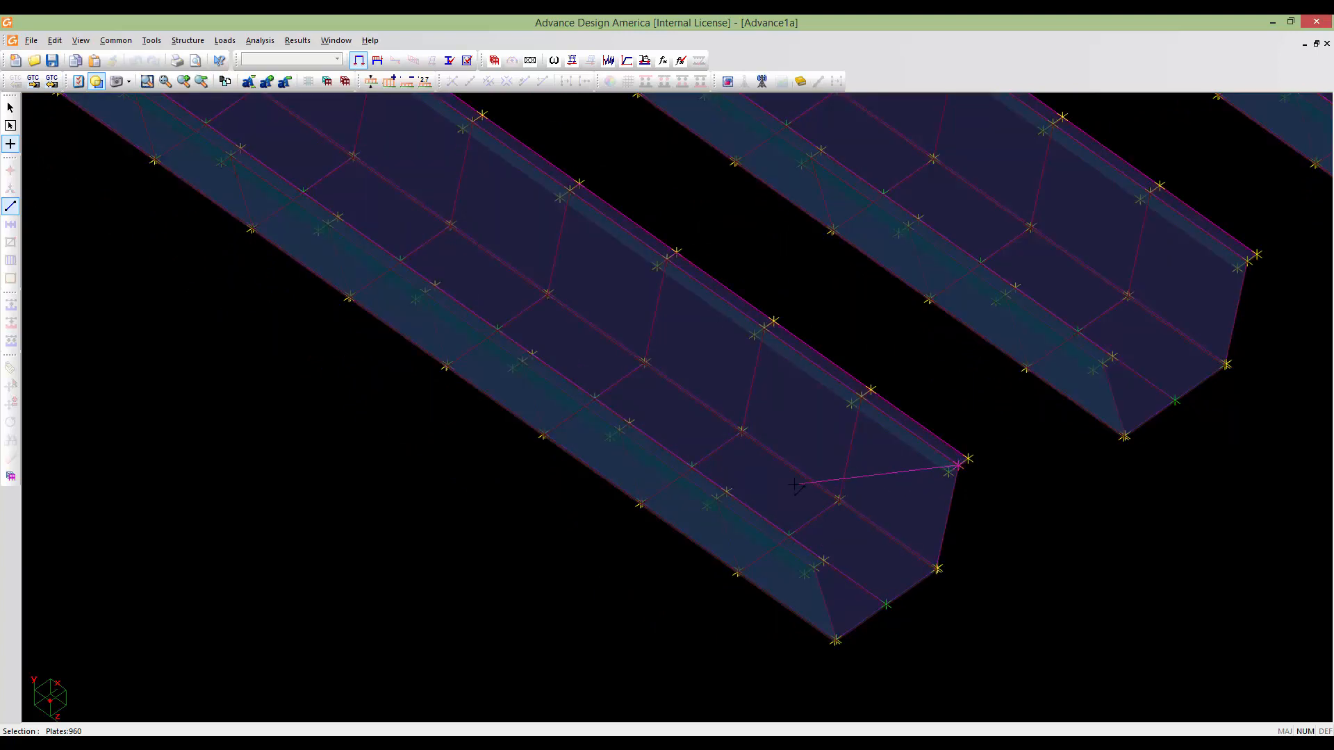
left_click(617, 432)
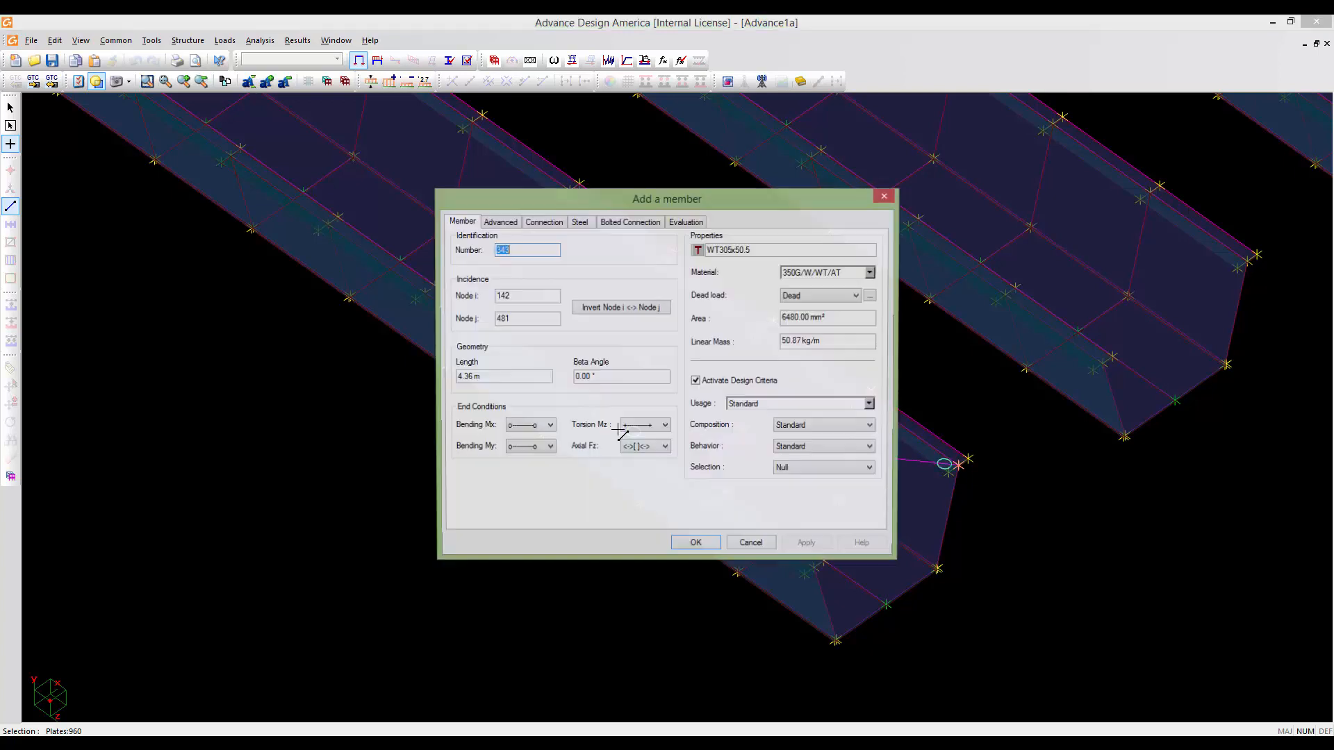
Assign the L102x102x11 equal-leg angle section to the new diagonal and add it to the model
left_click(698, 250)
left_click_drag(681, 323, 681, 383)
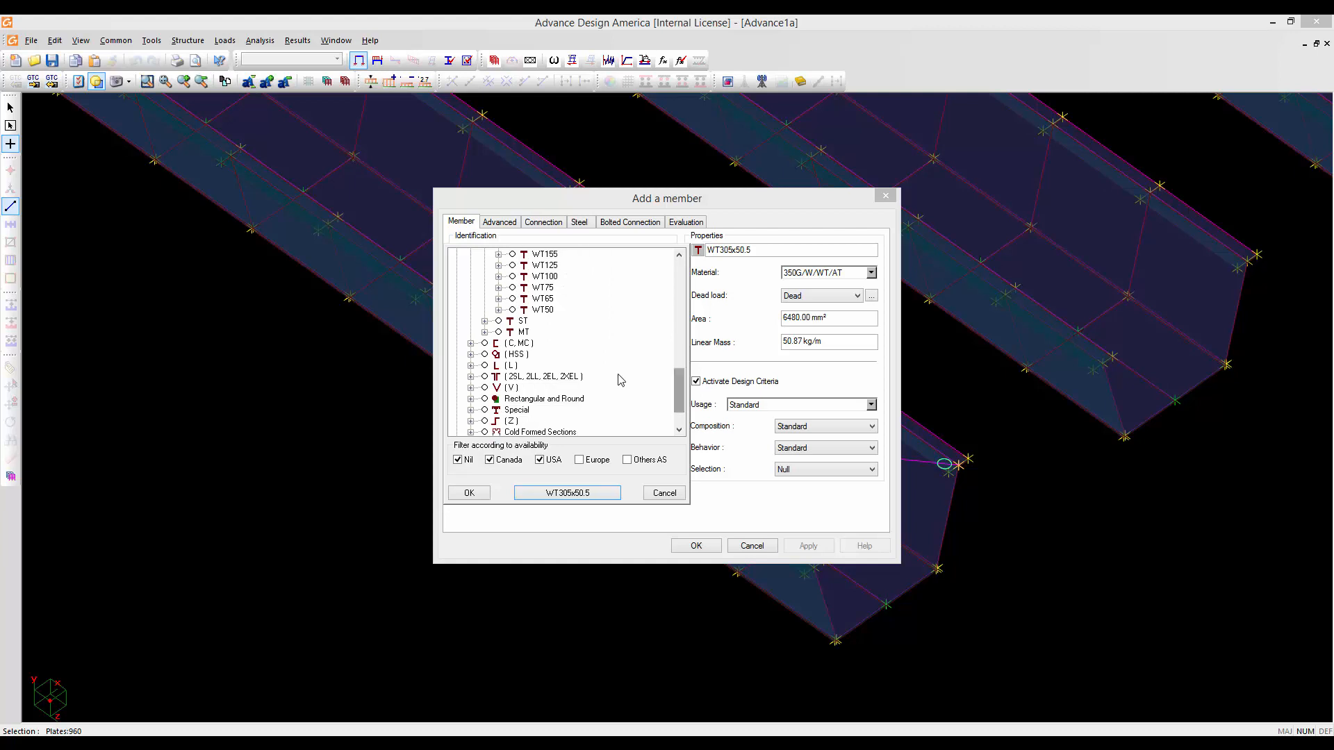
left_click(470, 366)
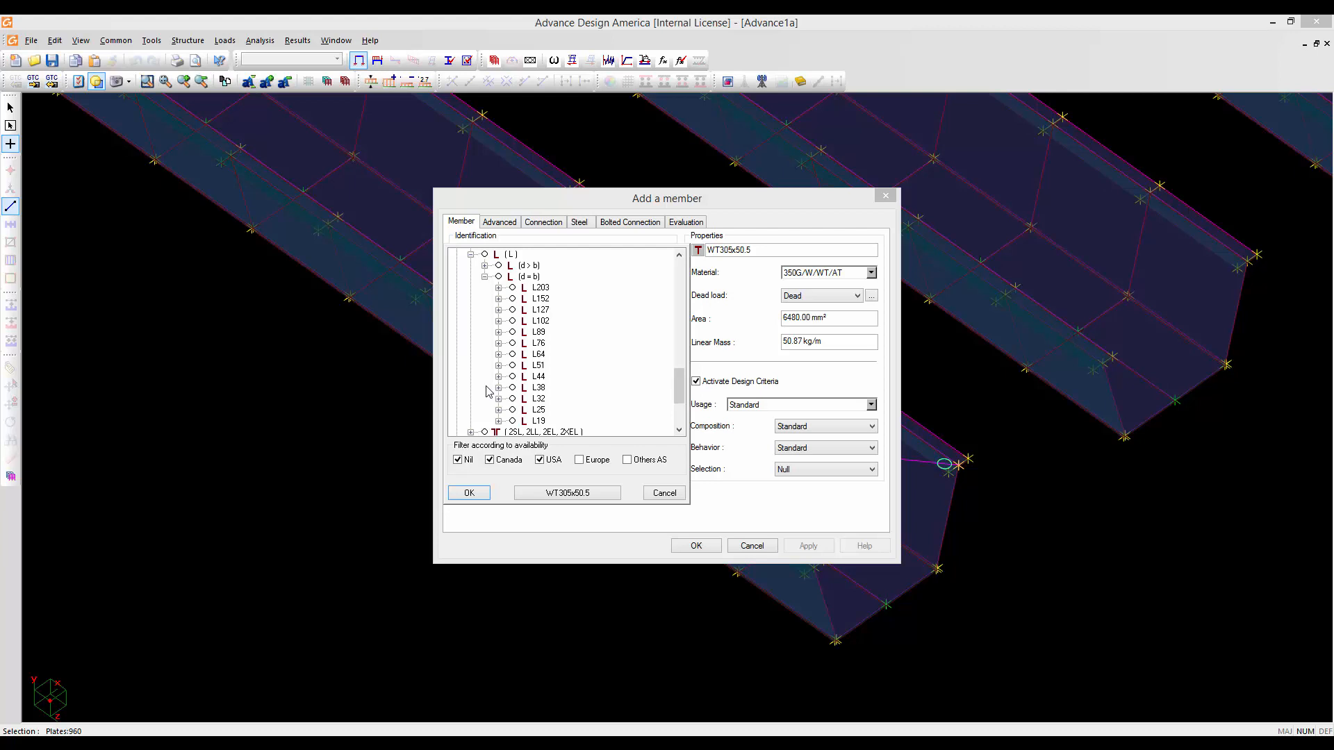
left_click(498, 321)
left_click(512, 332)
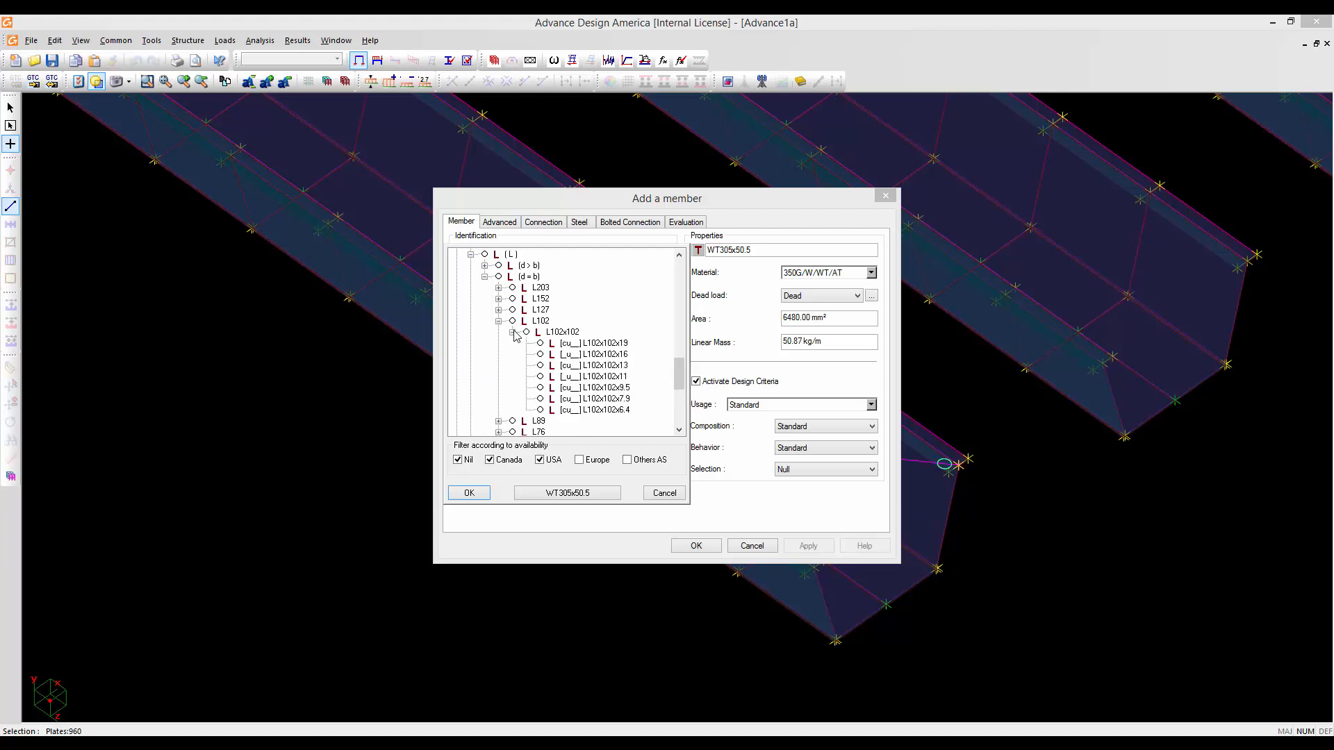
left_click(541, 377)
left_click(483, 493)
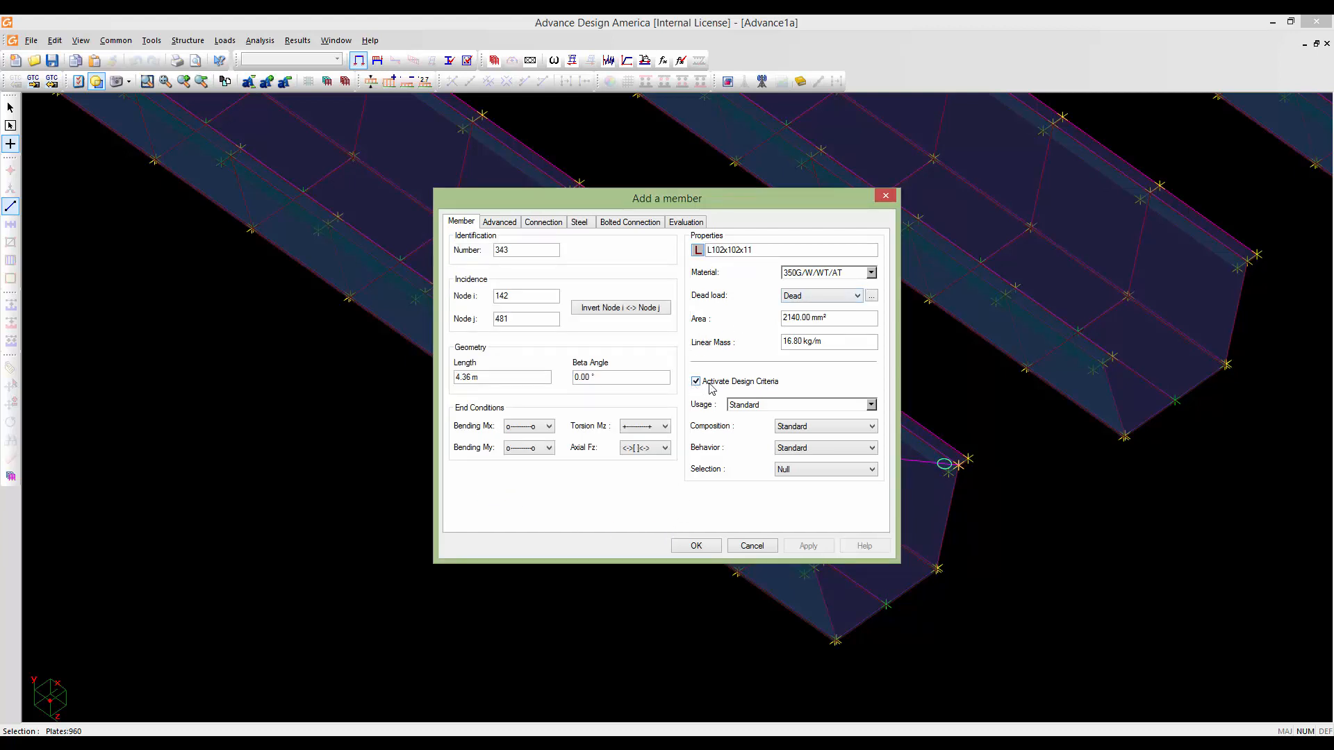
left_click(689, 549)
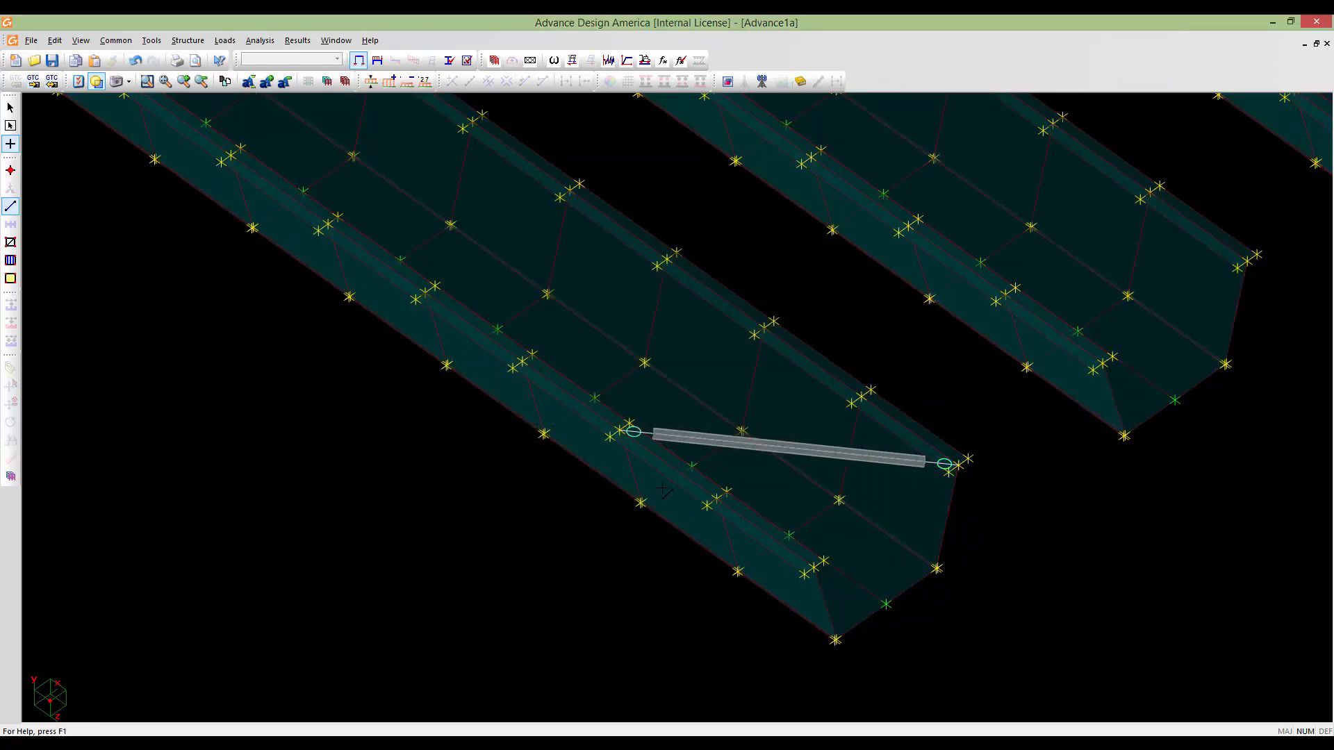
Continue the zigzag from the first brace with two more L102x102x11 diagonals, each spanning two bays between opposite flanges of the front trough
left_click(618, 431)
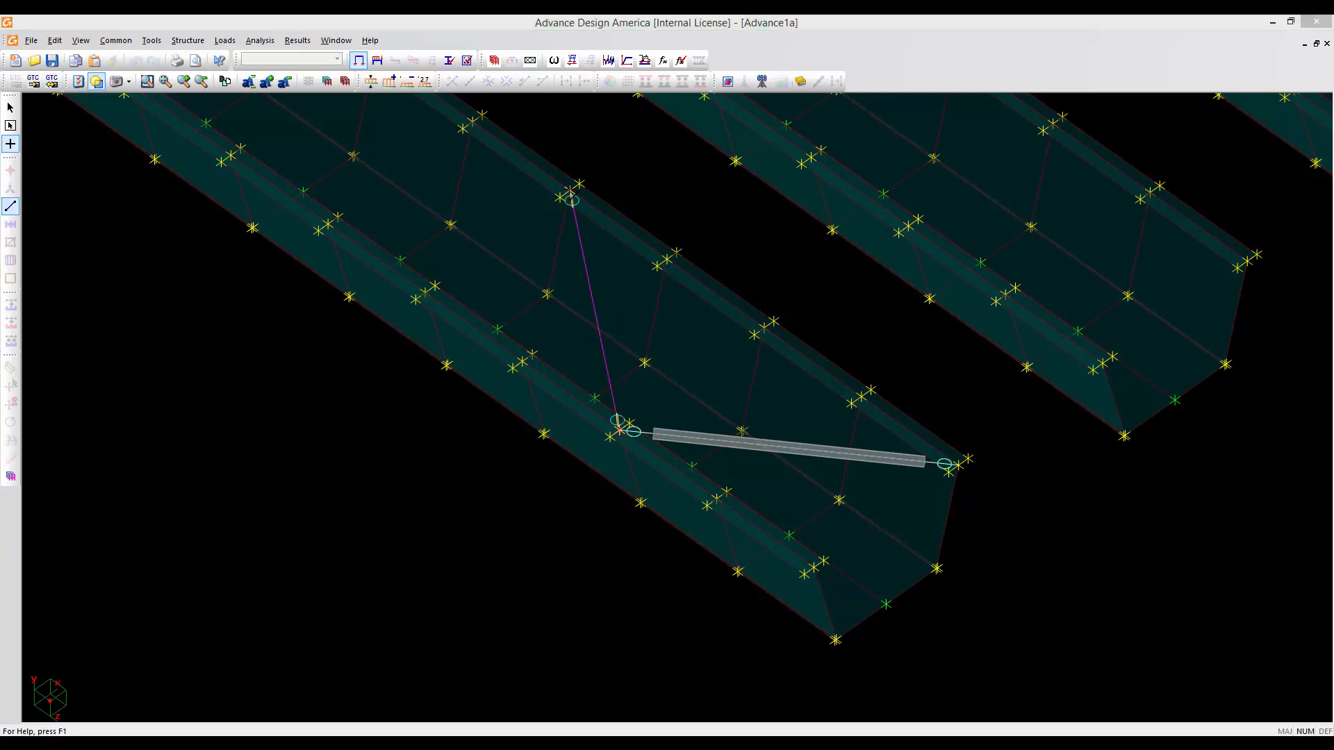
left_click(571, 192)
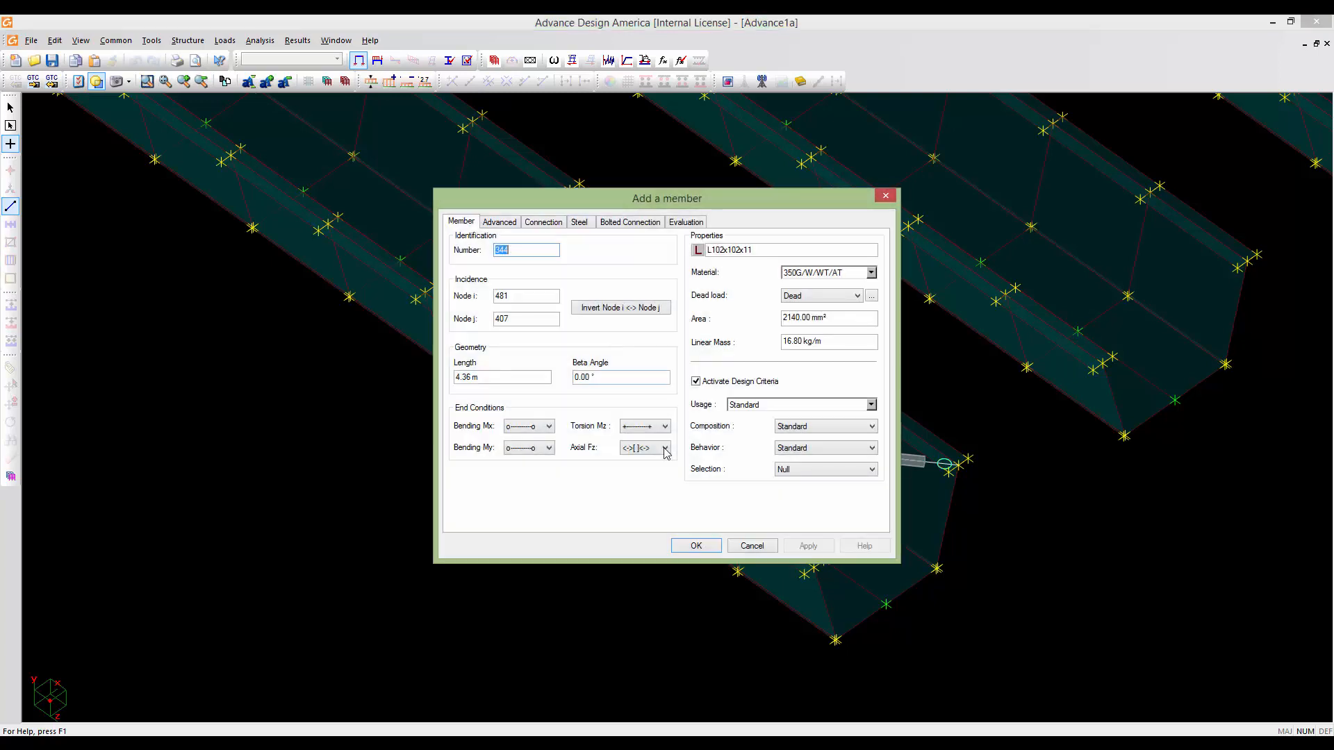
left_click(696, 547)
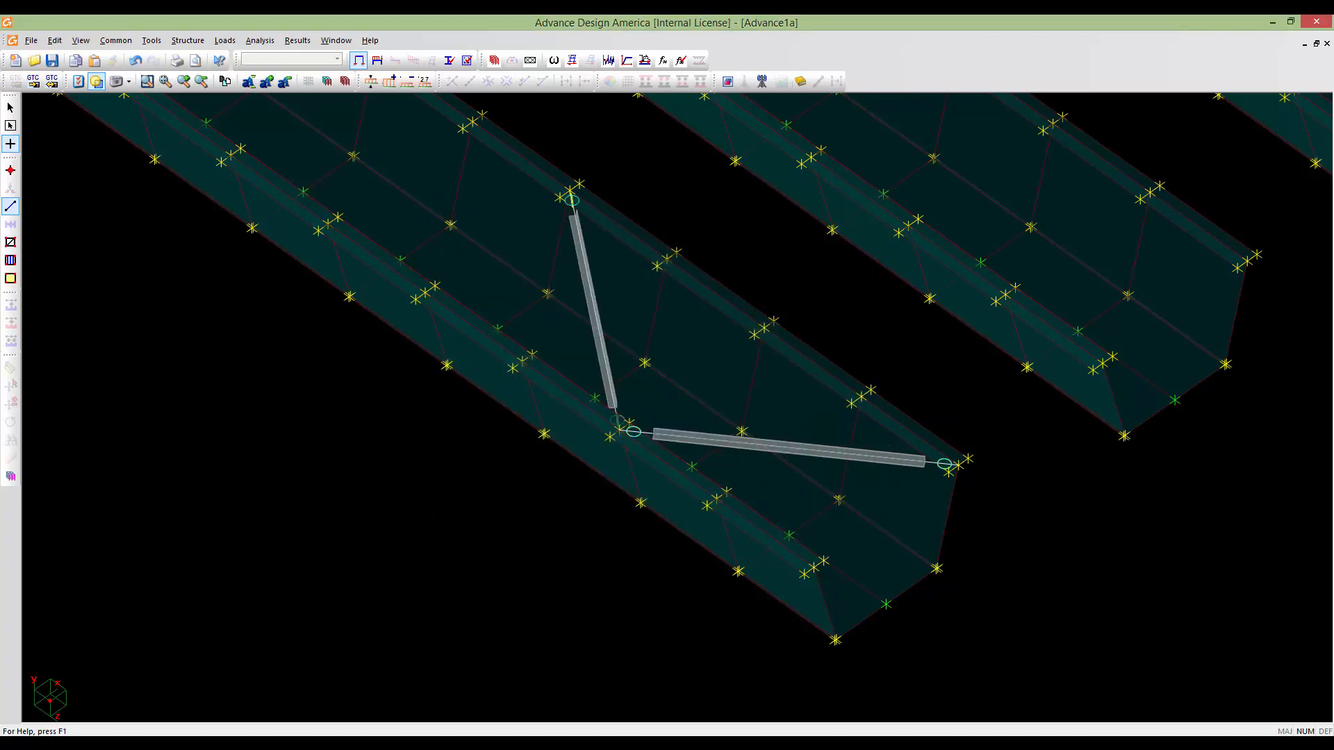
middle_click_drag(538, 342, 738, 476)
middle_click_drag(741, 375, 860, 512)
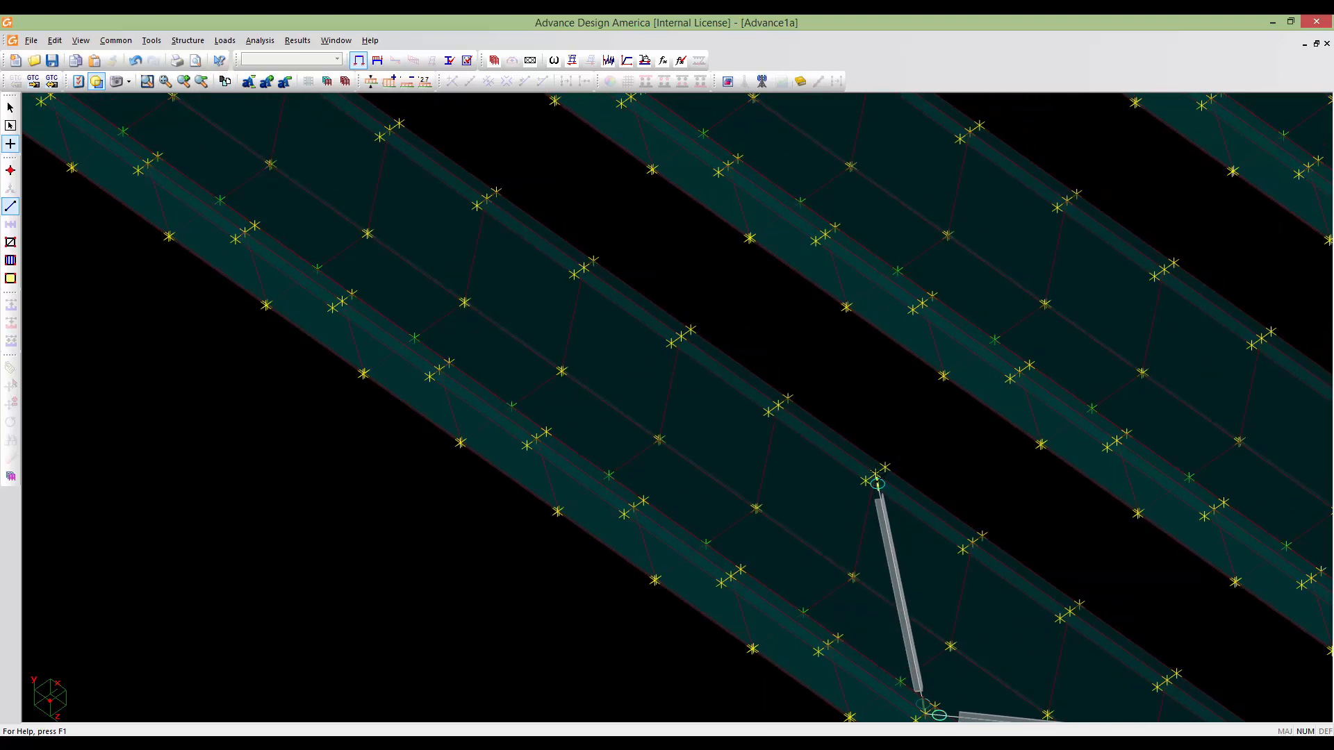
left_click(875, 475)
left_click(537, 439)
left_click(617, 543)
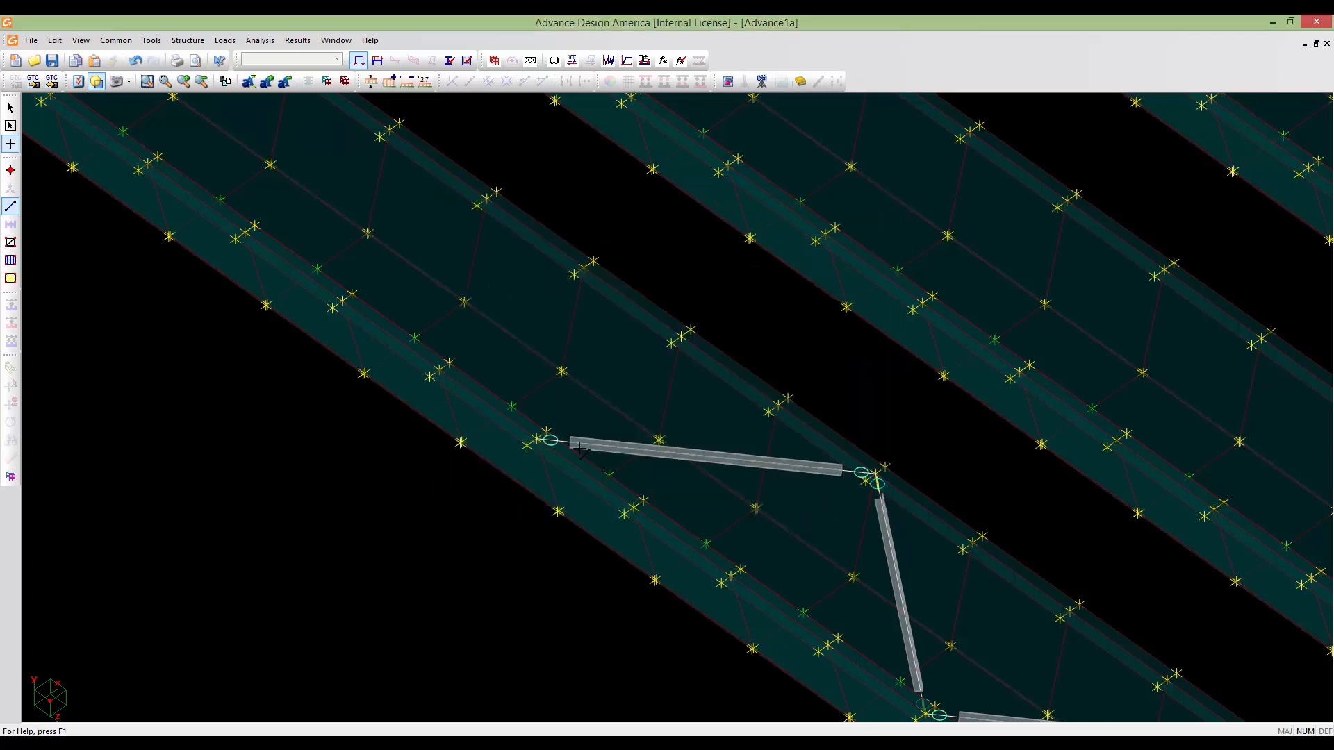
Add the fourth and fifth L102x102x11 diagonals end to end, crossing the front trough every two bays
left_click(537, 439)
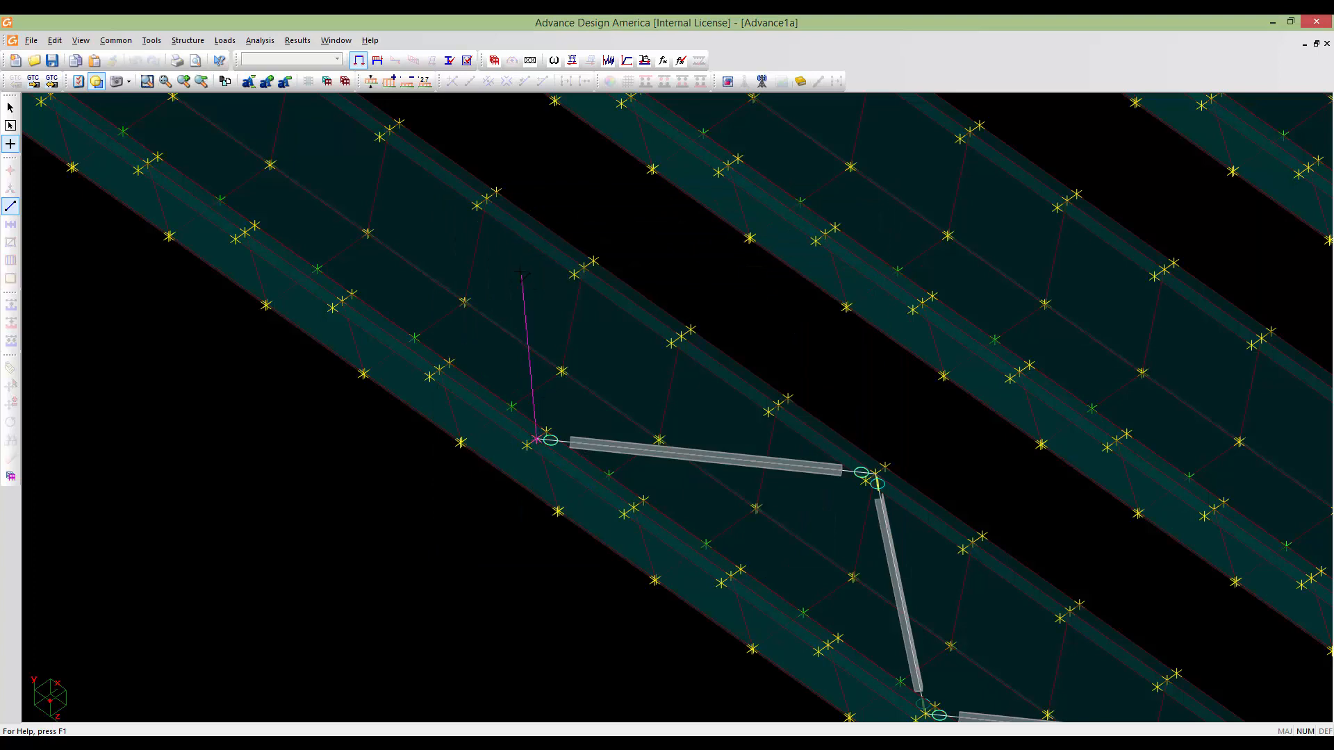
left_click(486, 201)
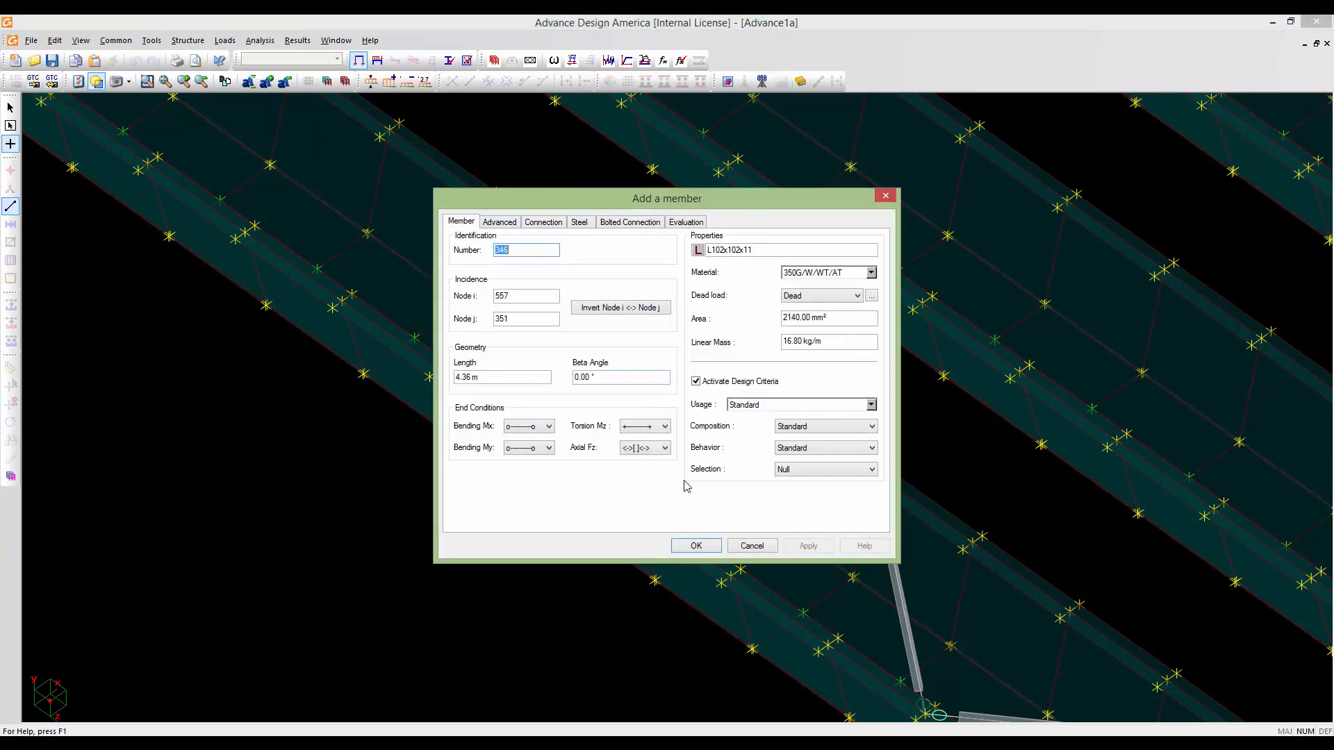
left_click(695, 546)
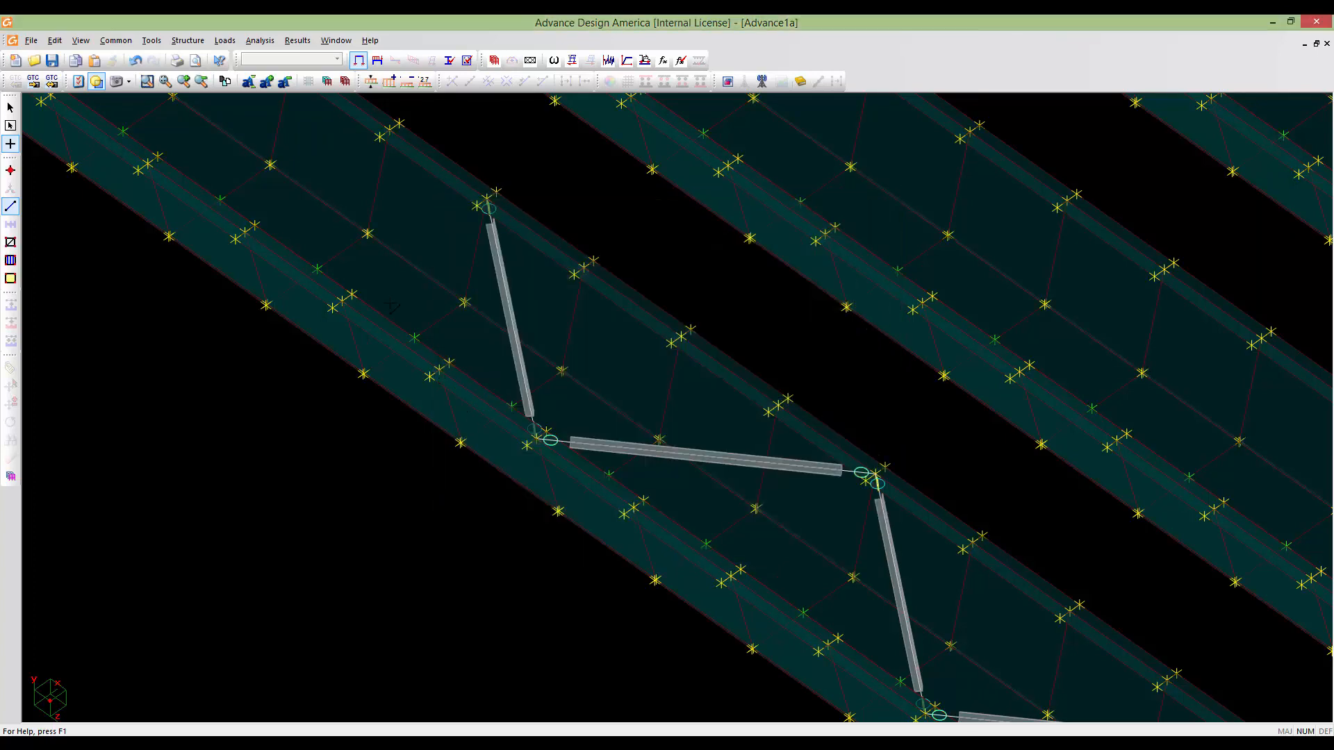
middle_click_drag(392, 306, 920, 595)
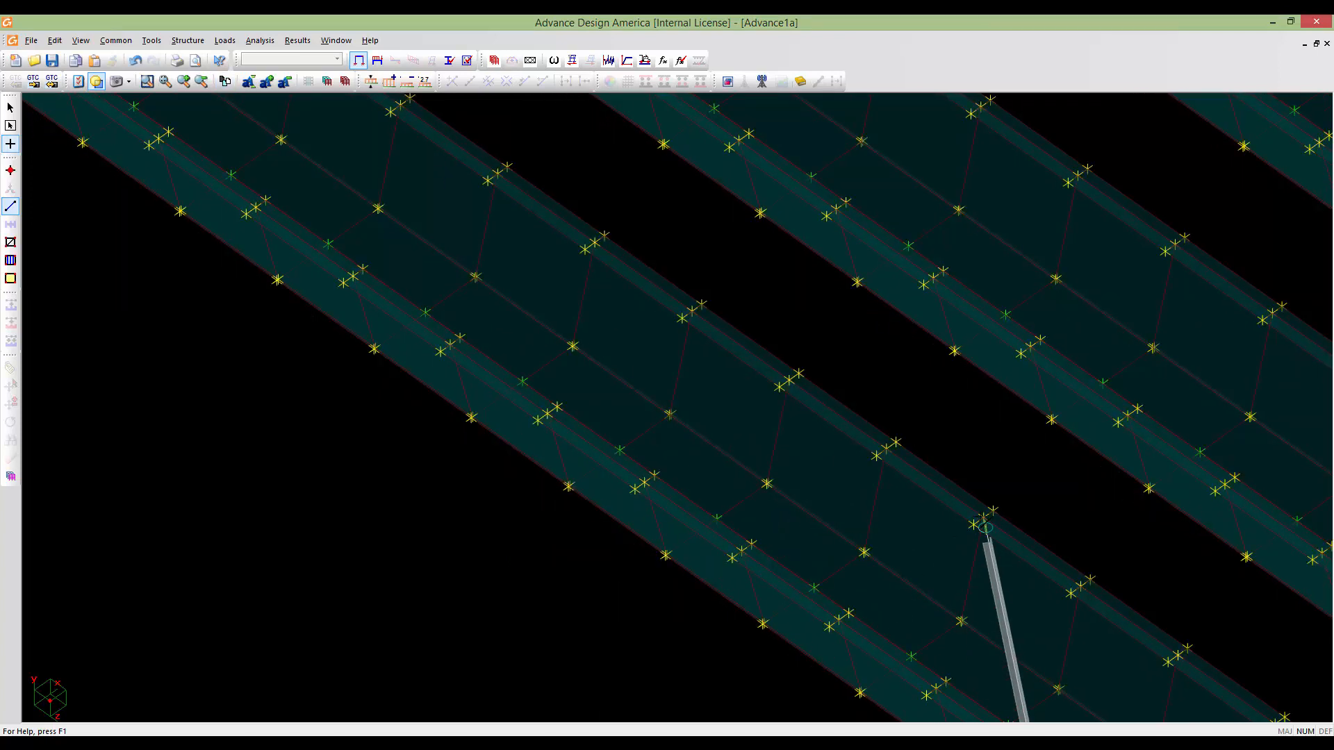
left_click(984, 519)
left_click(648, 482)
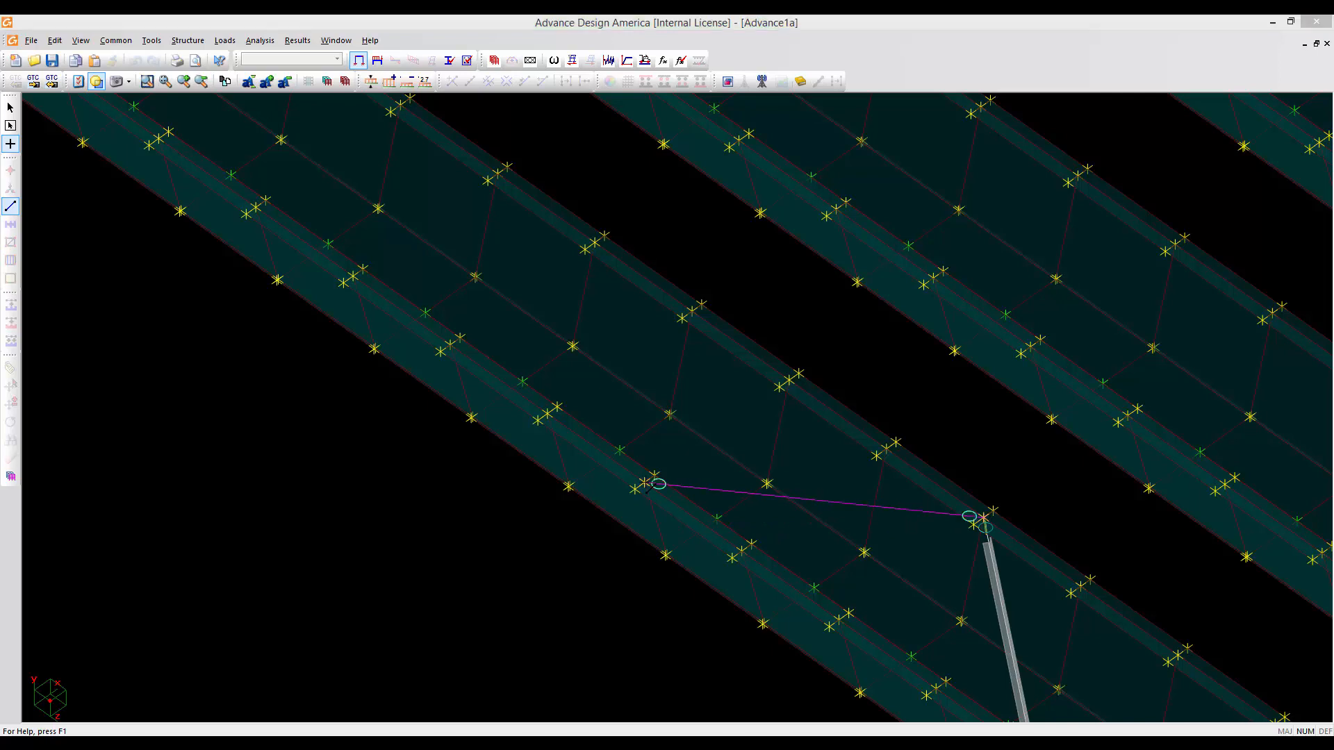
left_click(696, 546)
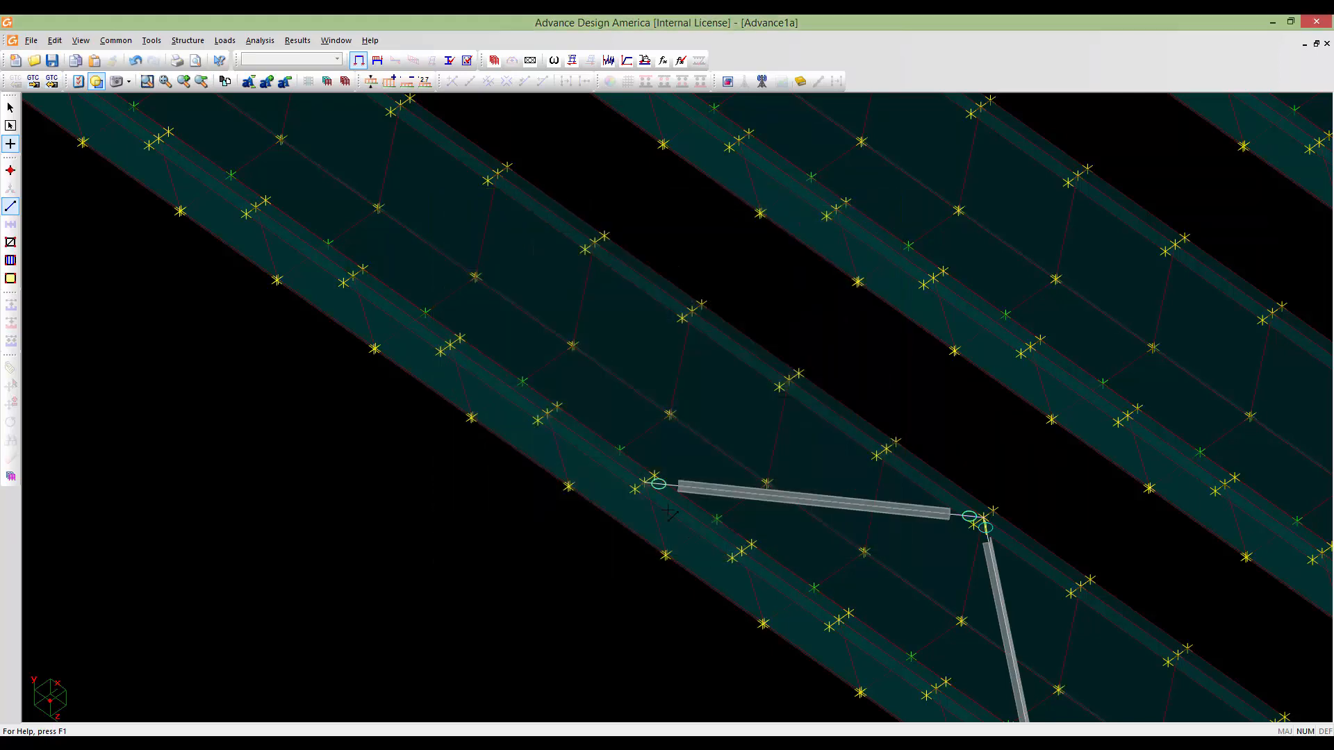
Extend the front trough's bracing with the sixth and seventh L102x102x11 diagonals, keeping the two-bay zigzag spacing
left_click(645, 482)
left_click(596, 243)
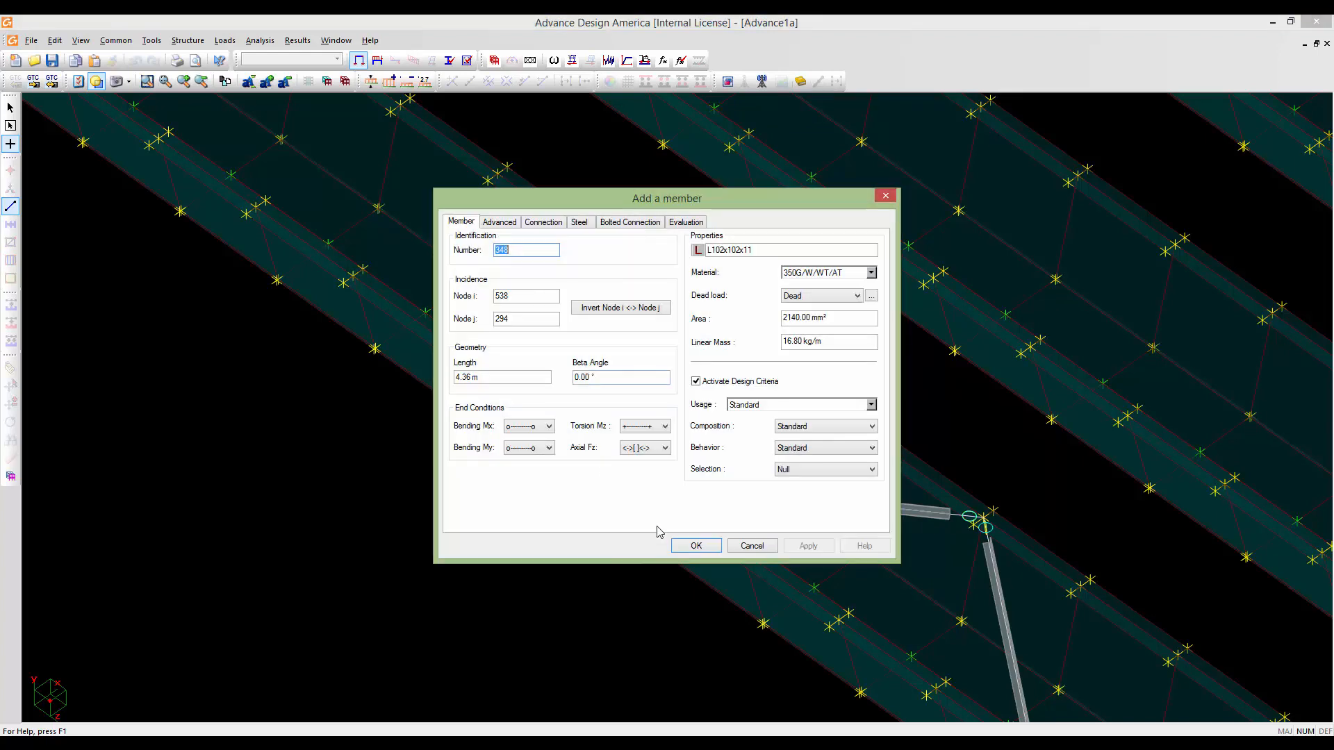
left_click(684, 553)
mouse_move(510, 367)
middle_mouse_down()
mouse_move(593, 438)
mouse_move(819, 569)
middle_mouse_up()
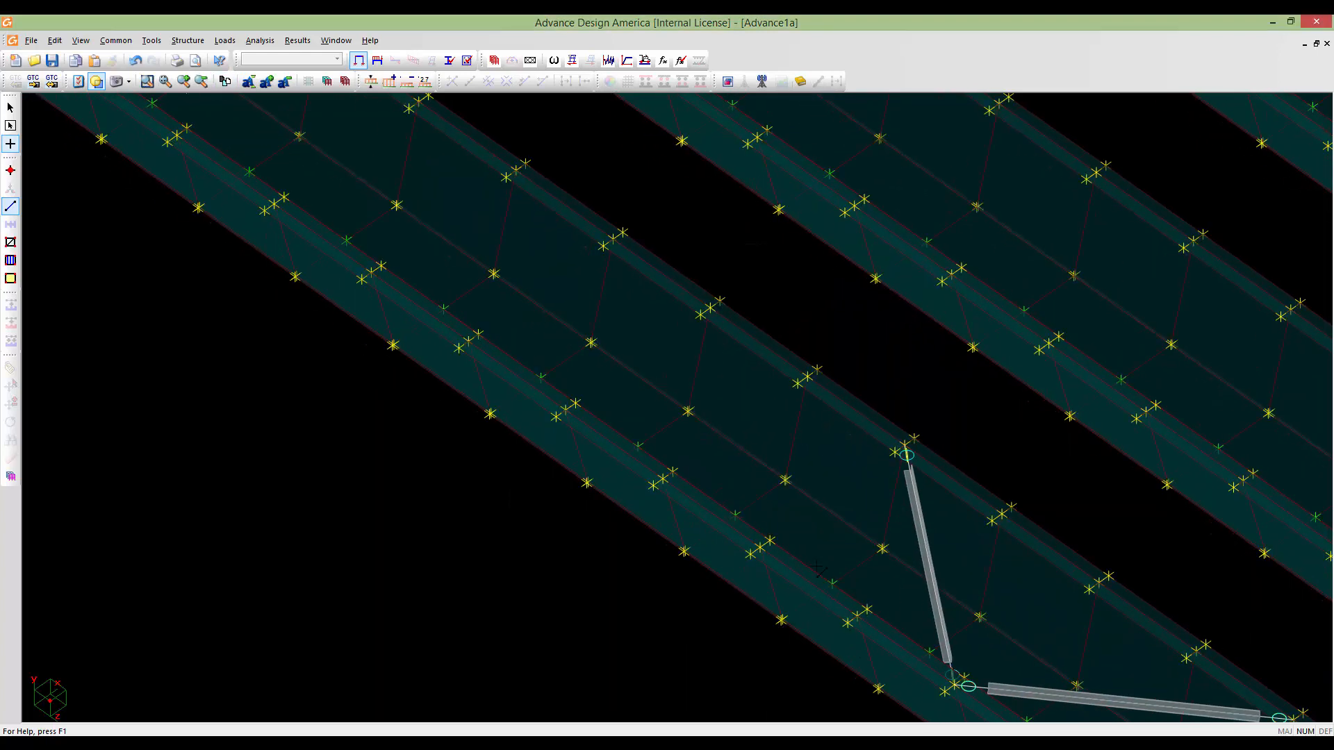
left_click(905, 445)
left_click(575, 404)
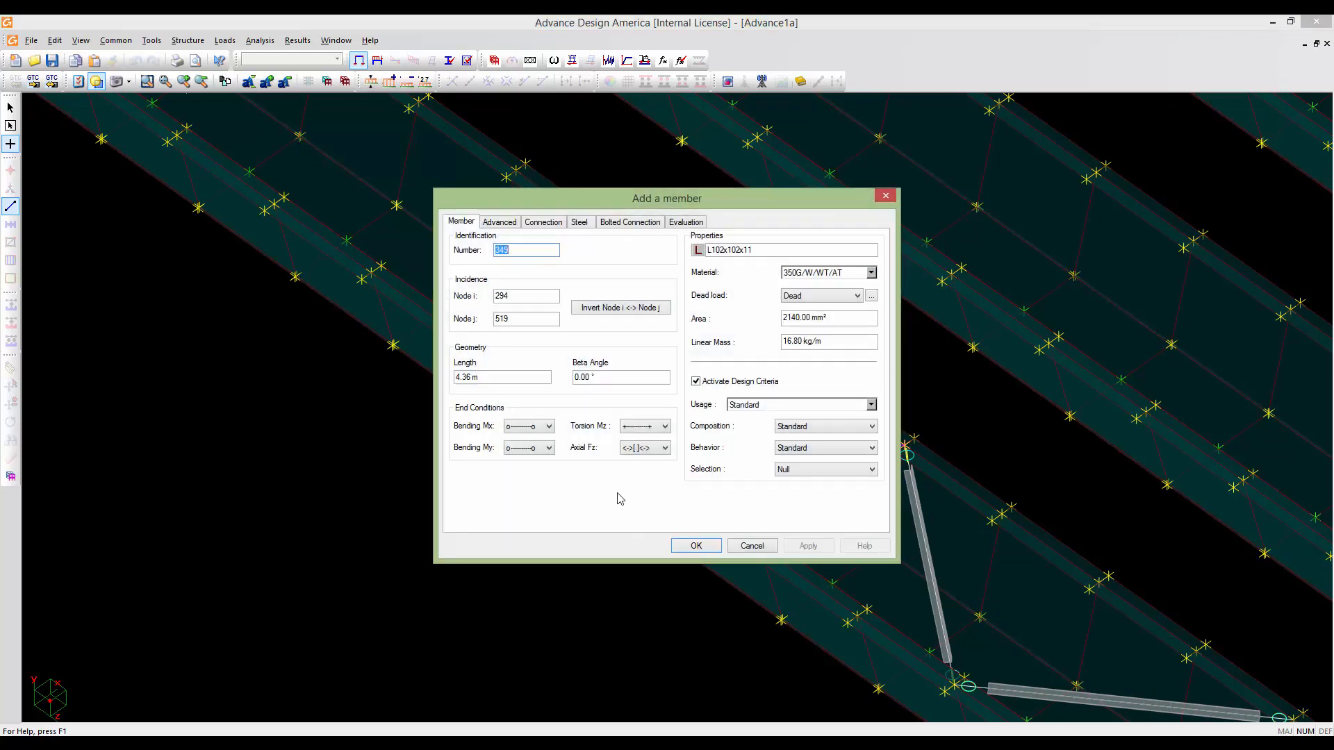
left_click(698, 547)
Add the eighth and ninth diagonals with the same angle section, continuing the two-bay zigzag toward the origin end of the front trough
mouse_move(804, 564)
middle_mouse_down()
mouse_move(831, 602)
mouse_move(886, 618)
middle_mouse_up()
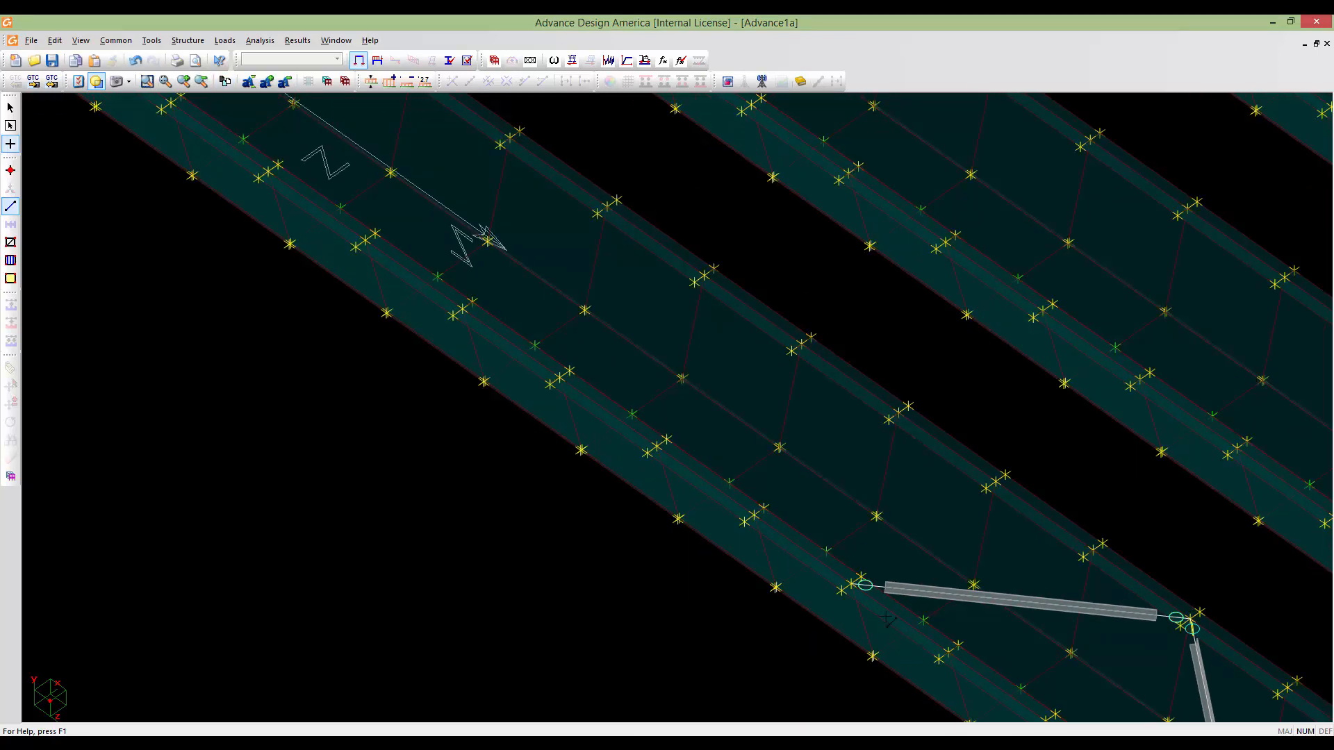
left_click(851, 585)
left_click(804, 347)
left_click(694, 544)
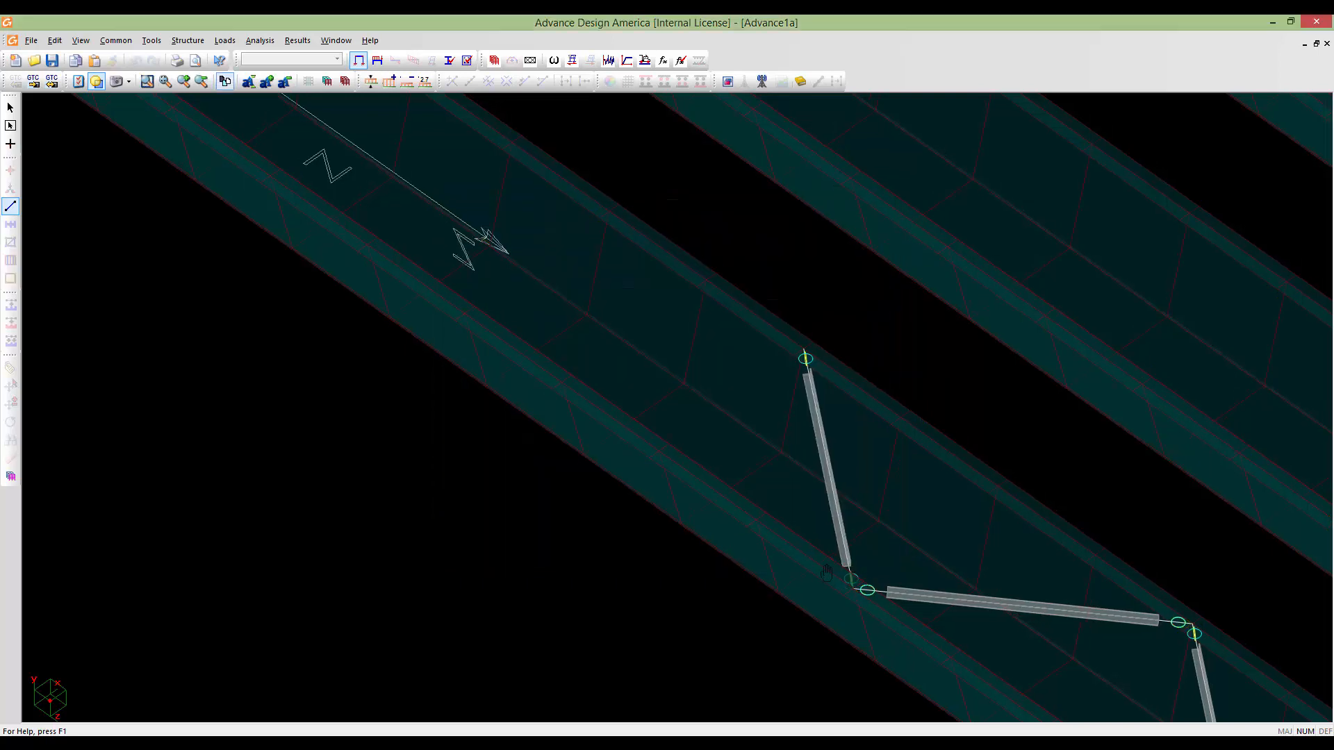
middle_click_drag(826, 573, 1042, 716)
left_click(1019, 498)
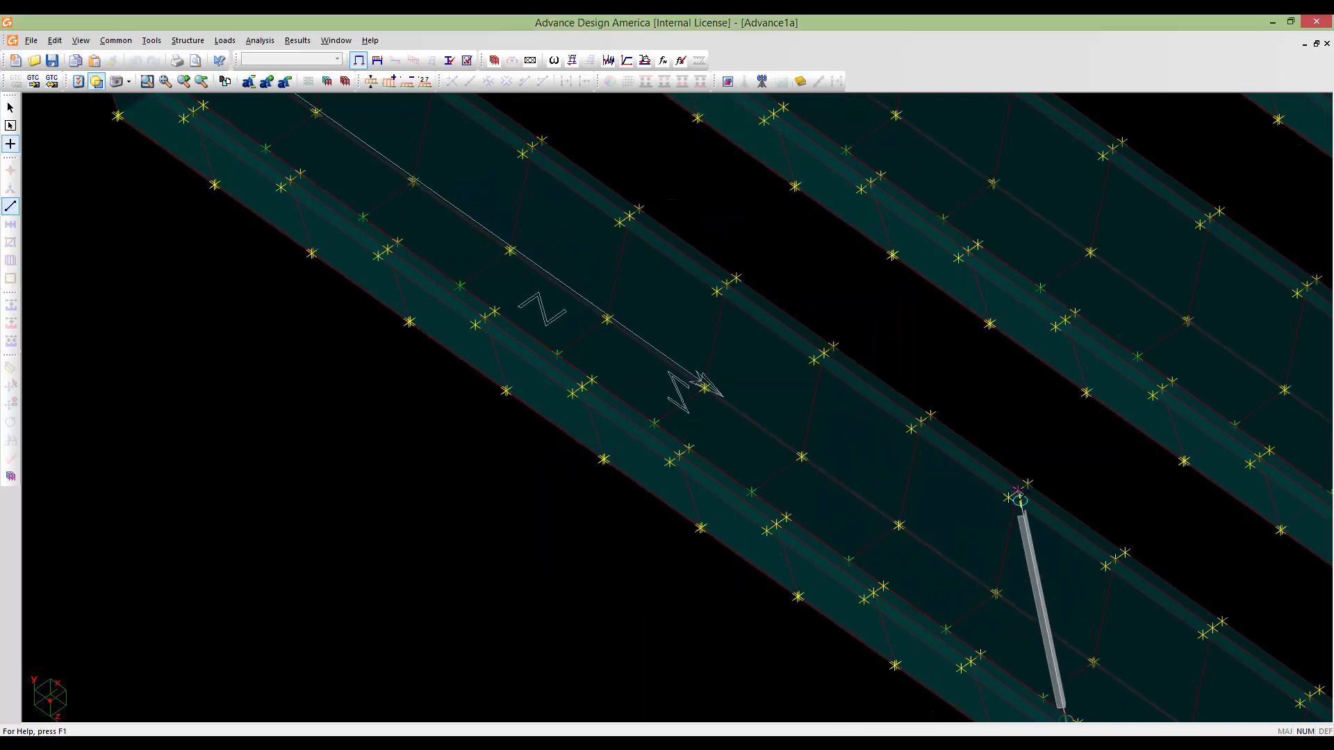
left_click(671, 461)
left_click(694, 544)
Add the tenth and eleventh L102x102x11 diagonals, bringing the bracing to two bays from the origin end of the front trough
middle_click_drag(675, 511, 778, 598)
left_click(775, 581)
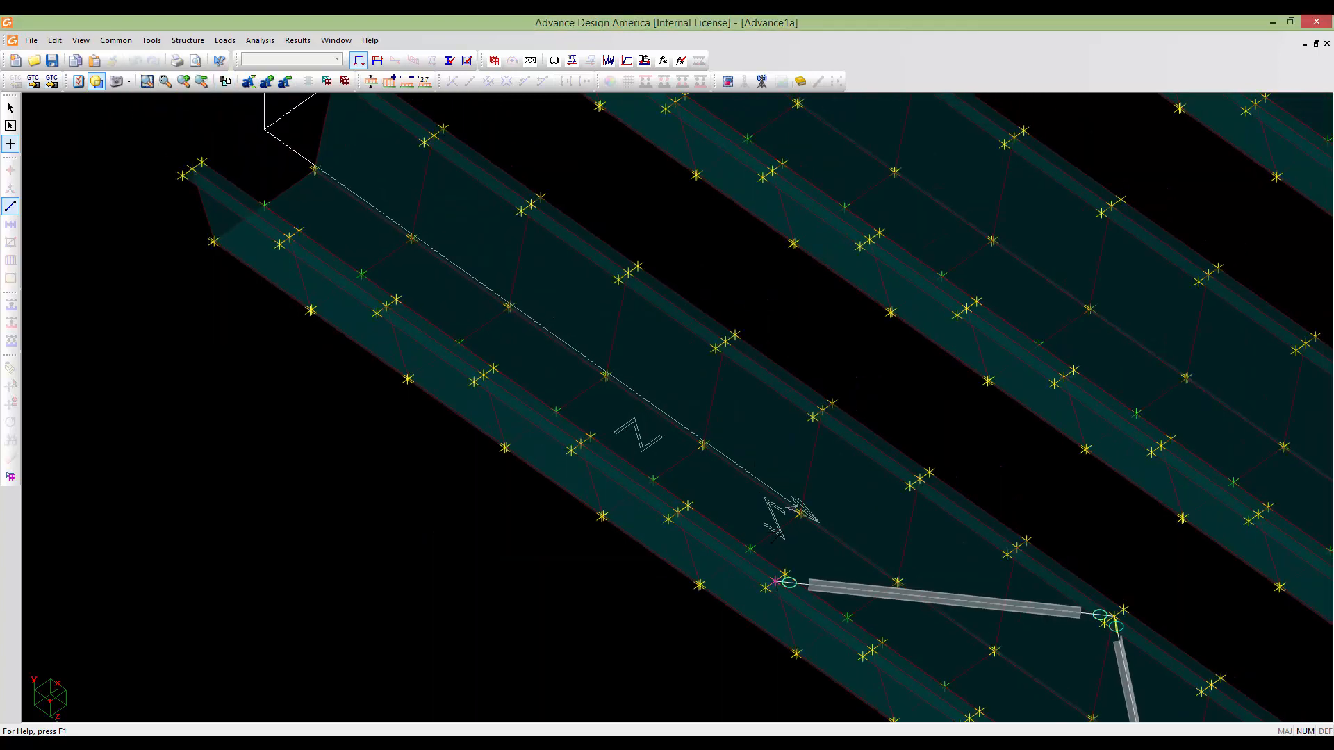
left_click(727, 345)
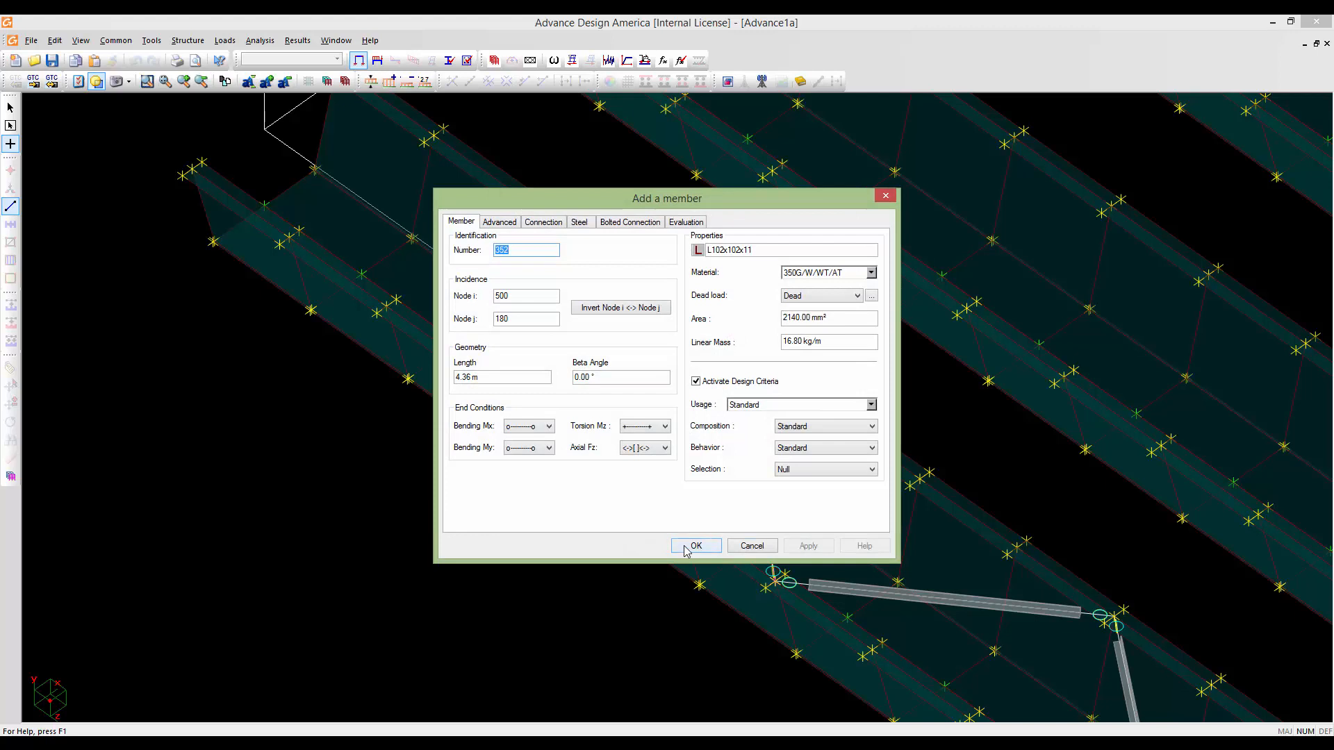
left_click(695, 532)
middle_click_drag(694, 532, 868, 631)
middle_click_drag(830, 495, 896, 531)
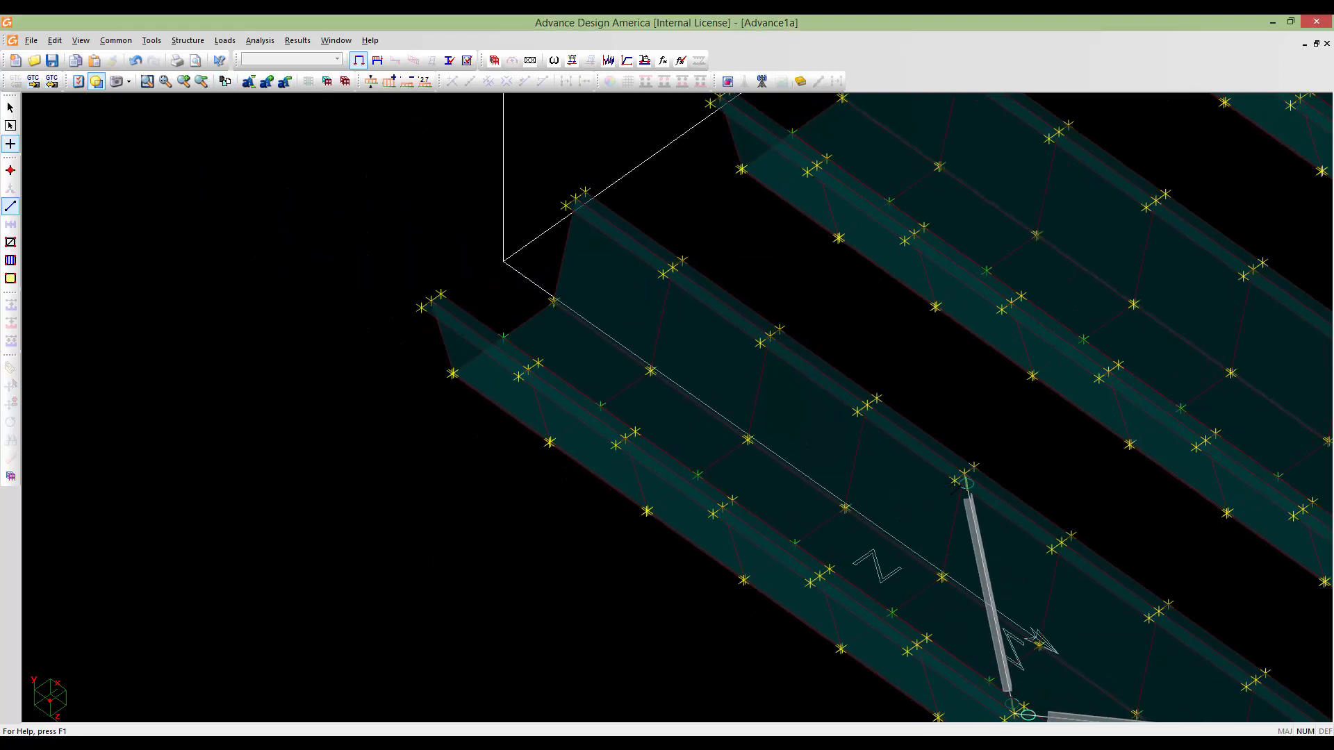
left_click(964, 473)
left_click(625, 439)
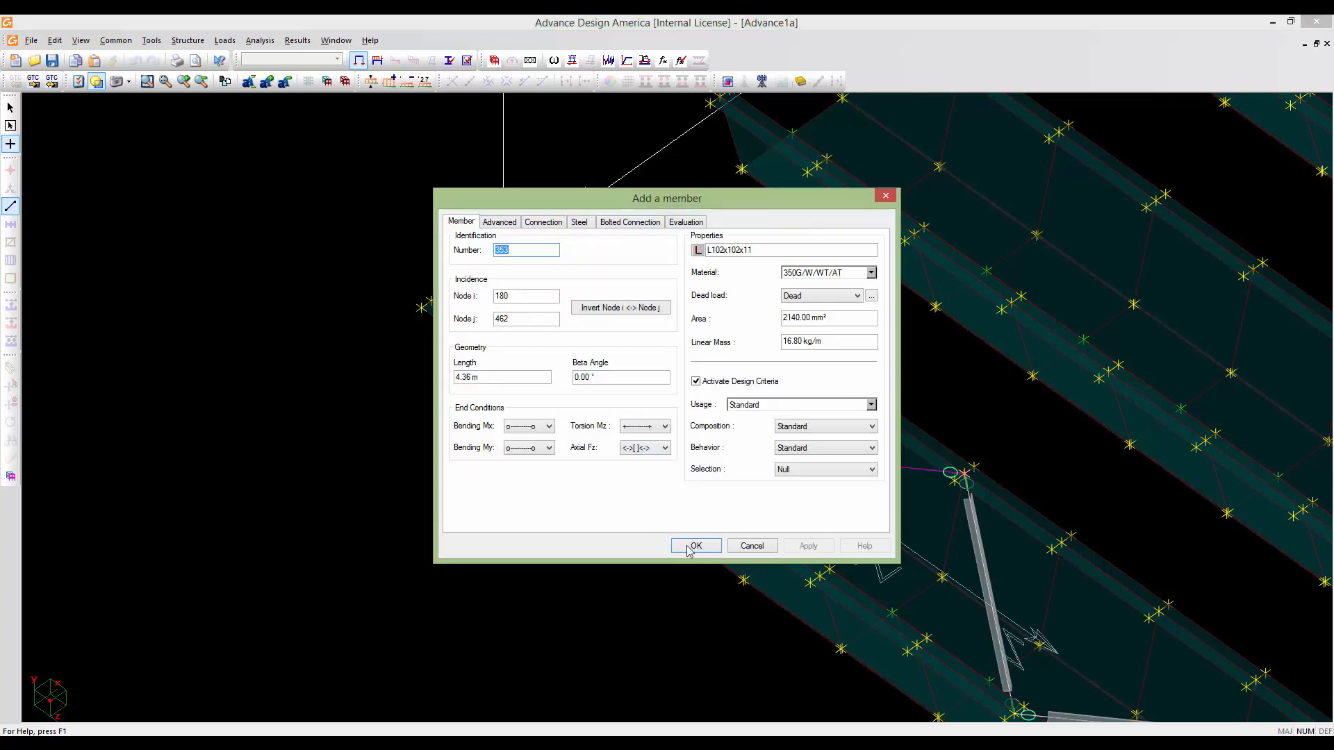
left_click(694, 546)
Add the twelfth L102x102x11 diagonal to finish the zigzag at the origin end of the front trough
scroll(768, 532, "up", 3)
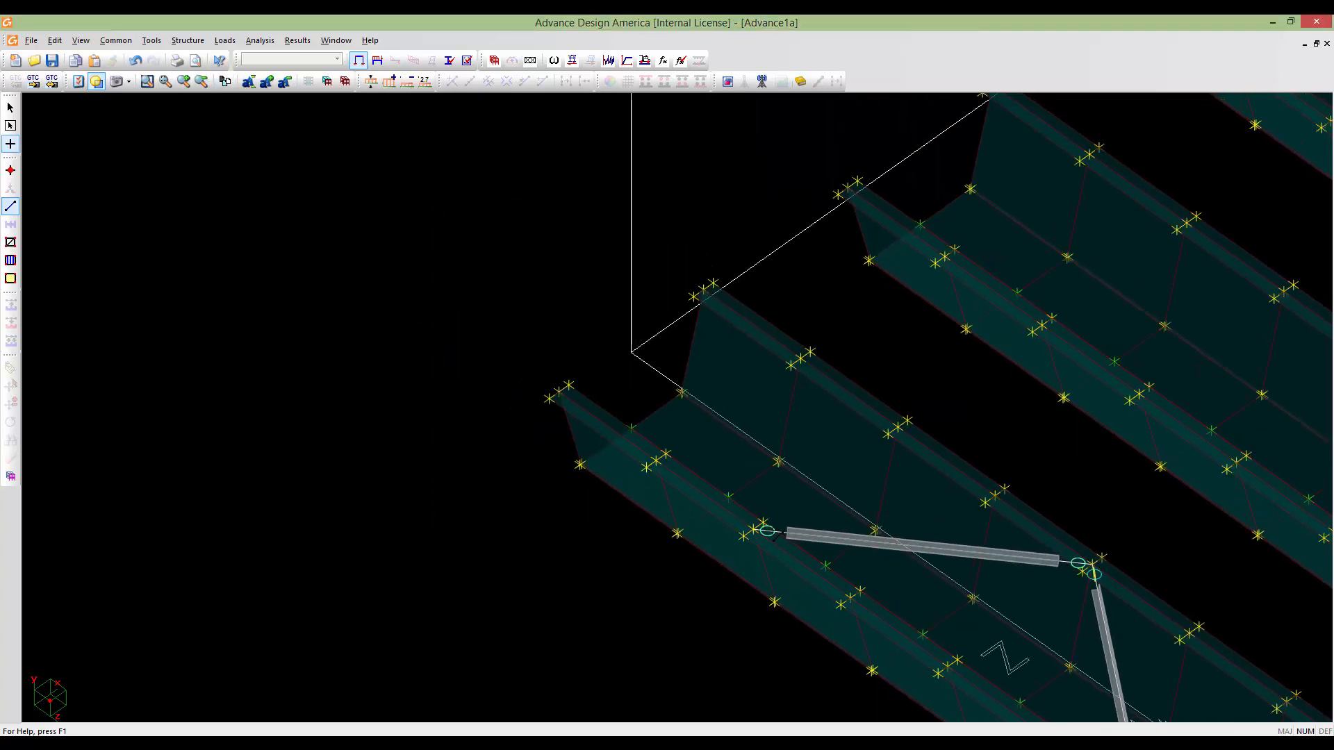
left_click(753, 531)
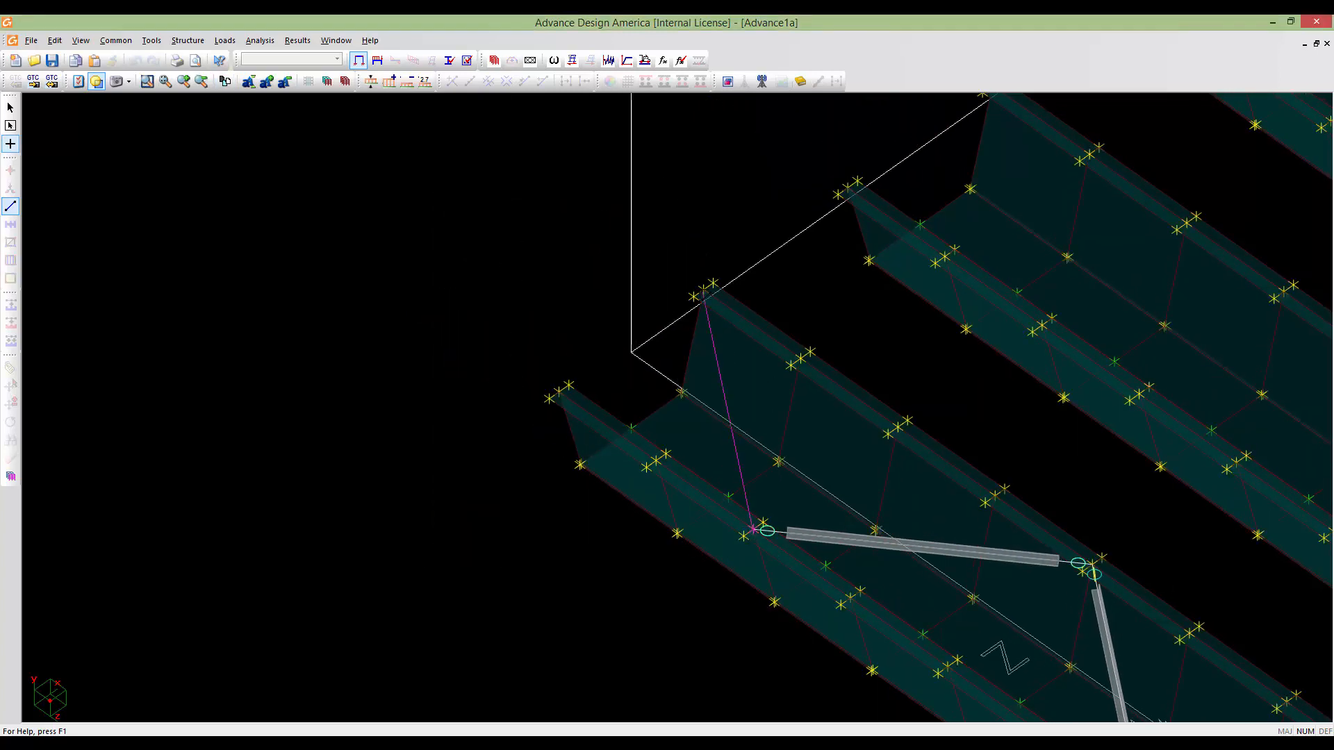
left_click(706, 300)
left_click(706, 548)
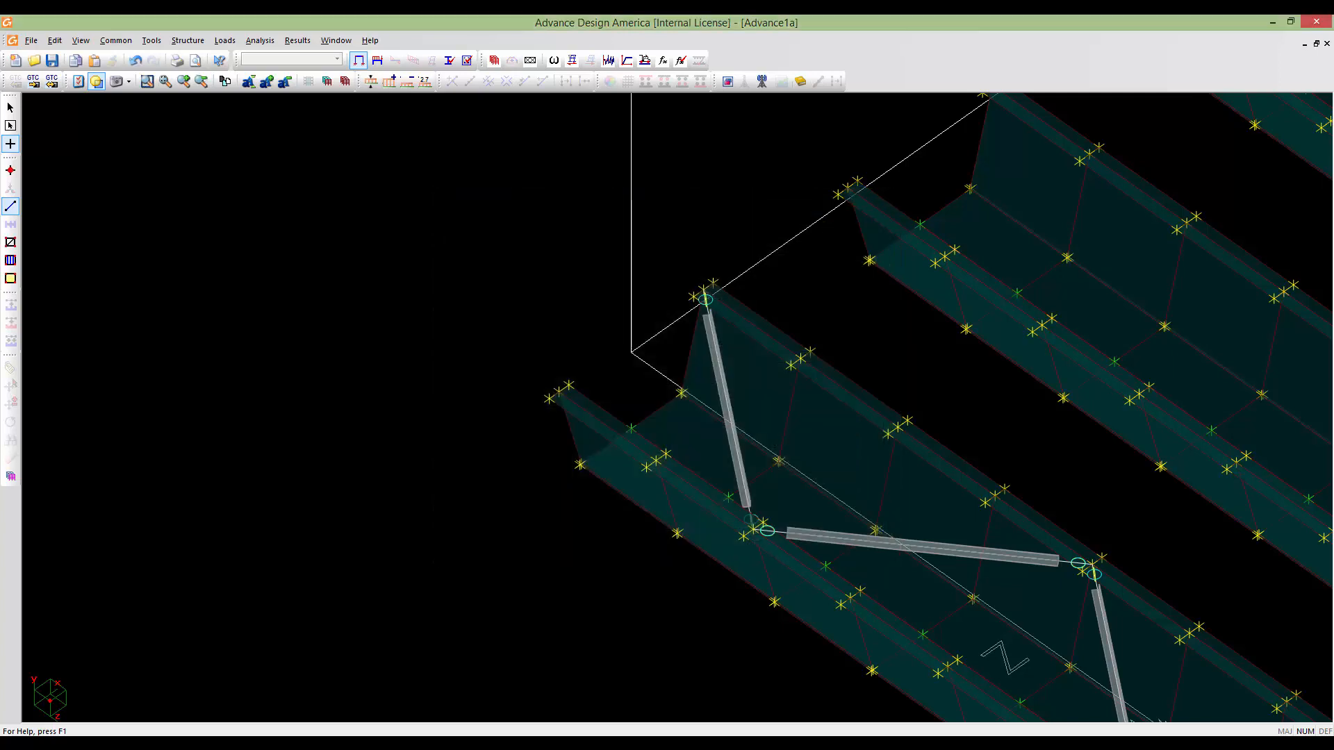
Set the axial Fz end condition of all twelve front-trough diagonals to the <-[ ]-> option
scroll(708, 549, "down", 5)
middle_click_drag(707, 548, 518, 320)
middle_click_drag(881, 572, 731, 471)
scroll(673, 464, "down", 3)
scroll(730, 471, "down", 1)
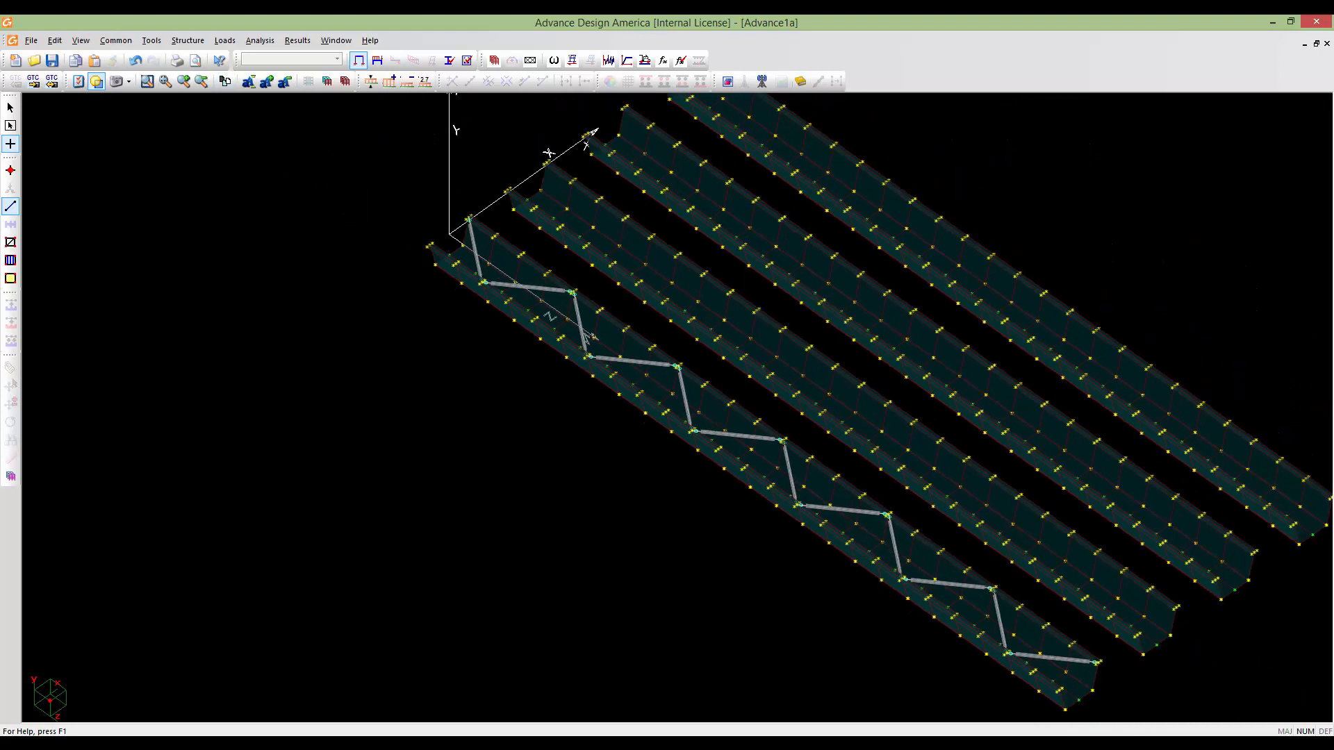
left_click(10, 107)
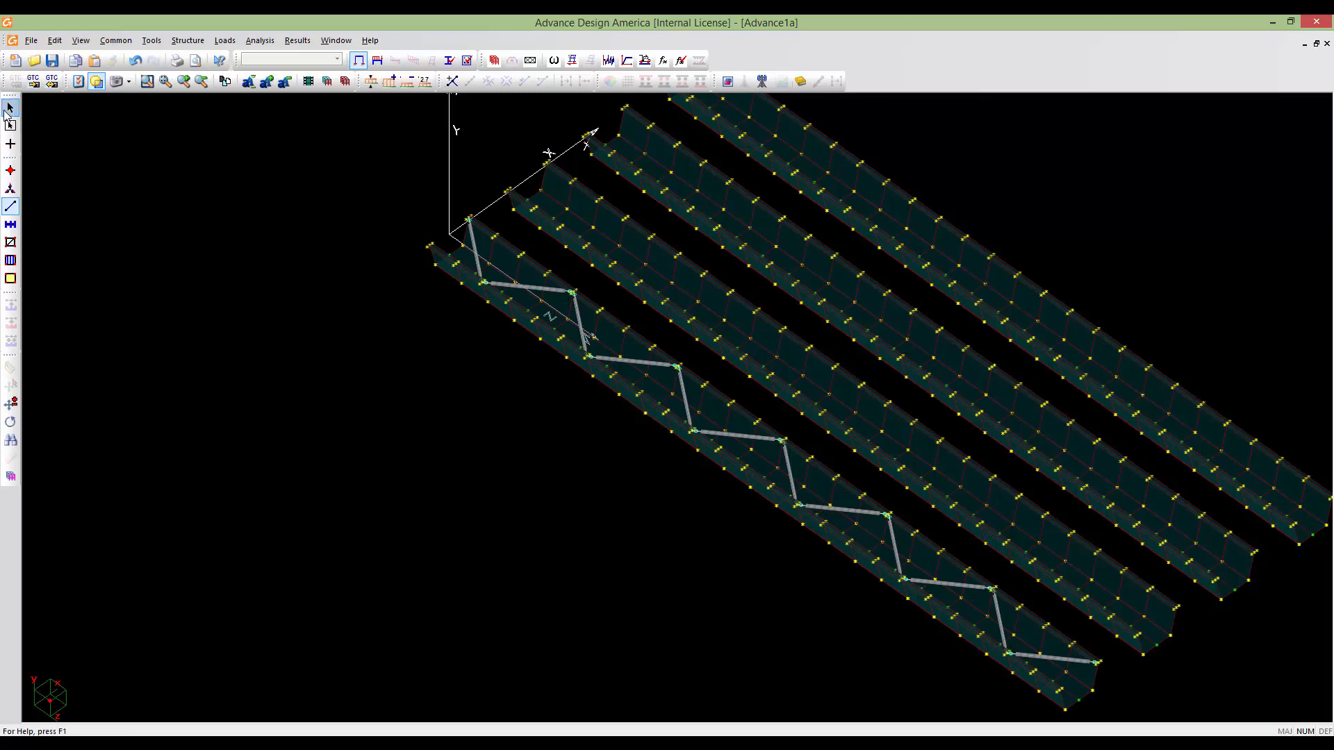
left_click(476, 258)
left_click(514, 289, "ctrl")
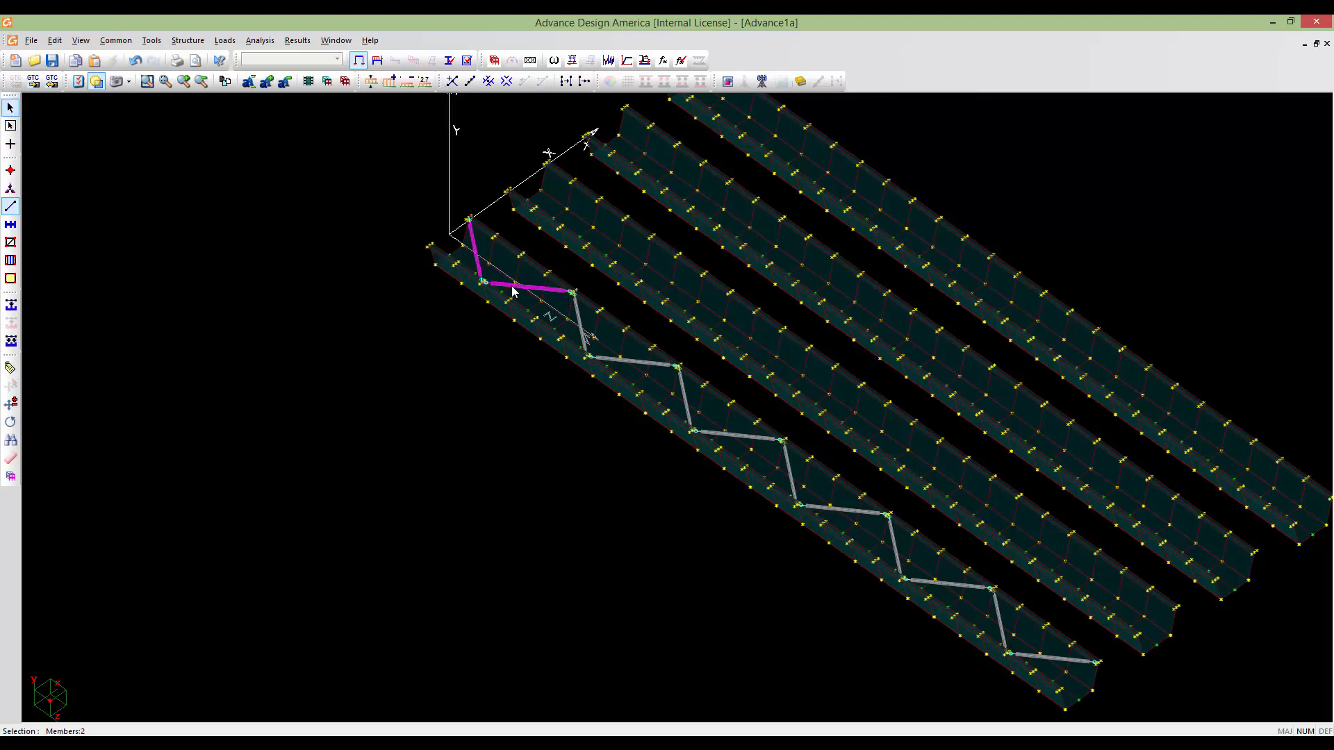
left_click(579, 328, "ctrl")
left_click(616, 359, "ctrl")
left_click(685, 397, "ctrl")
left_click(732, 441, "ctrl")
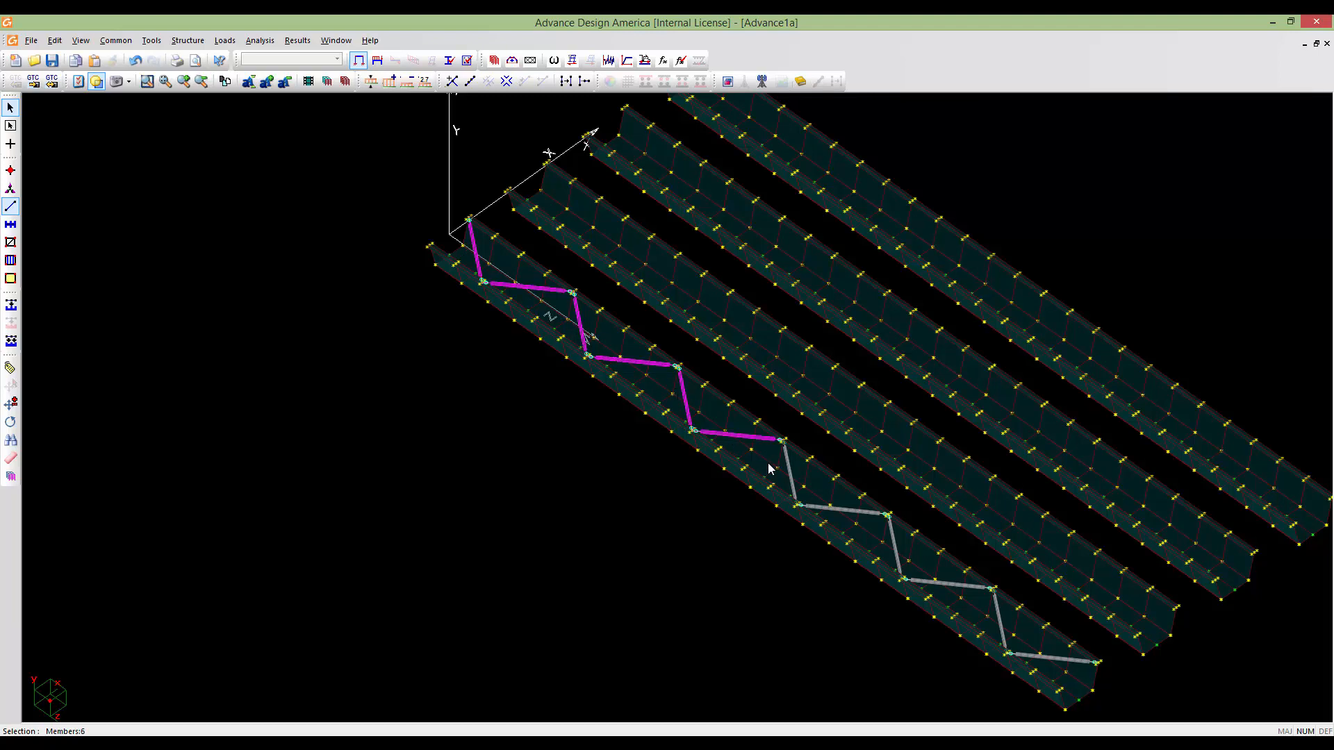
left_click(790, 473, "ctrl")
left_click(823, 512, "ctrl")
left_click(895, 549, "ctrl")
left_click(931, 583, "ctrl")
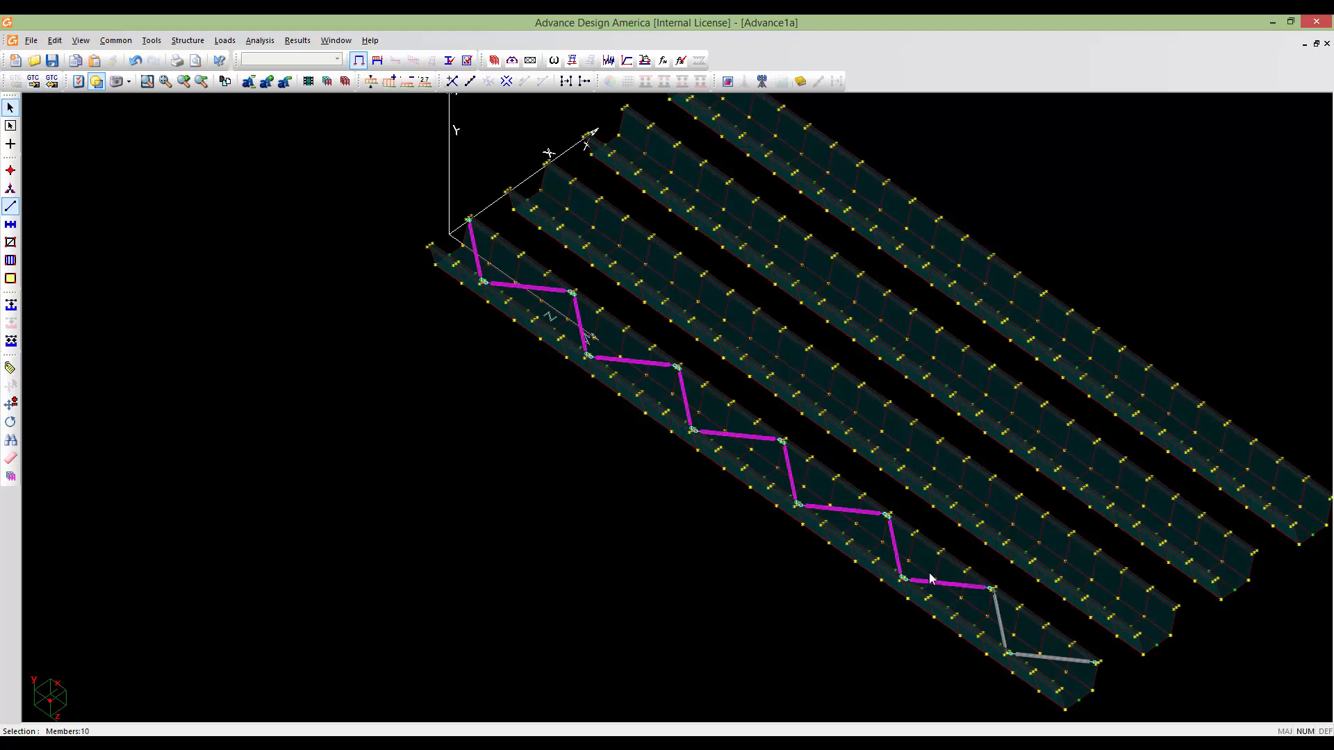
left_click(999, 622, "ctrl")
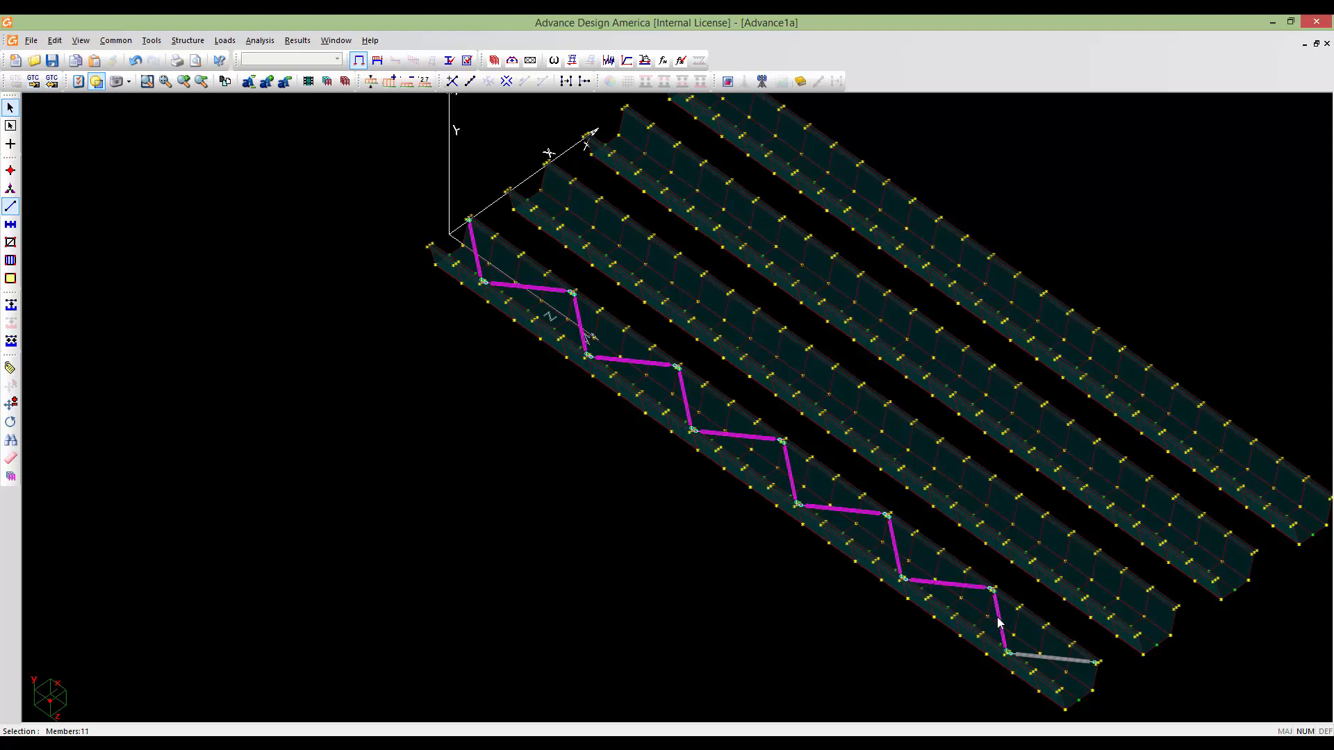
left_click(1043, 660, "ctrl")
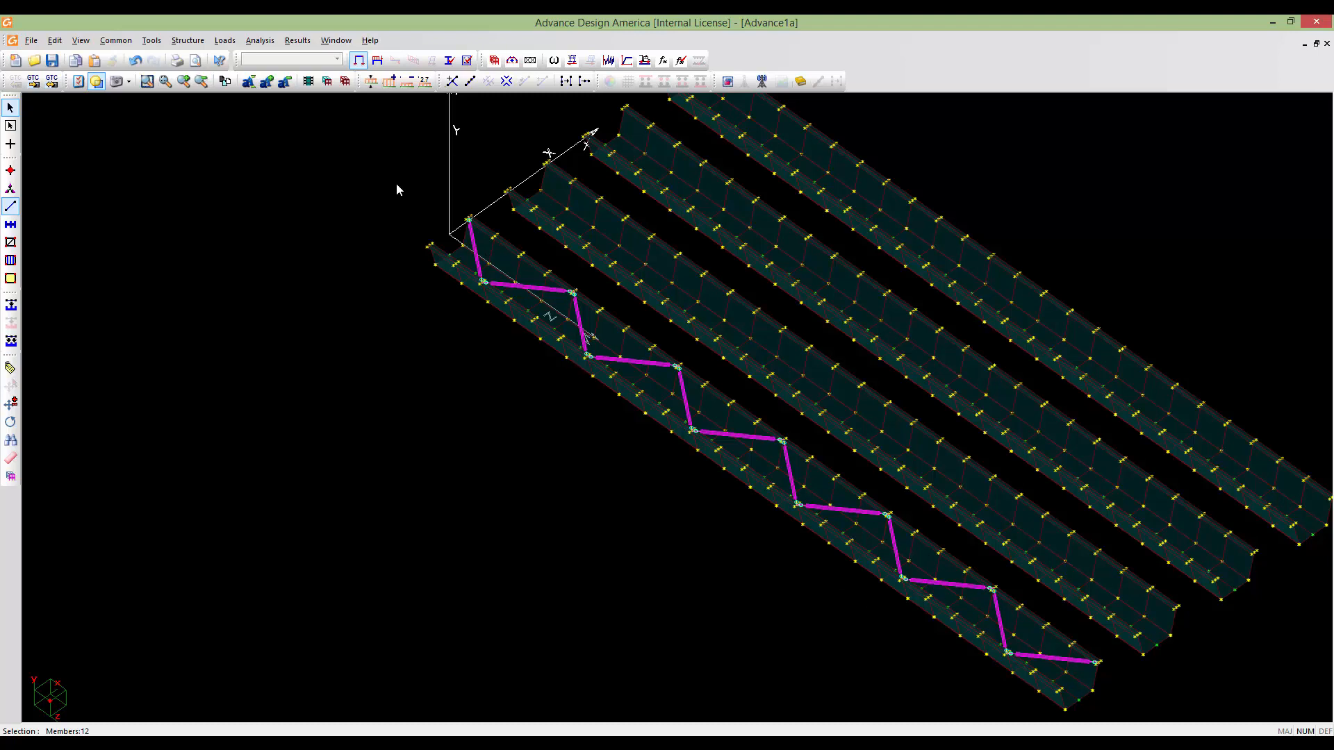
left_click(10, 367)
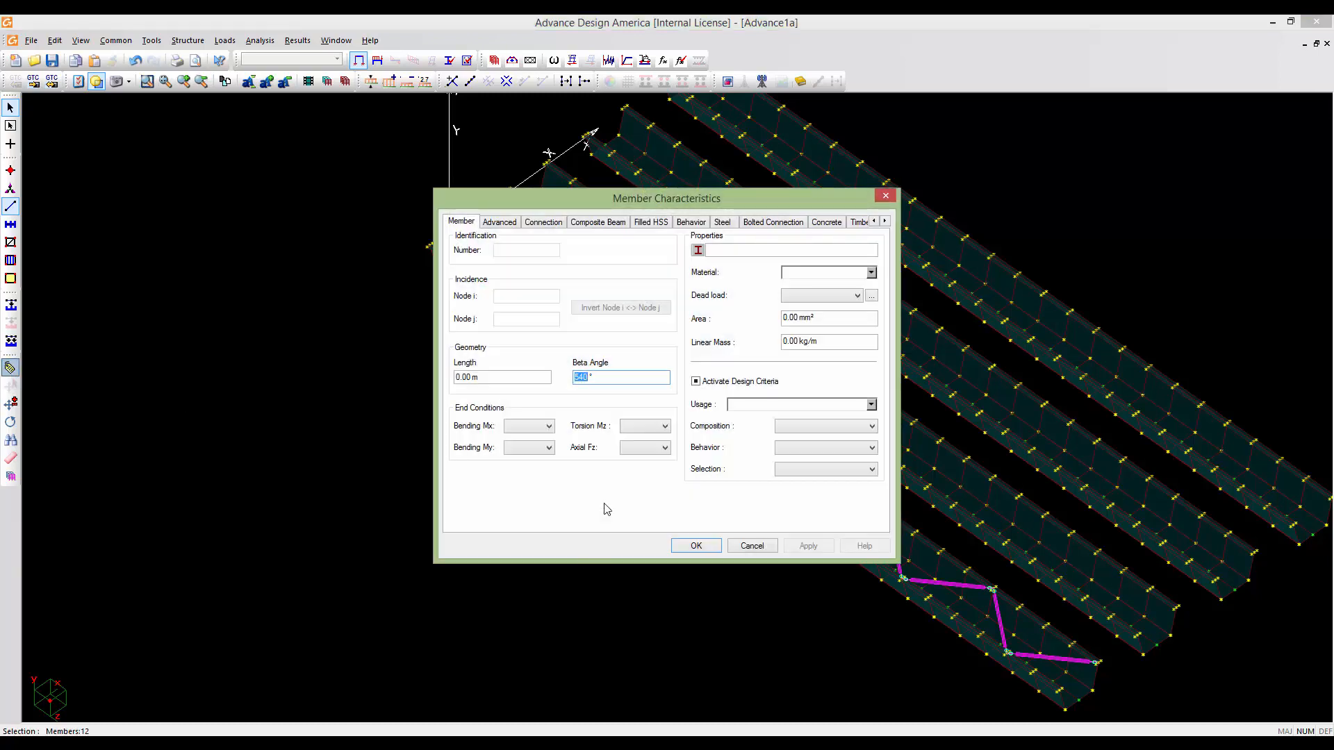
left_click(654, 451)
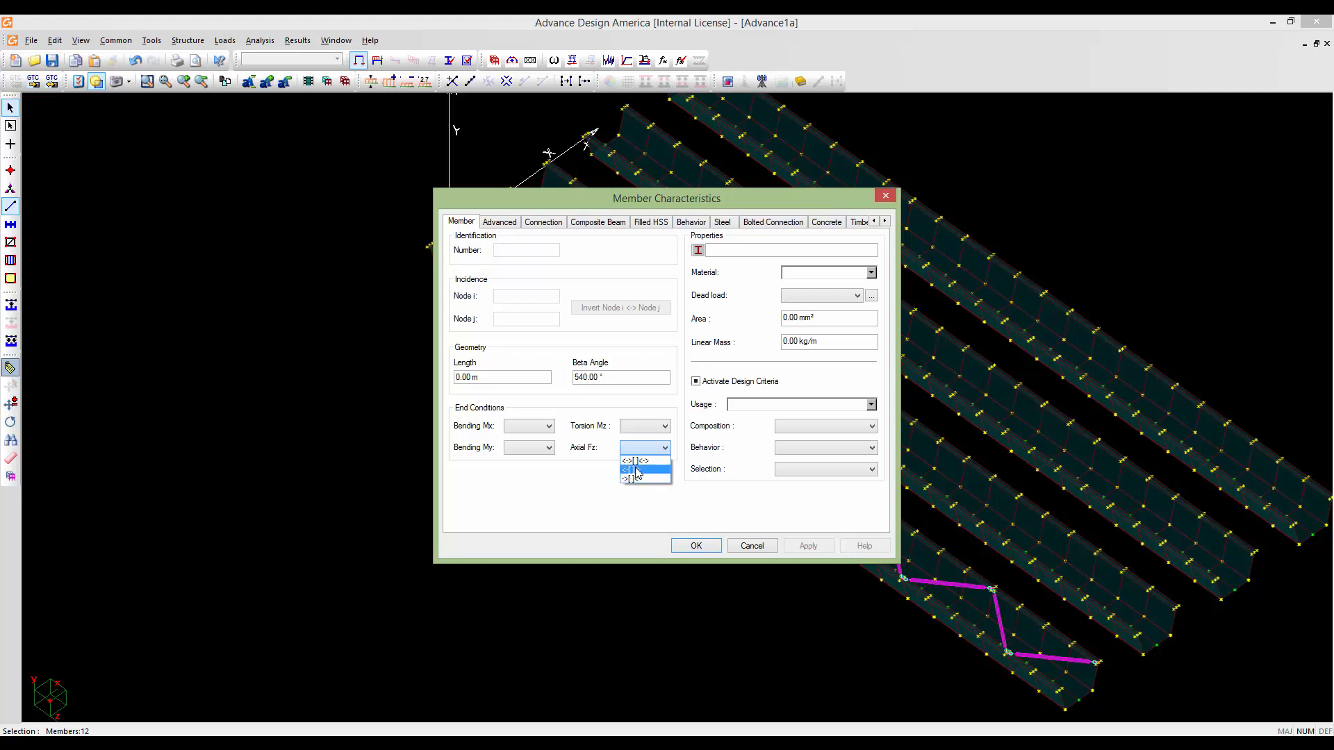
left_click(636, 470)
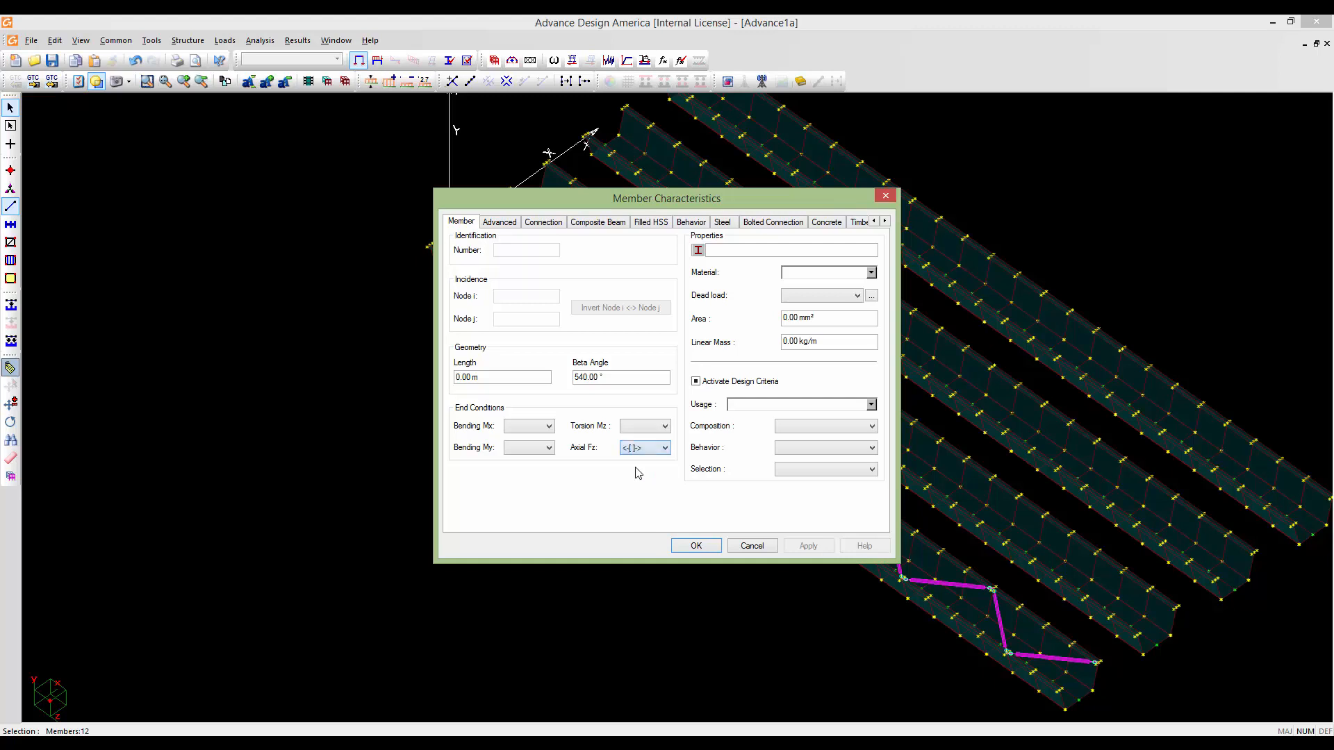
left_click(707, 549)
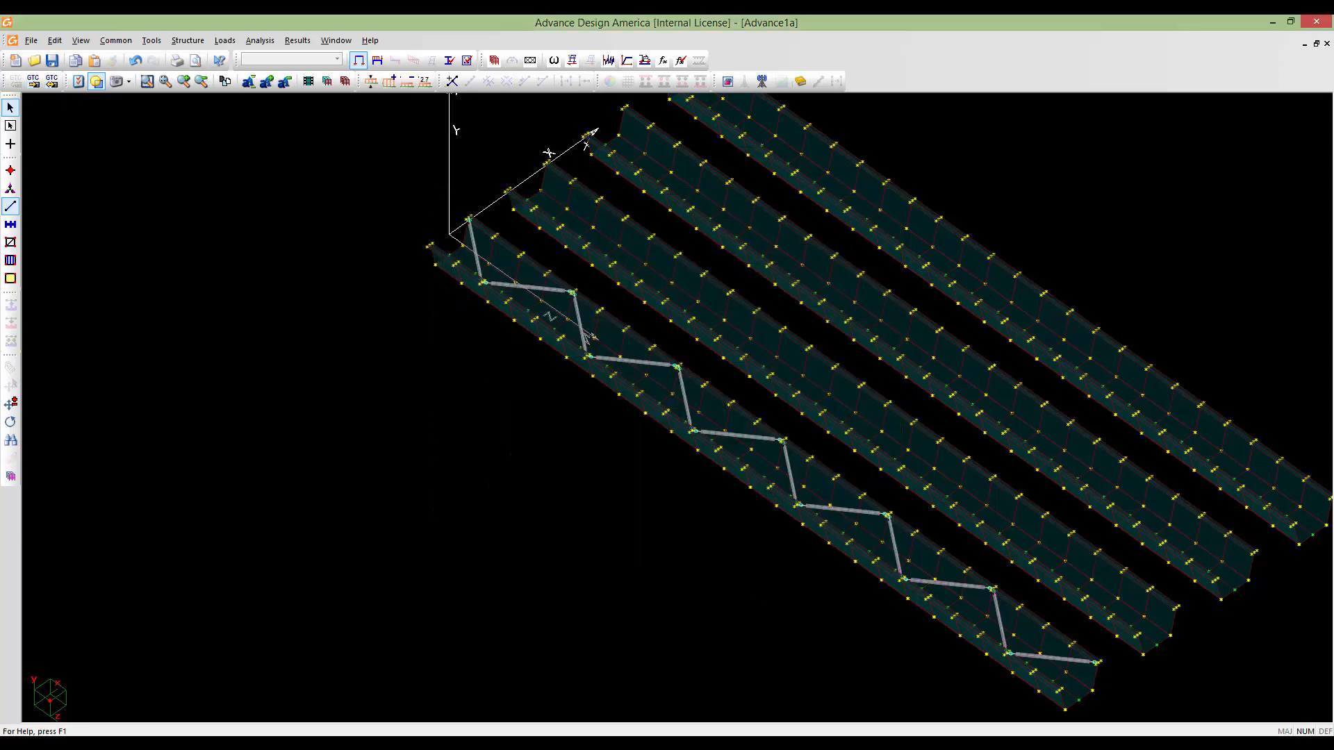
Check the axial Fz end condition of one middle diagonal in its member characteristics
scroll(809, 517, "up", 5)
left_click(827, 485)
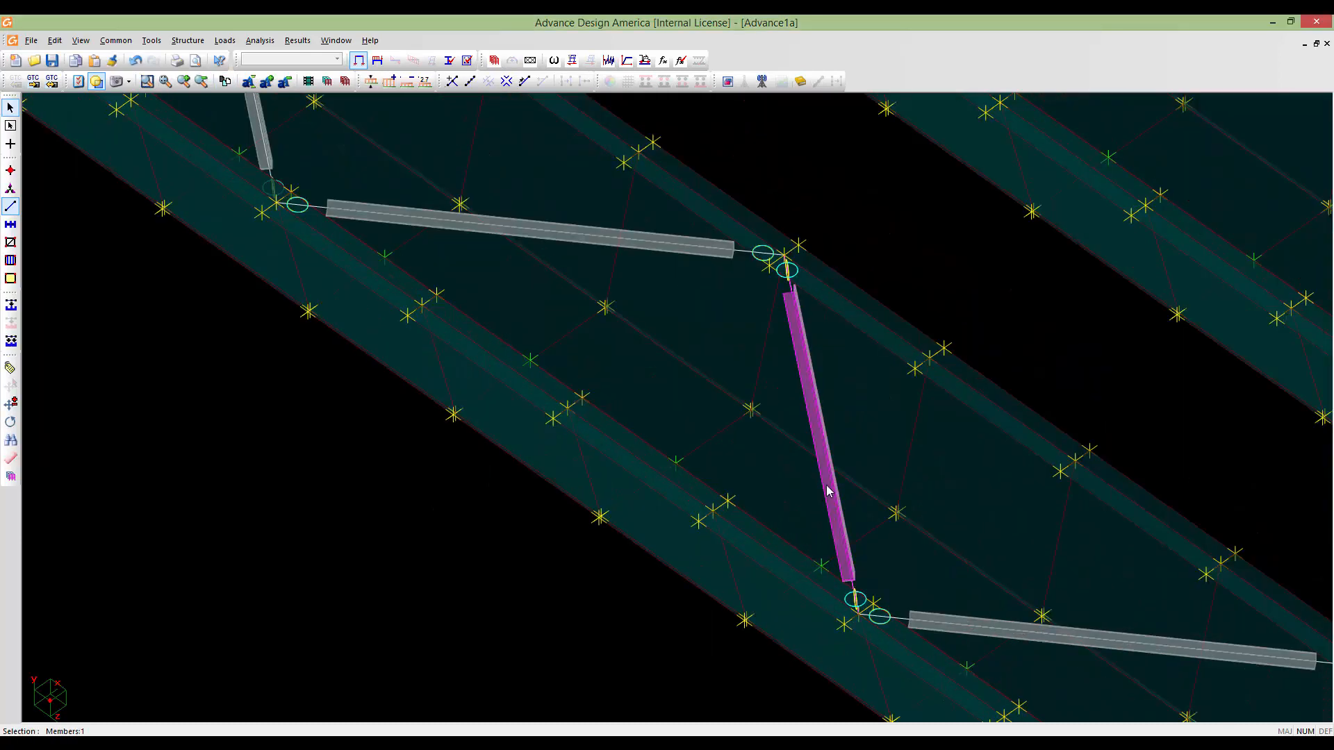
double_click(827, 486)
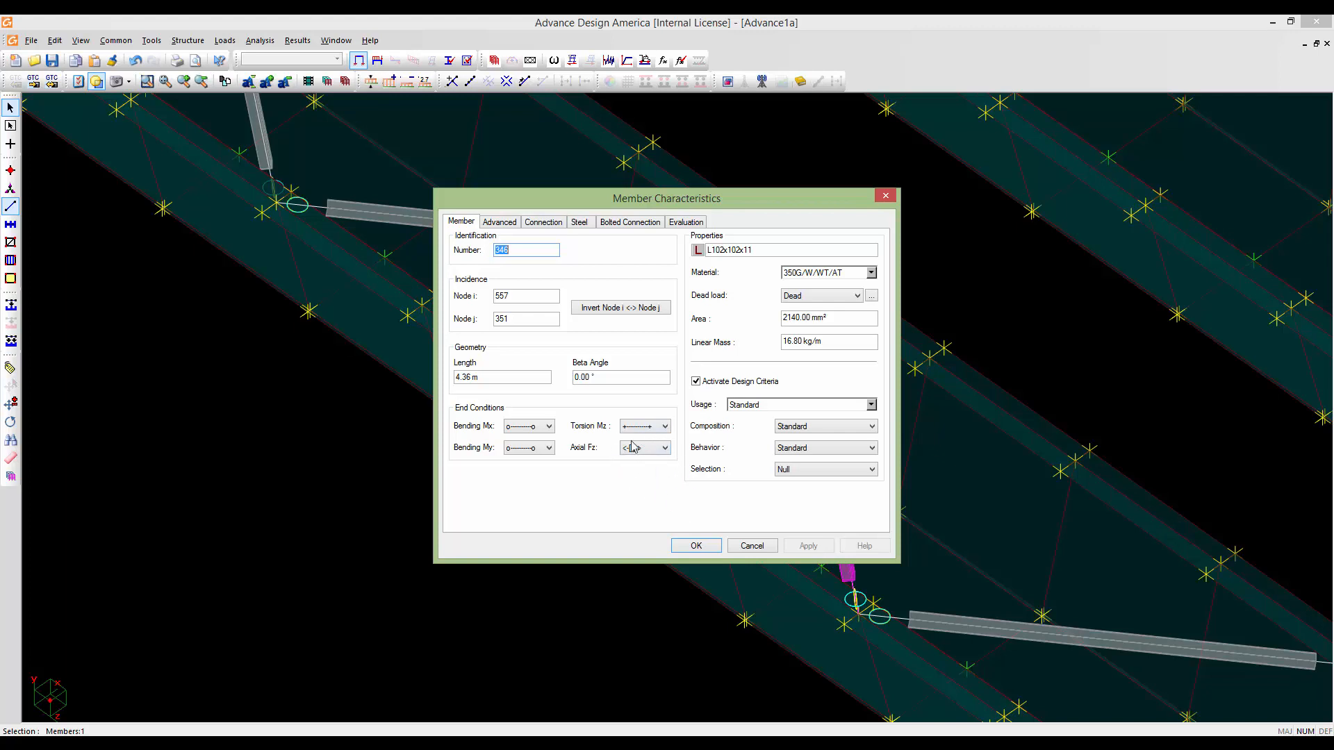
left_click(696, 547)
scroll(681, 545, "down", 5)
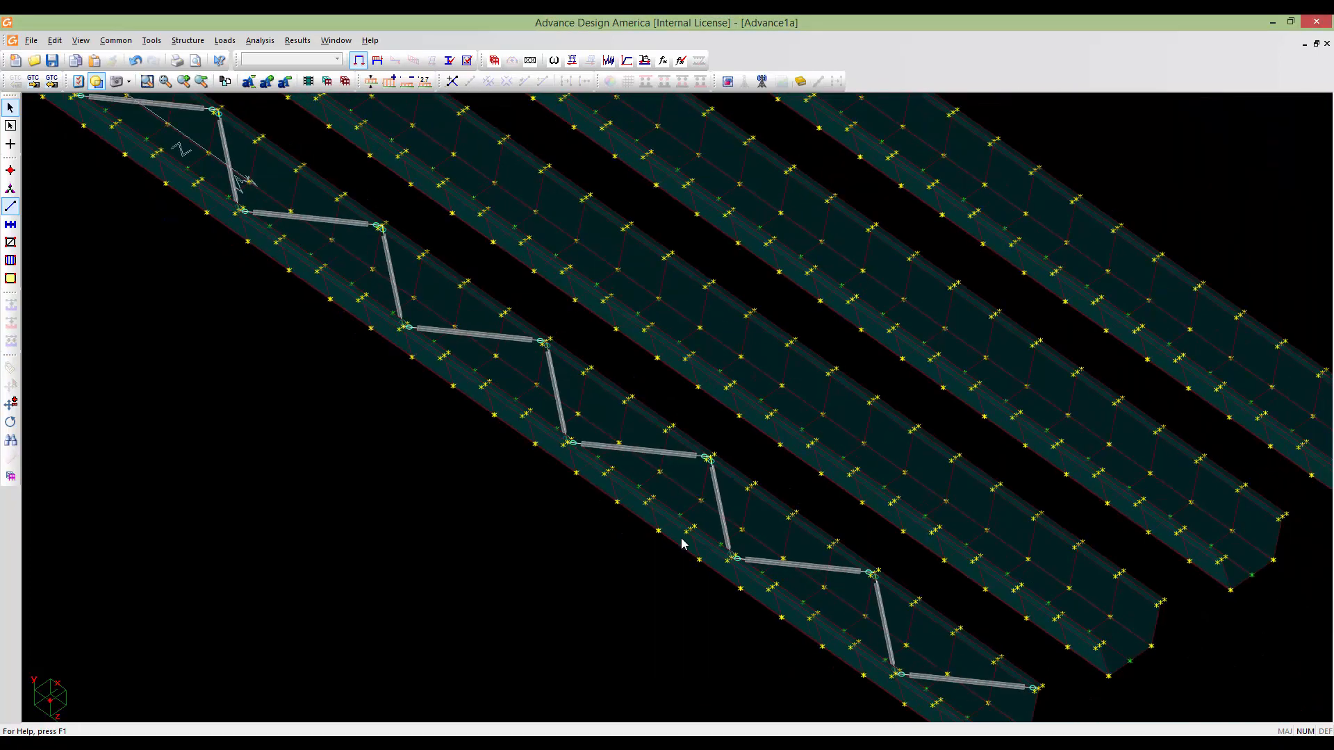
Try an L102x102x11 diagonal between nodes 1783 and 1823 at the rearmost trough's end away from the origin, and undo it
scroll(682, 546, "down", 3)
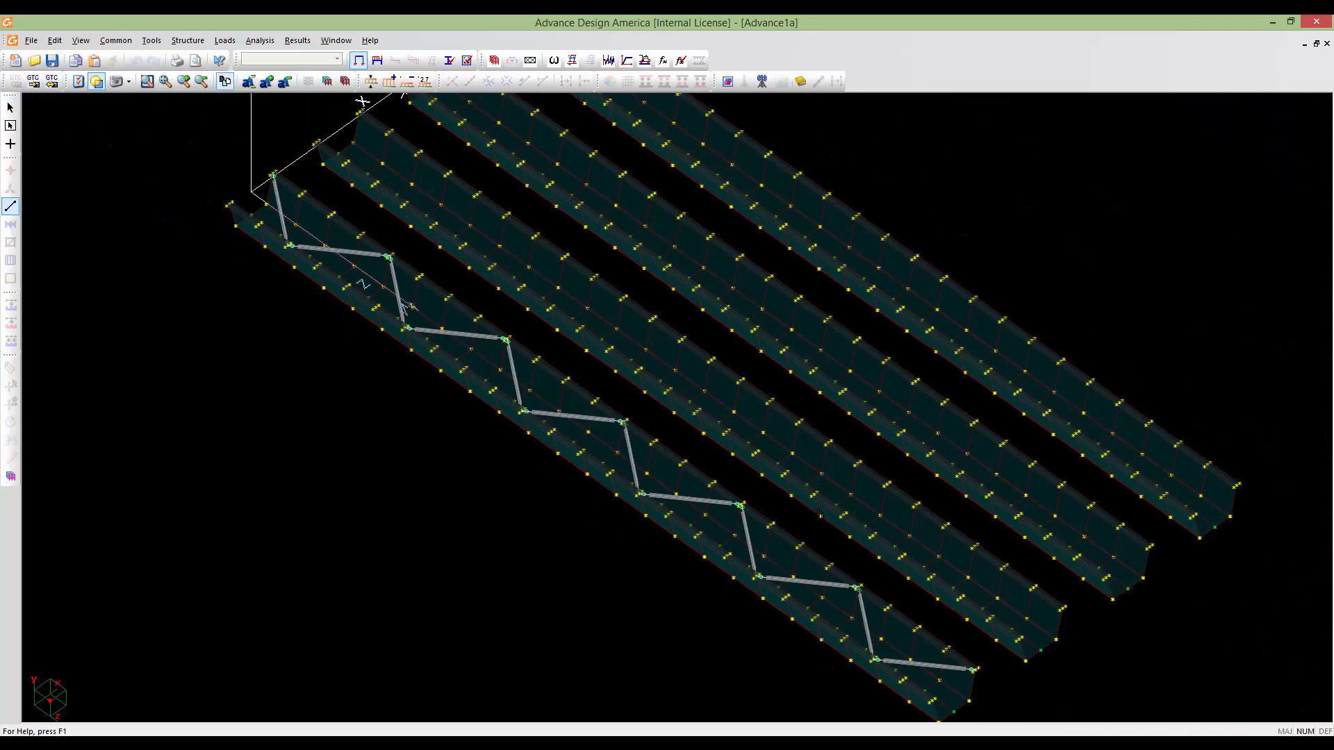
middle_click_drag(890, 510, 817, 518)
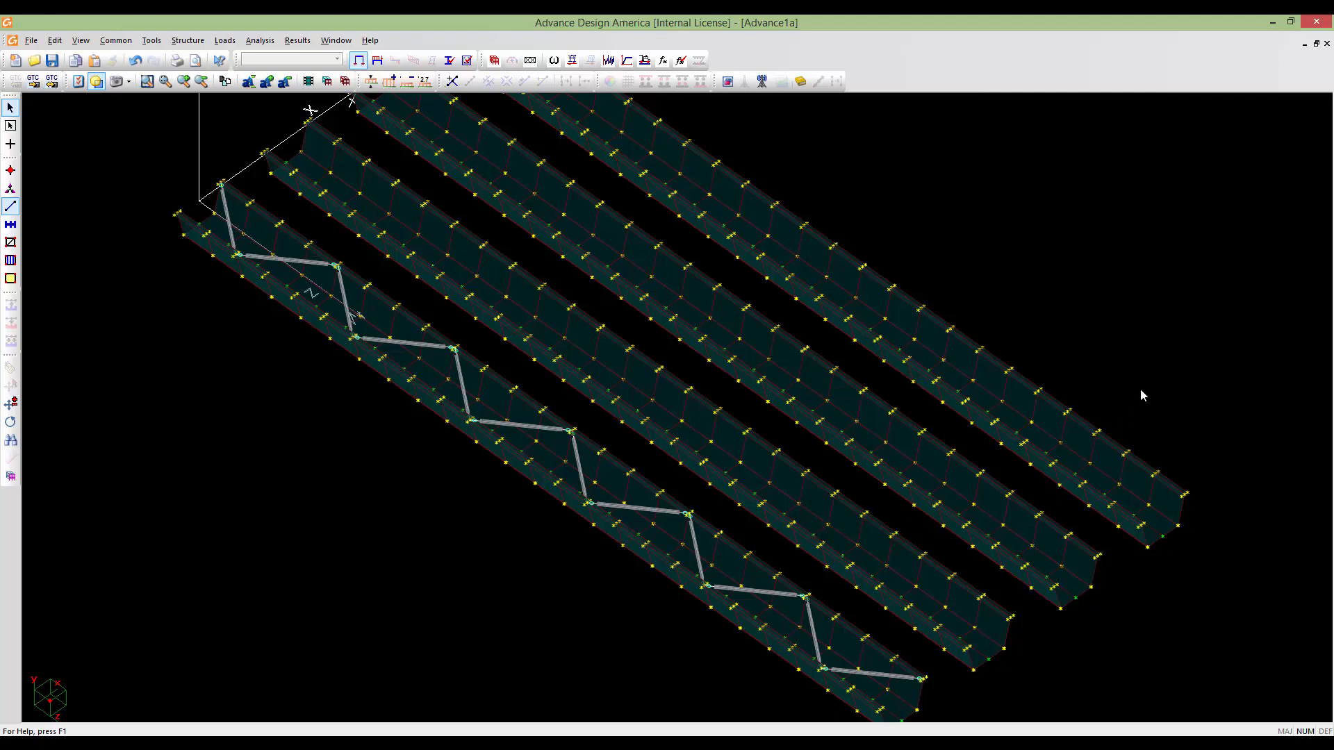
middle_click_drag(1141, 389, 1052, 395)
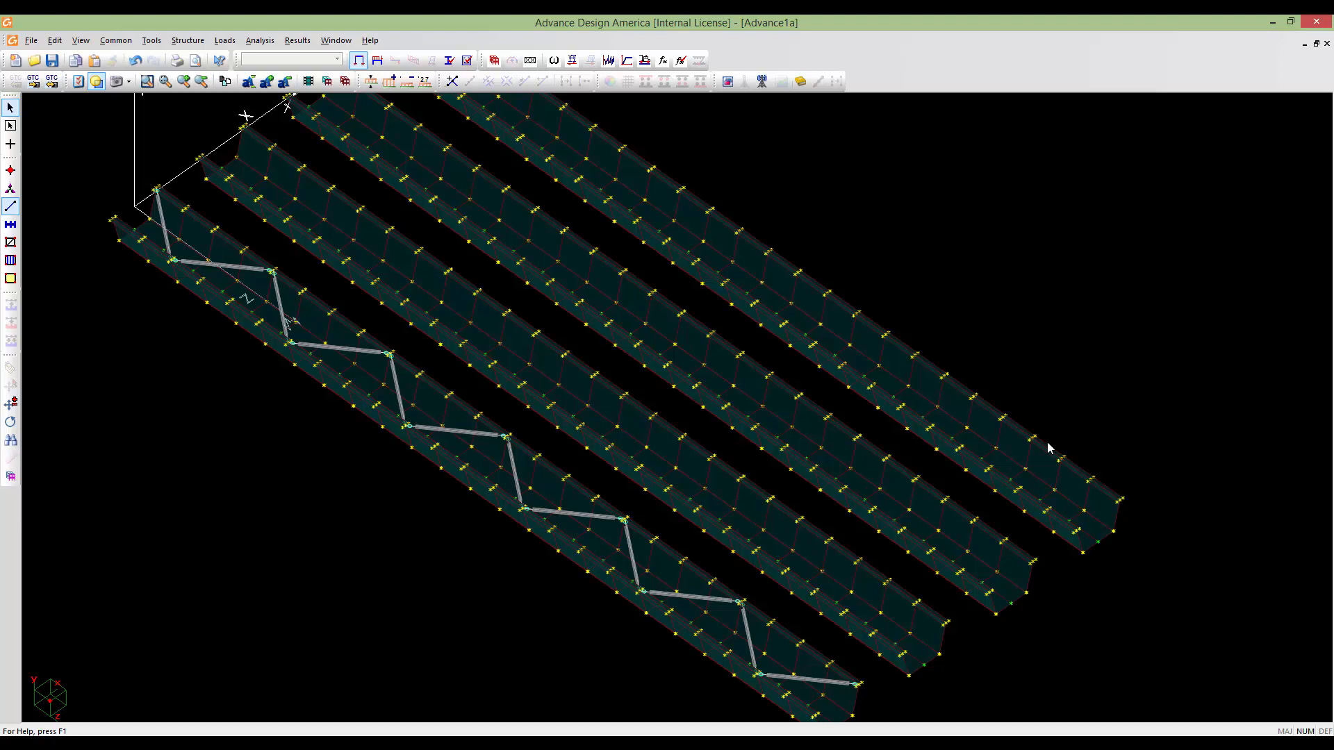
scroll(886, 430, "up", 3)
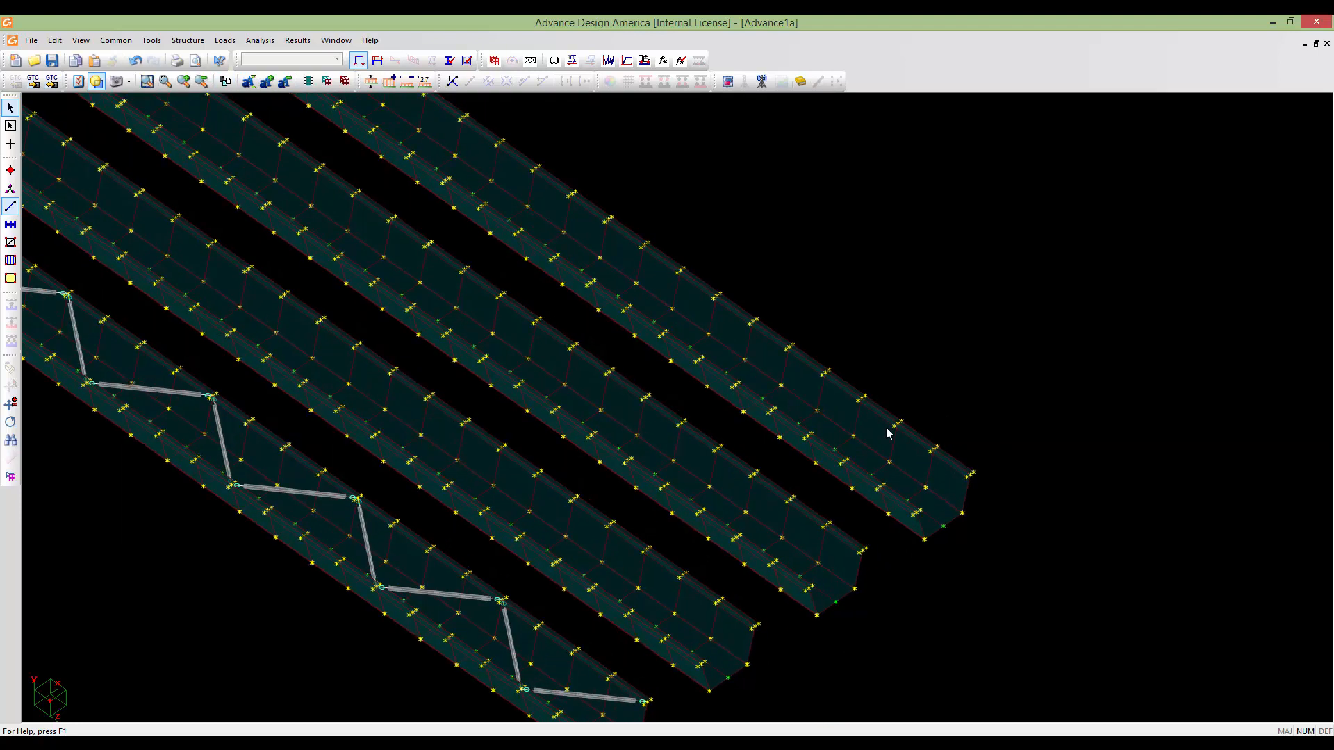
middle_click_drag(889, 448, 844, 405)
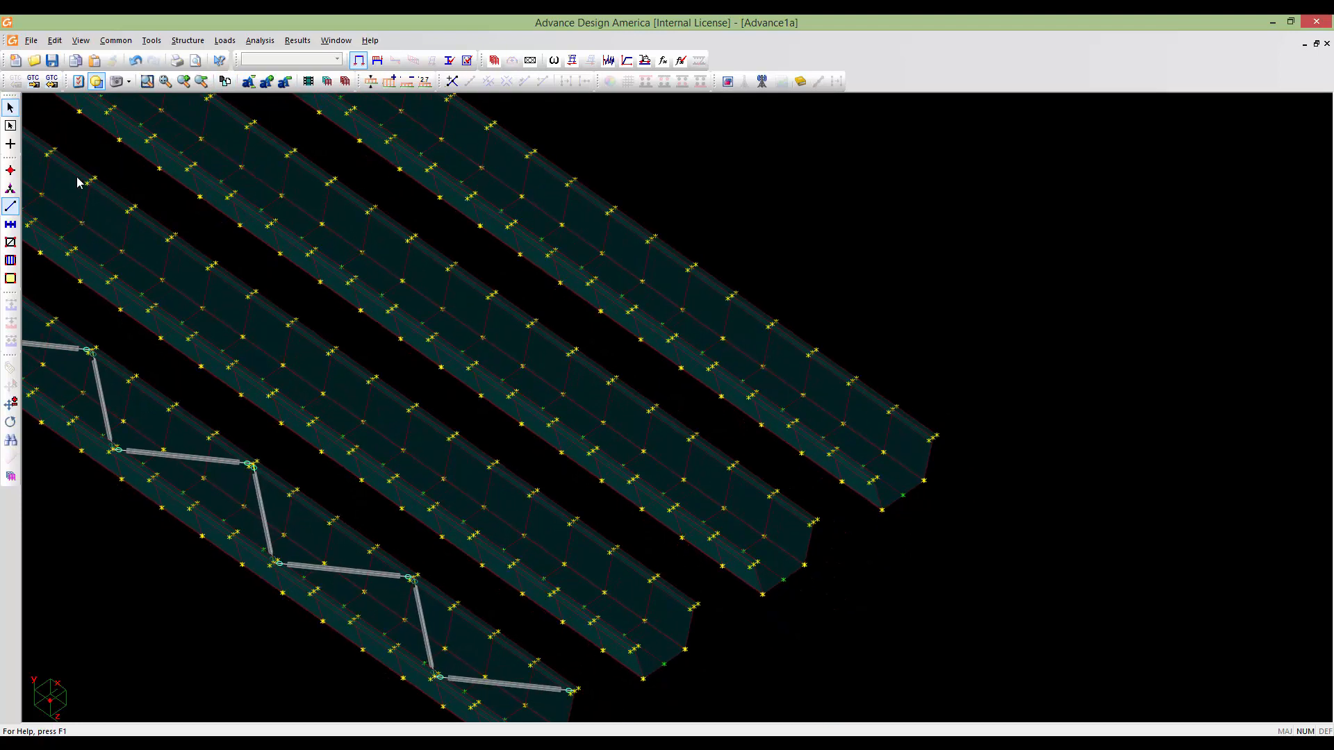
left_click(10, 144)
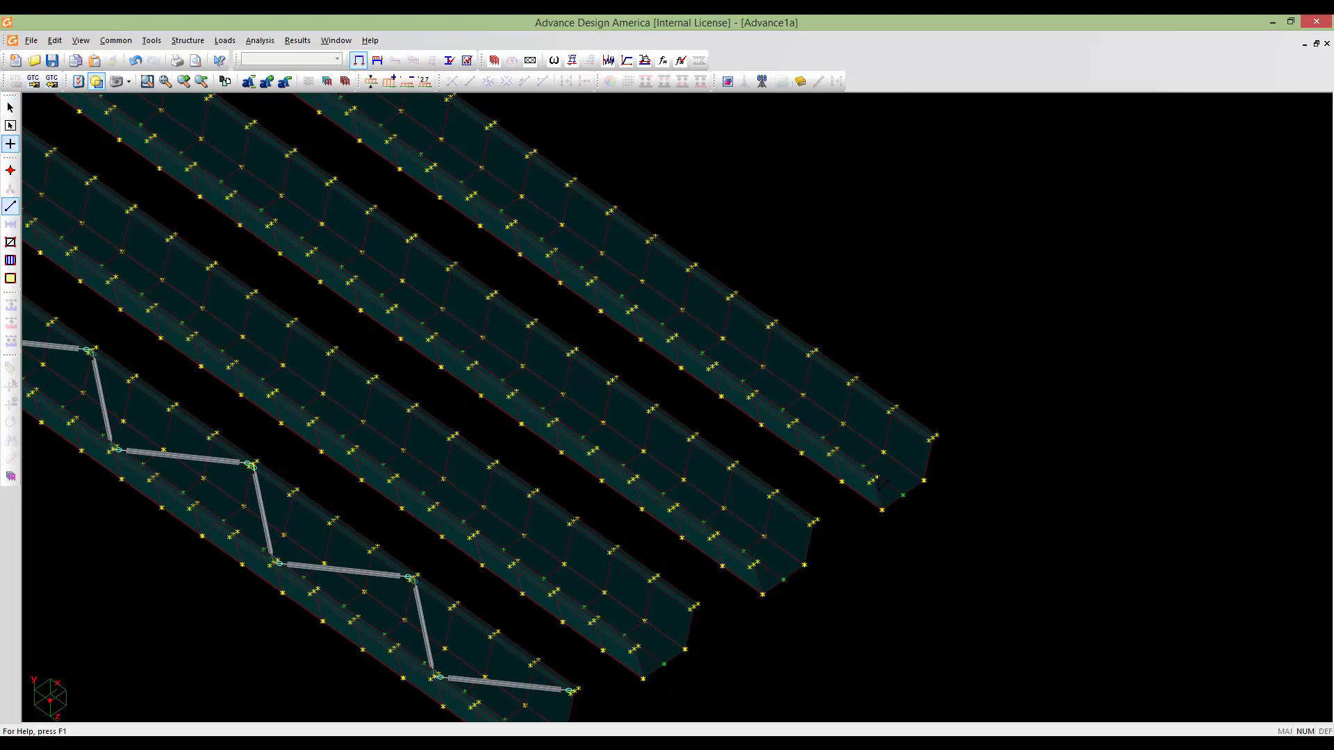
scroll(877, 481, "up", 2)
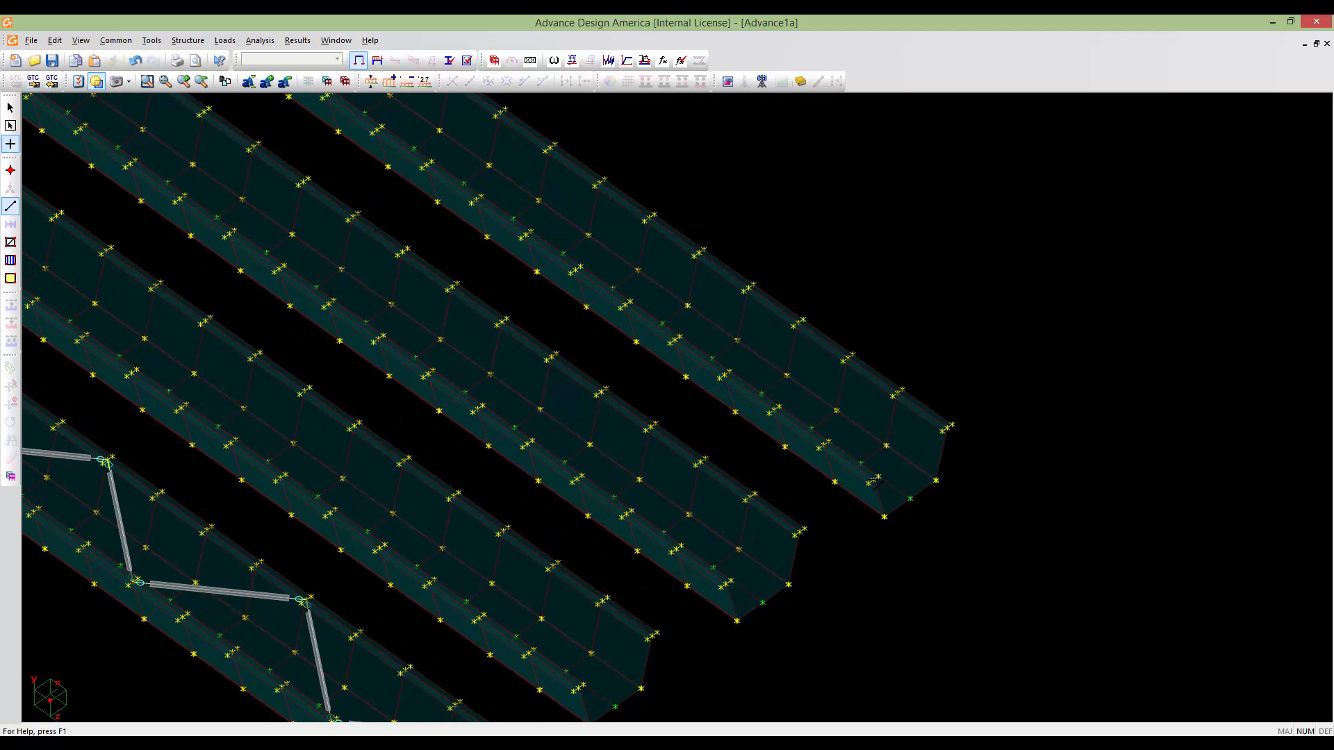
left_click(873, 480)
left_click(849, 359)
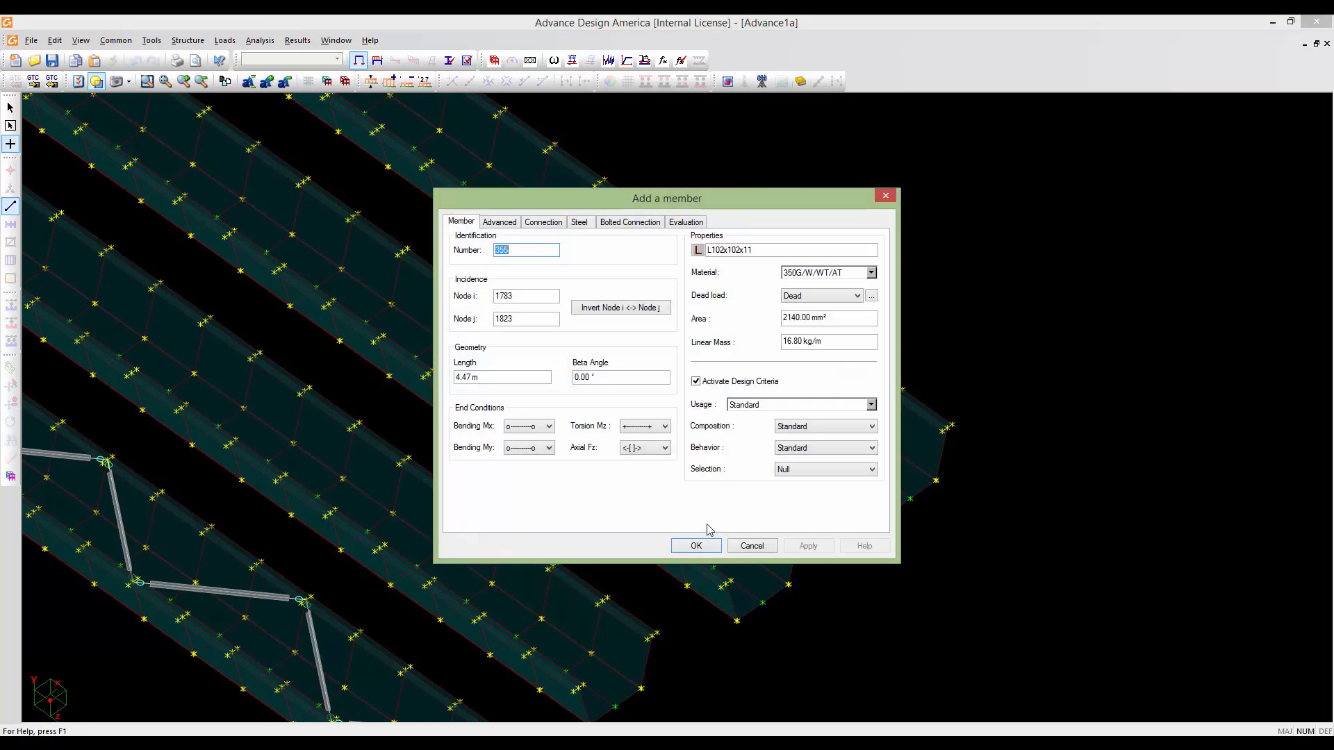
left_click(706, 545)
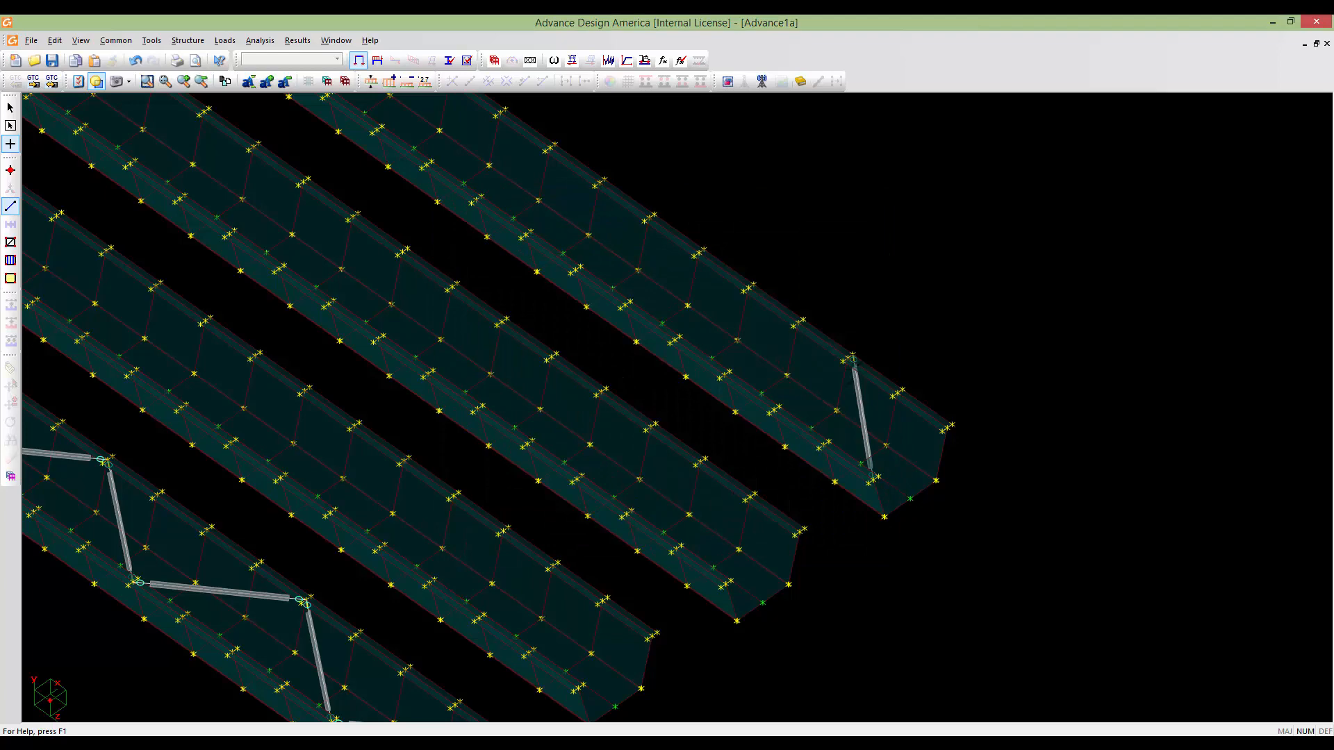
scroll(858, 442, "up", 3)
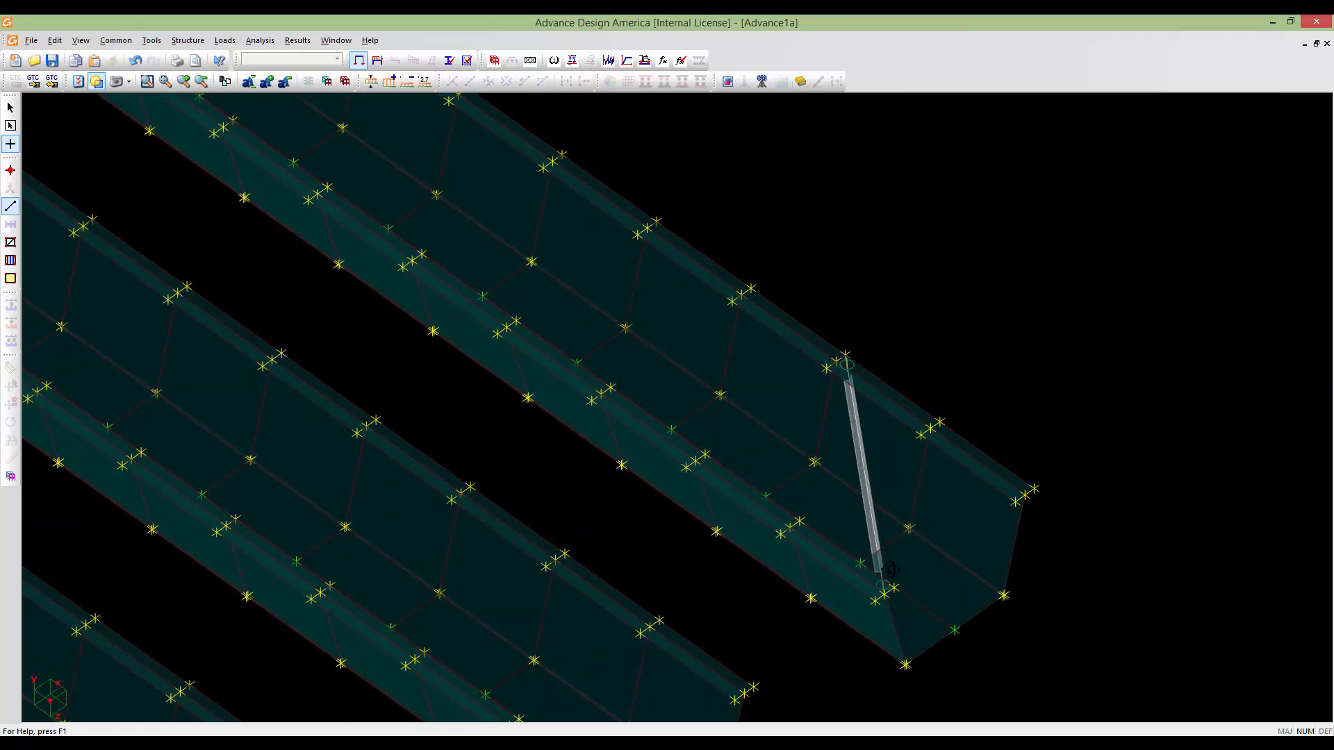
middle_click_drag(890, 570, 947, 492)
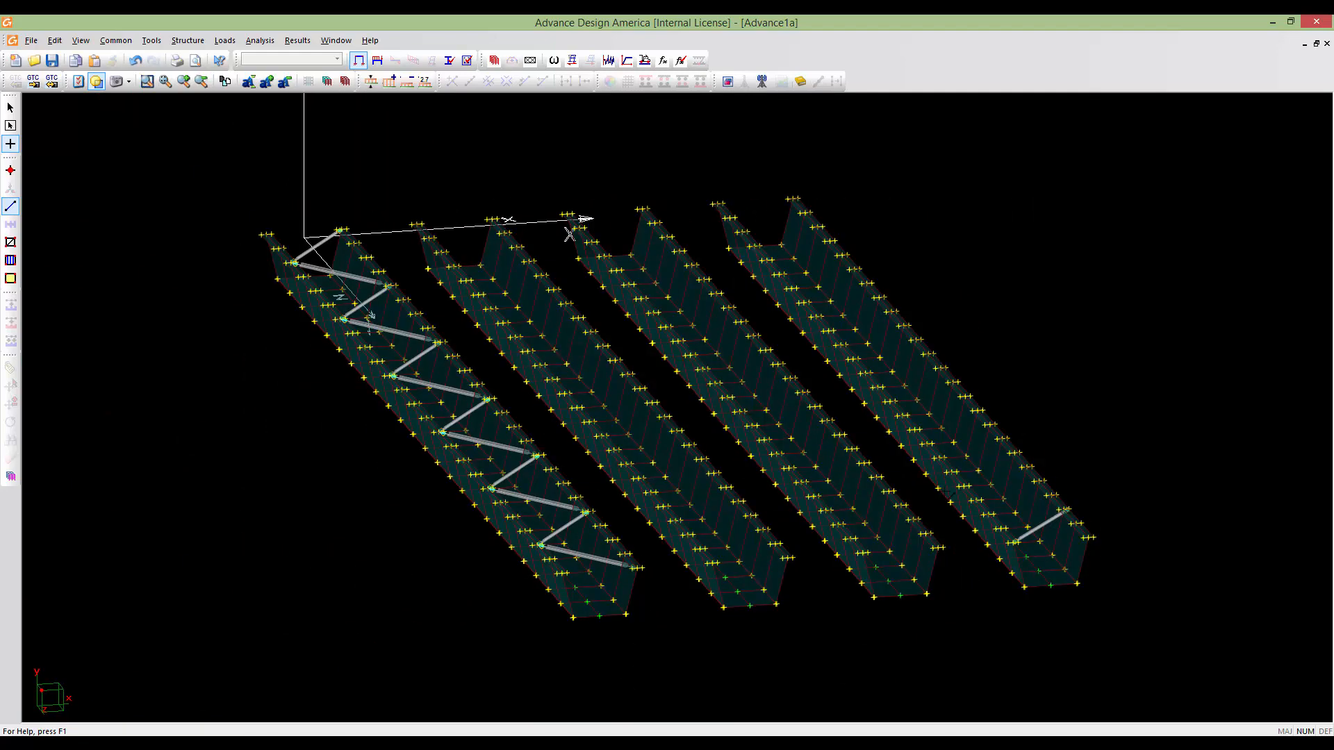
scroll(1055, 544, "up", 6)
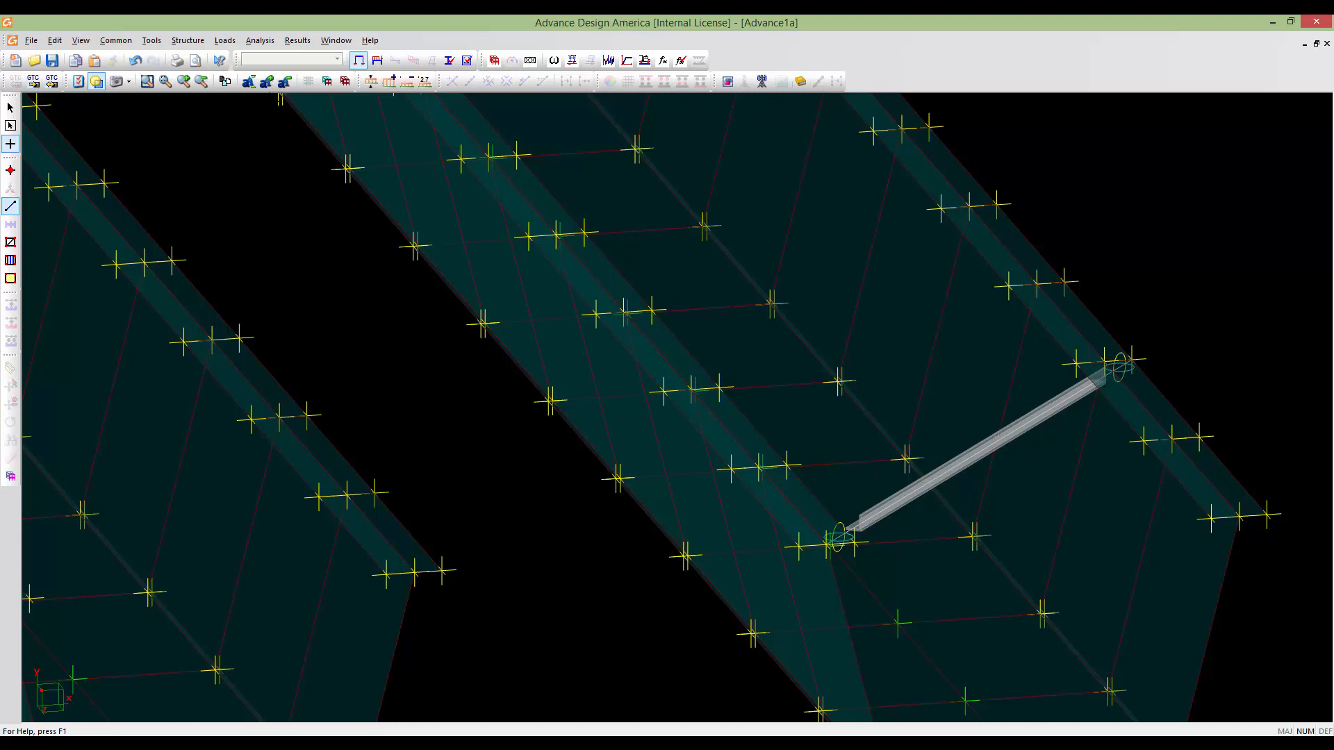
left_click(136, 62)
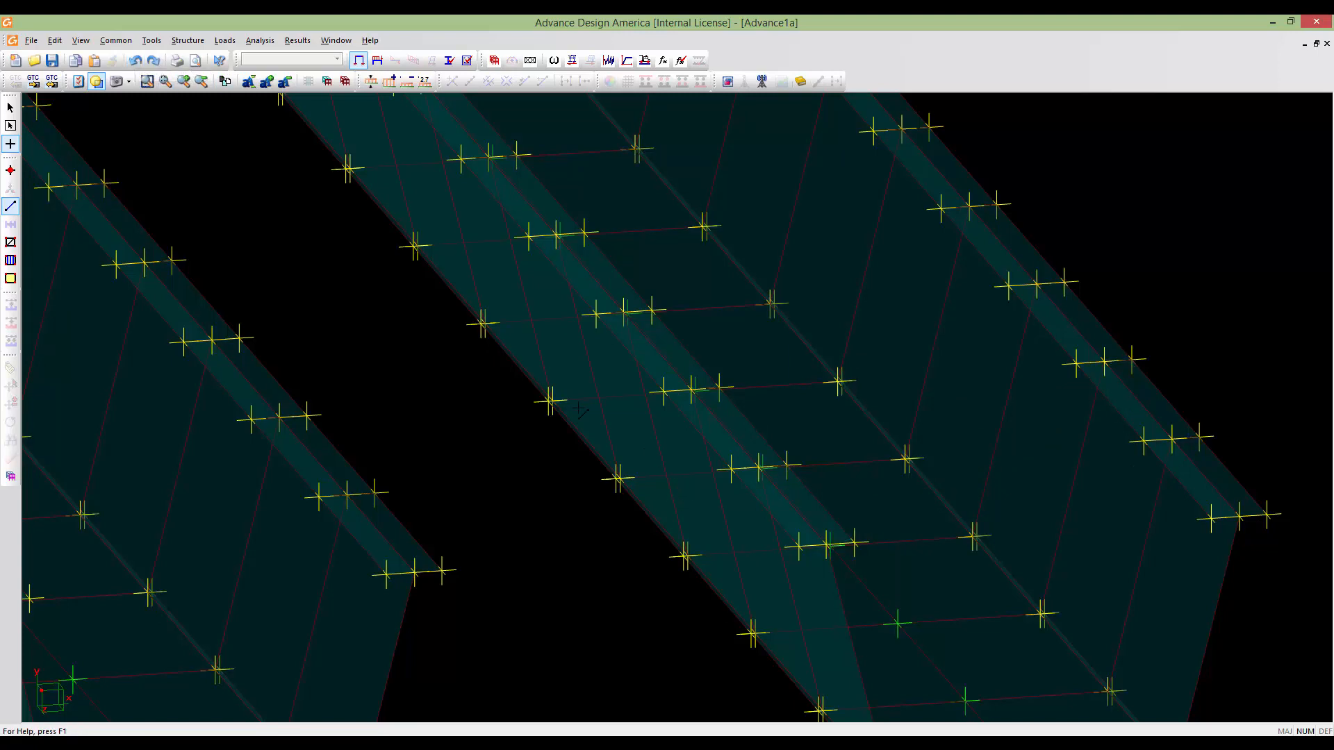
Add the rearmost trough's first L102x102x11 diagonal between nodes 1783 and 1819, at the end away from the origin
scroll(715, 495, "down", 8)
mouse_move(716, 495)
middle_mouse_down()
mouse_move(855, 460)
mouse_move(556, 451)
middle_mouse_up()
scroll(723, 433, "up", 10)
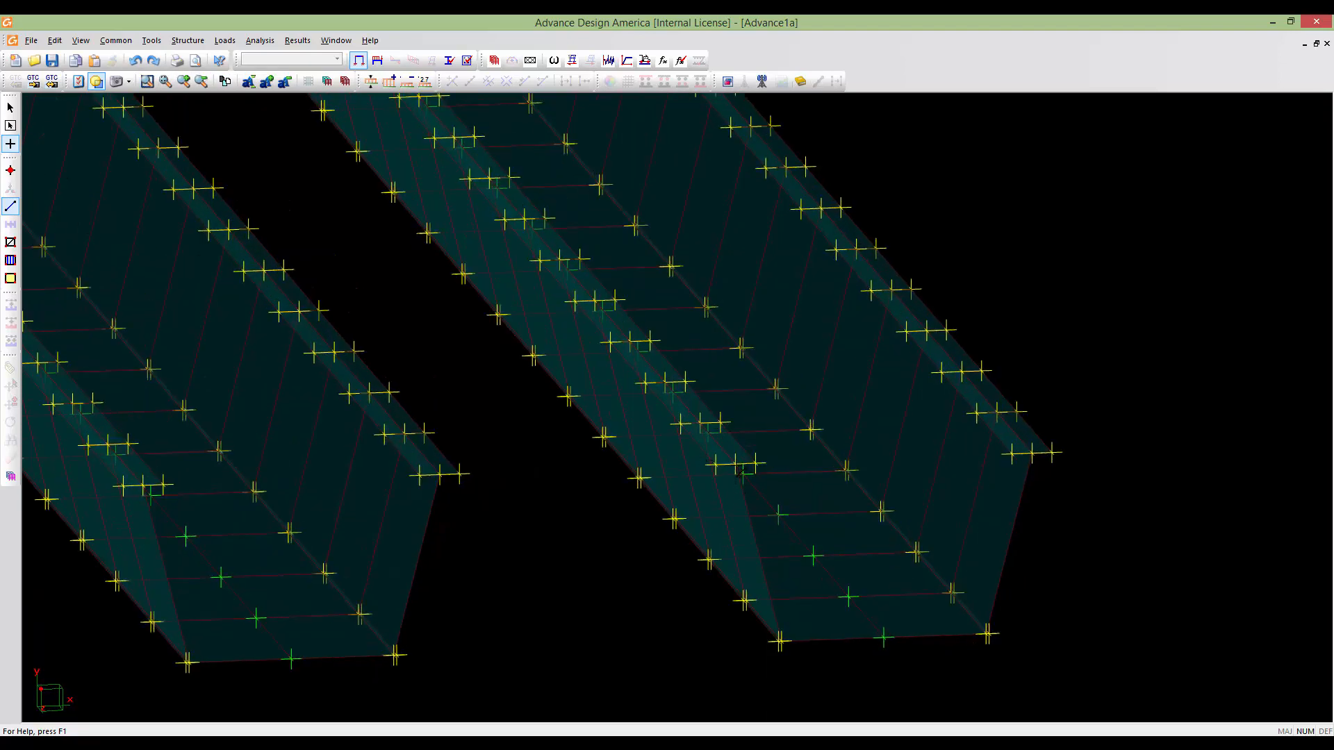
scroll(739, 473, "down", 6)
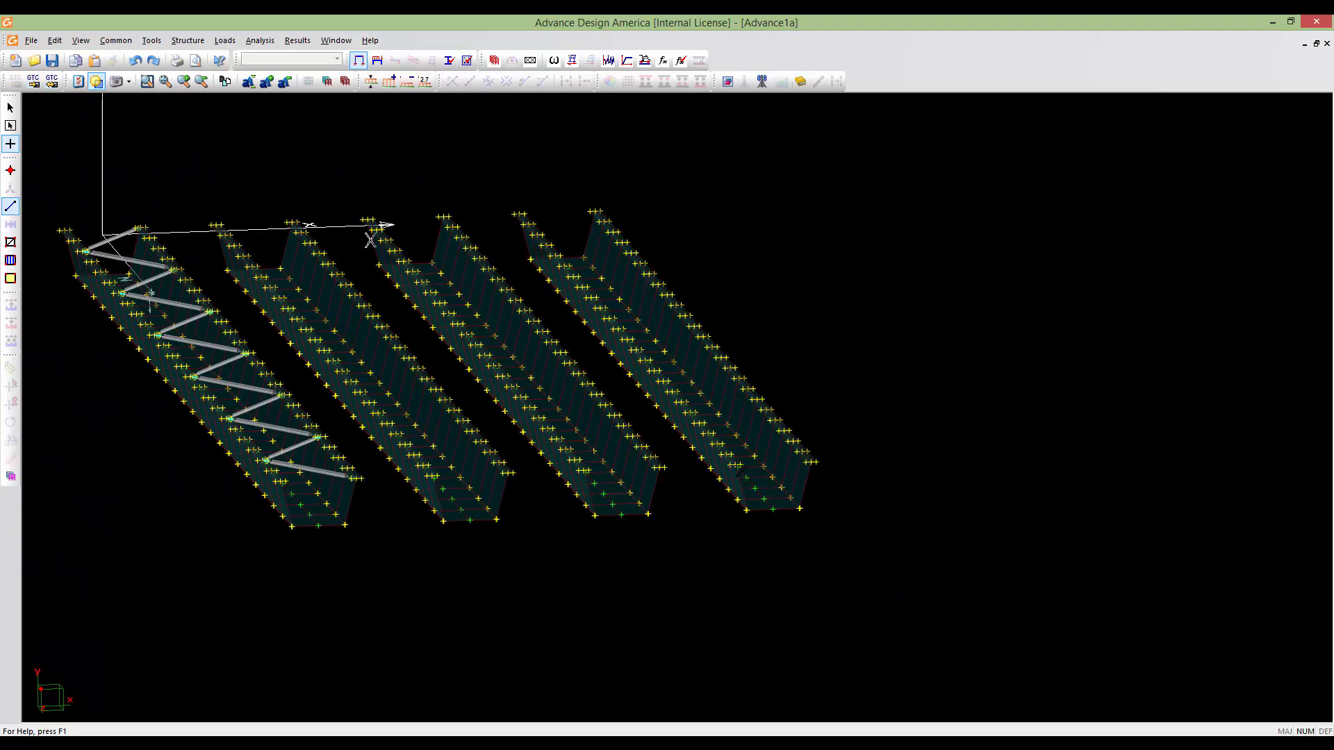
scroll(738, 470, "up", 10)
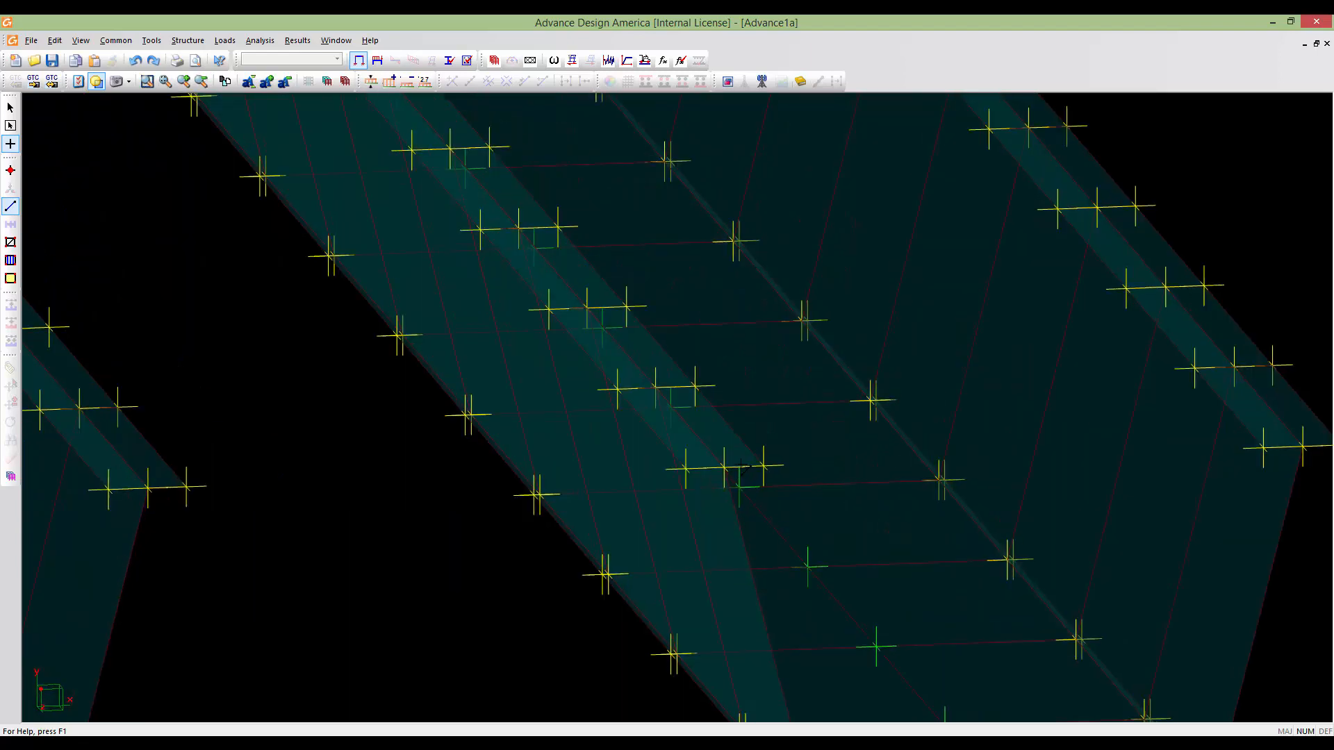
left_click(725, 467)
left_click(1147, 294)
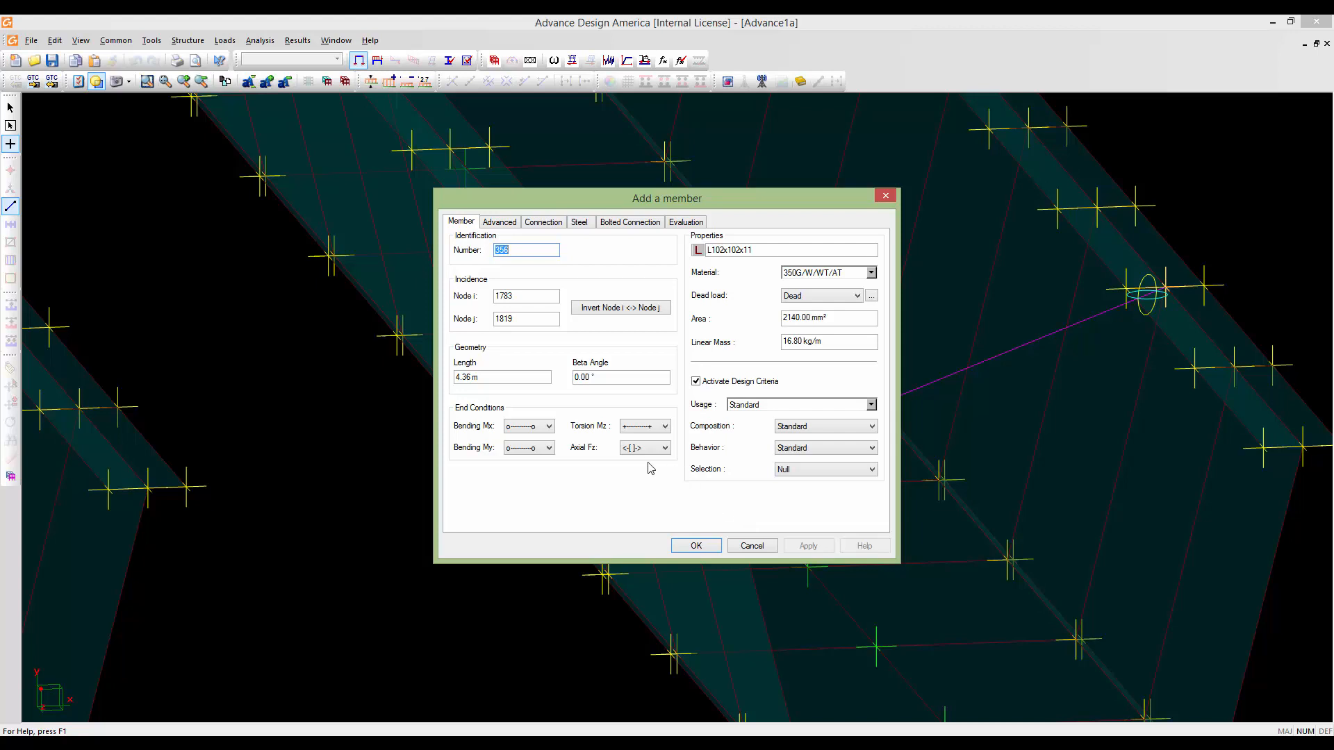
left_click(696, 545)
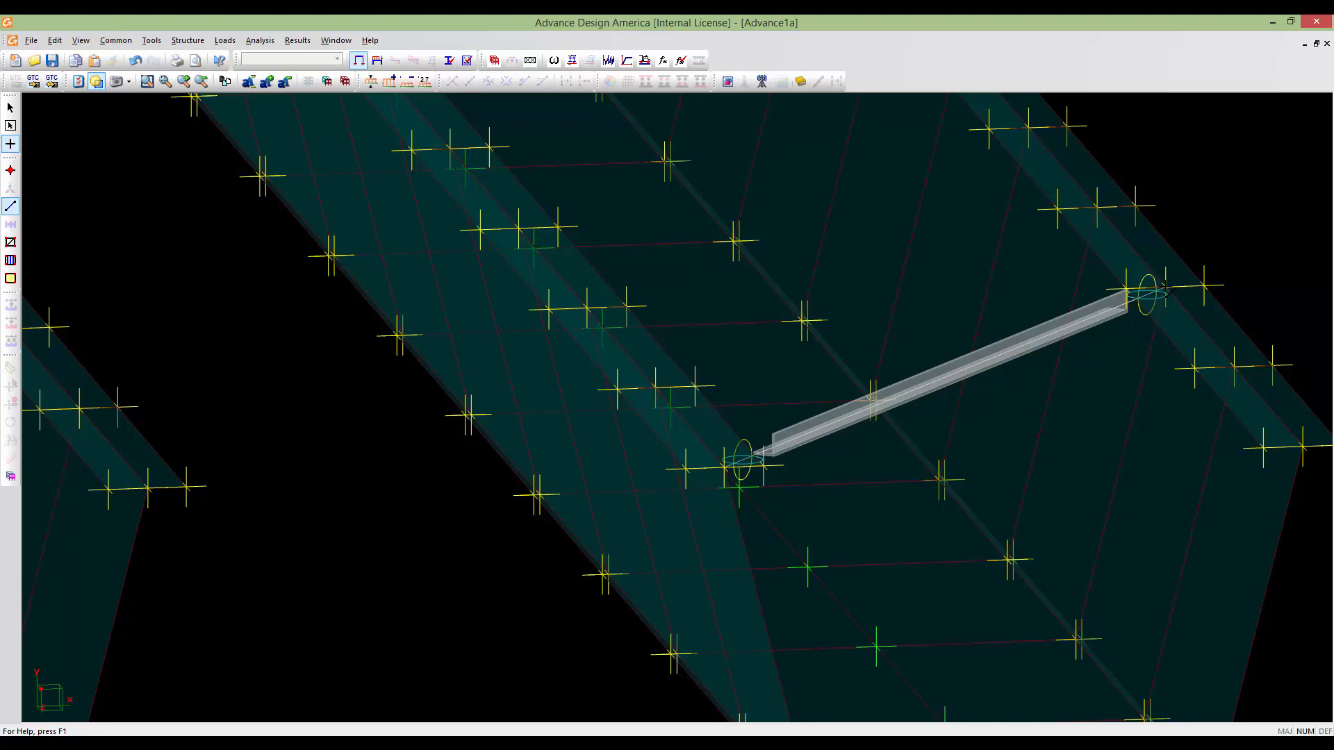
Add the rearmost trough's second and third L102x102x11 diagonals from node 1819 towards the origin, crossing between flanges every two panels
left_click(1166, 287)
left_click(454, 149)
left_click(697, 543)
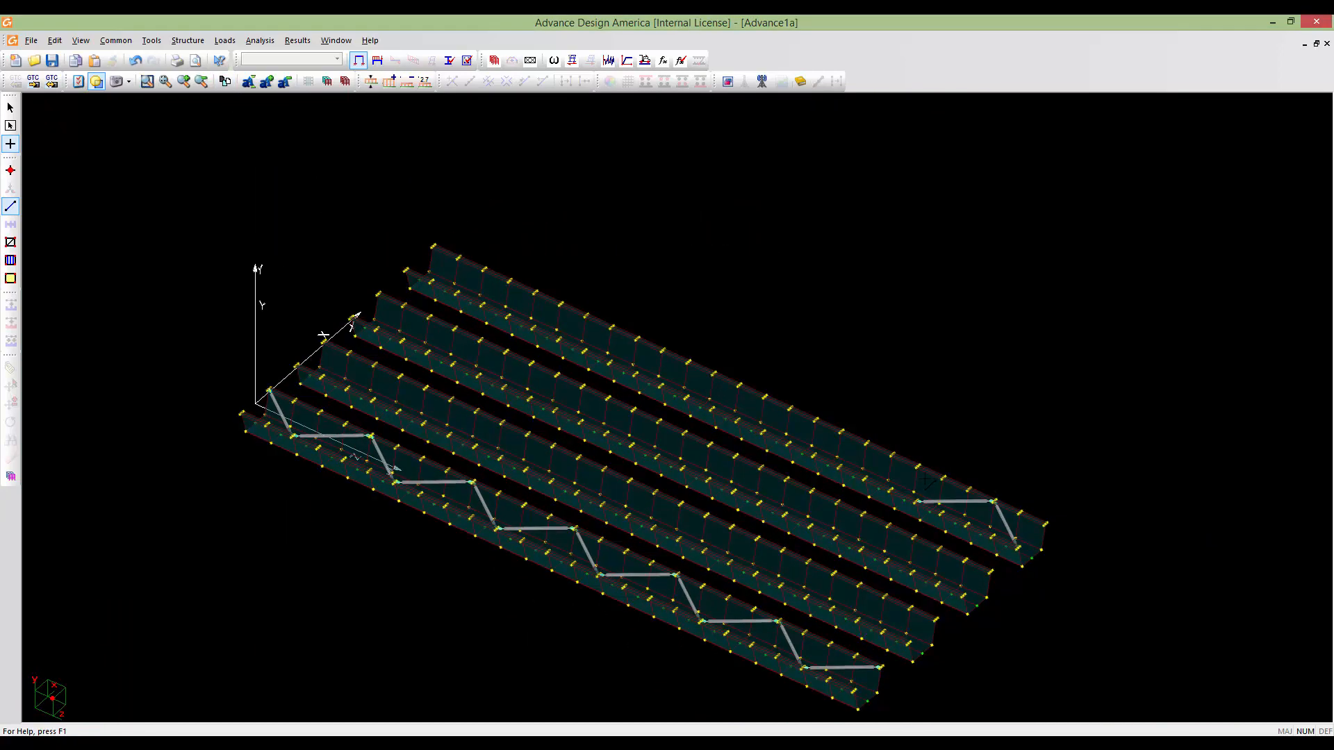
scroll(933, 510, "up", 5)
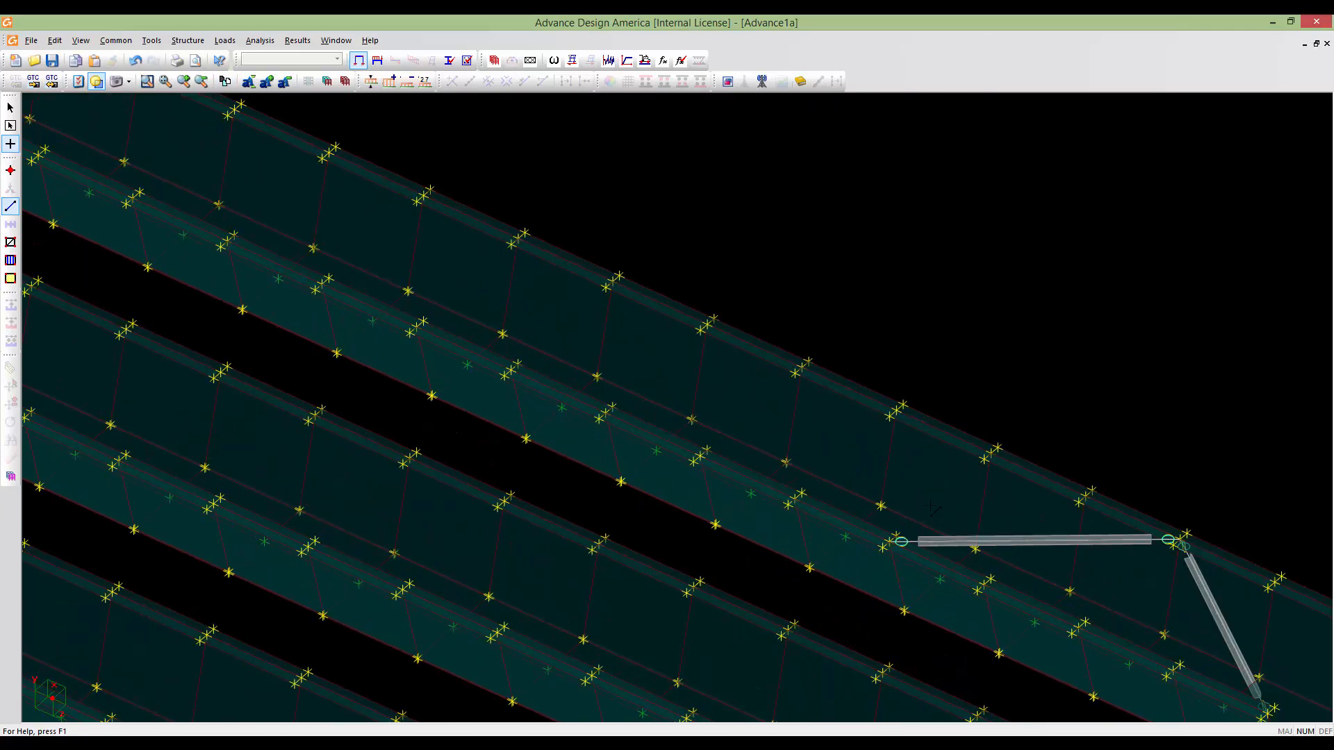
scroll(934, 510, "up", 2)
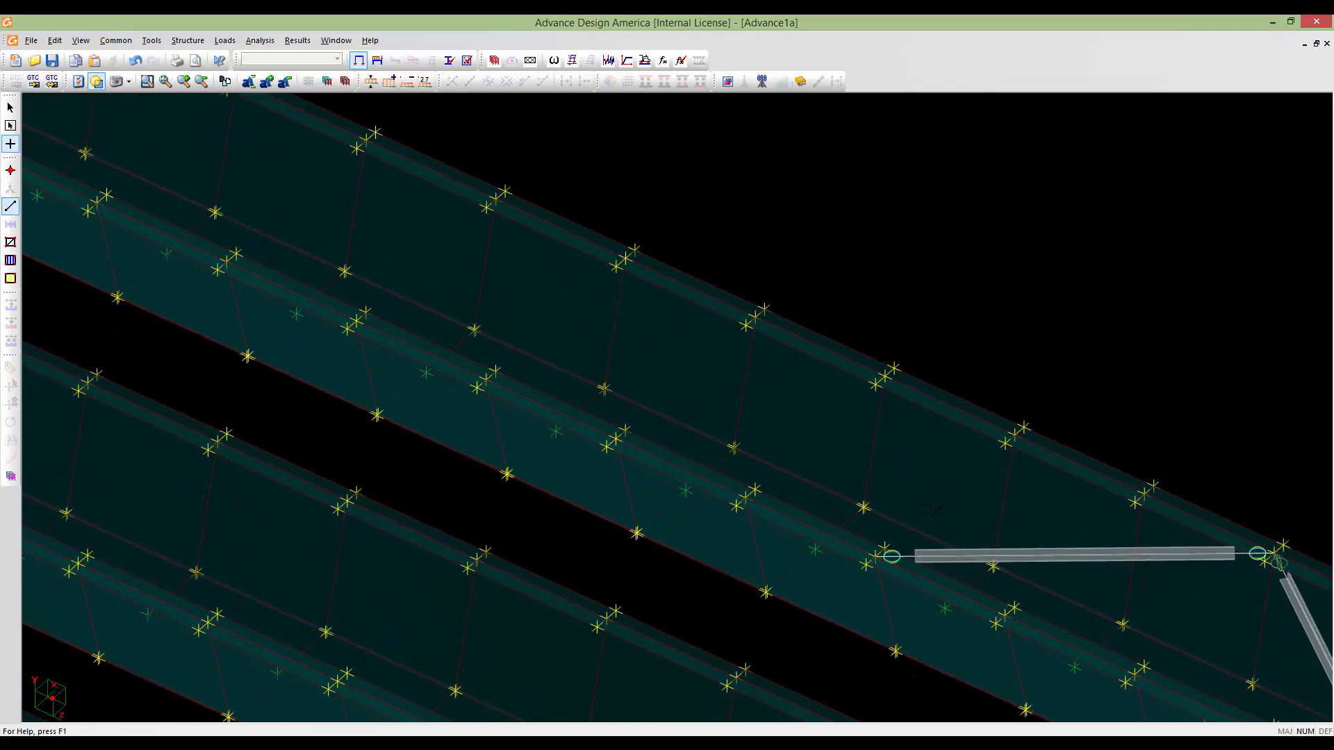
left_click(877, 558)
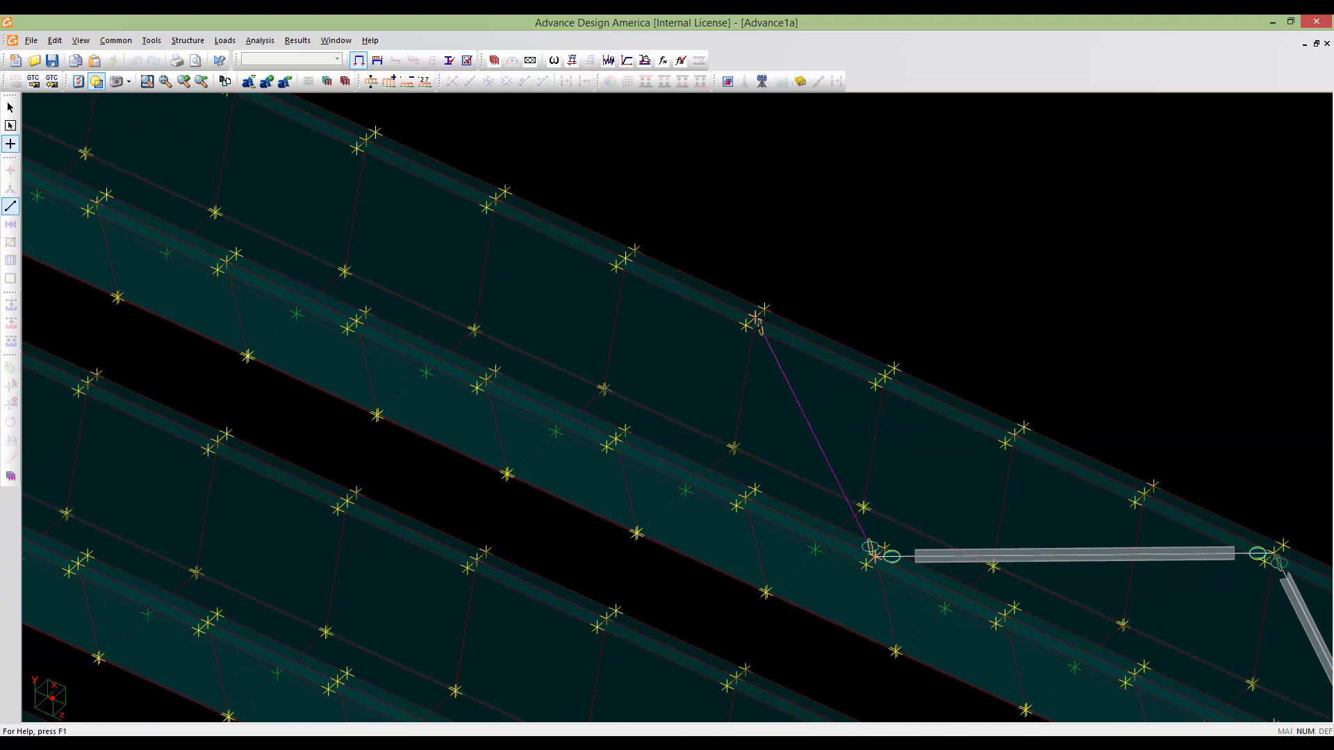
left_click(758, 314)
left_click(700, 546)
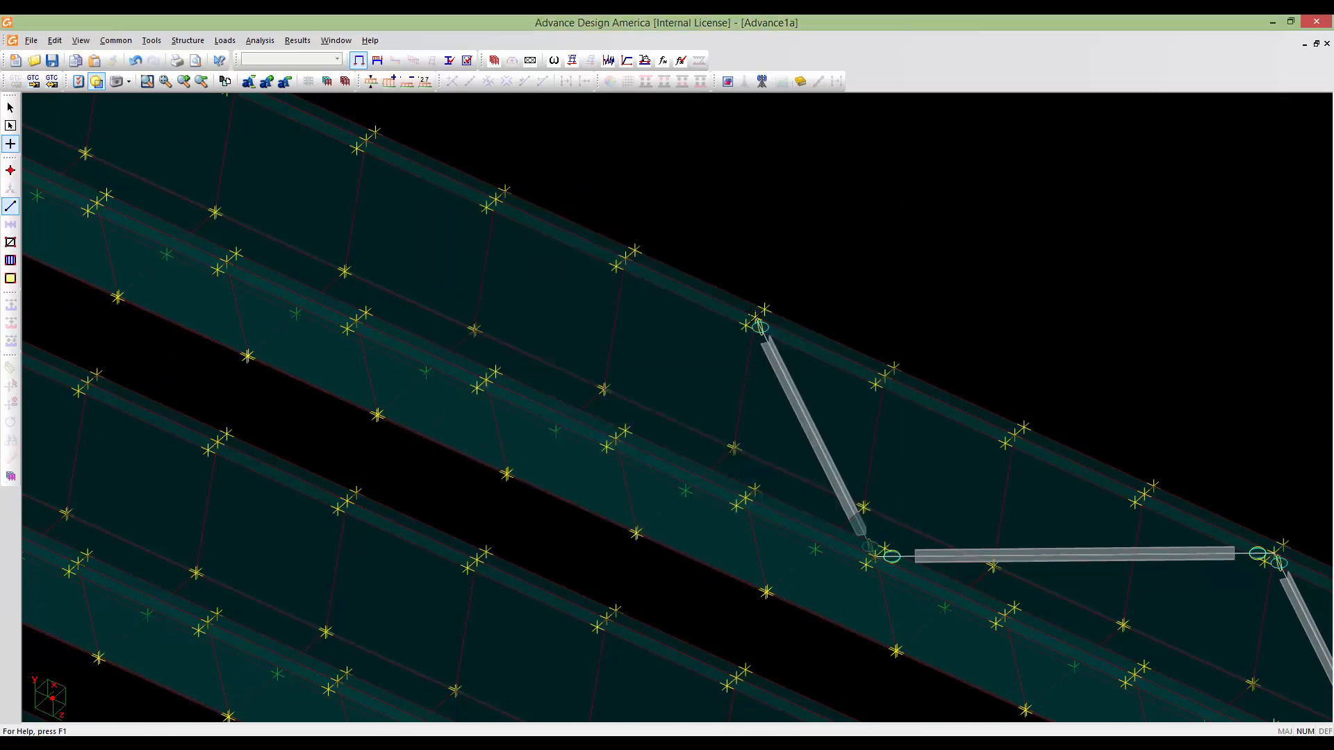
Add the rearmost trough's fourth and fifth L102x102x11 diagonals, continuing the two-panel zigzag through node 1548 to node 1585
left_click(755, 319)
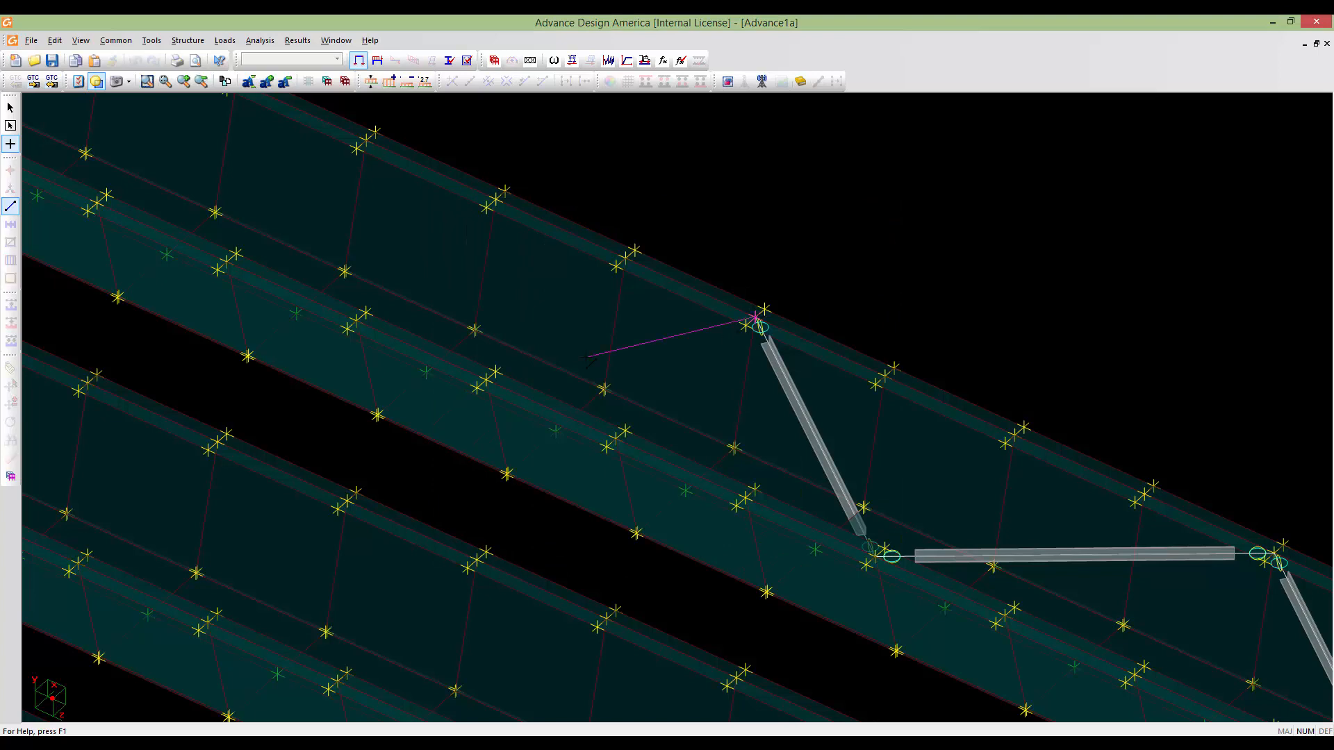
left_click(360, 320)
left_click(690, 539)
scroll(637, 521, "down", 3)
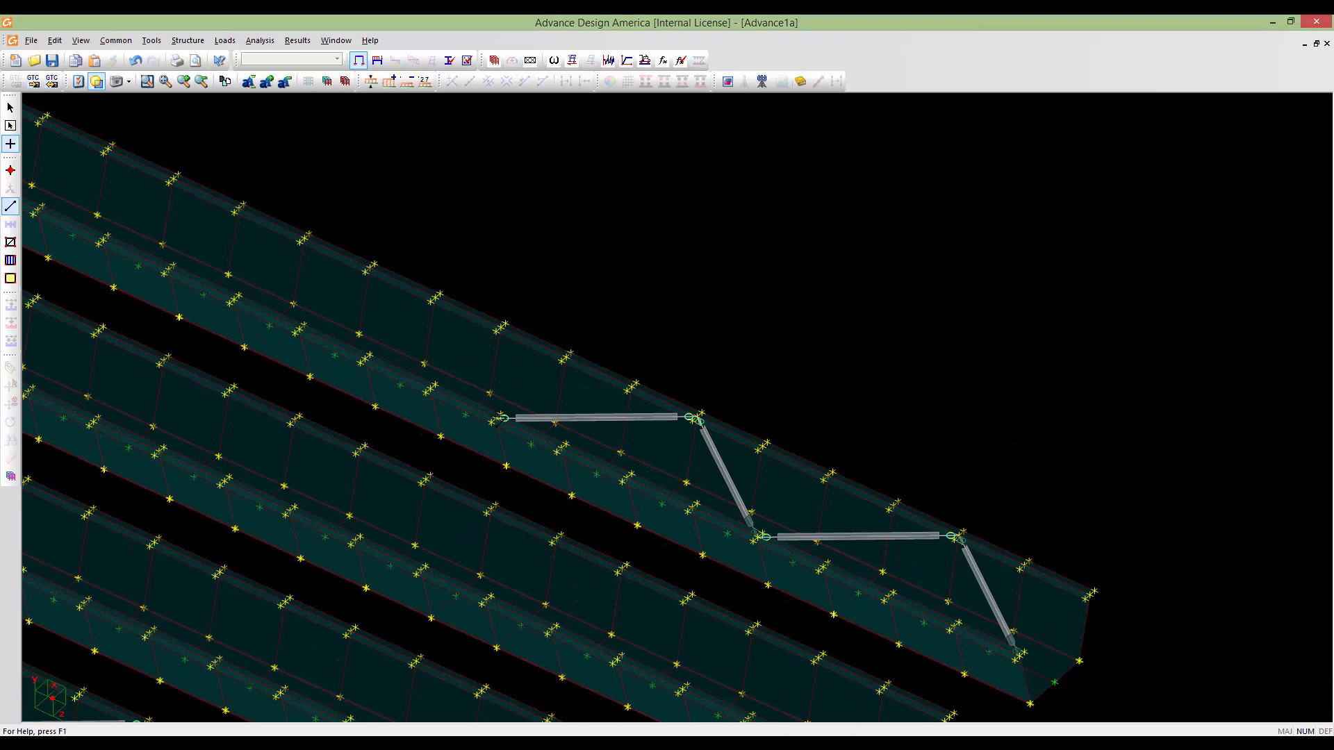
left_click(497, 418)
left_click(437, 301)
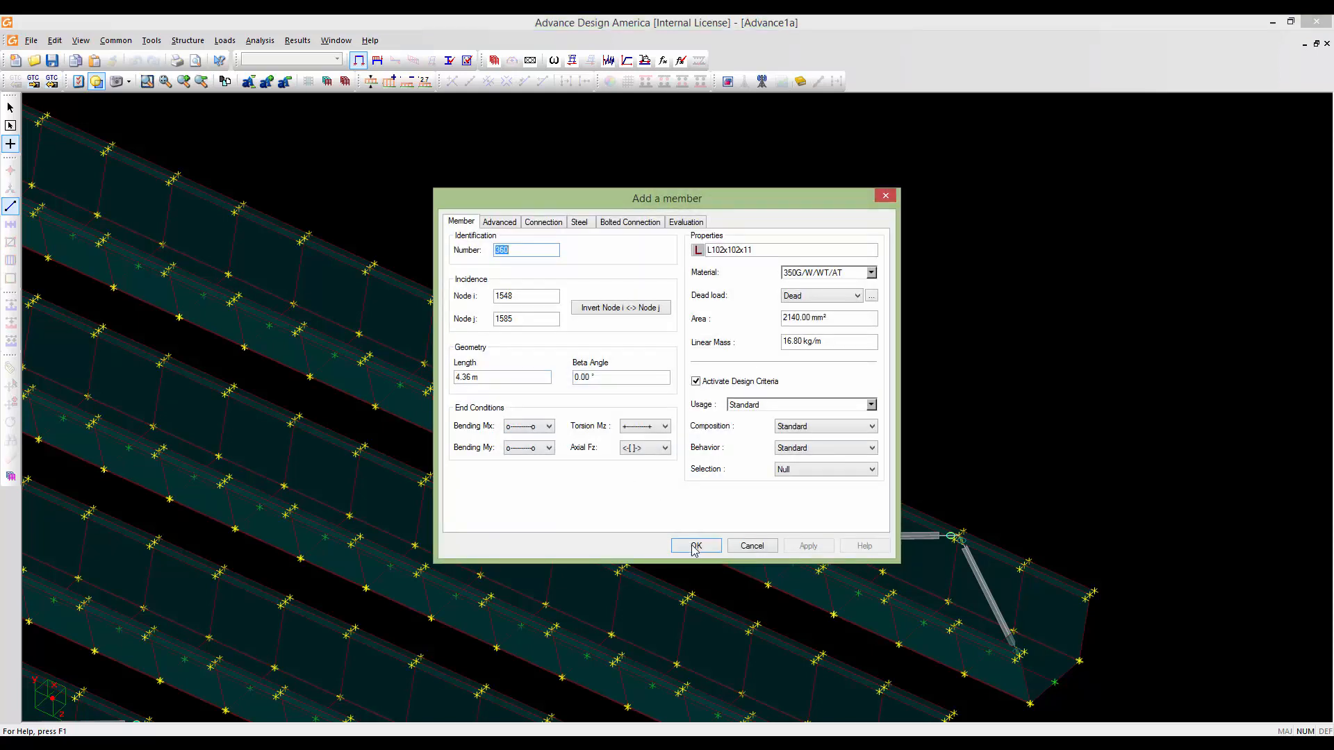
left_click(691, 545)
Add the rearmost trough's sixth and seventh L102x102x11 diagonals, from node 1585 to 1620 and from 1620 to 1657
left_click(437, 301)
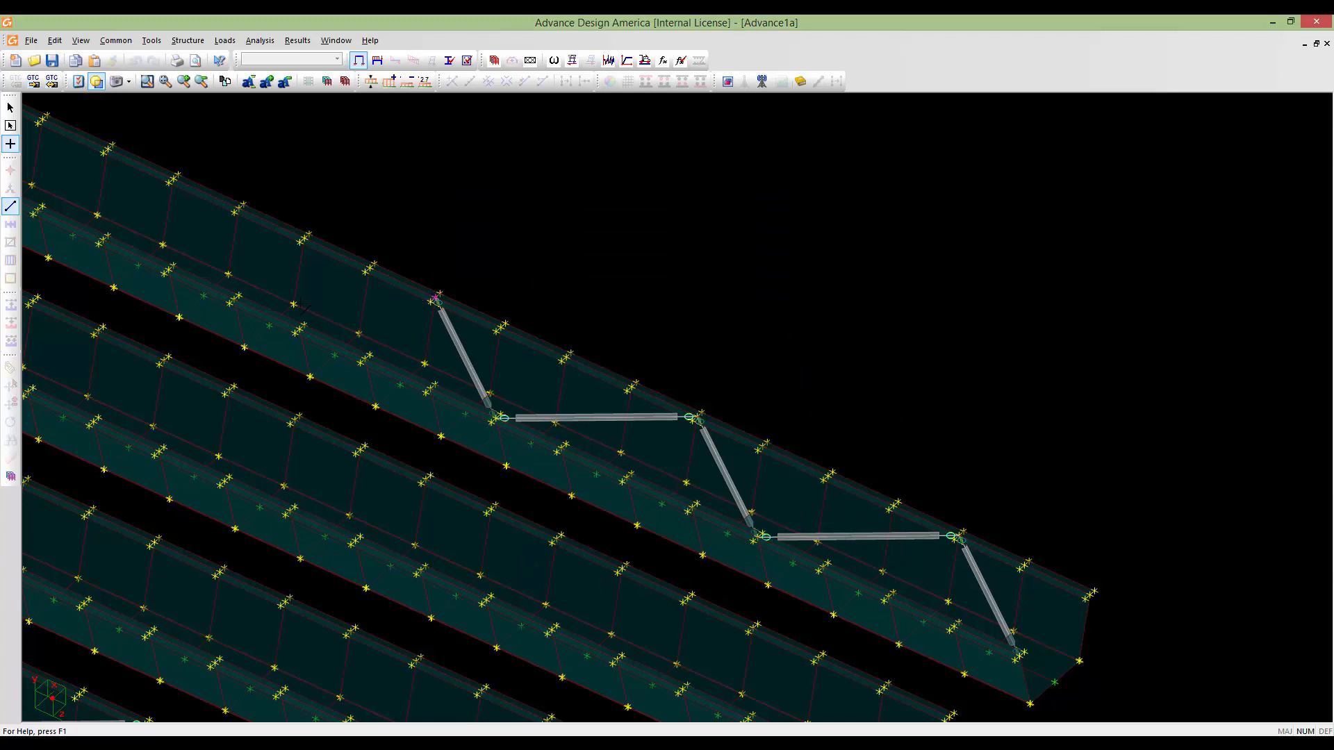
left_click(242, 300)
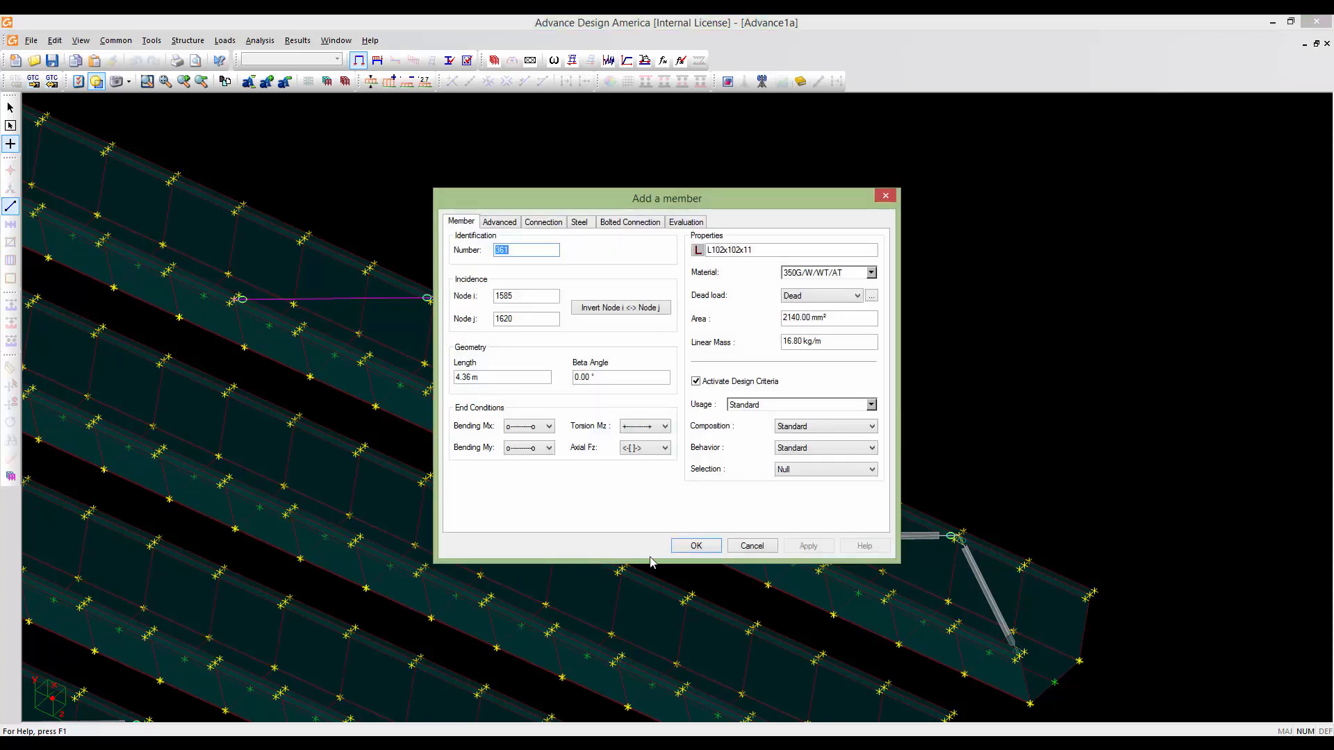
left_click(680, 547)
middle_click_drag(255, 311, 1073, 578)
scroll(1061, 573, "up", 3)
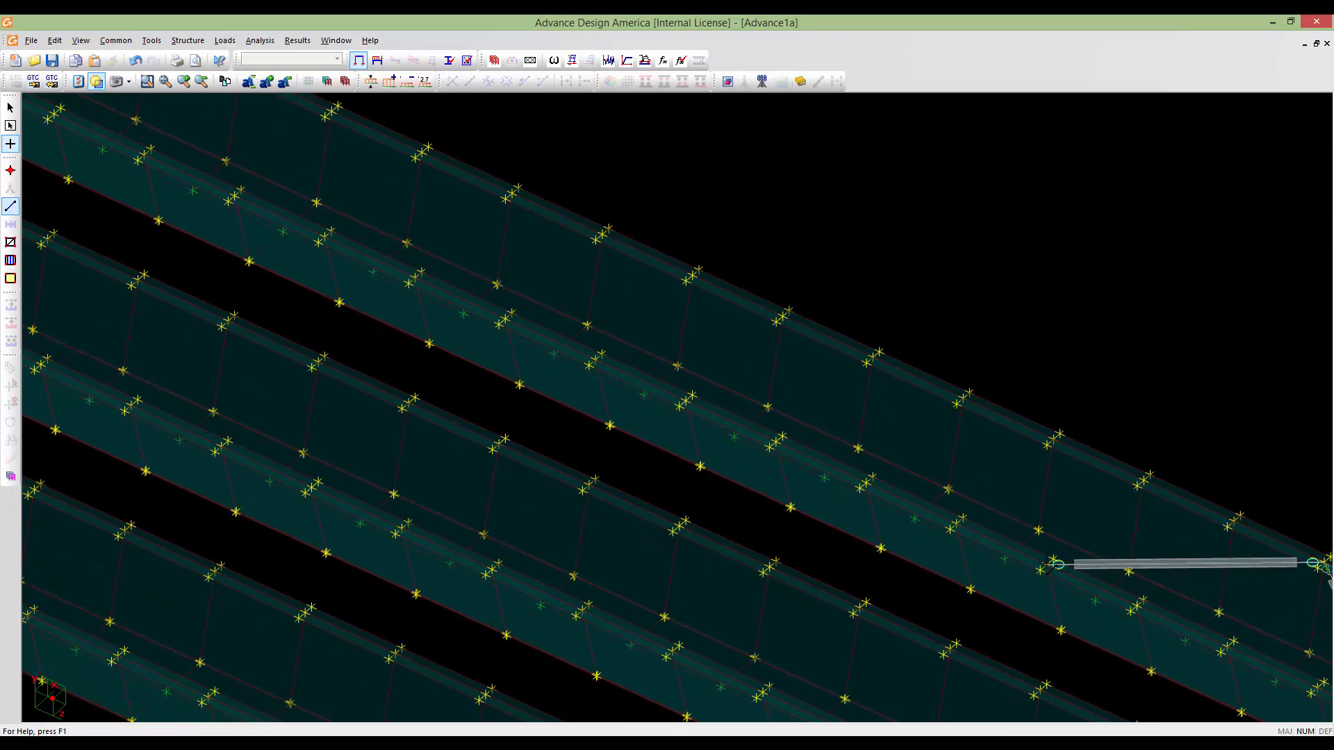
left_click(1049, 566)
left_click(966, 402)
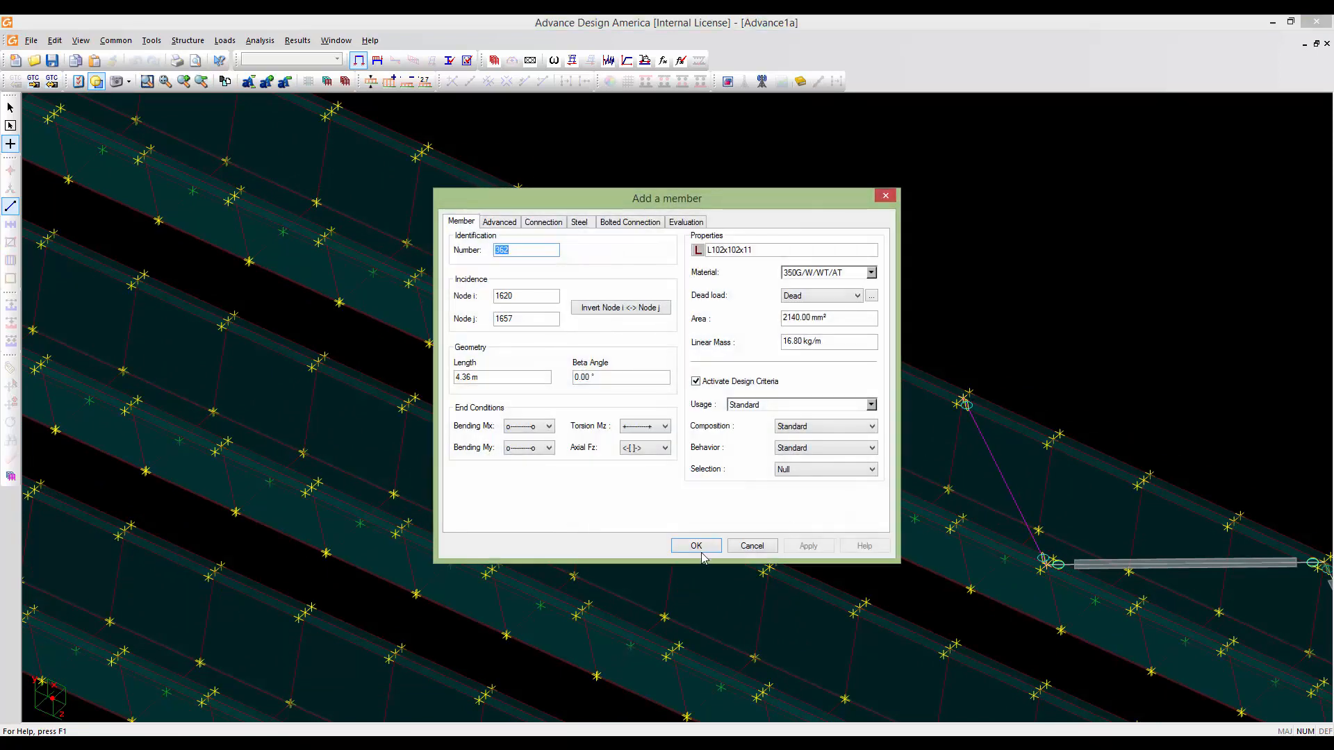
key("Return")
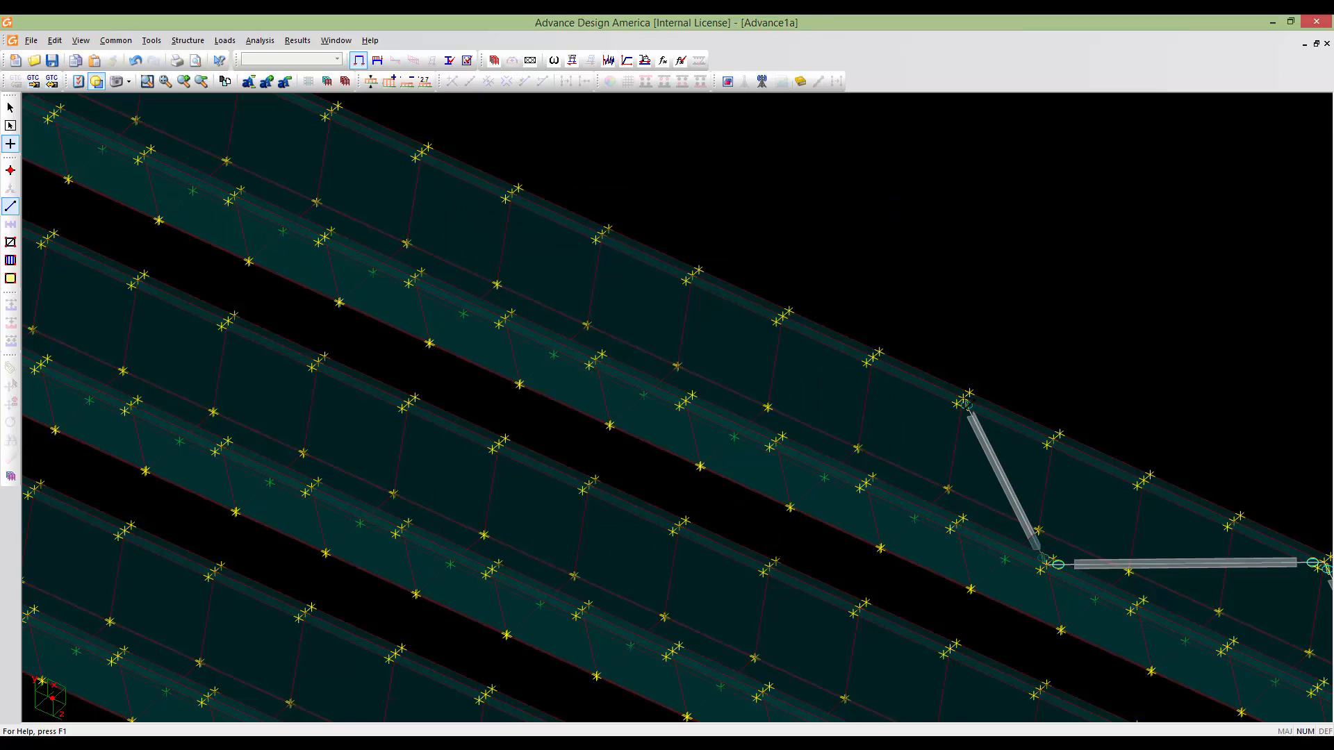
Add the rearmost trough's eighth and ninth L102x102x11 diagonals, from node 1657 to 1692 and from 1692 to 1729
left_click(966, 401)
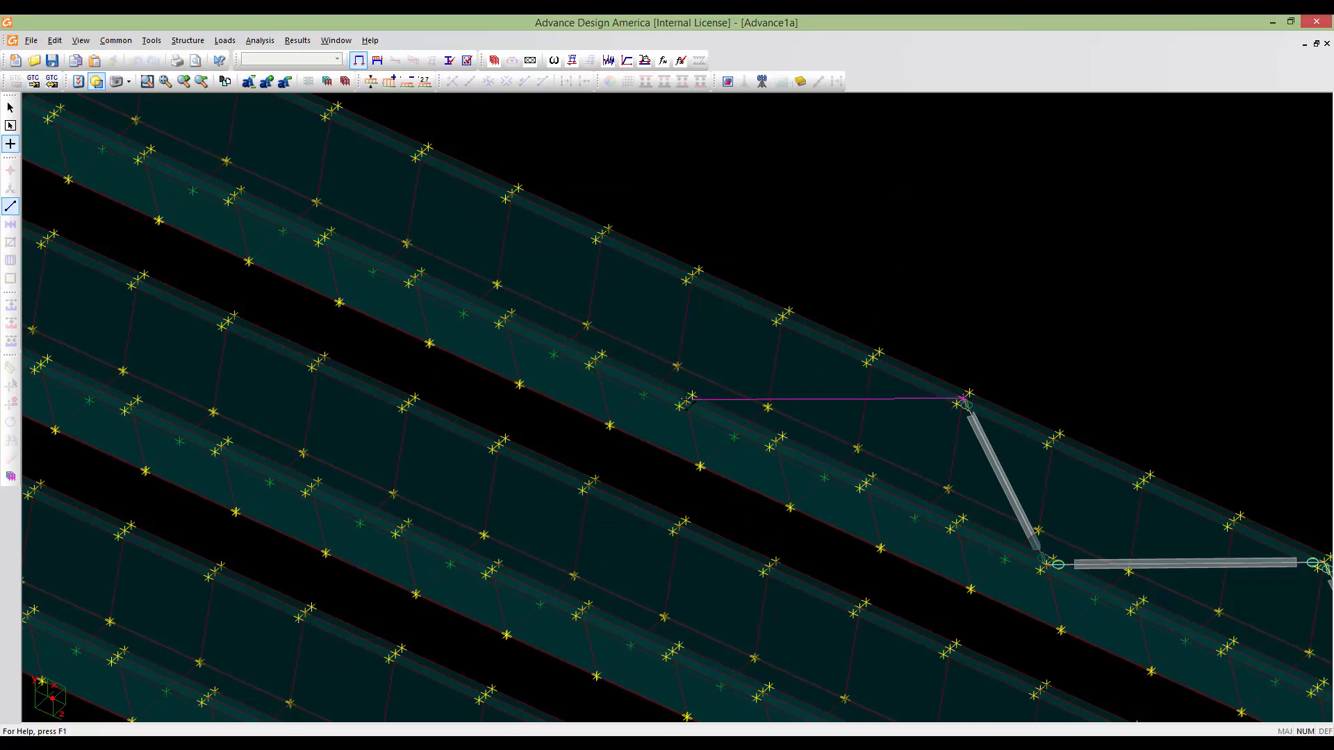
left_click(692, 400)
left_click(697, 545)
scroll(882, 598, "up", 3)
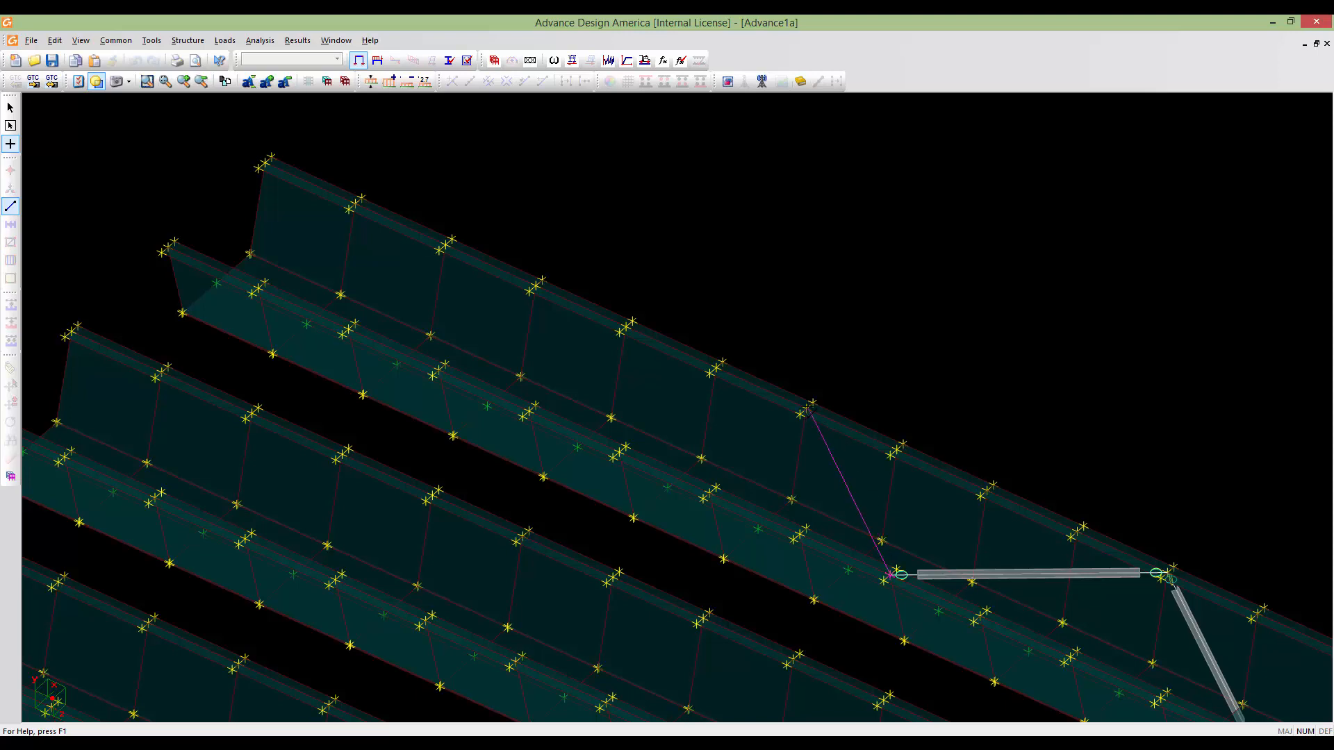
left_click(810, 412)
key("Return")
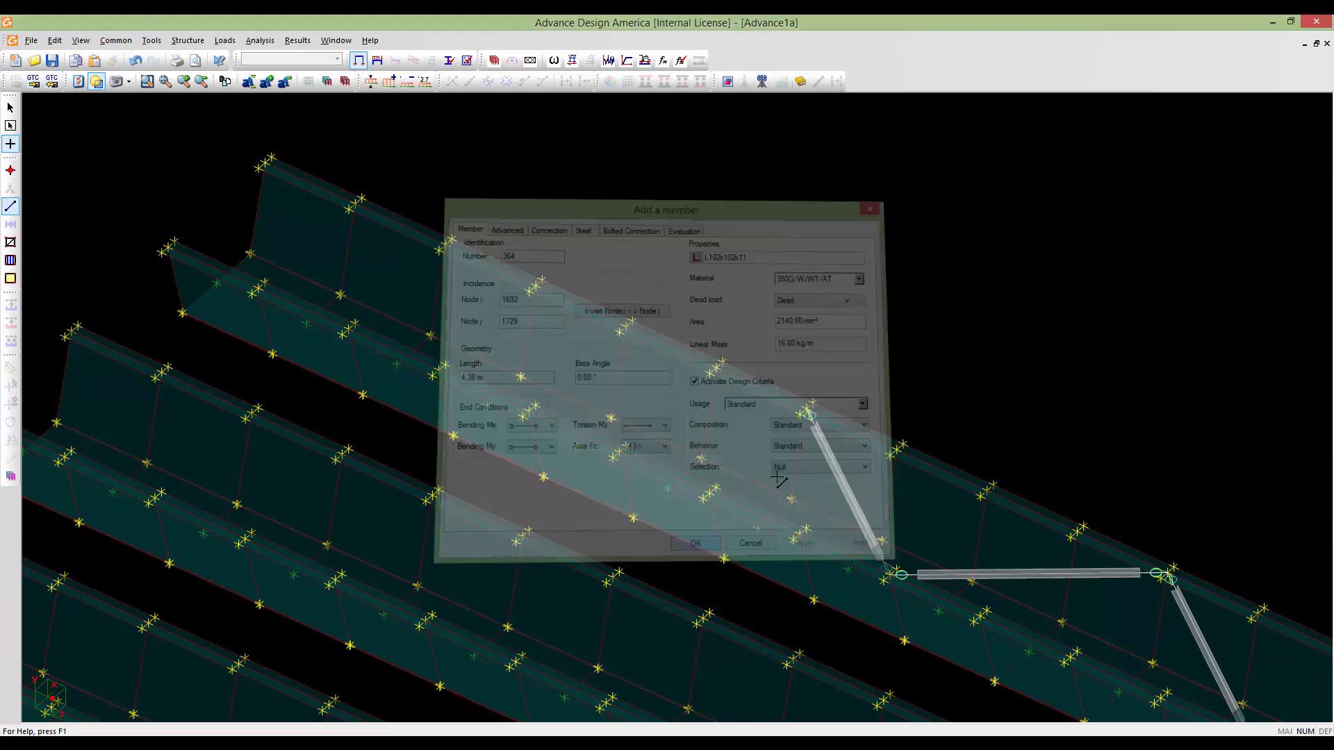
Add the rearmost trough's tenth and eleventh L102x102x11 diagonals, zigzagging from node 1729 to the near flange and back to the far flange
left_click(808, 413)
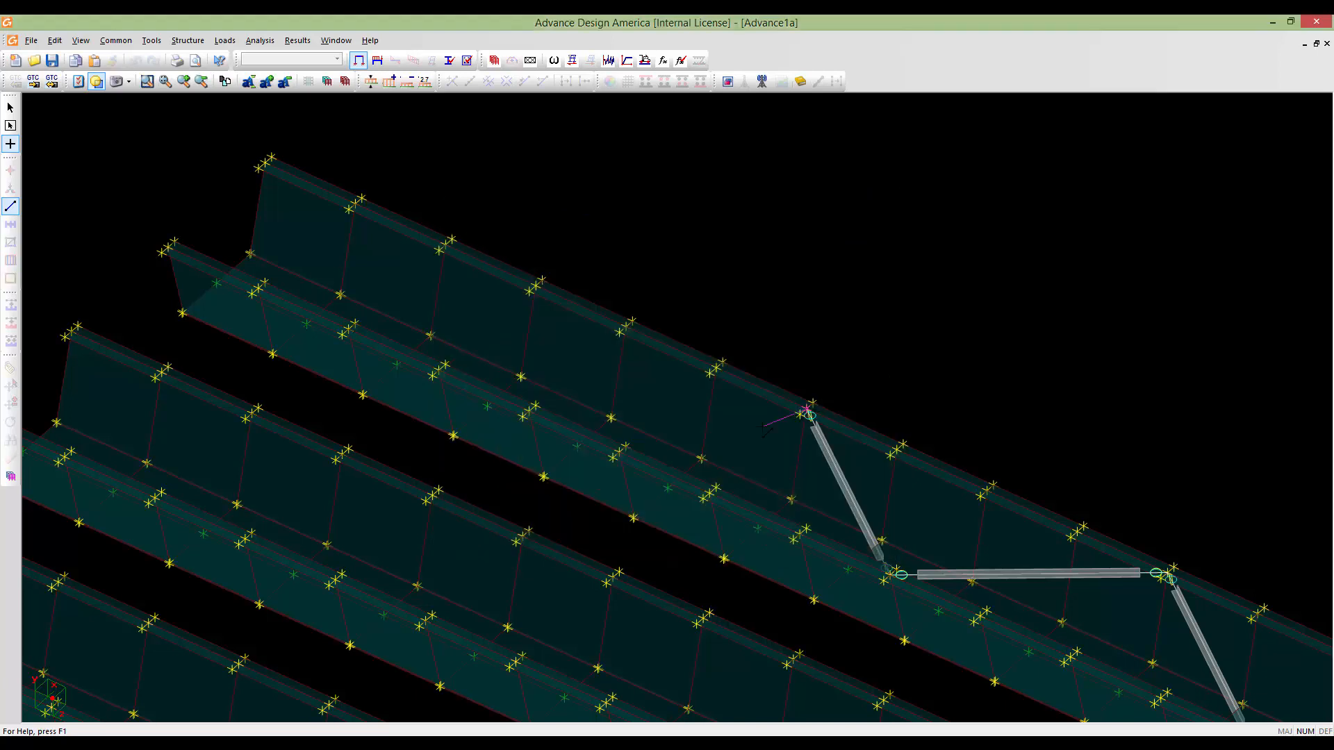
left_click(528, 412)
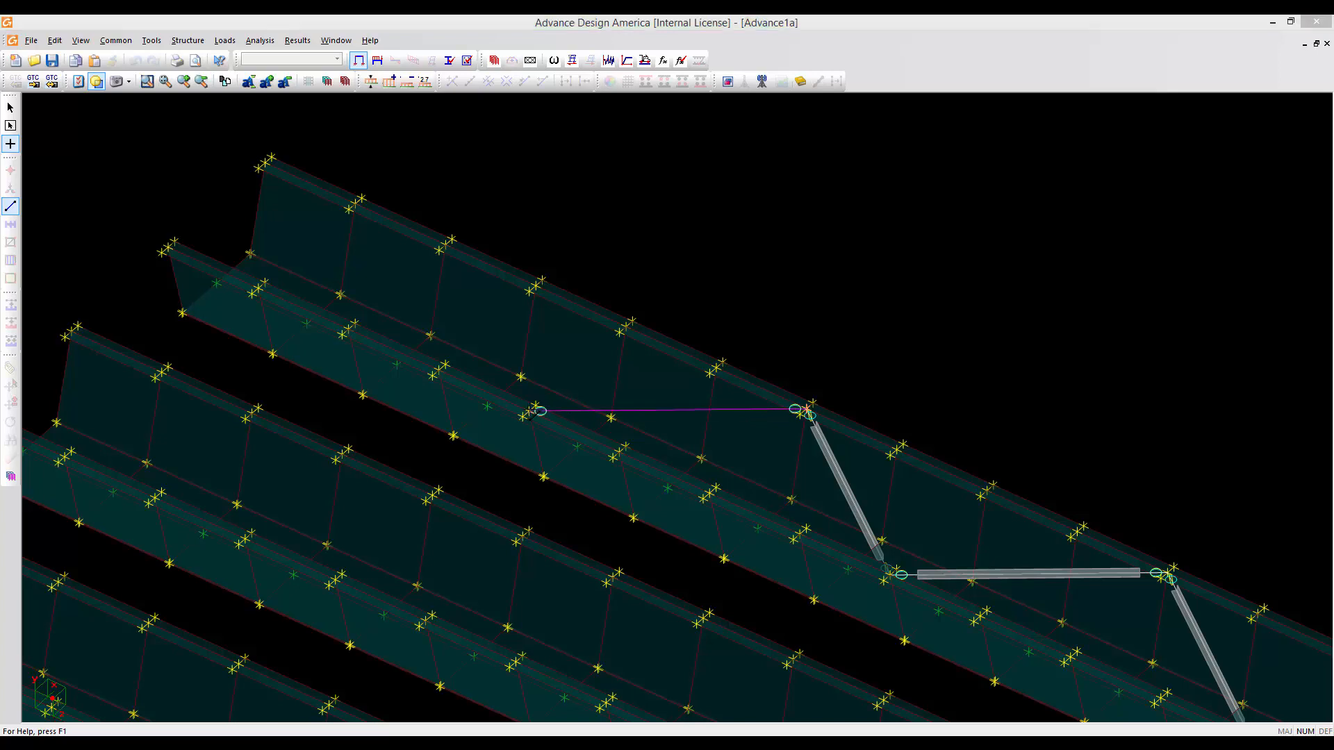
key("Return")
middle_click_drag(609, 465, 831, 592)
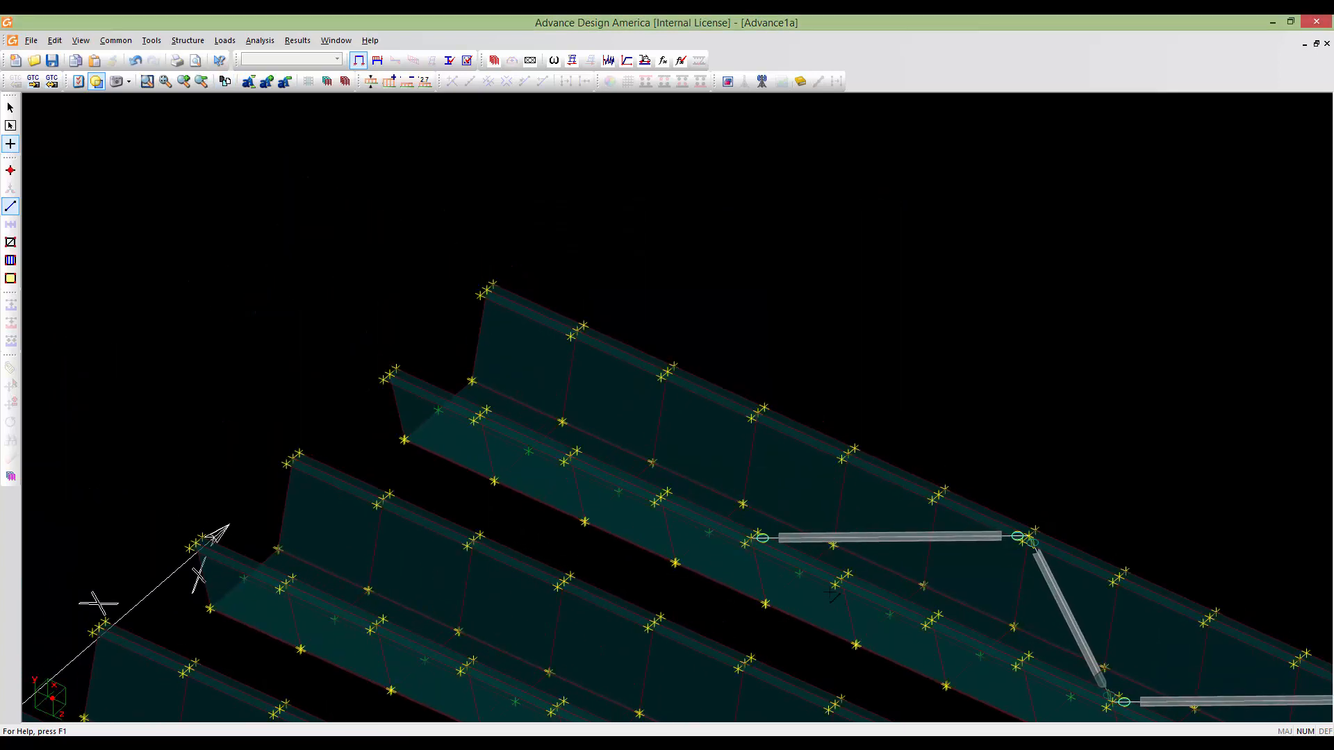
left_click(752, 539)
left_click(671, 376)
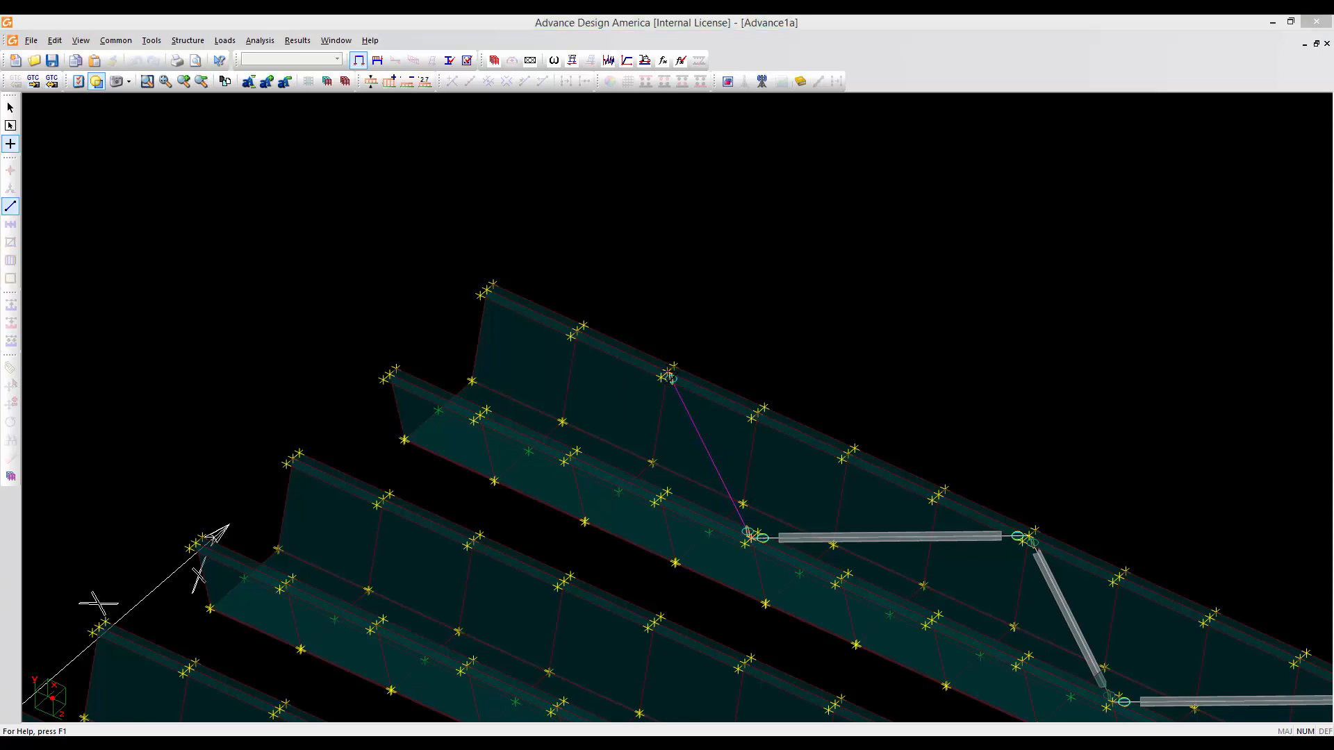
left_click(695, 546)
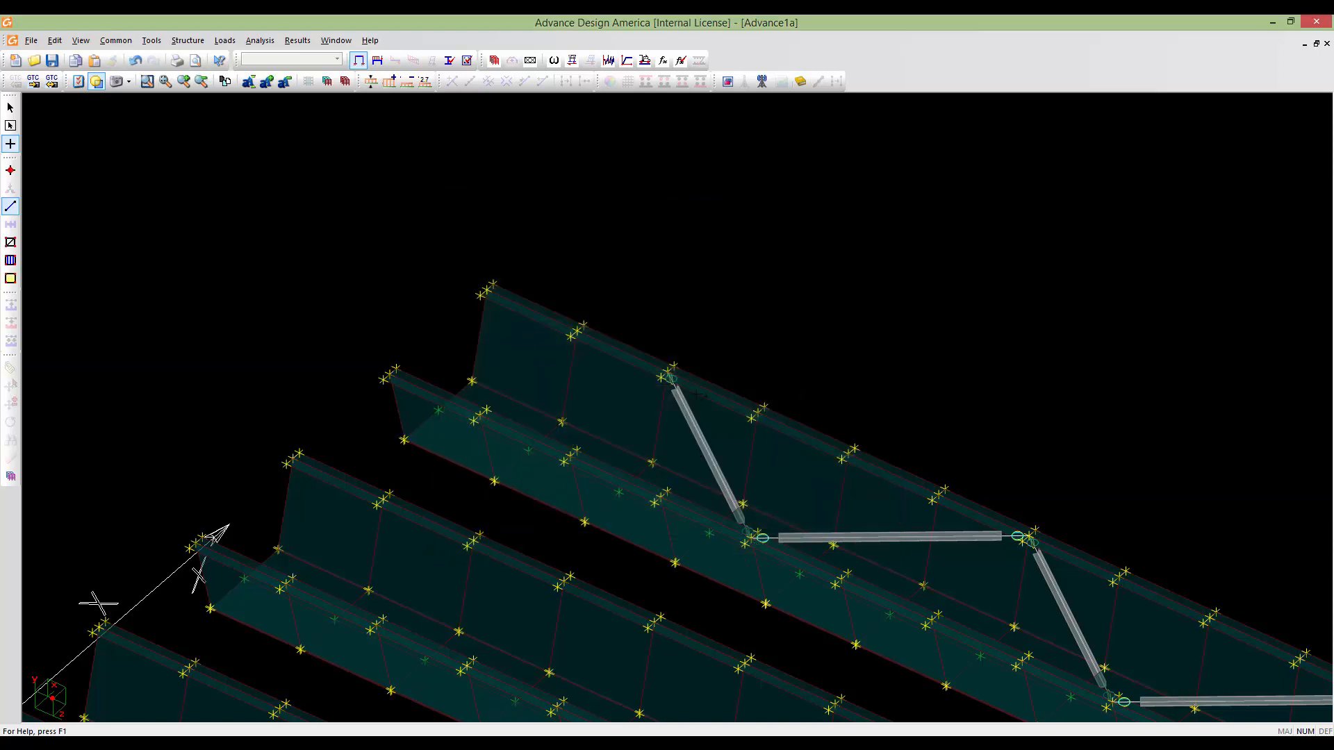
Close the rearmost trough's zigzag with its twelfth L102x102x11 diagonal, ending on the near flange's end node at the origin side
left_click(669, 373)
left_click(394, 375)
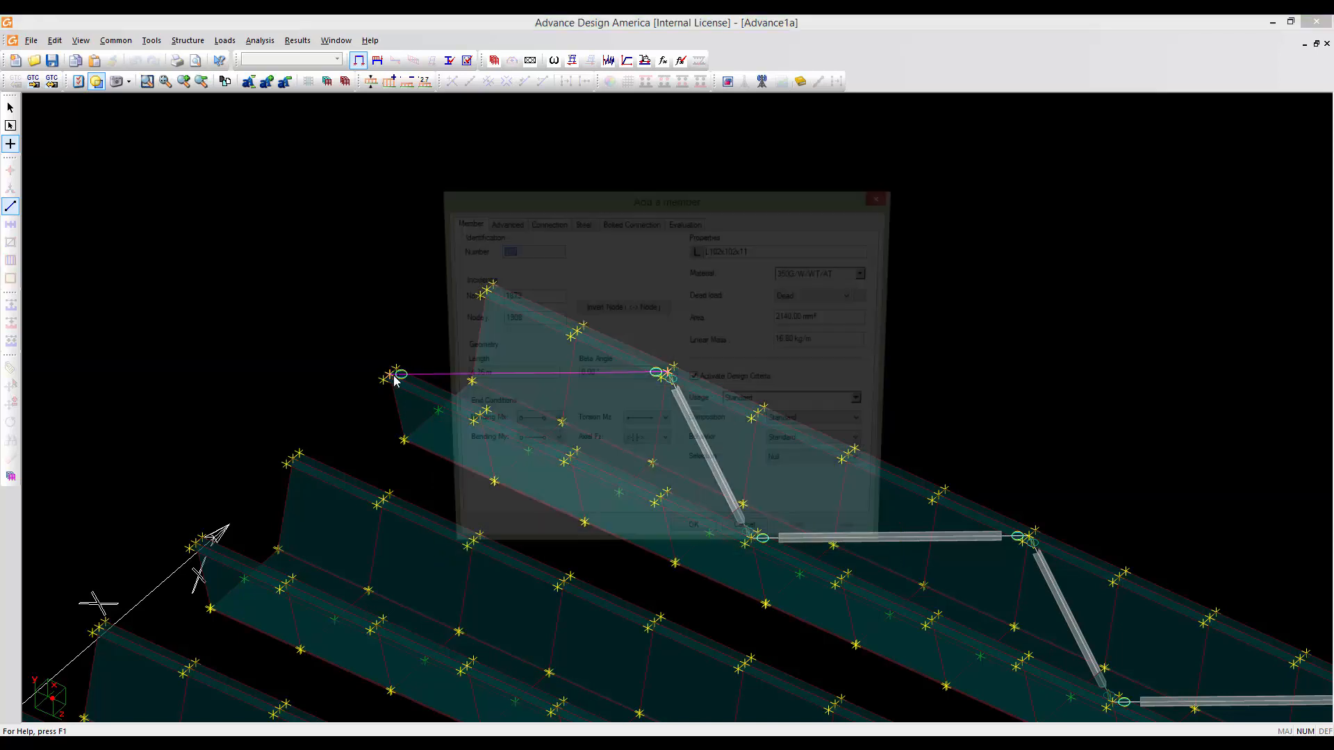
left_click(693, 546)
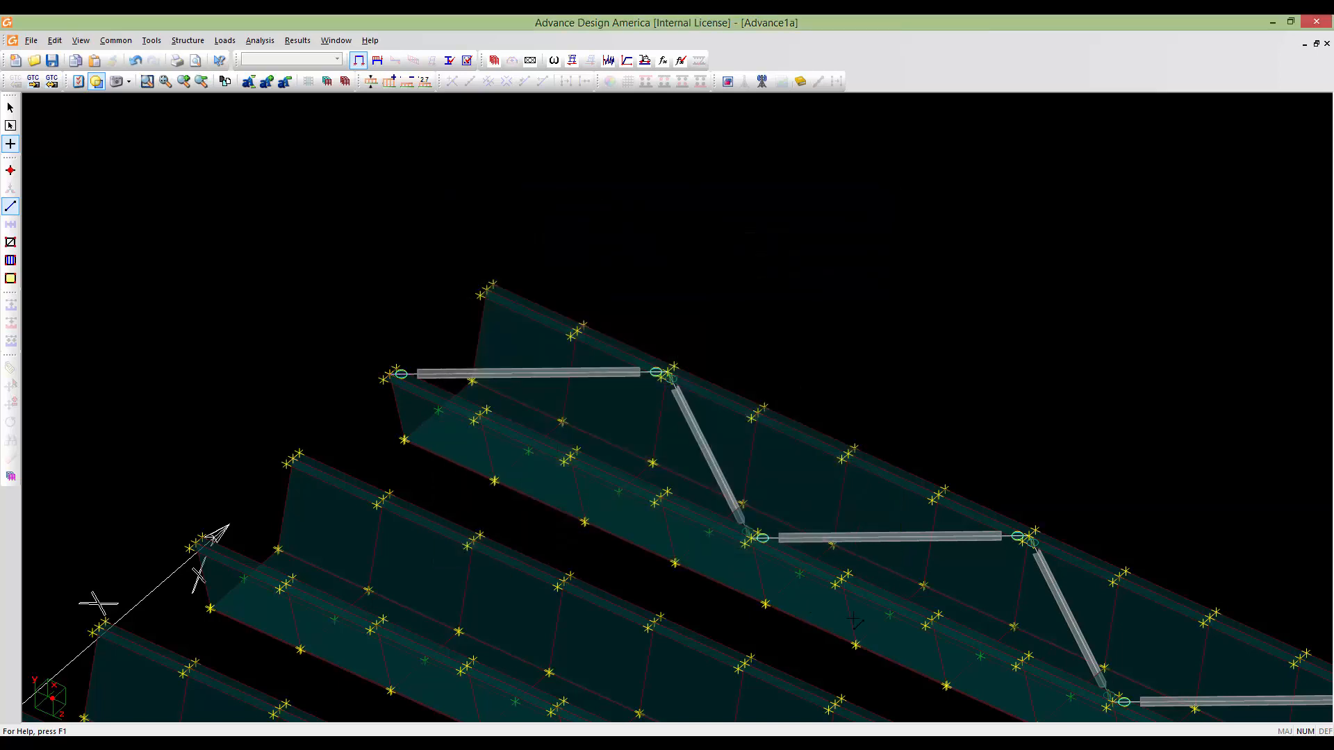
middle_click_drag(854, 619, 715, 506)
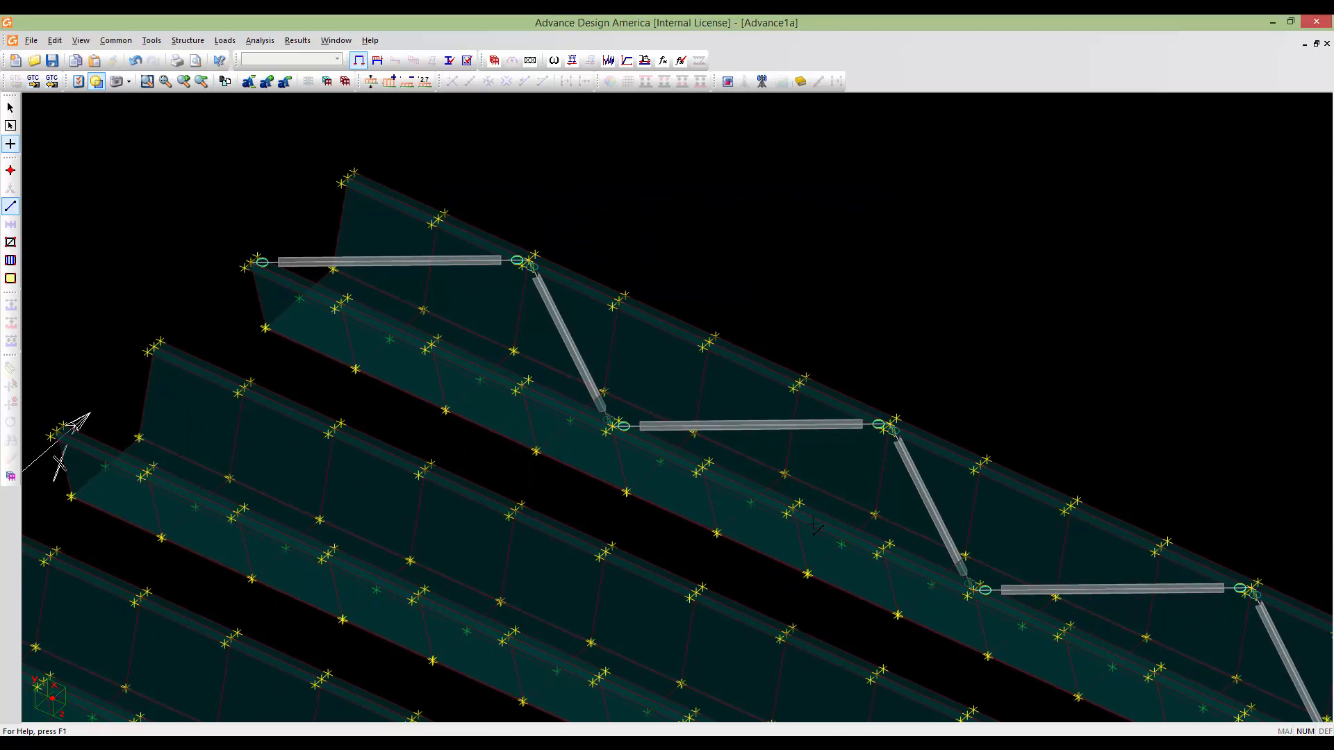
scroll(815, 526, "down", 3)
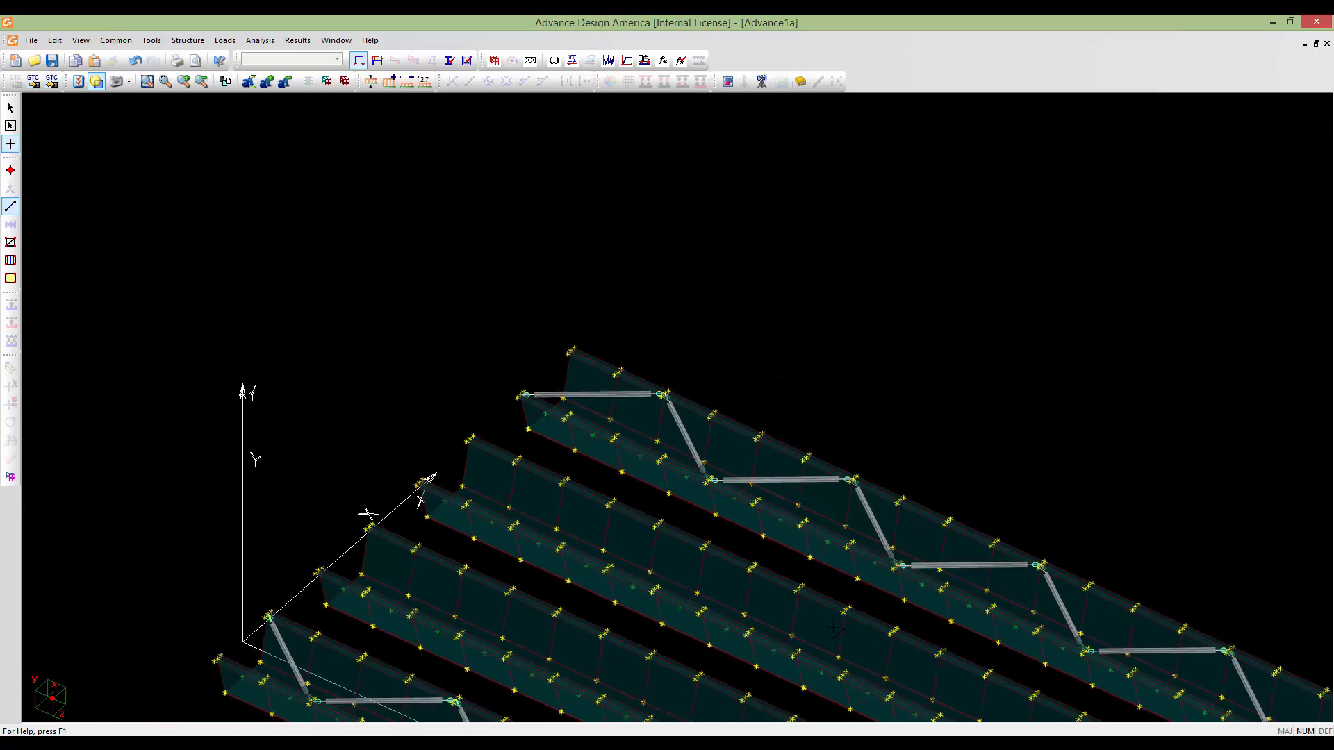
key("Escape")
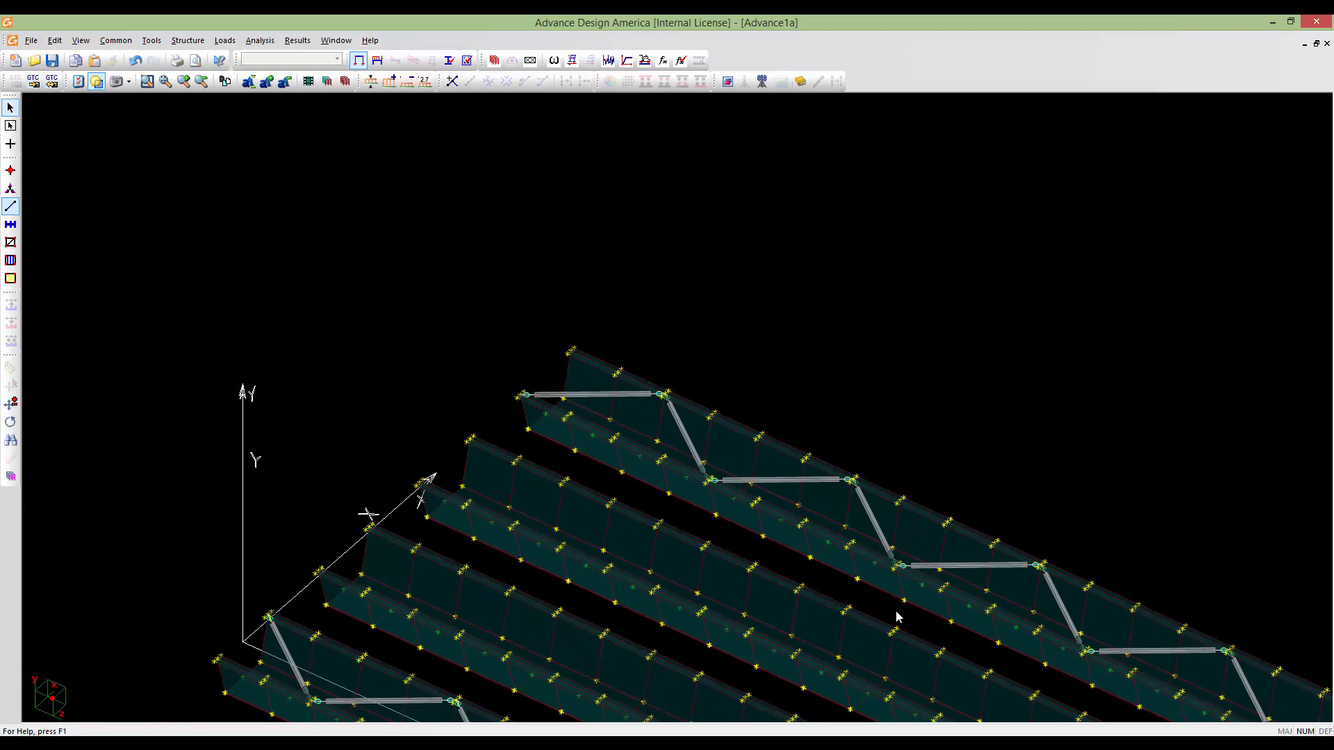
Examine the zigzag bracing of the front and rearmost troughs along with the two unbraced troughs between them
middle_click_drag(899, 620, 699, 462)
scroll(702, 501, "down", 2)
middle_click_drag(786, 589, 671, 462)
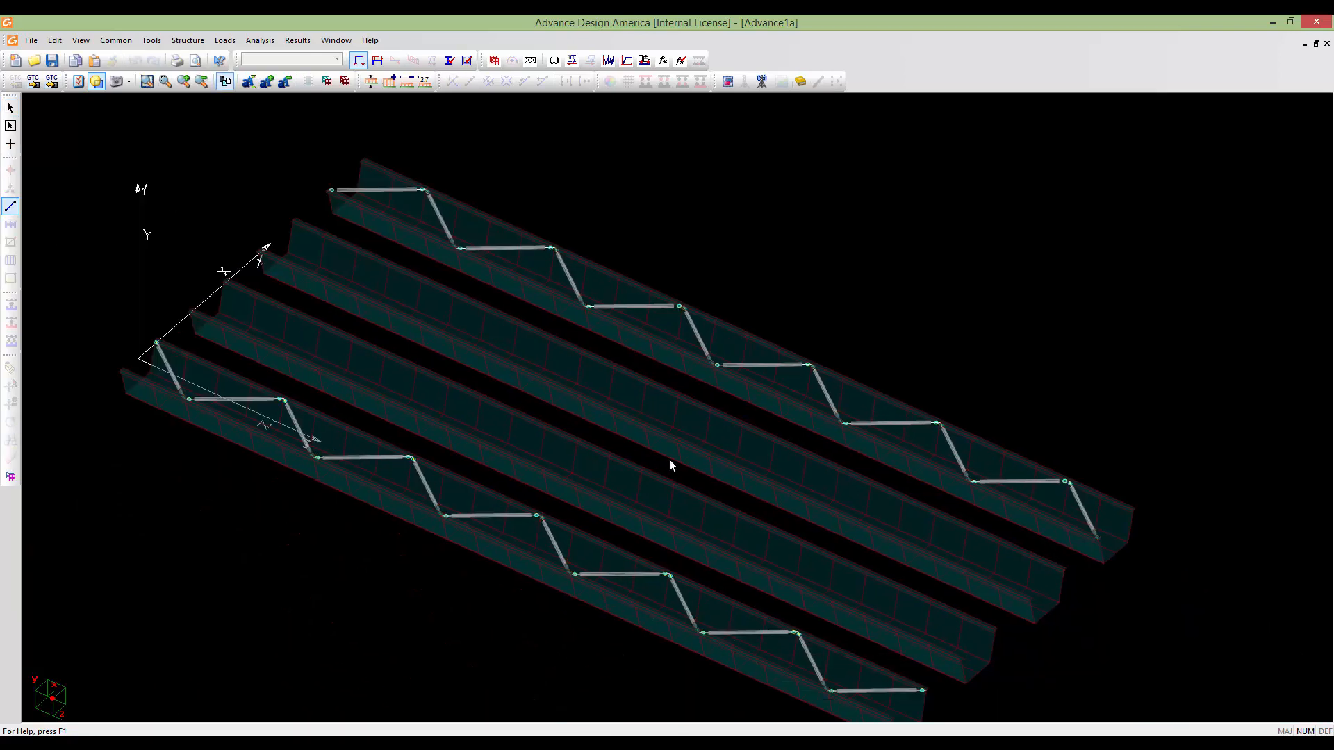
scroll(887, 494, "up", 4)
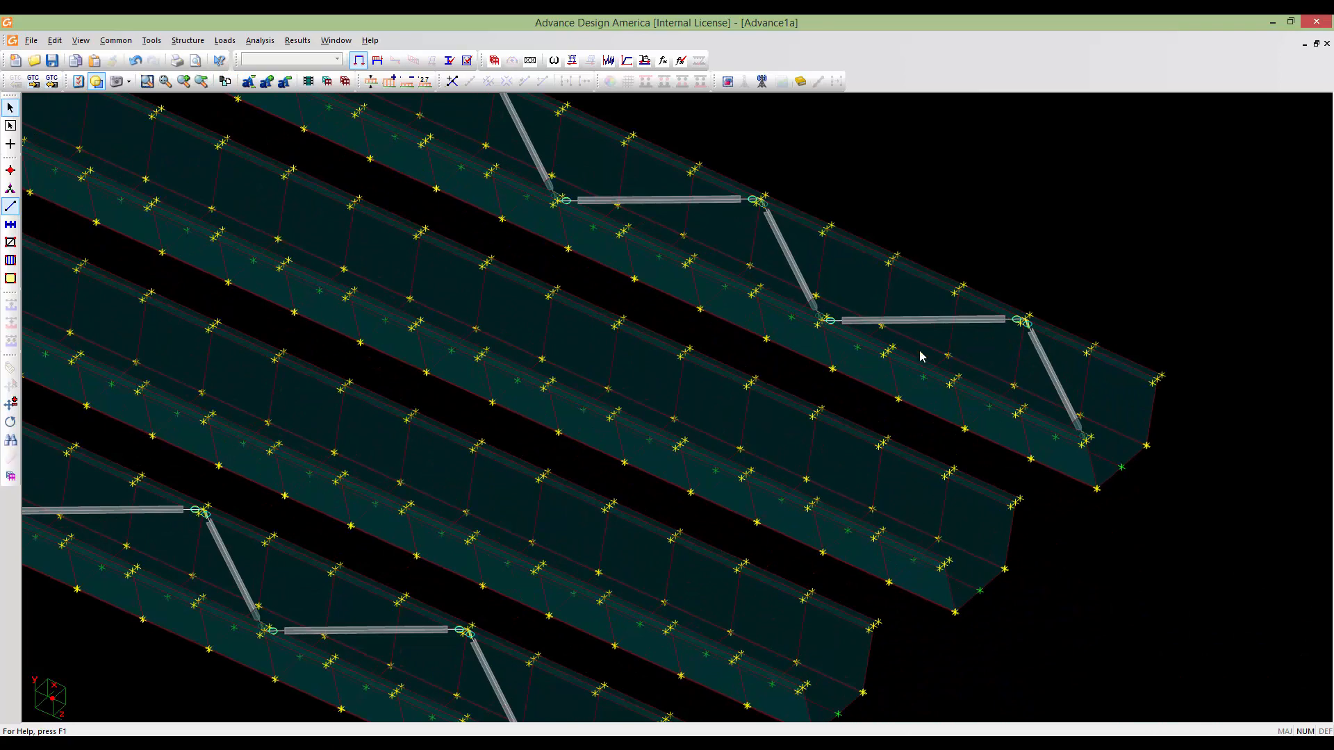
middle_click_drag(786, 479, 917, 410)
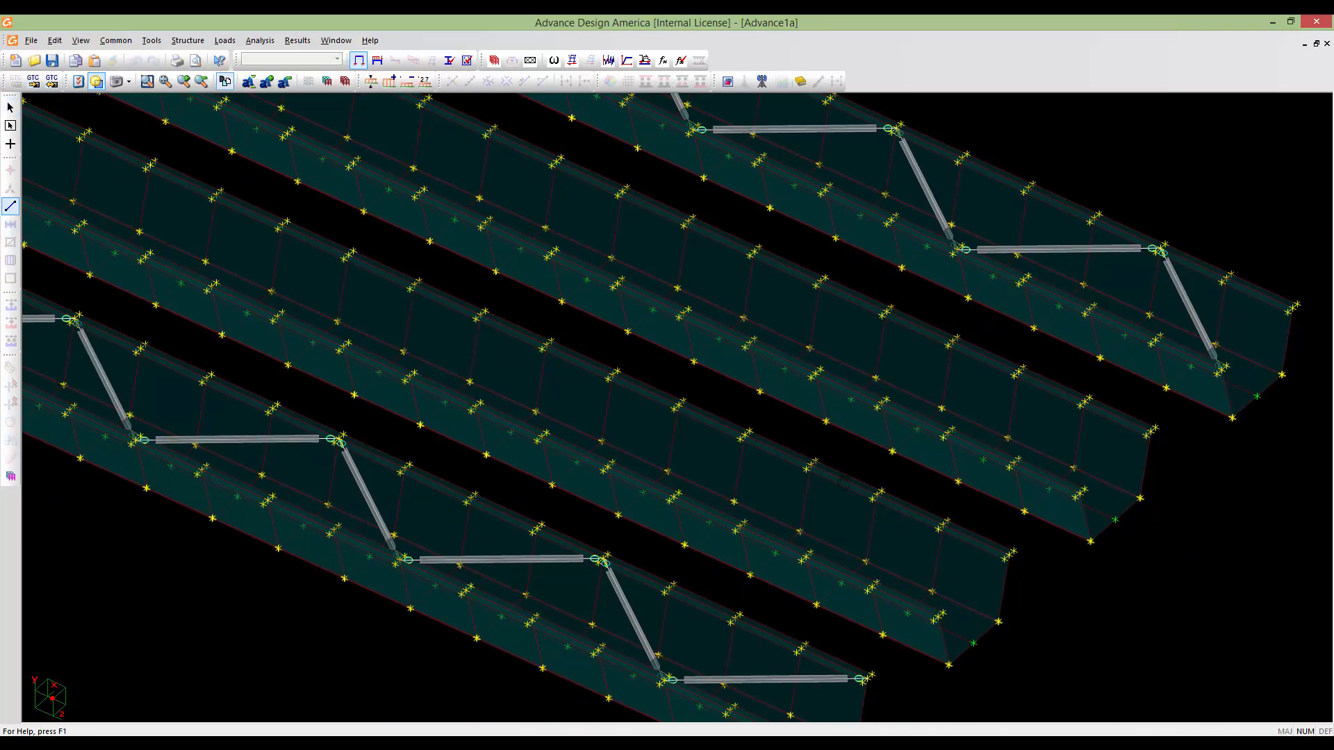
middle_click_drag(799, 646, 798, 515)
middle_click_drag(710, 575, 781, 533)
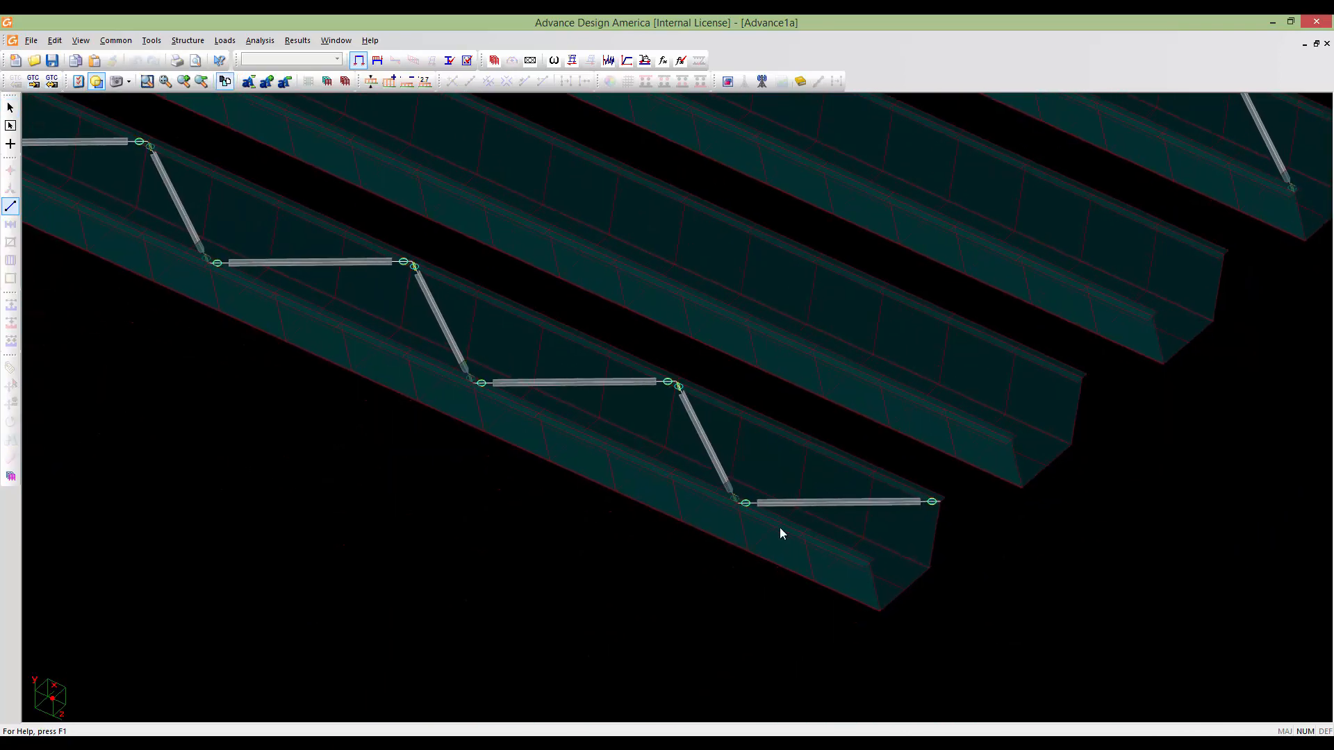
scroll(781, 533, "down", 5)
scroll(799, 521, "up", 2)
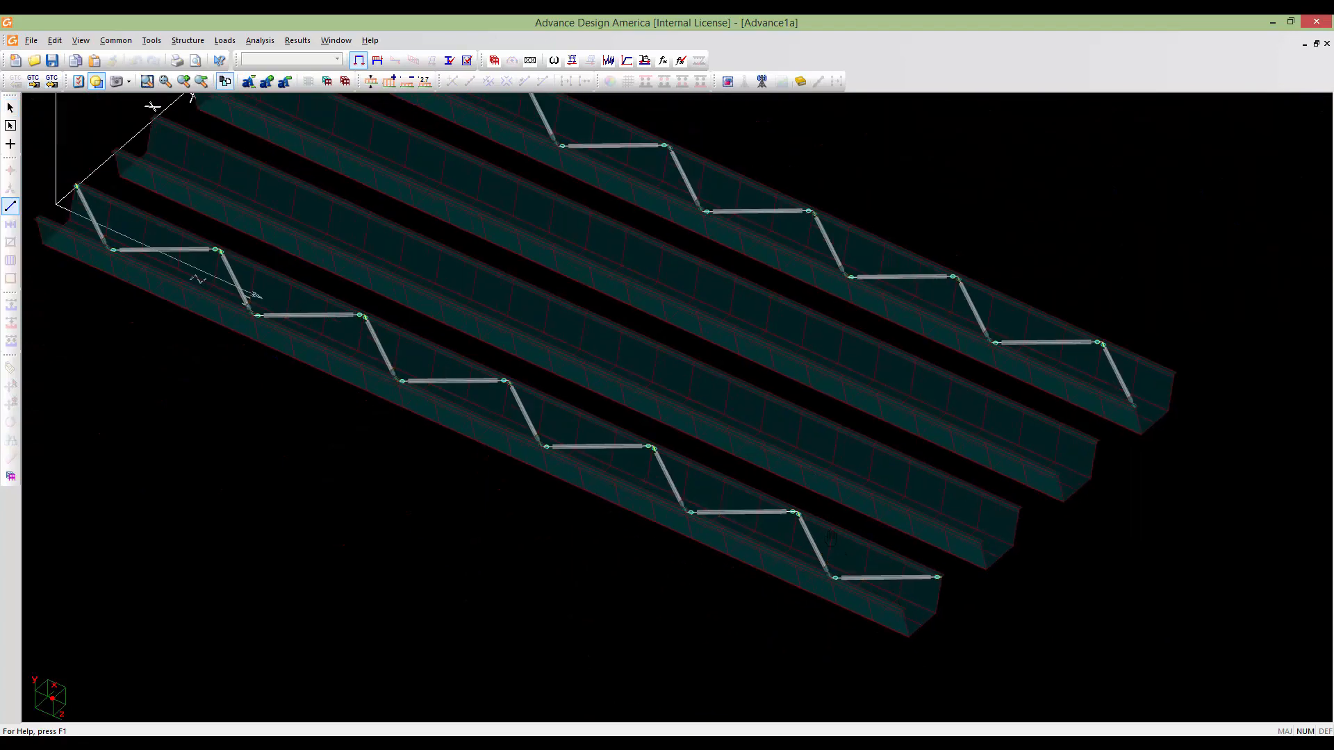
scroll(859, 481, "up", 3)
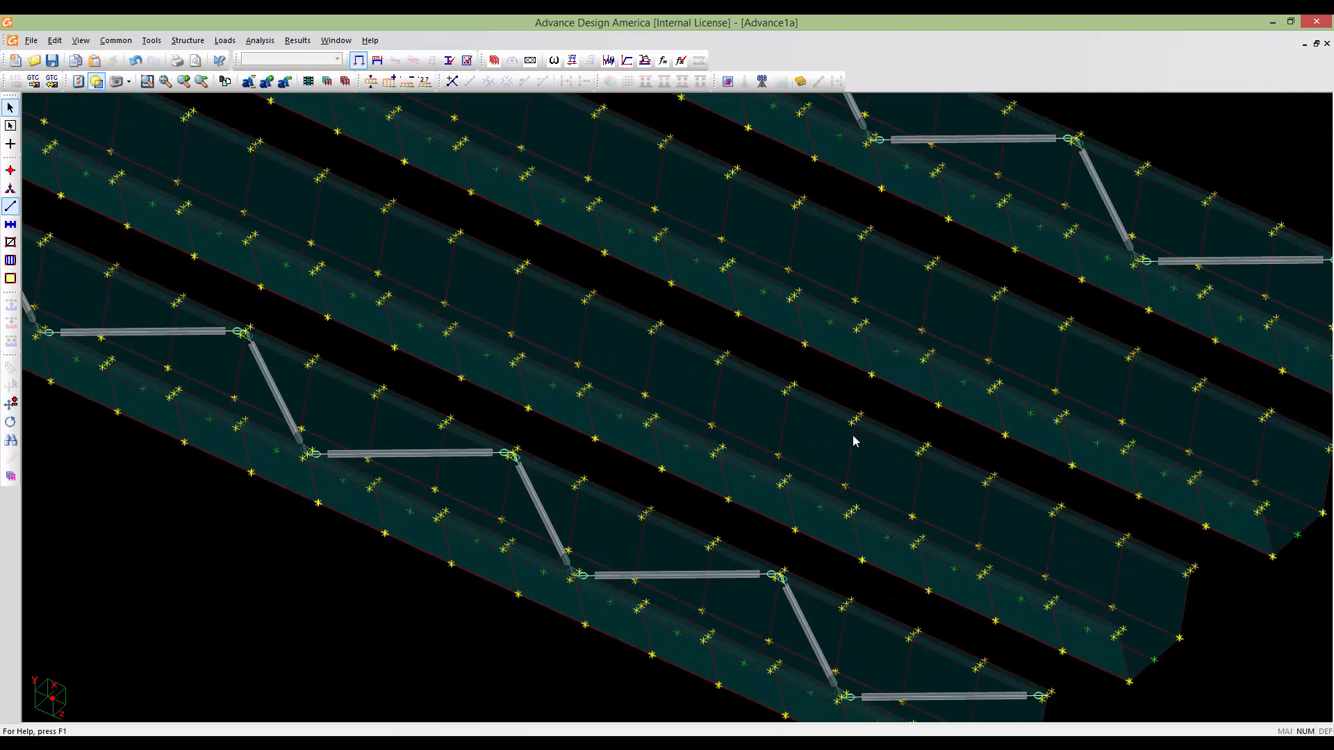
middle_click_drag(841, 447, 841, 447)
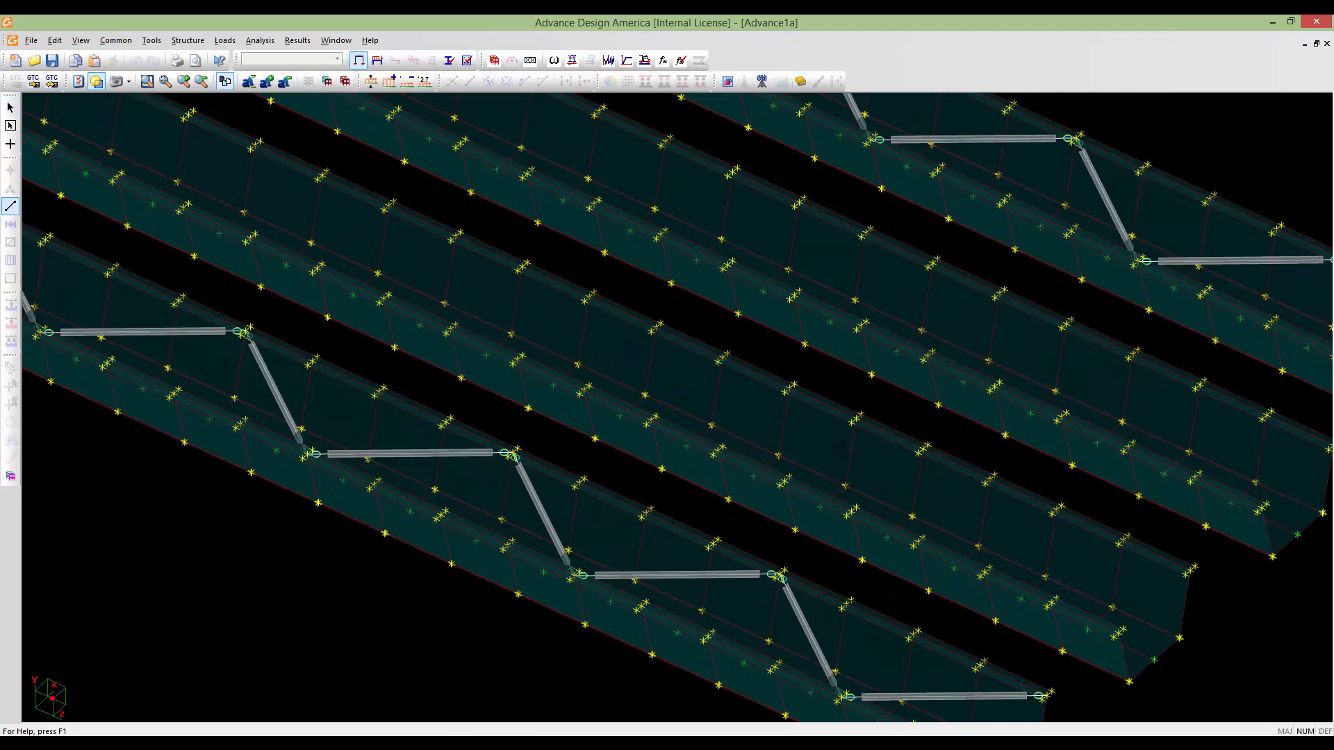
left_click_drag(842, 446, 949, 524)
scroll(903, 522, "down", 2)
middle_click_drag(709, 476, 761, 500)
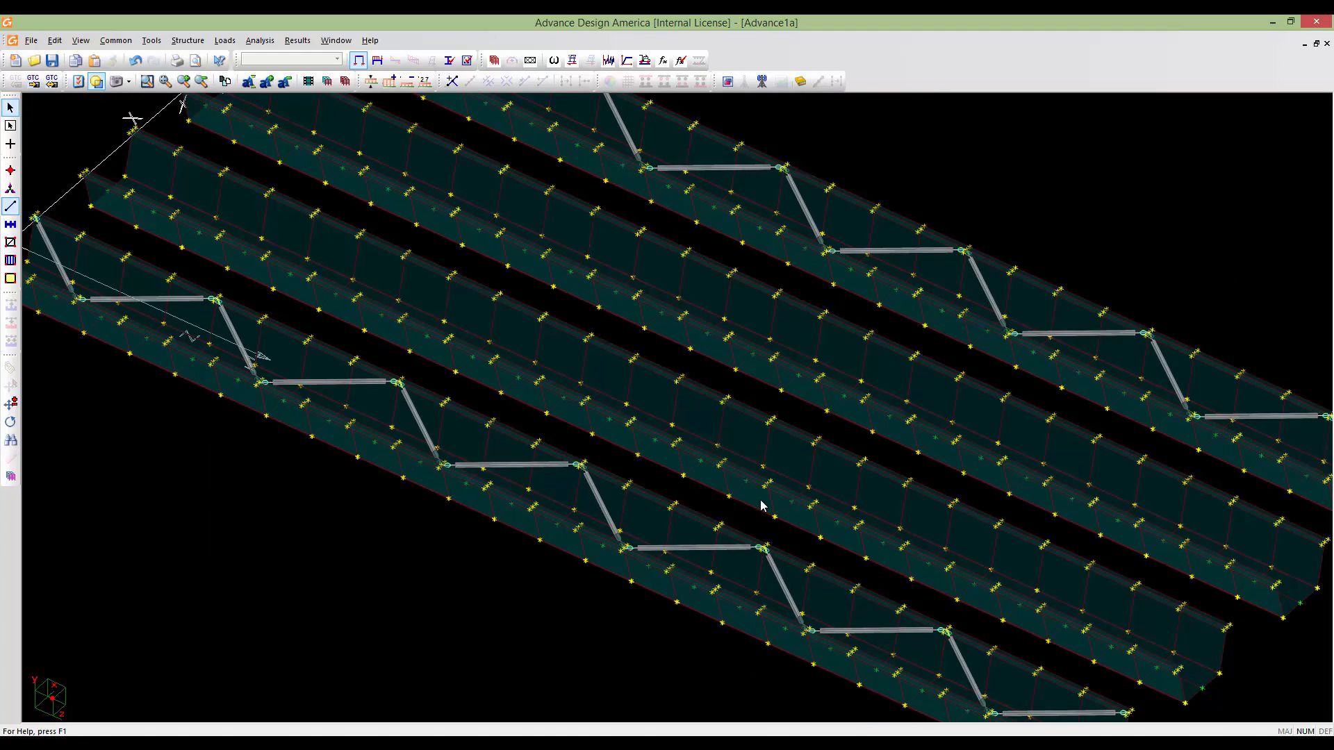
scroll(761, 506, "down", 2)
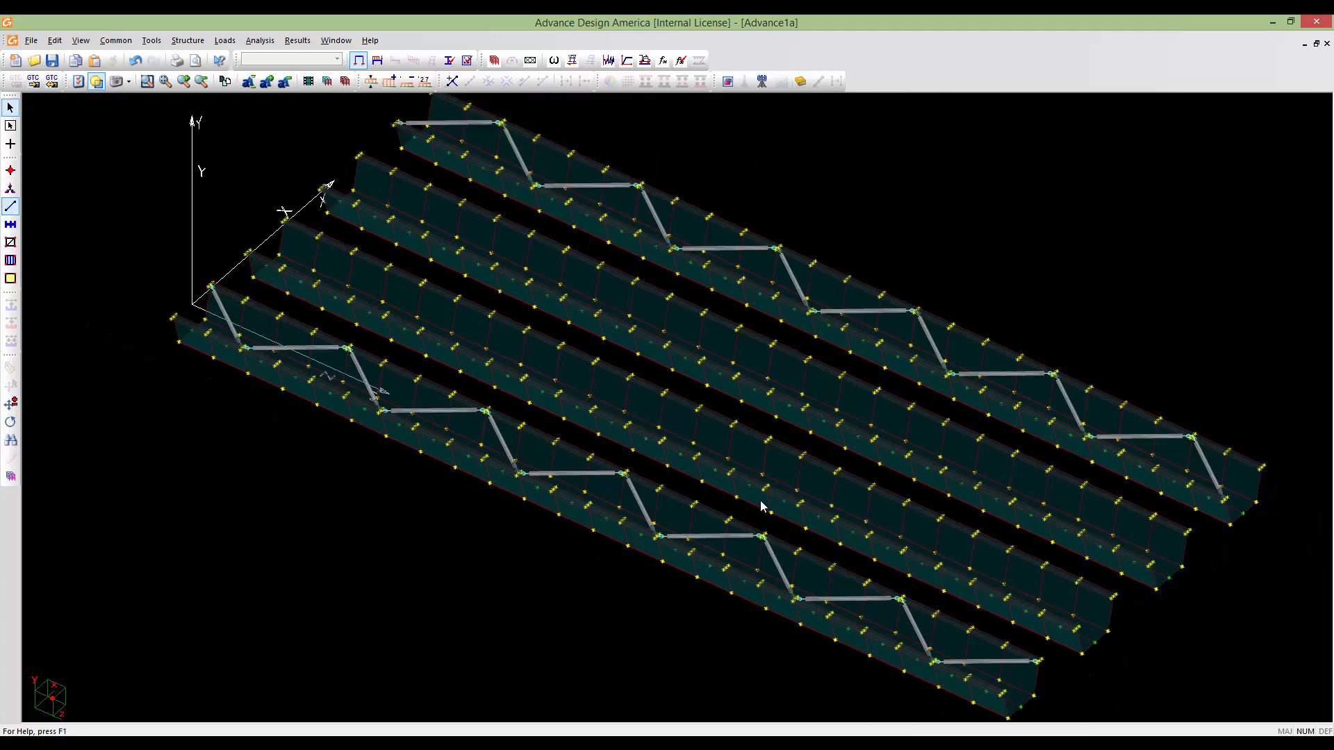
Examine the four troughs' ends opposite the origin, including the front trough's bottom corners and its neighbour
middle_click_drag(717, 507, 767, 486, "shift")
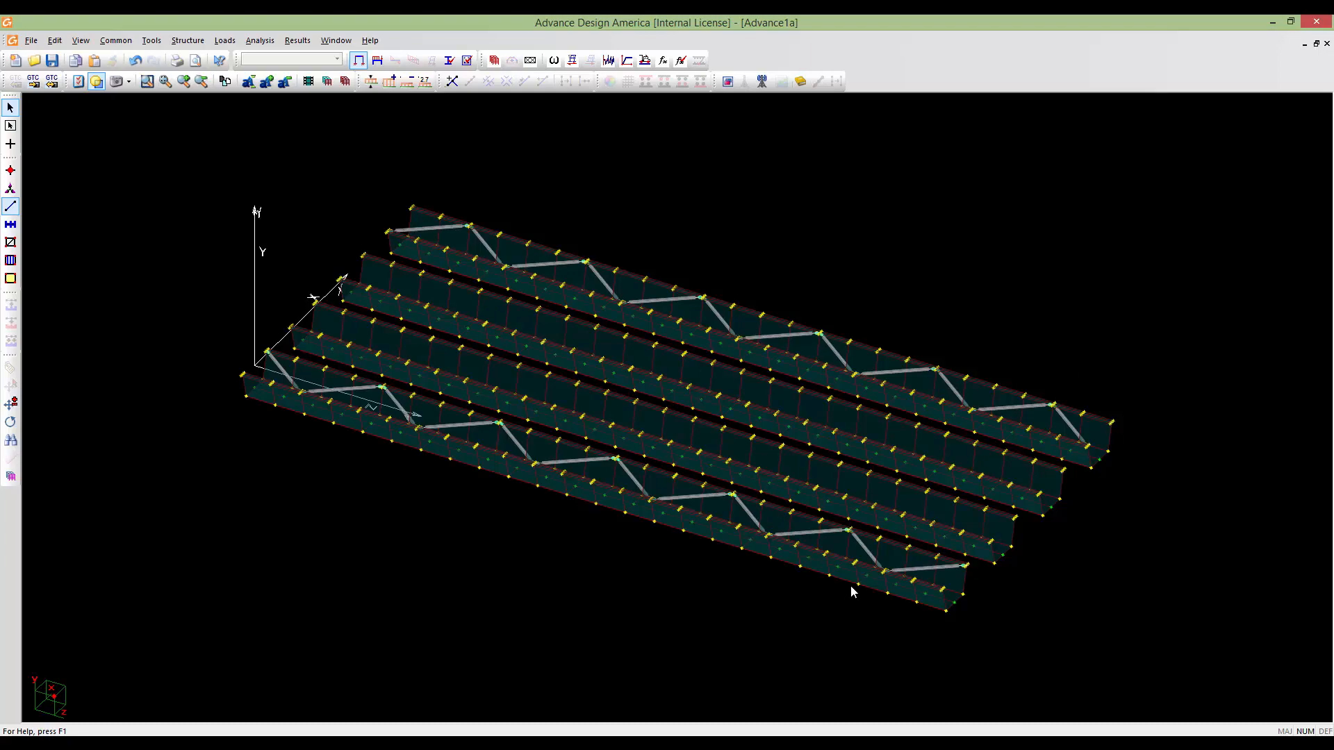
mouse_move(899, 557)
middle_mouse_down()
mouse_move(726, 547)
mouse_move(754, 549)
mouse_move(741, 499)
mouse_move(842, 455)
mouse_move(874, 462)
mouse_move(874, 537)
middle_mouse_up()
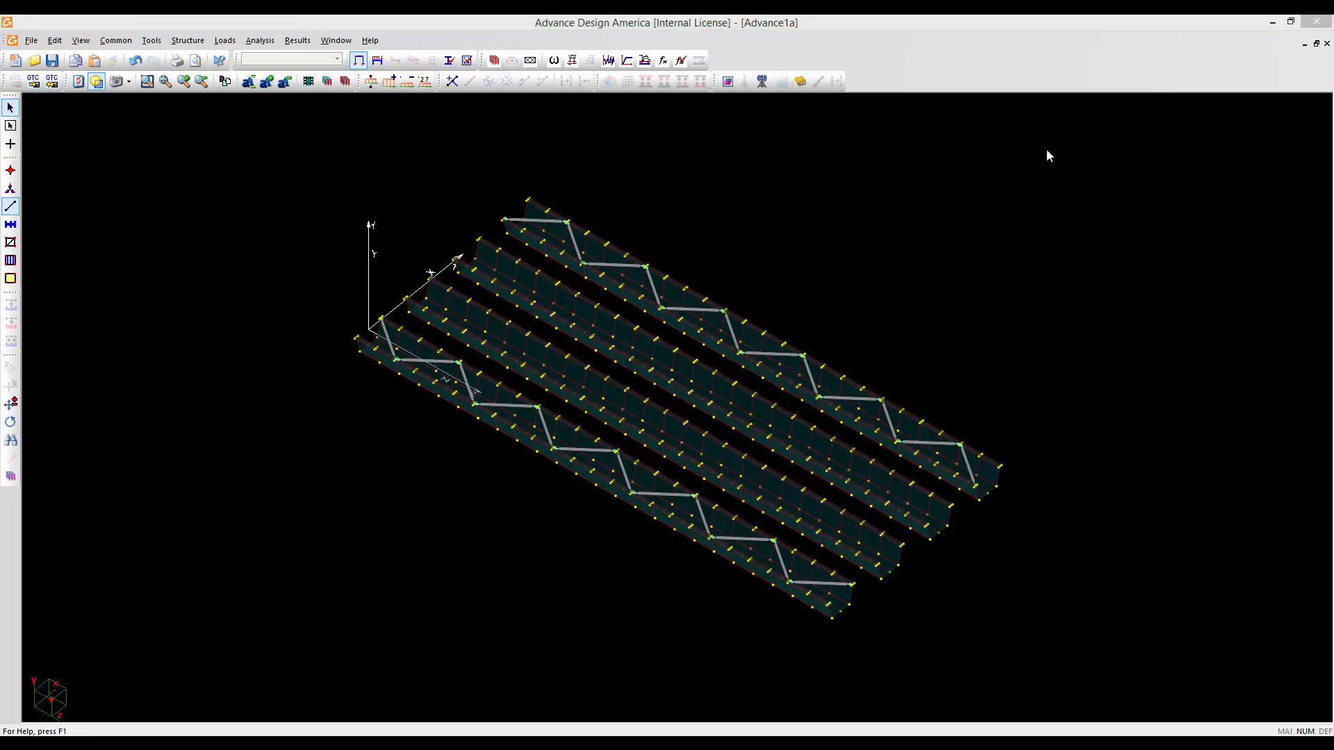
middle_click_drag(953, 473, 780, 381)
middle_click_drag(794, 508, 748, 496)
scroll(725, 494, "up", 5)
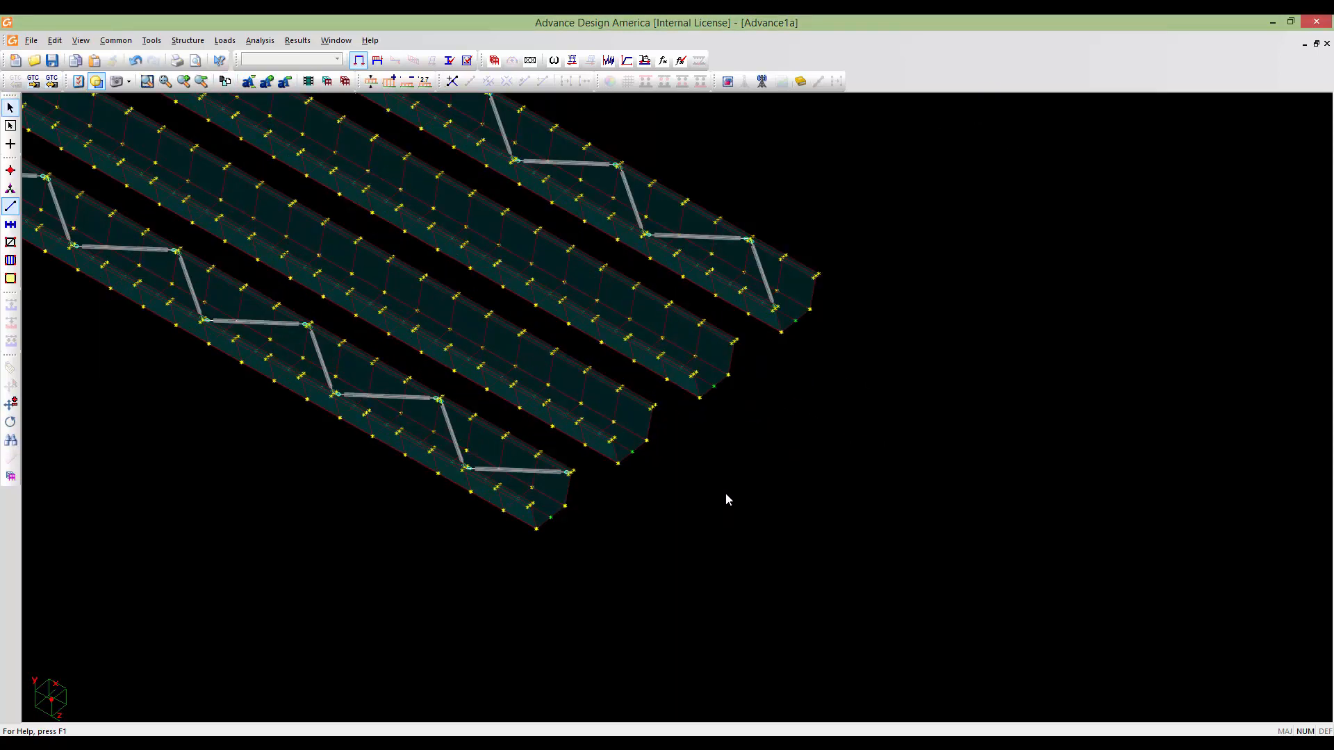
scroll(724, 513, "up", 1)
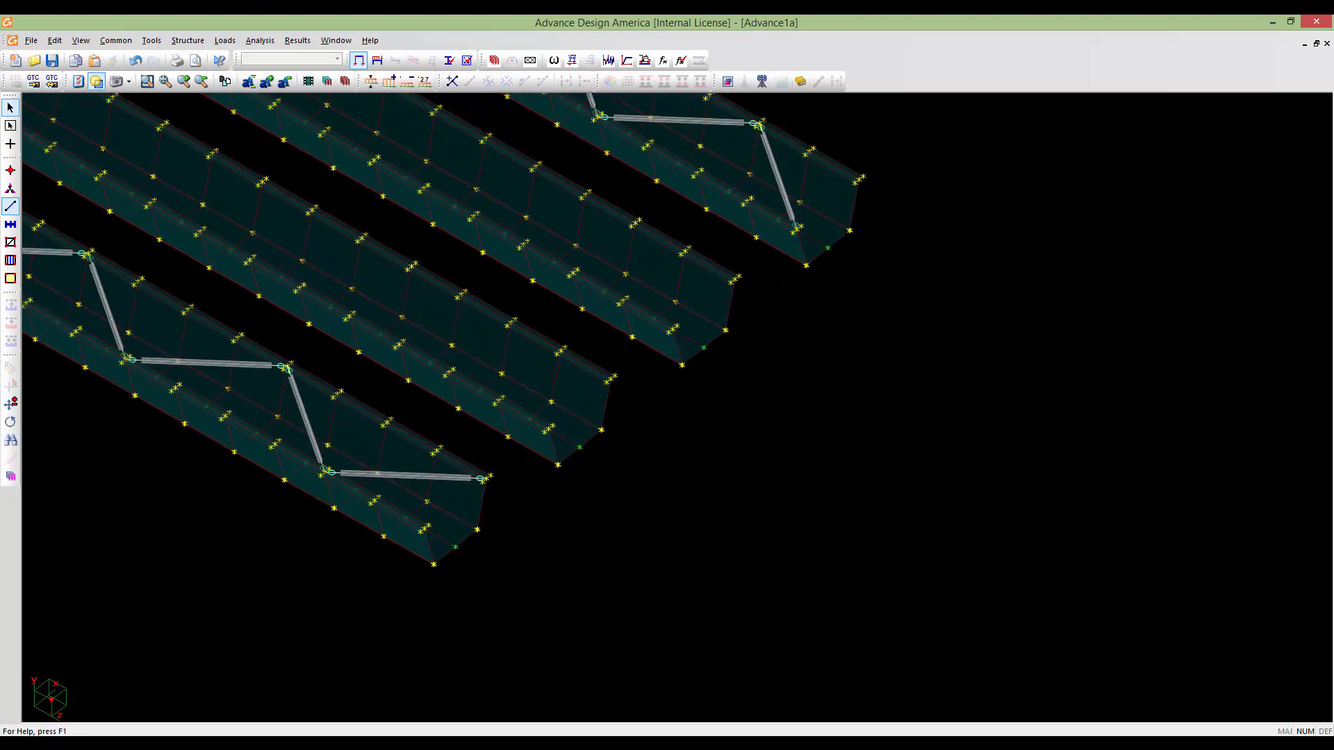
middle_click_drag(724, 513, 724, 545)
middle_click_drag(438, 604, 430, 553)
scroll(431, 554, "up", 1)
scroll(431, 553, "up", 5)
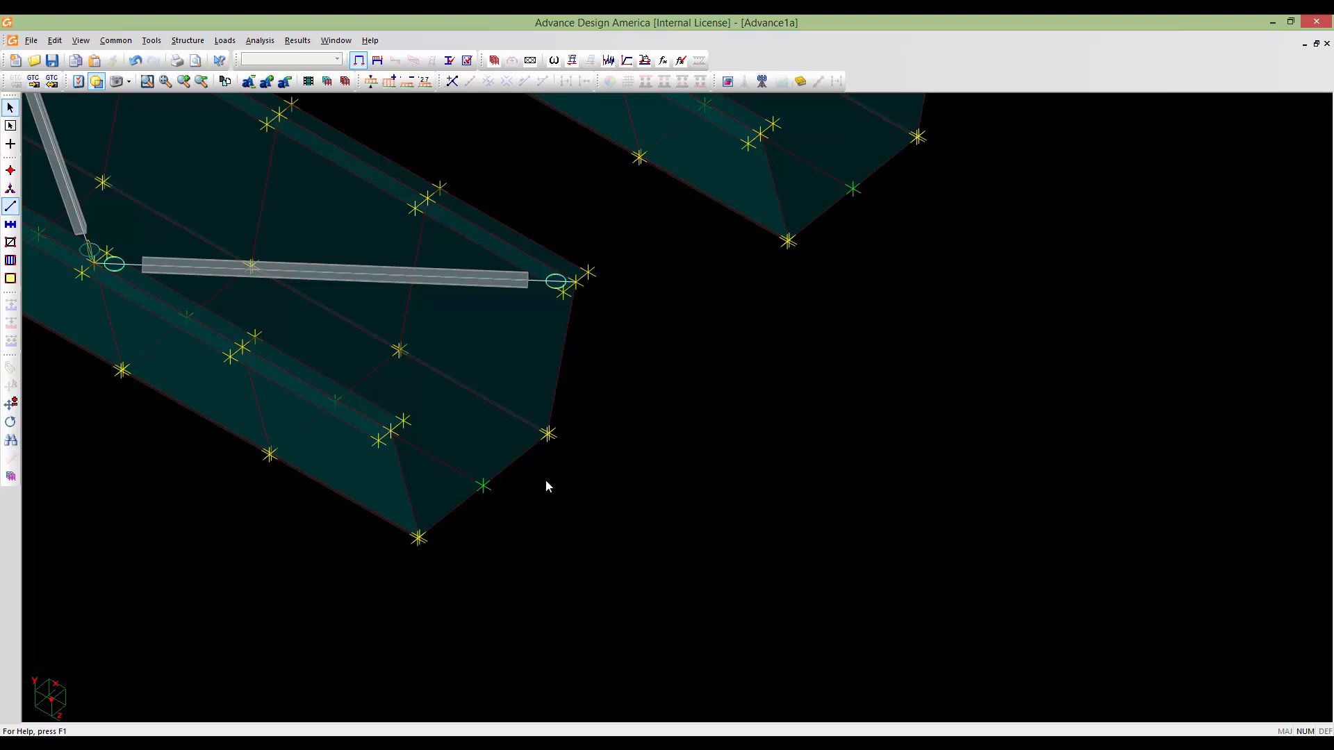
middle_click_drag(925, 197, 834, 349)
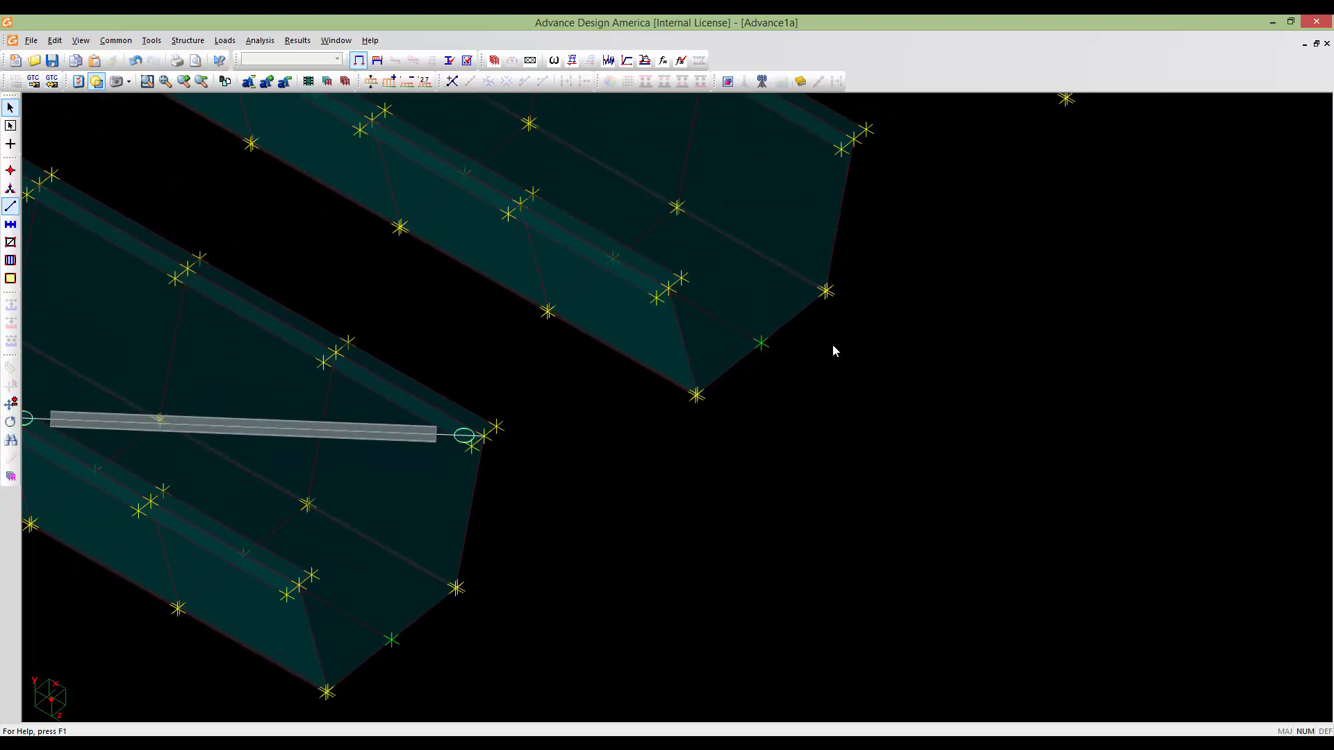
scroll(809, 453, "down", 2)
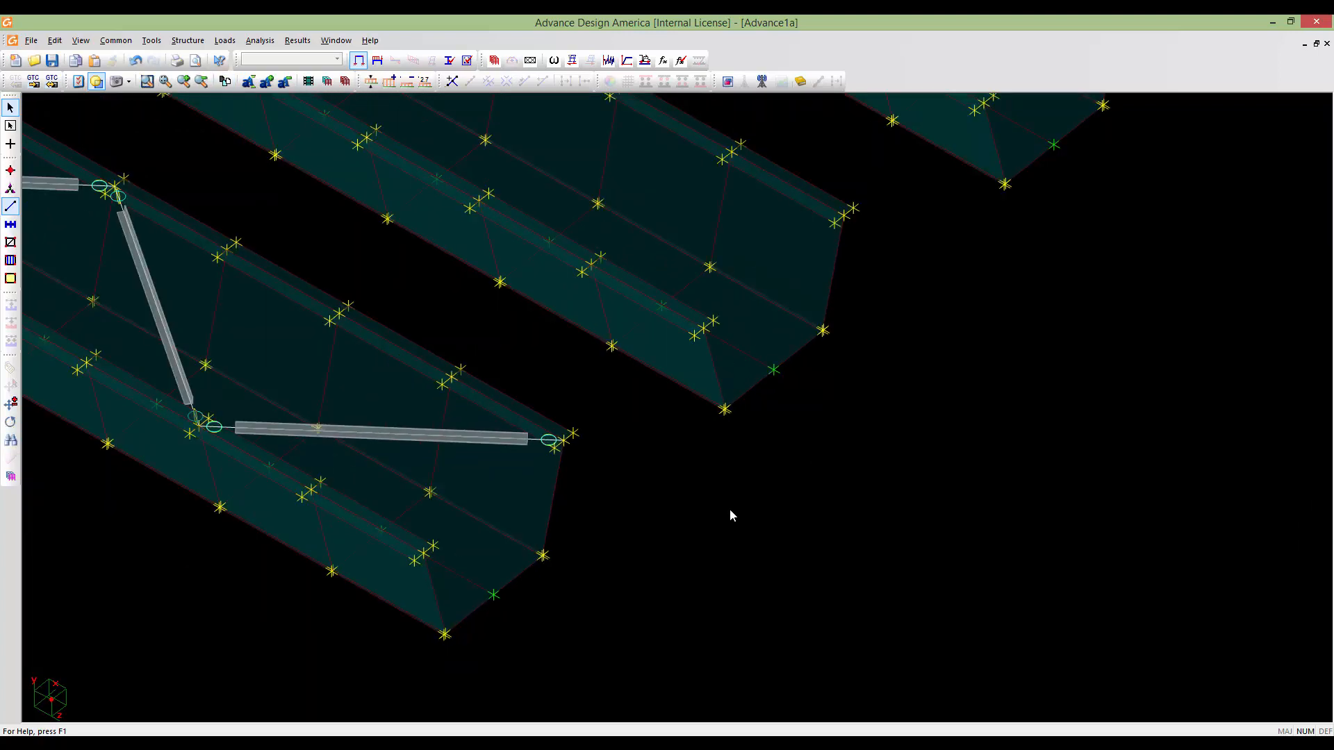
middle_click_drag(730, 511, 744, 428)
middle_click_drag(511, 546, 539, 527)
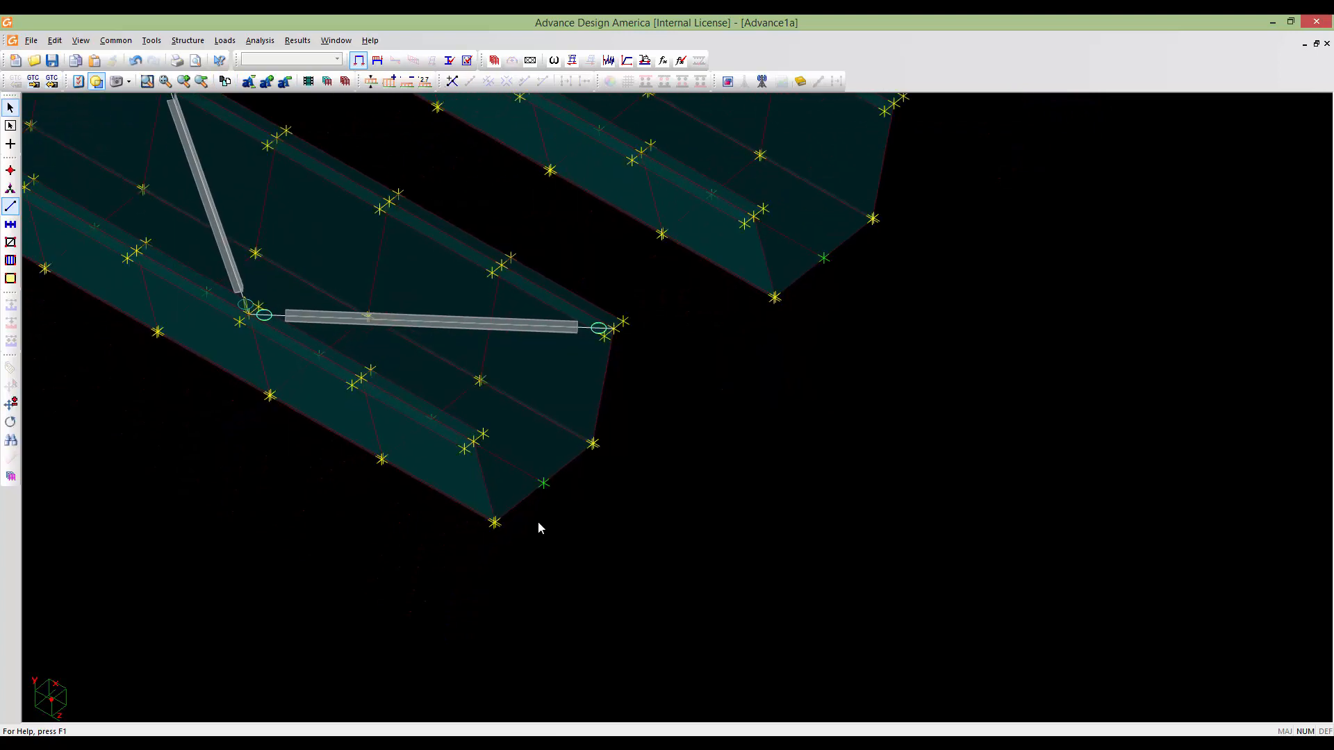
Select the front trough's two bottom corner nodes at the end opposite the origin
left_click(10, 170)
scroll(515, 535, "up", 5)
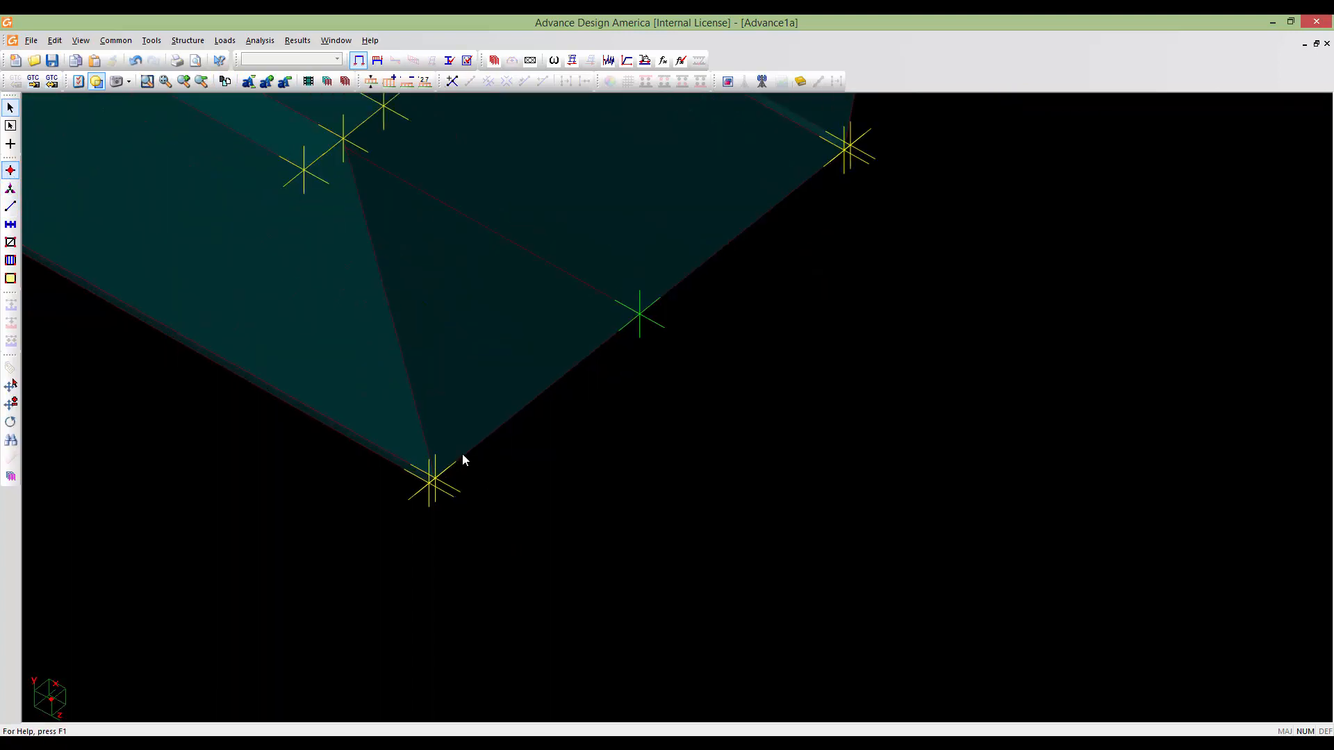
left_click(440, 479)
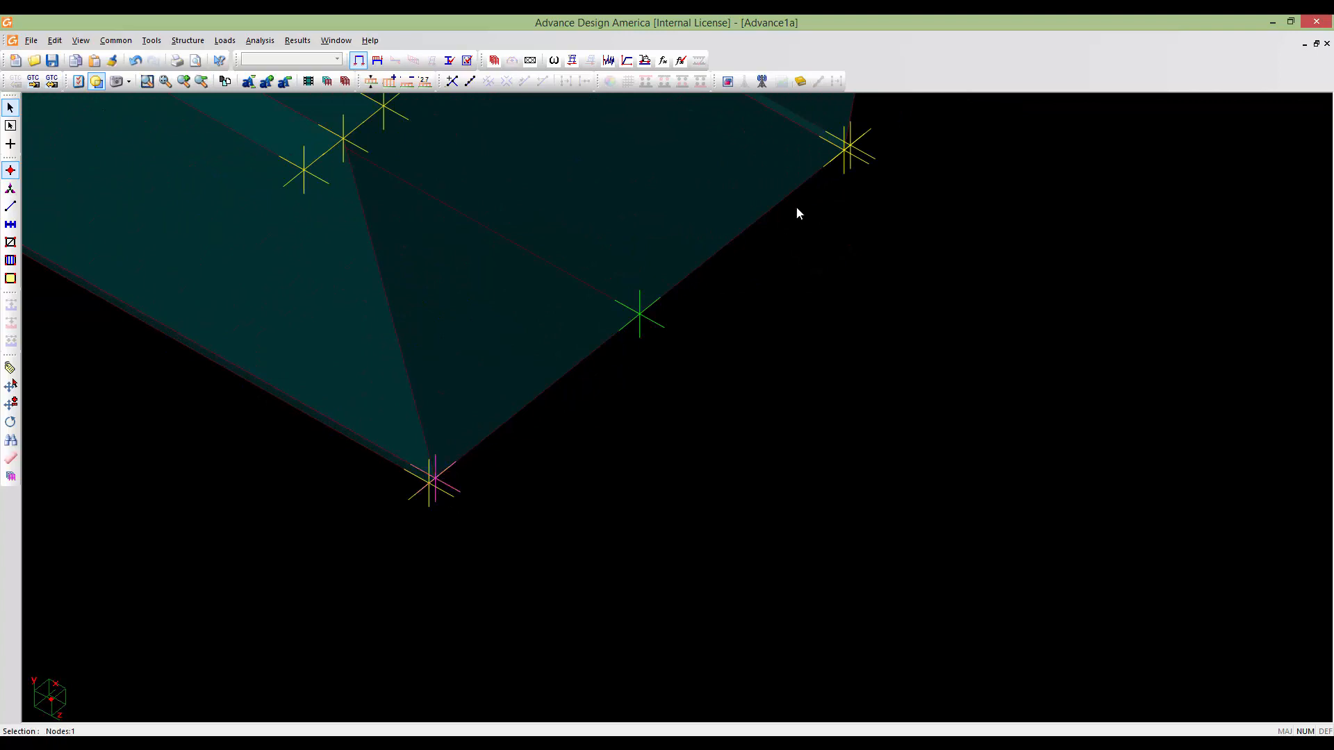
left_click(841, 149)
scroll(835, 325, "down", 5)
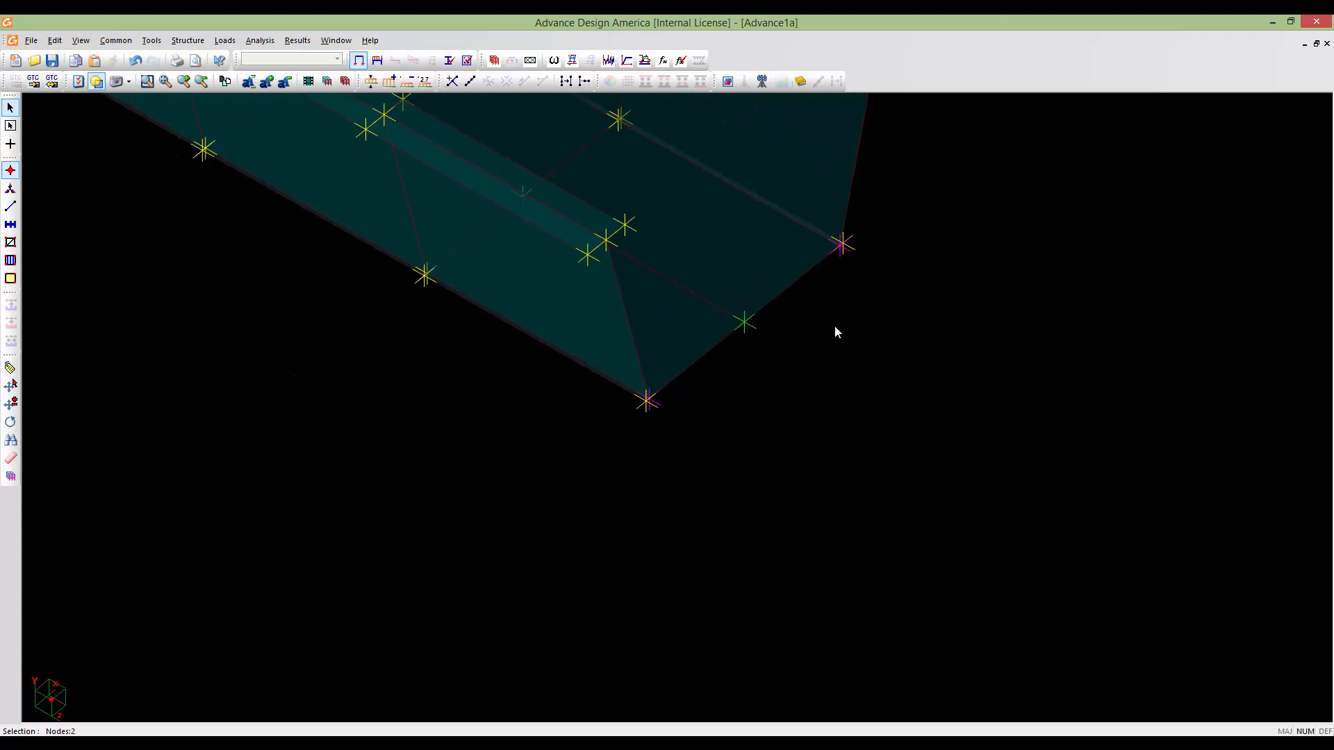
Add the two middle troughs' bottom corner nodes at the same end to the node selection
middle_click_drag(962, 293, 669, 506)
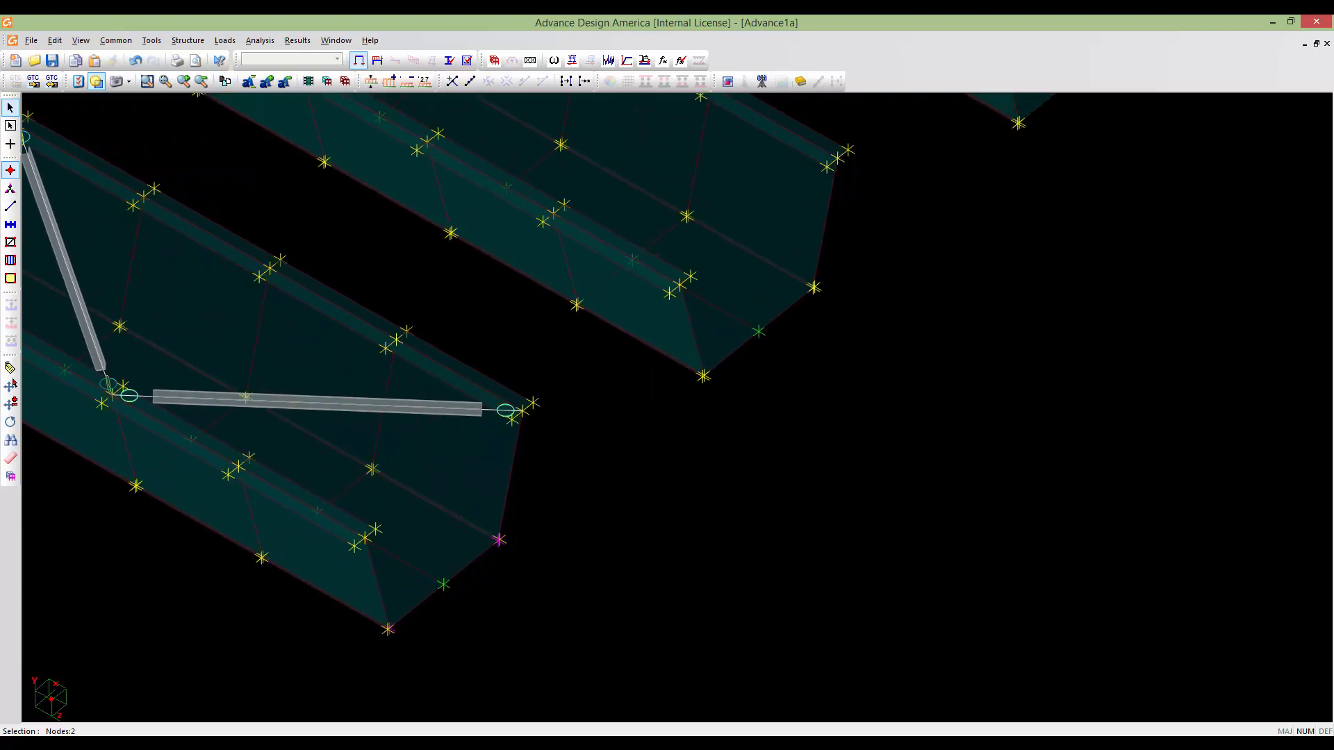
middle_click_drag(727, 380, 595, 447)
scroll(596, 447, "up", 1)
scroll(595, 448, "up", 2)
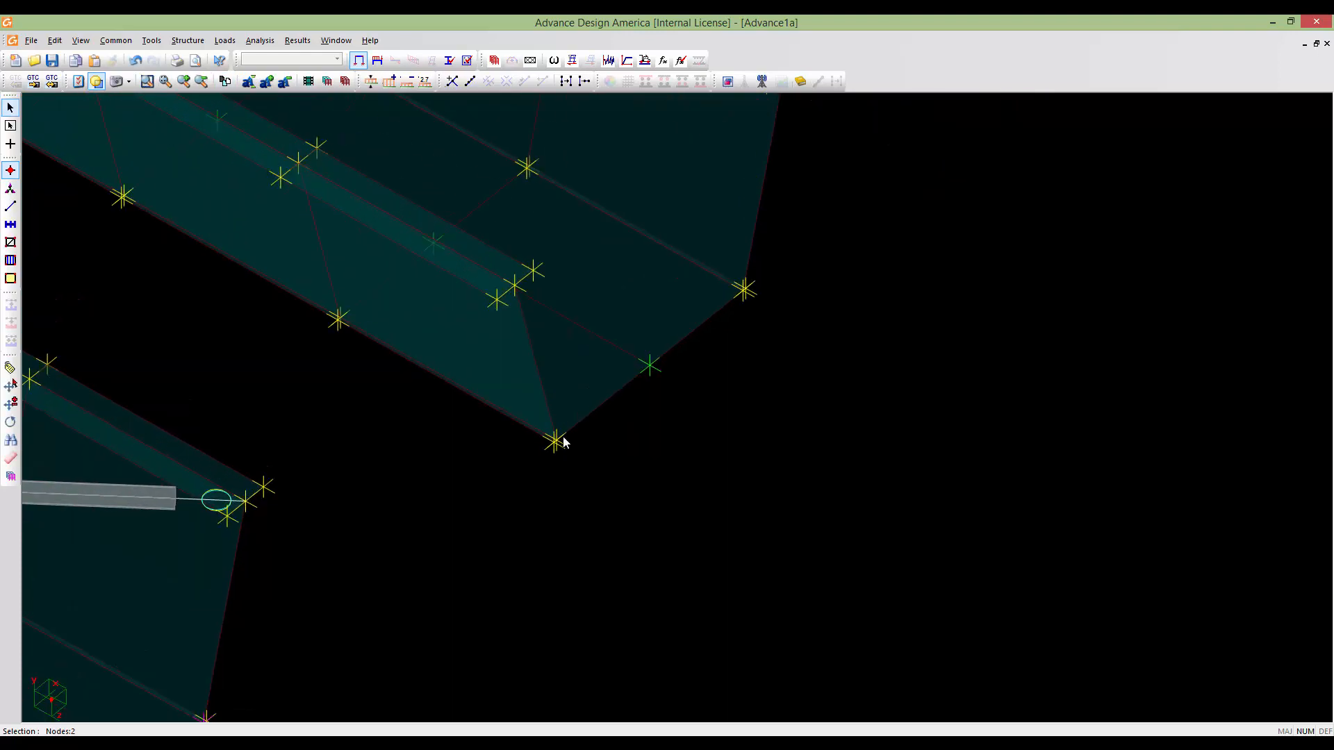
left_click(563, 443)
left_click(742, 293)
middle_click_drag(545, 467, 748, 423)
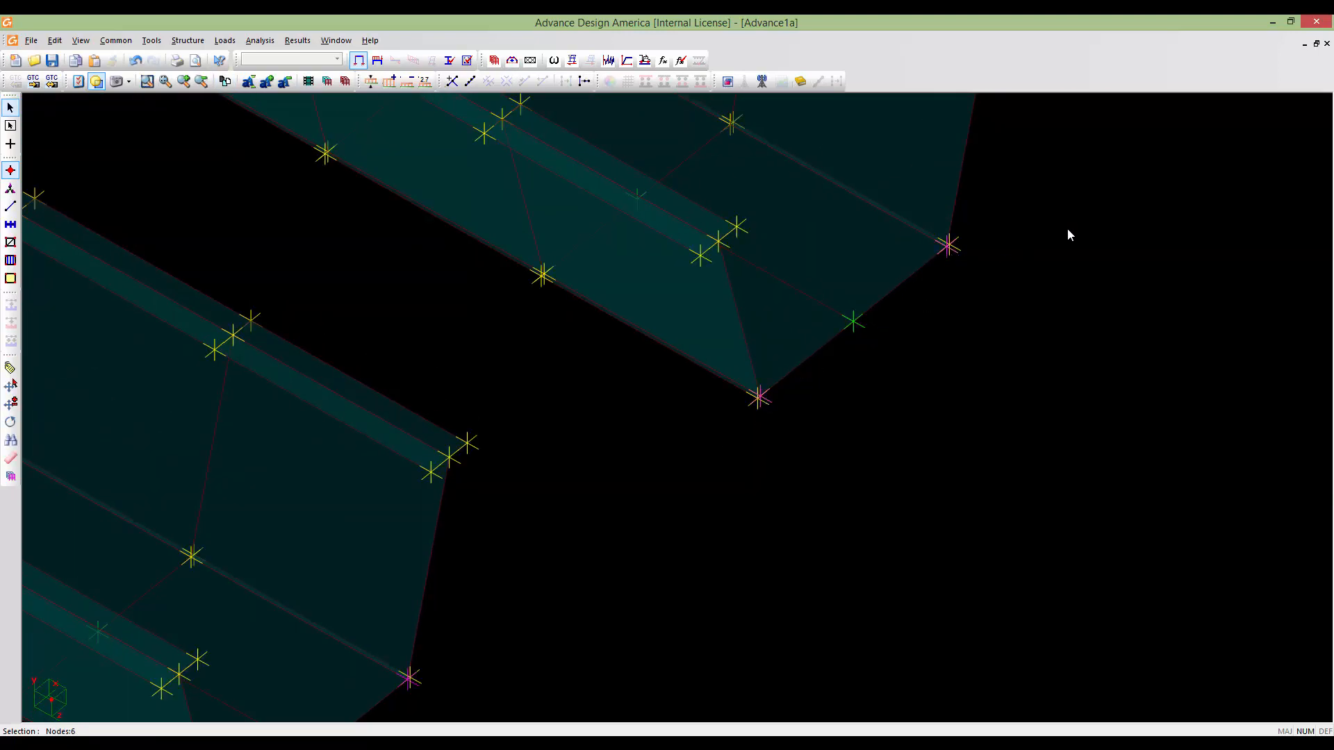
Add the rearmost trough's two bottom corner nodes to complete the eight-node selection along the end opposite the origin
scroll(810, 428, "up", 4)
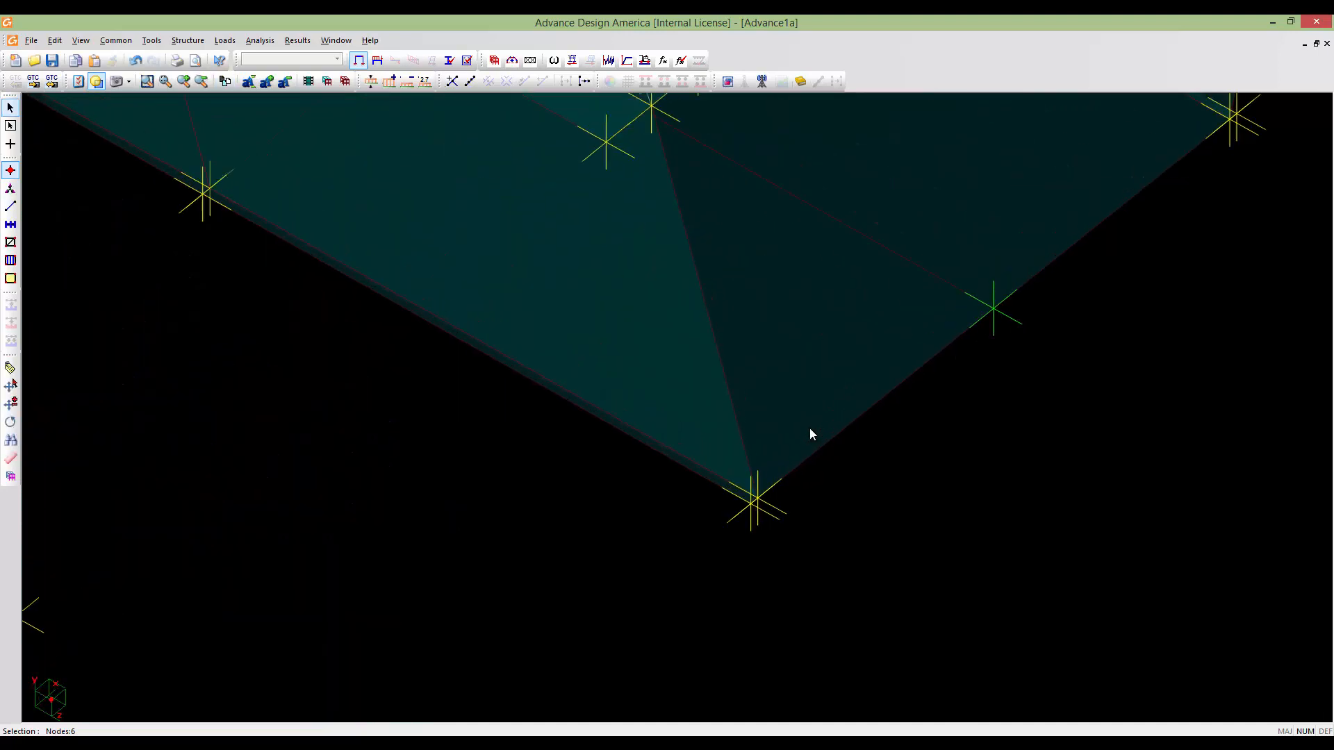
scroll(810, 430, "up", 2)
scroll(740, 523, "down", 3)
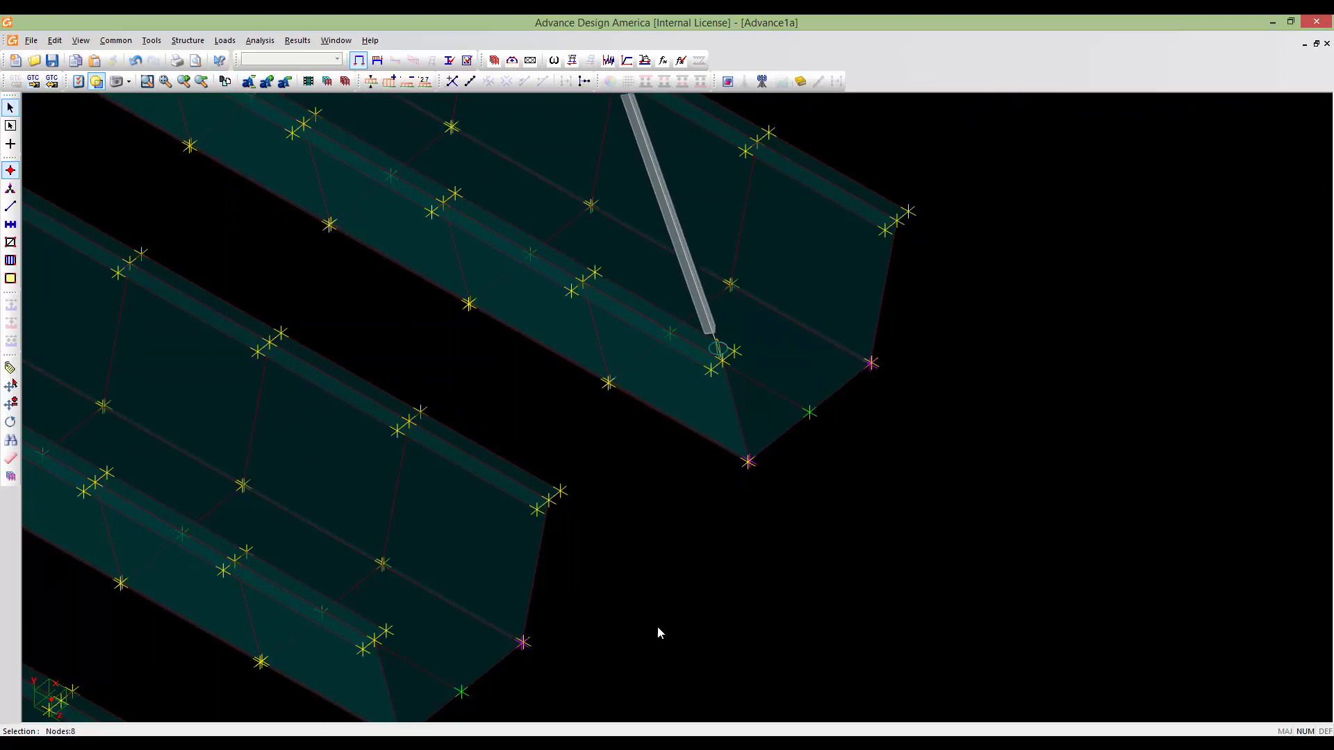
middle_click_drag(657, 627, 779, 521)
scroll(803, 582, "down", 1)
middle_click_drag(803, 582, 848, 497)
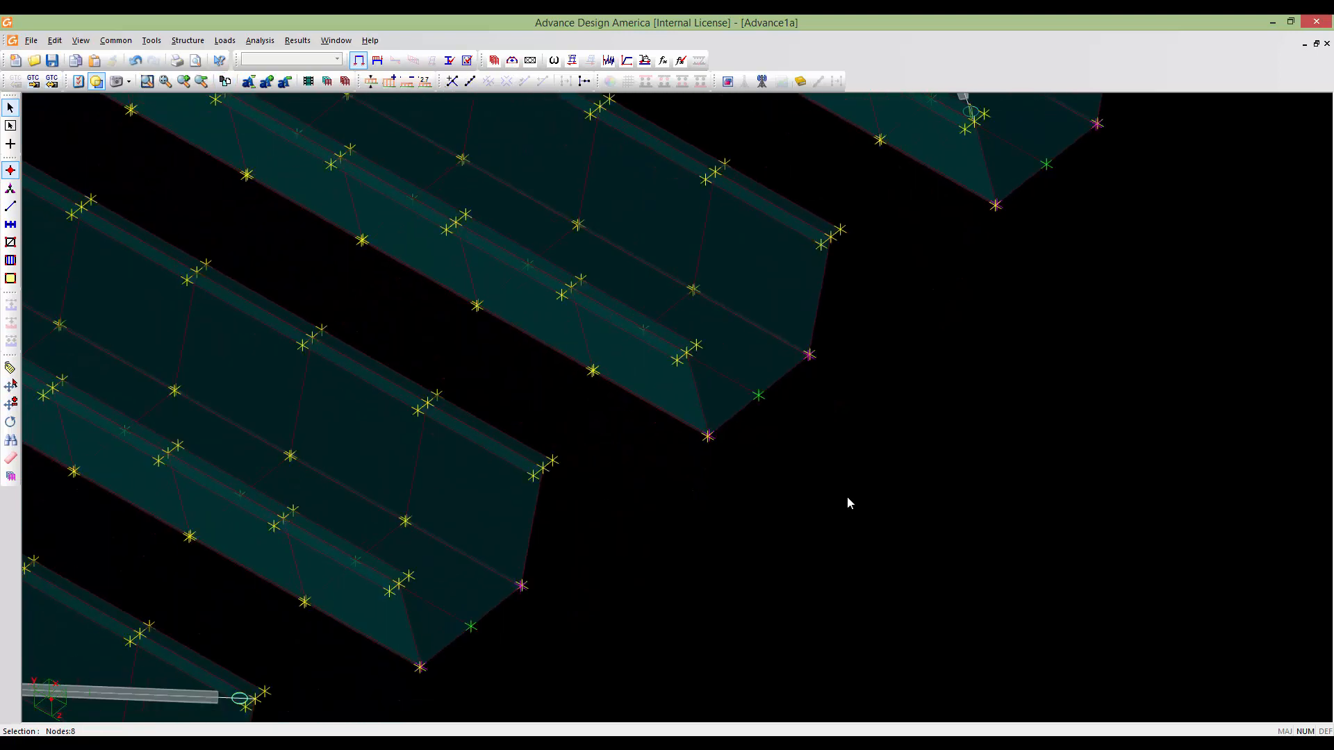
scroll(848, 496, "down", 3)
middle_click_drag(765, 560, 810, 493)
scroll(816, 472, "down", 2)
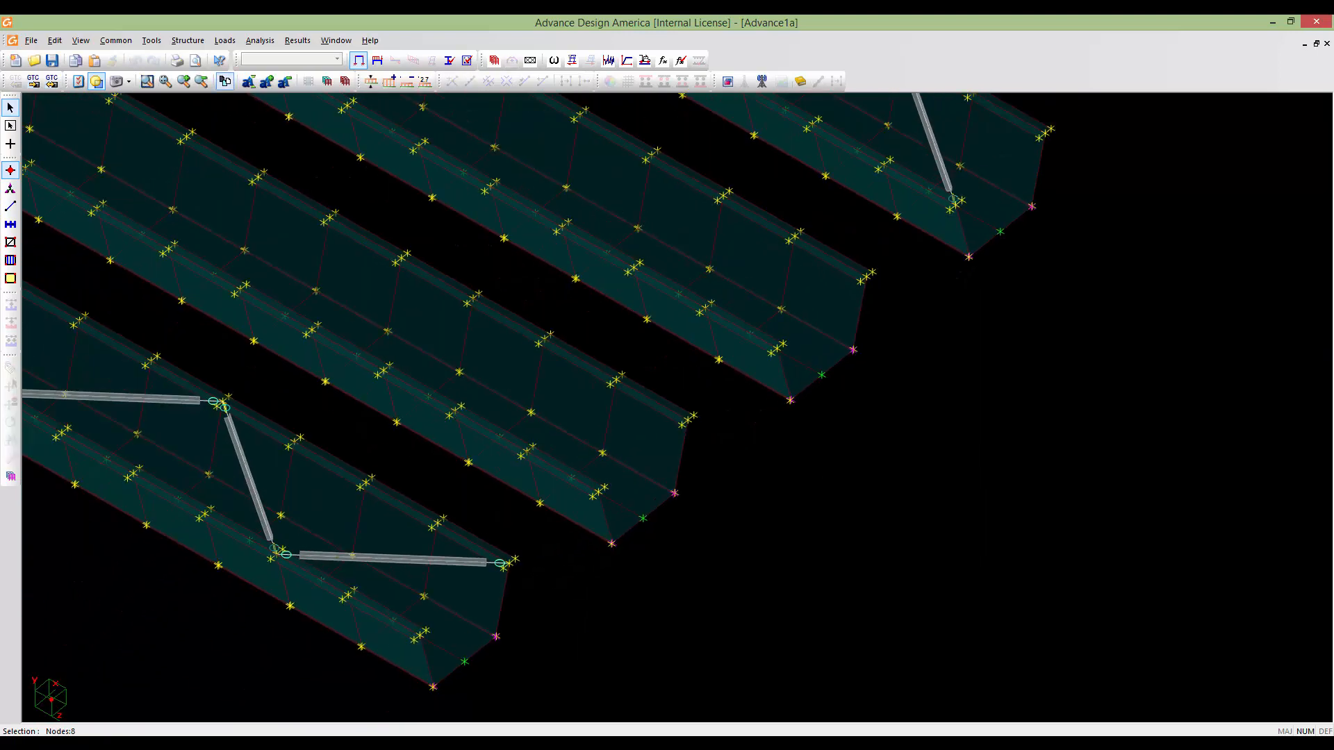
mouse_move(753, 542)
middle_mouse_down()
mouse_move(757, 515)
mouse_move(737, 538)
middle_mouse_up()
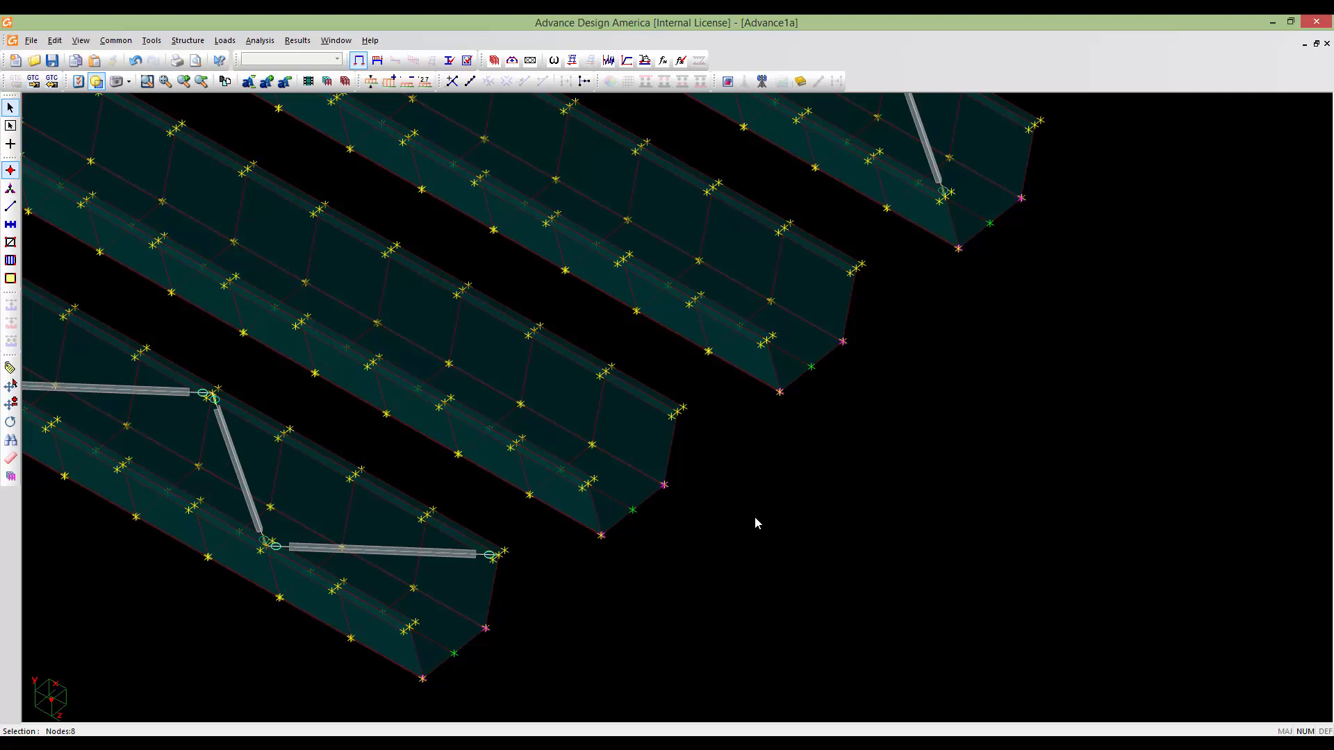
Change the type of all eight selected end nodes to Support
double_click(755, 519)
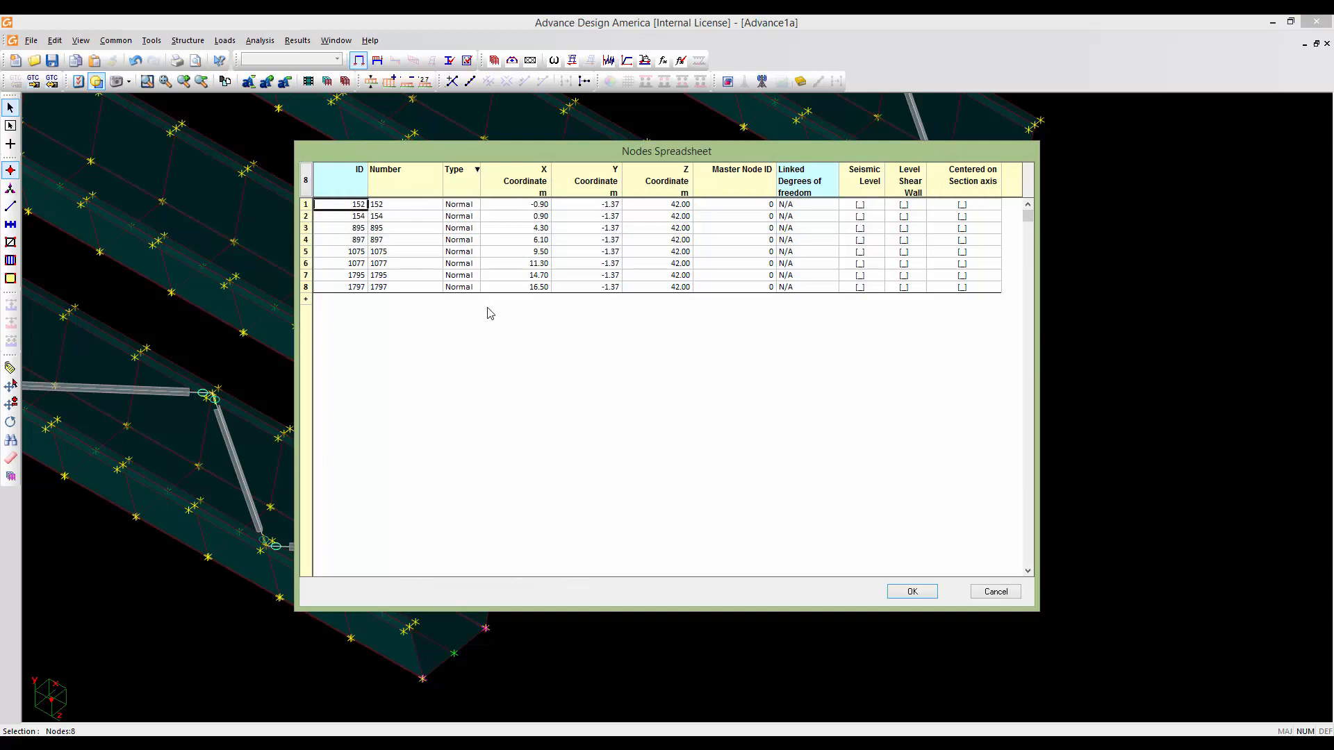
left_click(460, 184)
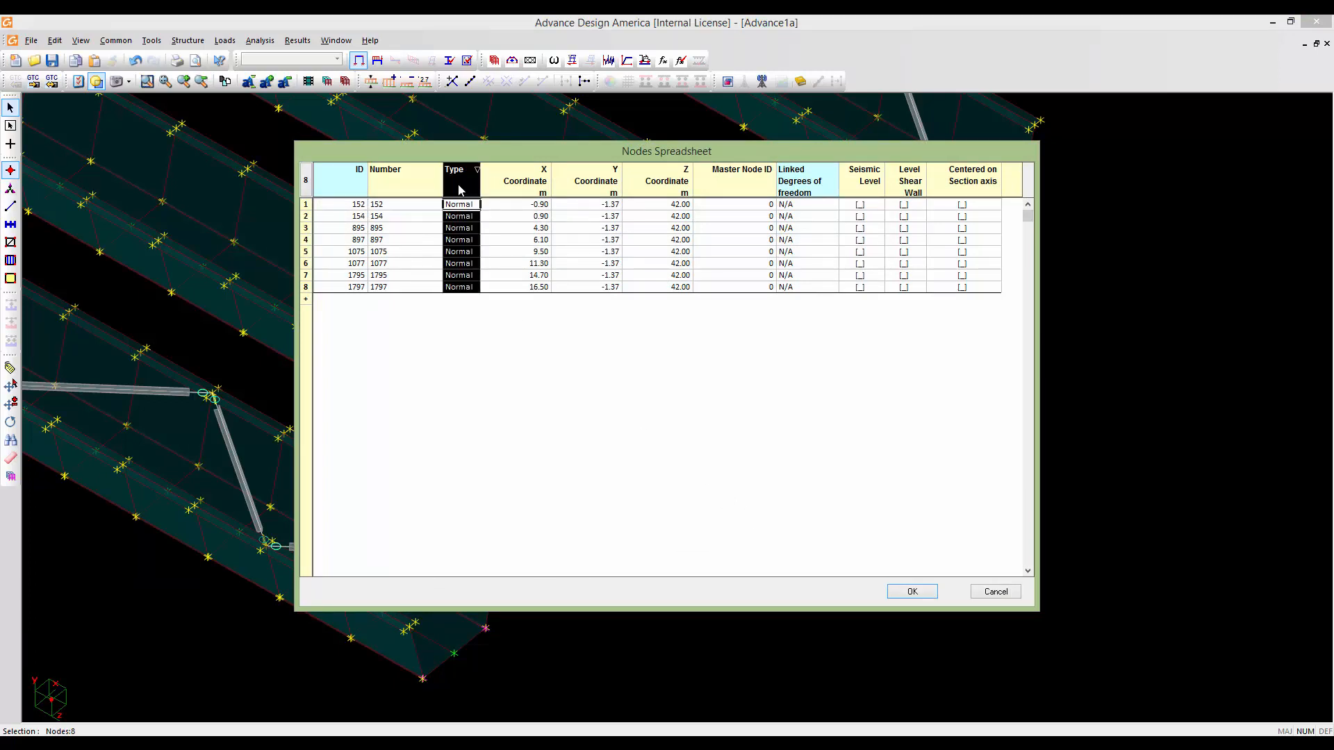
right_click(465, 230)
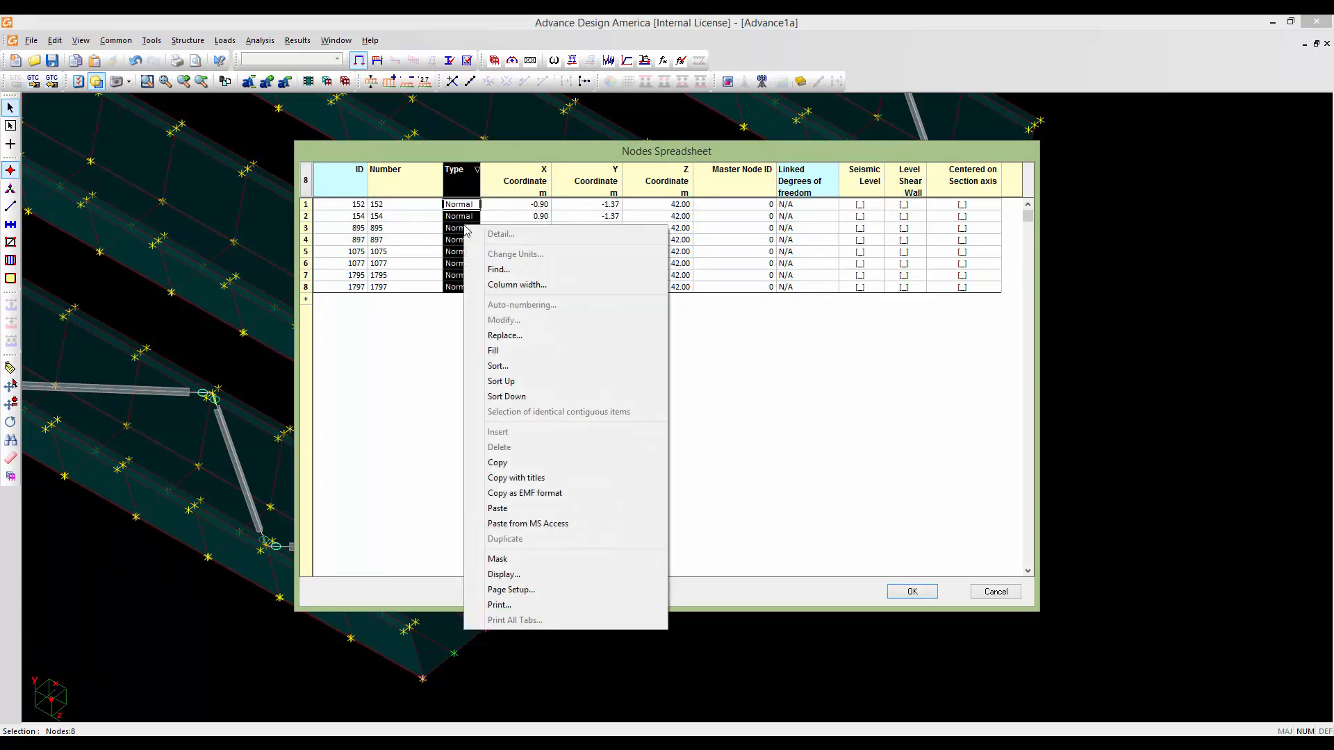
left_click(480, 335)
left_click(743, 361)
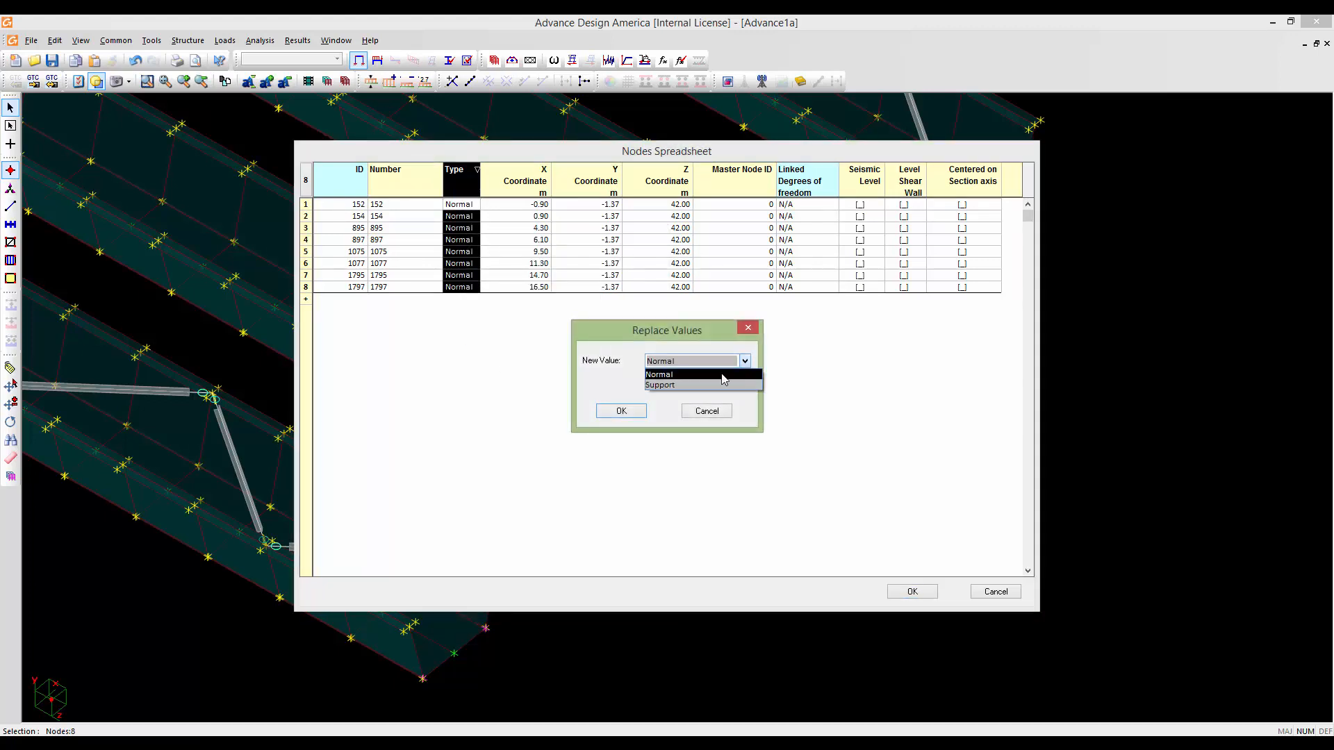
left_click(688, 385)
left_click(622, 412)
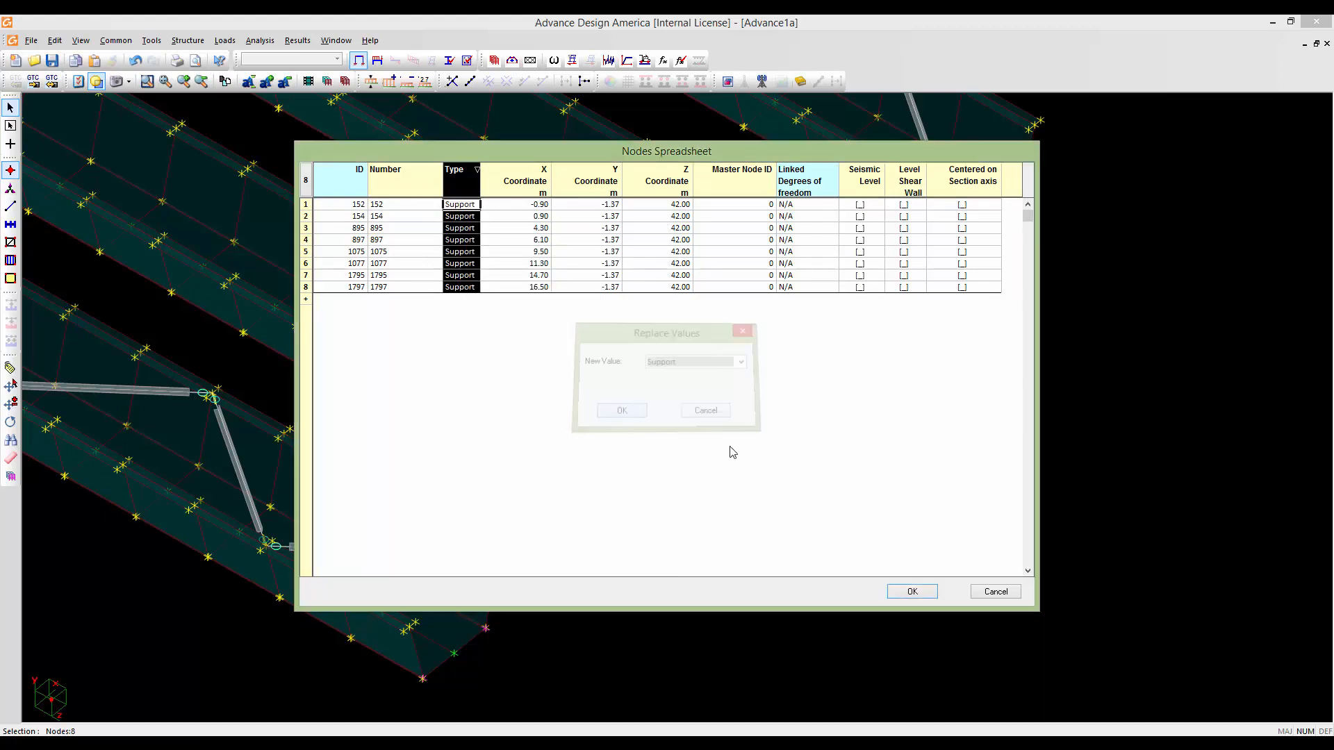
left_click(907, 591)
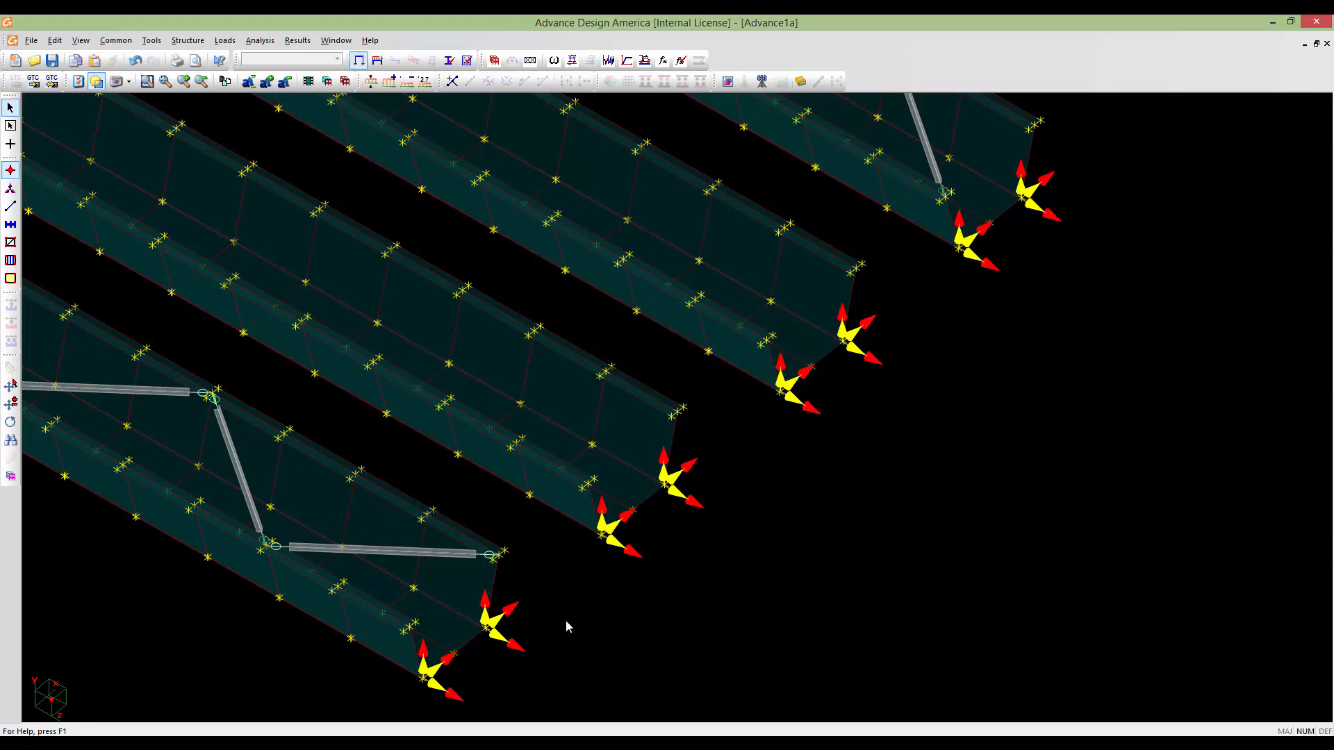
Select all eight supports at the troughs' ends opposite the origin, limiting the selection to supports
middle_click_drag(566, 622, 619, 567)
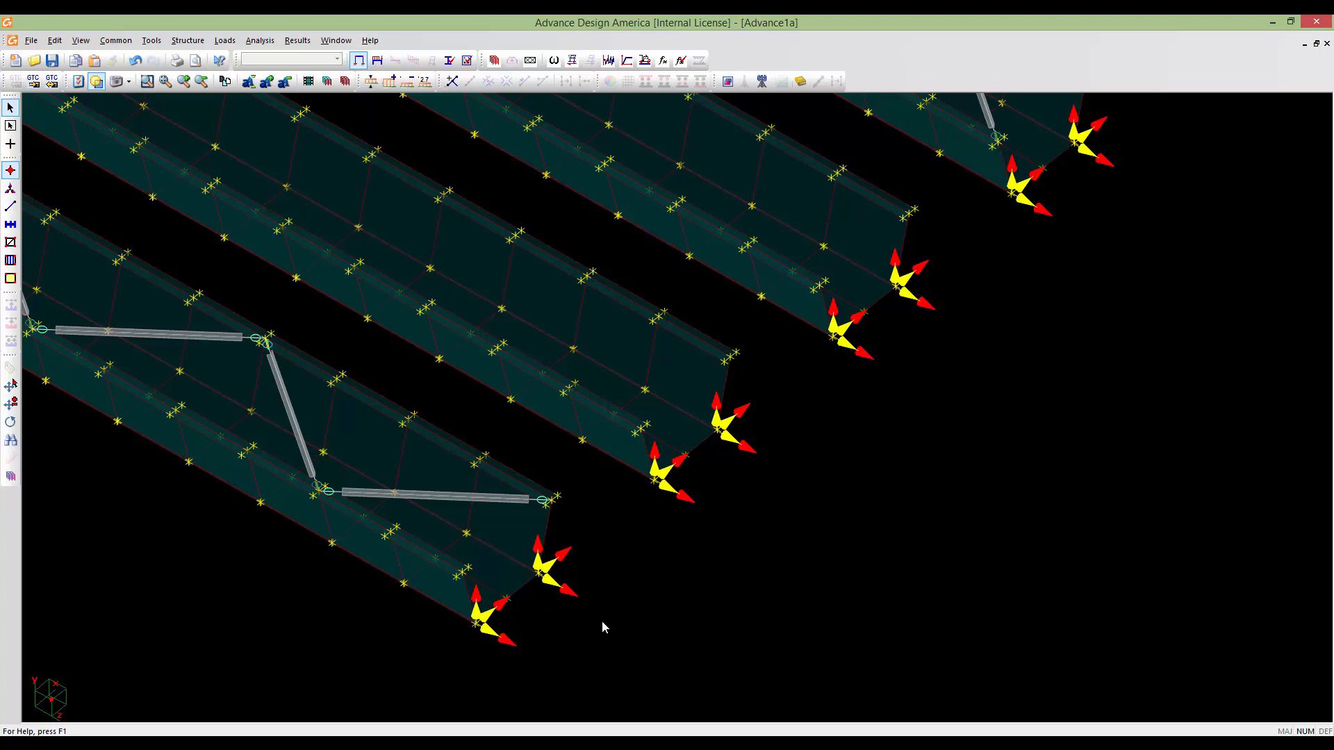
middle_click_drag(605, 623, 579, 605)
scroll(586, 594, "down", 1)
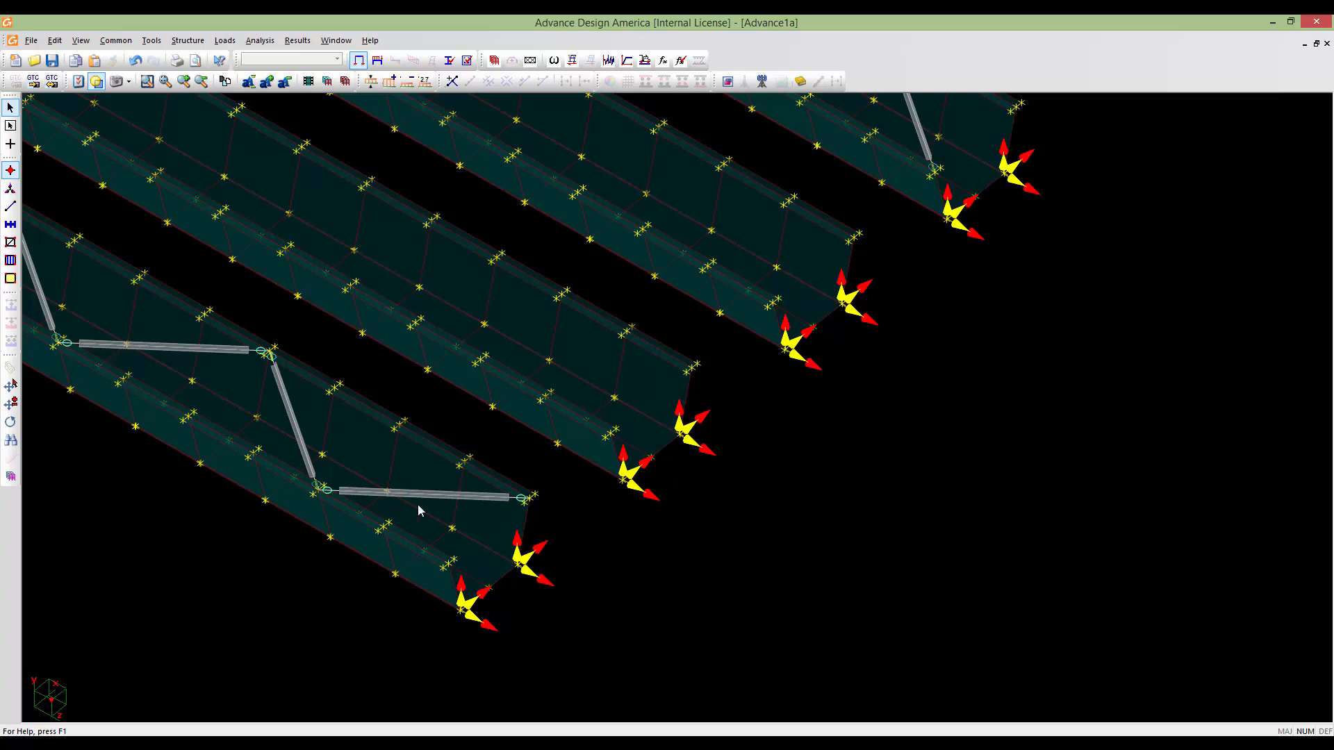
left_click(491, 624)
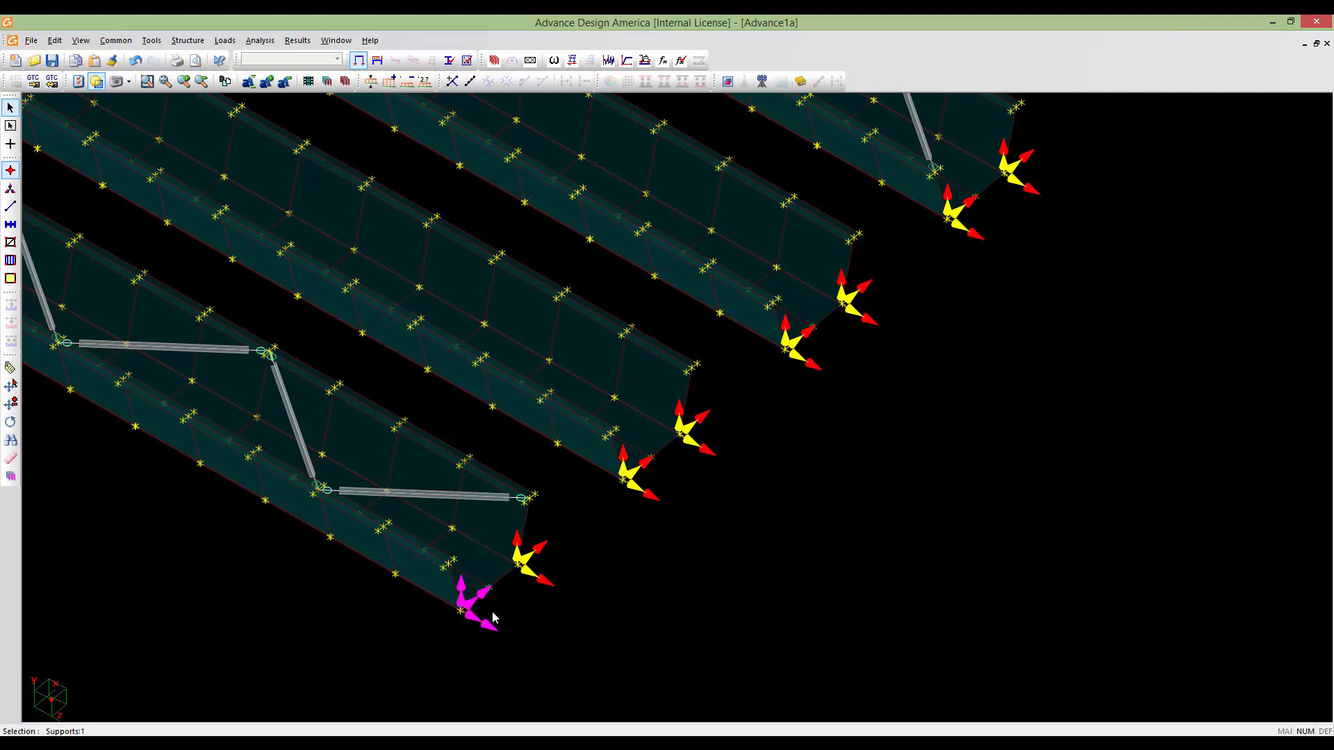
scroll(218, 333, "down", 3)
scroll(224, 379, "up", 2)
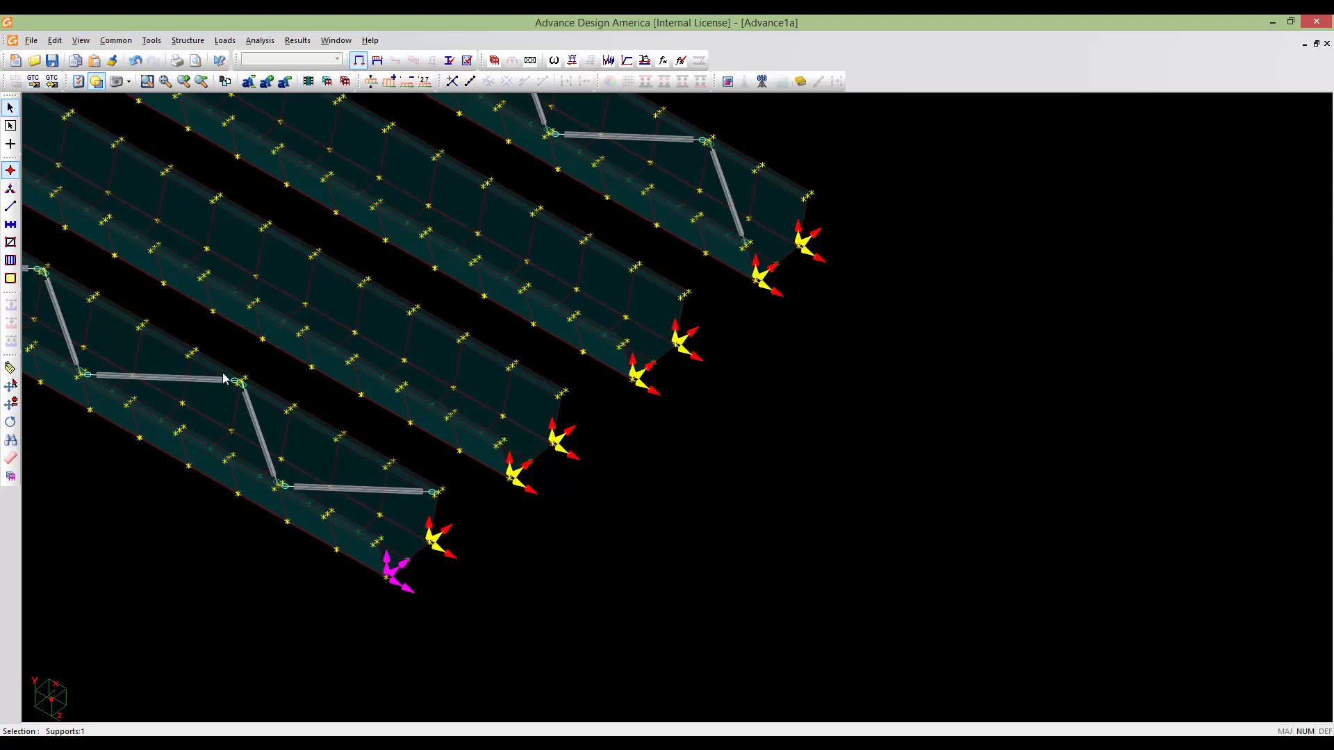
left_click(10, 189)
left_click_drag(984, 657, 332, 180)
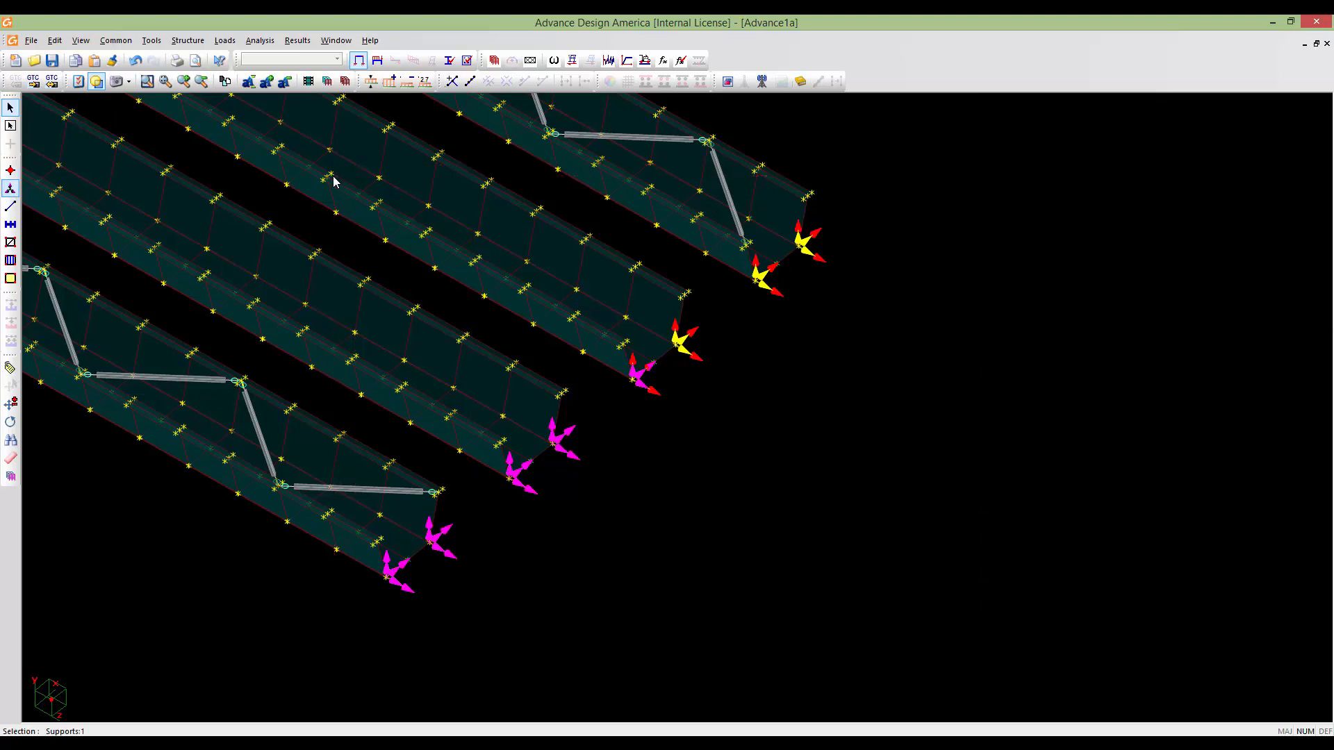
Set the Rz restraint to Free for all eight selected end supports
double_click(538, 363)
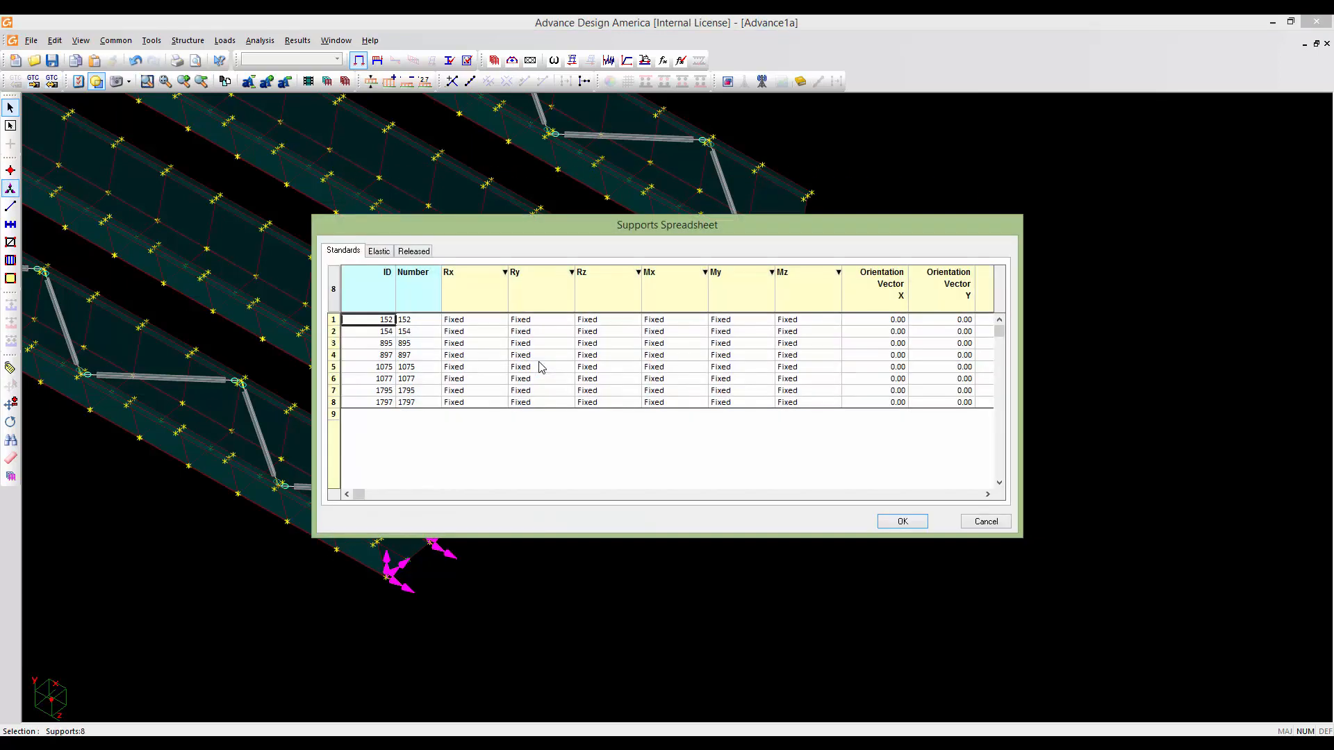
left_click_drag(482, 231, 698, 113)
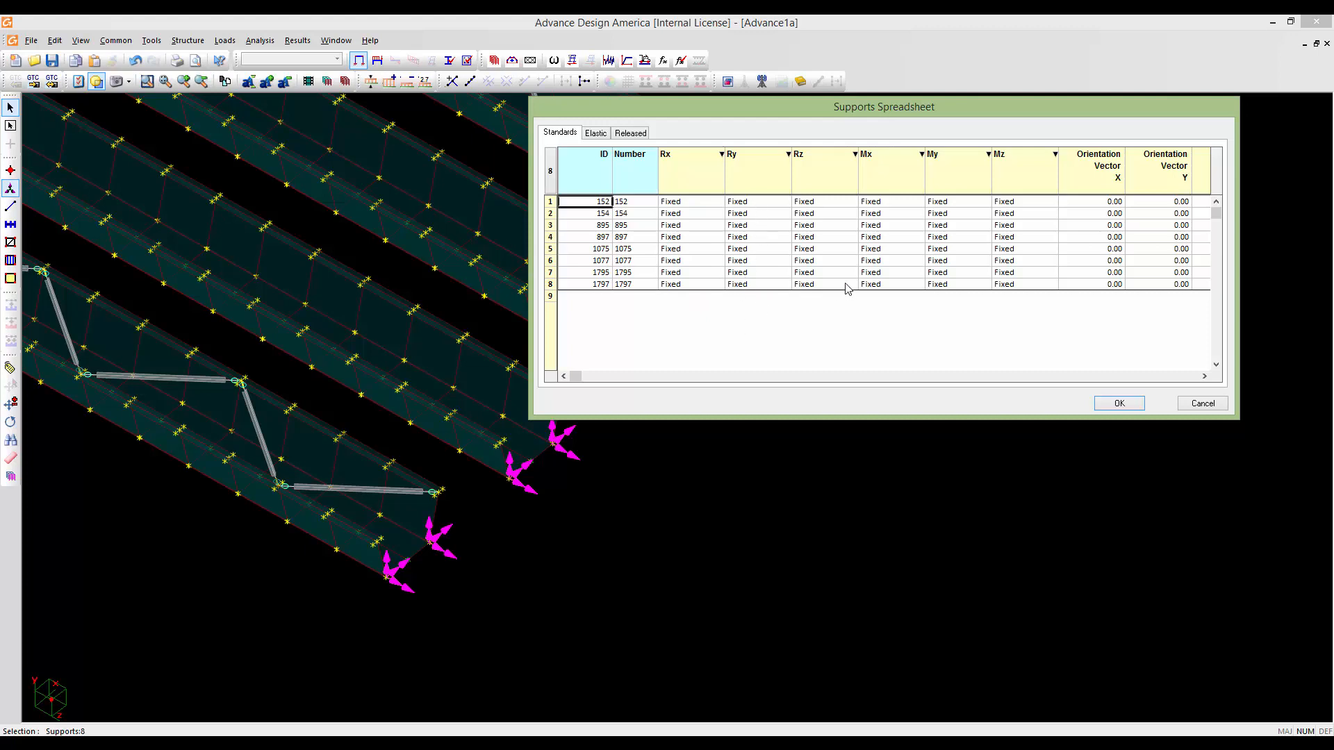
left_click(817, 170)
right_click(822, 206)
left_click(861, 319)
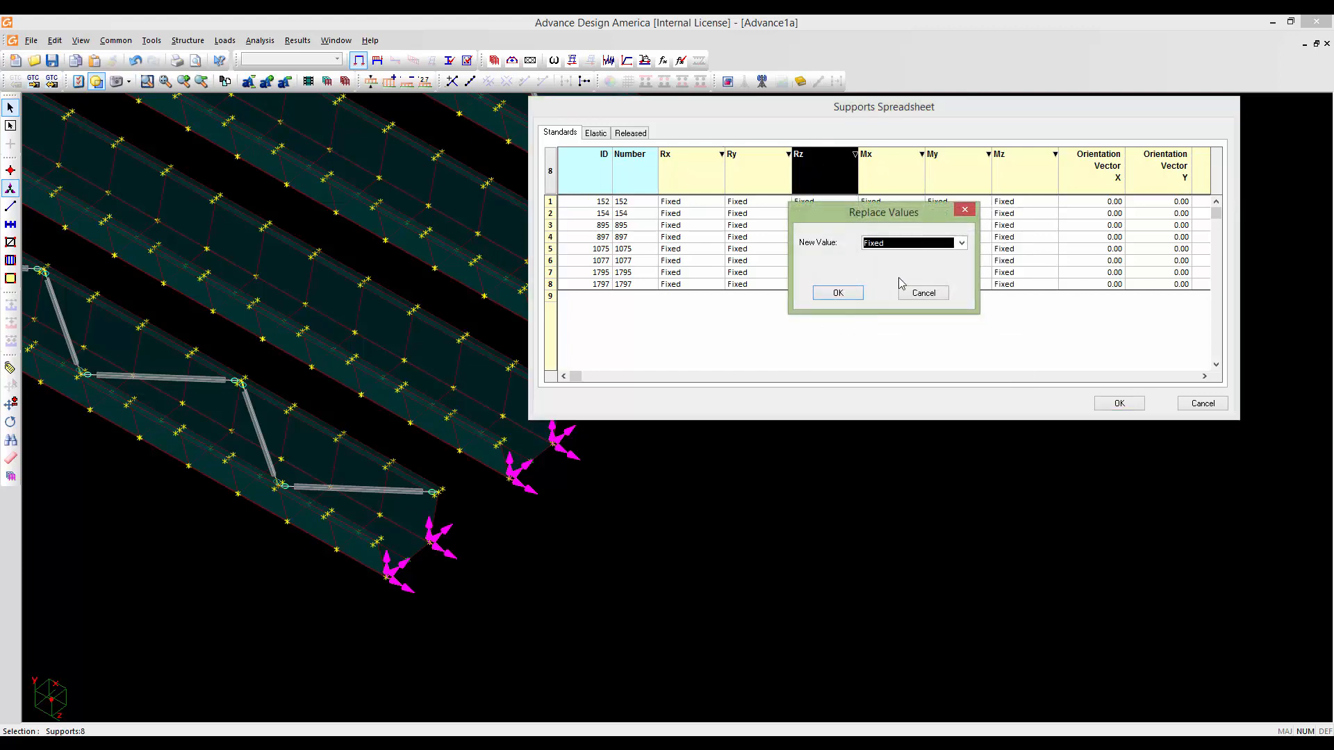
left_click(916, 243)
left_click(912, 257)
left_click(846, 292)
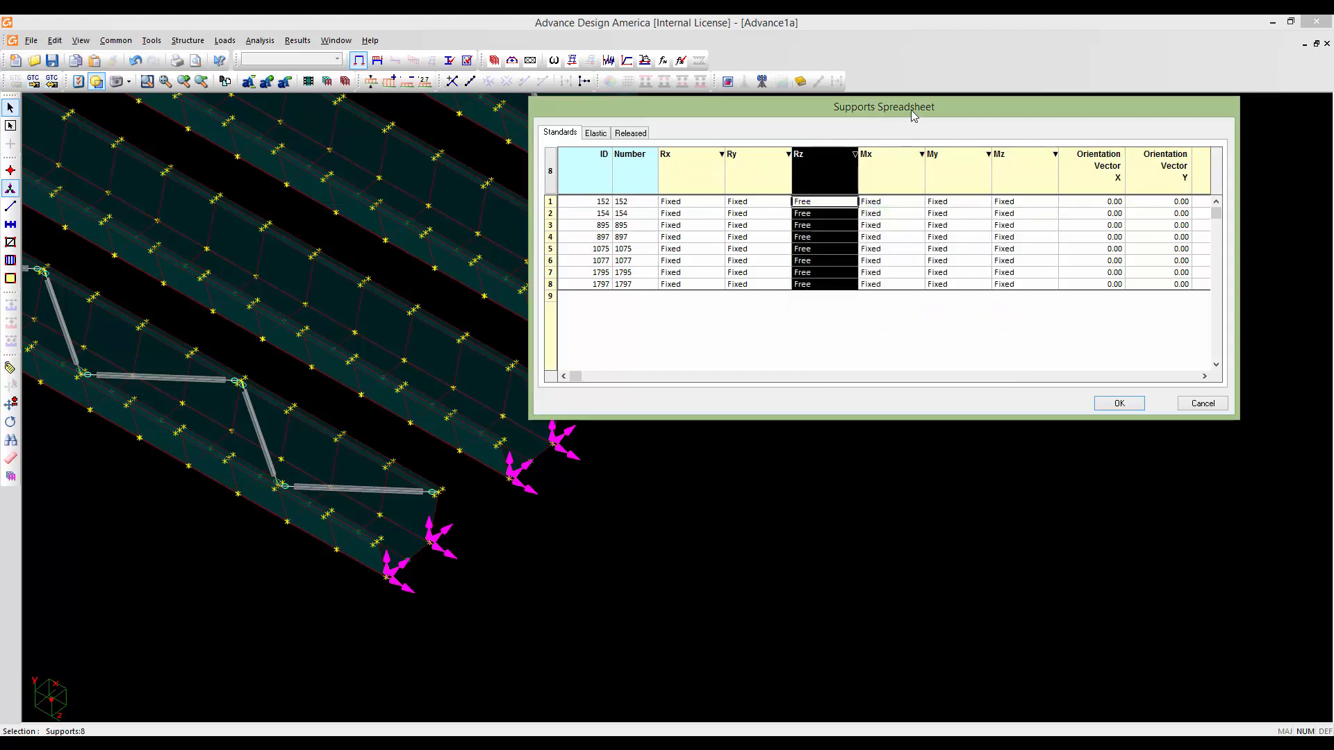
left_click_drag(912, 112, 904, 112)
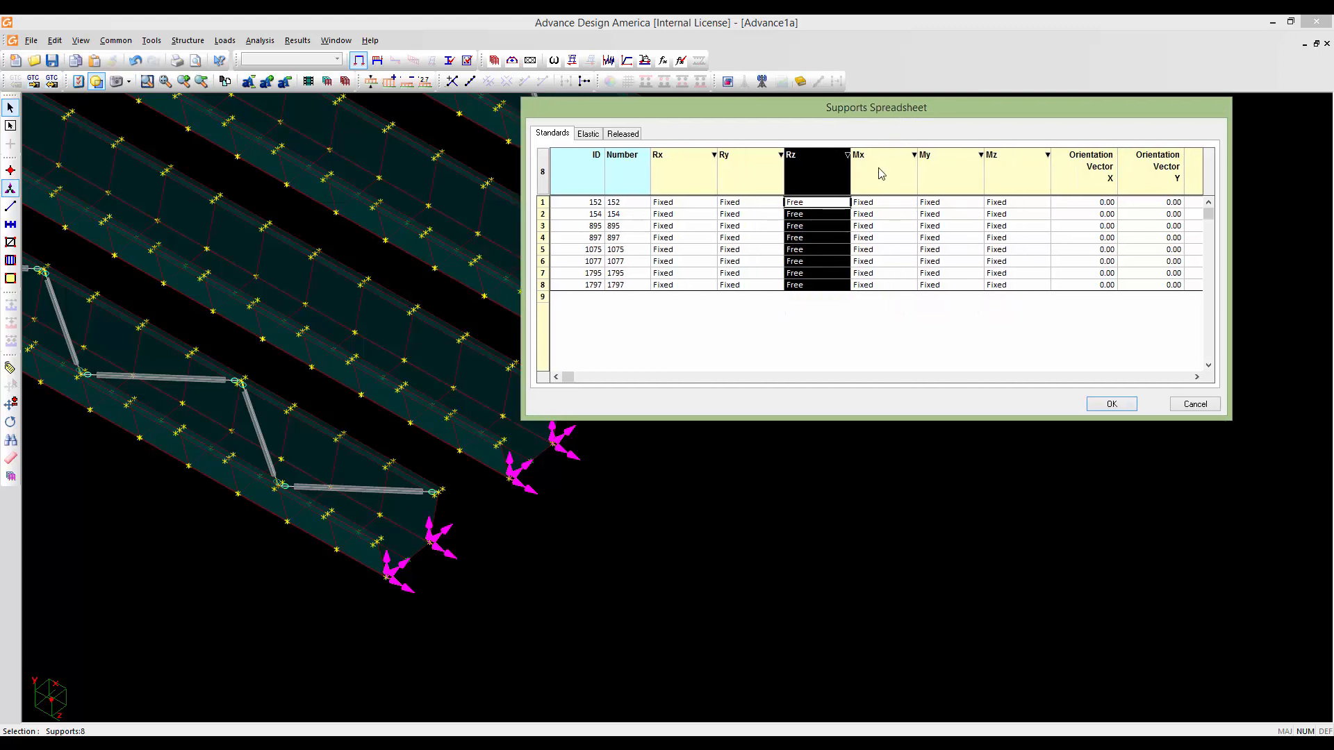
Set the Mx restraint to Free for all eight supports at the end opposite the origin
left_click(881, 173)
right_click(894, 172)
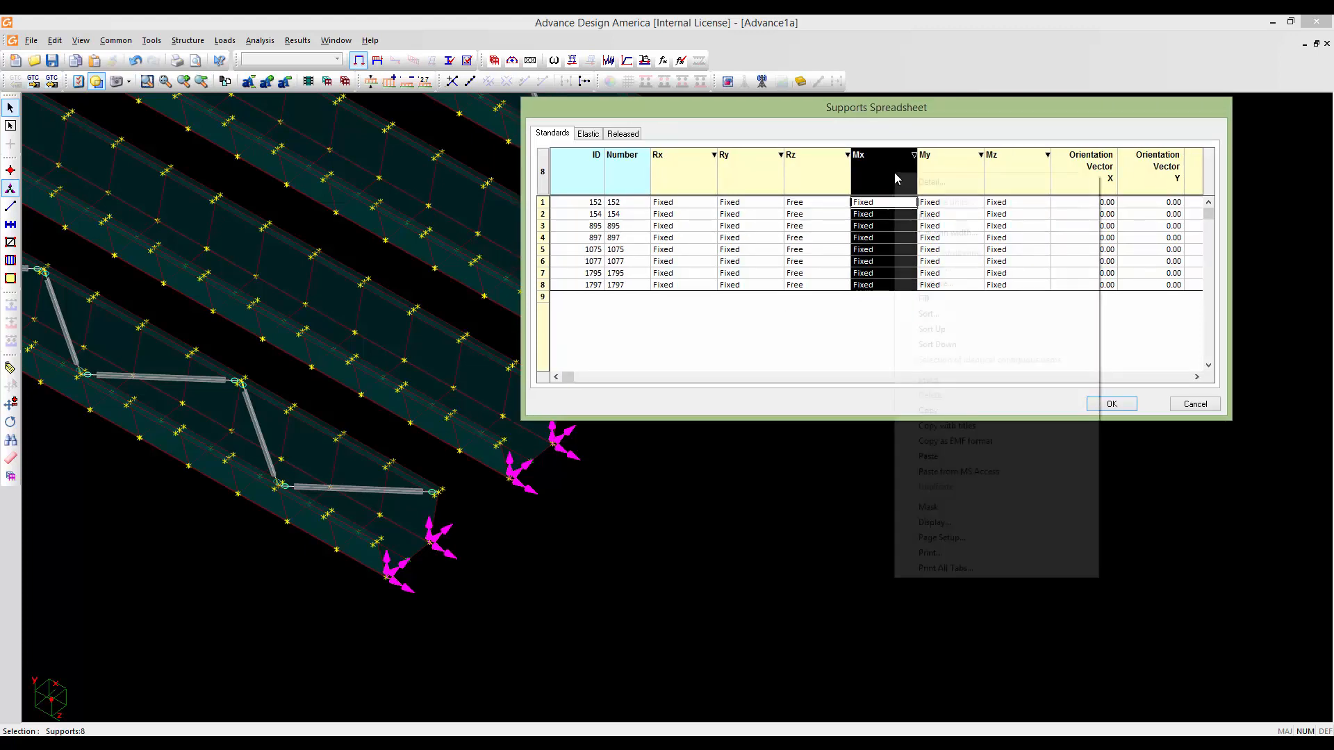
left_click(924, 284)
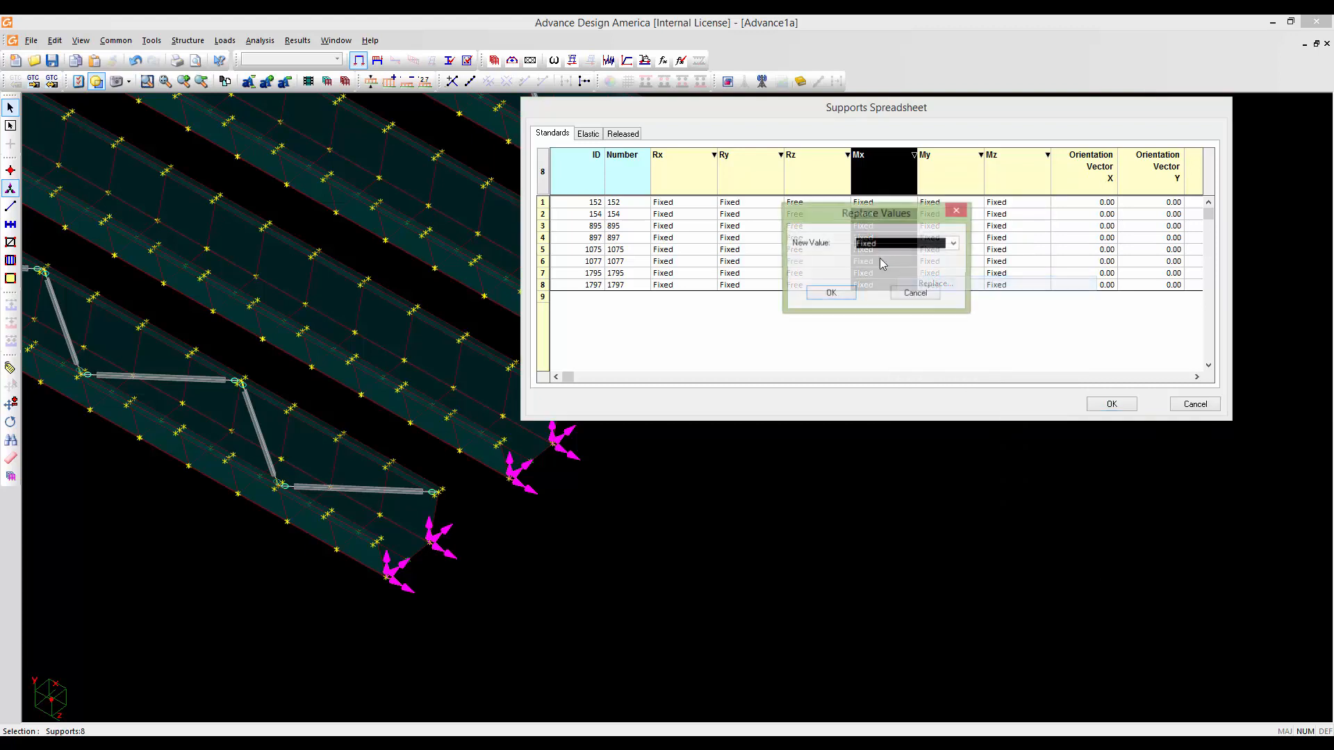
left_click(954, 243)
left_click(874, 263)
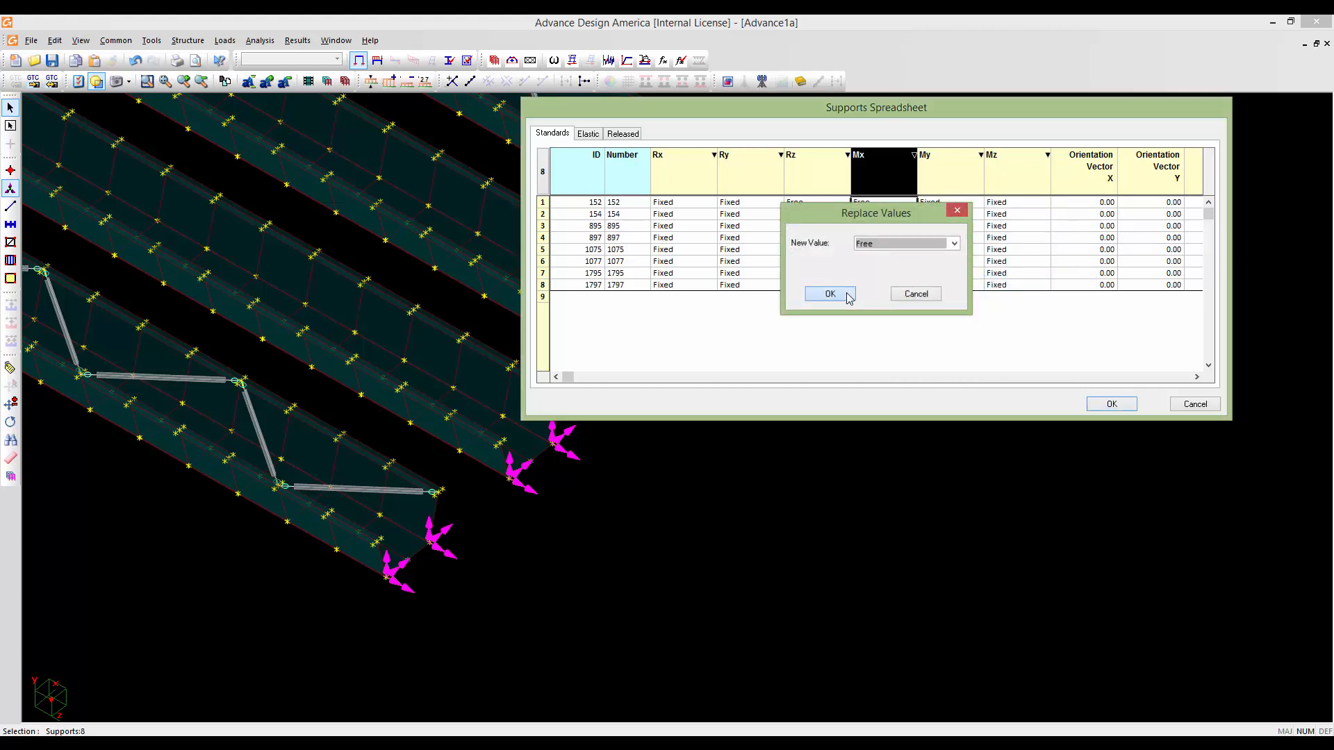
left_click(834, 293)
Set the My restraint to Free for all eight supports at the end opposite the origin
right_click(939, 186)
left_click(970, 296)
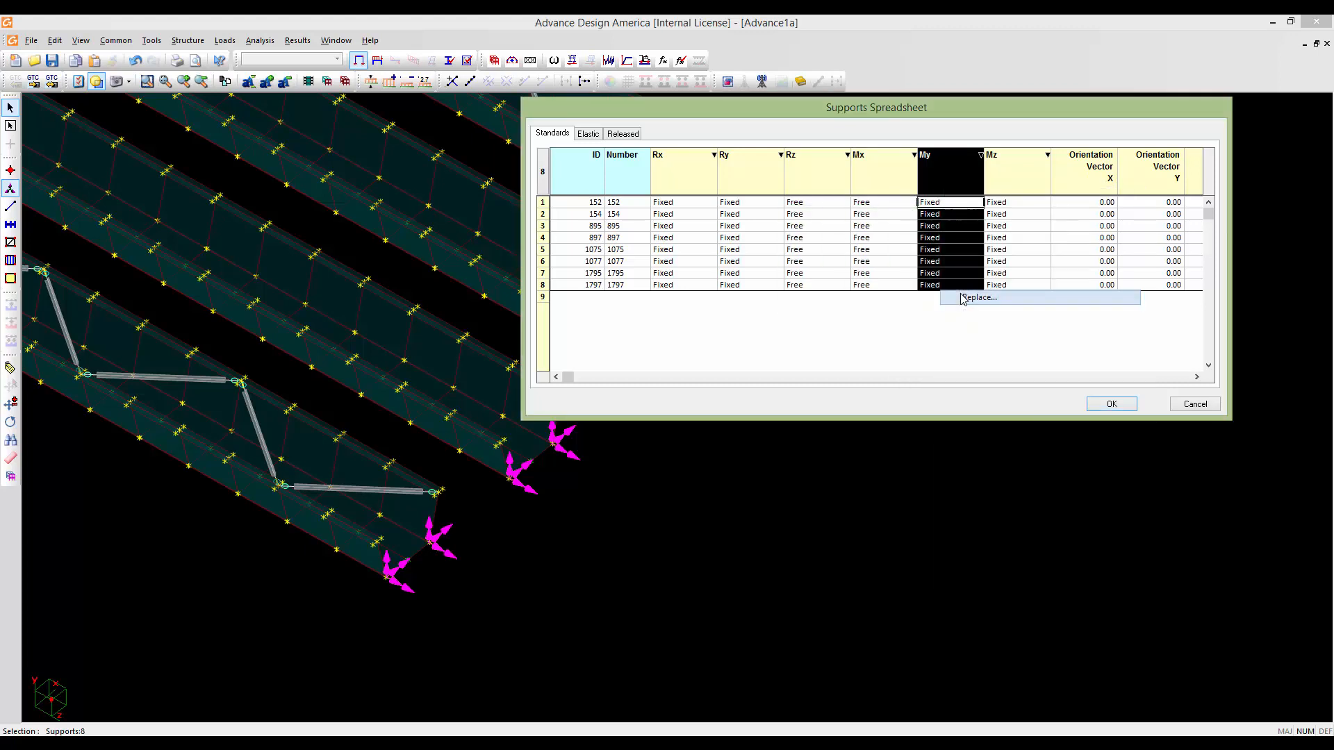
left_click(928, 244)
left_click(925, 257)
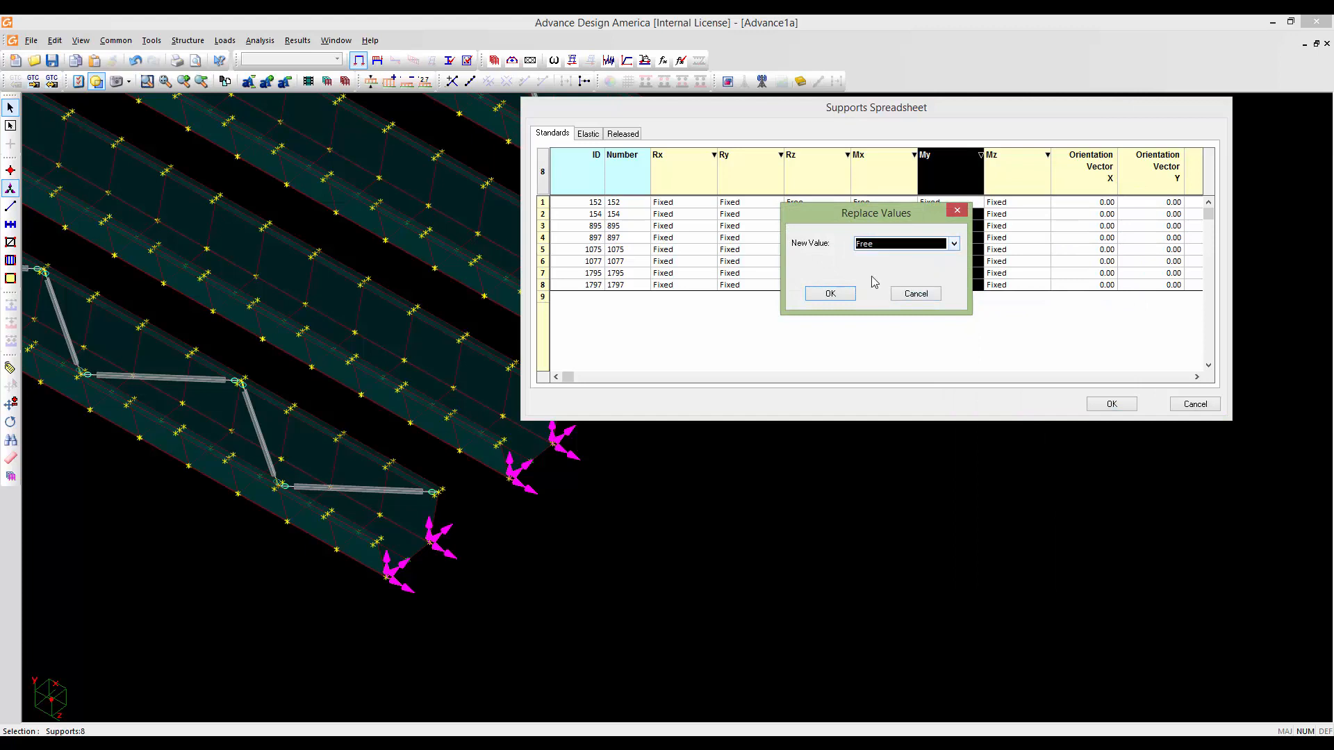
left_click(831, 293)
Set the Mz restraint to Free for the eight end supports and apply the restraint changes to the model
left_click(1016, 177)
right_click(1007, 235)
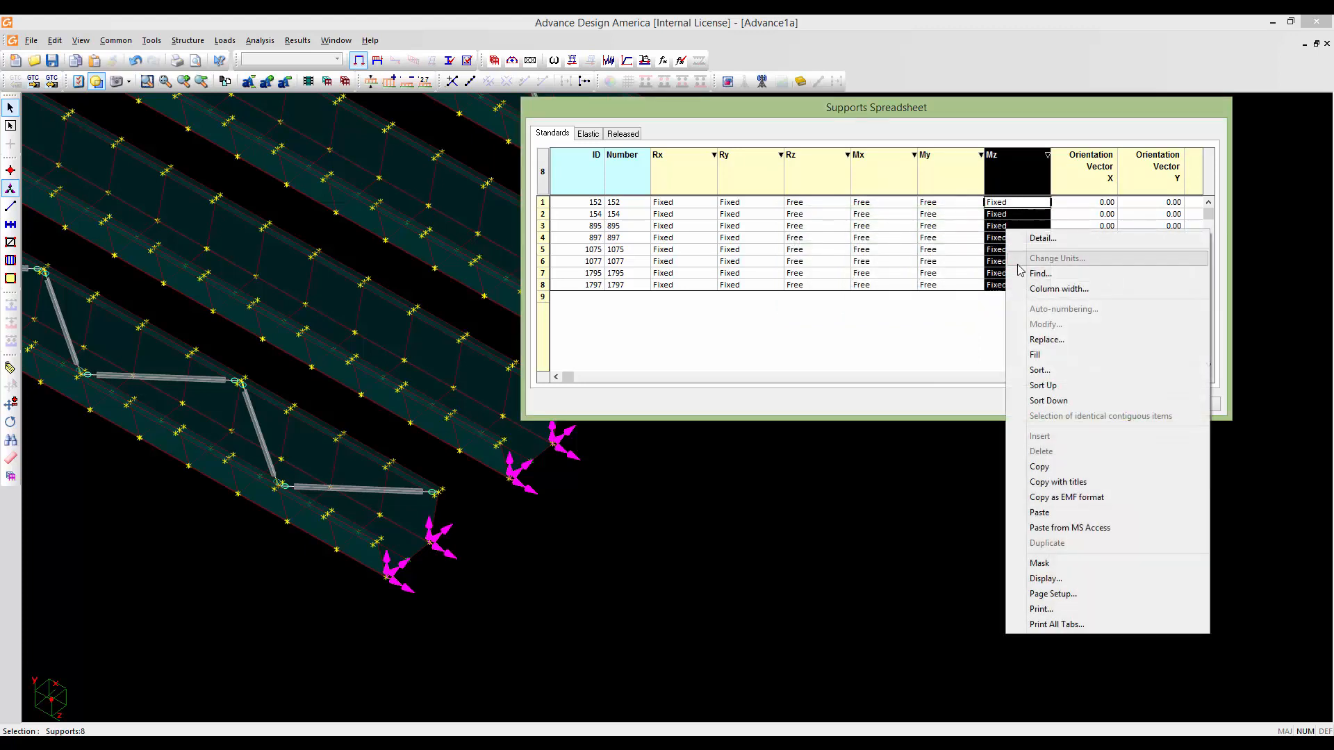
left_click(1042, 340)
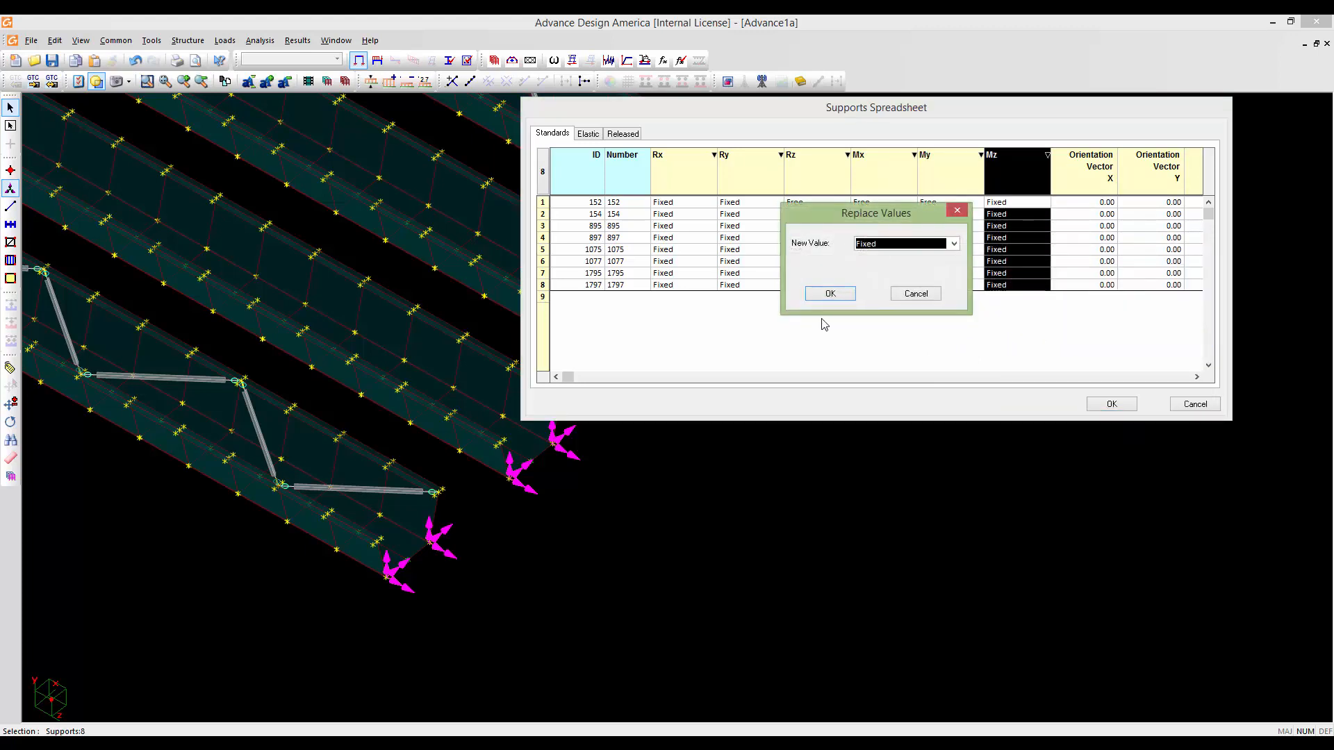
left_click(918, 244)
left_click(916, 264)
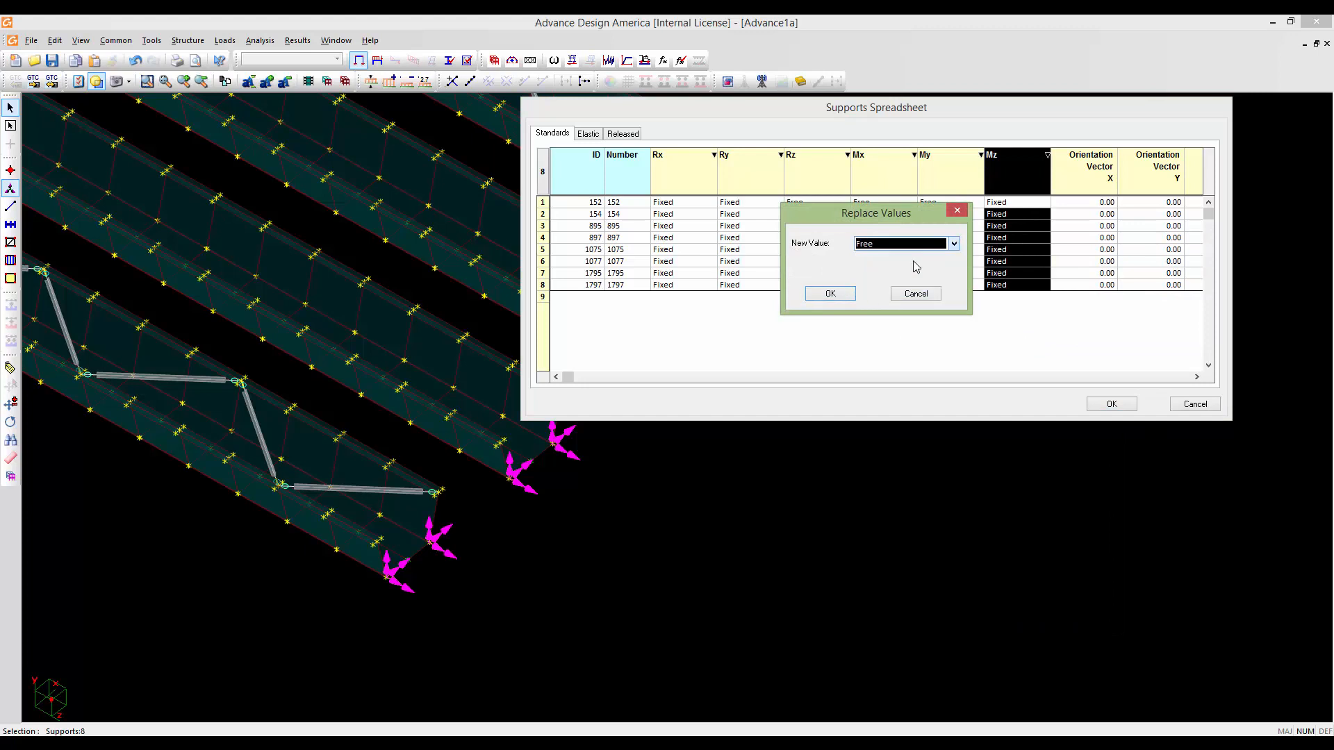
left_click(832, 293)
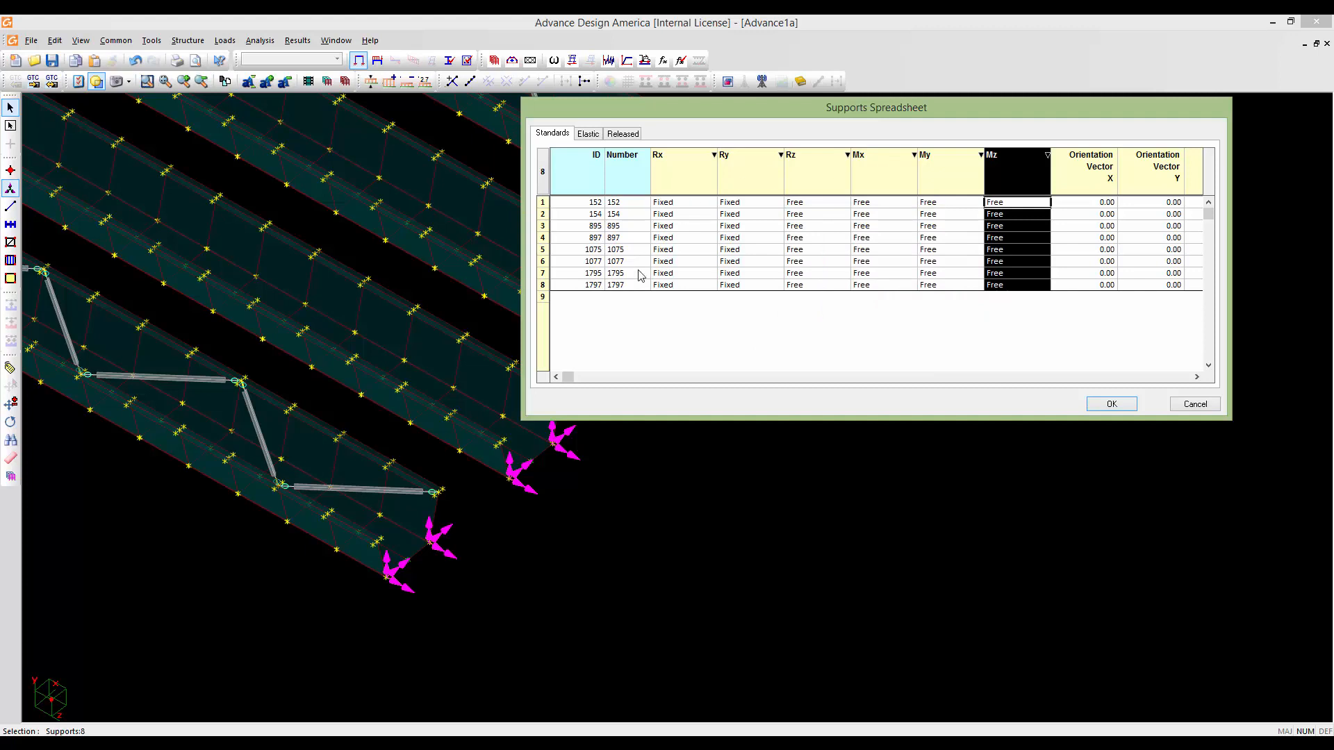
left_click(1109, 406)
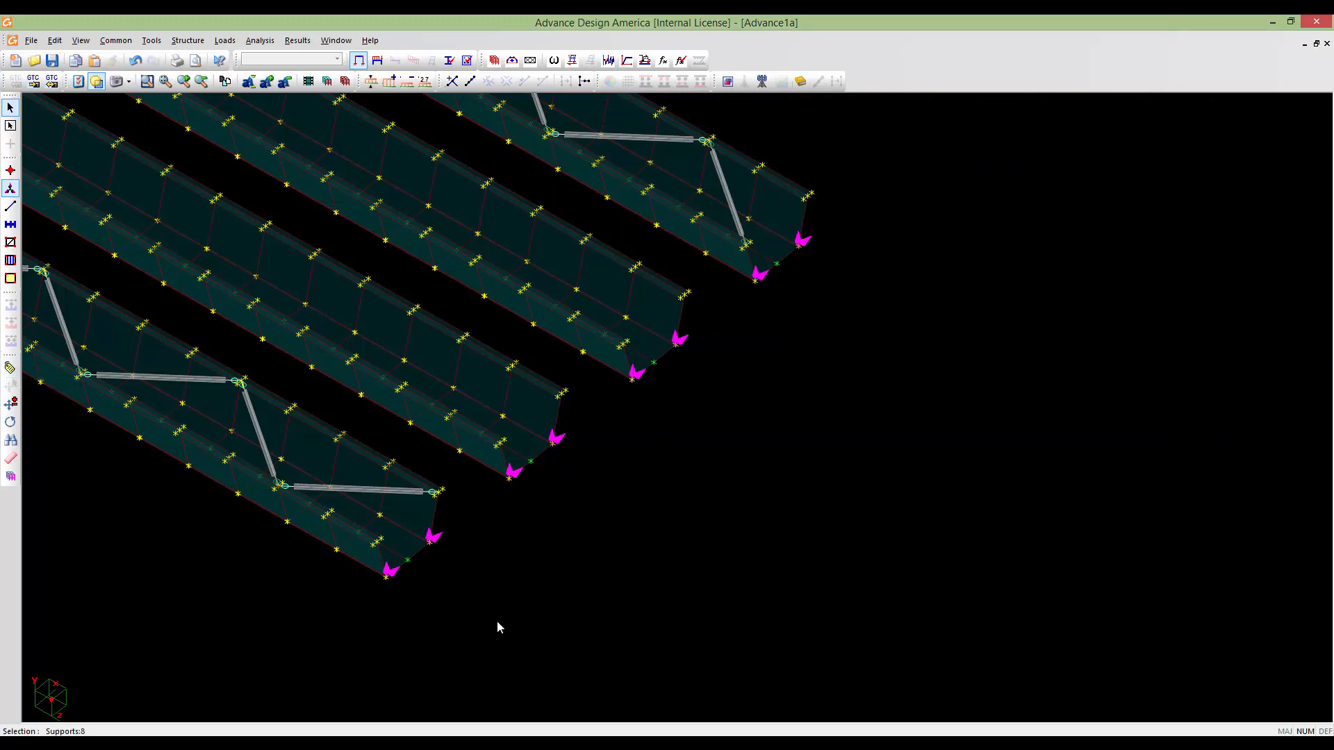
Select the two bottom corner nodes of the trough nearest the origin at the origin end, limiting the selection to nodes
middle_click_drag(482, 578, 522, 545)
scroll(436, 528, "up", 5)
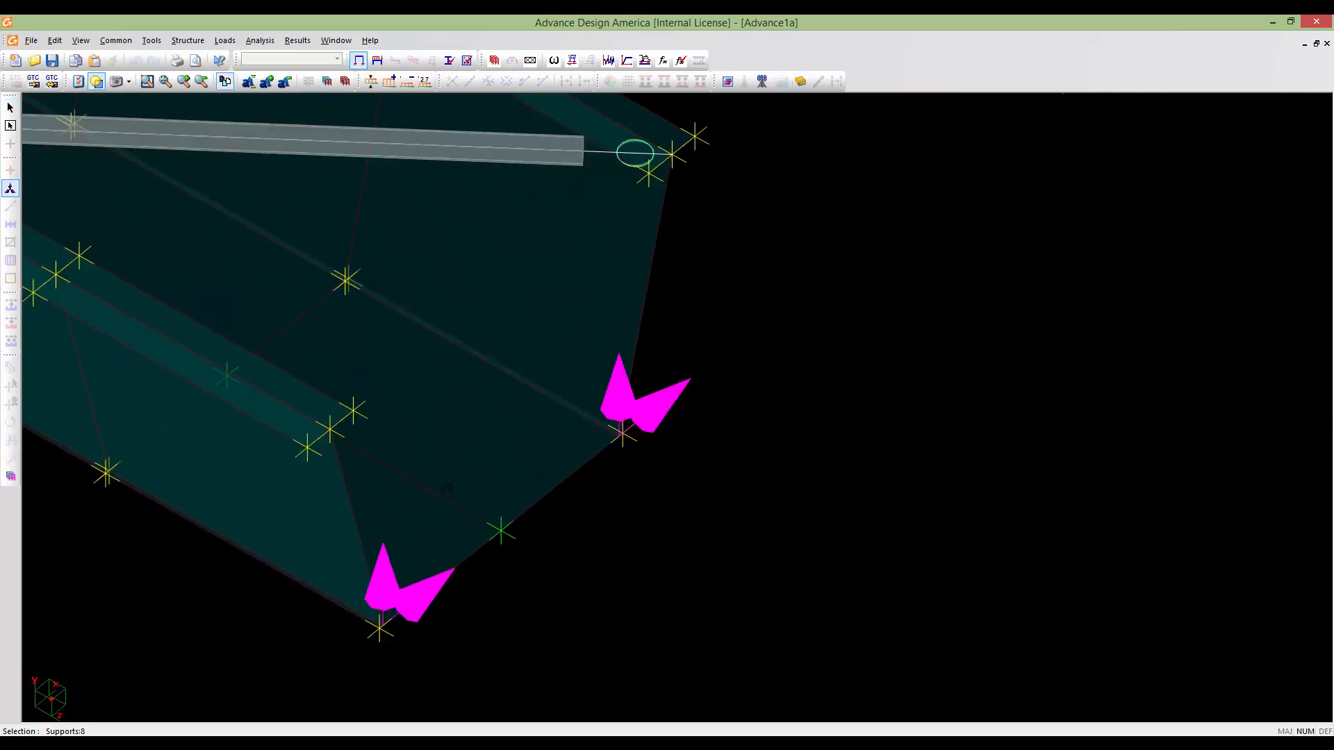
scroll(477, 554, "down", 1)
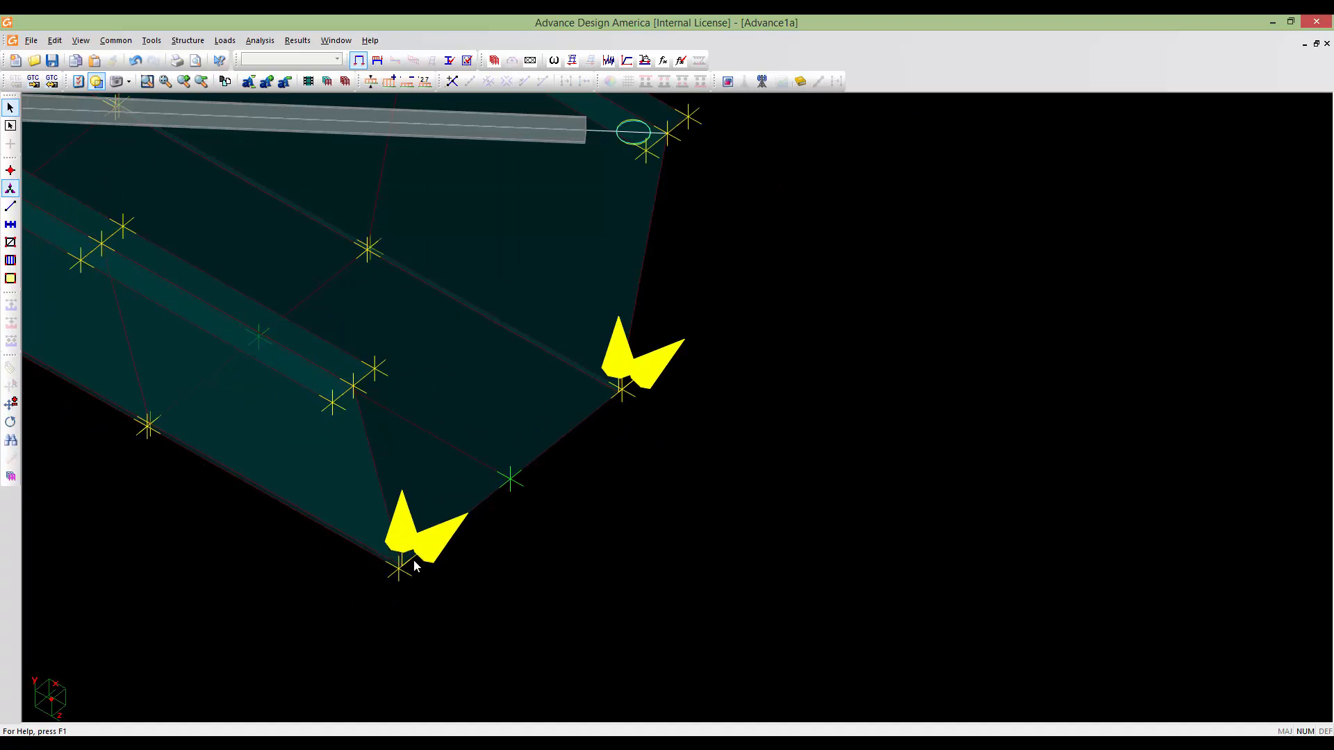
scroll(456, 526, "down", 3)
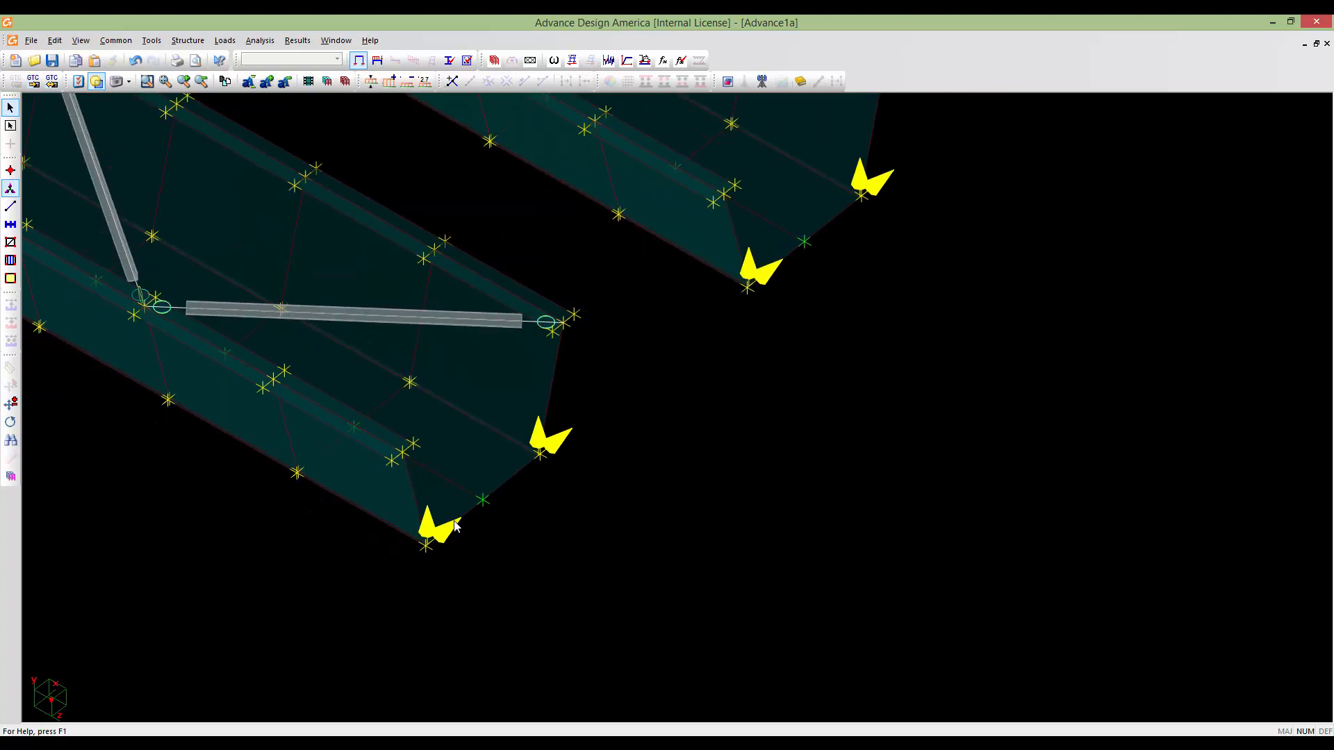
scroll(456, 526, "down", 2)
scroll(455, 526, "down", 4)
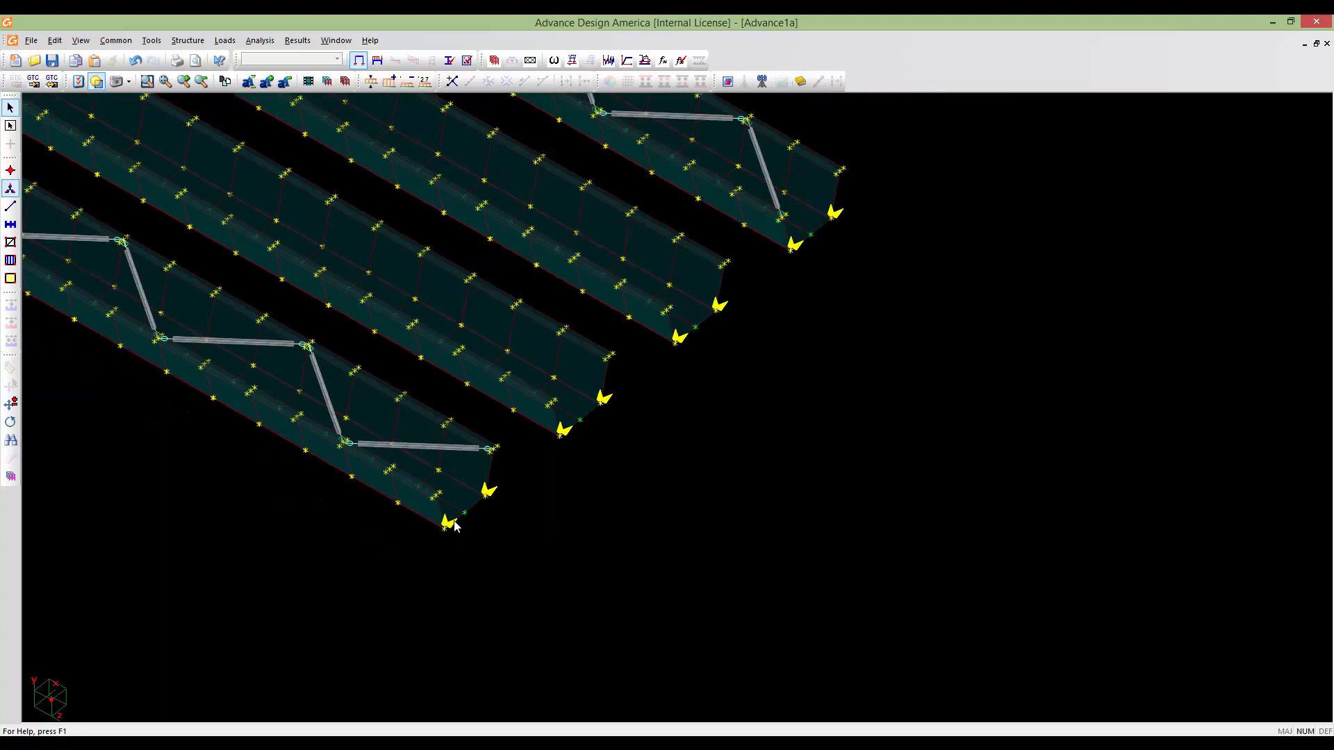
middle_click_drag(455, 526, 656, 544)
middle_click_drag(403, 481, 748, 669)
middle_click_drag(313, 389, 446, 519)
mouse_move(239, 435)
middle_mouse_down()
mouse_move(272, 465)
mouse_move(355, 487)
mouse_move(644, 494)
middle_mouse_up()
middle_click_drag(493, 488, 623, 359)
scroll(563, 487, "up", 8)
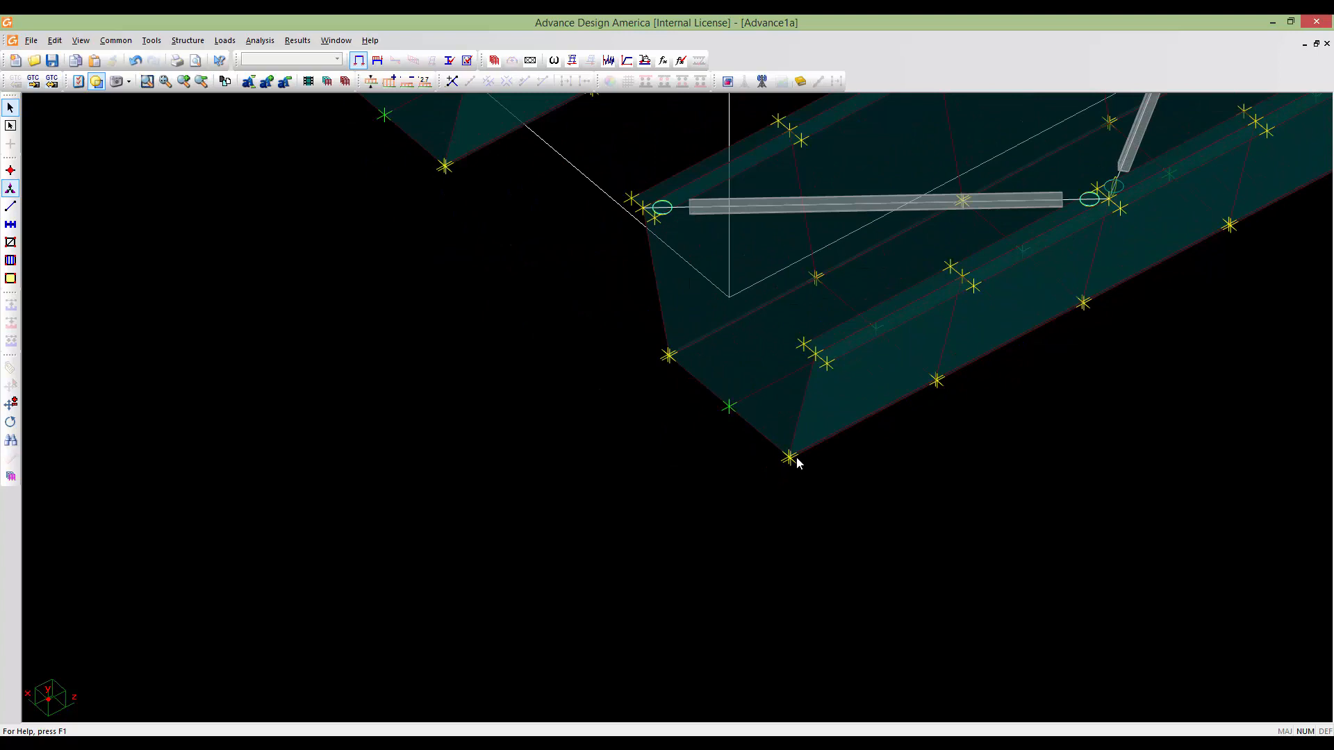
scroll(797, 462, "up", 4)
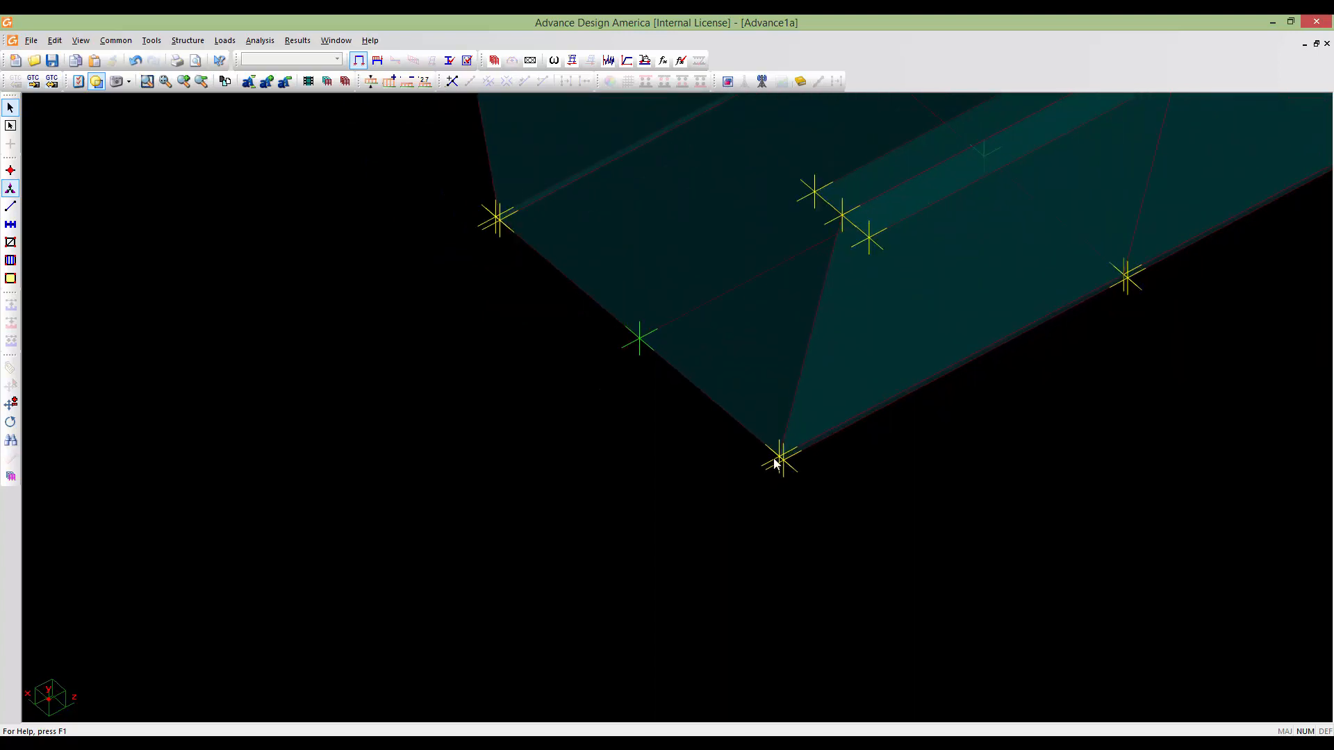
left_click(776, 464)
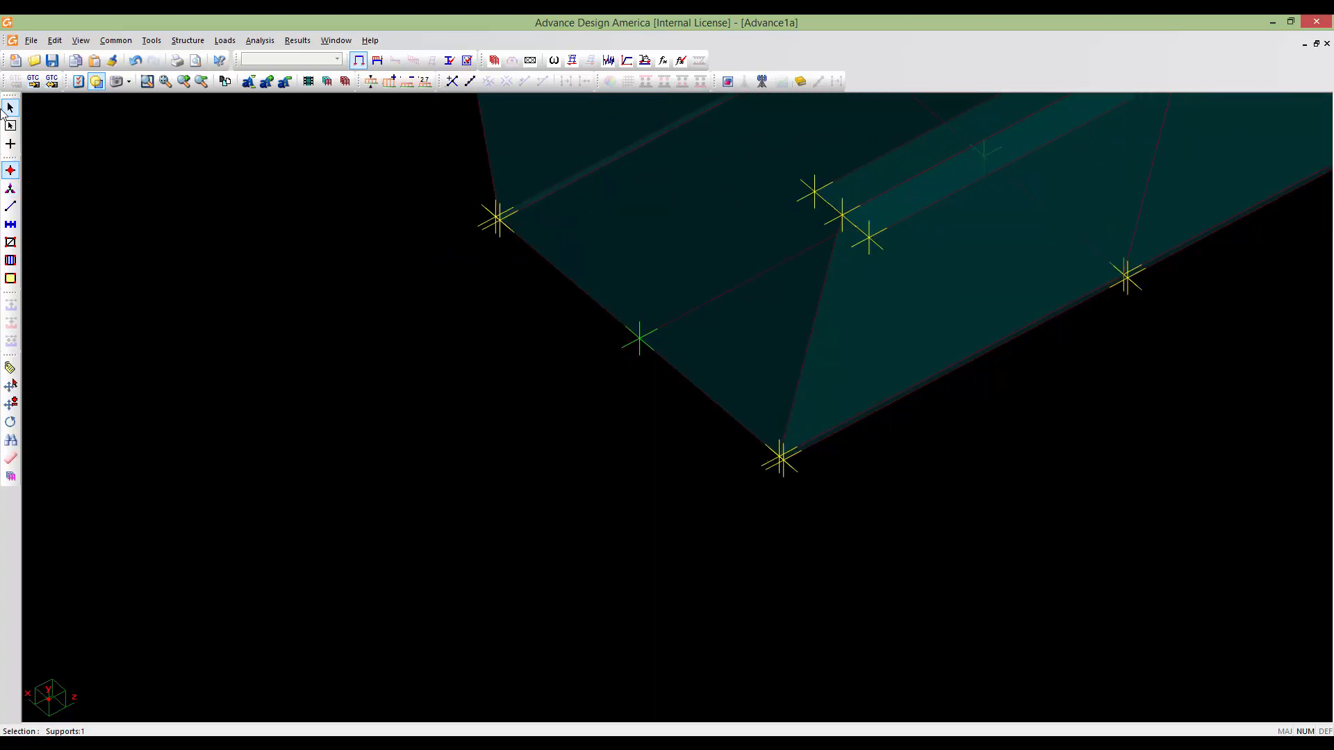
left_click(768, 465)
left_click(500, 226, "ctrl")
Add the bottom corner nodes of the other three troughs to complete the eight-node selection at the origin end
scroll(481, 312, "down", 3)
middle_click_drag(372, 295, 693, 585)
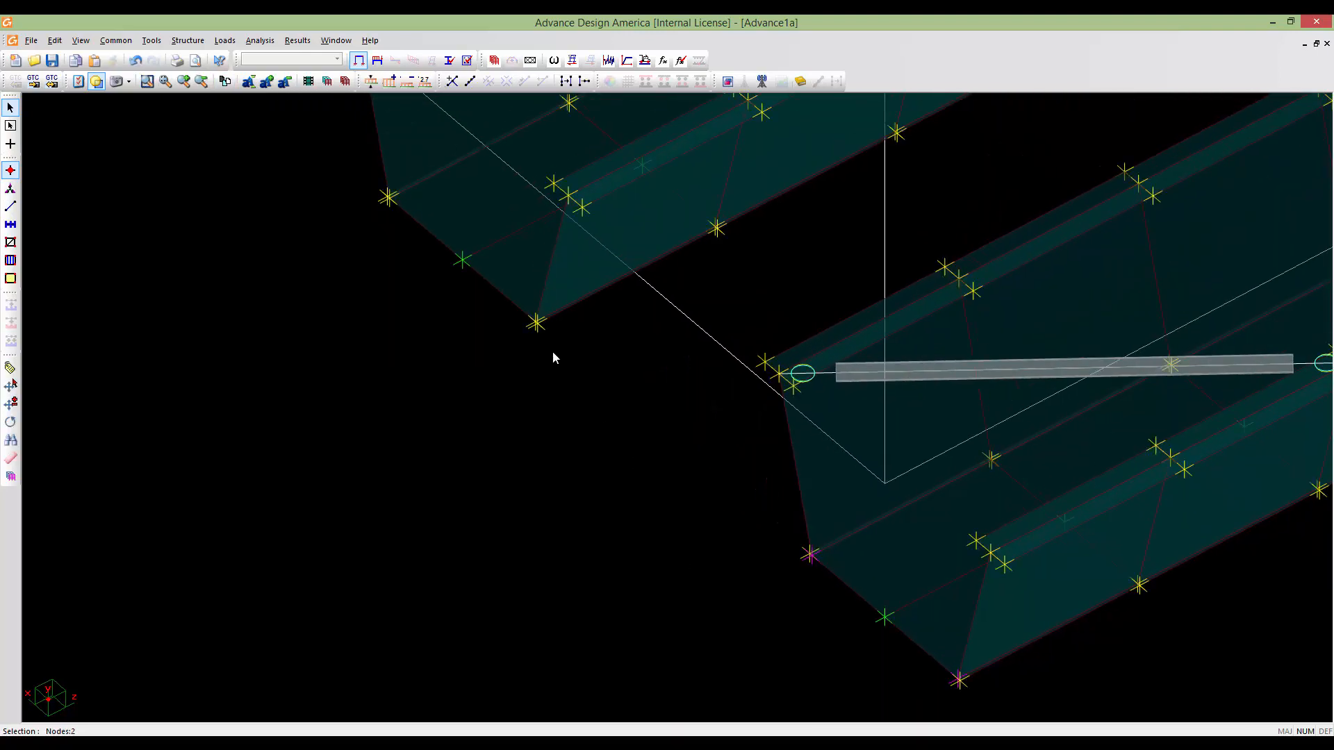
left_click(527, 321, "ctrl")
middle_click_drag(391, 213, 620, 435)
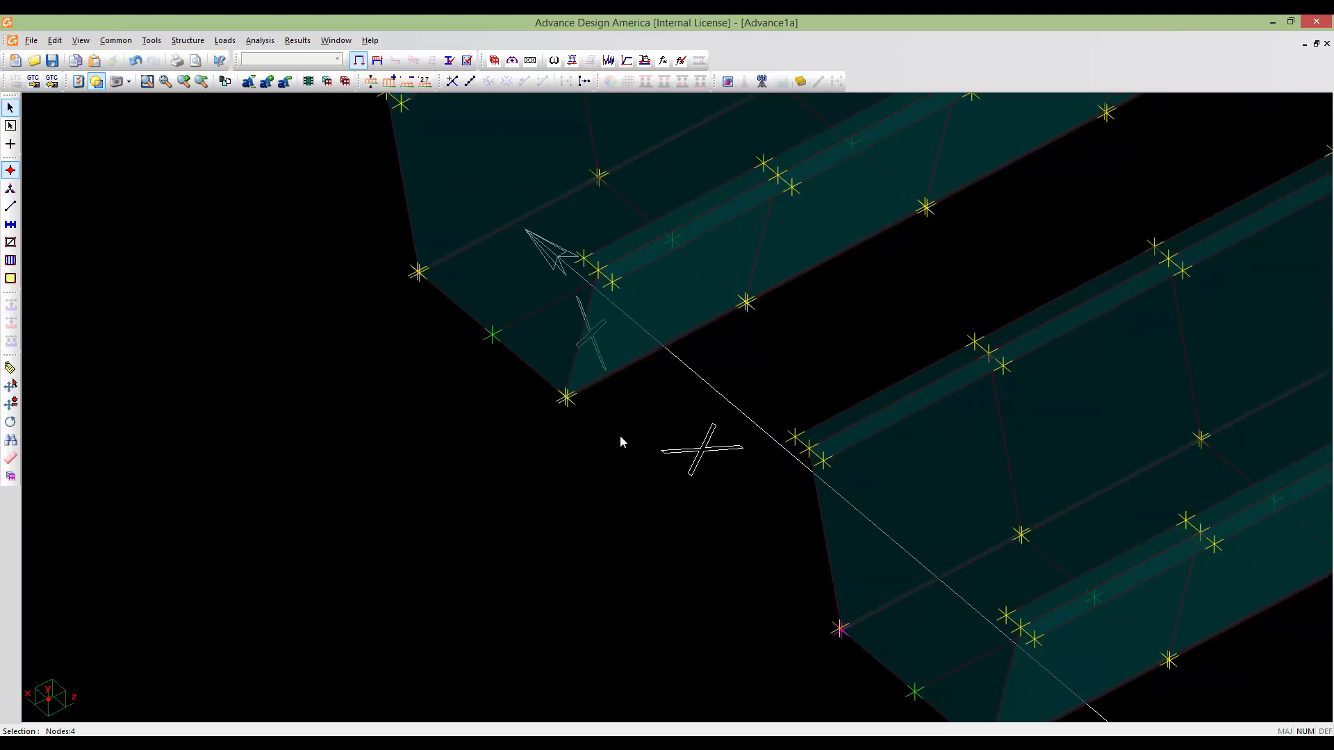
left_click(559, 396, "ctrl")
middle_click_drag(338, 182, 824, 687)
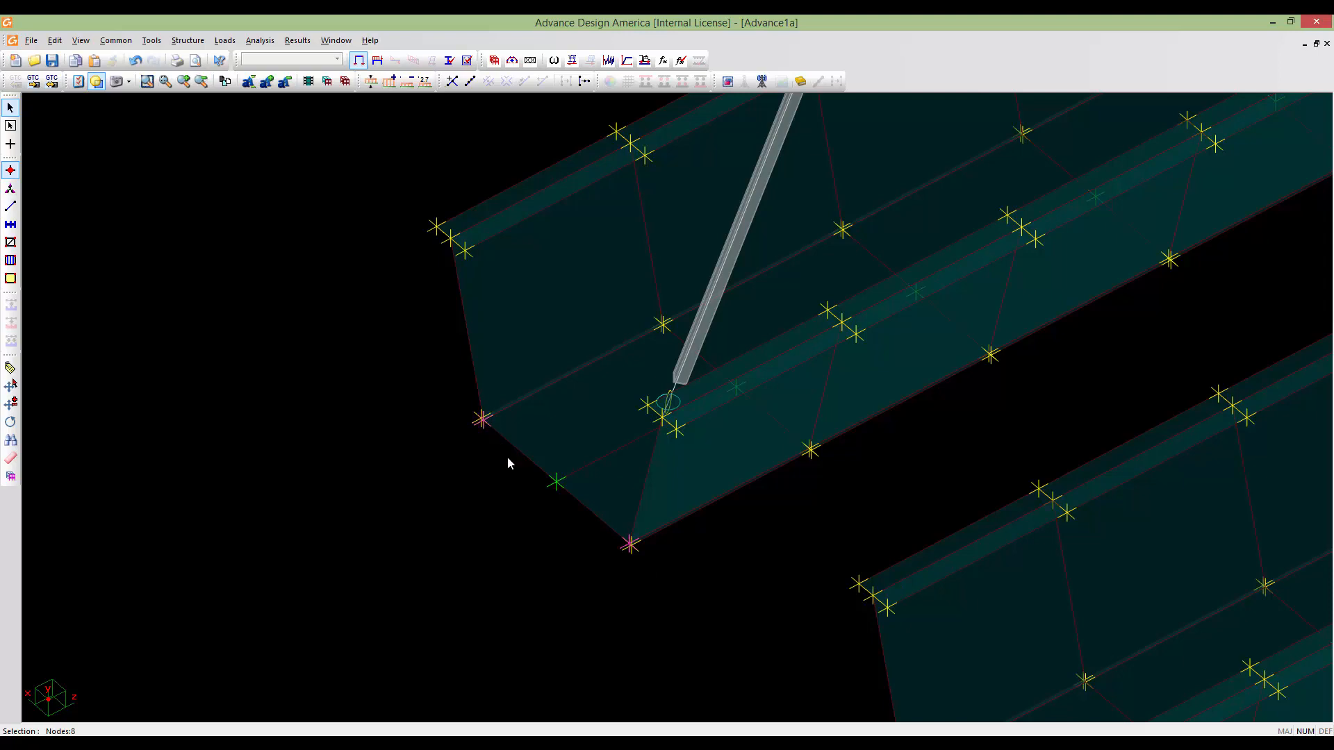
Change the type of all eight selected origin-end nodes to Support
scroll(536, 590, "down", 5)
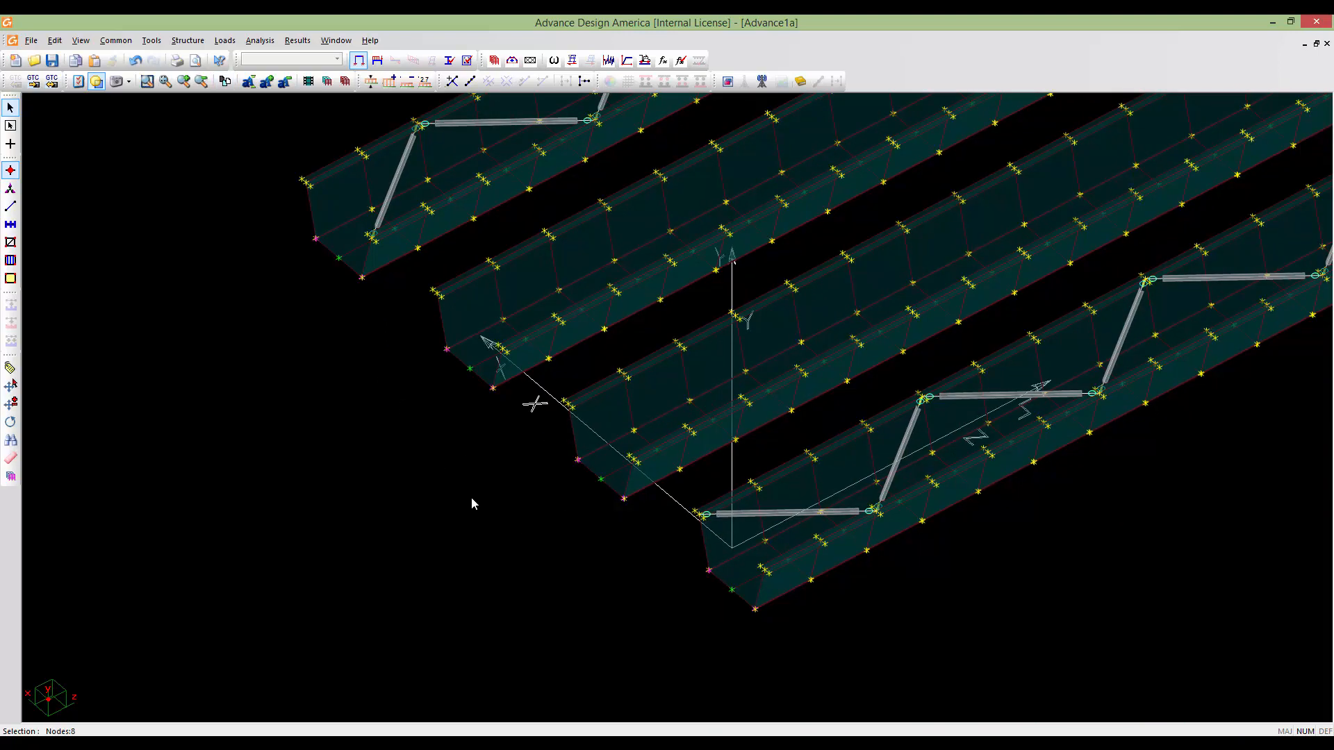
double_click(473, 500)
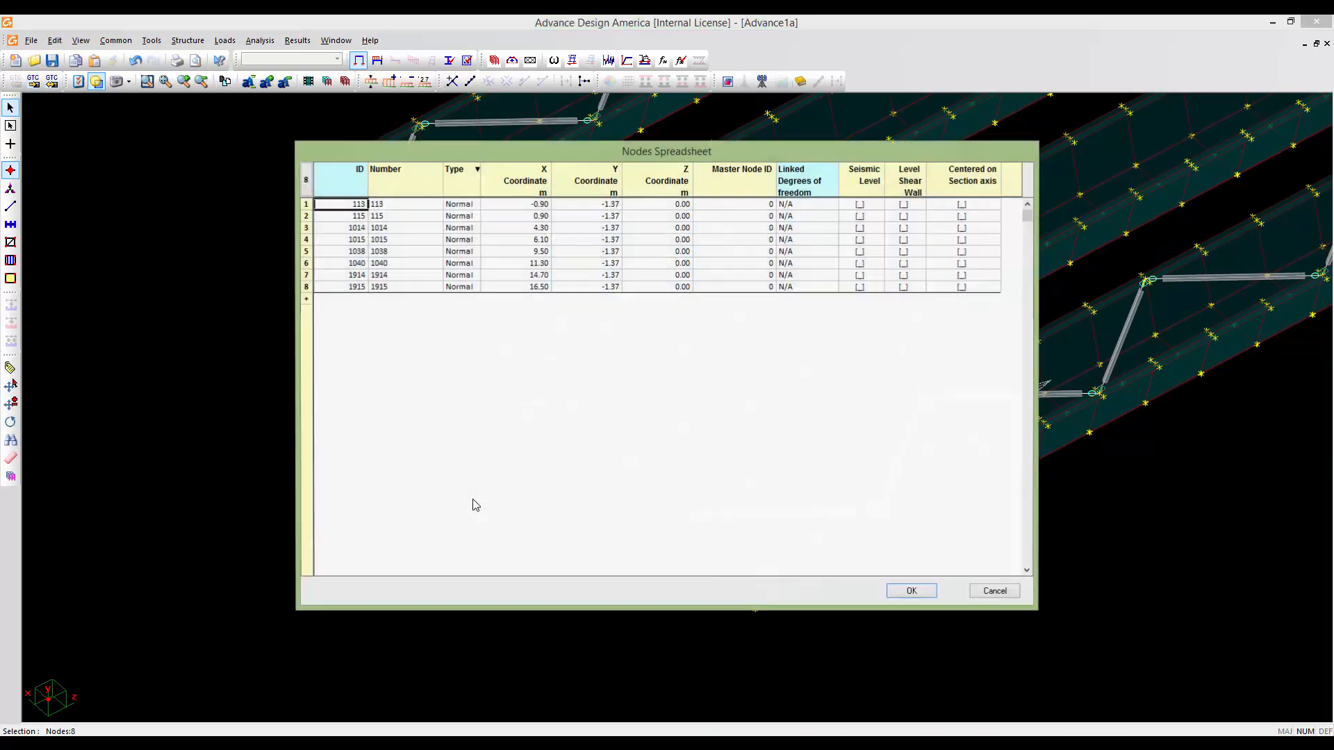
left_click(469, 192)
right_click(469, 211)
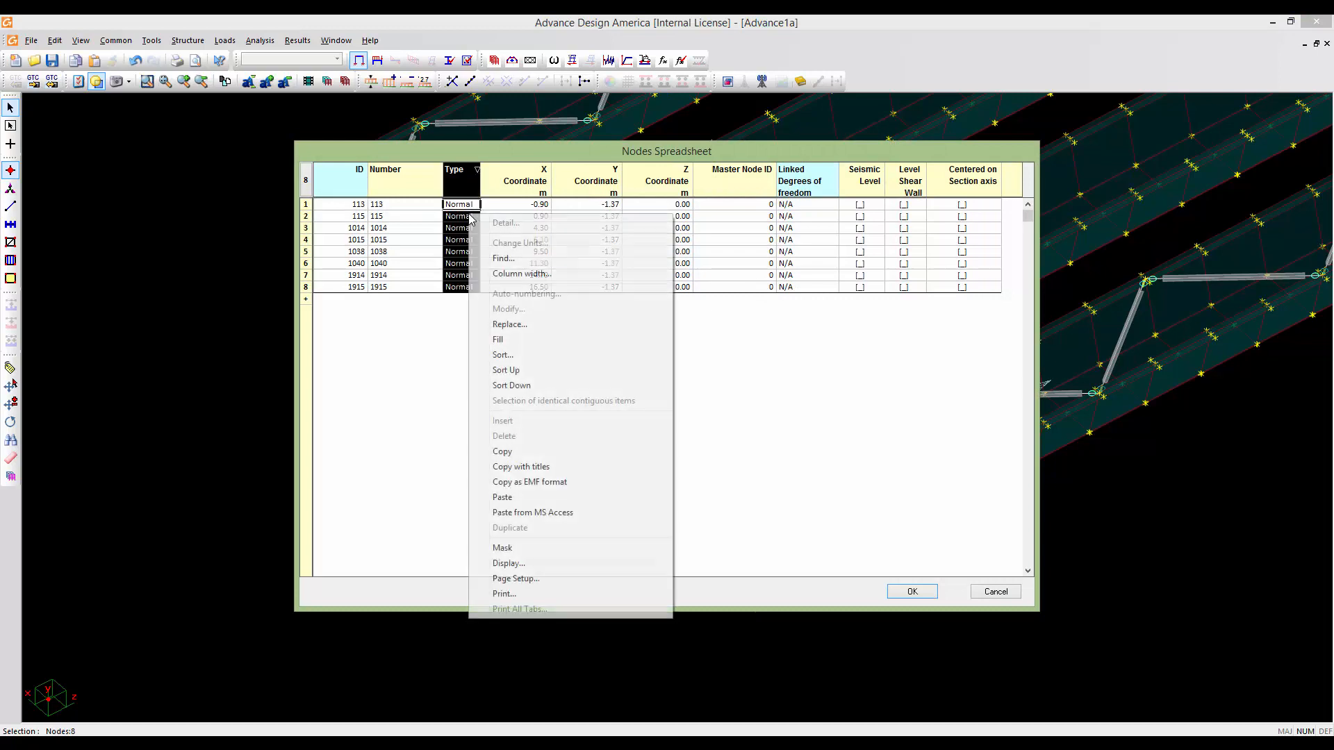
left_click(500, 274)
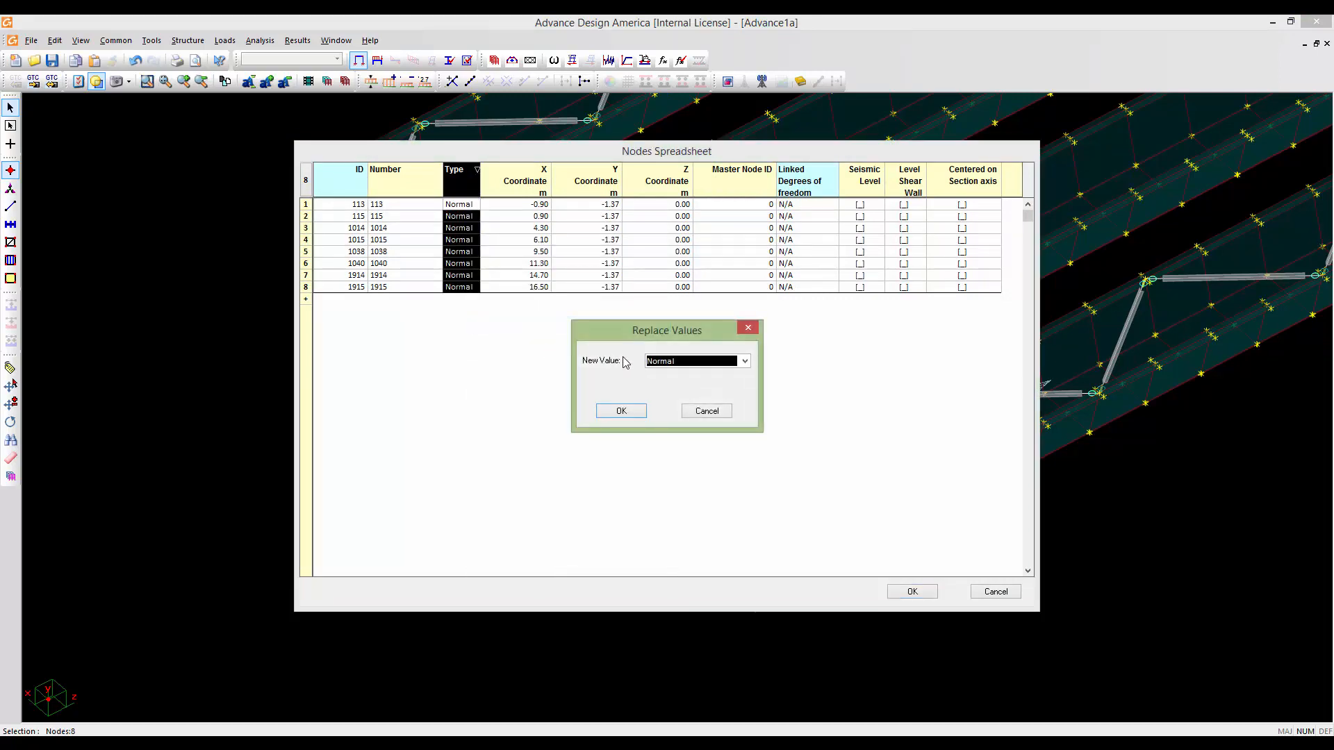
left_click(665, 363)
left_click(666, 386)
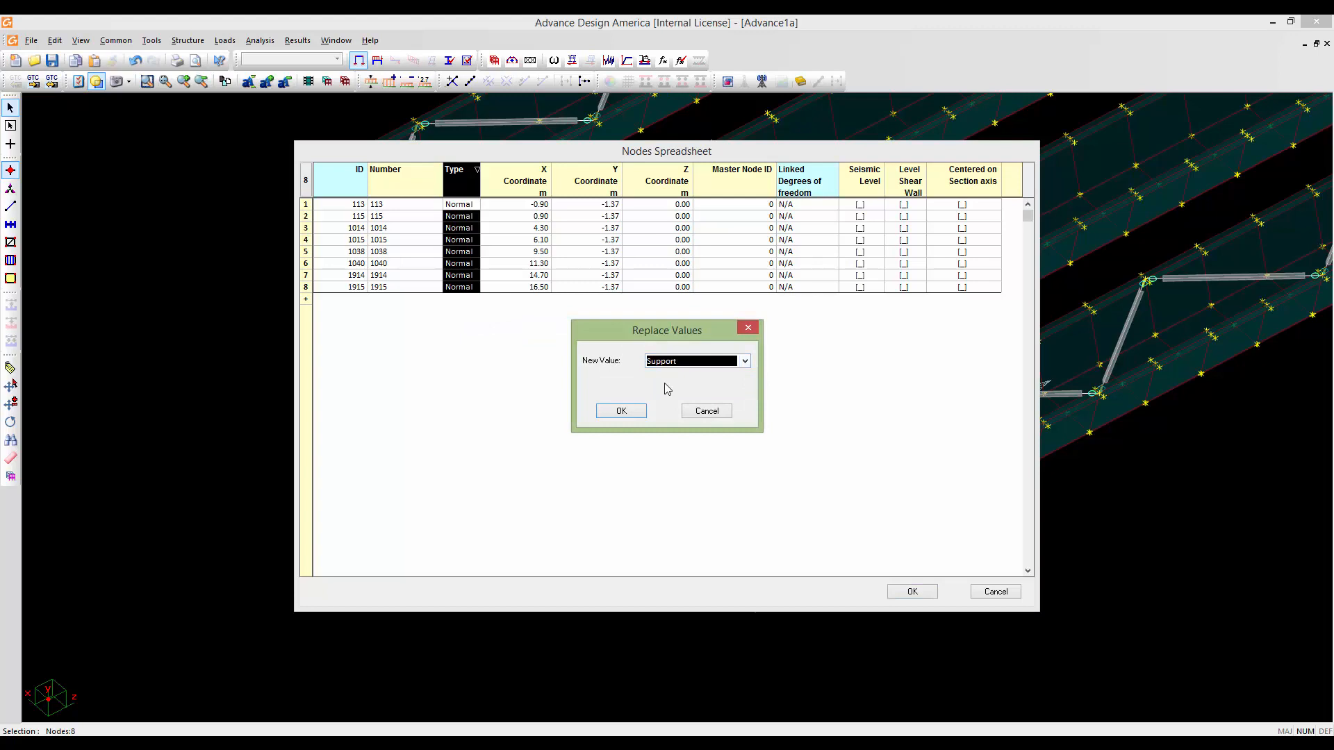
left_click(629, 410)
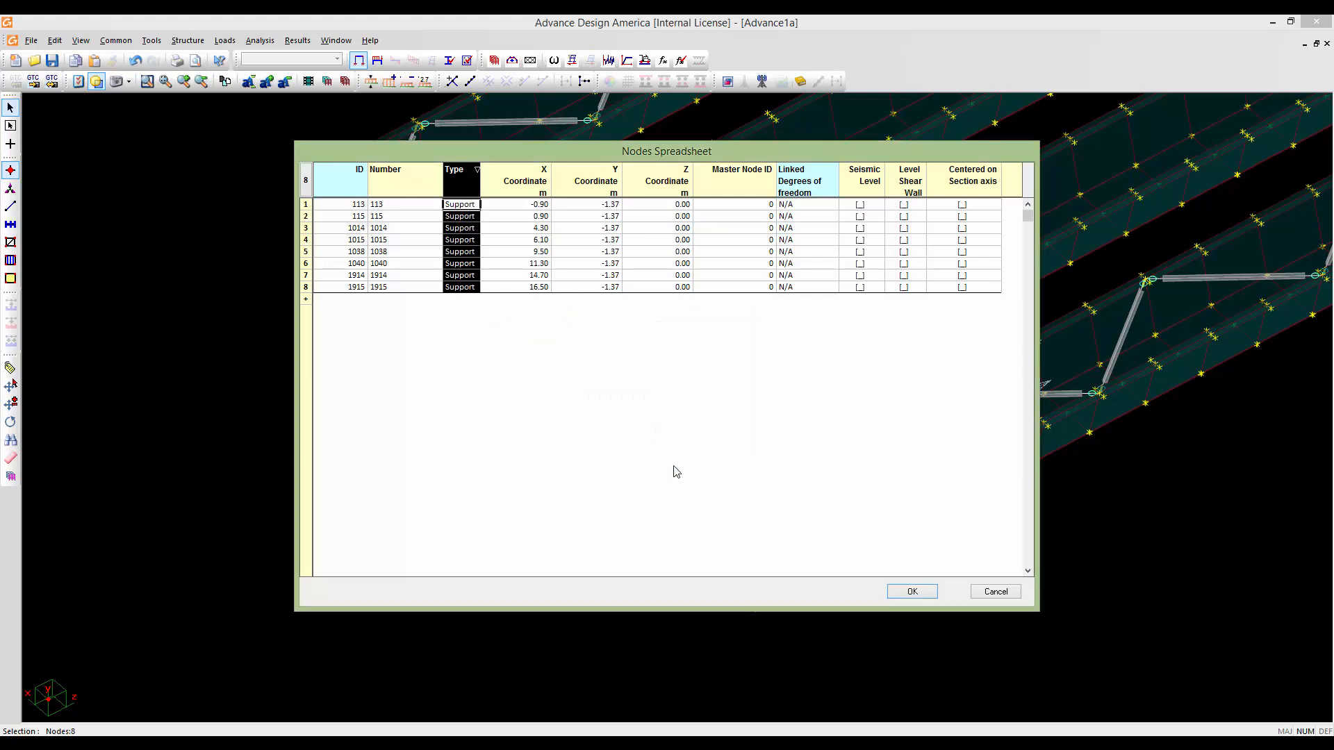
left_click(912, 592)
Select all eight supports at the troughs' origin ends, limiting the selection to supports
middle_click_drag(875, 606, 841, 568)
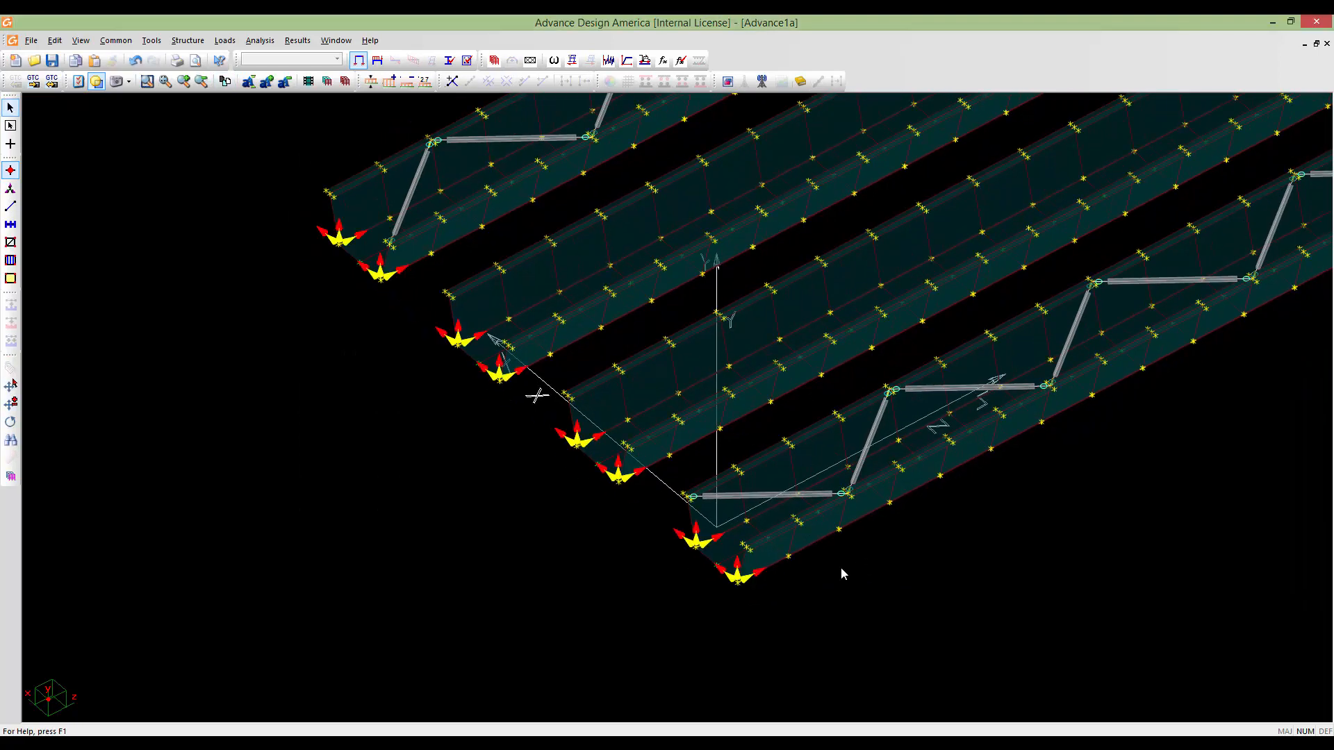
middle_click_drag(508, 446, 515, 459)
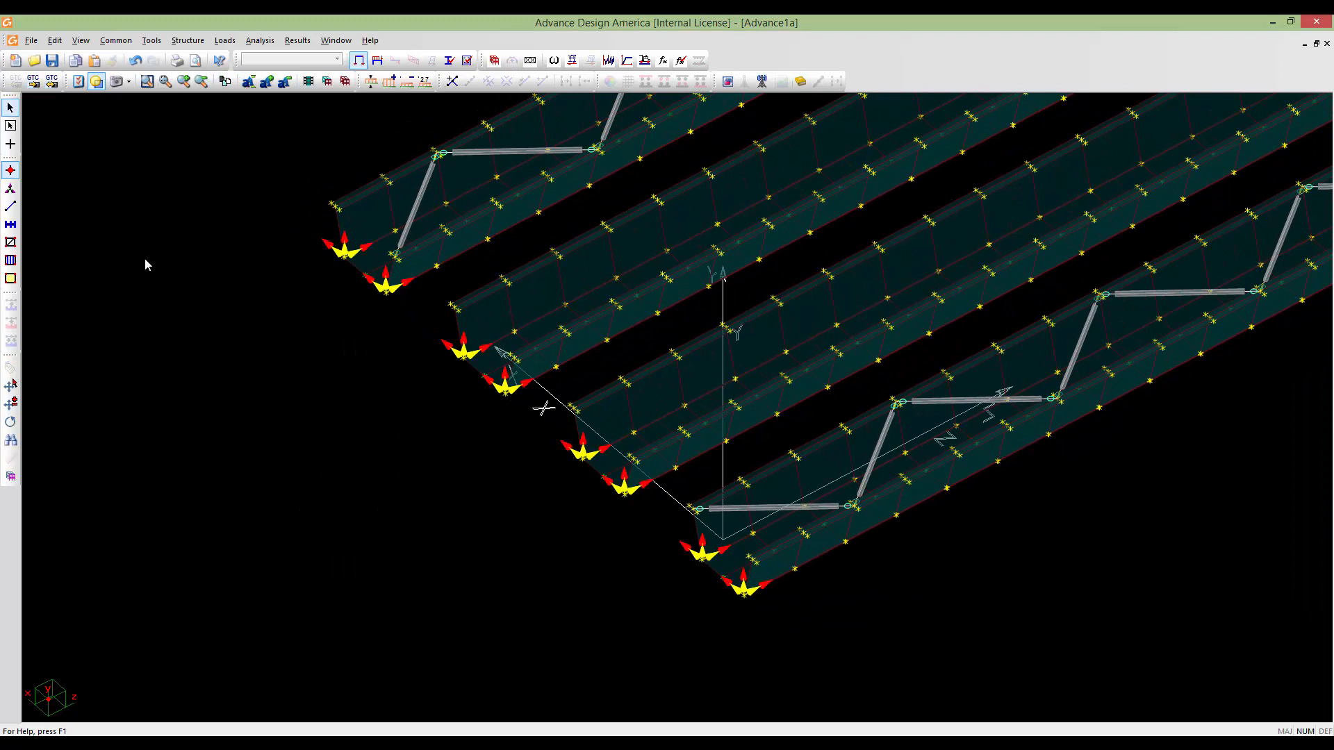
left_click(10, 191)
key("ctrl+a")
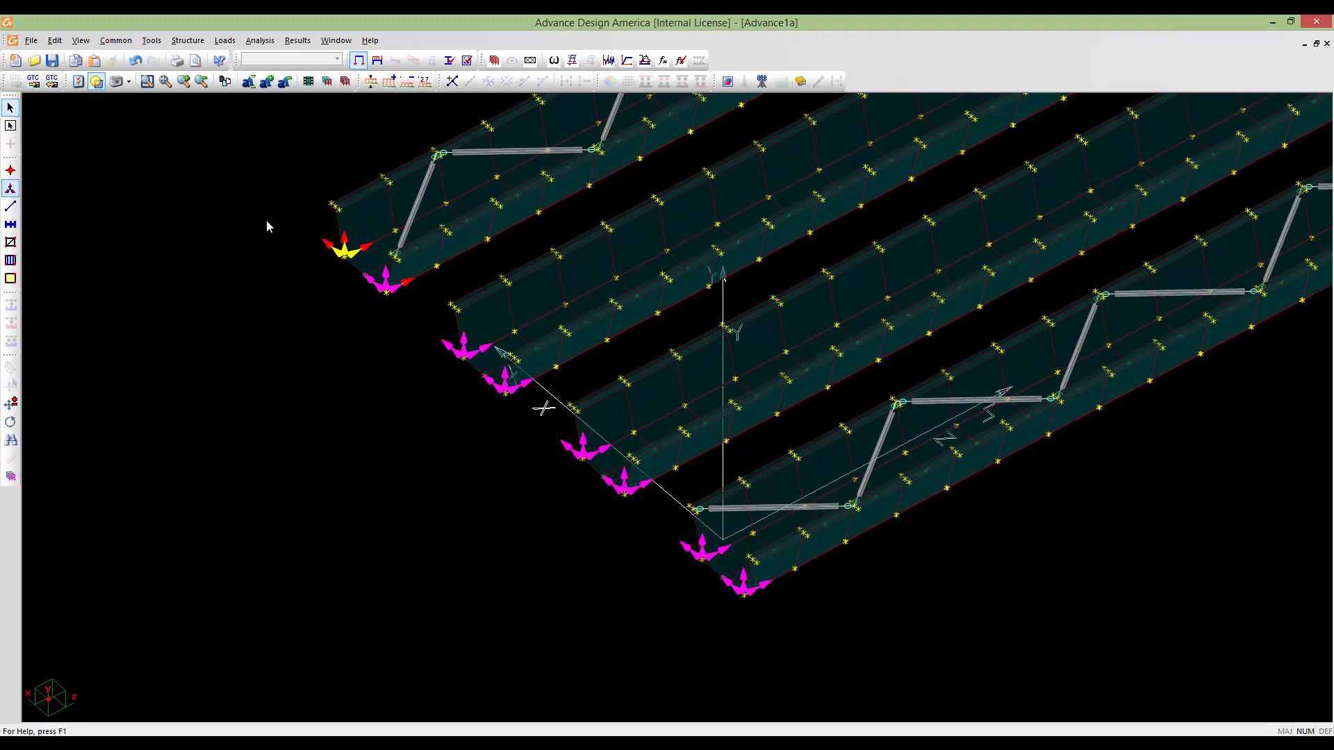
Set the Mx restraint to Free for all eight selected origin-end supports
key("ctrl+e")
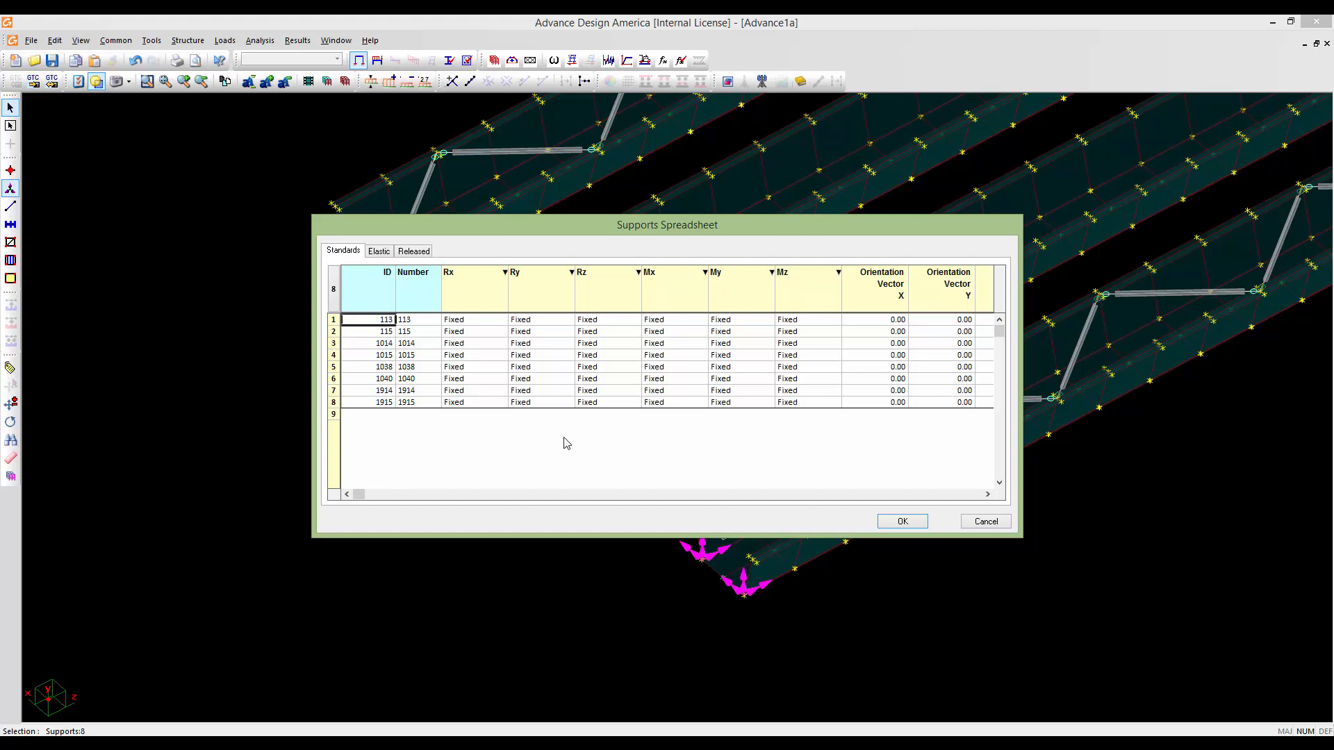
left_click(660, 298)
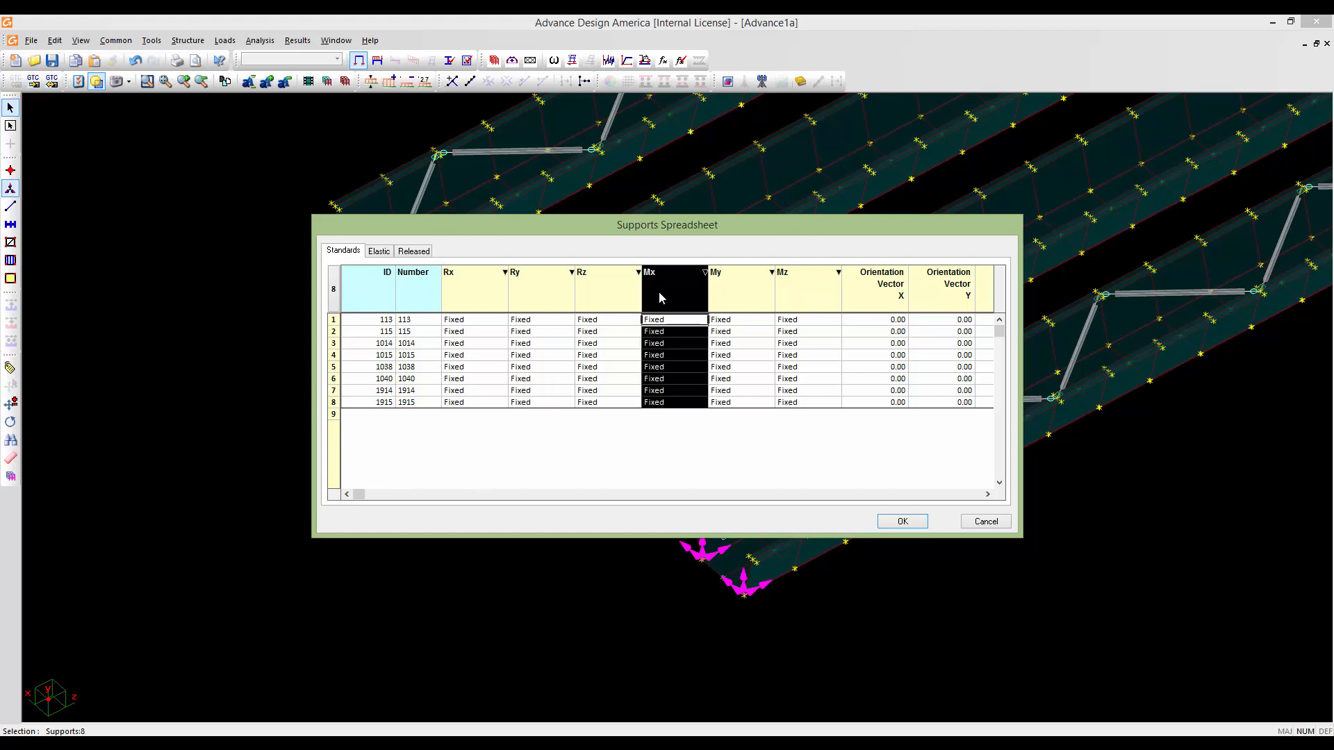
right_click(660, 297)
left_click(735, 402)
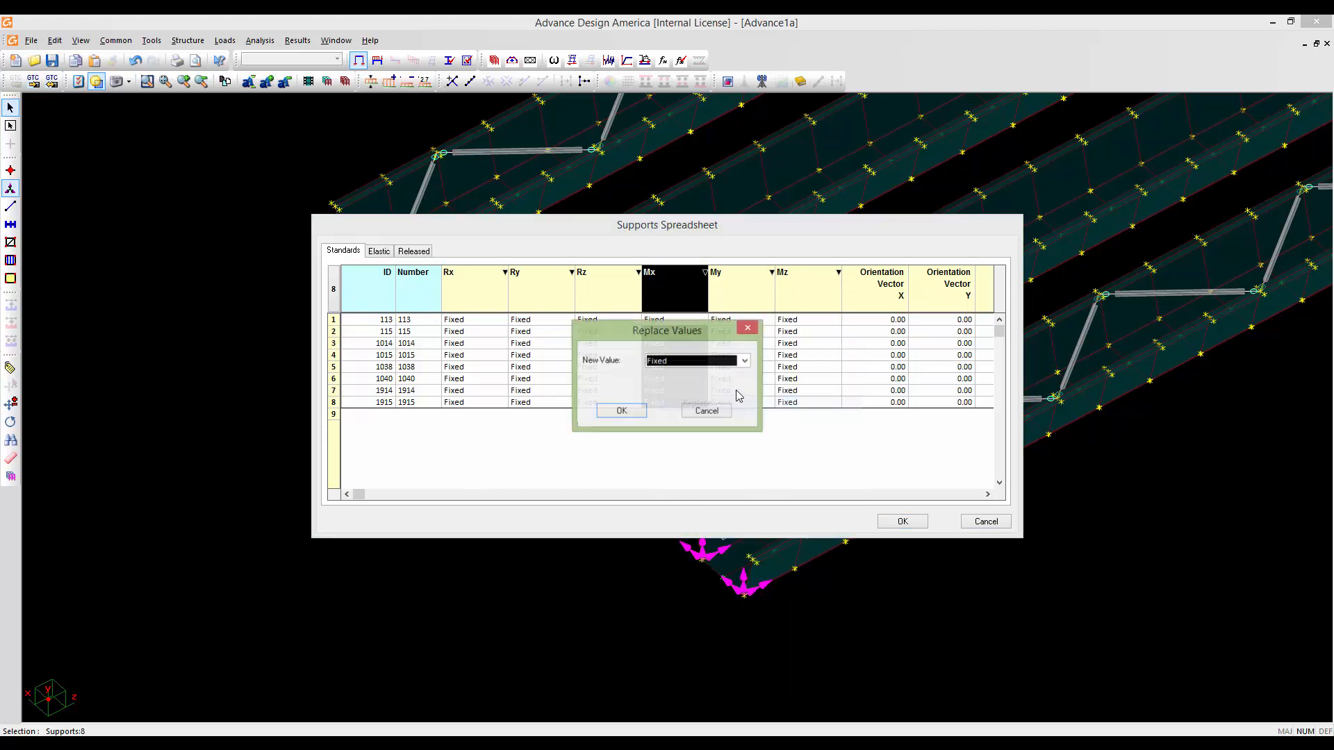
left_click(743, 361)
left_click(719, 382)
left_click(622, 410)
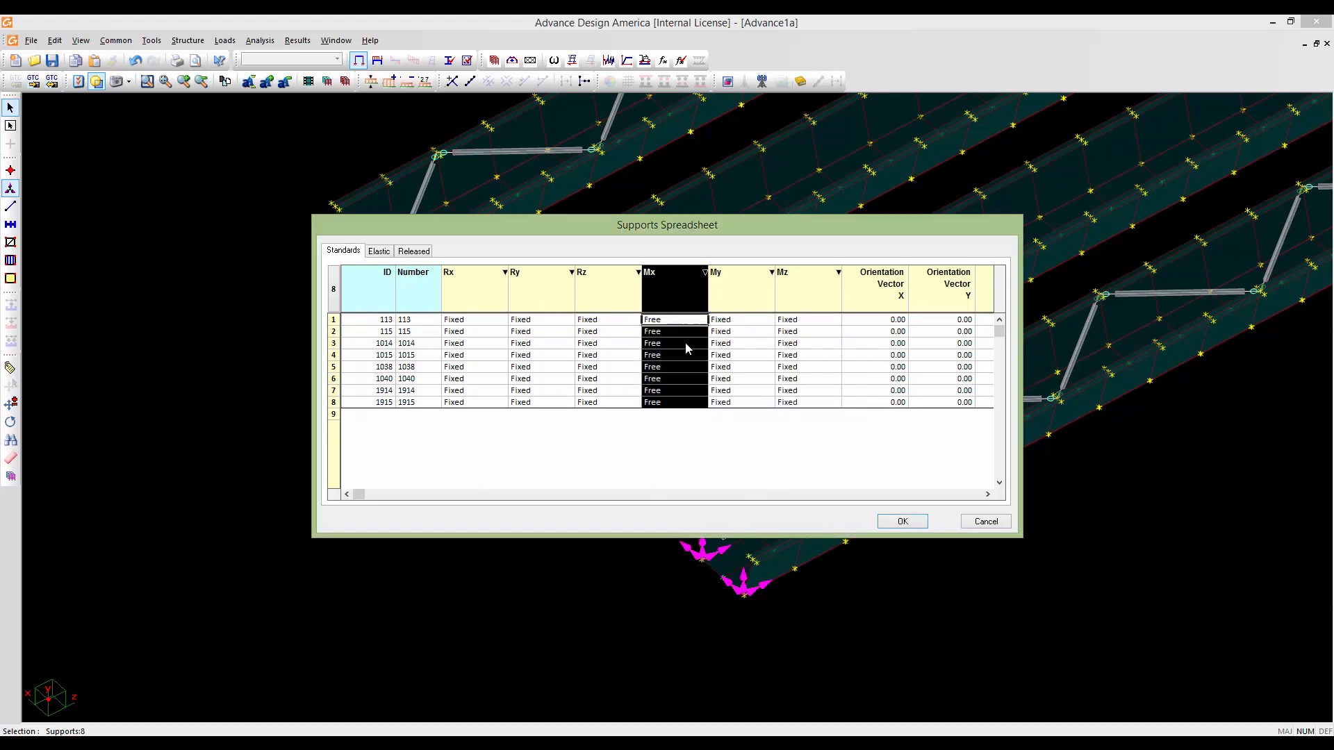
Set the My restraint to Free for all eight selected origin-end supports
left_click(719, 305)
right_click(741, 335)
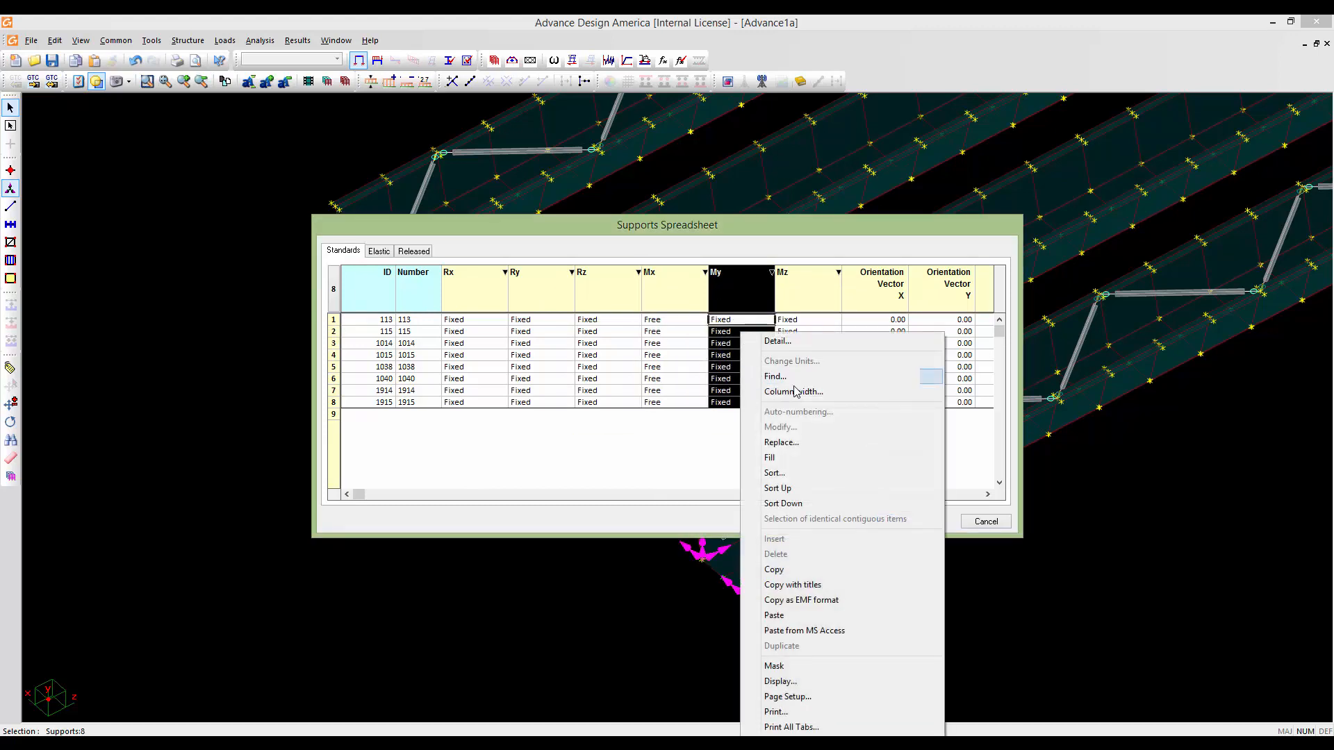
left_click(779, 442)
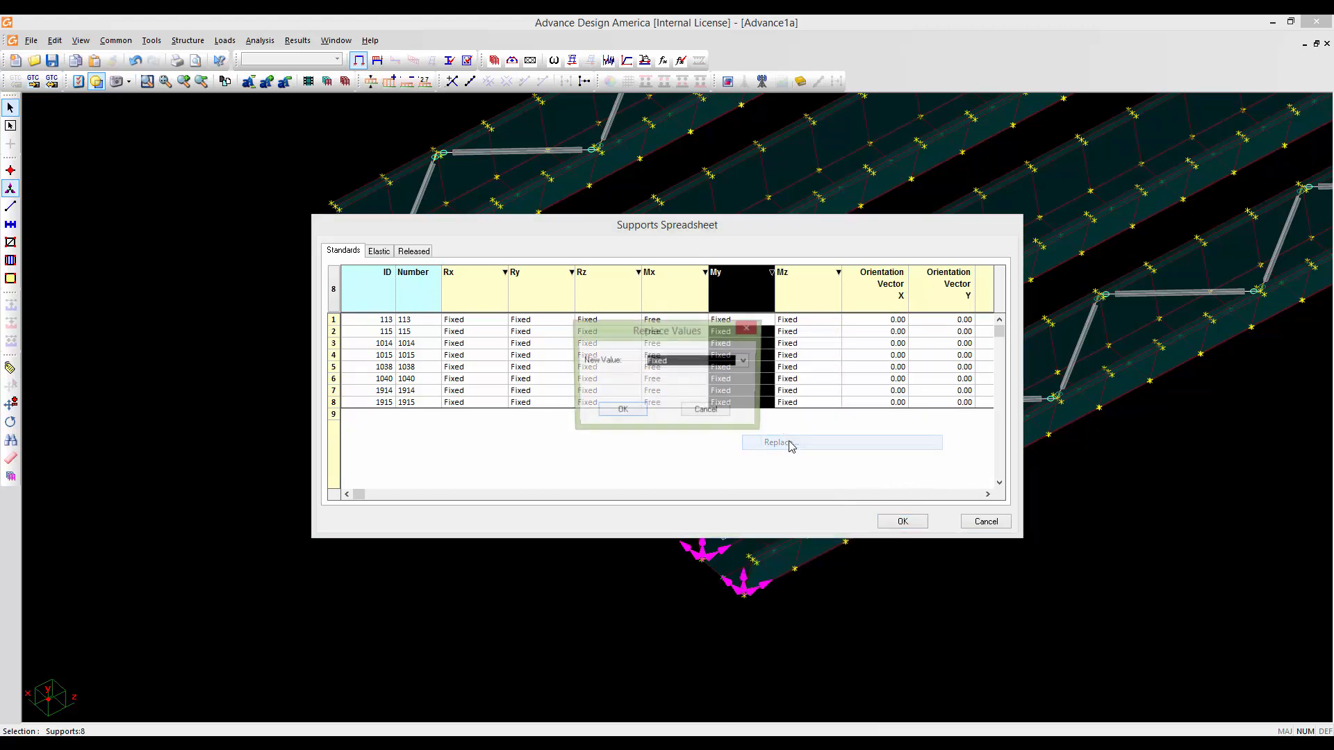
left_click(744, 361)
left_click(672, 383)
left_click(619, 410)
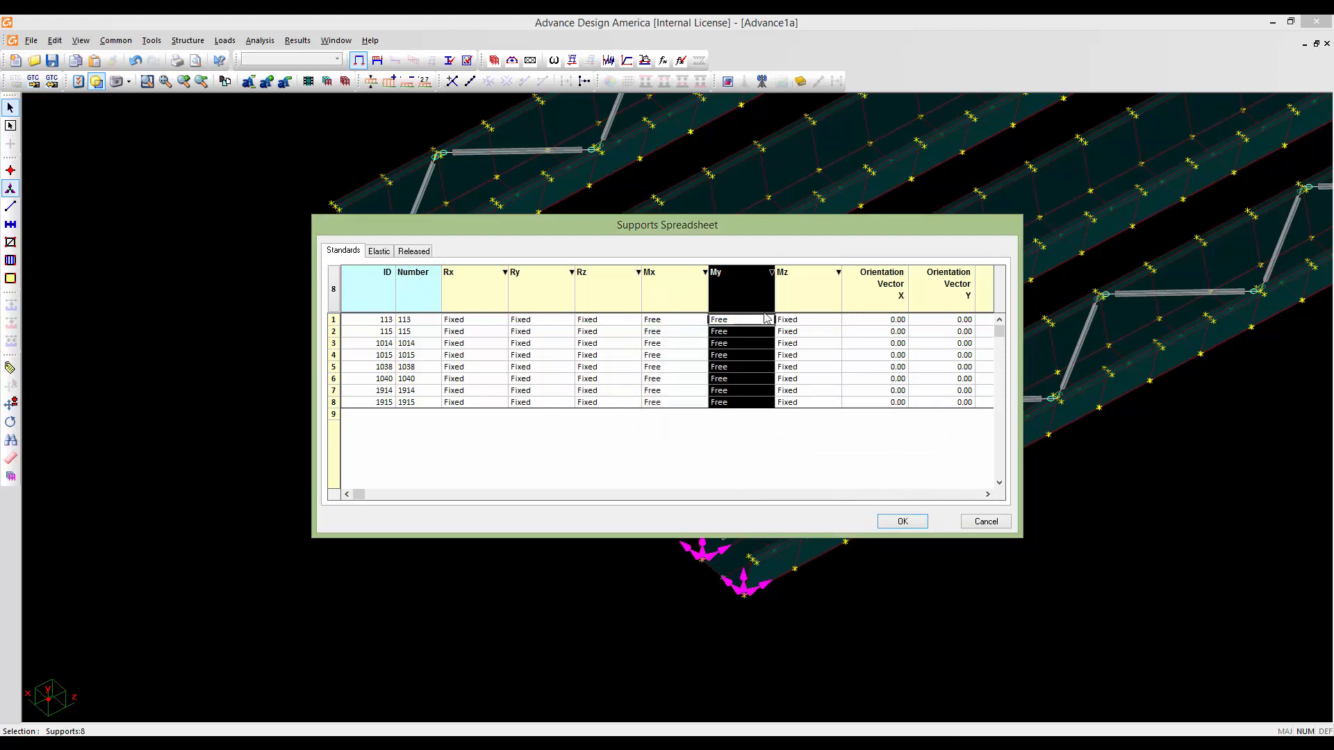
Set the Mz restraint to Free for all eight selected origin-end supports and accept the support changes
left_click(804, 303)
right_click(810, 354)
left_click(839, 443)
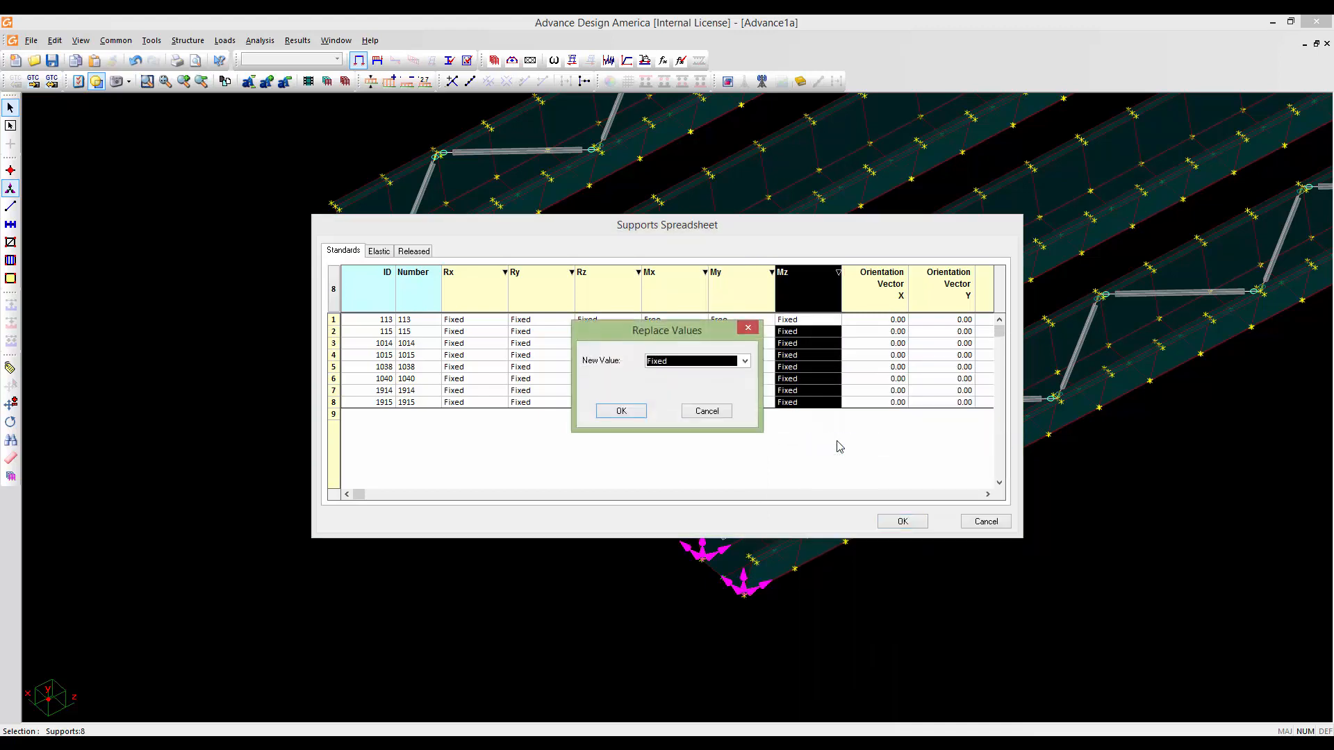
left_click(711, 367)
left_click(711, 375)
left_click(621, 410)
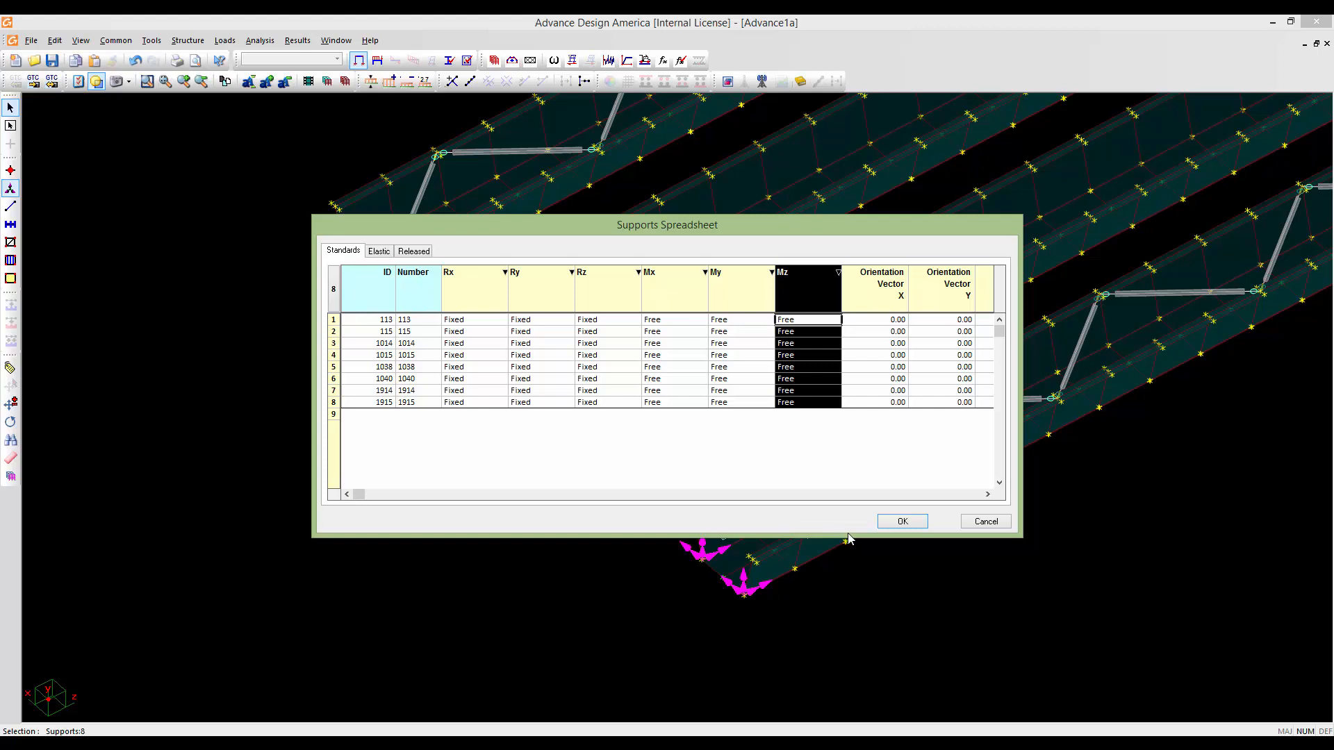
left_click(902, 522)
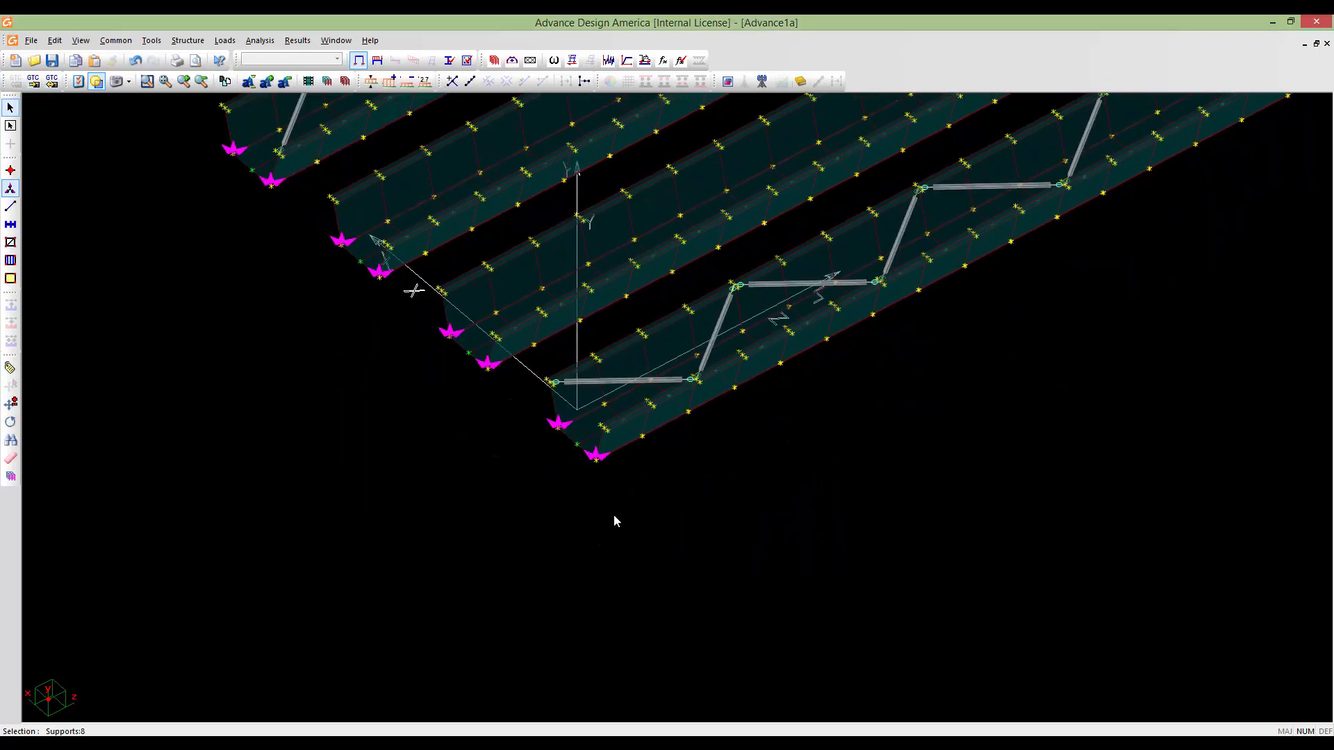
Clear the support selection, check the support symbols at the trough ends, and save the model
scroll(614, 516, "up", 5)
middle_click_drag(540, 217, 540, 389)
key("Escape")
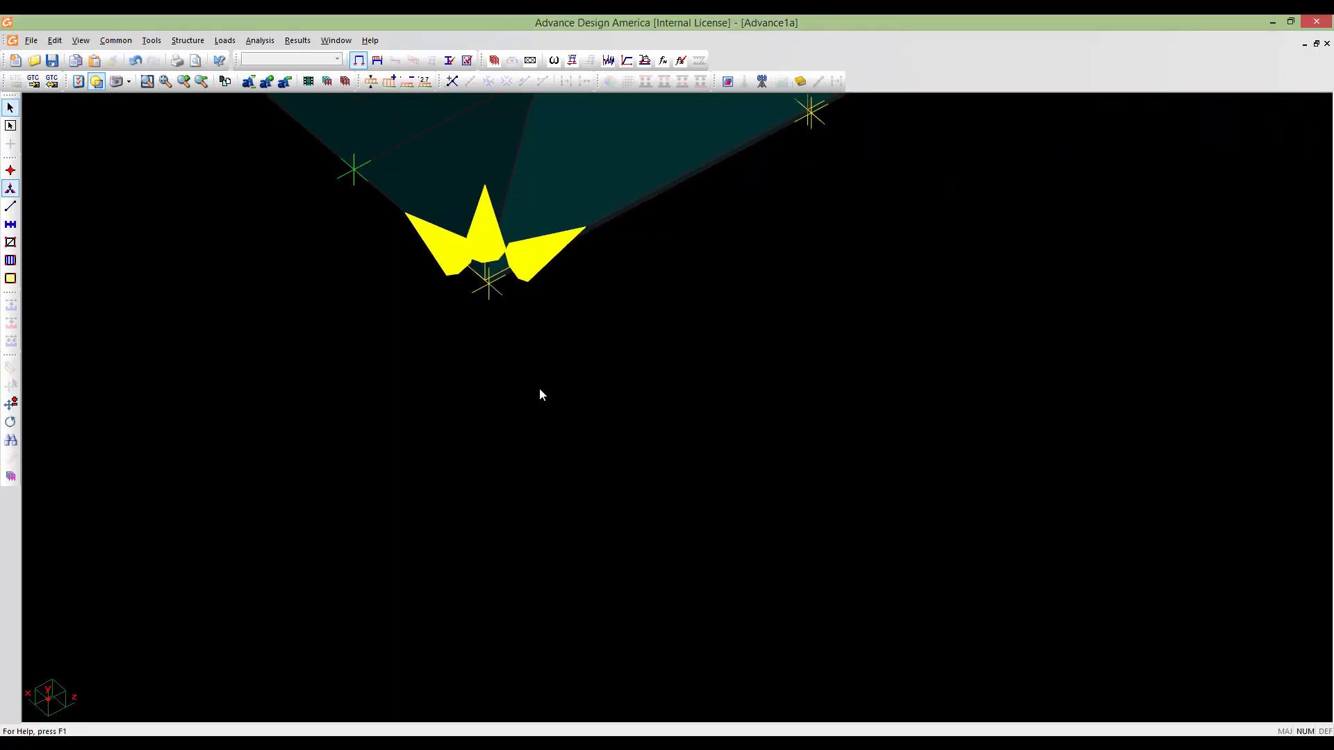
scroll(541, 395, "down", 8)
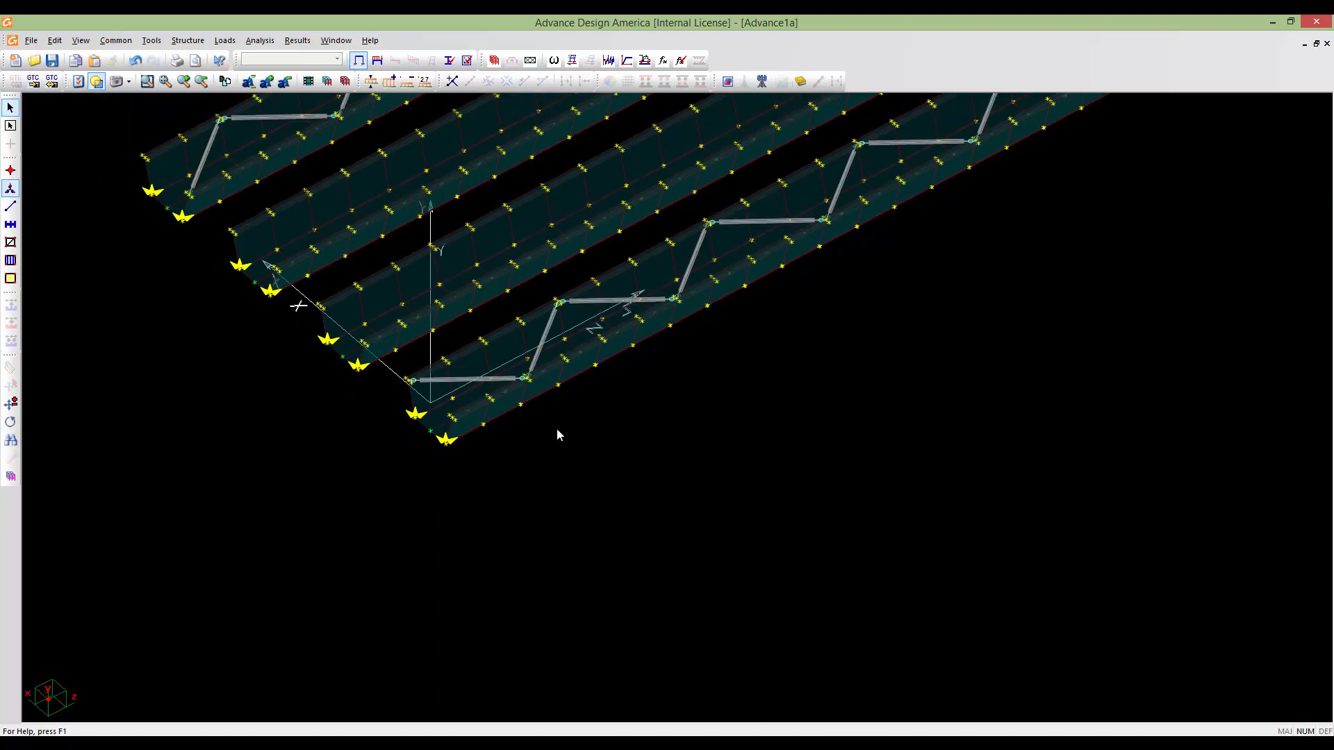
scroll(557, 428, "down", 3)
middle_click_drag(557, 428, 675, 534)
middle_click_drag(789, 561, 703, 597)
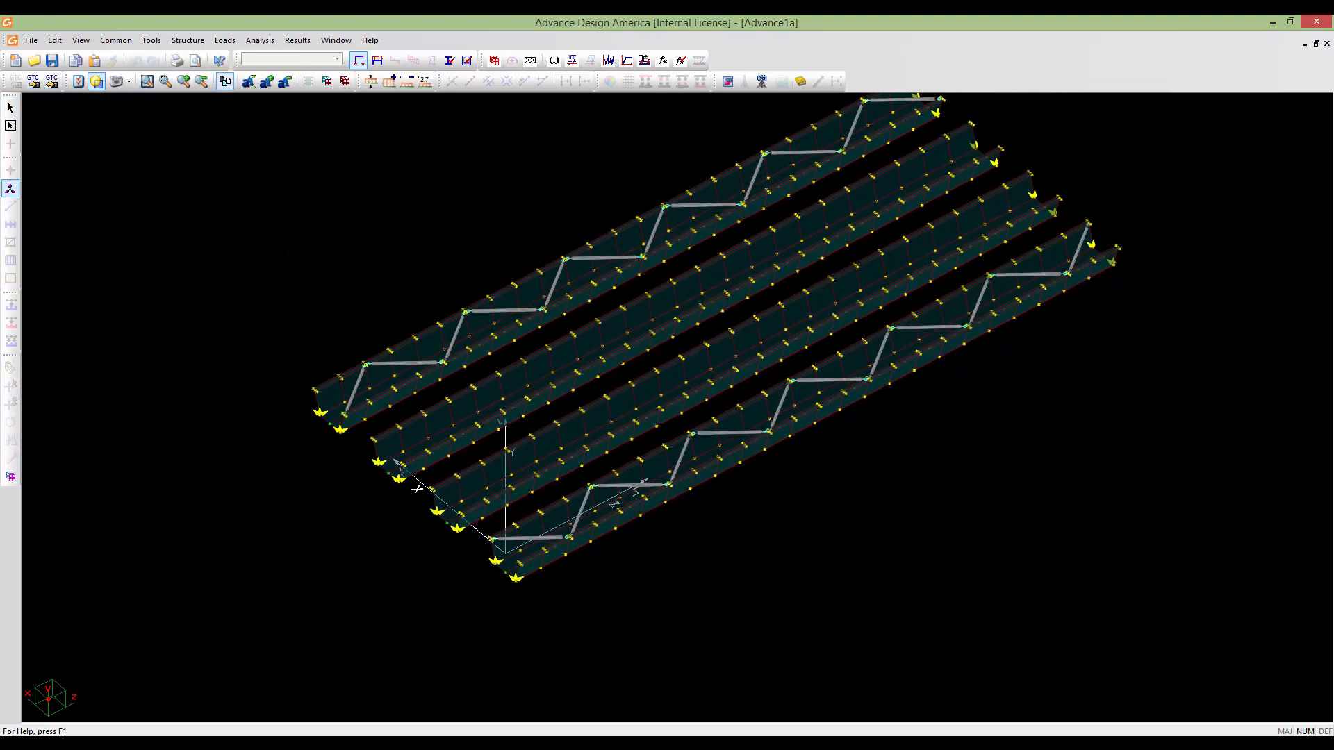
middle_click_drag(703, 525, 687, 559)
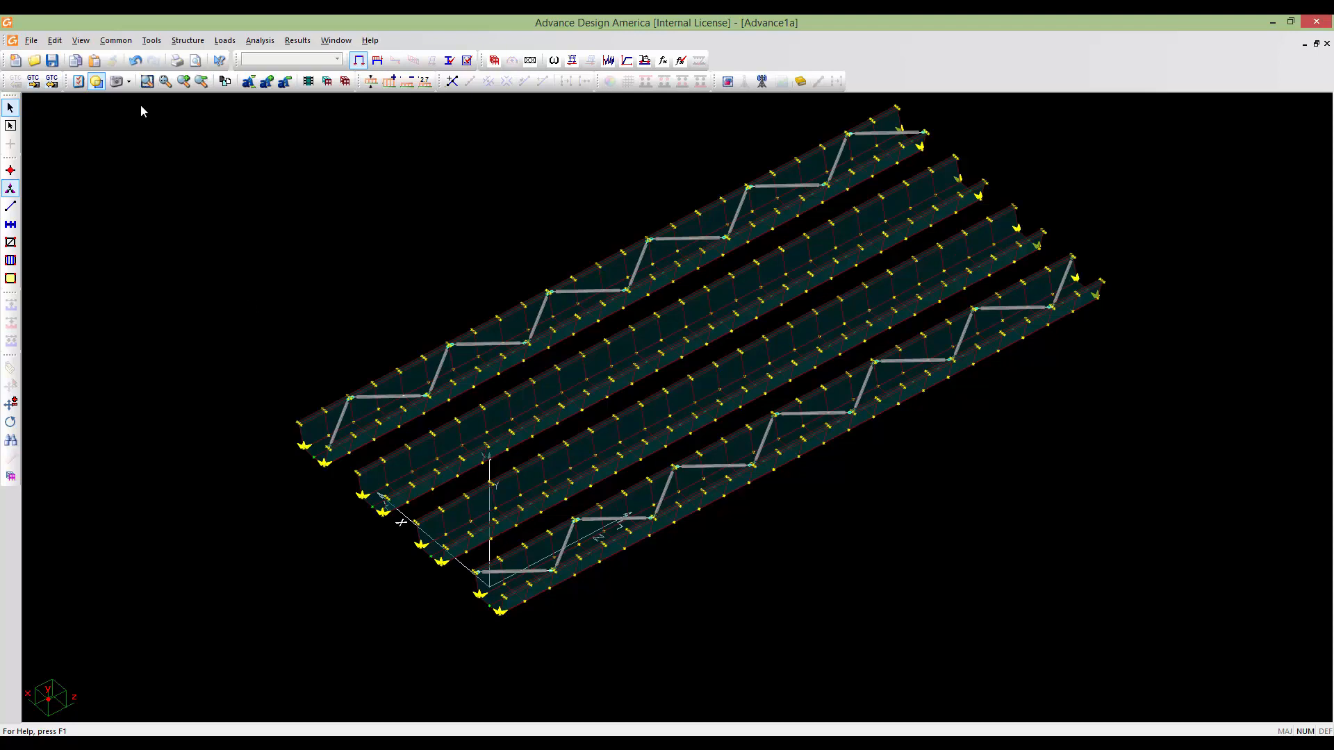
left_click(52, 62)
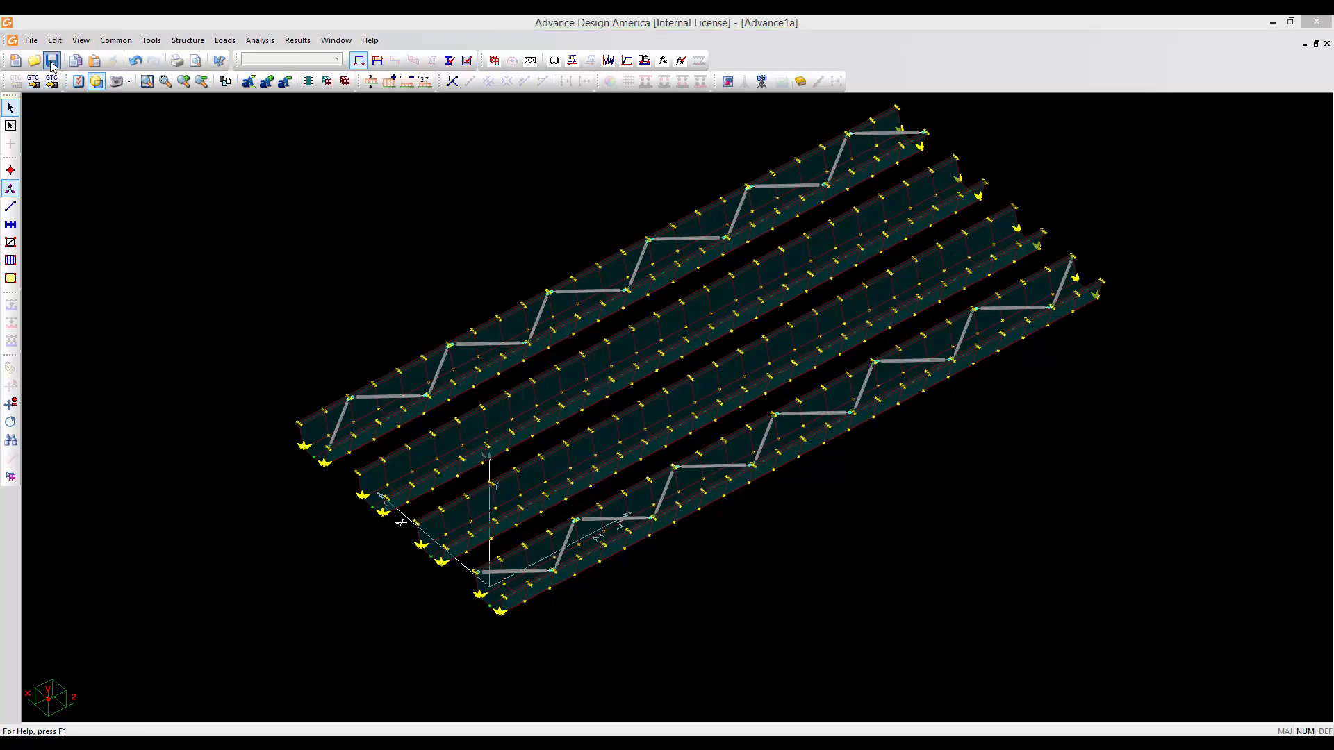
Restore the display of the complete deck model, including the hidden slab and bracing members, and view it from several angles
mouse_move(677, 542)
middle_mouse_down()
mouse_move(706, 581)
mouse_move(691, 564)
middle_mouse_up()
scroll(706, 581, "down", 1)
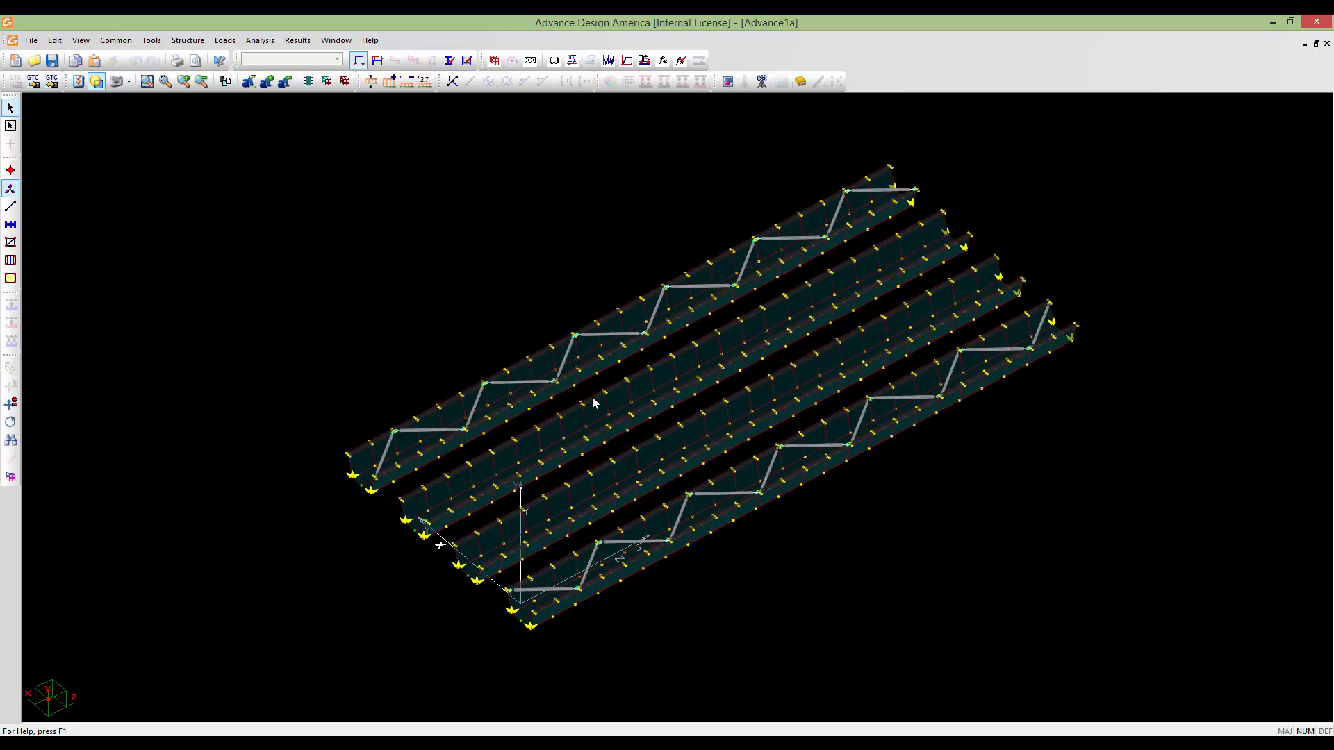
middle_click_drag(594, 403, 565, 449)
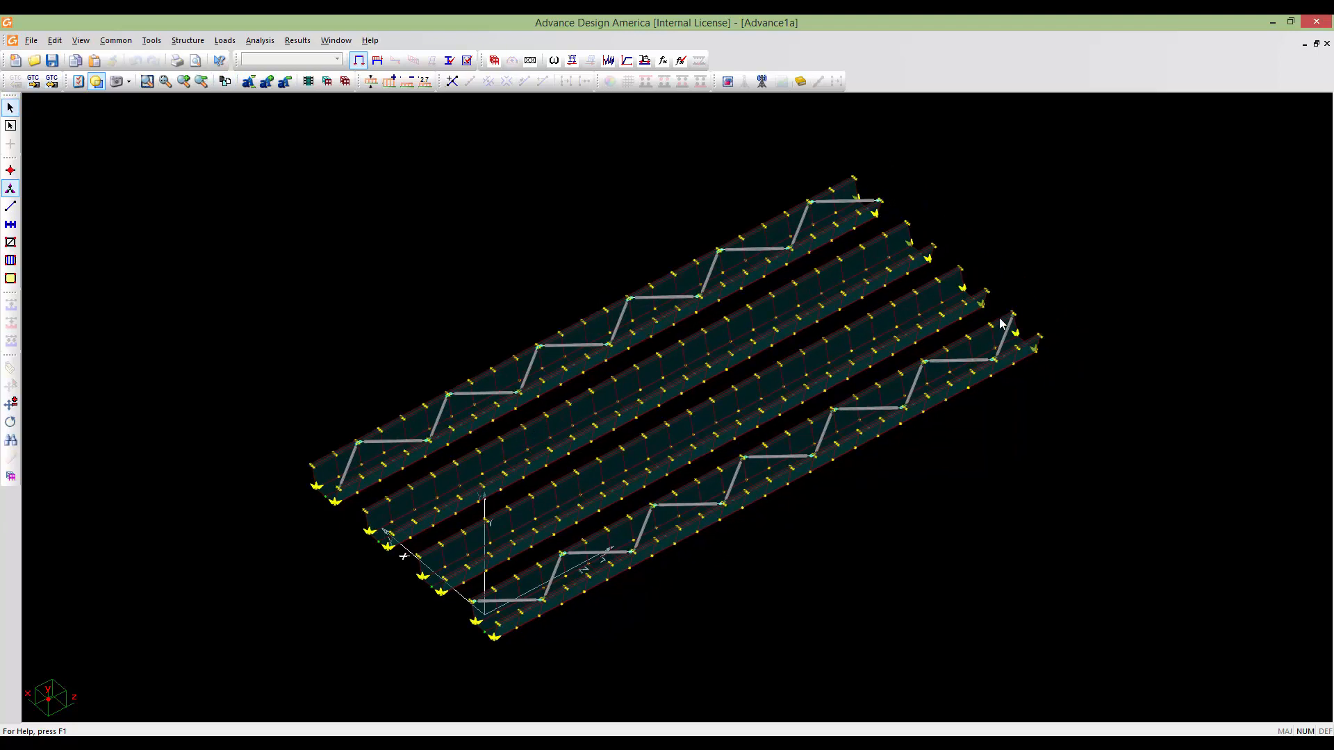
middle_click_drag(652, 348, 672, 335)
scroll(672, 335, "up", 1)
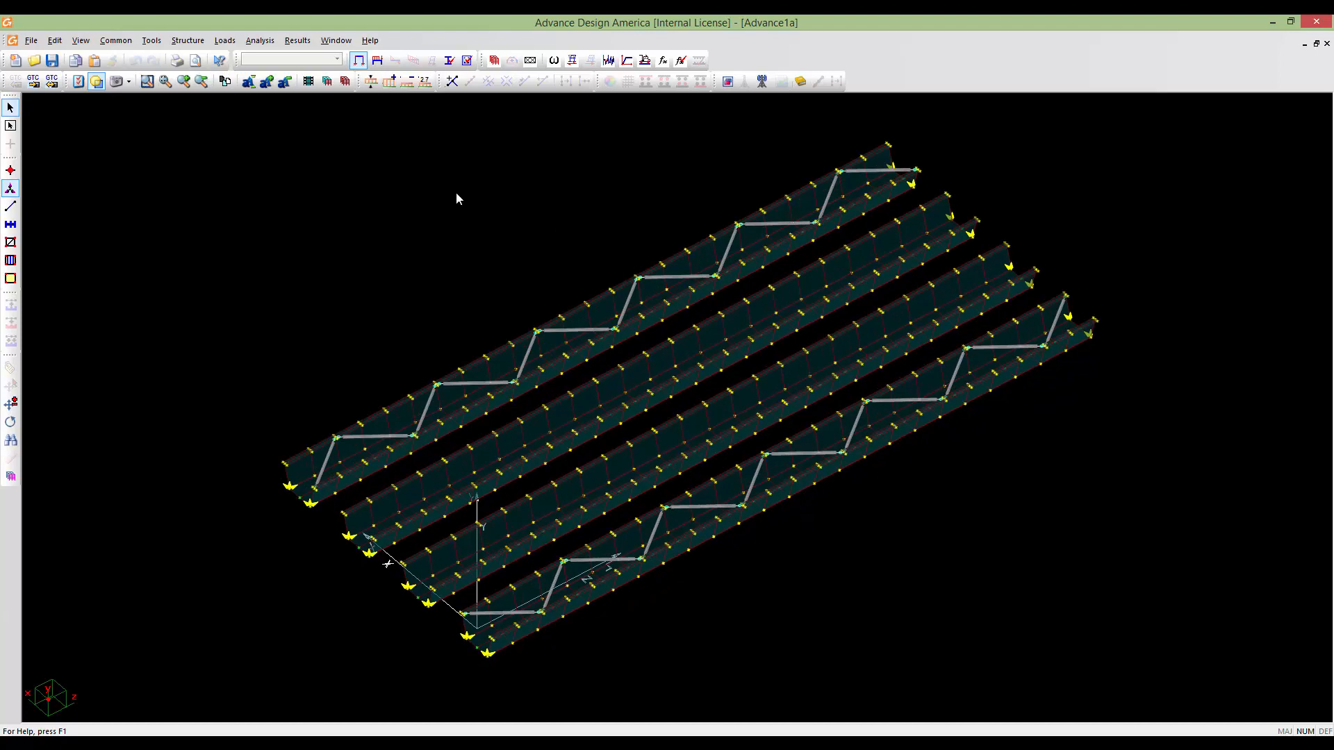
left_click(345, 83)
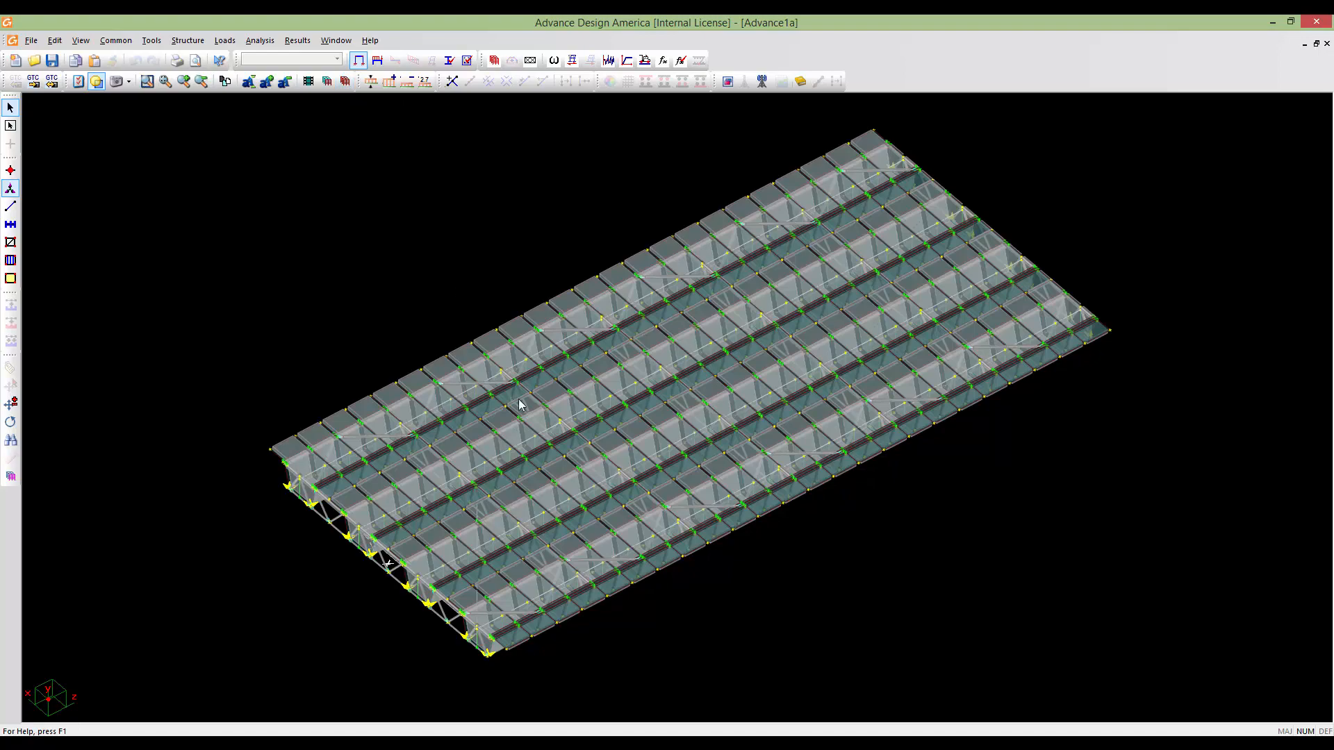
middle_click_drag(532, 567, 807, 465)
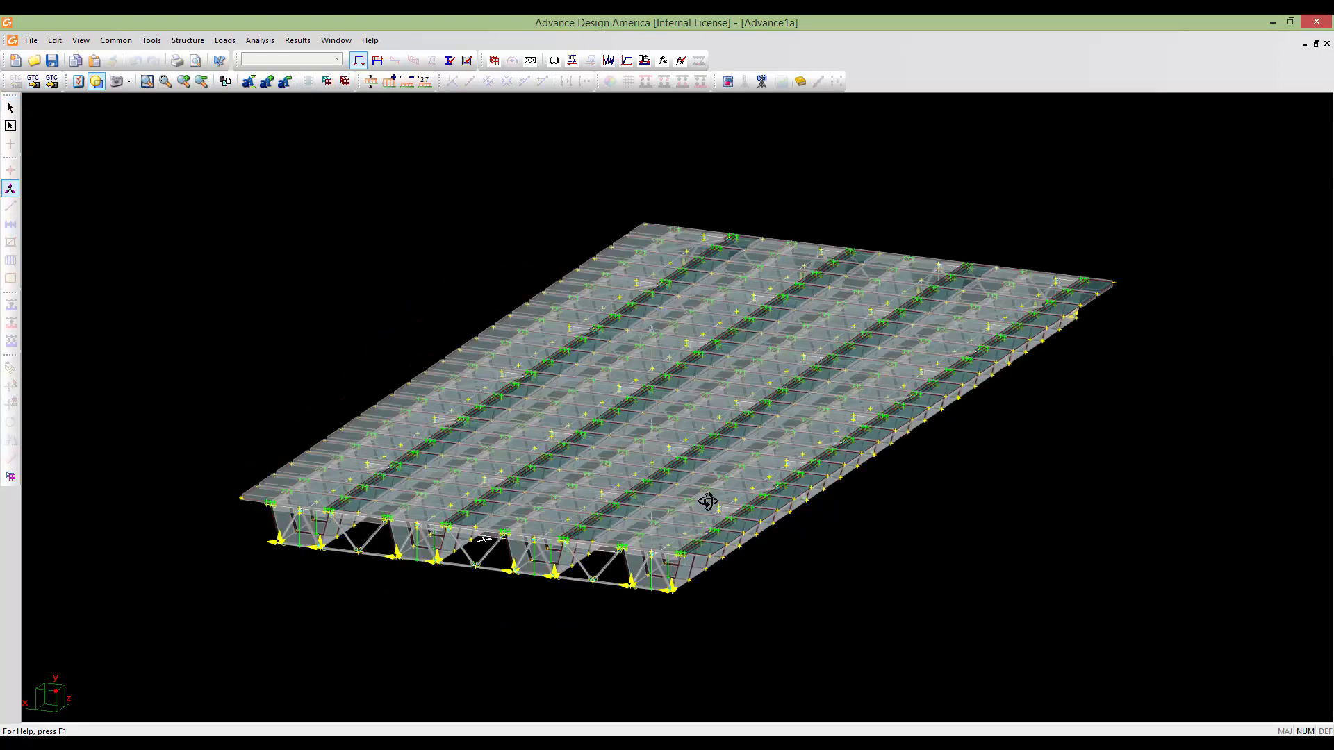
middle_click_drag(709, 497, 792, 503)
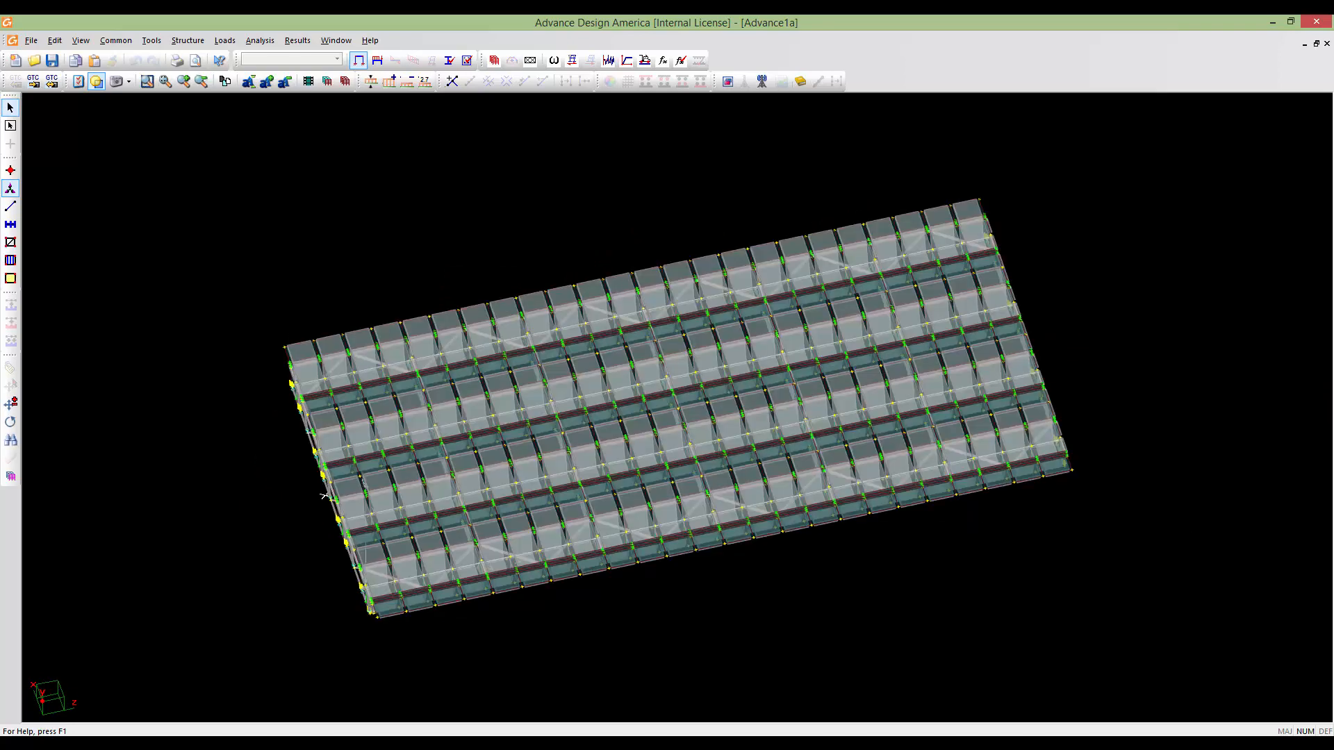
Create a new steel specification named S6-Box
left_click(949, 33)
left_click(185, 40)
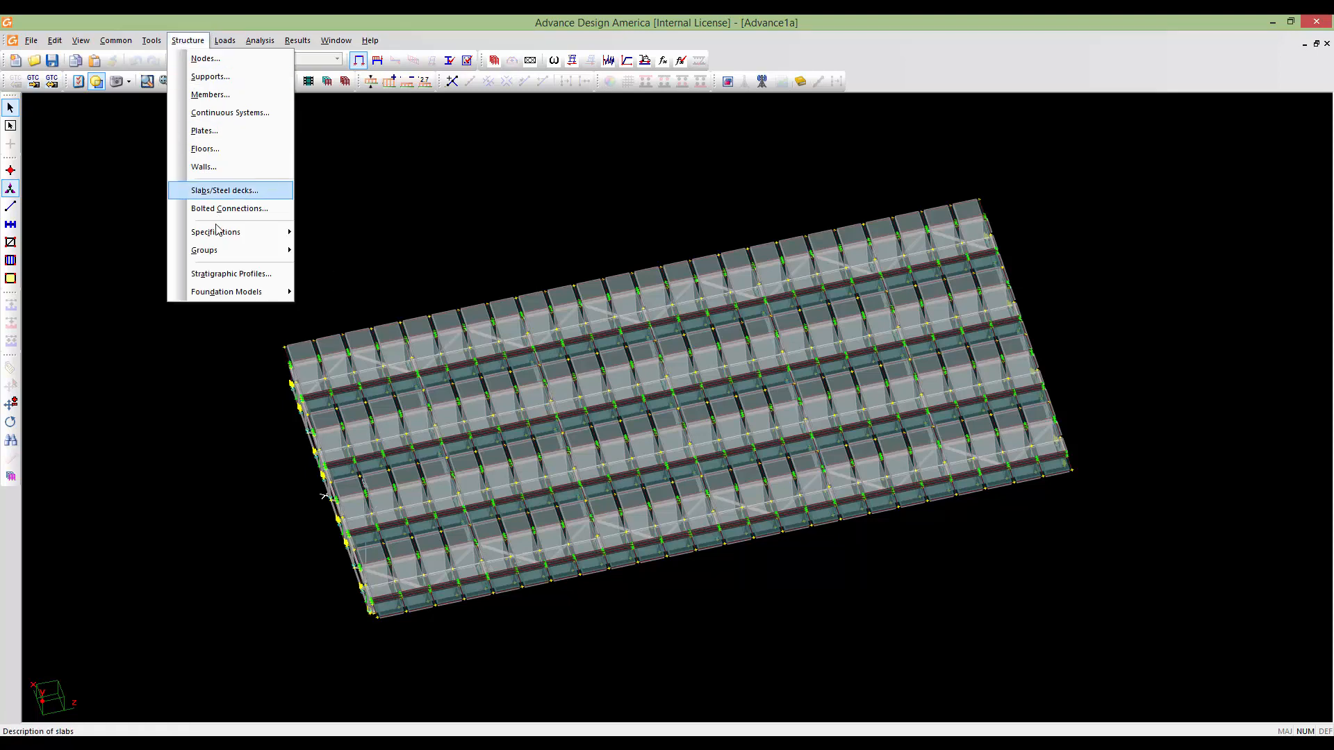
mouse_move(220, 237)
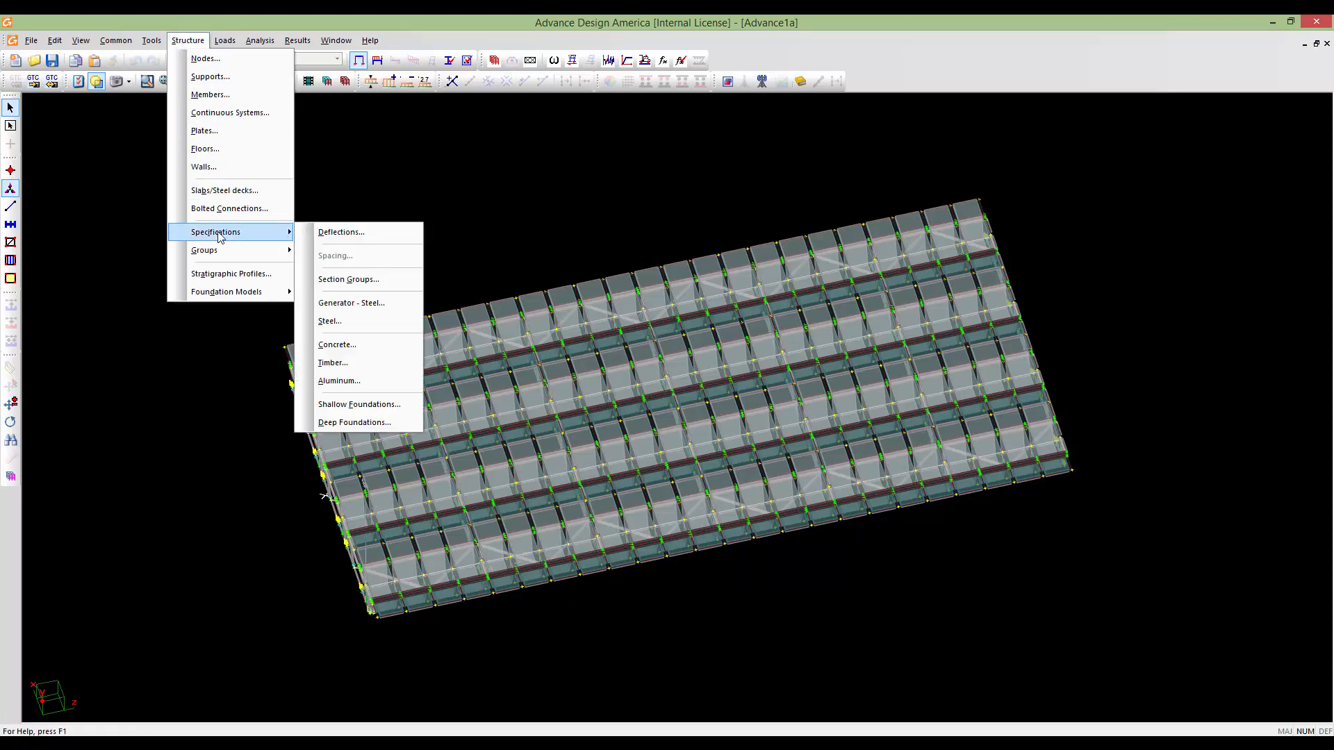
left_click(346, 317)
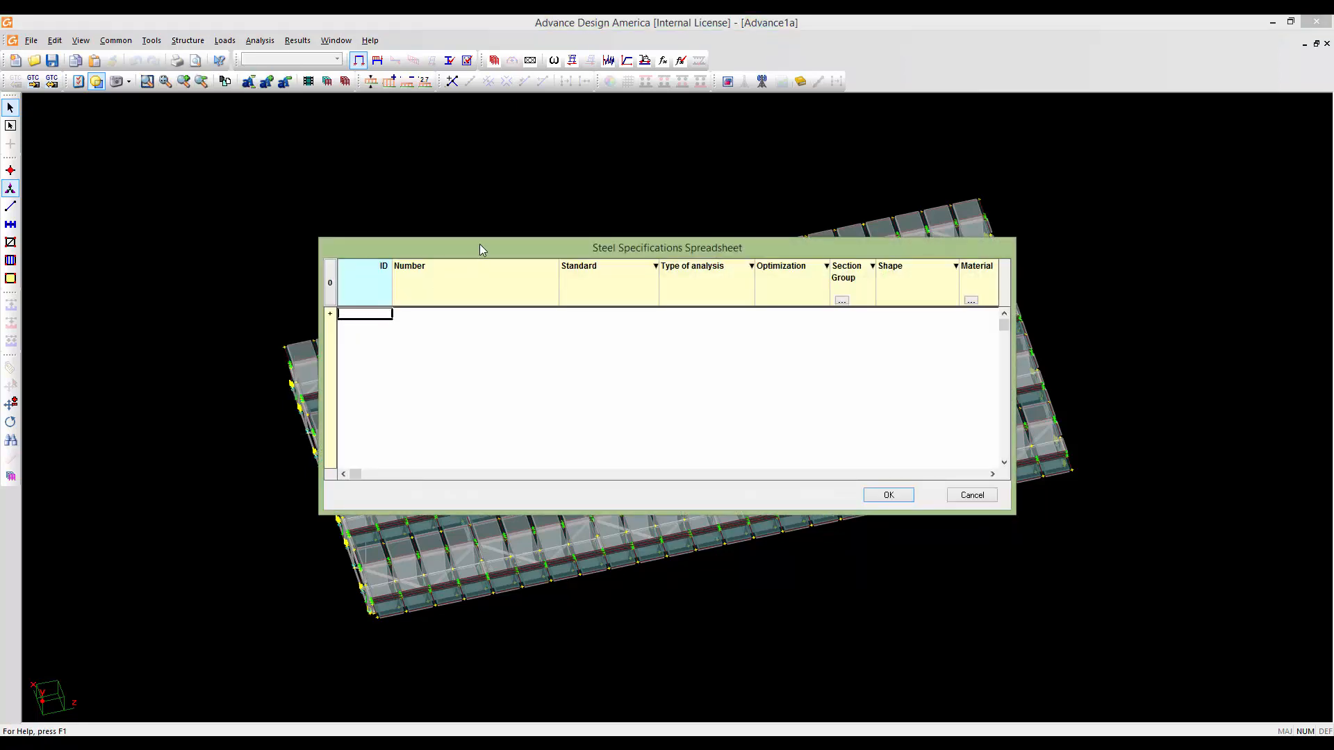
left_click_drag(480, 244, 516, 219)
left_click(366, 289)
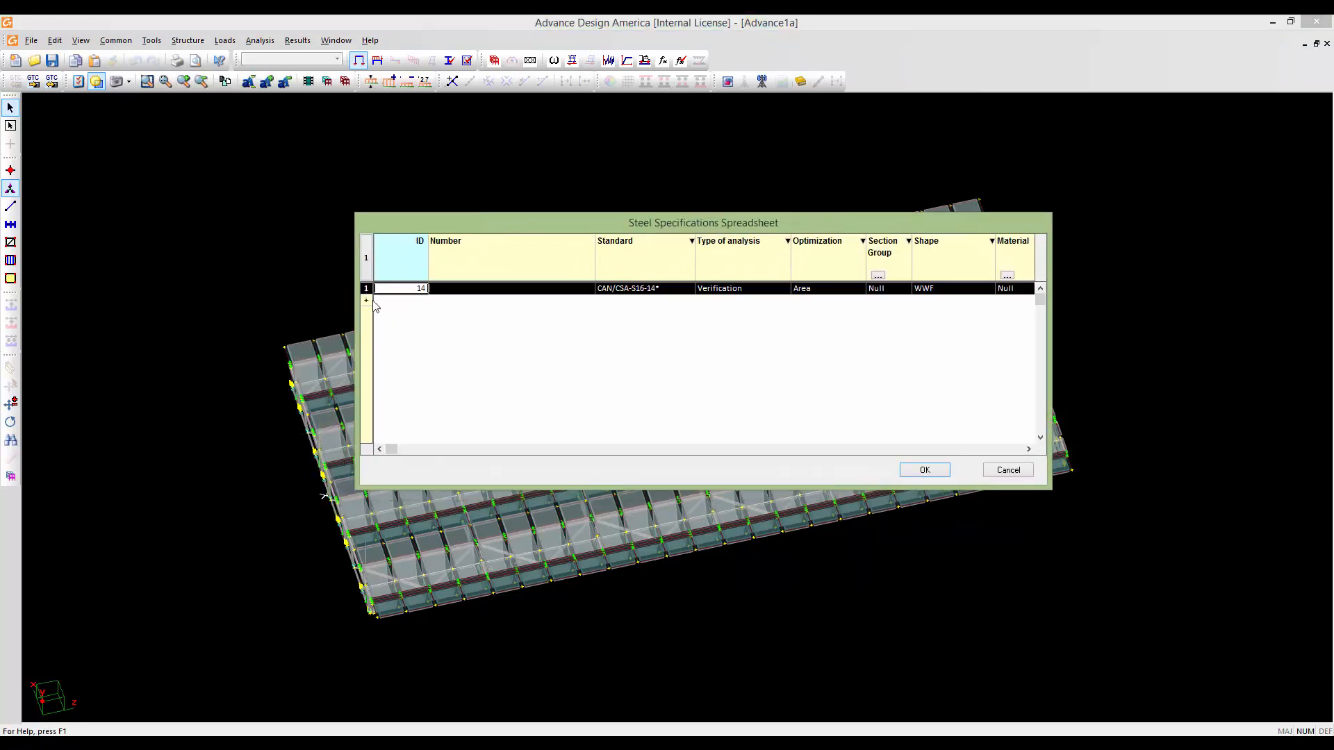
left_click(473, 288)
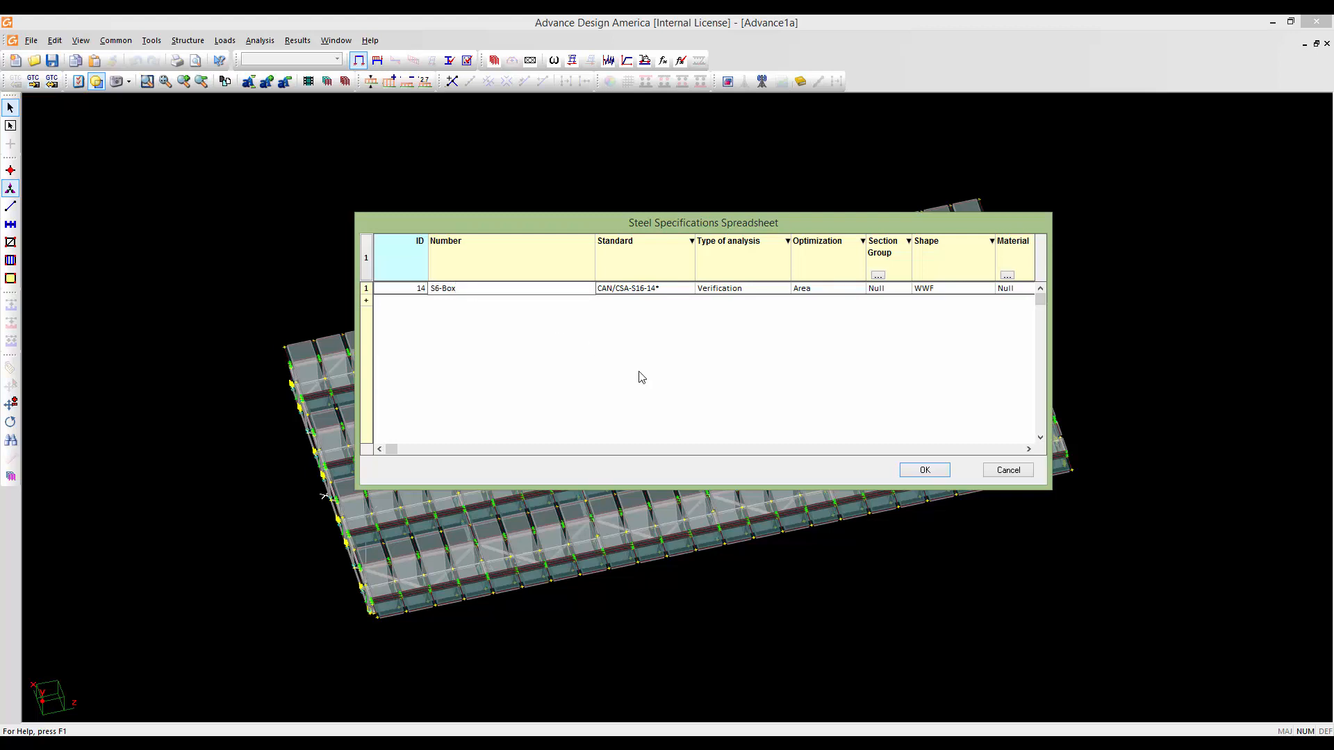
Set the S6-Box specification's standard to CAN/CSA-S6-14*, review its remaining parameters, and accept it
left_click(636, 289)
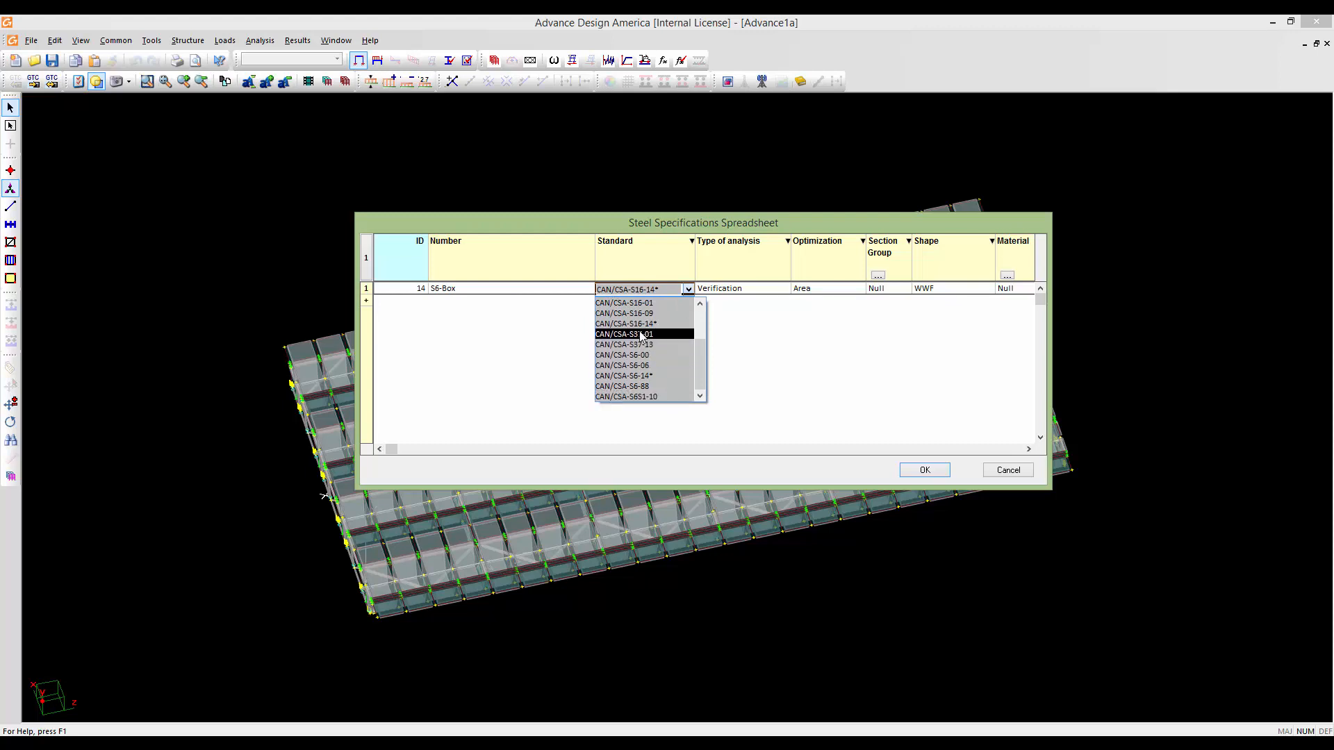
left_click(660, 380)
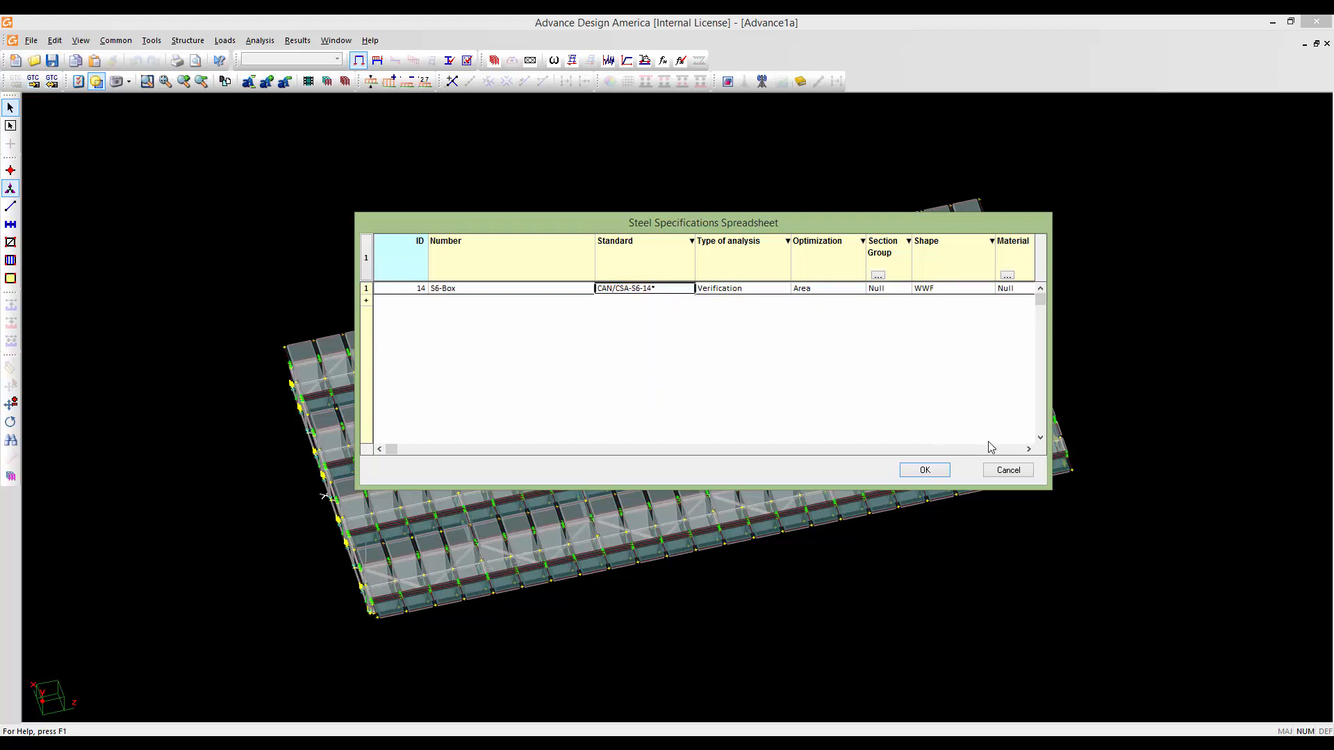
left_click(1029, 449)
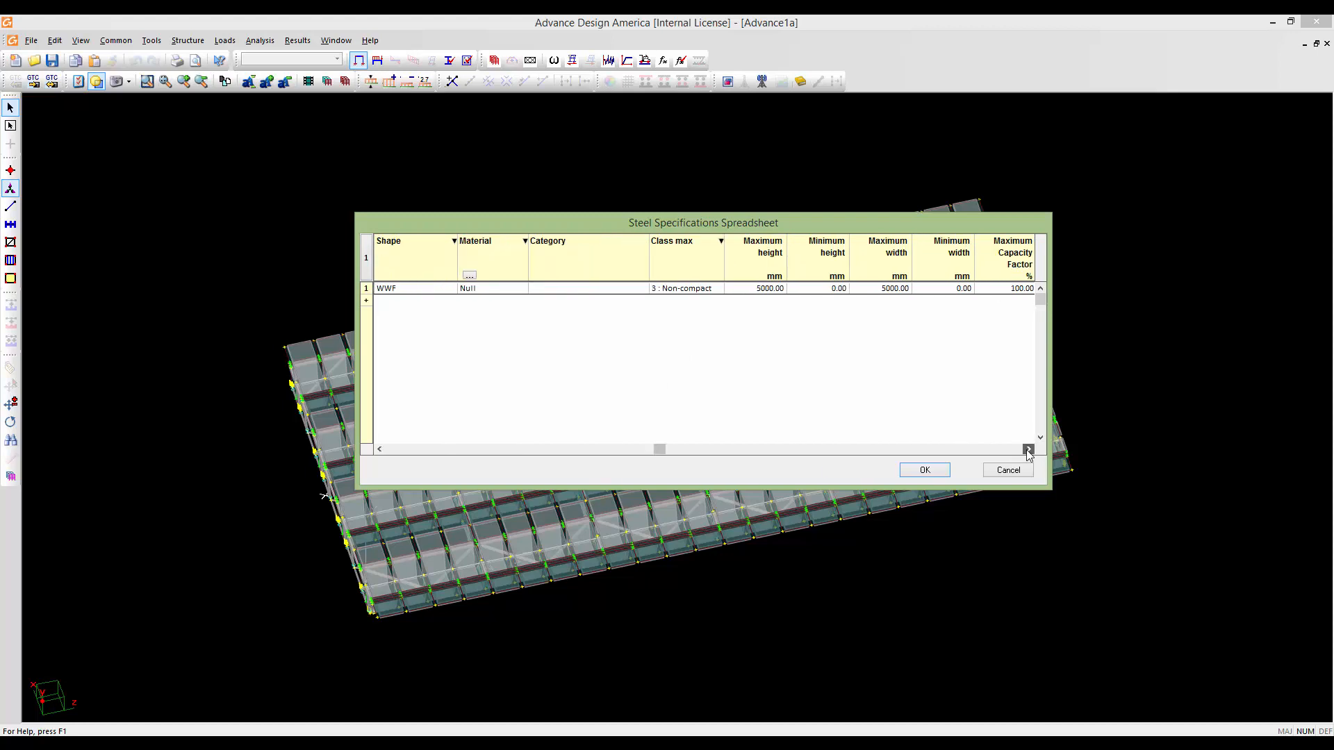
left_click(1028, 451)
left_click(1027, 451)
left_click(1028, 451)
left_click(1028, 451)
left_click(1028, 451)
left_click(1028, 451)
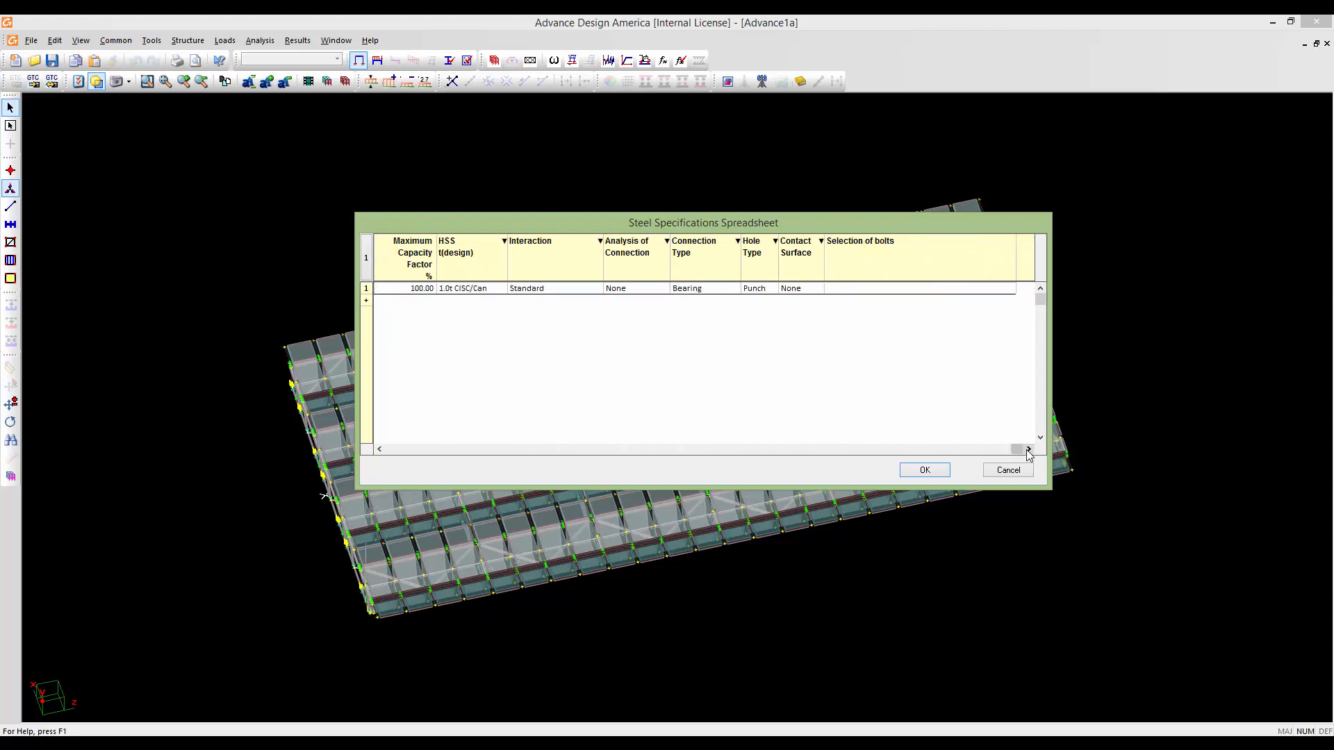
left_click(924, 470)
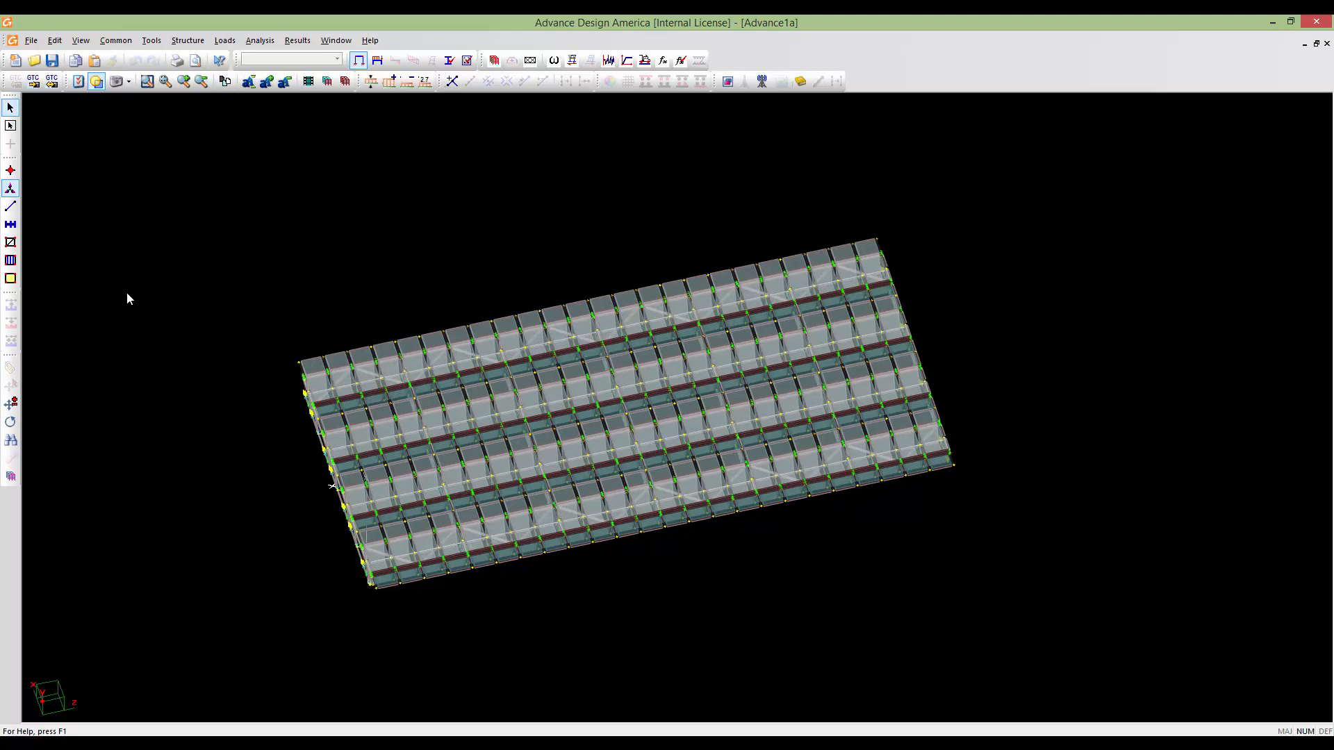
Select all members of the deck model and assign them the S6-Box steel specification
left_click(12, 211)
left_click_drag(166, 174, 166, 174)
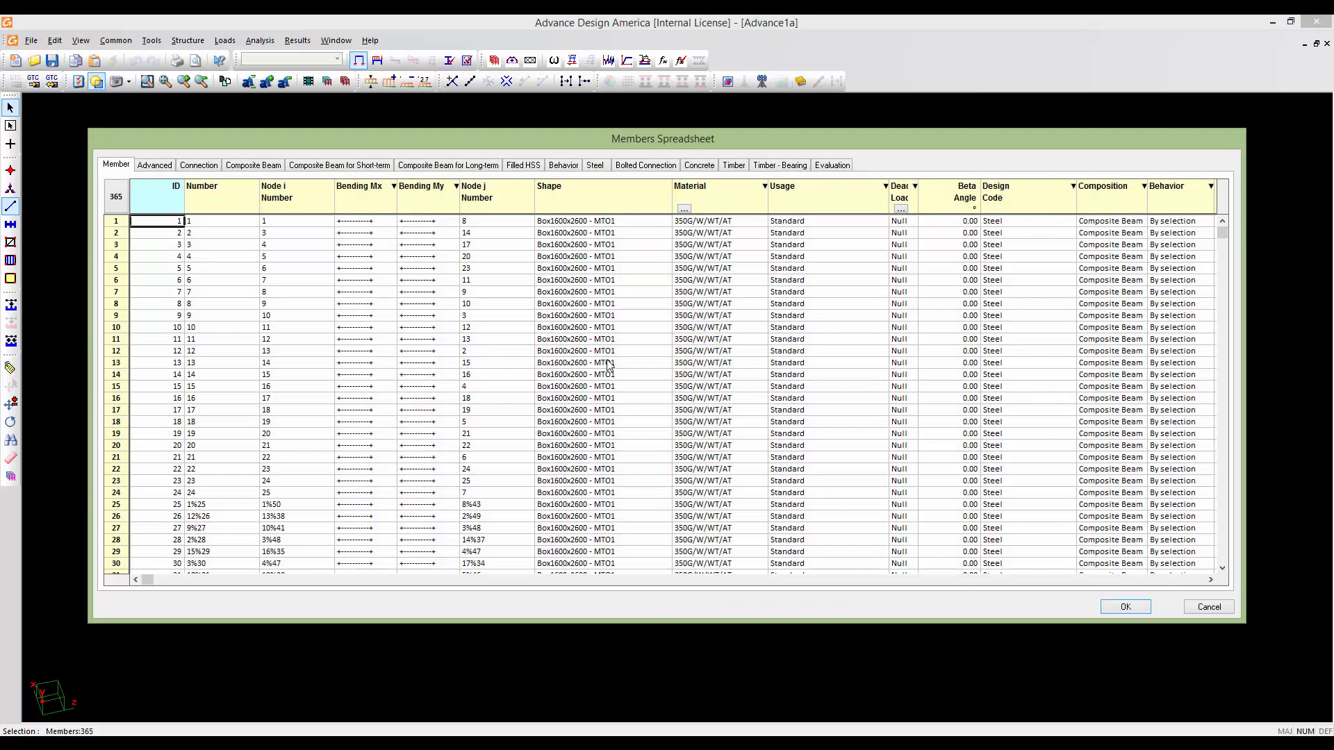
left_click(596, 166)
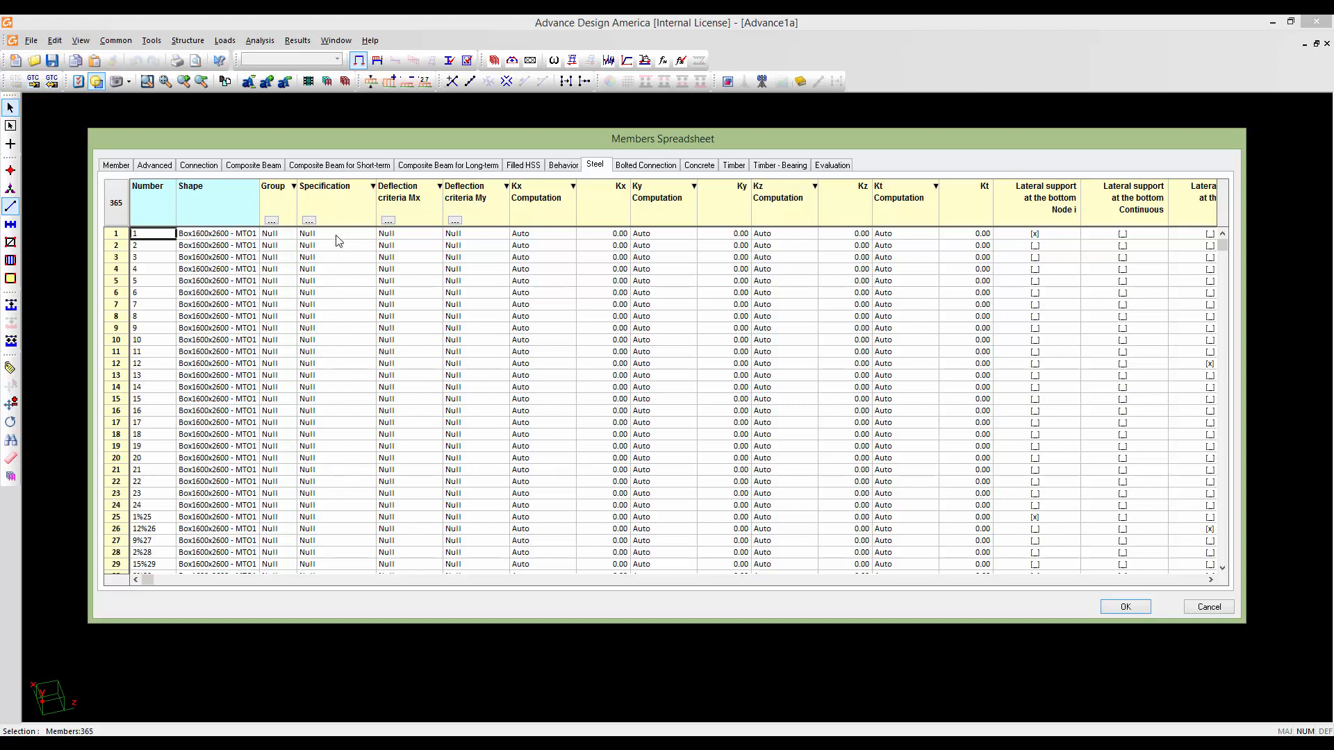
left_click(339, 209)
right_click(340, 255)
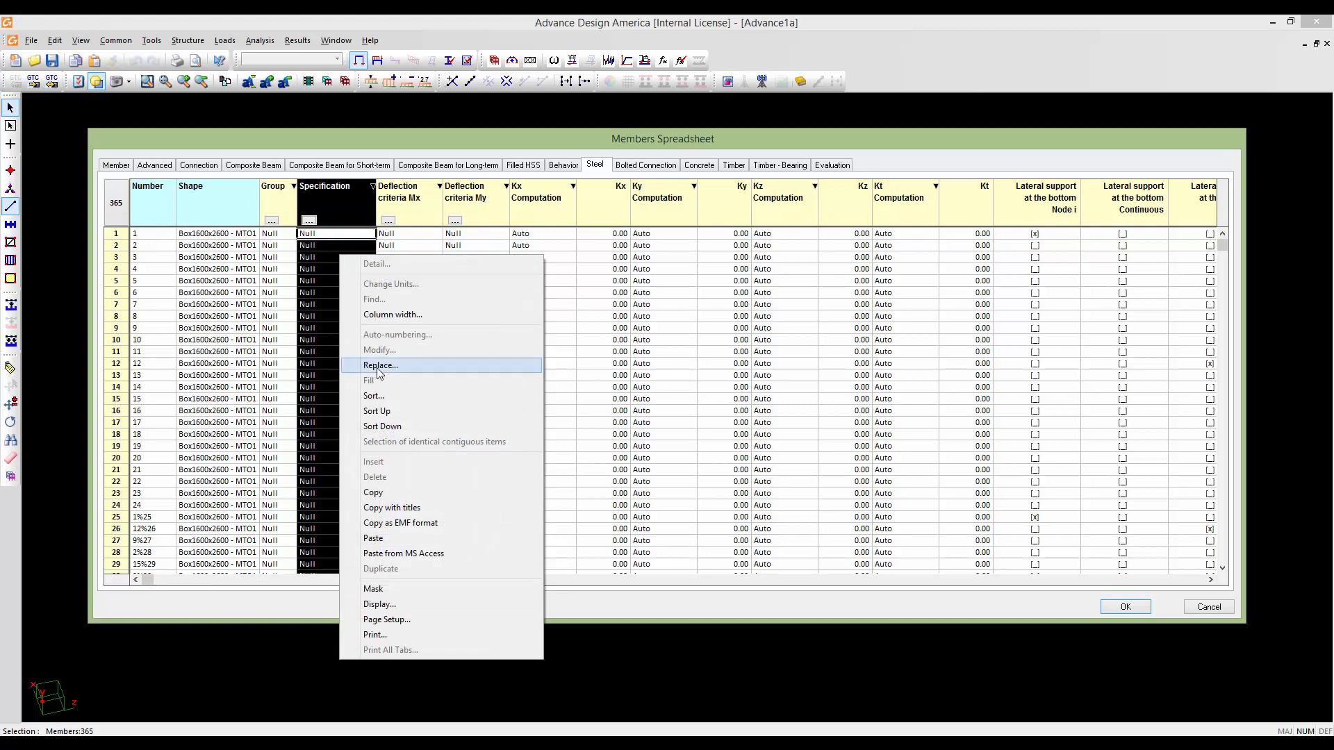
left_click(378, 367)
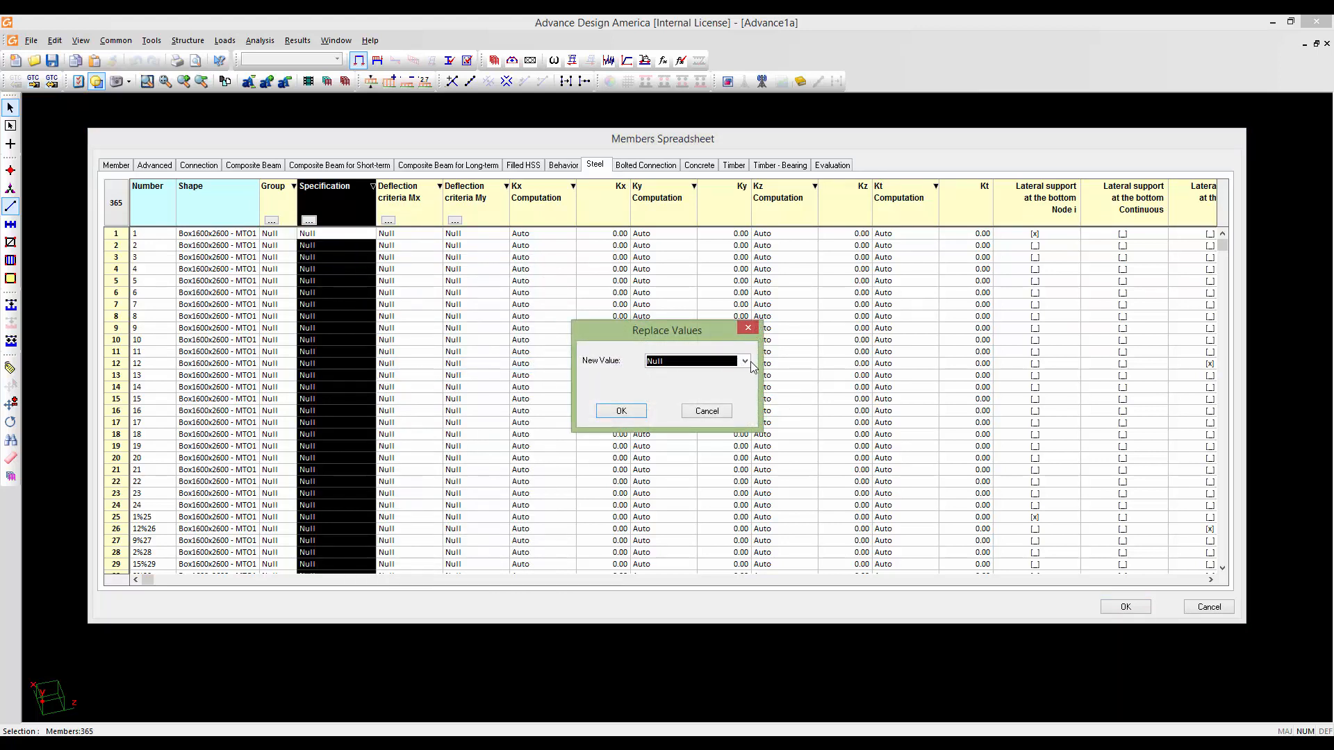
left_click(748, 361)
left_click(666, 388)
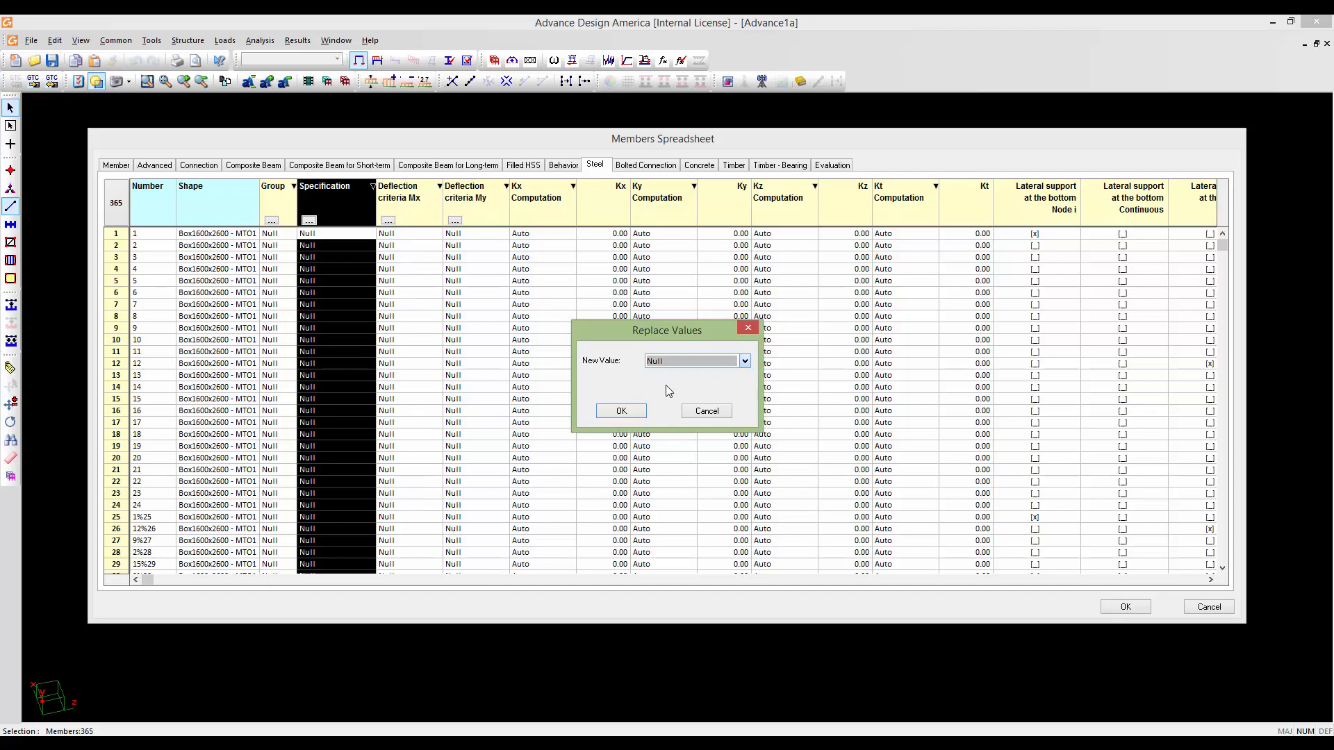
left_click(627, 409)
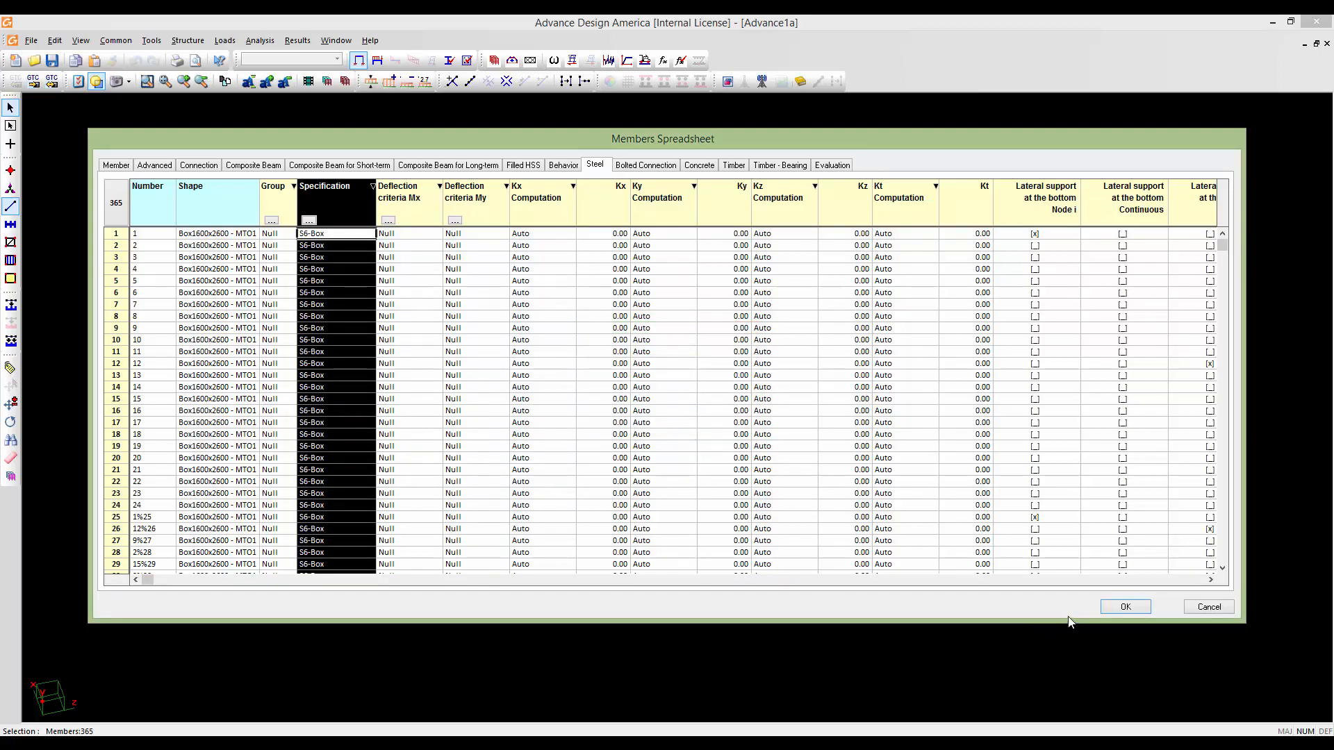
left_click(1124, 606)
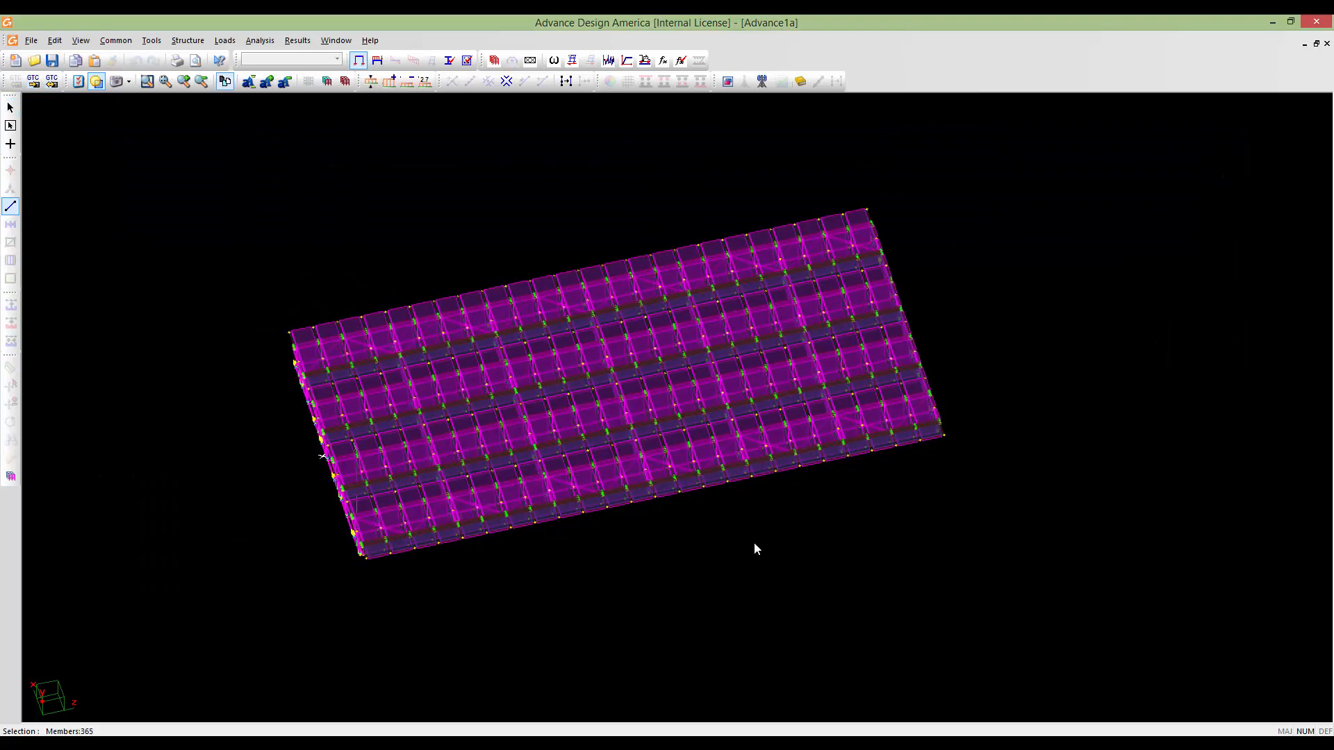
scroll(753, 542, "up", 5)
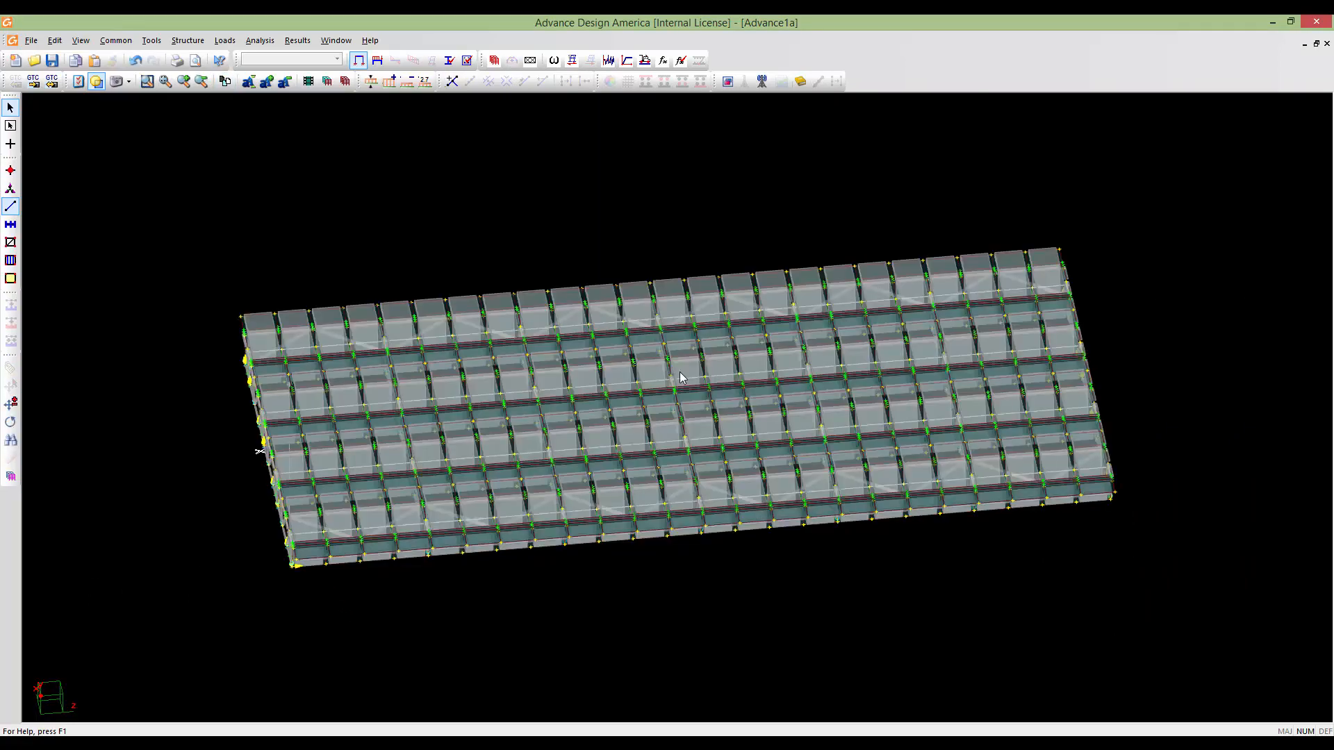
Select all members of the deck model and open their spreadsheet
mouse_move(821, 558)
middle_mouse_down()
mouse_move(773, 553)
mouse_move(785, 535)
mouse_move(657, 557)
mouse_move(695, 546)
mouse_move(668, 508)
mouse_move(715, 512)
middle_mouse_up()
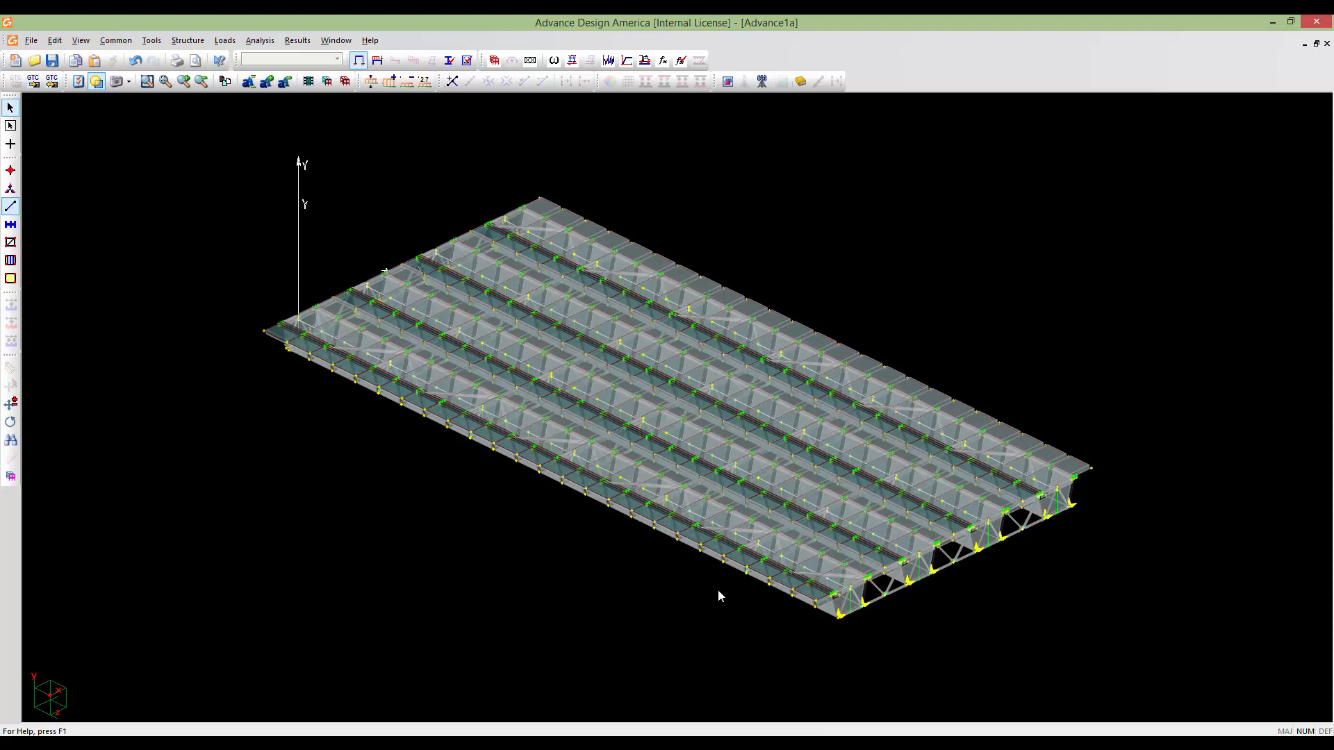
middle_click_drag(743, 598, 743, 588)
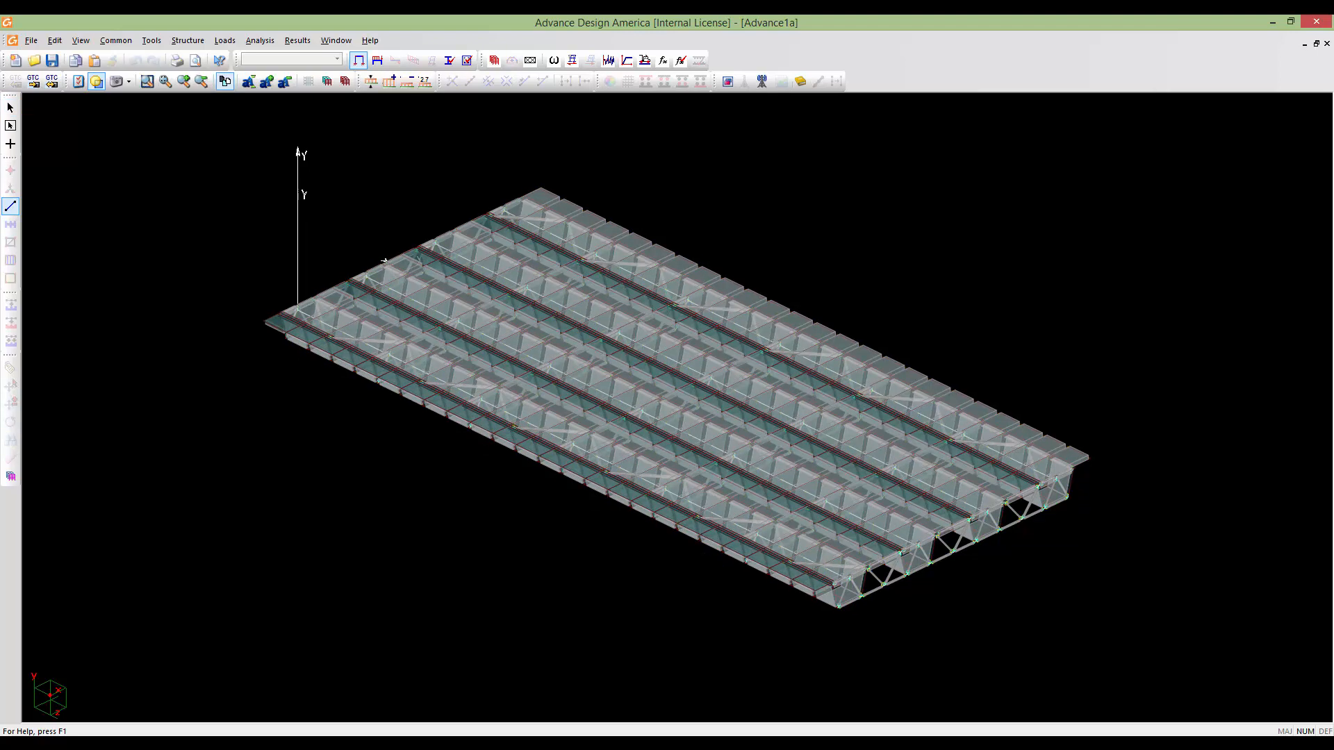
middle_click_drag(643, 505, 635, 535)
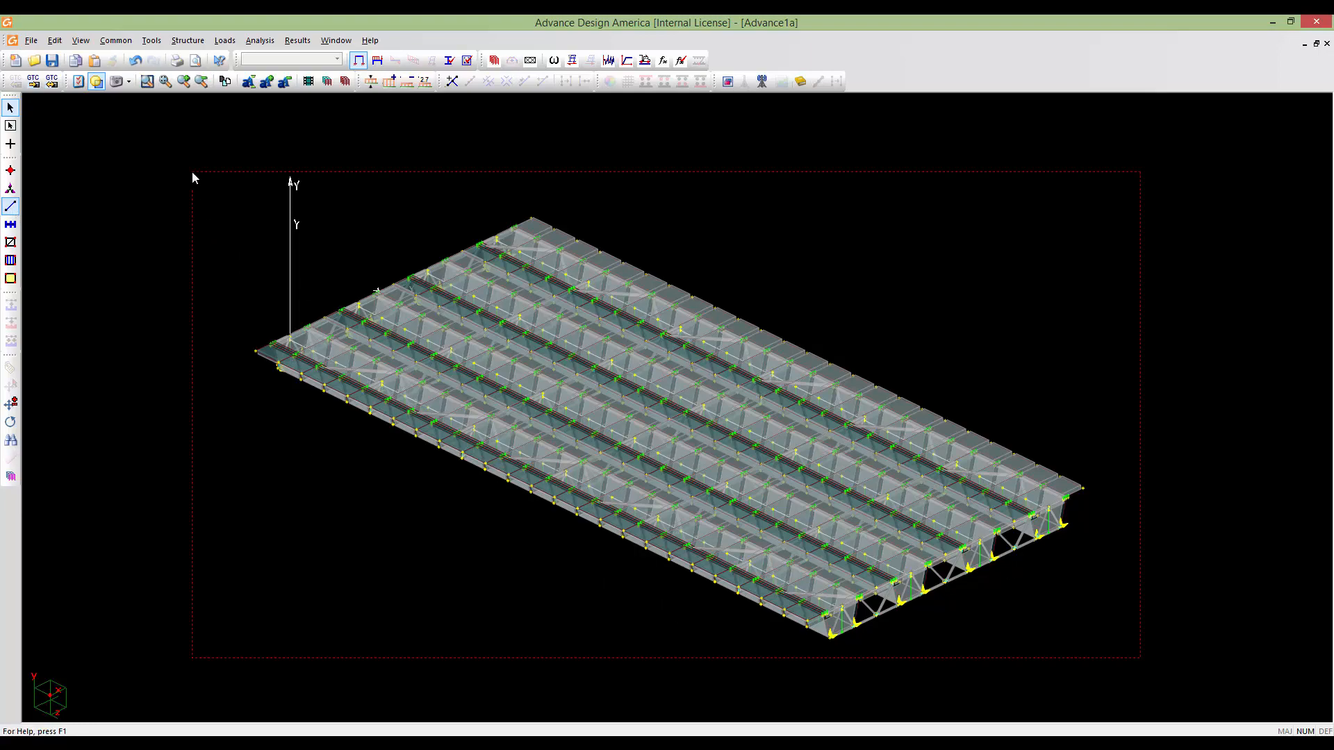
left_click_drag(192, 171, 191, 194)
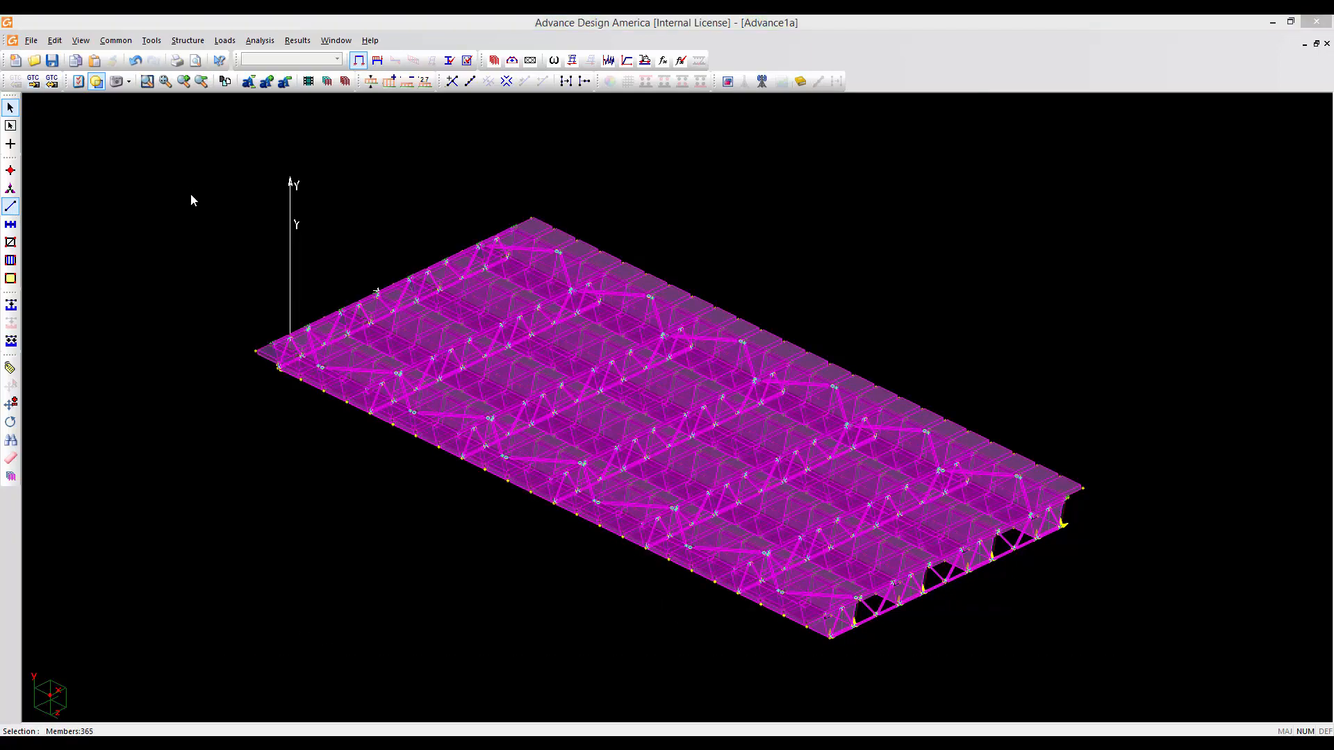
double_click(191, 193, "ctrl")
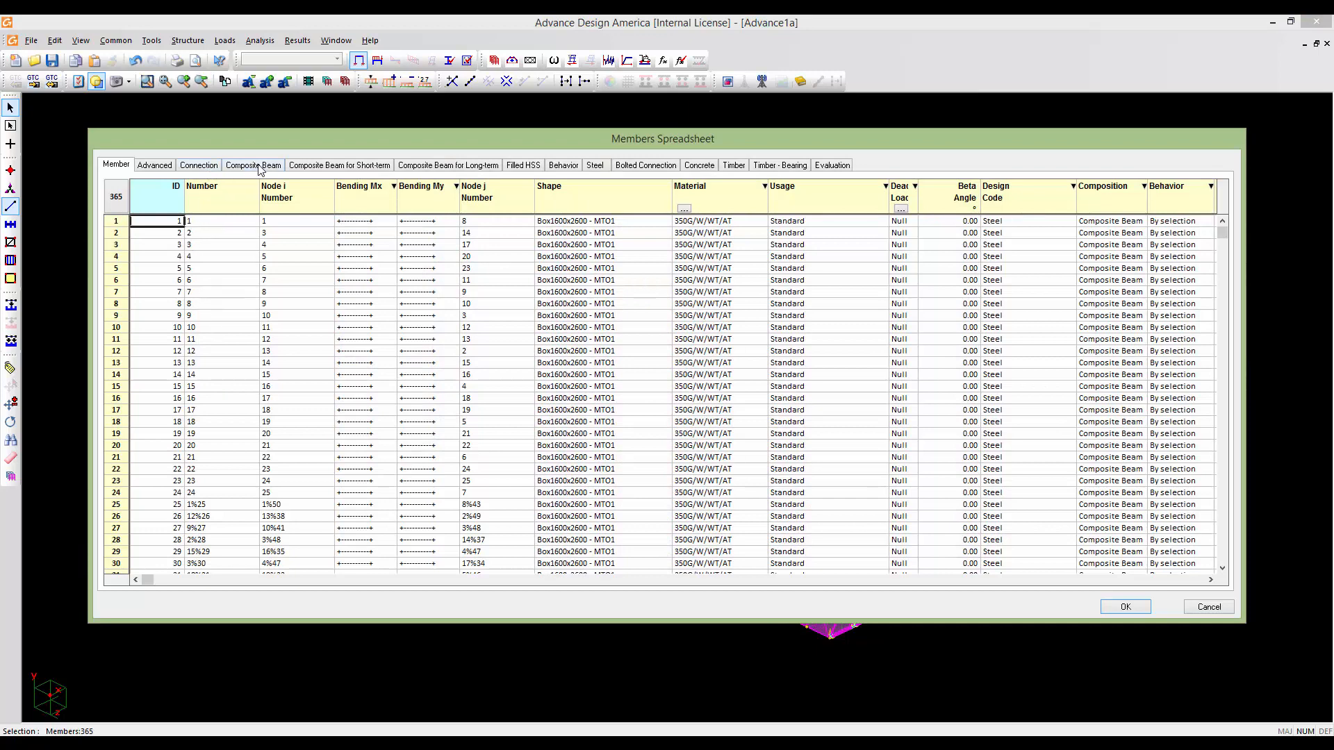
left_click_drag(302, 141, 299, 137)
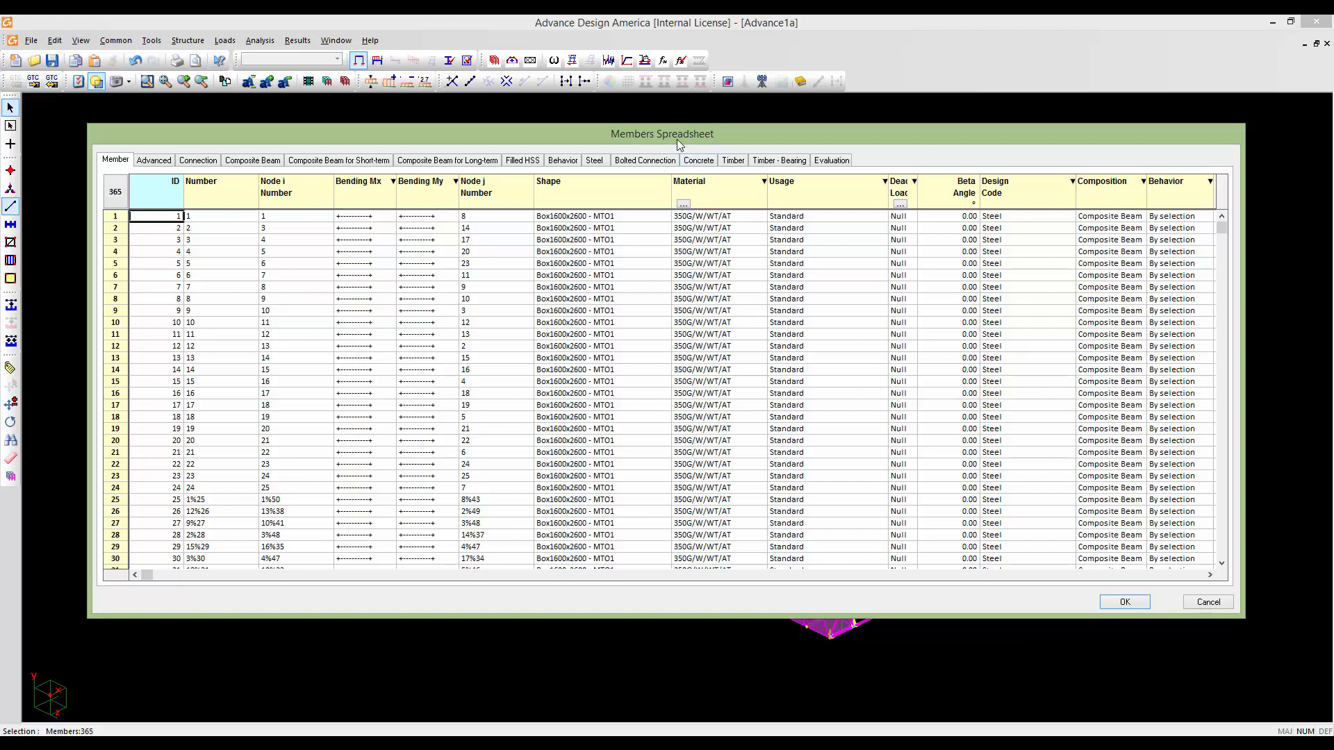
left_click_drag(677, 139, 686, 135)
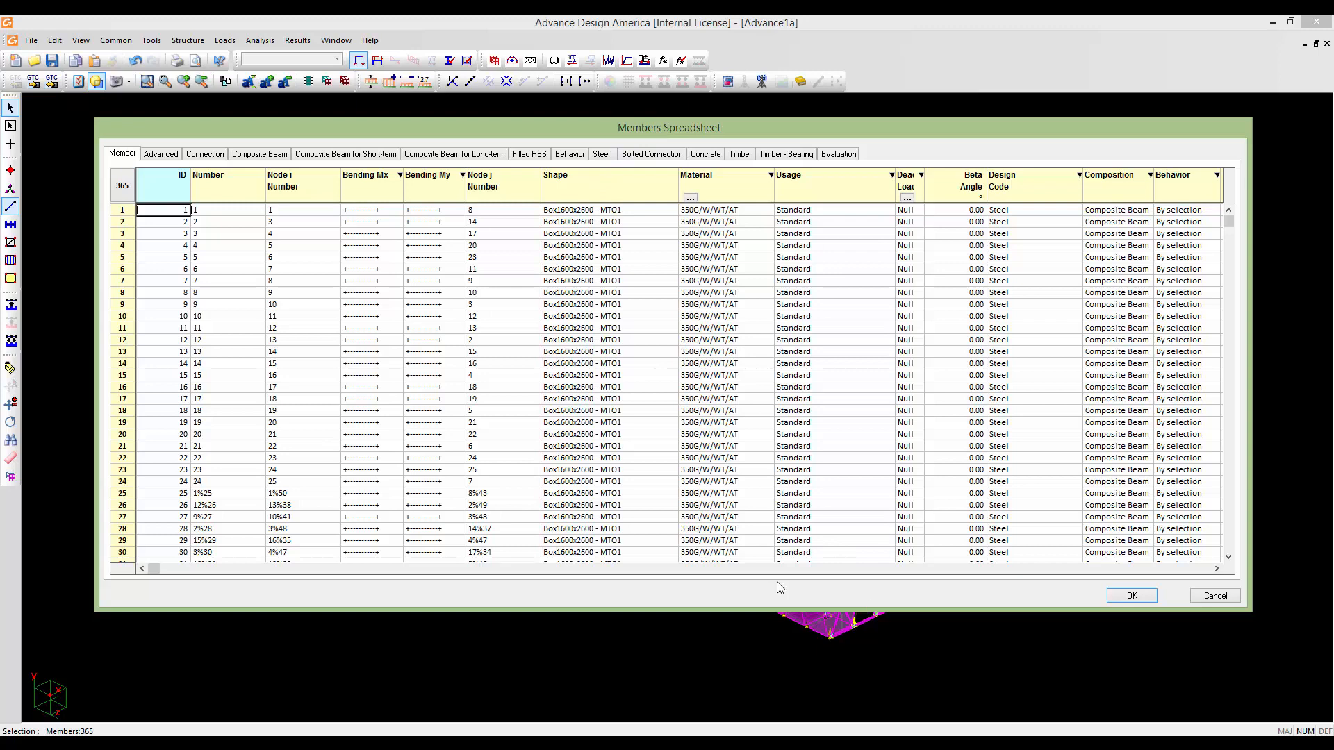
Sort the members spreadsheet by shape so the Box1600x2600 - MTO1 members are listed first
left_click(584, 197)
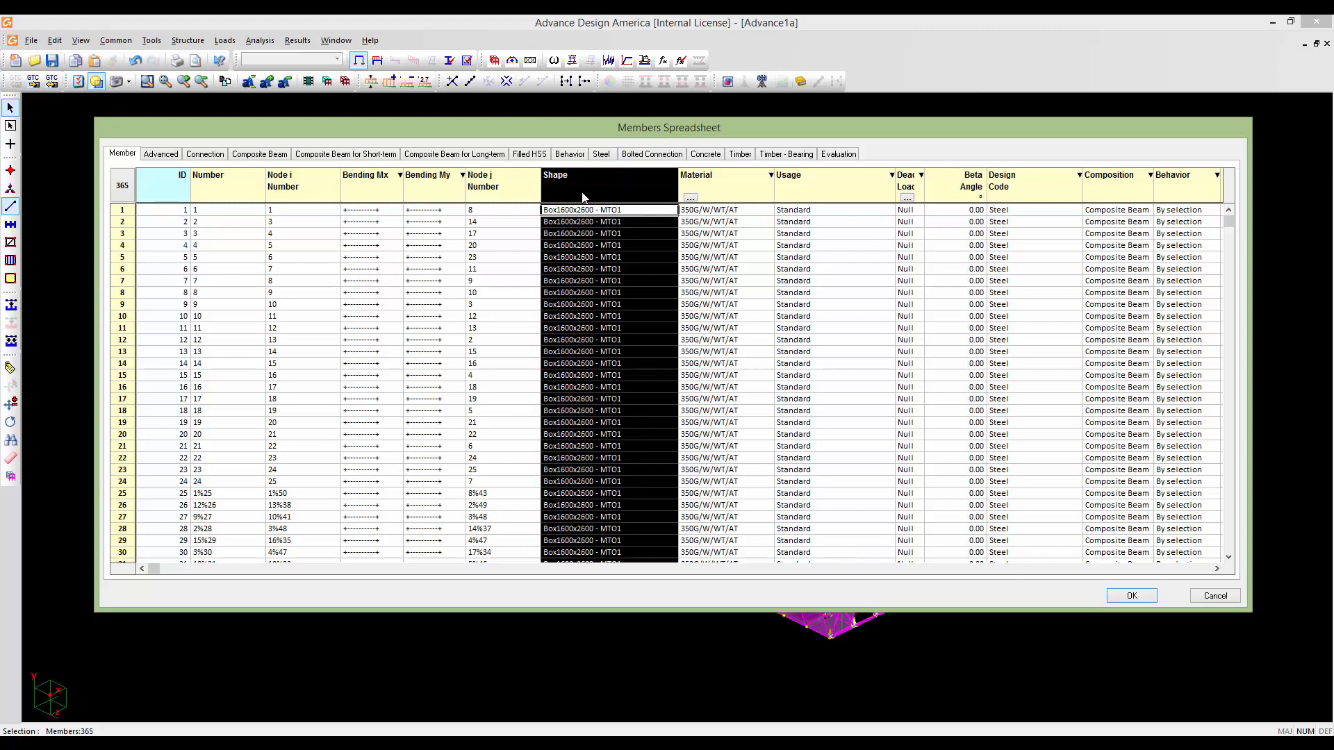
left_click(584, 198)
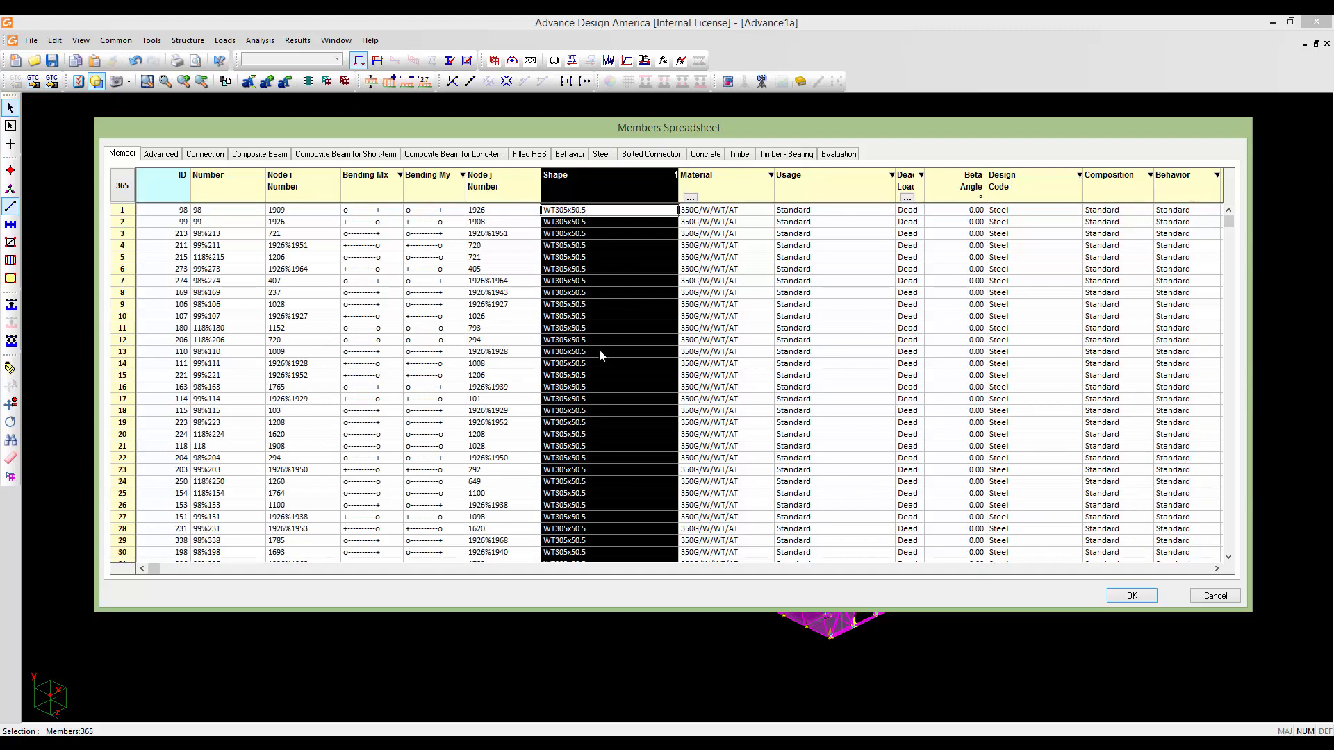
left_click(605, 198)
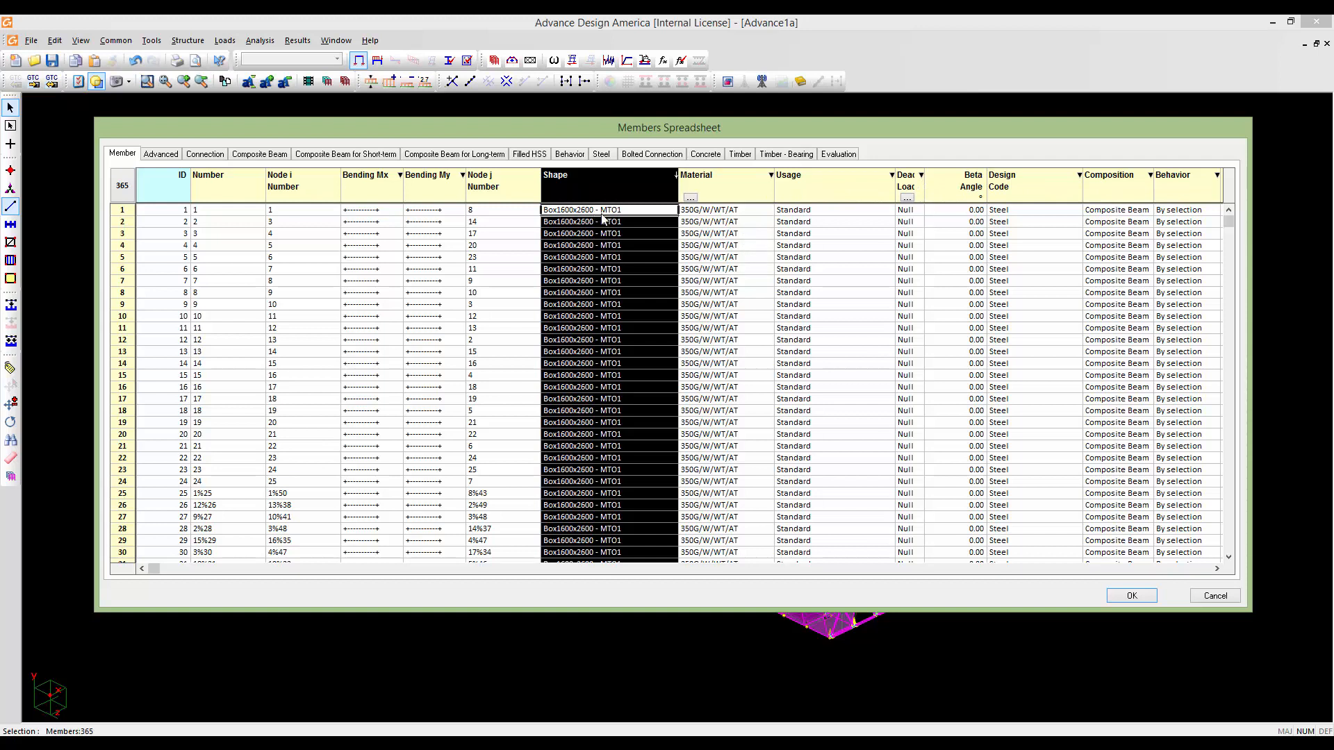
left_click(577, 212)
left_click(580, 176)
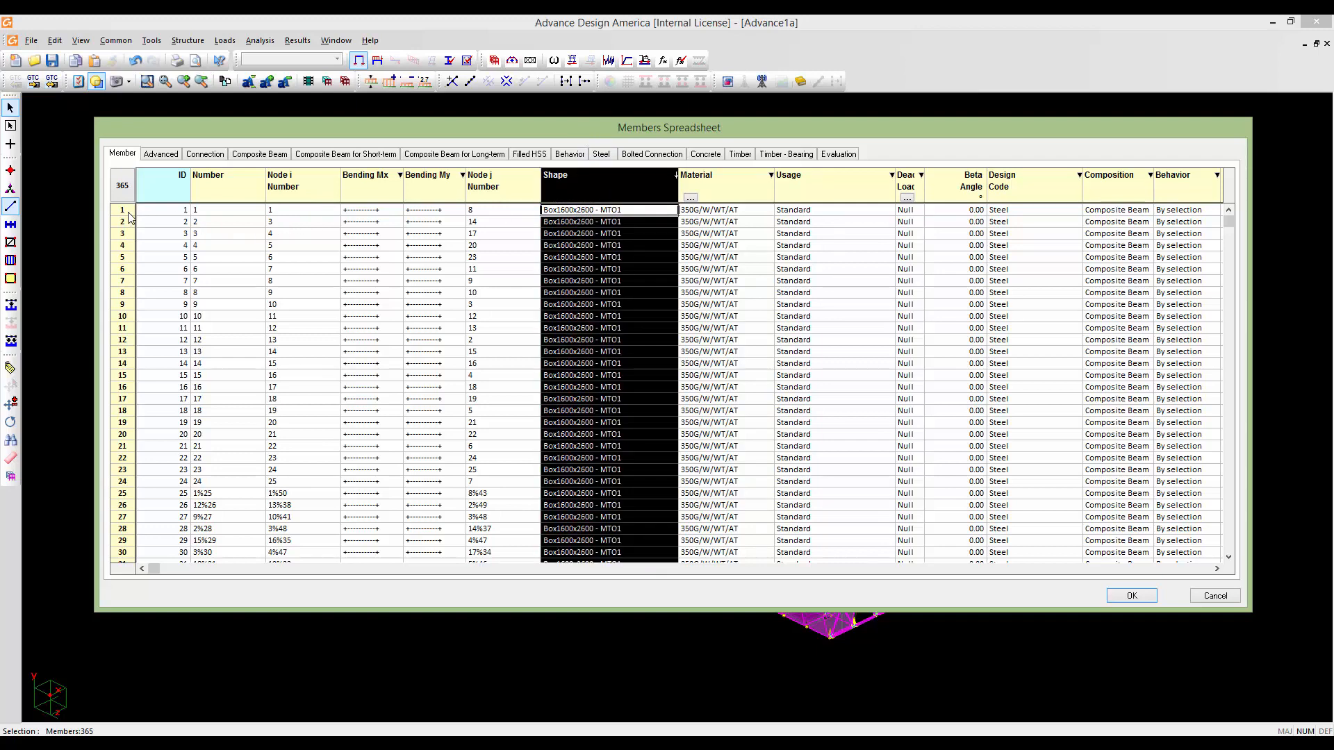
Mark all Box1600x2600 - MTO1 rows in the spreadsheet and accept, keeping only those members selected in the model
left_click_drag(129, 212, 211, 429)
scroll(152, 508, "down", 7)
scroll(152, 504, "down", 8)
scroll(175, 480, "down", 11)
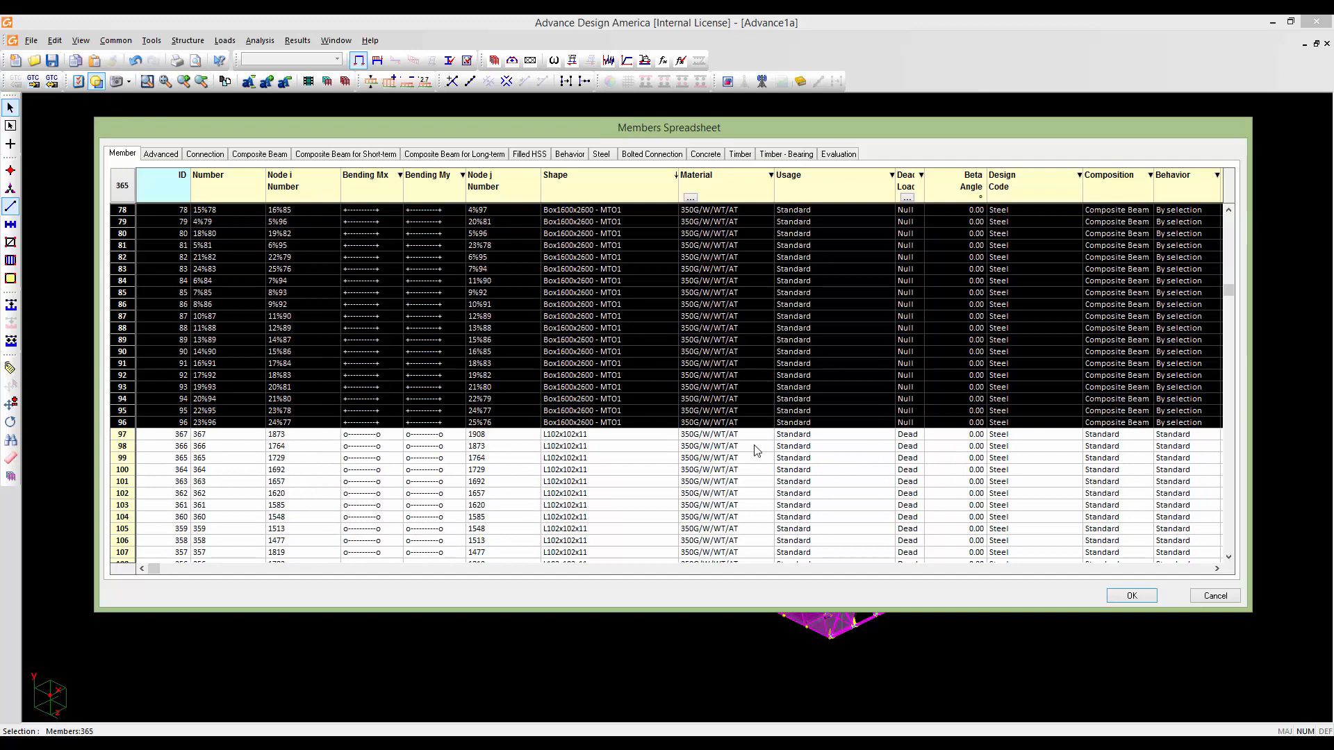
left_click(1122, 595)
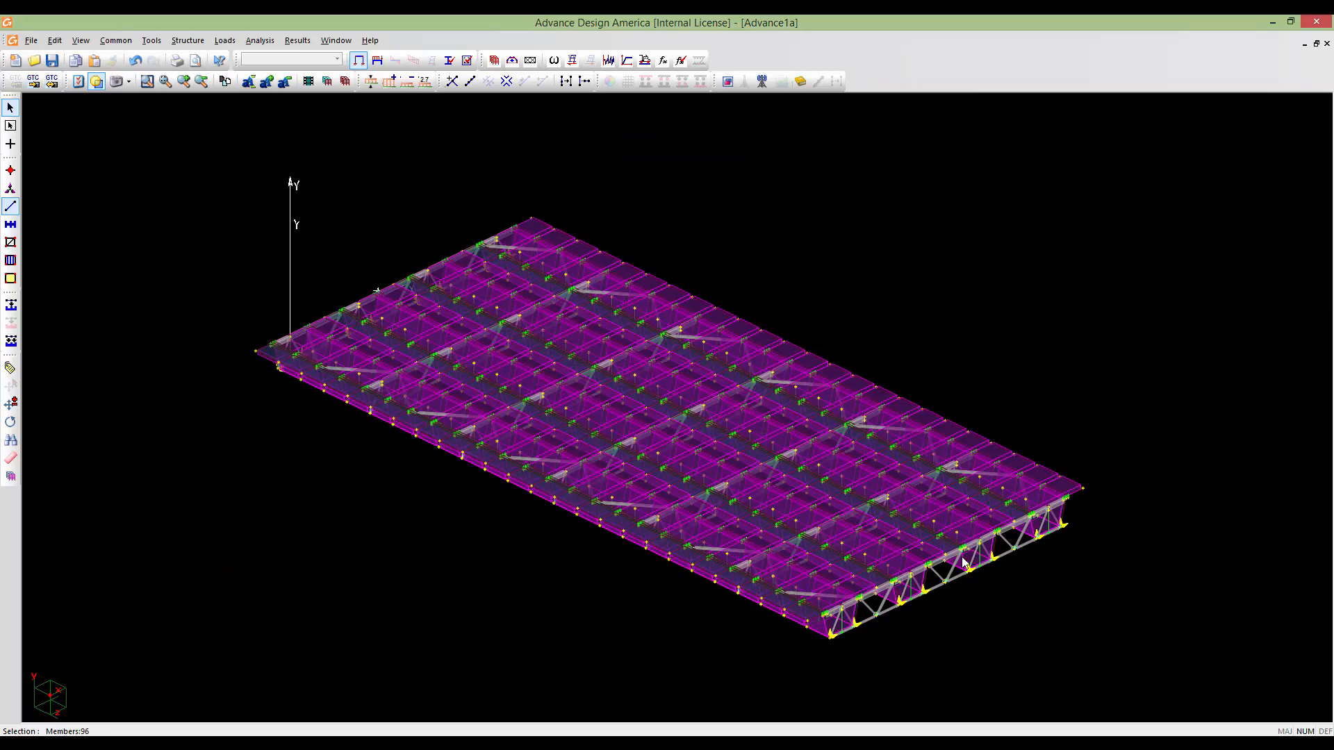
Save the selected box girder members as a named selection called Beams, and clear the current selection
scroll(1043, 579, "up", 5)
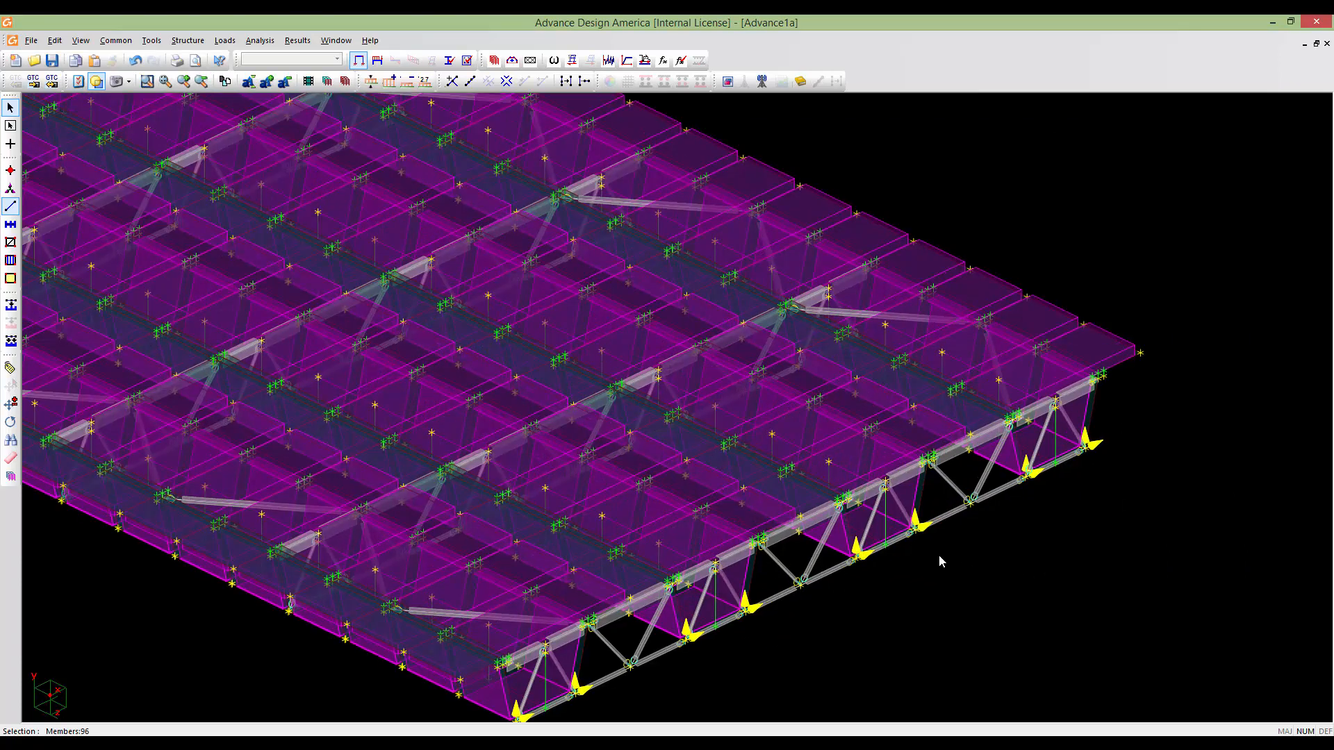
scroll(940, 560, "up", 1)
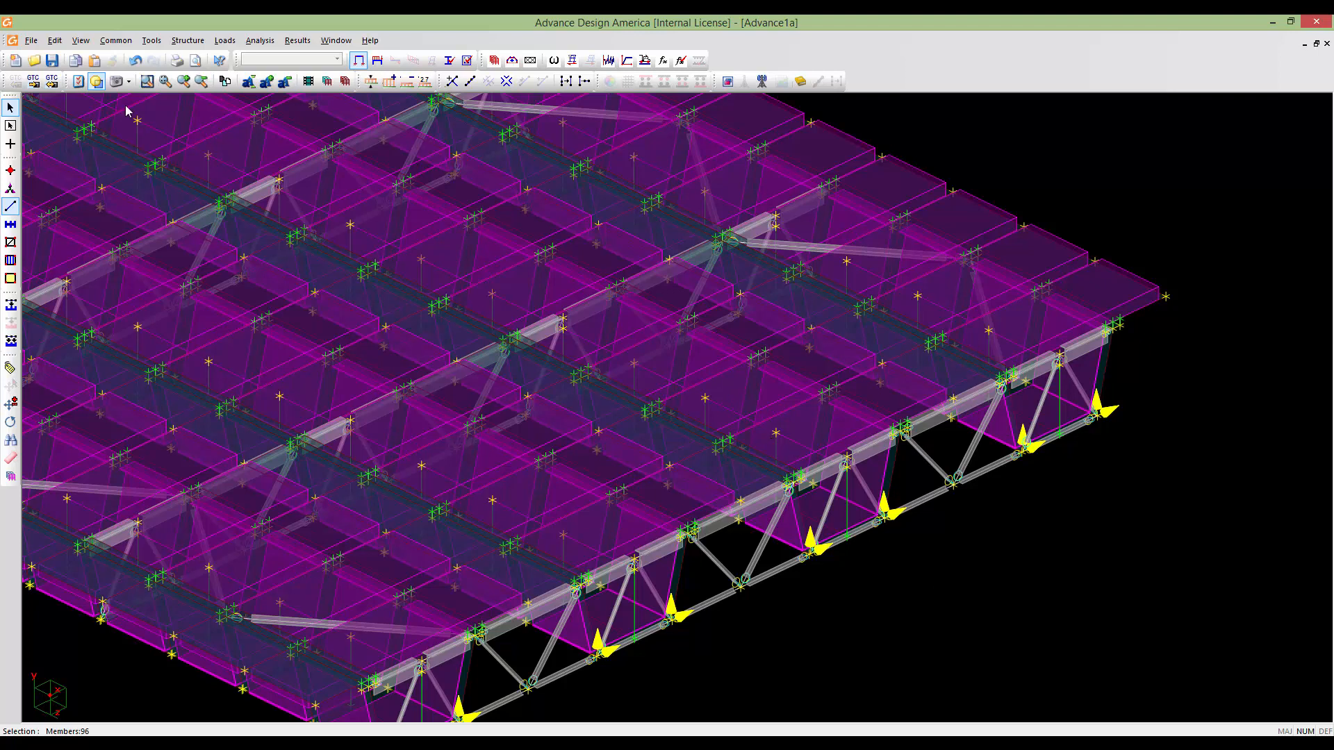
left_click(54, 41)
mouse_move(118, 347)
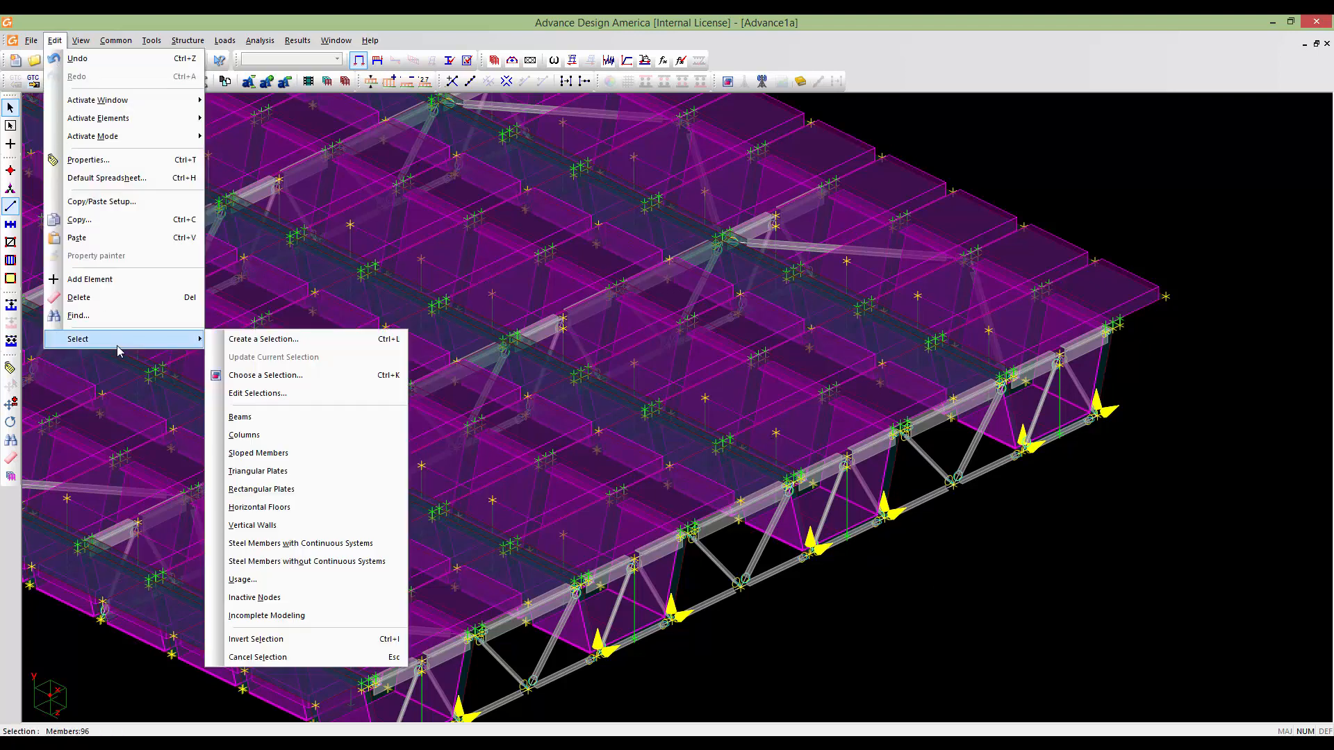
left_click(243, 340)
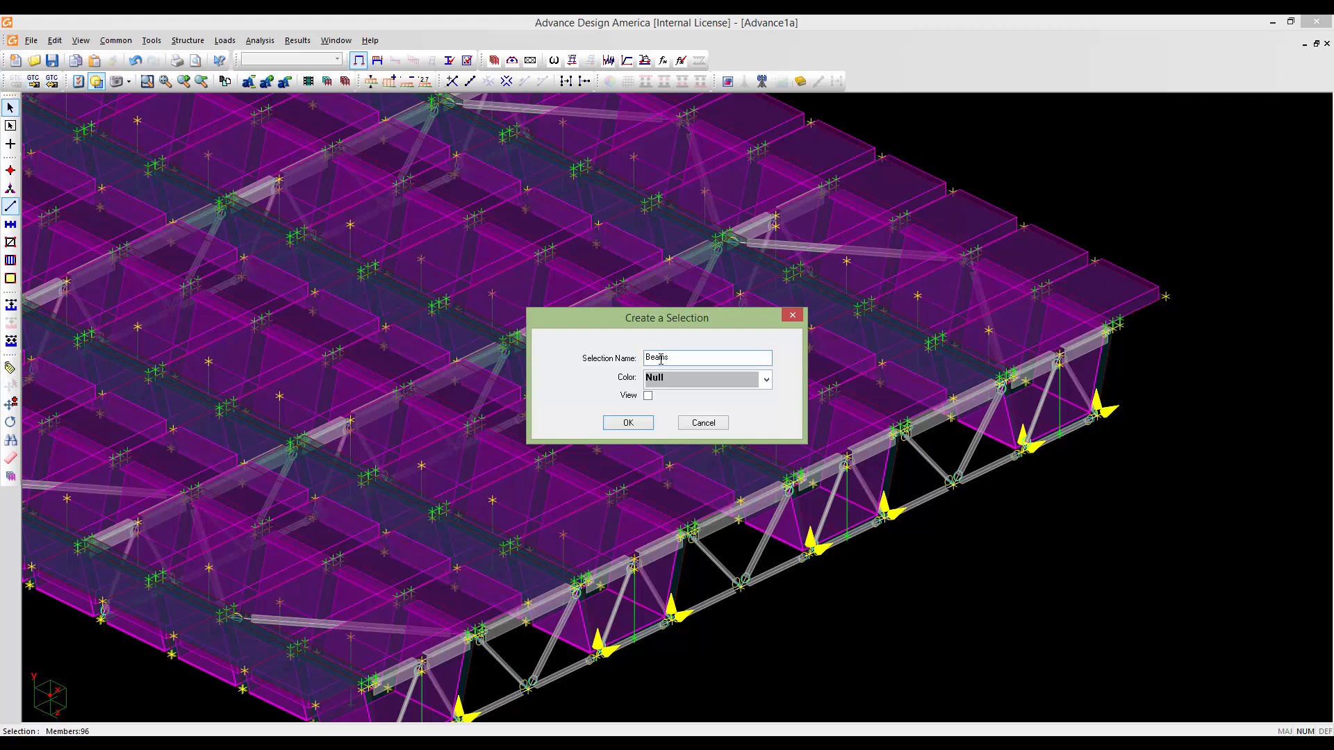
left_click(645, 425)
scroll(744, 616, "down", 3)
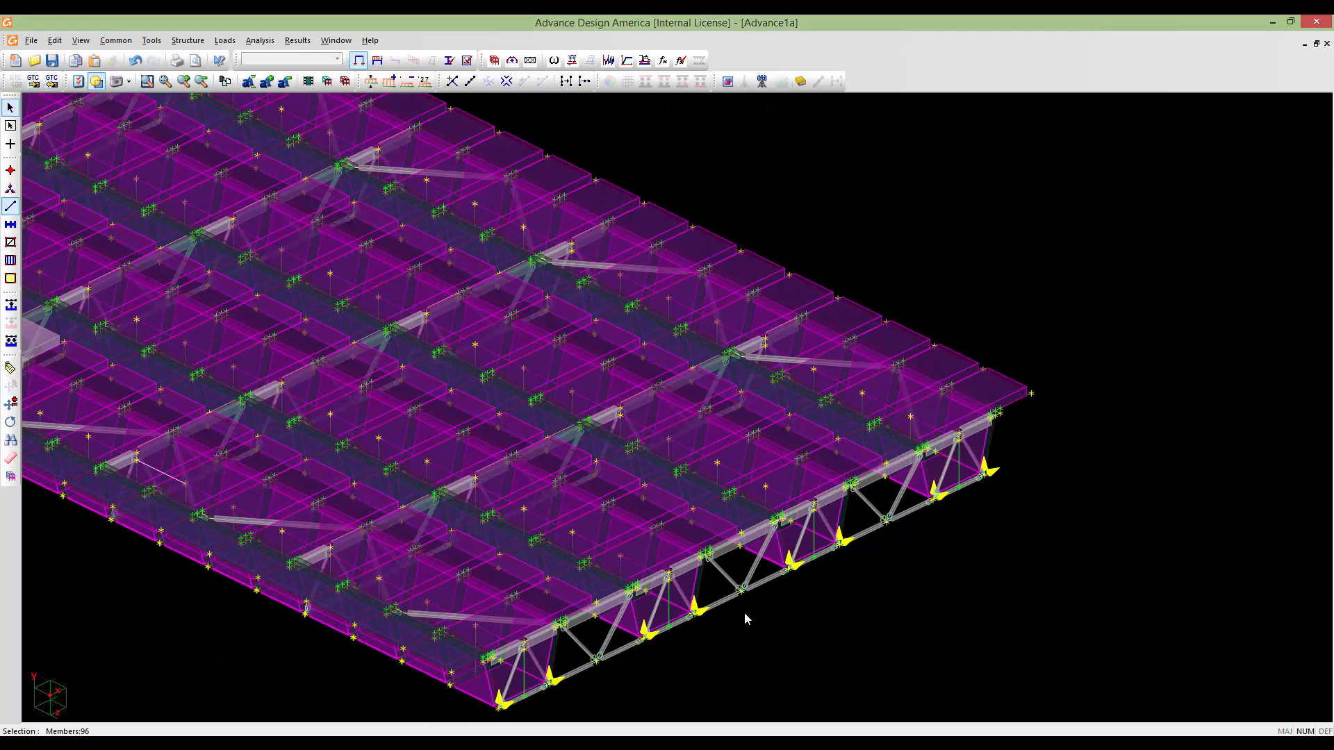
left_click(777, 600)
scroll(777, 600, "down", 4)
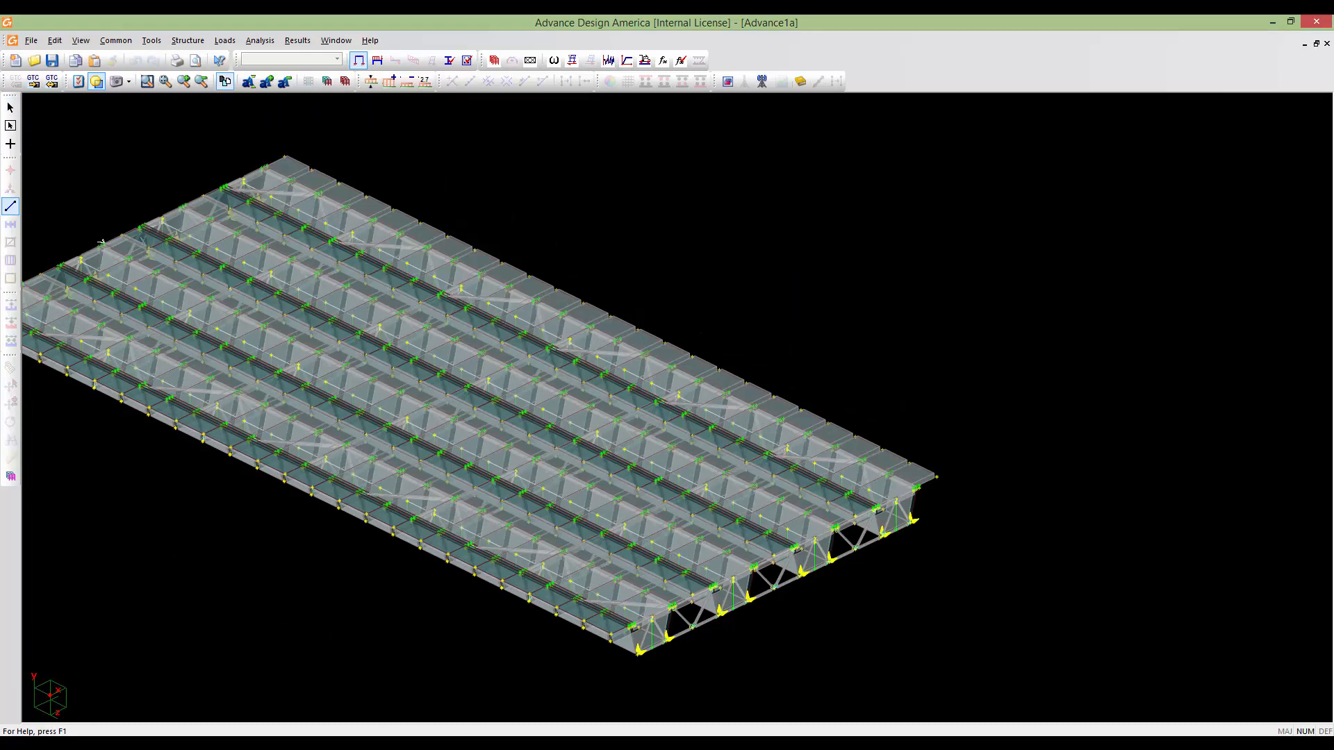
middle_click_drag(730, 597, 876, 586)
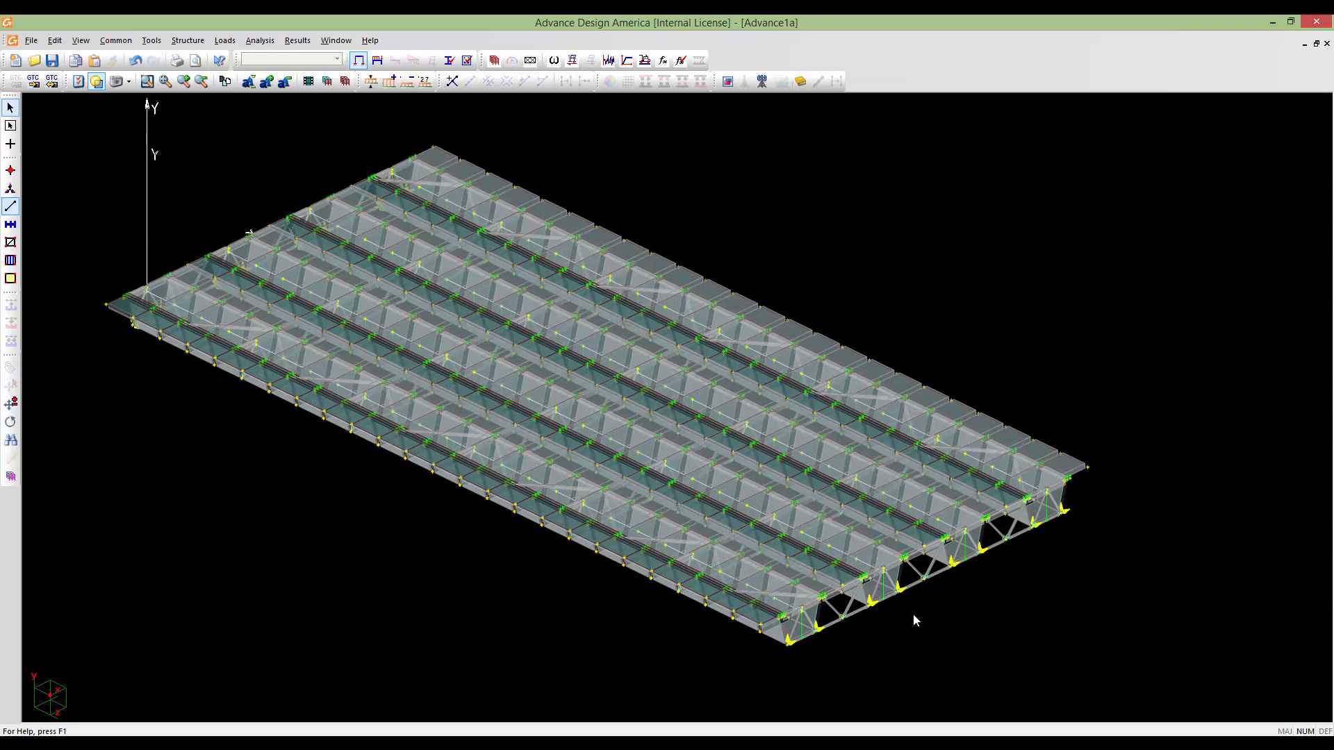
Recall the saved Beams selection to select the box girder members again
left_click(54, 40)
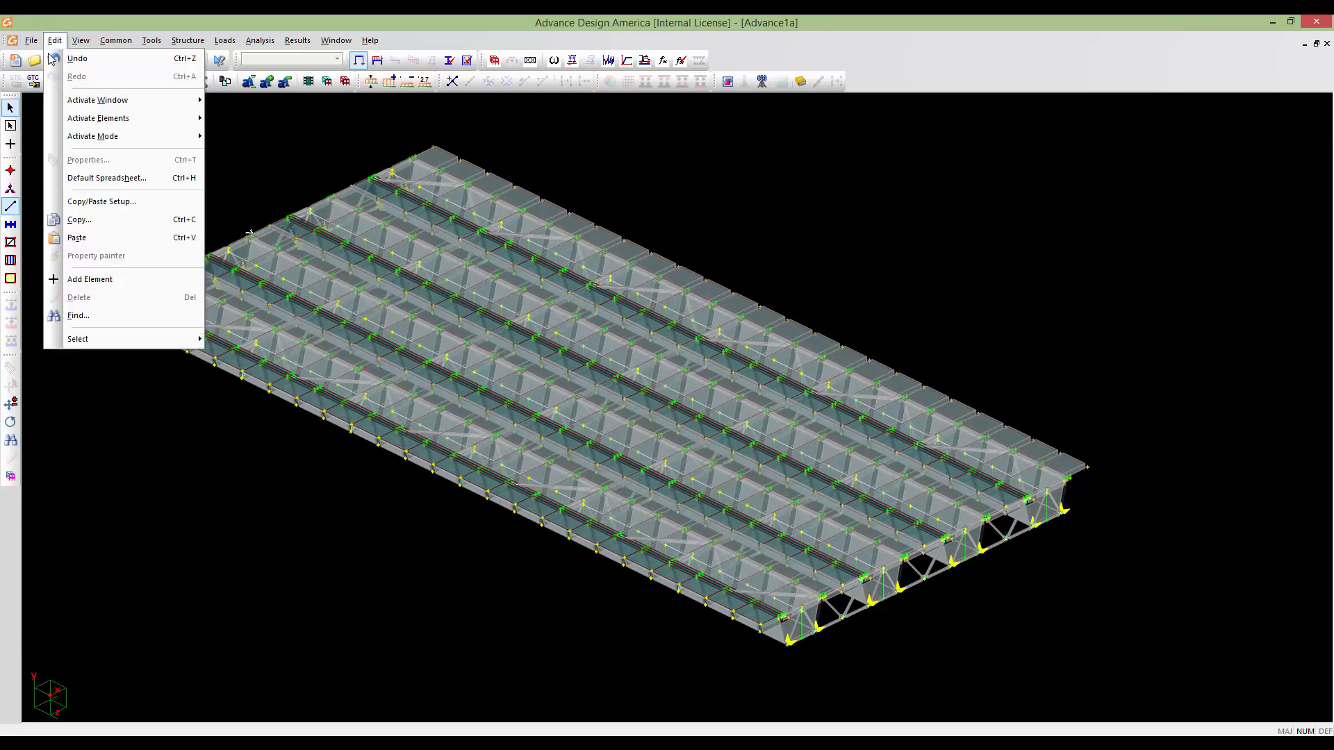
mouse_move(113, 350)
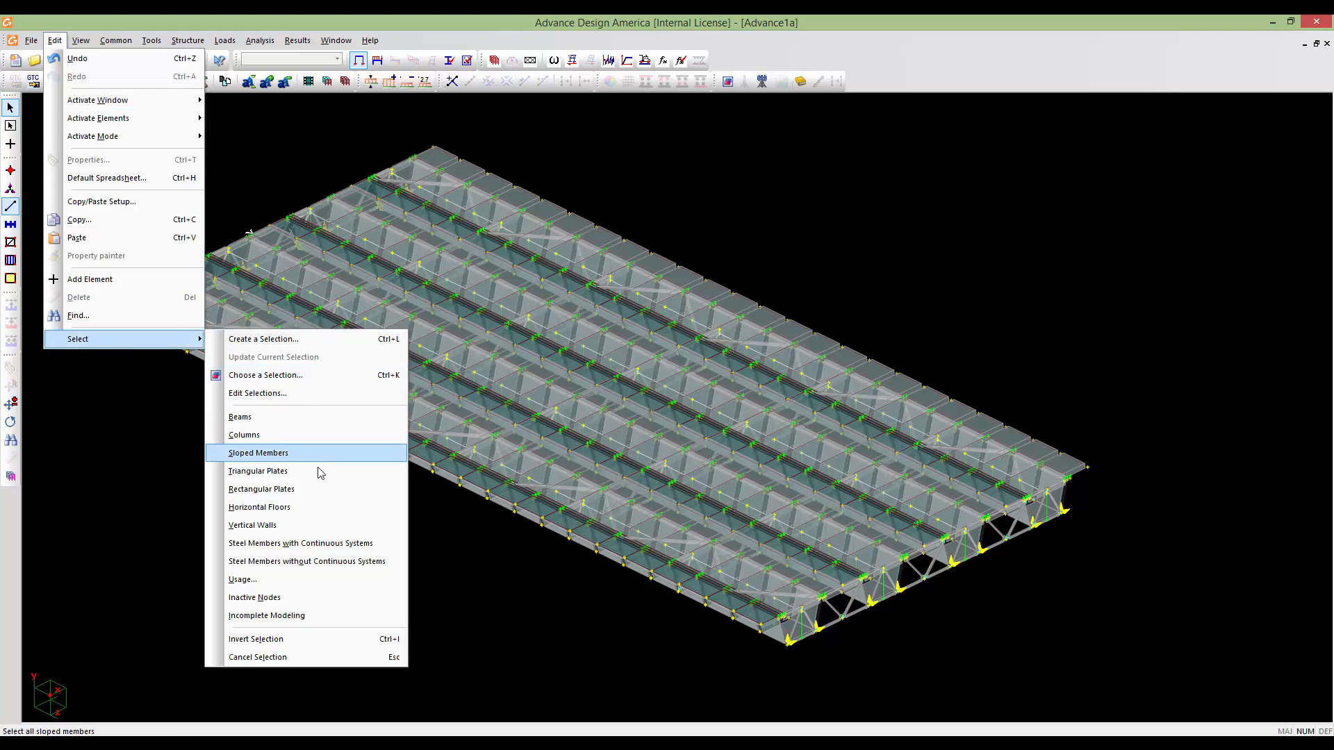
left_click(278, 375)
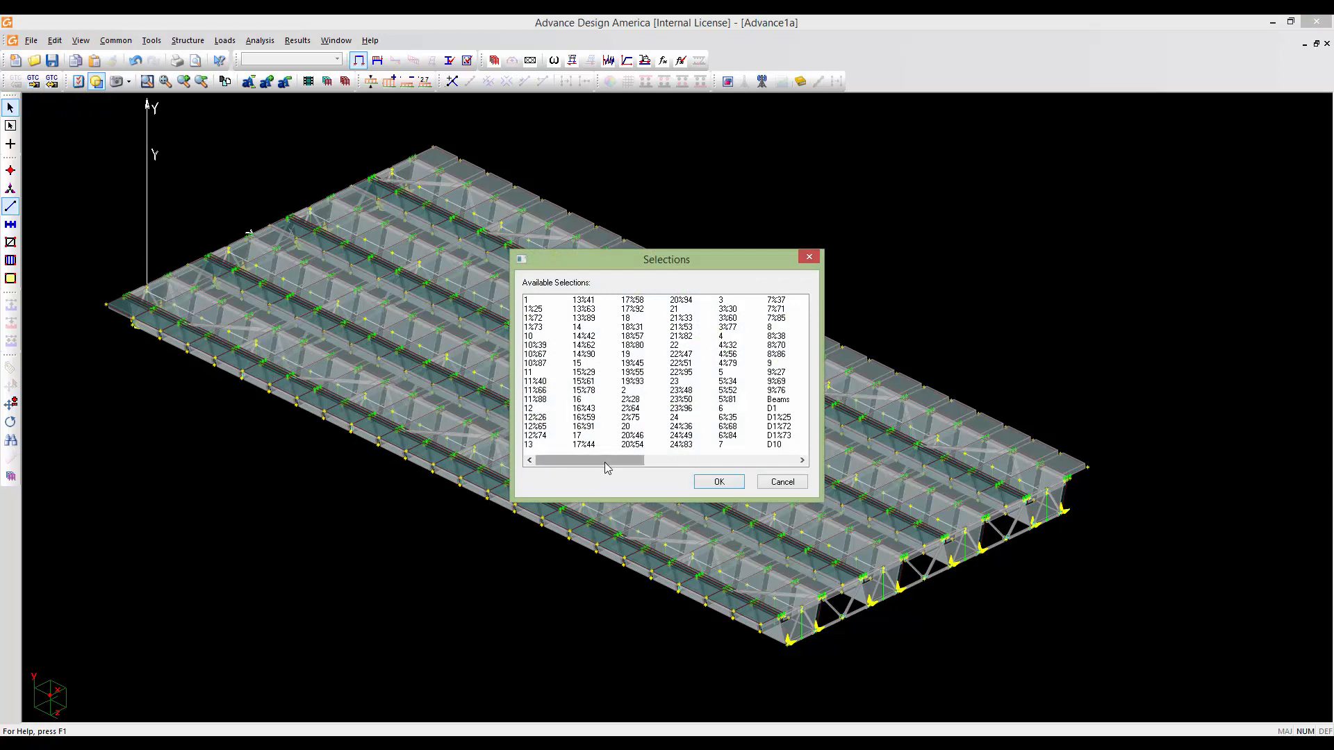
left_click_drag(602, 464, 669, 464)
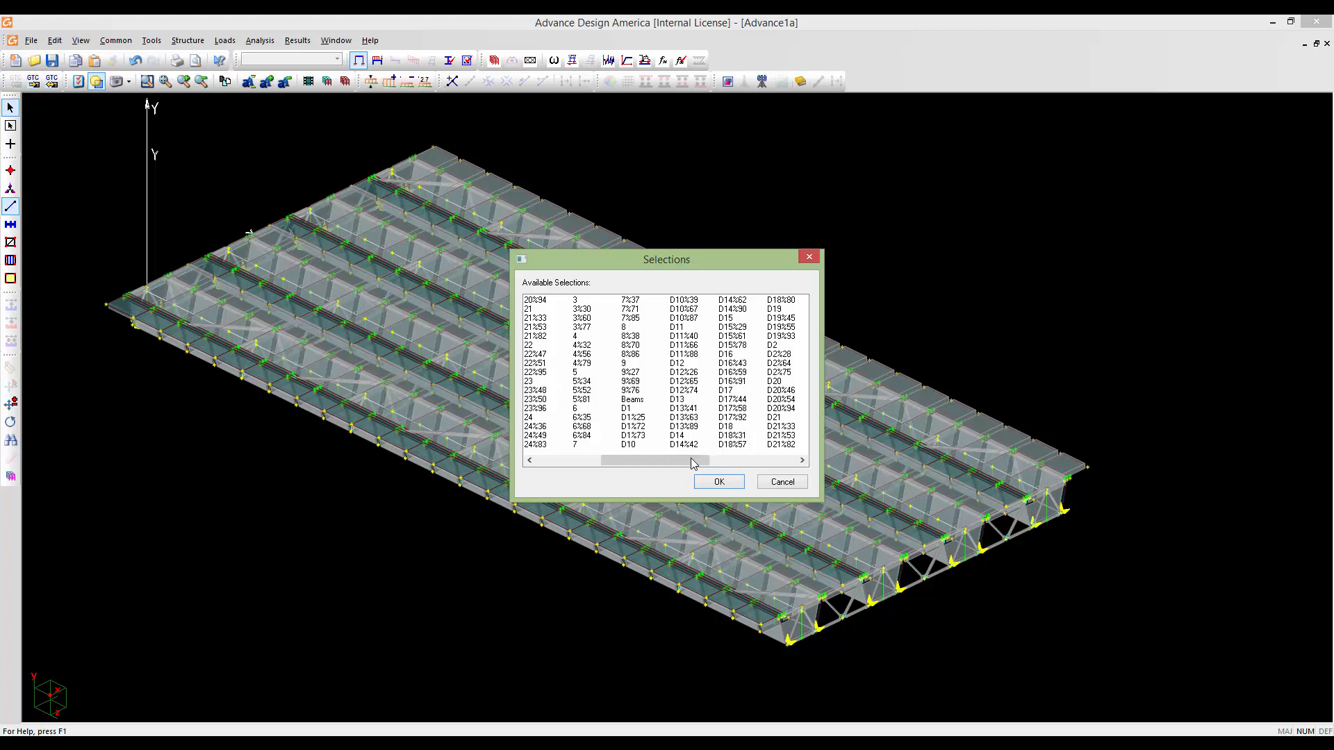
mouse_move(695, 460)
left_mouse_down()
mouse_move(762, 460)
mouse_move(671, 460)
left_mouse_up()
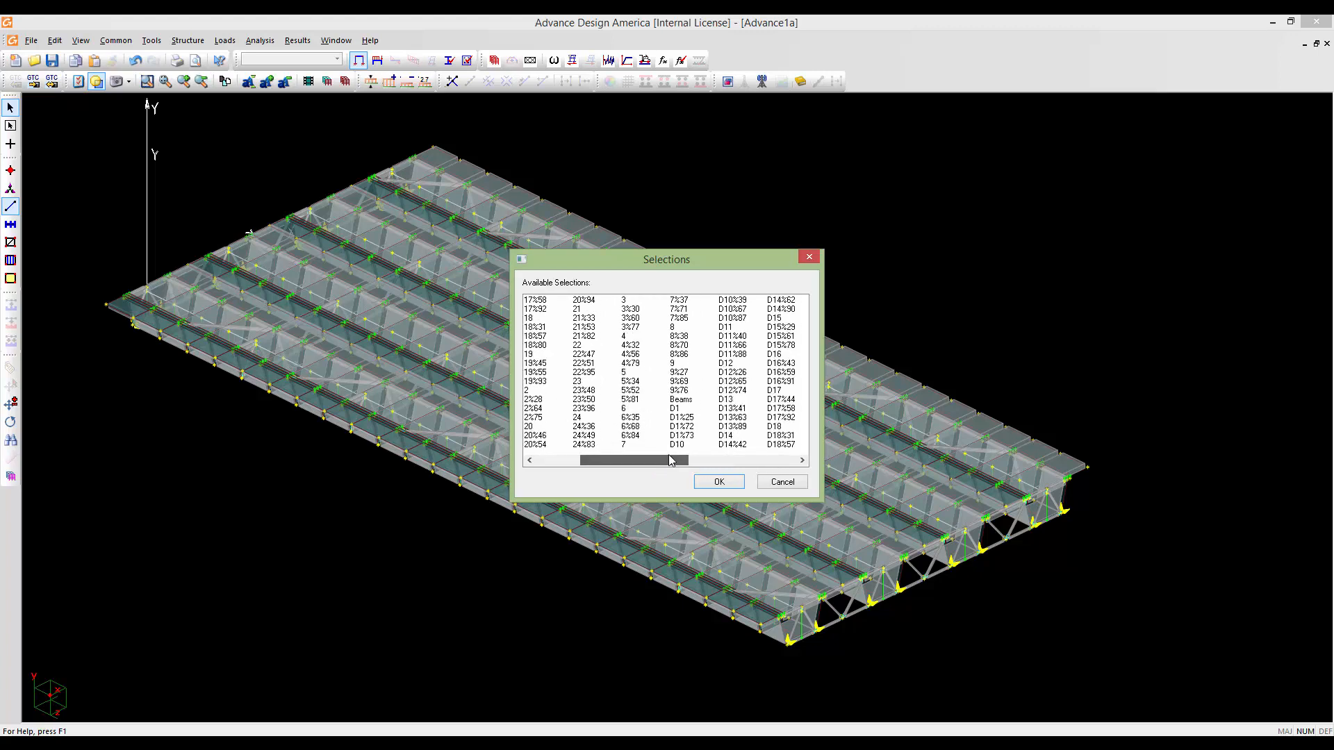
left_click(675, 402)
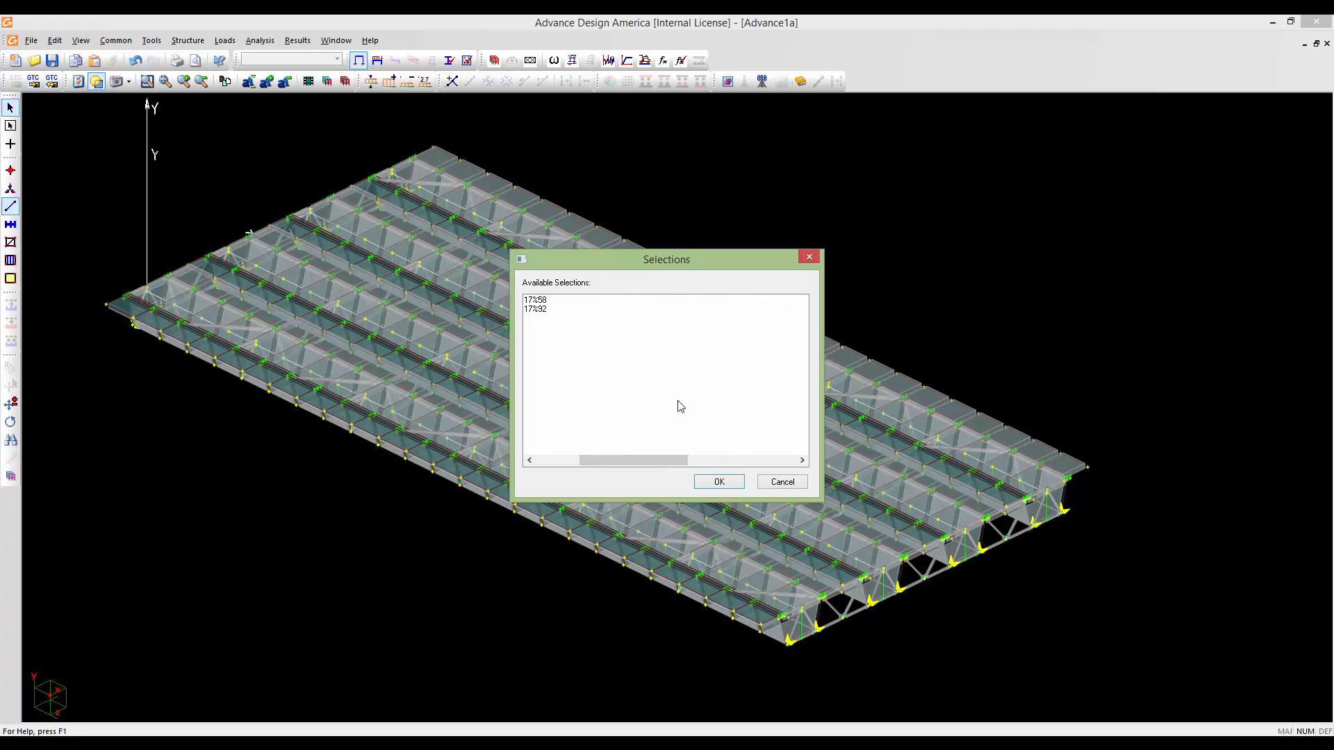
left_click(716, 482)
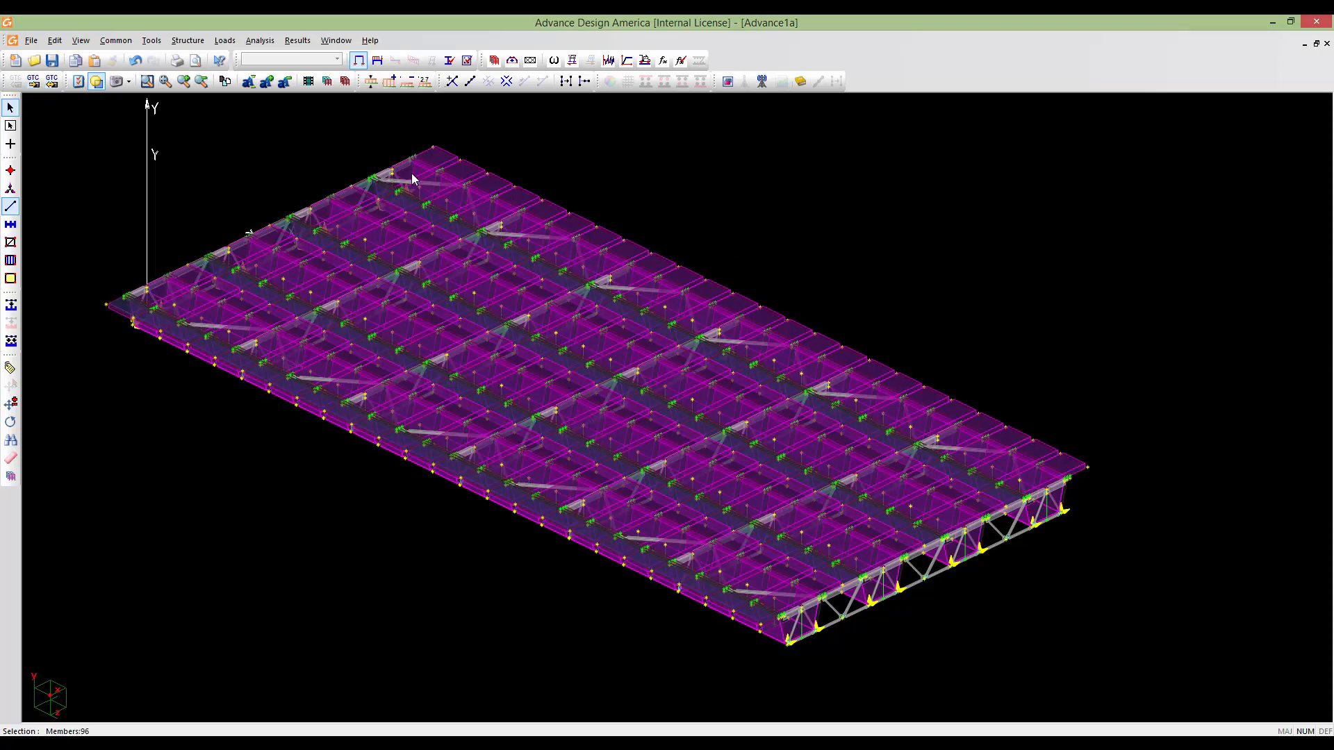
Isolate the selected box girders to examine them on their own, and restore the display of the full model
left_click(327, 82)
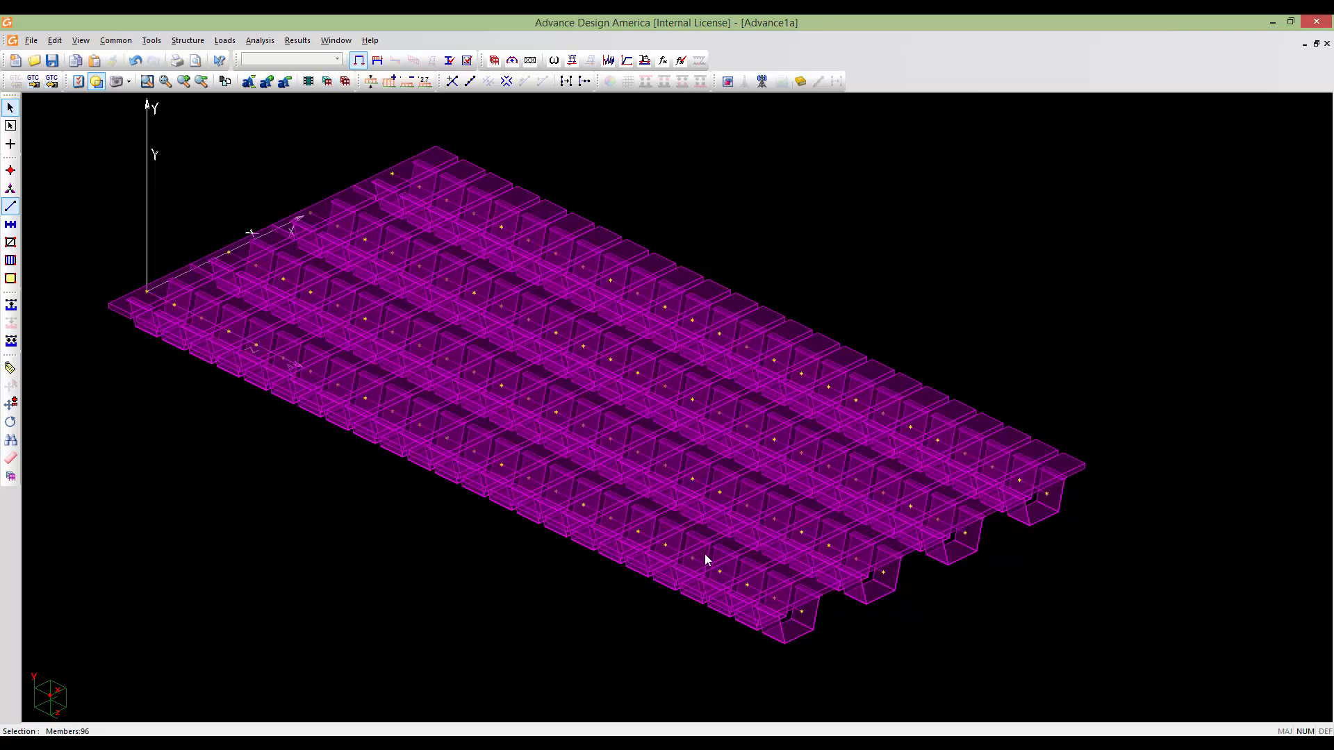
middle_click_drag(704, 554, 839, 562)
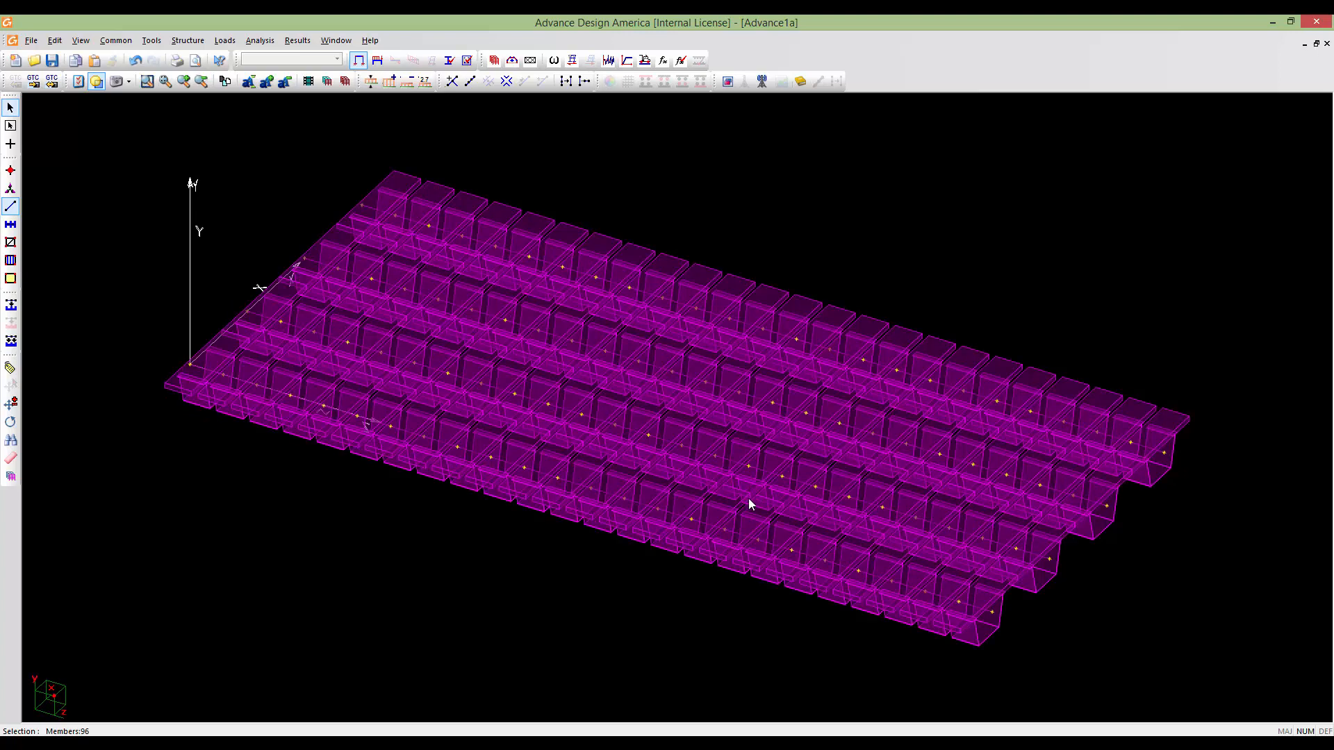
middle_click_drag(749, 505, 721, 492)
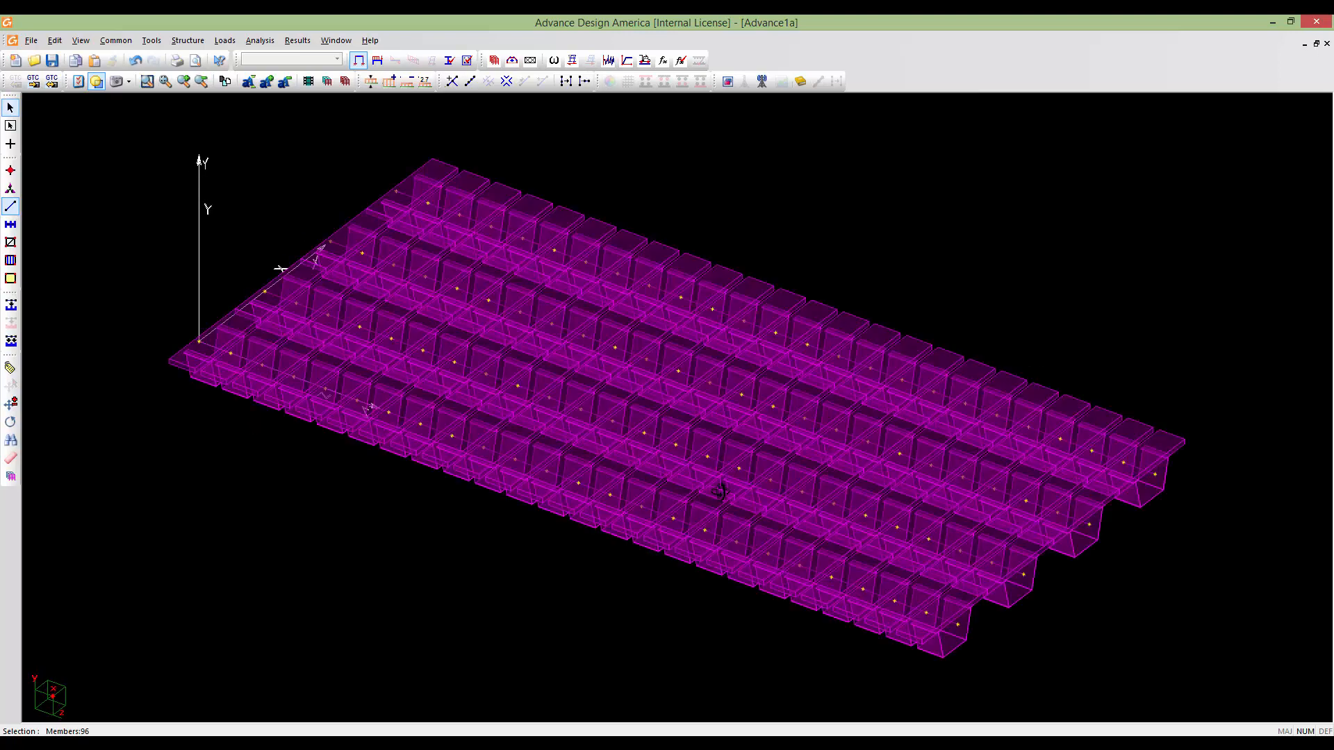
left_click(346, 83)
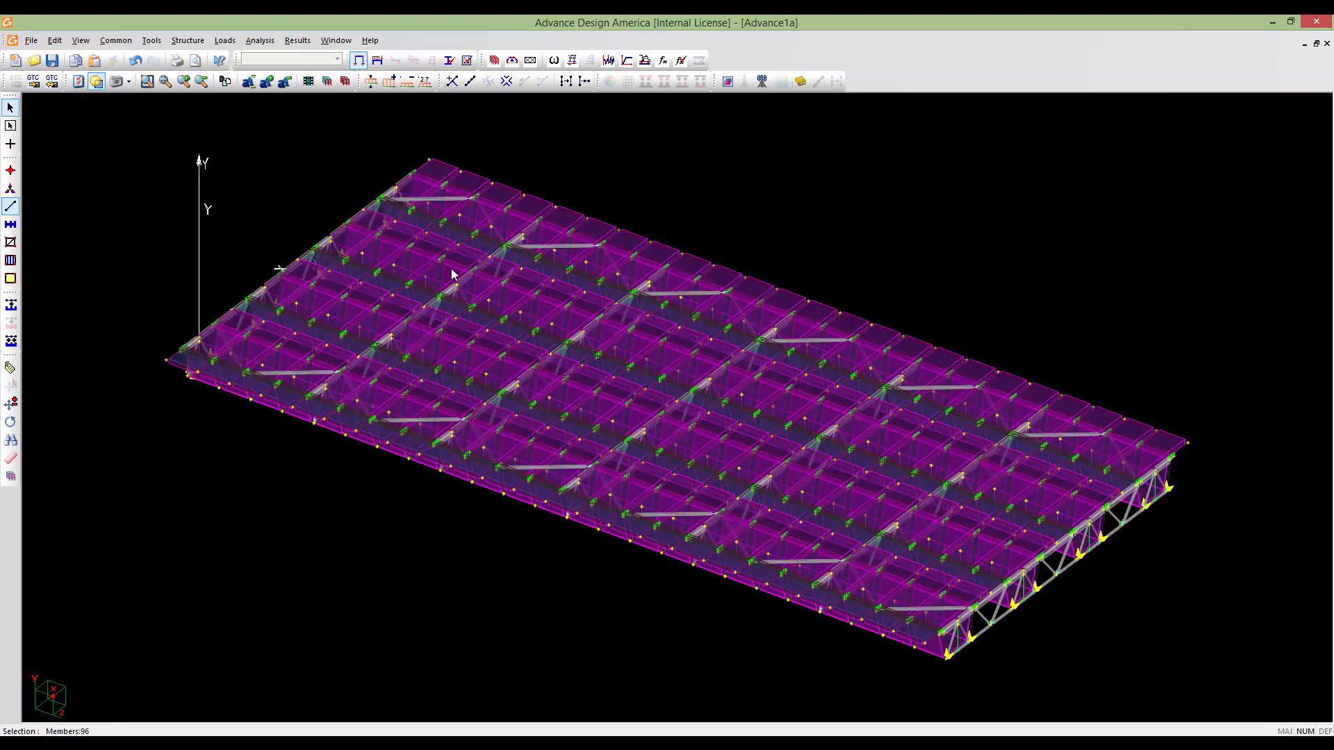
middle_click_drag(432, 283, 461, 278)
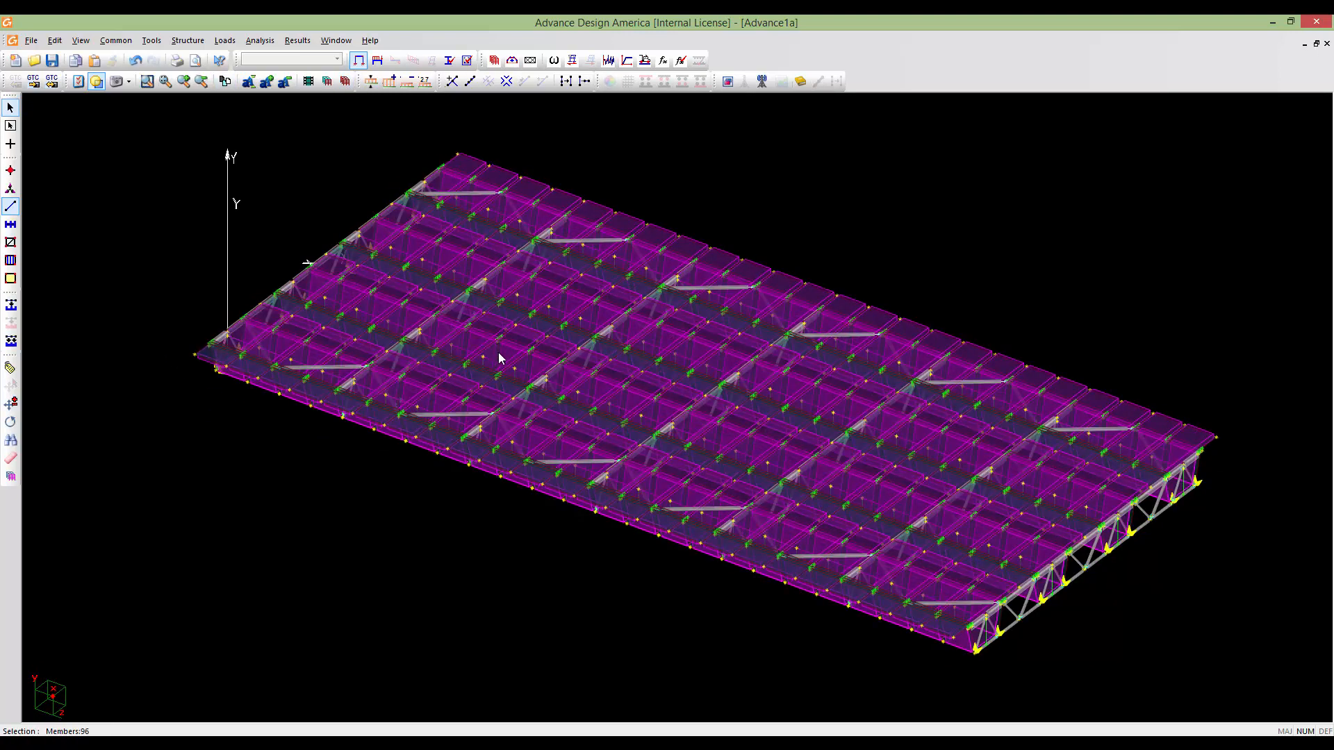
middle_click_drag(500, 373, 495, 390)
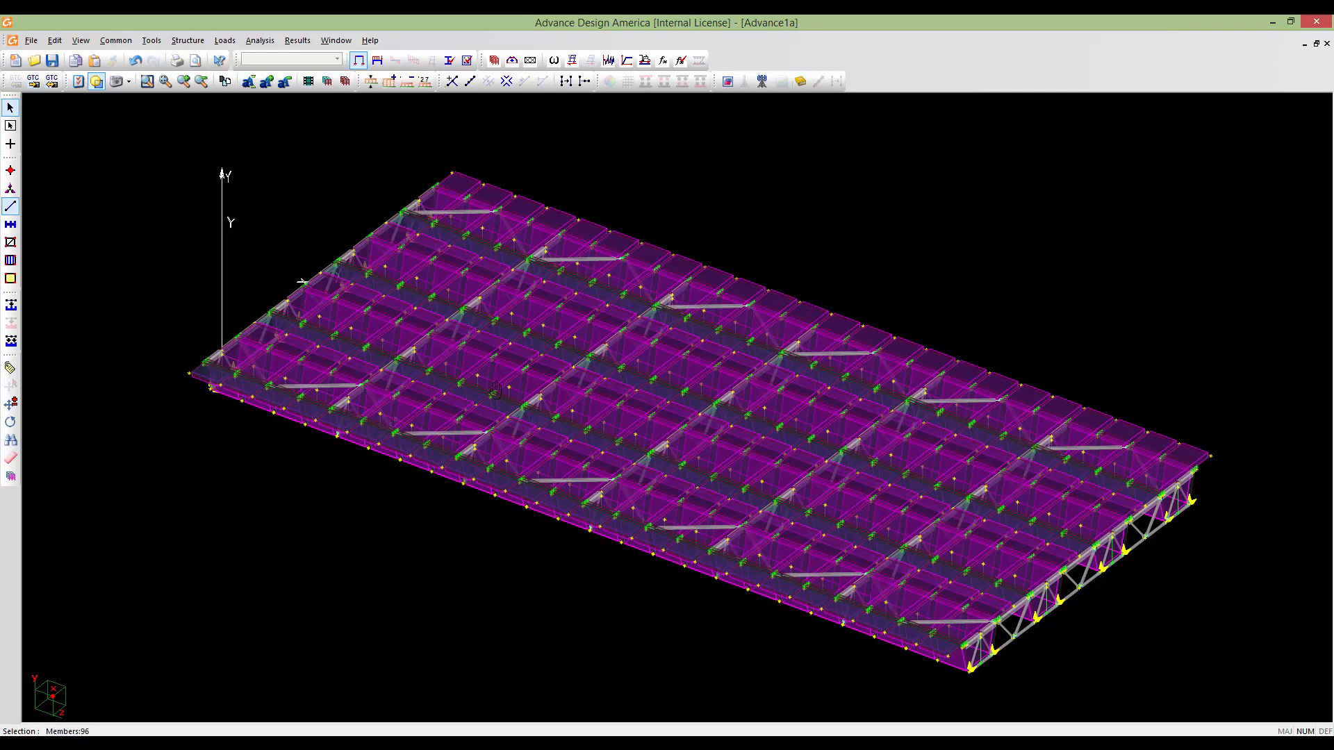
Try adding neighbouring saved selections to Beams in the list of available selections, remove them again, and recall only Beams
key("ctrl+l")
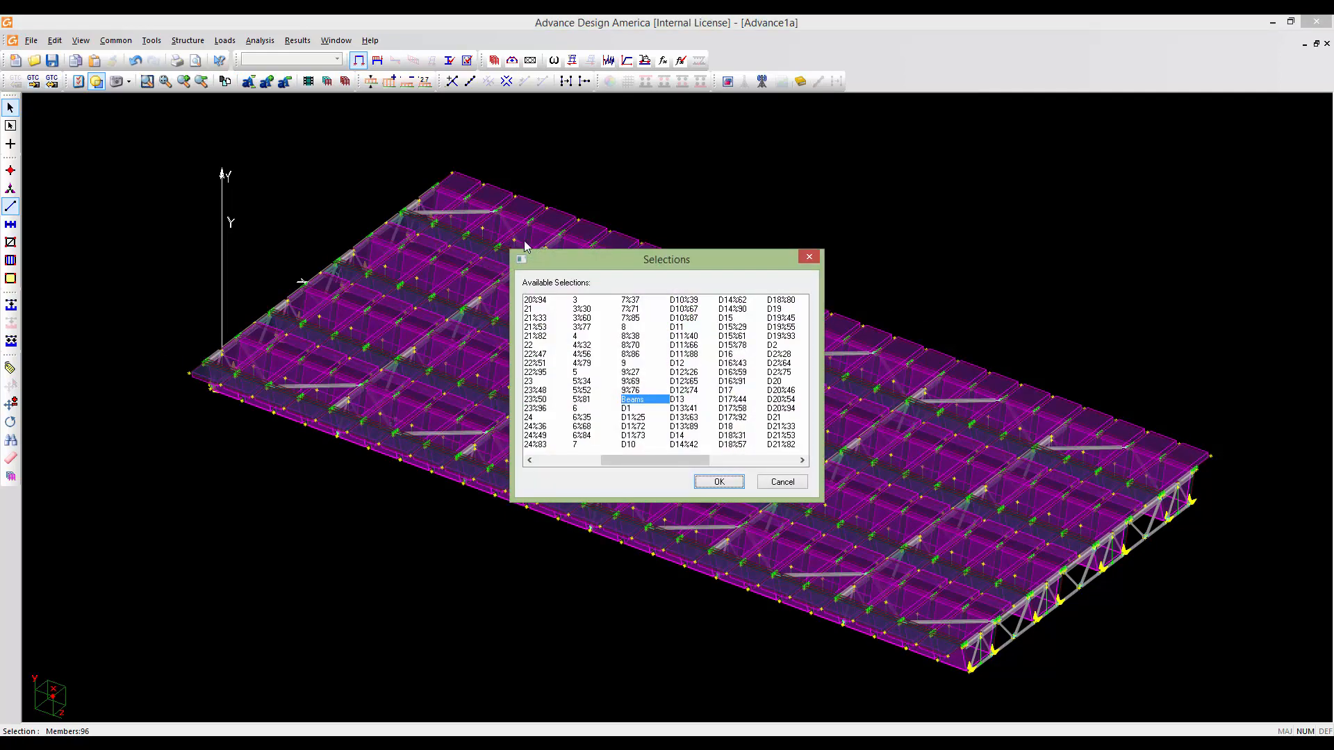
left_click(632, 373, "ctrl")
left_click(632, 390, "ctrl")
left_click(632, 408, "ctrl")
left_click(632, 419, "ctrl")
left_click(631, 409, "ctrl")
left_click(630, 381, "ctrl")
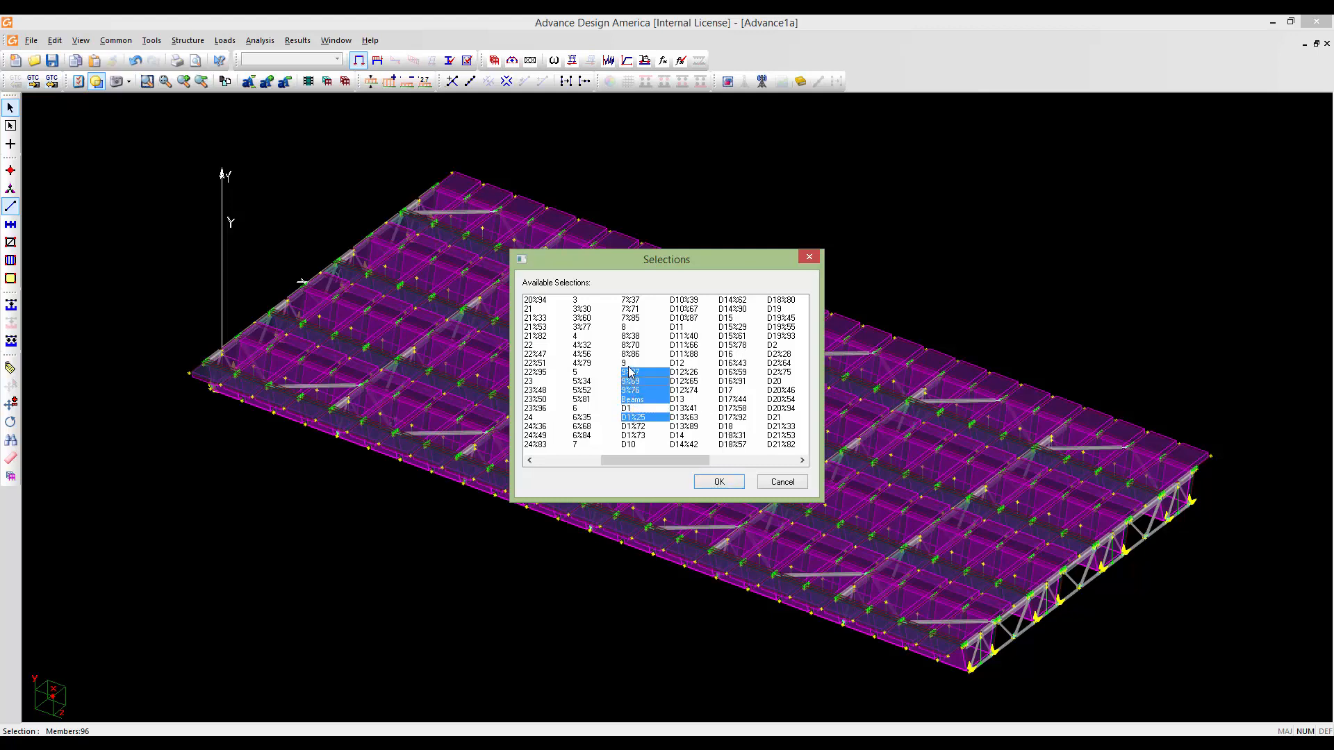
left_click(629, 373, "ctrl")
left_click(630, 381, "ctrl")
left_click(632, 391, "ctrl")
left_click(633, 418, "ctrl")
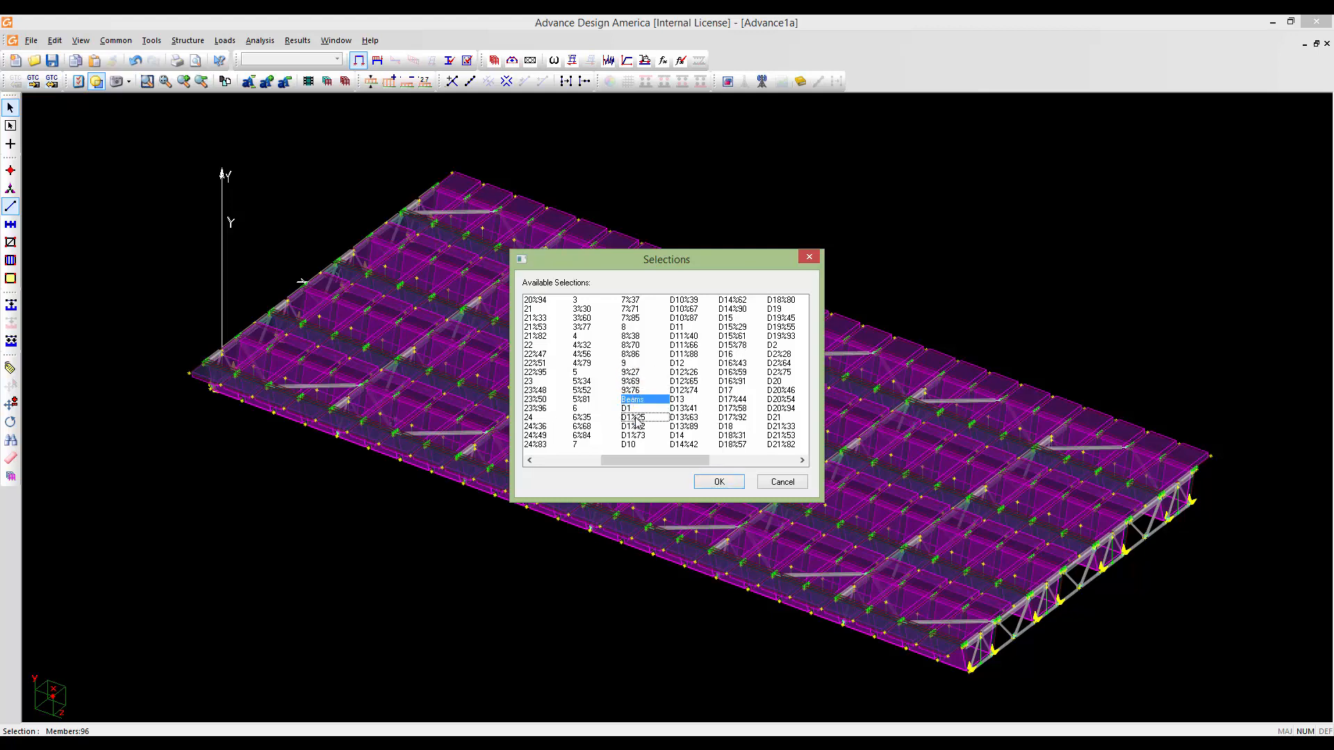
left_click(716, 482)
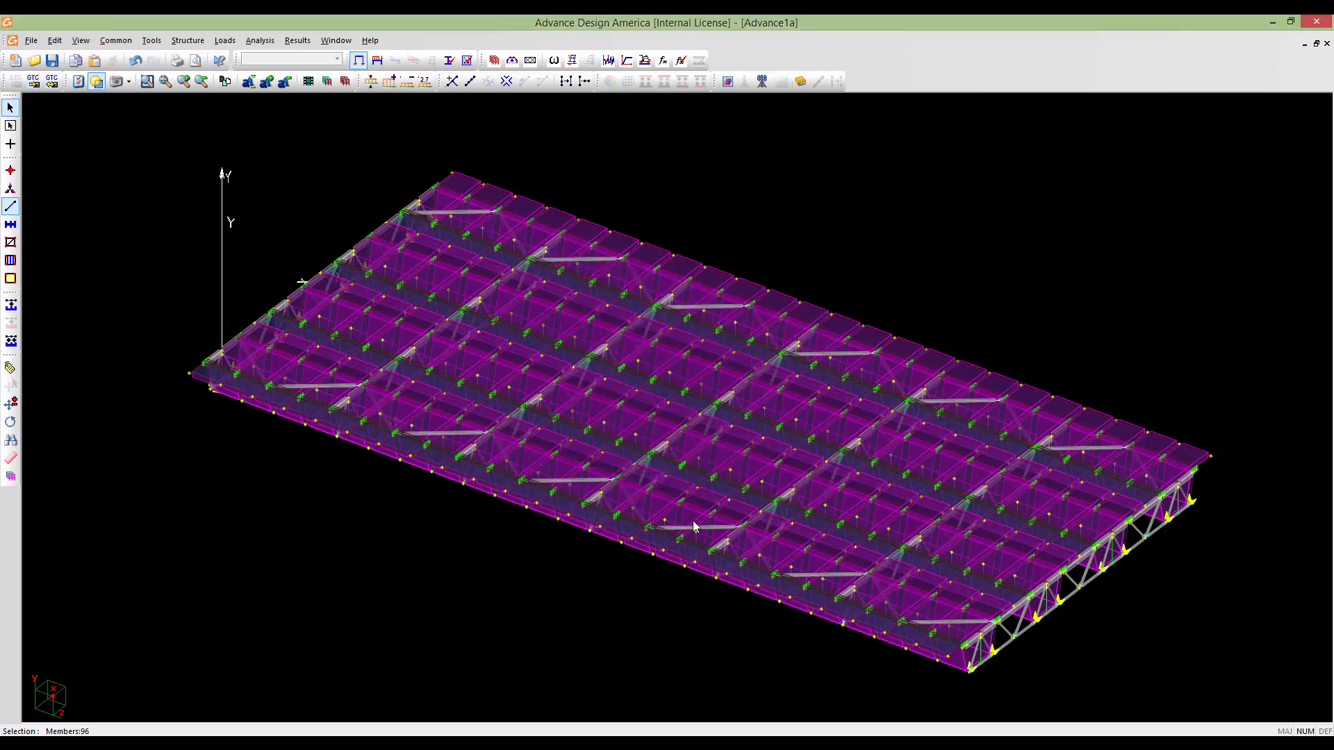
Display the recalled box girders on their own and select all of them again
scroll(776, 508, "up", 6)
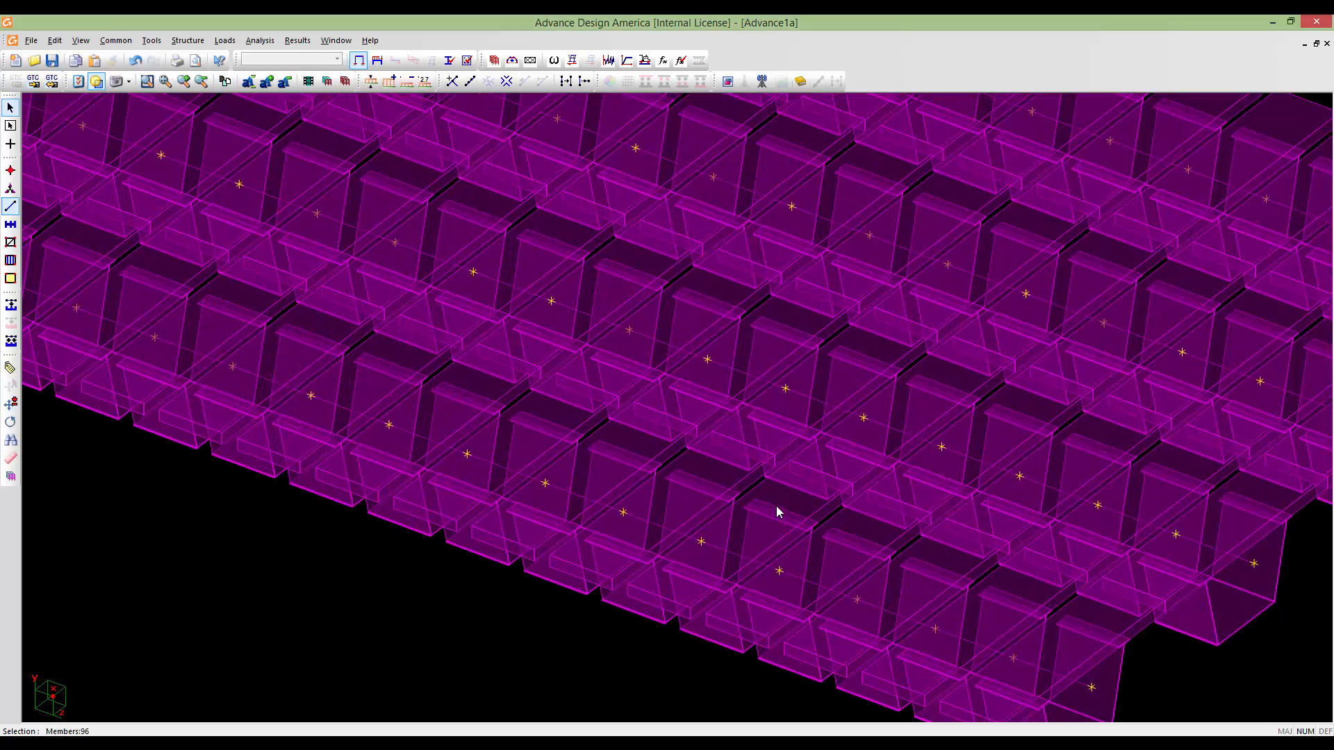
scroll(782, 524, "down", 5)
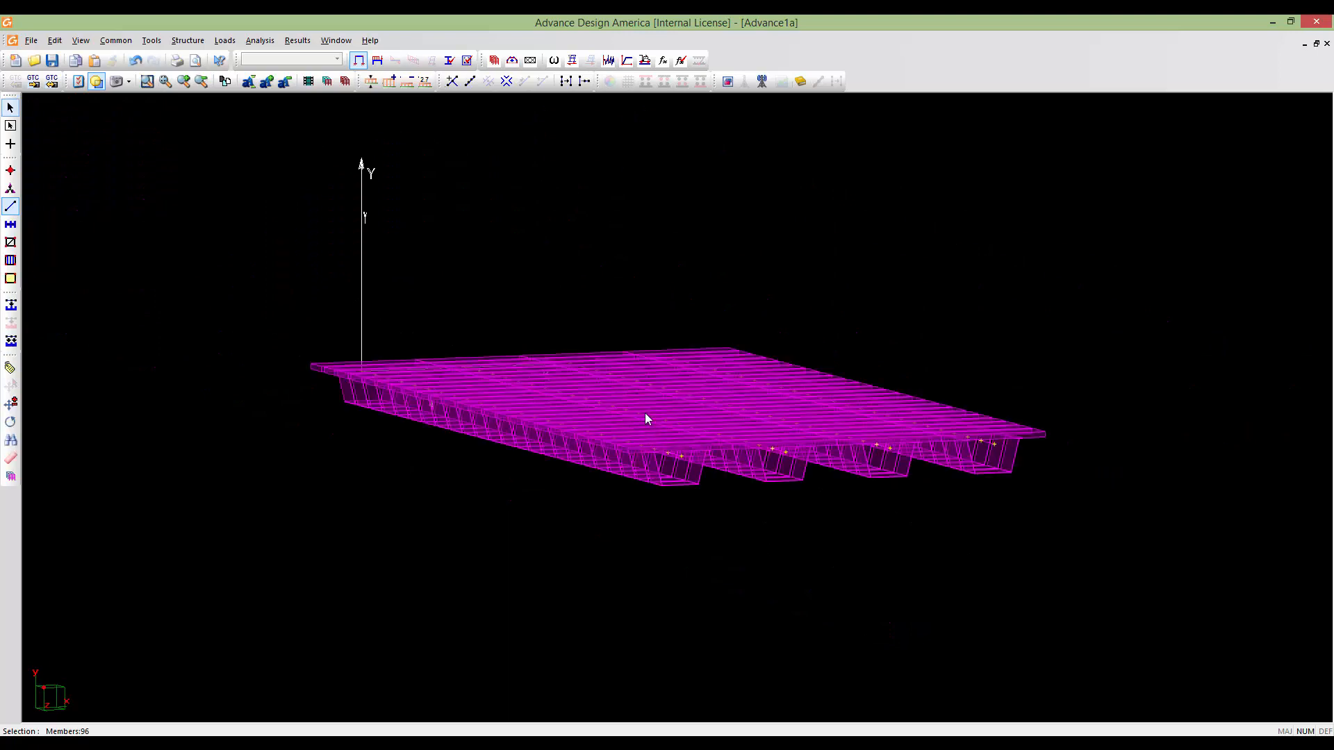
scroll(785, 486, "down", 2)
middle_click_drag(797, 475, 700, 502)
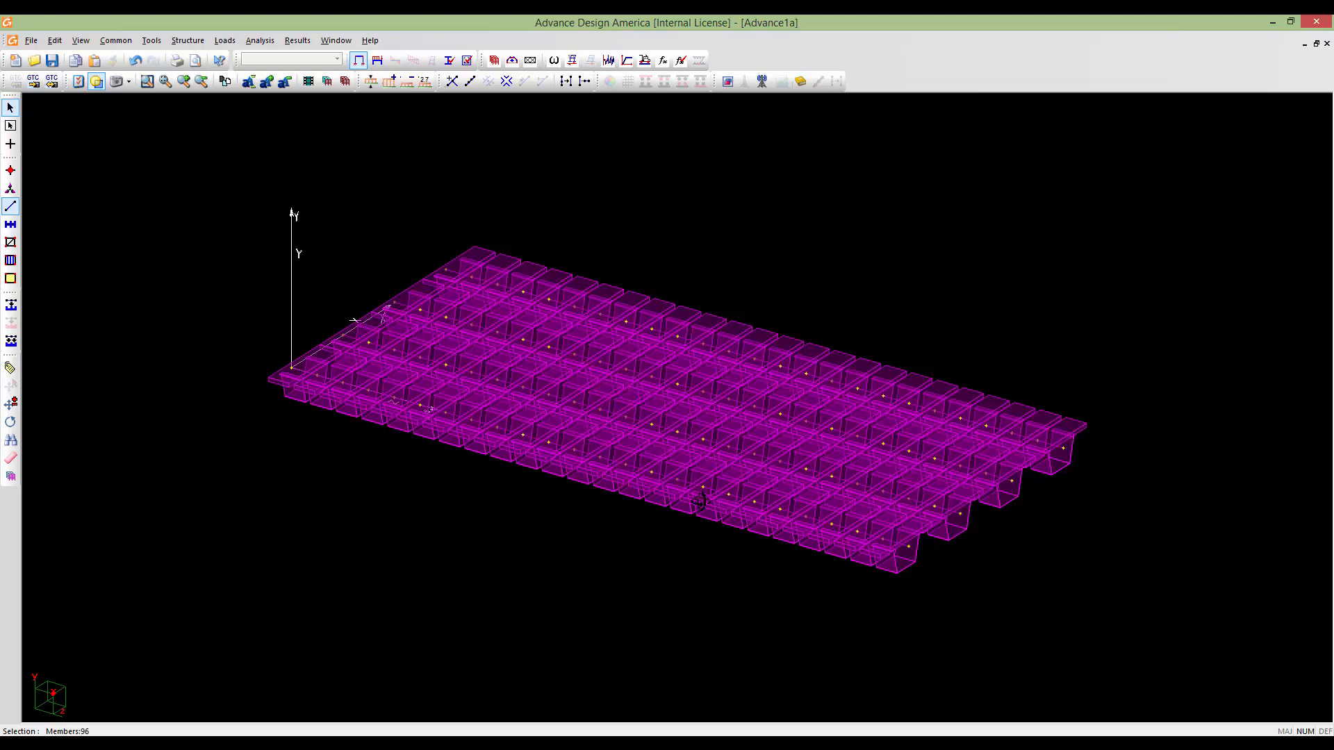
left_click(736, 563)
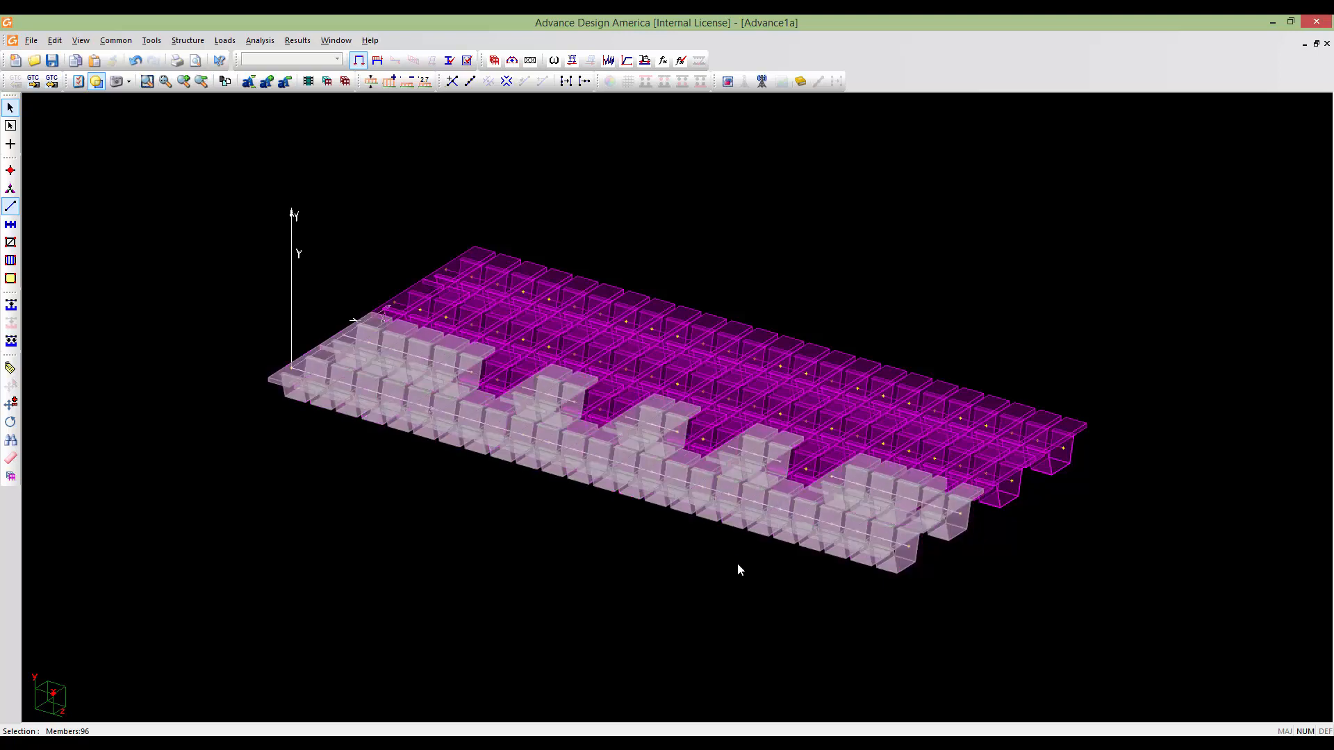
left_click(505, 482)
left_click(732, 520)
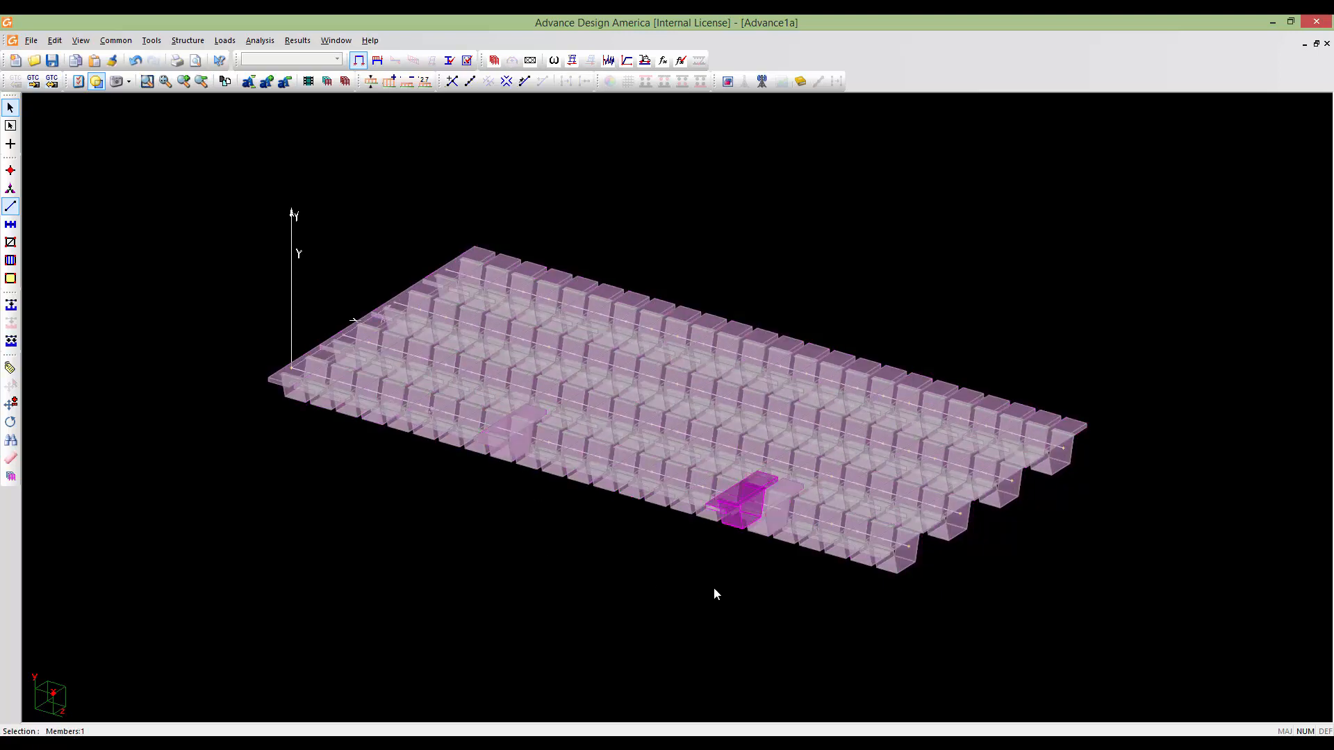
left_click_drag(1145, 644, 143, 175)
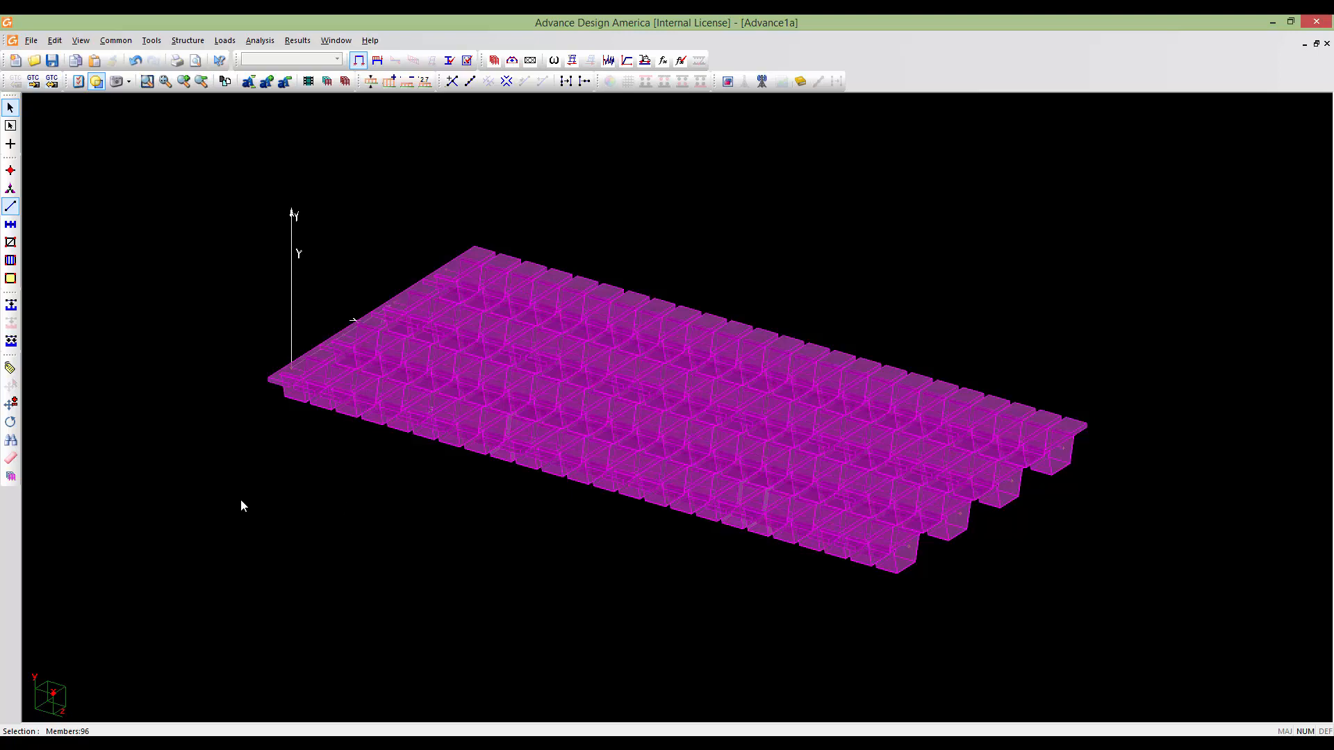
Assign the S6-Box steel specification to the selected girders, with continuous lateral support at the section top and No I and No J at the bottom
left_click(11, 367)
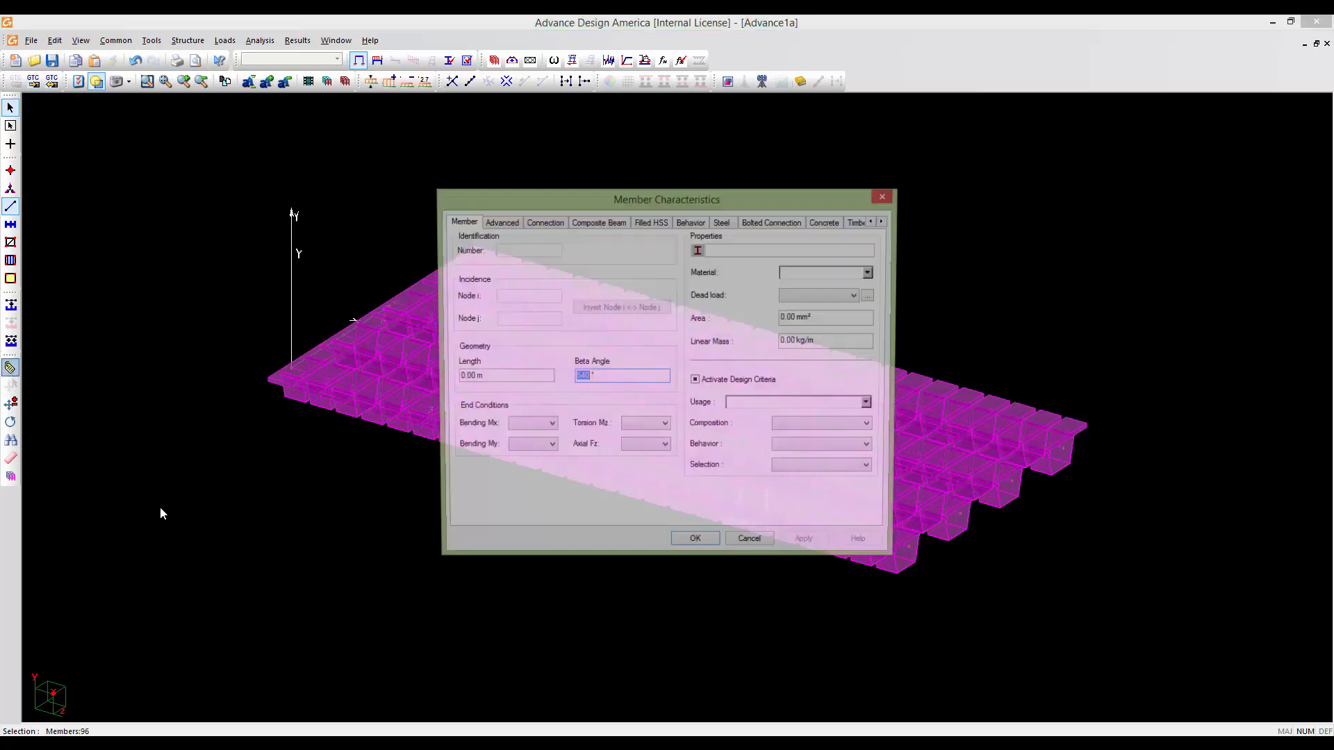
left_click(724, 223)
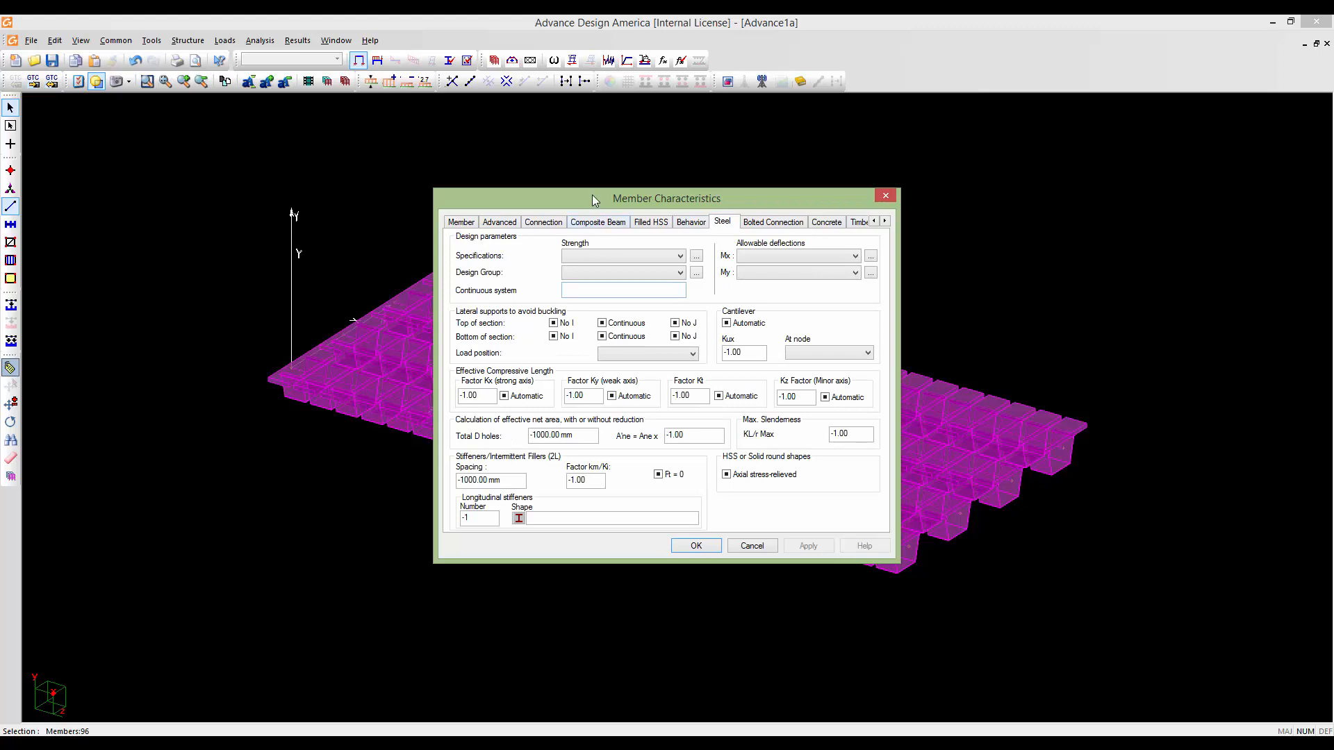
left_click_drag(592, 196, 560, 193)
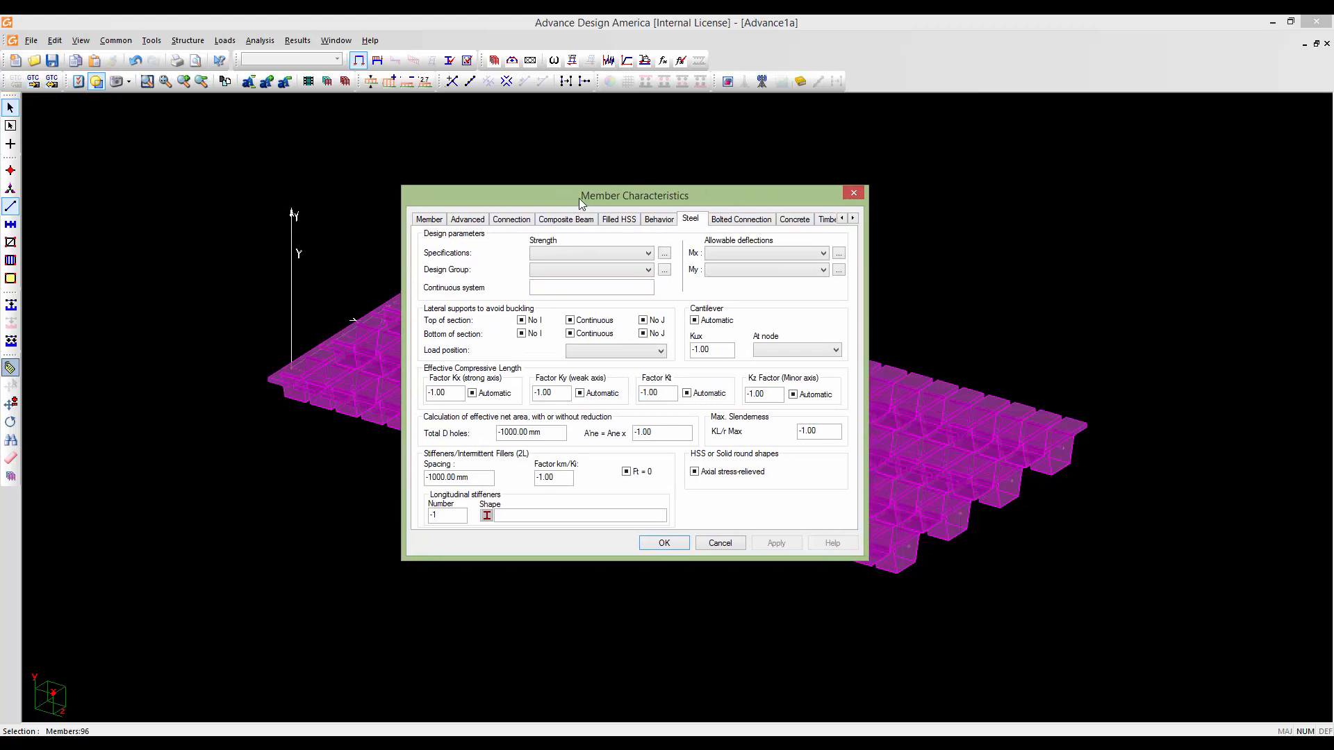
left_click(647, 253)
left_click(545, 275)
left_click(522, 334)
left_click(644, 321)
left_click(570, 321)
Set the girders' stiffener spacing to 1750 mm and accept the member characteristics
left_click(478, 480)
left_click_drag(465, 478, 425, 479)
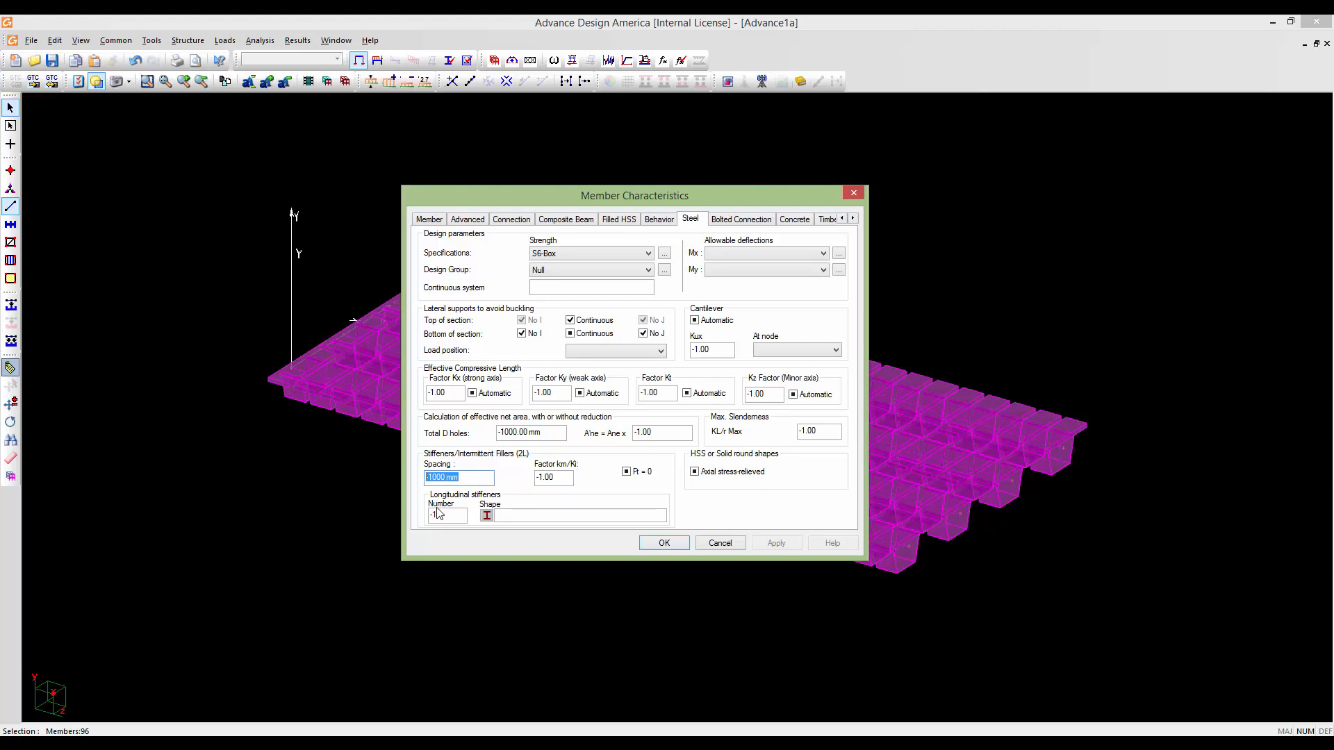
type("1750")
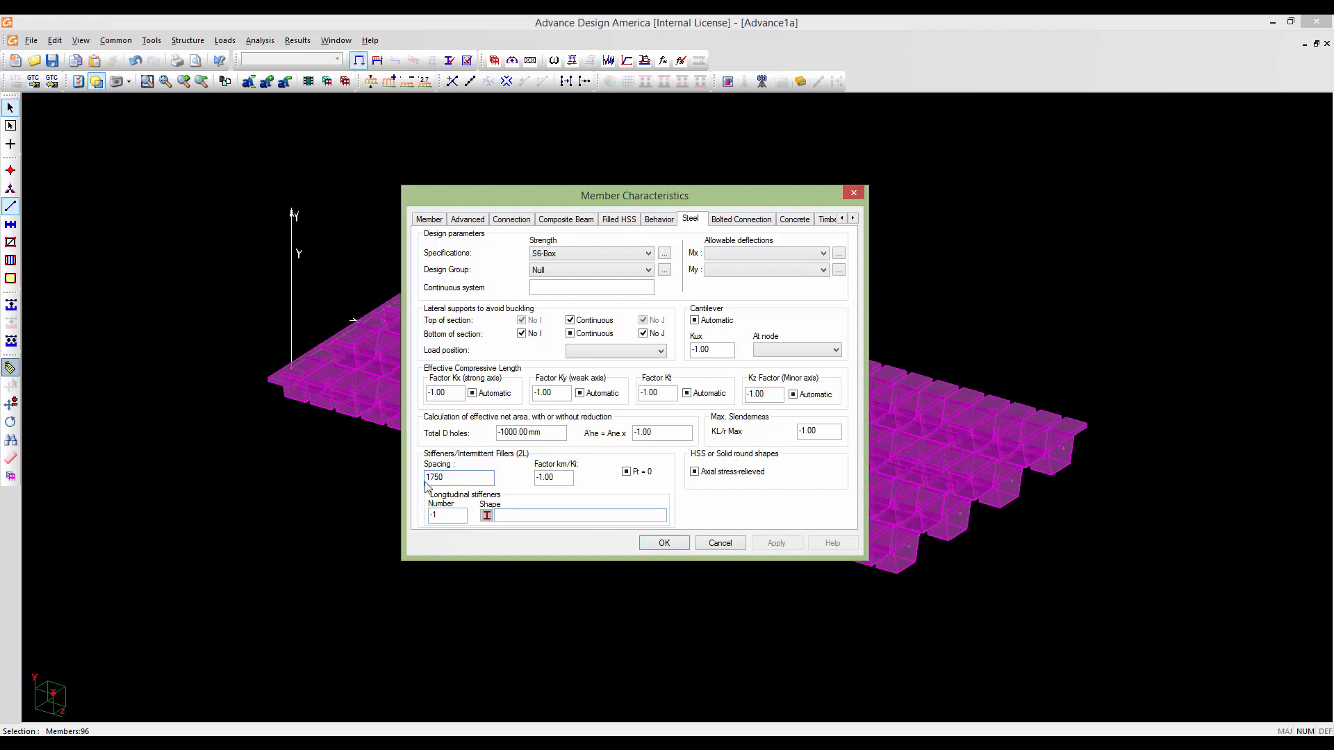
left_click(664, 544)
Check the steel design parameters of the end segment of the front box girder
scroll(781, 560, "up", 5)
left_click(722, 480)
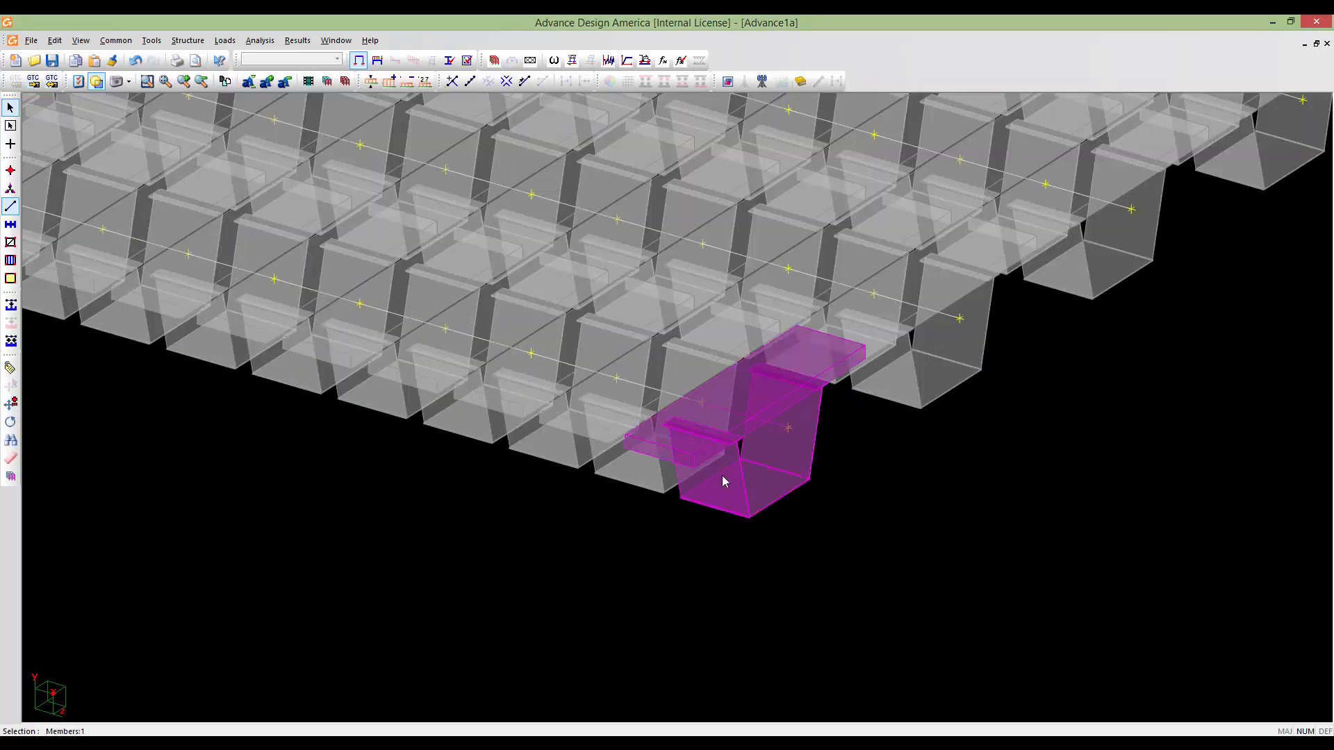
double_click(723, 480)
left_click(642, 221)
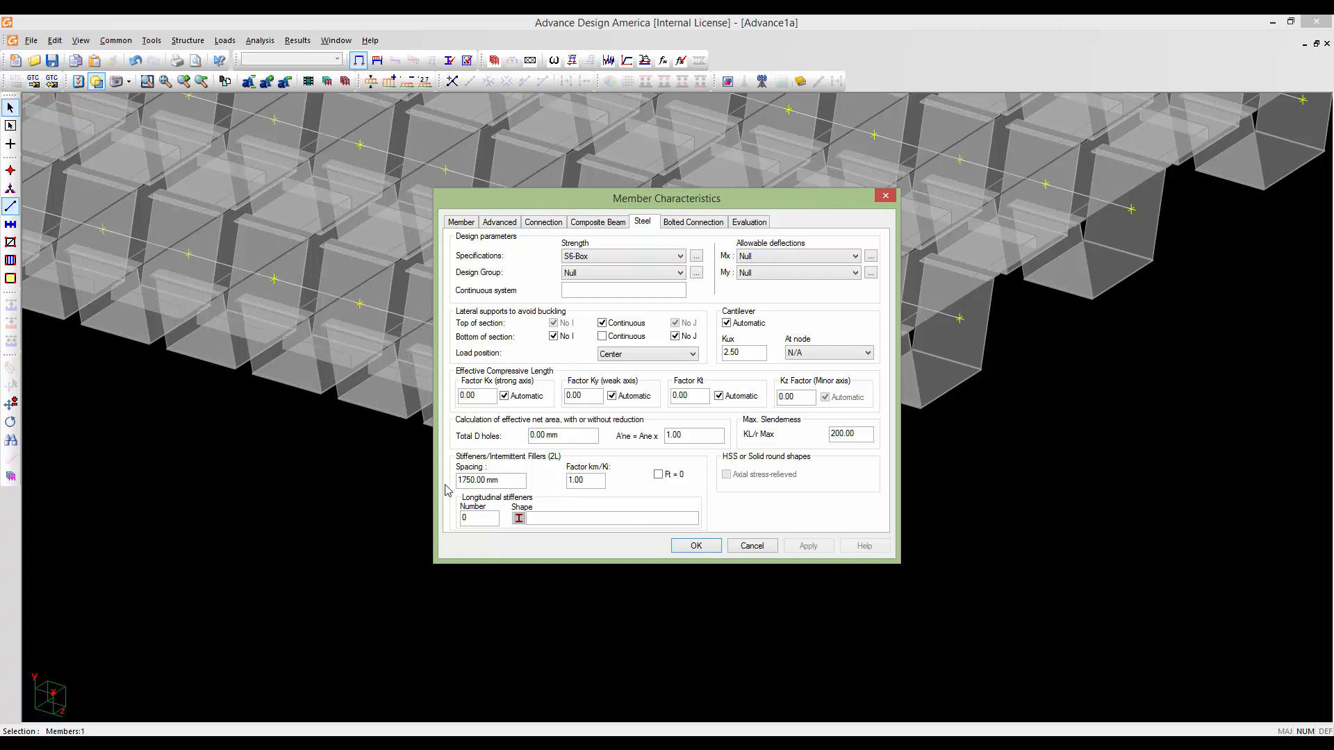
left_click(696, 546)
Restore the display of the full bridge model
scroll(722, 500, "down", 5)
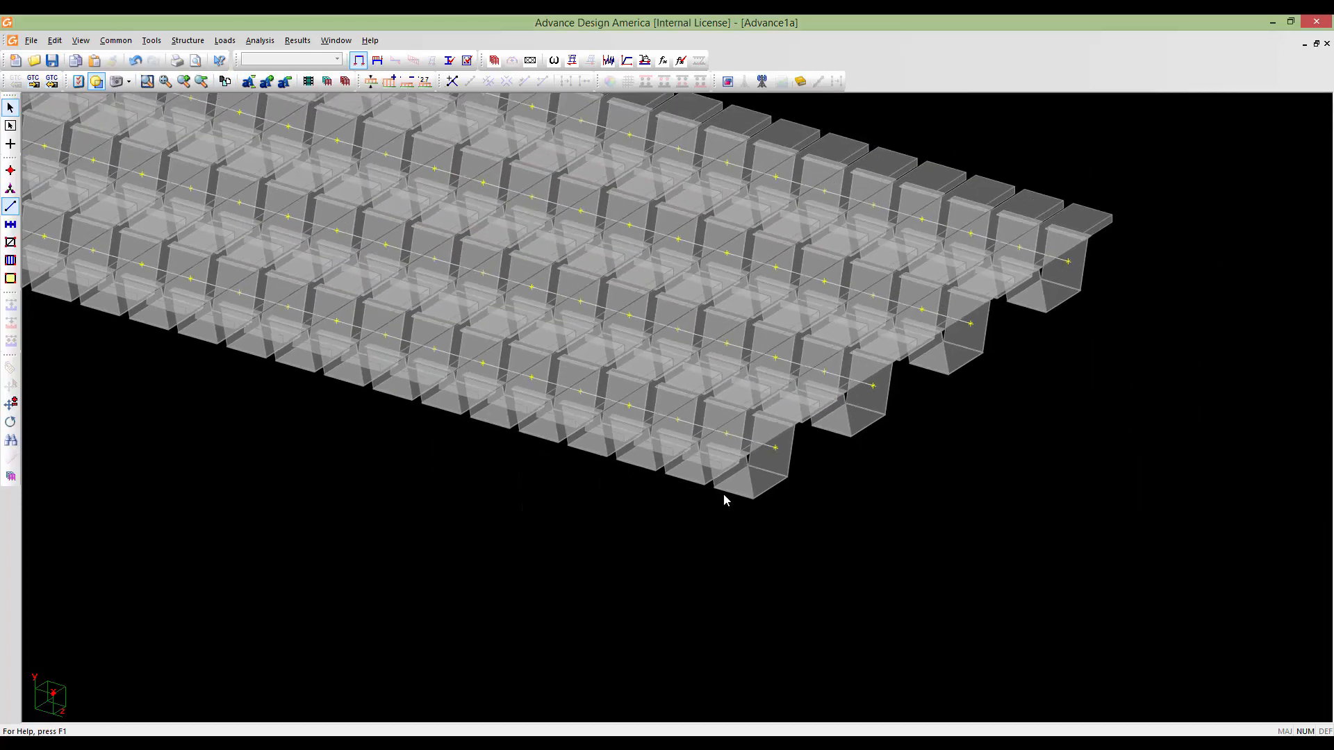
middle_click_drag(619, 523, 736, 534)
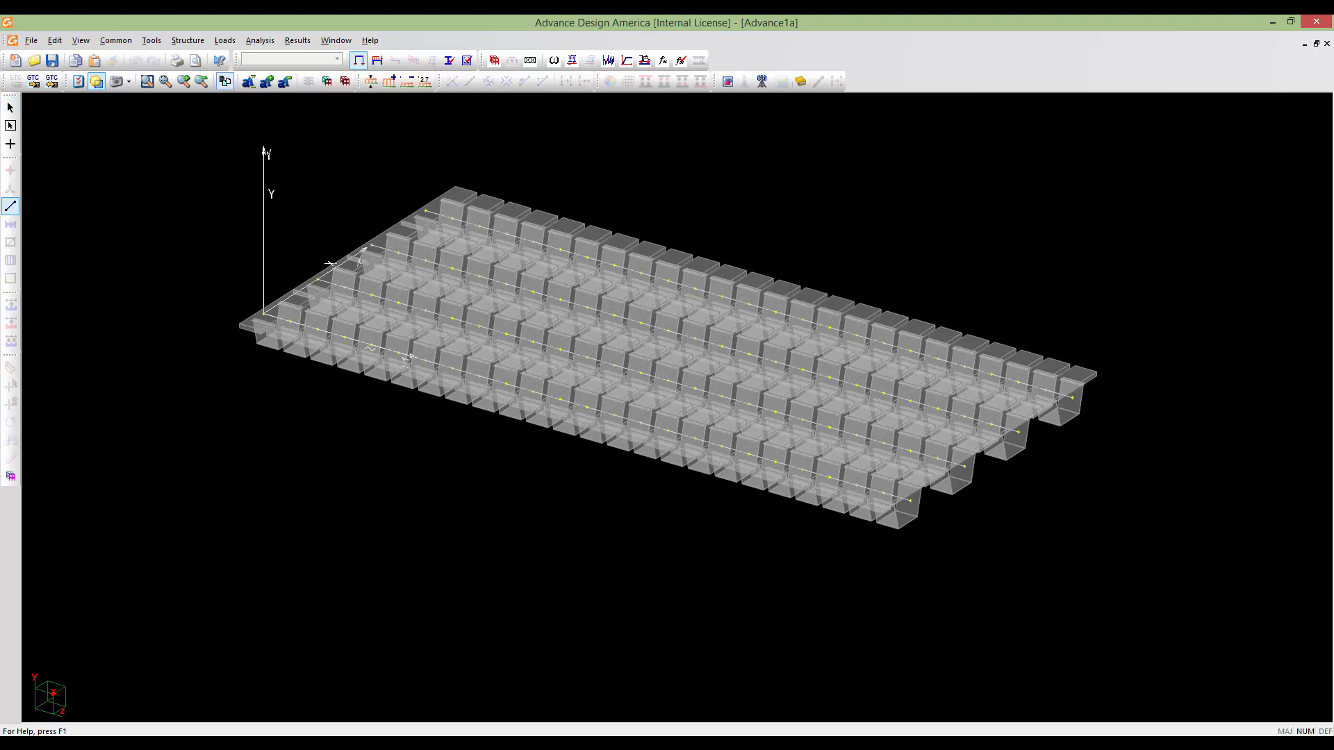
scroll(716, 517, "up", 1)
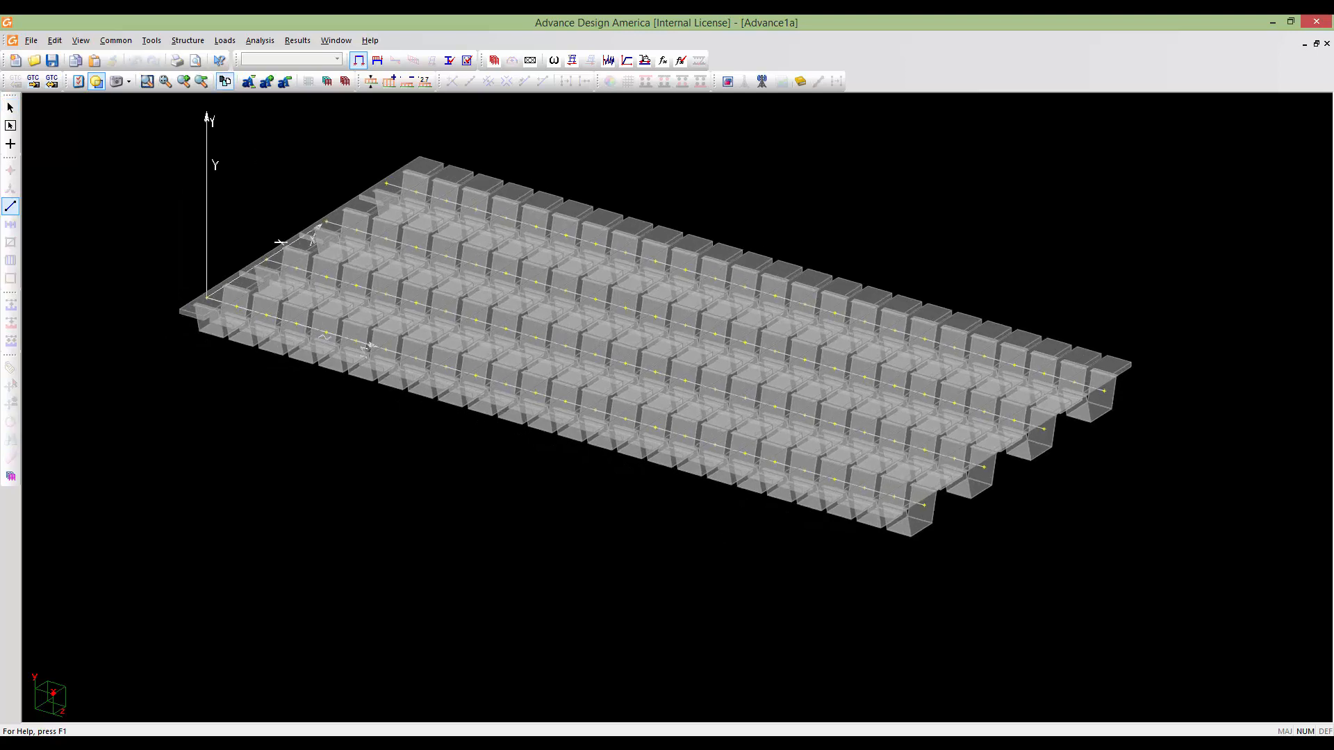
middle_click_drag(710, 492, 744, 550)
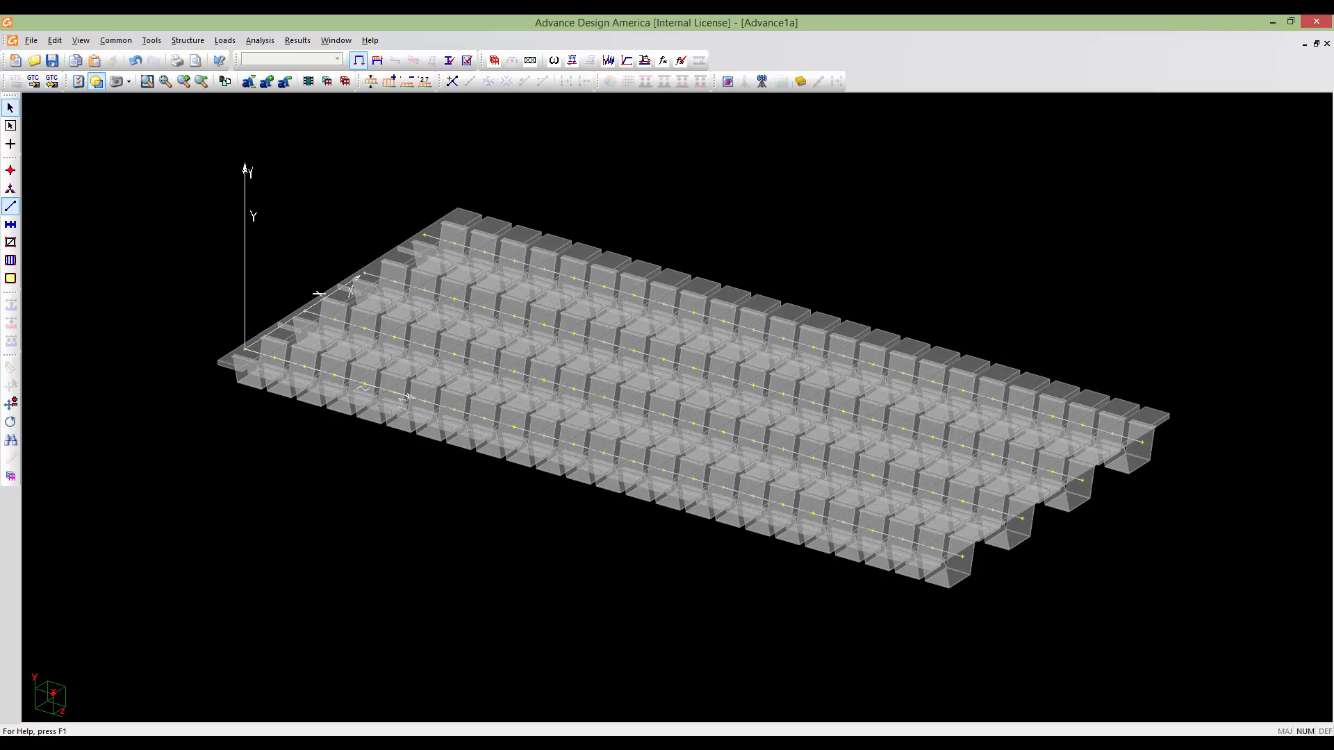
scroll(856, 542, "up", 1)
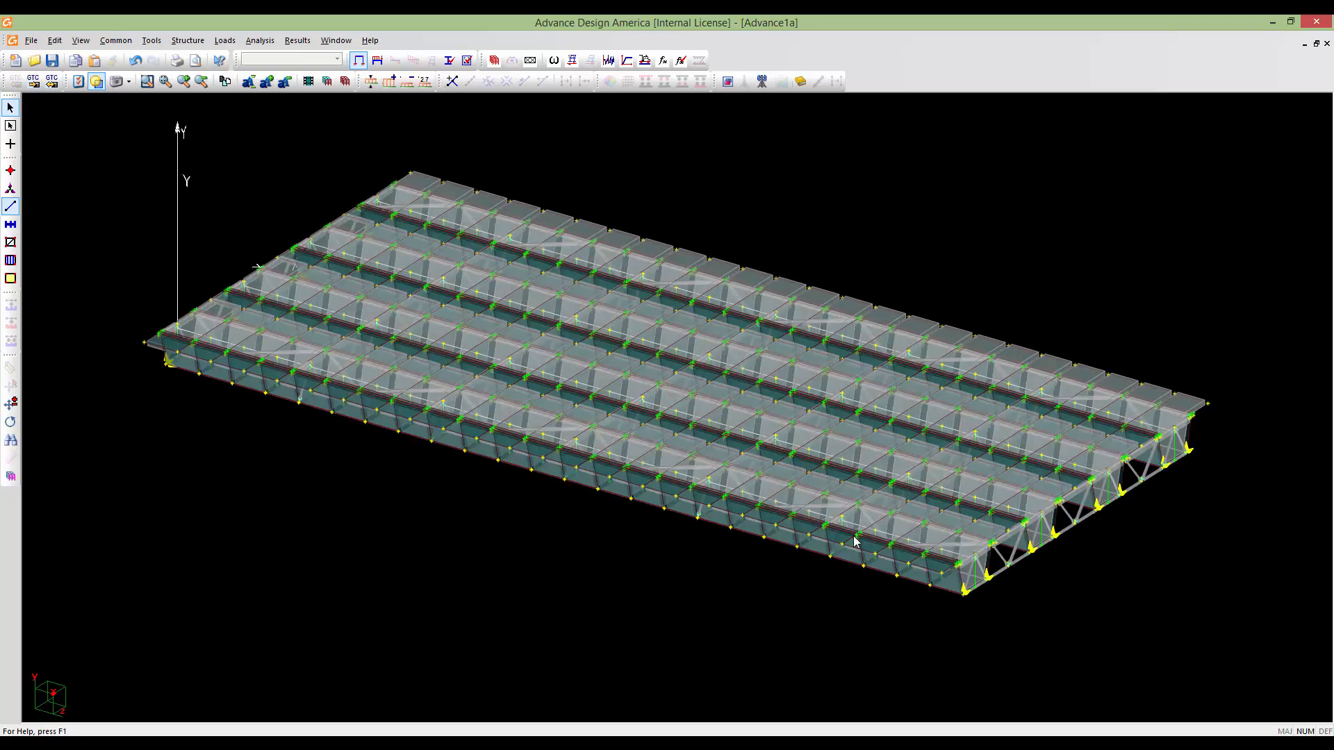
left_click(225, 81)
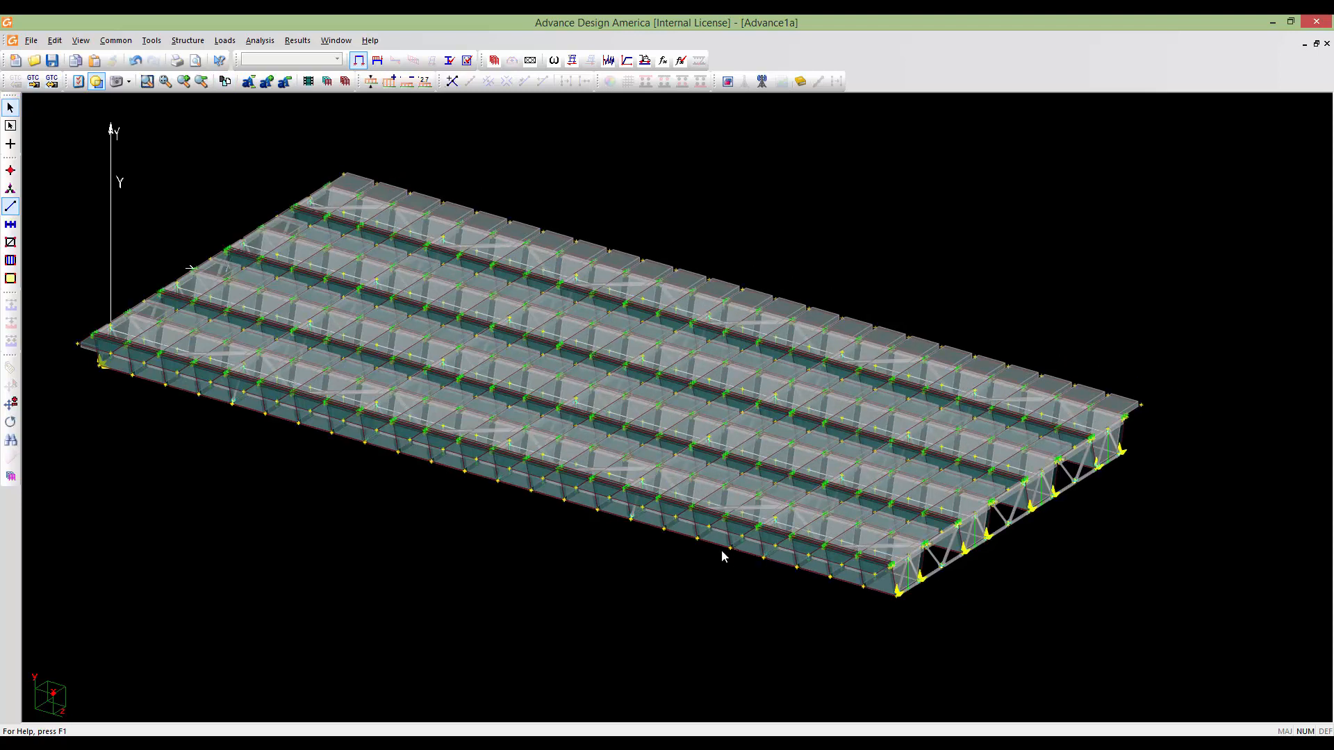
Select the twelve zigzag bracing members along the top of the front box girder
left_click(907, 548)
left_click(806, 527, "ctrl")
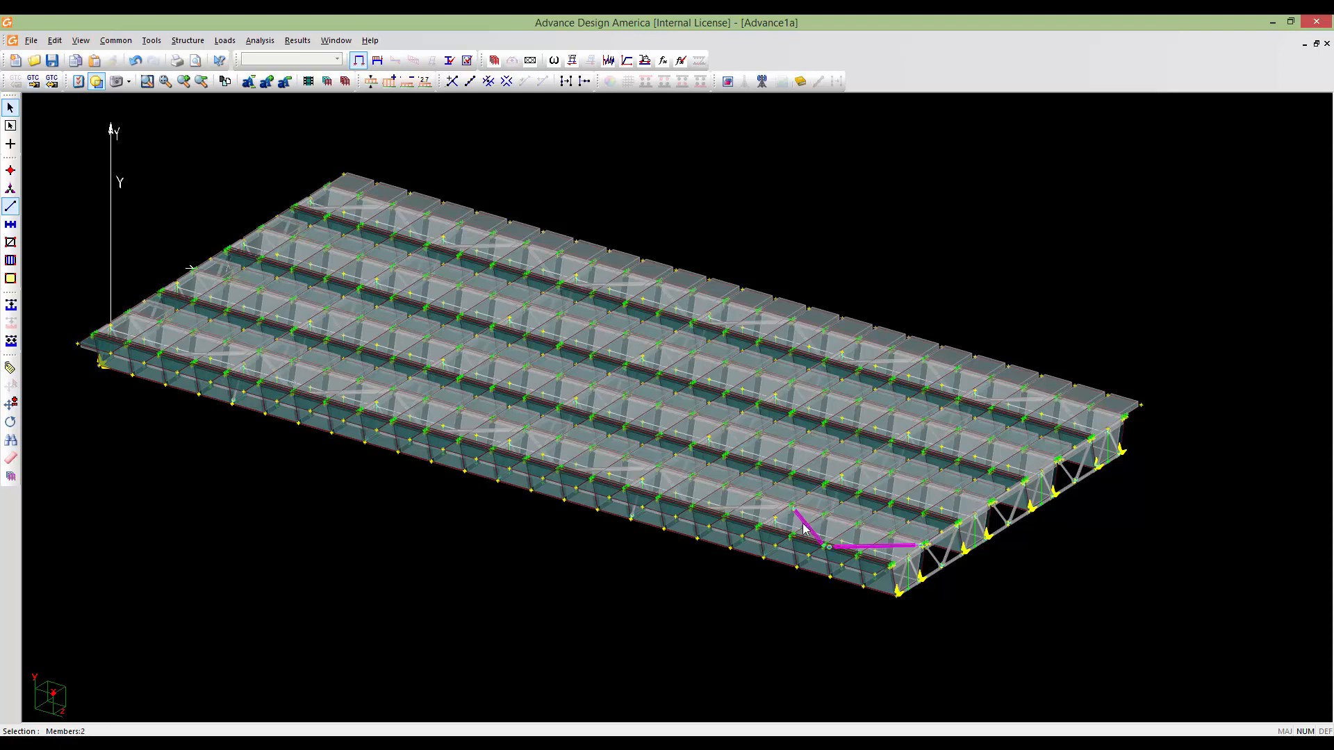
left_click(743, 508, "ctrl")
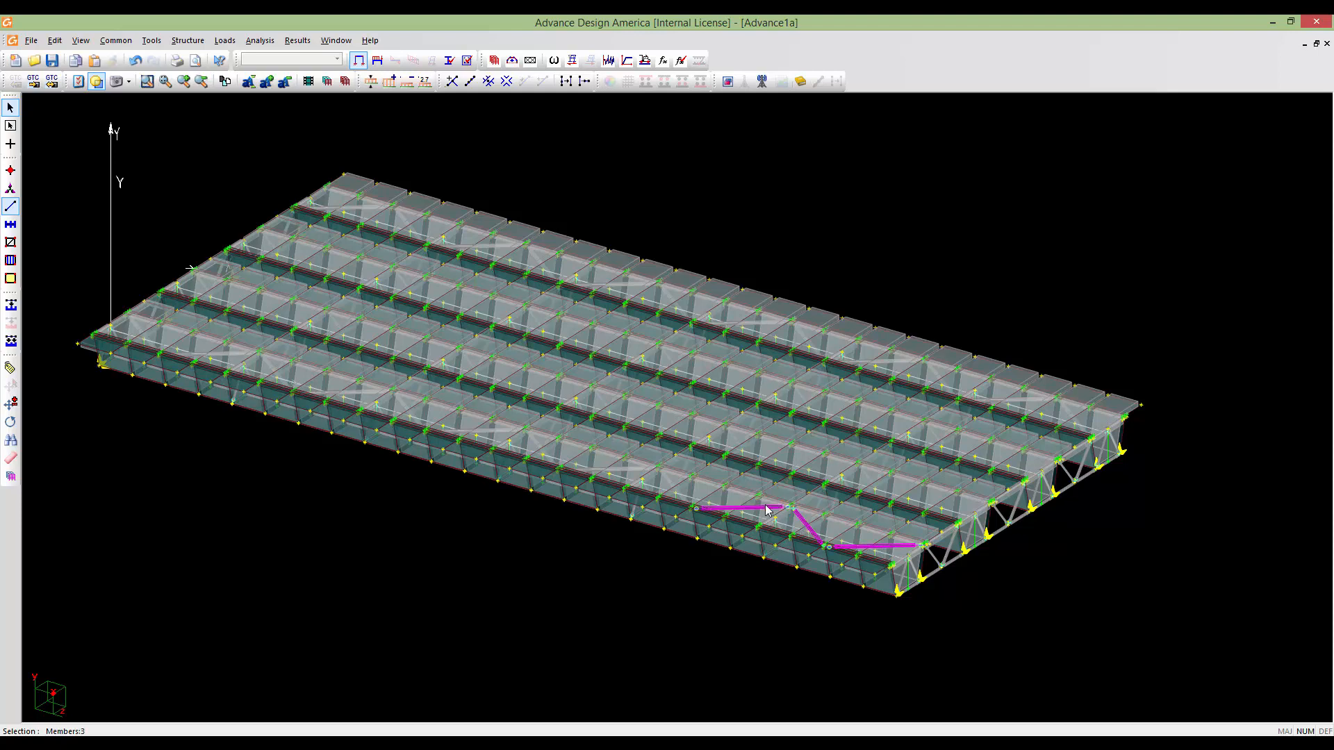
left_click(677, 490, "ctrl")
left_click(630, 471, "ctrl")
left_click(542, 450, "ctrl")
left_click(487, 431, "ctrl")
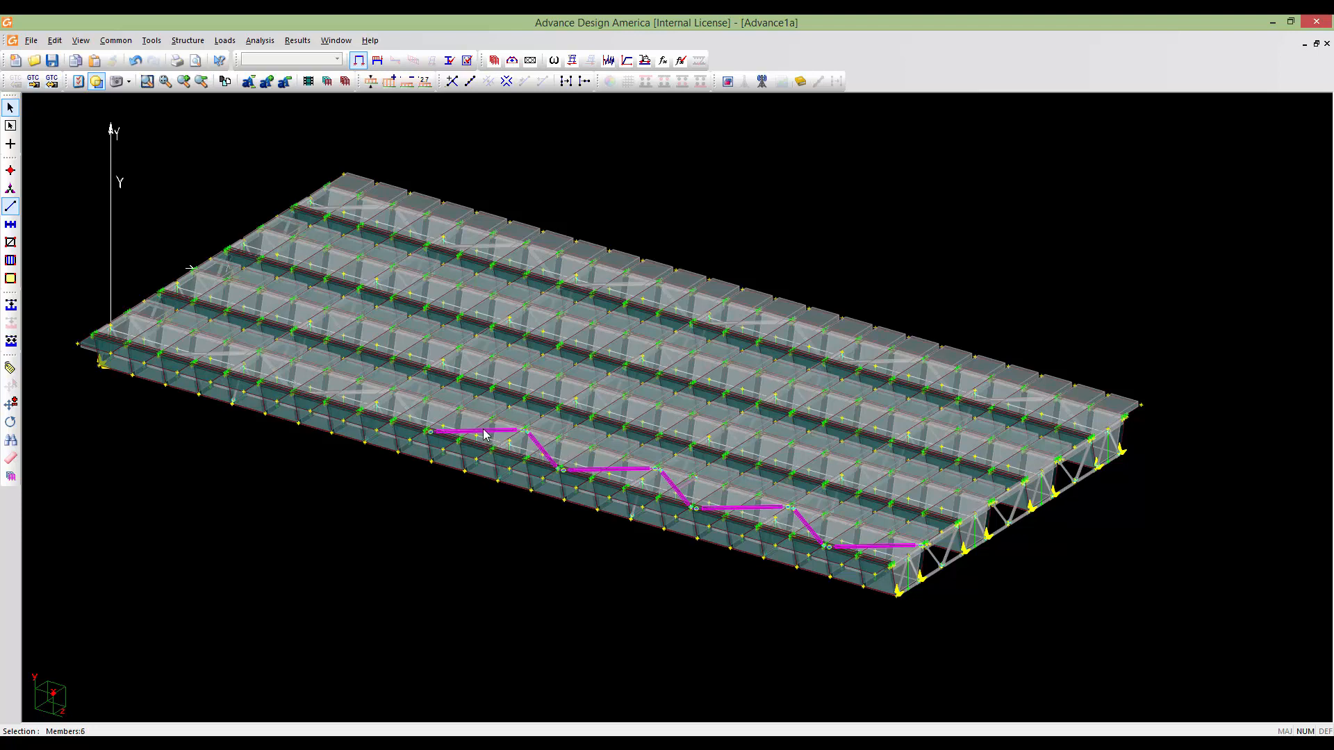
left_click(405, 408, "ctrl")
left_click(354, 394, "ctrl")
left_click(276, 375, "ctrl")
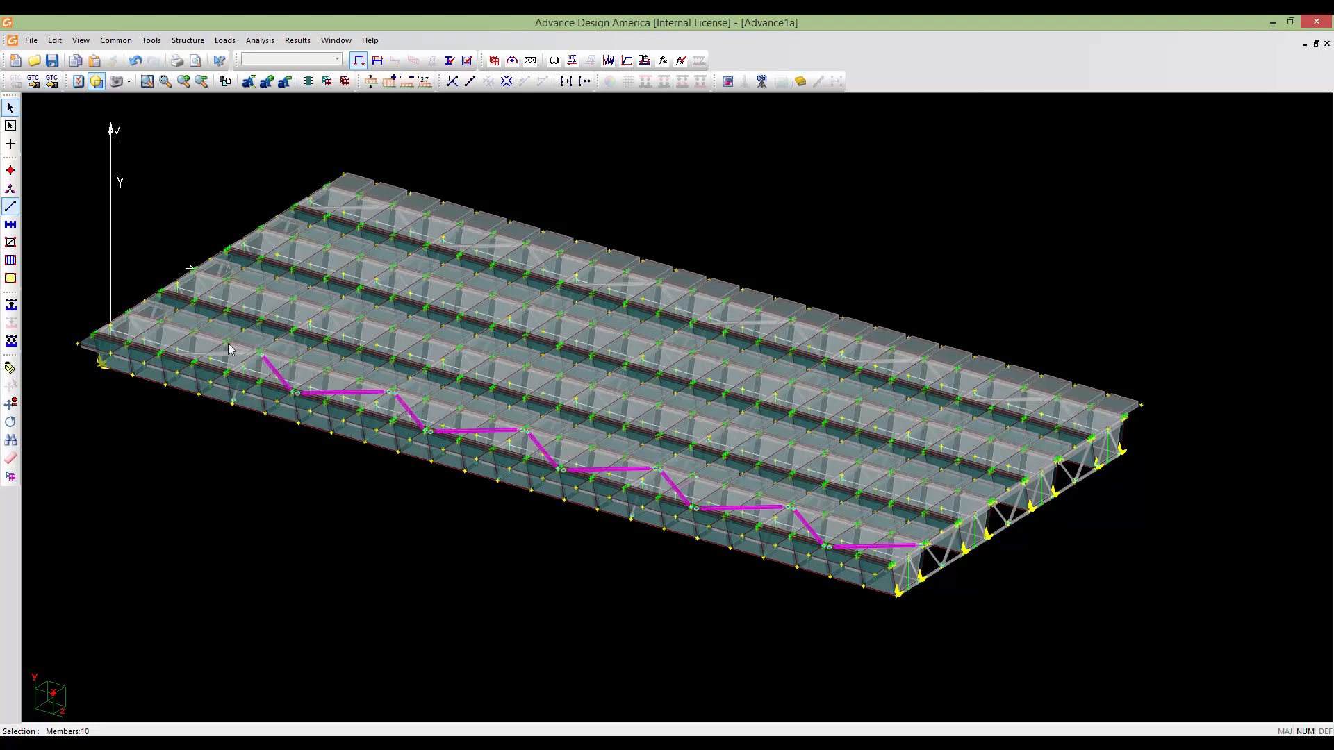
left_click(223, 354, "ctrl")
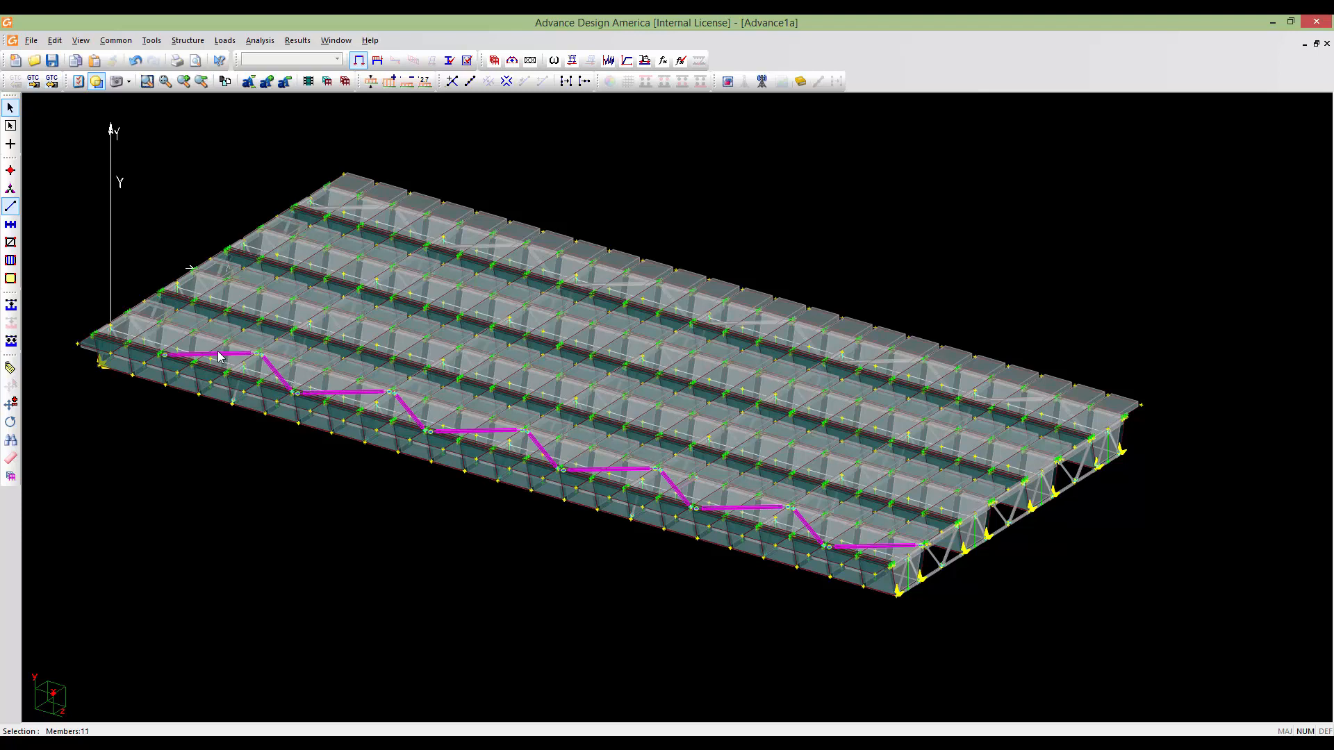
left_click(141, 335, "ctrl")
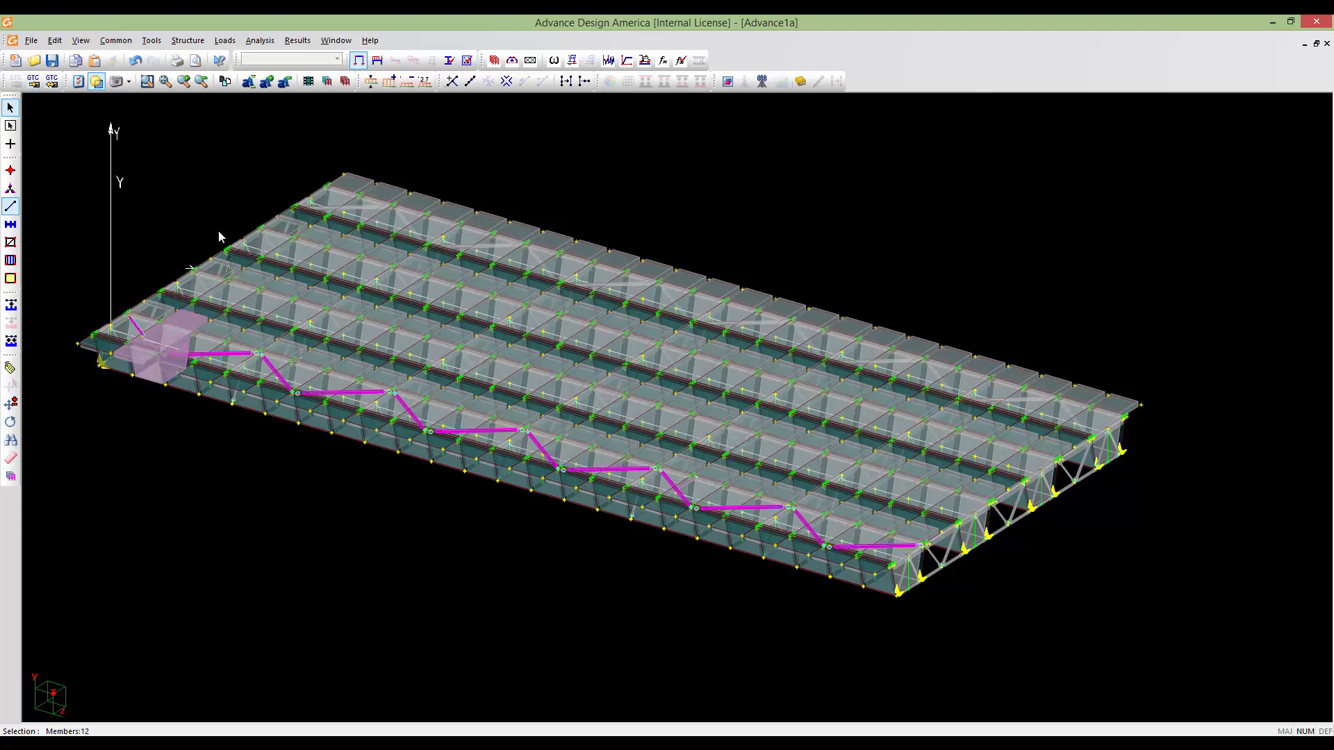
Add the twelve zigzag bracing members along the top of the rear box girder to the current selection
left_click(345, 208, "ctrl")
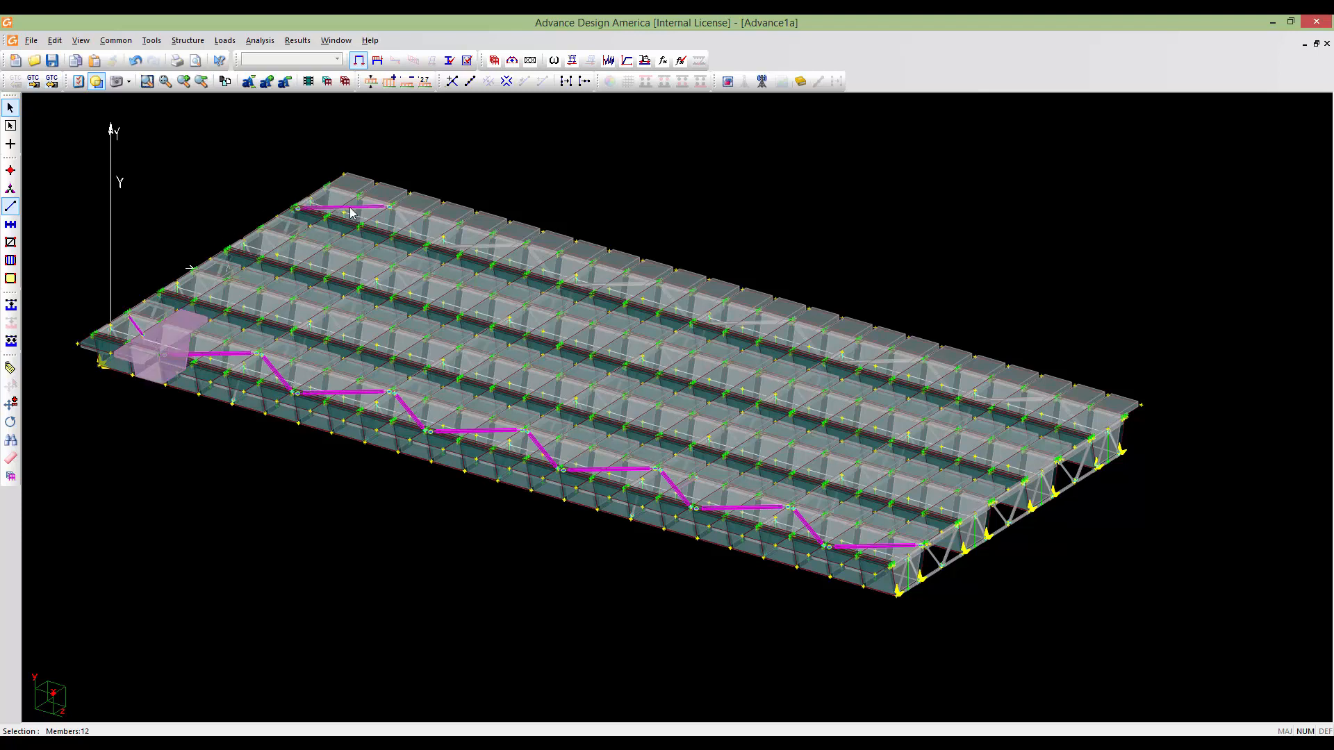
left_click(408, 227, "ctrl")
left_click(464, 248, "ctrl")
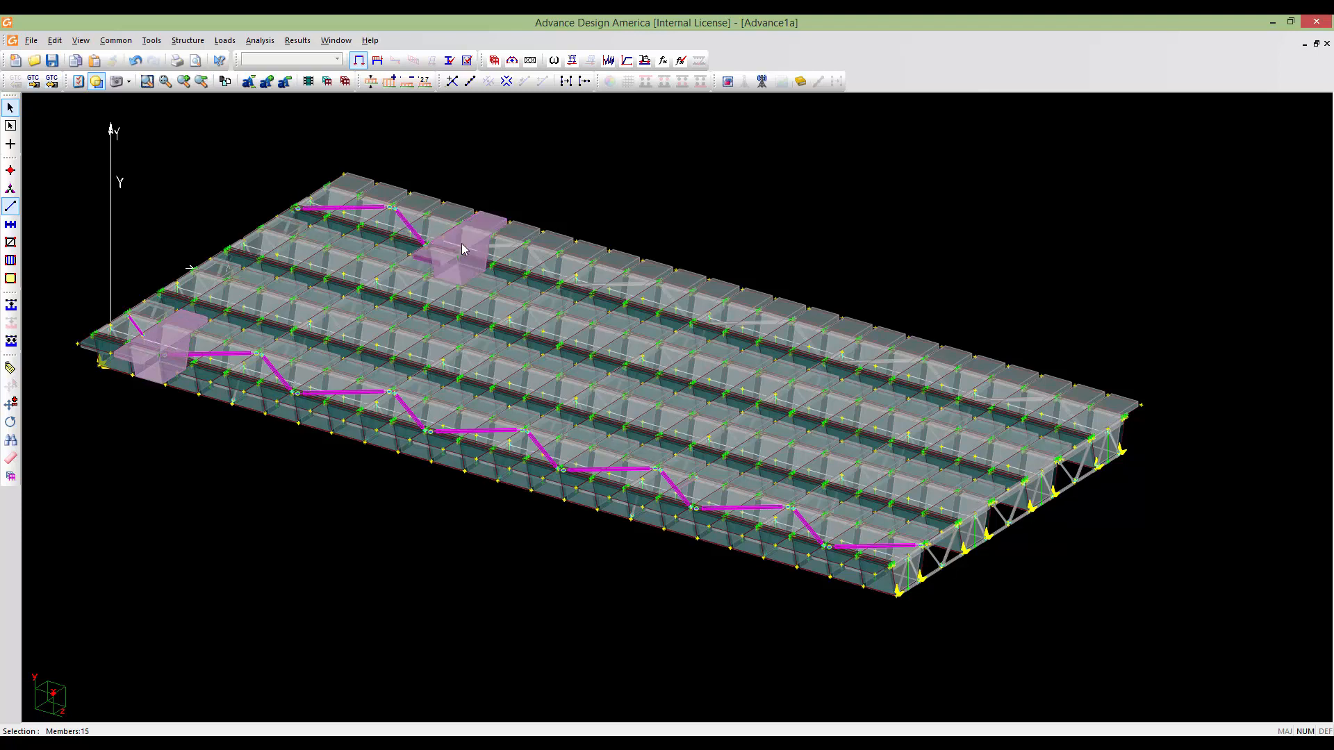
left_click(545, 268, "ctrl")
left_click(612, 284, "ctrl")
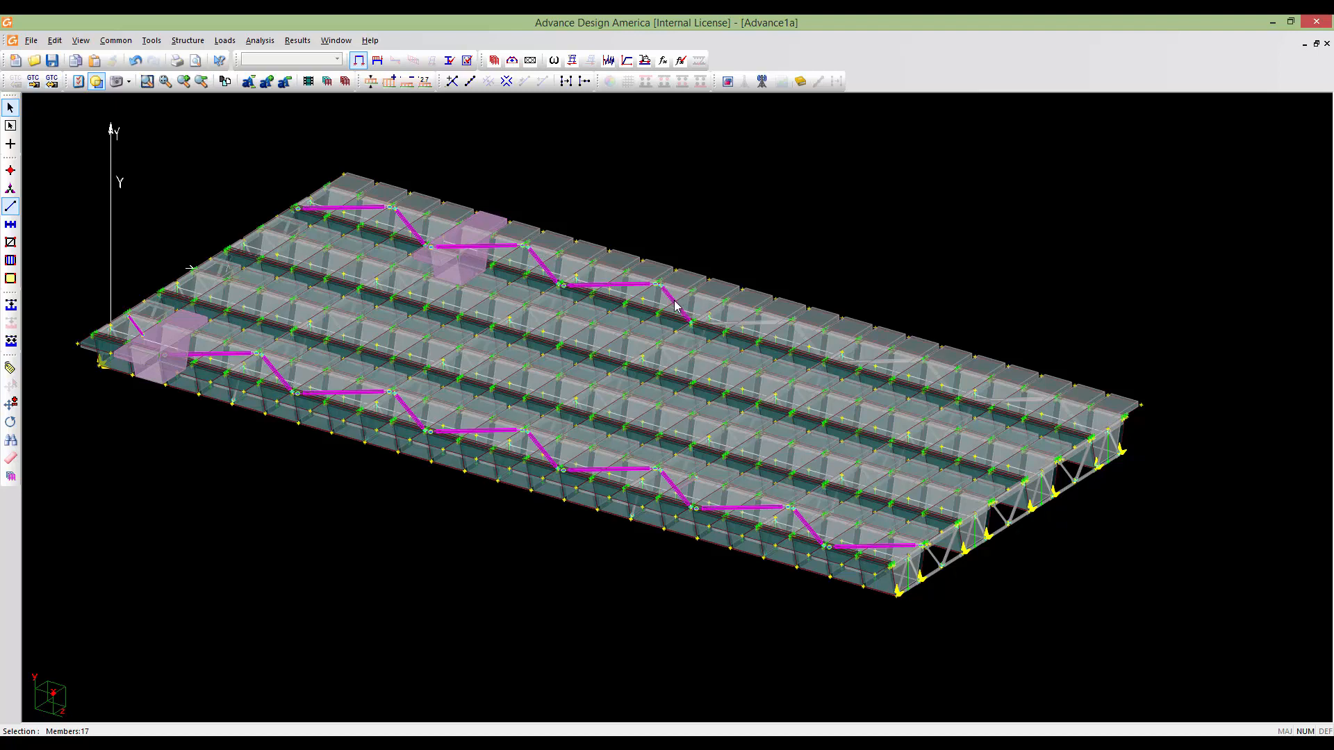
left_click(675, 305, "ctrl")
left_click(738, 322, "ctrl")
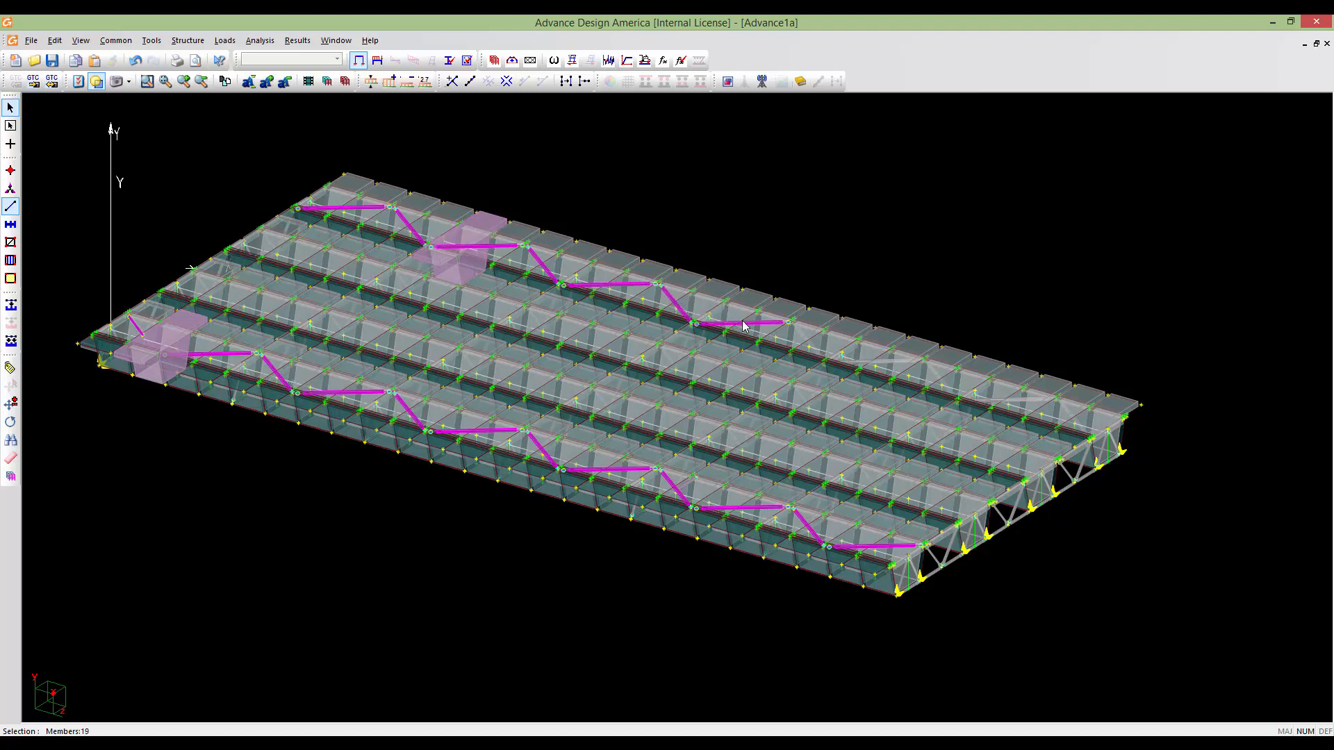
left_click(810, 342, "ctrl")
left_click(879, 360, "ctrl")
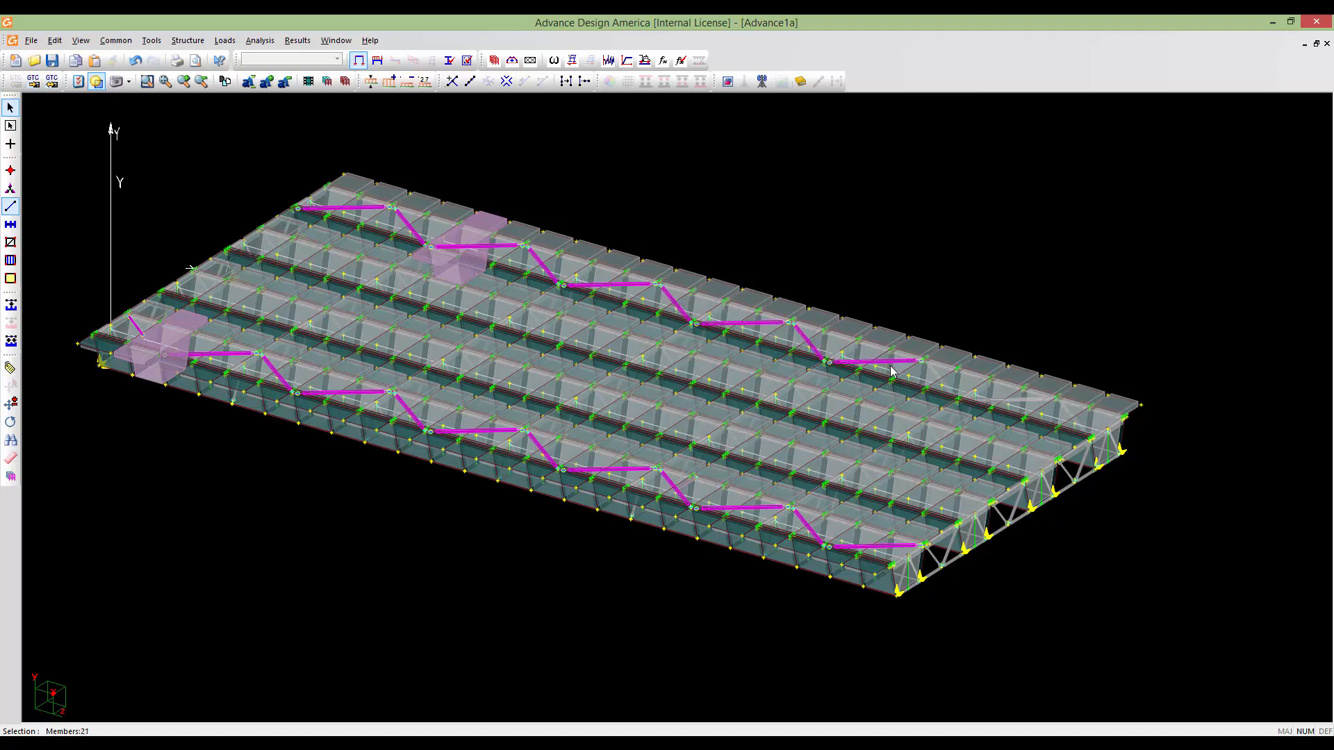
left_click(943, 380, "ctrl")
left_click(985, 406, "ctrl")
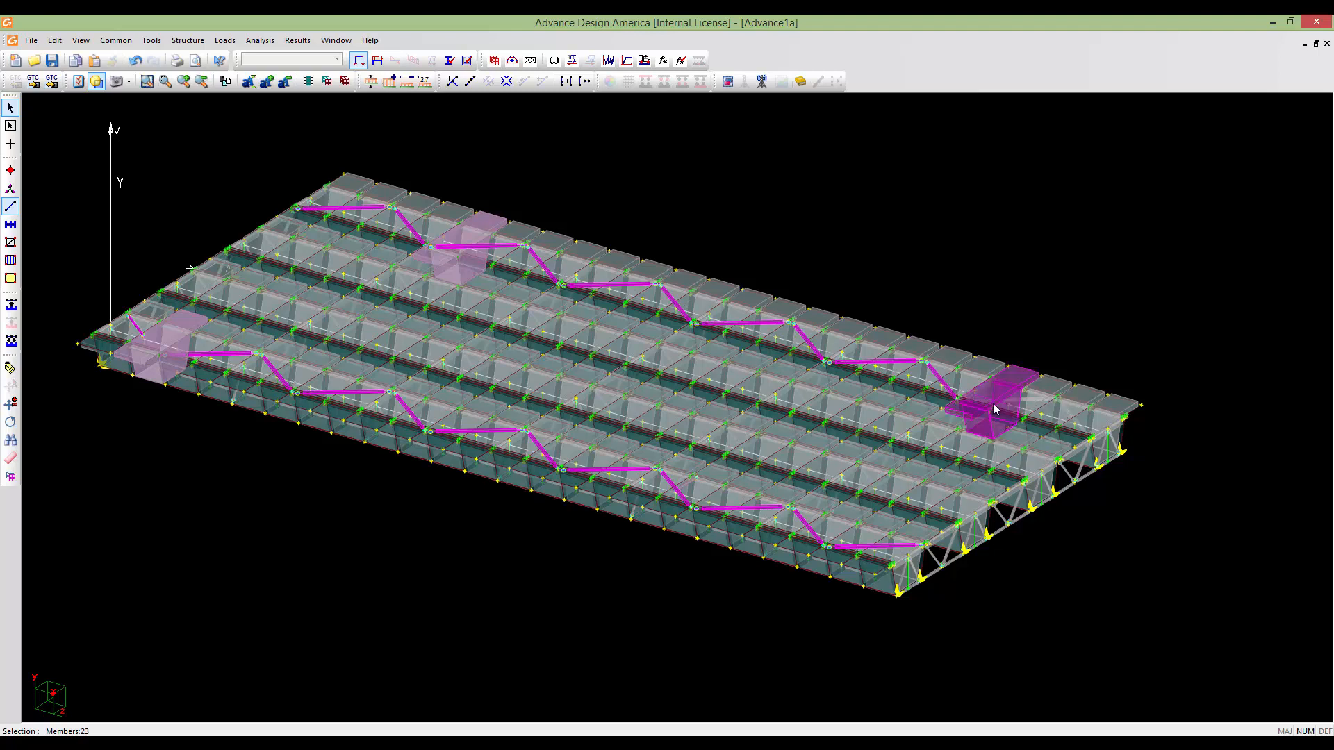
left_click(1070, 421, "ctrl")
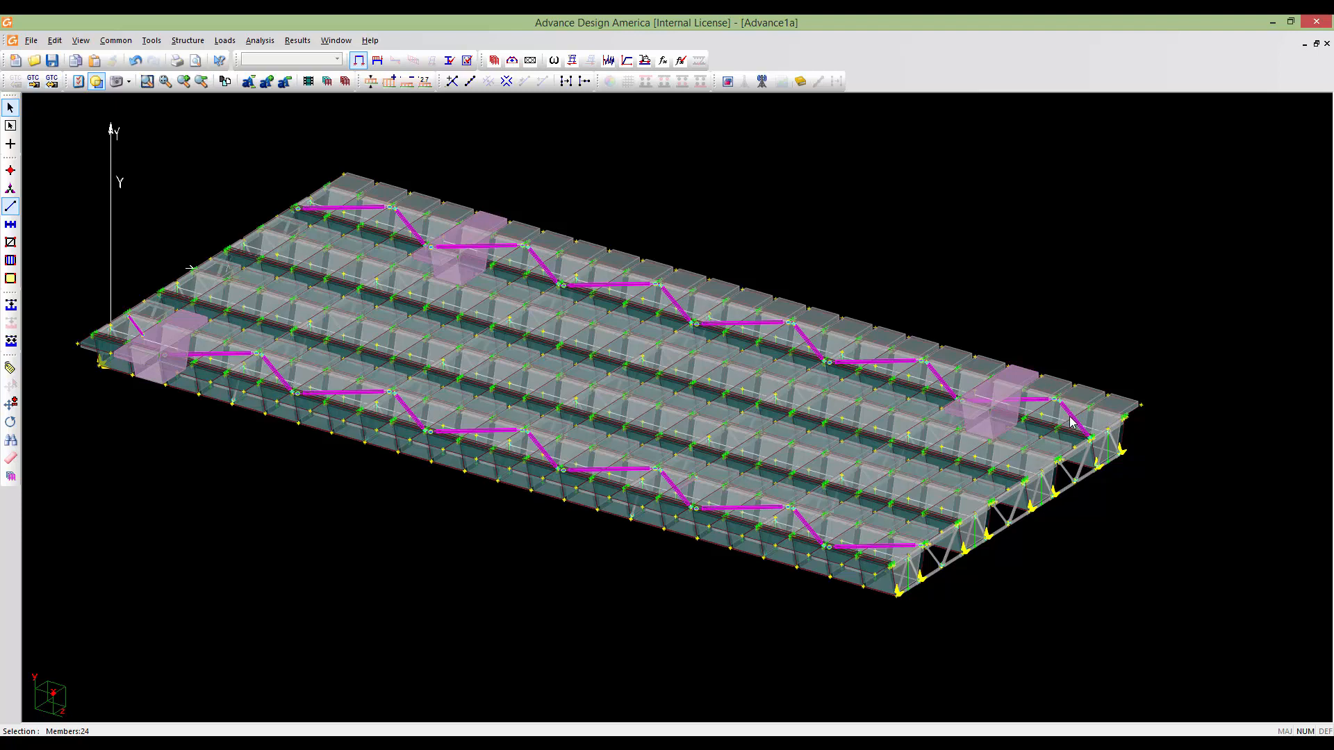
Isolate the selected top bracing members of both outer girders and save them as a selection named top-braces
key("alt+s")
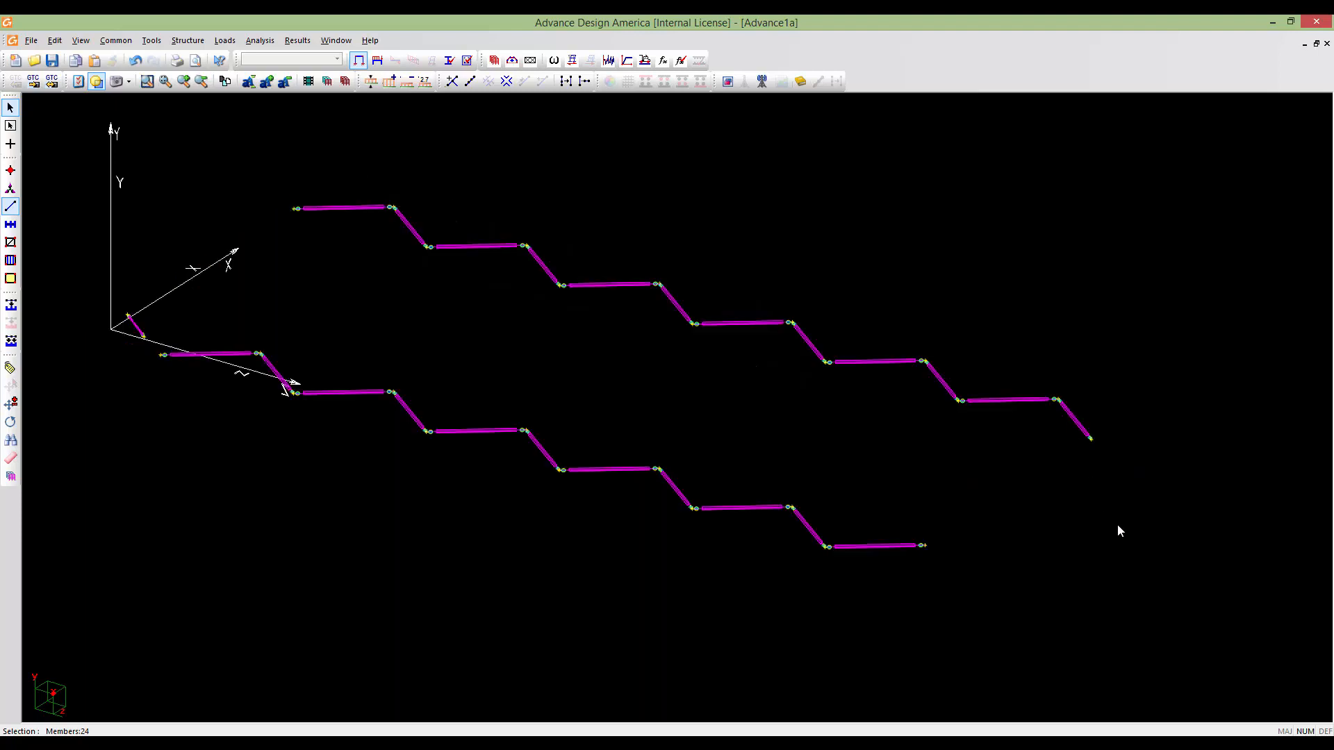
scroll(1117, 524, "down", 3)
middle_click_drag(1128, 523, 746, 433)
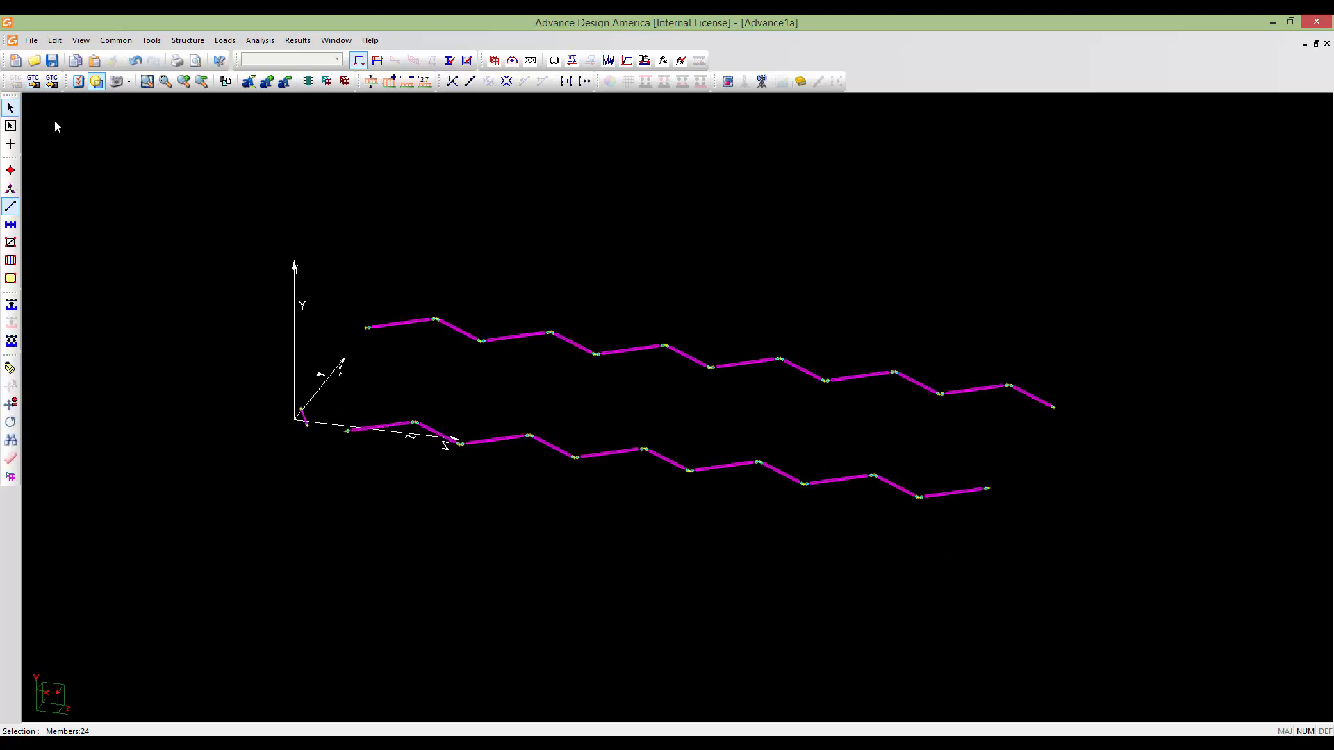
left_click(54, 40)
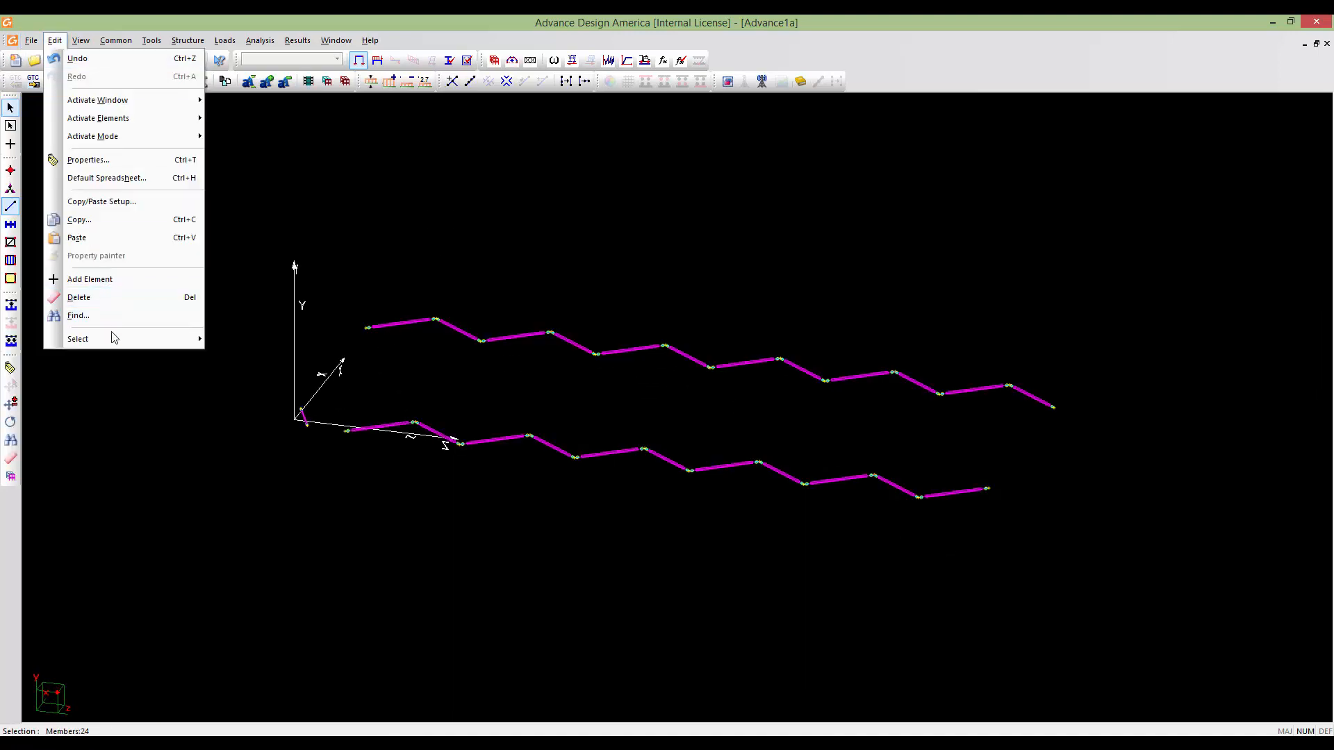
mouse_move(114, 339)
left_click(232, 339)
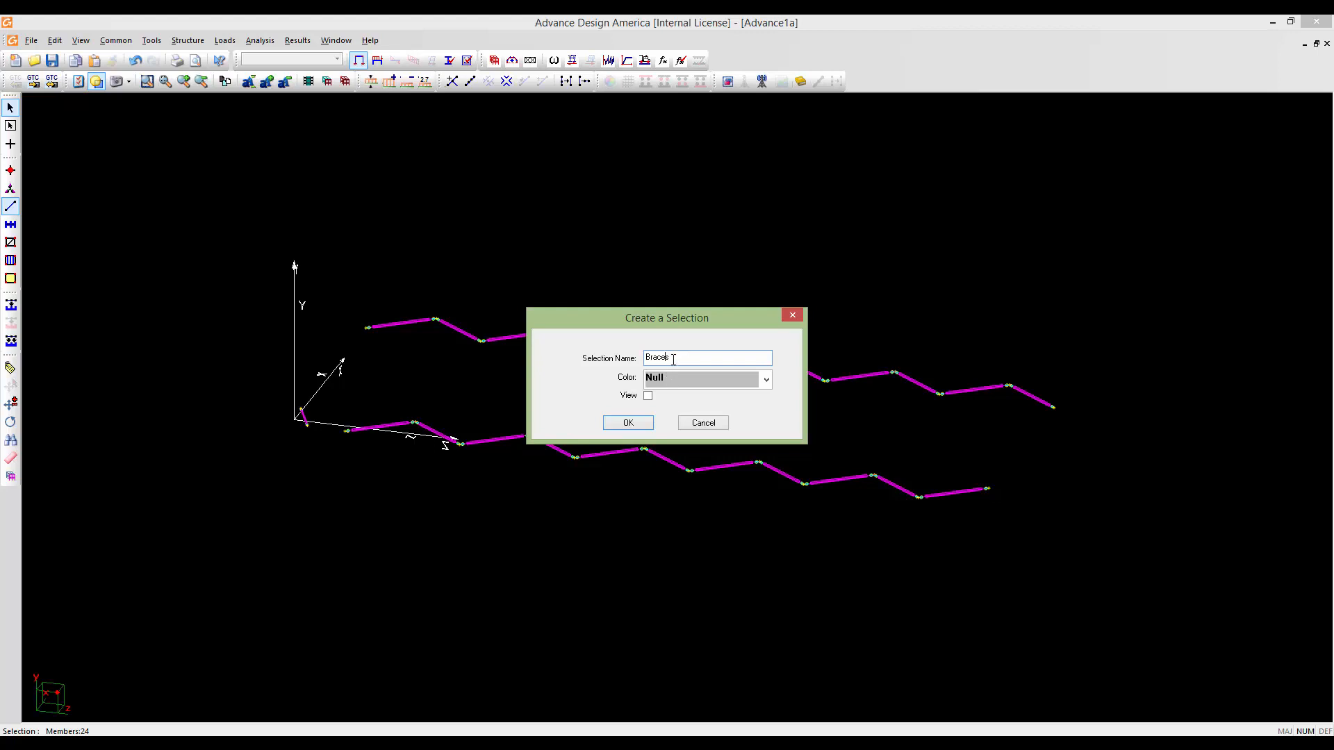
type("top-")
key("Delete")
type("b")
left_click(629, 422)
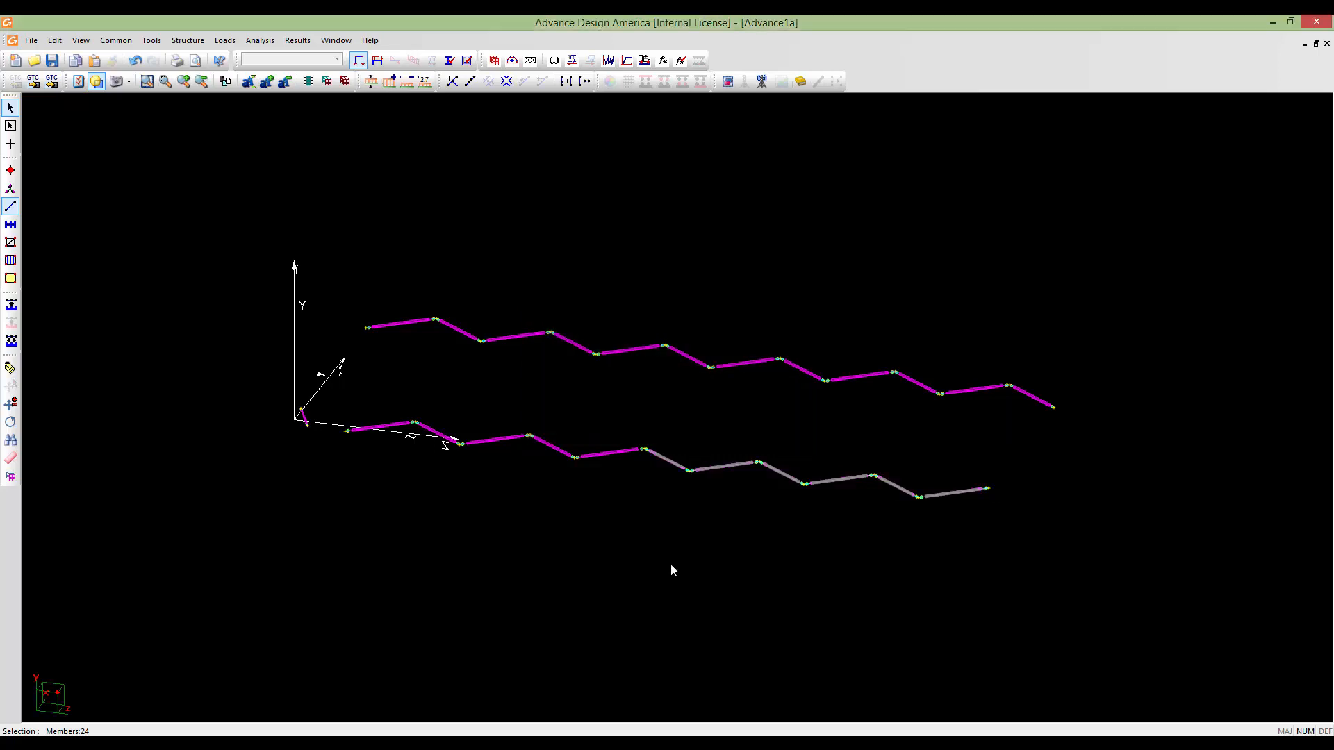
Edit the steel design parameters of all isolated braces, setting continuous lateral support for the top and bottom of section
middle_click_drag(675, 535, 644, 527)
scroll(644, 527, "down", 1)
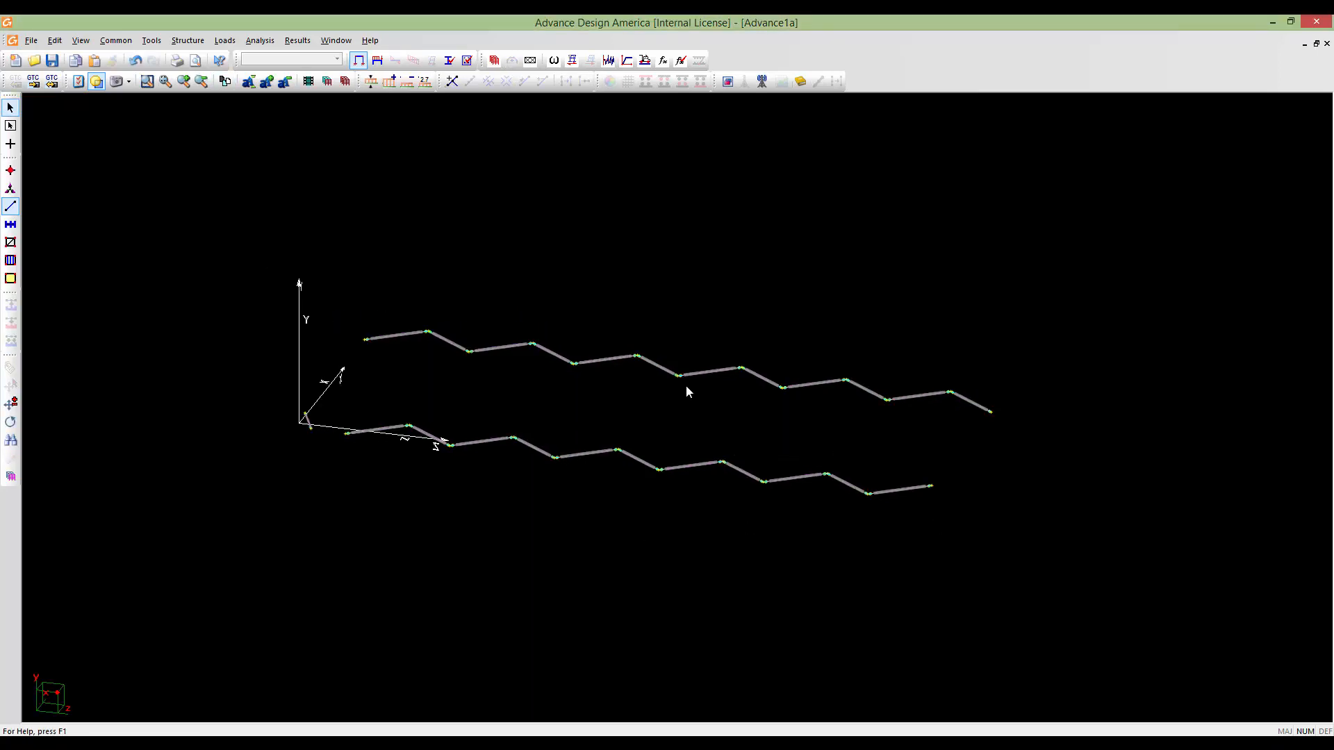
key("ctrl+a")
left_click(10, 367)
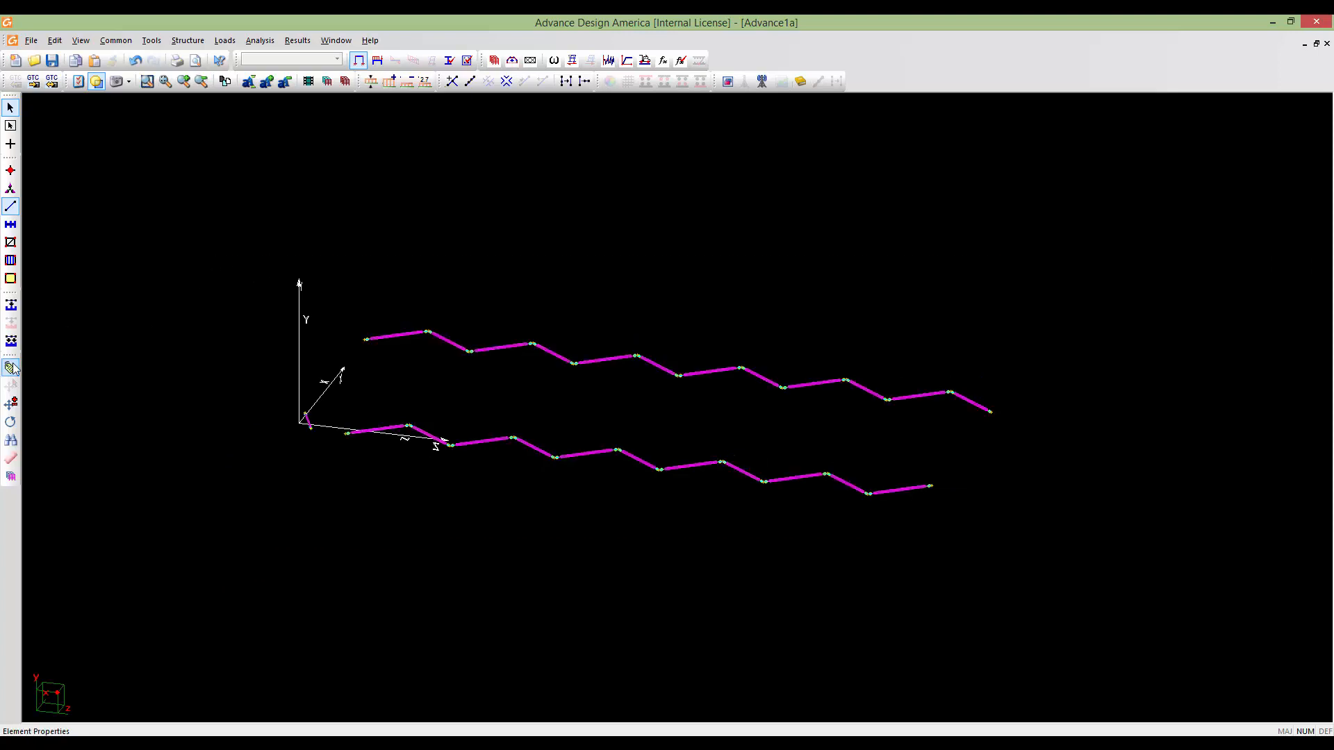
left_click(722, 224)
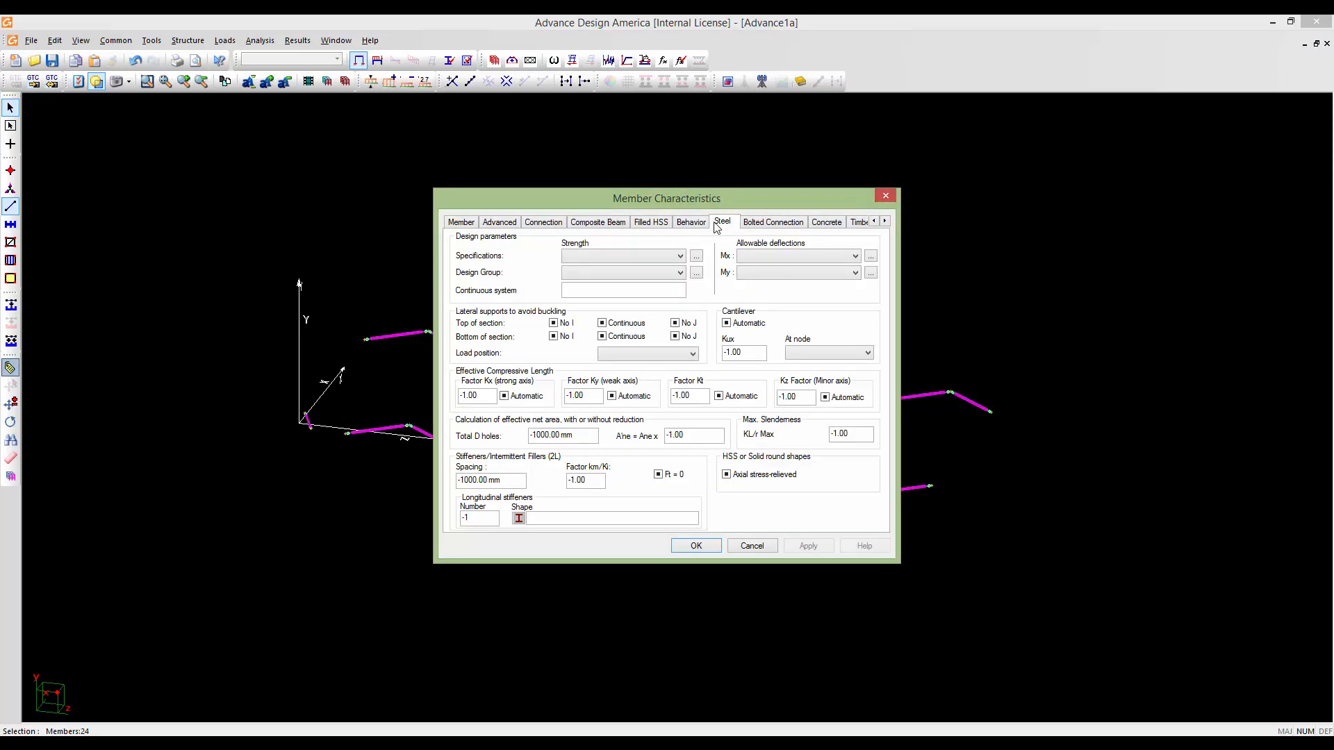
left_click(603, 337)
left_click(603, 324)
Turn off the automatic Kx, Ky and Kt factors of the braces, set all three to 0, and accept the characteristics
left_click(504, 396)
left_click(504, 397)
left_click_drag(485, 402, 459, 395)
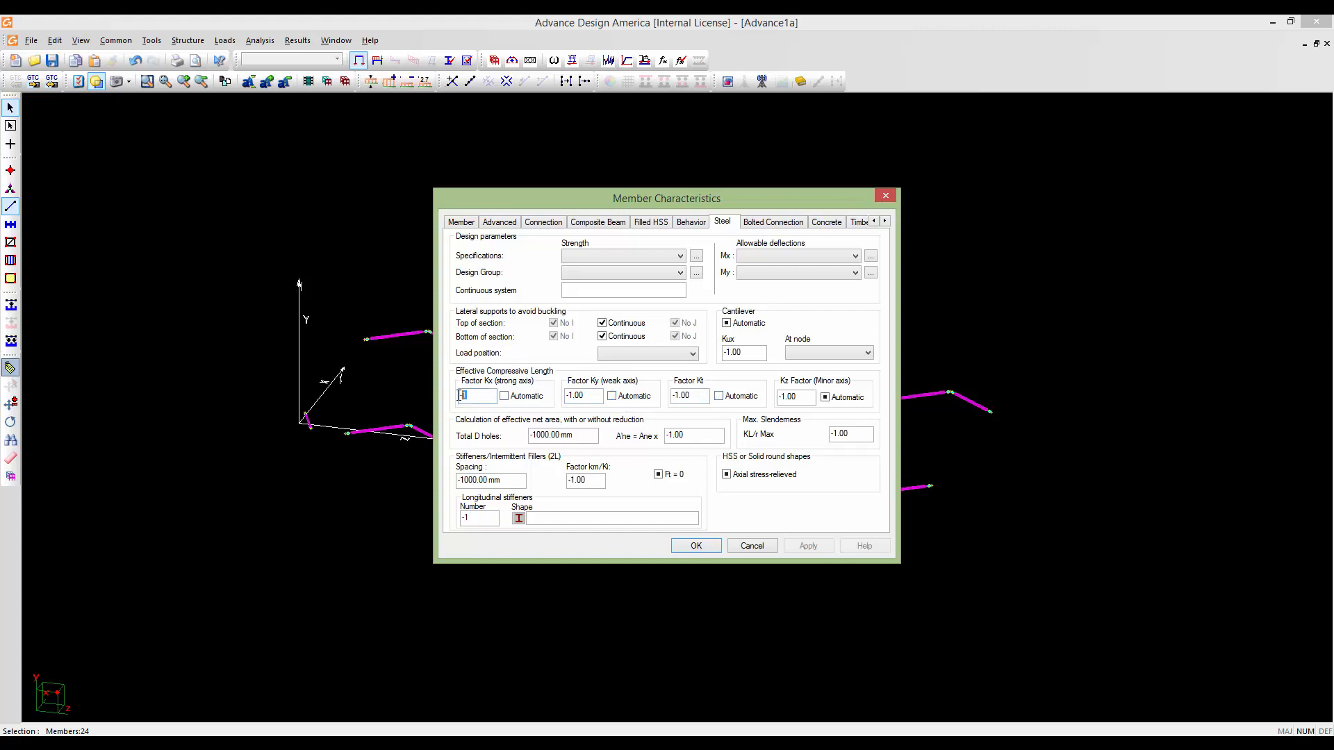
left_click(586, 394)
left_click(697, 400)
type("0")
left_click(695, 545)
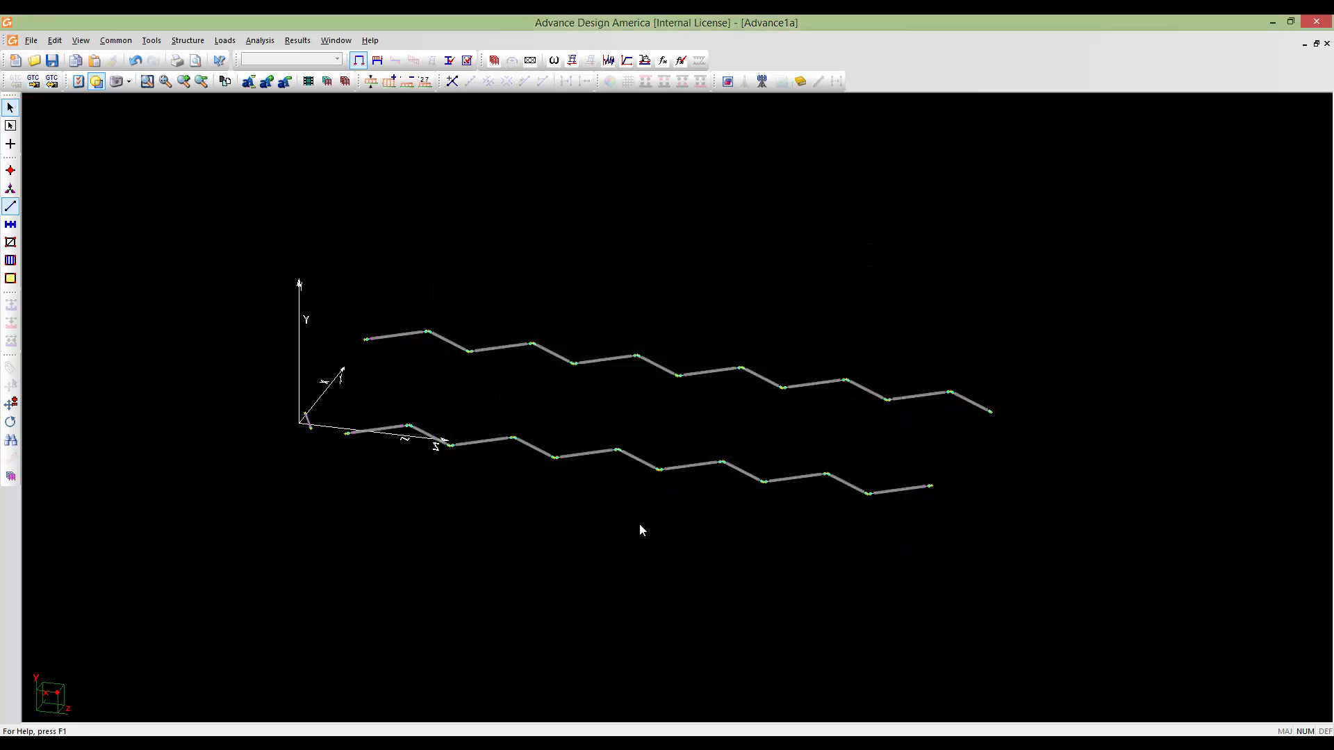
Check the steel design parameters of one brace on the front girder
double_click(690, 467)
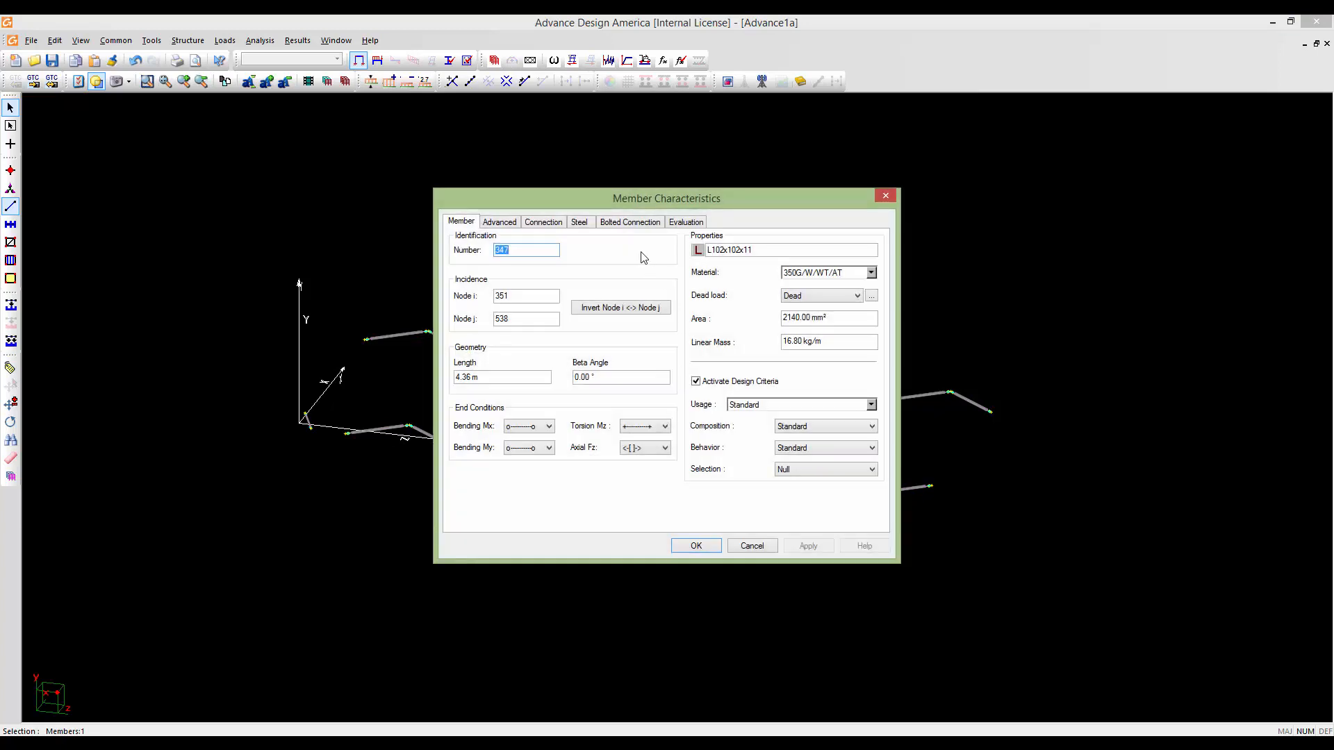
left_click(588, 226)
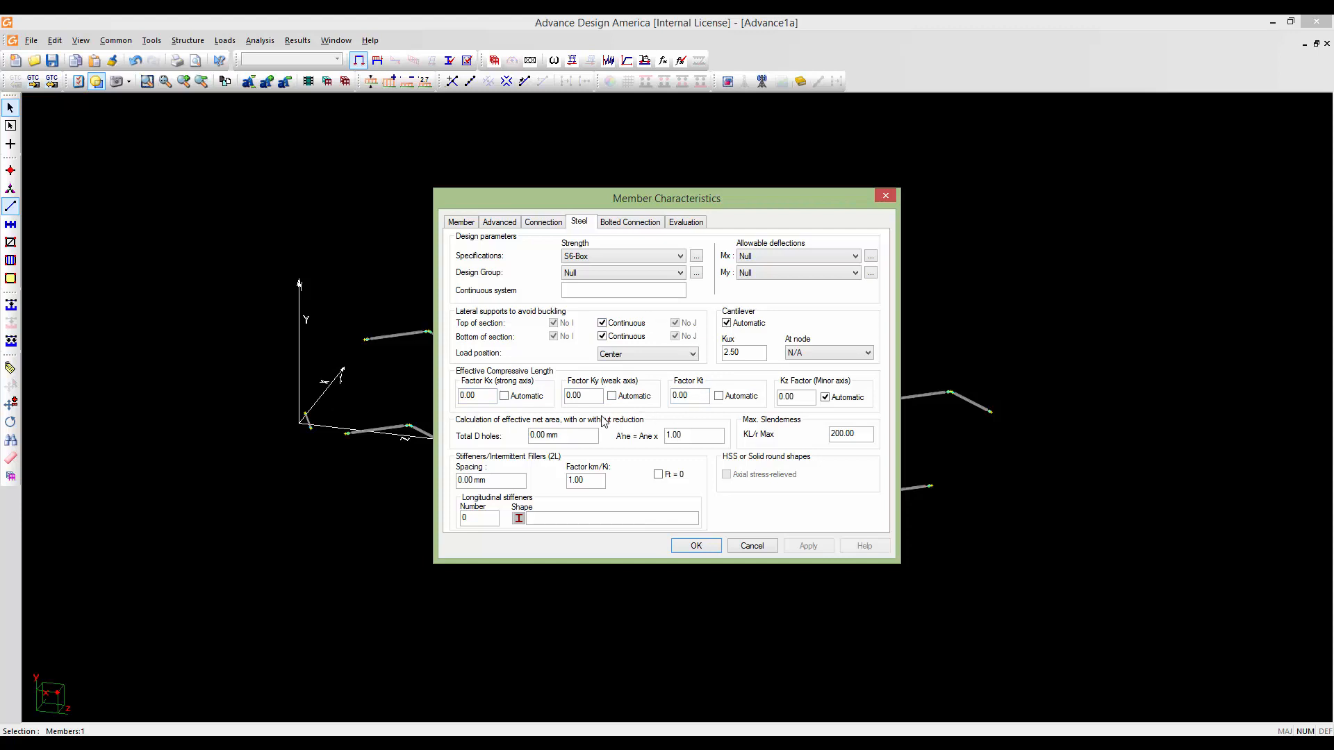
left_click_drag(557, 203, 566, 196)
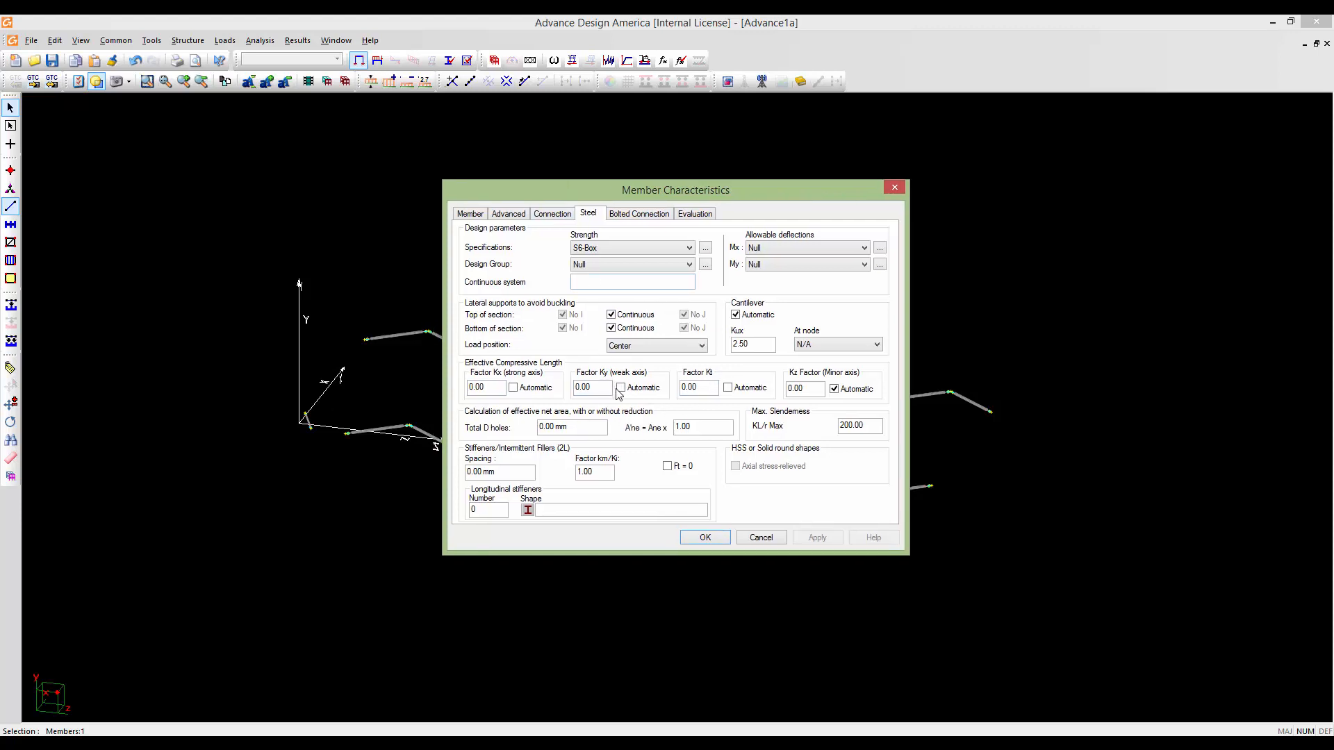
left_click(704, 538)
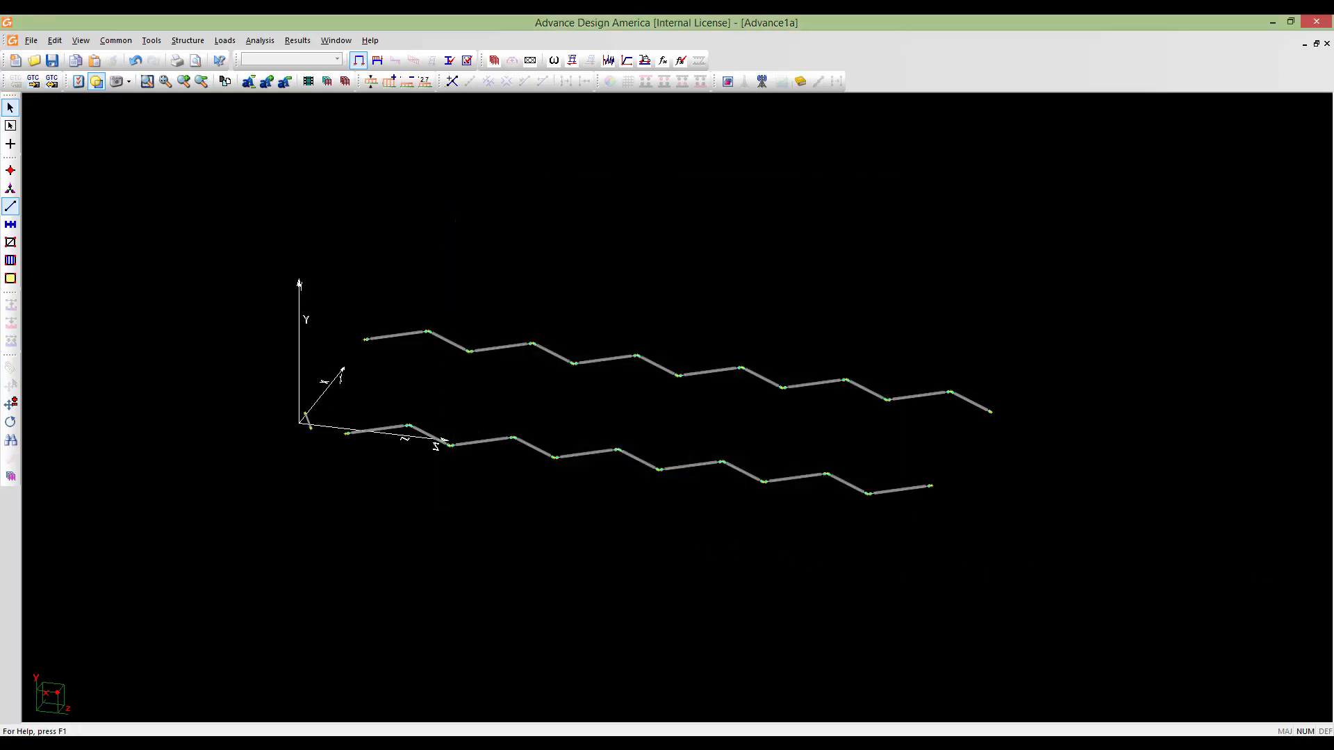
Restore the display of the complete bridge deck model
left_click(829, 31)
middle_click_drag(720, 288, 644, 335)
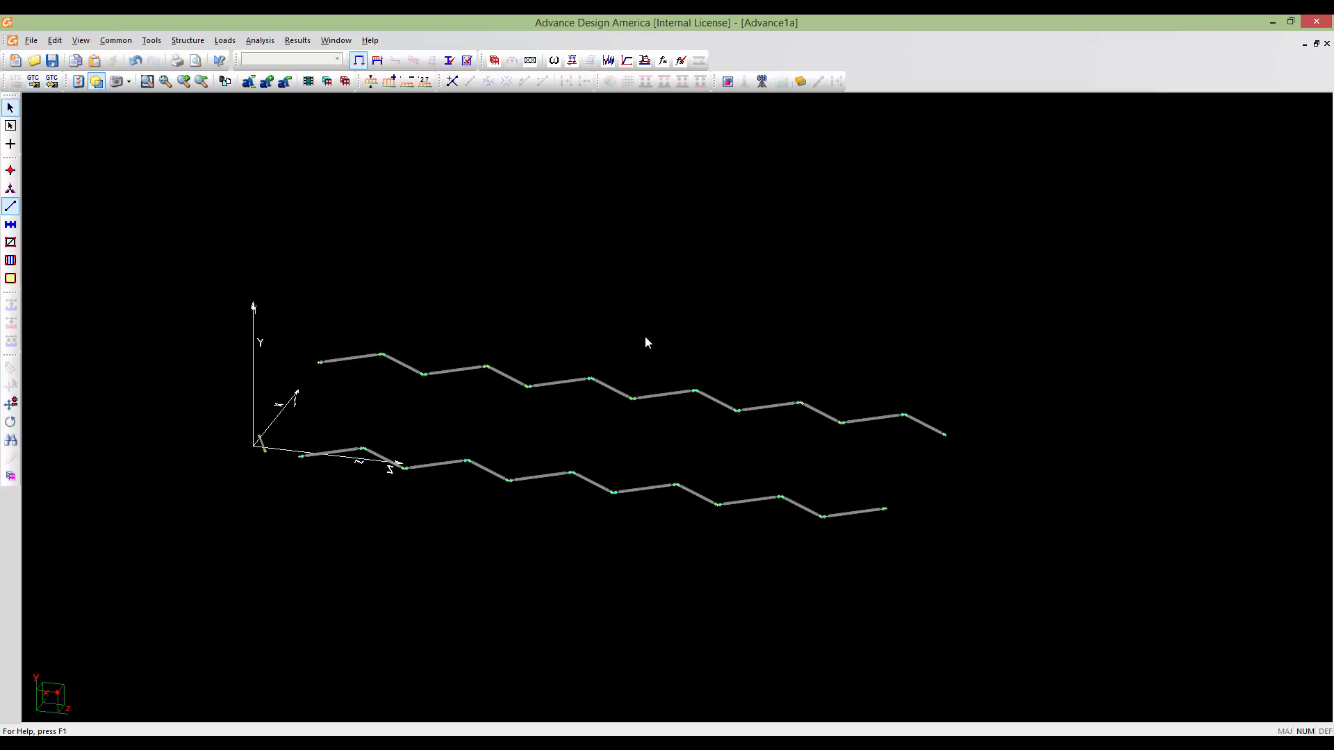
scroll(646, 338, "down", 1)
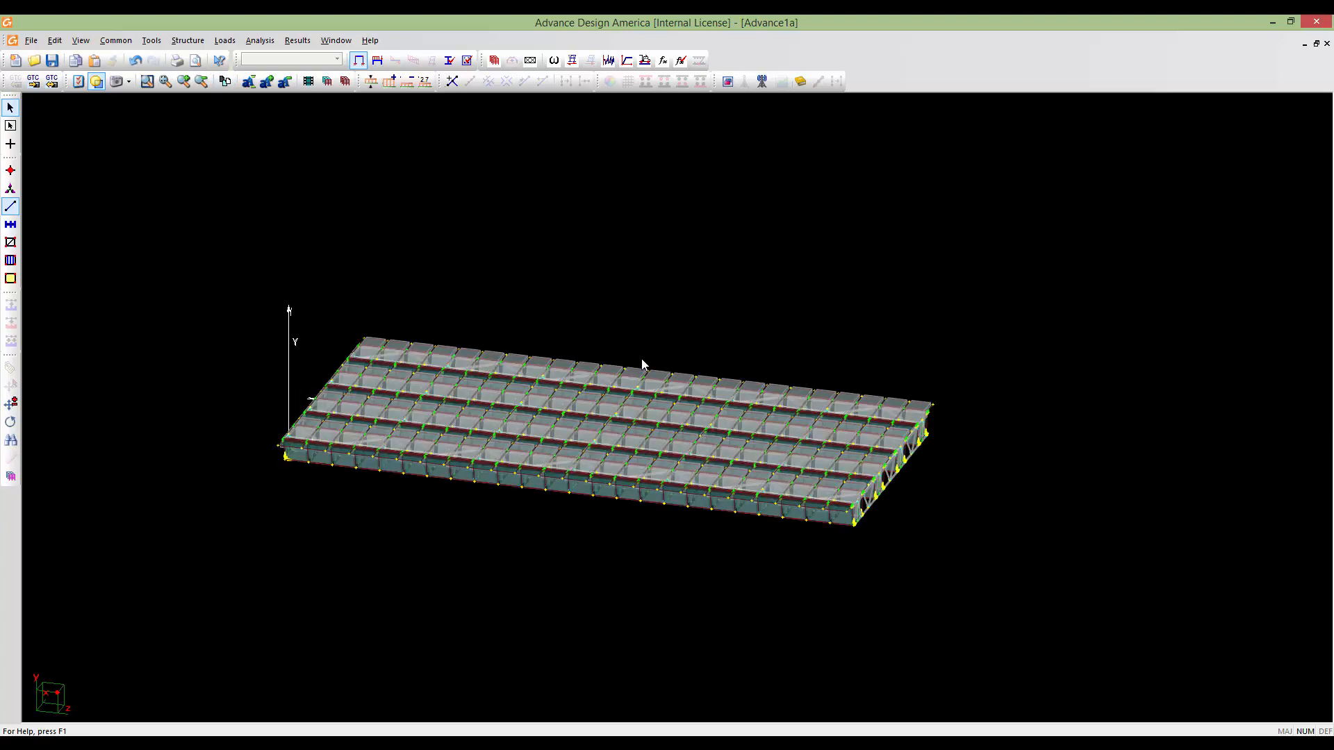
middle_click_drag(613, 367, 683, 365)
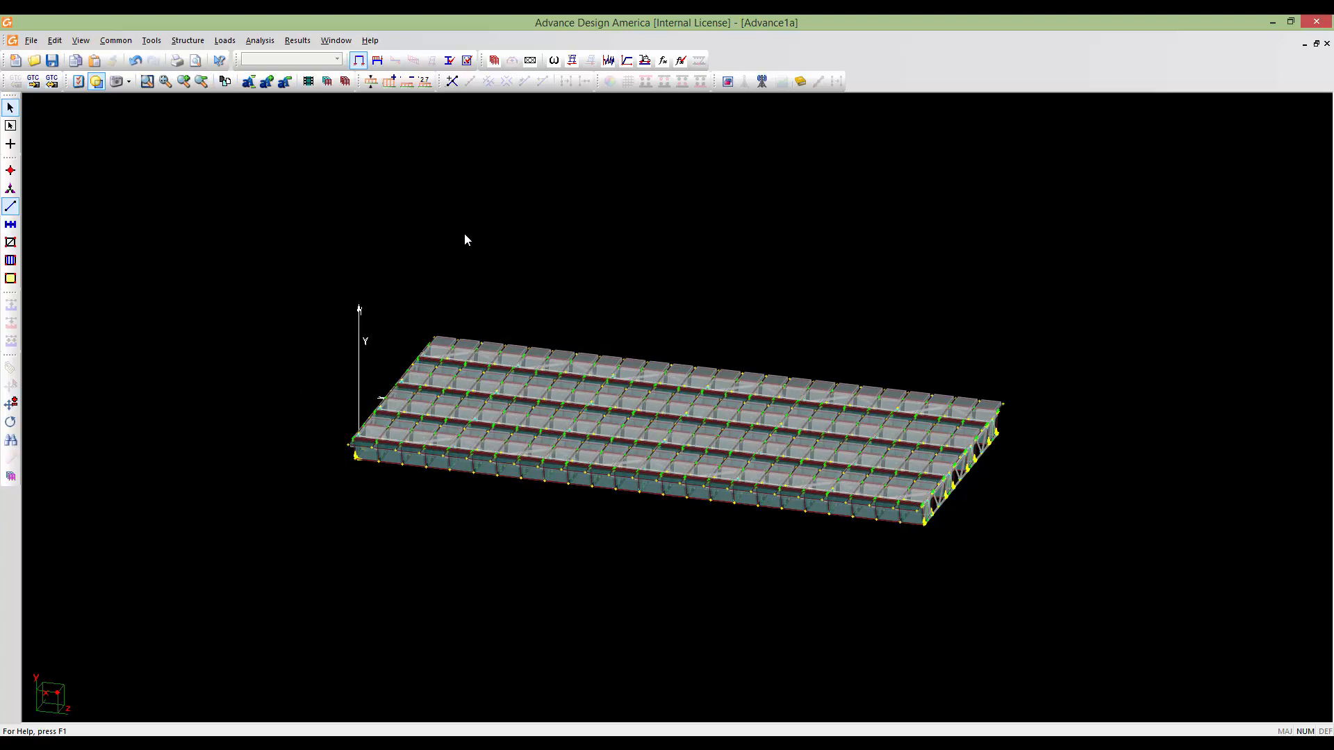
Define a new load case named Cast concrete with the CAN/CSA-S6-00/06 type (D2) Cast concrete
left_click(225, 39)
mouse_move(230, 59)
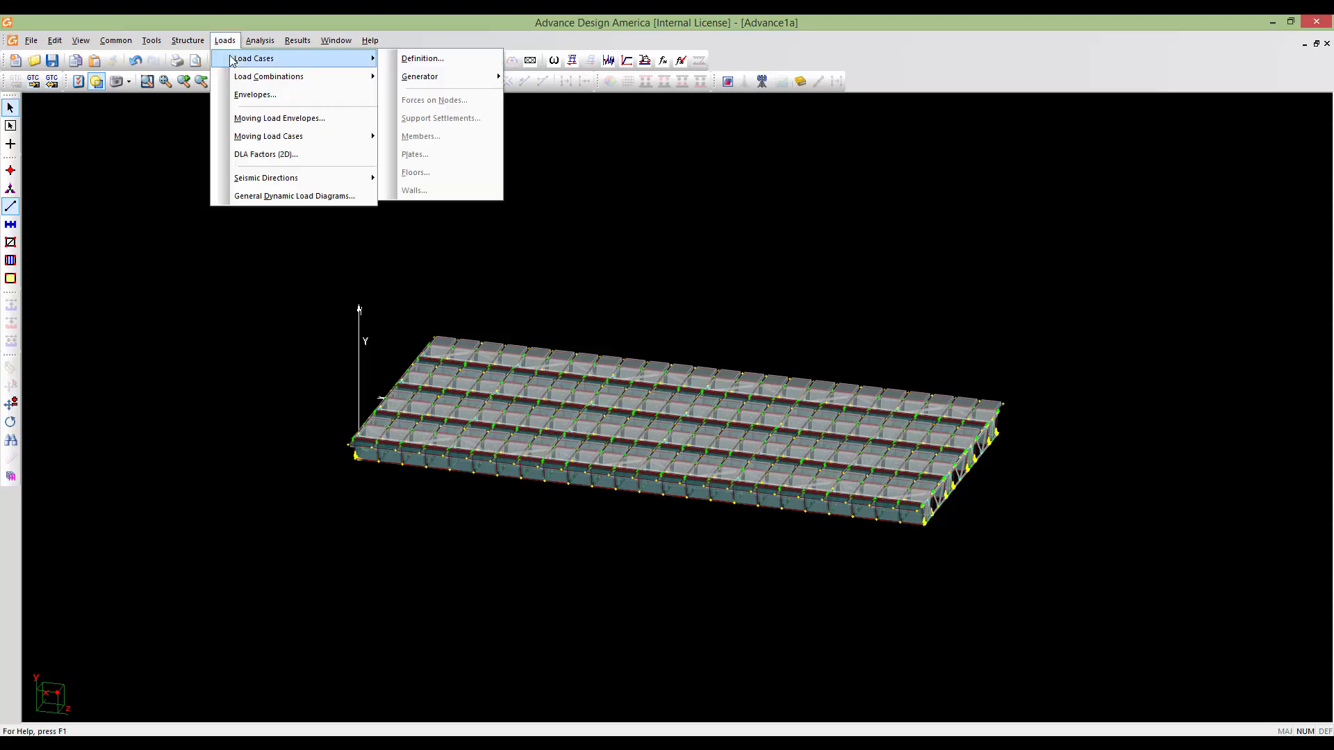
left_click(399, 62)
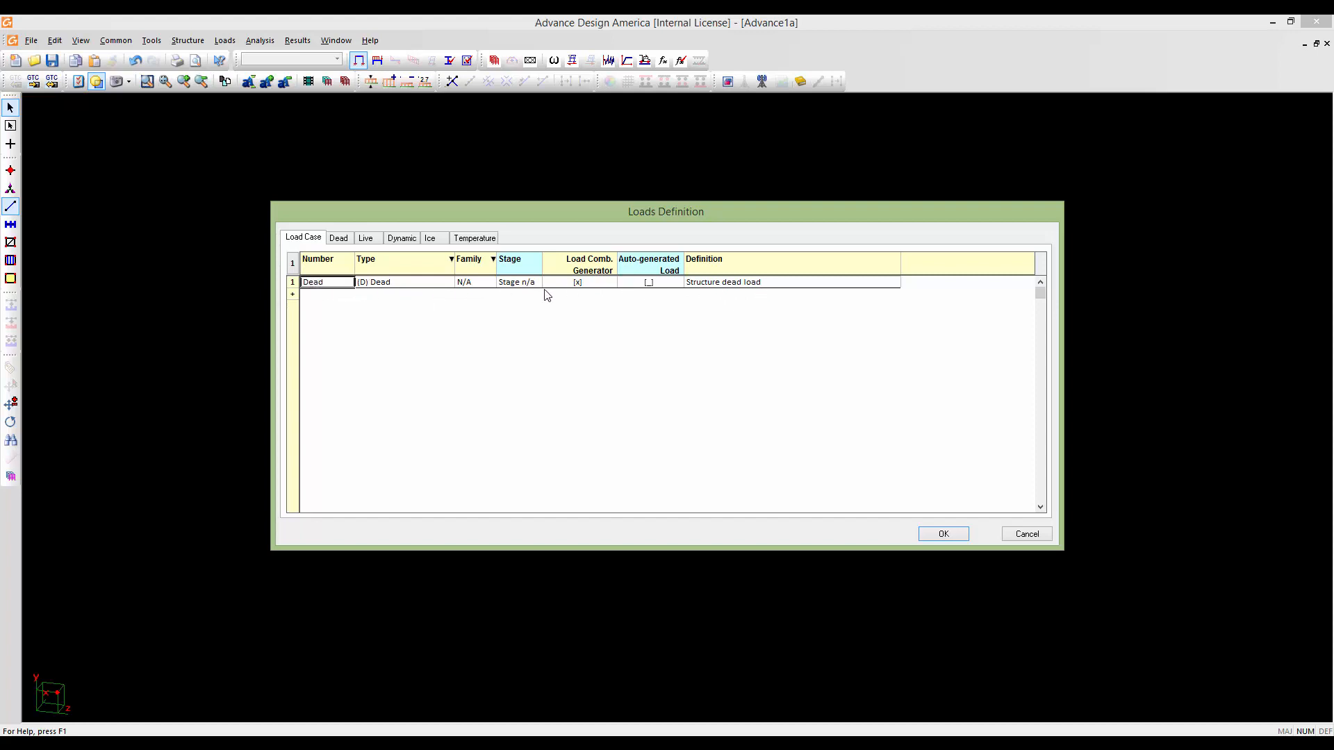
left_click(292, 294)
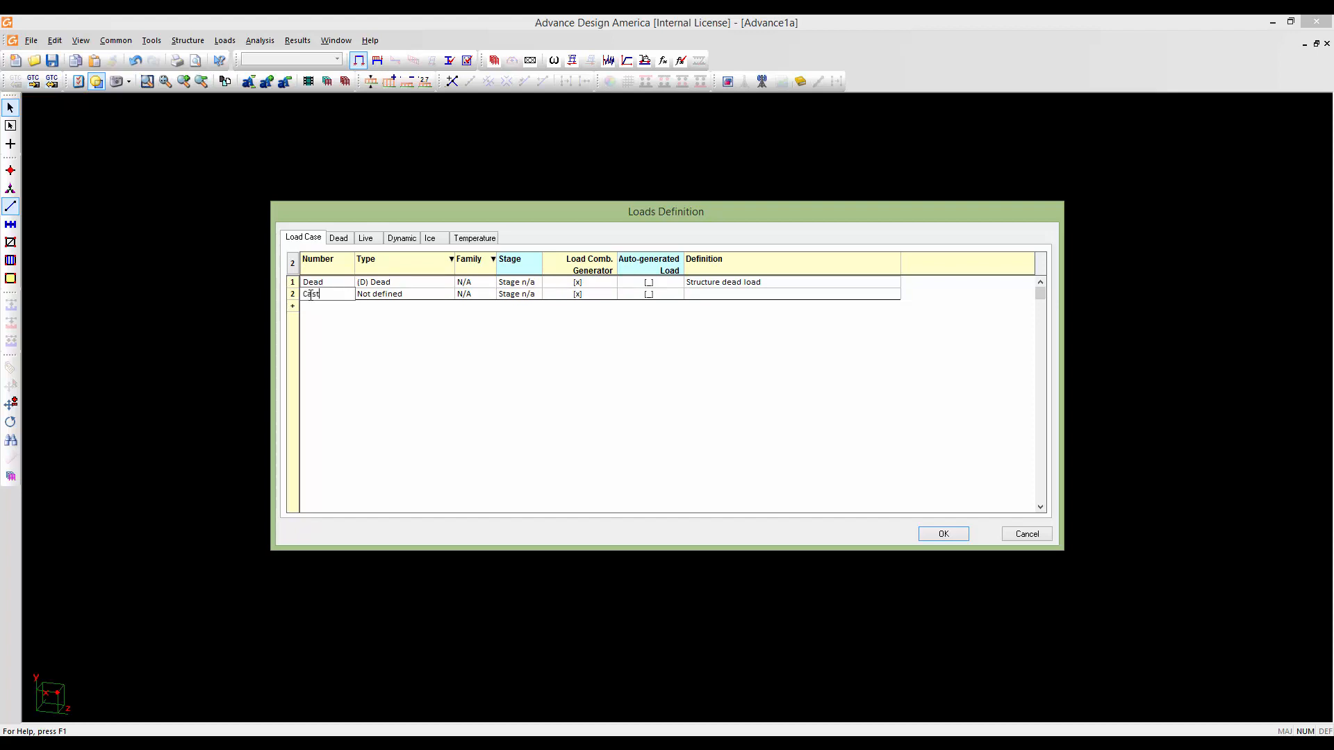
type("Cast concrete")
left_click(396, 296)
left_click(396, 295)
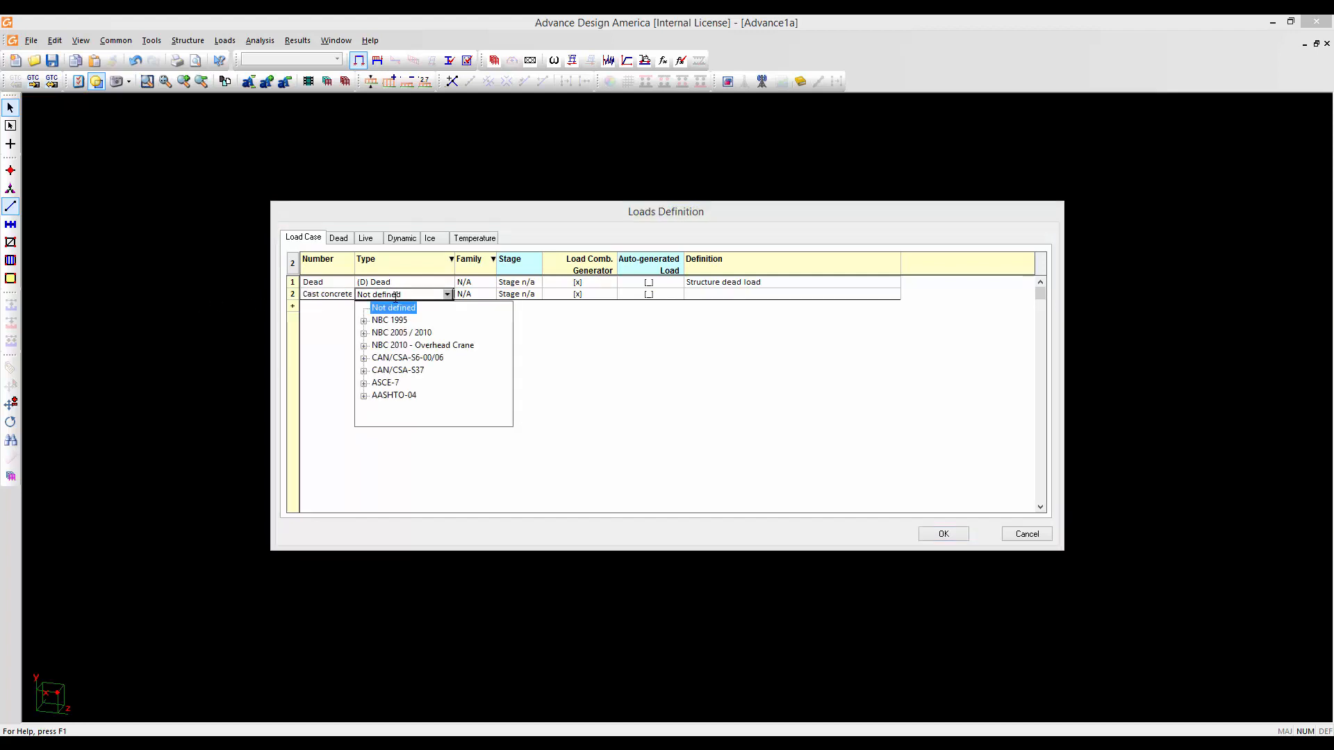
left_click(364, 359)
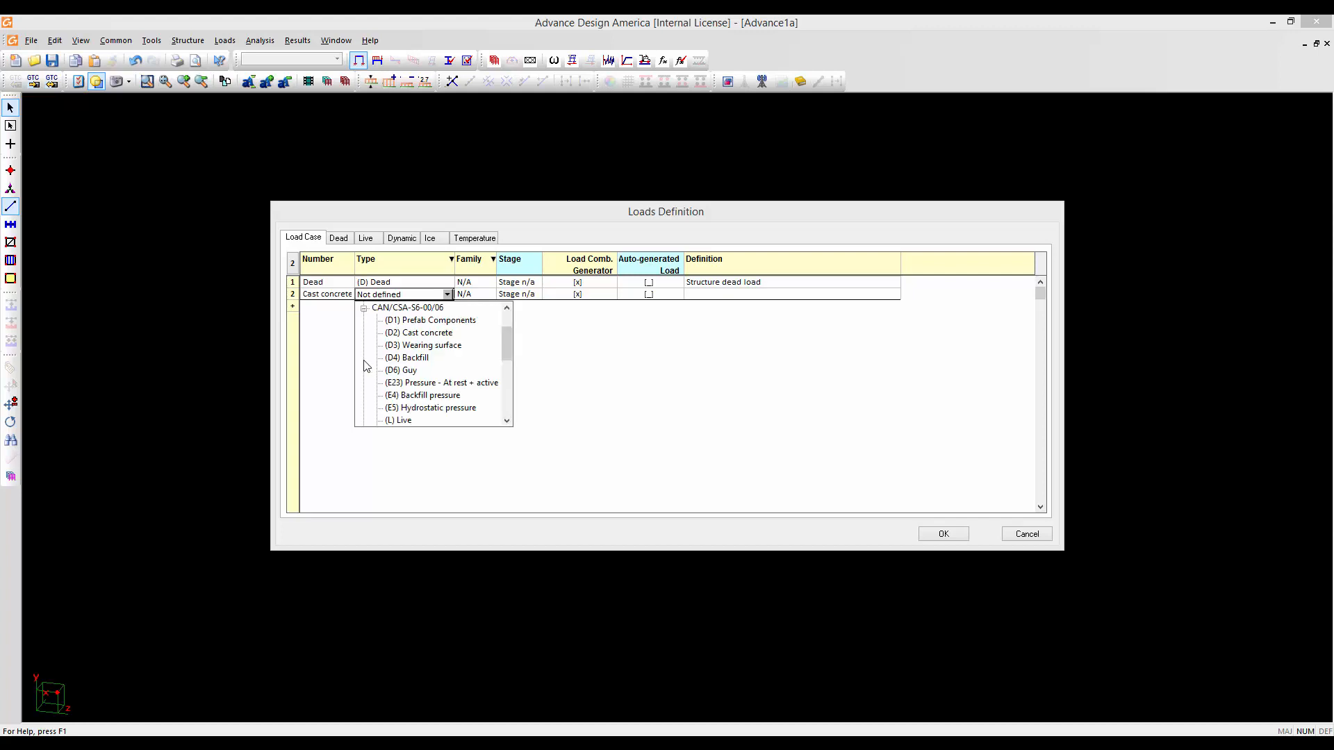
left_click(426, 333)
Set the Dead load case's type to (D1) Prefab Components under CAN/CSA-S6-00/06
left_click(411, 282)
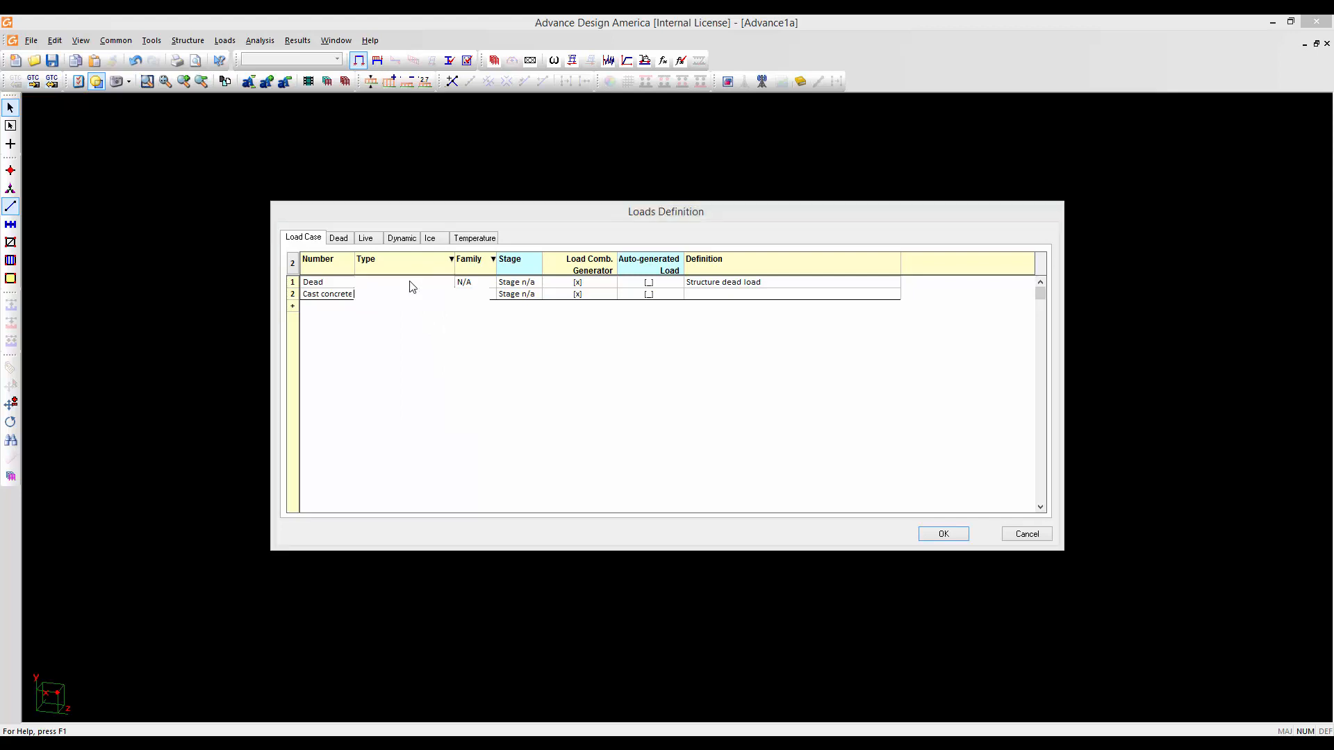
left_click(410, 283)
mouse_move(483, 348)
left_mouse_down()
mouse_move(484, 317)
mouse_move(483, 363)
left_mouse_up()
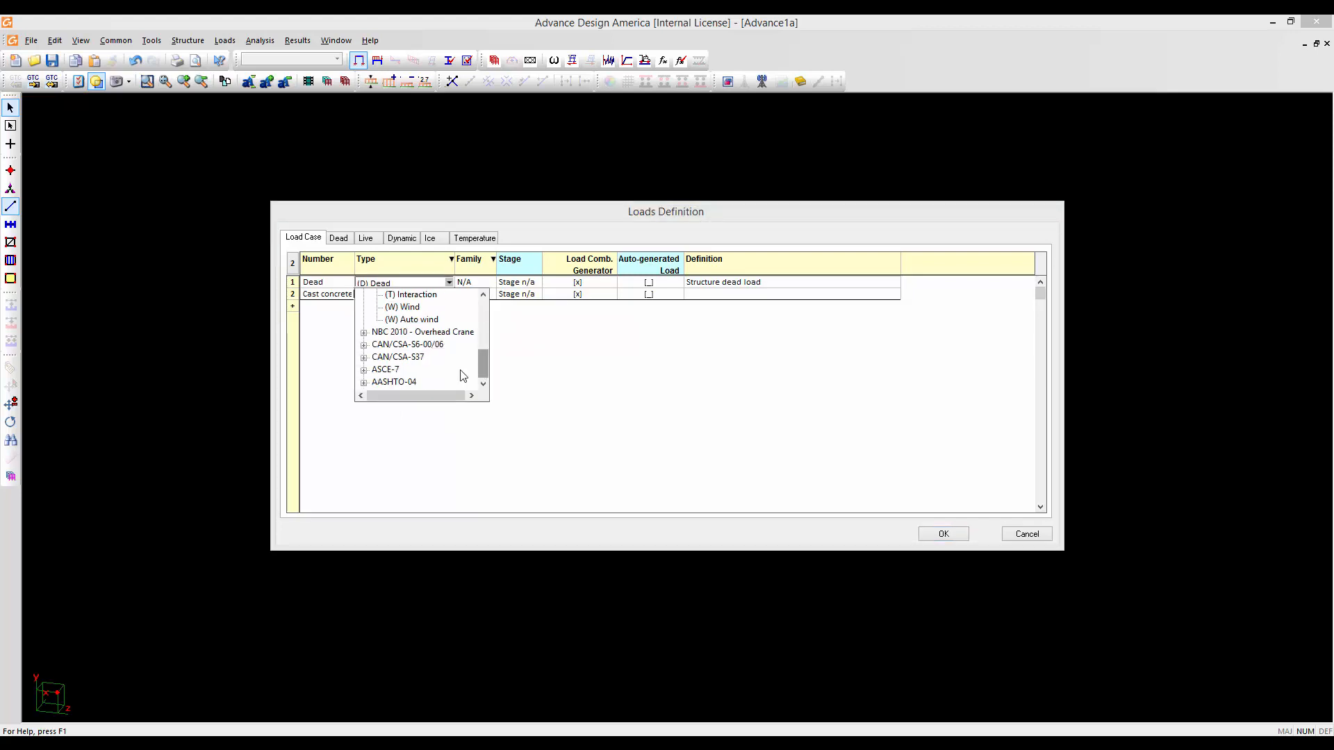
left_click(364, 345)
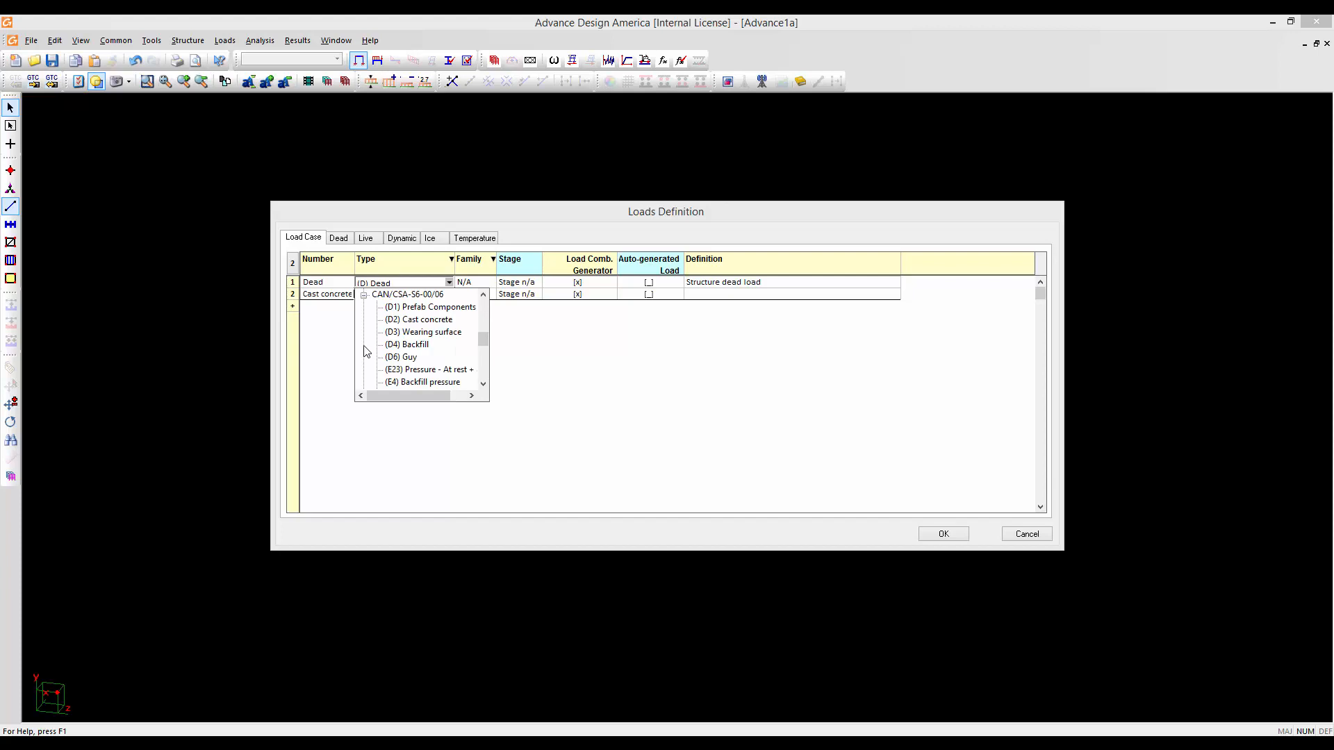
left_click(411, 310)
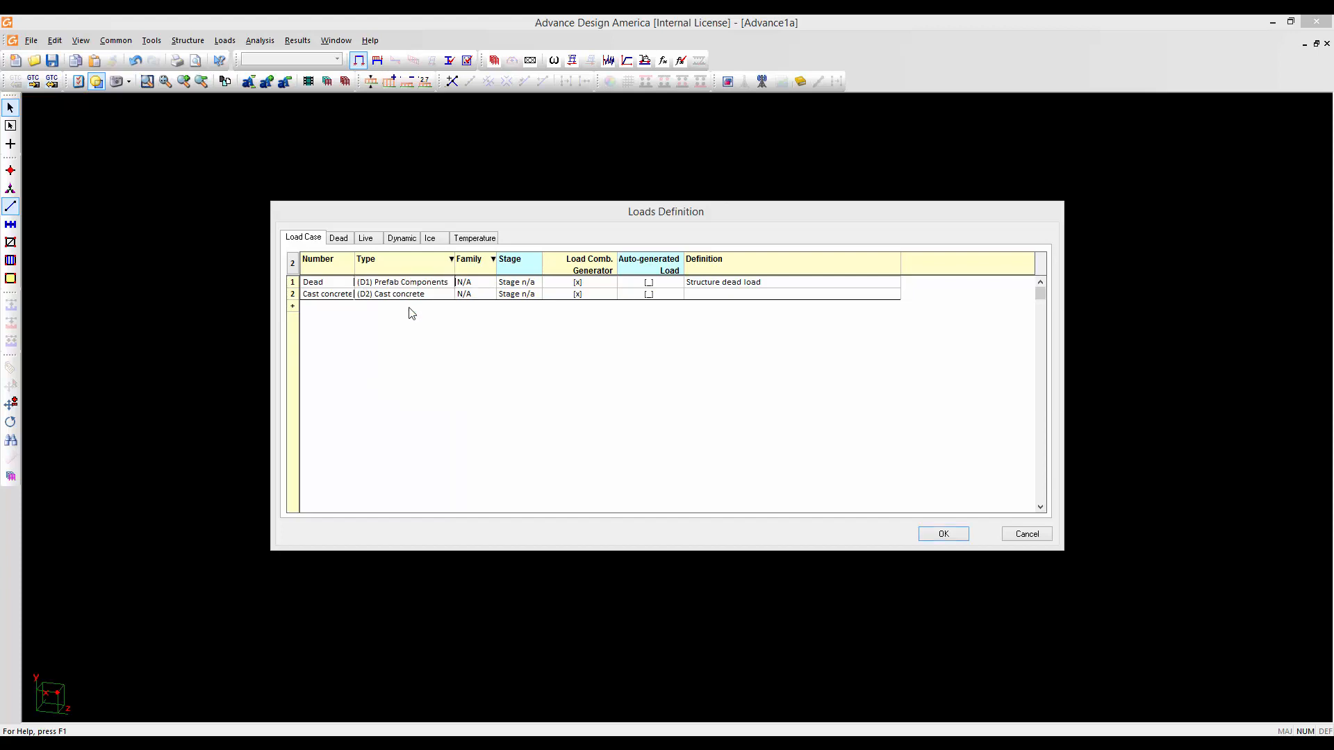
Define a new load case named Asphalt with the CAN/CSA-S6-00/06 type (D3) Wearing surface
left_click(310, 308)
left_click(309, 306)
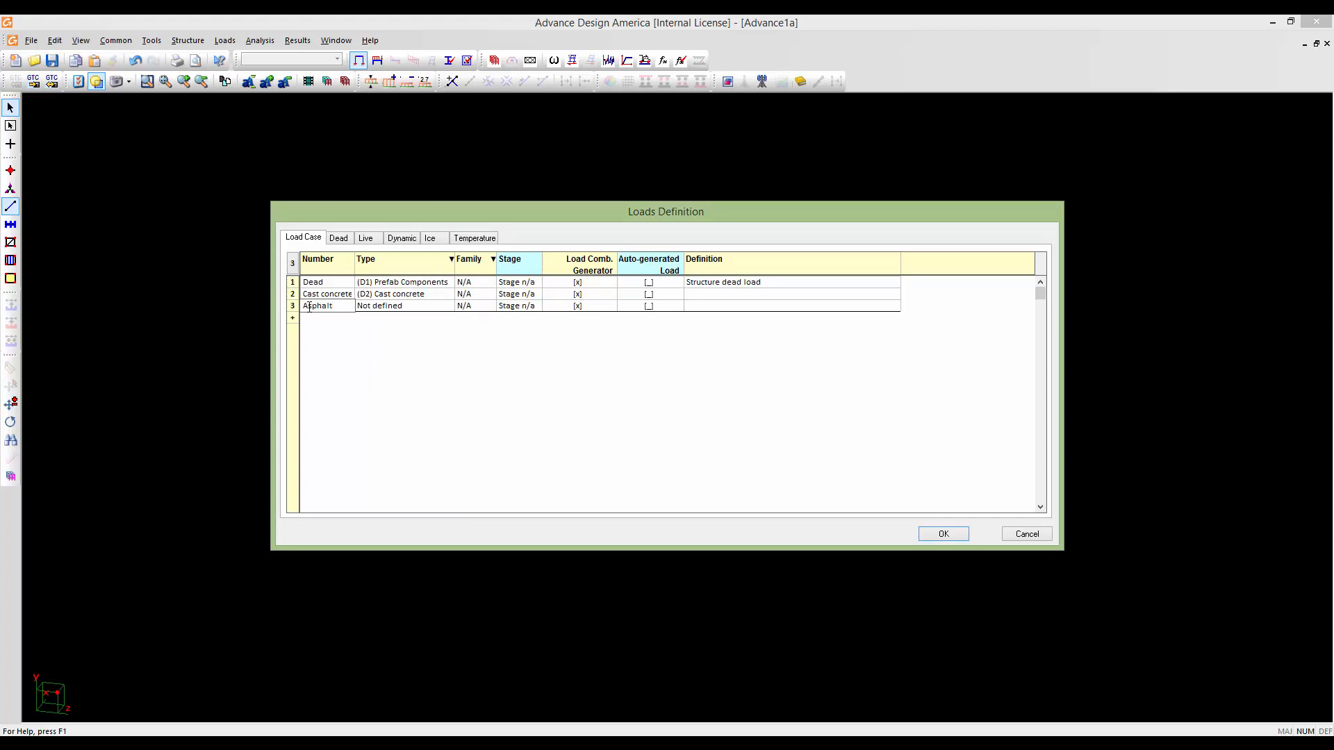
left_click(370, 308)
left_click(370, 308)
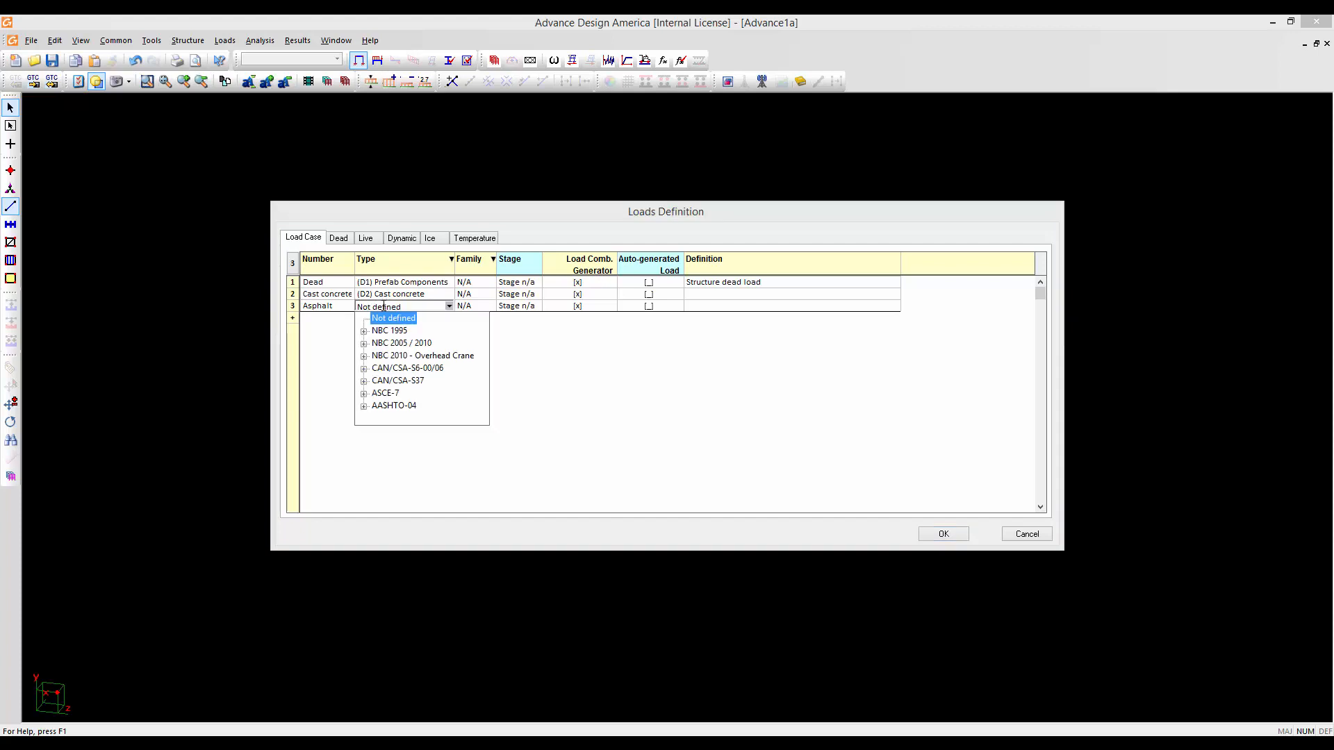
left_click(363, 369)
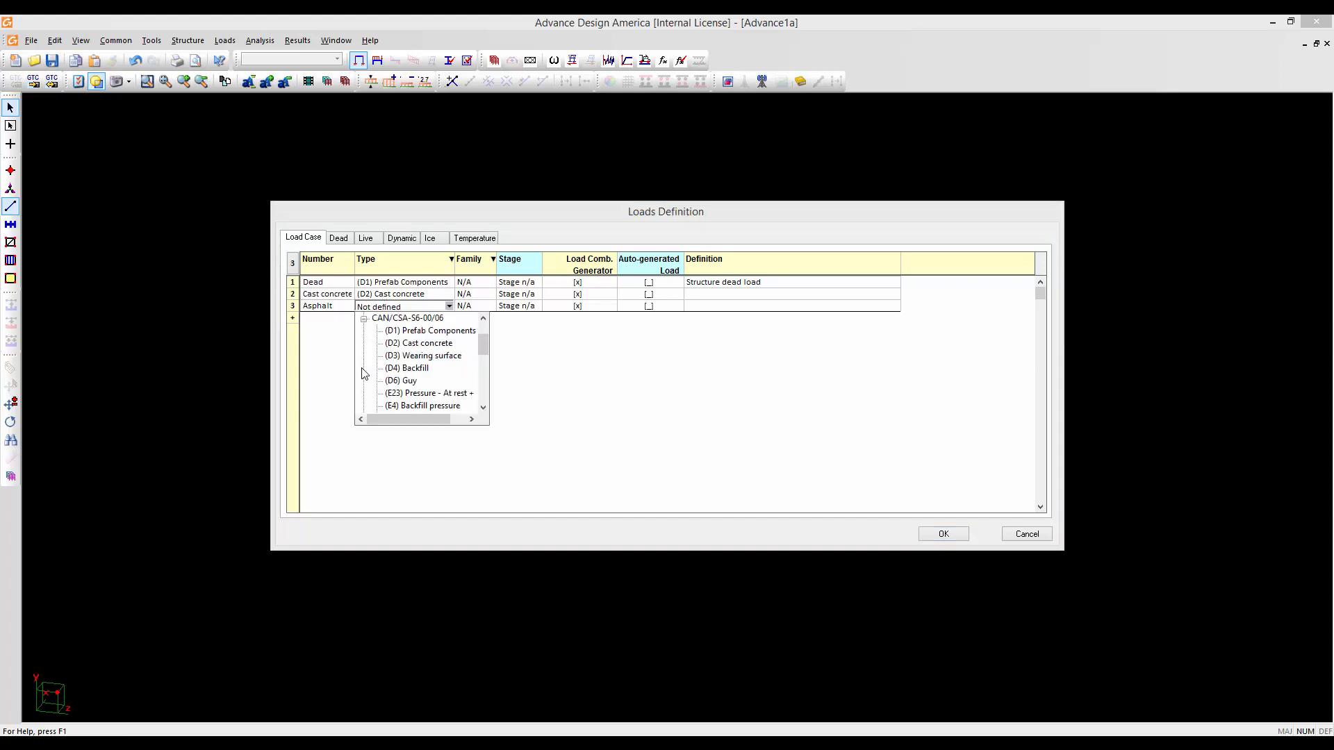
left_click(399, 357)
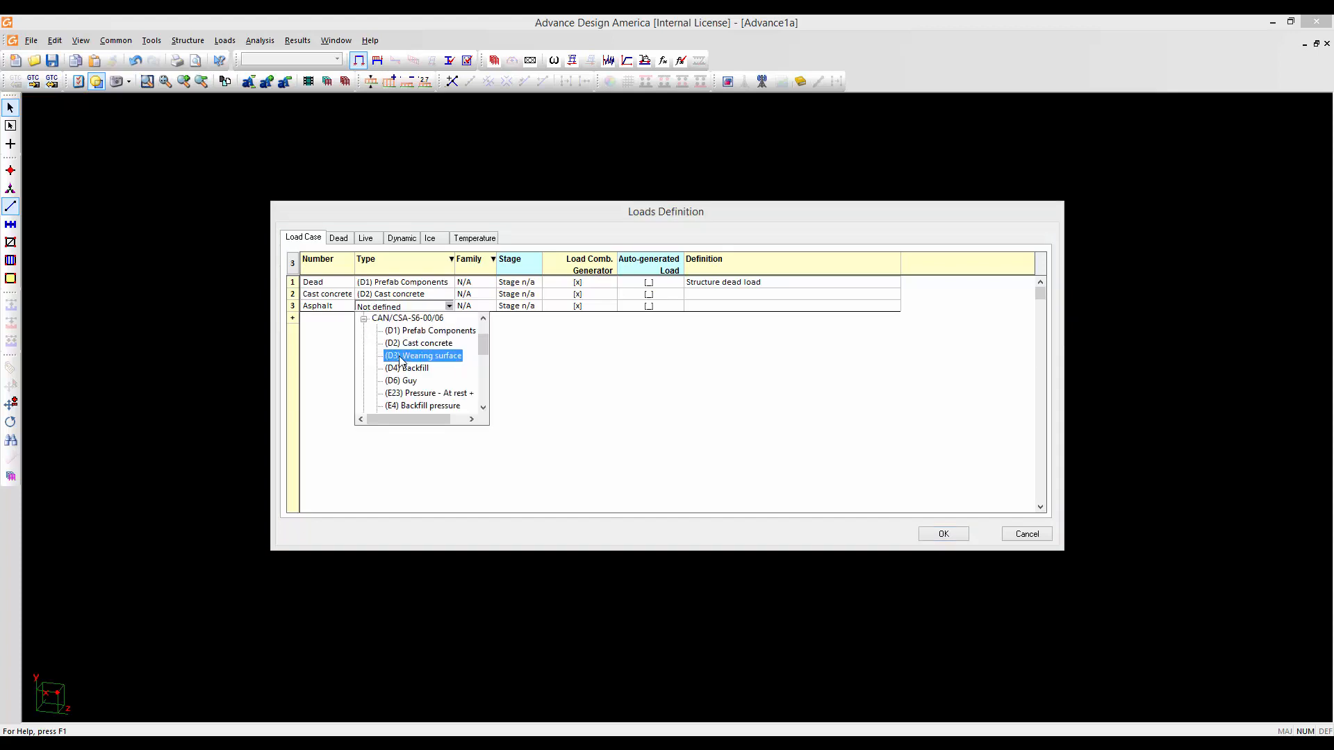
Define a load case named Barrier with the CAN/CSA-S6-00/06 type (D2) Cast concrete, and accept the load definitions
left_click(292, 319)
left_click(312, 318)
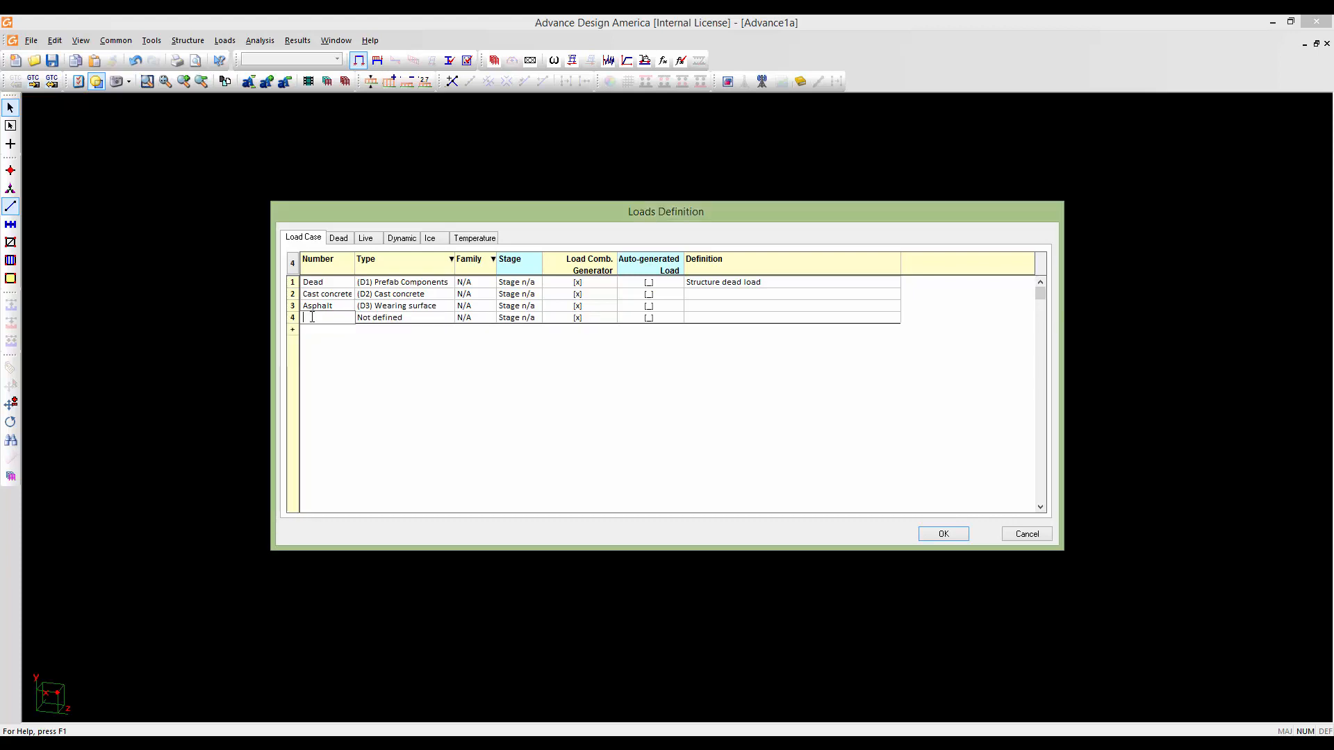
type("Barrier")
left_click(380, 317)
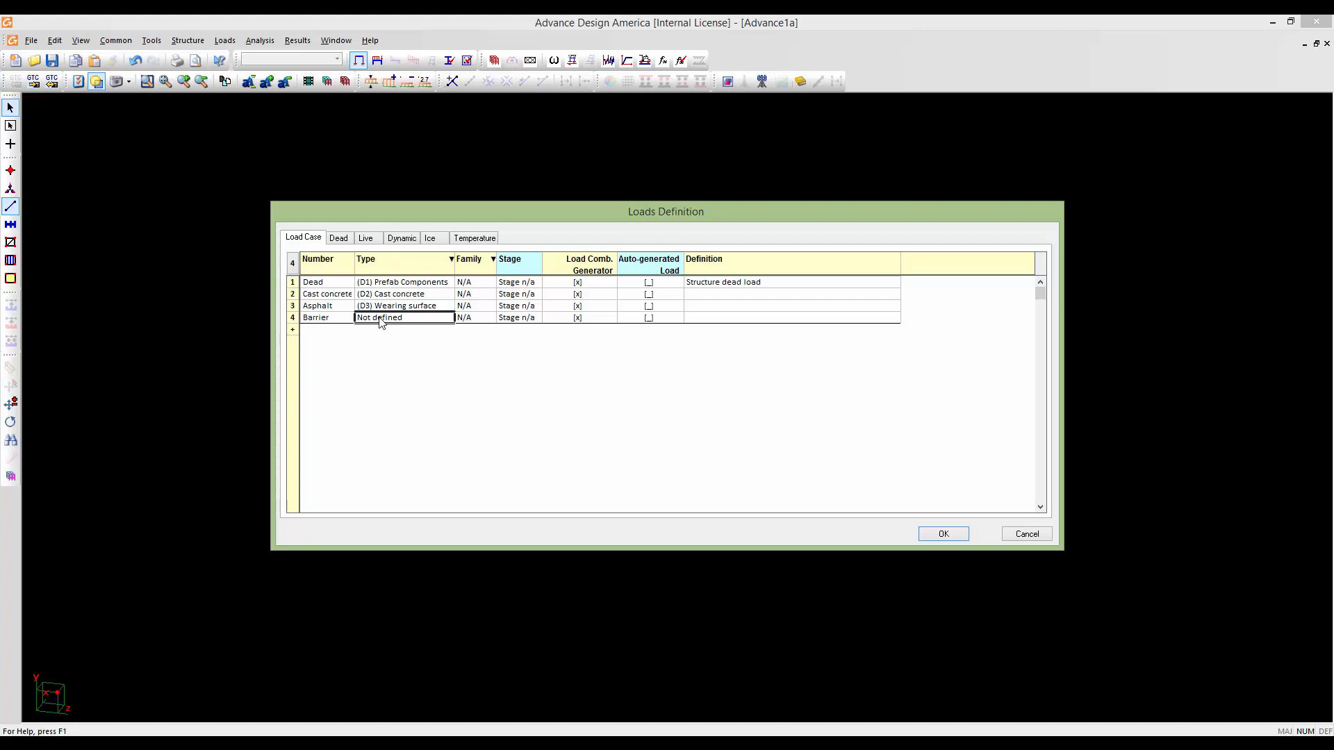
left_click(380, 319)
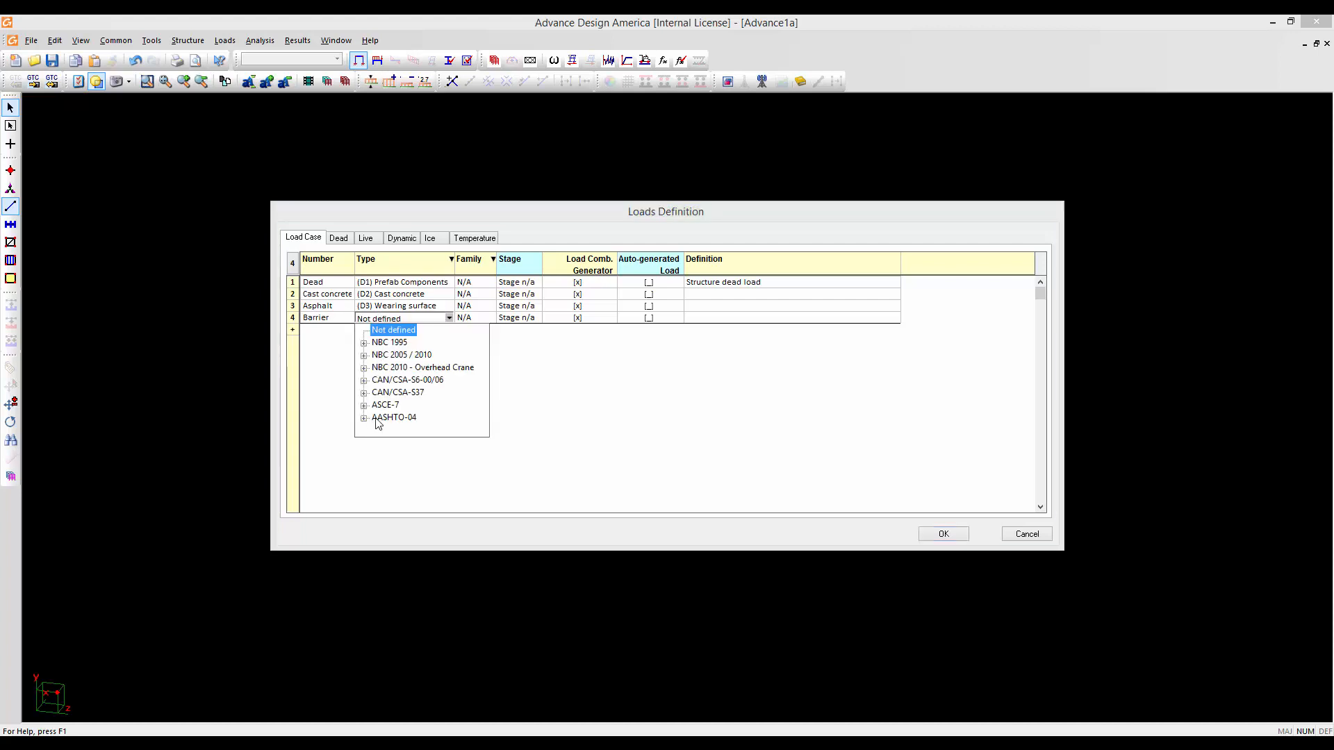
left_click(365, 381)
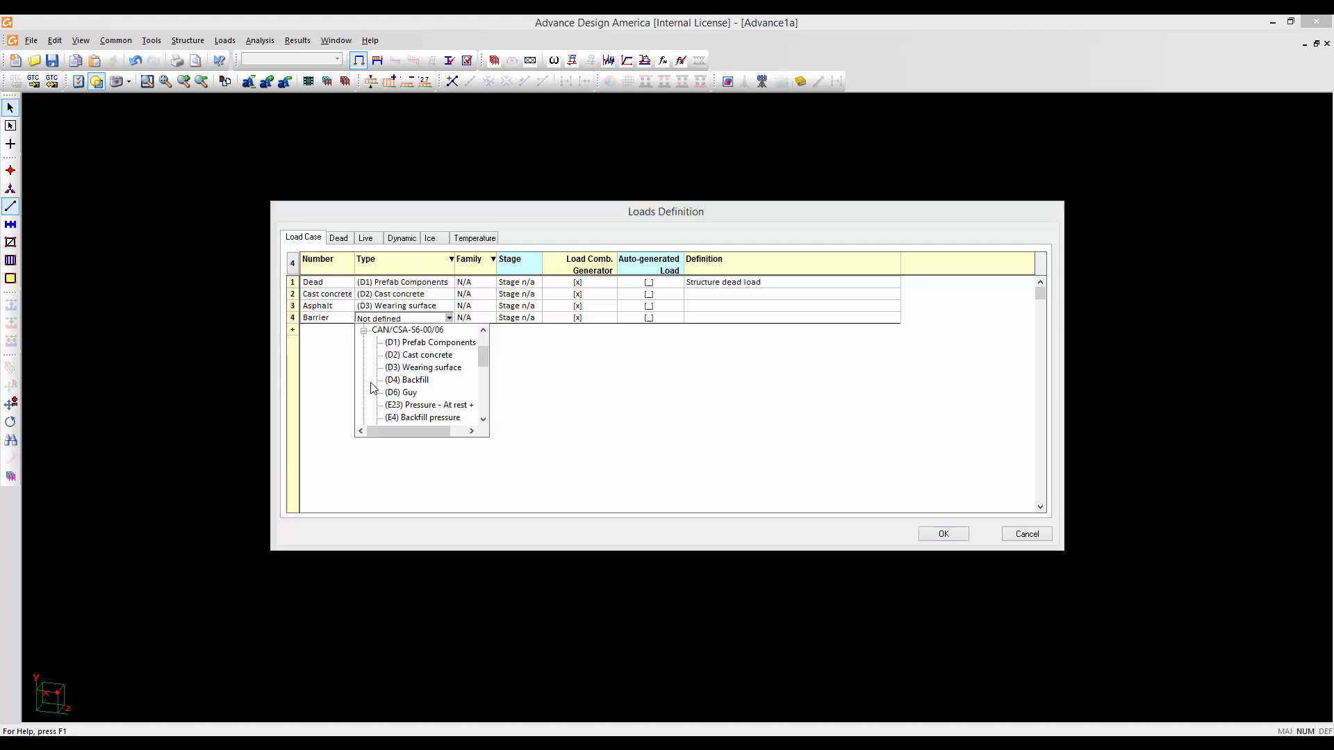
left_click(419, 355)
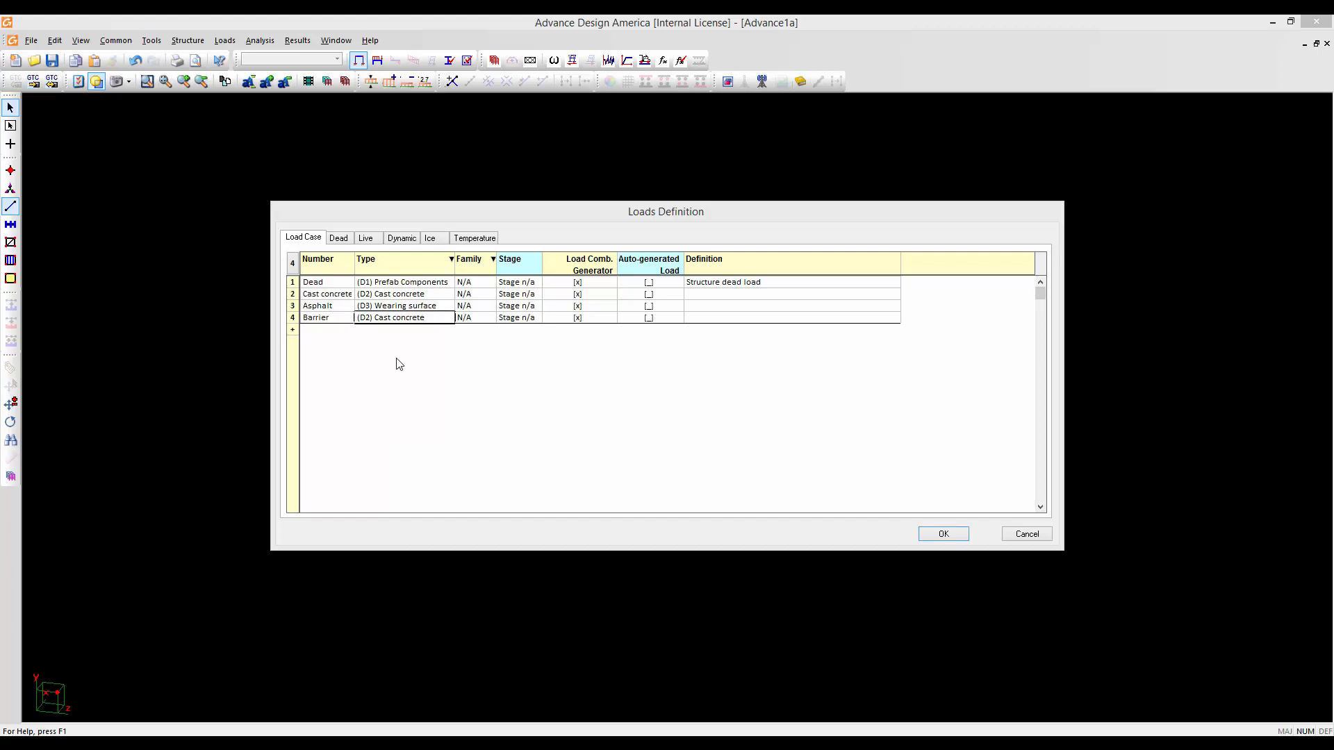
left_click(340, 239)
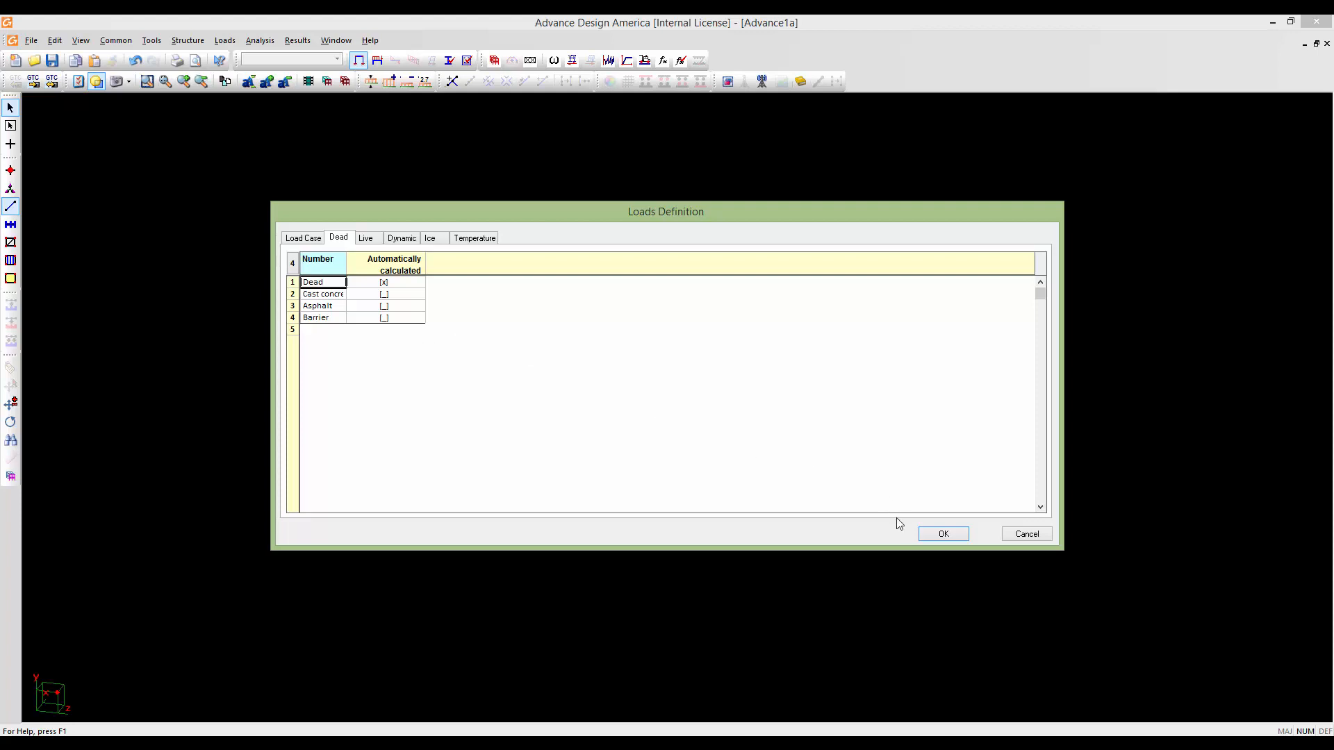
left_click(931, 533)
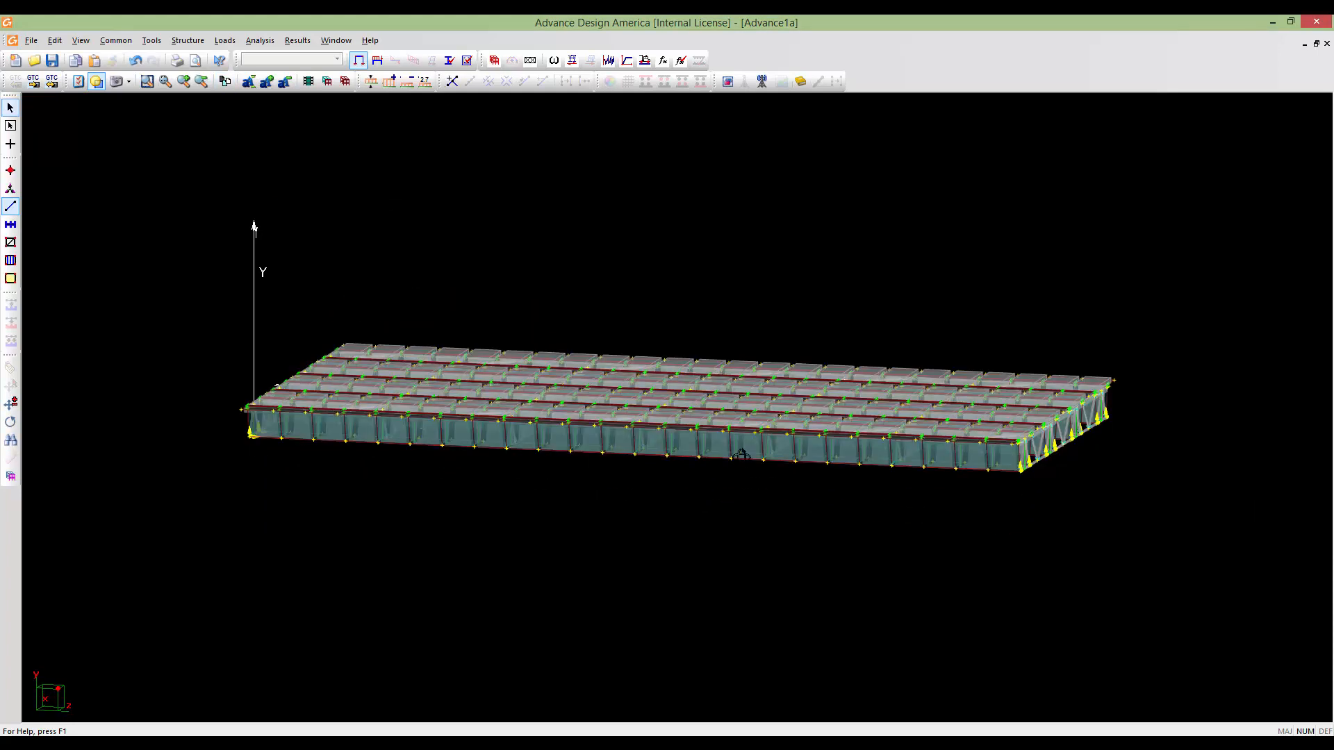
Select all plates of the bridge model and display only them
middle_click_drag(741, 455, 703, 484)
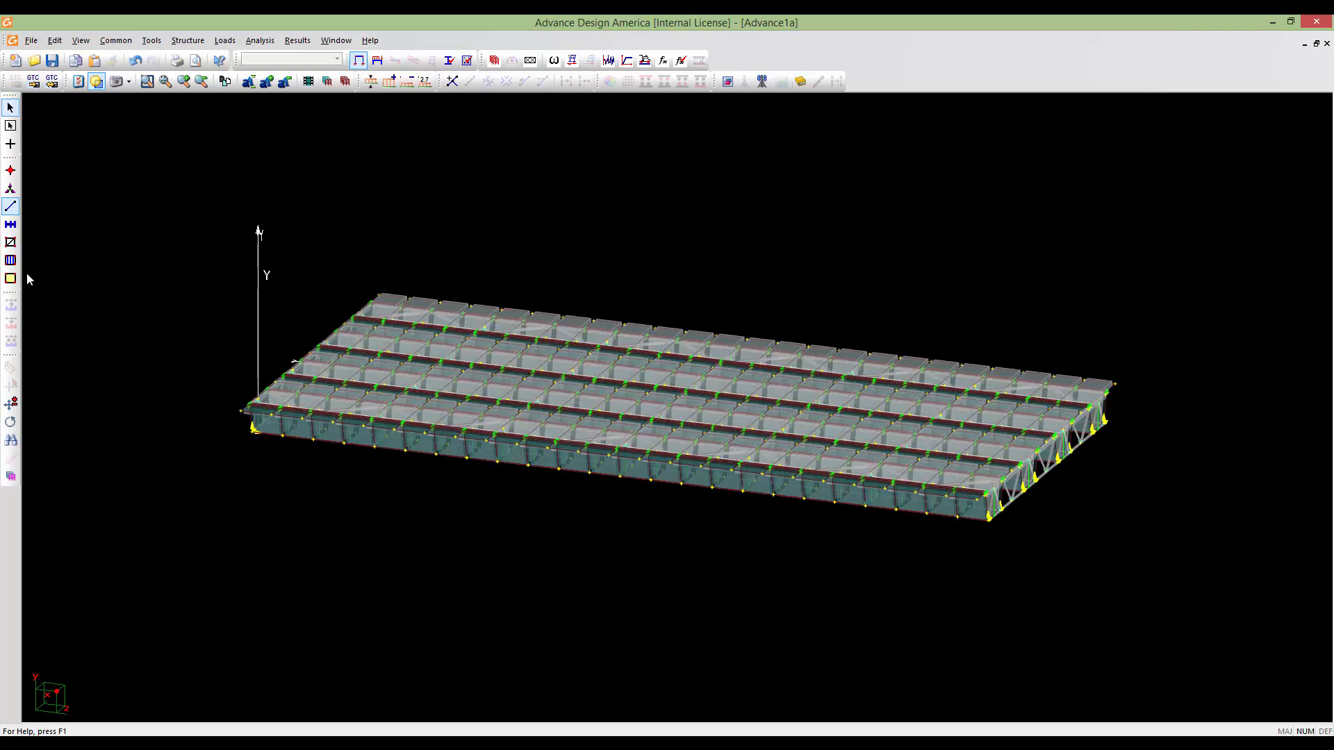
left_click(11, 242)
left_click_drag(1238, 587, 222, 214)
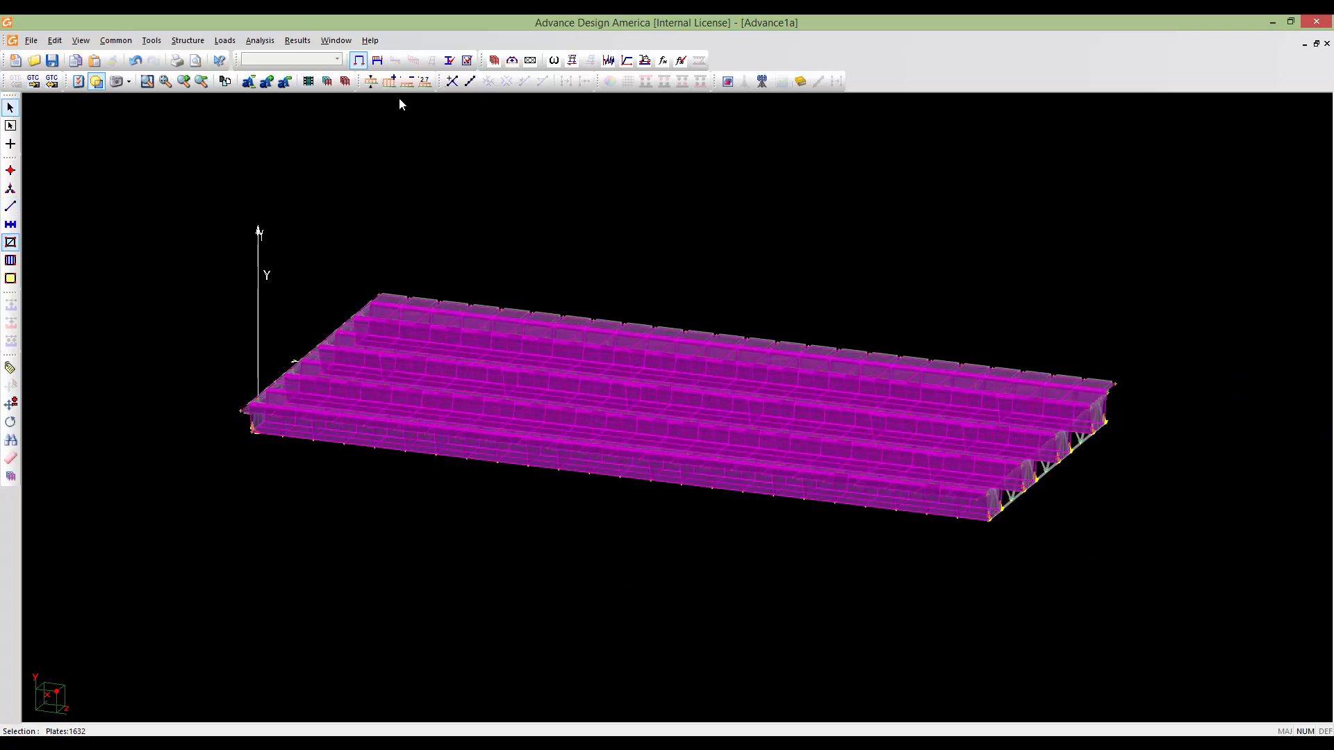
left_click(327, 81)
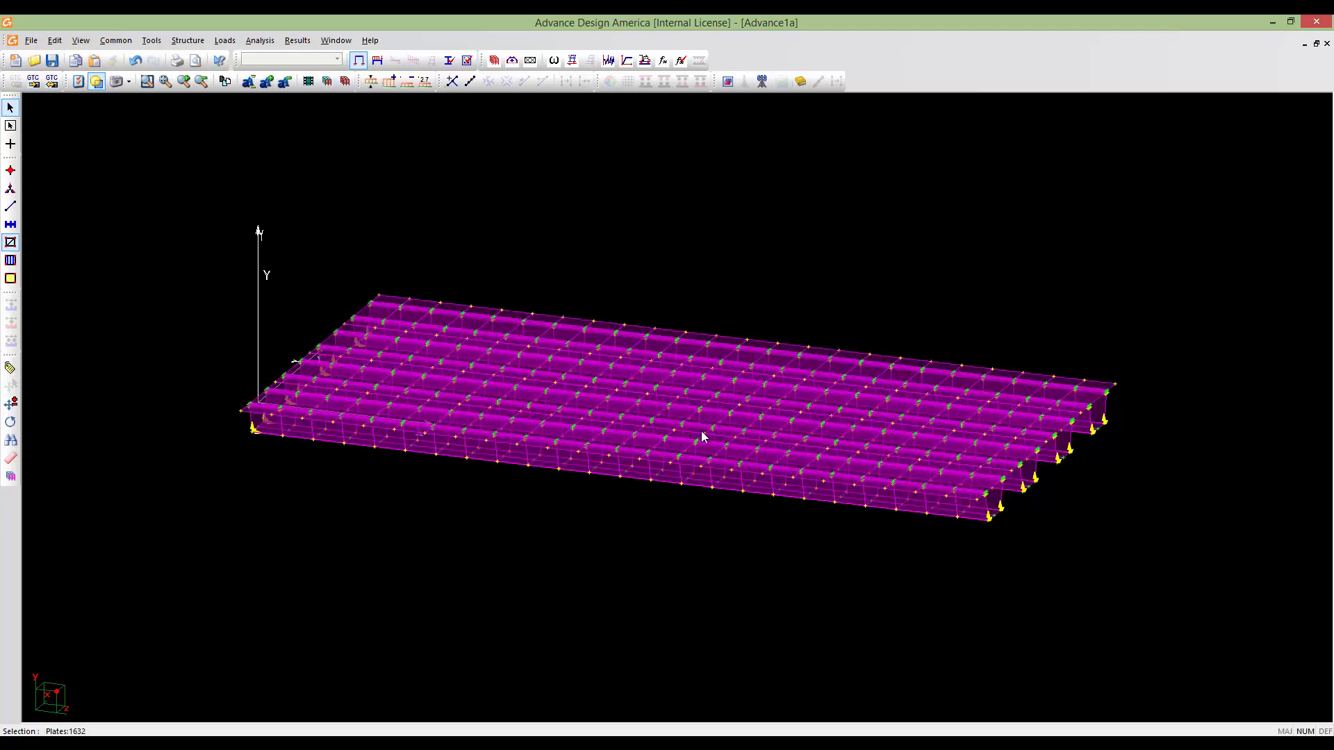
Check the plate characteristics of the bottom plate at the end of the front trough girder
middle_click_drag(781, 437, 748, 410)
scroll(841, 485, "up", 7)
mouse_move(841, 485)
middle_mouse_down("shift")
mouse_move(793, 442)
mouse_move(883, 465)
mouse_move(903, 489)
mouse_move(847, 514)
middle_mouse_up("shift")
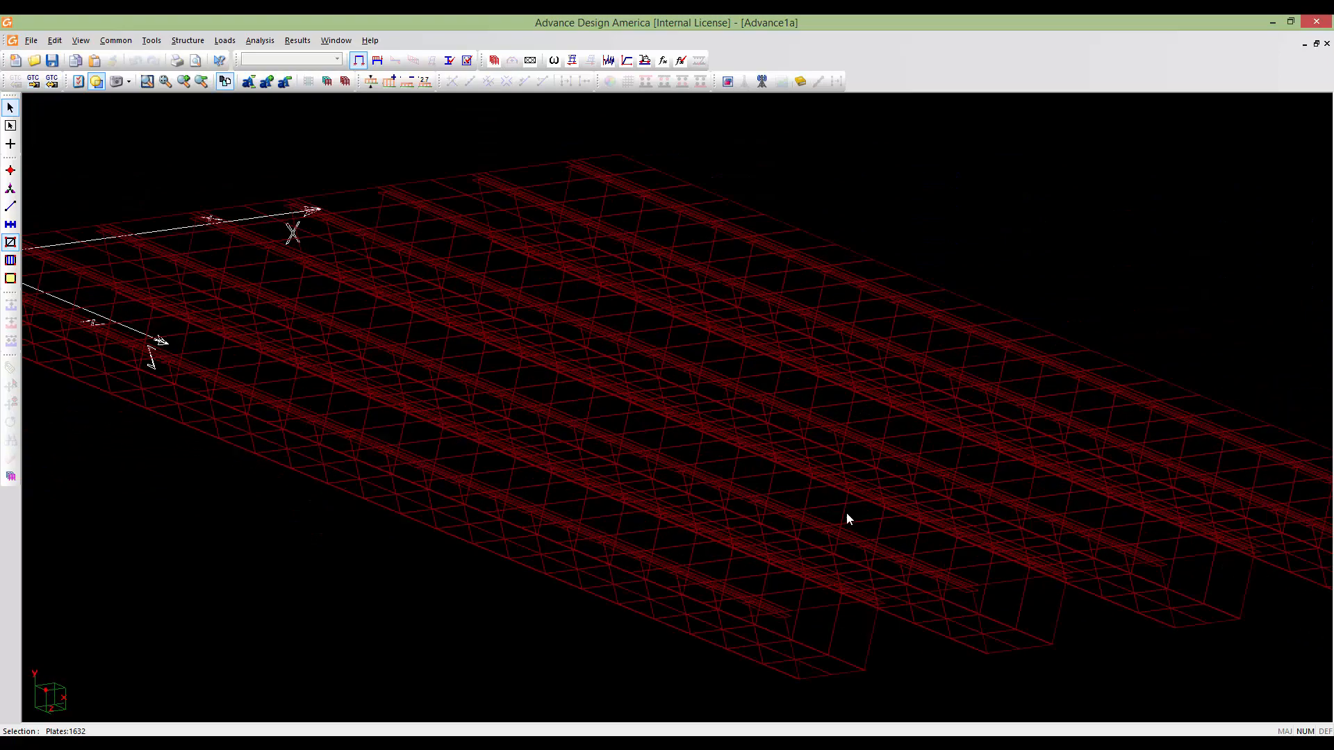
middle_click_drag(896, 645, 780, 514)
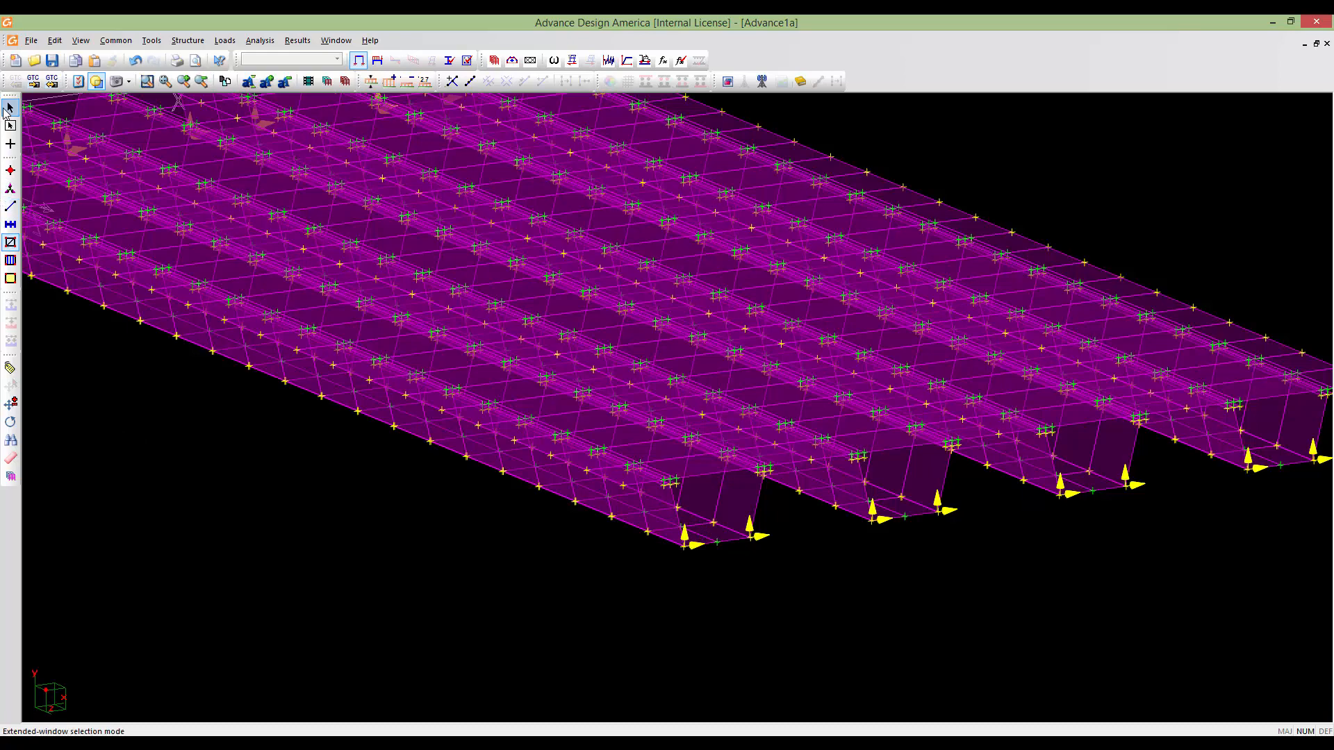
left_click(10, 108)
double_click(720, 539)
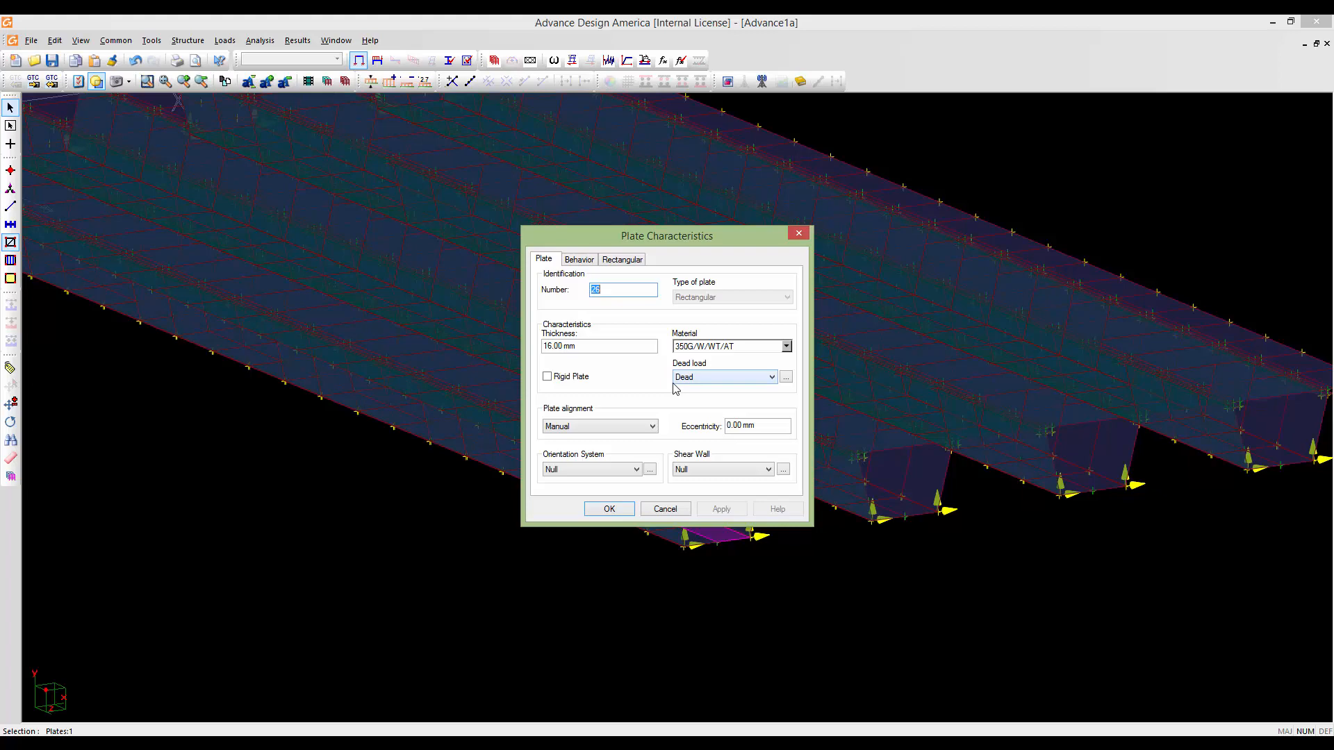
left_click(610, 508)
Check the thickness, material and dead load settings of one deck slab plate above the front girder
middle_click_drag(738, 479, 972, 515)
scroll(973, 516, "up", 7)
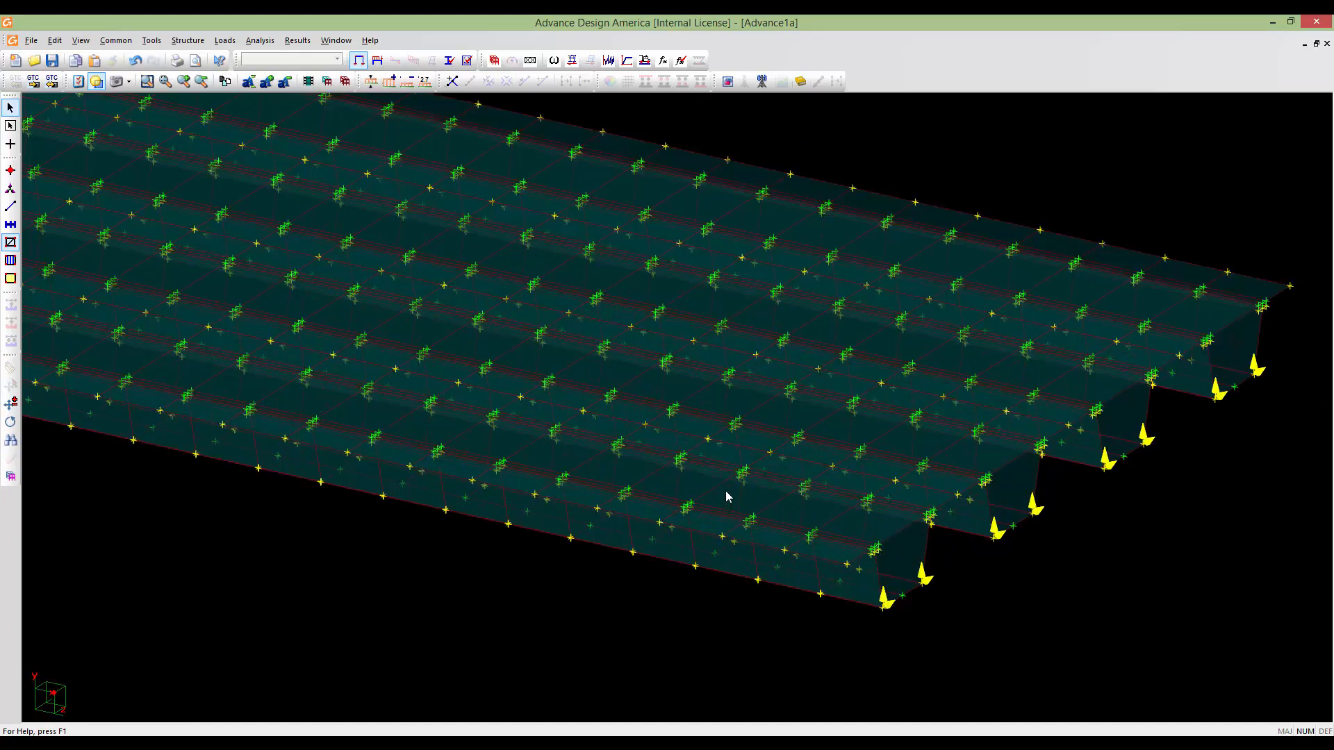
double_click(687, 490)
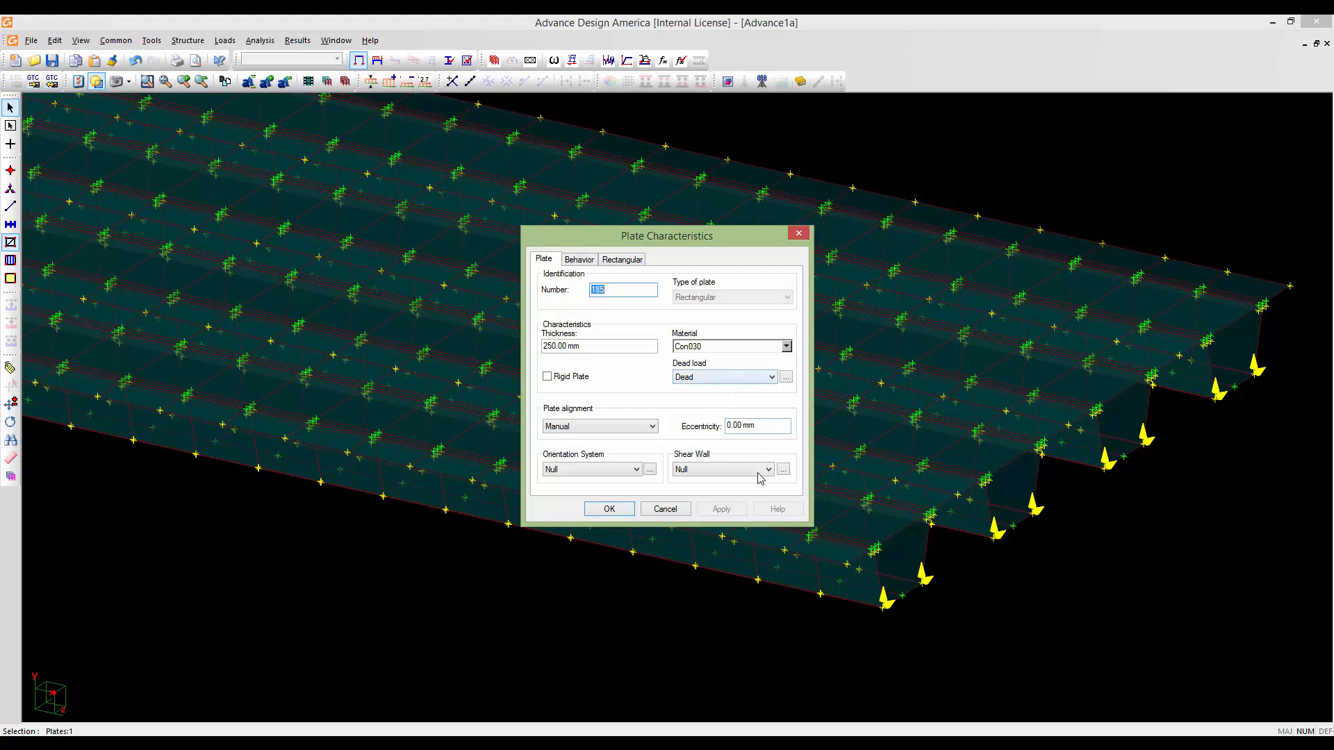
left_click(665, 511)
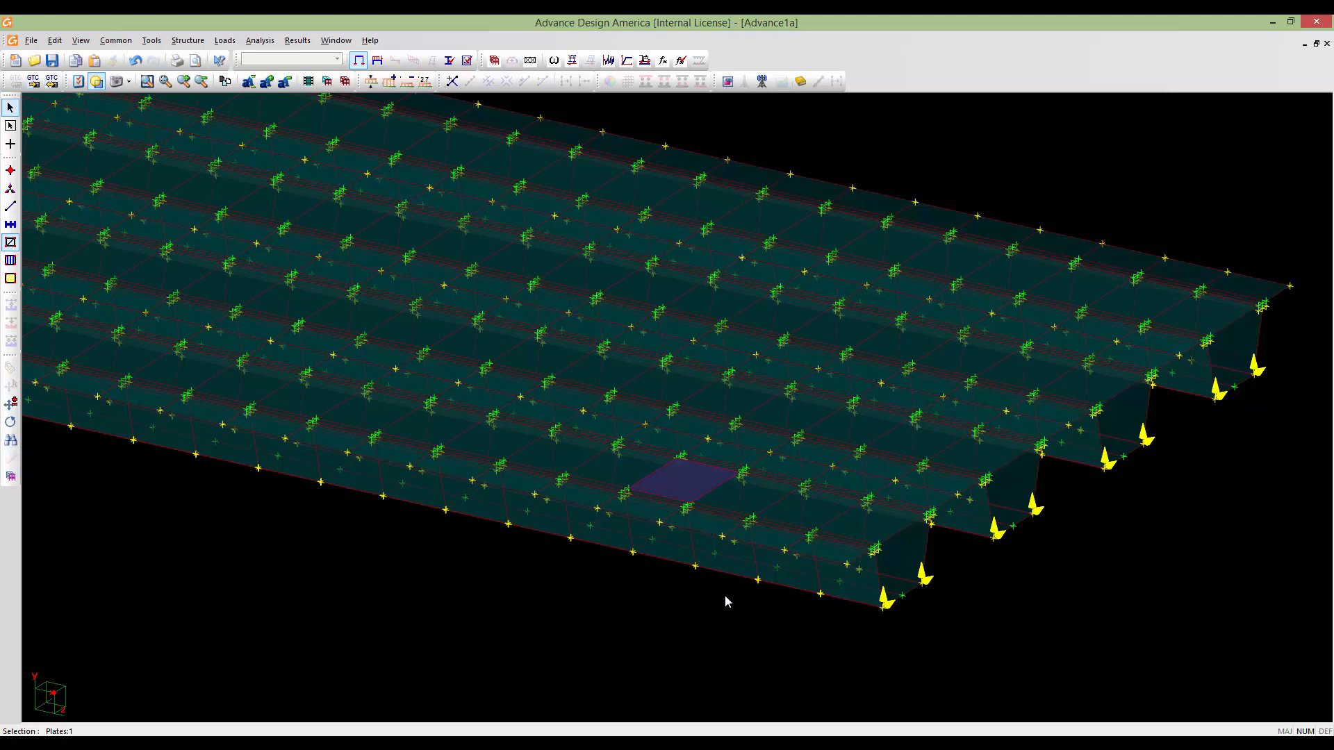
Select only the top deck slab plates in a side view and isolate them in an isometric view
key("x")
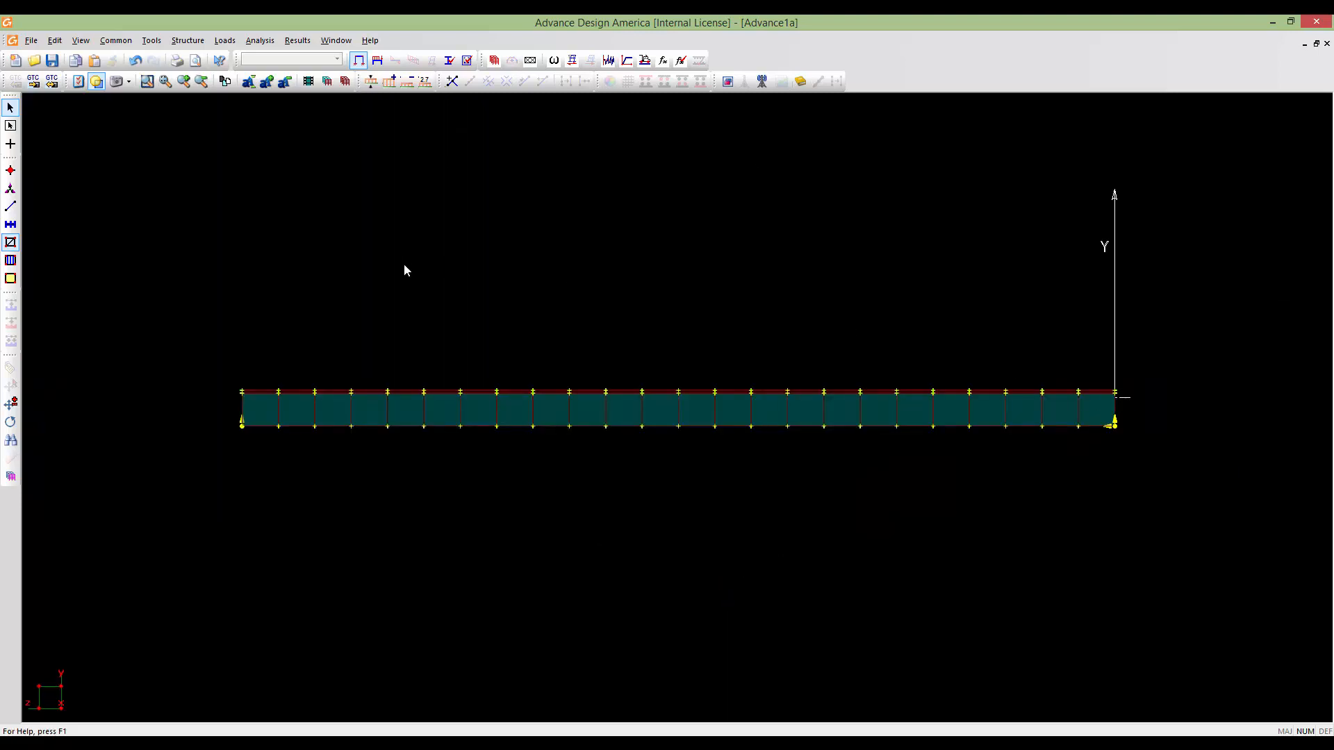
left_click(10, 126)
left_click_drag(187, 343, 254, 411)
left_click(216, 401)
left_click(11, 243)
left_click_drag(295, 371, 1157, 393)
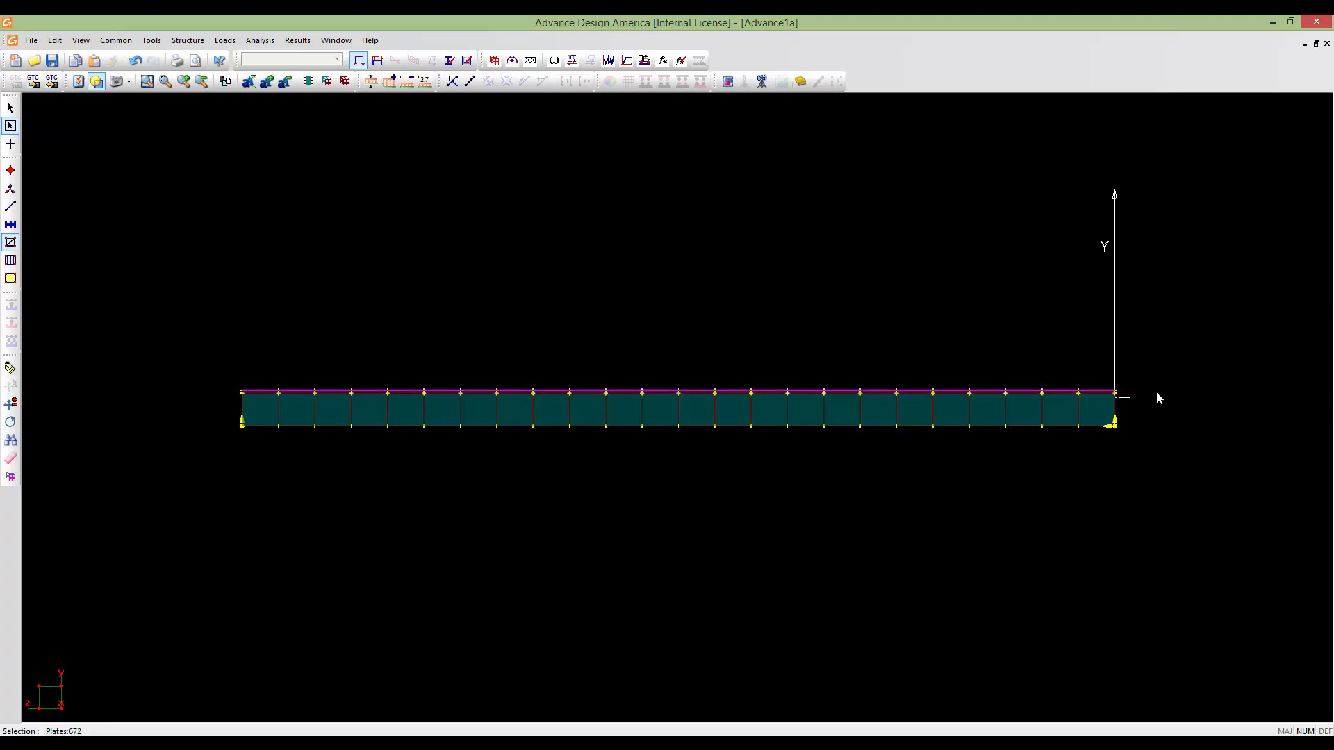
key("1")
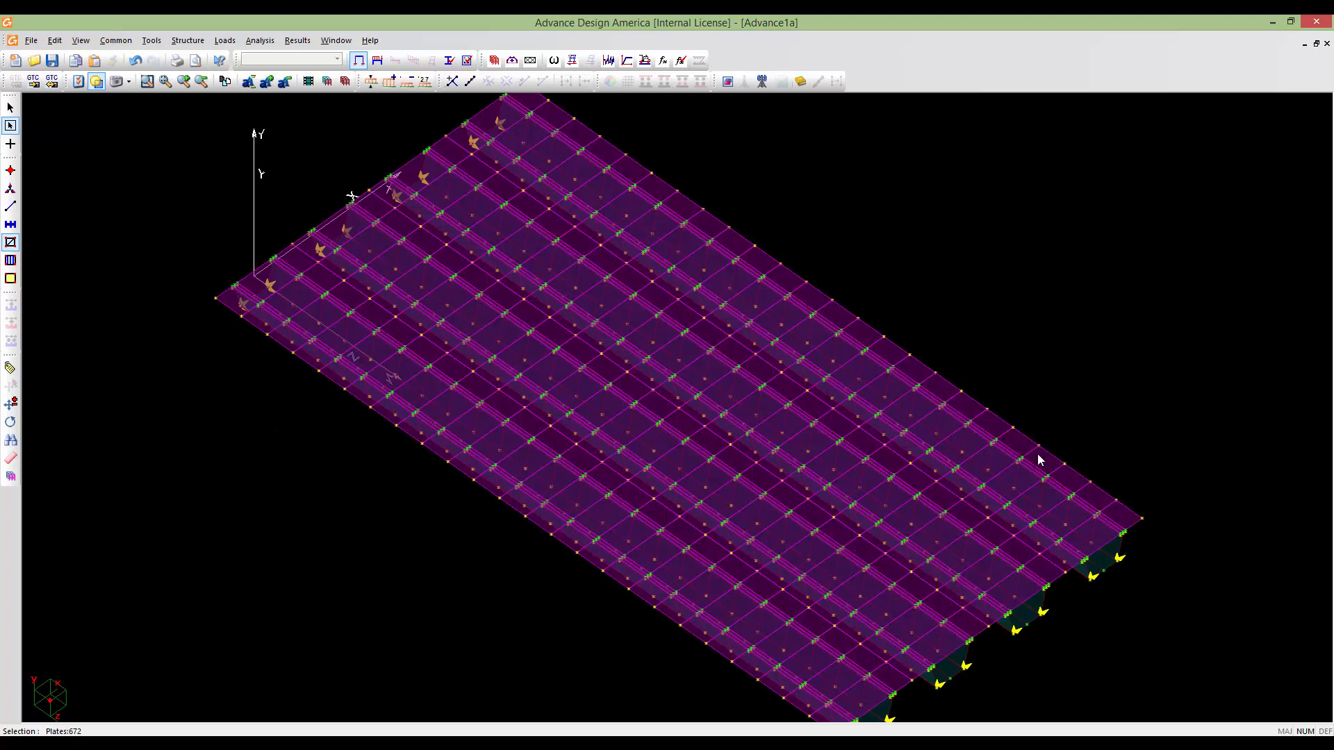
left_click(326, 81)
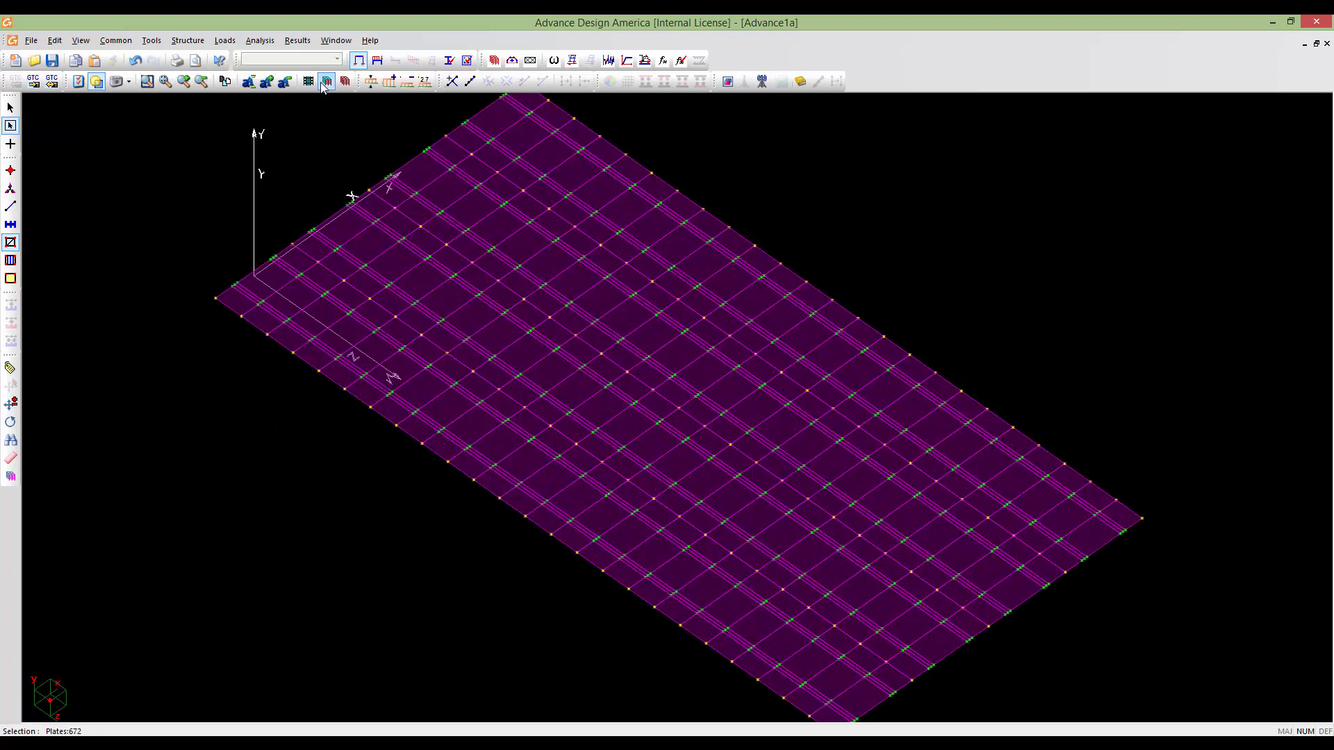
Replace the Dead Load value of all selected deck slab plates with Null in the plates spreadsheet
middle_click_drag(681, 485, 681, 403)
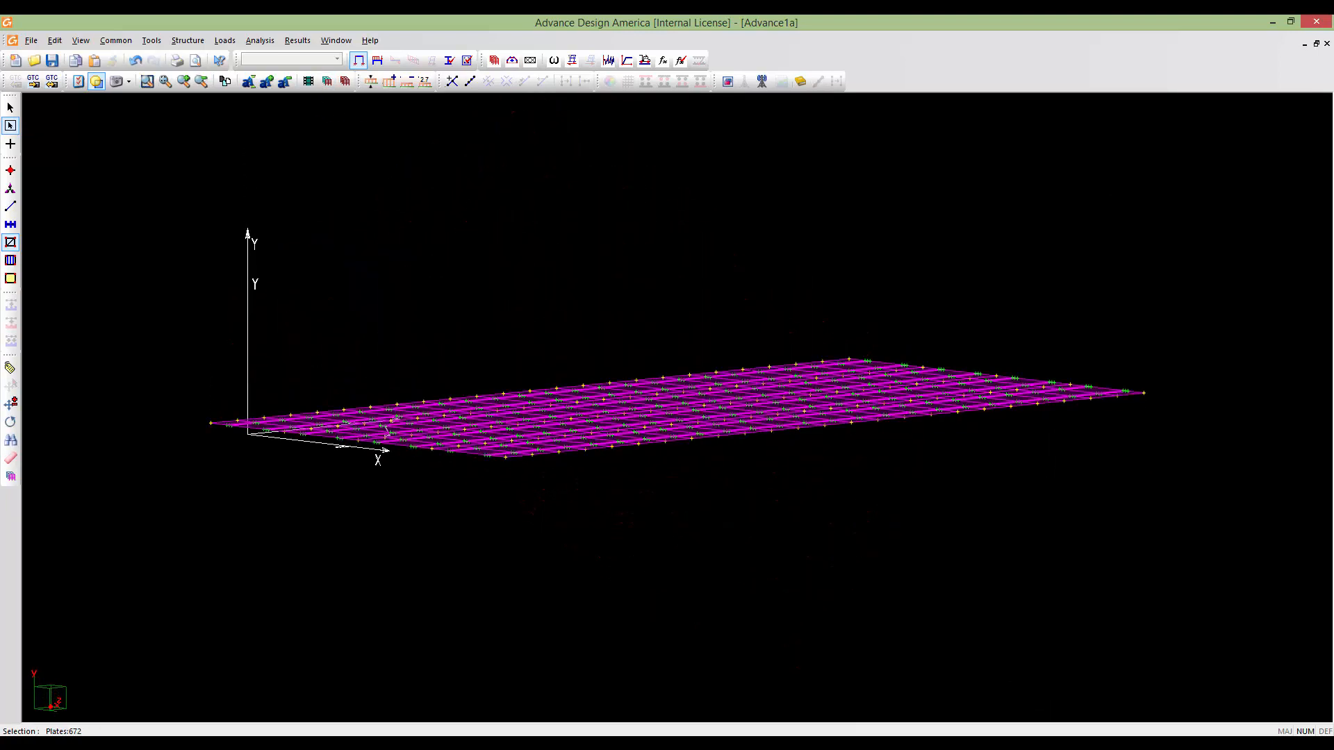
middle_click_drag(820, 401, 716, 399)
scroll(627, 432, "up", 6)
middle_click_drag(625, 425, 760, 527)
scroll(581, 479, "down", 5)
scroll(585, 472, "down", 2)
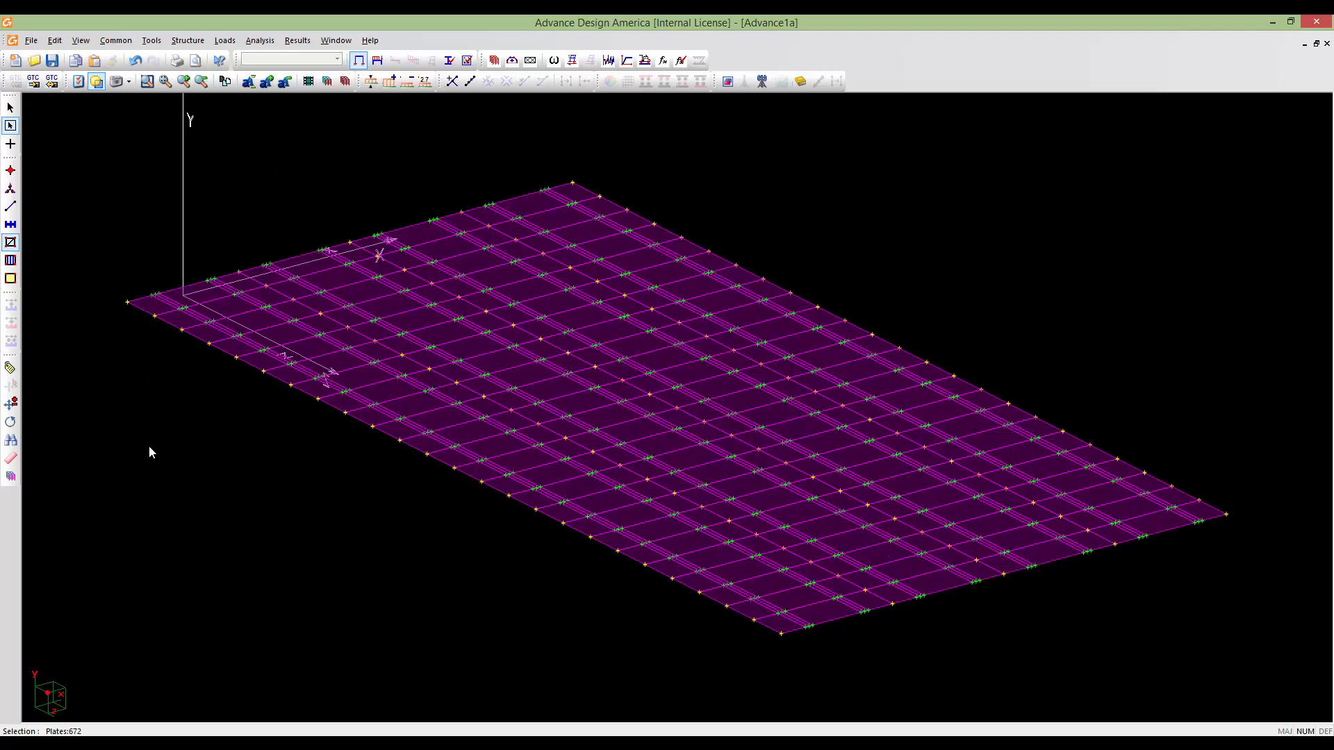
key("alt+Return")
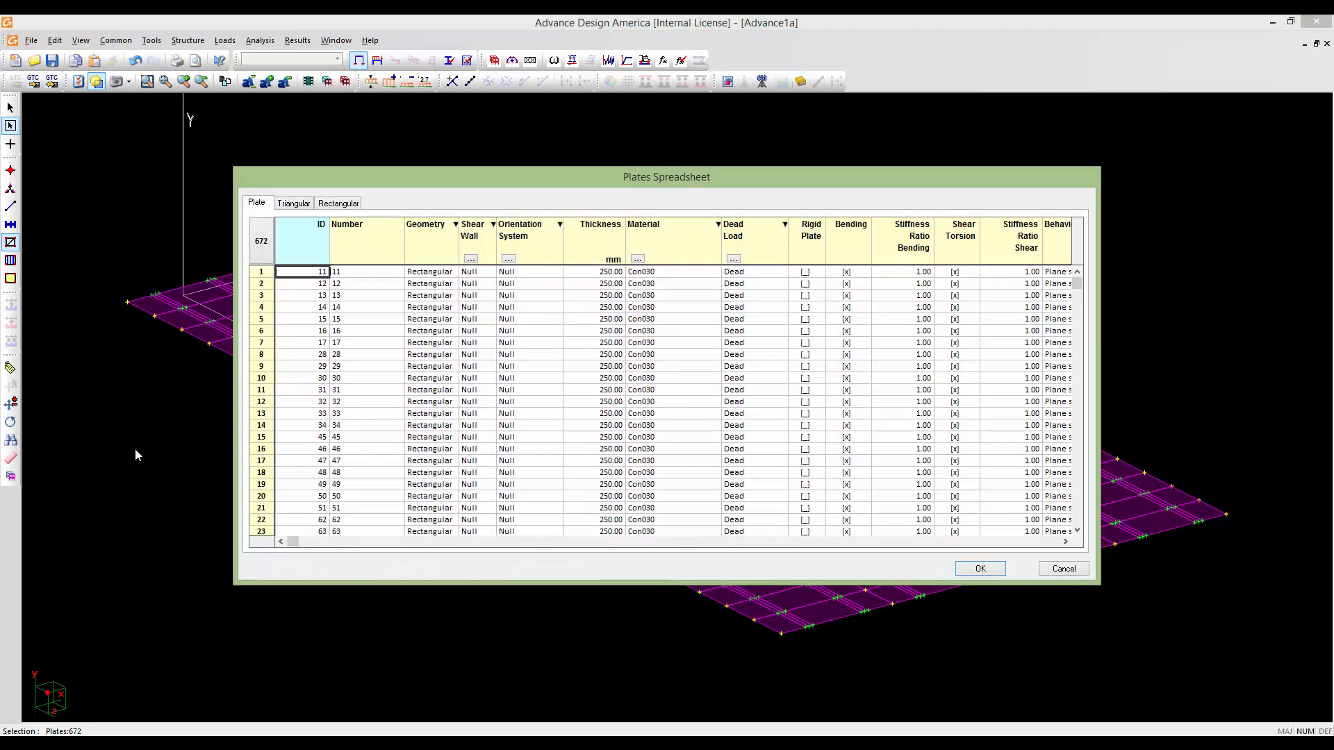
left_click(757, 236)
right_click(758, 241)
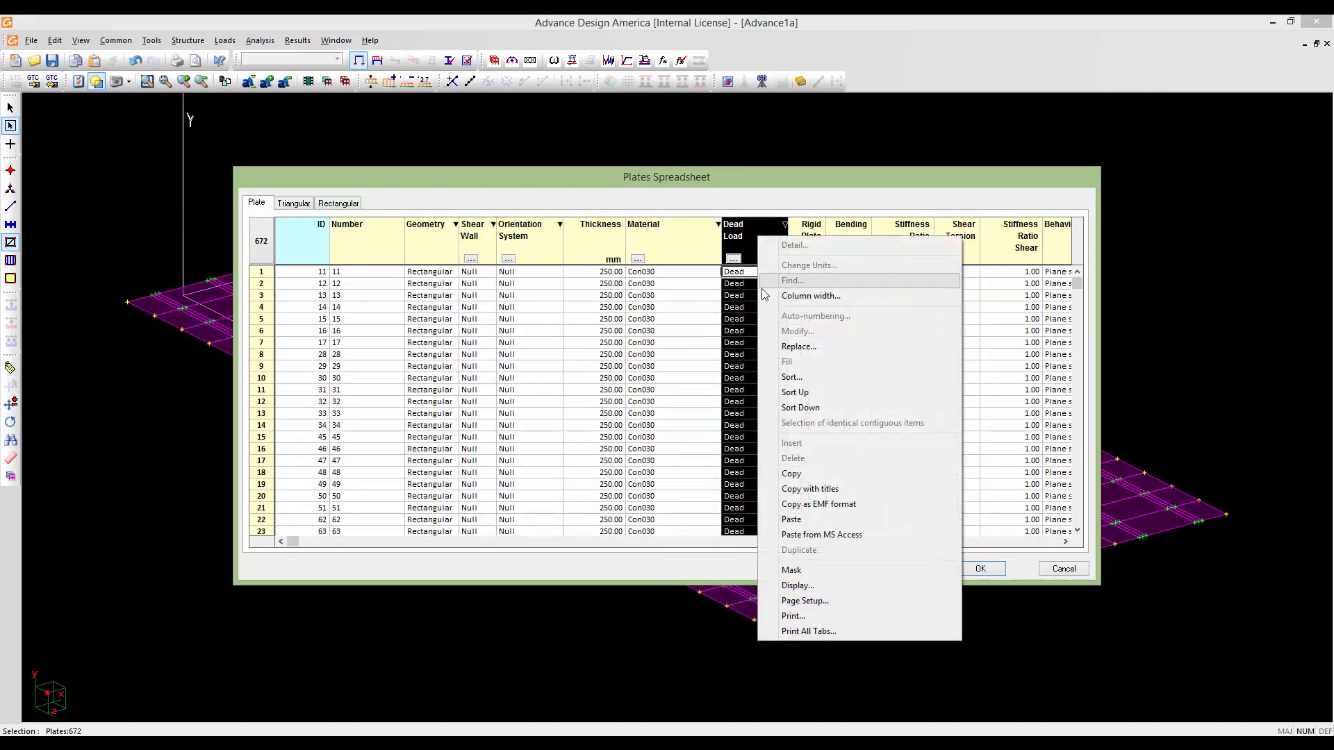
left_click(799, 346)
left_click(744, 360)
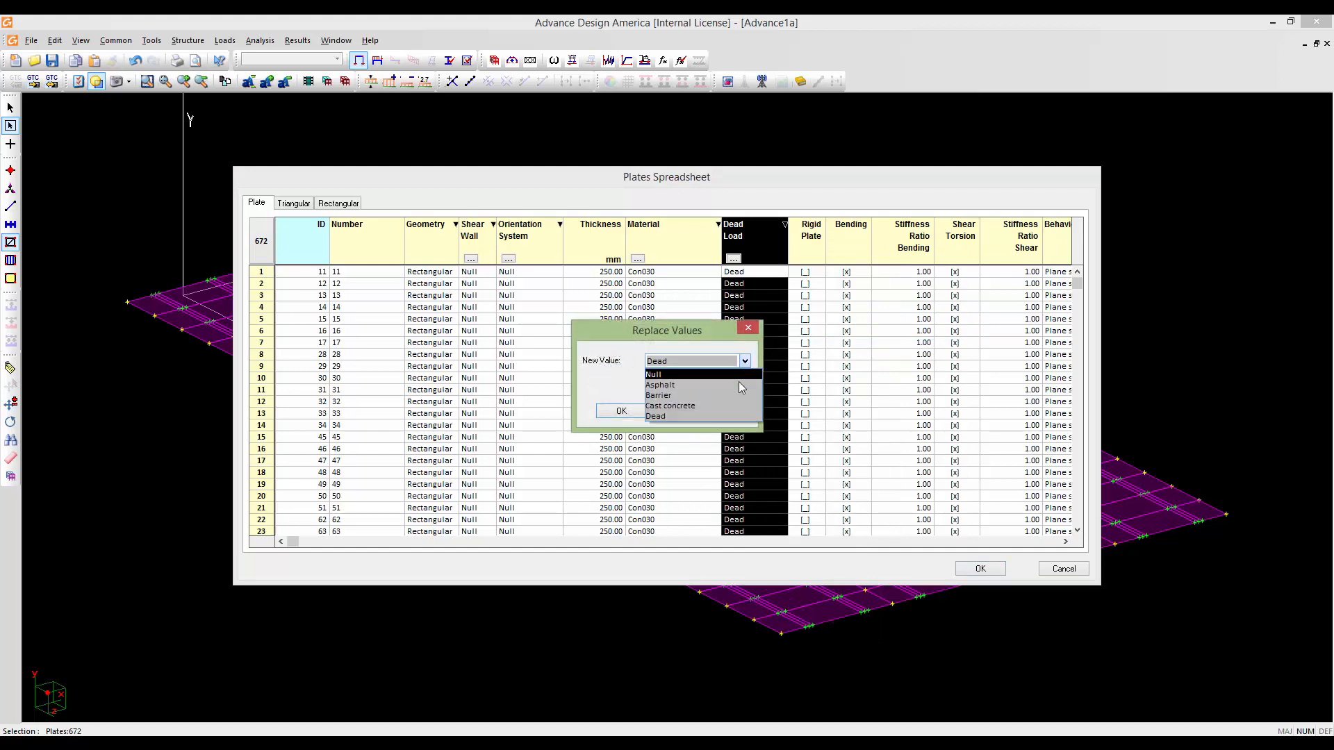
left_click(695, 376)
left_click(638, 411)
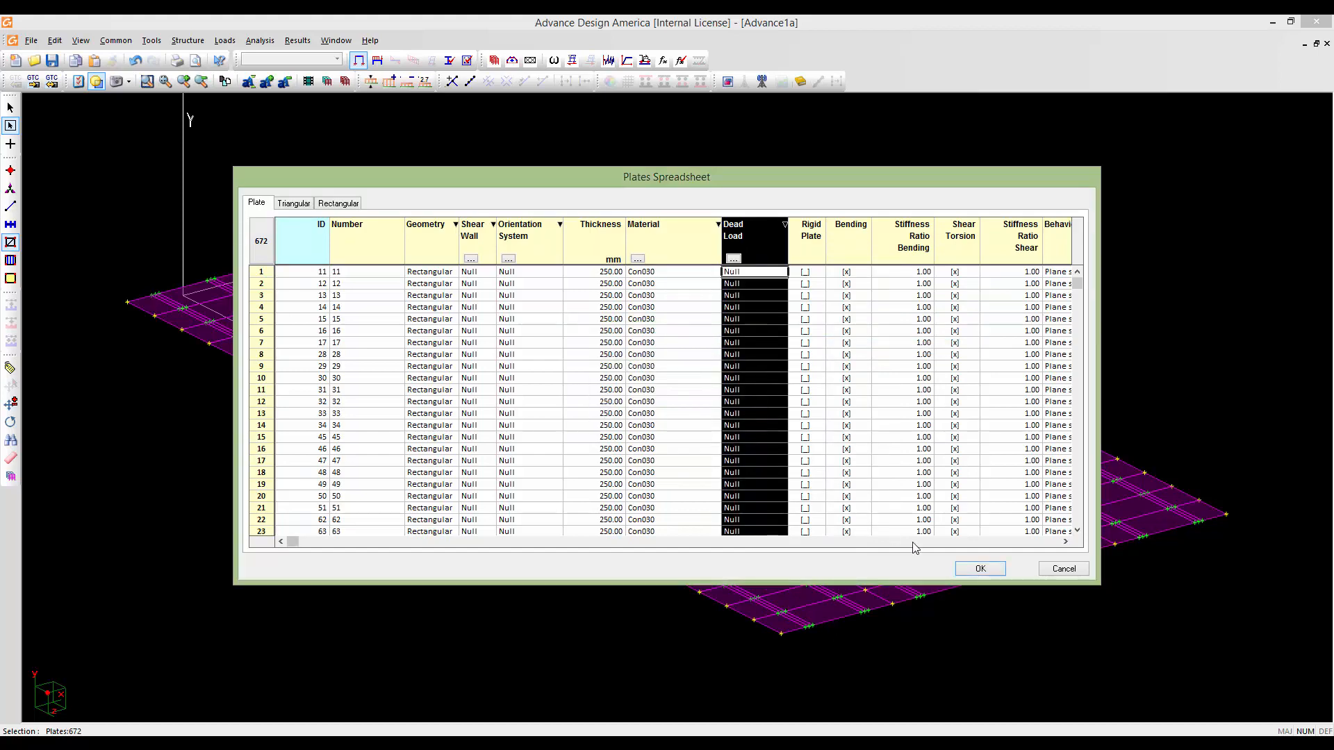
left_click(959, 568)
left_click(536, 615)
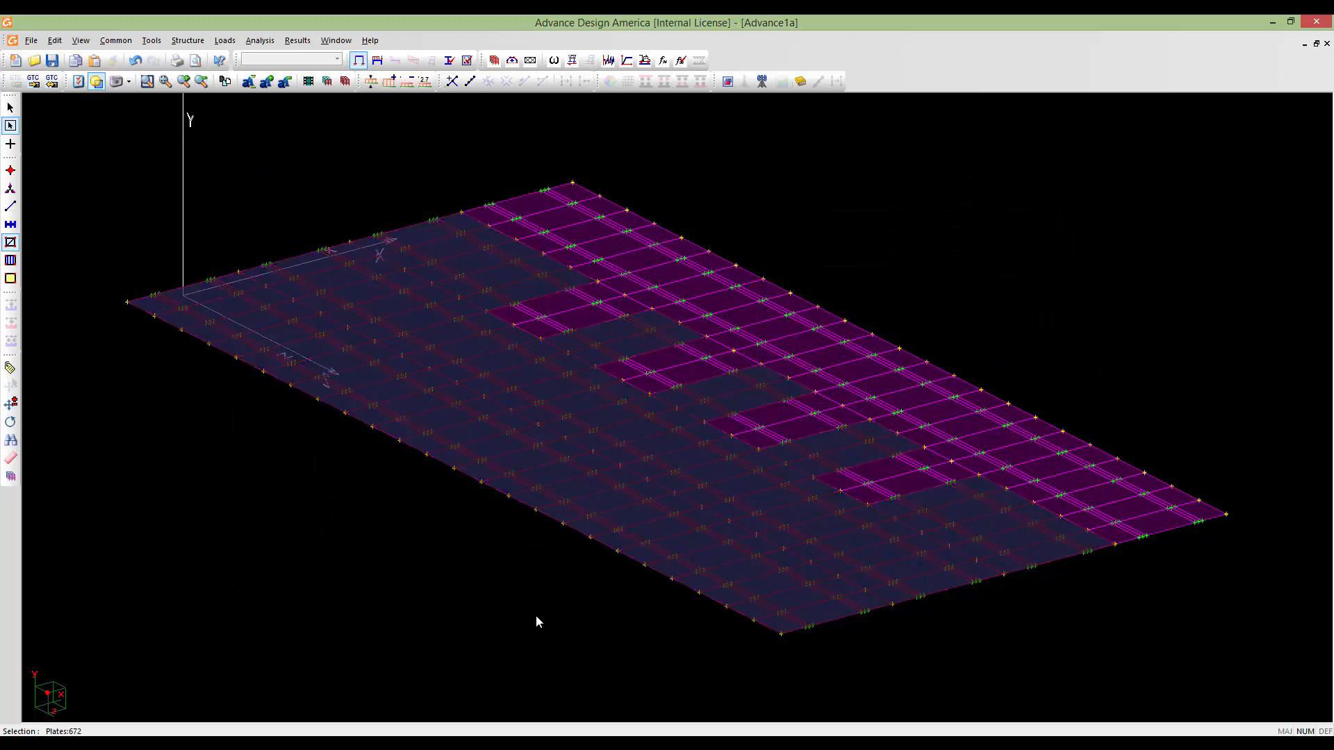
Verify the dead load assignment of one plate near the isolated deck's front edge, leaving it unmodified and deselected
scroll(629, 493, "up", 3)
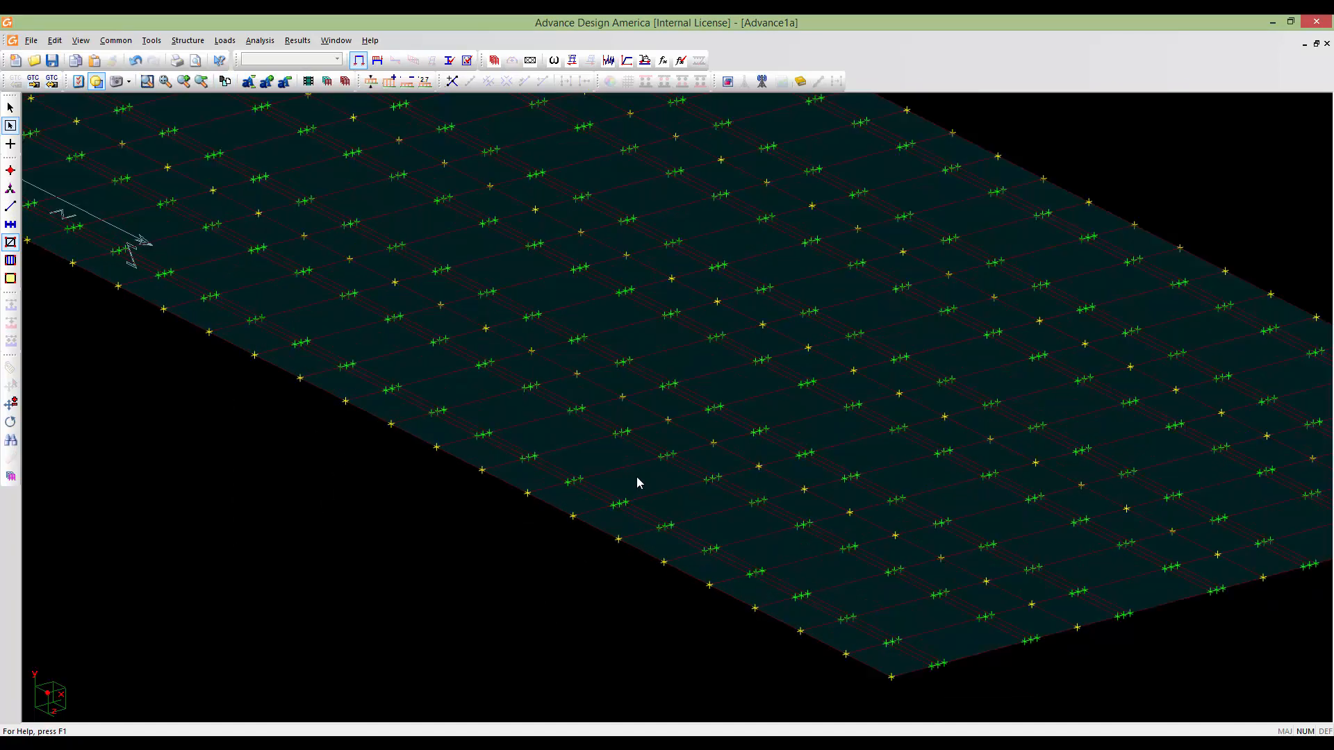
double_click(636, 478)
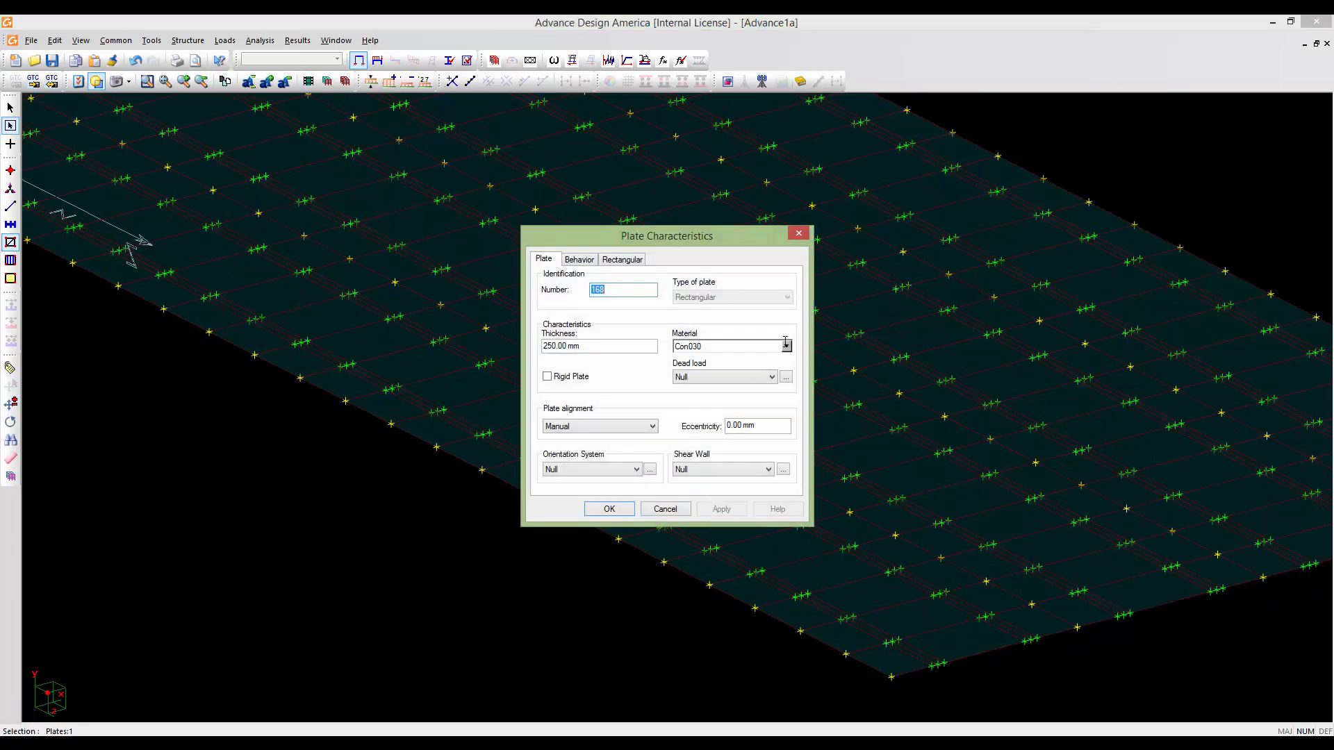
left_click(665, 510)
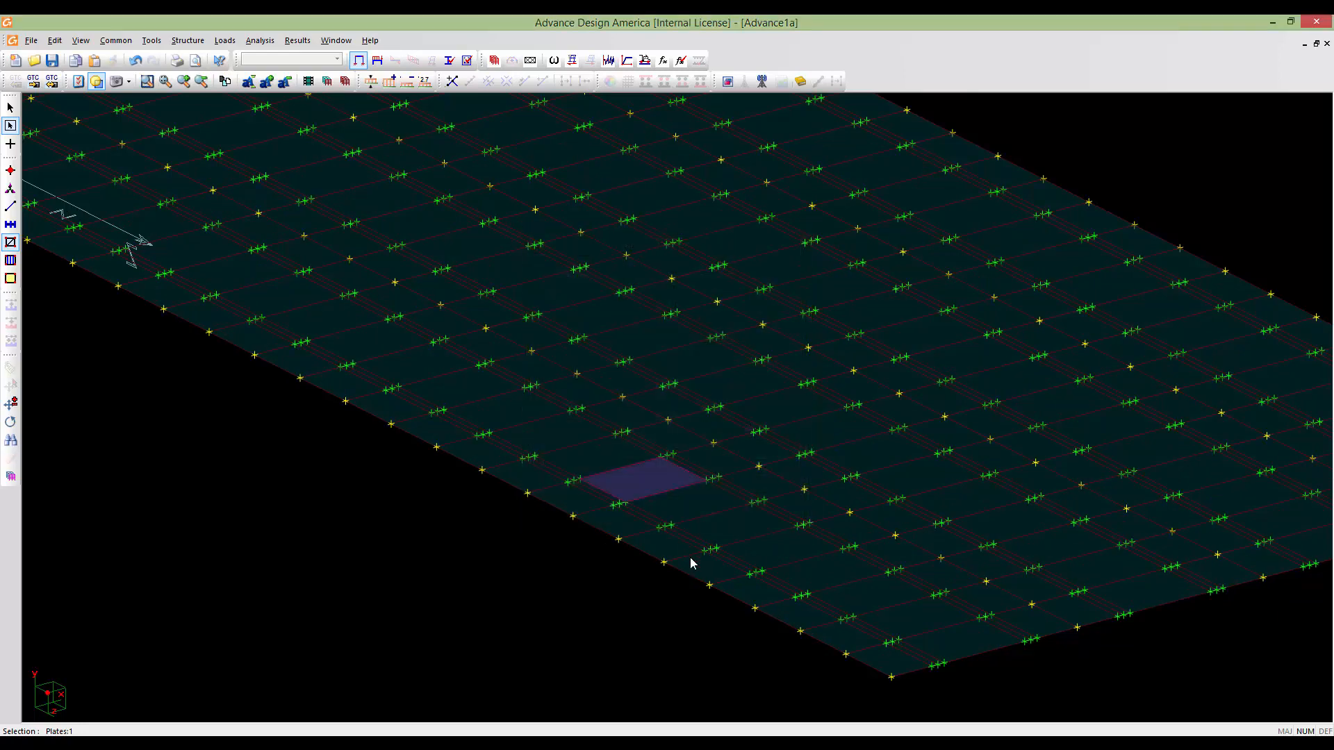
key("Escape")
scroll(691, 560, "down", 5)
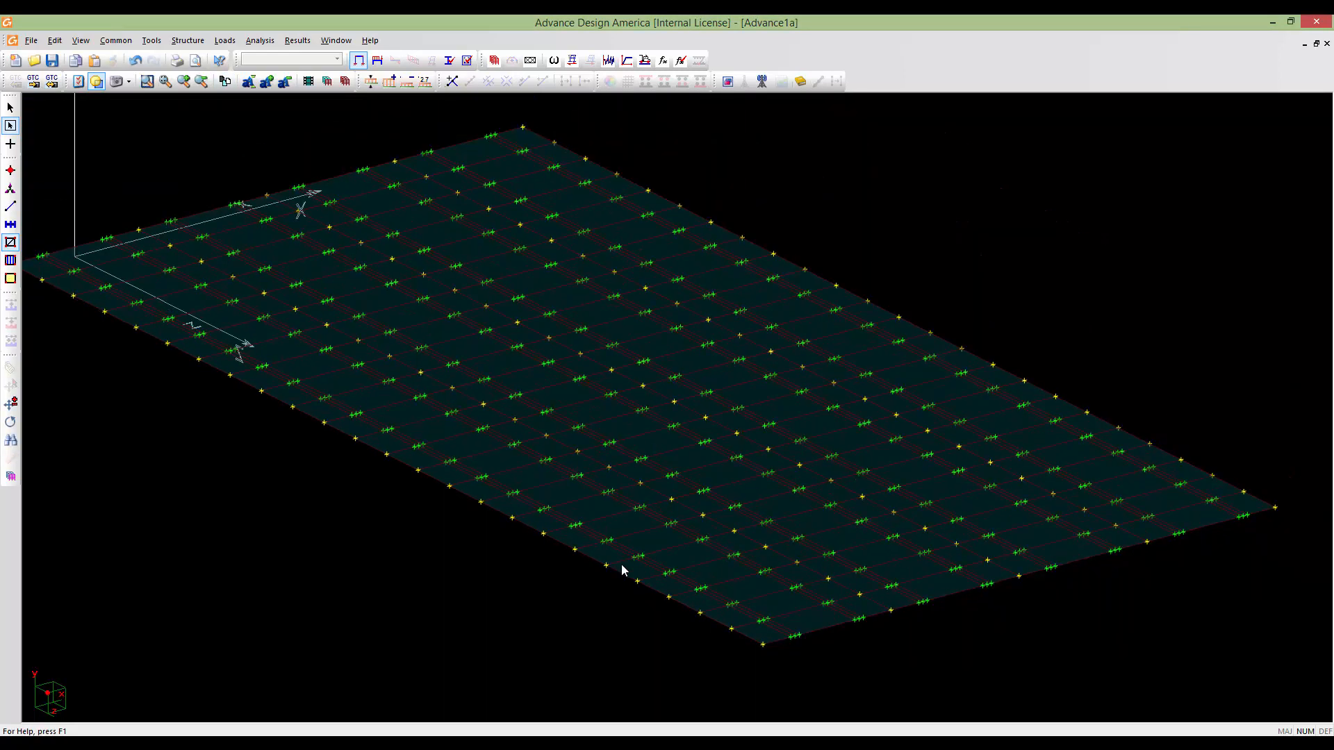
middle_click_drag(620, 578, 650, 580)
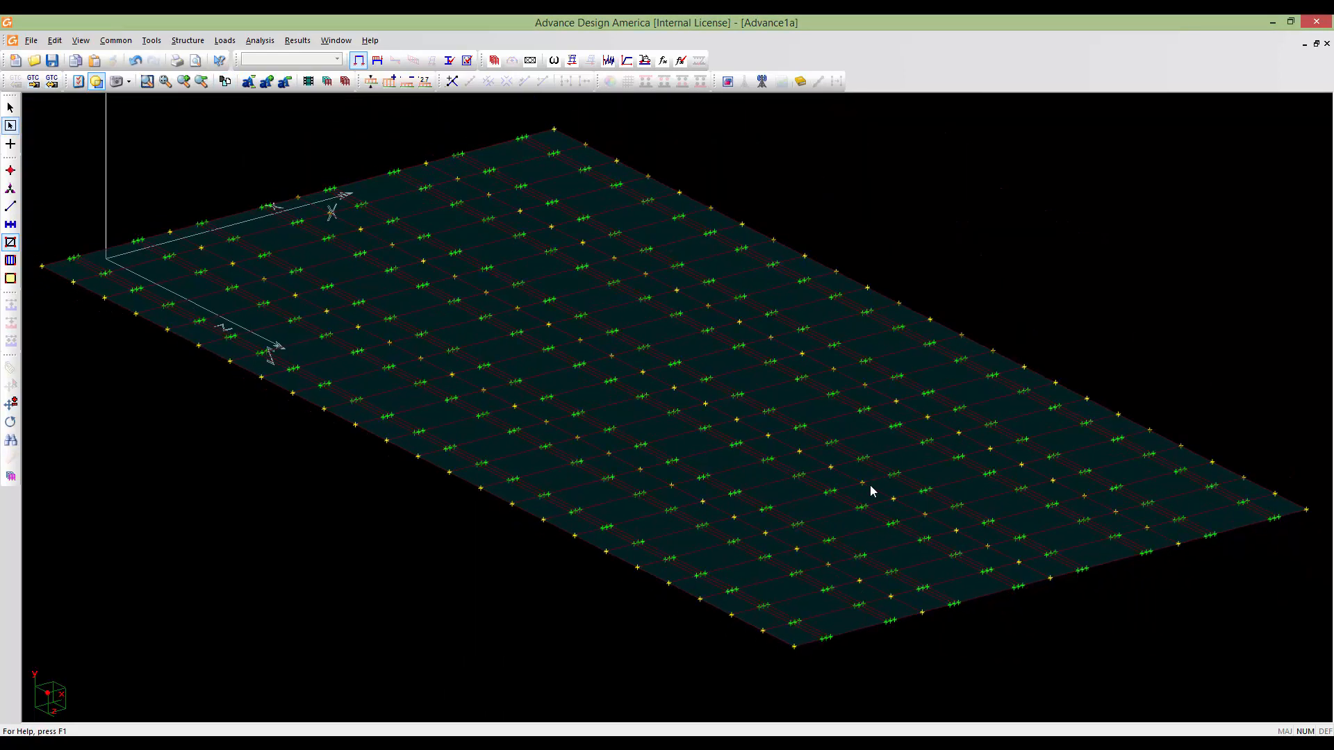
scroll(894, 572, "down", 2)
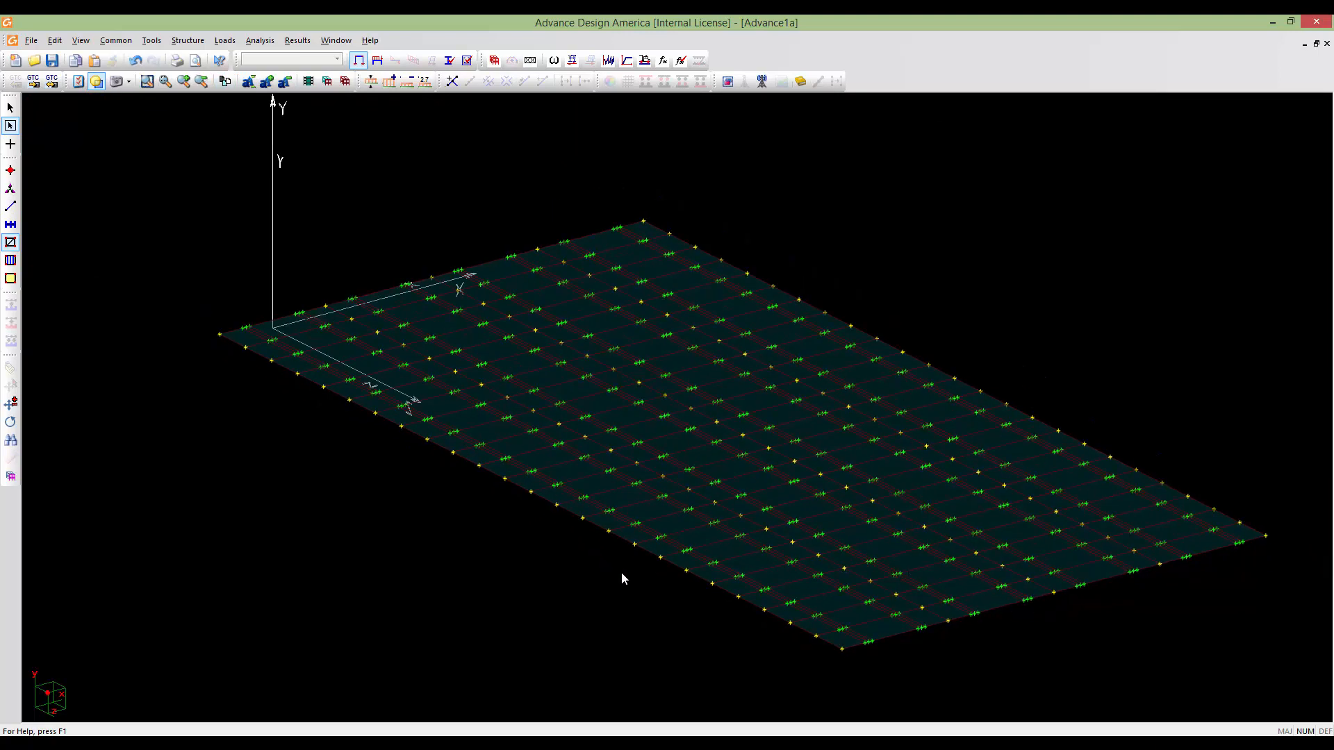
Save the bridge model
scroll(621, 572, "down", 2)
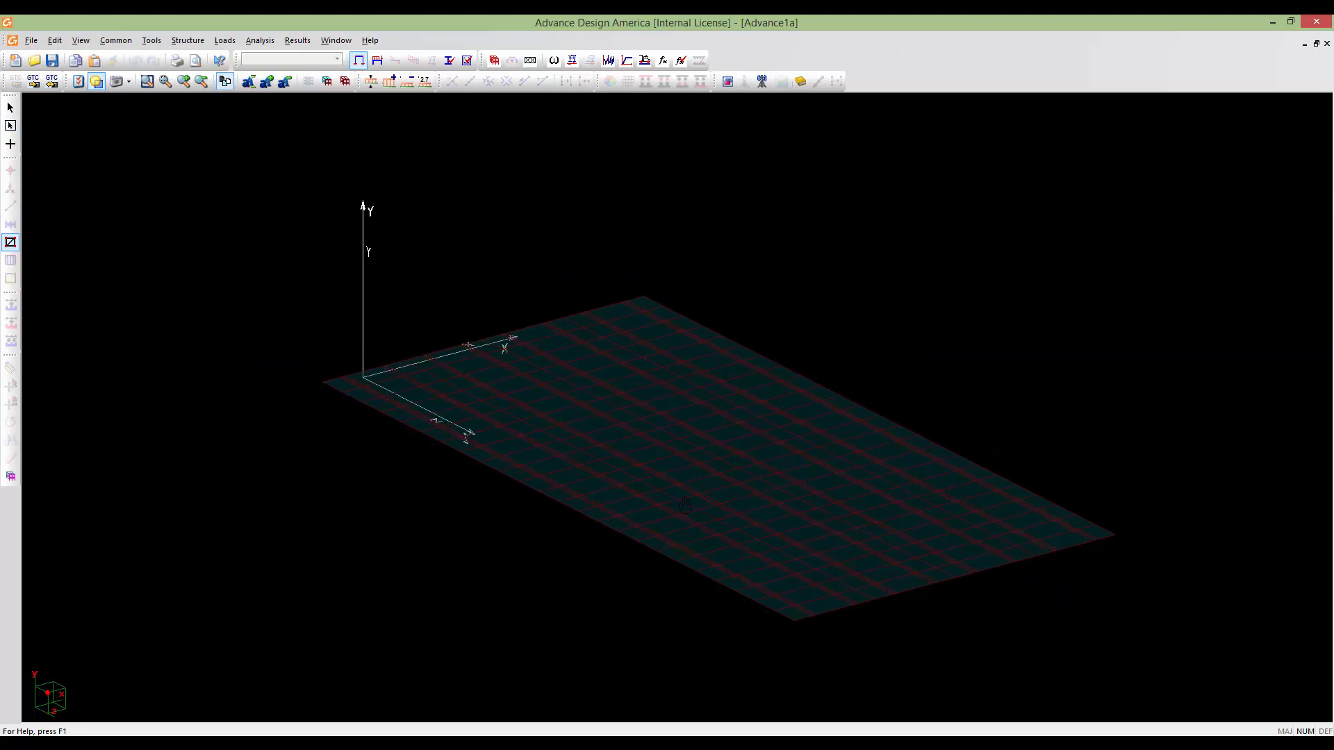
middle_click_drag(823, 585, 810, 556)
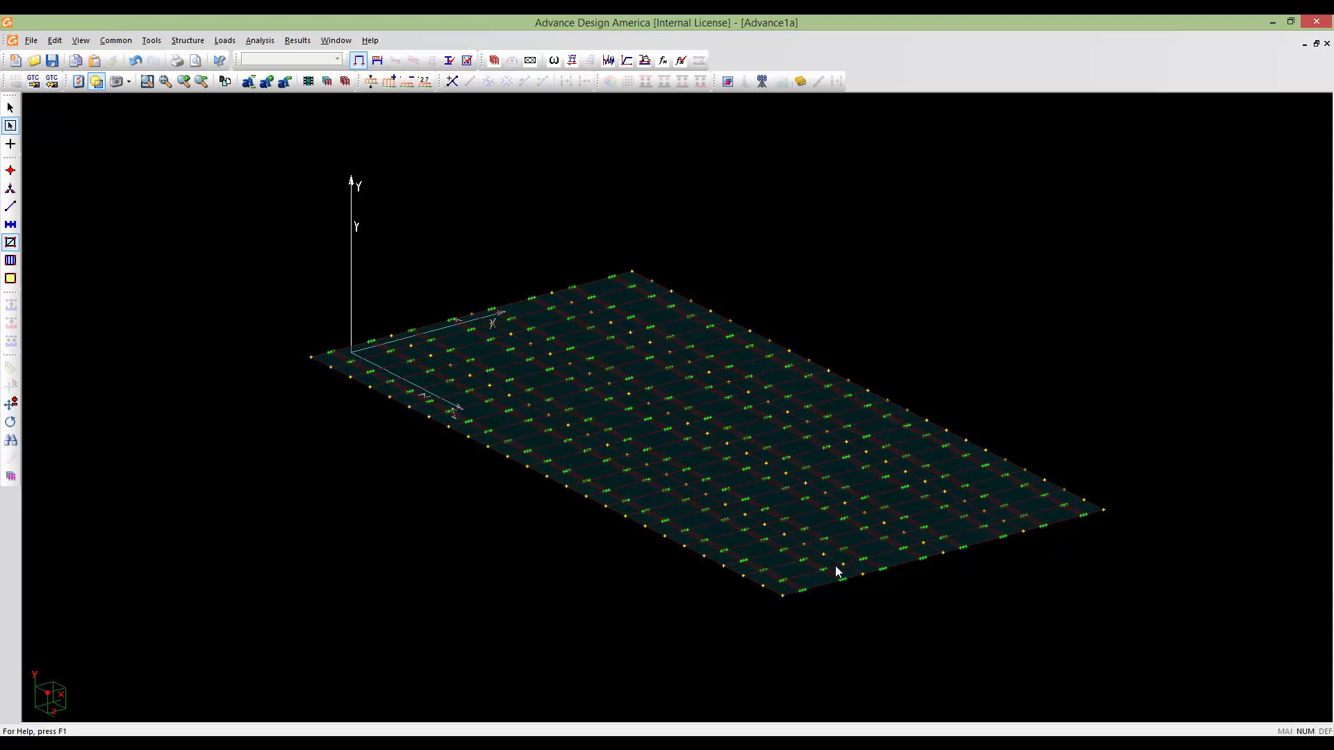
scroll(835, 566, "up", 2)
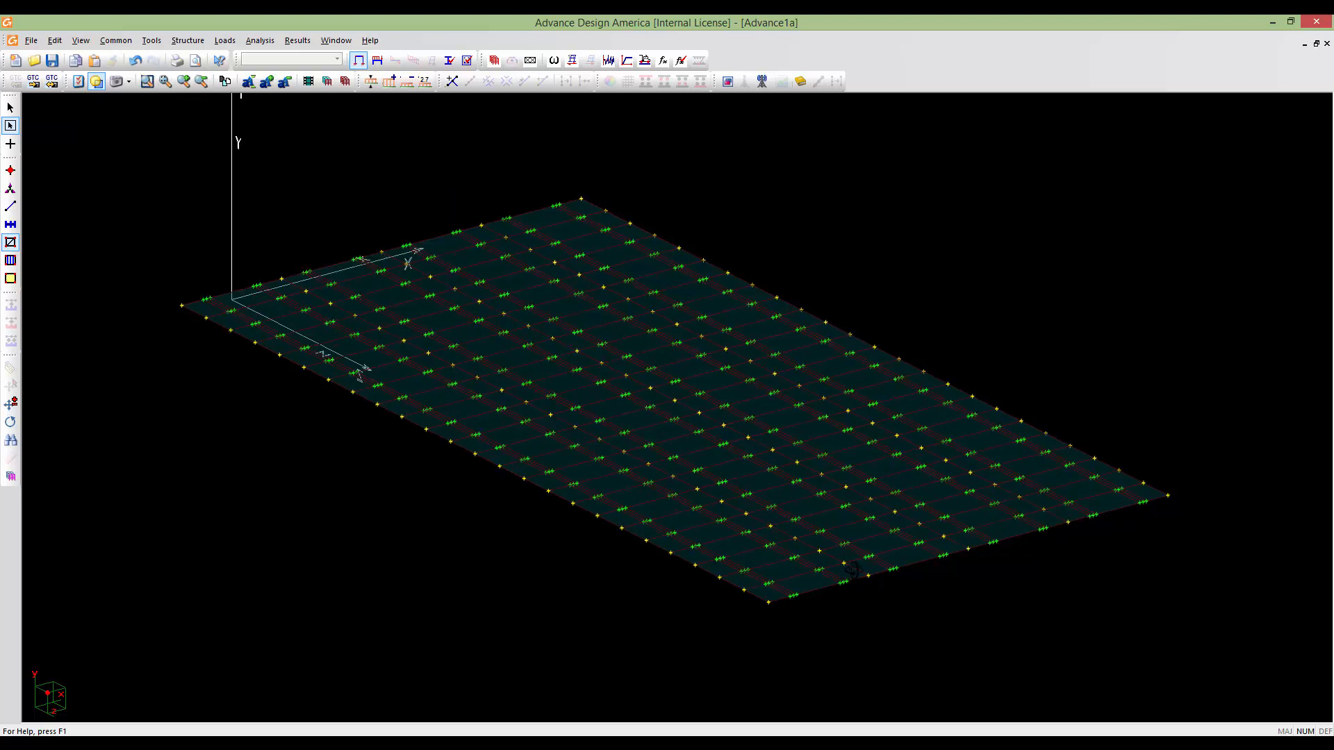
middle_click_drag(837, 569, 855, 491, "shift")
middle_click_drag(917, 532, 773, 545, "shift")
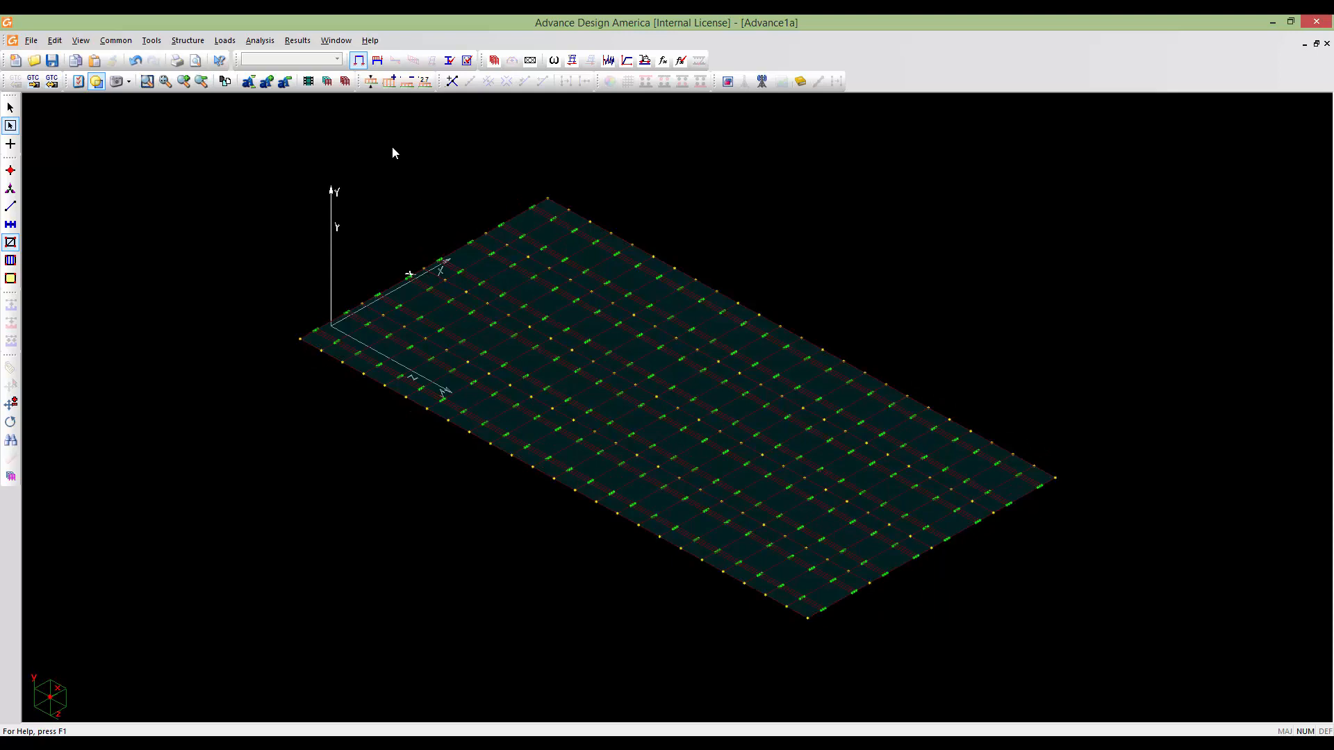
left_click(52, 61)
Select all plates of the bridge structure, isolate them from the other elements, and clear the selection in side view
mouse_move(540, 489)
middle_mouse_down()
mouse_move(564, 494)
mouse_move(577, 458)
middle_mouse_up()
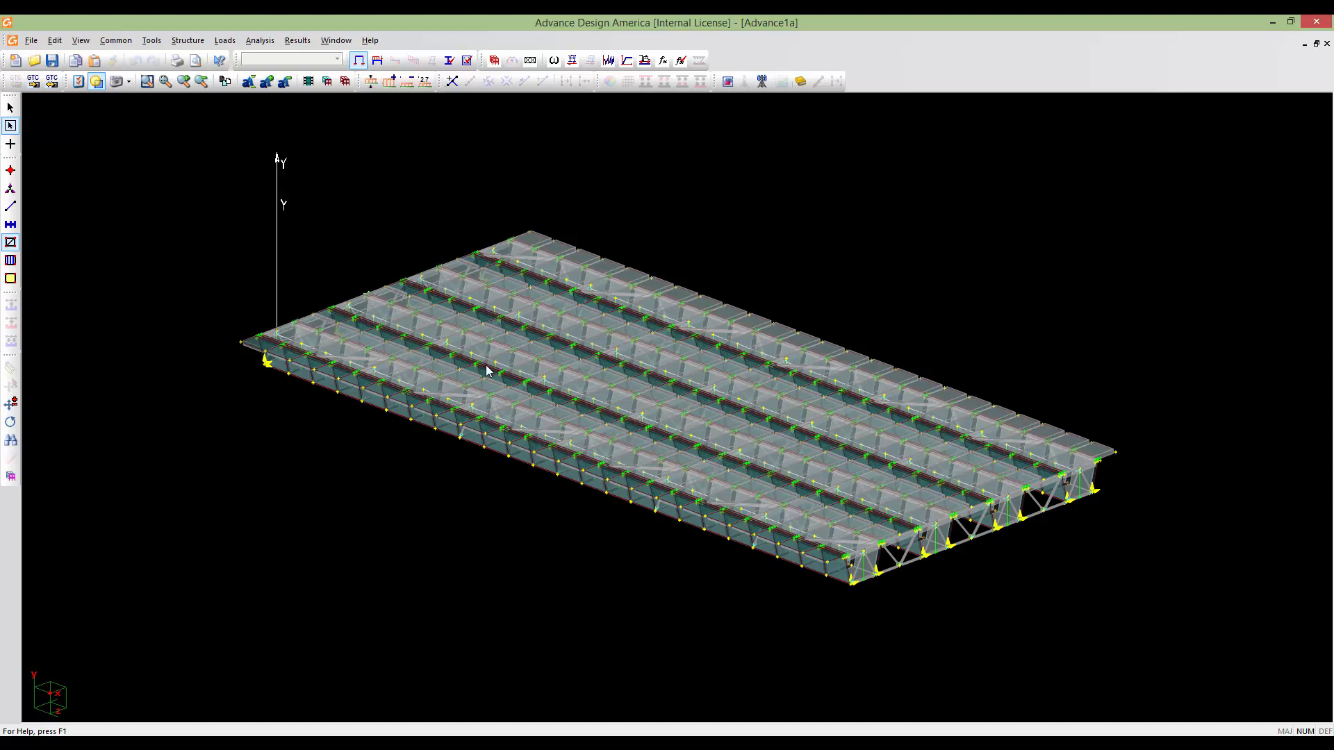
left_click(11, 243)
left_click_drag(1109, 600, 102, 211)
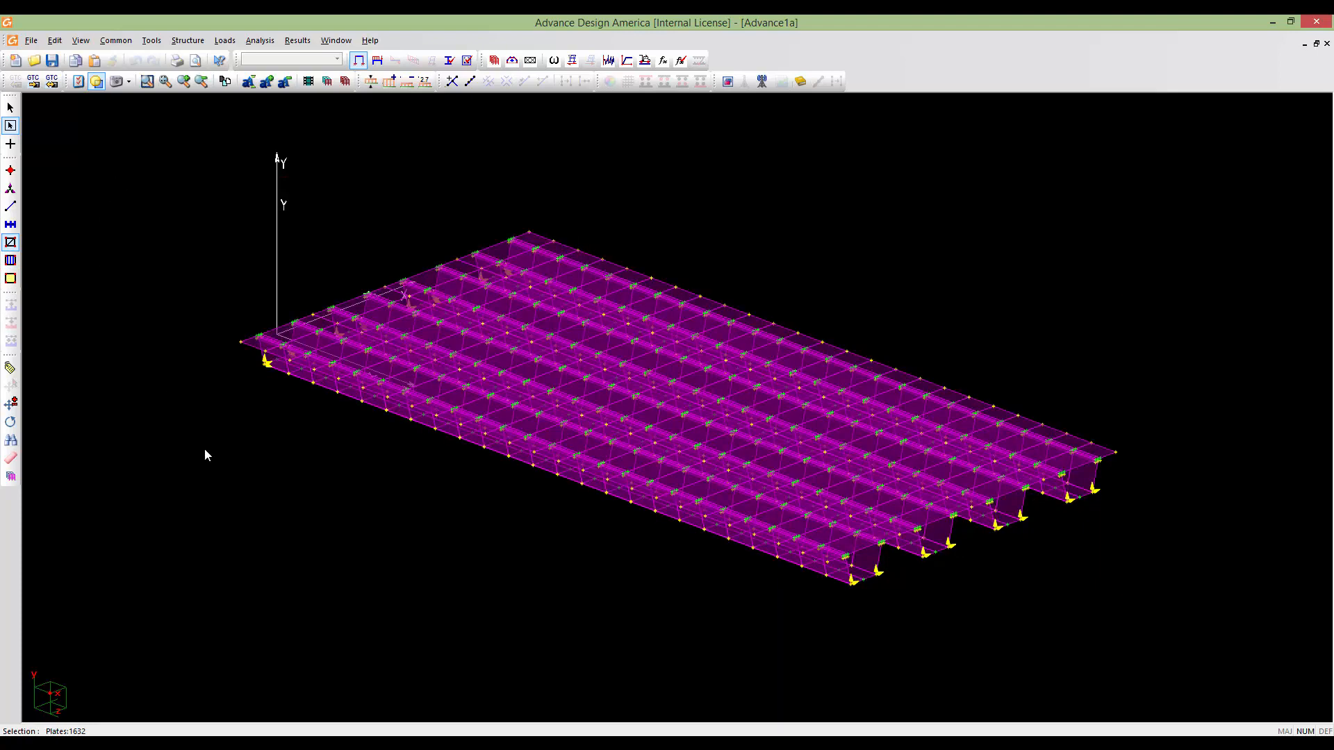
key("F6")
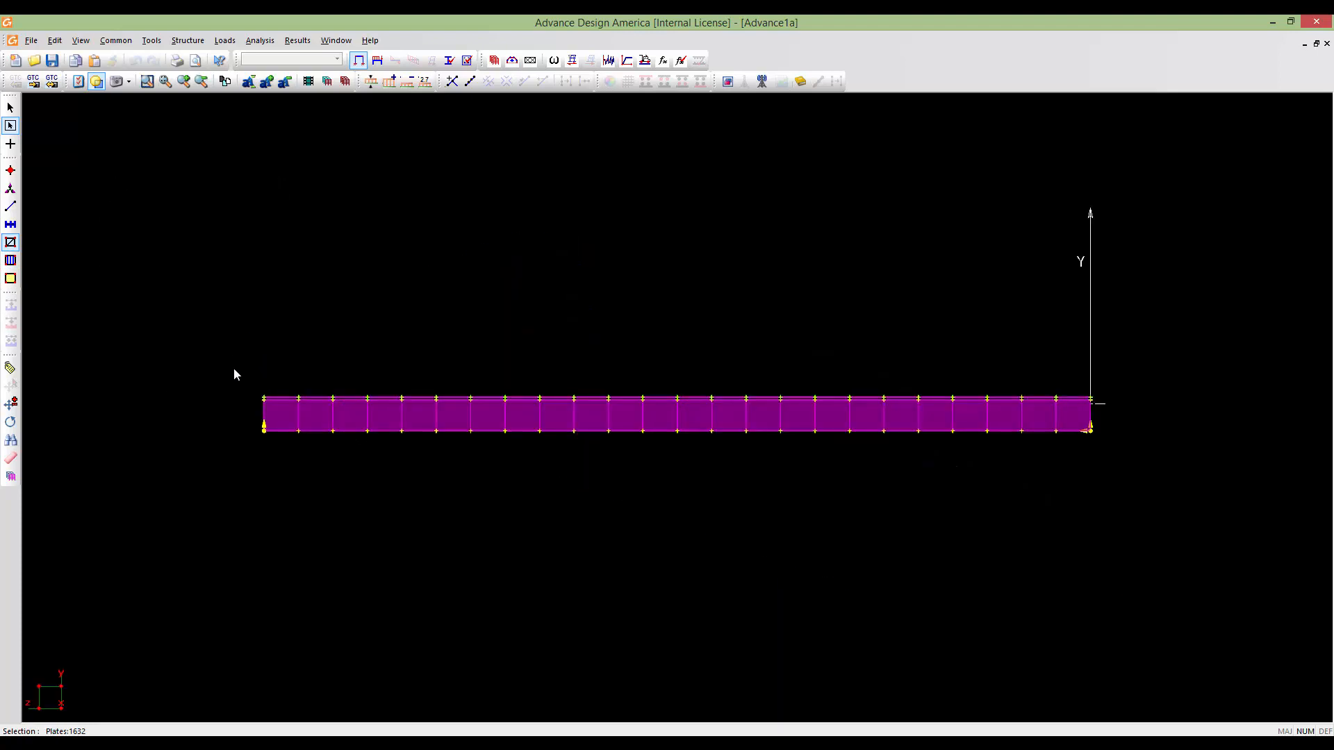
left_click(214, 391)
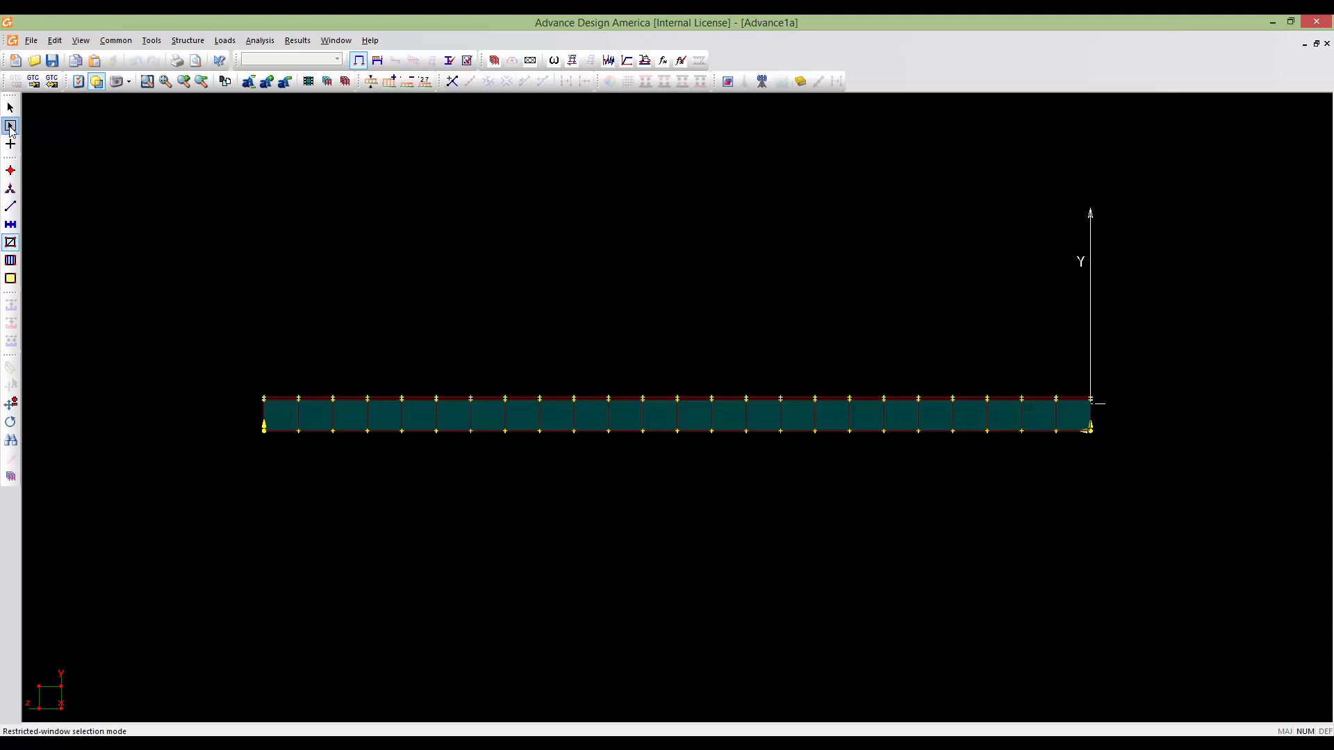
Select only the plates of the top deck slab with a restricted window and display them alone
left_click_drag(1061, 386, 1124, 398)
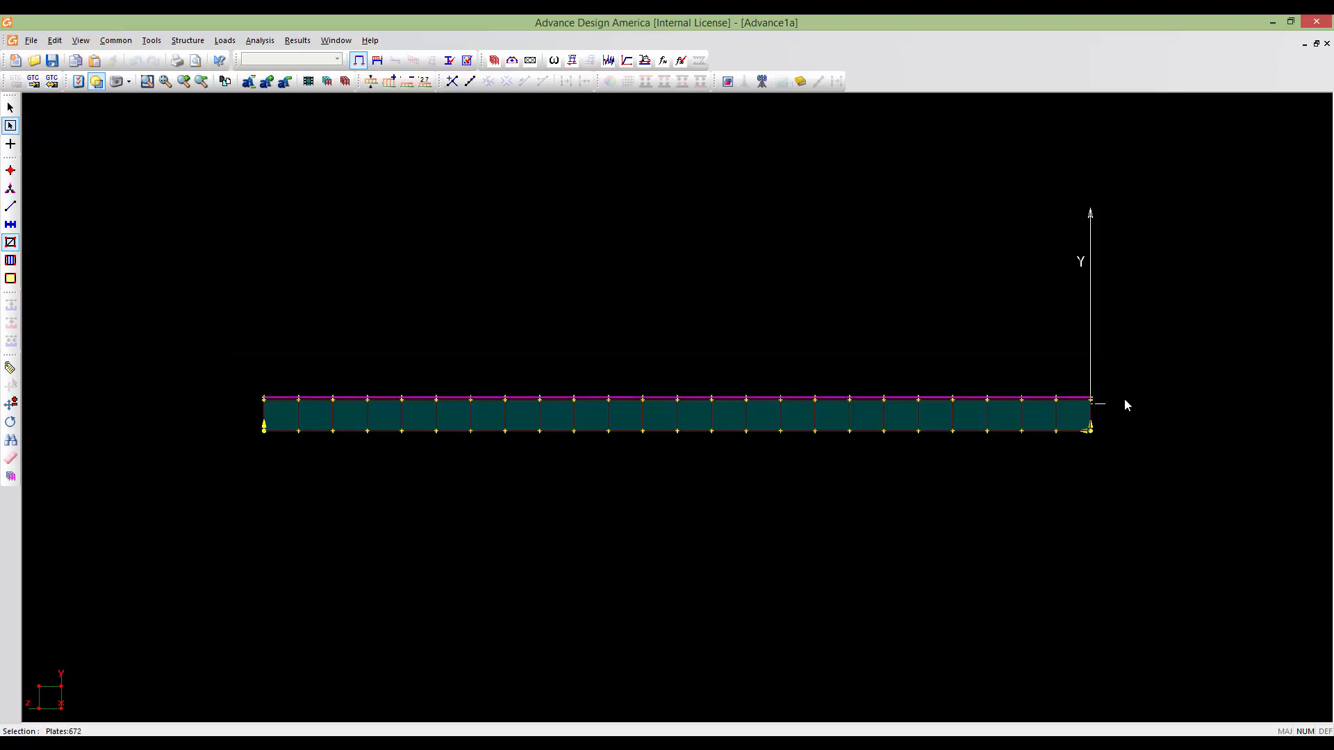
key("alt+s")
key("5")
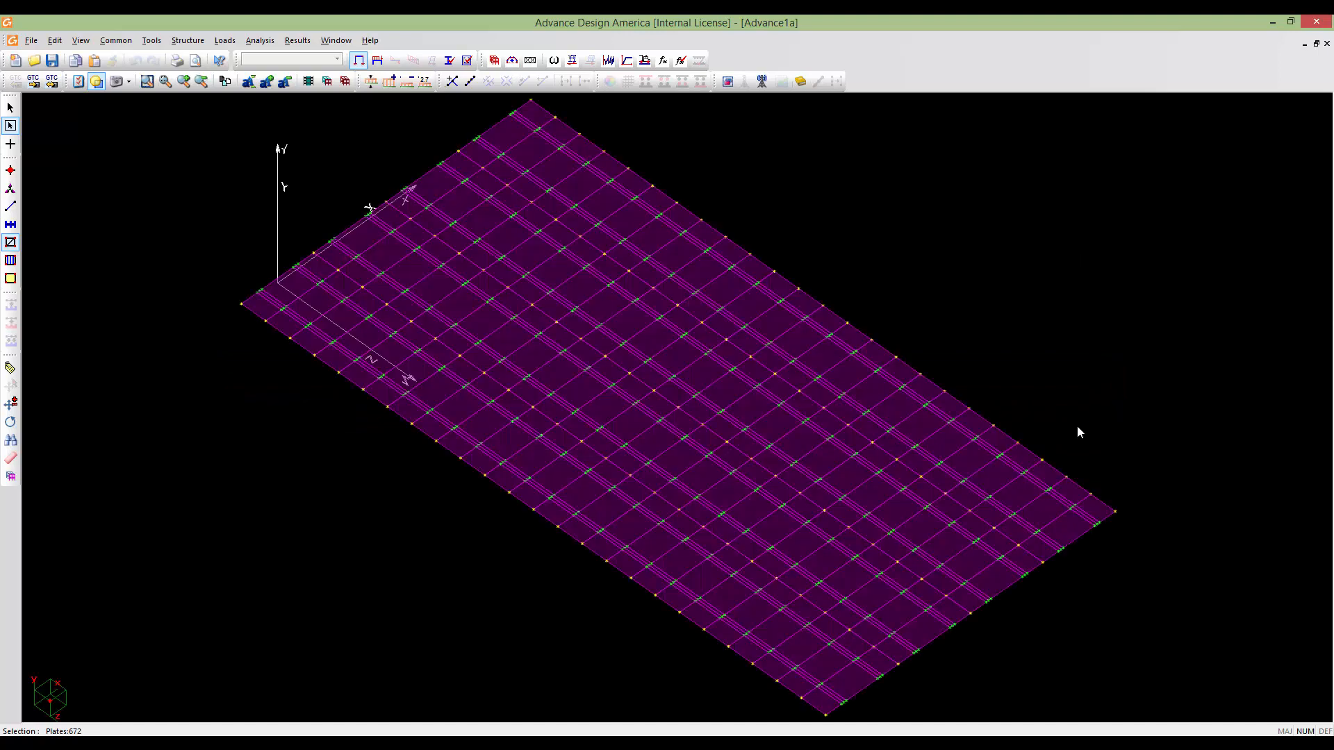
mouse_move(991, 526)
middle_mouse_down()
mouse_move(962, 307)
mouse_move(525, 149)
middle_mouse_up()
Activate the Cast concrete load case and set the pressure to -5.40 kPa for all selected deck plates
left_click(377, 61)
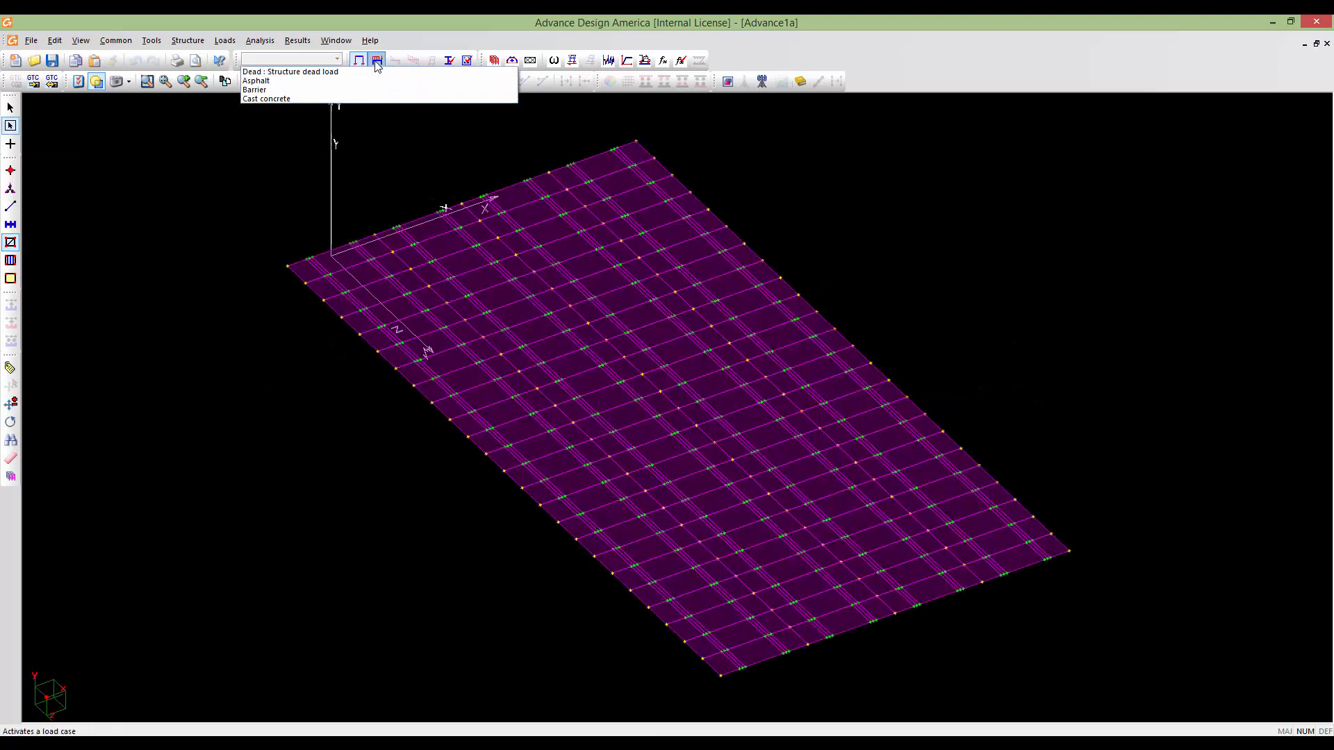
left_click(306, 99)
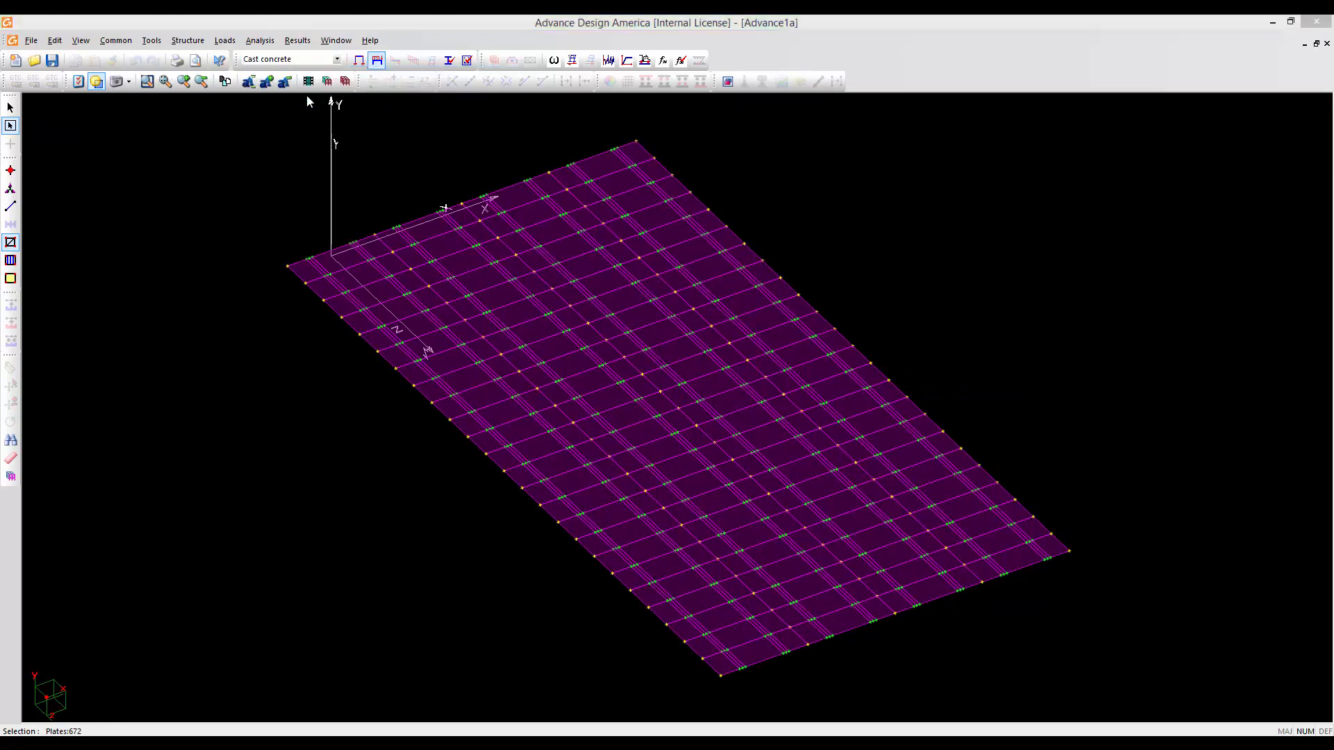
double_click(446, 388)
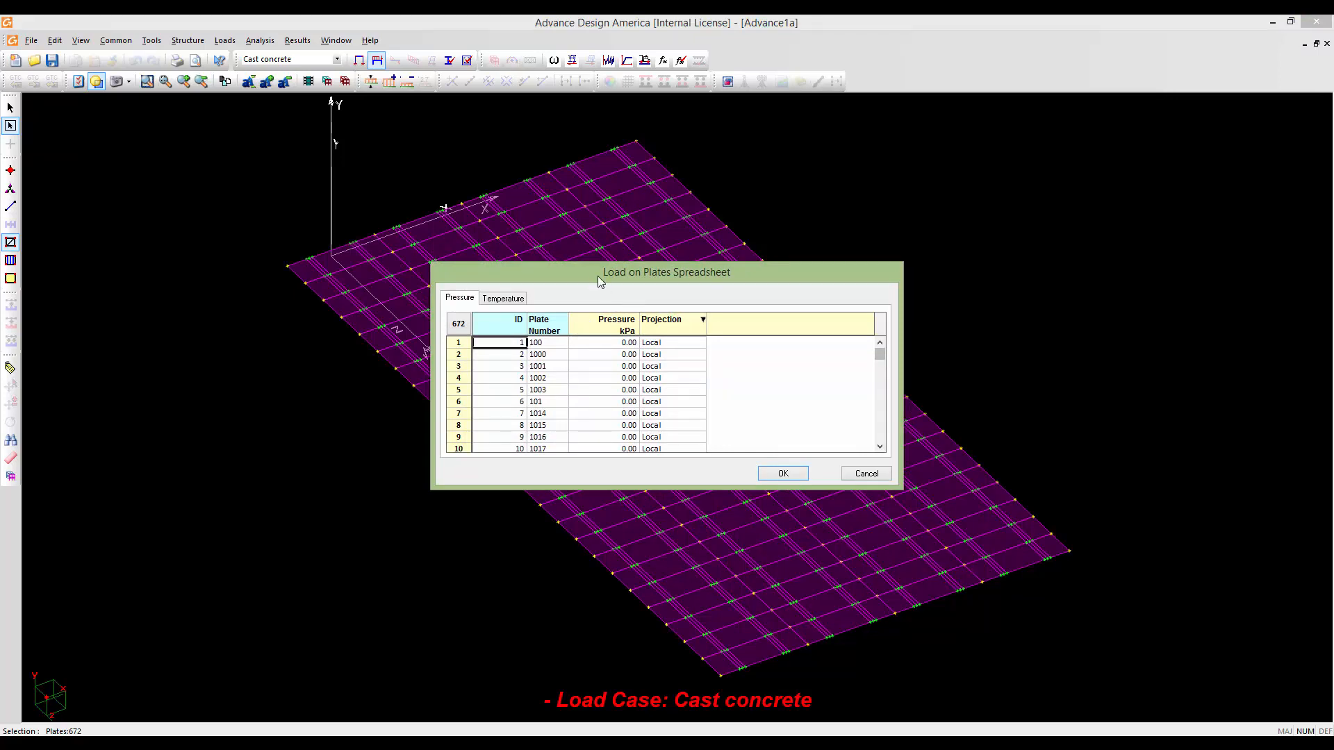
left_click_drag(590, 271, 559, 268)
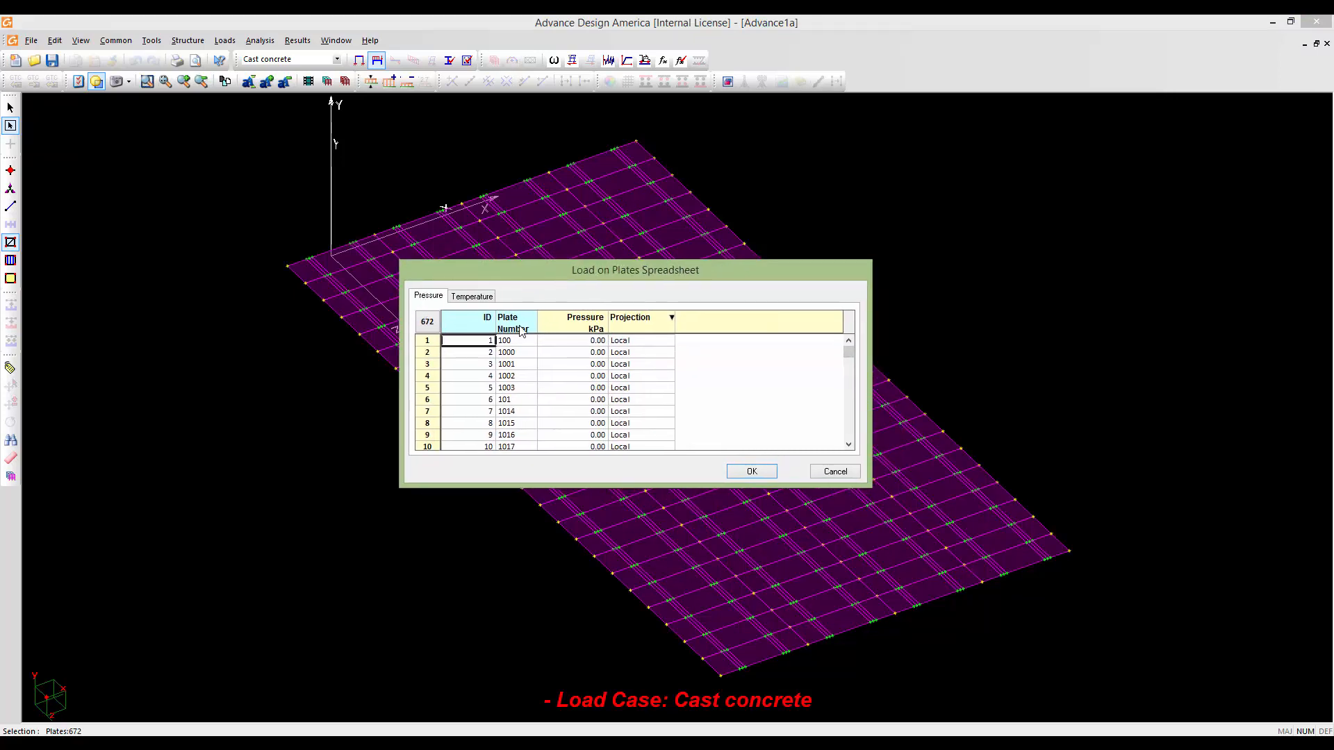
left_click(570, 331)
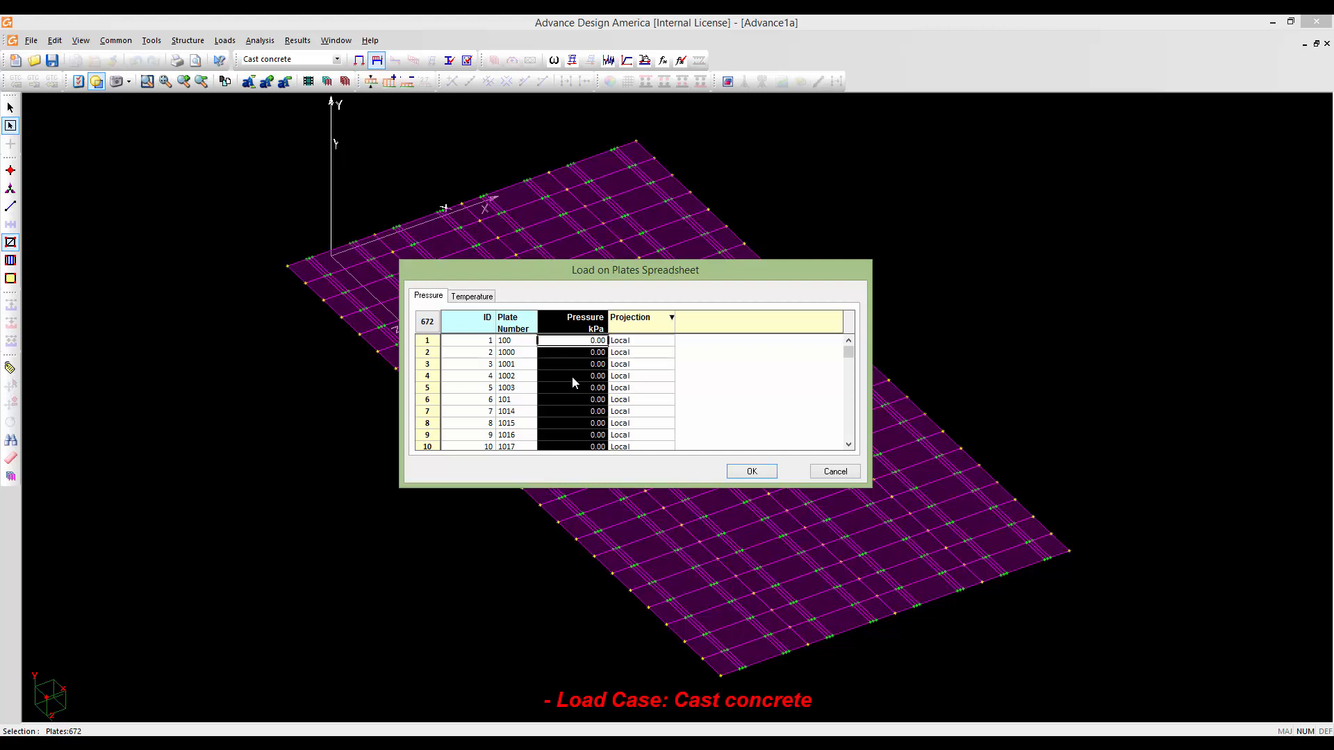
right_click(572, 334)
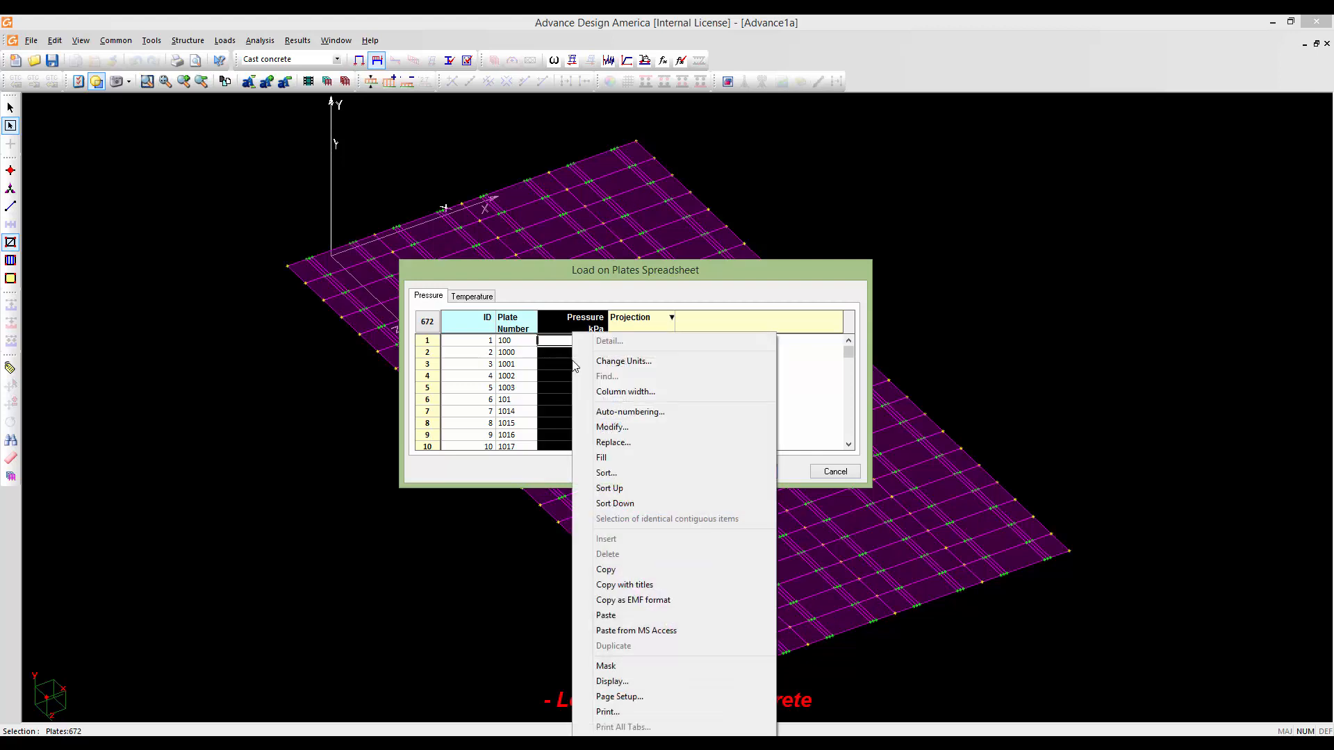
left_click(602, 442)
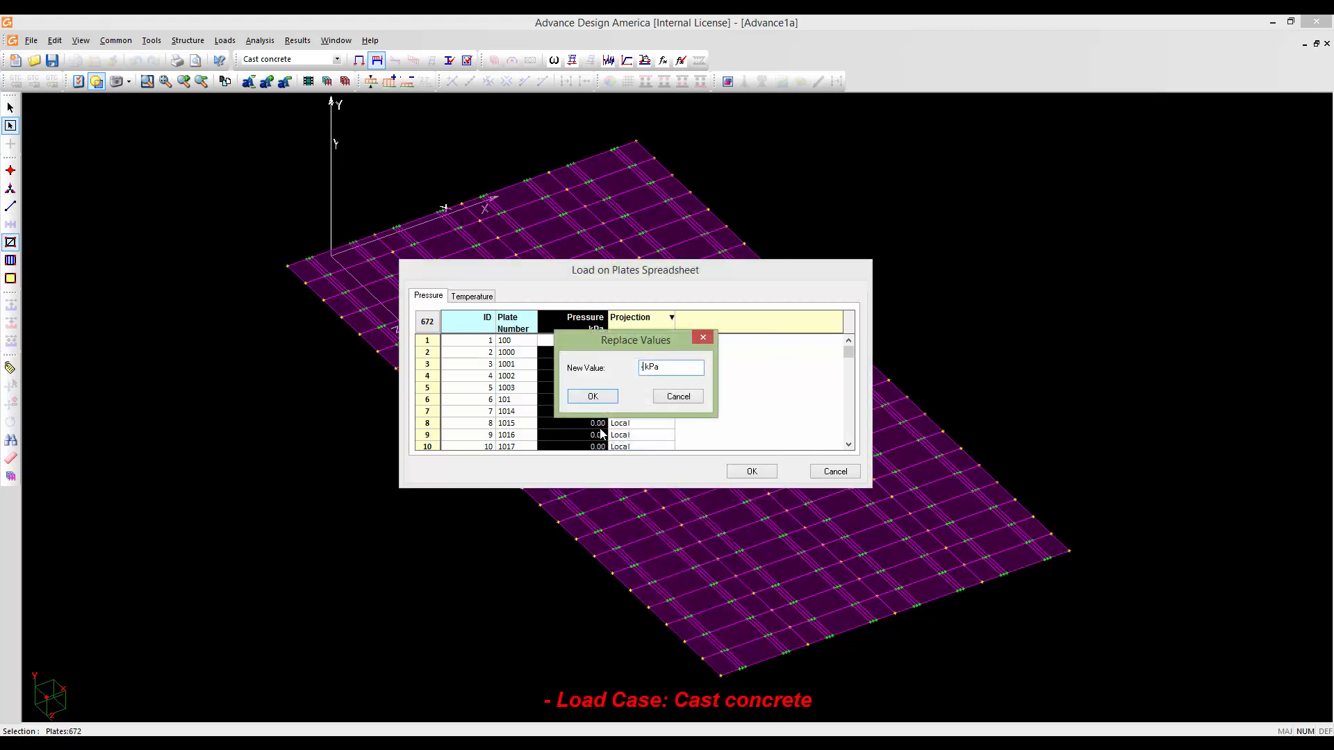
type("-5.40")
left_click(591, 397)
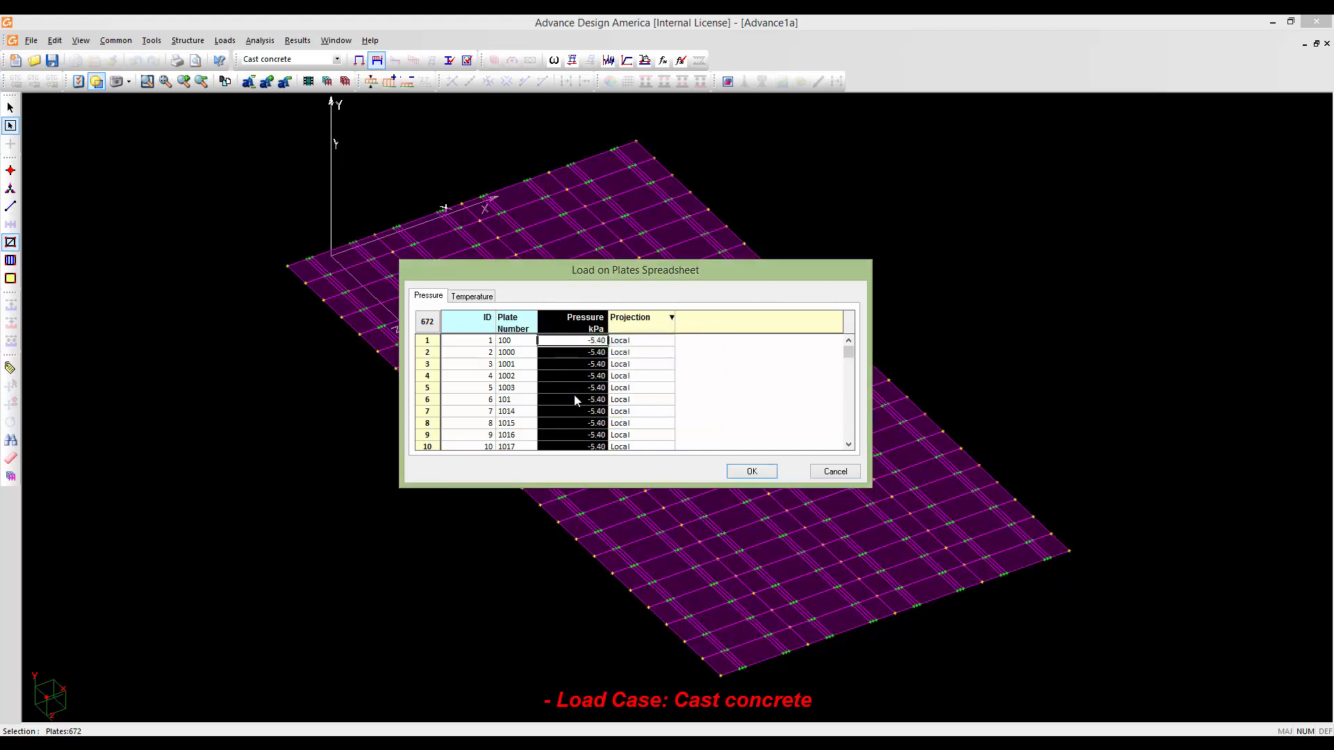
Set the pressure load projection to Global for all selected deck plates and apply the loads
left_click(647, 326)
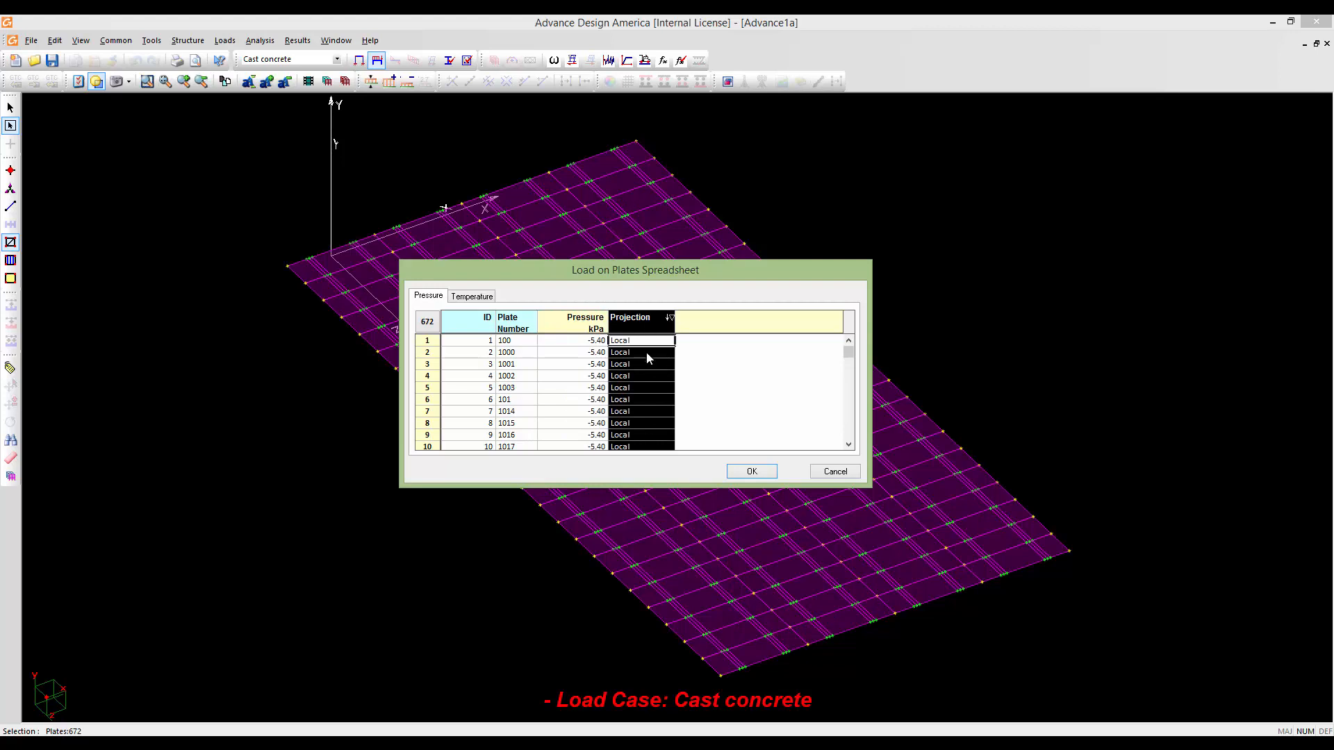
right_click(649, 356)
left_click(686, 442)
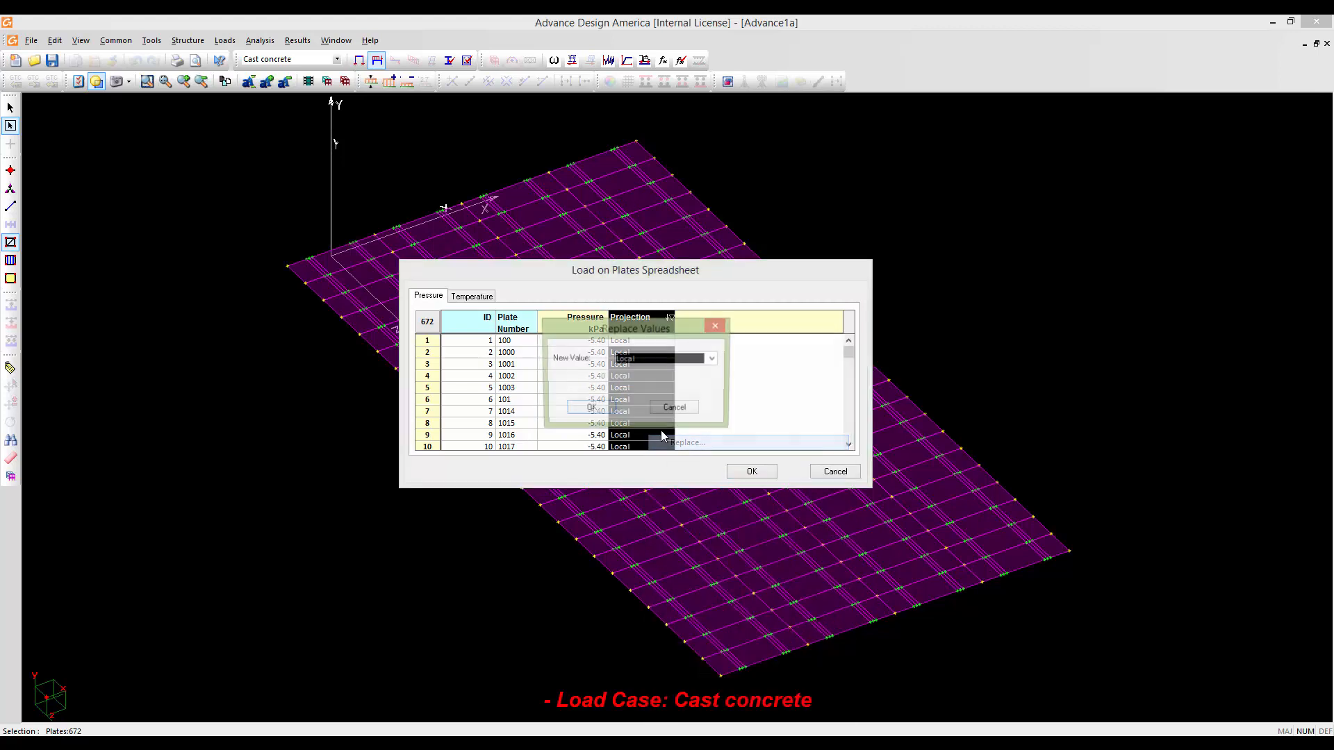
left_click(712, 359)
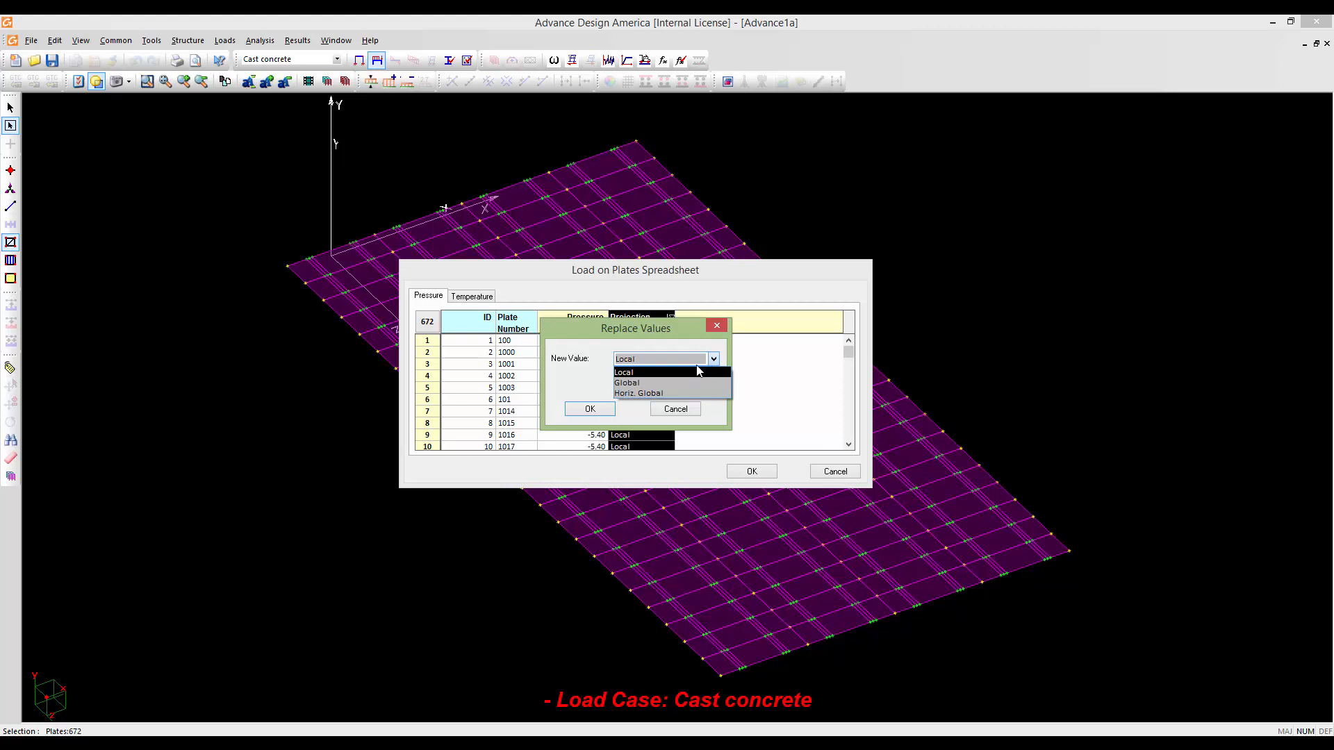
left_click(679, 382)
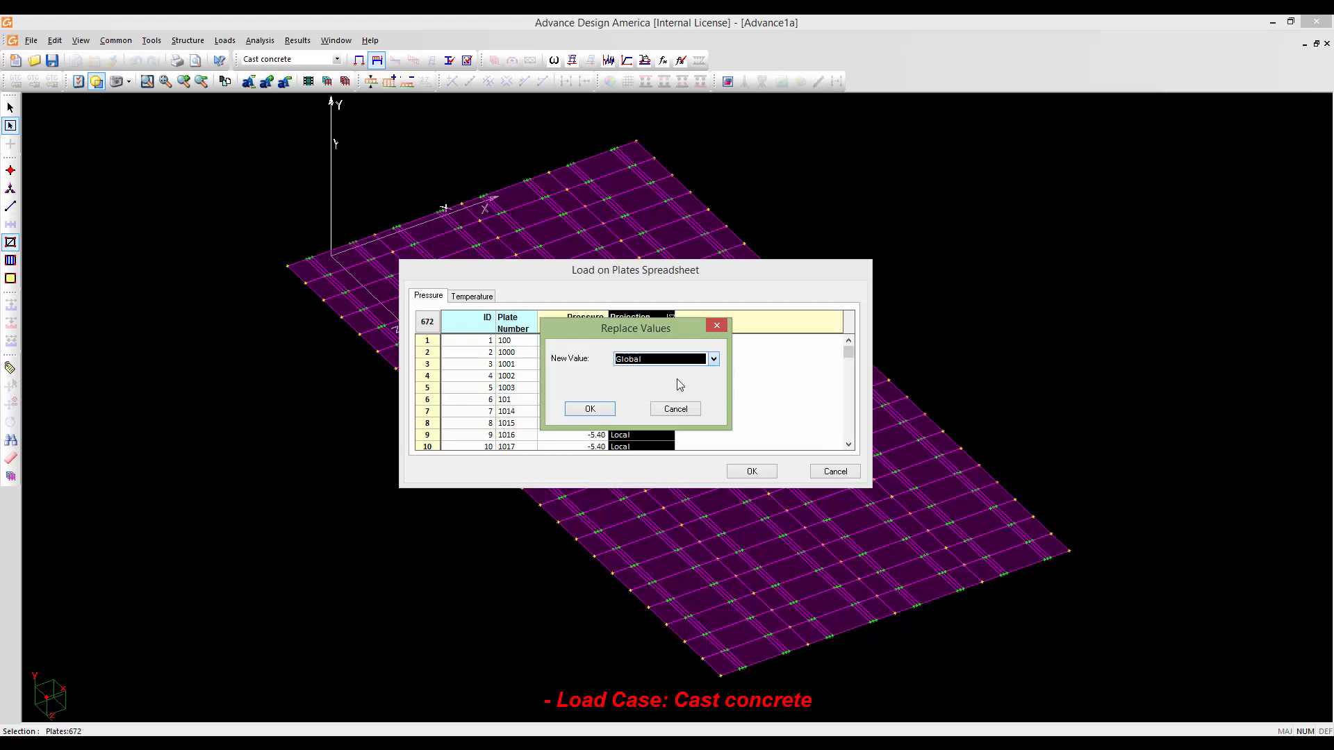
left_click(590, 408)
left_click(751, 472)
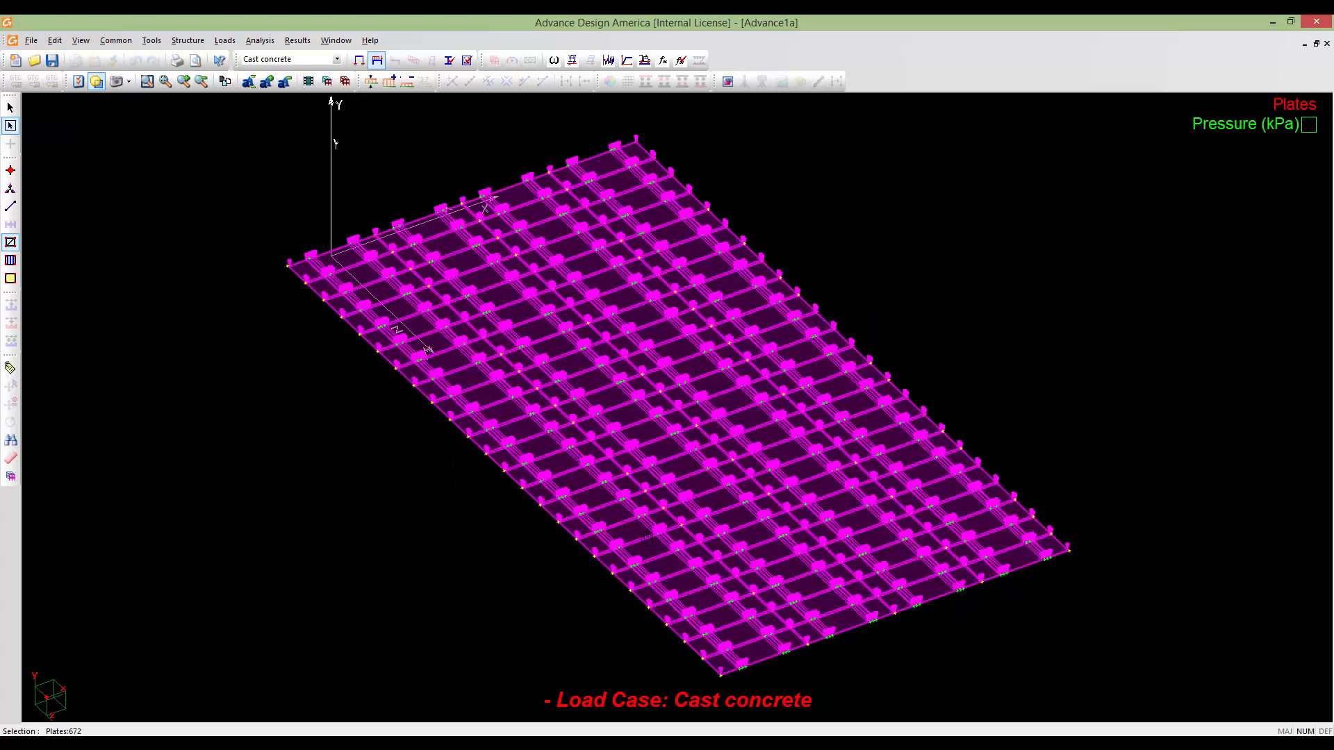
Turn off the translucent surface display in the graphic view options
middle_click_drag(633, 553, 723, 478)
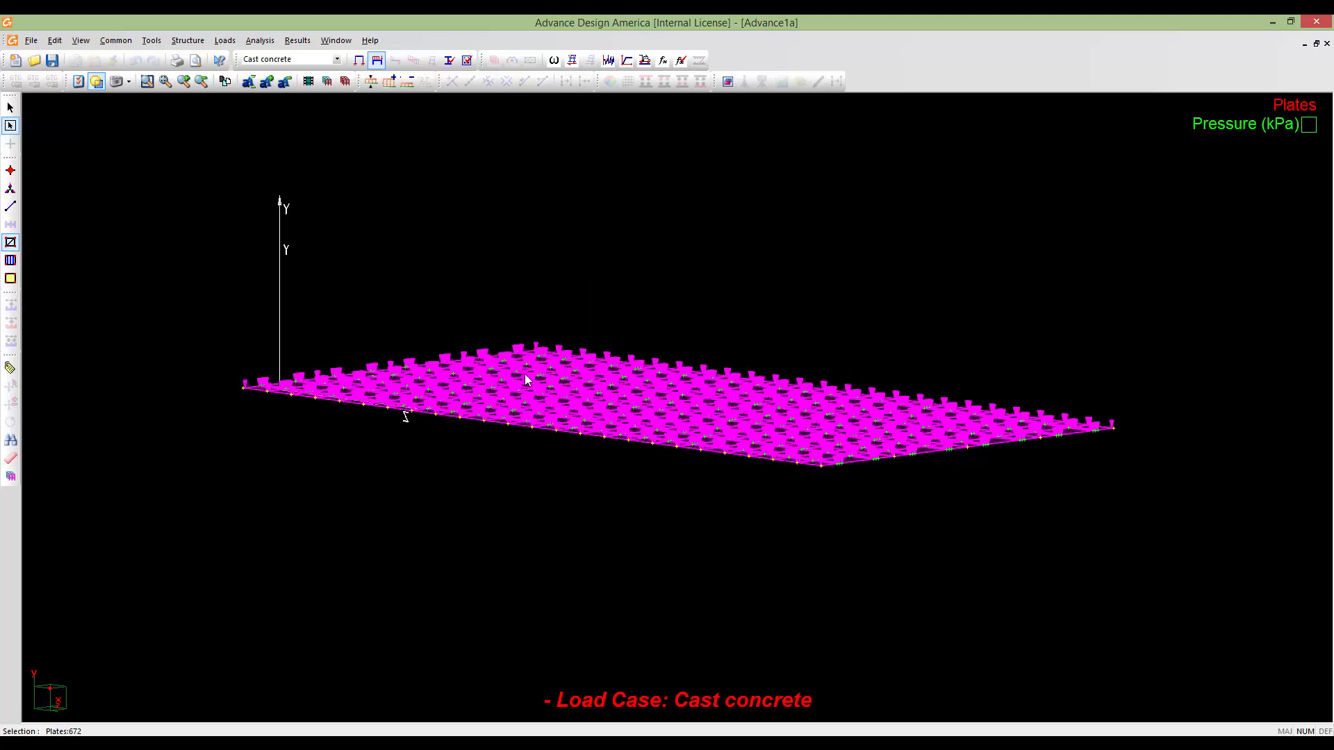
scroll(513, 394, "up", 1)
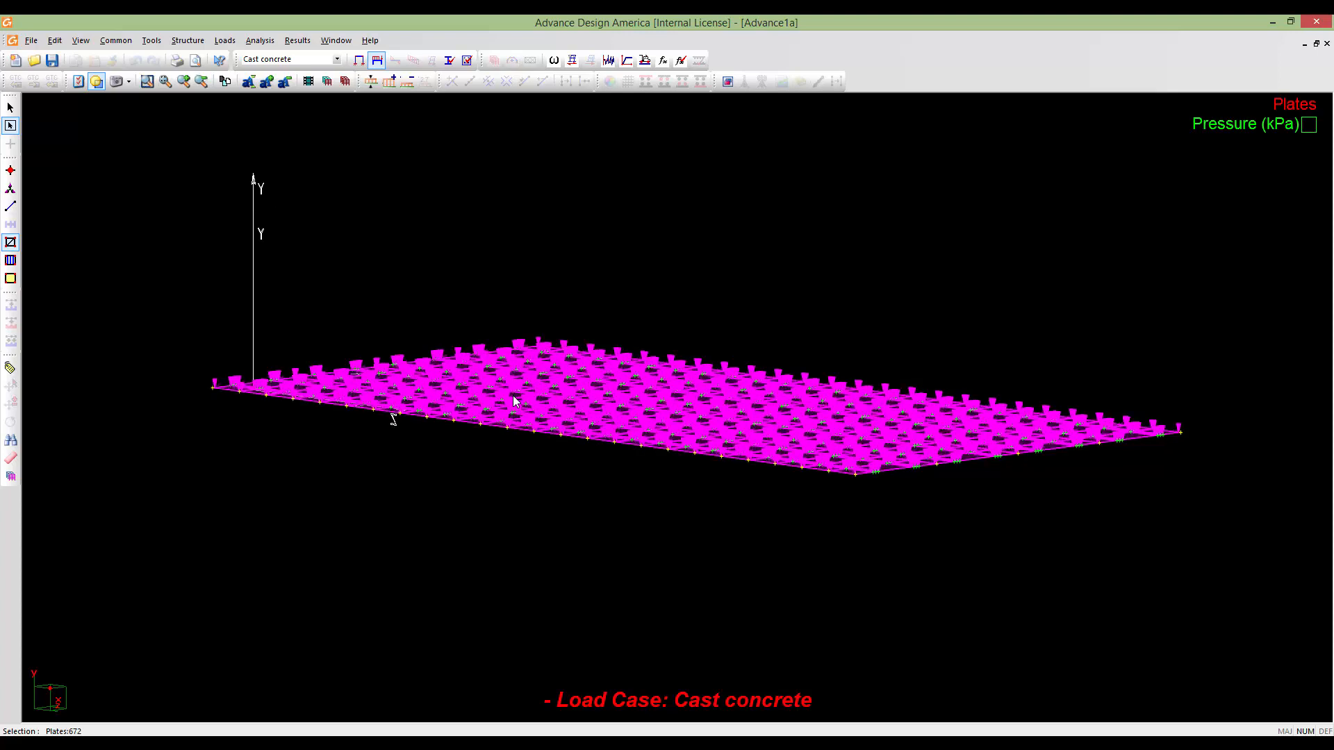
scroll(535, 448, "up", 1)
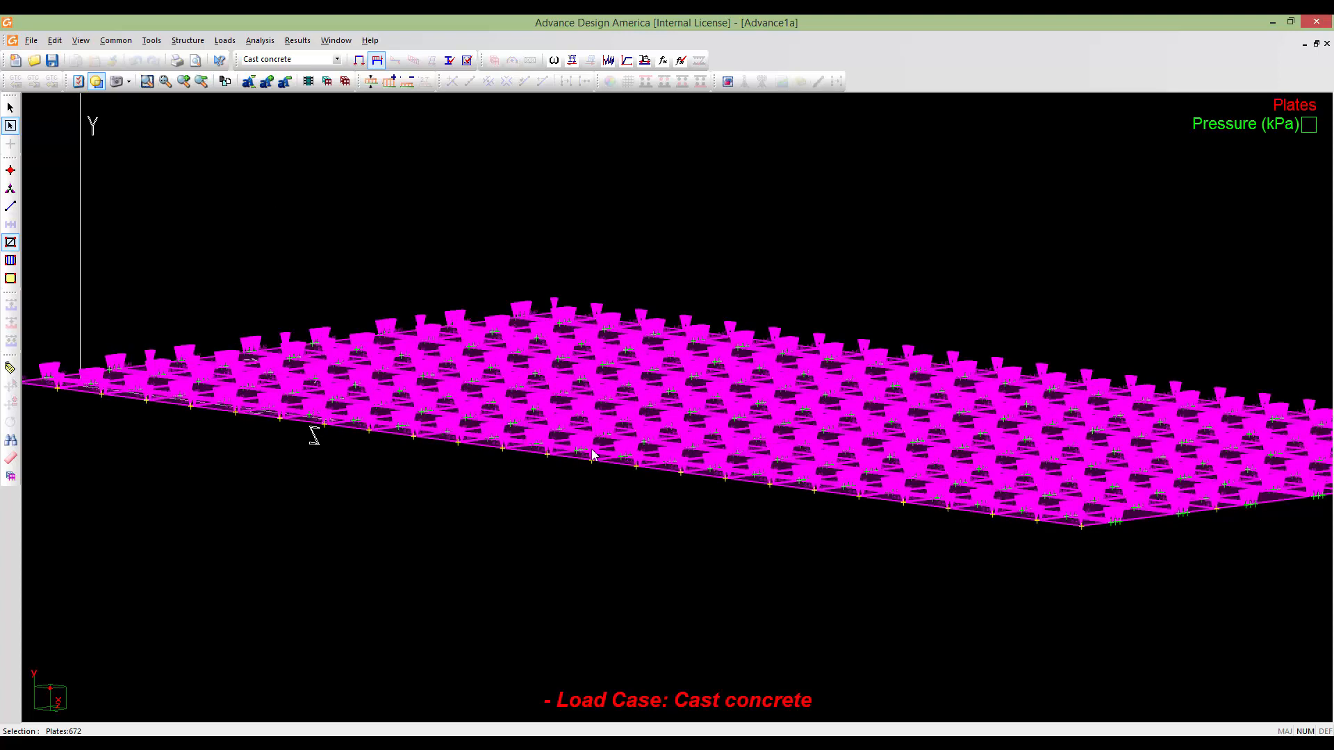
double_click(725, 515)
left_click(613, 248)
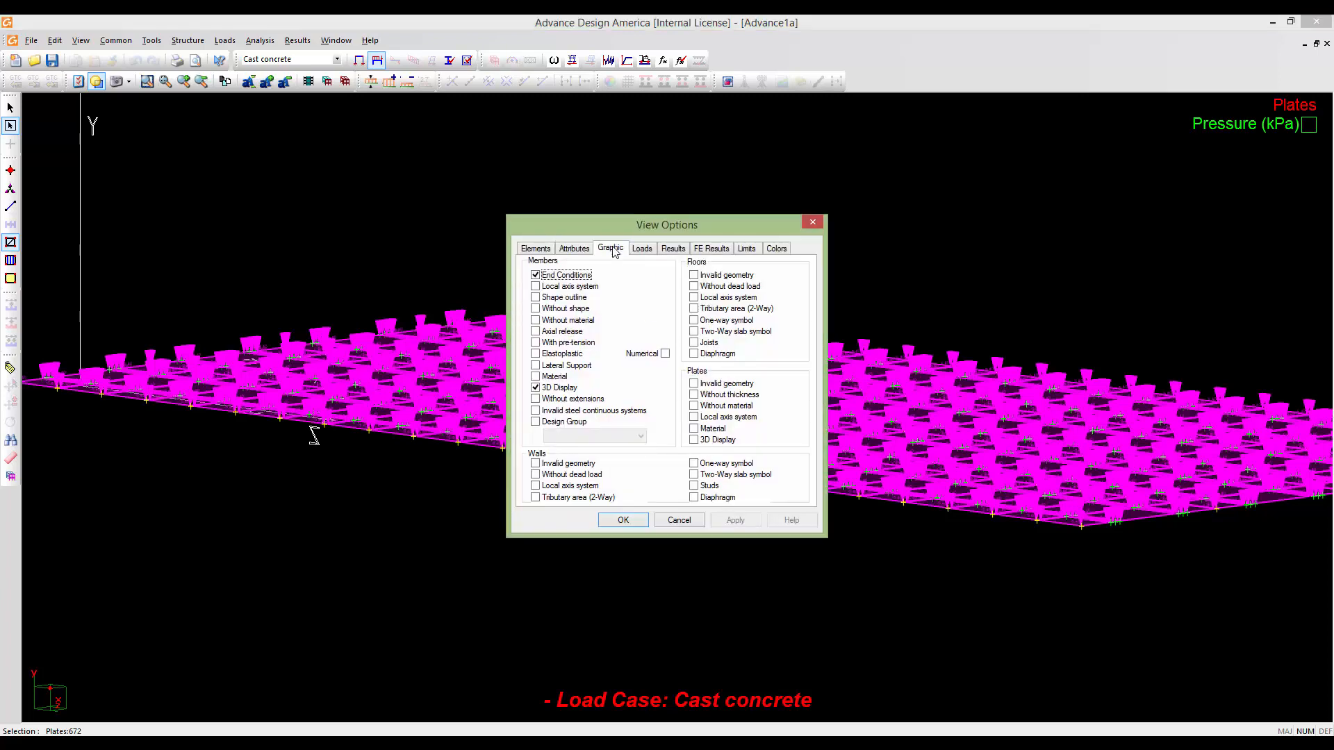
left_click(535, 358)
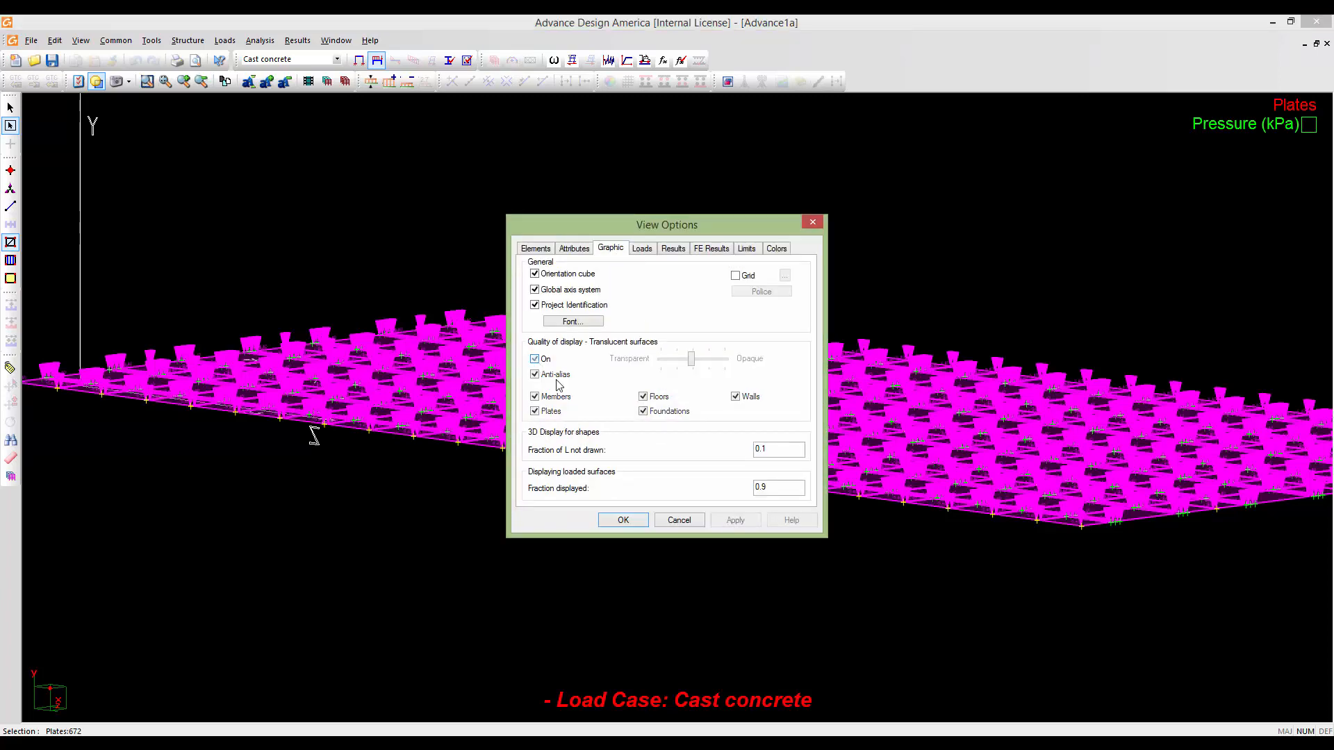
left_click(623, 520)
Enlarge the display scale of the pressure loads on the deck plates and inspect them along the slab edge
scroll(800, 479, "up", 2)
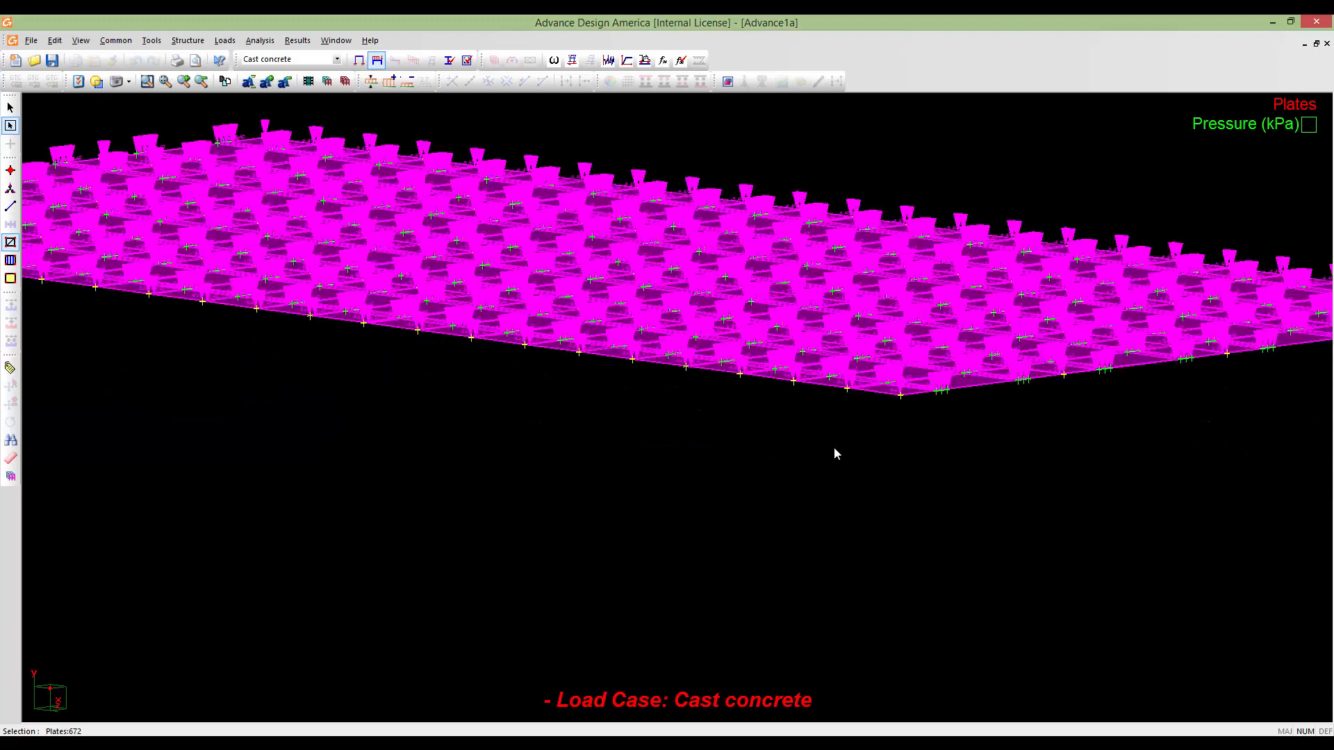
middle_click_drag(893, 445, 885, 507)
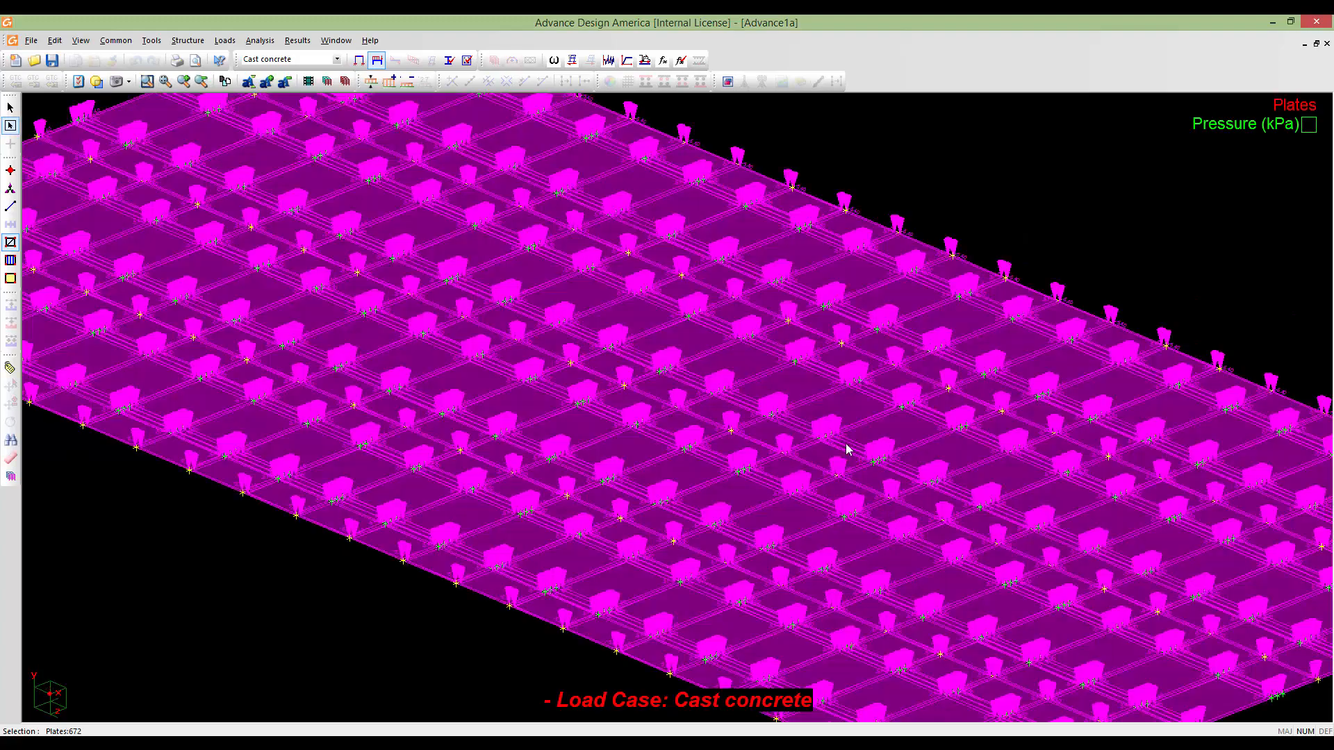
left_click(387, 83)
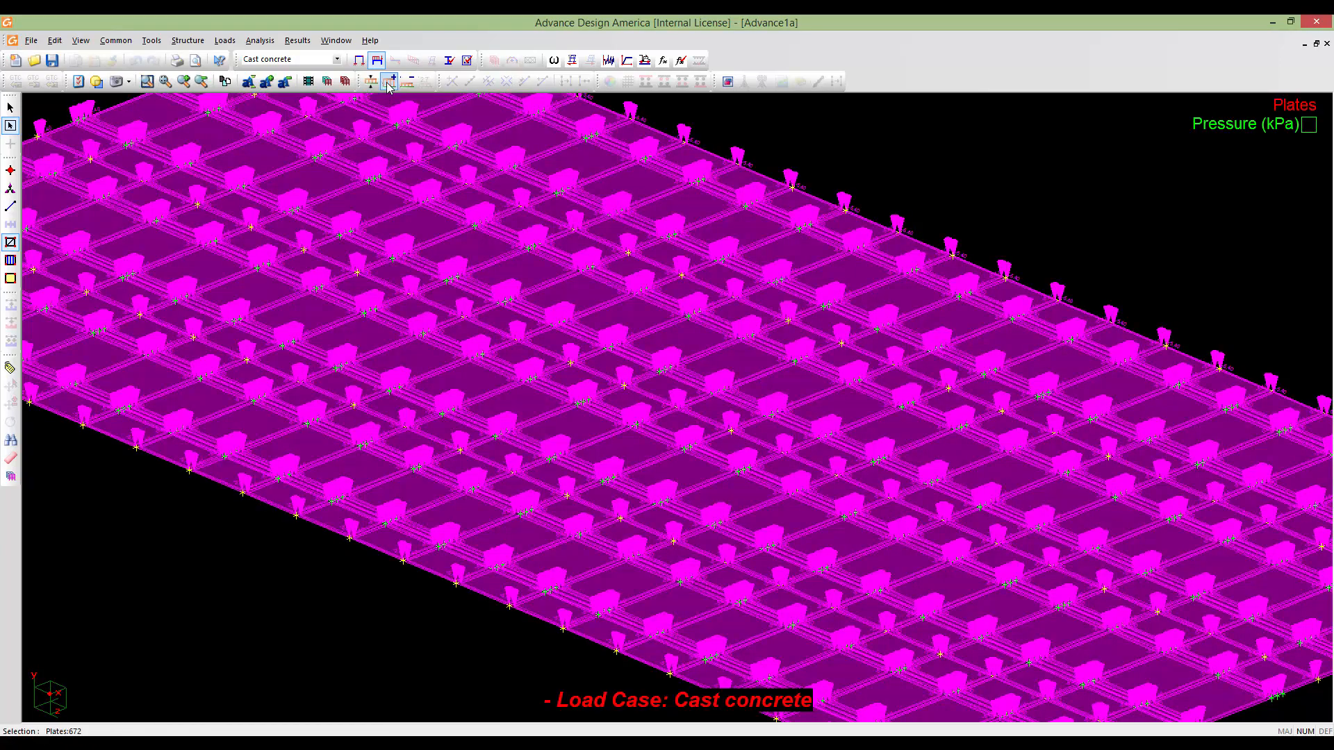
left_click(389, 85)
left_click(389, 85)
left_click(389, 85)
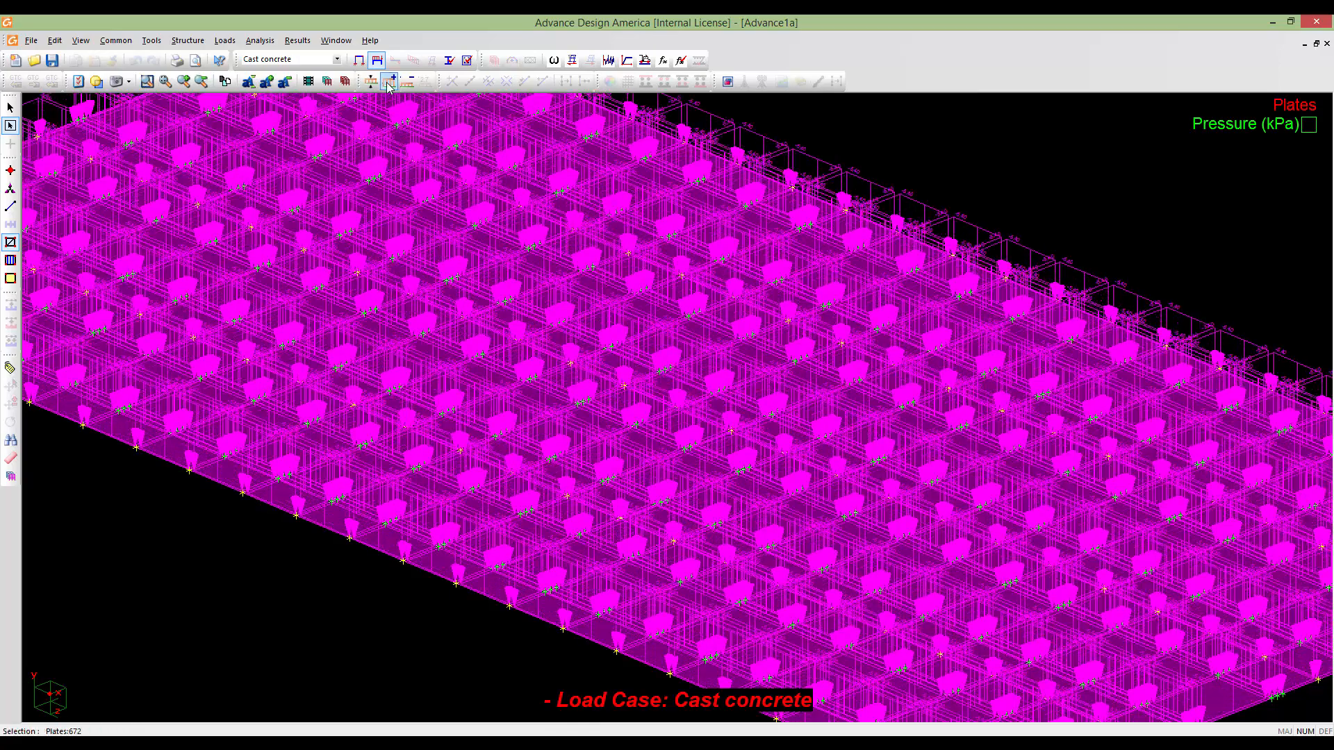
left_click(389, 85)
left_click(389, 85)
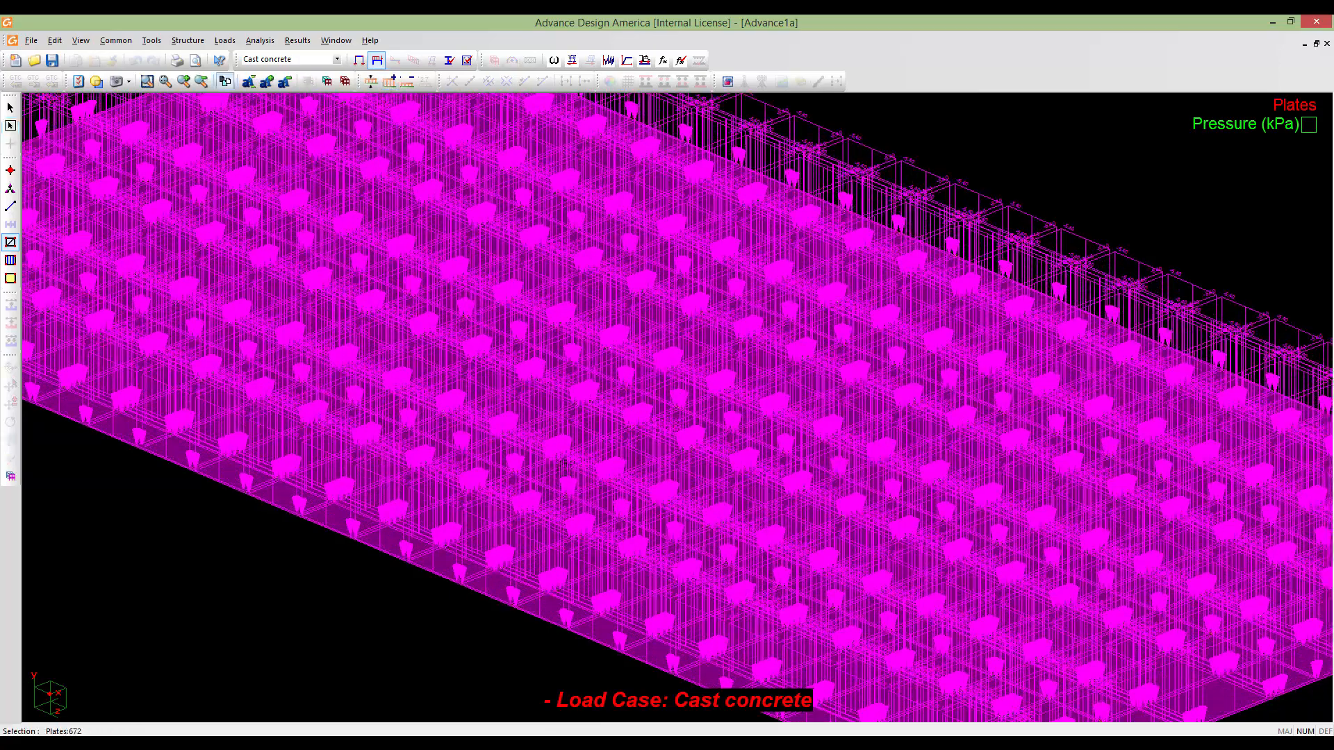
middle_click_drag(672, 564, 659, 615)
middle_click_drag(1031, 557, 843, 537)
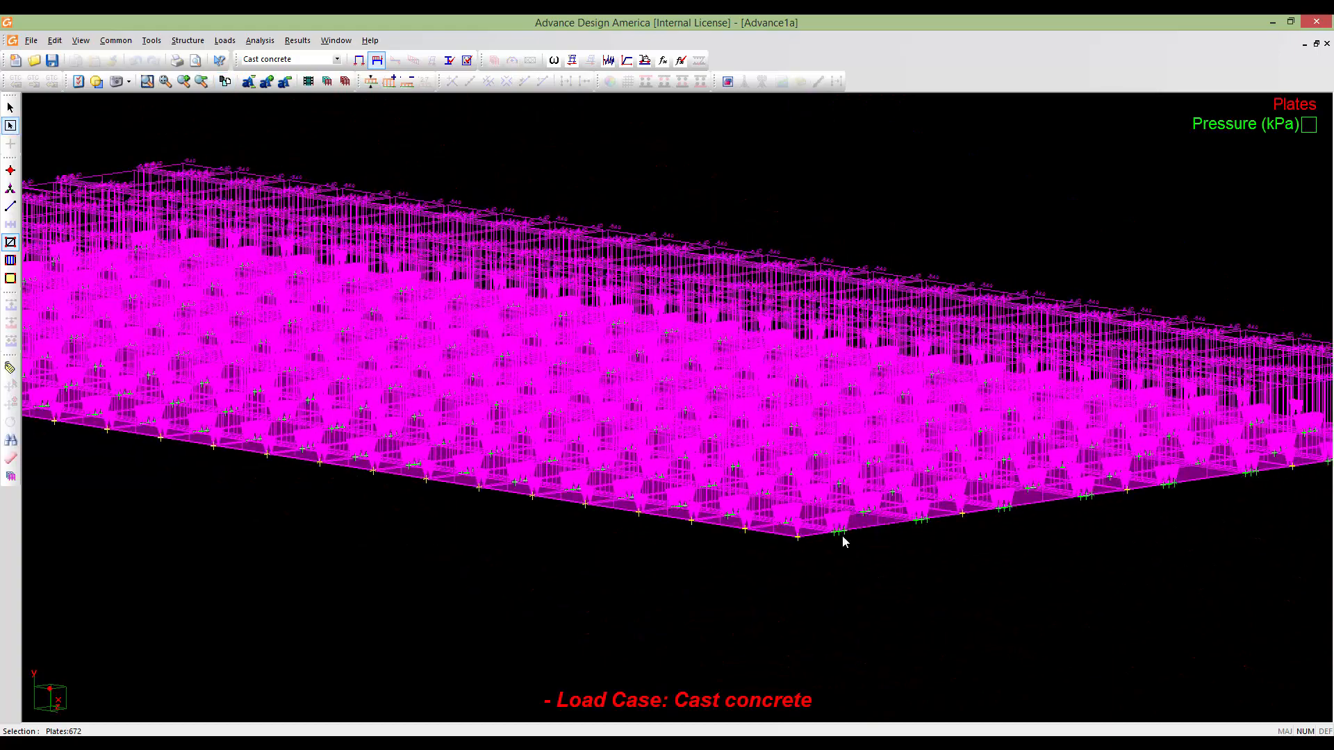
scroll(843, 538, "up", 3)
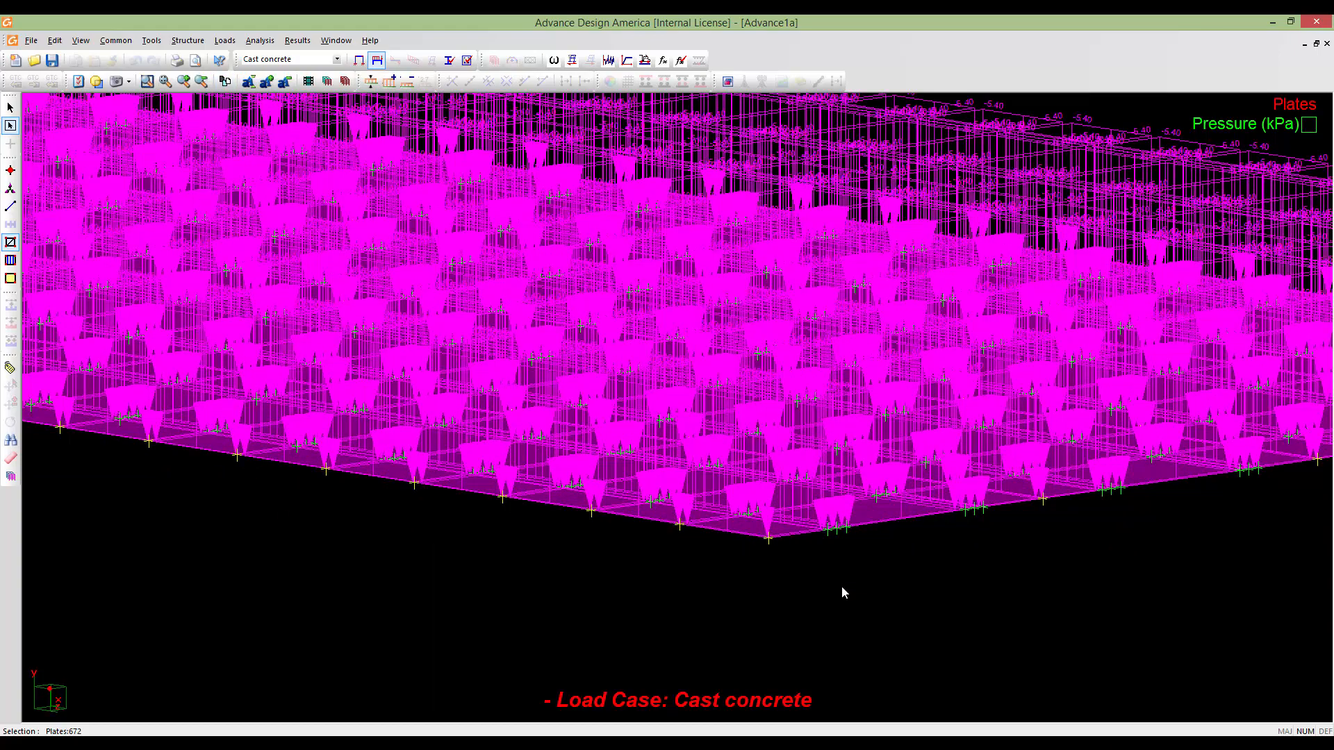
Clear the plate selection and examine the Cast concrete pressure loads over the whole deck slab
left_click(843, 588)
scroll(820, 579, "down", 3)
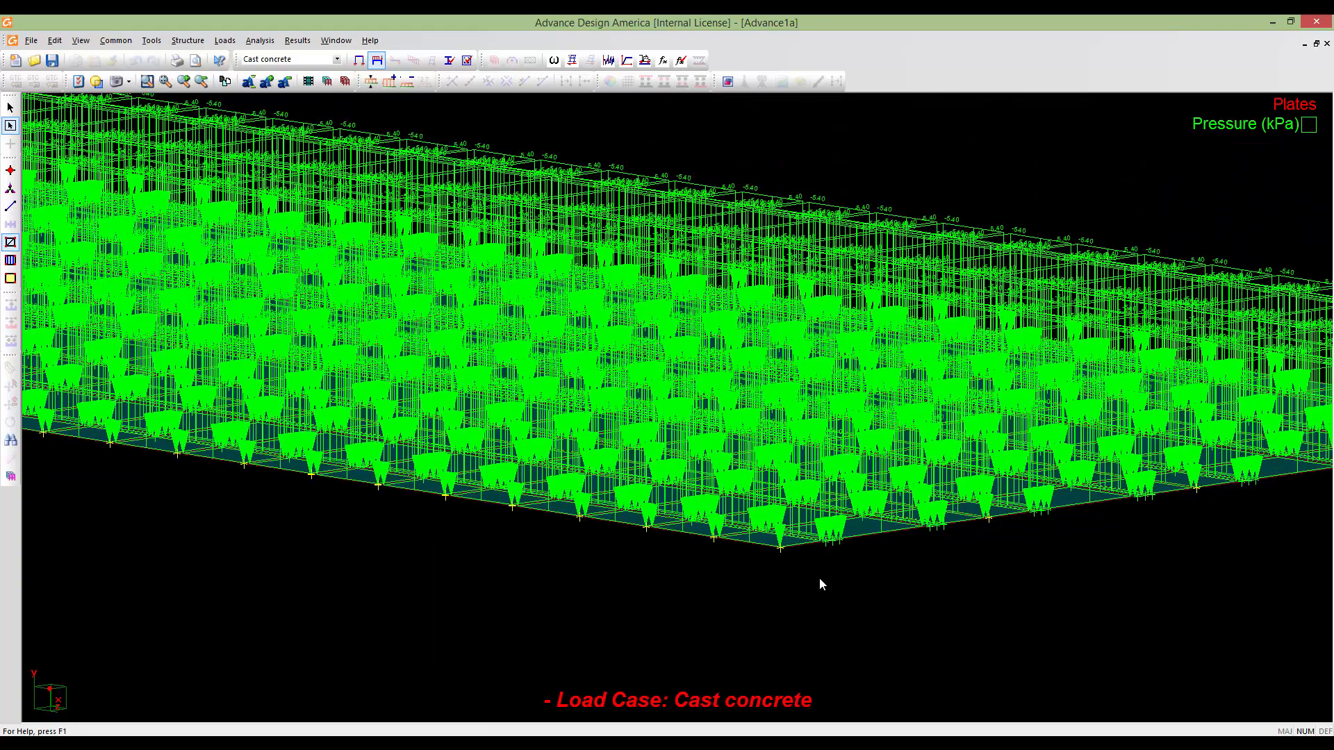
scroll(775, 530, "down", 2)
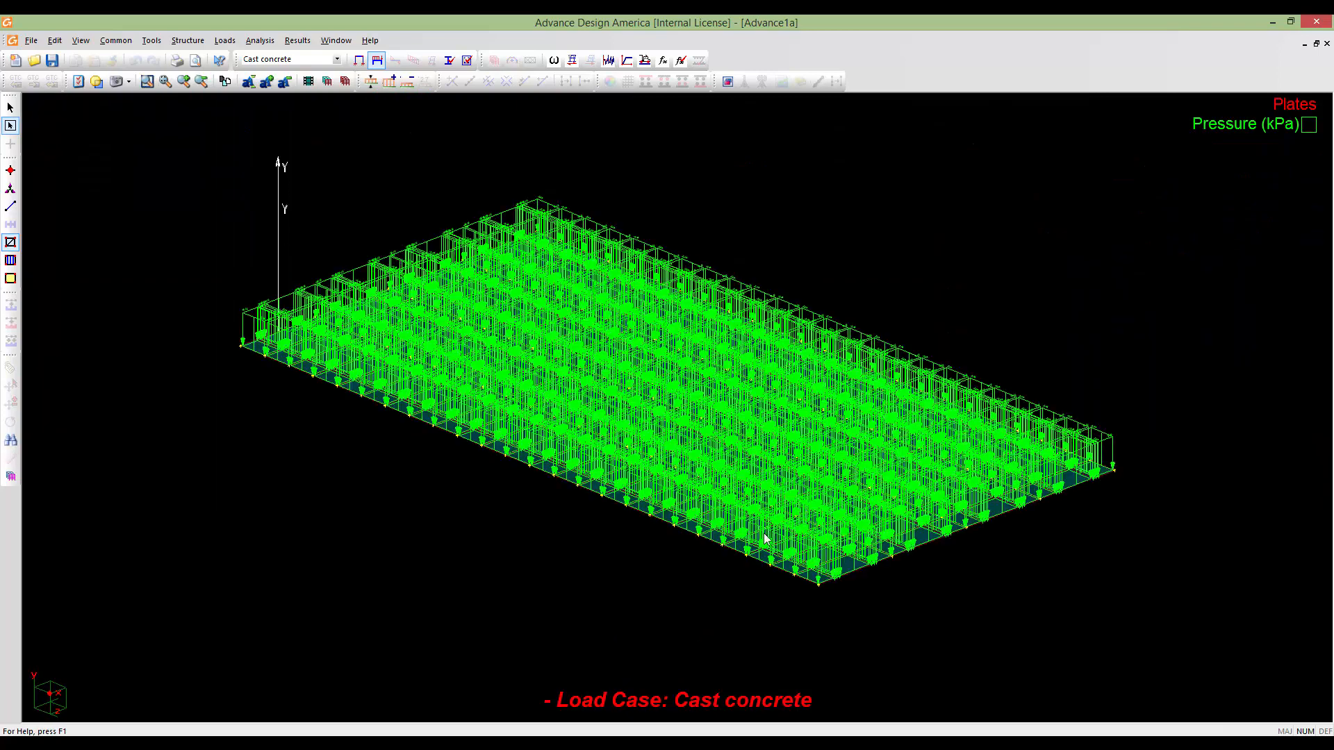
scroll(833, 591, "up", 3)
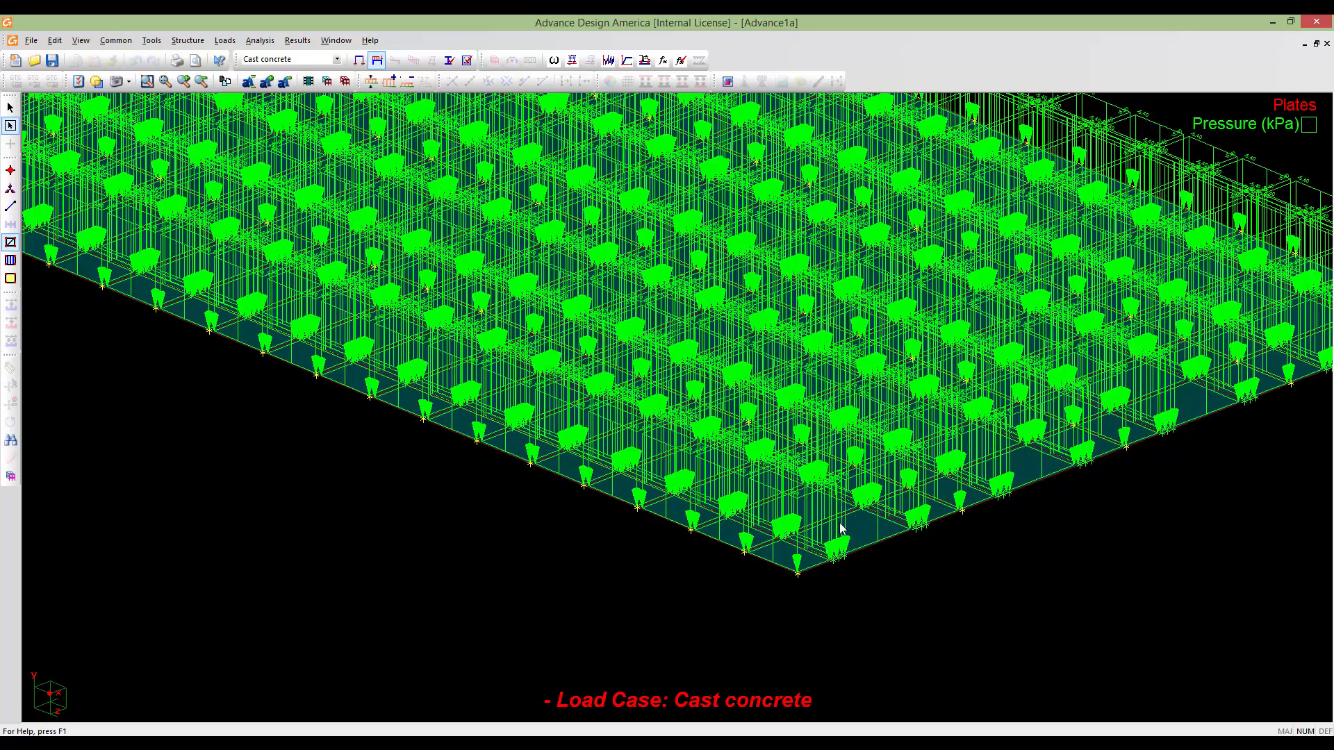
middle_click_drag(822, 556, 824, 595)
scroll(823, 595, "down", 5)
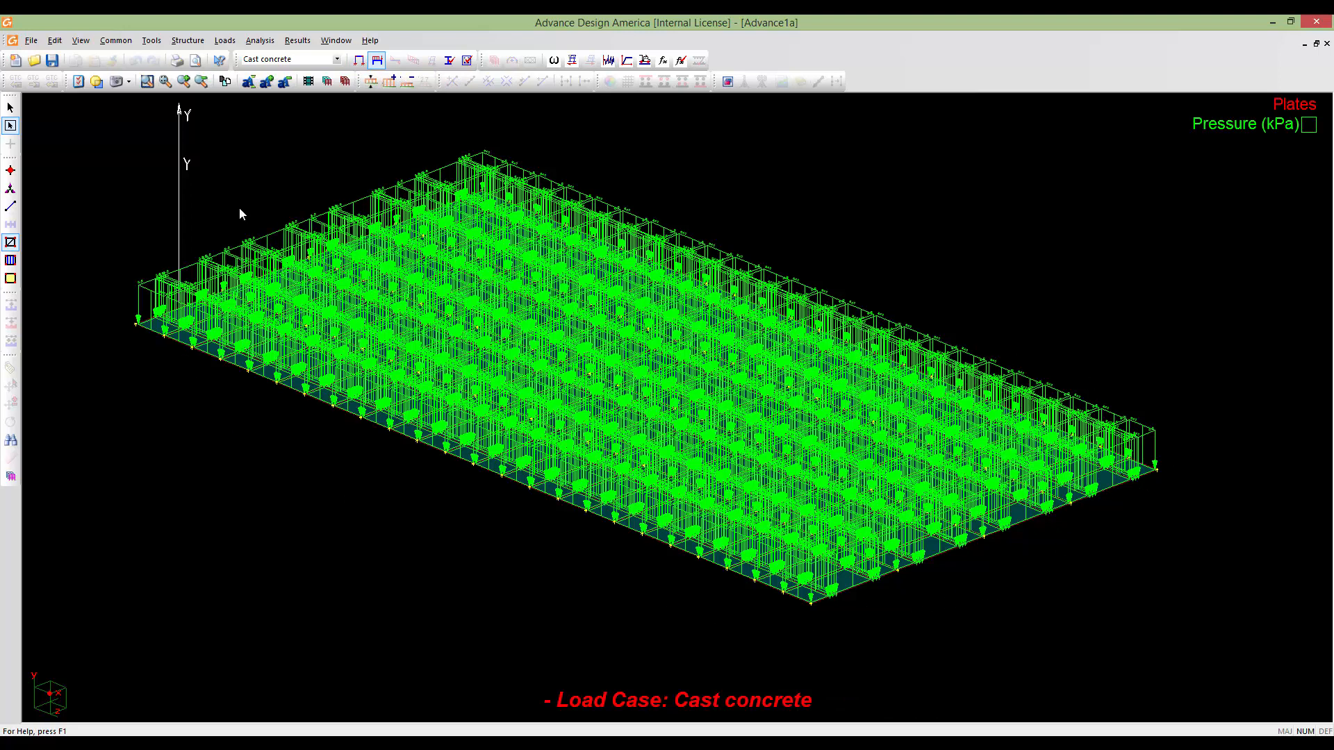
Activate the Asphalt load case, select all deck plates and set their pressure to -2.00 kPa
left_click(337, 61)
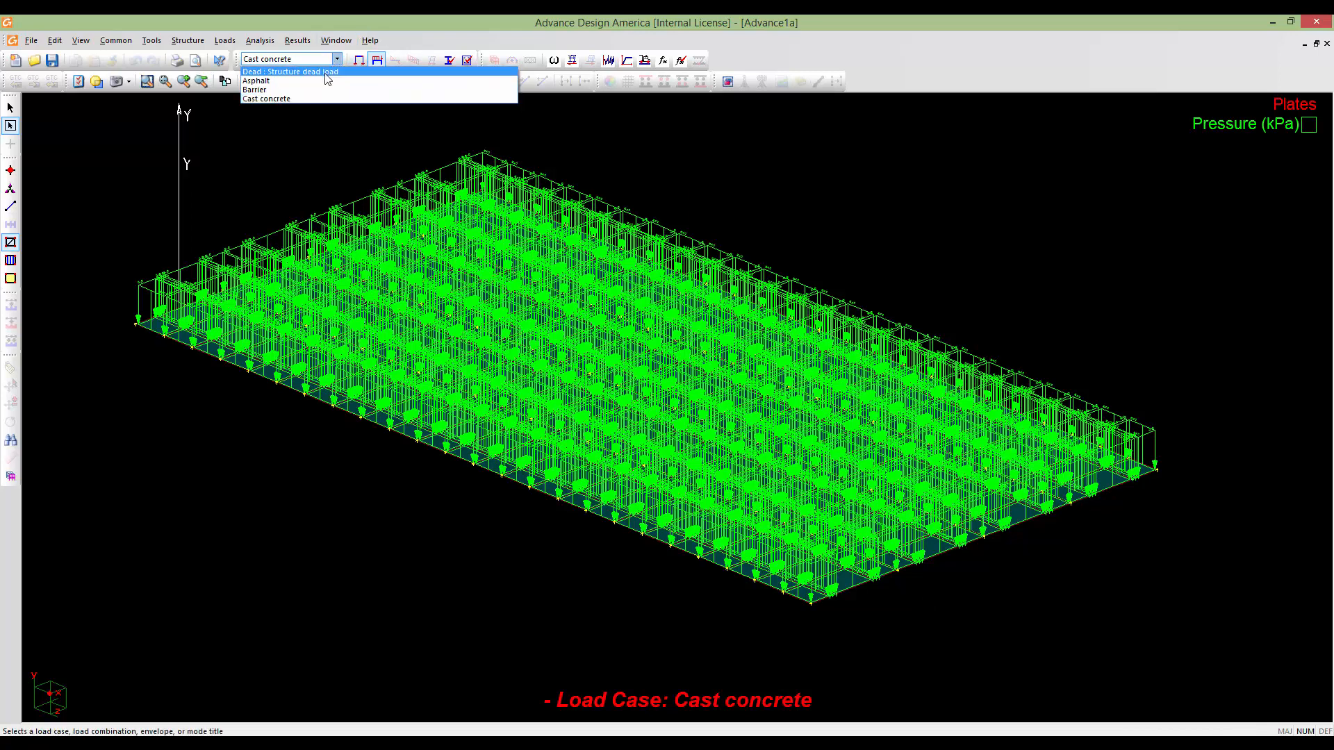
left_click(321, 81)
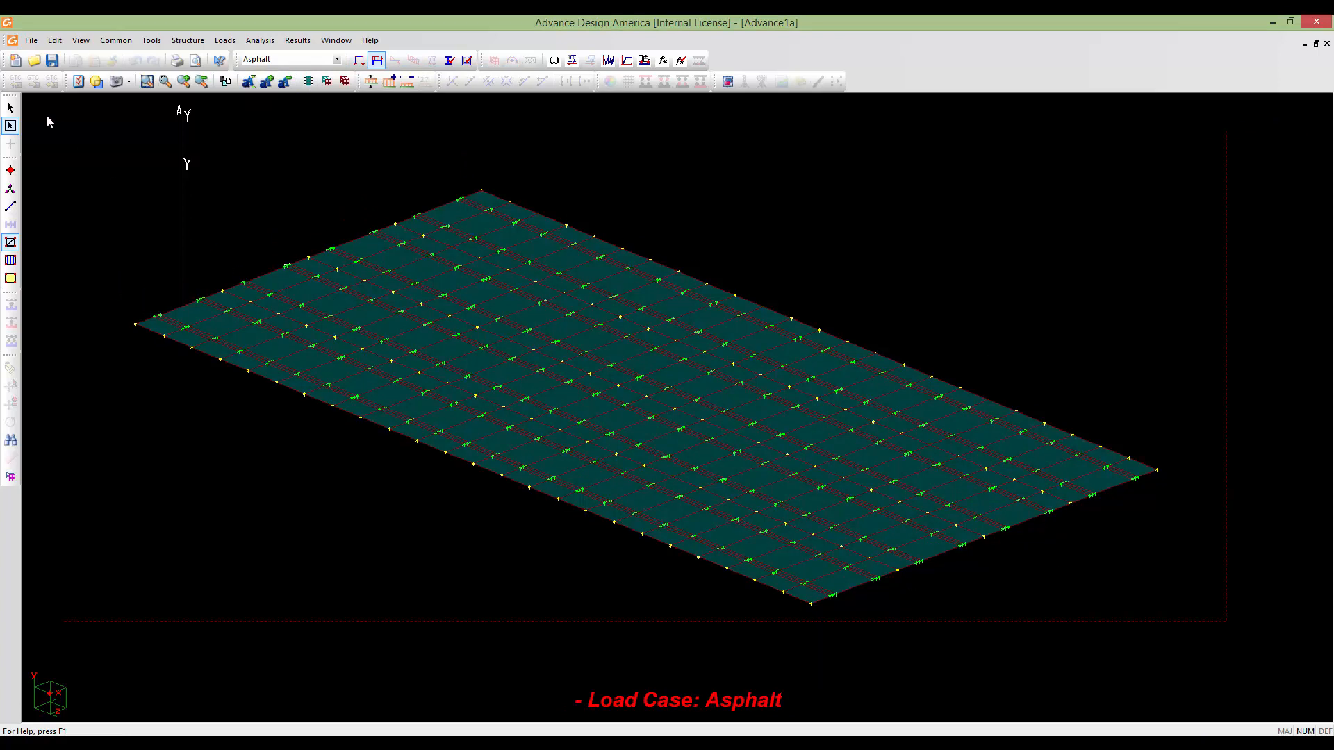
key("ctrl+a")
double_click(778, 523)
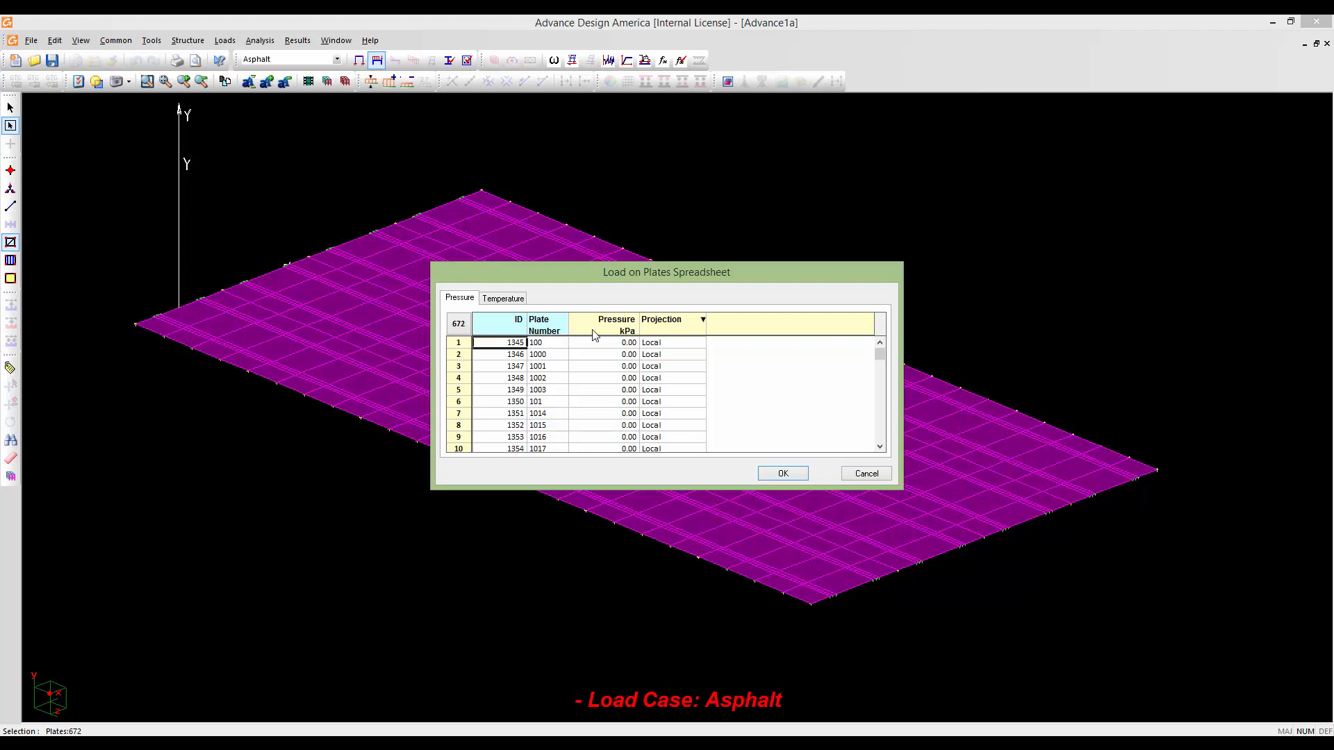
left_click(595, 334)
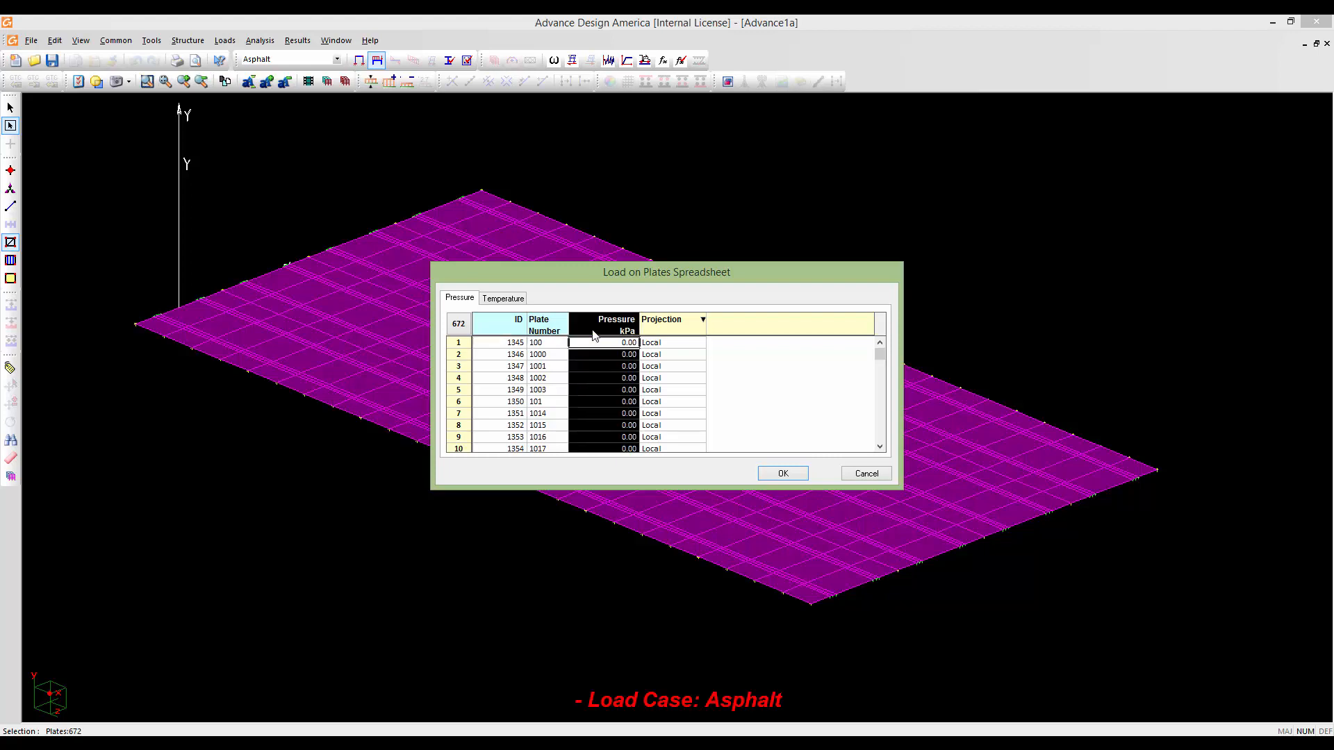
right_click(594, 365)
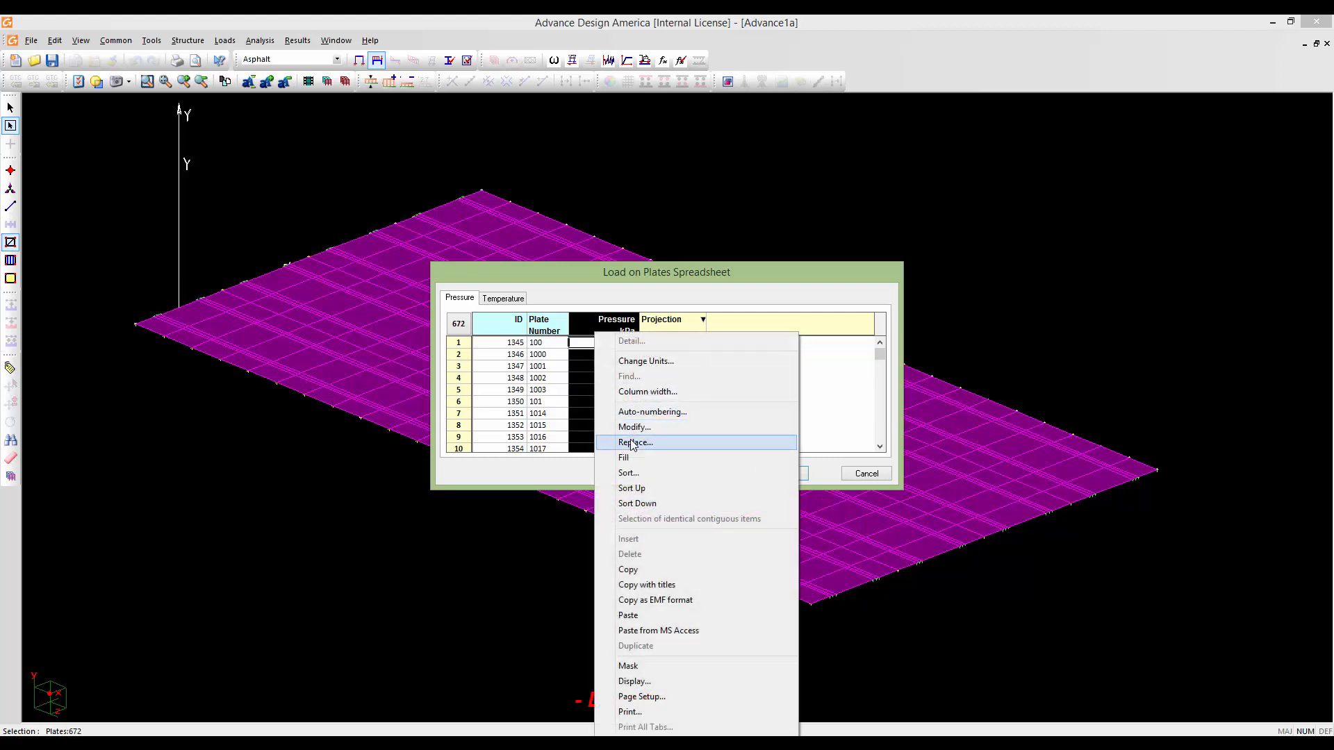
left_click(633, 444)
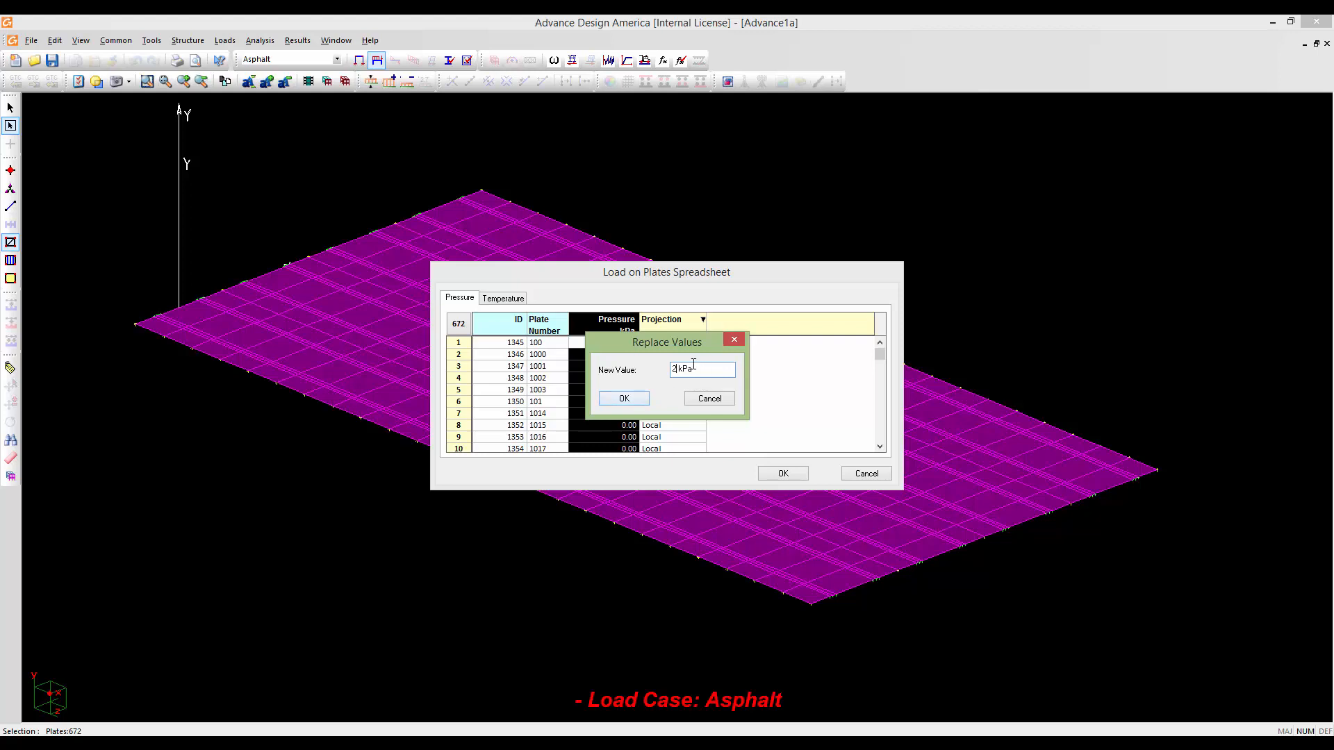
type("-")
left_click(624, 398)
Set the Asphalt pressure projection to Global for all deck plates and apply the loads
left_click(666, 321)
right_click(668, 333)
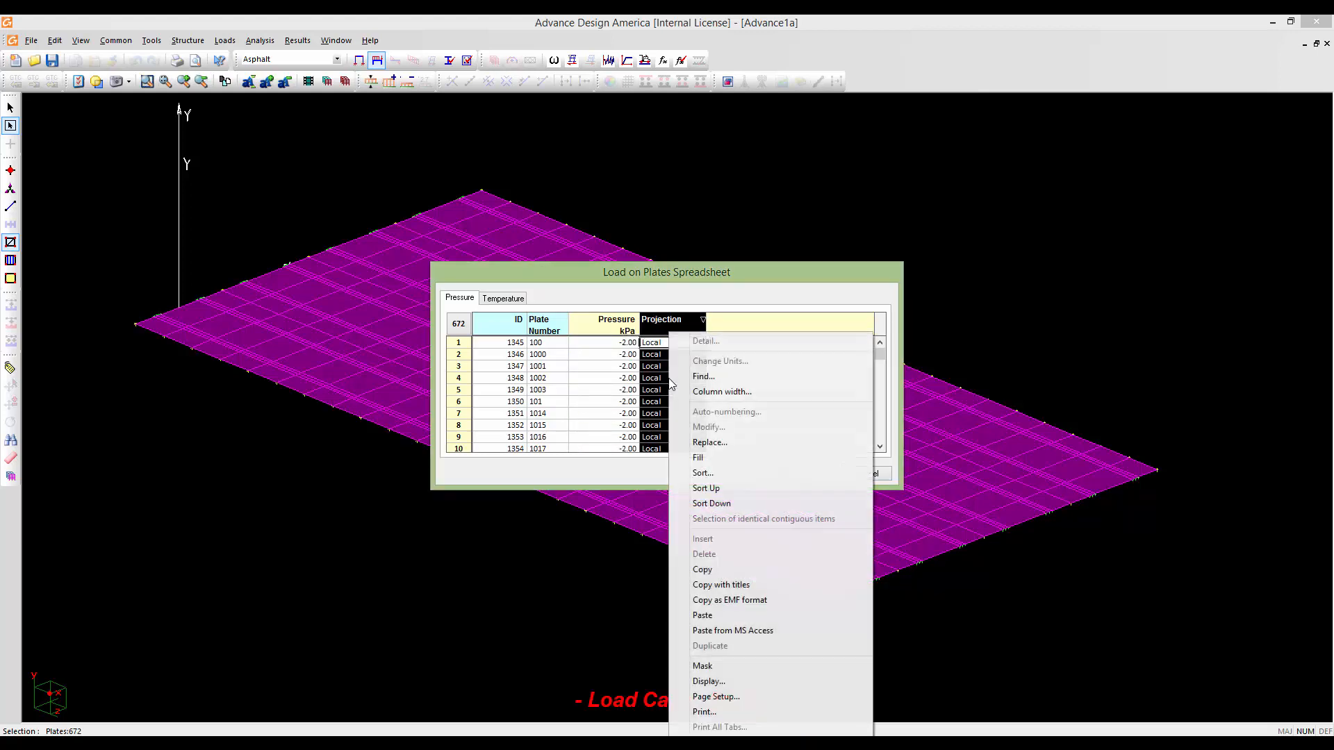
left_click(705, 442)
left_click(721, 363)
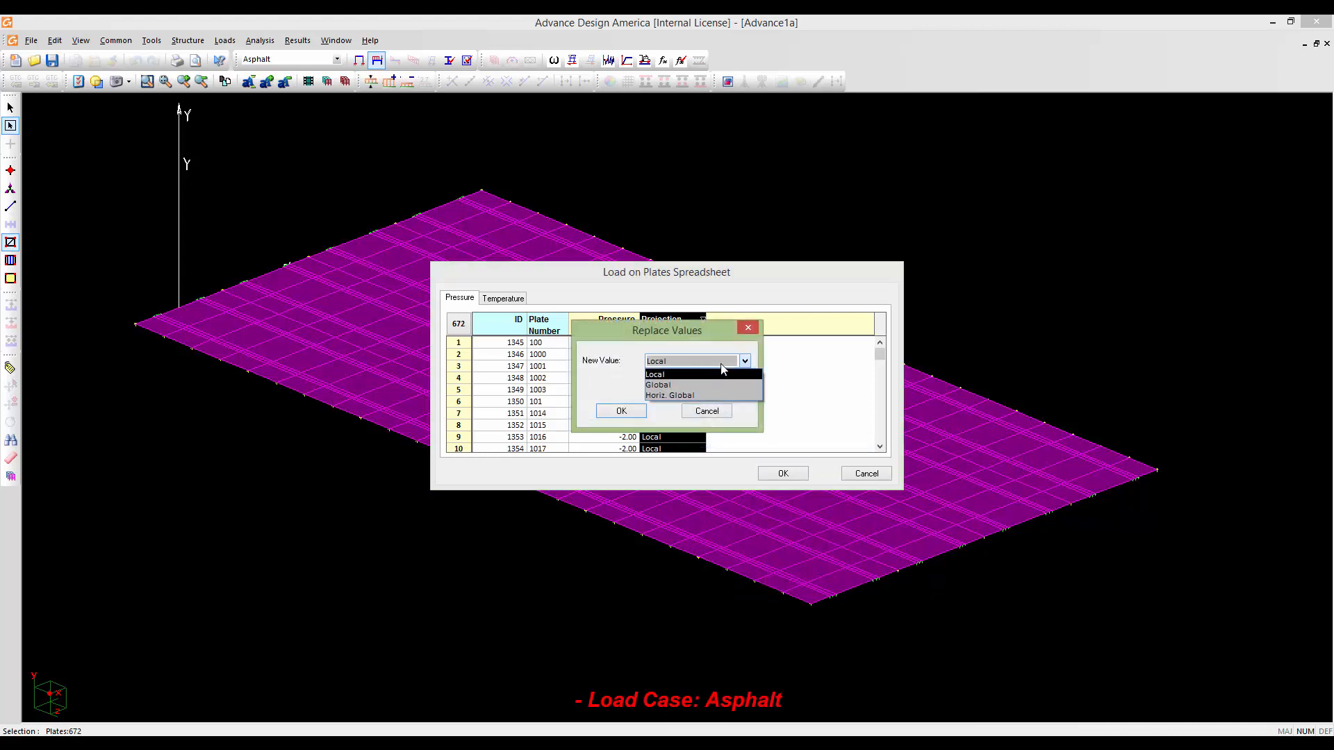
left_click(688, 385)
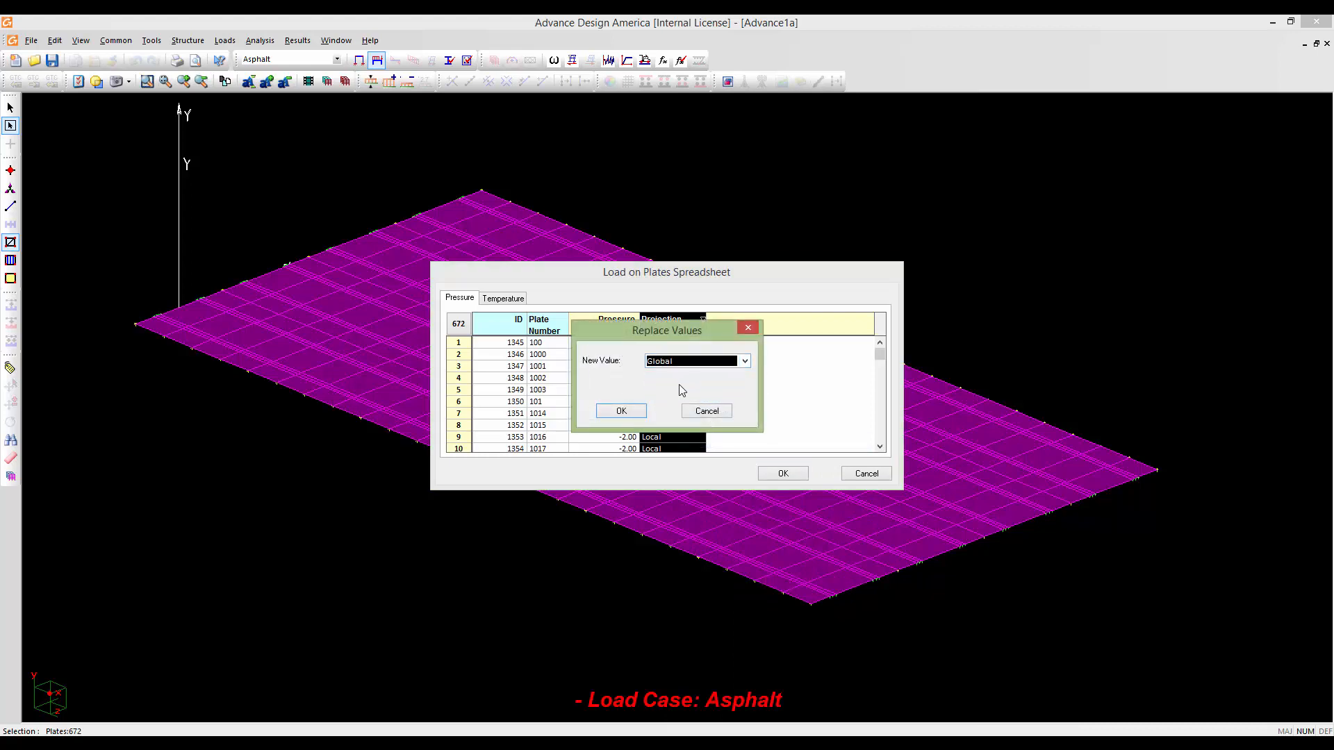
left_click(622, 411)
left_click(768, 473)
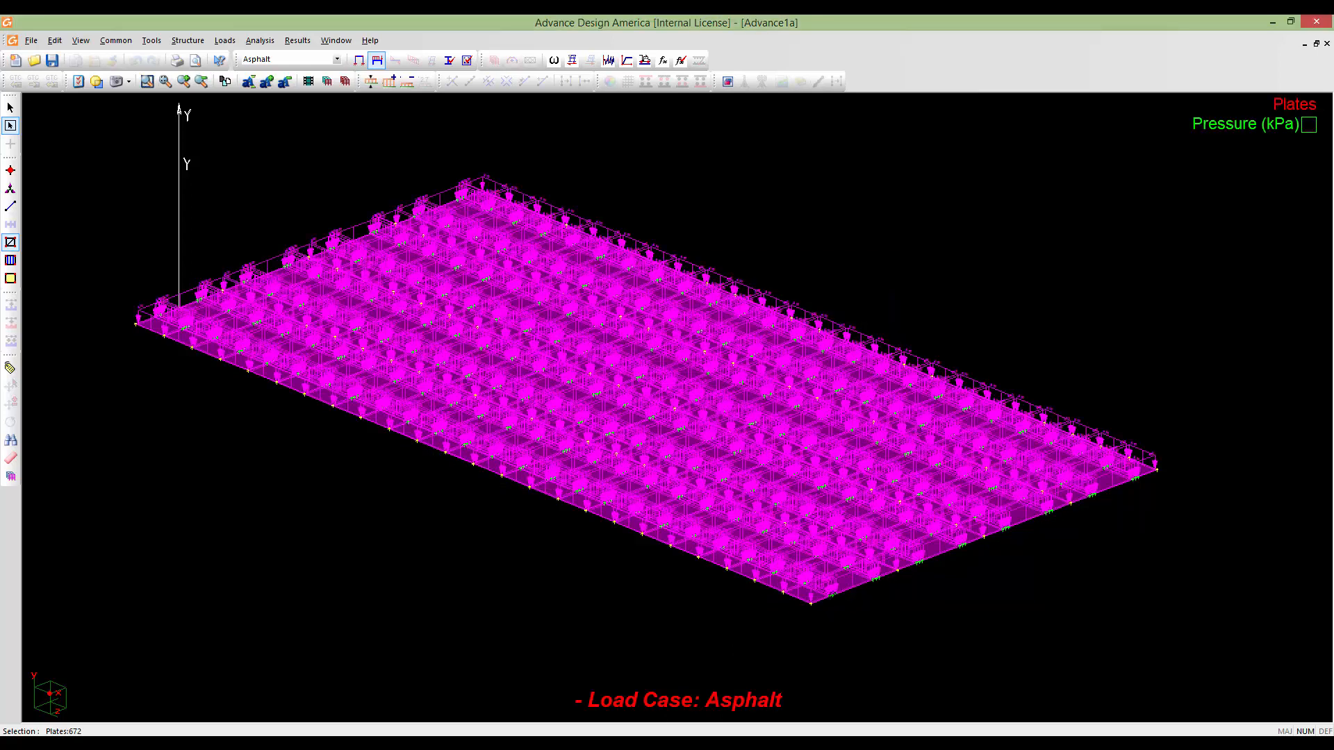
Examine the Asphalt pressure arrows and their values along the slab edge and over the whole deck
scroll(753, 508, "up", 5)
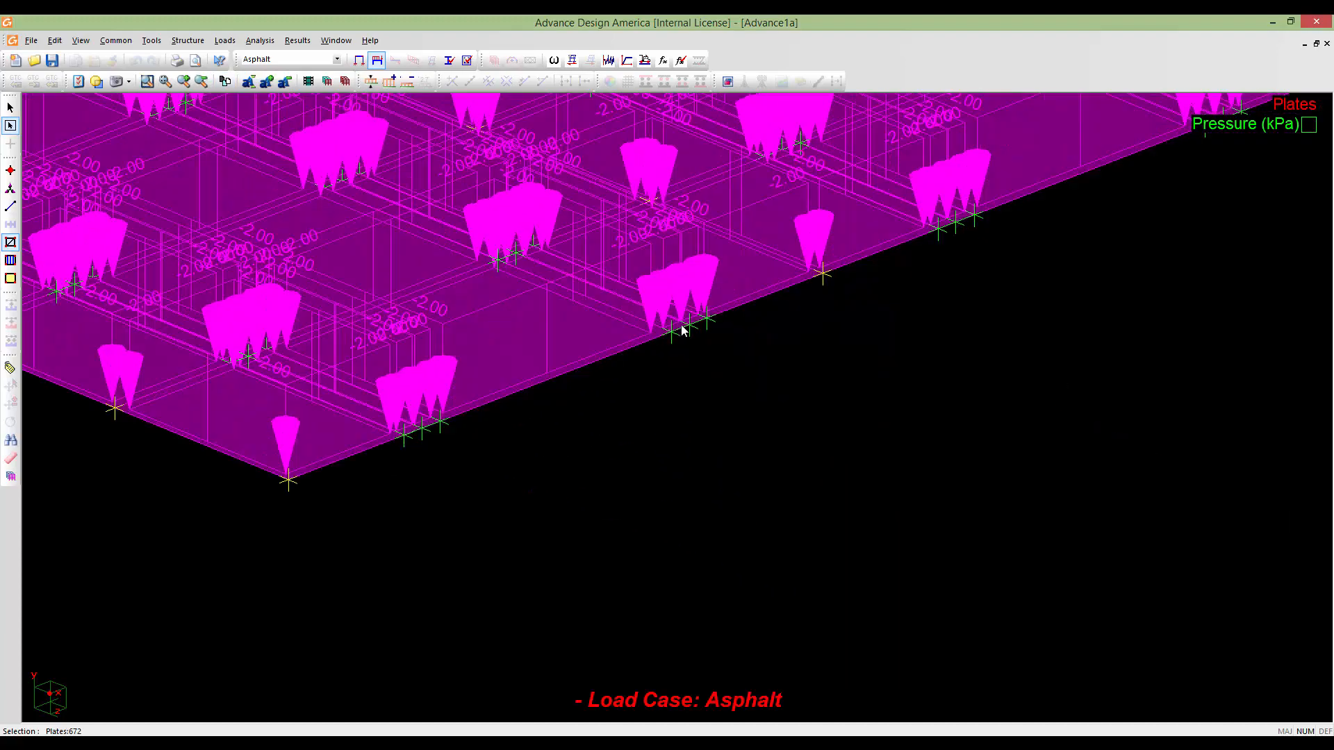
scroll(703, 406, "down", 2)
scroll(704, 406, "up", 4)
scroll(703, 406, "up", 1)
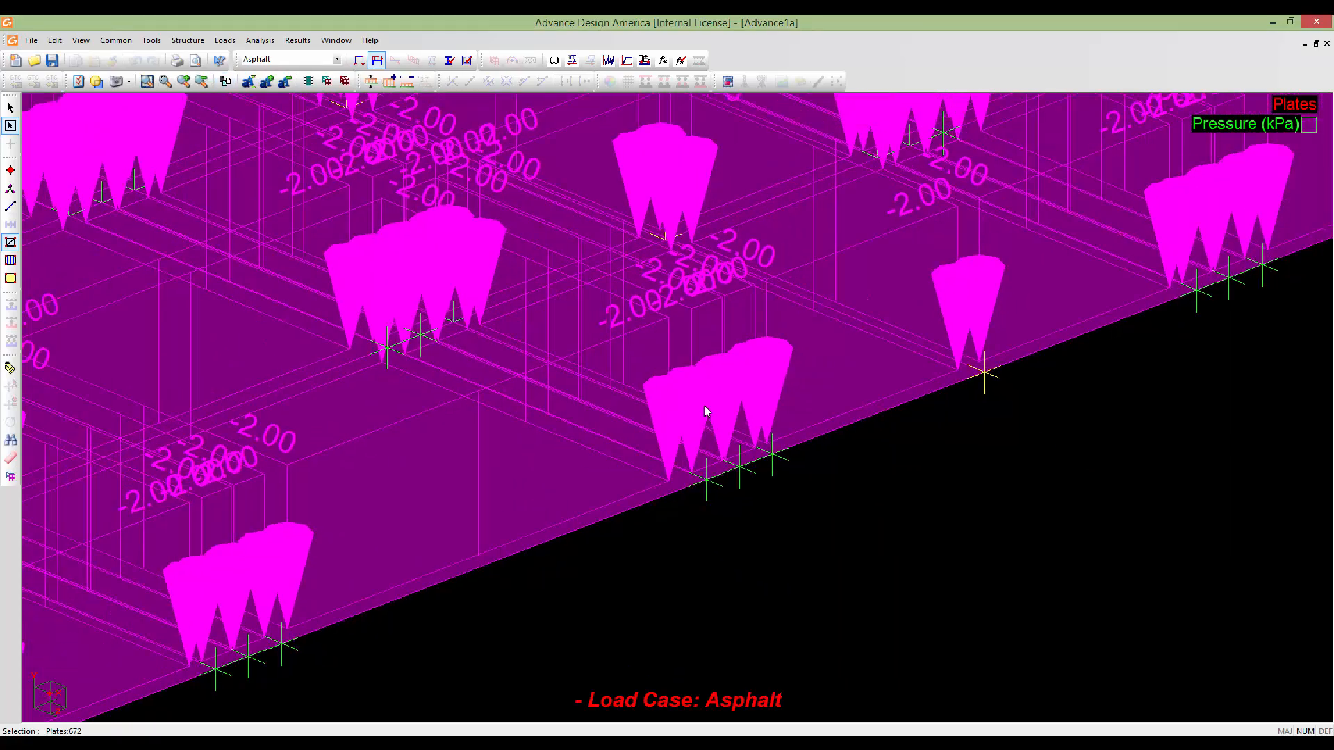
scroll(703, 410, "down", 6)
left_click(225, 81)
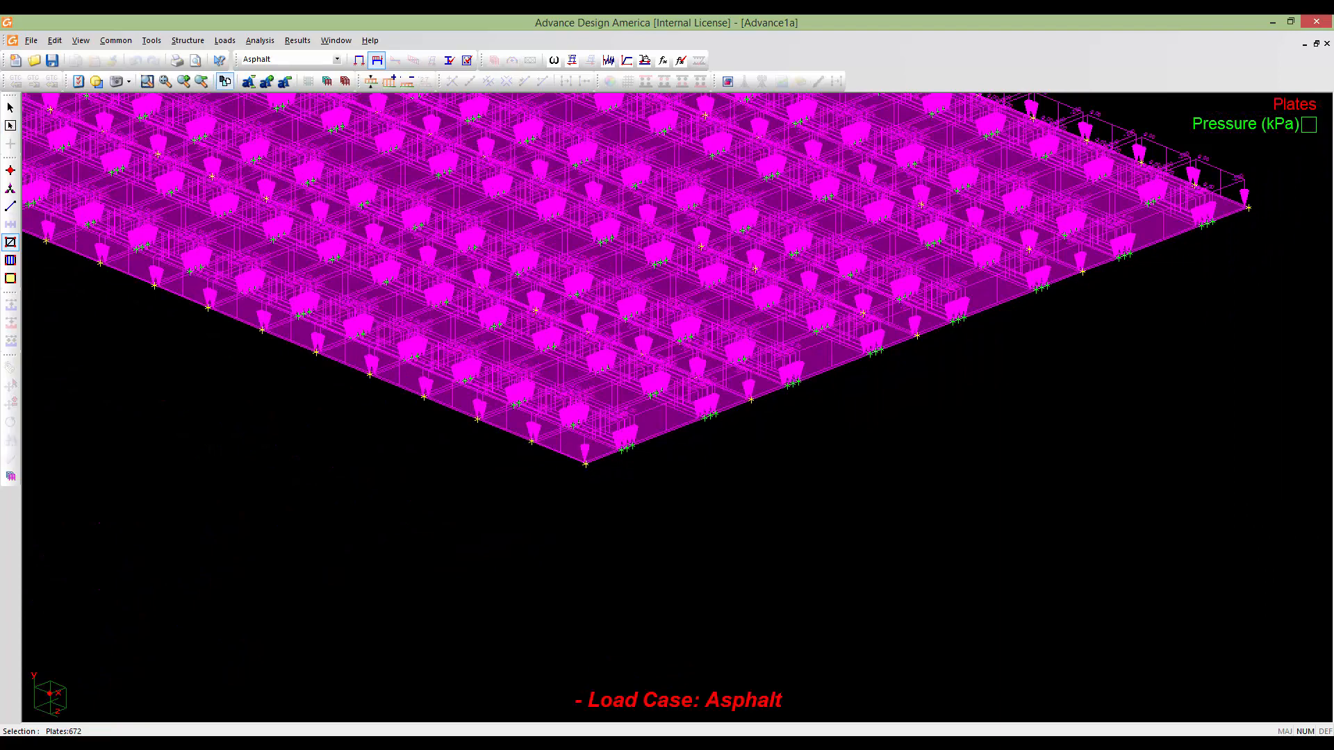
scroll(709, 476, "down", 4)
key("Escape")
scroll(560, 407, "up", 2)
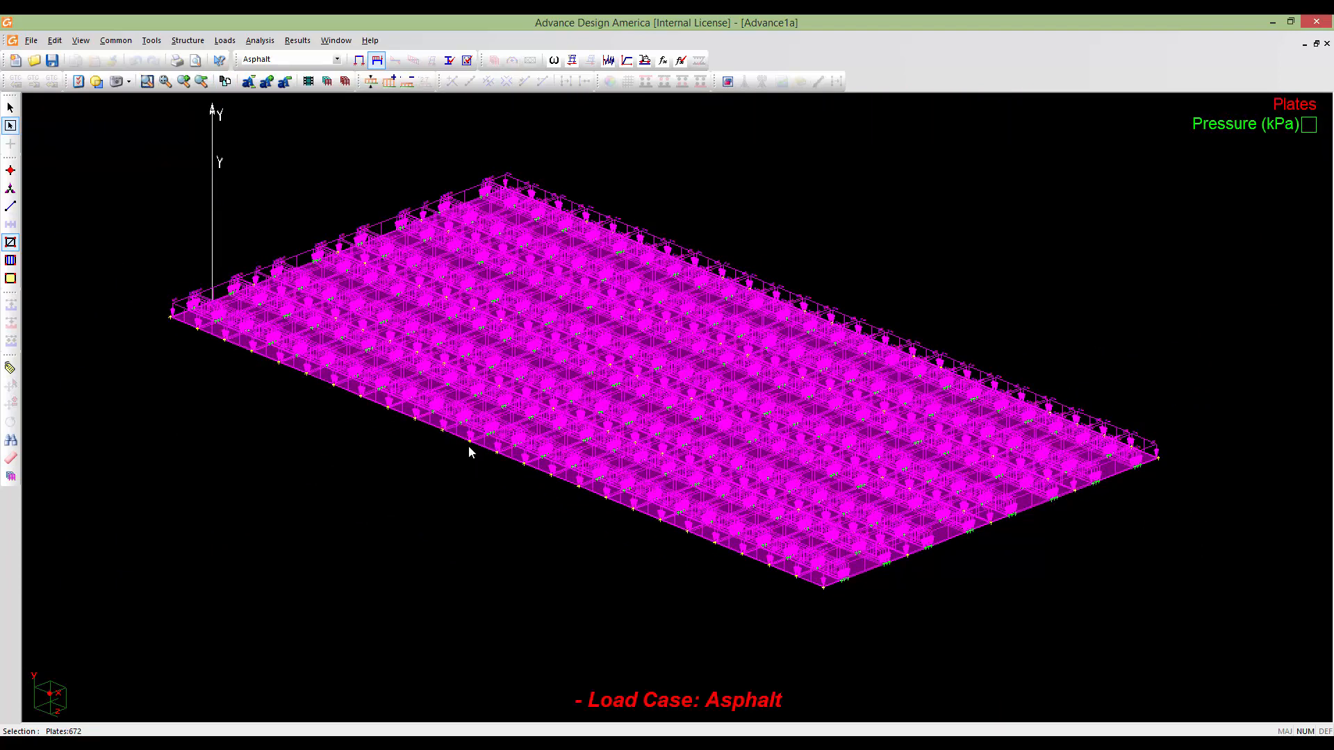
Activate the Barrier load case and clear the selection of the deck plates
left_click(336, 59)
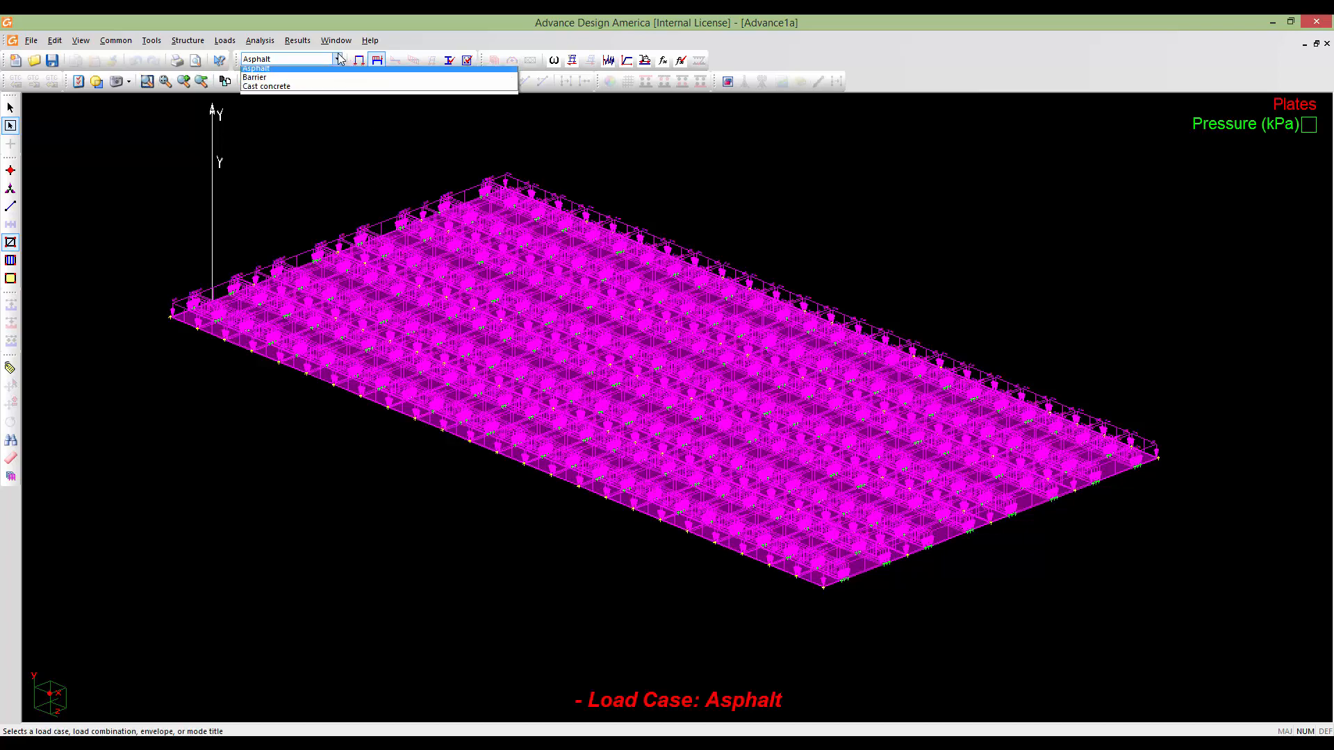
left_click(327, 77)
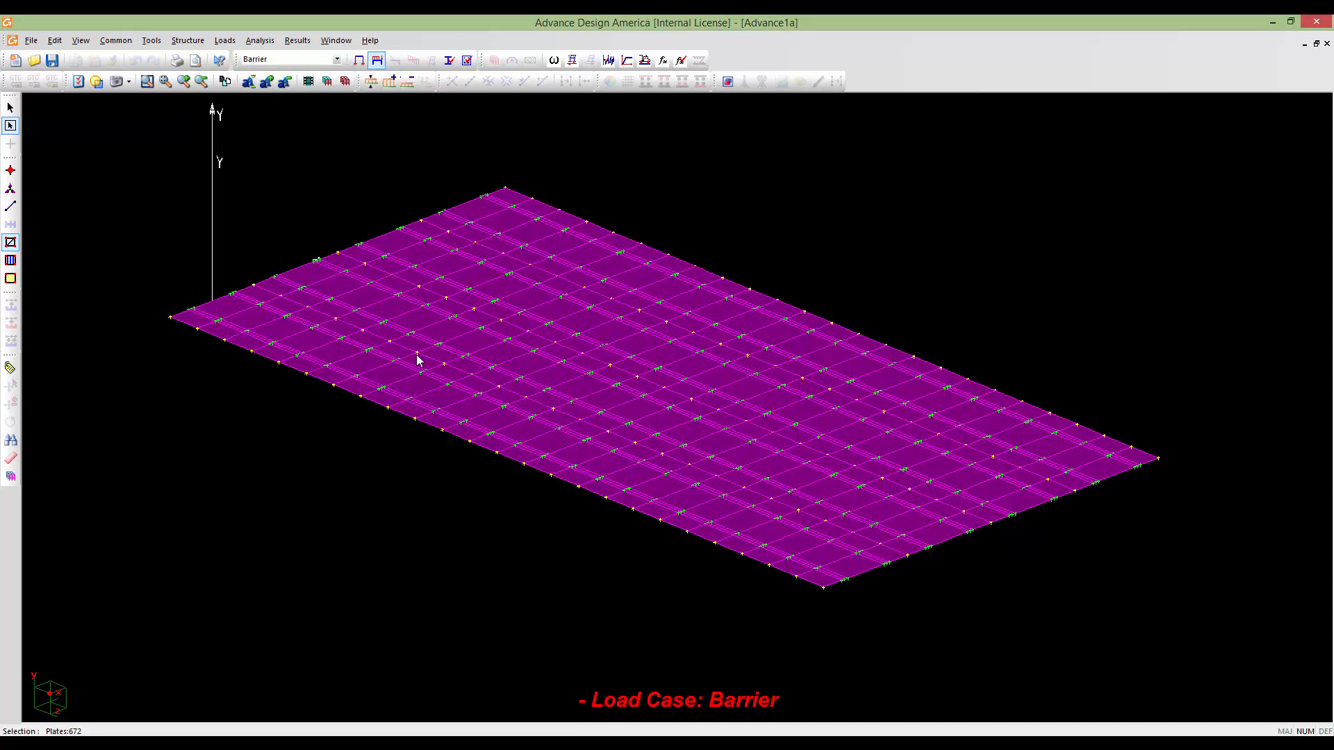
middle_click_drag(679, 475, 601, 461)
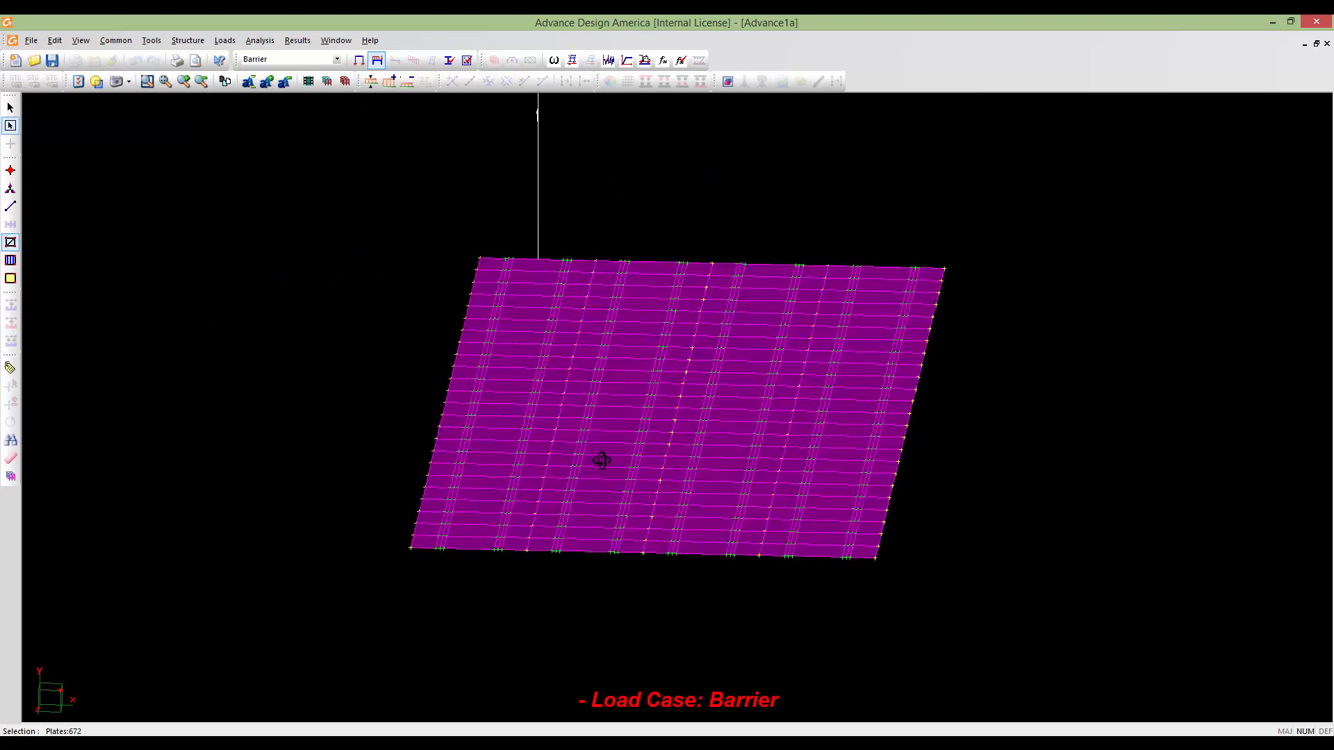
left_click(938, 621)
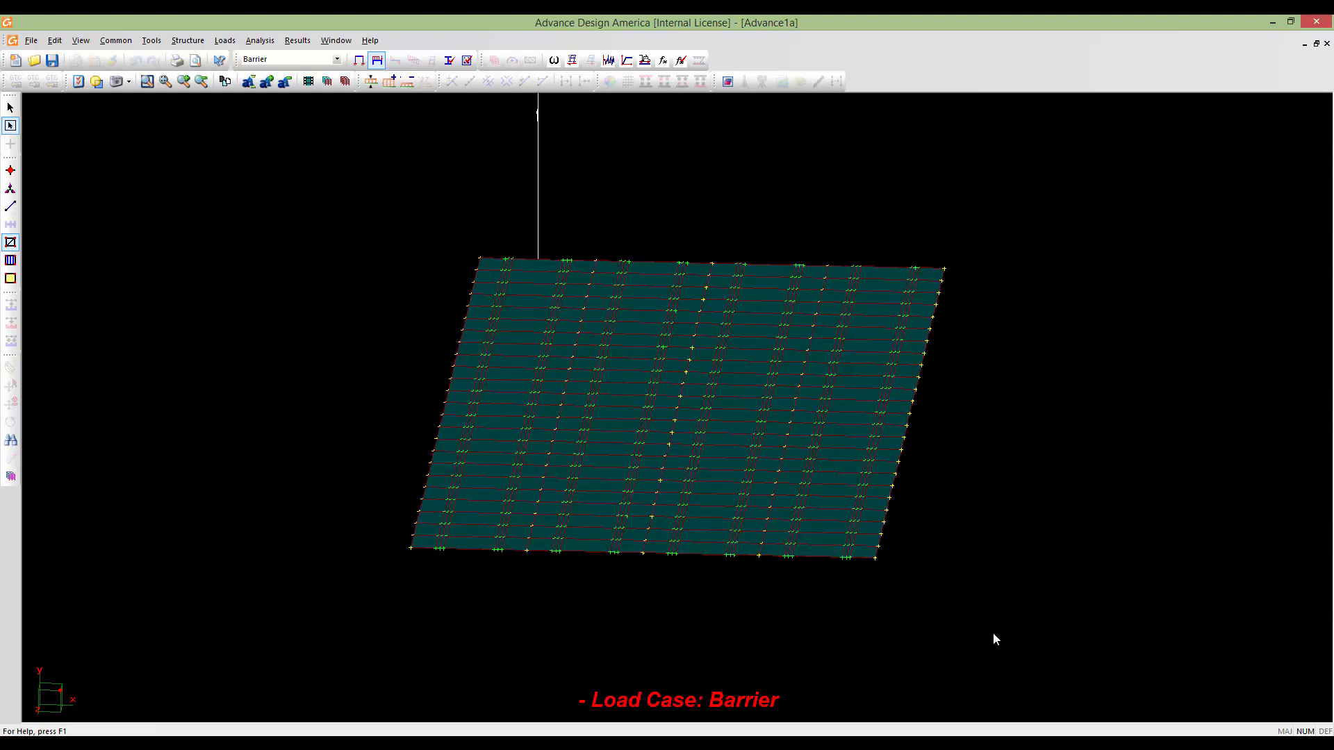
Show the deck in plan view and select the outermost row of plates along both long edges
key("Home")
key("x")
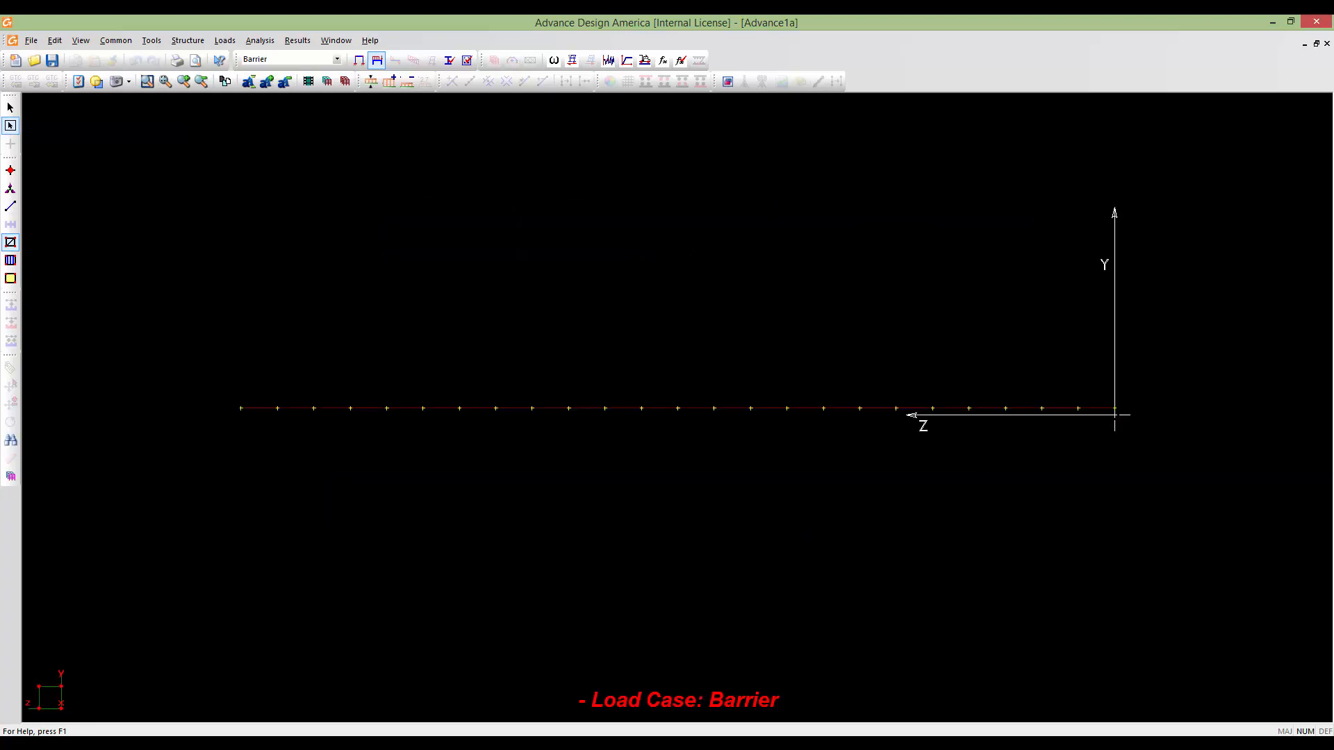
key("Home")
key("End")
key("Page_Down")
key("Page_Up")
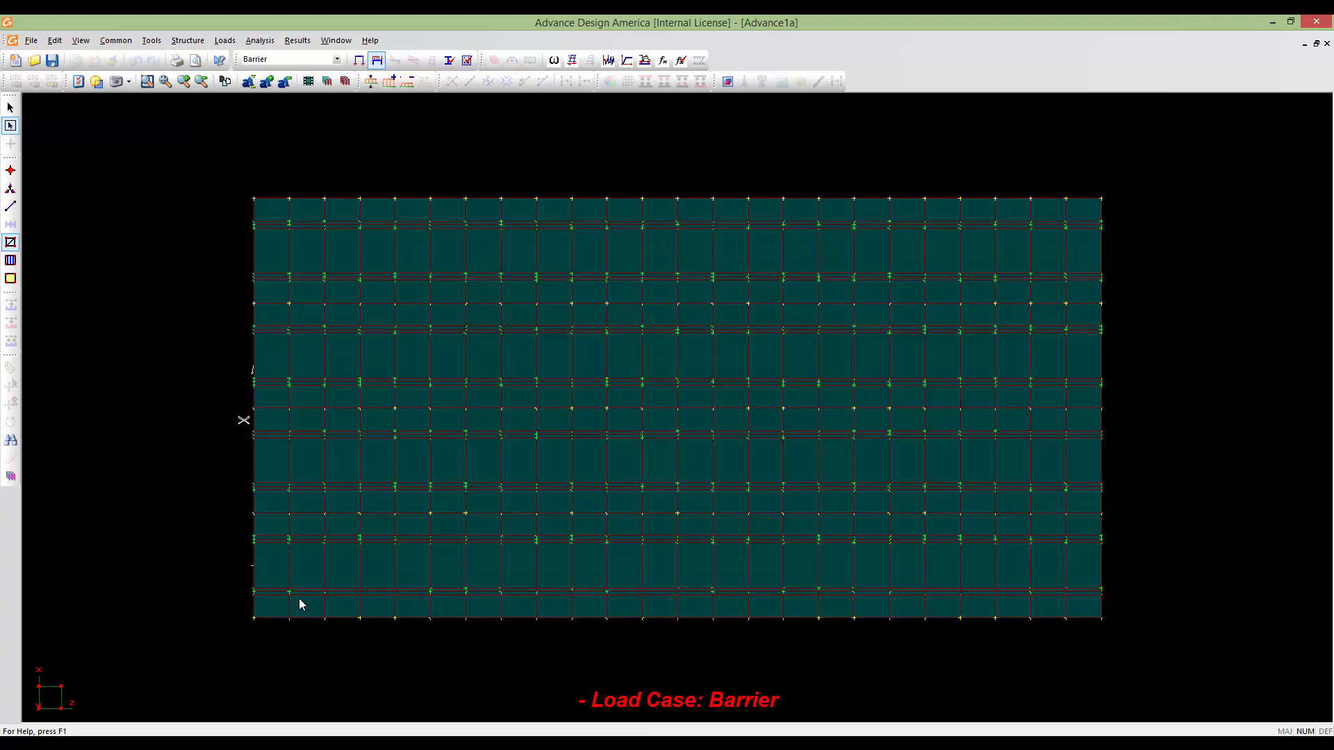
left_click_drag(235, 596, 234, 607)
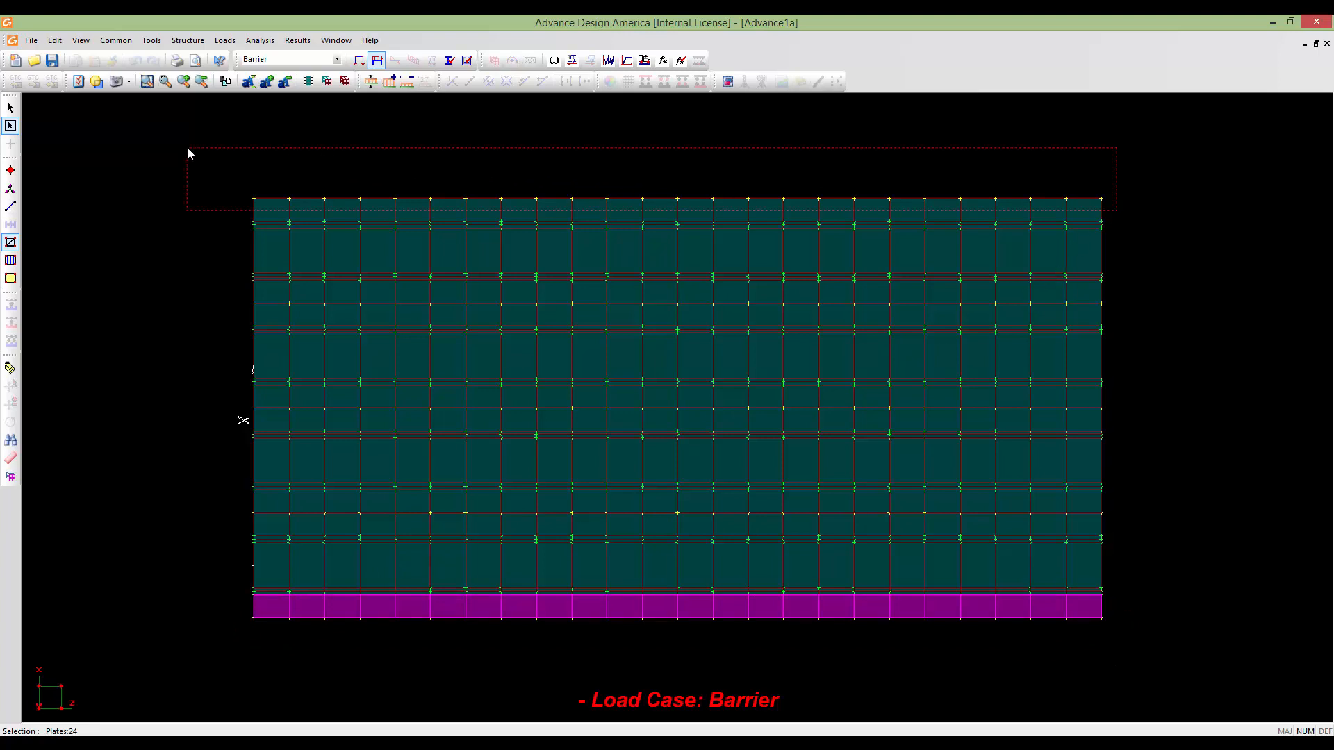
left_click_drag(187, 148, 203, 202)
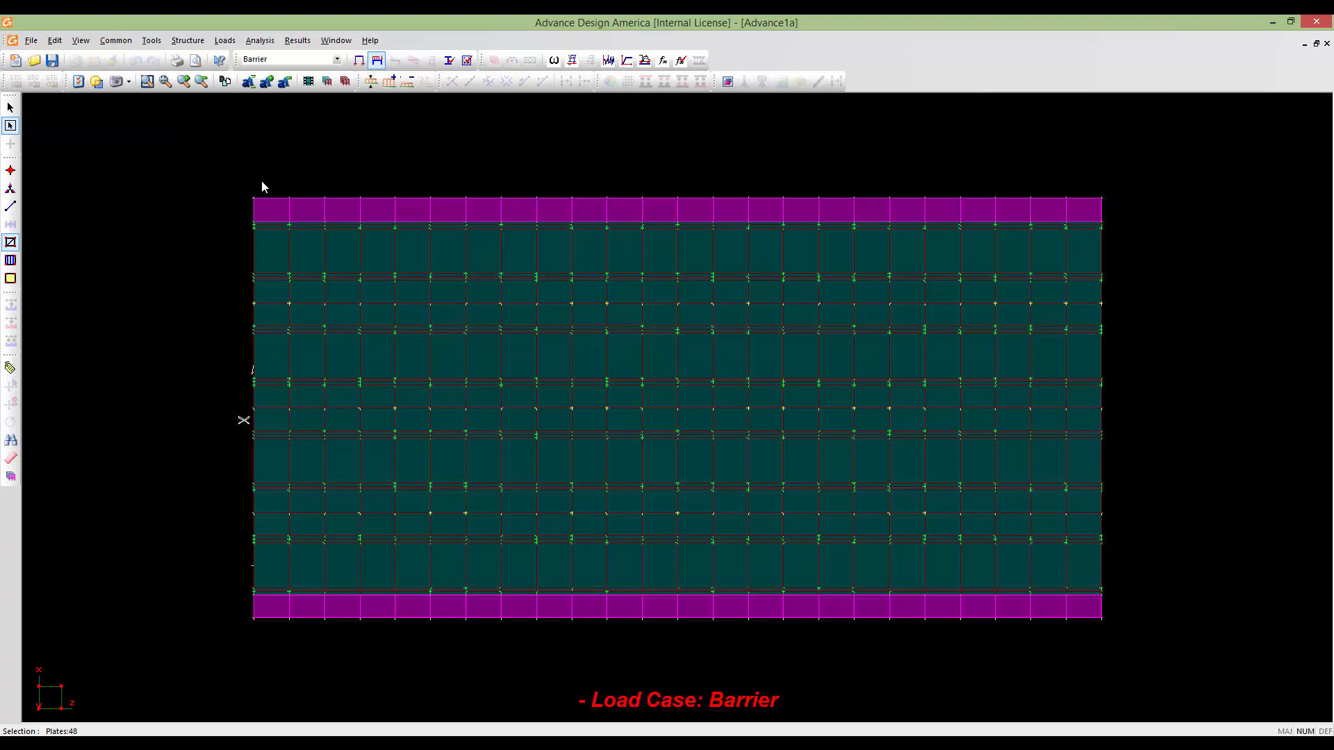
Set the Barrier pressure to -10 kPa for all selected edge plates
key("Return")
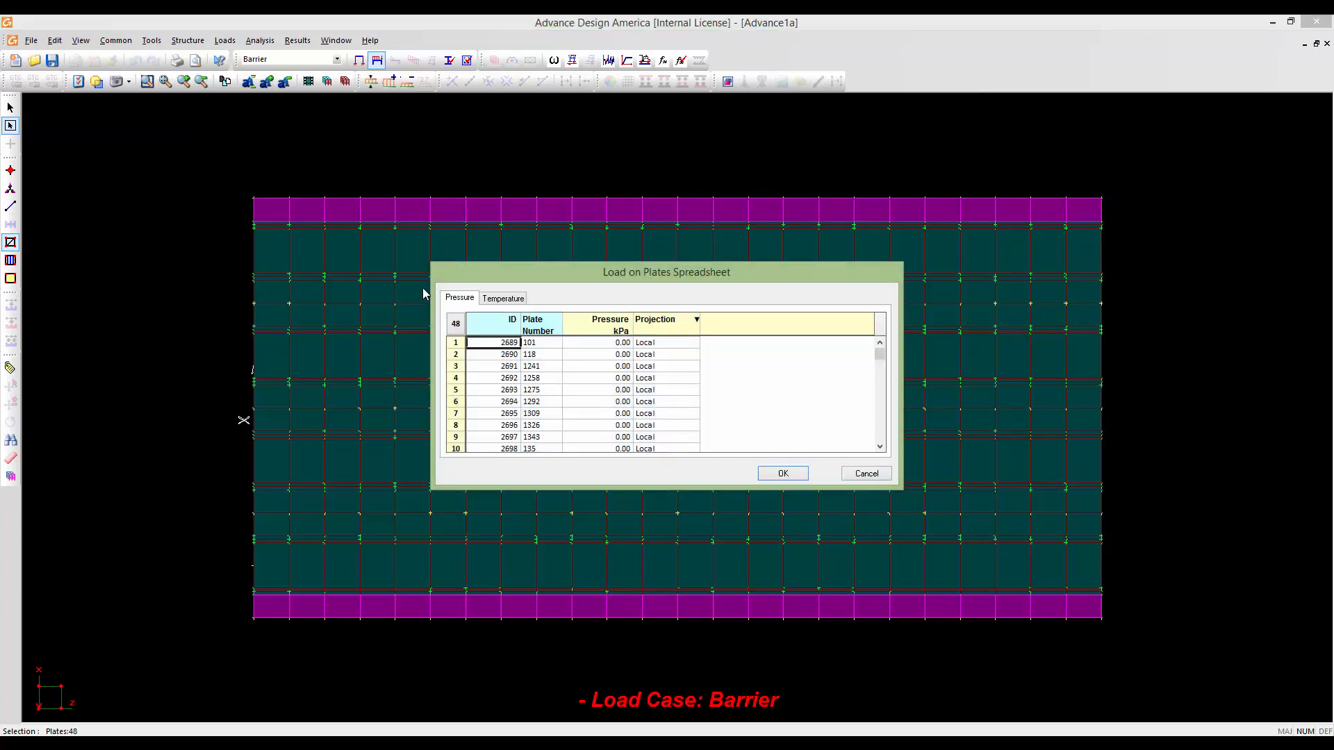
left_click(598, 328)
right_click(599, 355)
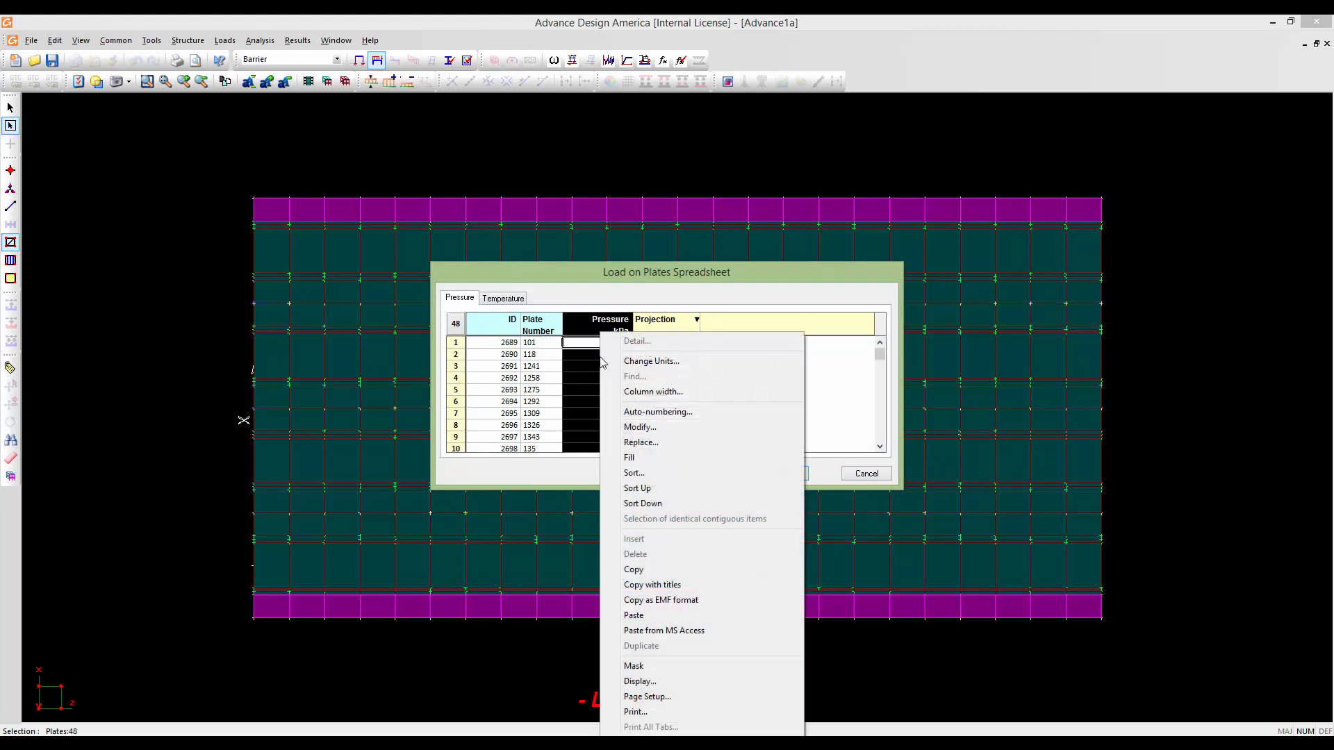
left_click(633, 440)
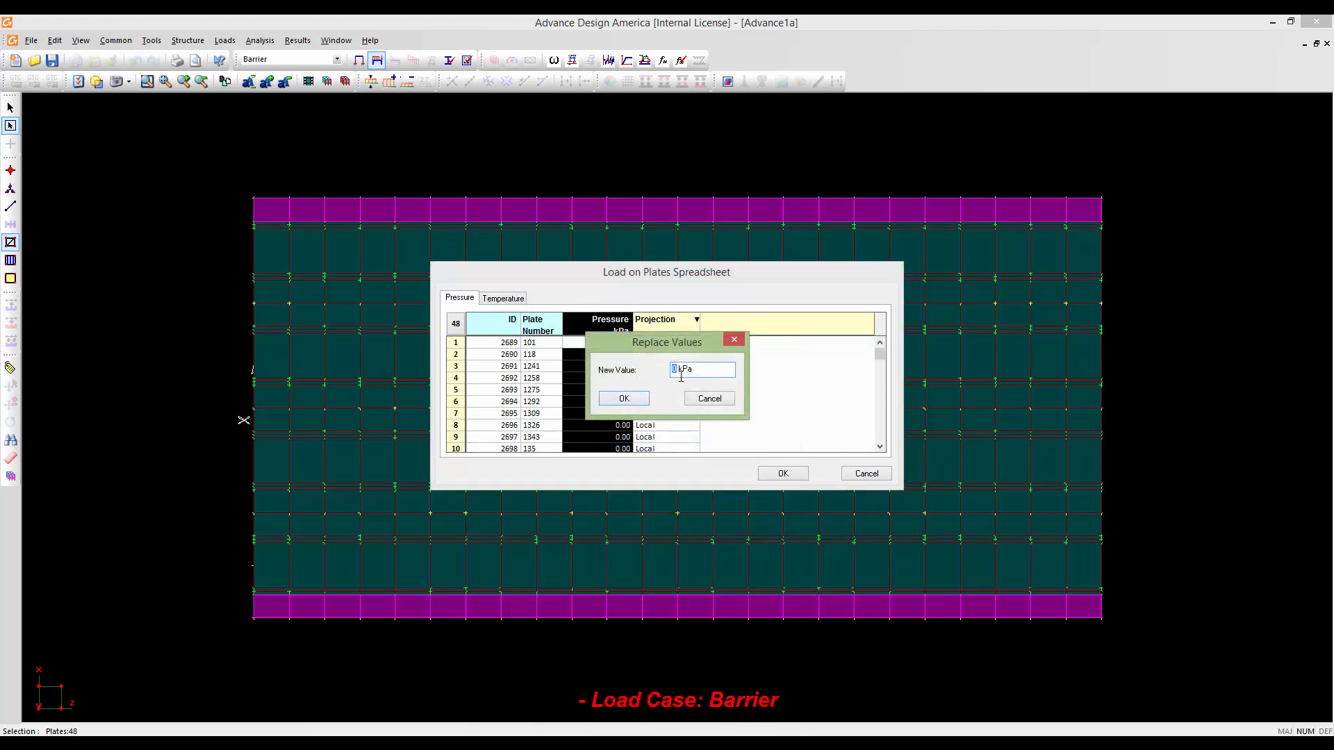
type("-10")
left_click(624, 399)
Set the Barrier pressure projection to Global for the selected edge plates and apply the loads
left_click(665, 325)
right_click(666, 334)
left_click(706, 442)
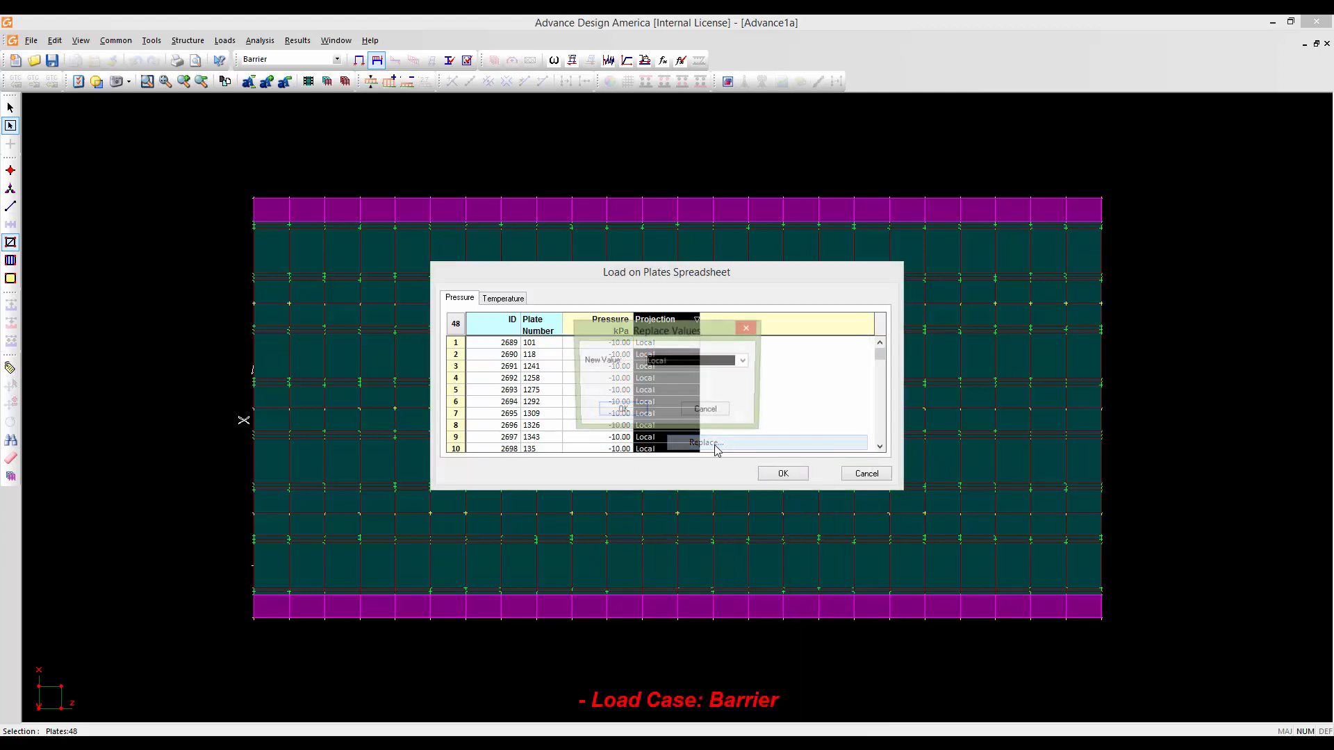
left_click(714, 362)
left_click(708, 384)
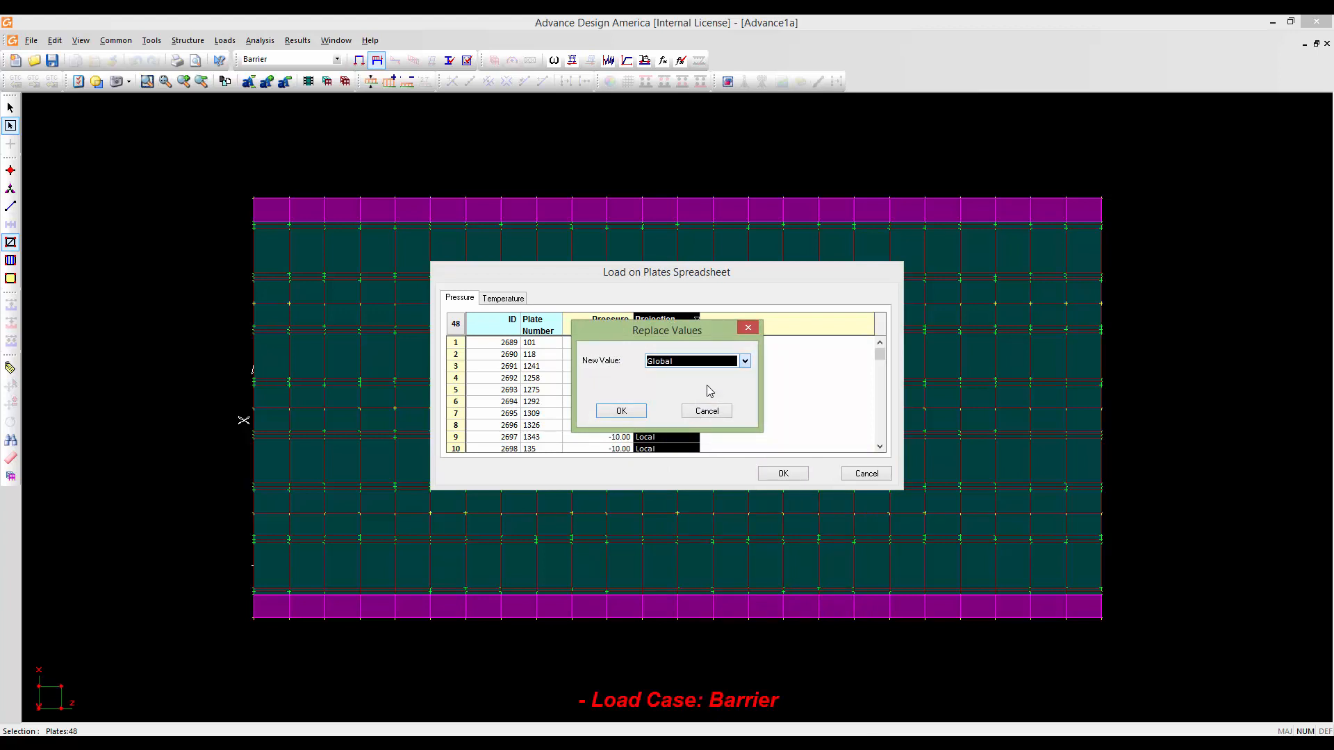
left_click(621, 411)
left_click(768, 472)
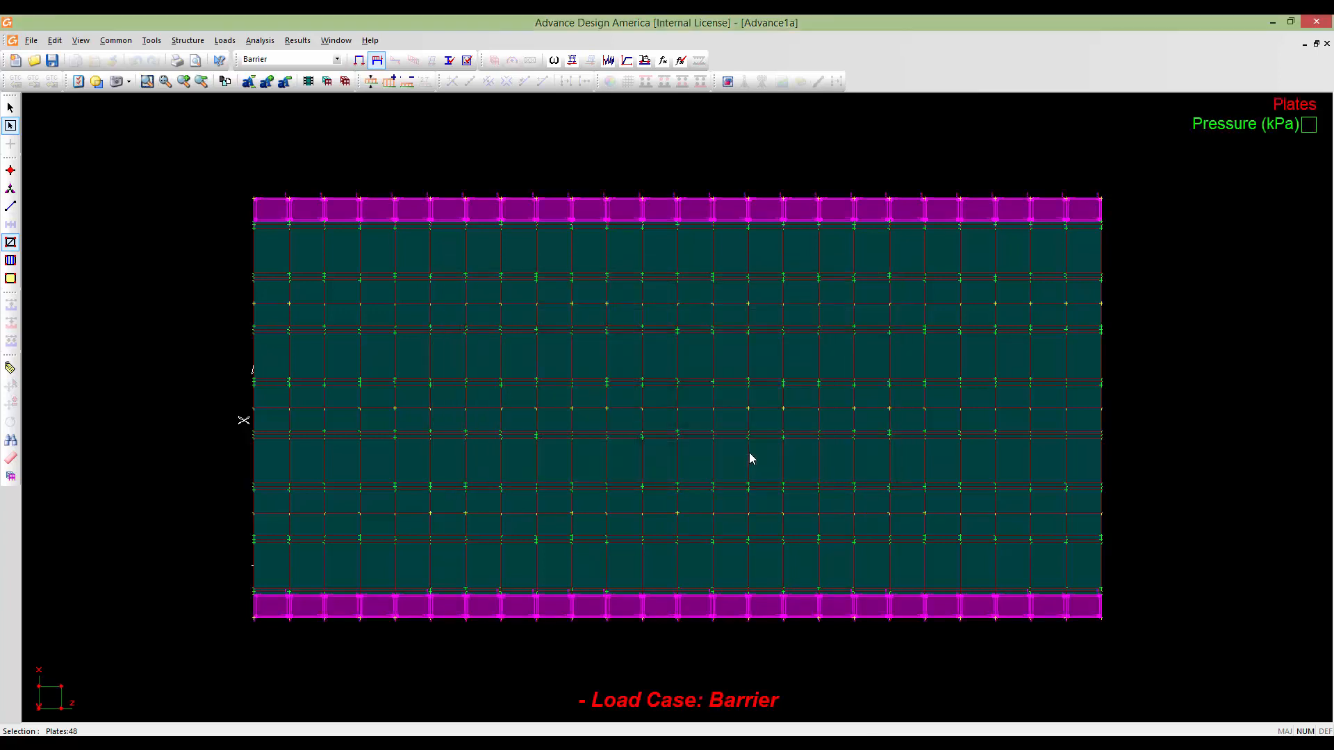
Clear the selection and examine the Barrier pressure loads along both deck edges in a 3D view
middle_click_drag(880, 529, 826, 436)
middle_click_drag(864, 485, 919, 485)
left_click(895, 493)
middle_click_drag(904, 485, 872, 495)
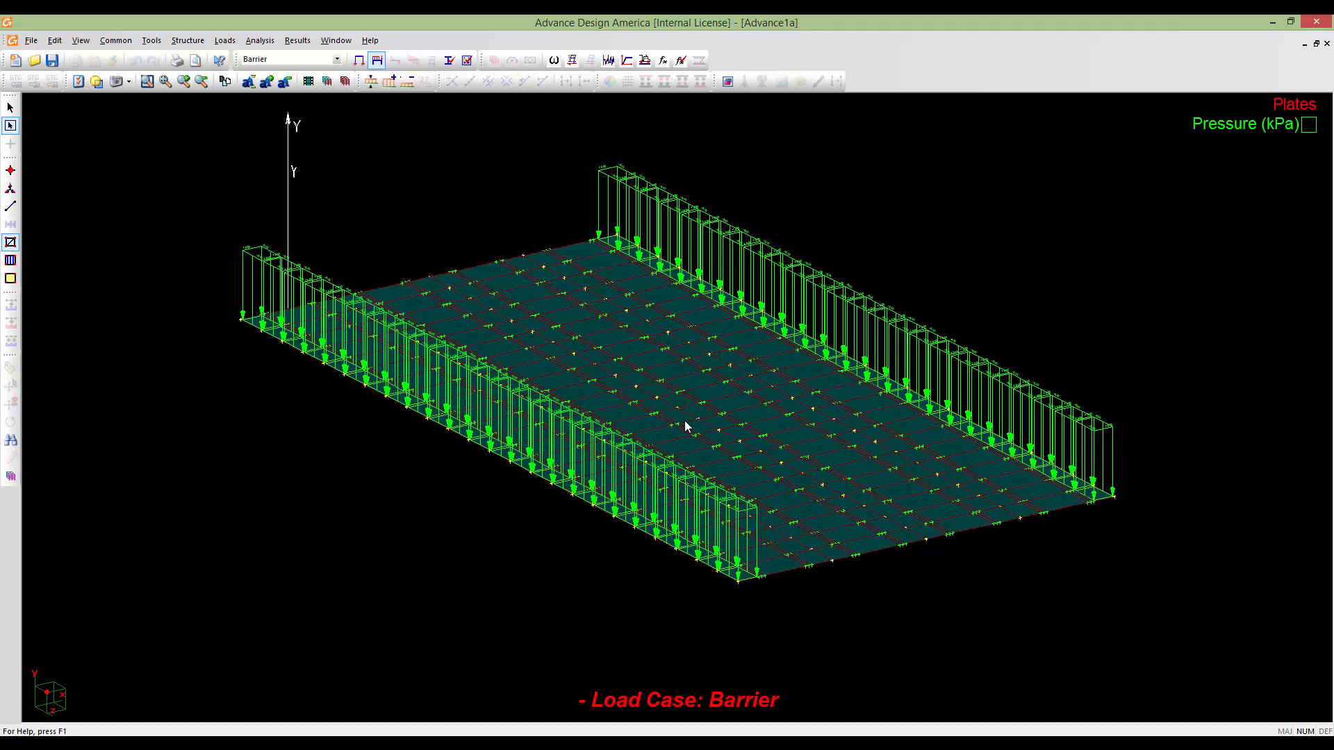
middle_click_drag(677, 434, 658, 423)
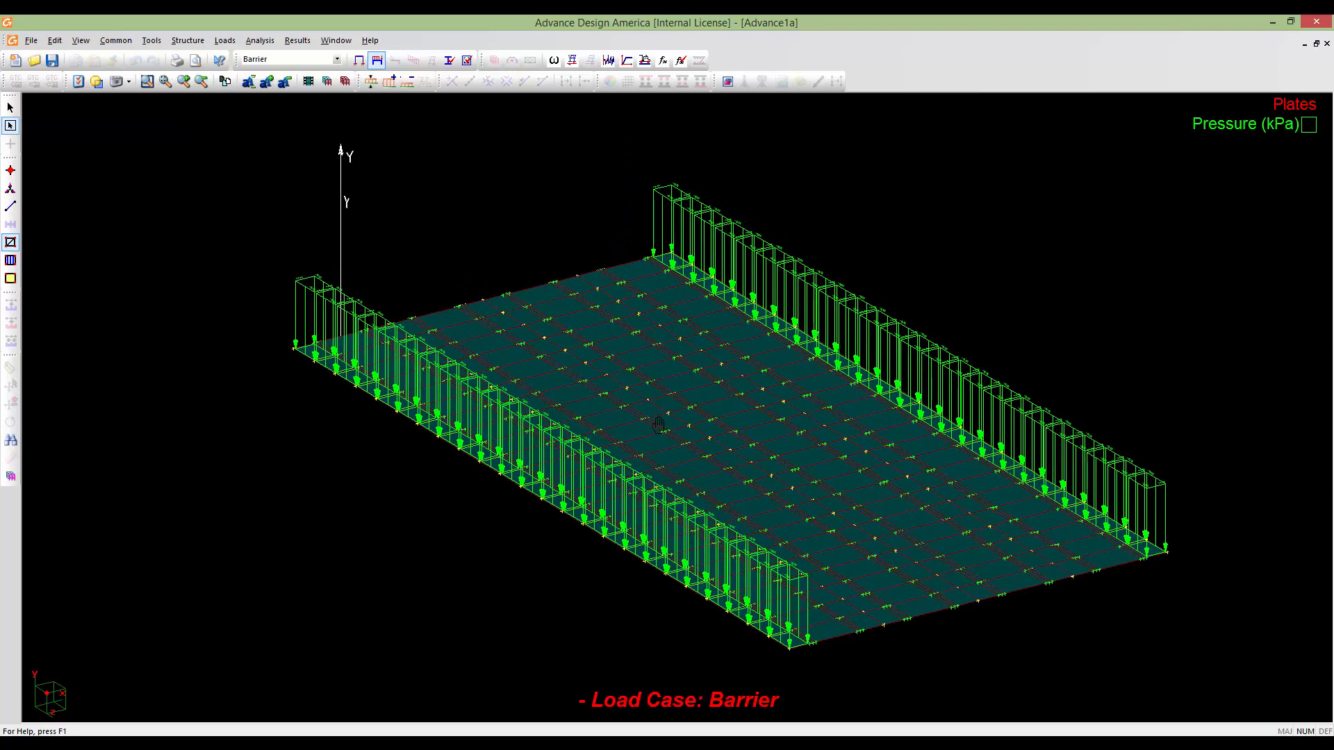
scroll(593, 410, "down", 2)
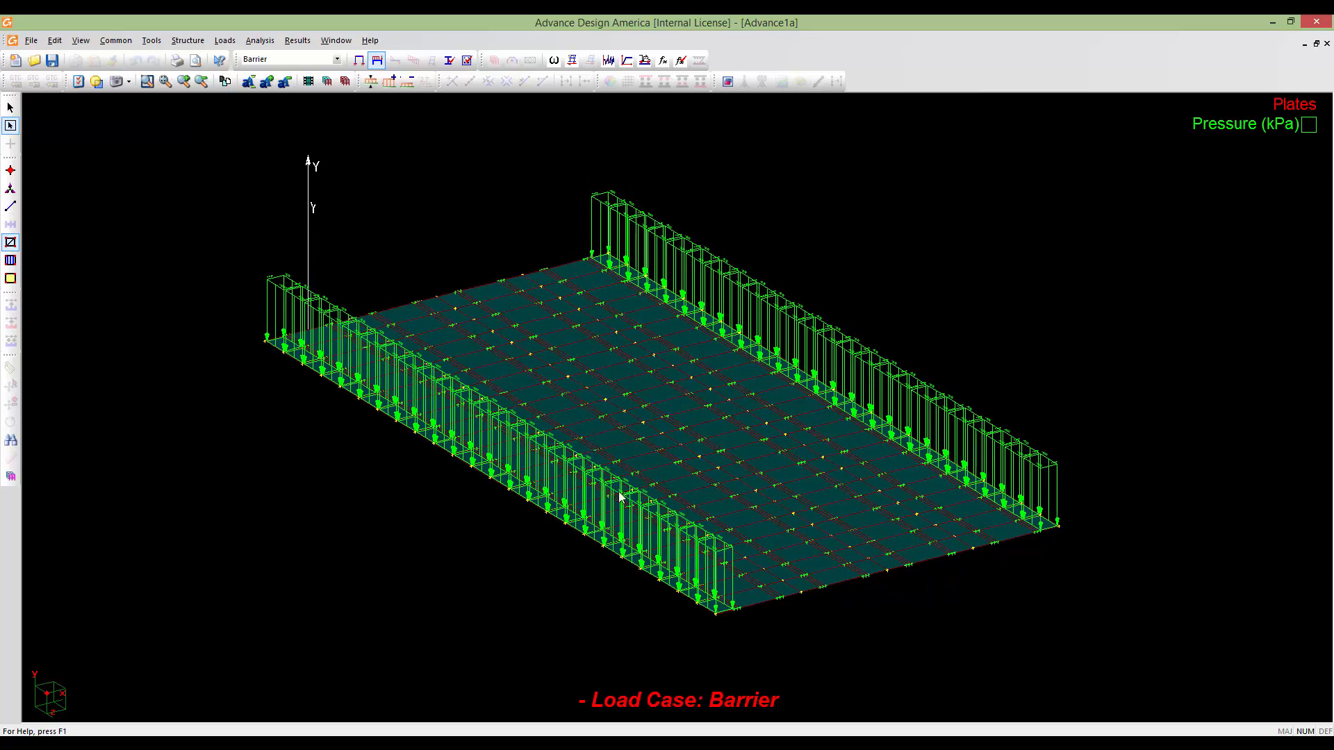
middle_click_drag(619, 492, 722, 497, "shift")
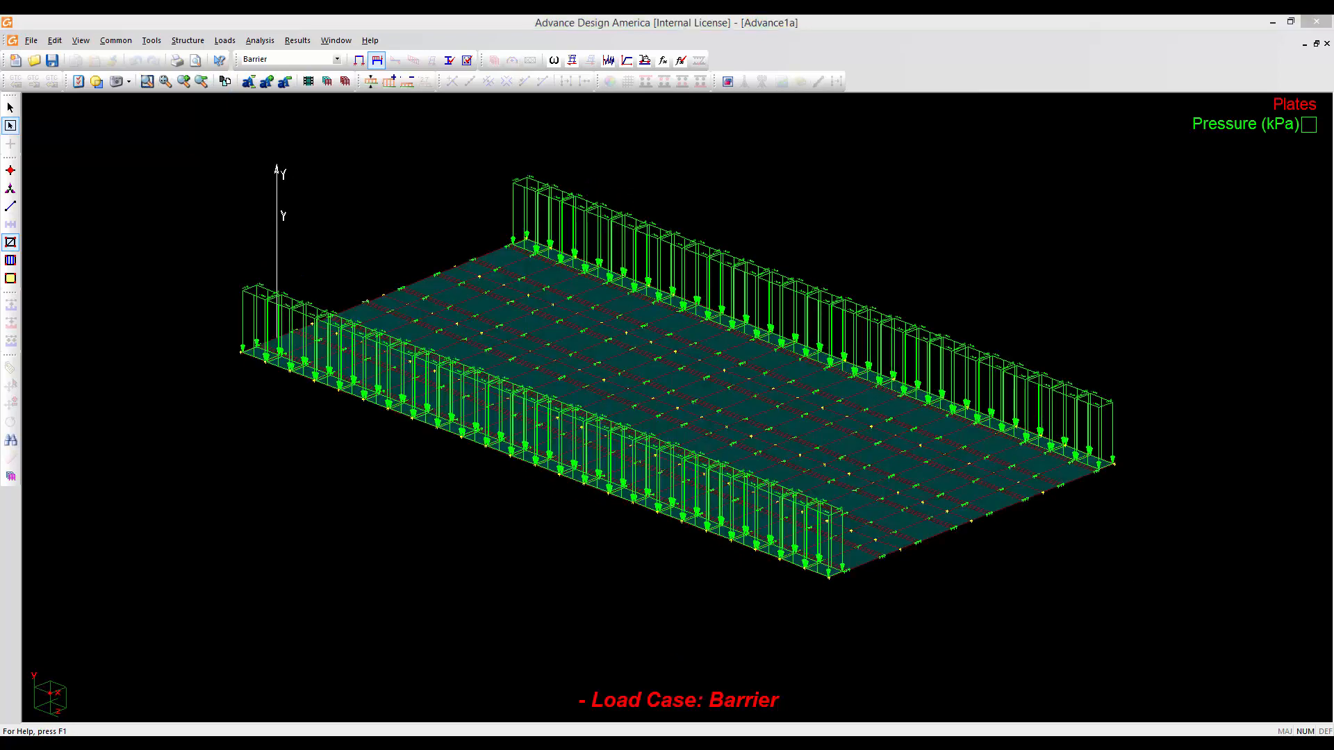
left_click(865, 26)
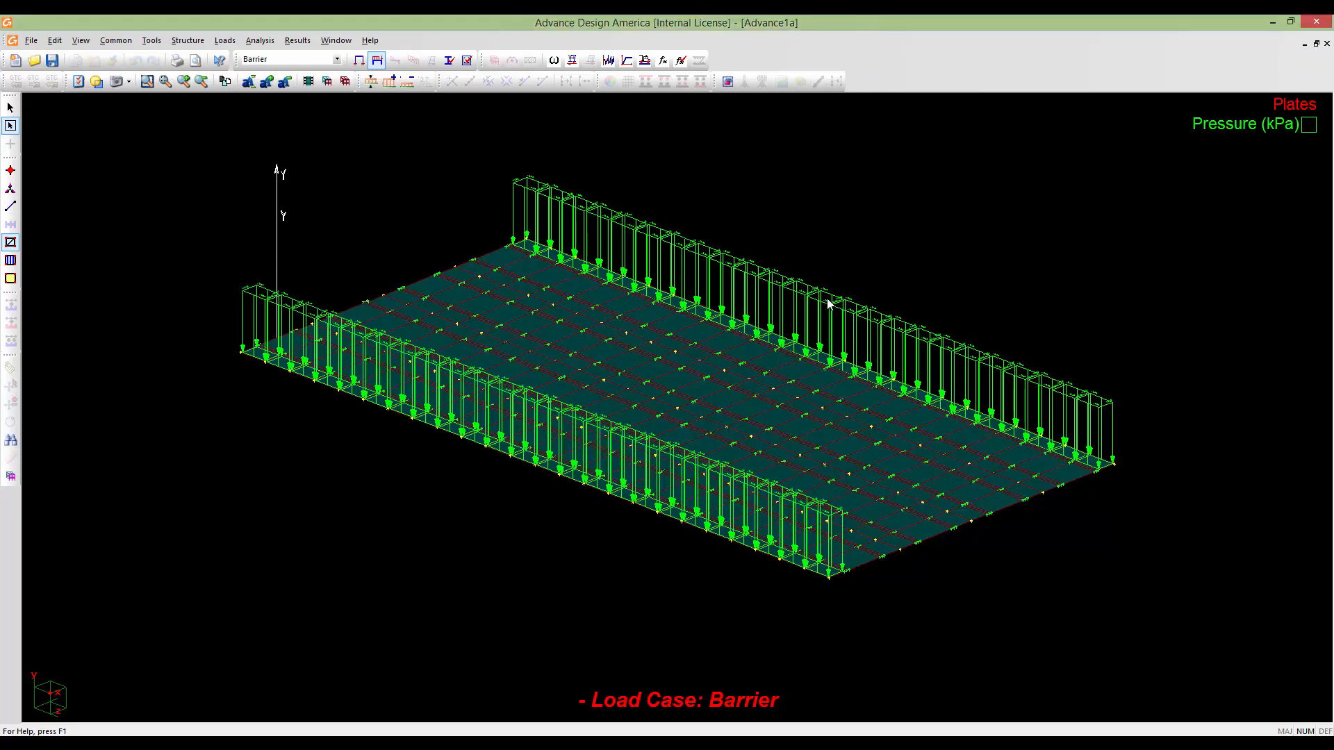
middle_click_drag(799, 361, 772, 387)
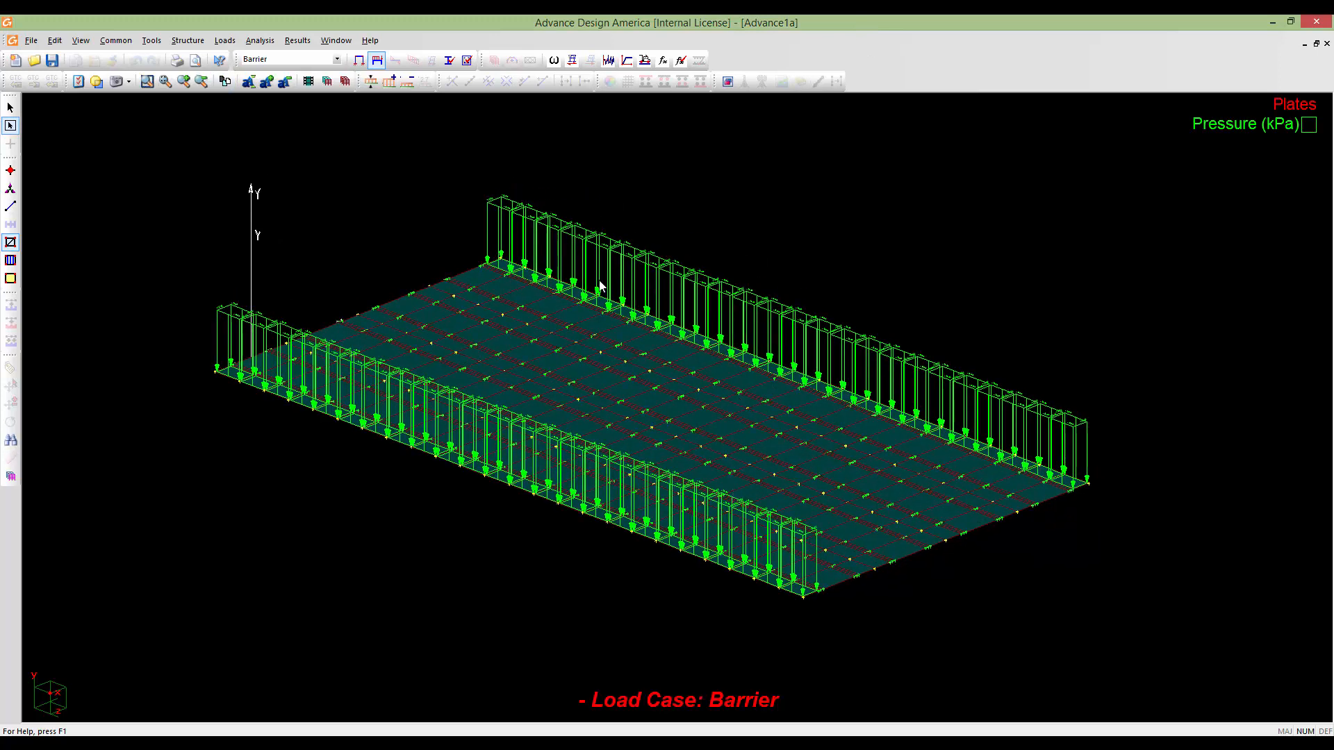
Define a load combination named Stage 1 with Construction stage status and assign it to construction Stage 1
left_click(224, 41)
mouse_move(244, 82)
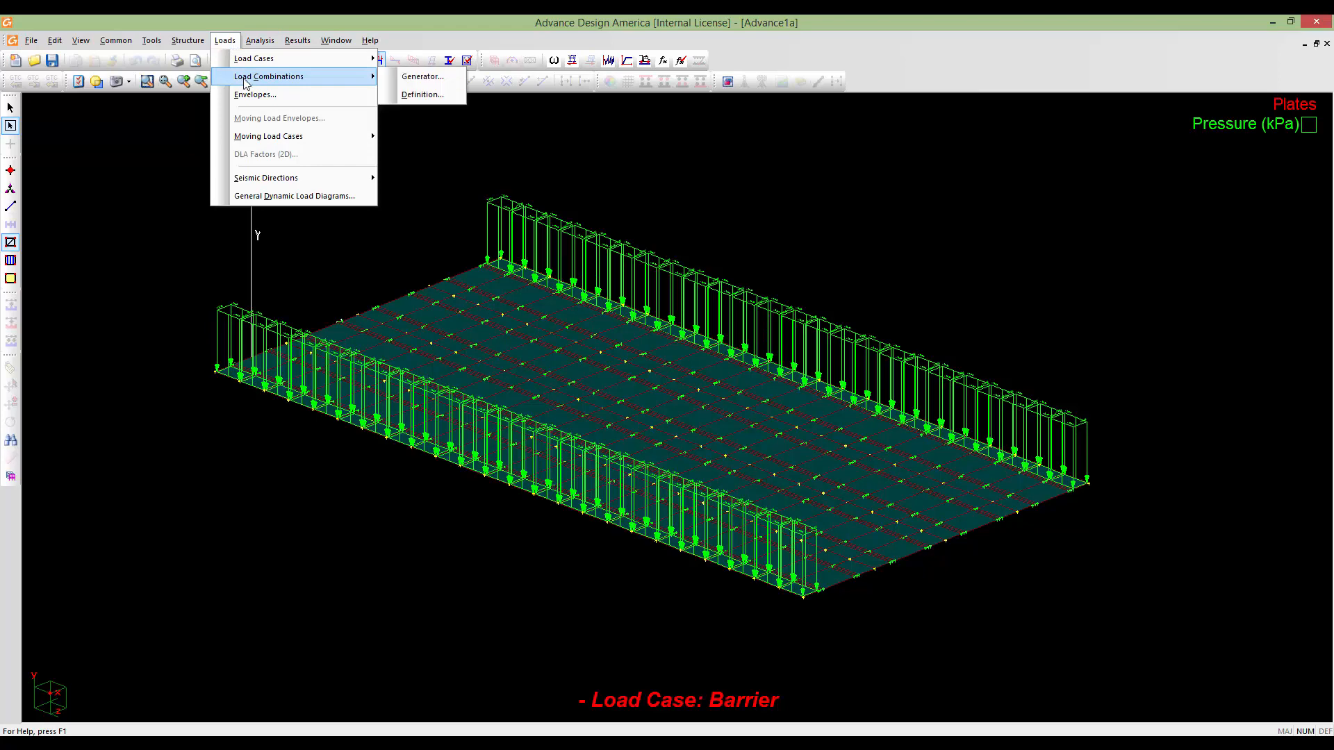
left_click(423, 97)
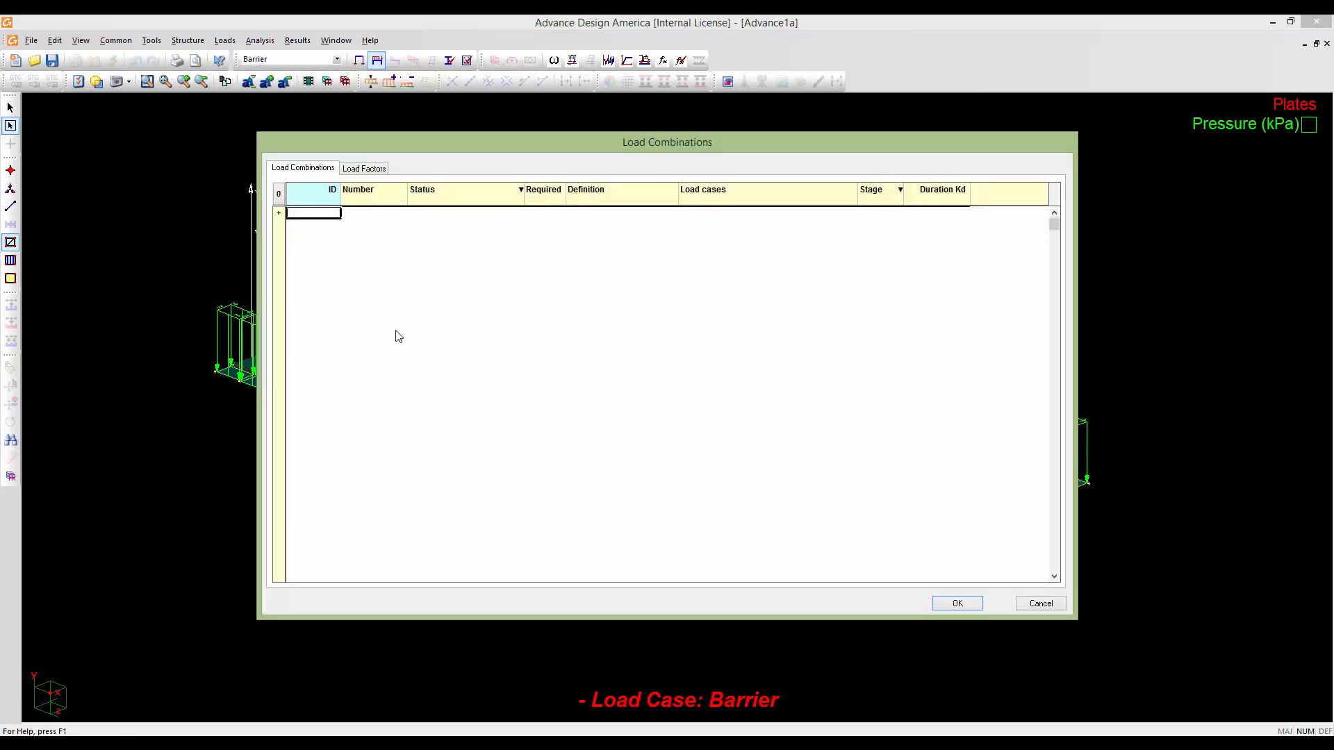
left_click(279, 213)
left_click(297, 214)
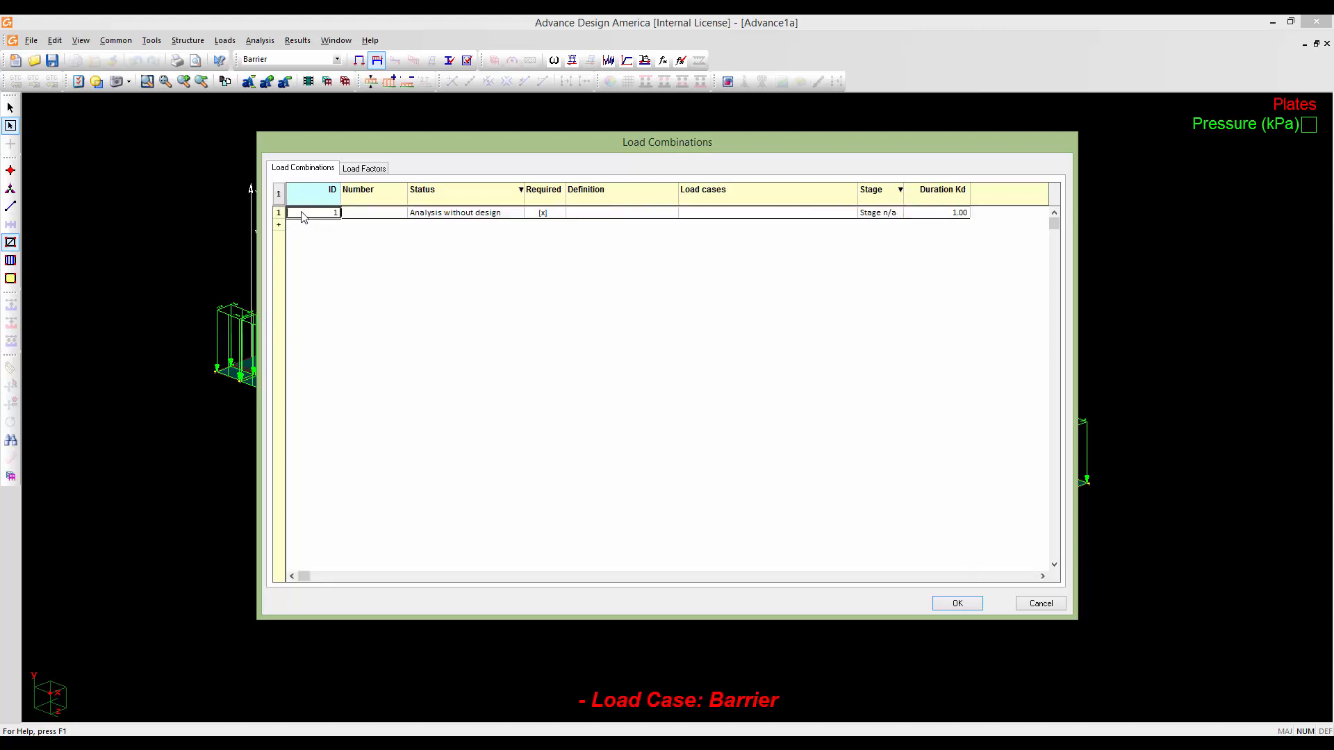
left_click(348, 212)
type("Stage 1")
left_click(467, 213)
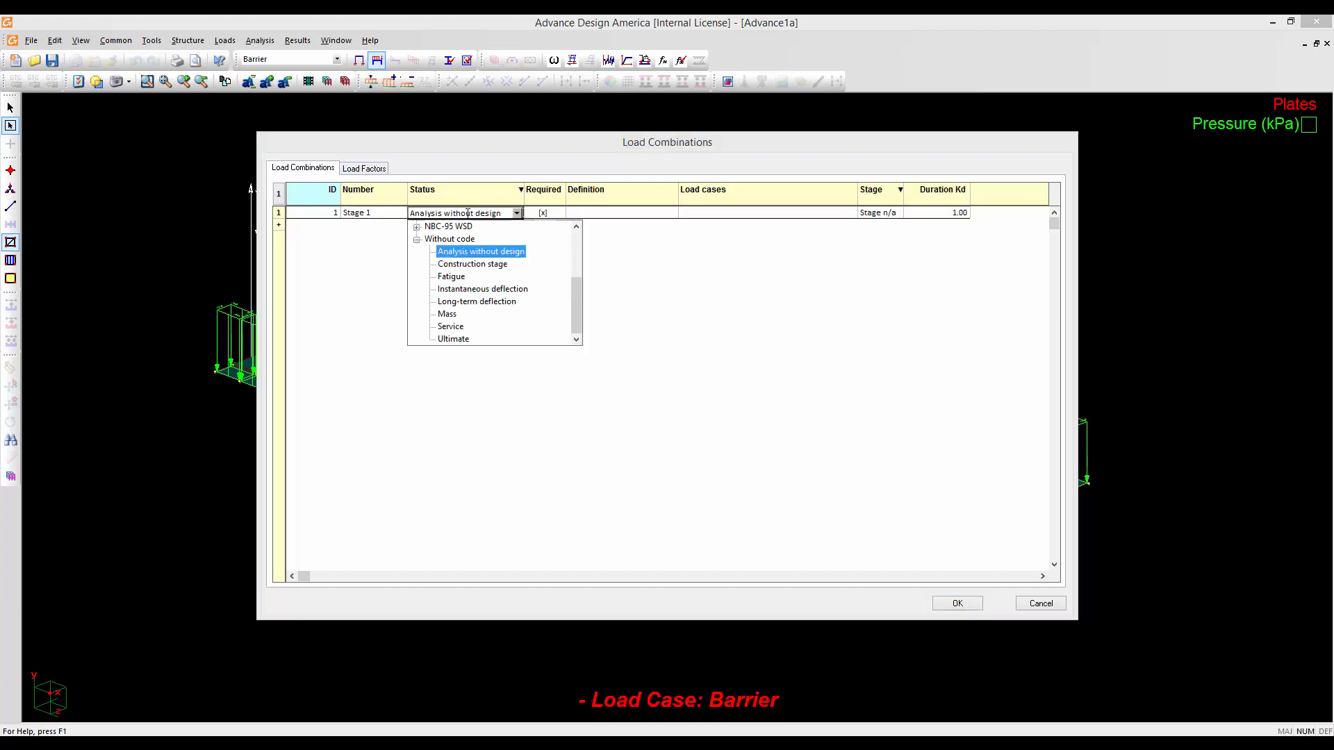
left_click(462, 265)
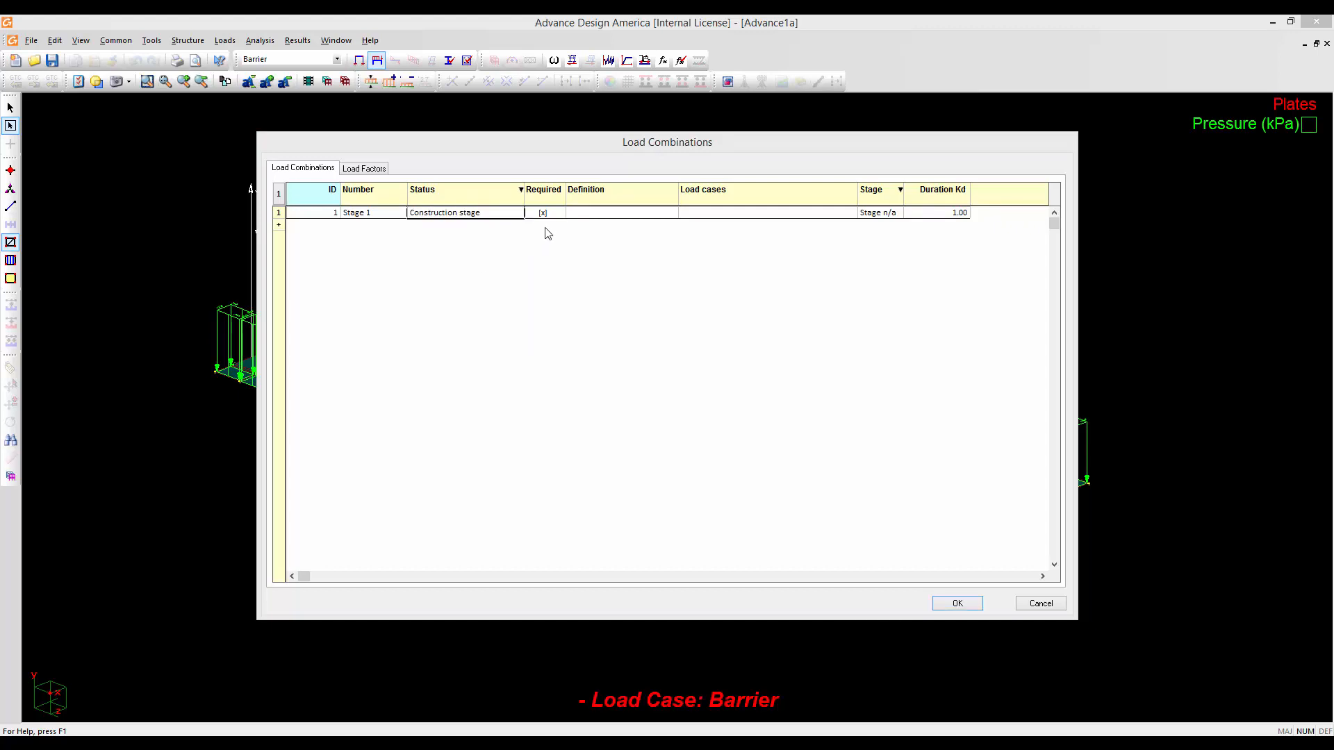
left_click(881, 214)
left_click(882, 214)
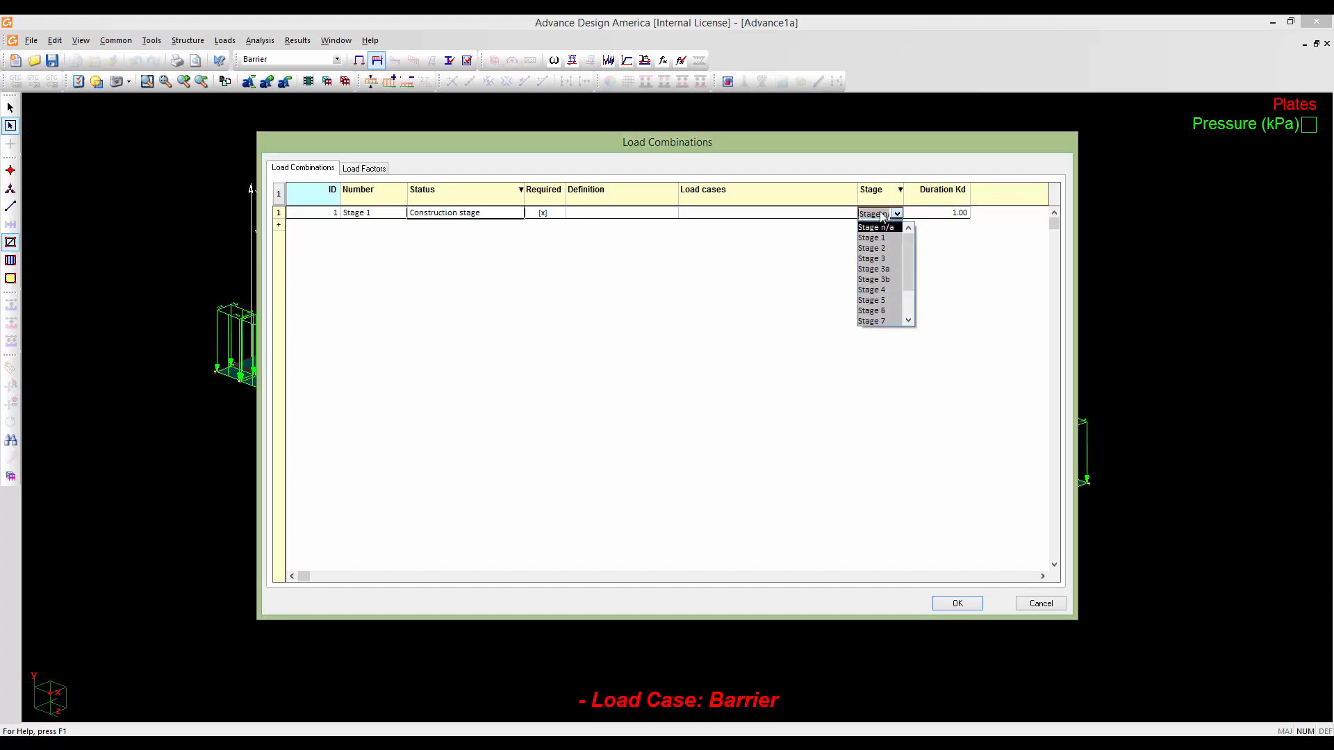
left_click(887, 239)
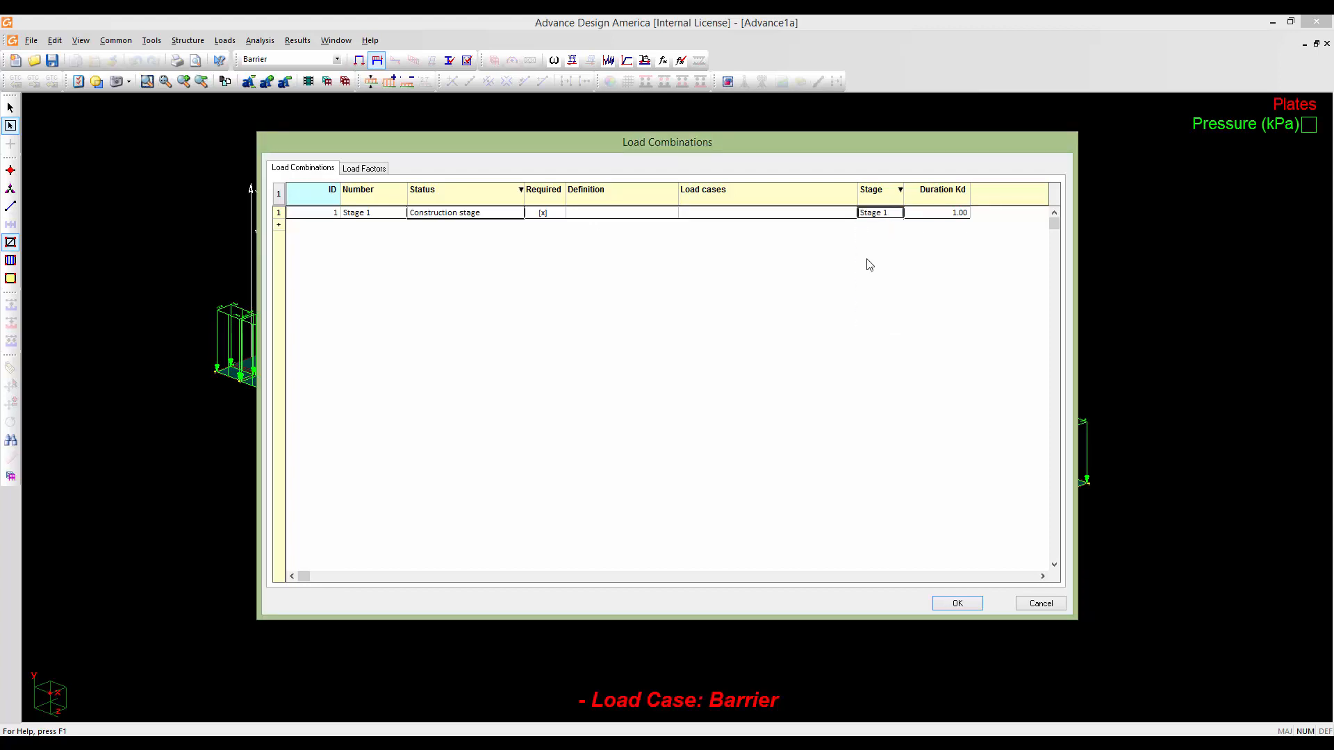
Add a second load combination named Stage 2 with Construction stage status and assign it to Stage 2
left_click(283, 227)
left_click(366, 223)
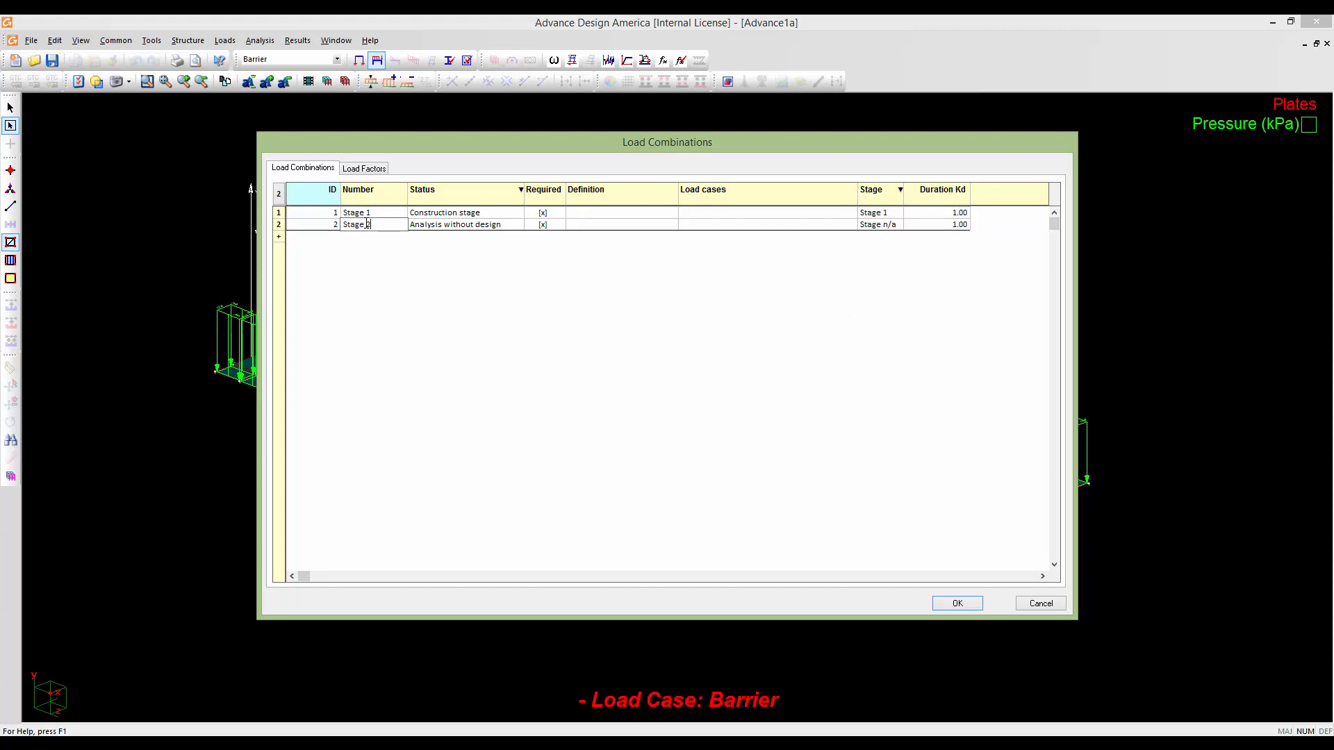
left_click(443, 226)
left_click(443, 227)
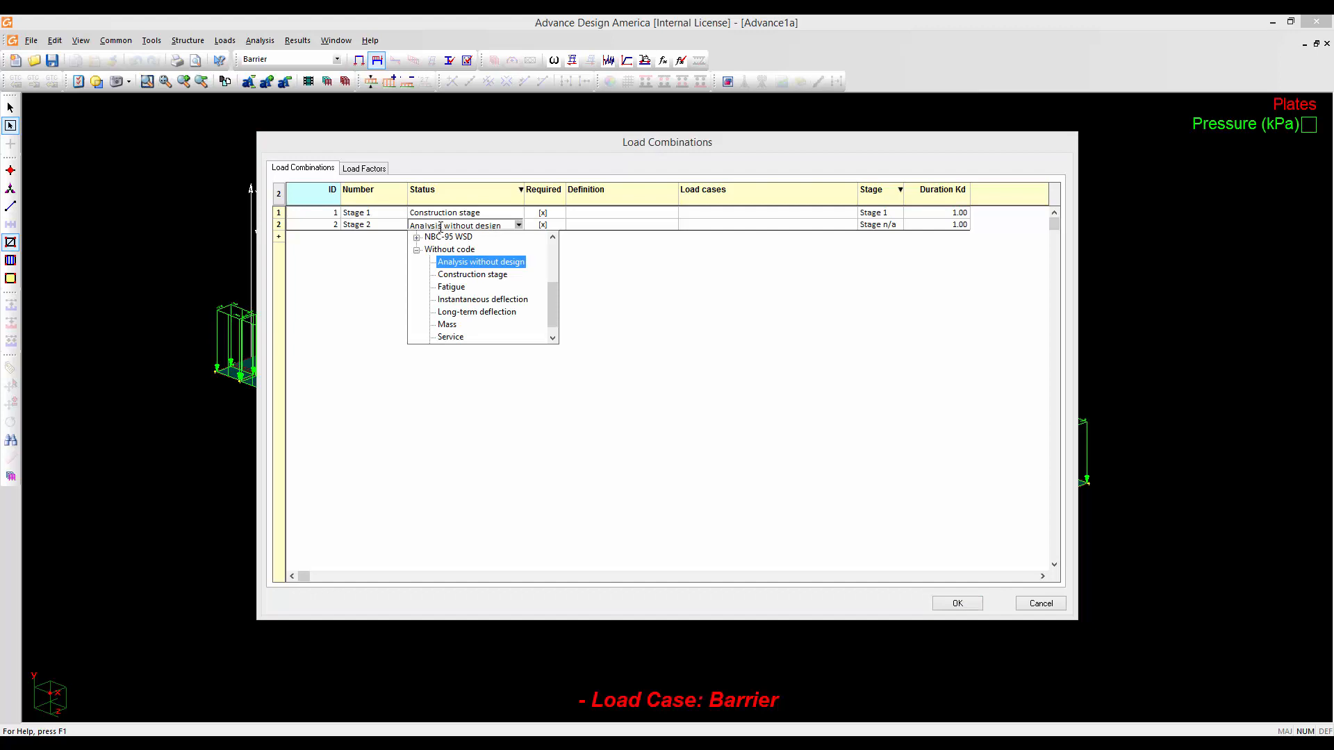
left_click(452, 275)
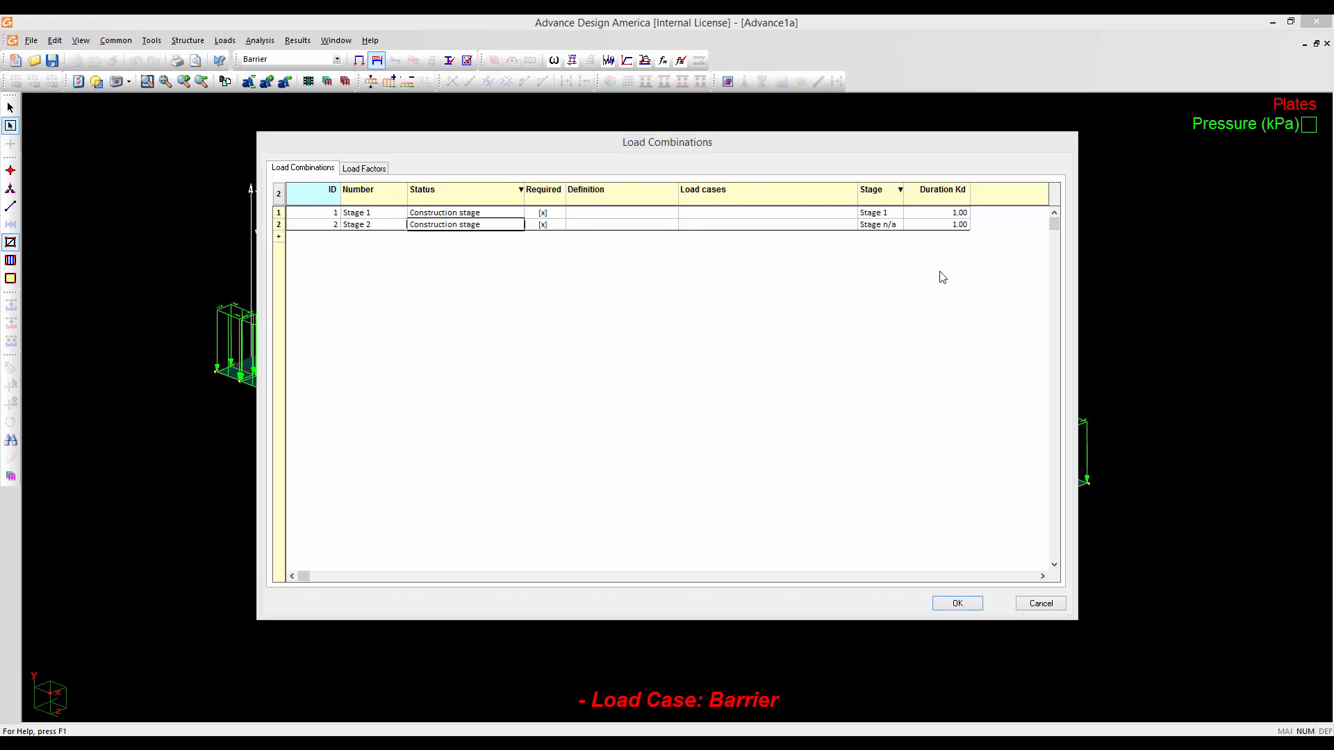
left_click(881, 224)
left_click(882, 226)
left_click(881, 260)
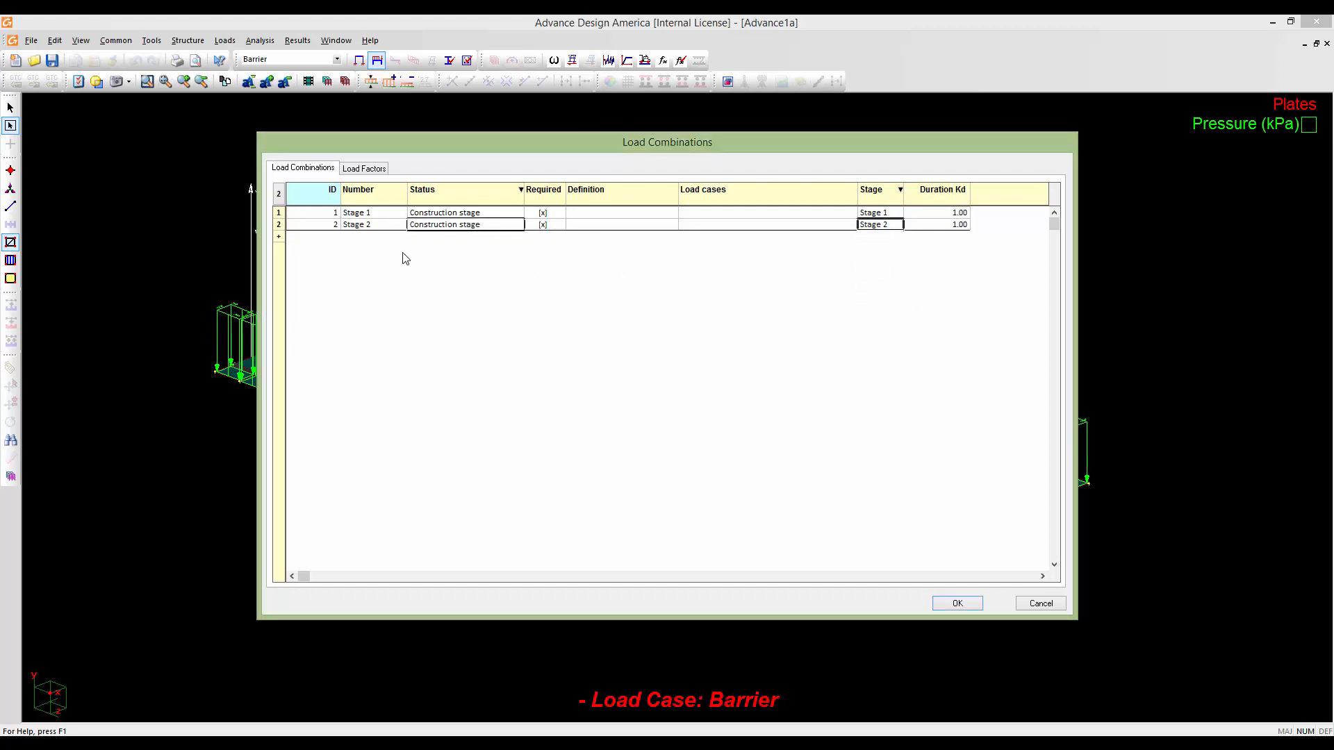
Add a third load combination named Stage 6 with Construction stage status and assign it to Stage 6
left_click(280, 237)
left_click(349, 237)
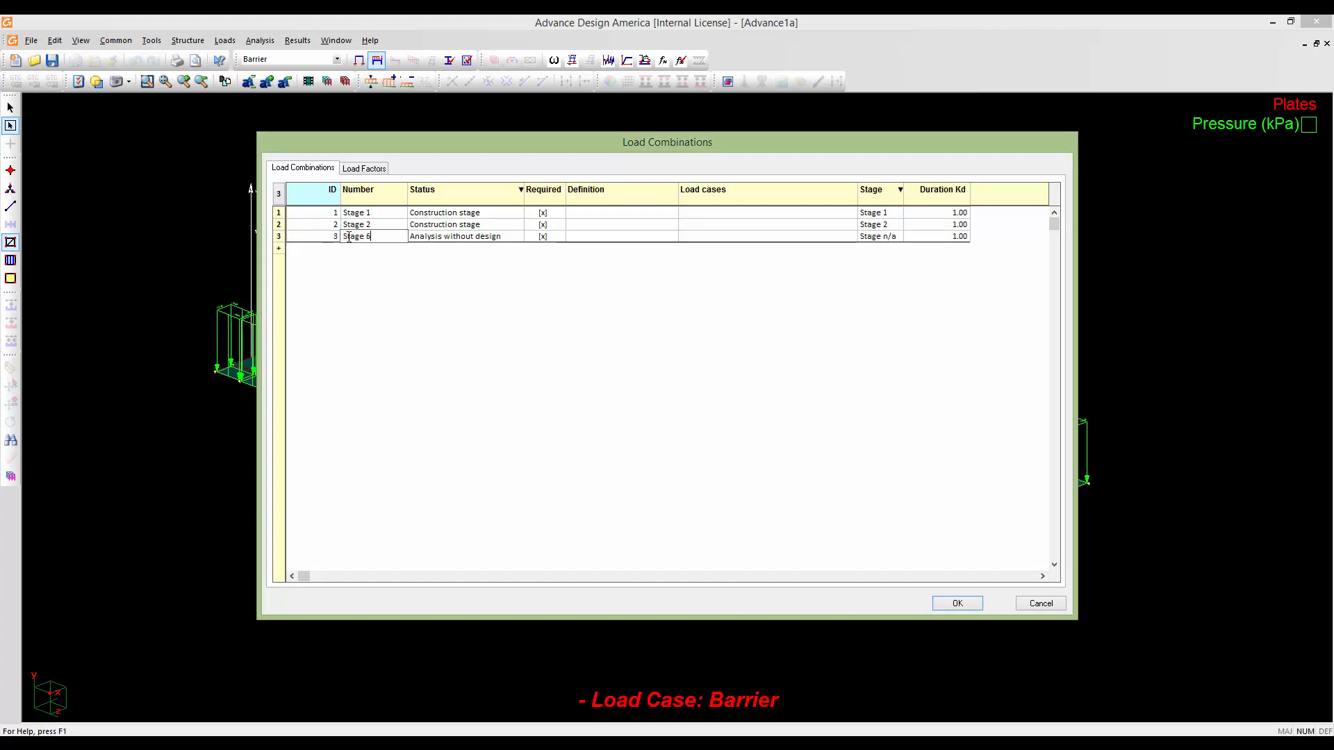
type("Stage 6")
left_click(449, 236)
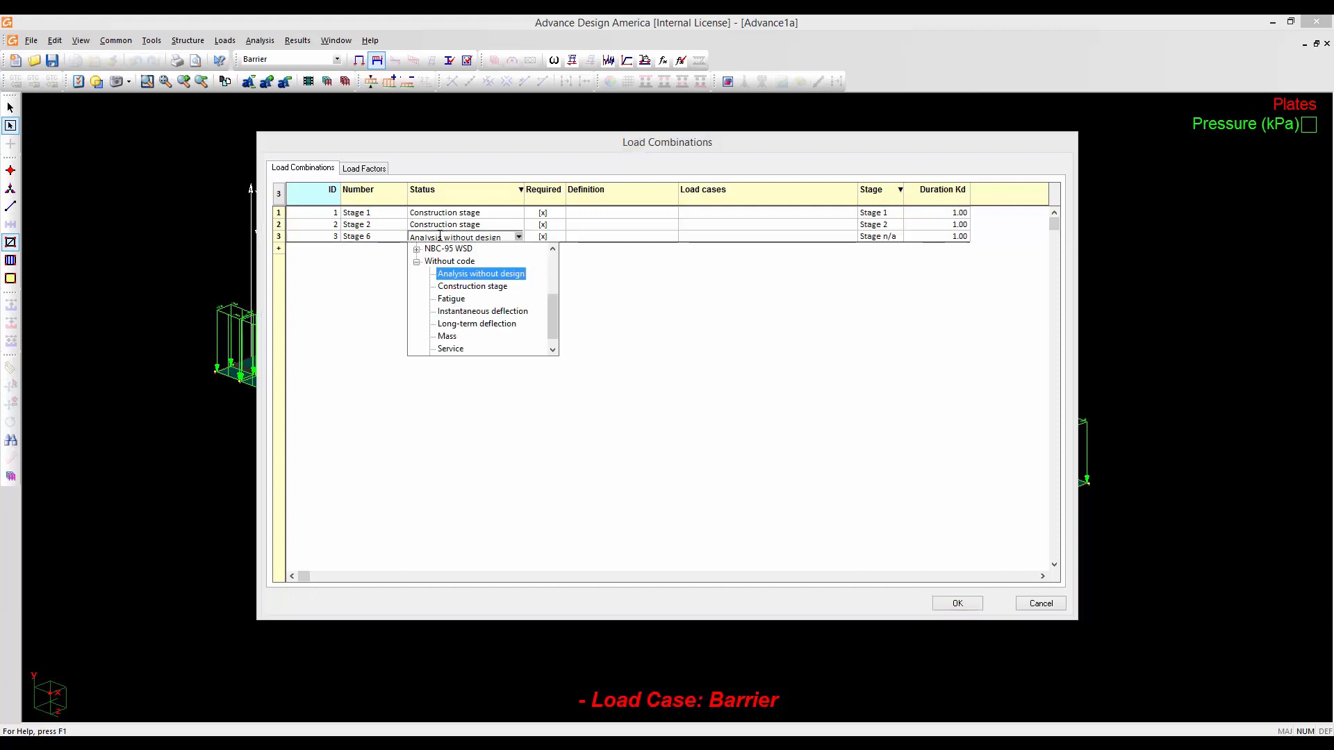
left_click(463, 287)
left_click(873, 240)
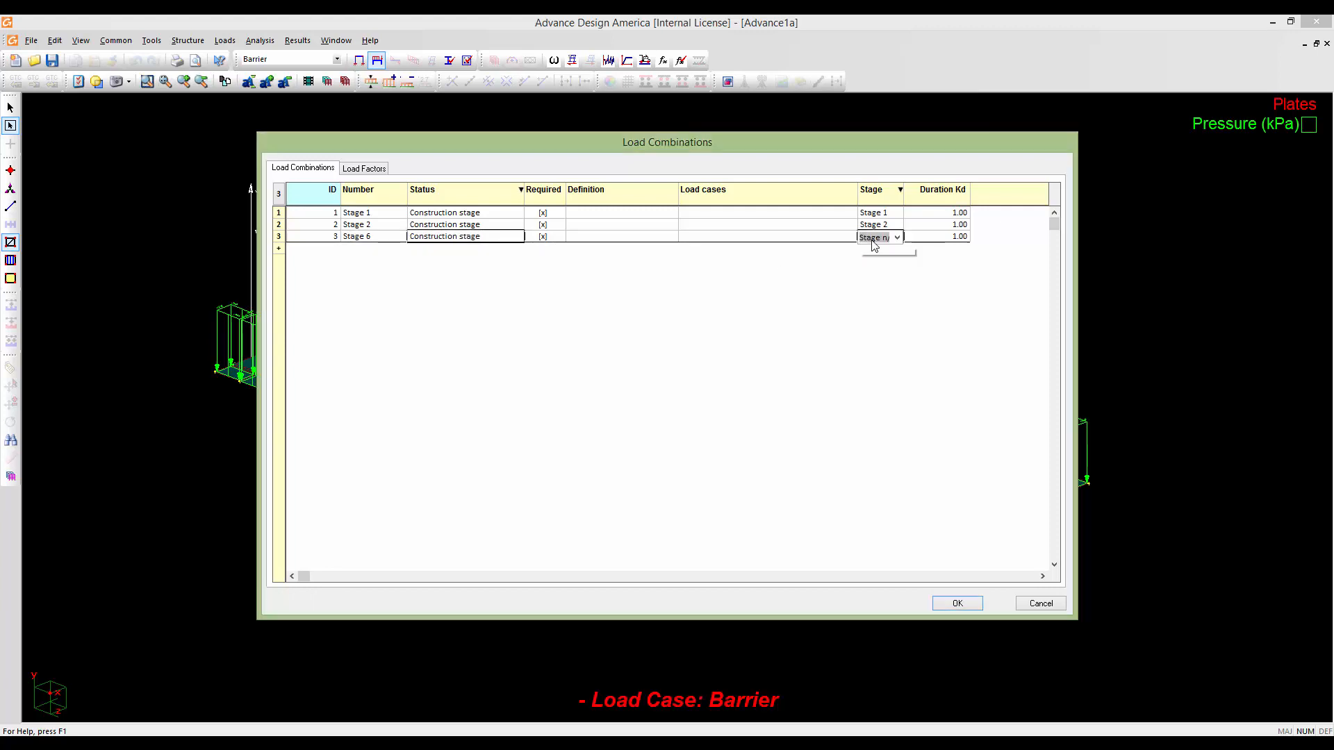
left_click(877, 312)
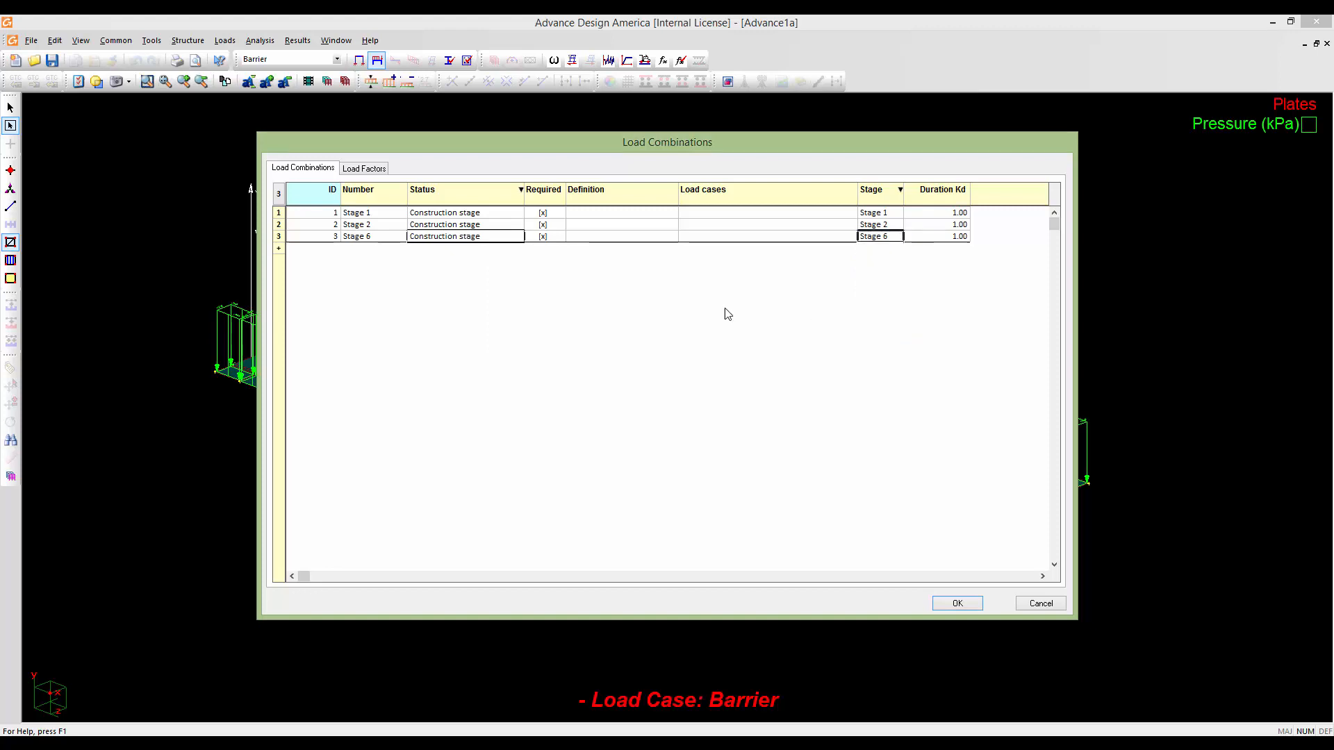
Add a fourth load combination named Stage 7 with Construction stage status and assign it to Stage 7
left_click(278, 248)
left_click(309, 248)
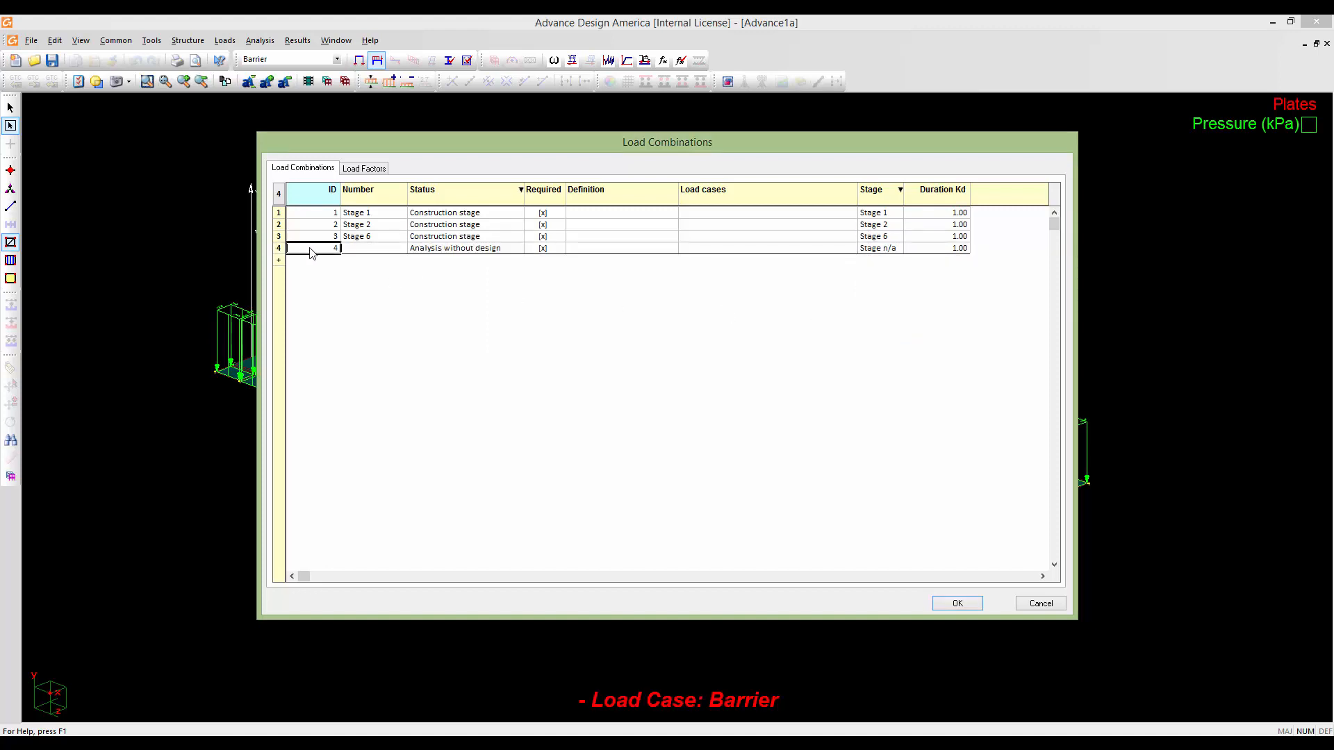
left_click(351, 248)
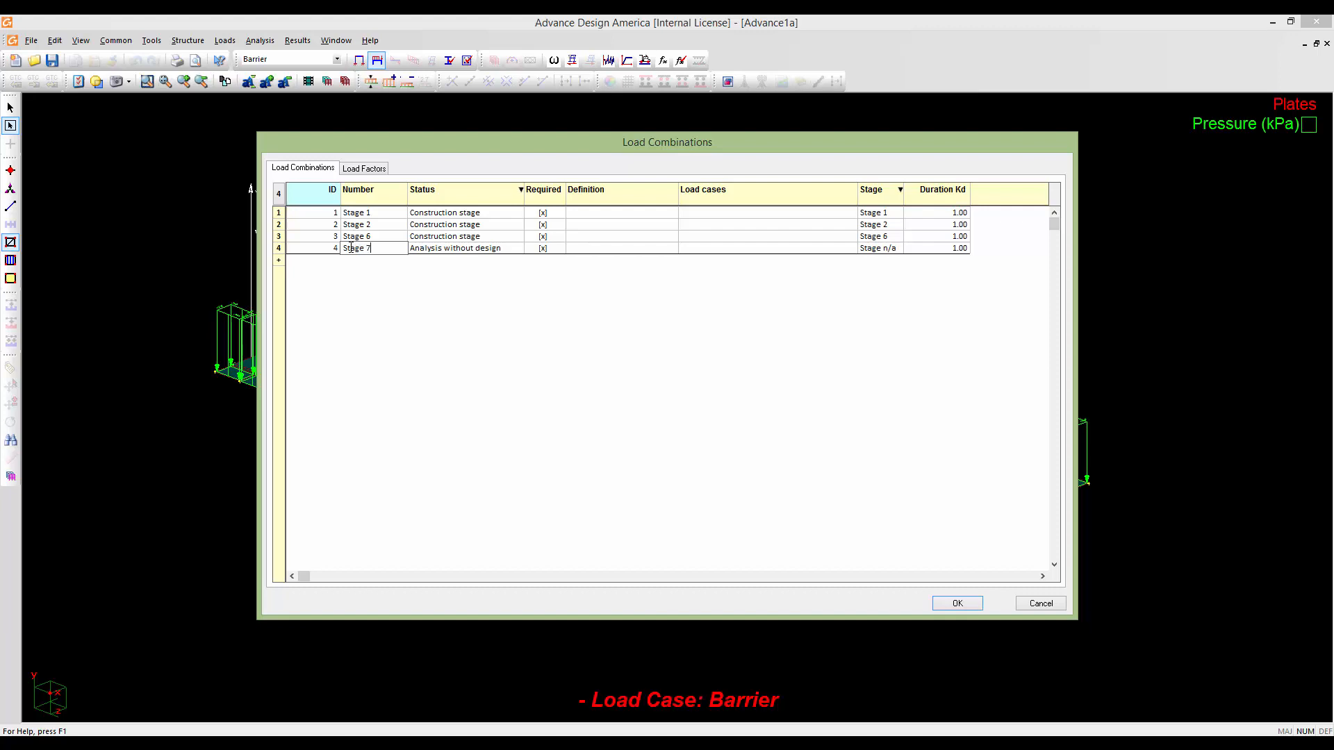
type("Stage 7")
left_click(436, 249)
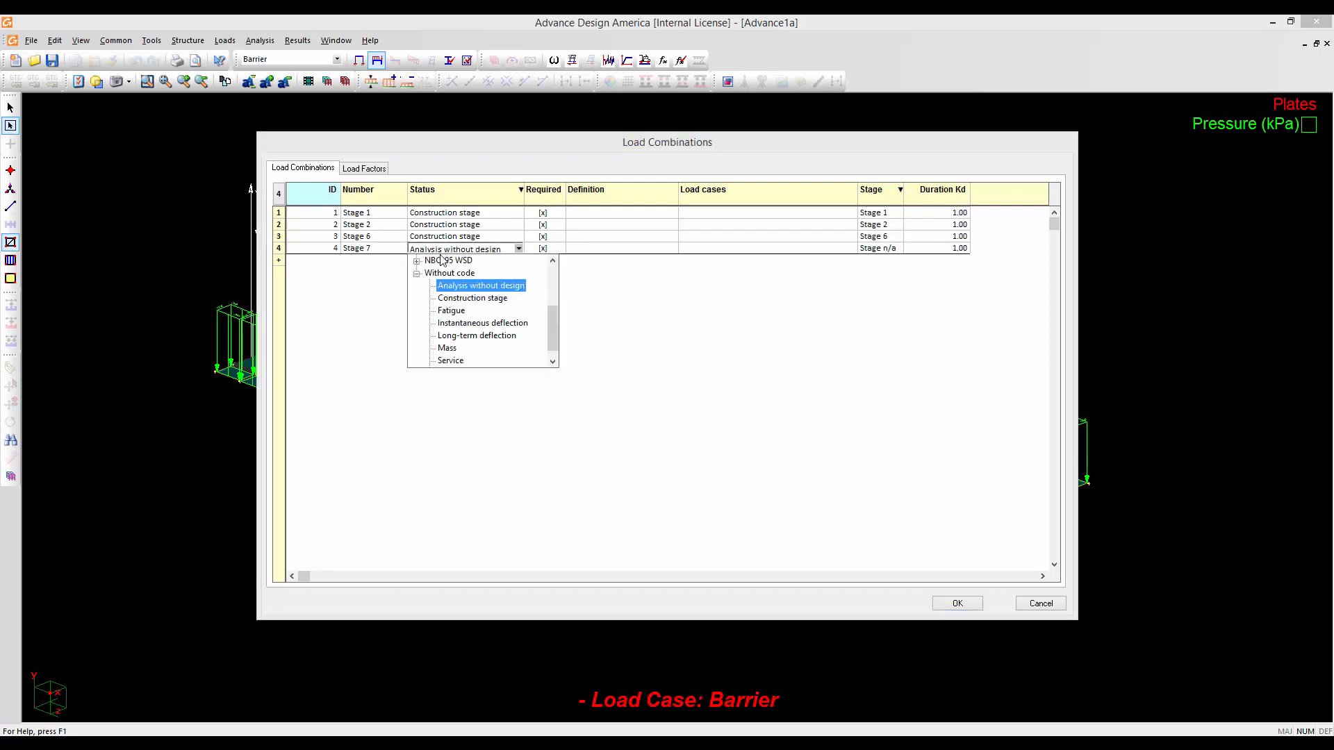
left_click(452, 297)
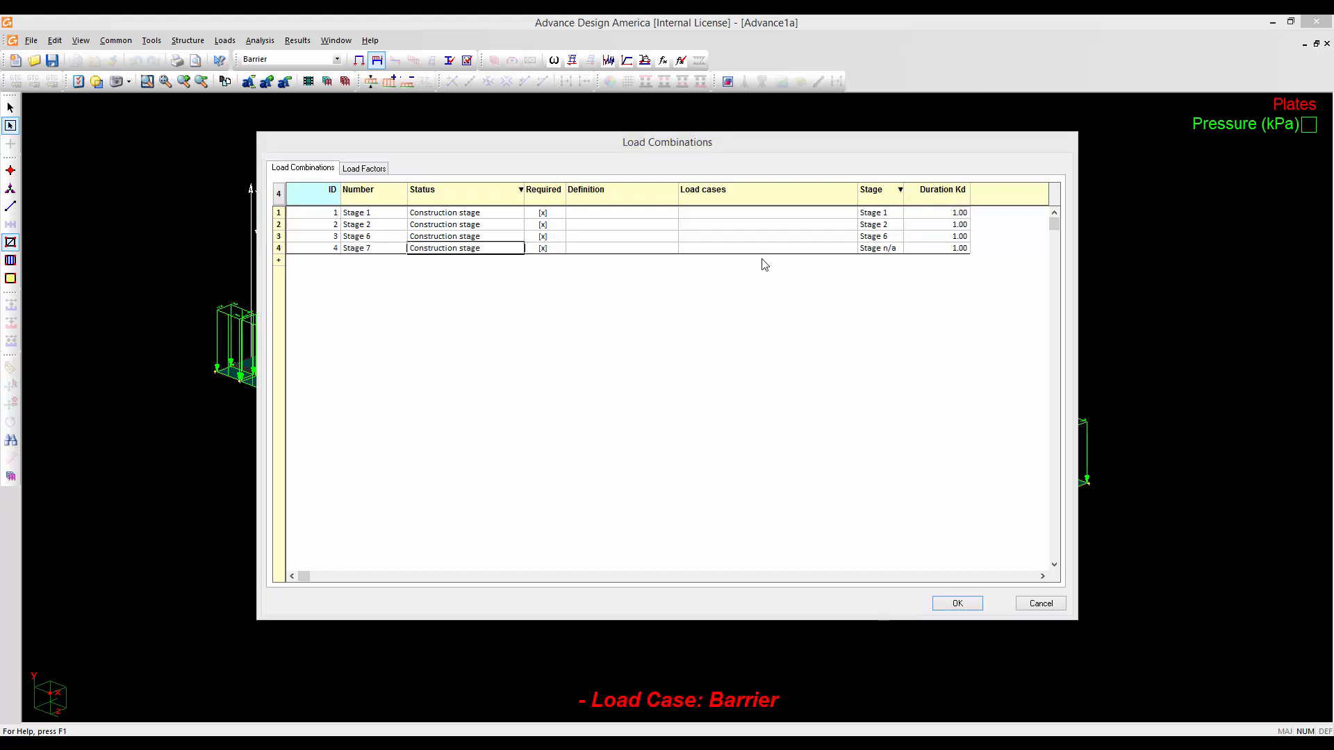
left_click(879, 249)
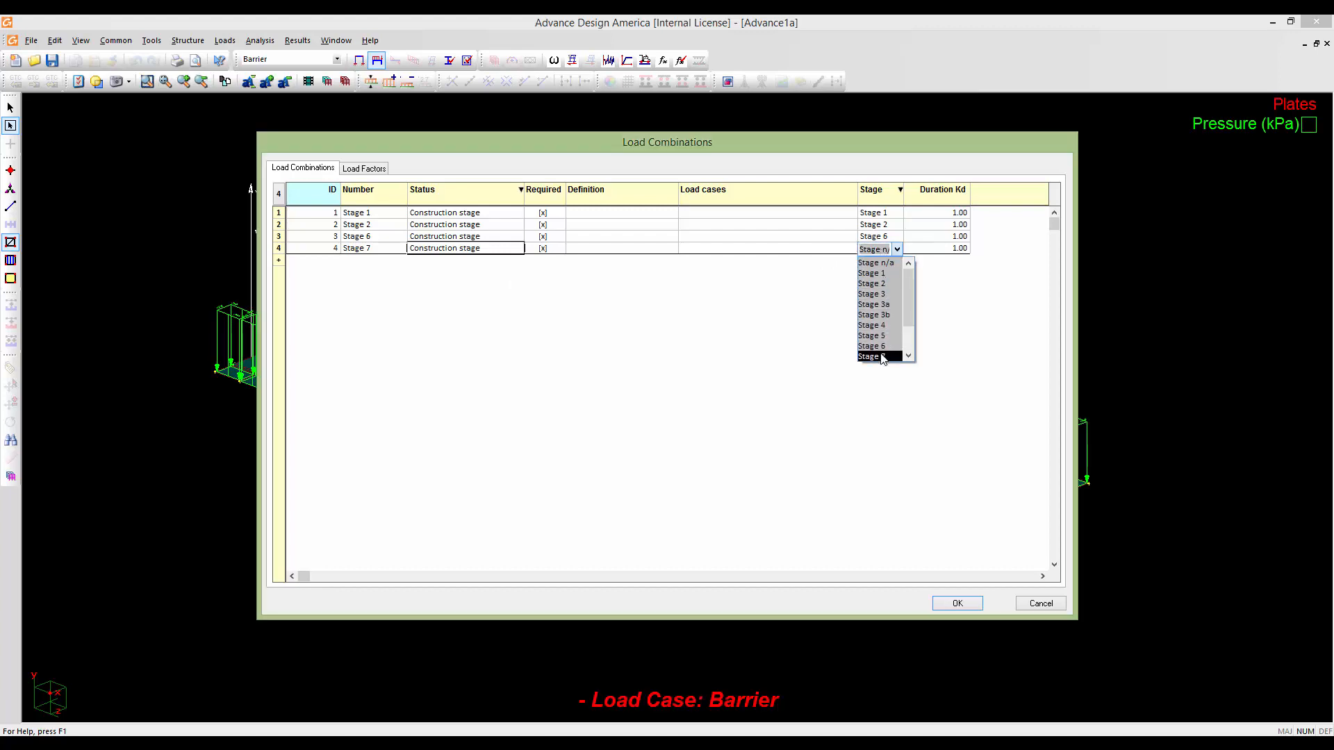
left_click(879, 356)
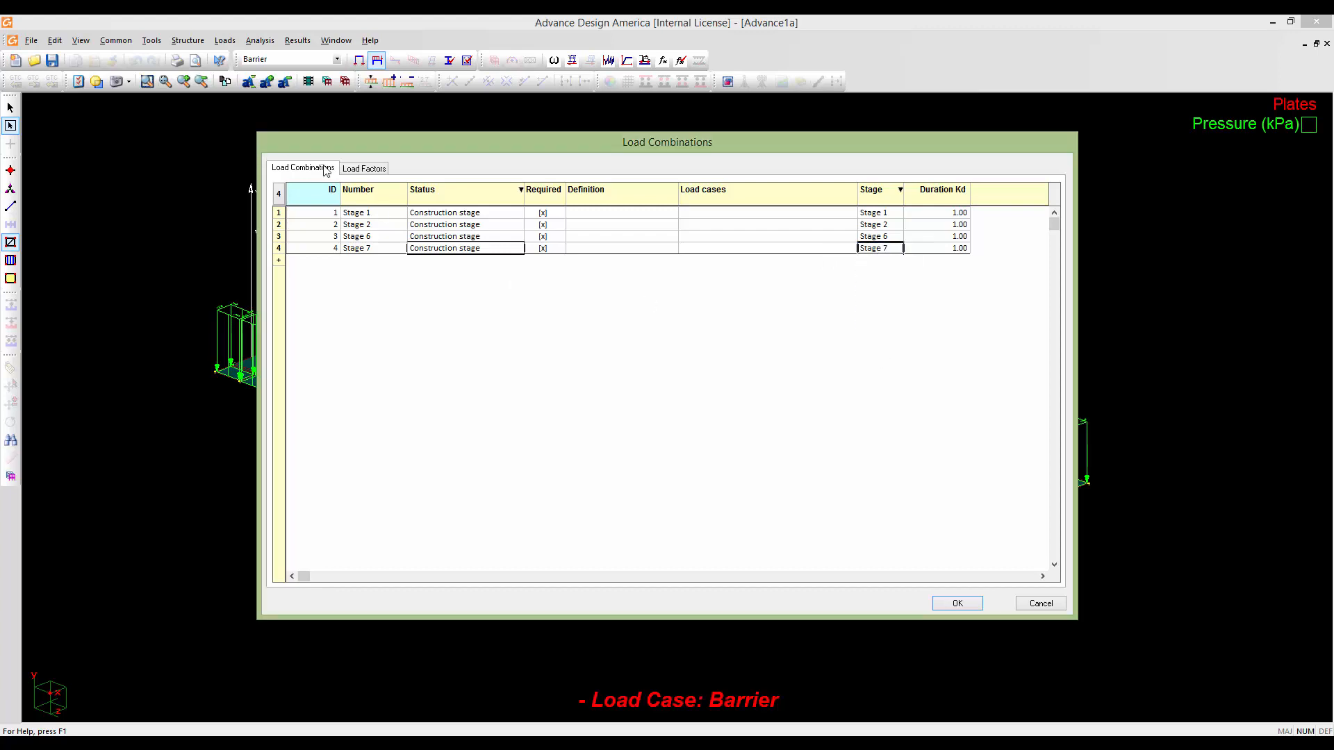
Add the Dead load case with a load factor of 1.00 to the Stage 1 combination
left_click(379, 172)
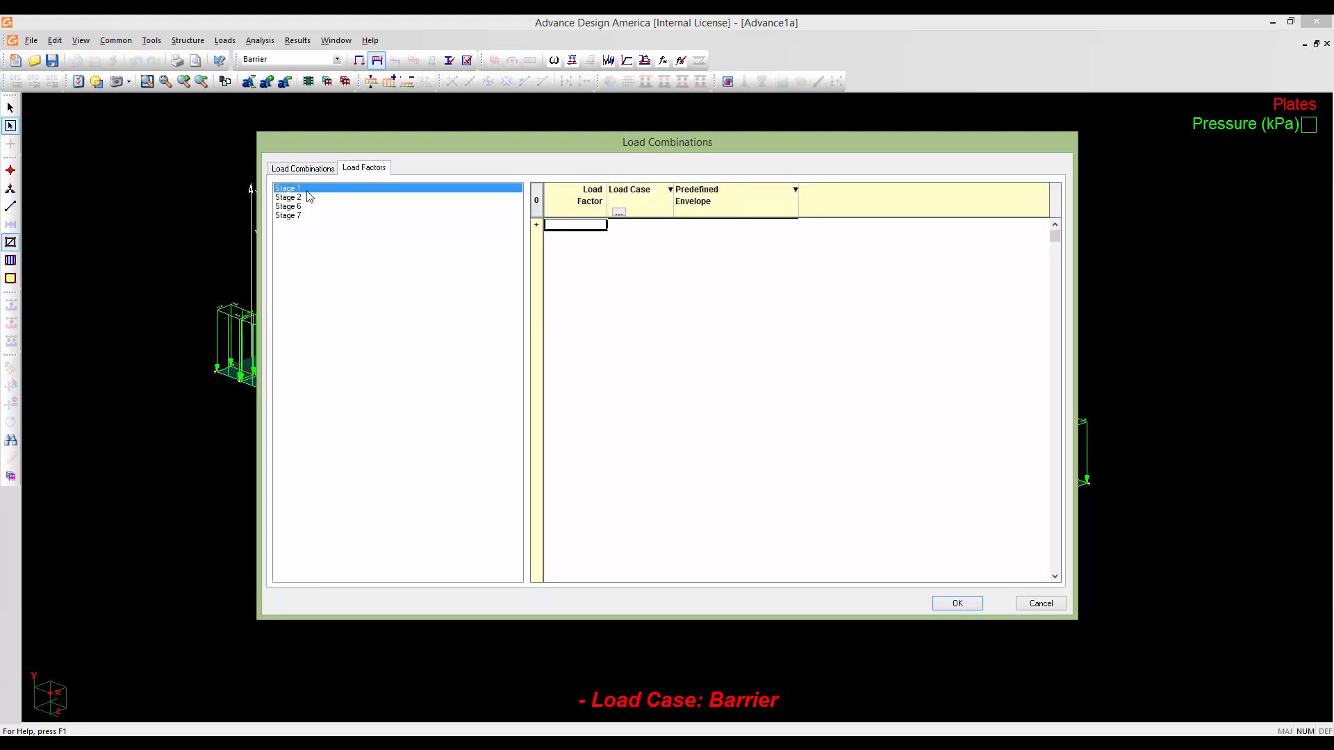
left_click(537, 224)
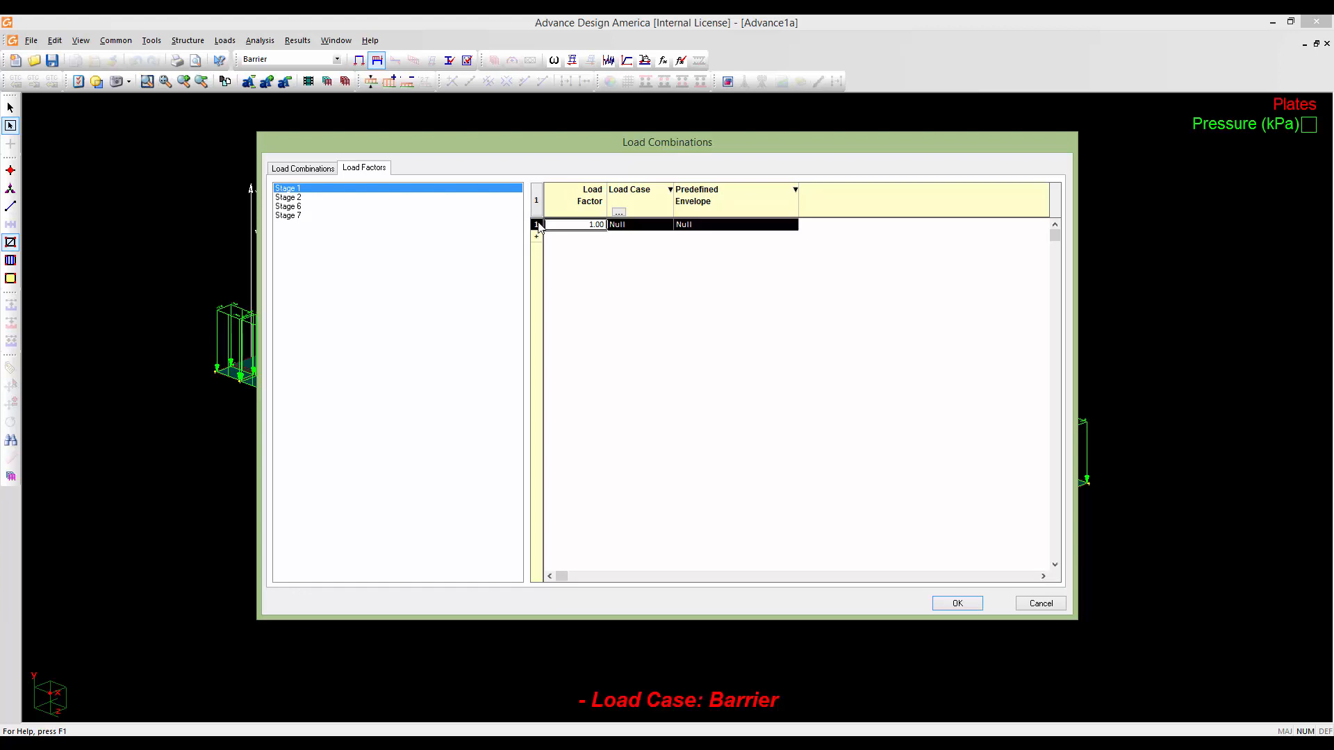
left_click(622, 225)
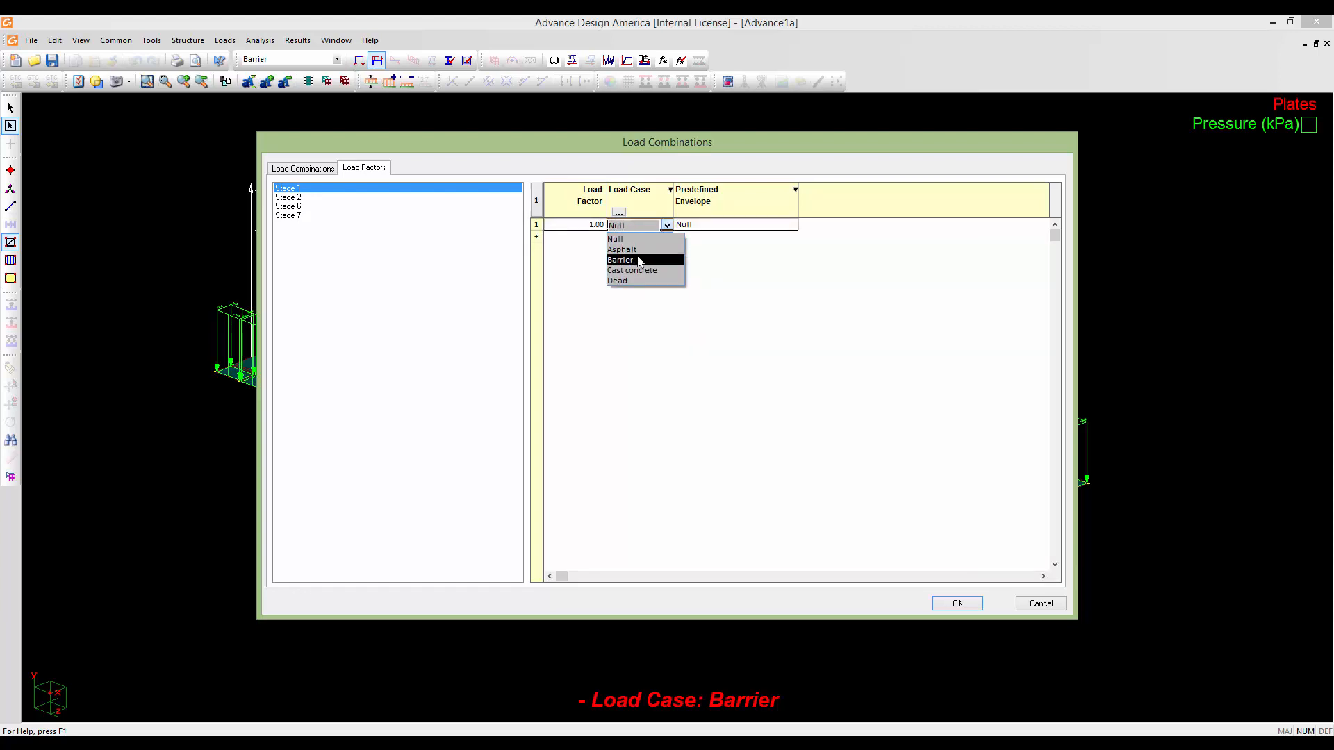
left_click(642, 281)
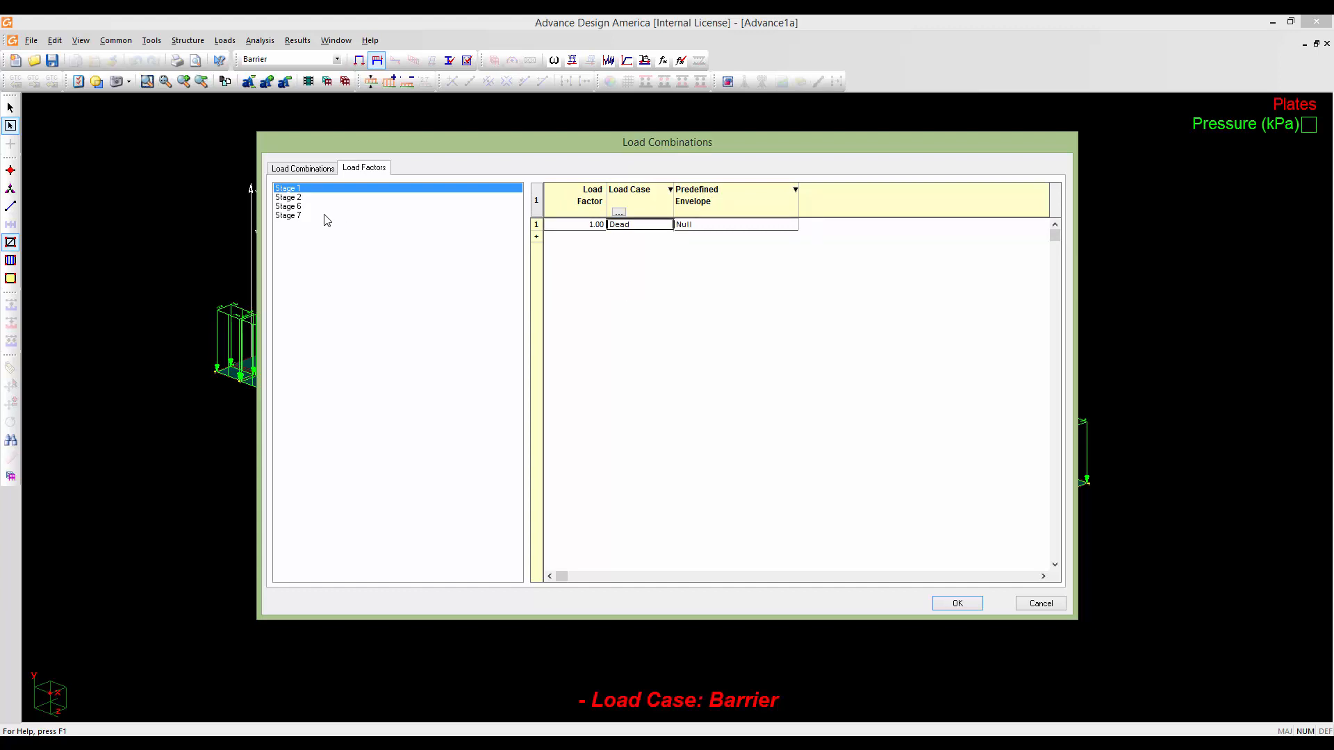
Add the Cast concrete load case with a load factor of 1.00 to the Stage 2 combination
left_click(296, 200)
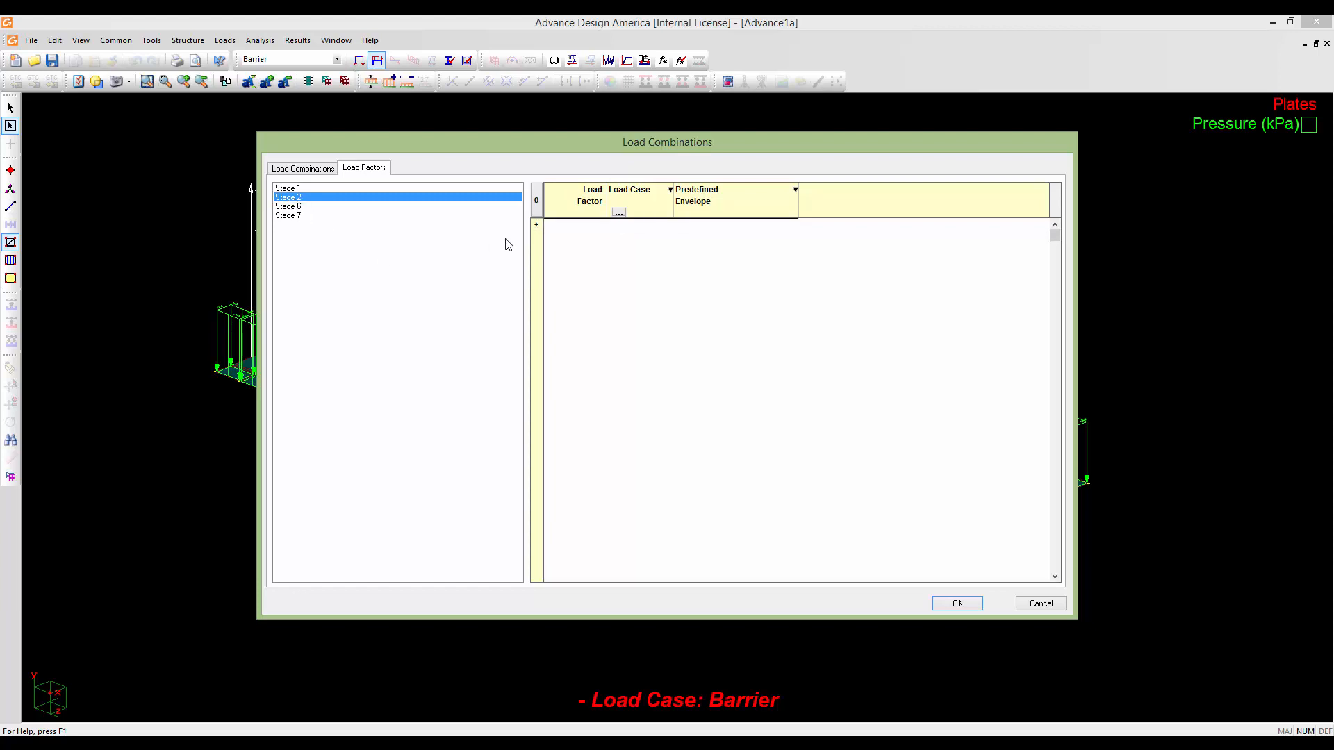
left_click(537, 227)
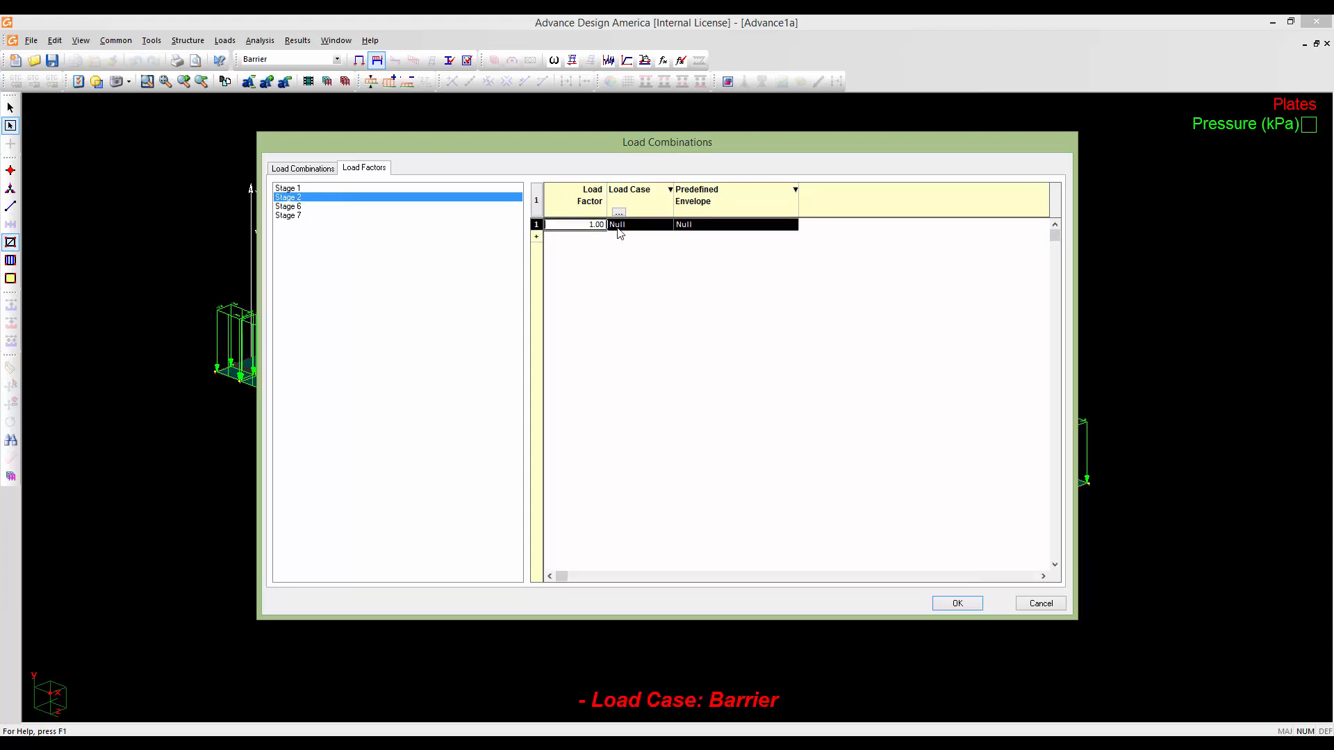
left_click(636, 226)
left_click(642, 272)
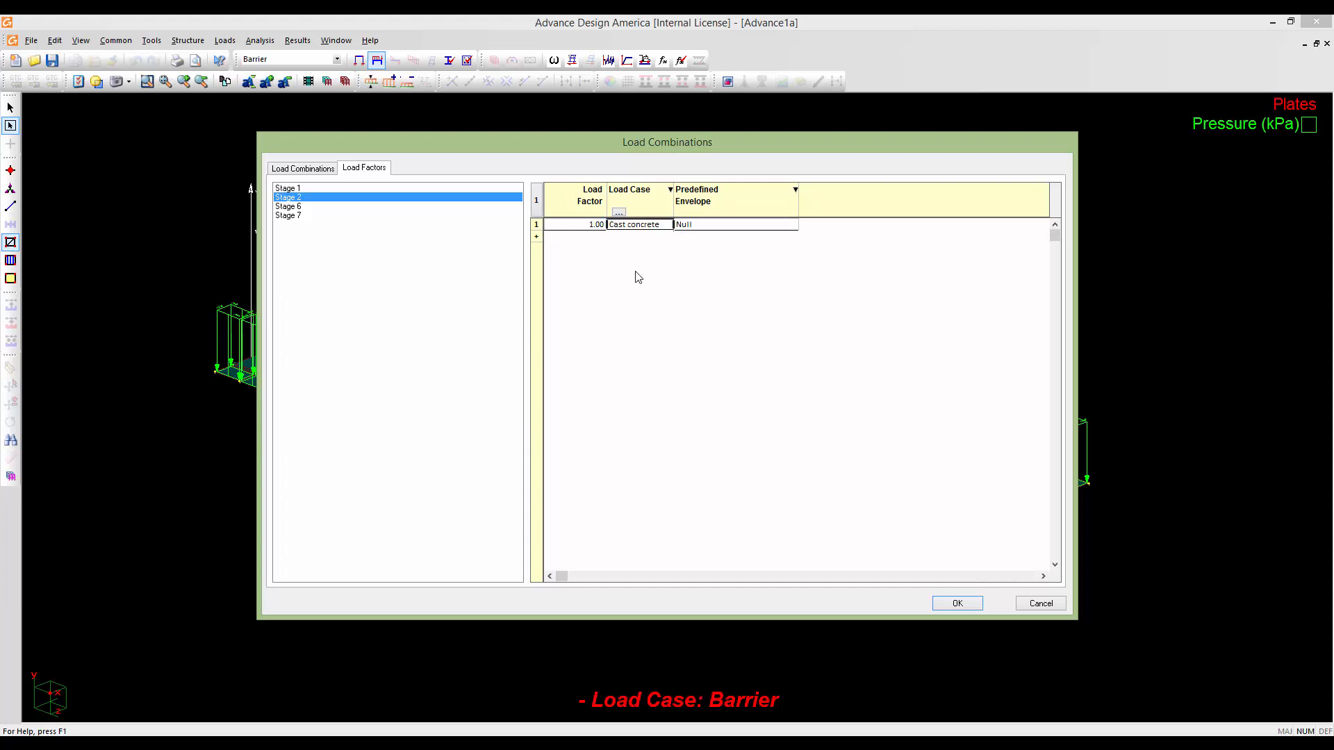
Add the Asphalt load case with a load factor of 1.00 to the Stage 6 combination
left_click(285, 207)
left_click(536, 226)
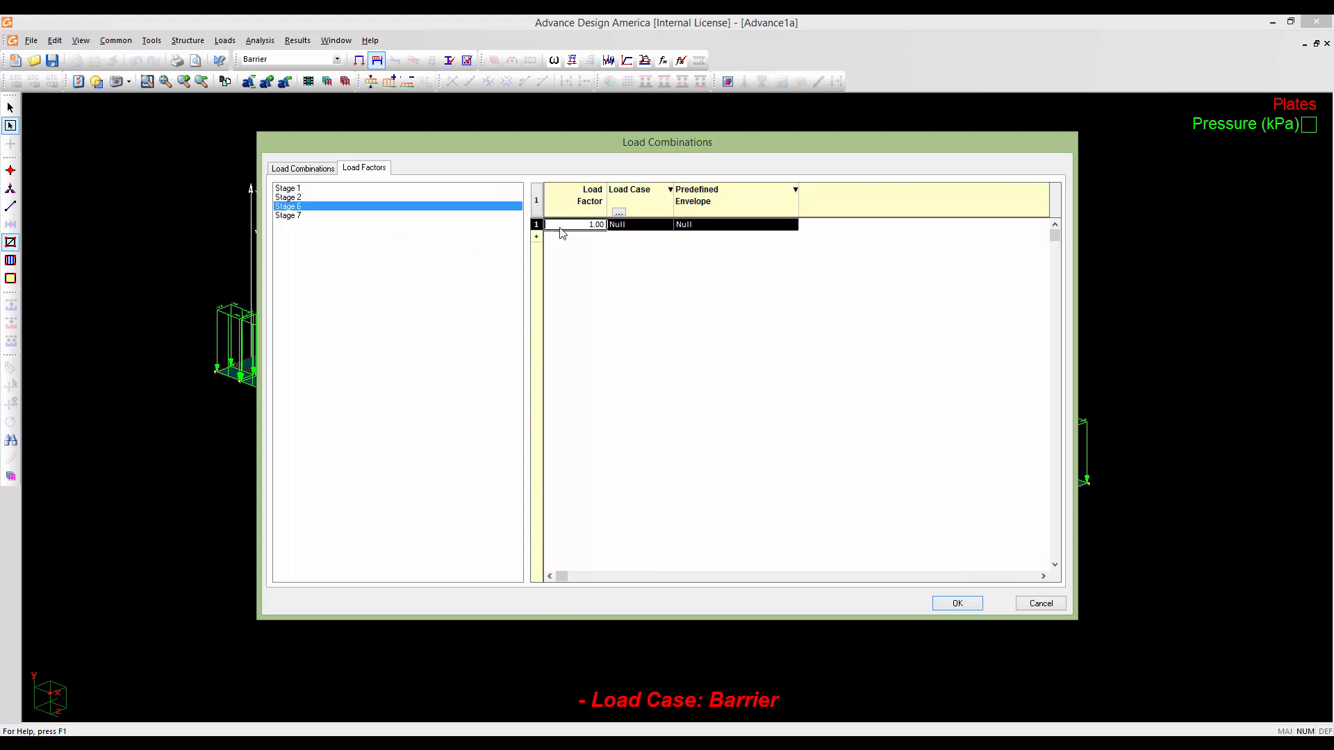
left_click(629, 226)
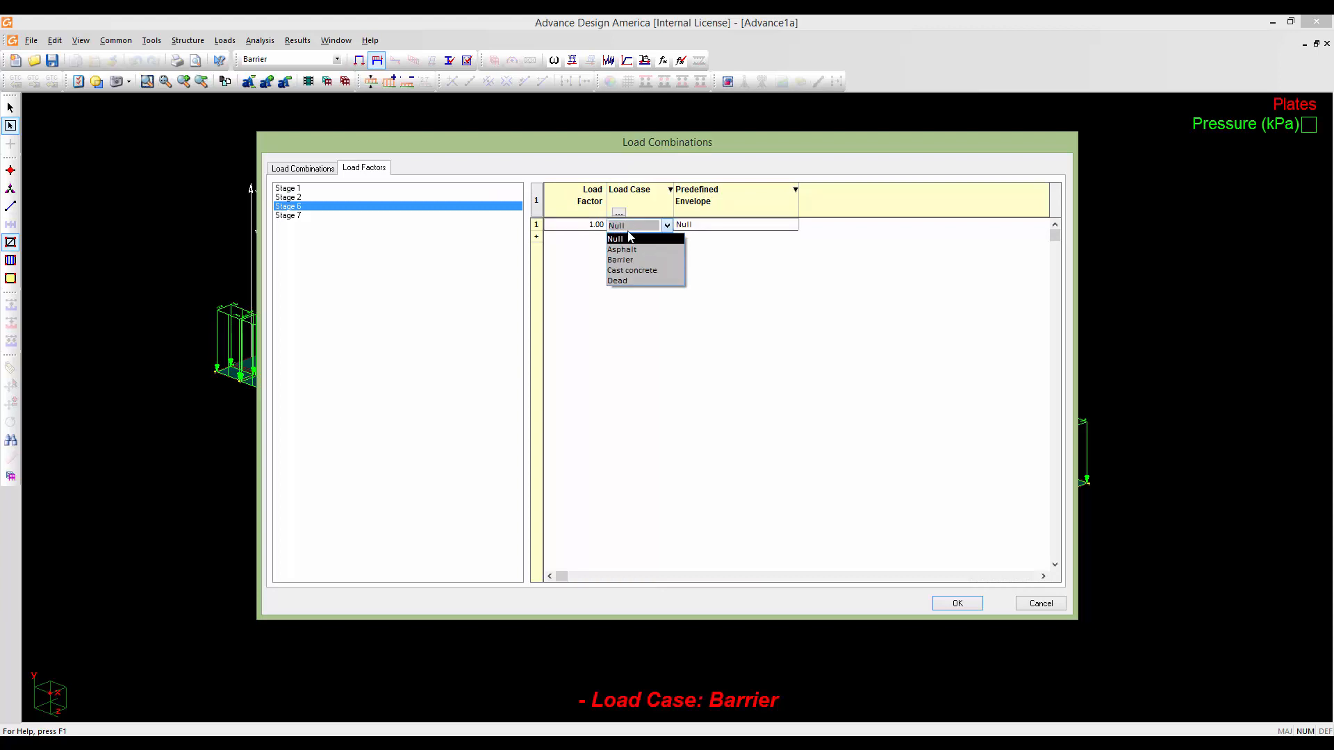
left_click(638, 257)
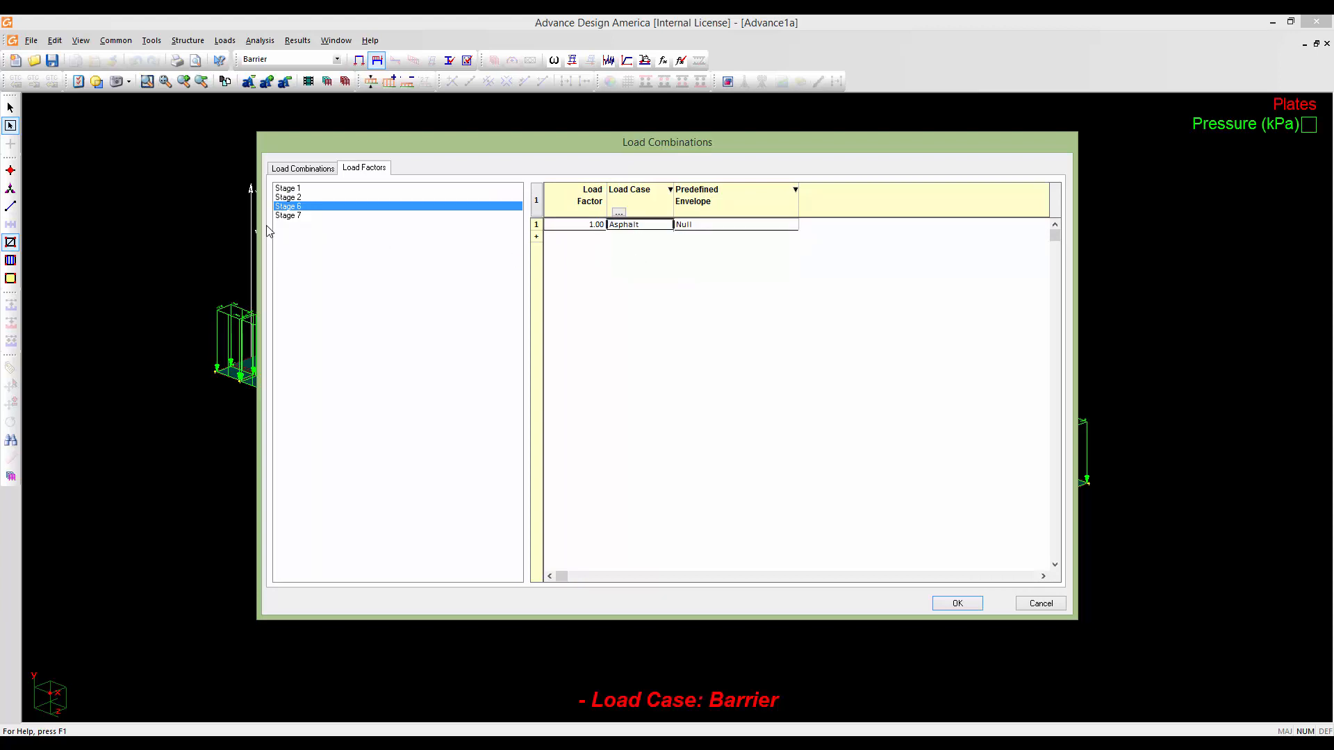
Add the Barrier load case with a load factor of 1.00 to the Stage 7 combination and accept the definitions
left_click(287, 216)
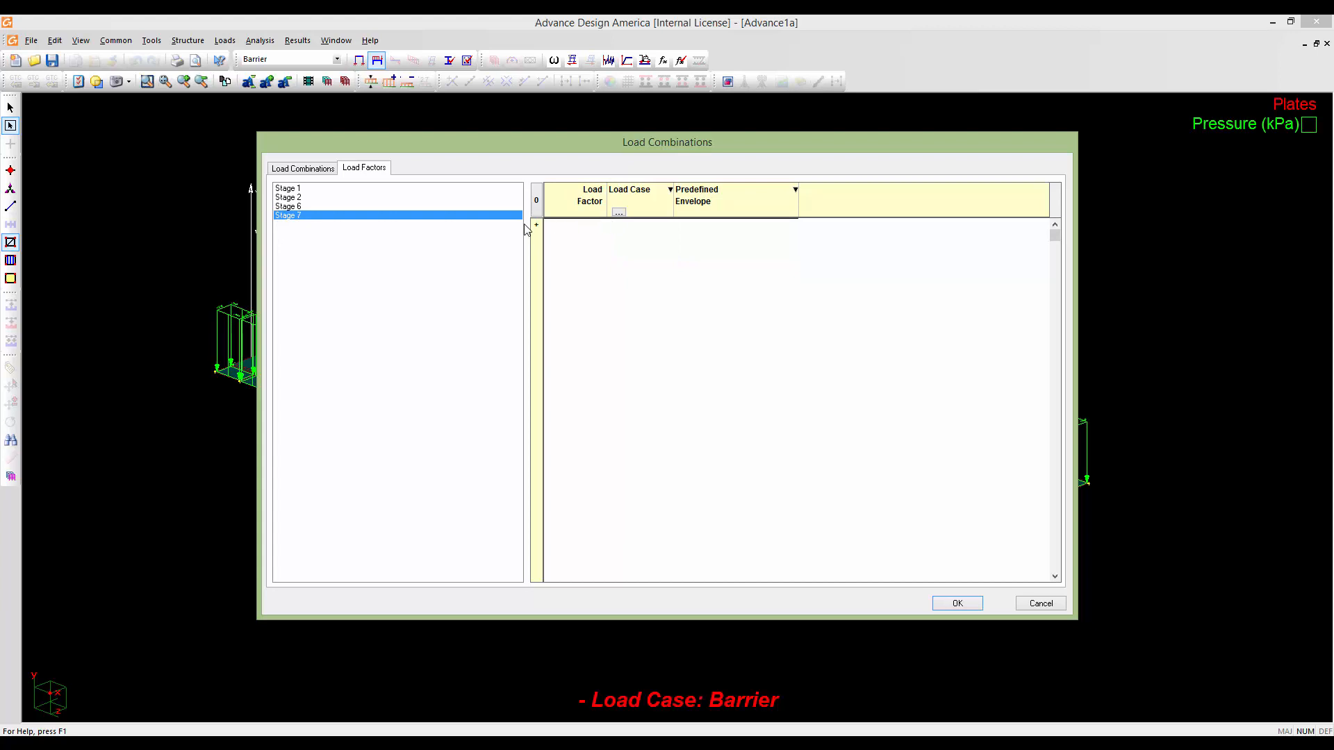
left_click(536, 225)
left_click(638, 226)
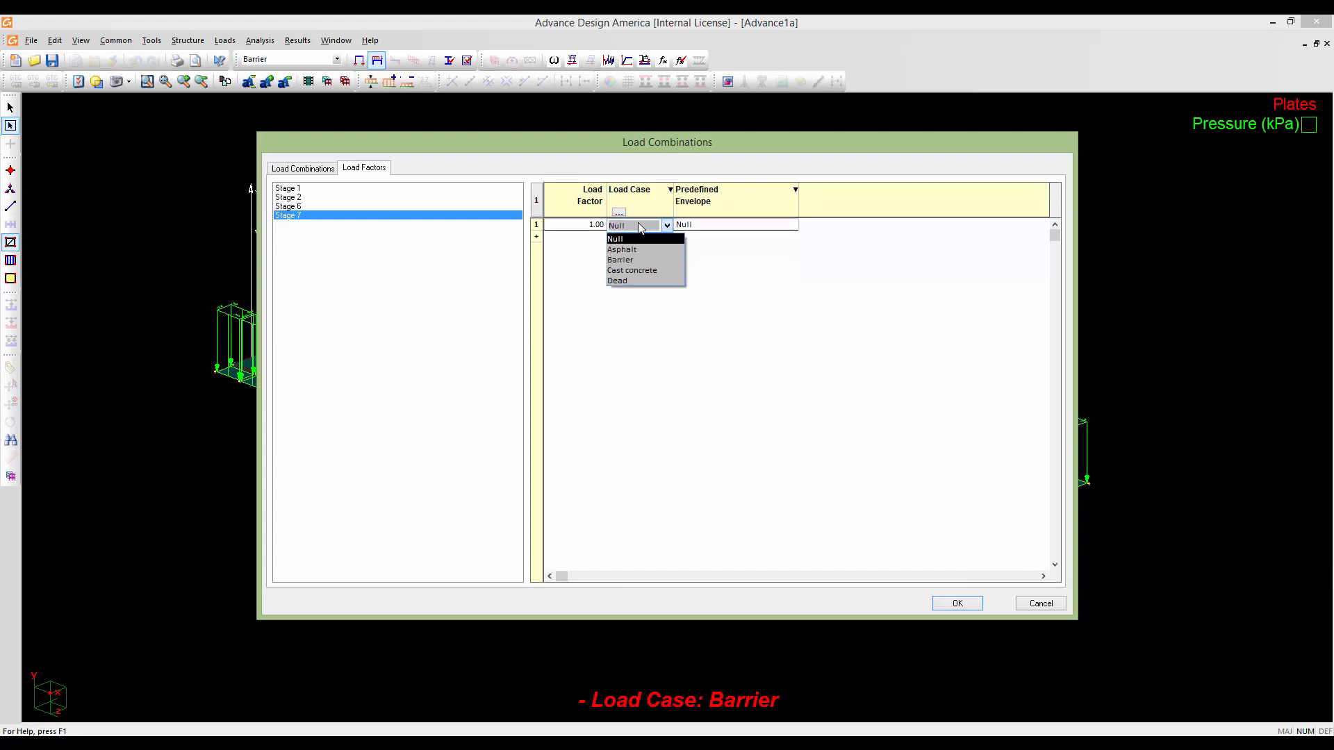
left_click(654, 261)
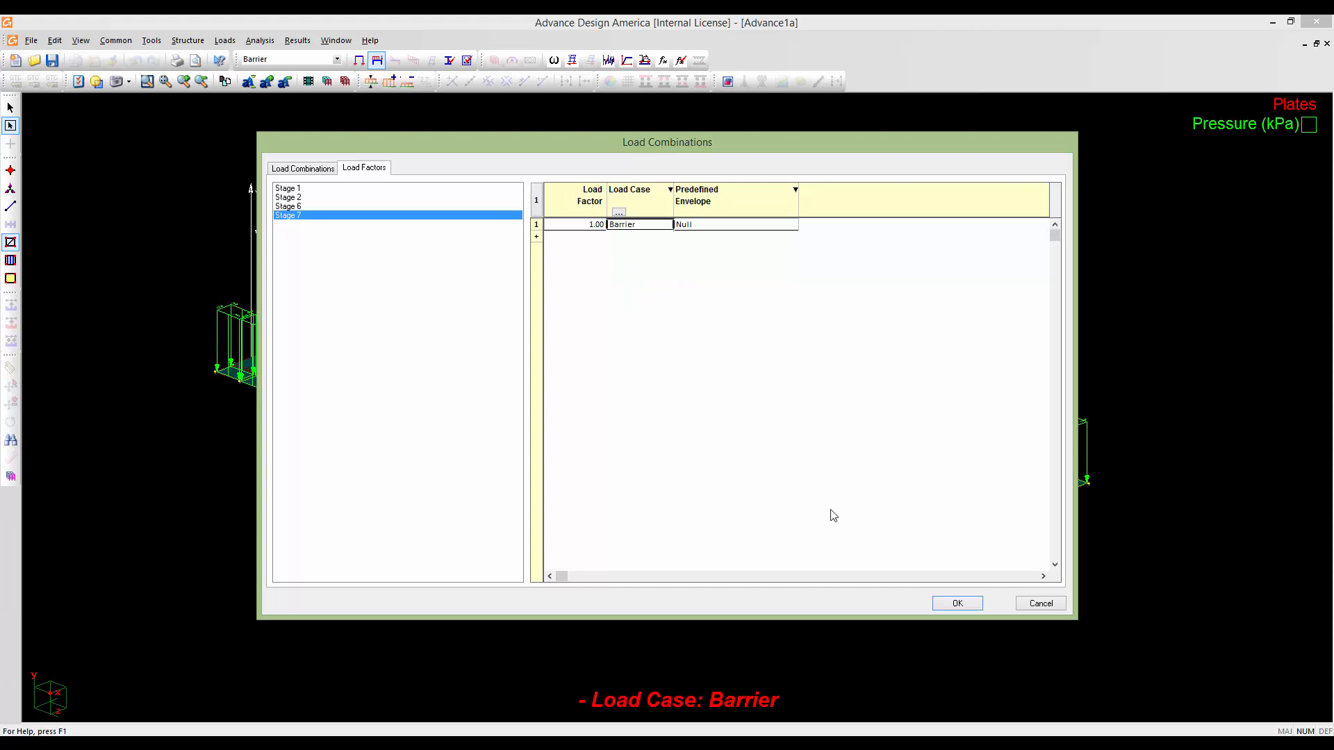
left_click(944, 608)
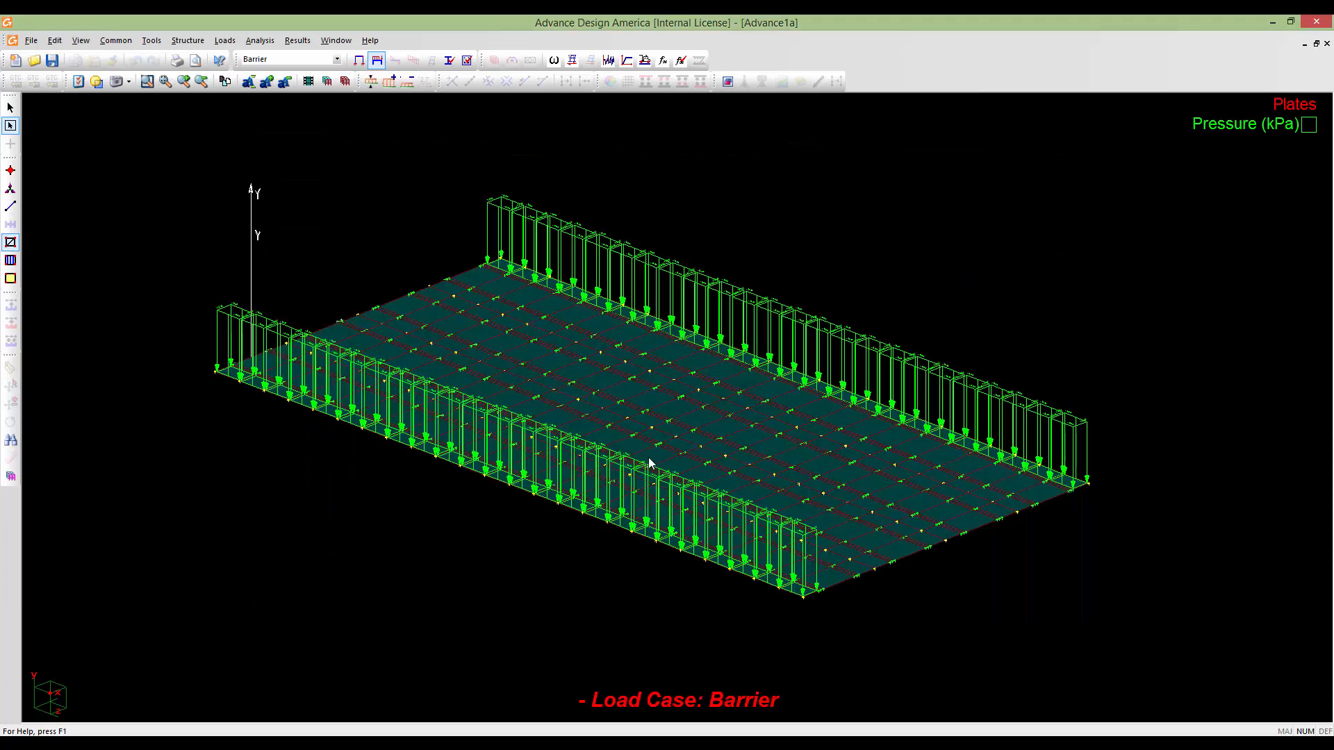
Review the defined load combinations, checking each construction stage's status, load case and assigned stage
left_click(224, 40)
mouse_move(247, 76)
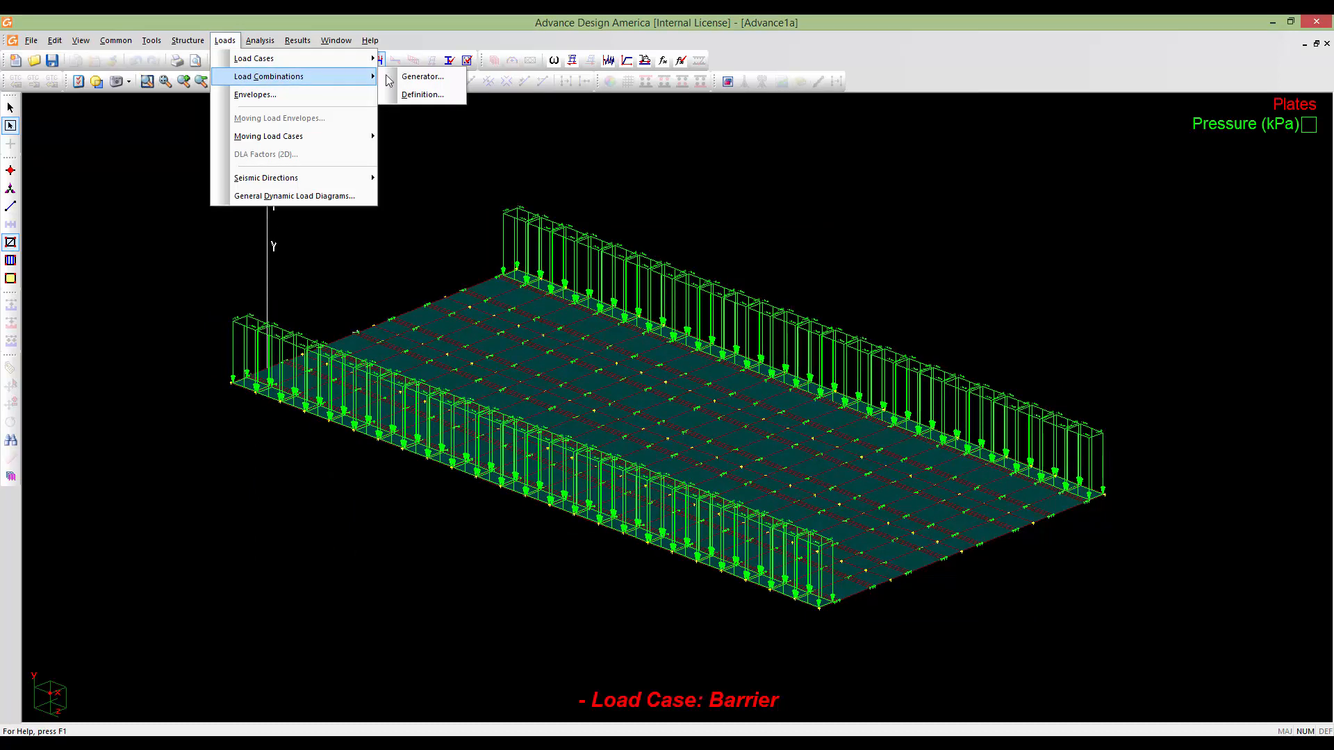
left_click(410, 94)
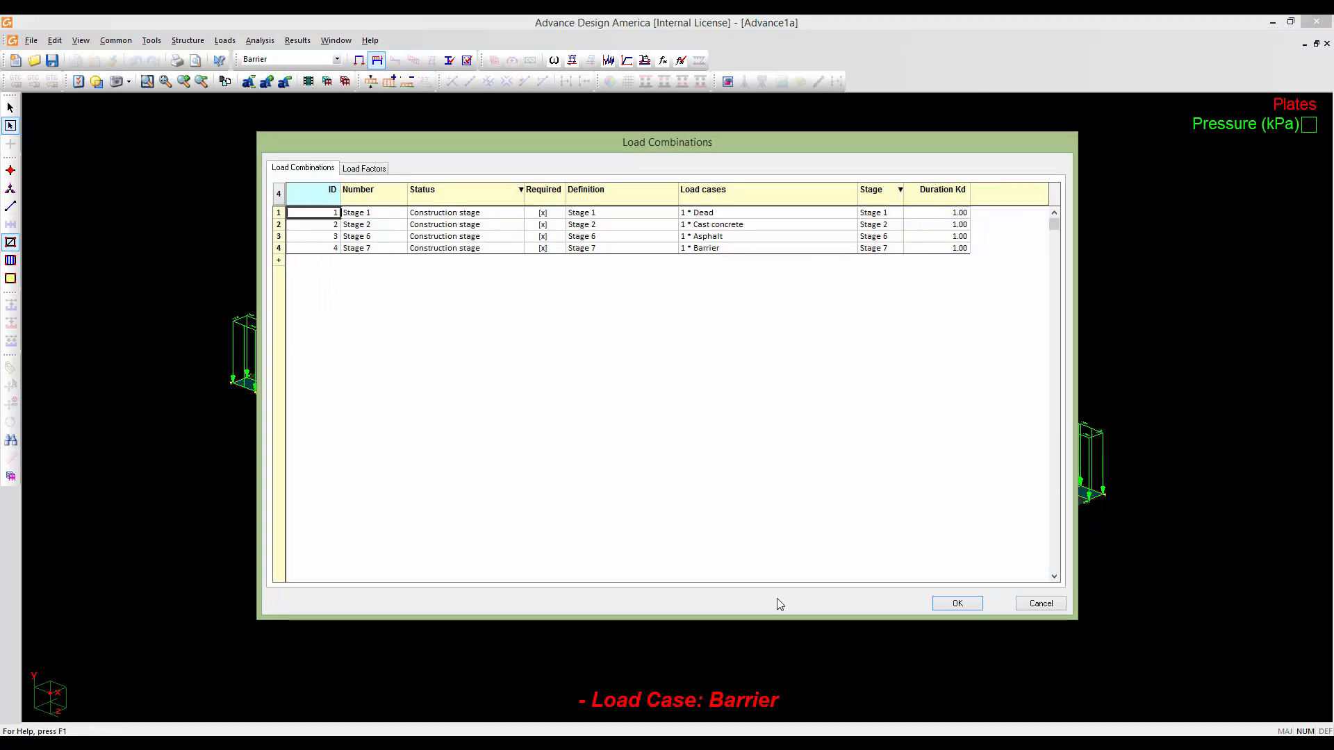
left_click(954, 603)
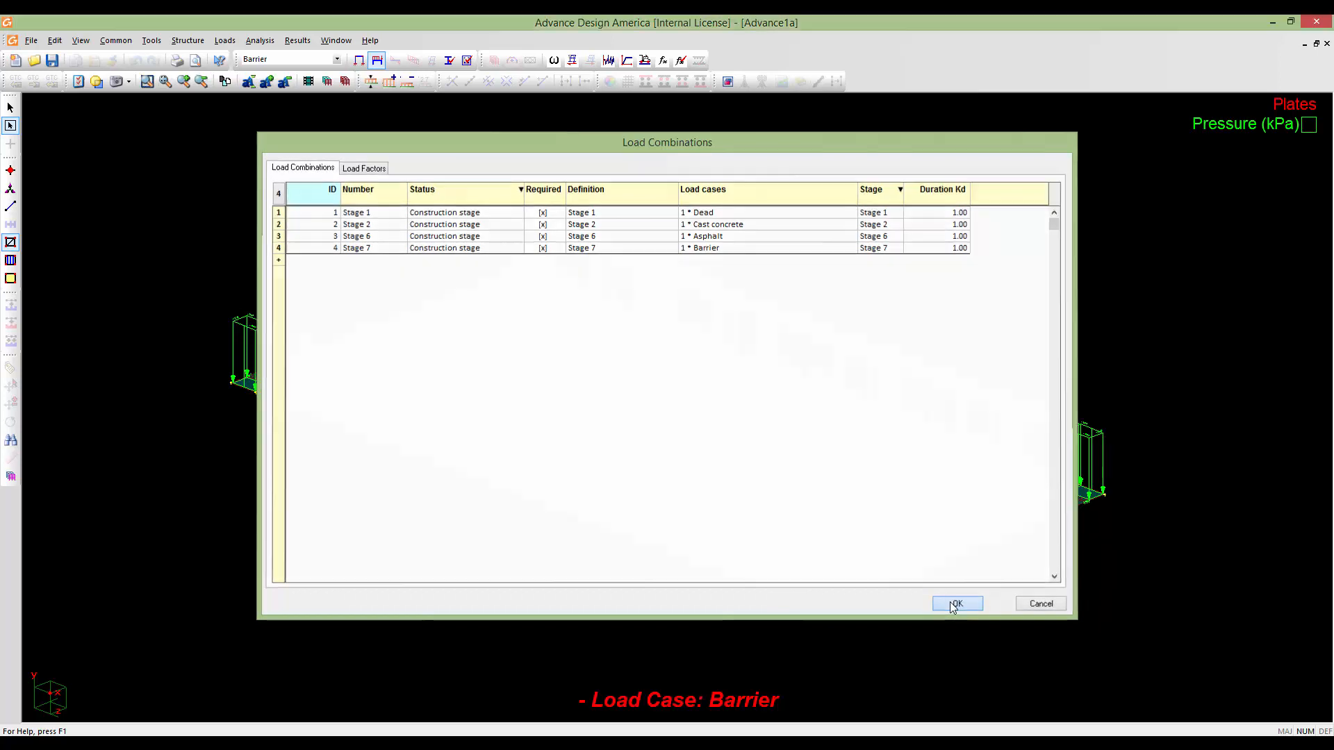
Set up the load combination generator with the CAN/CSA-S6-00/06 (Canada) code, adding generated combinations to the existing ones
left_click(225, 40)
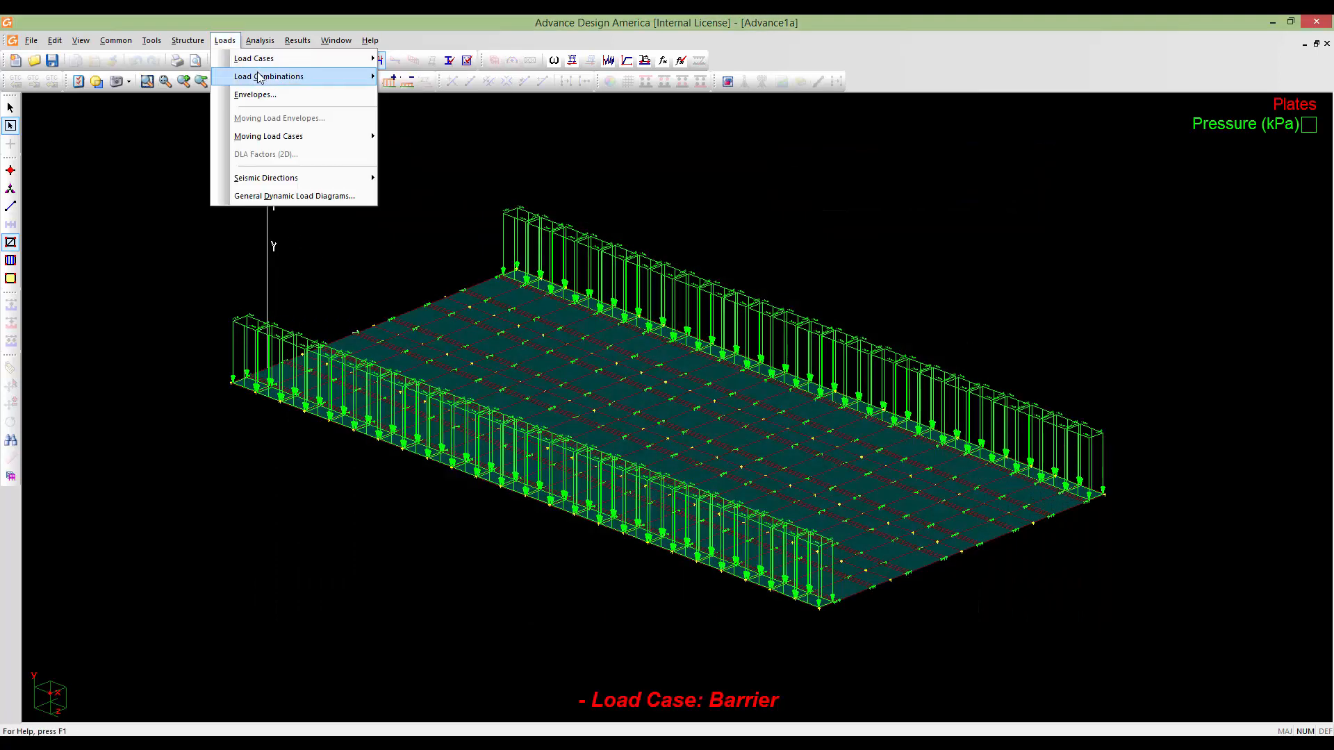
mouse_move(259, 77)
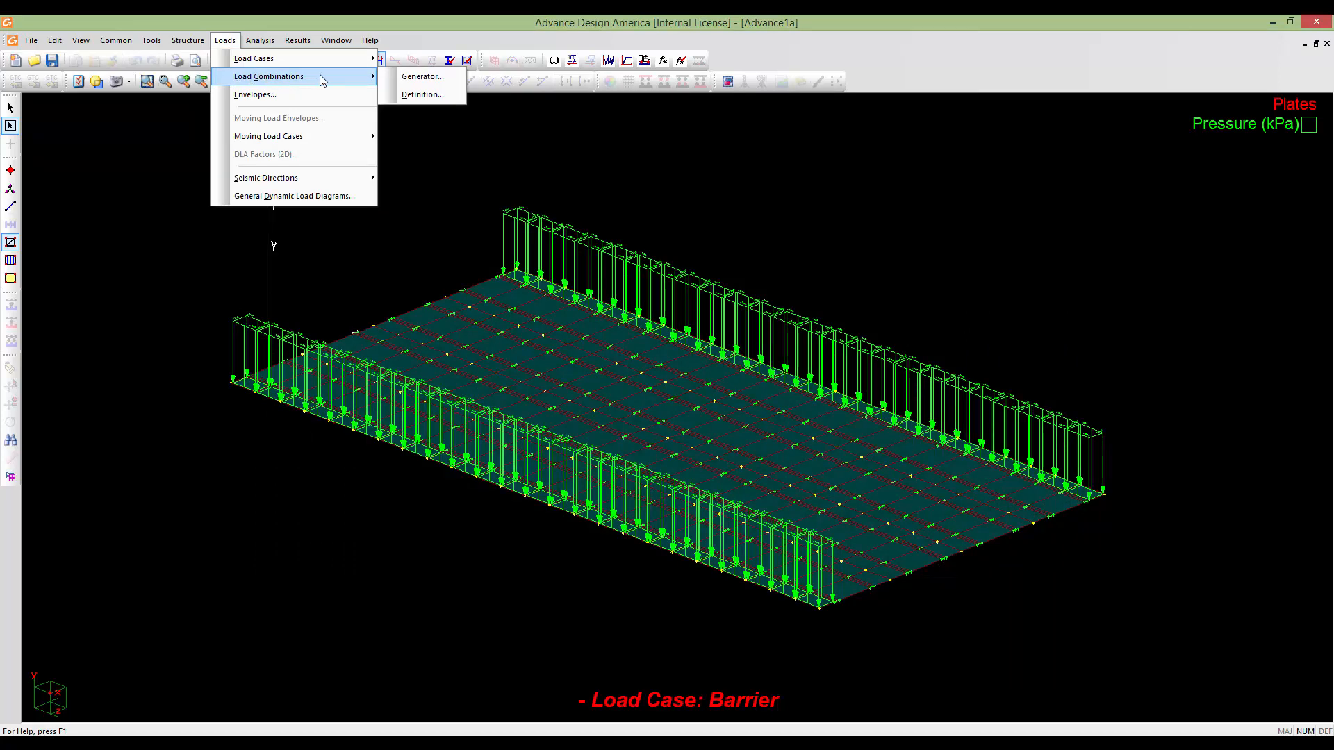
left_click(406, 78)
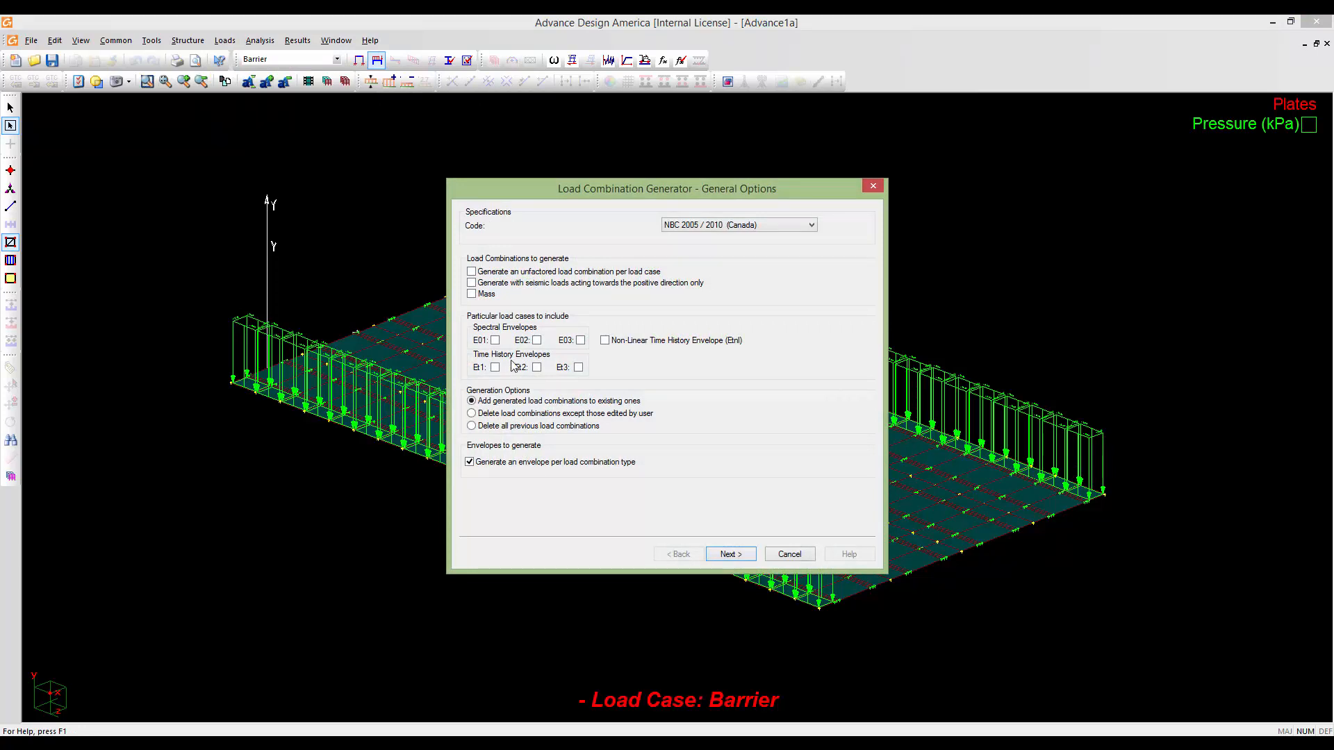
left_click(708, 230)
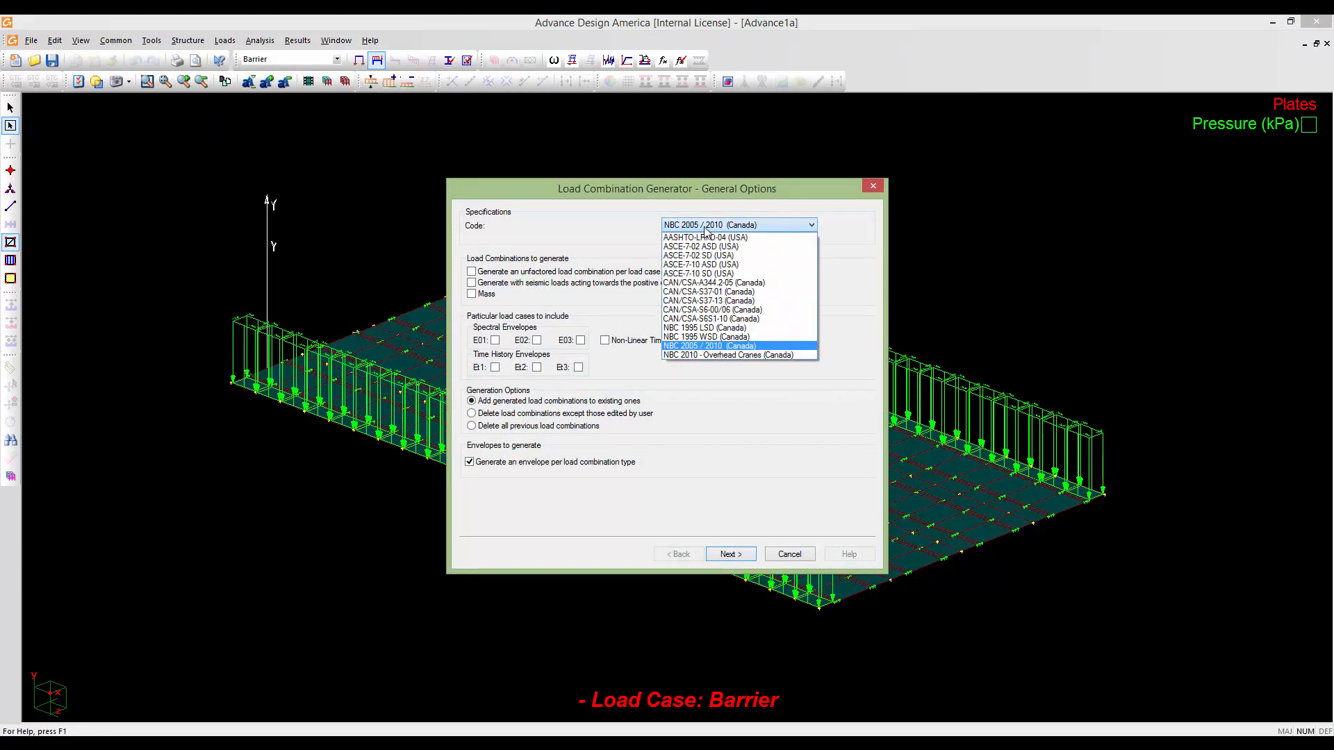
left_click(716, 310)
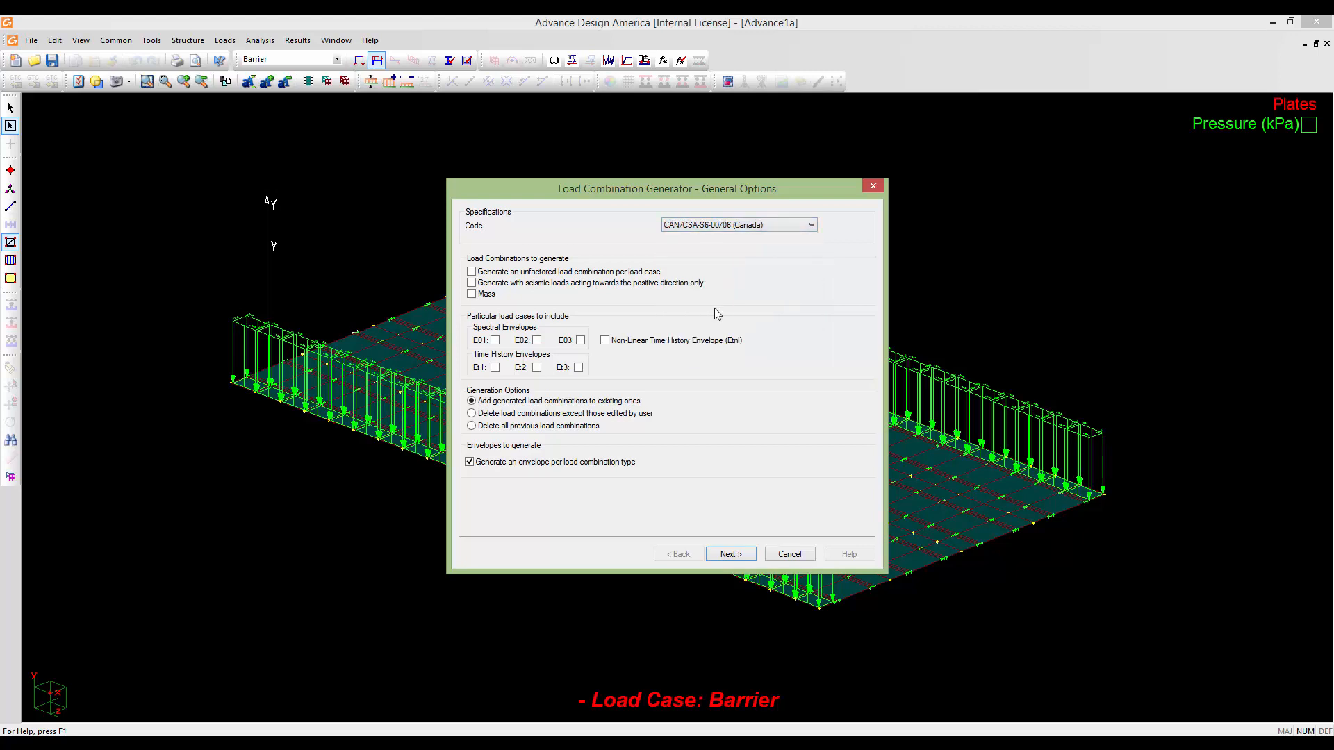
left_click(471, 402)
Exclude the moving load envelope and the 100% + 30% seismic envelope combination from the generation's specific options
left_click(730, 554)
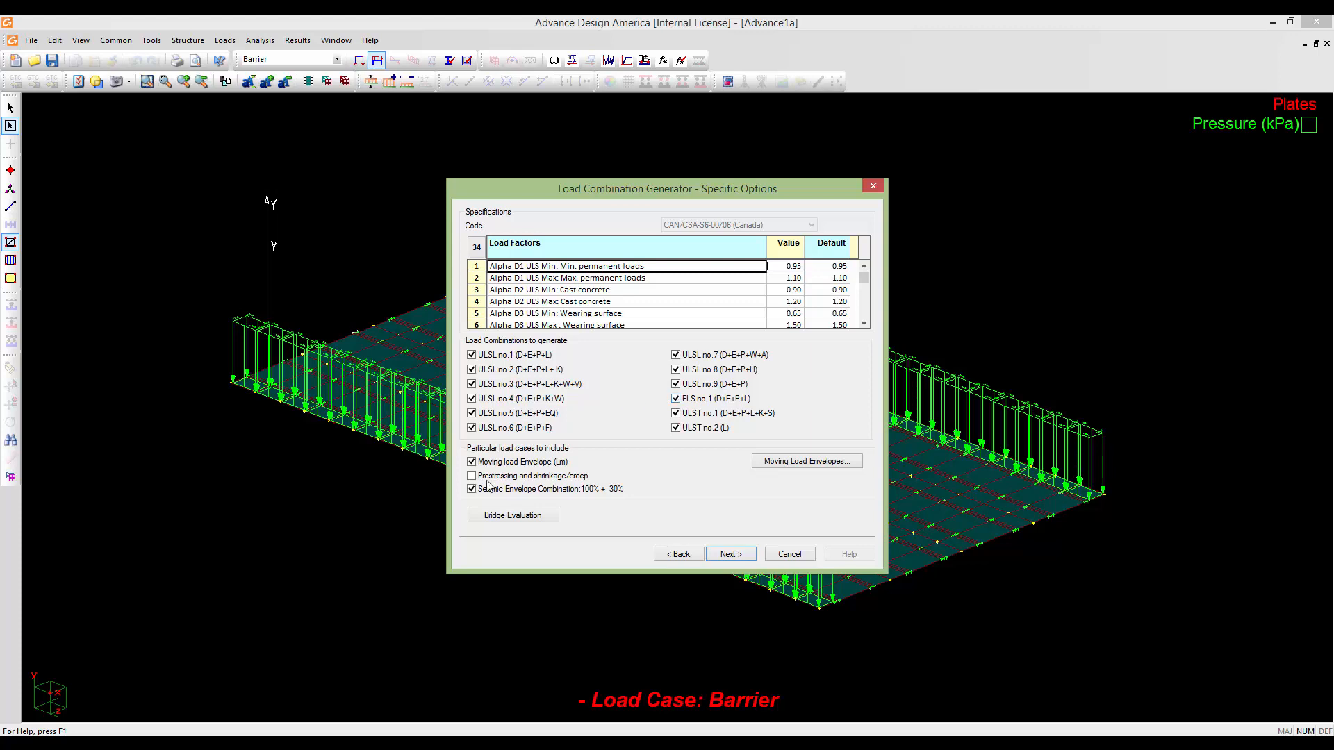
left_click(472, 463)
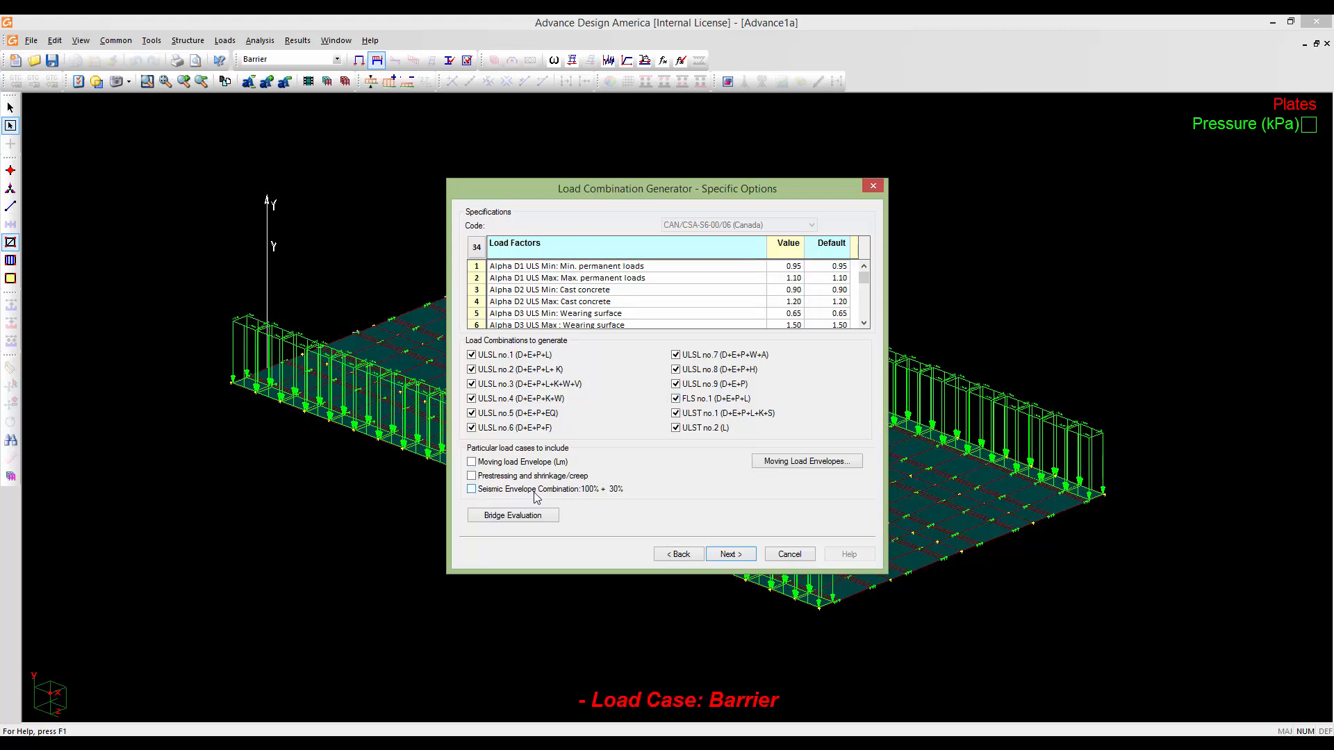
left_click(726, 554)
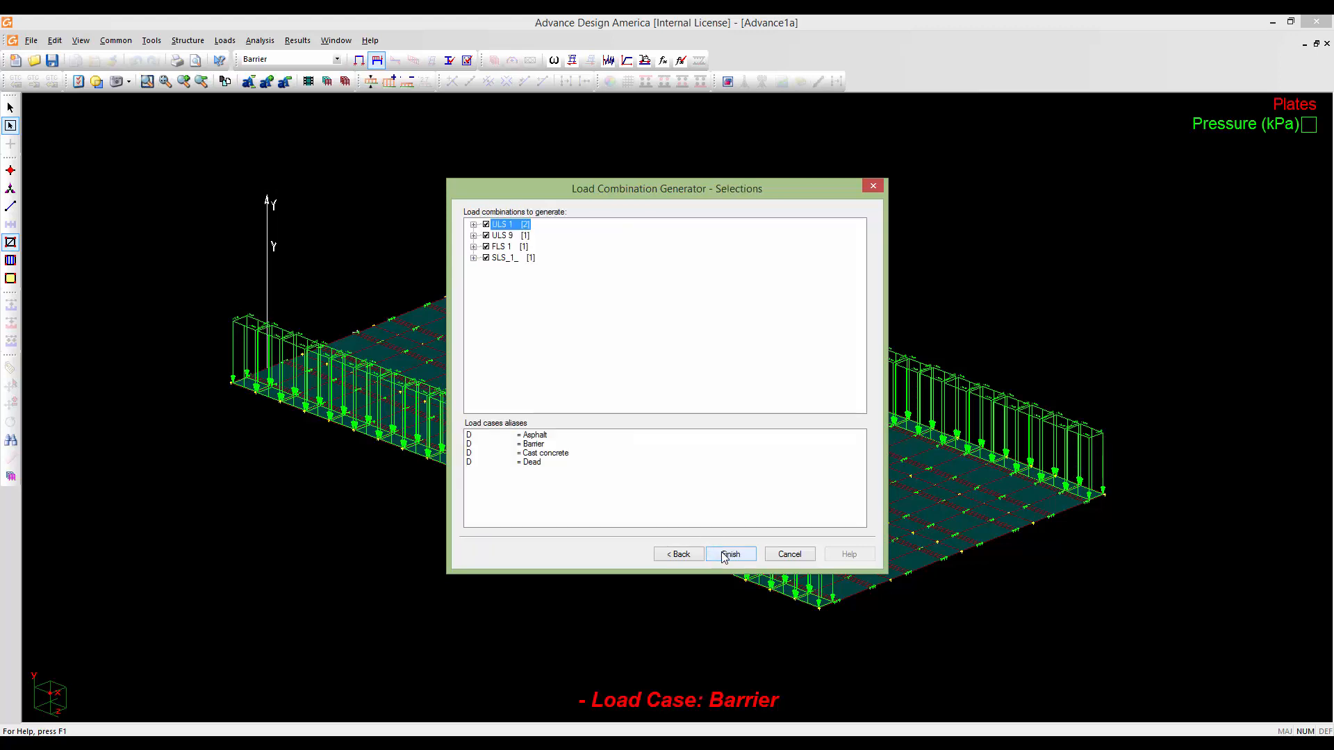
Inspect the proposed ULS 1, ULS 9, FLS 1 and SLS_1_ combinations and generate them all
left_click(473, 224)
left_click(474, 257)
left_click(473, 280)
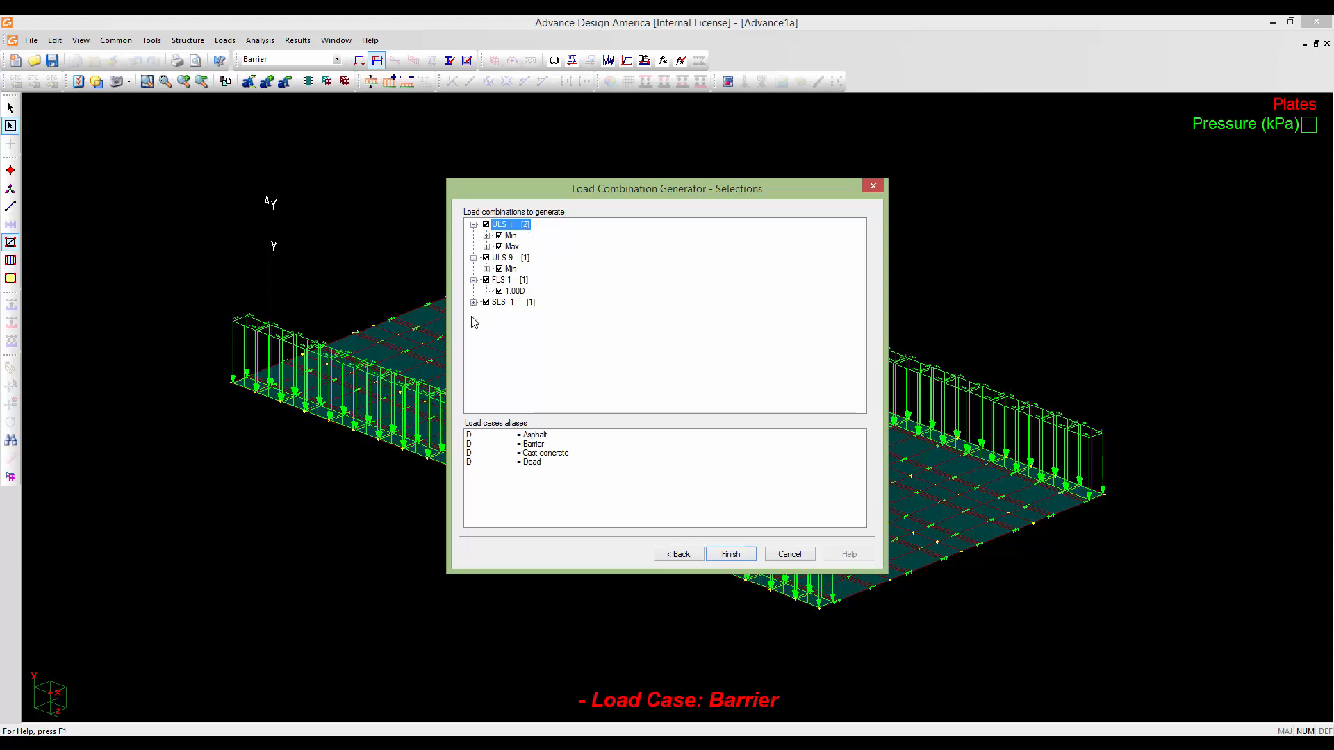
left_click(473, 302)
left_click(473, 280)
left_click(474, 258)
left_click(473, 225)
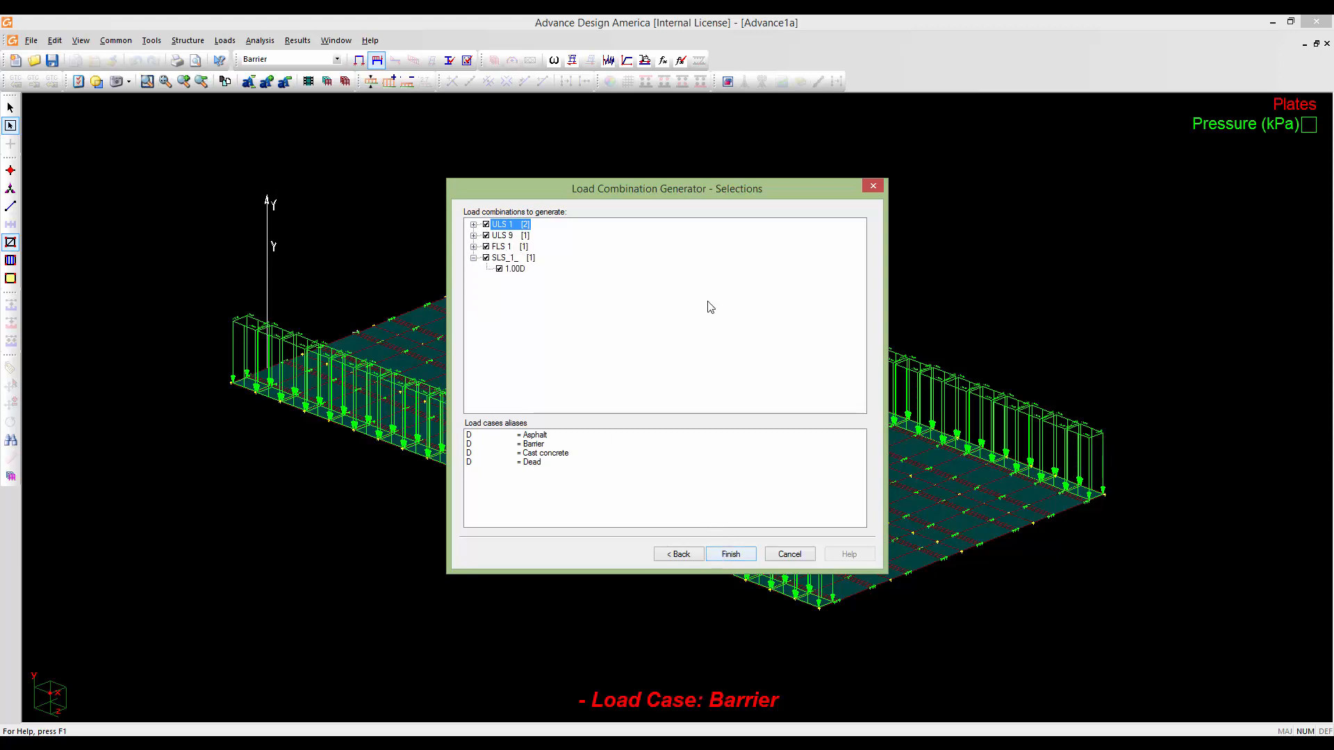
left_click(731, 555)
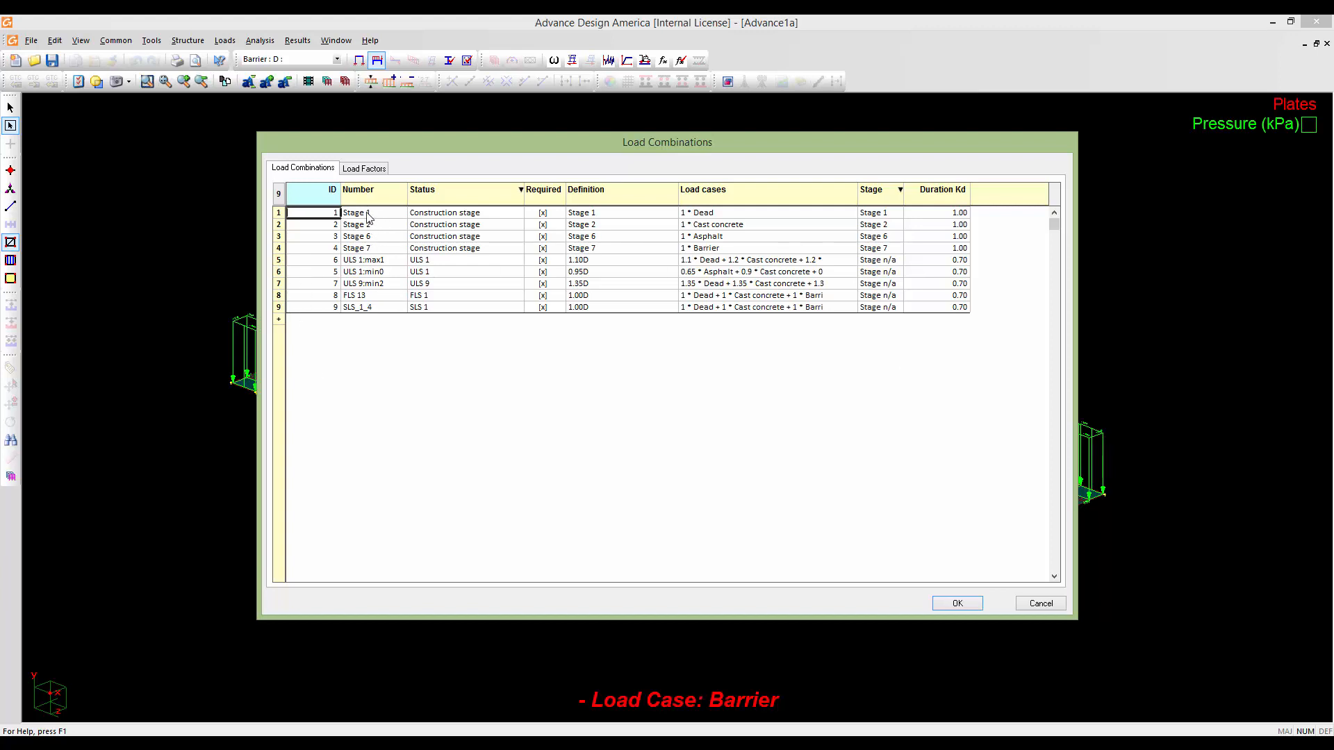
Duplicate the four construction stage combinations (Stages 1, 2, 6 and 7) at the end of the load combinations table
left_click_drag(281, 214, 280, 255)
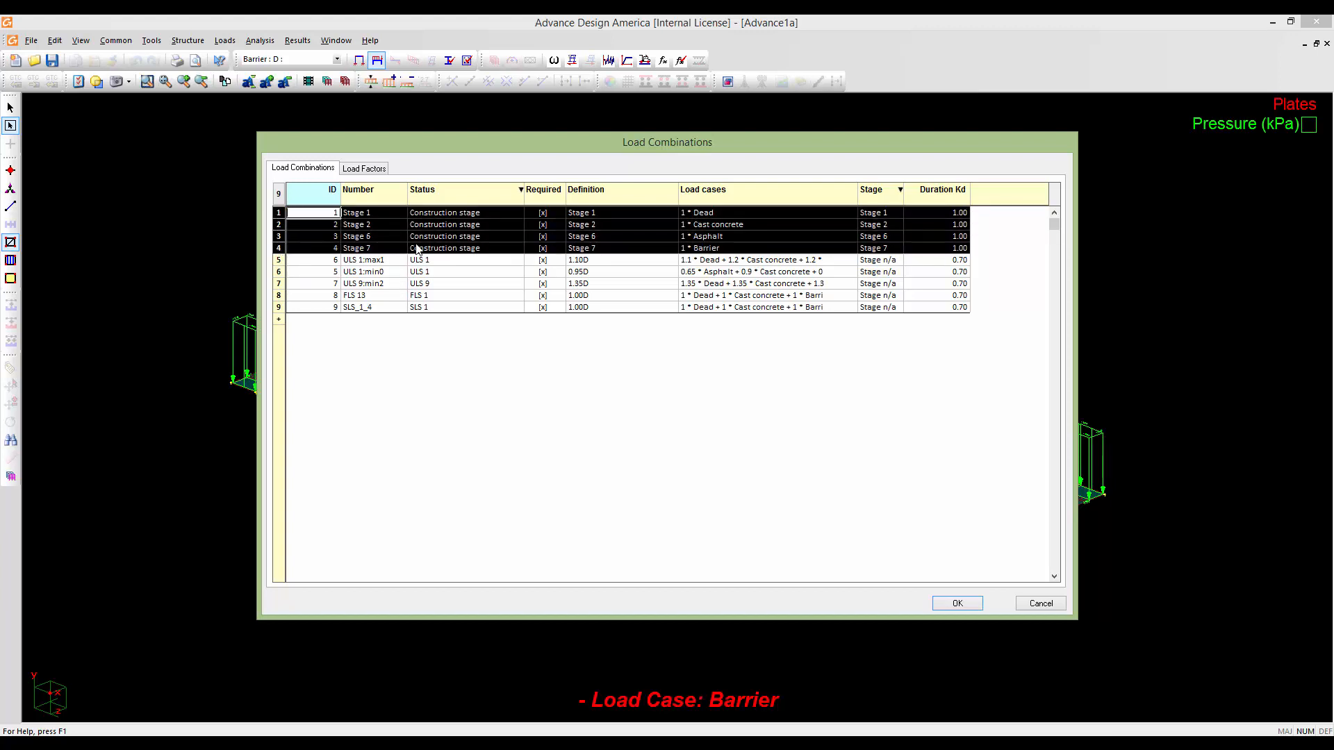
left_click(279, 320)
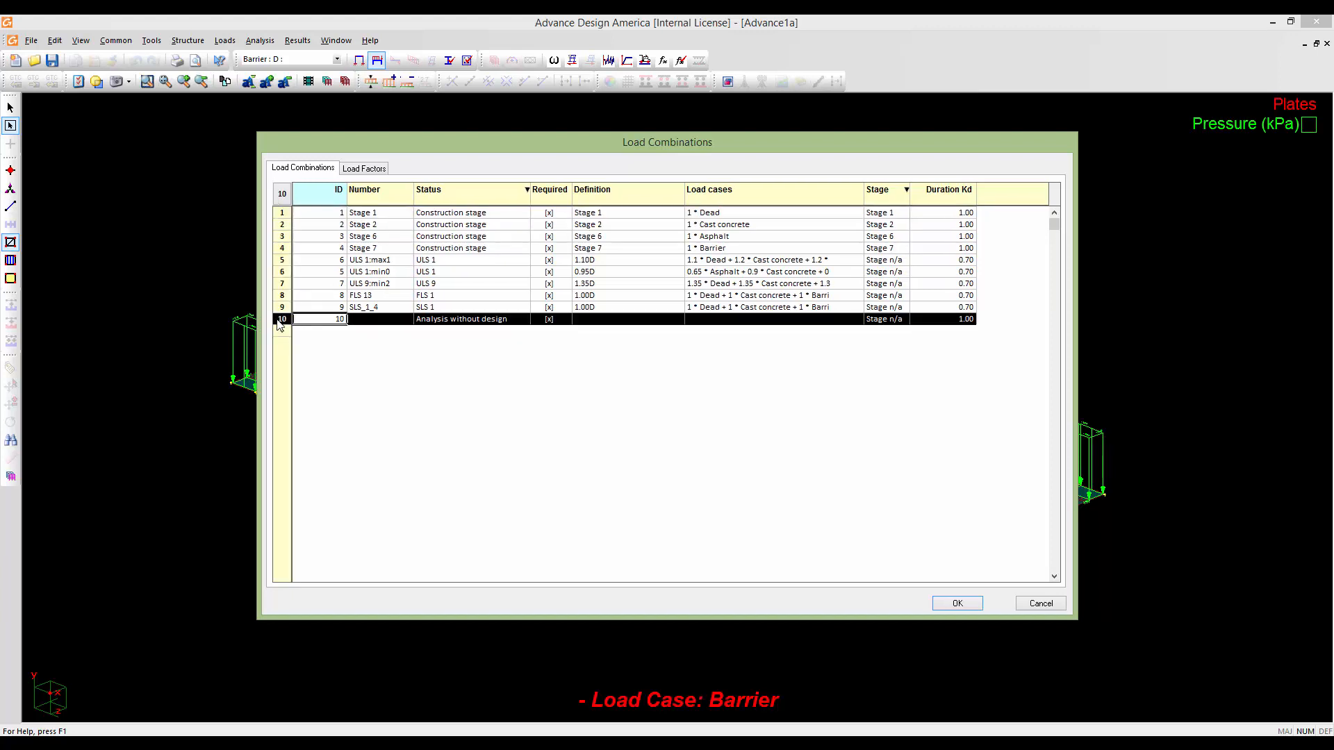
key("ctrl+v")
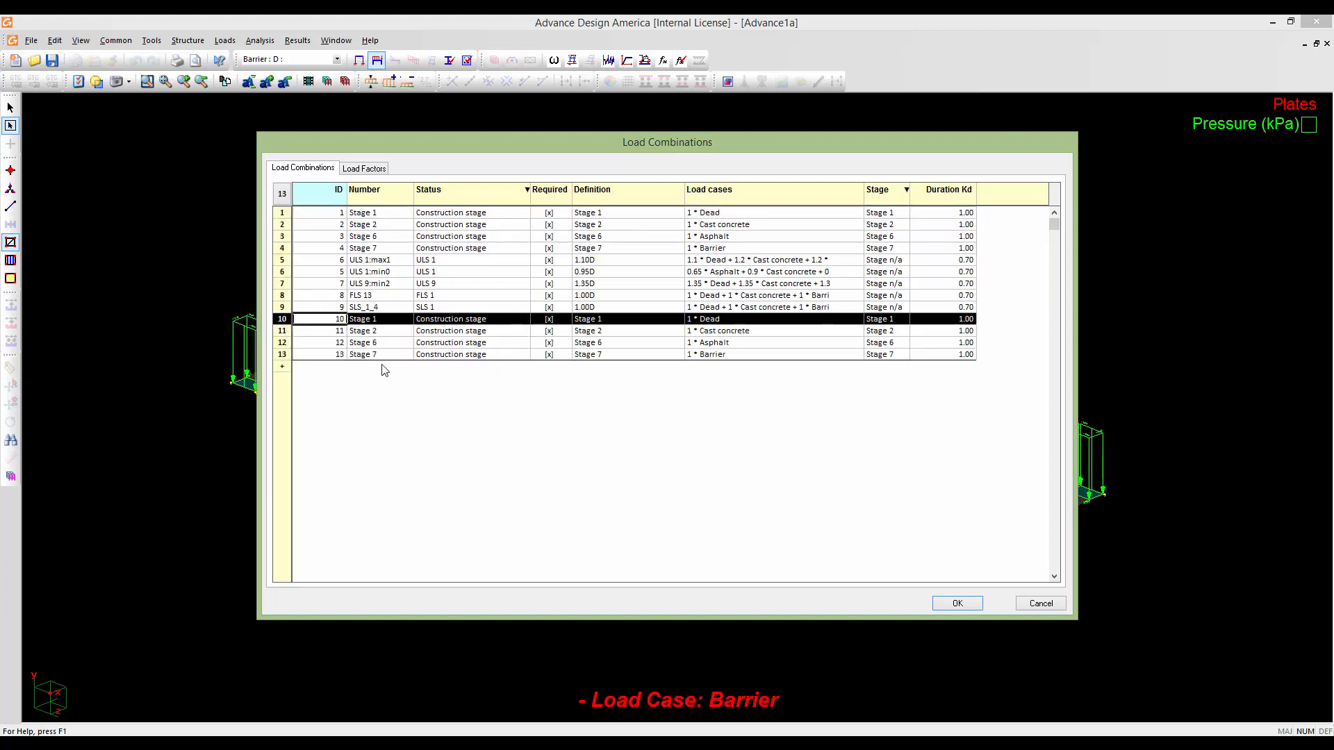
Rename the four copied combinations Stage 1_design, Stage 2_design, Stage 6_design and Stage 7_design
left_click(382, 322)
left_click(381, 322)
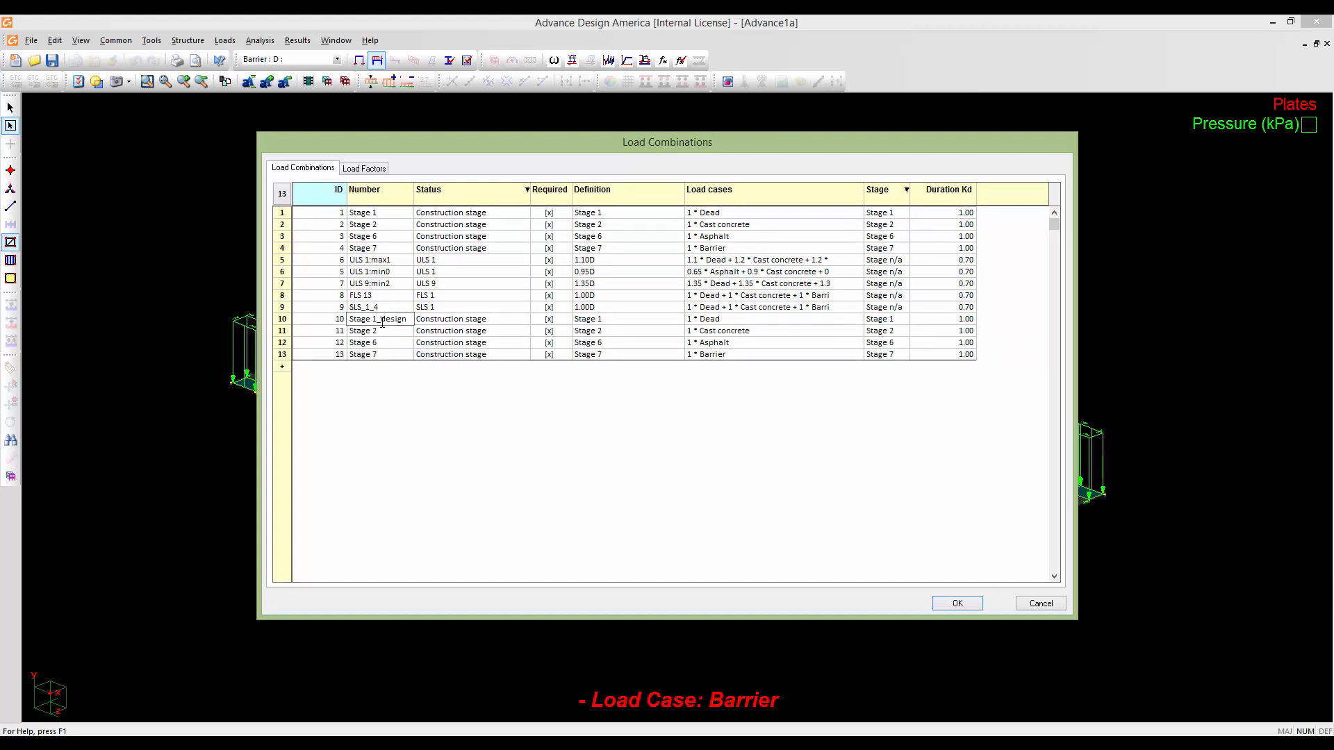
left_click_drag(378, 319, 408, 319)
key("ctrl+c")
left_click(380, 333)
left_click(380, 333)
key("ctrl+v")
left_click(380, 344)
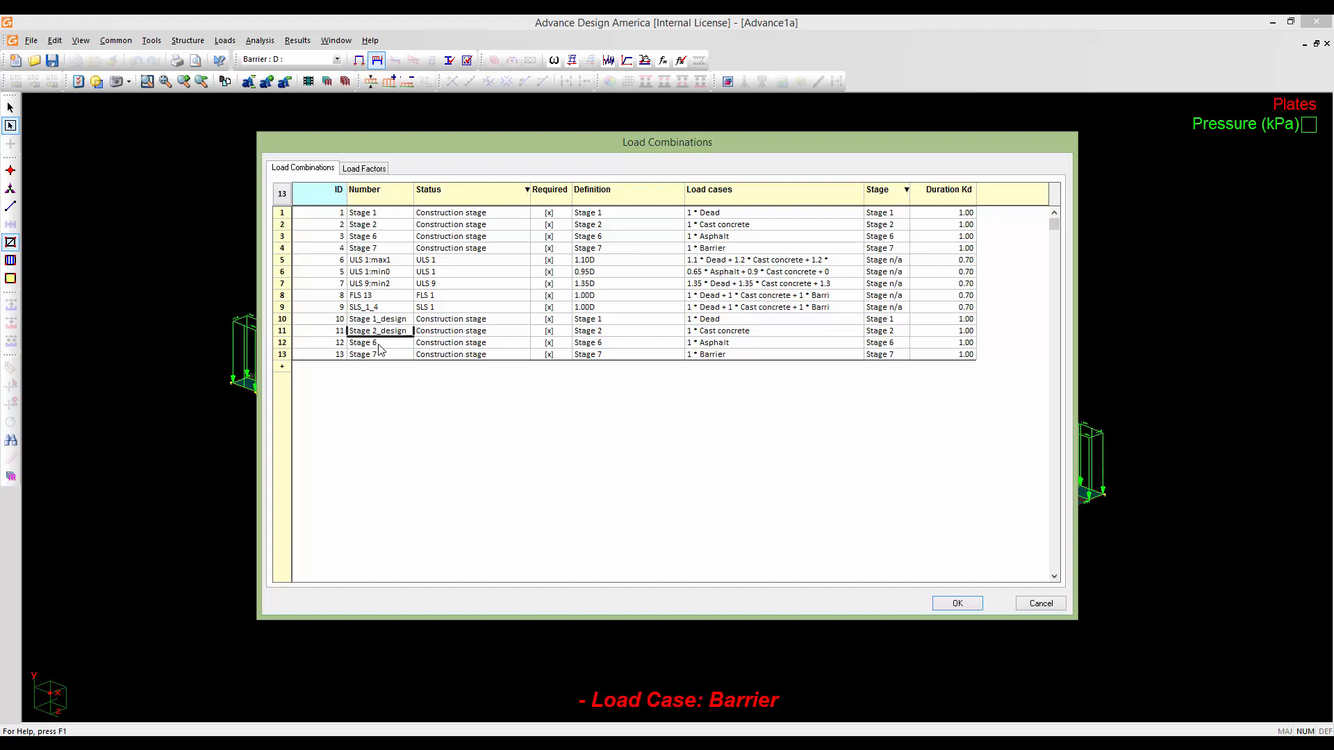
left_click(379, 344)
key("ctrl+v")
left_click(380, 354)
left_click(380, 354)
key("ctrl+v")
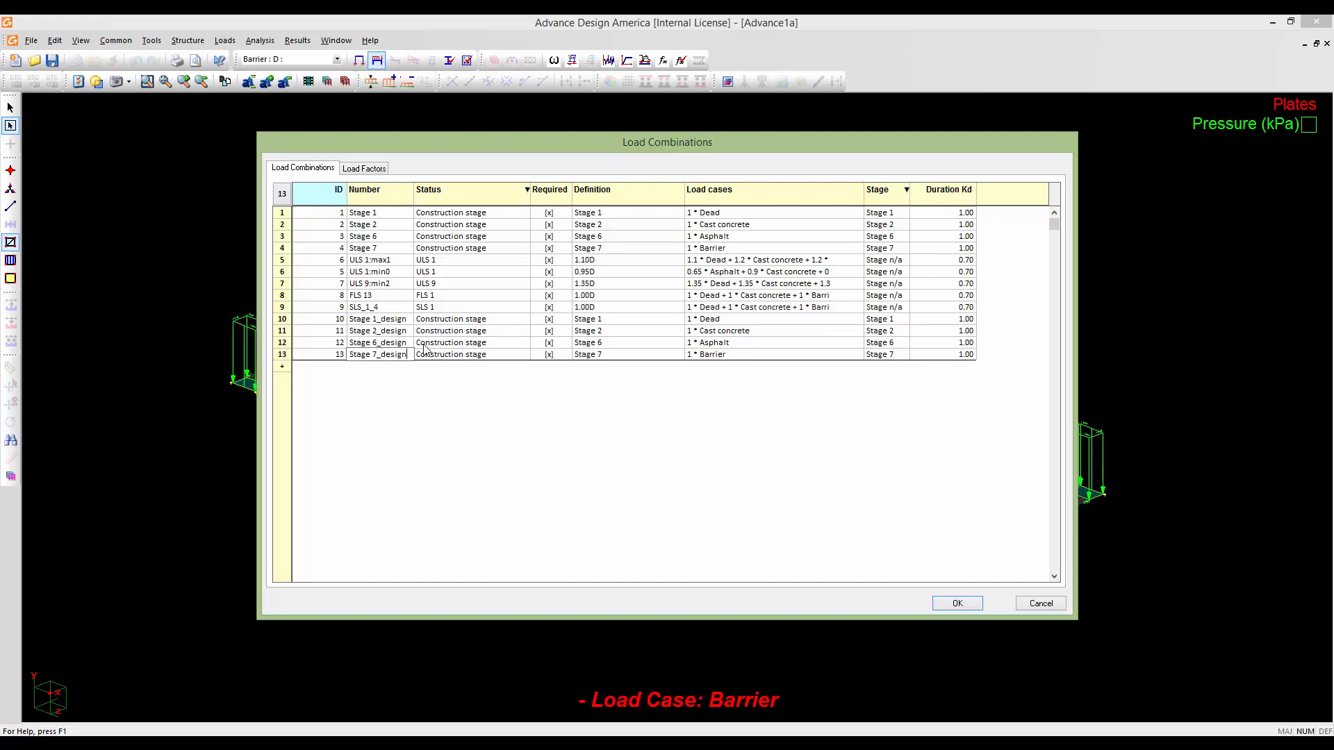
Set the status of the four _design combinations to Ultimate and accept the load combinations
left_click(451, 320)
left_click(523, 319)
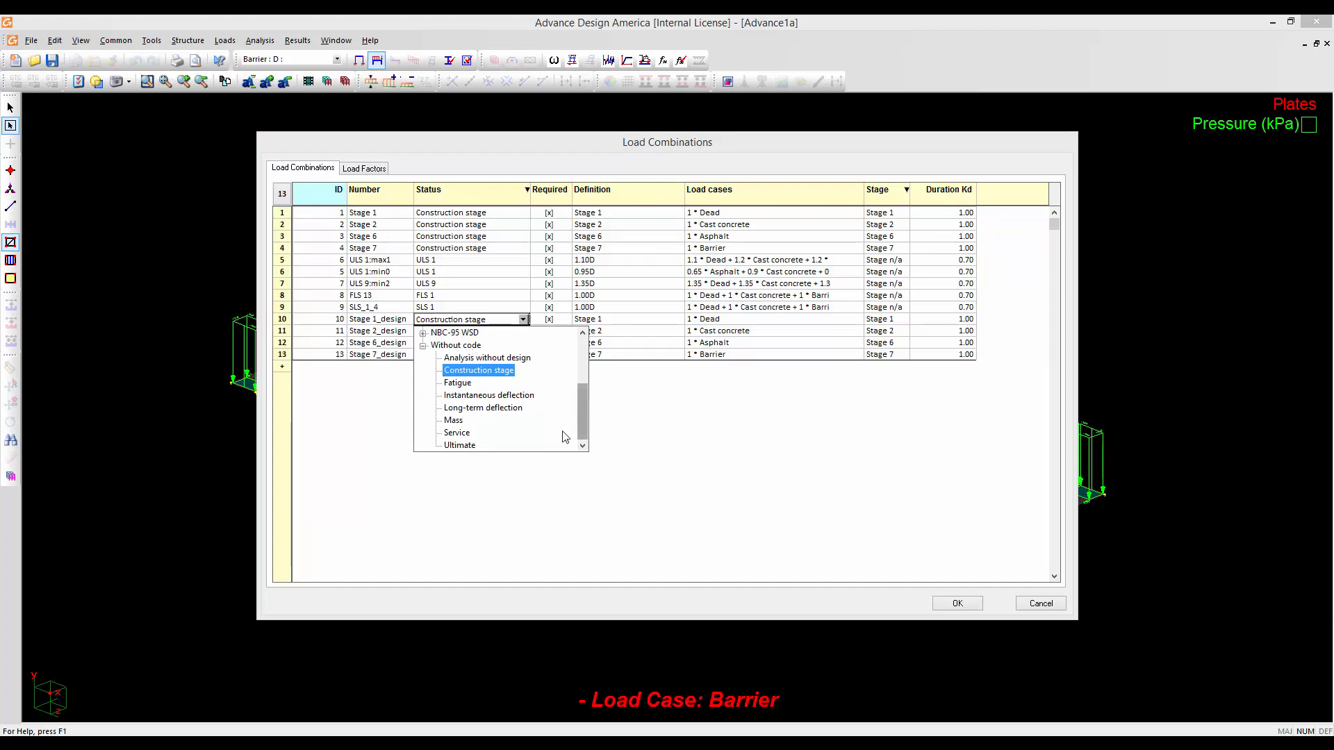
left_click(459, 446)
left_click(457, 333)
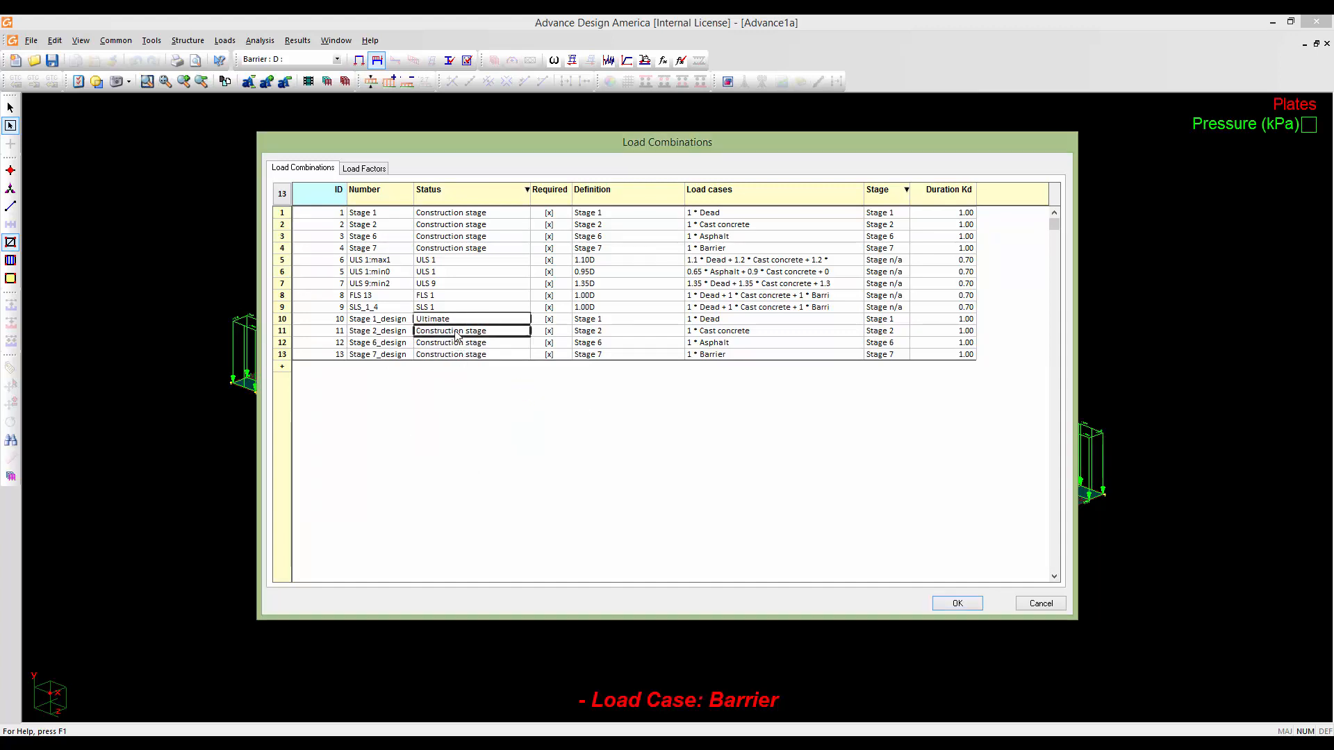
left_click(458, 332)
scroll(558, 418, "down", 1)
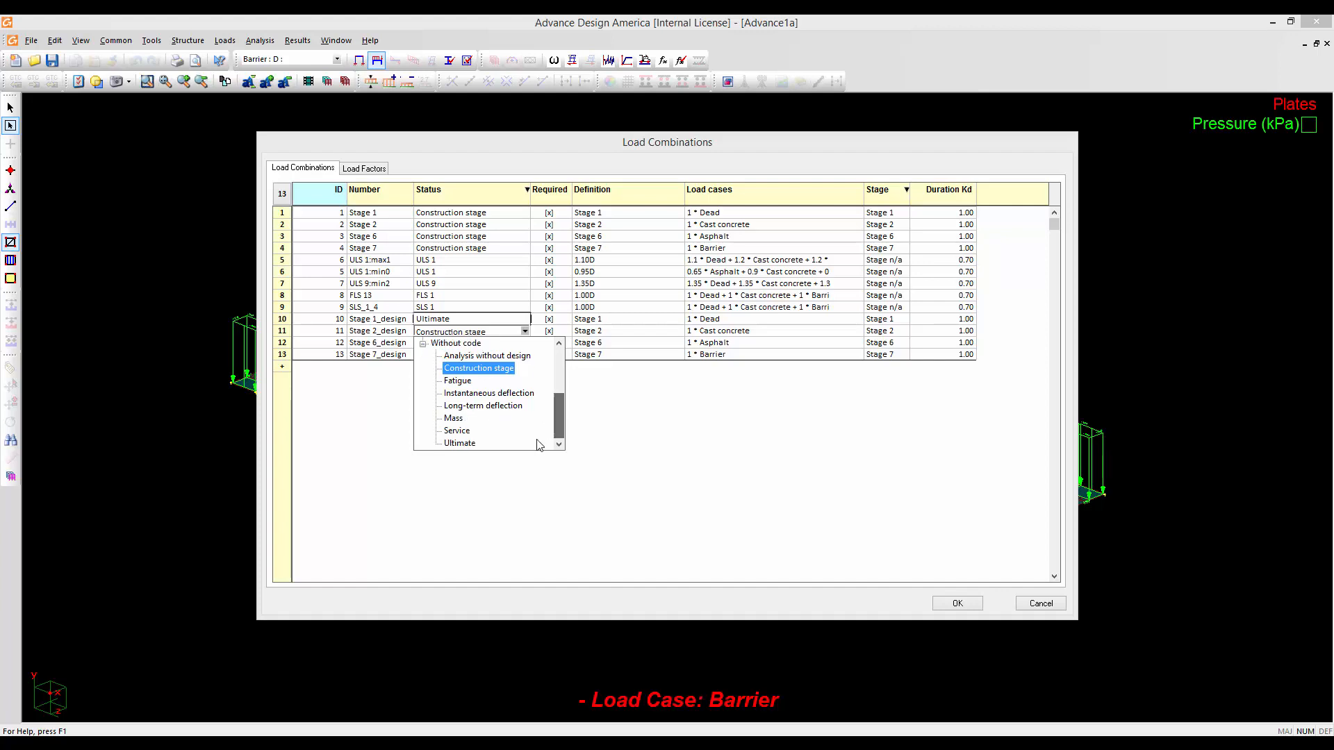
left_click(486, 445)
left_click(449, 343)
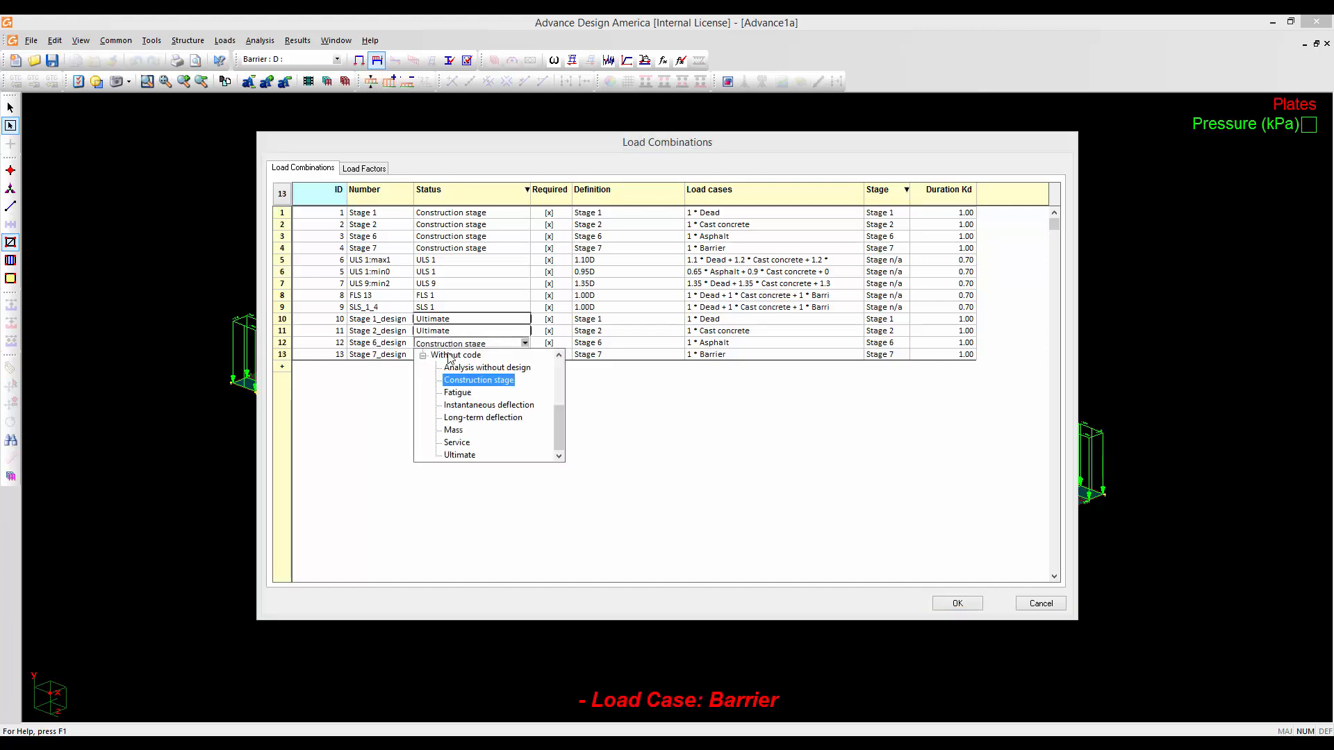
left_click(466, 456)
left_click(447, 355)
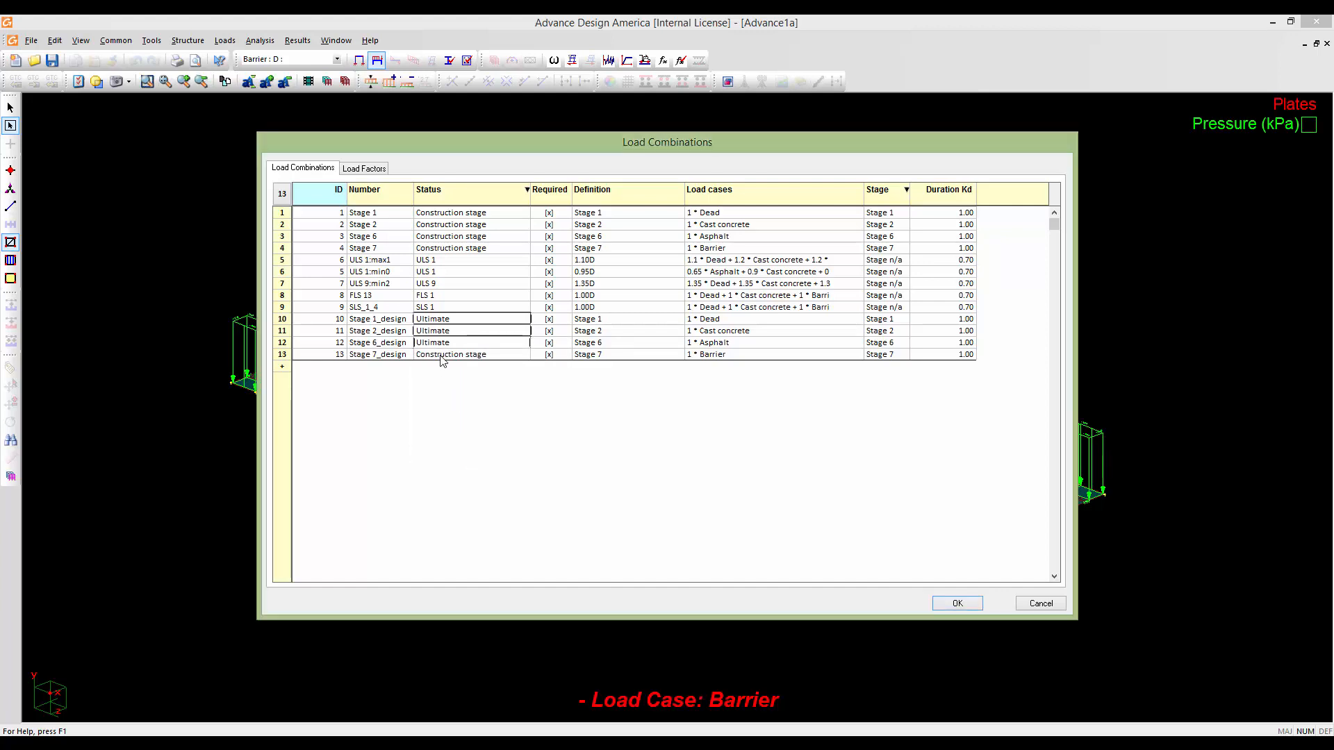
left_click(459, 468)
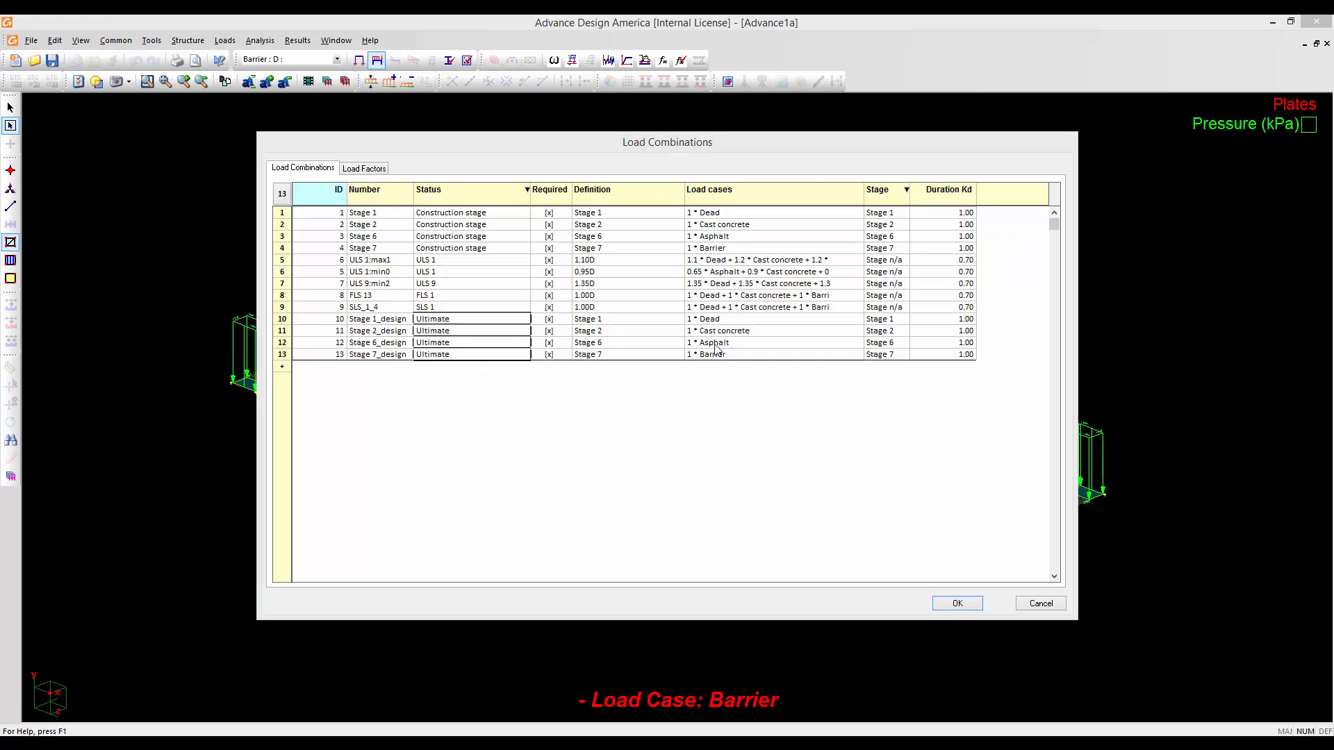
left_click(957, 603)
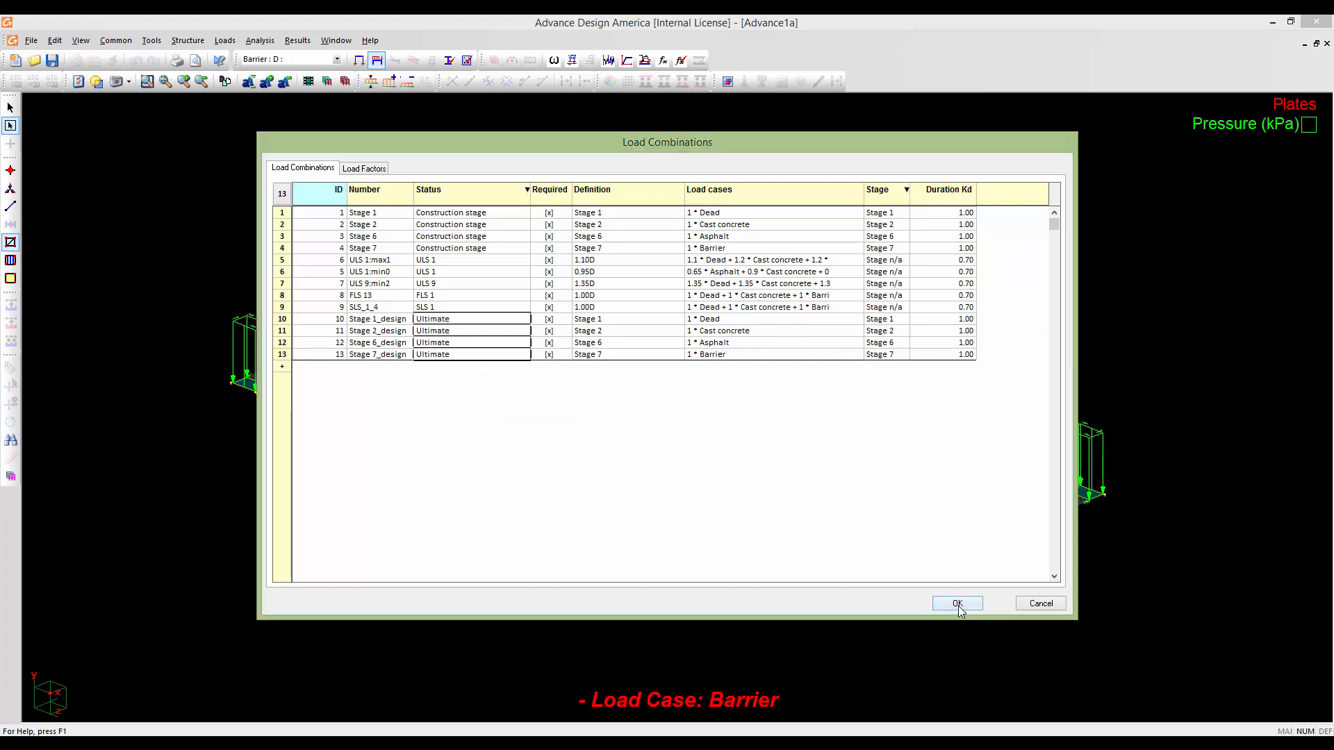
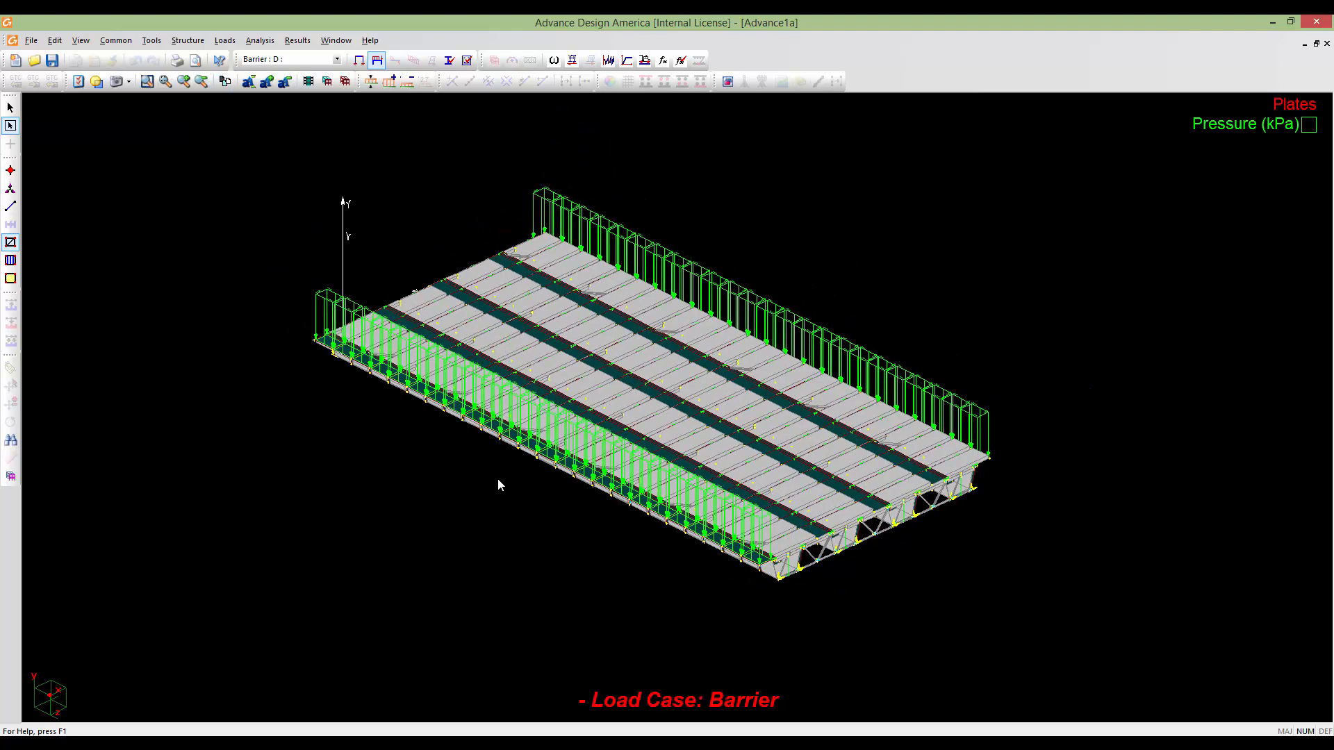
Save the project and run the design analysis with modal, spectral and moving load analysis at each cycle
left_click(681, 61)
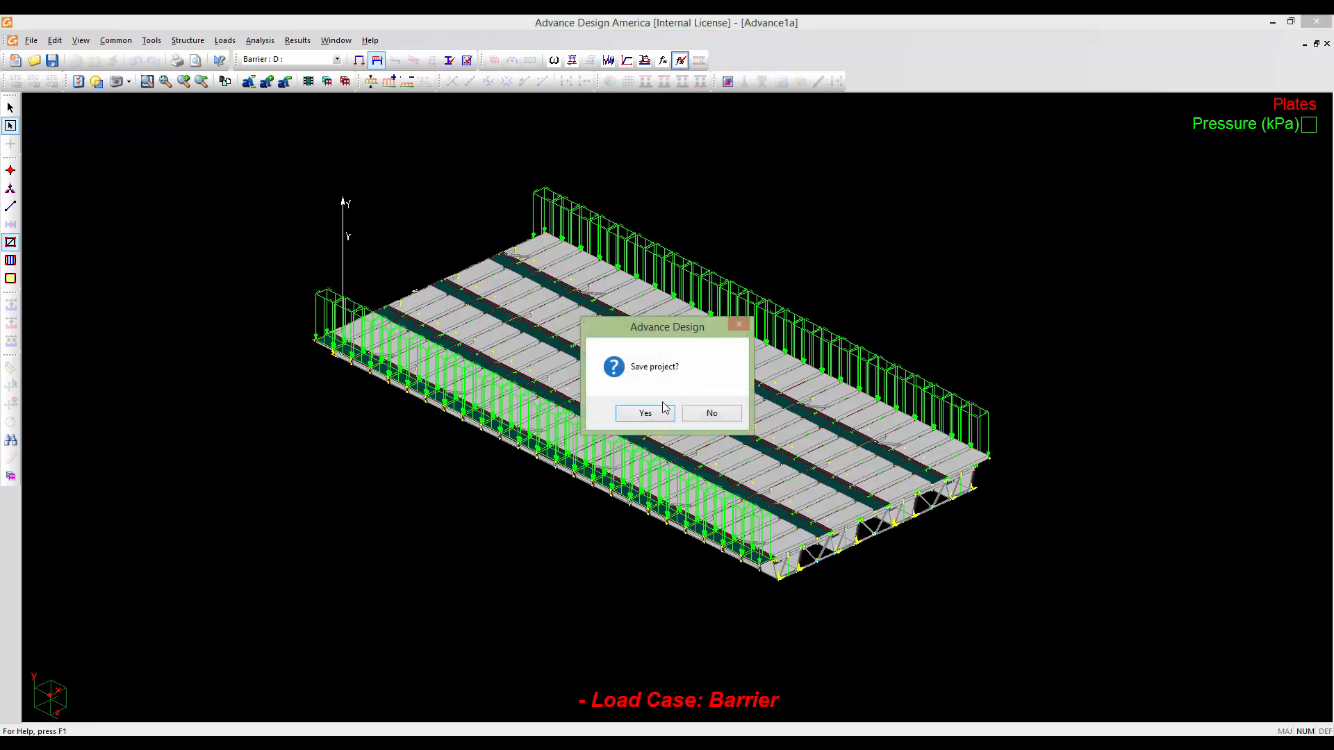
left_click(661, 416)
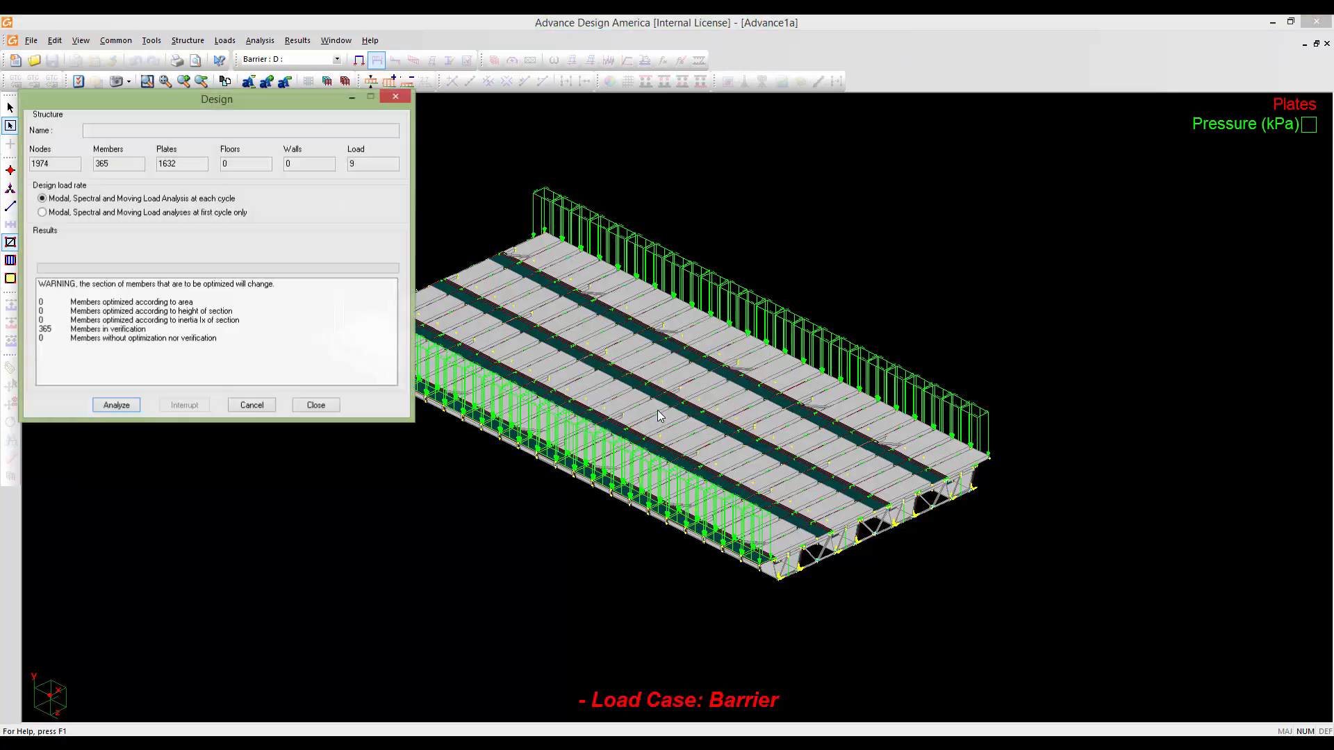
left_click(117, 406)
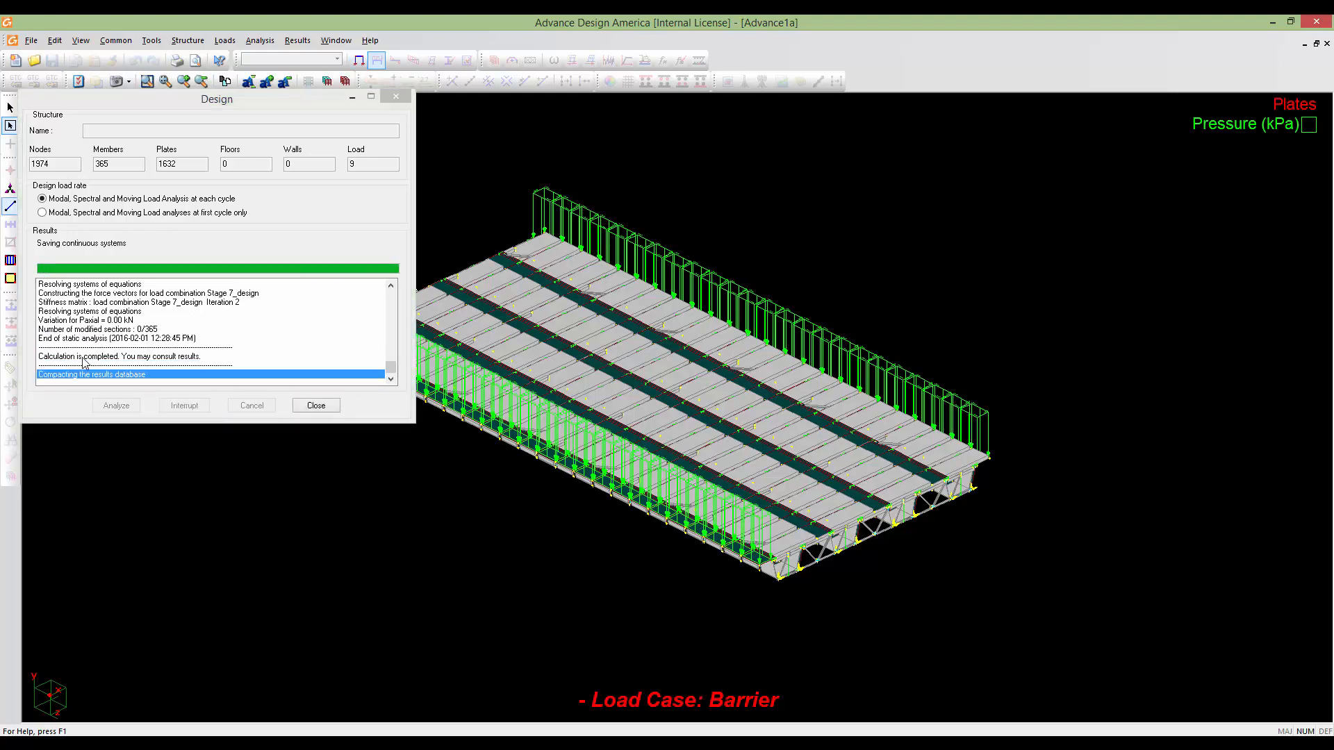
Close the finished design analysis and review the analysis status of each combination in the load combination results summary
left_click(316, 406)
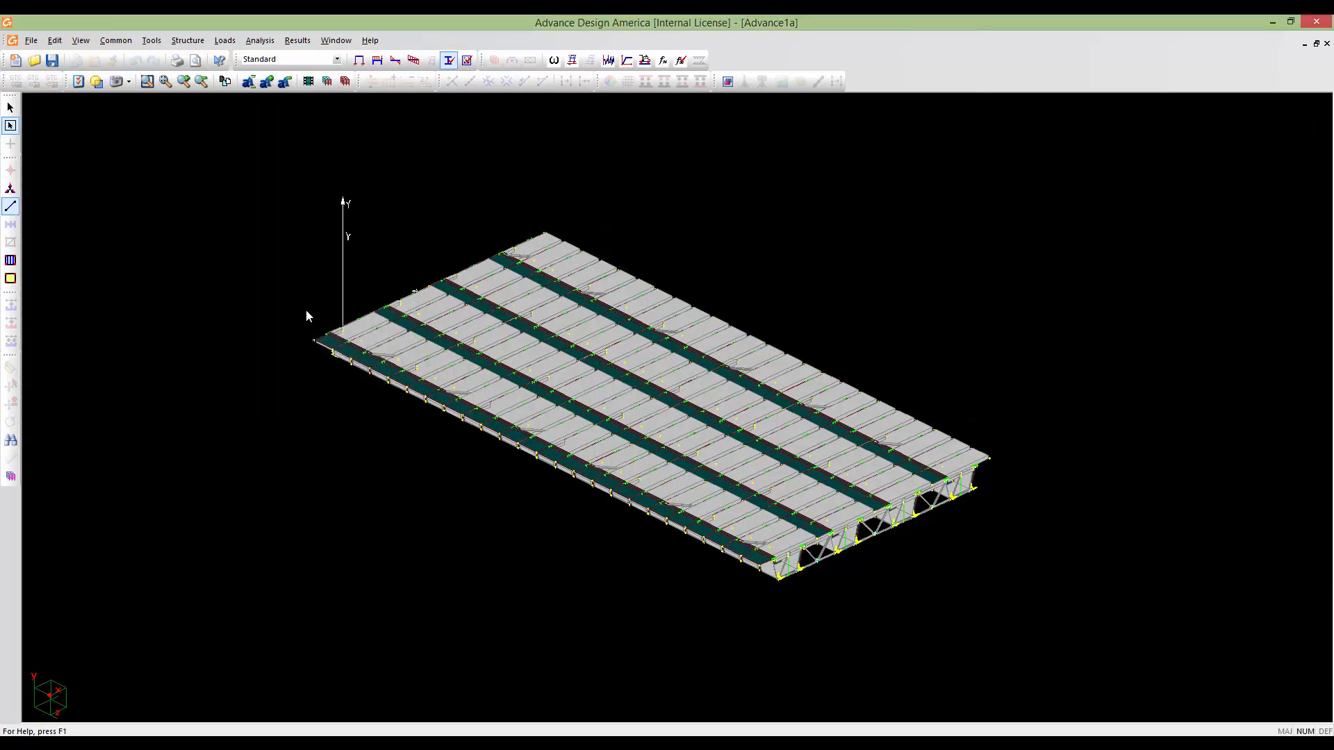
left_click(297, 40)
mouse_move(340, 58)
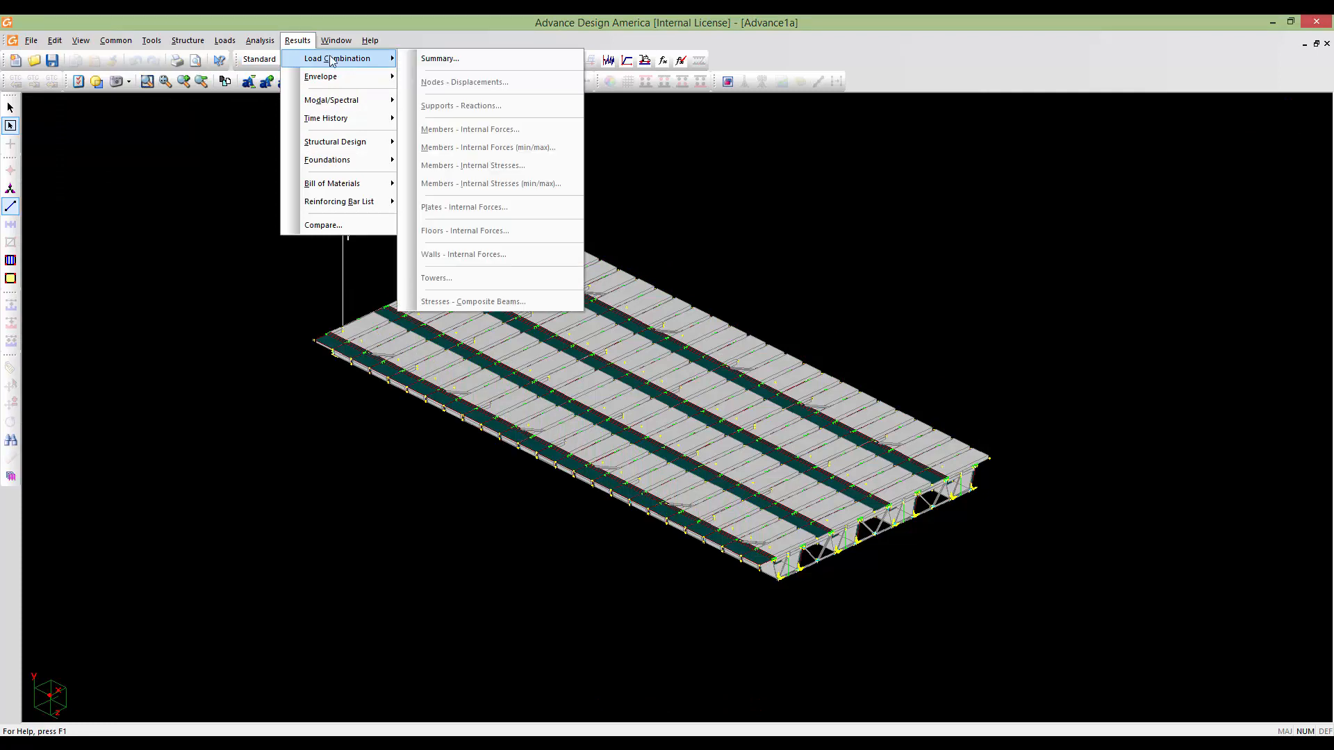
left_click(451, 60)
scroll(590, 347, "down", 3)
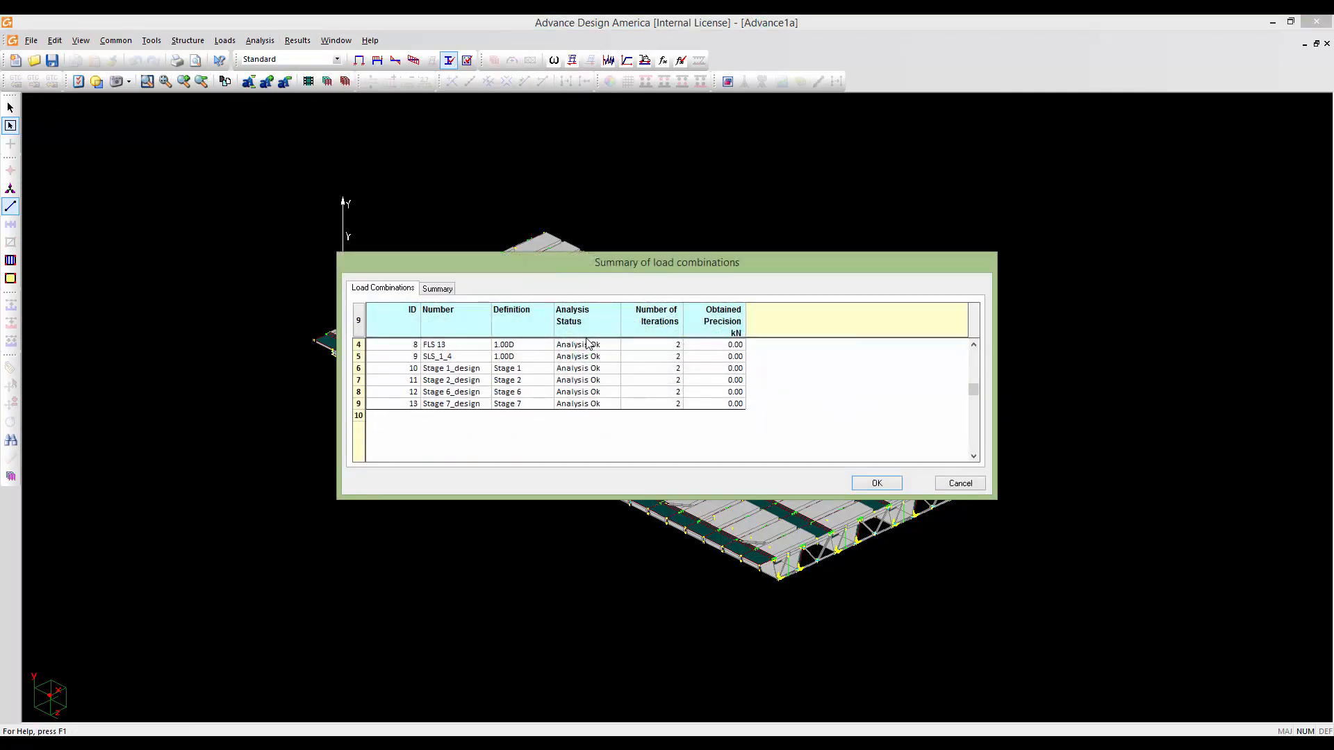
scroll(590, 395, "up", 3)
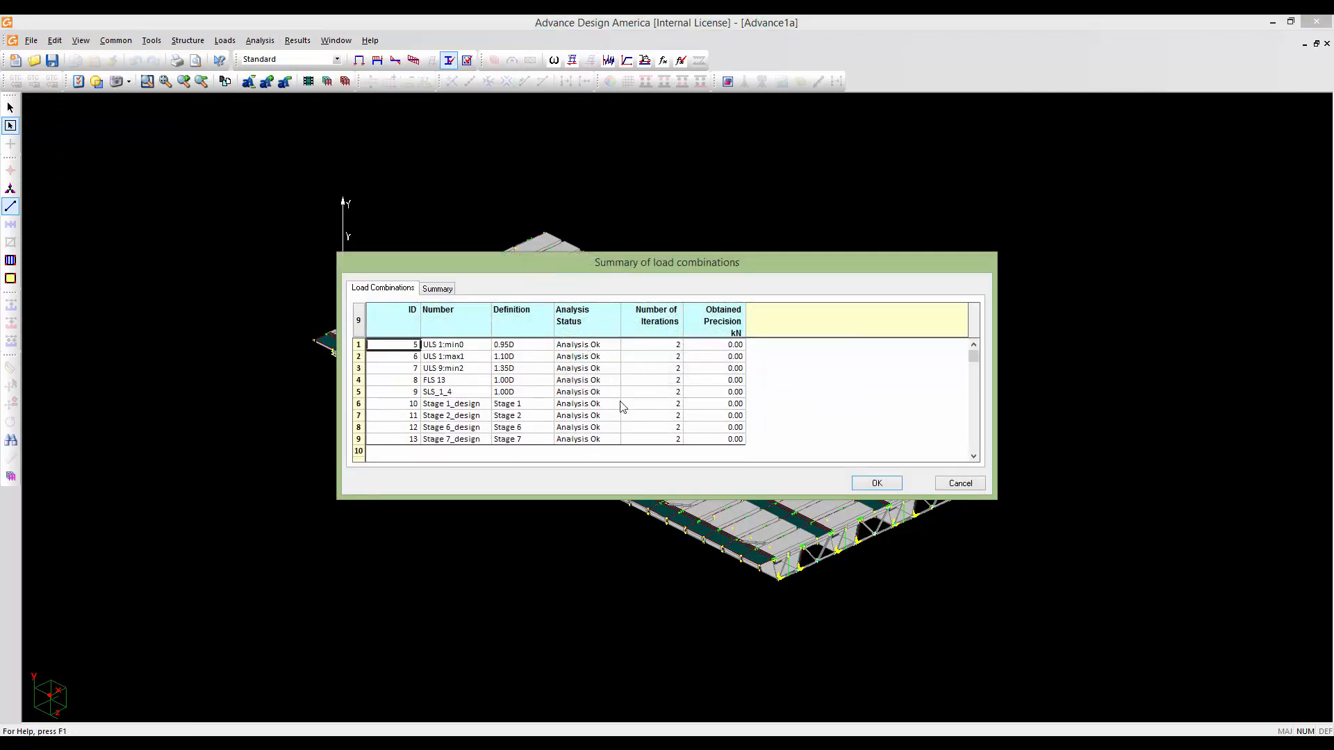
left_click(878, 485)
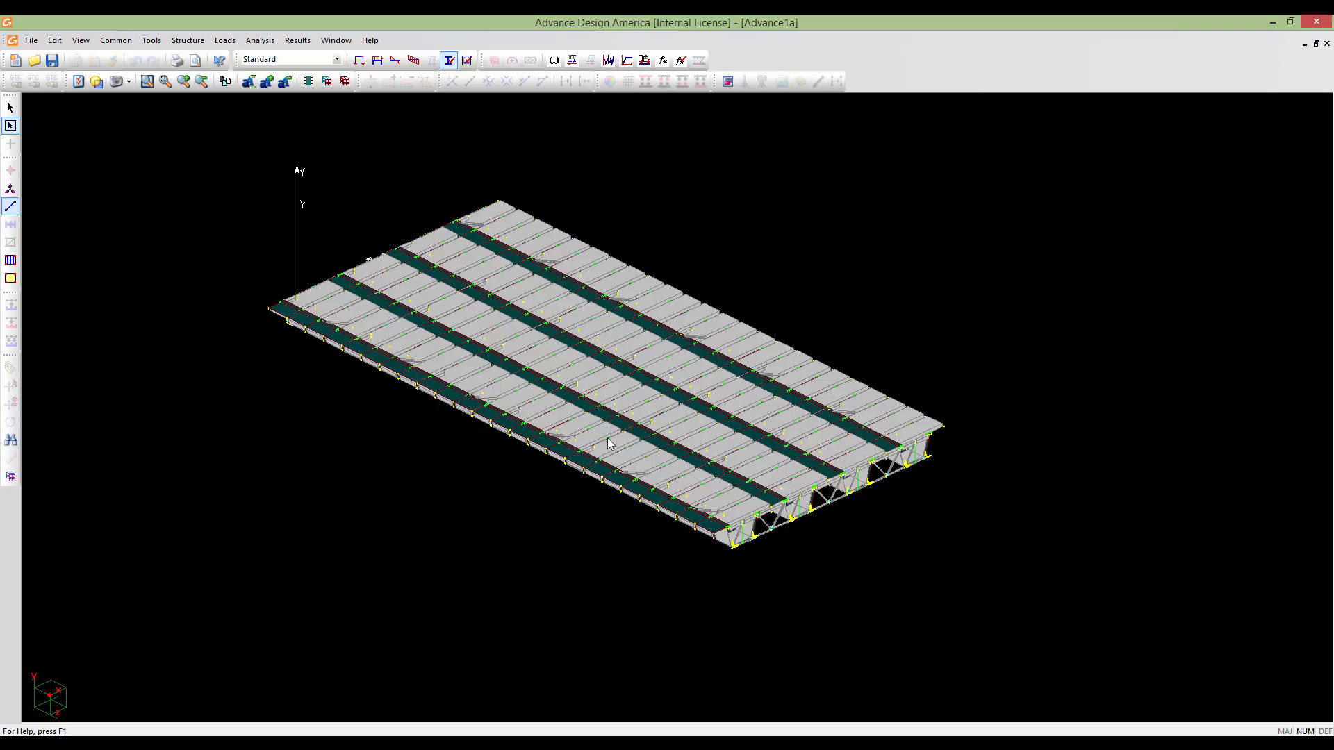
Turn on the graphical and numerical display of the members' design load rates in the view options
scroll(615, 459, "up", 2)
scroll(658, 439, "down", 1)
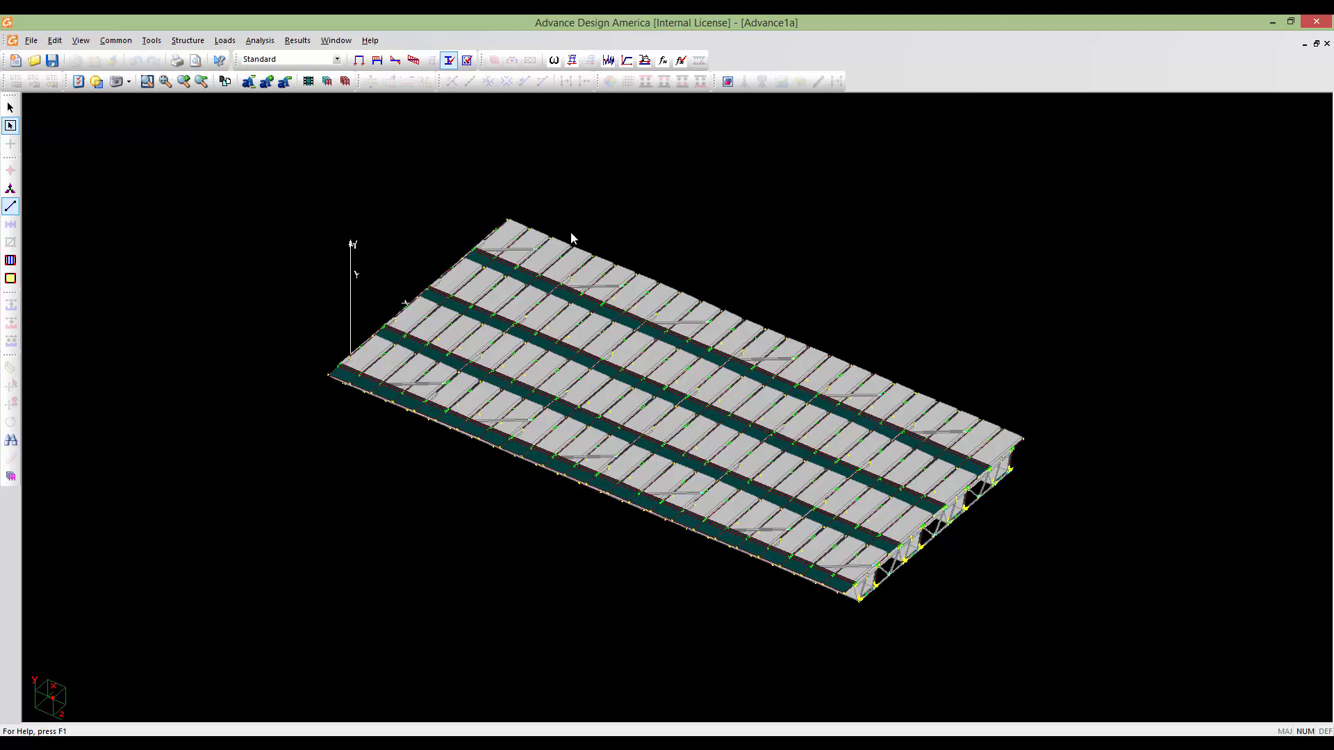
left_click(78, 82)
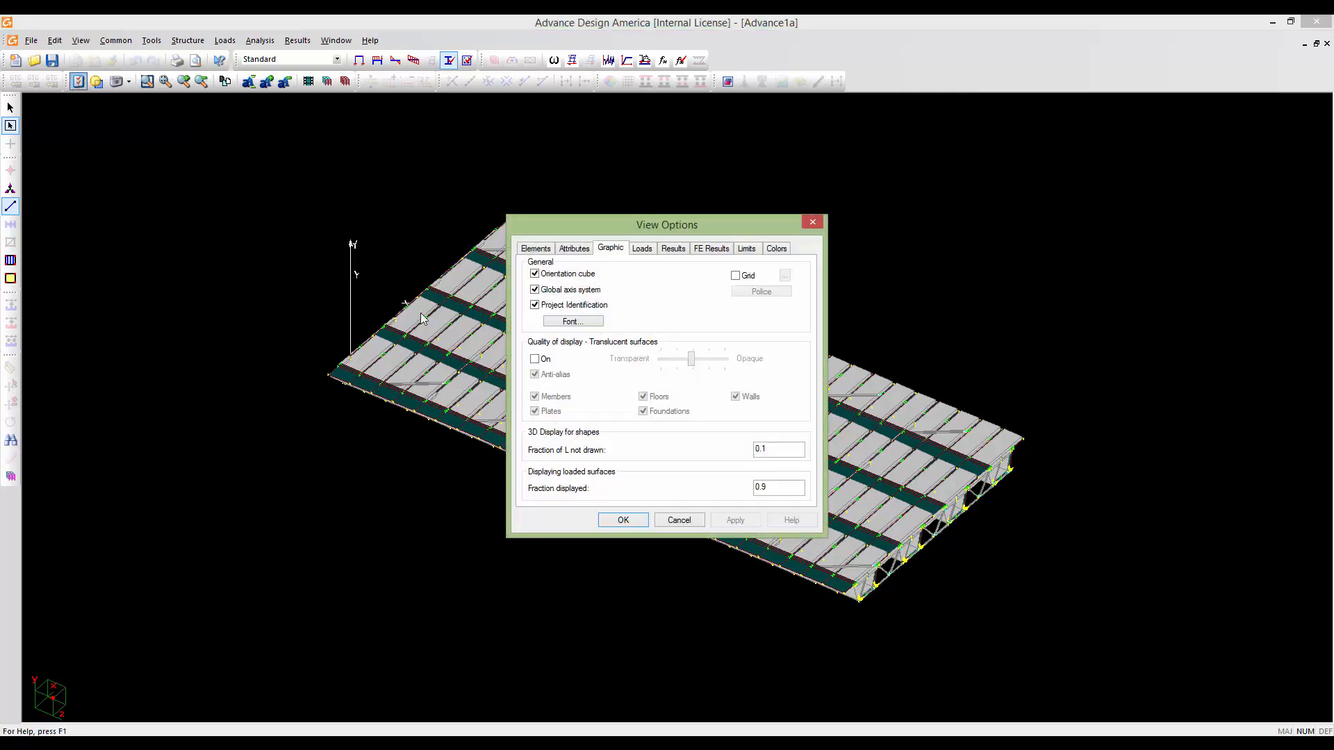
left_click(671, 250)
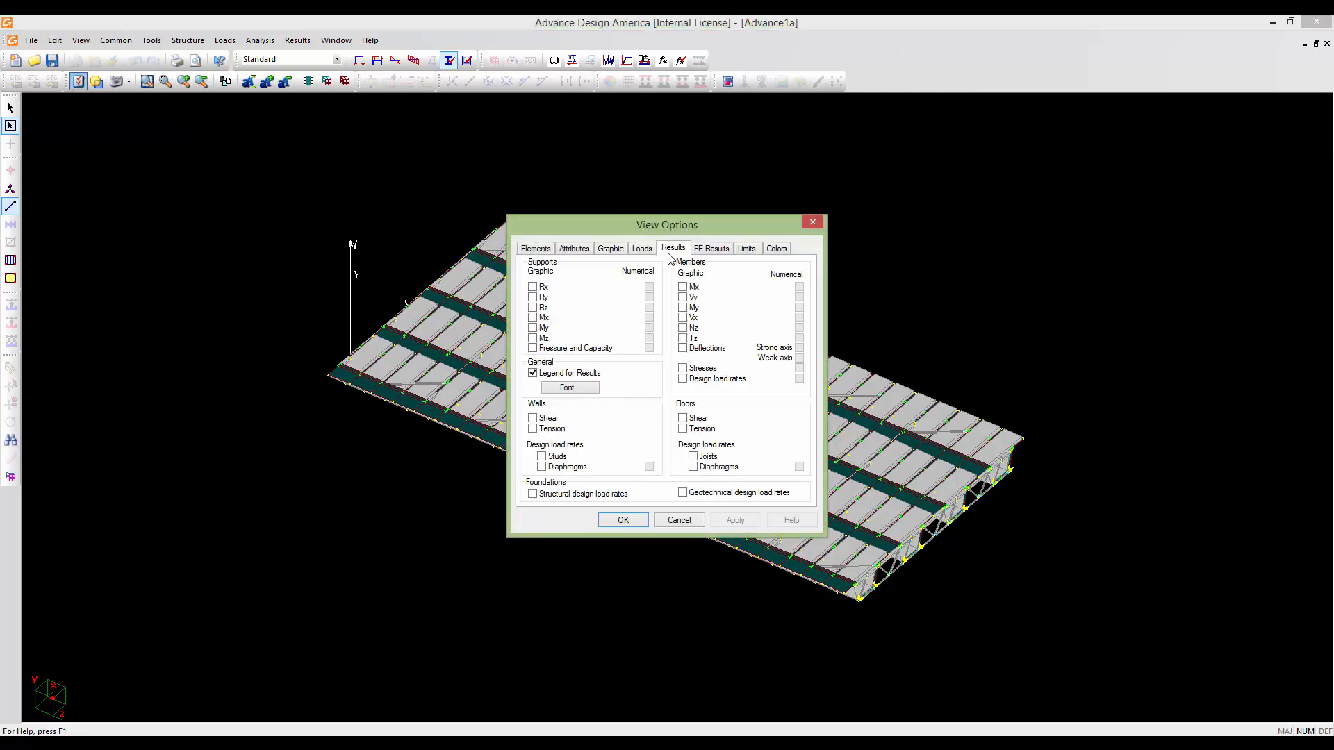
left_click(683, 379)
left_click(799, 378)
left_click(623, 520)
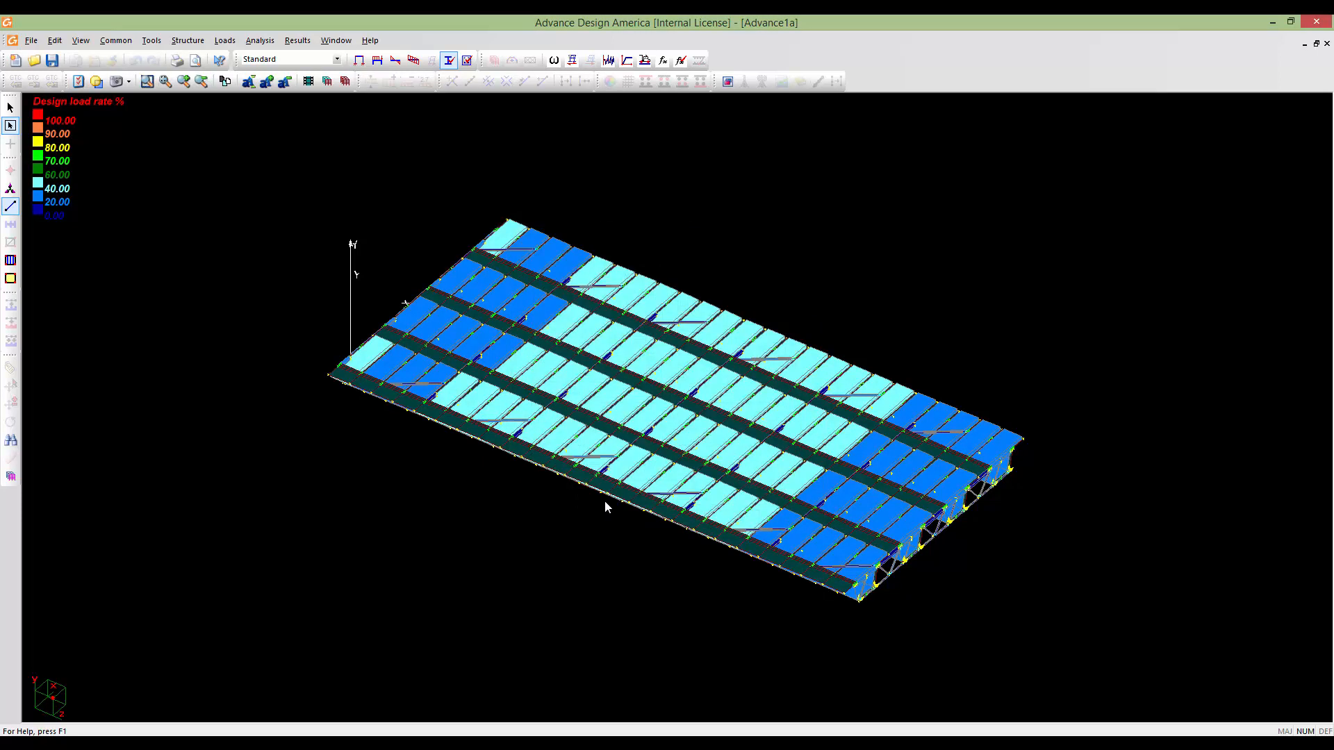
Select all members of the bridge and display only them, hiding the deck plates
middle_click_drag(623, 552, 972, 610, "shift")
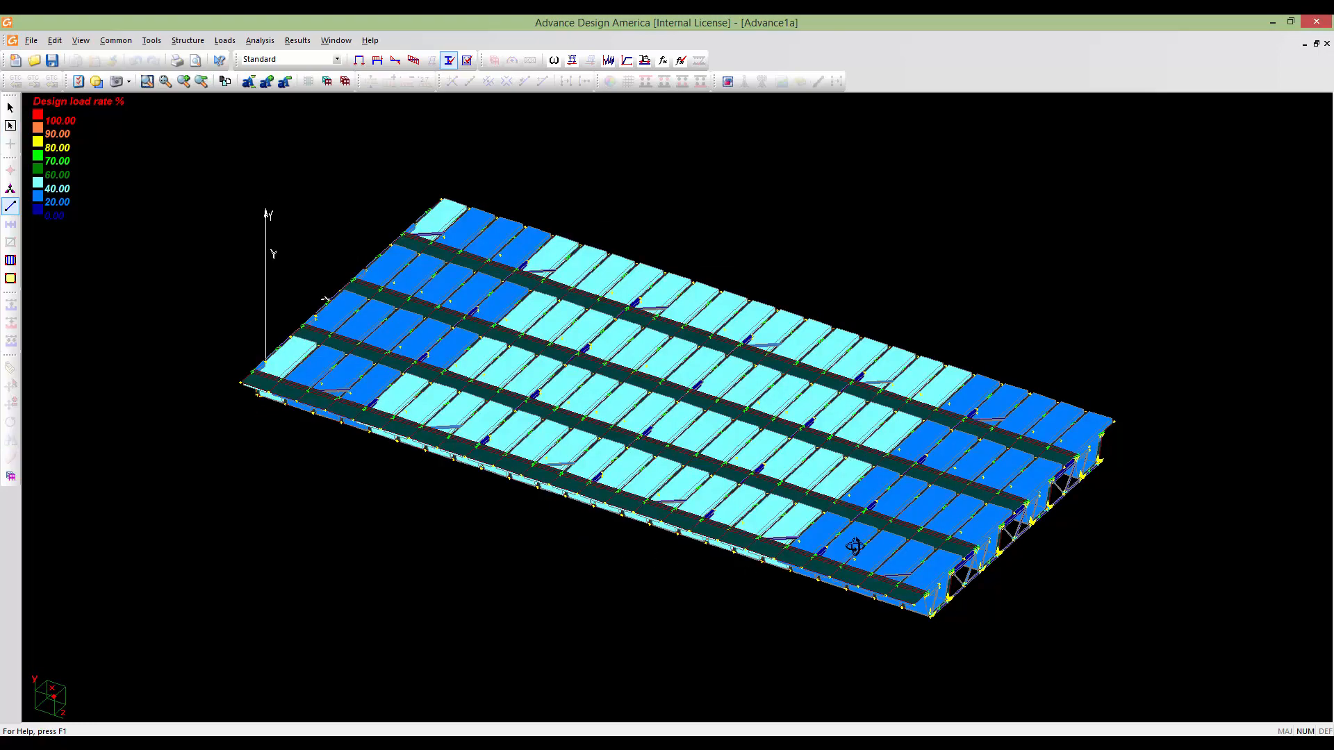
mouse_move(849, 545)
middle_mouse_down("shift")
mouse_move(867, 394)
mouse_move(855, 337)
mouse_move(803, 422)
mouse_move(810, 362)
middle_mouse_up("shift")
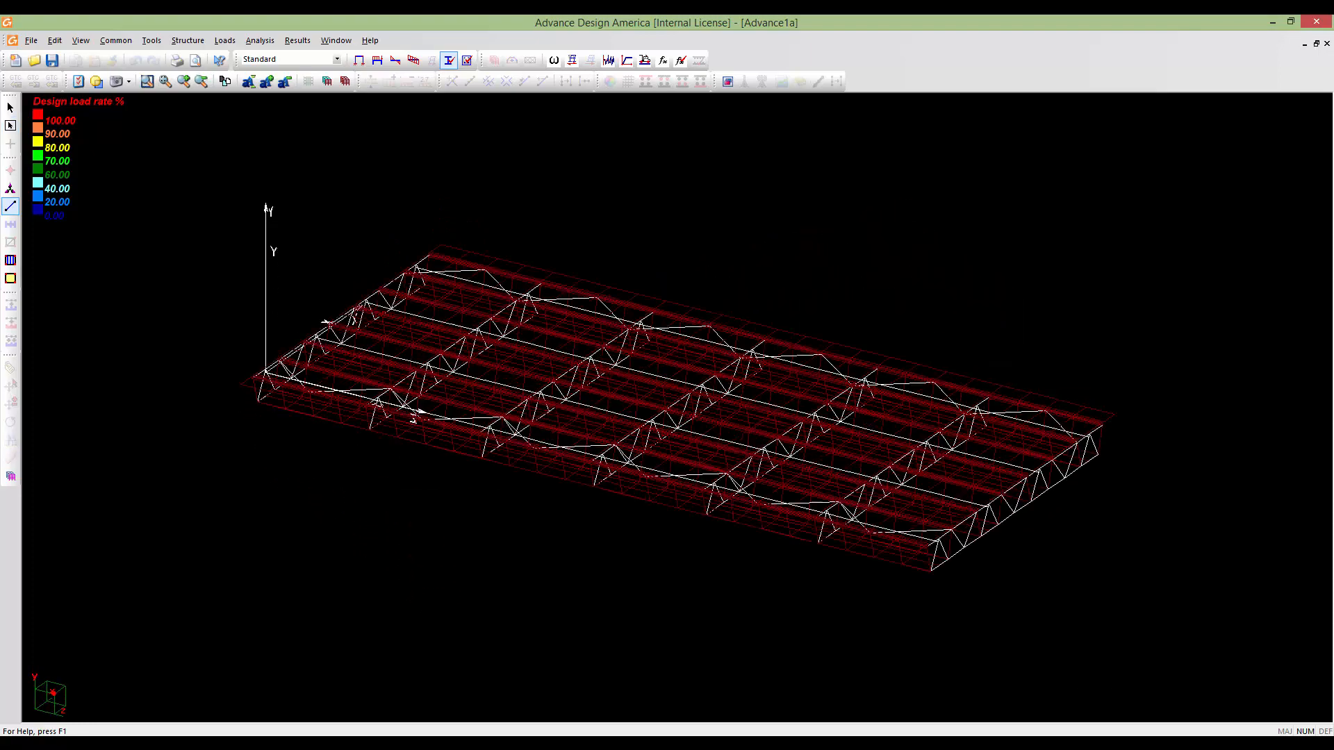
scroll(715, 514, "up", 5)
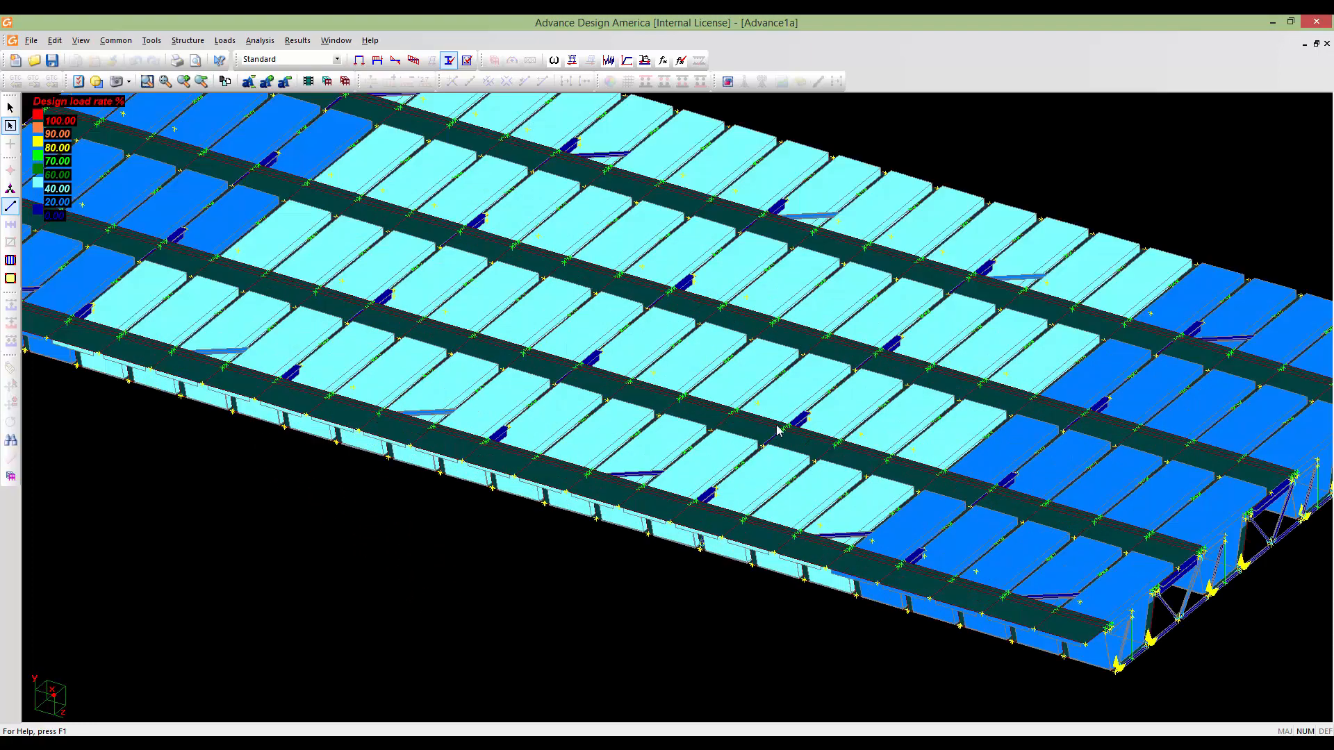
scroll(841, 479, "down", 6)
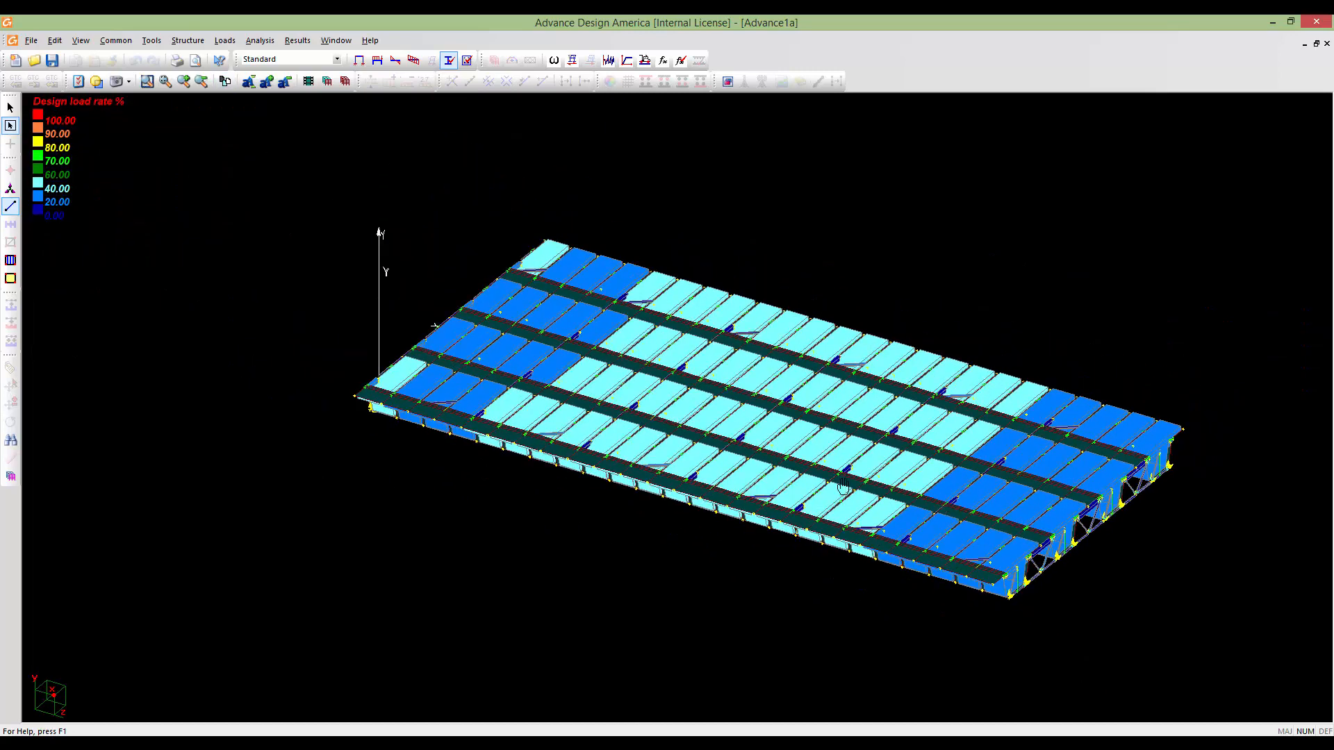
middle_click_drag(843, 484, 729, 501)
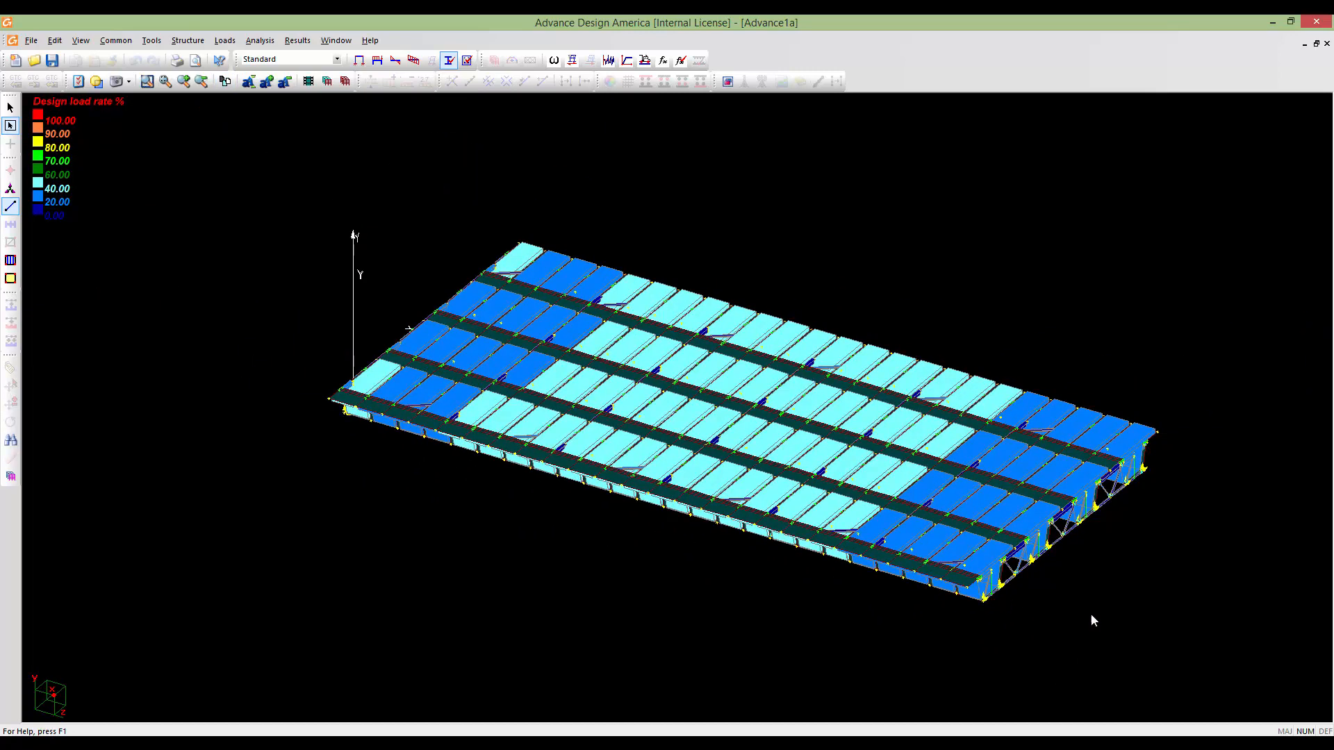
key("ctrl+a")
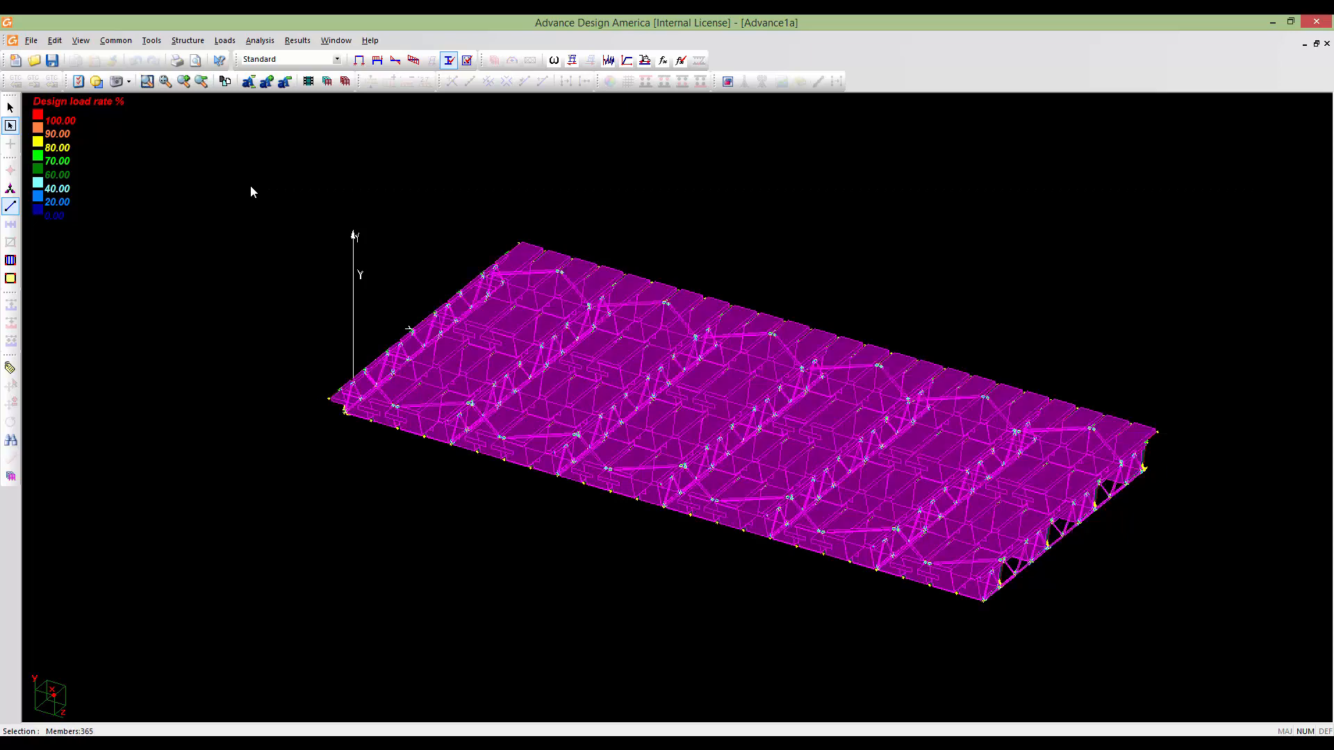
left_click(396, 536)
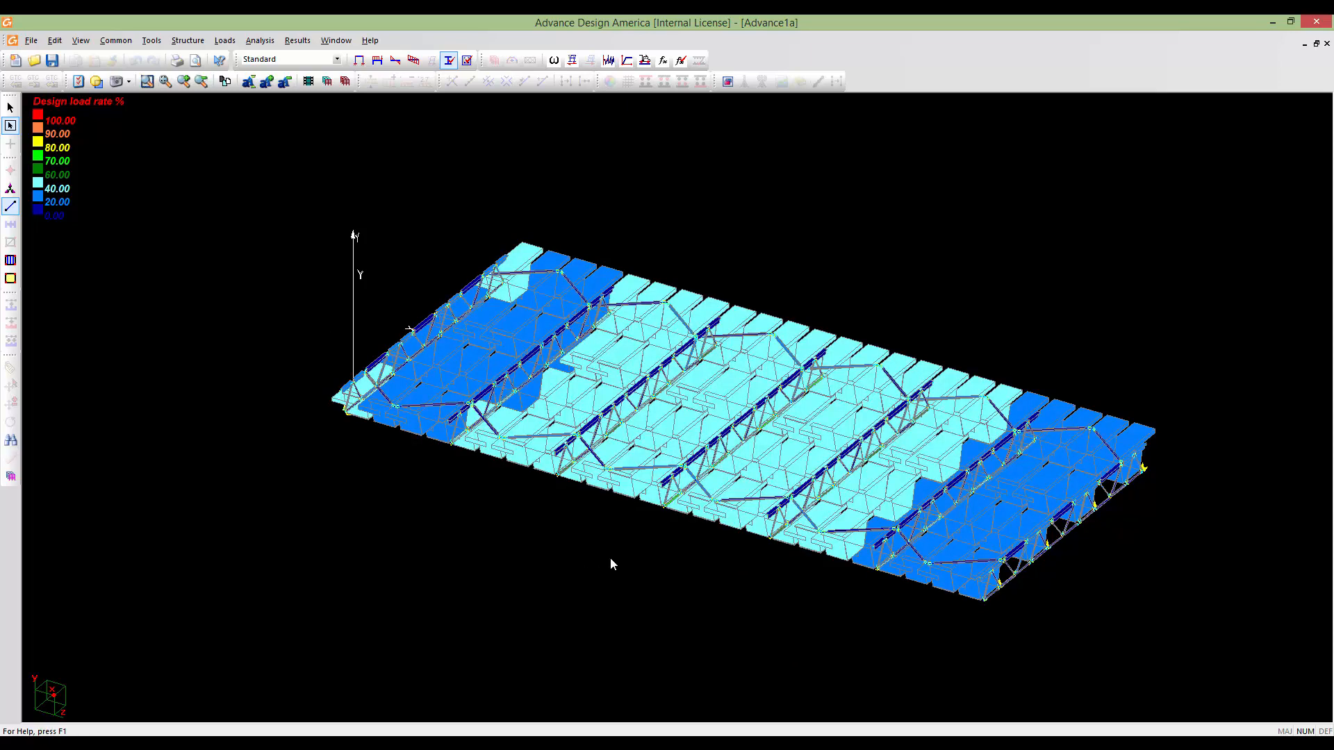
Pick the saved Beams selection, isolate those girders in the view and clear the selection
mouse_move(610, 557)
middle_mouse_down("shift")
mouse_move(524, 571)
mouse_move(672, 543)
middle_mouse_up("shift")
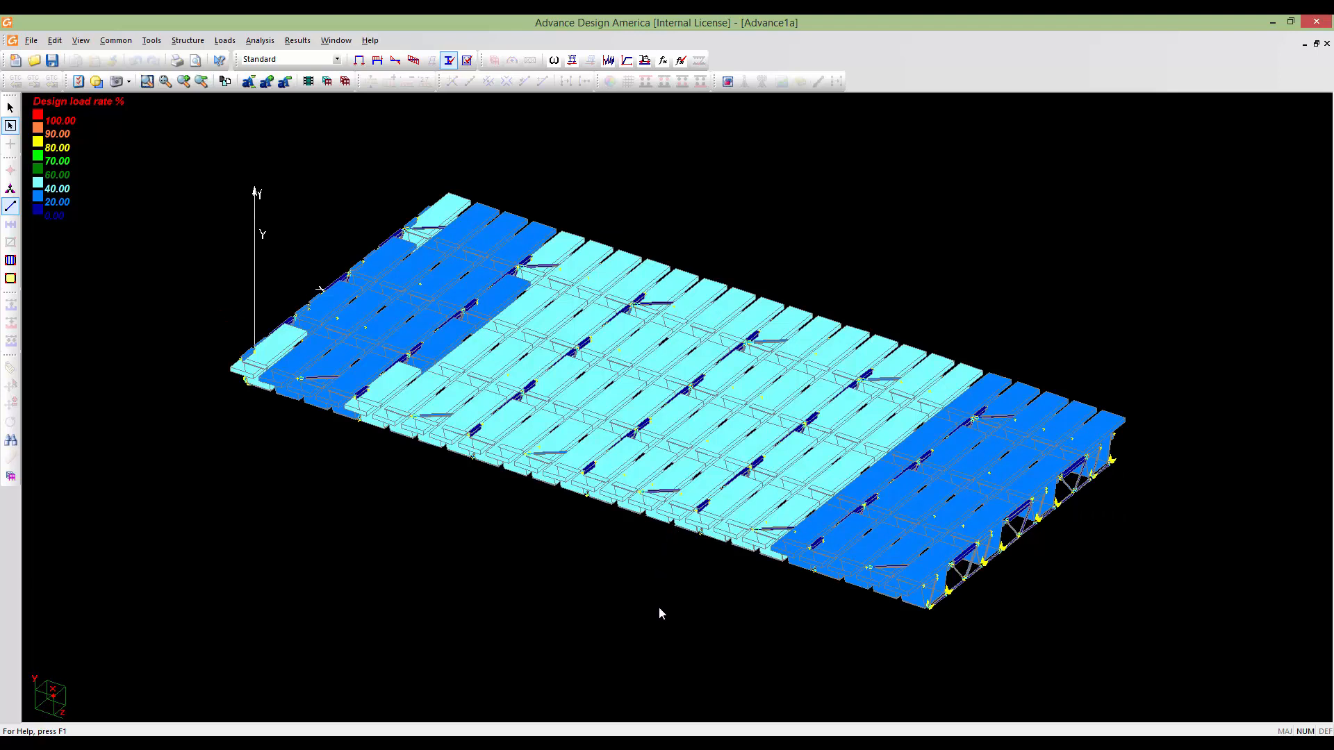
middle_click_drag(658, 609, 658, 617, "shift")
key("ctrl+l")
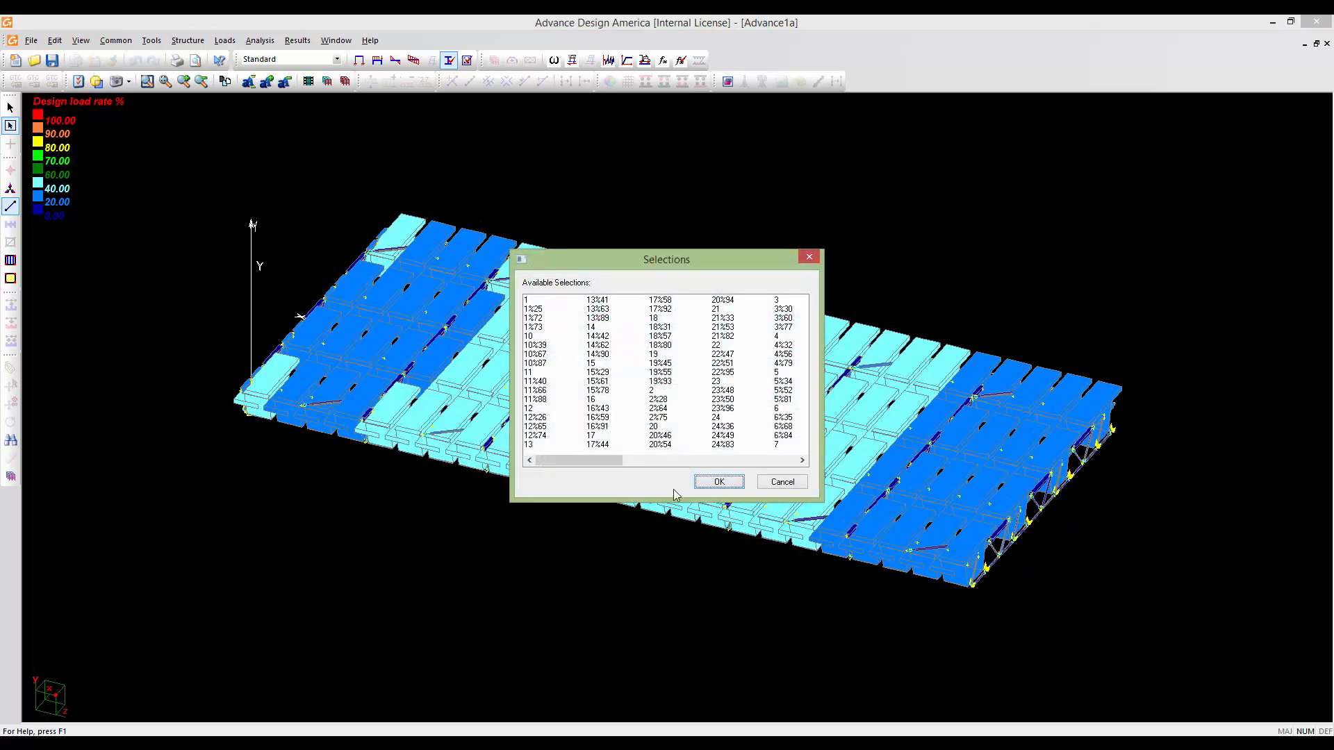
left_click(802, 461)
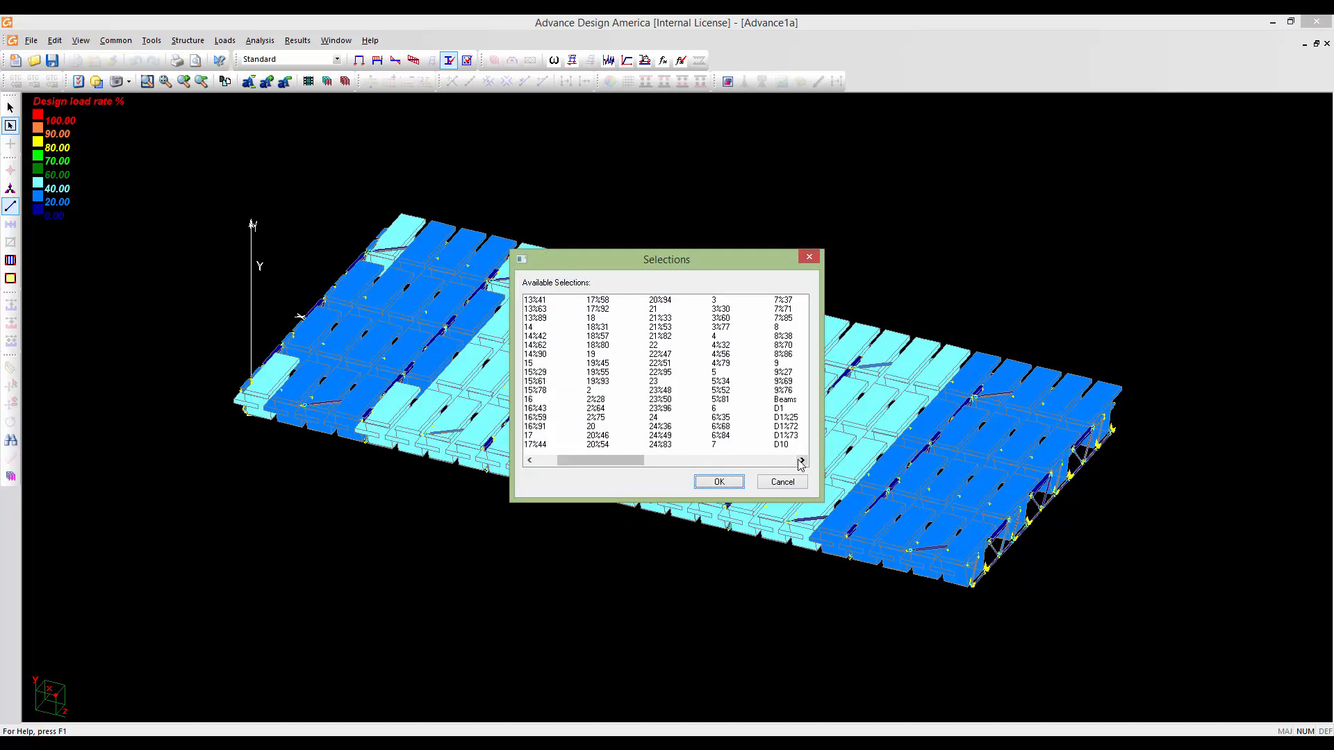
left_click(801, 462)
left_click(725, 400)
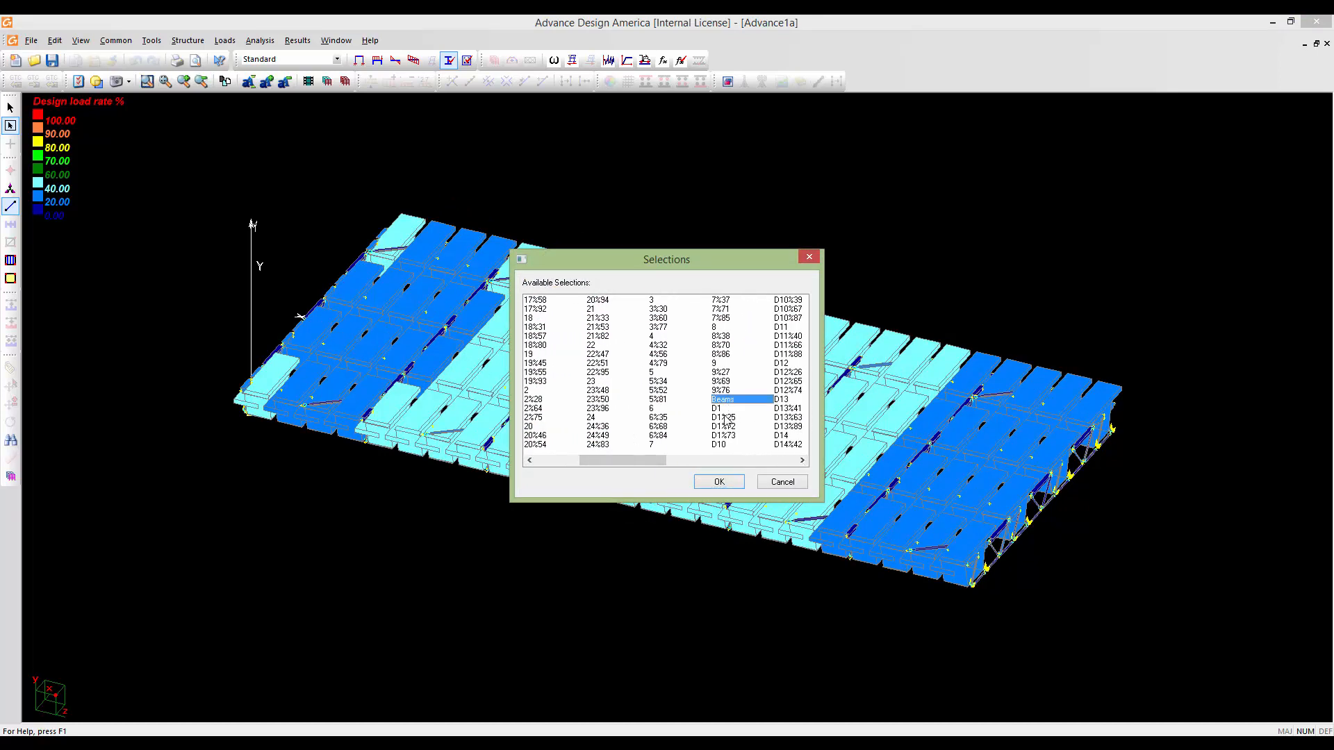
left_click(719, 482)
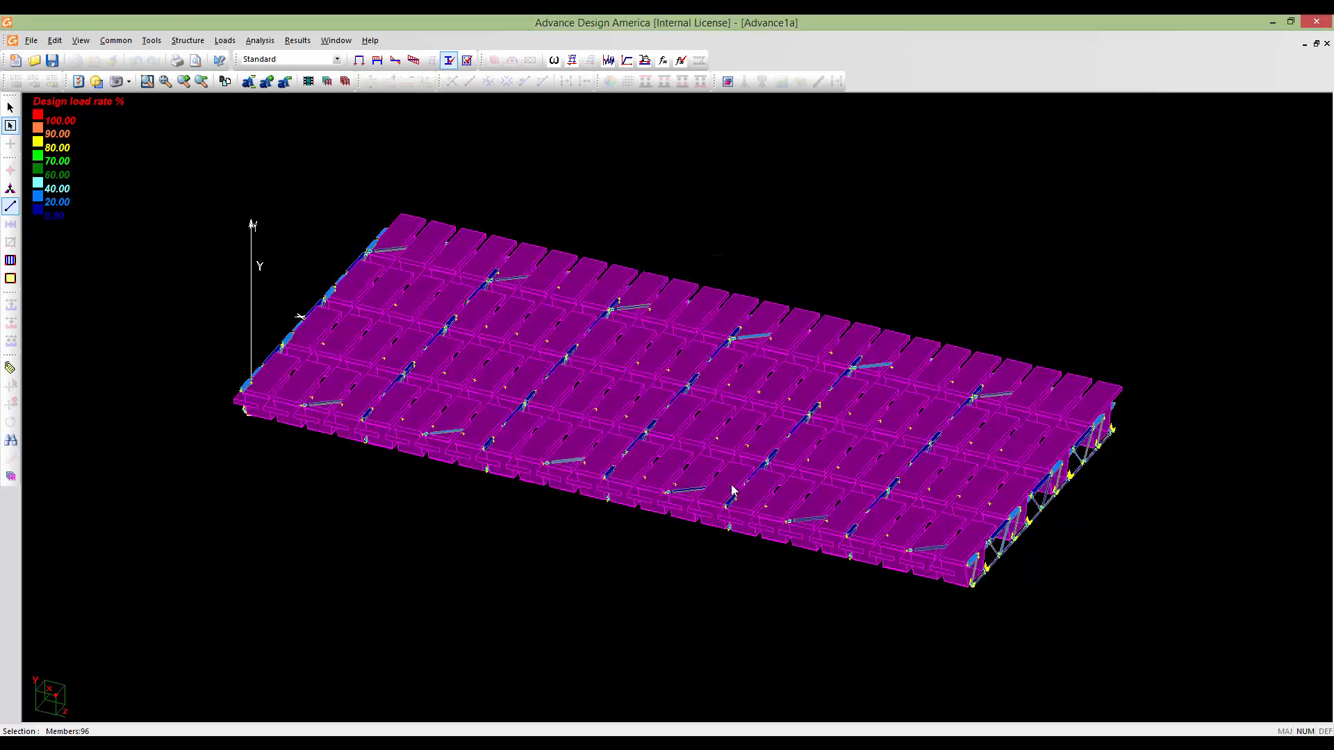
key("space")
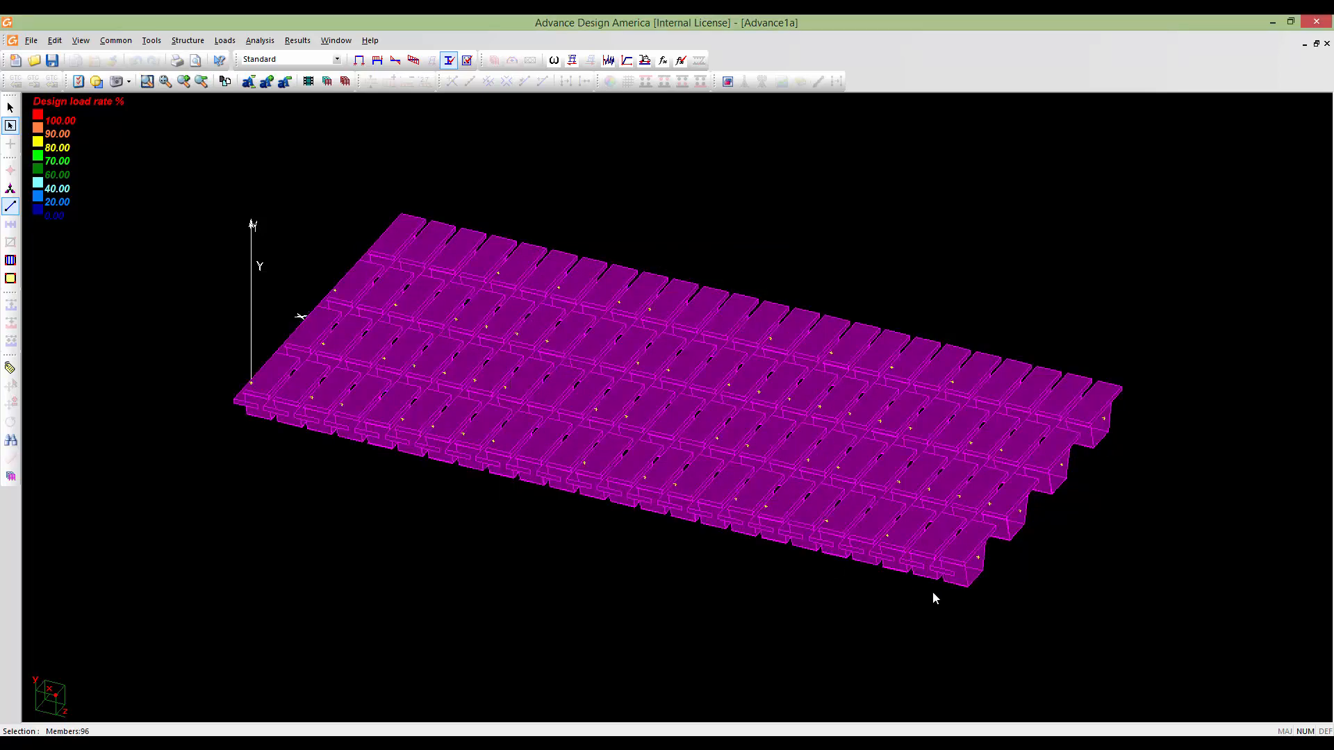
key("Escape")
Examine the design load rate colours along the isolated girders from several angles
middle_click_drag(876, 613, 780, 570)
middle_click_drag(780, 570, 757, 546)
scroll(737, 556, "up", 3)
scroll(740, 556, "down", 4)
scroll(758, 545, "up", 1)
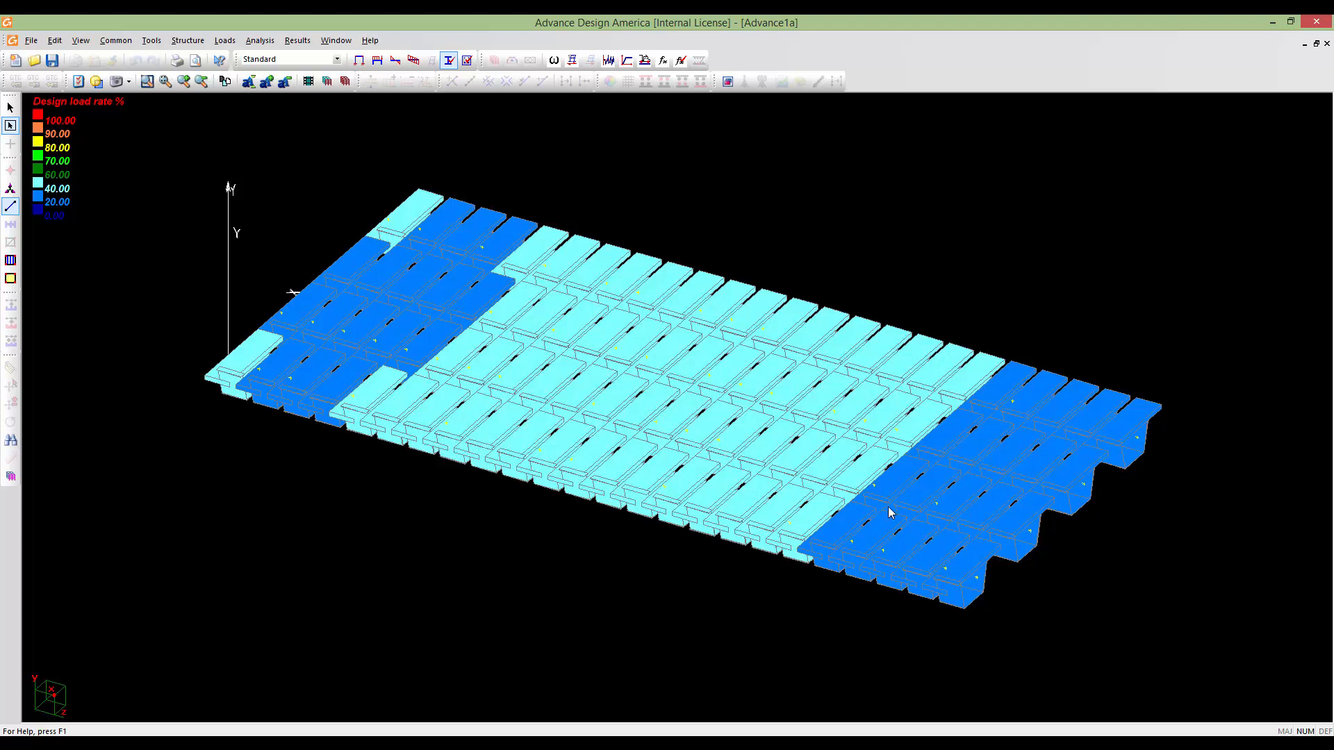
middle_click_drag(895, 507, 936, 481)
scroll(936, 480, "up", 1)
middle_click_drag(757, 374, 786, 402)
middle_click_drag(785, 433, 763, 474)
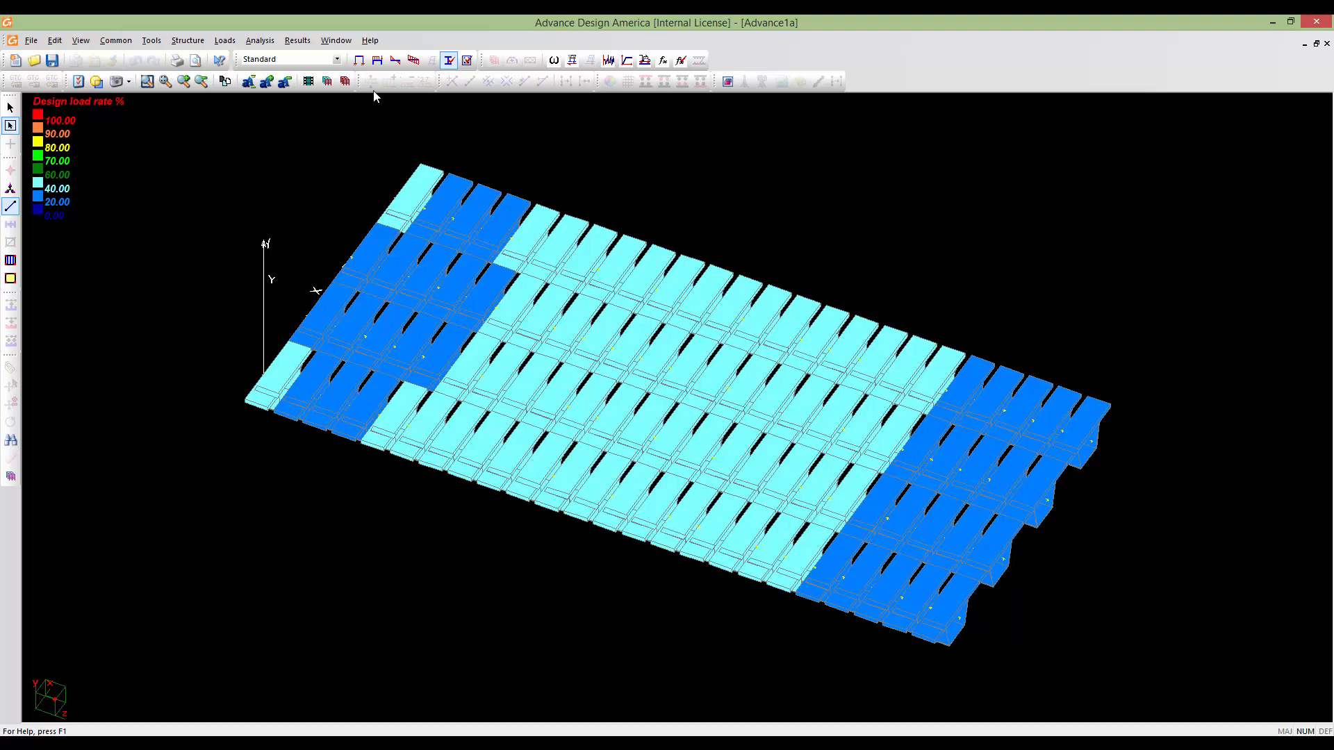
Restore the full bridge model in the view, and display only its members without the deck plates
left_click(345, 81)
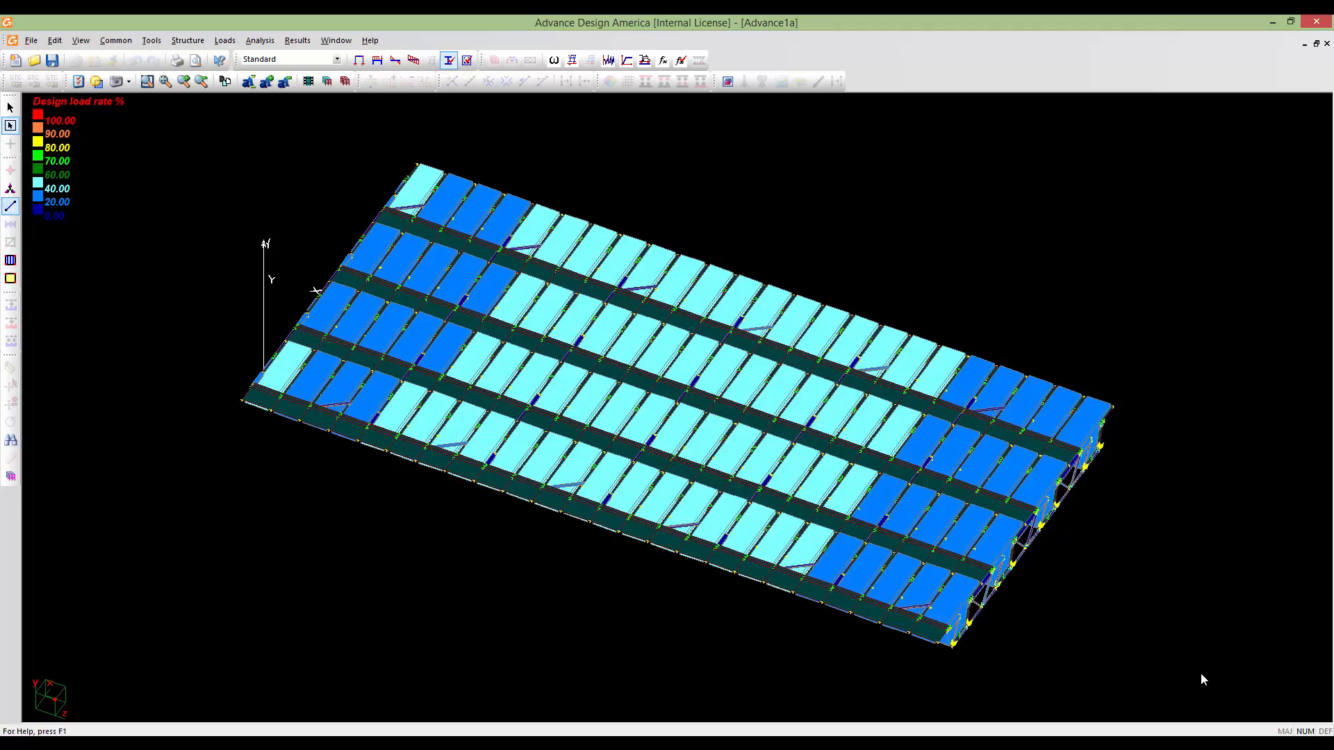
key("ctrl+a")
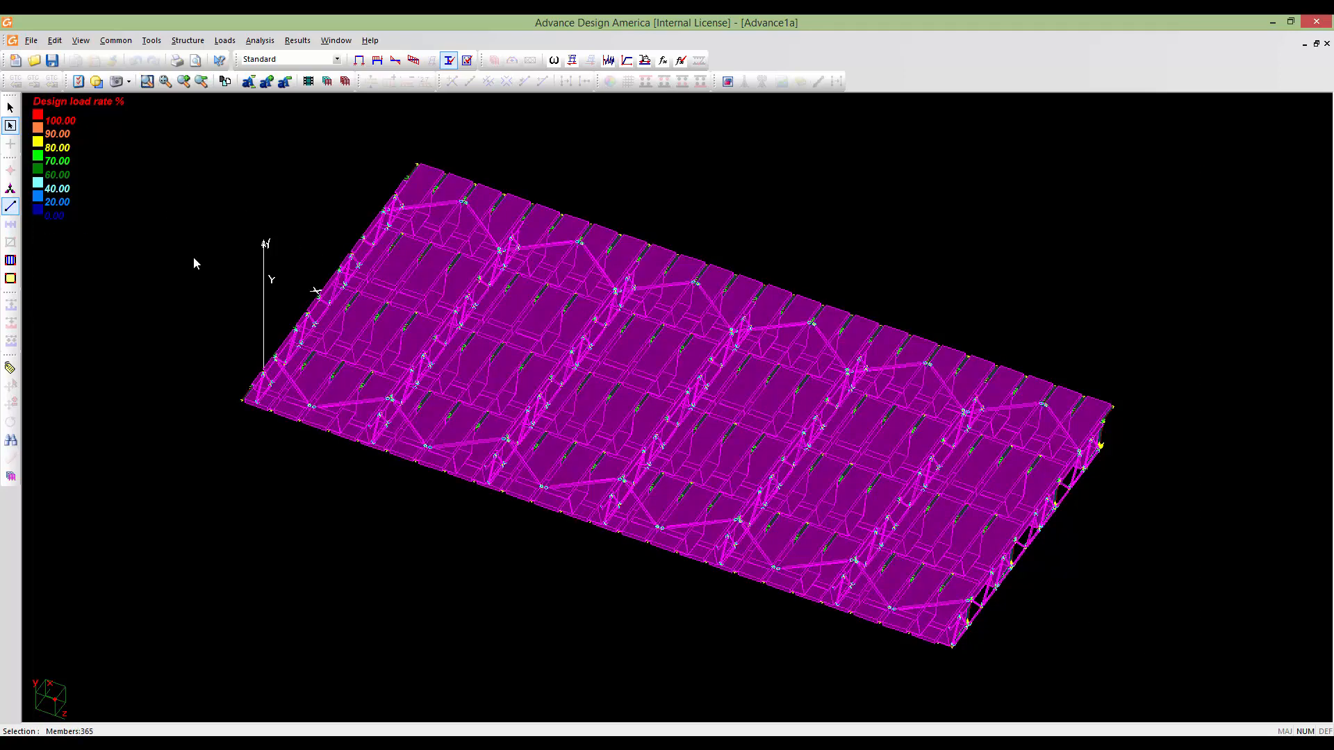
left_click(202, 280)
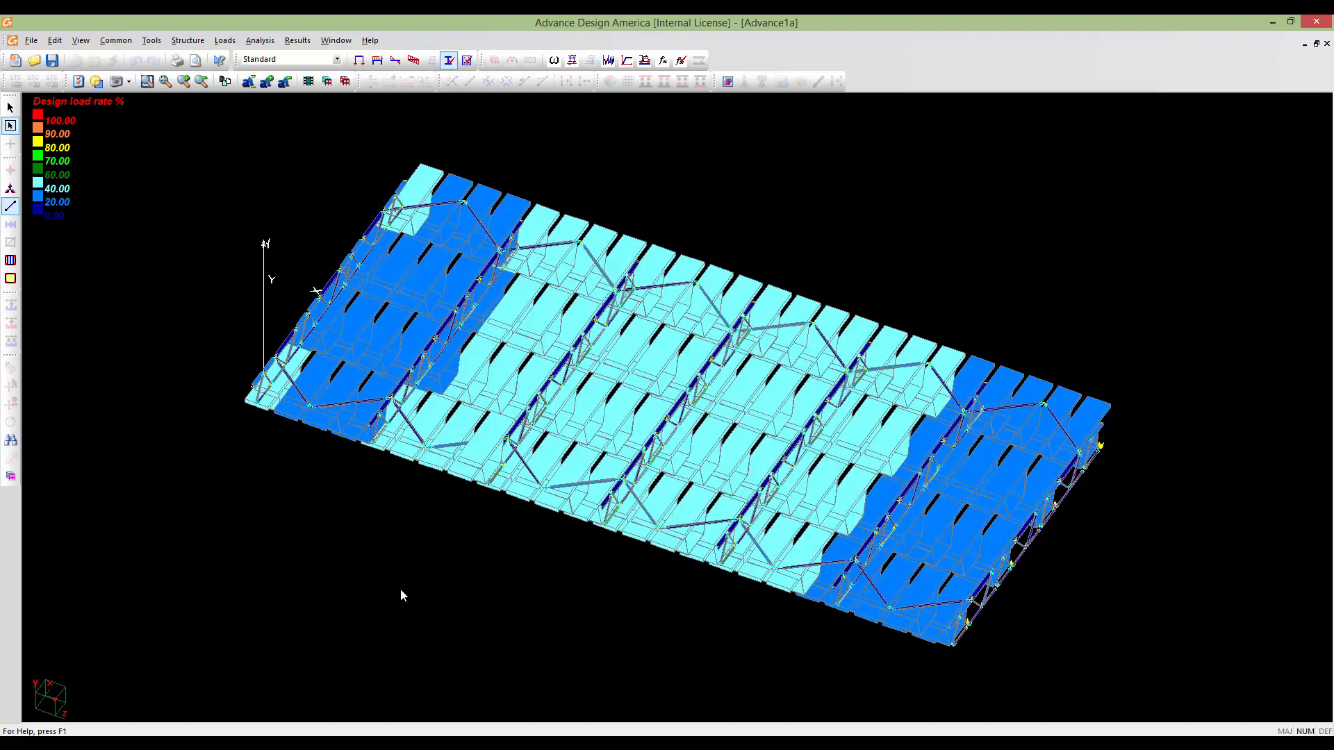
middle_click_drag(400, 590, 398, 563)
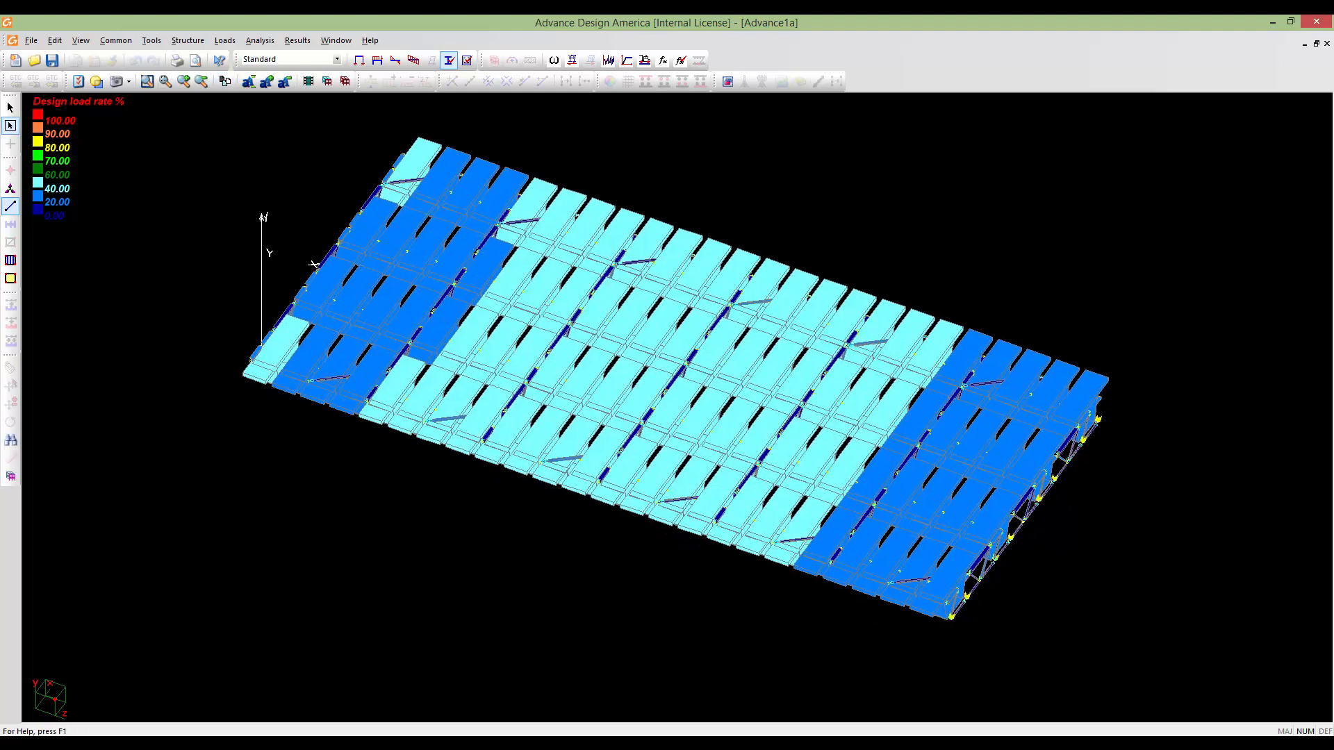
middle_click_drag(407, 577, 443, 584)
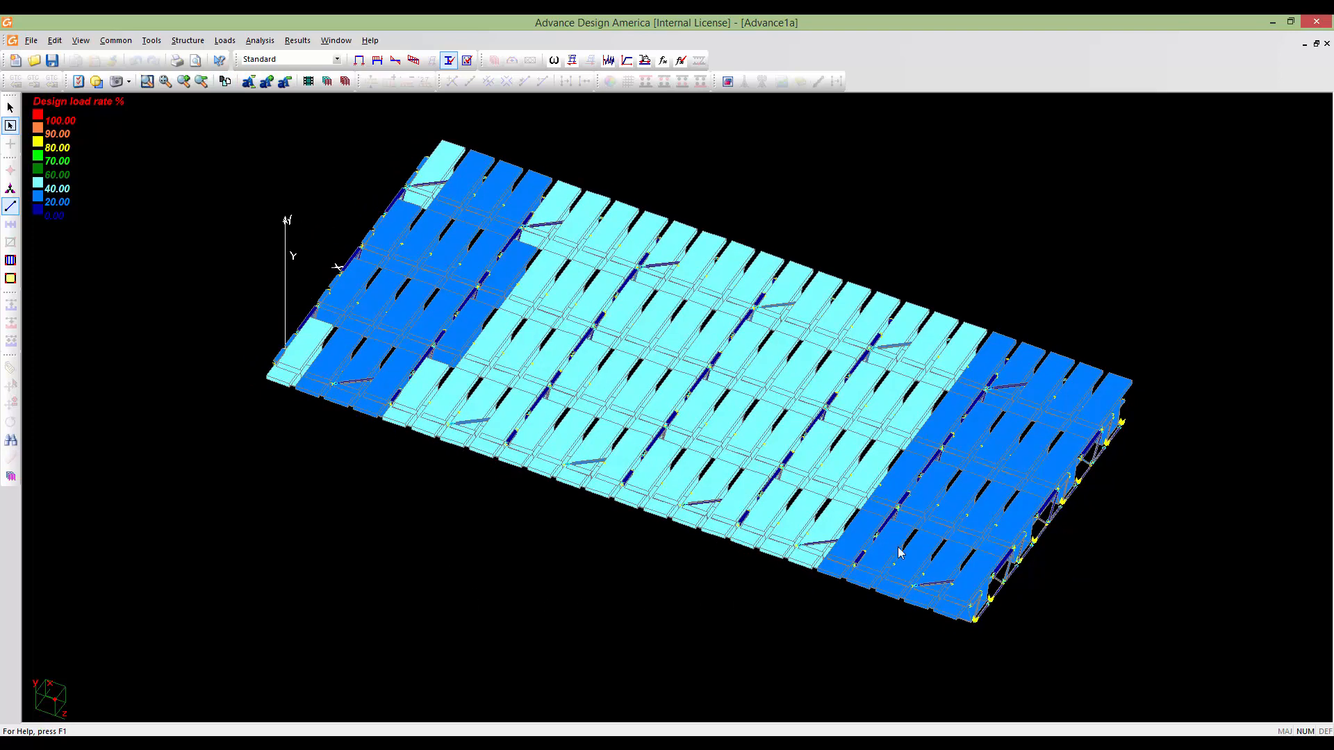
Pick the saved Beams selection and invert it to select all the bracing and other non-girder members
key("alt+s")
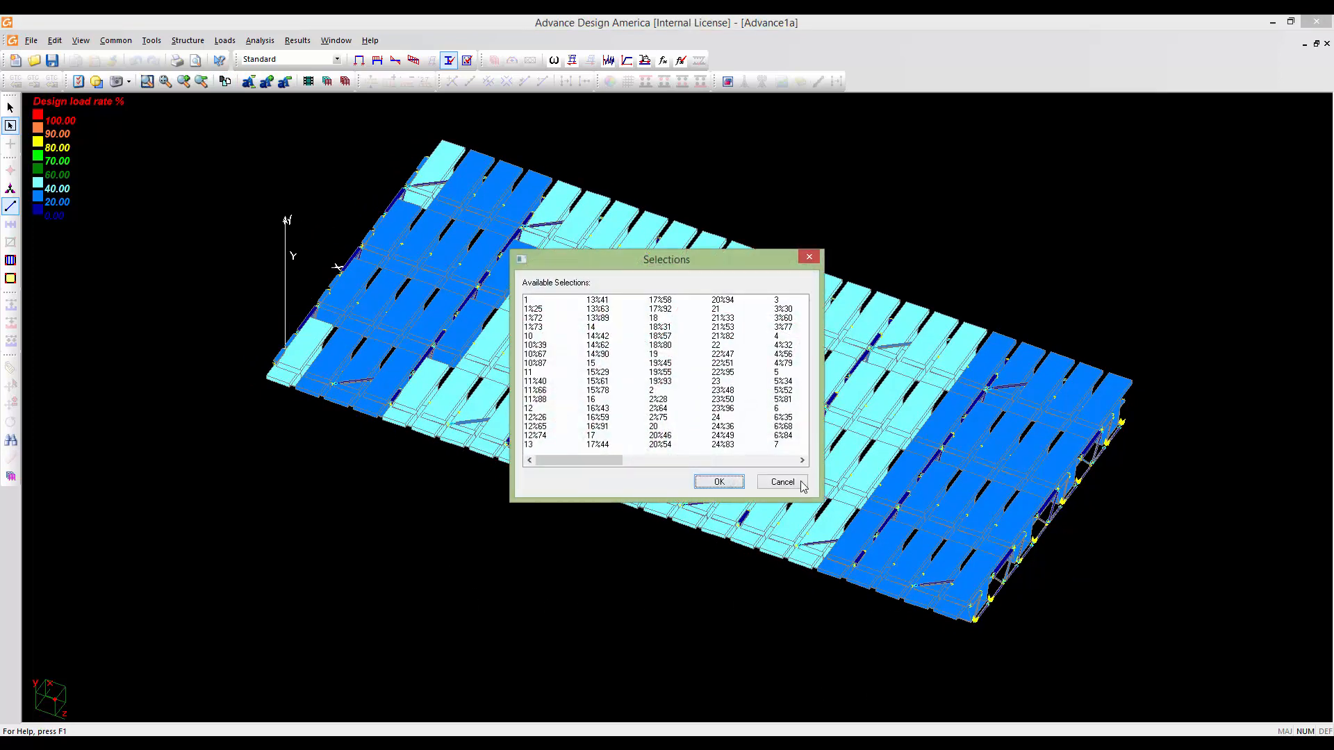
left_click(802, 460)
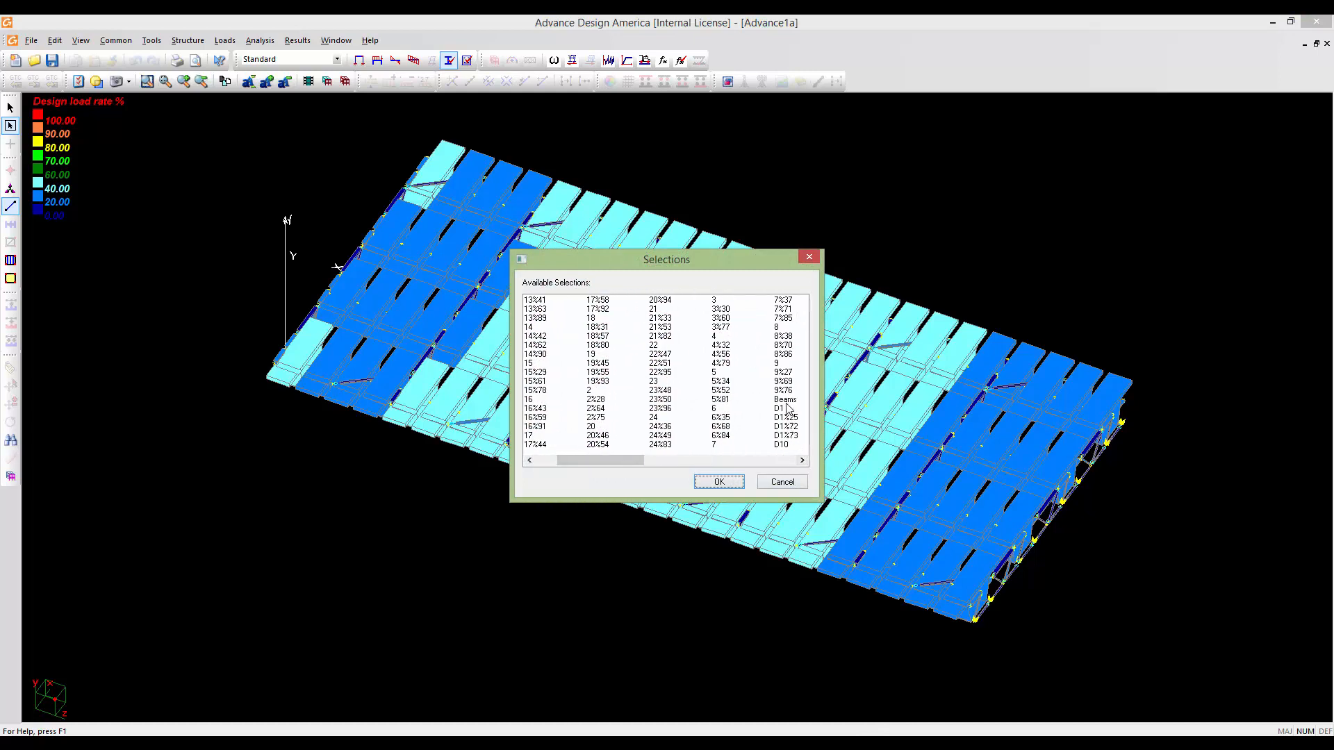
left_click(785, 399)
left_click(719, 481)
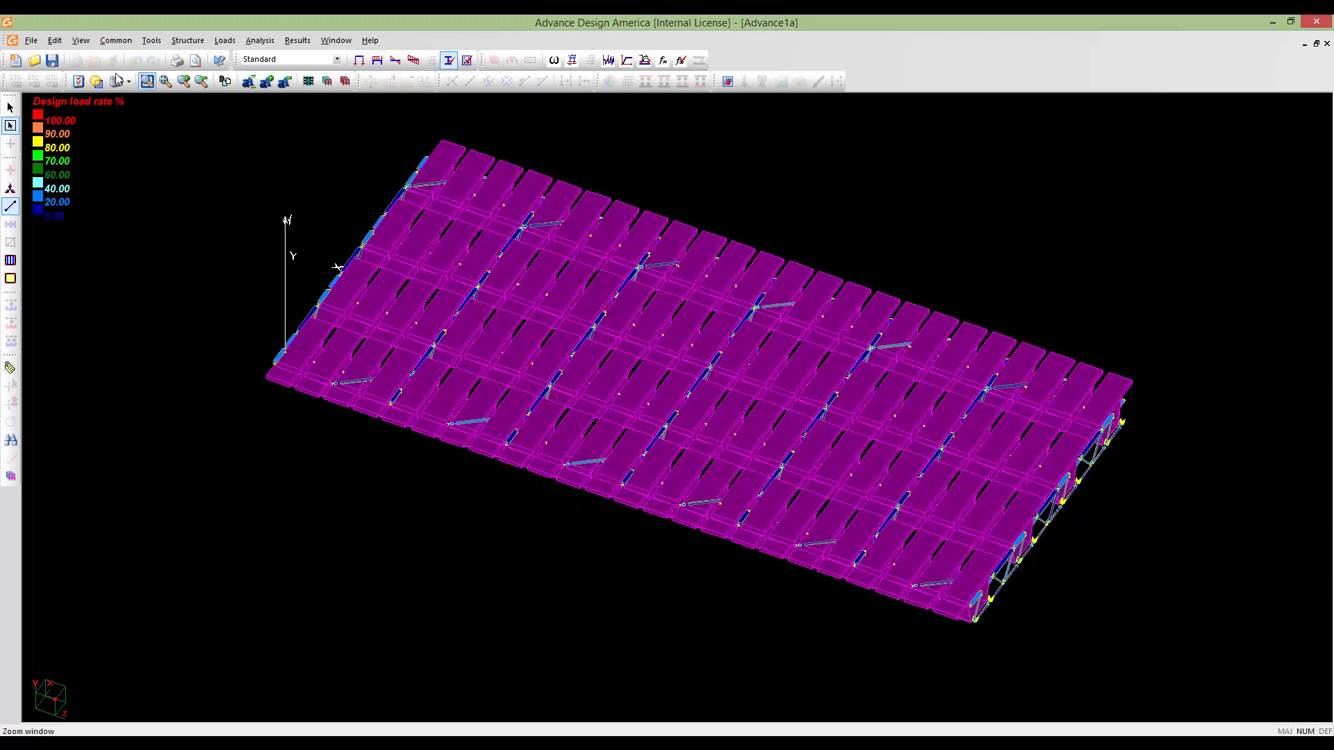
left_click(54, 41)
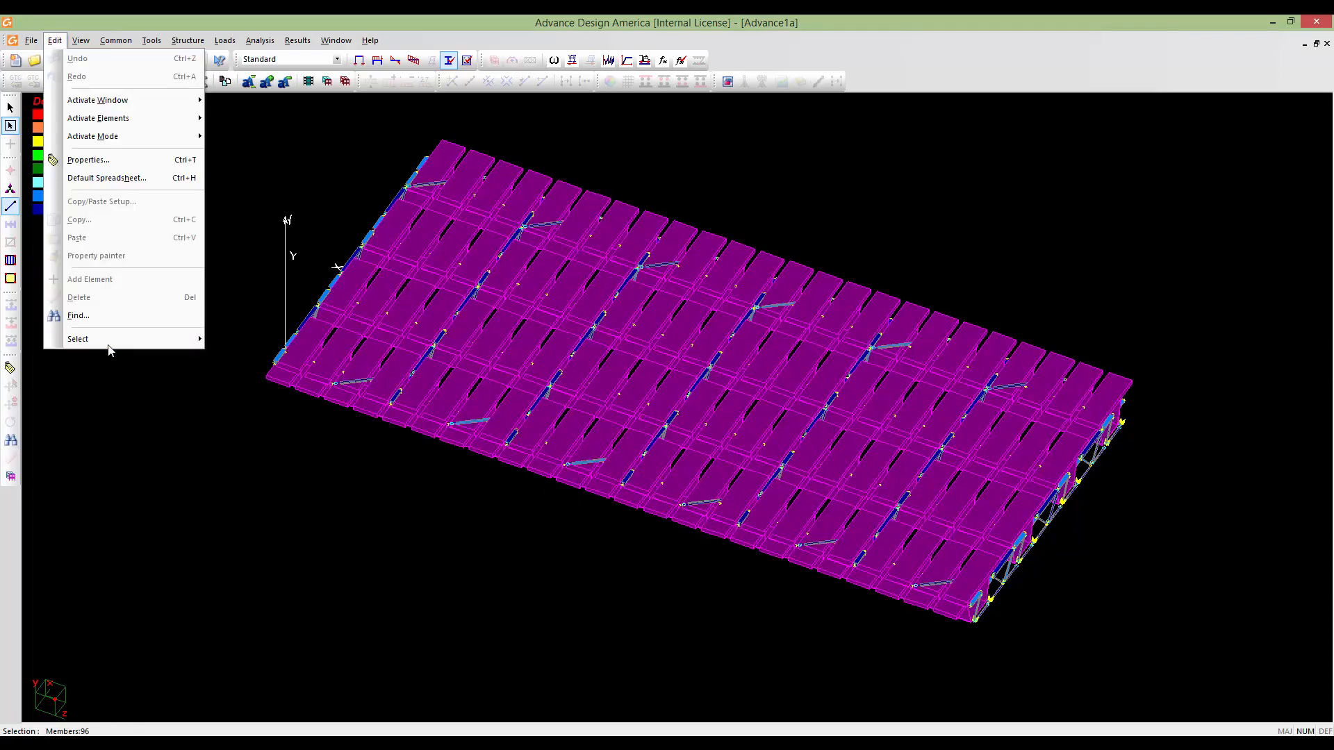
mouse_move(111, 347)
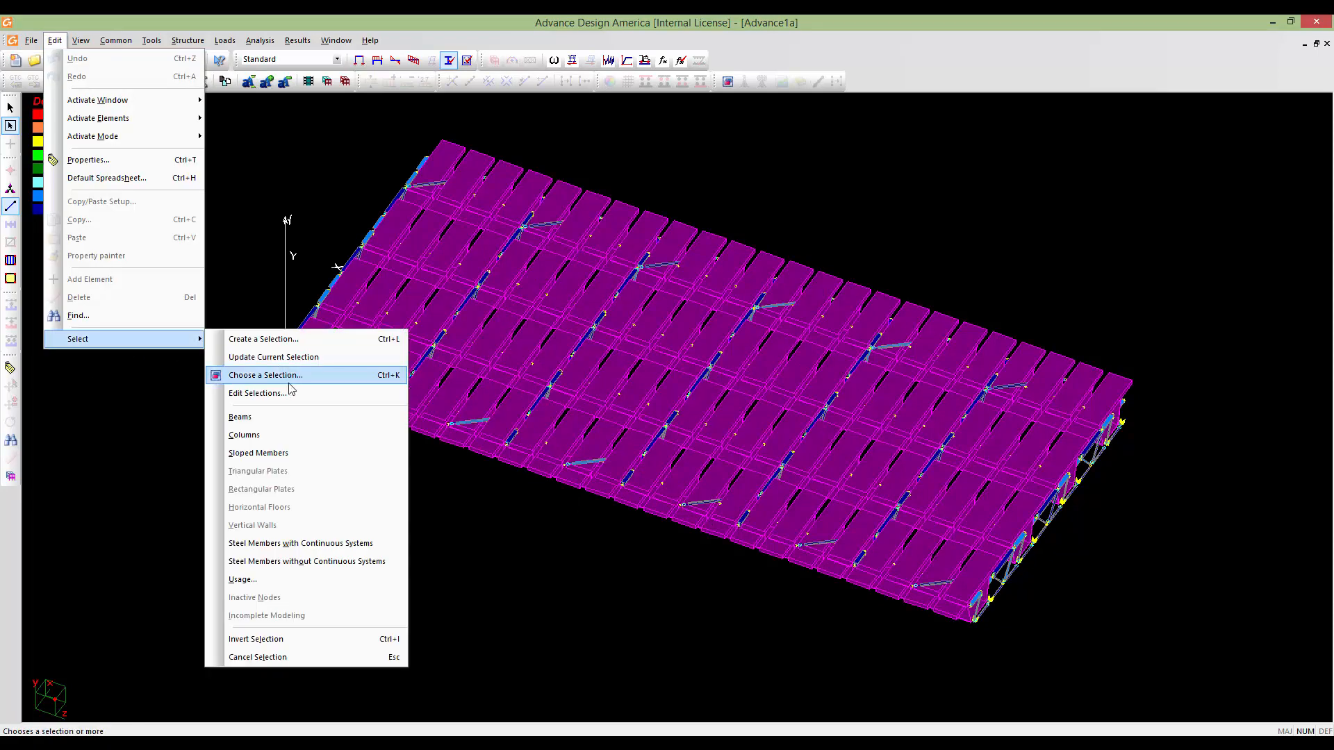
left_click(276, 640)
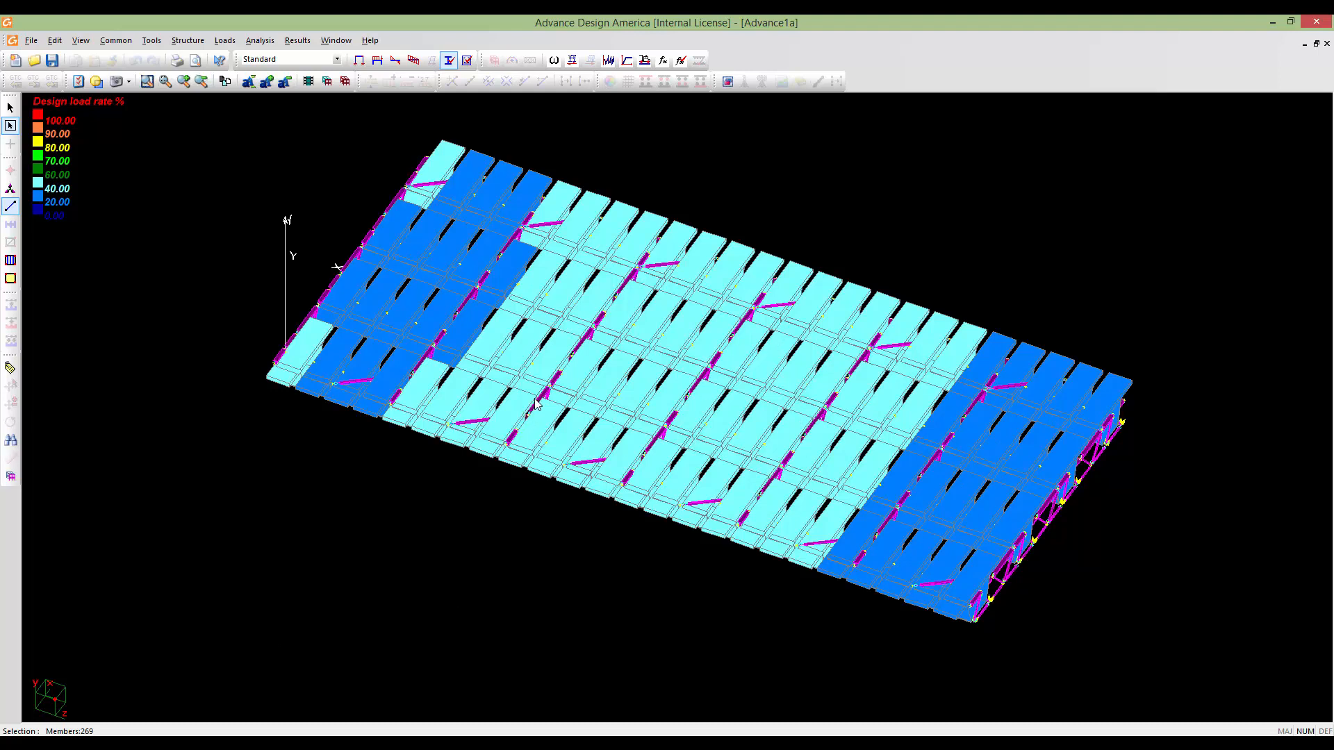
Isolate the selected bracing and other non-girder members, and examine their design load rates from several angles
key("Delete")
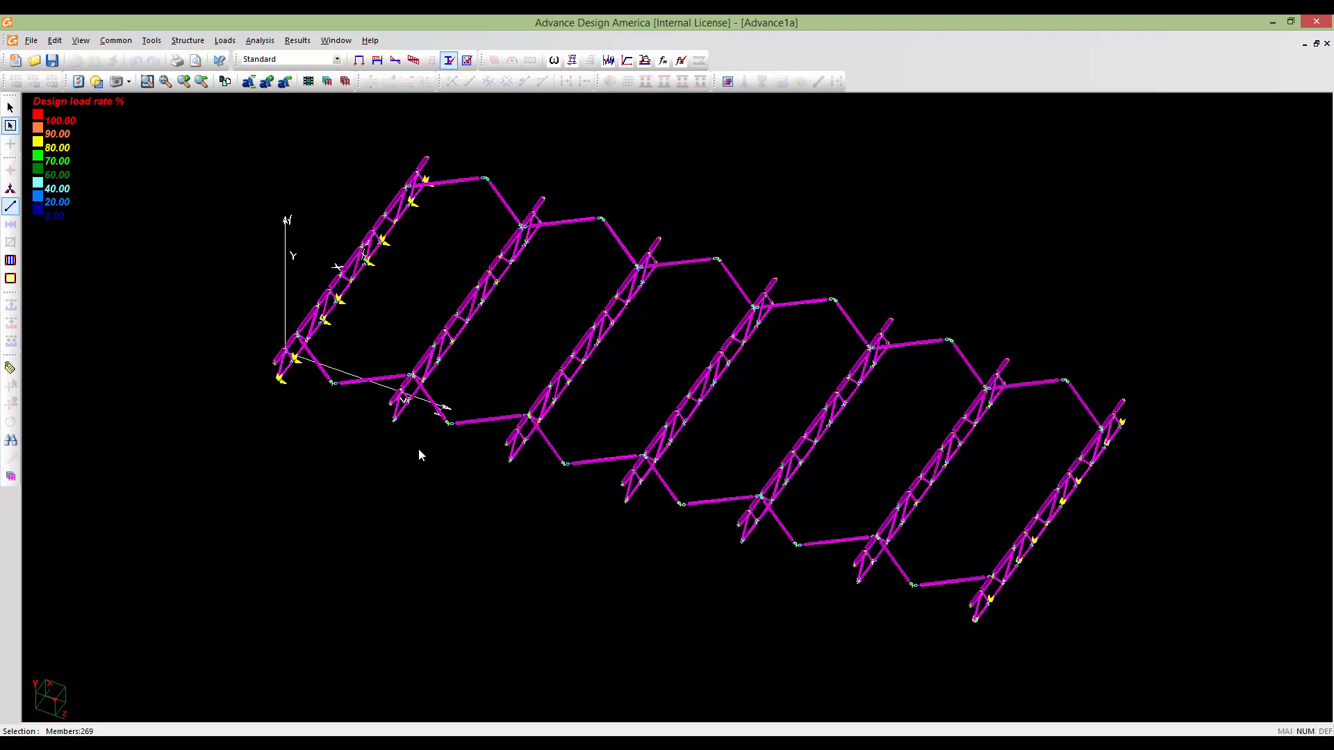
mouse_move(585, 574)
middle_mouse_down()
mouse_move(560, 514)
mouse_move(512, 509)
mouse_move(611, 570)
middle_mouse_up()
scroll(633, 585, "up", 5)
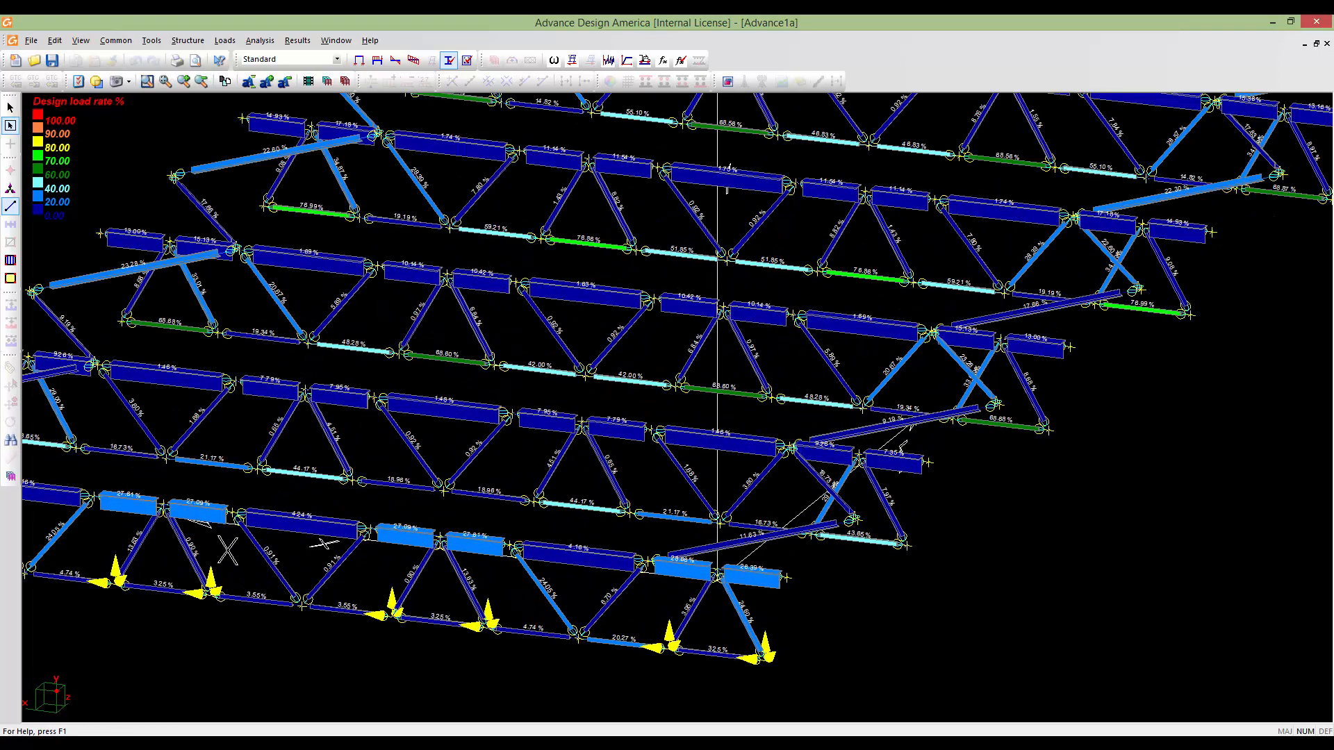
scroll(634, 586, "up", 5)
scroll(886, 515, "up", 1)
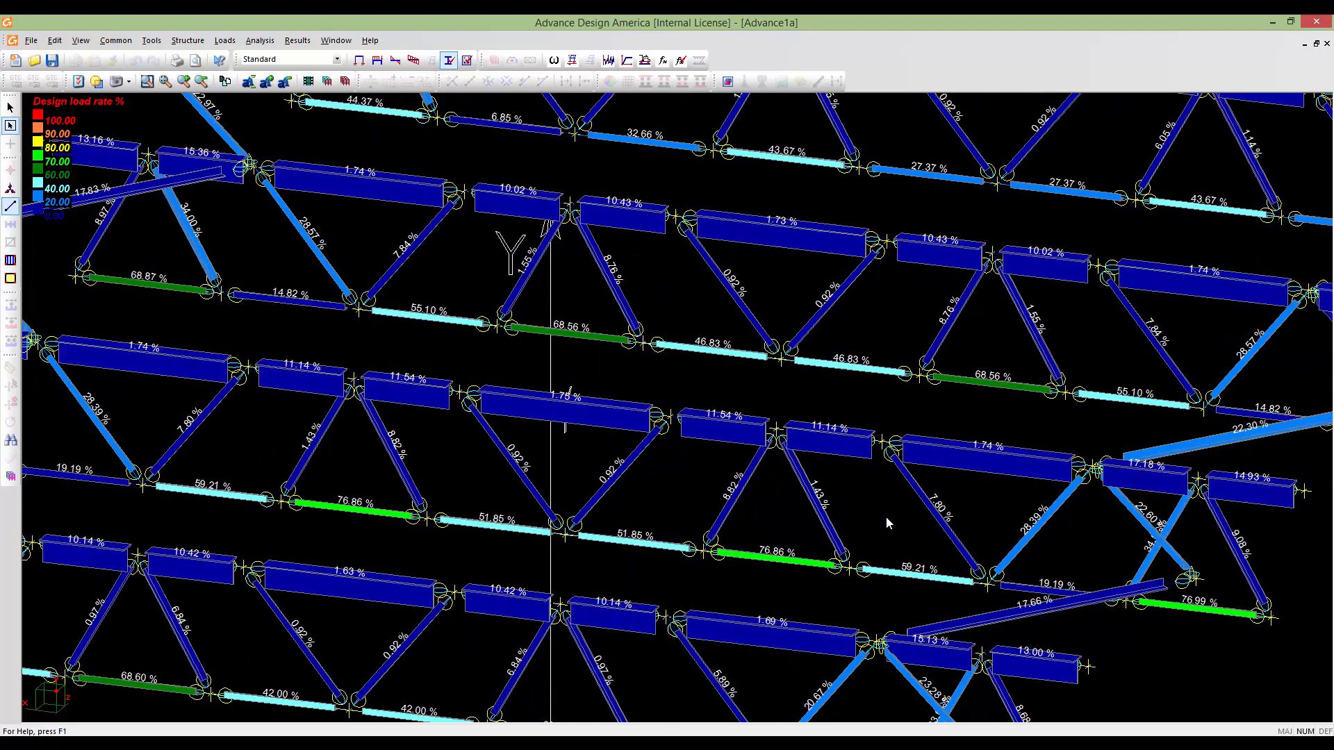
middle_click_drag(863, 474, 686, 609)
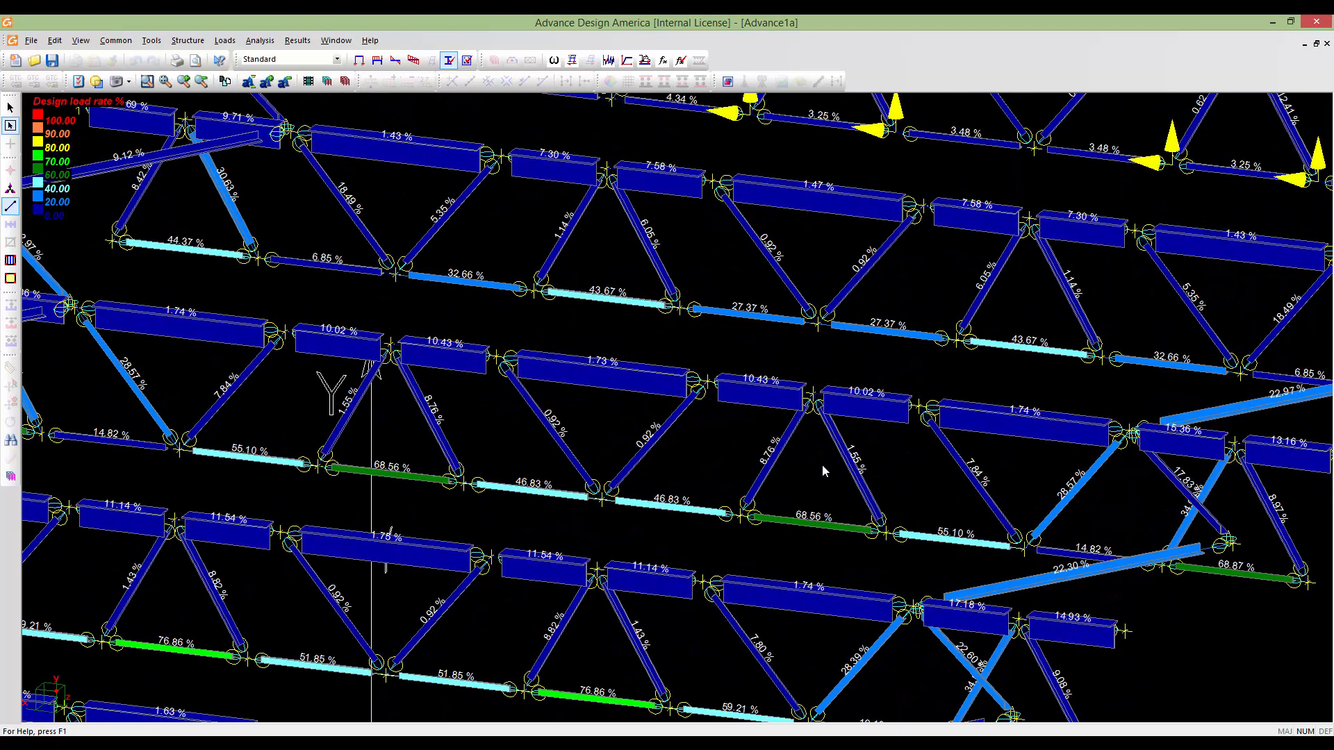
middle_click_drag(822, 465, 740, 567)
scroll(781, 442, "down", 5)
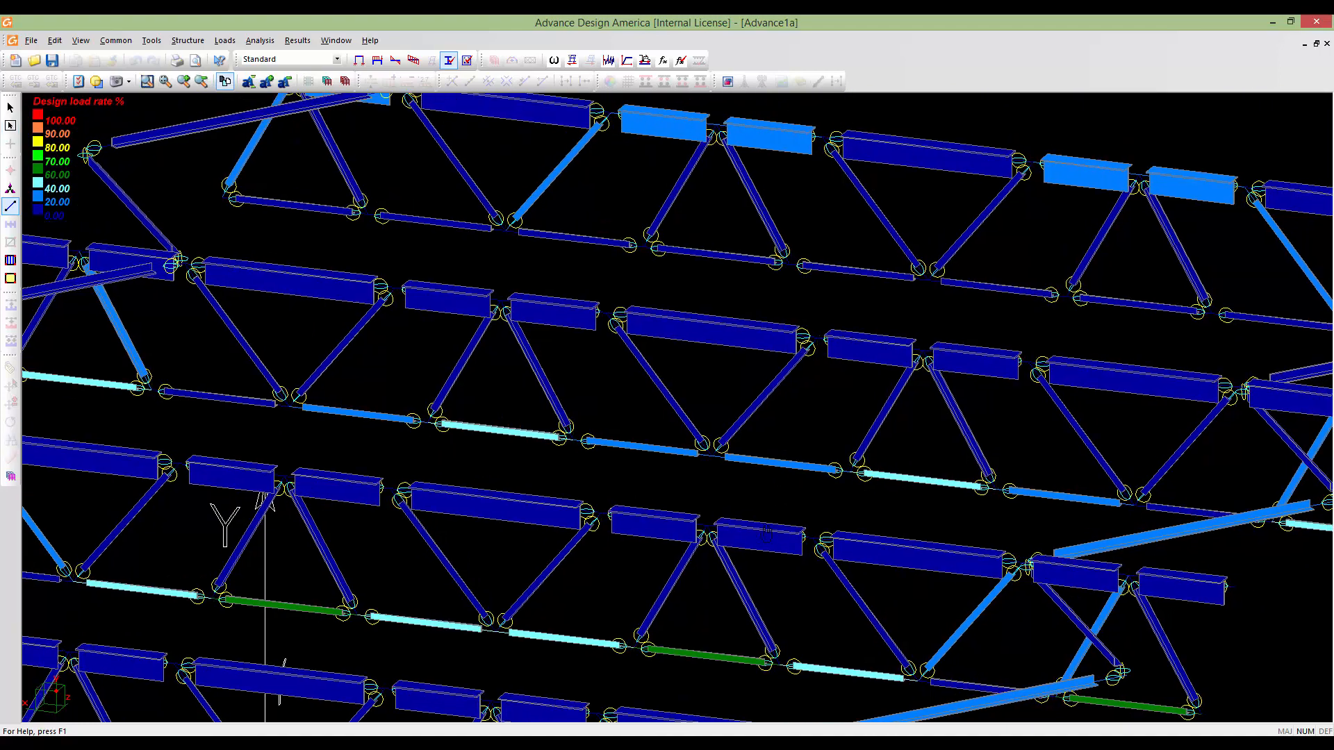
mouse_move(705, 662)
middle_mouse_down()
mouse_move(703, 573)
mouse_move(688, 591)
mouse_move(670, 466)
middle_mouse_up()
scroll(671, 472, "up", 5)
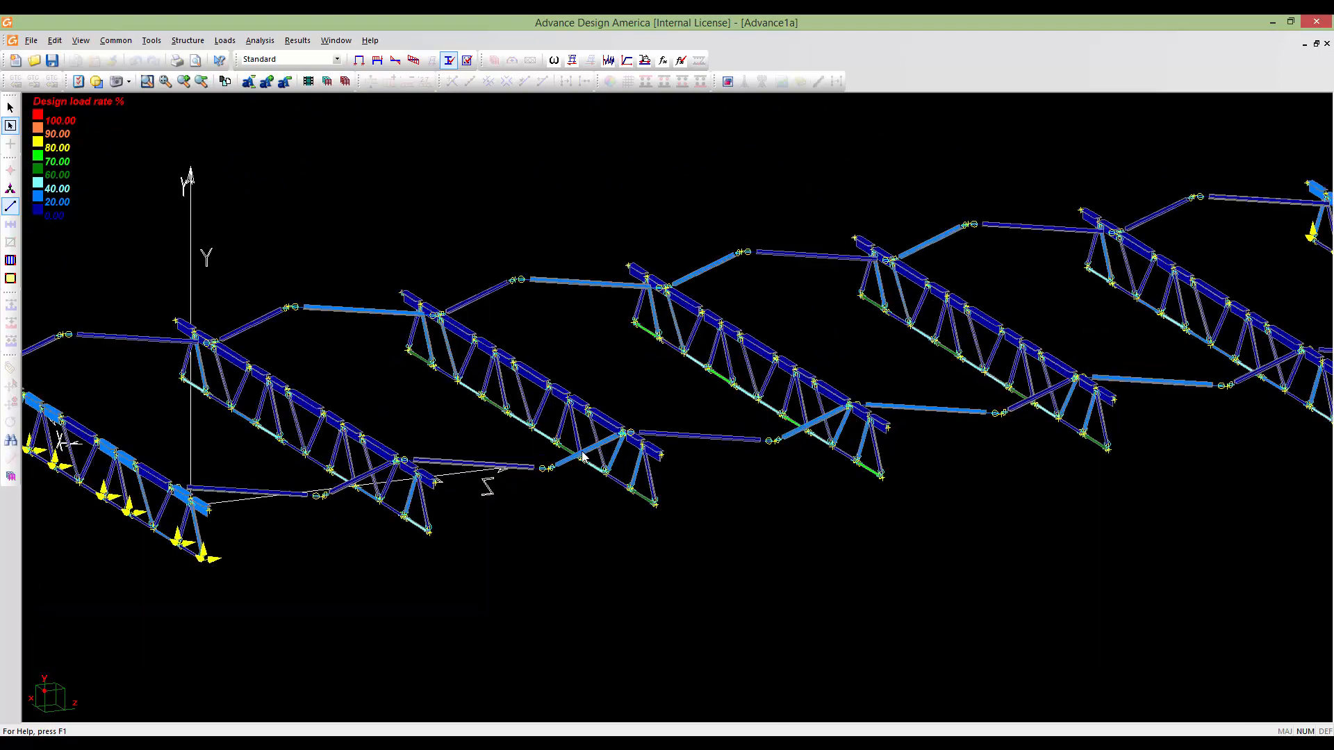
scroll(844, 473, "down", 5)
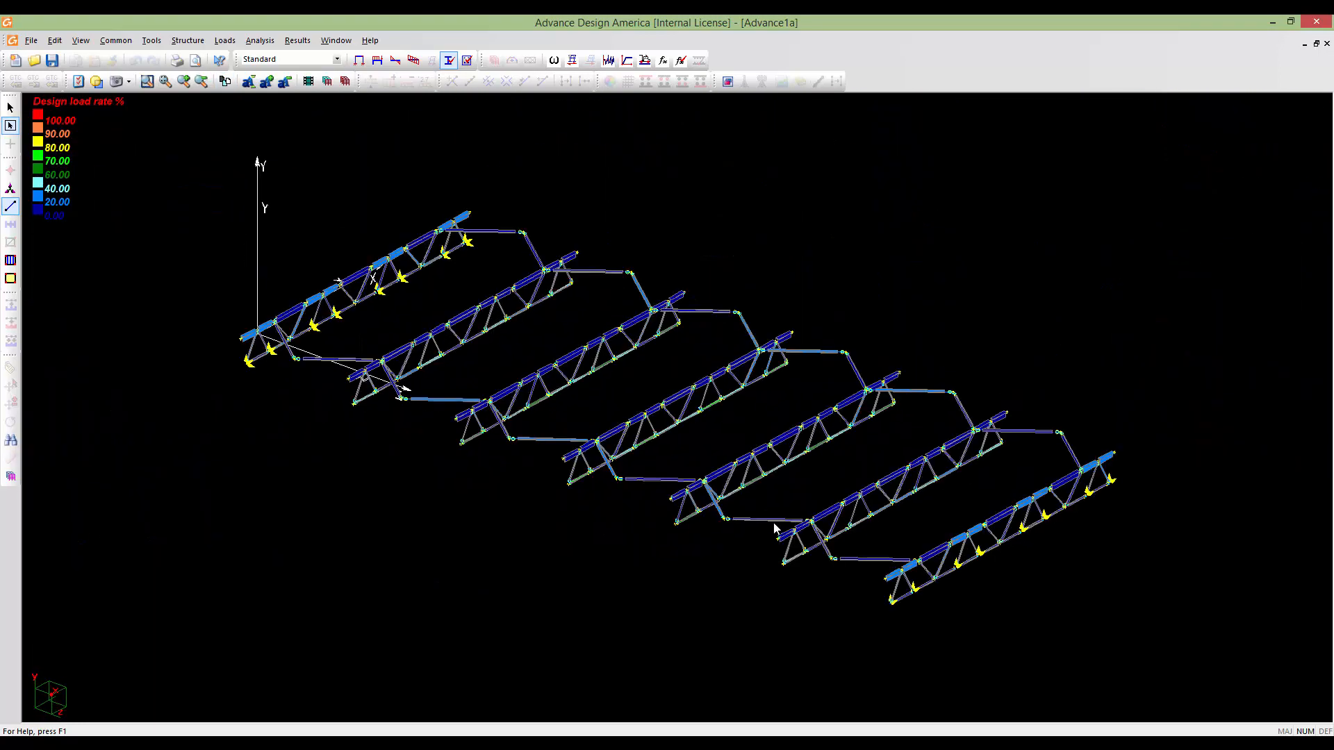
middle_click_drag(747, 536, 699, 511)
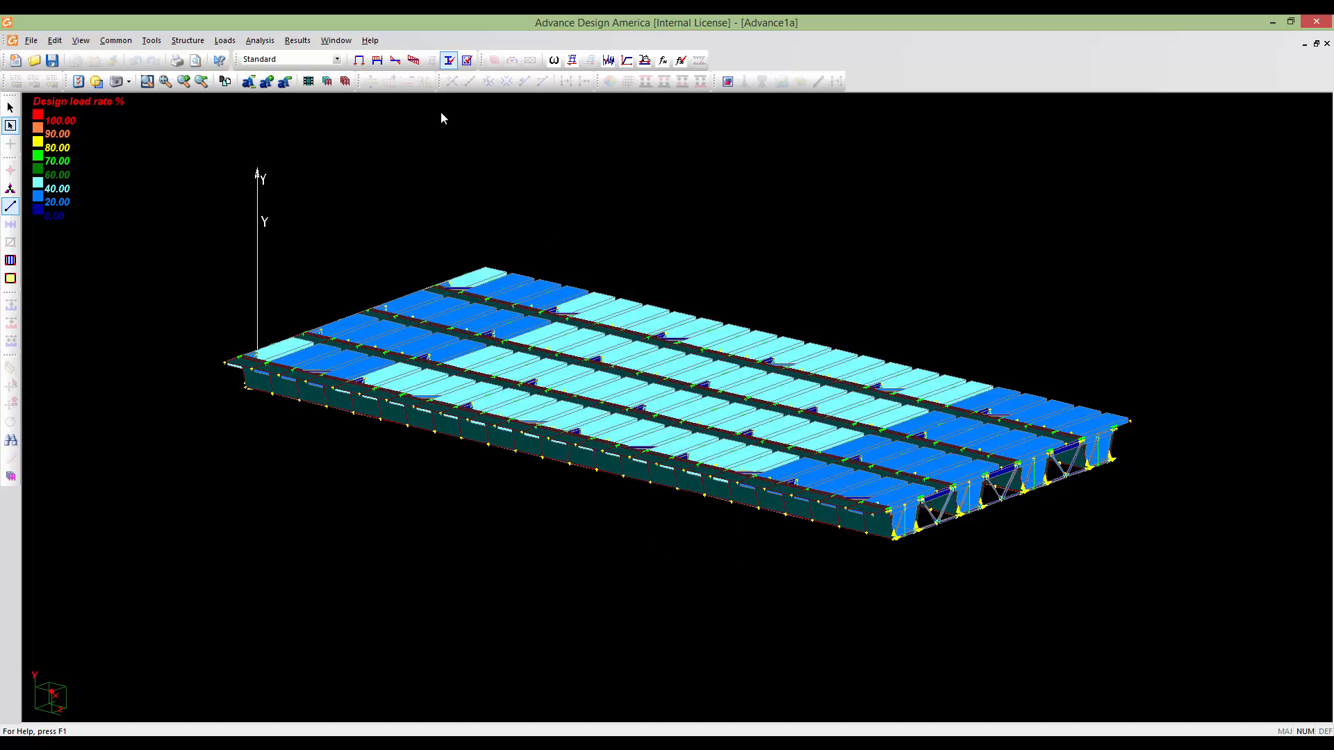
Turn off the members' design load rates and display their Mx results both graphically and numerically
left_click(79, 82)
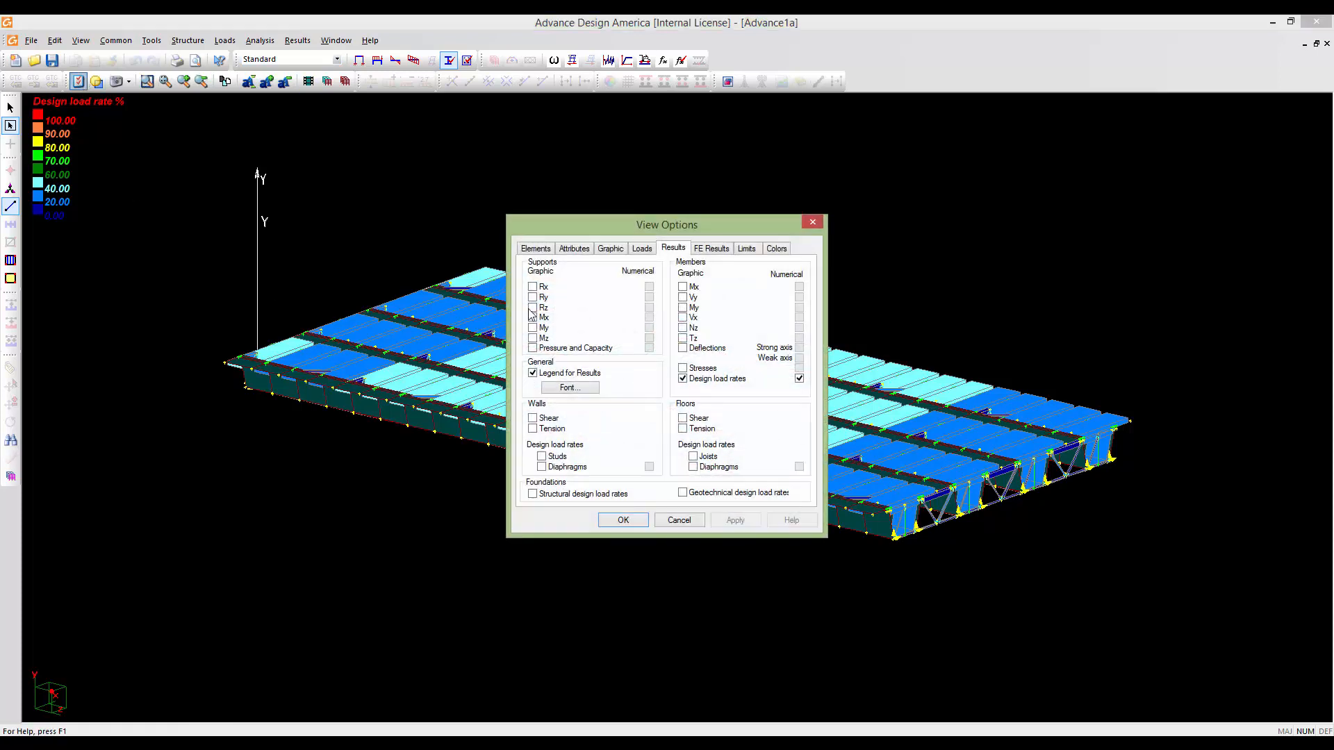
left_click(683, 380)
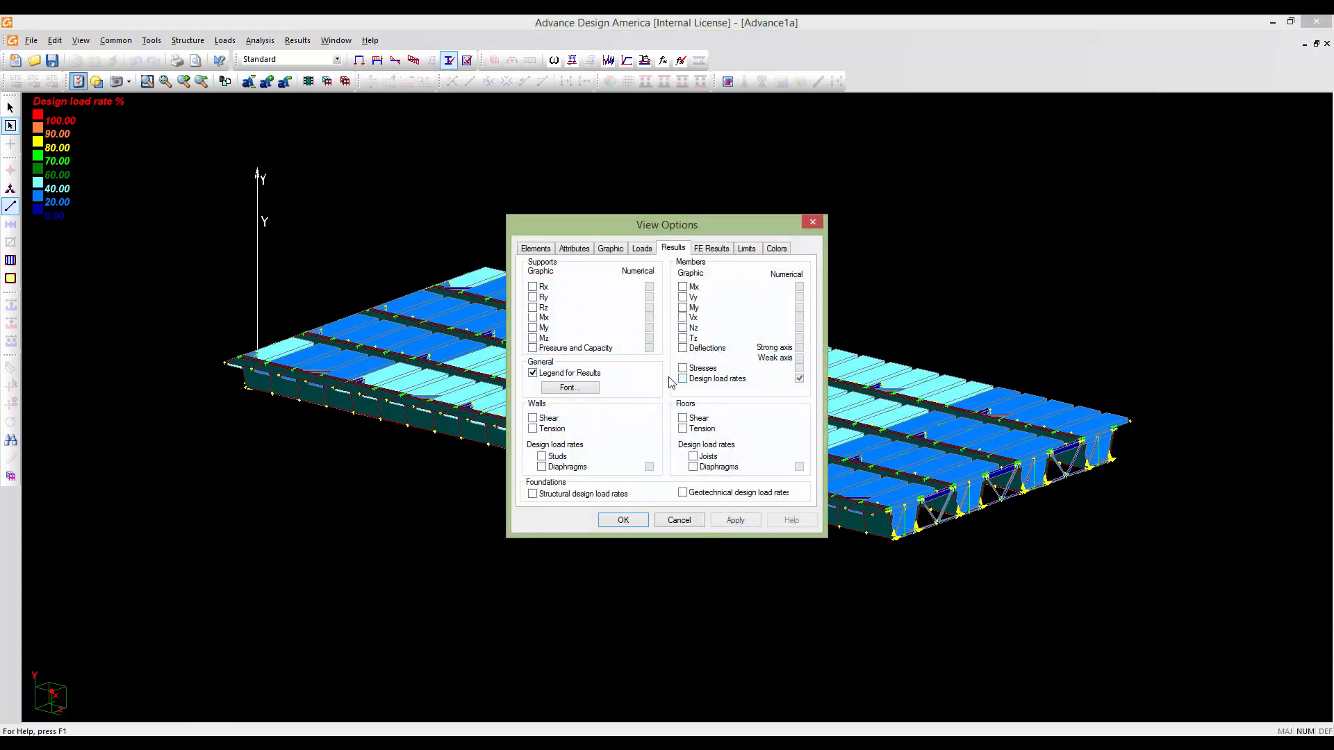
left_click(683, 286)
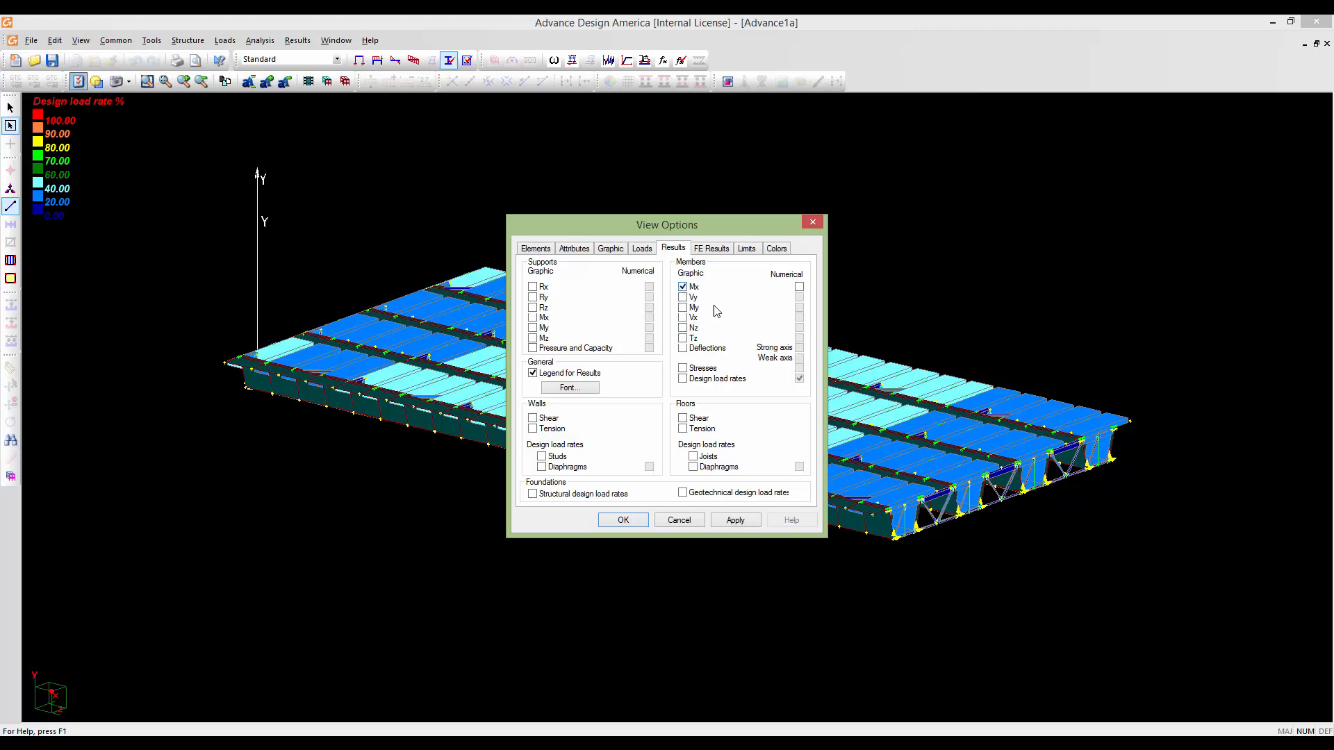
left_click(799, 287)
left_click(621, 520)
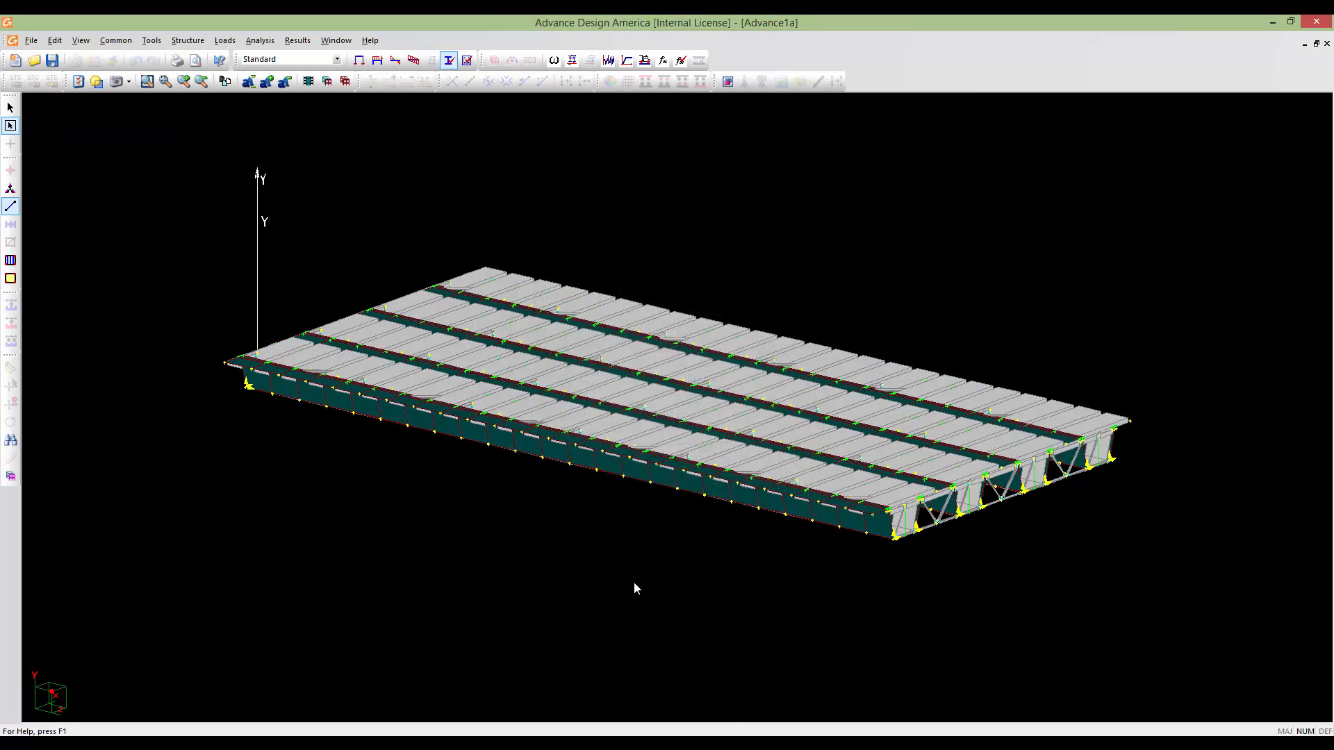
Switch to load combination results and display the Mx diagrams for the Stage 1_design combination
left_click(396, 61)
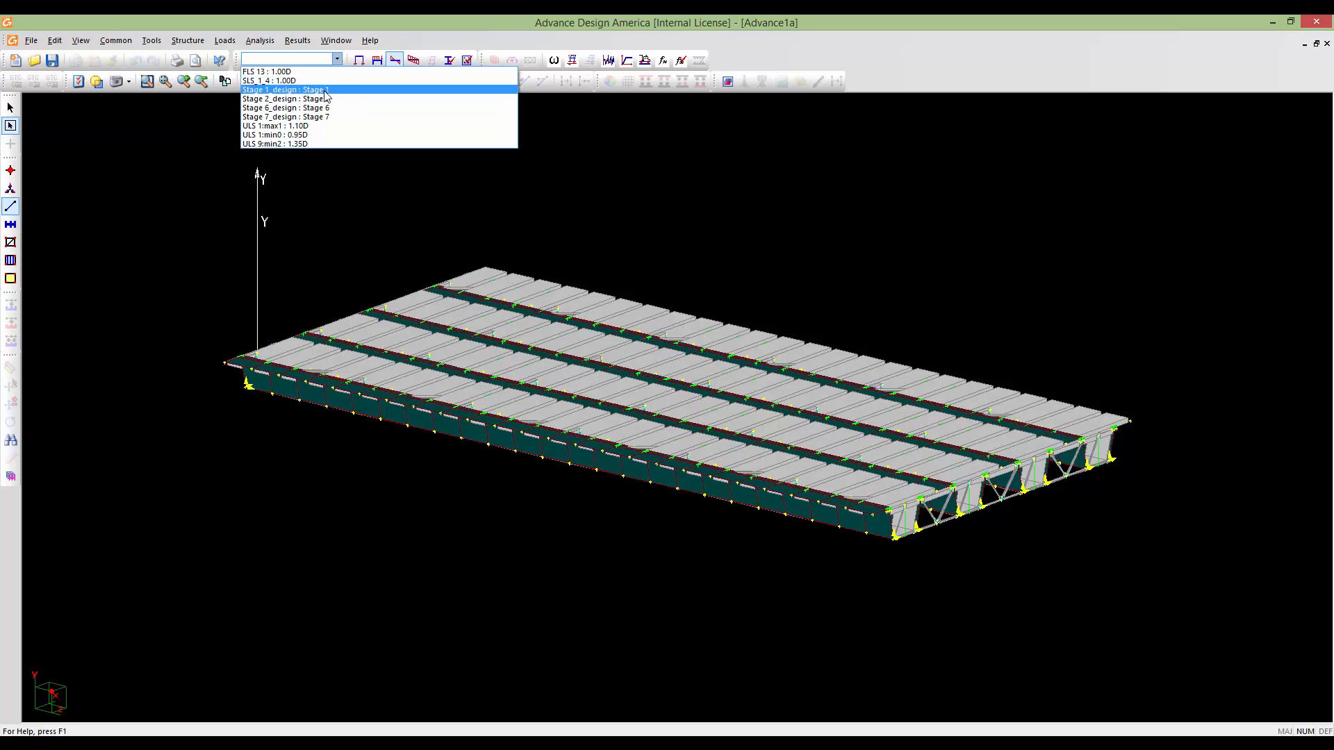
left_click(335, 90)
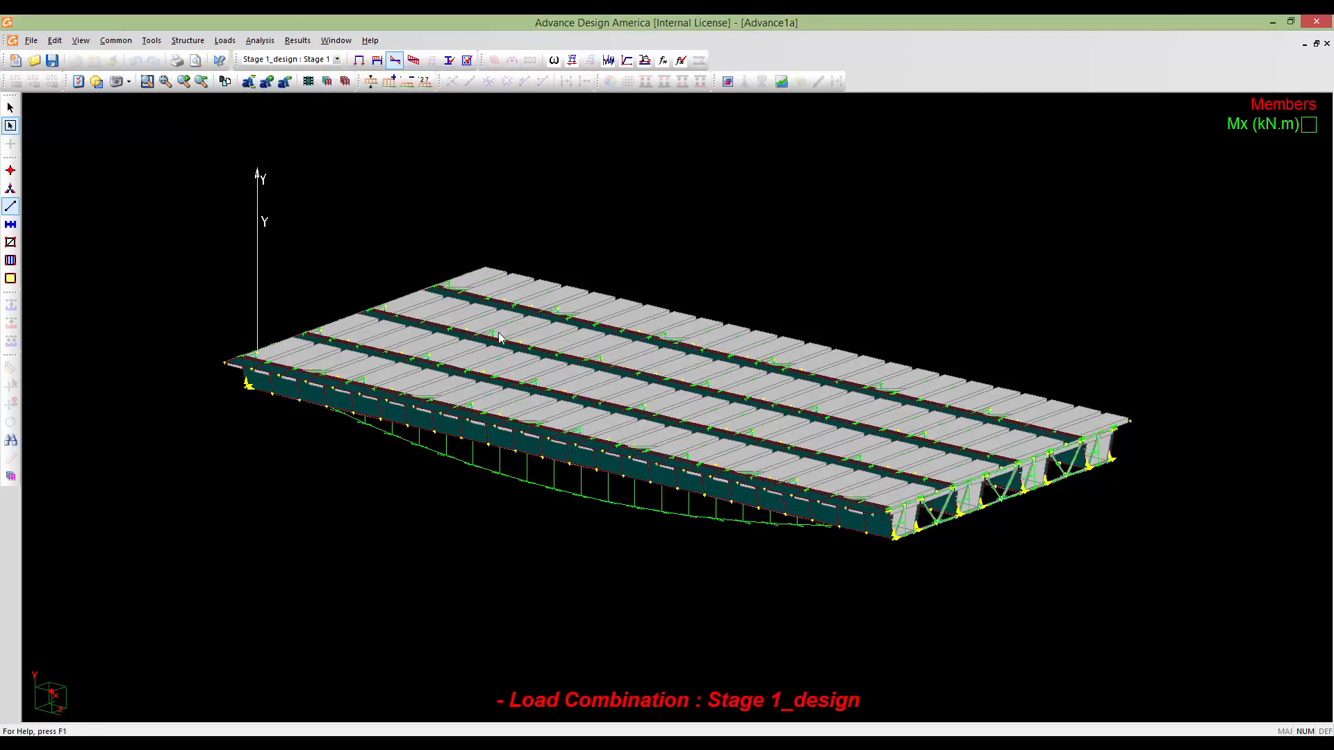
mouse_move(699, 521)
middle_mouse_down()
mouse_move(748, 466)
mouse_move(799, 478)
mouse_move(748, 420)
mouse_move(755, 386)
mouse_move(750, 405)
mouse_move(669, 434)
middle_mouse_up()
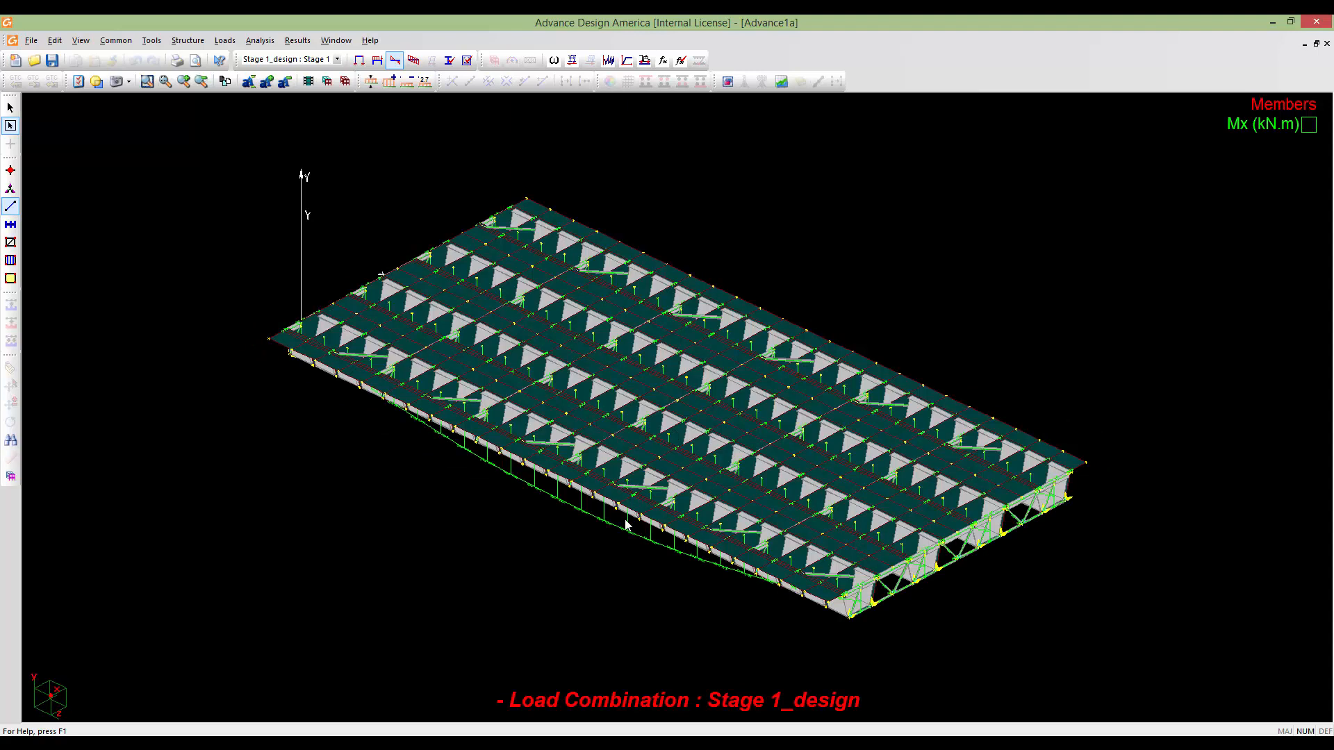
Pick the saved Beams selection, isolate those girders in the view and clear the selection
key("ctrl+l")
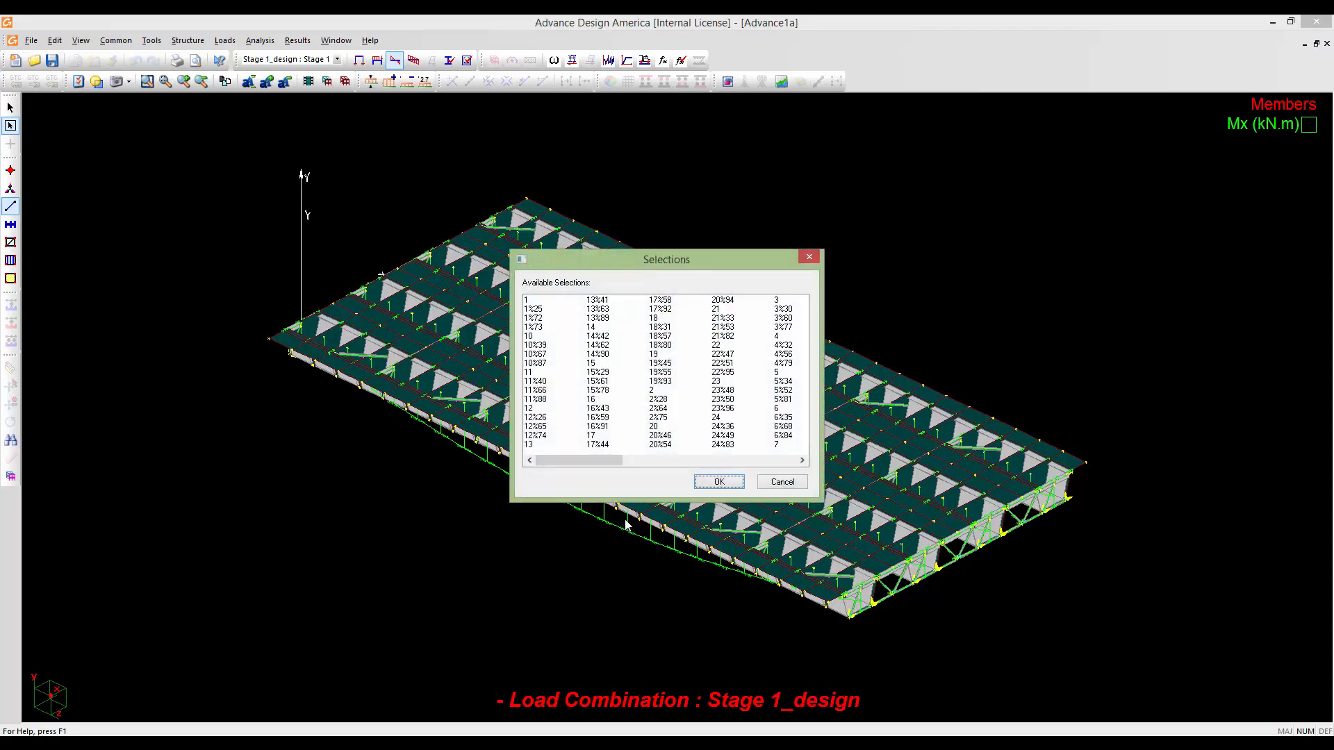
left_click(802, 460)
left_click(803, 460)
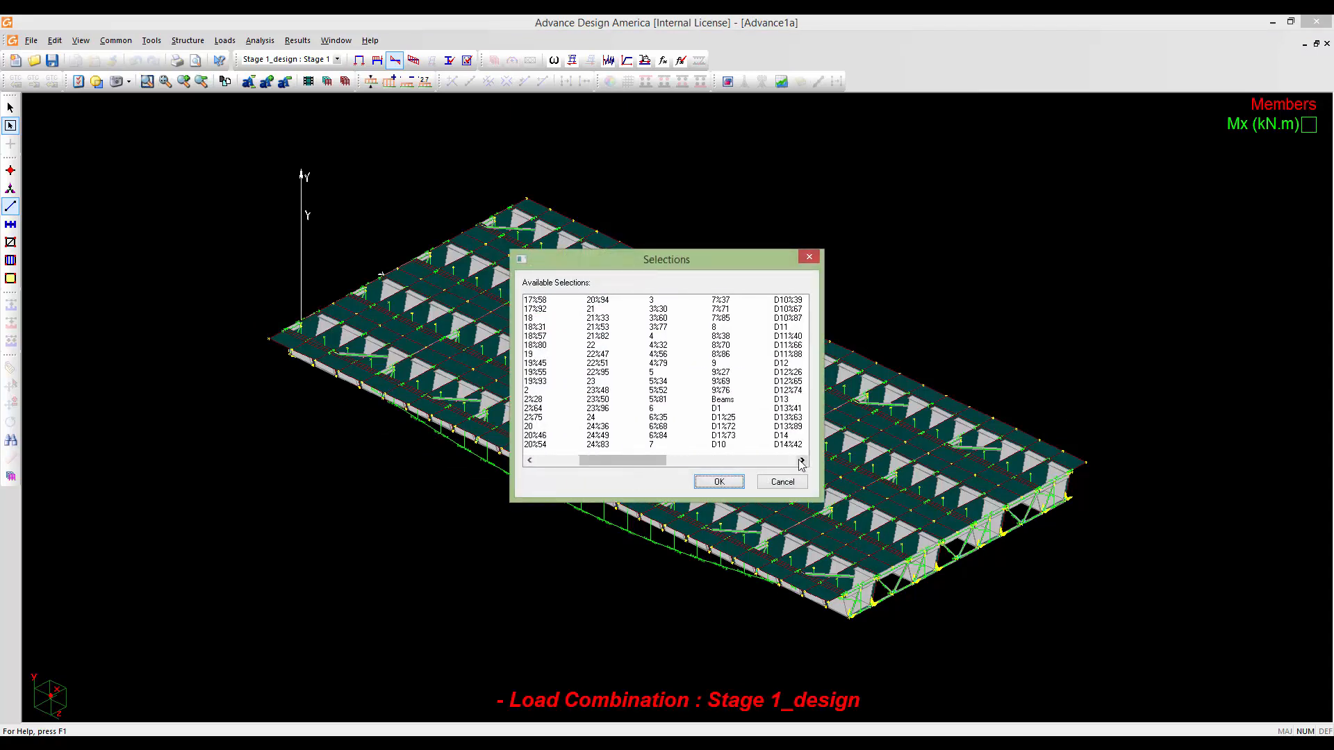
left_click(723, 399)
left_click(720, 482)
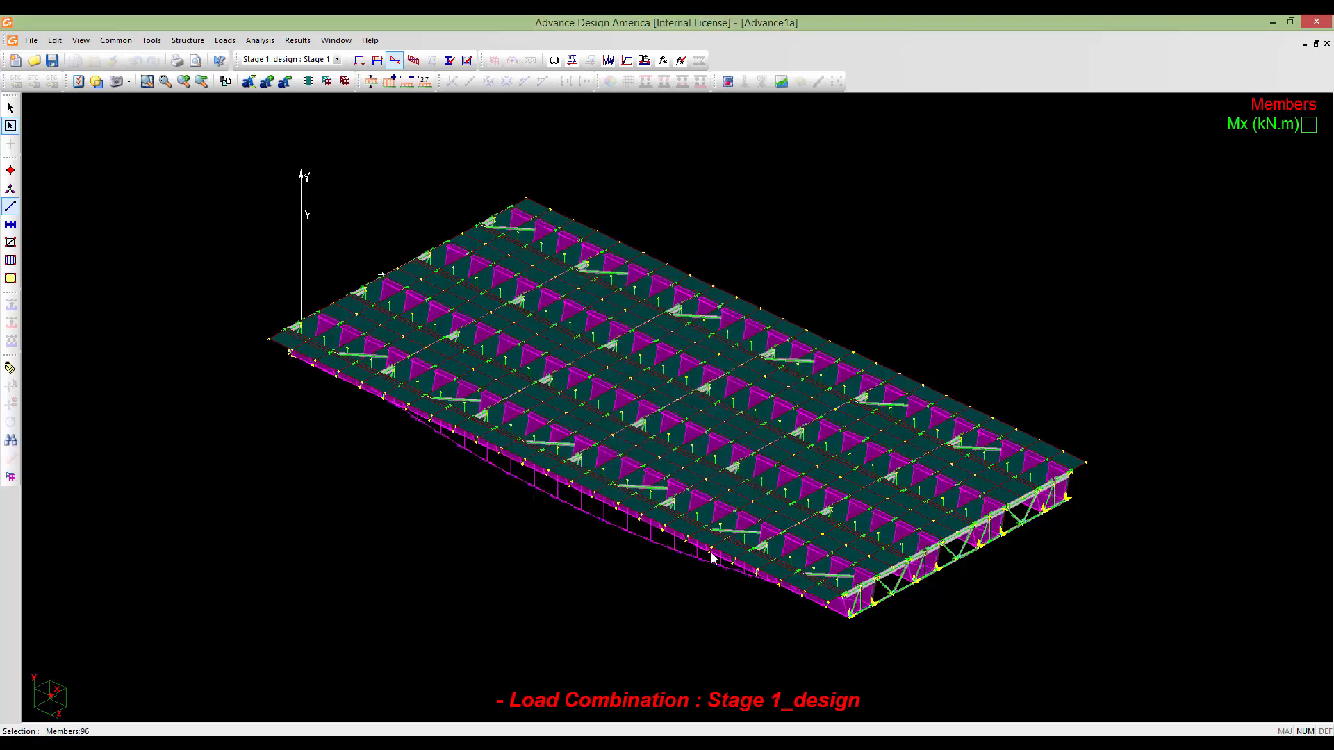
key("ctrl+i")
left_click(670, 583)
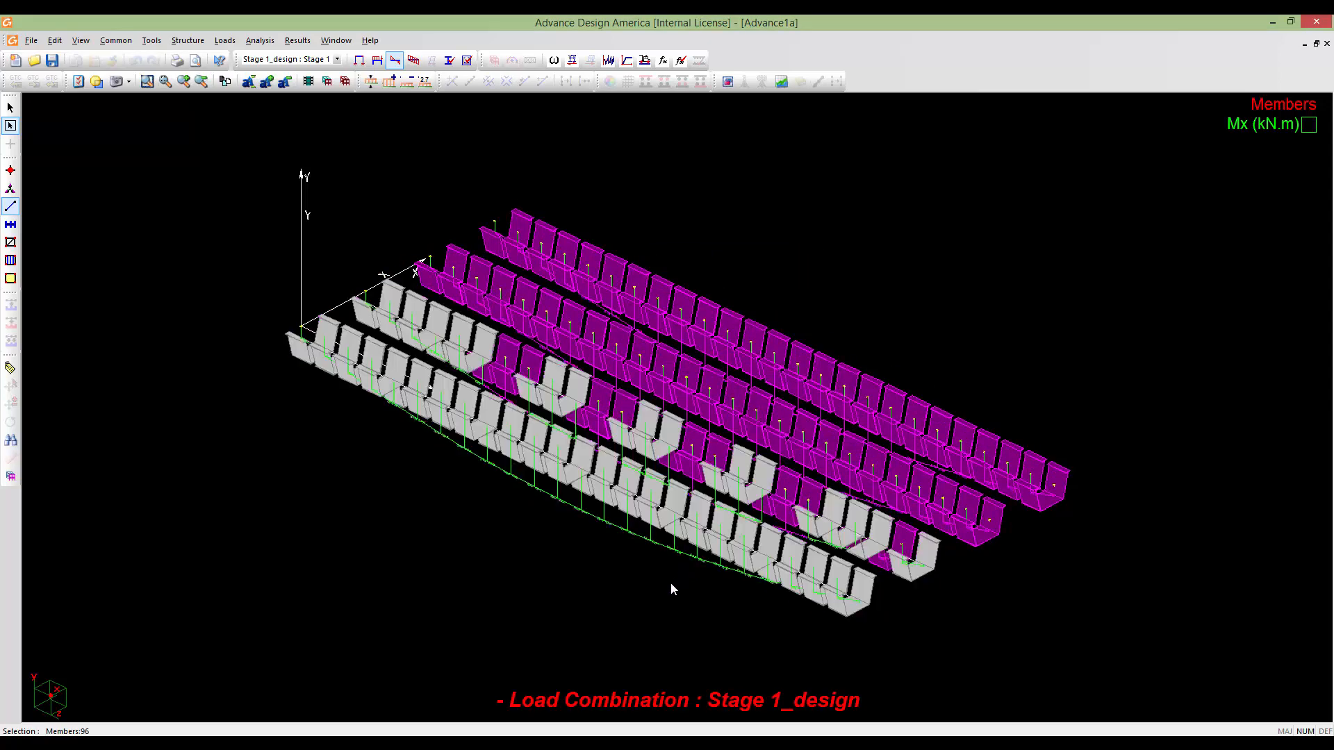
Increase the amplitude of the girders' Mx diagrams and enlarge the text of their numerical values
middle_click_drag(664, 610, 677, 578)
scroll(677, 579, "up", 3)
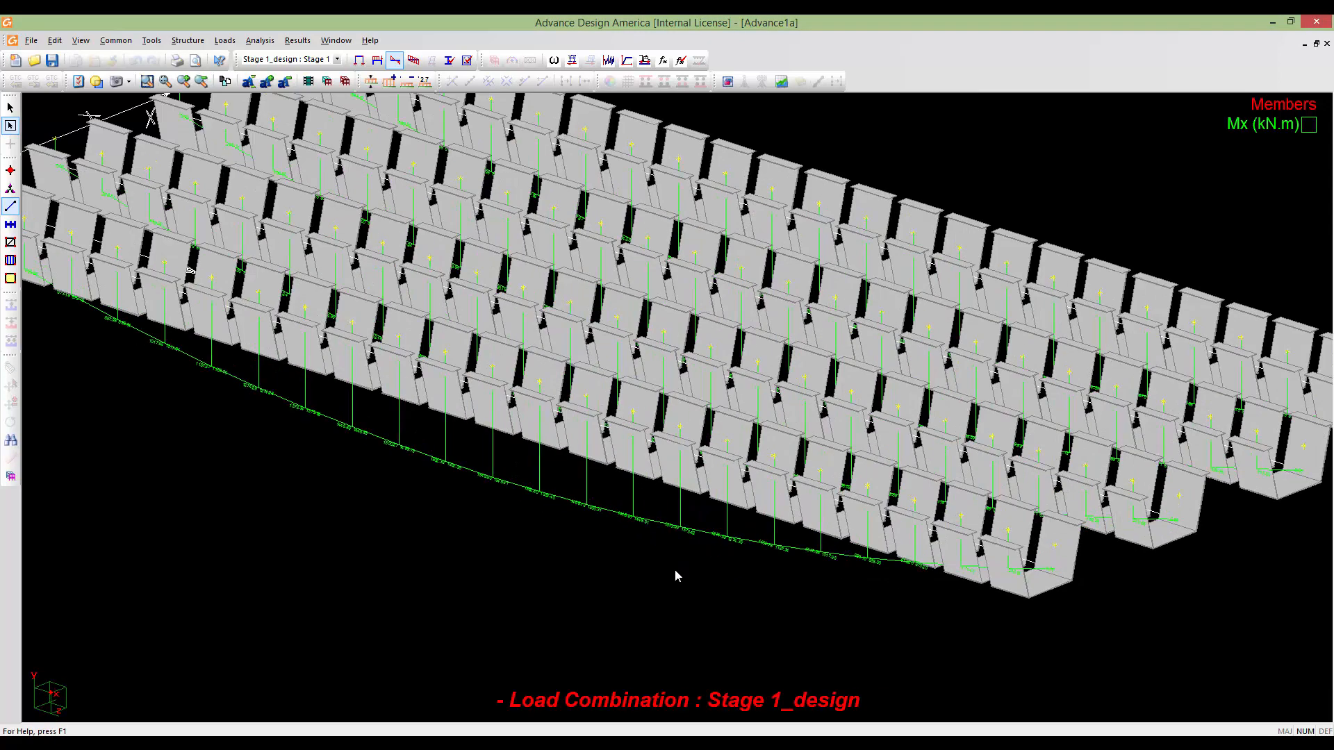
scroll(797, 595, "down", 2)
scroll(798, 594, "down", 2)
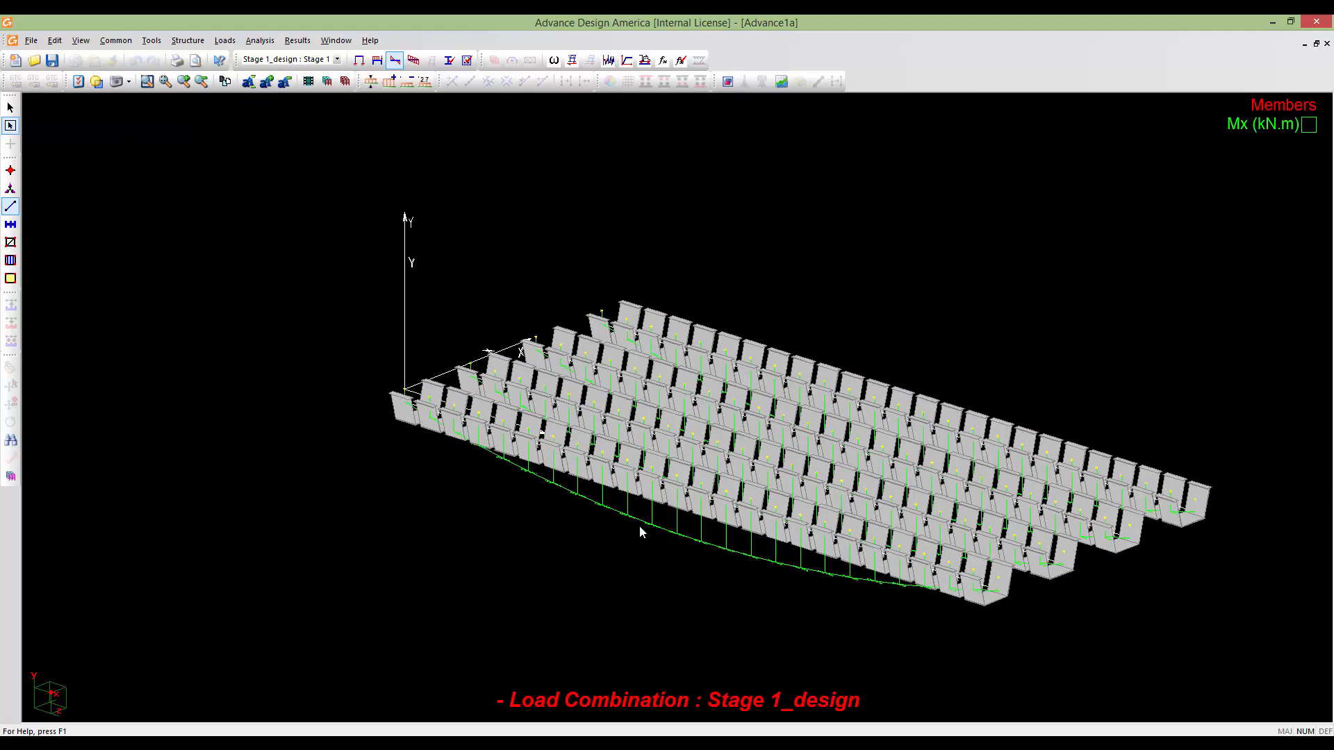
left_click(390, 82)
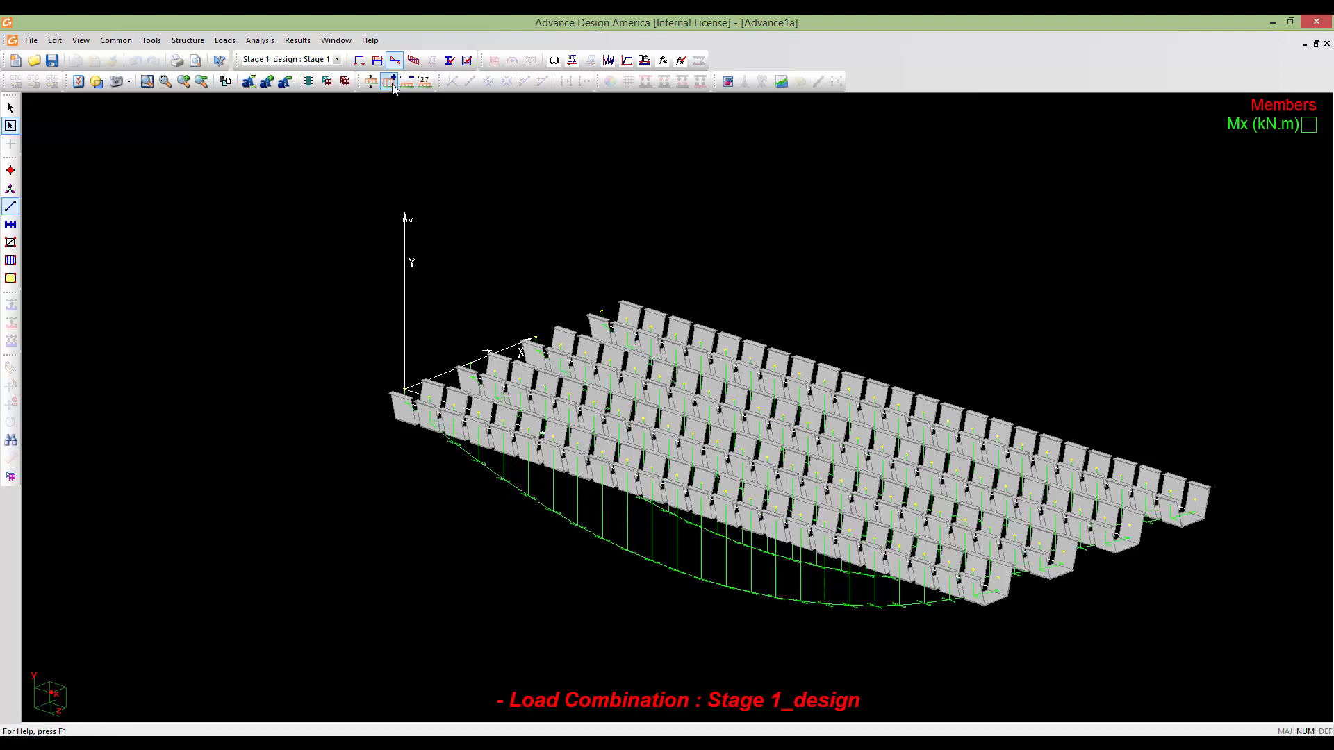
left_click(390, 82)
left_click(390, 82)
scroll(676, 471, "down", 2)
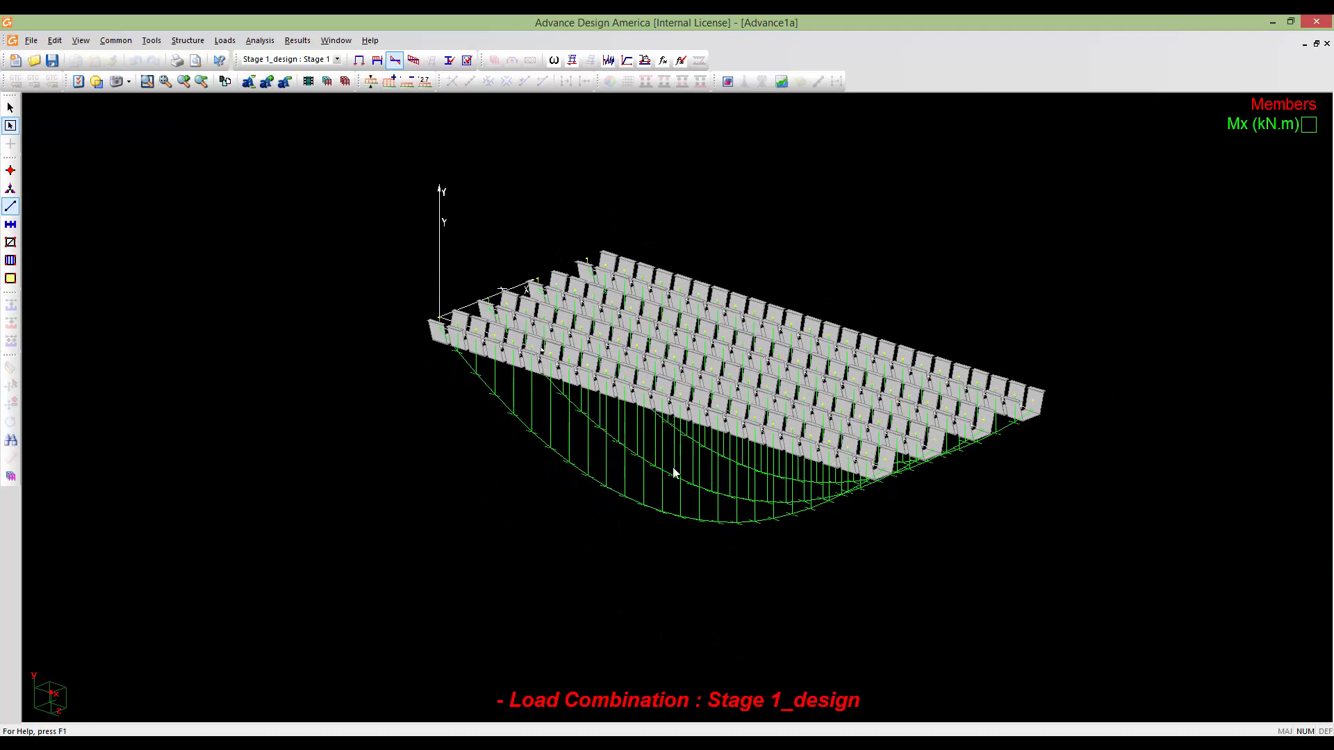
scroll(676, 470, "up", 2)
middle_click_drag(699, 474, 700, 445)
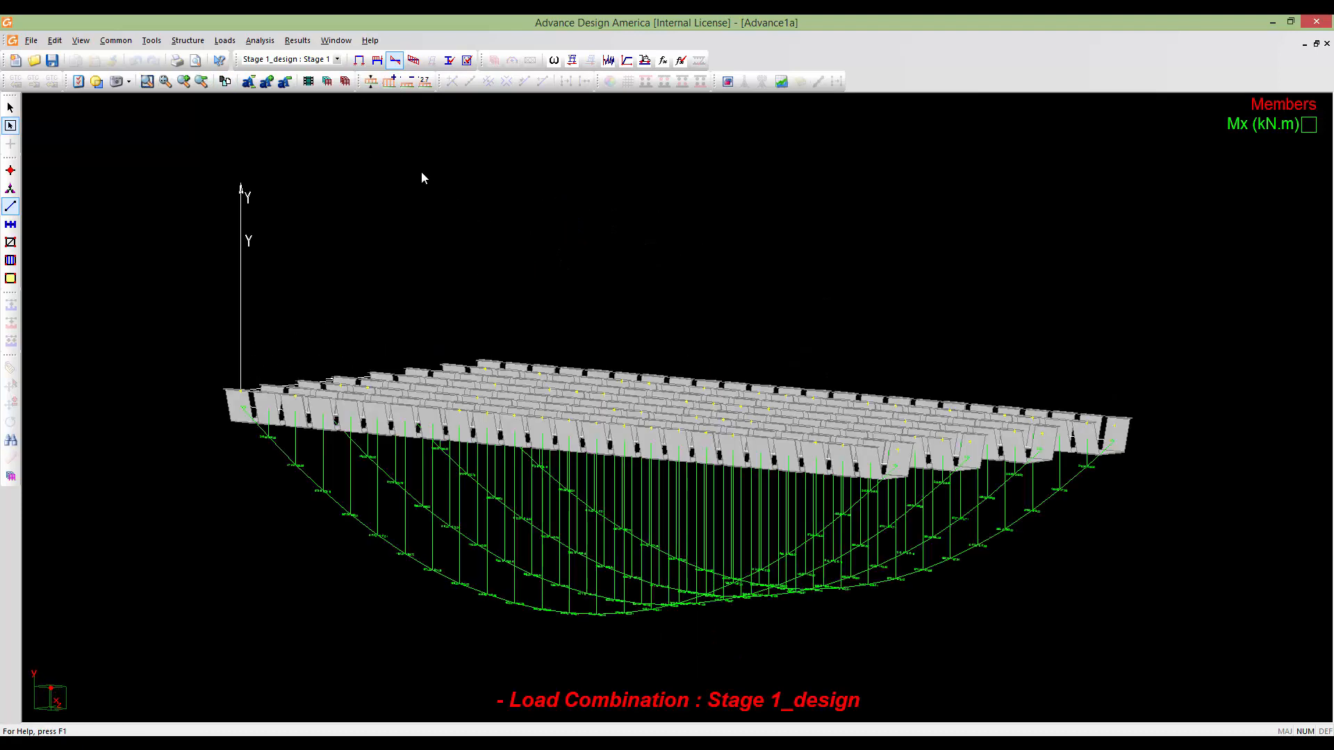
left_click(266, 81)
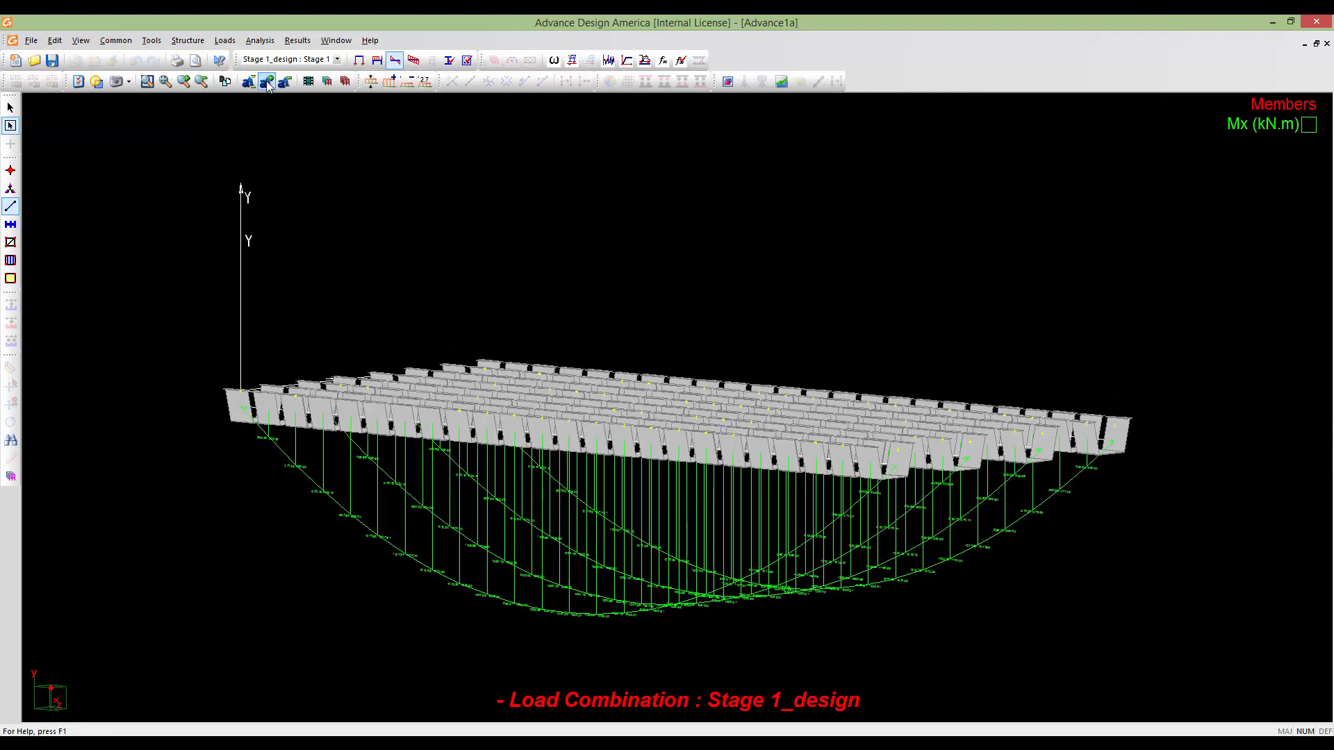
middle_click_drag(381, 399, 391, 367)
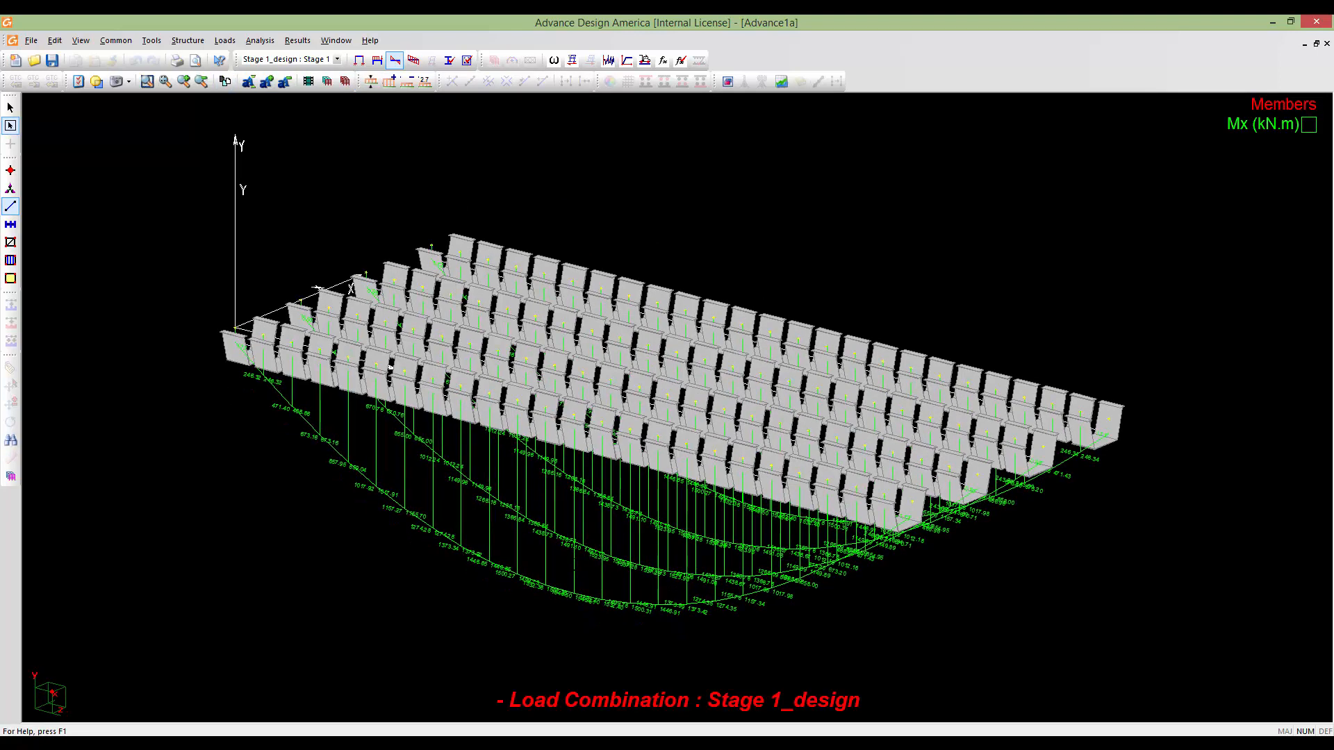
Replace the members' Mx diagrams with Vy shear diagrams, including their numerical values
right_click(574, 565)
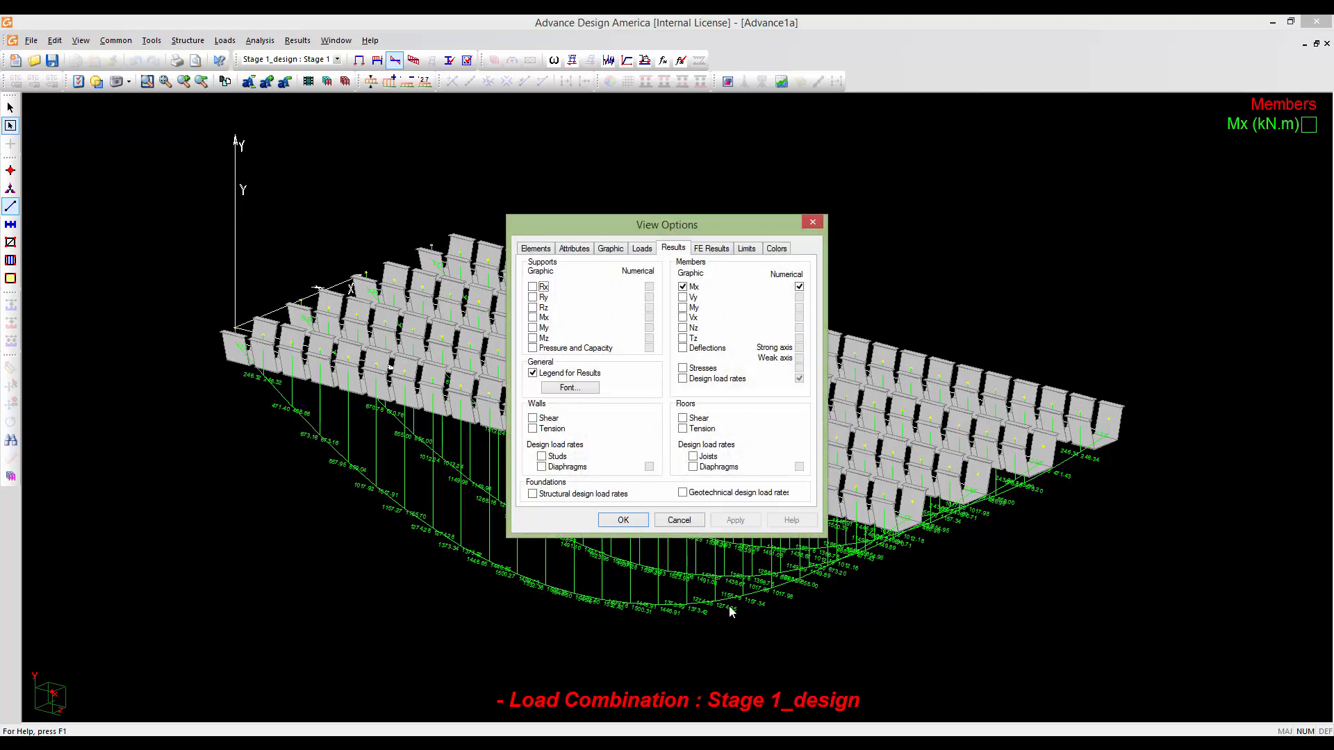
left_click(683, 287)
left_click(683, 298)
left_click(799, 298)
left_click(634, 520)
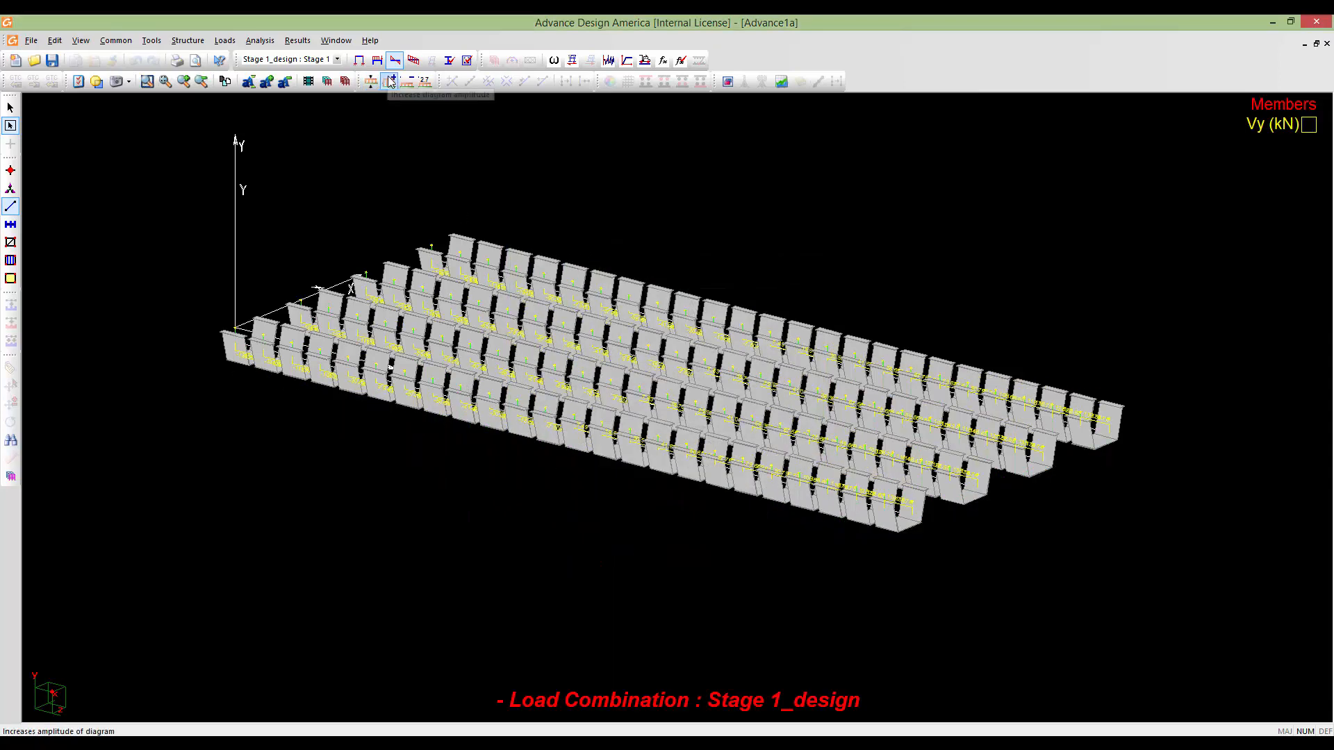
Add the members' deflections to the displayed results and inspect the deflection values along the girders
double_click(421, 214)
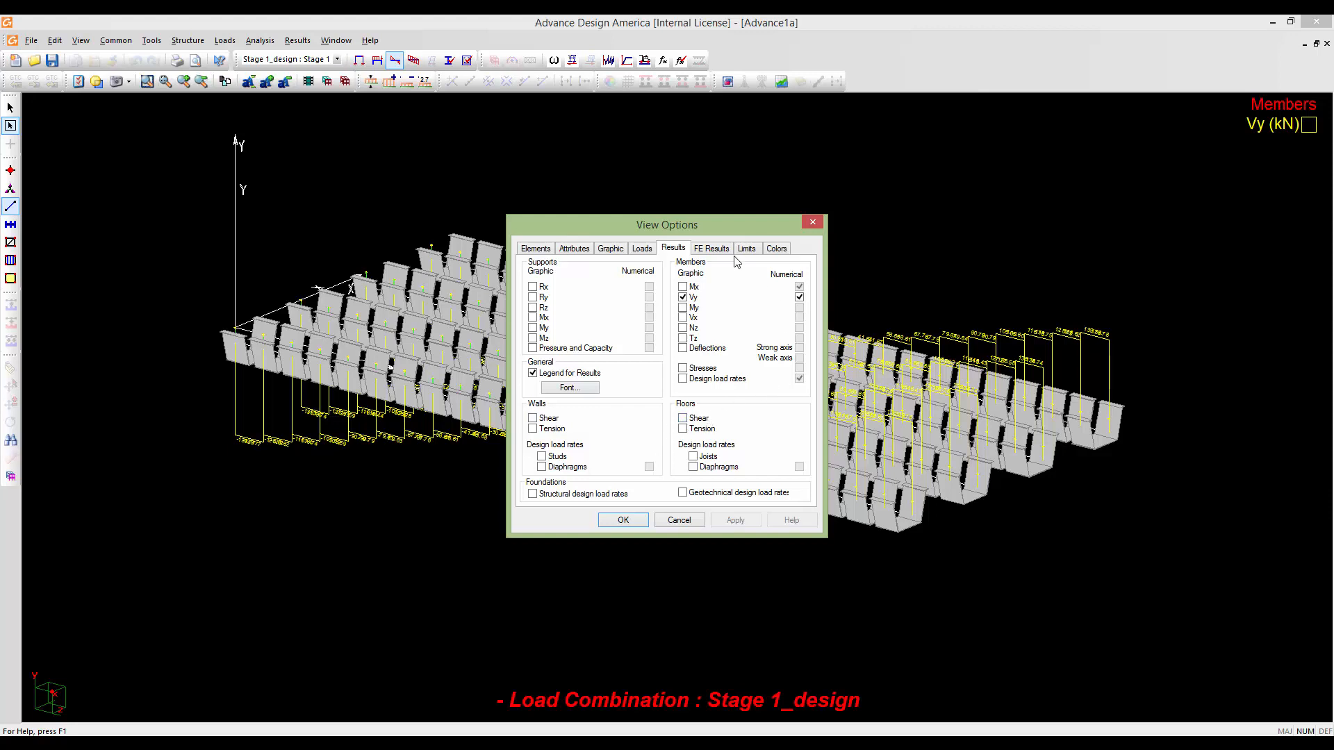
left_click(682, 348)
left_click(624, 521)
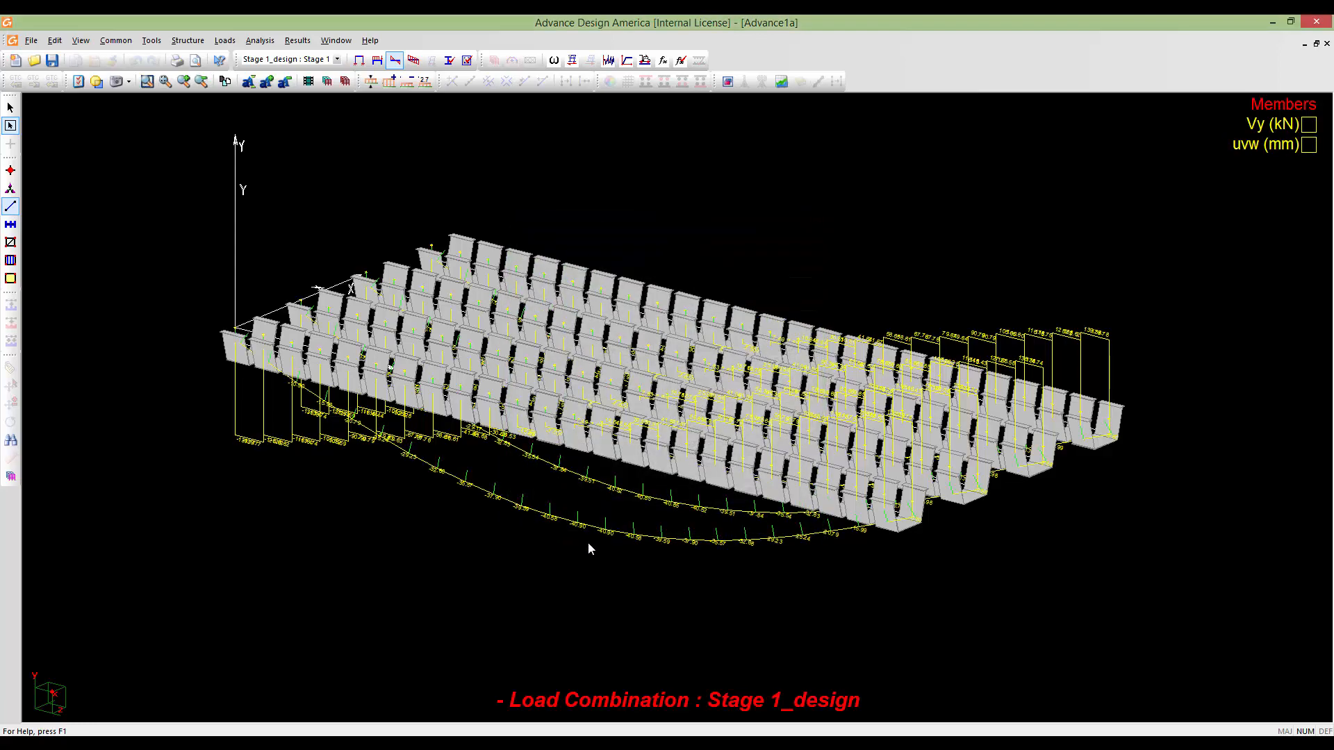
scroll(589, 548, "up", 5)
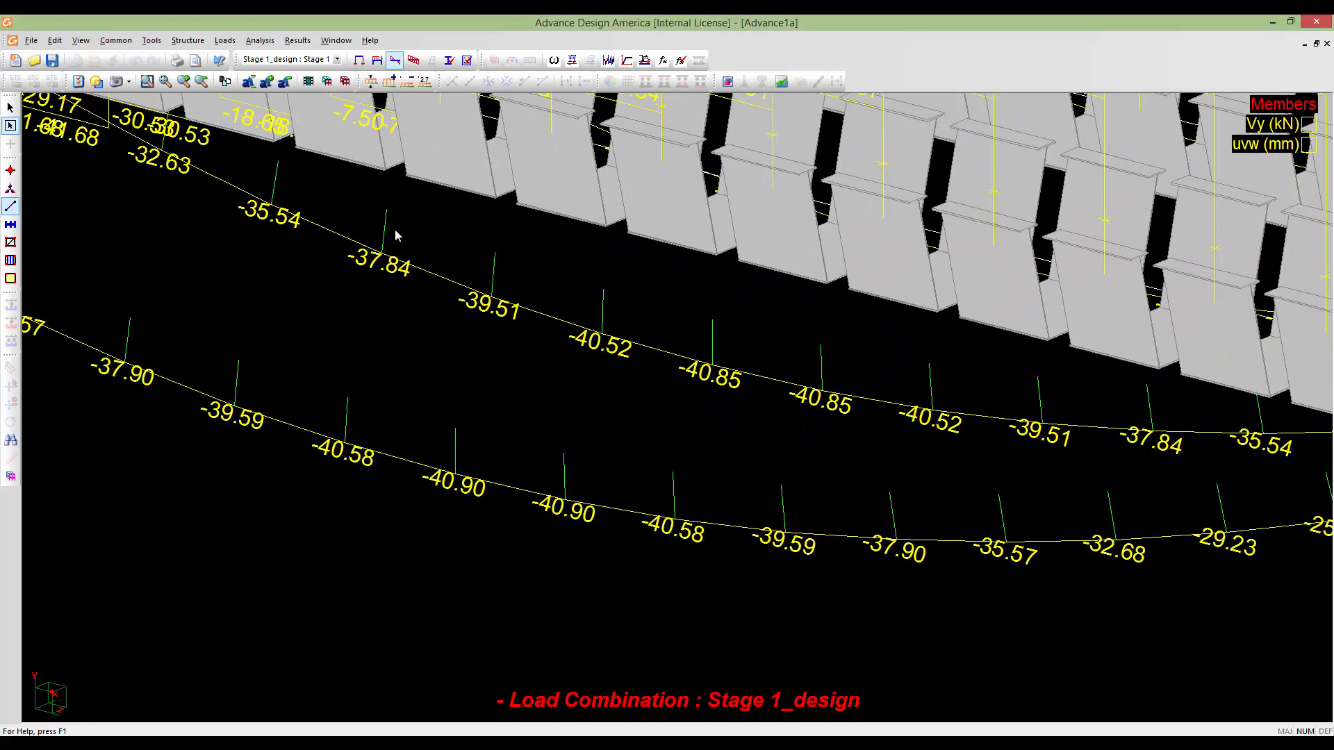
Display the results for the ULS 9:min2 combination and reduce the amplitude of the shear and deflection diagrams
left_click(337, 60)
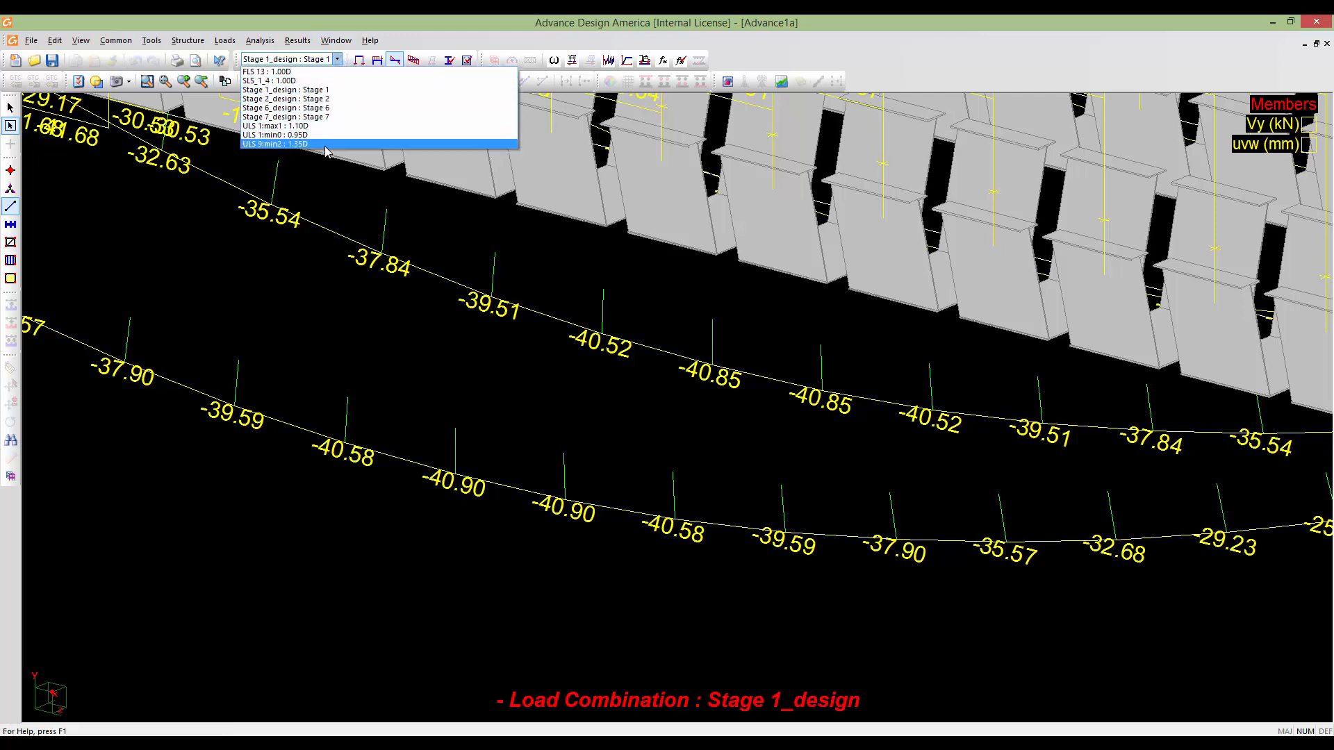
left_click(297, 143)
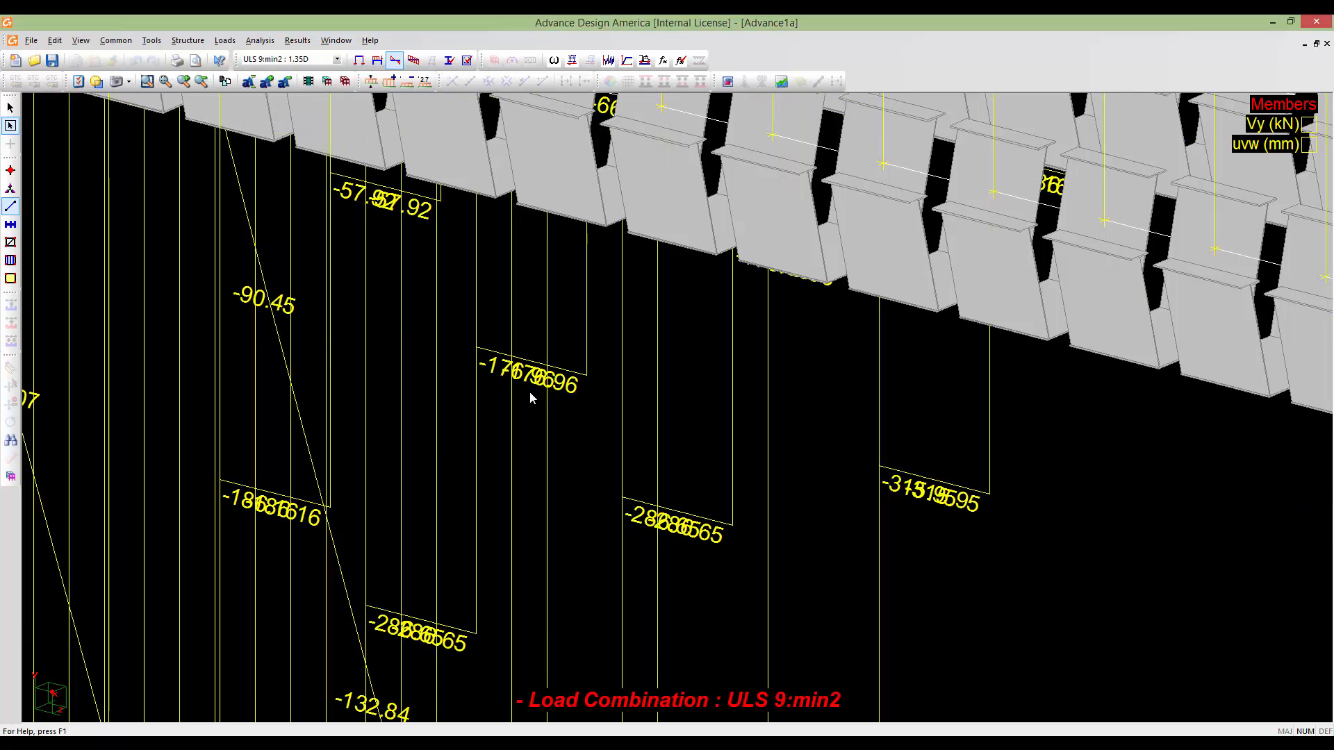
scroll(531, 393, "down", 4)
scroll(522, 361, "up", 1)
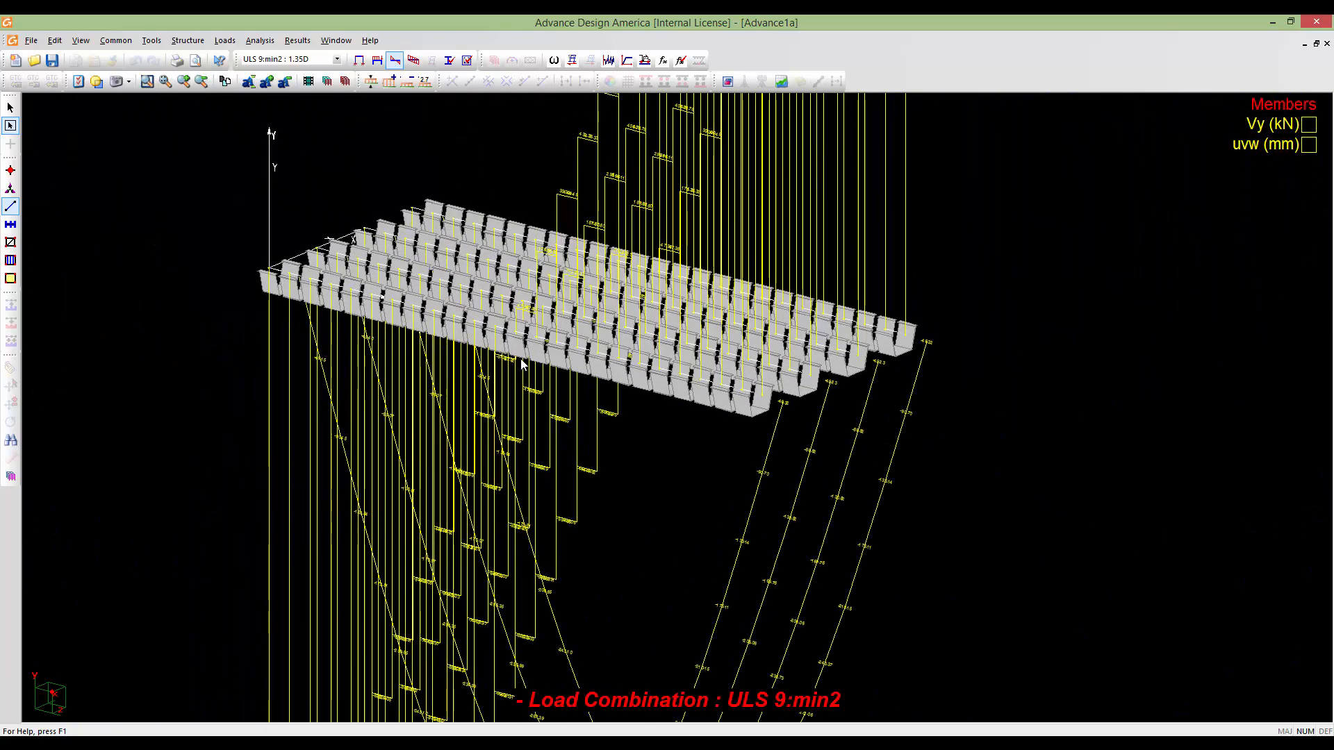
left_click(371, 82)
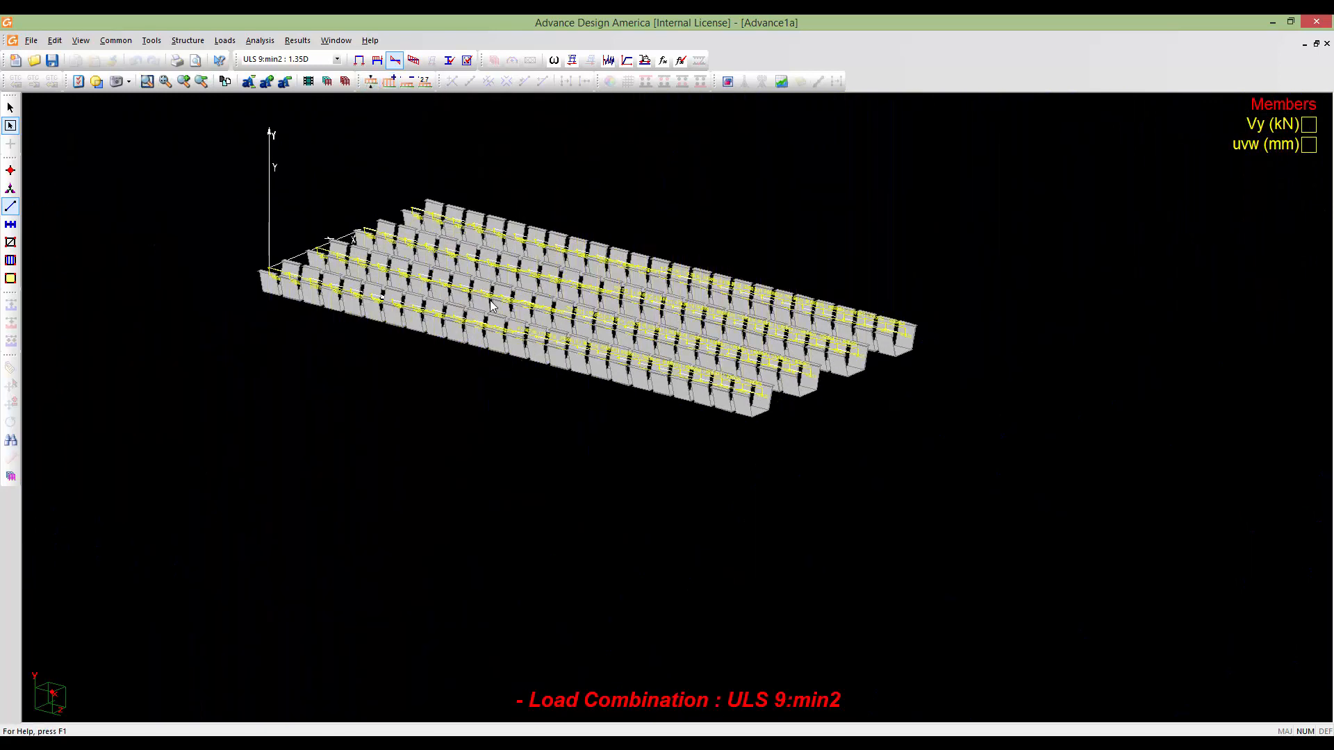
Remove the members' Vy shear diagrams from the displayed results, keeping the deflections
middle_click_drag(510, 302, 532, 311)
double_click(534, 317)
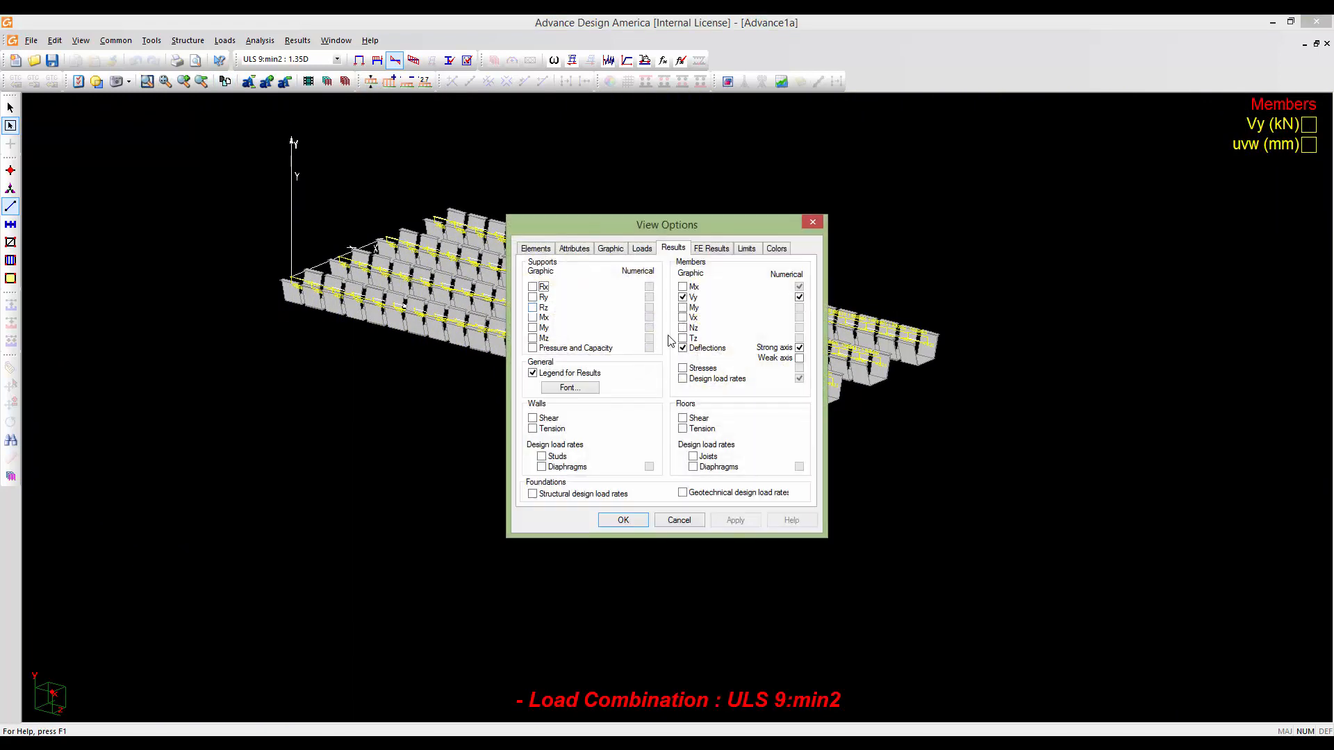
left_click(682, 297)
left_click(634, 520)
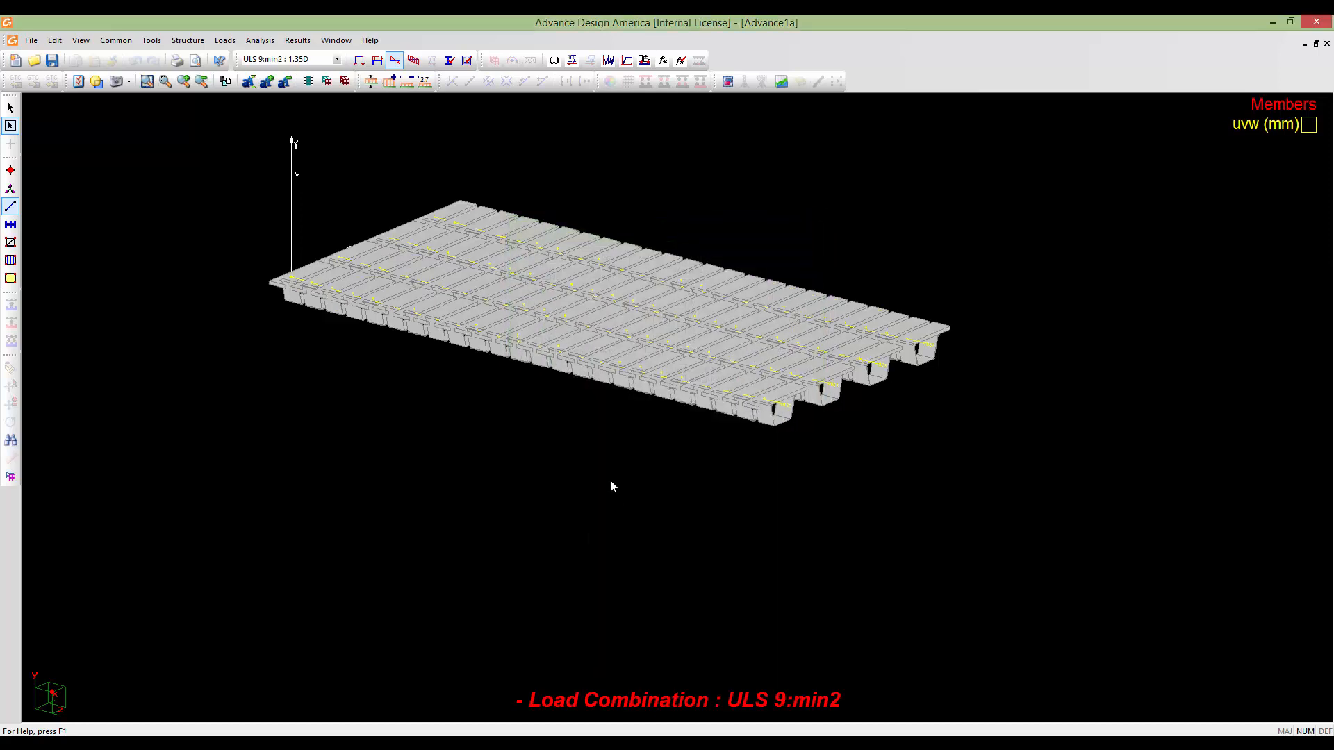
Increase the amplitude of the deflection diagrams and inspect the deflection values along the girders
left_click(390, 82)
middle_click_drag(598, 354, 632, 385)
scroll(622, 364, "up", 2)
scroll(589, 481, "up", 2)
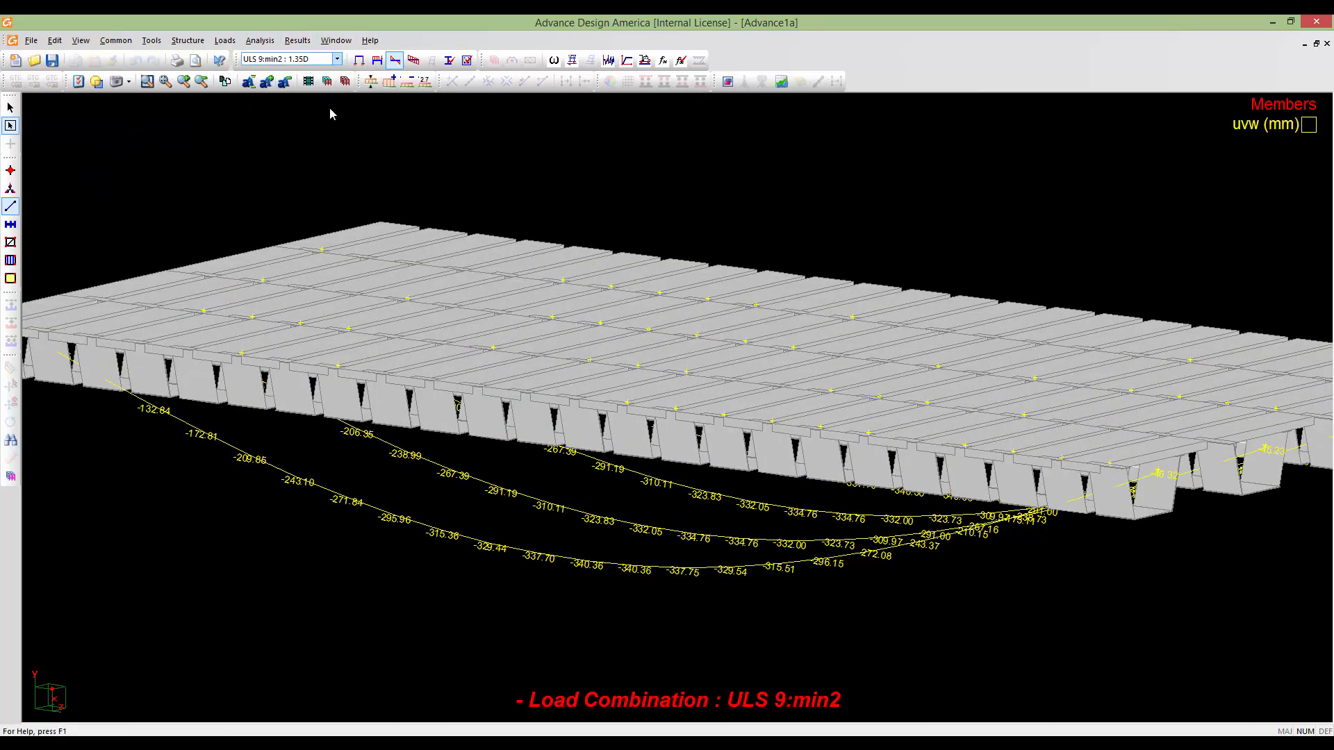
scroll(447, 262, "down", 3)
middle_click_drag(427, 162, 419, 215)
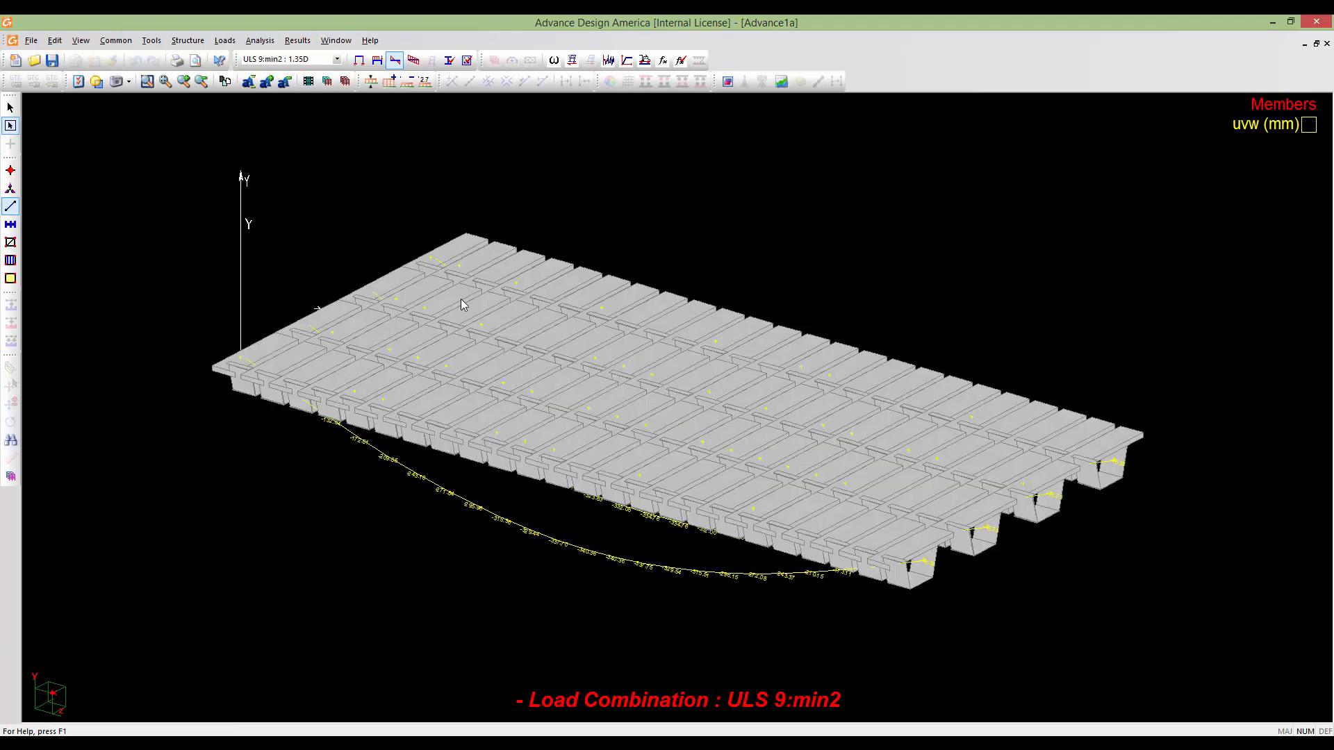
middle_click_drag(574, 462, 662, 434)
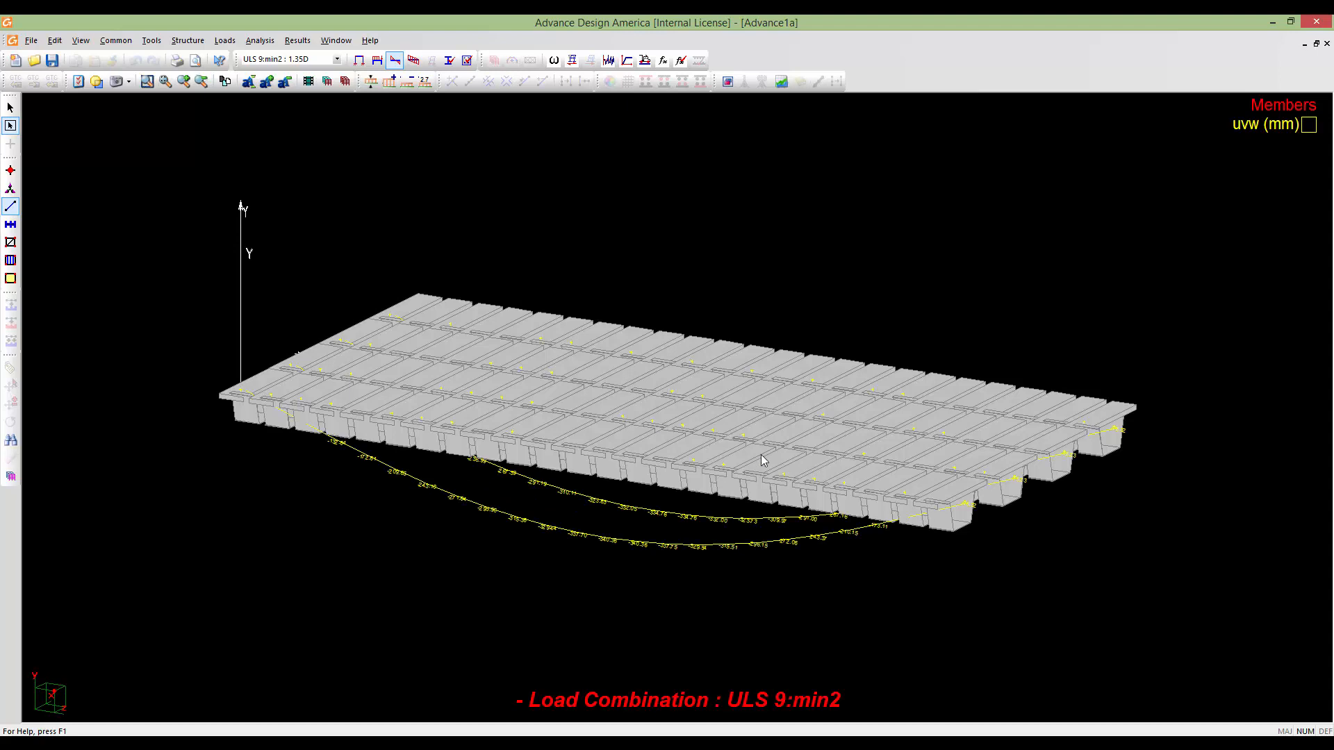
middle_click_drag(947, 512, 827, 500)
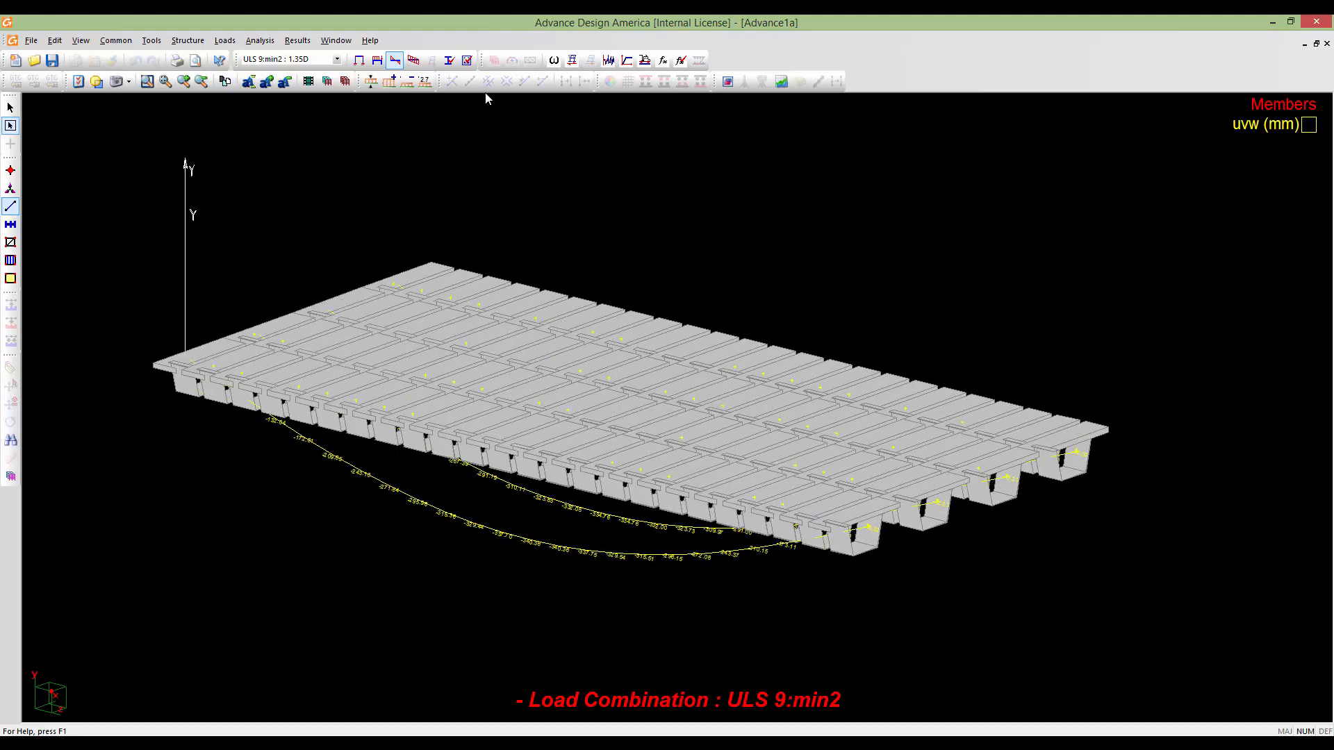
Switch to the steel design results and display the members' design load rates with numerical values instead of deflections
left_click(449, 60)
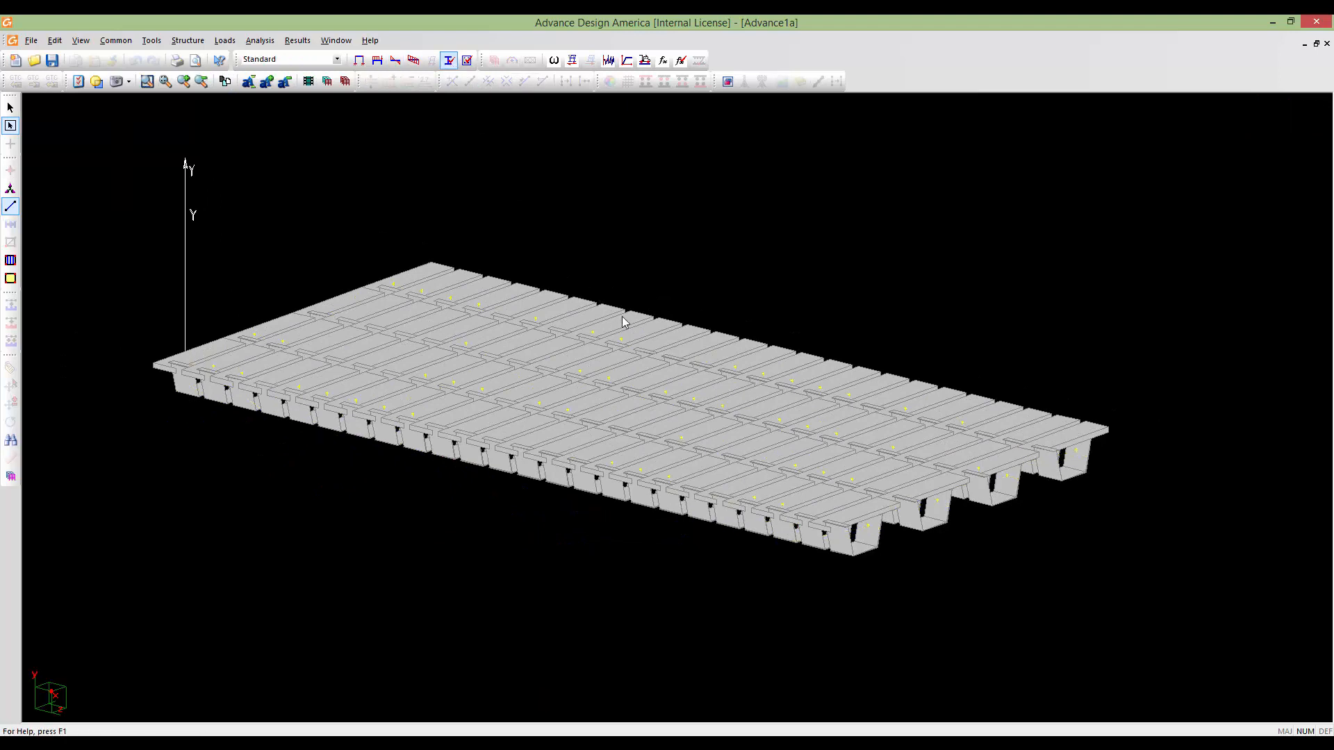
middle_click_drag(623, 317, 684, 317)
right_click(683, 317)
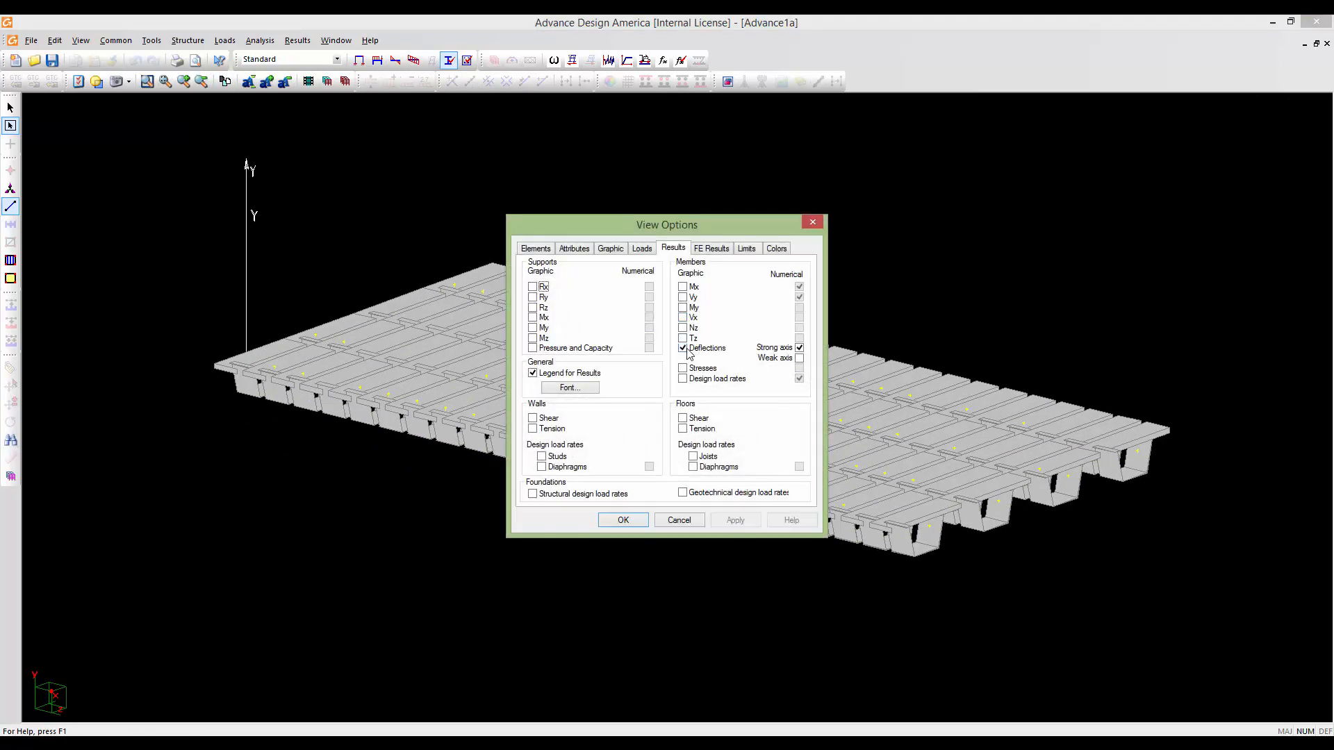
left_click(687, 351)
left_click(686, 381)
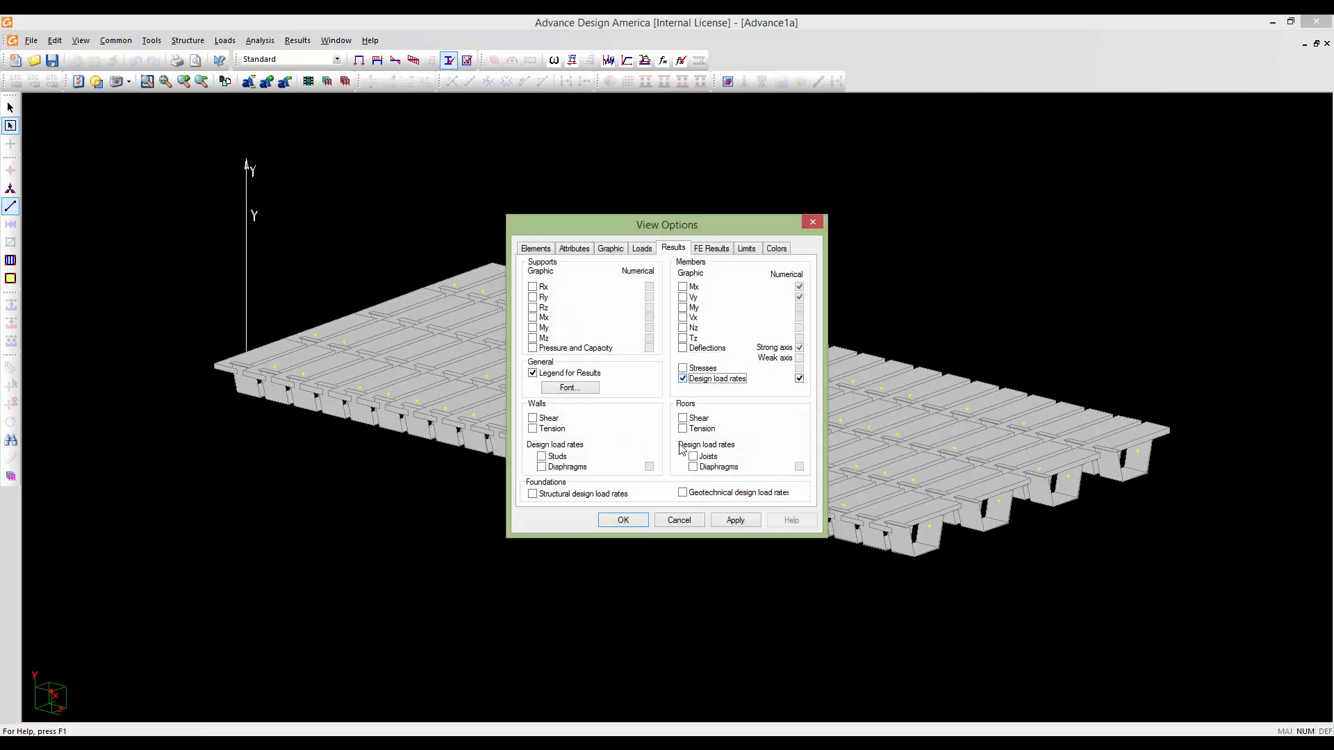
left_click(628, 520)
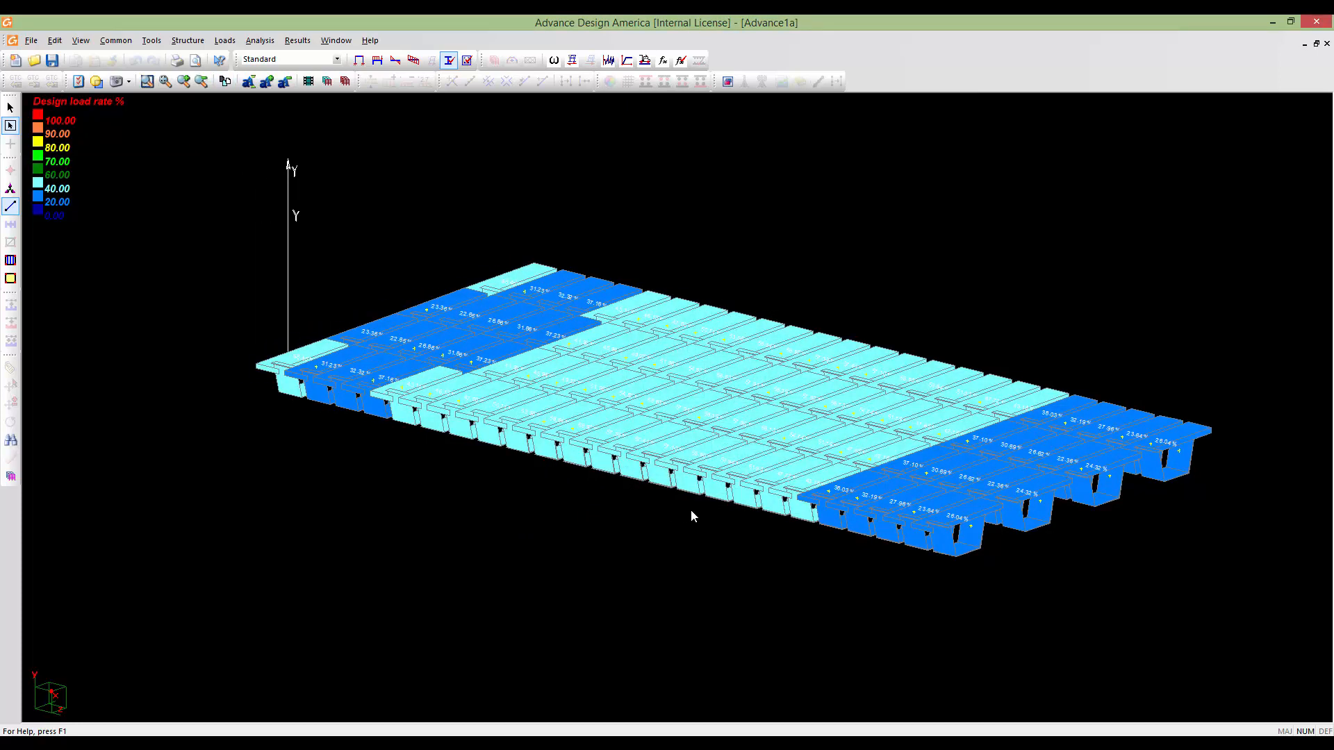
middle_click_drag(692, 515, 749, 517)
scroll(749, 517, "up", 1)
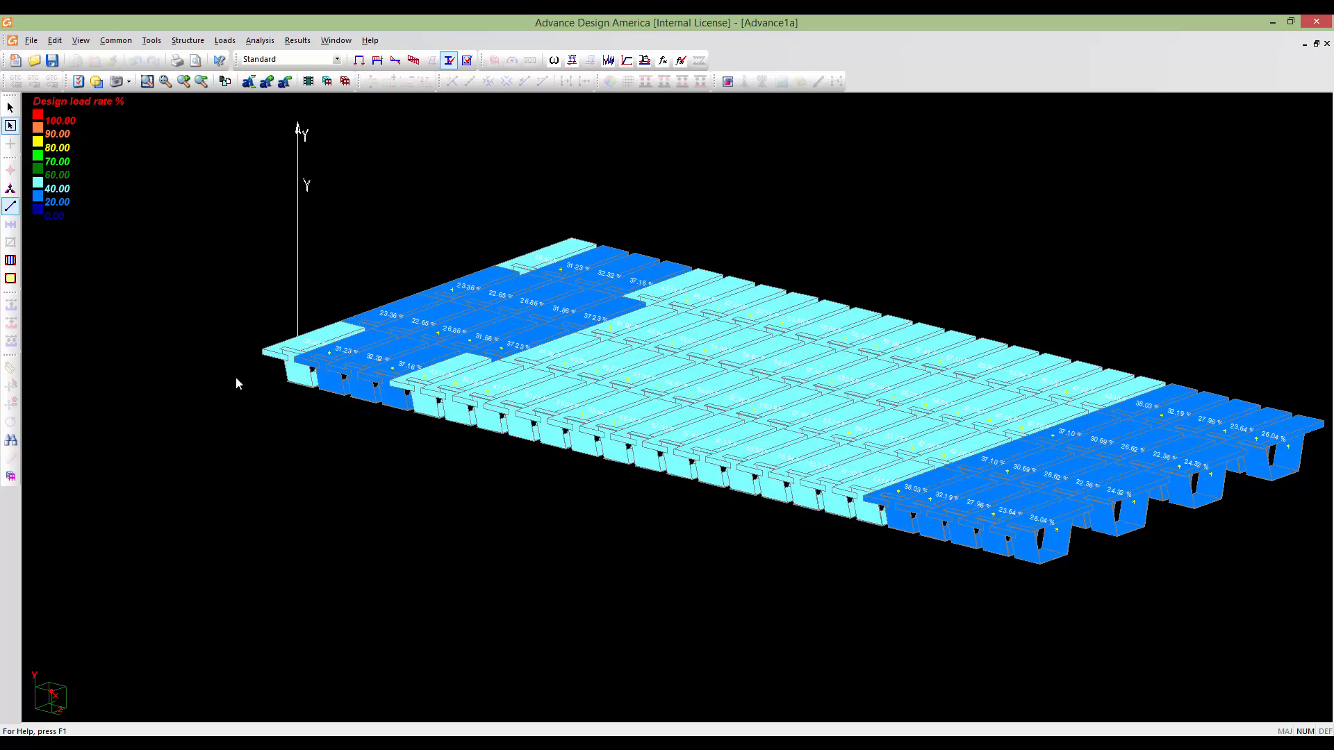
Open the steel design results of a midspan girder segment and read through all its bending and axial load columns
double_click(682, 449)
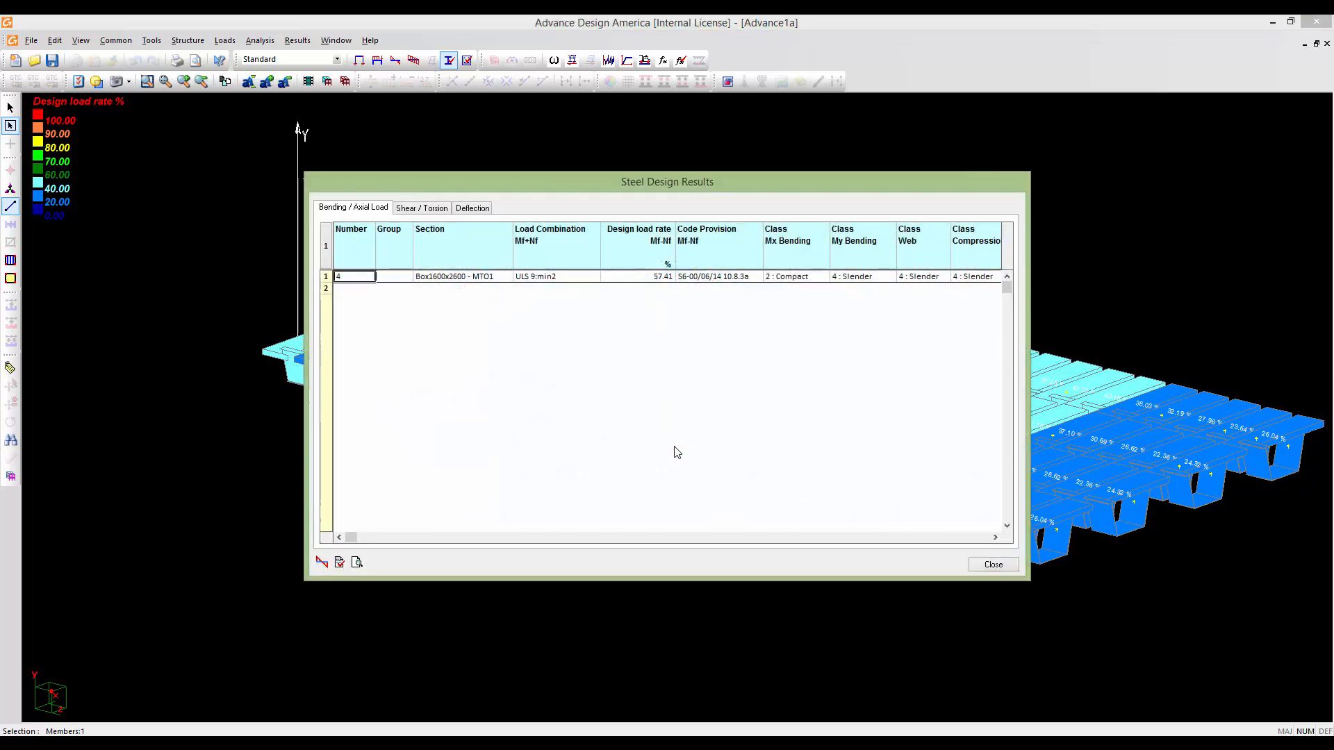
left_click(994, 538)
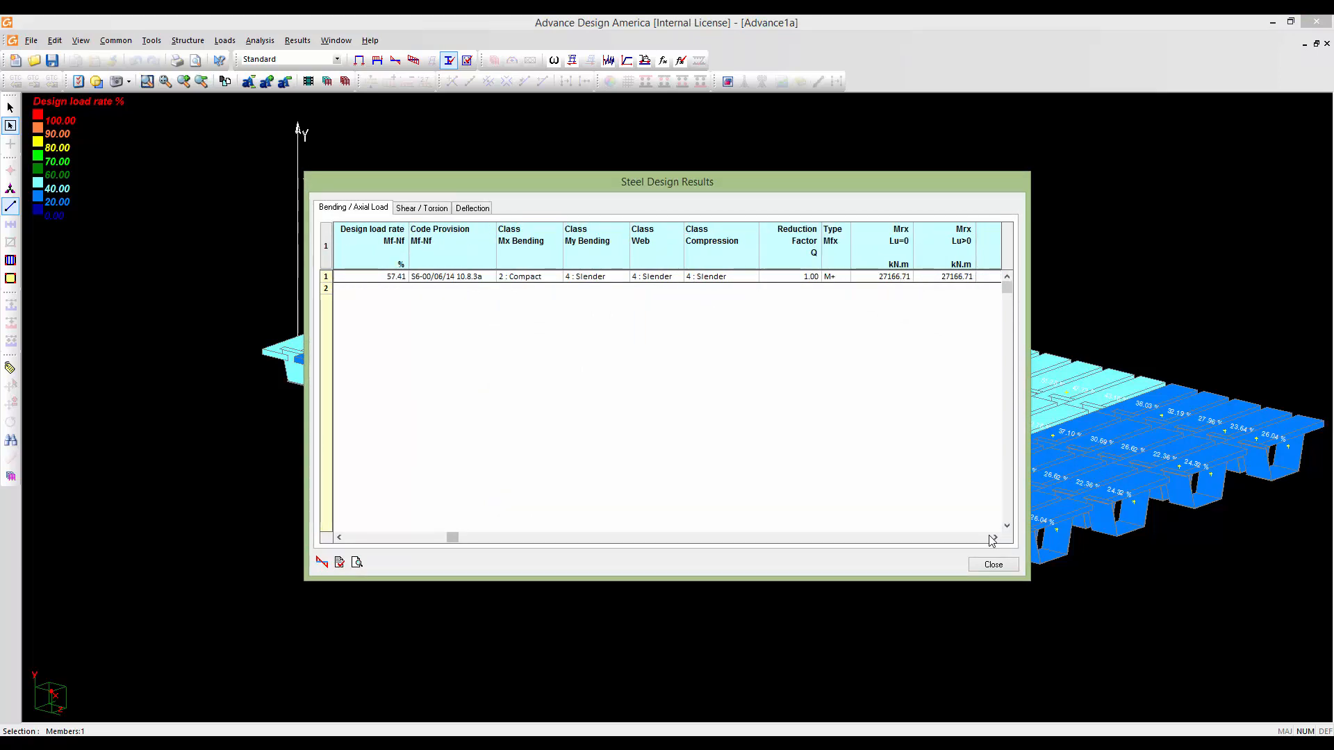
left_click(993, 538)
left_click(993, 538)
left_click(993, 538)
left_click(993, 538)
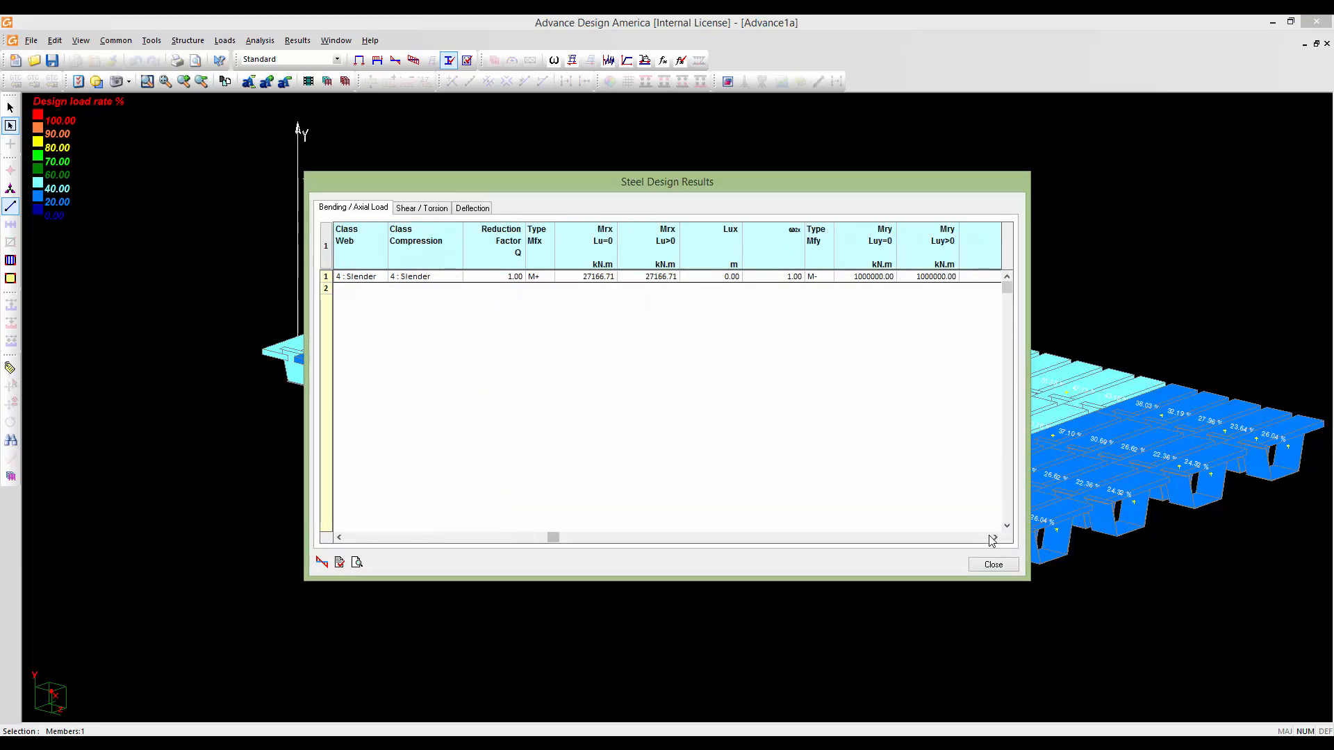
left_click(993, 538)
left_click(993, 538)
left_click(993, 538)
left_click(993, 537)
left_click(993, 537)
left_click(994, 538)
left_click(993, 538)
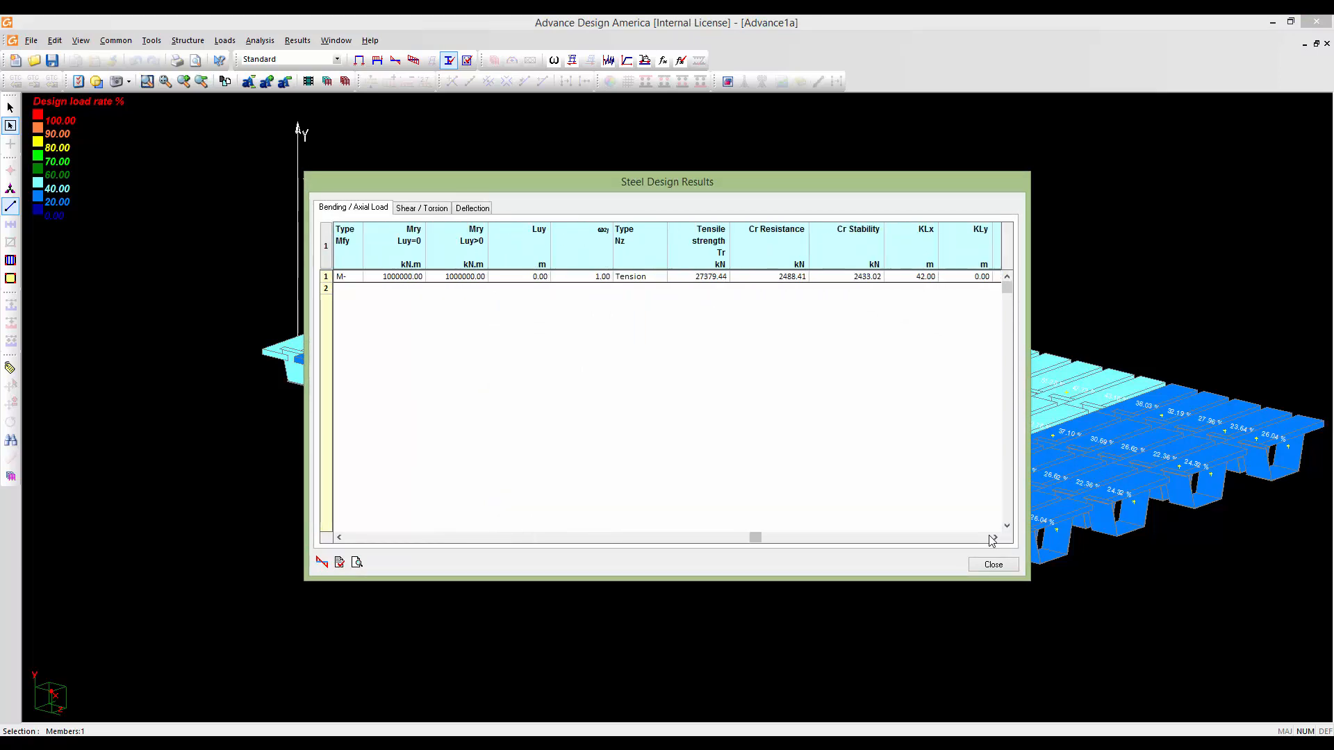
left_click(993, 538)
left_click(993, 538)
left_click(993, 538)
left_click(993, 538)
left_click(993, 538)
left_click(993, 538)
left_click(993, 538)
left_click(993, 538)
left_click(993, 537)
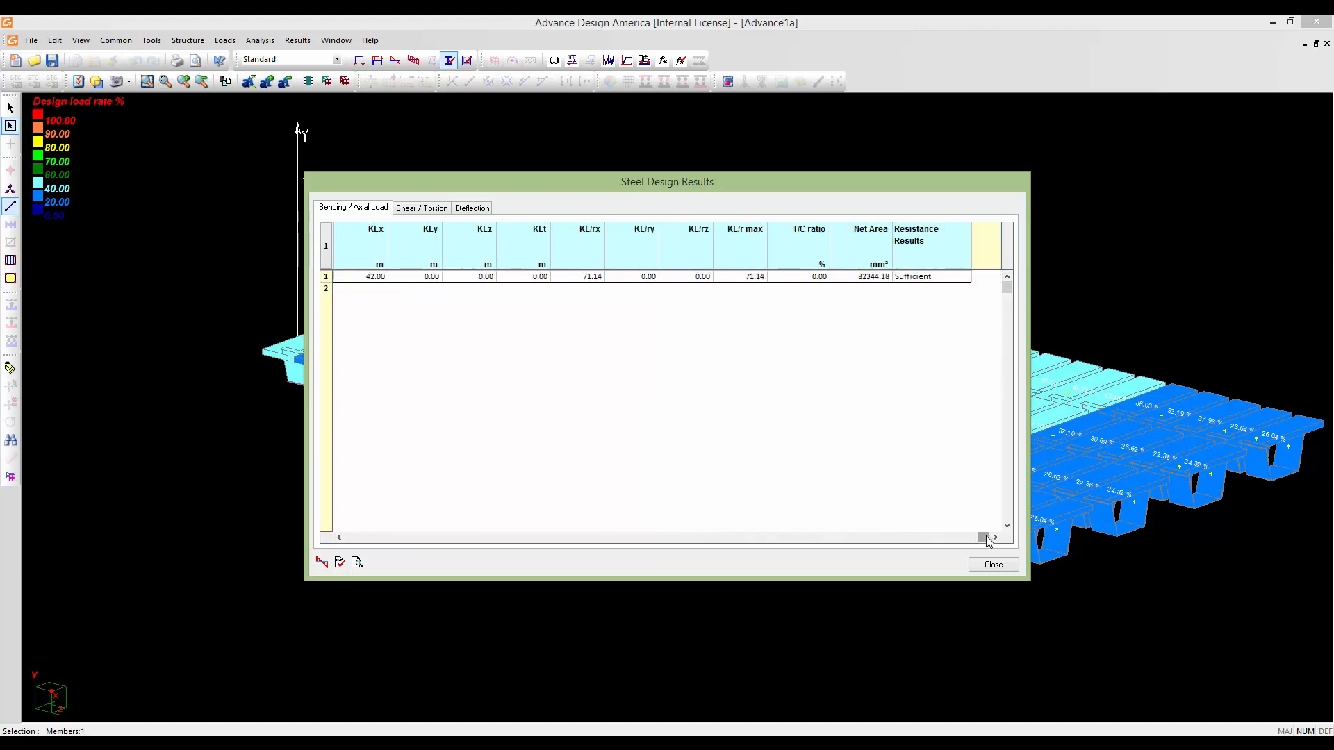
left_click_drag(982, 538, 344, 520)
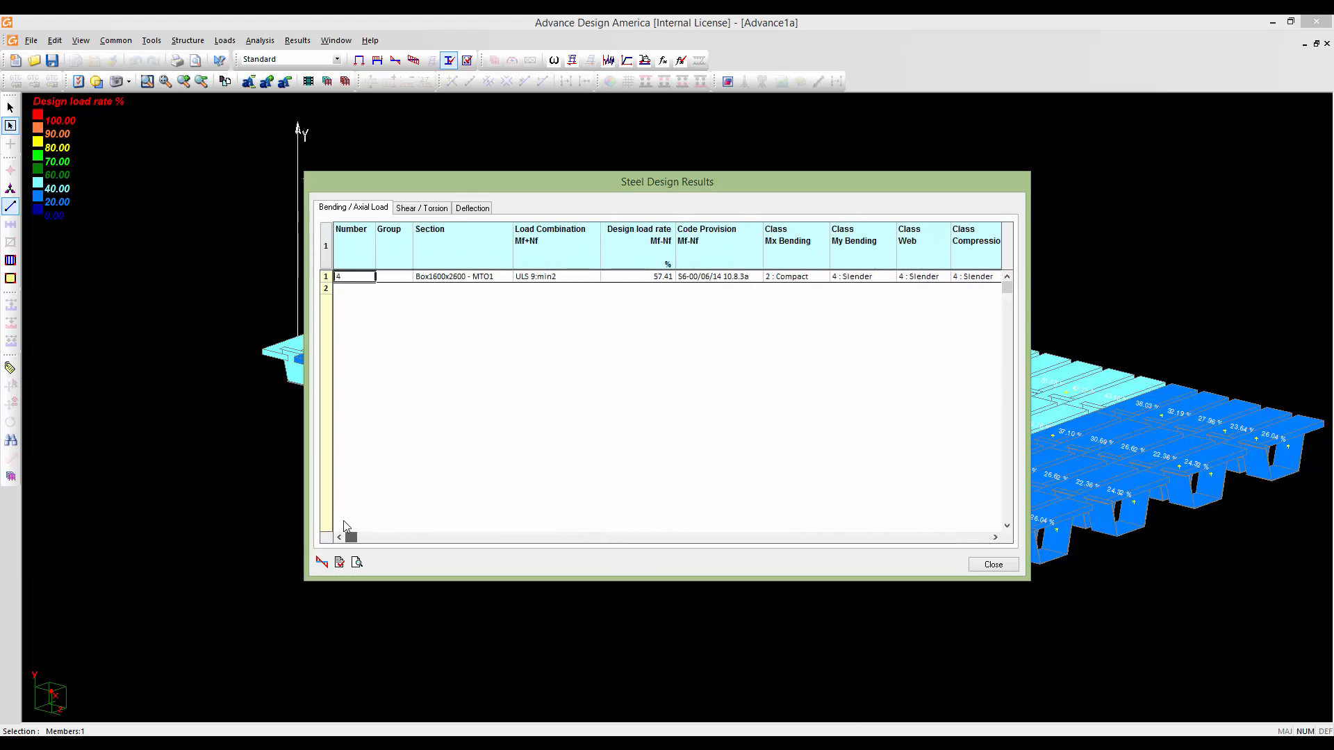
Review the girder segment's shear and torsion results, including the required studs, and check its deflection results
left_click(416, 208)
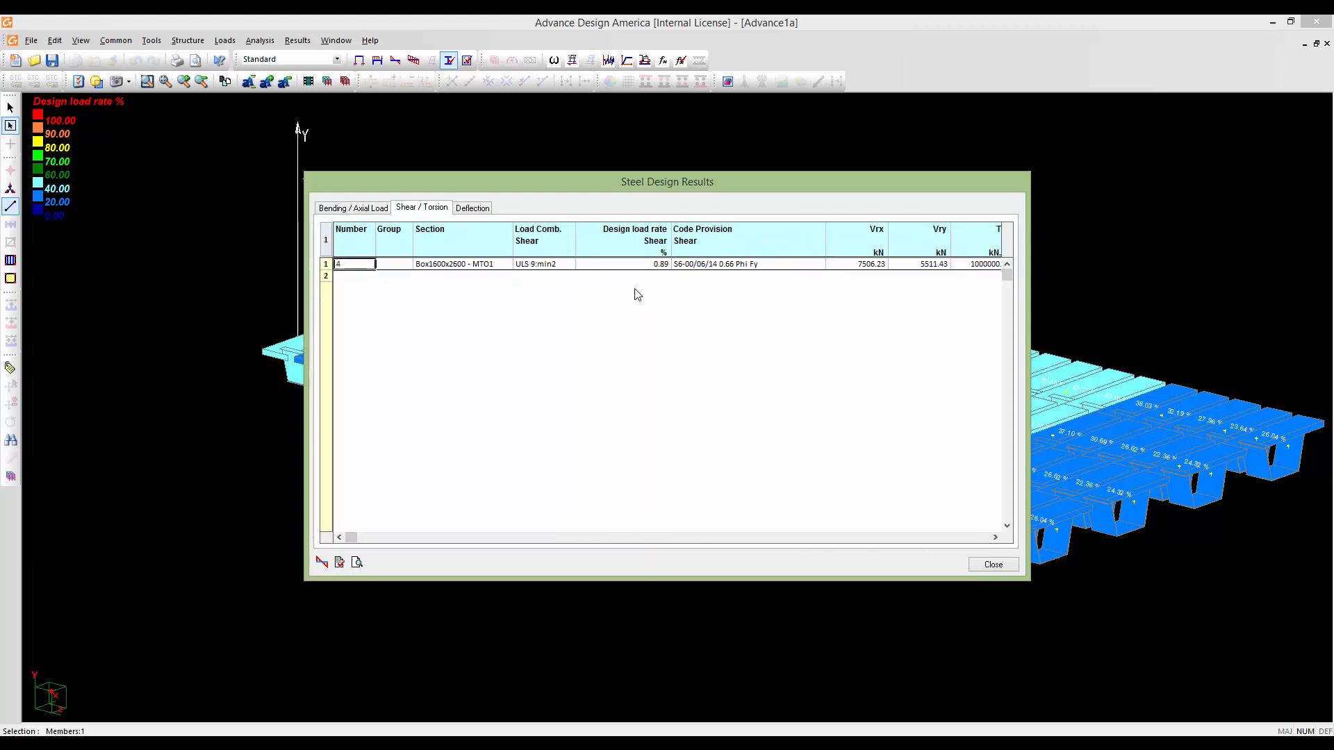
left_click(995, 537)
left_click(996, 537)
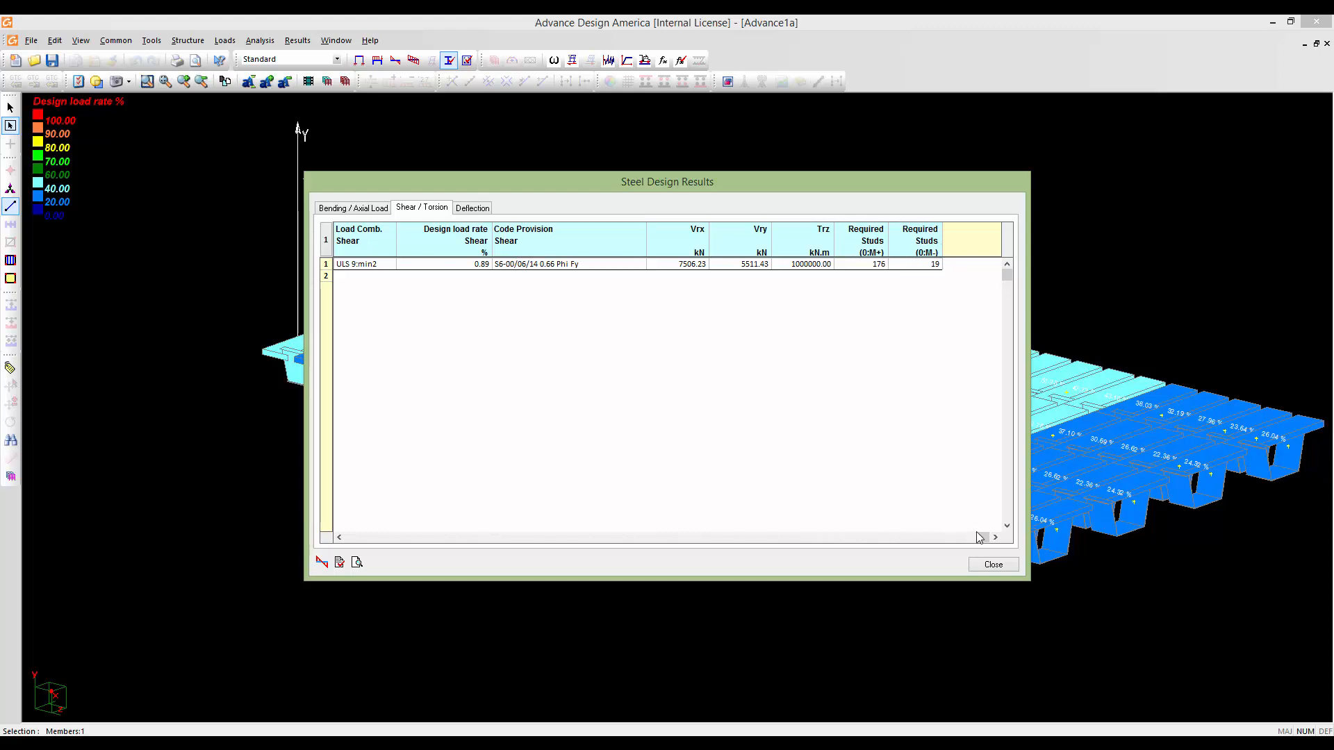
left_click_drag(981, 537, 339, 506)
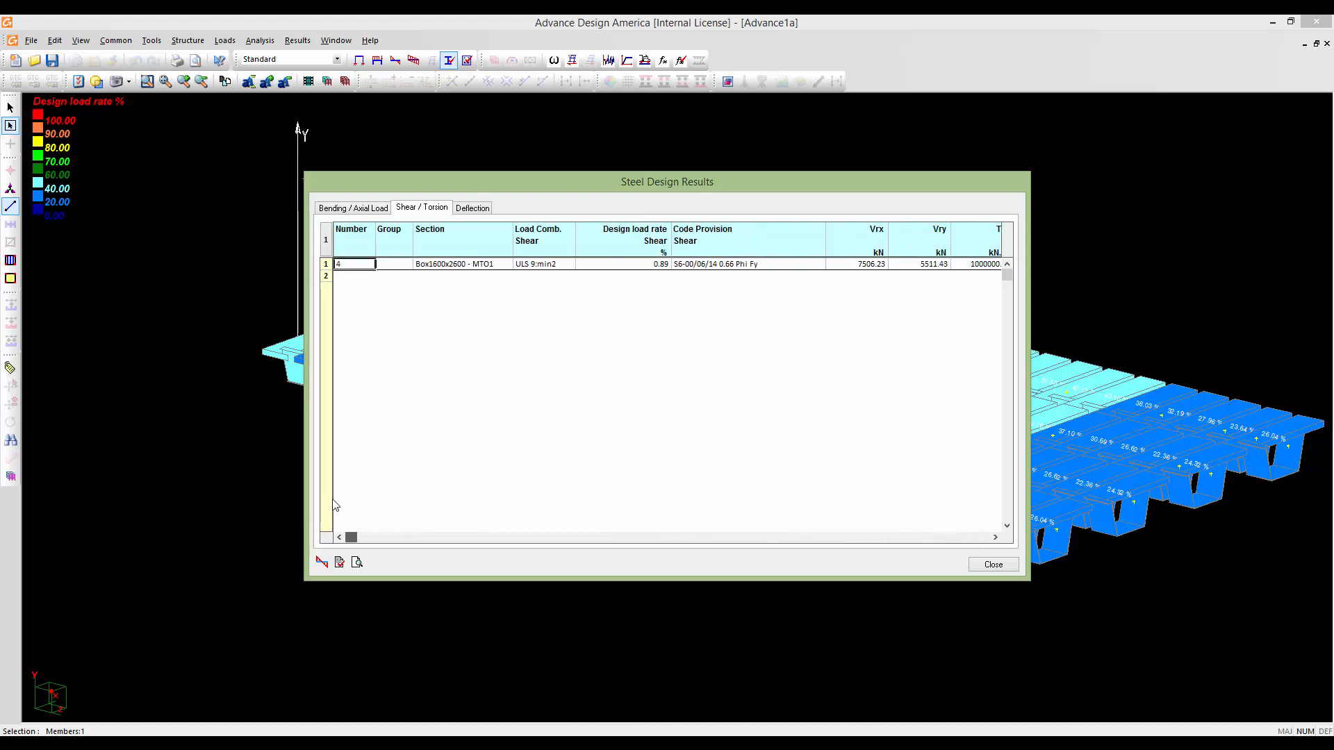
left_click(472, 209)
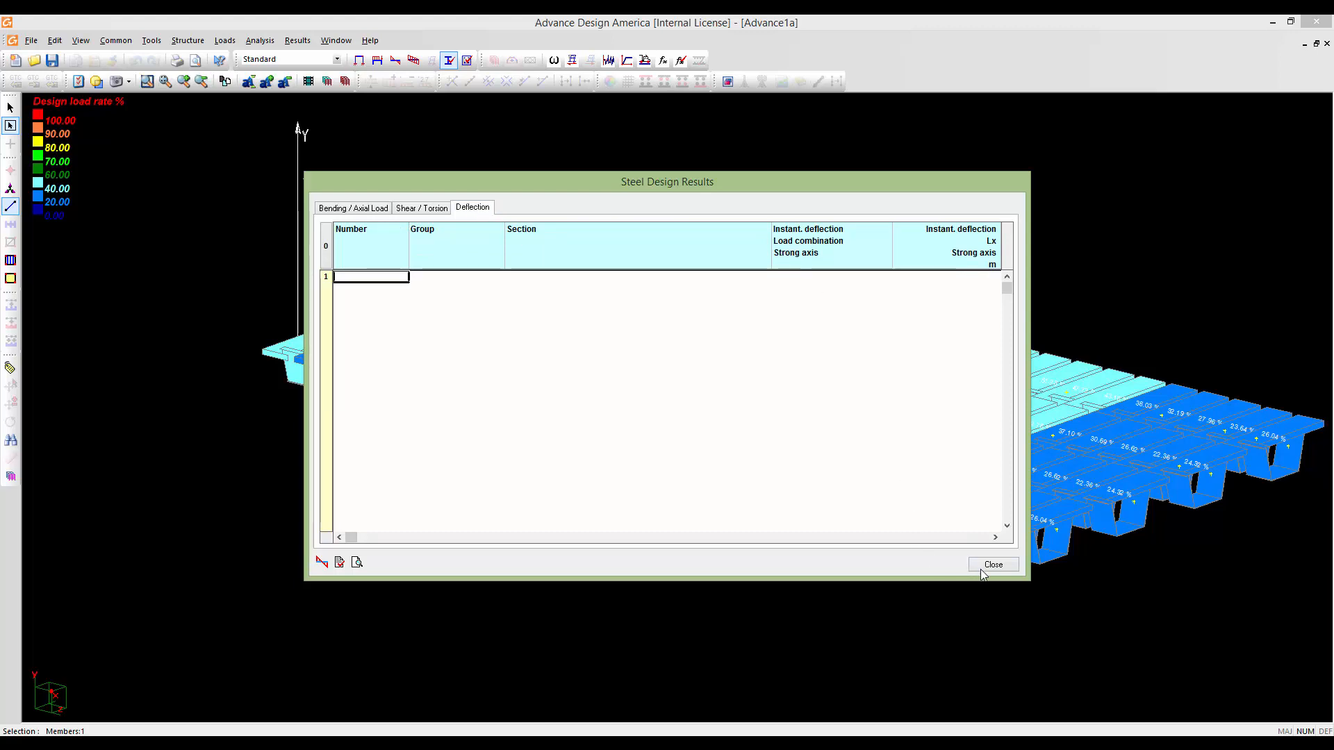
Return to the bending and axial load results, preview the member's Design Brief report, and close the design results
left_click(356, 212)
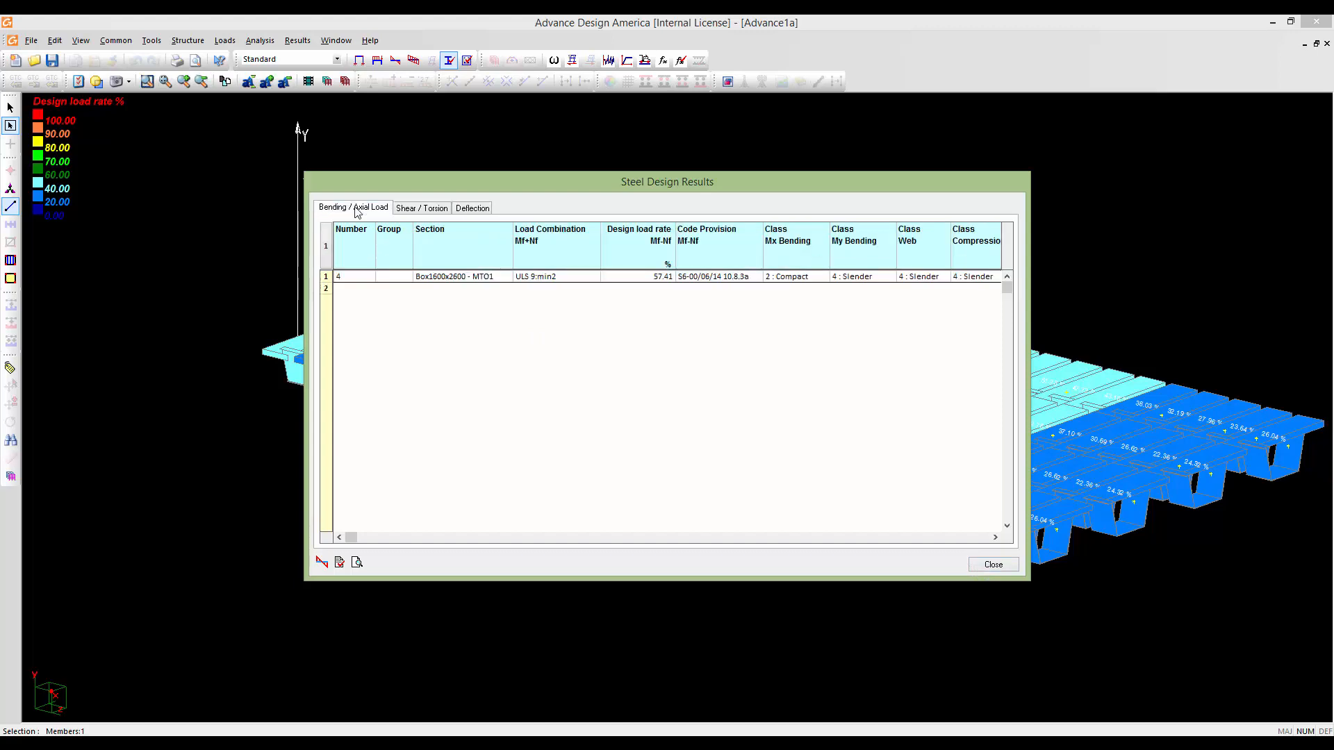
left_click(357, 563)
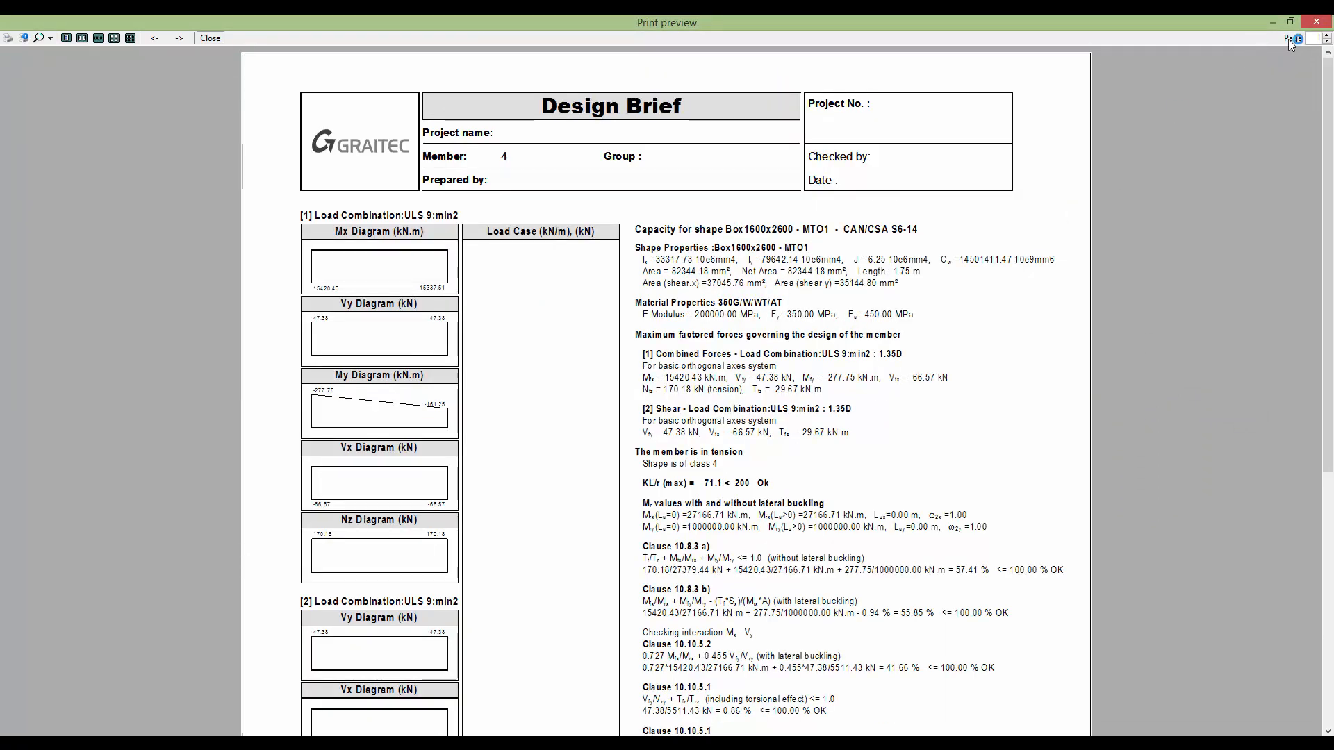
left_click(1316, 22)
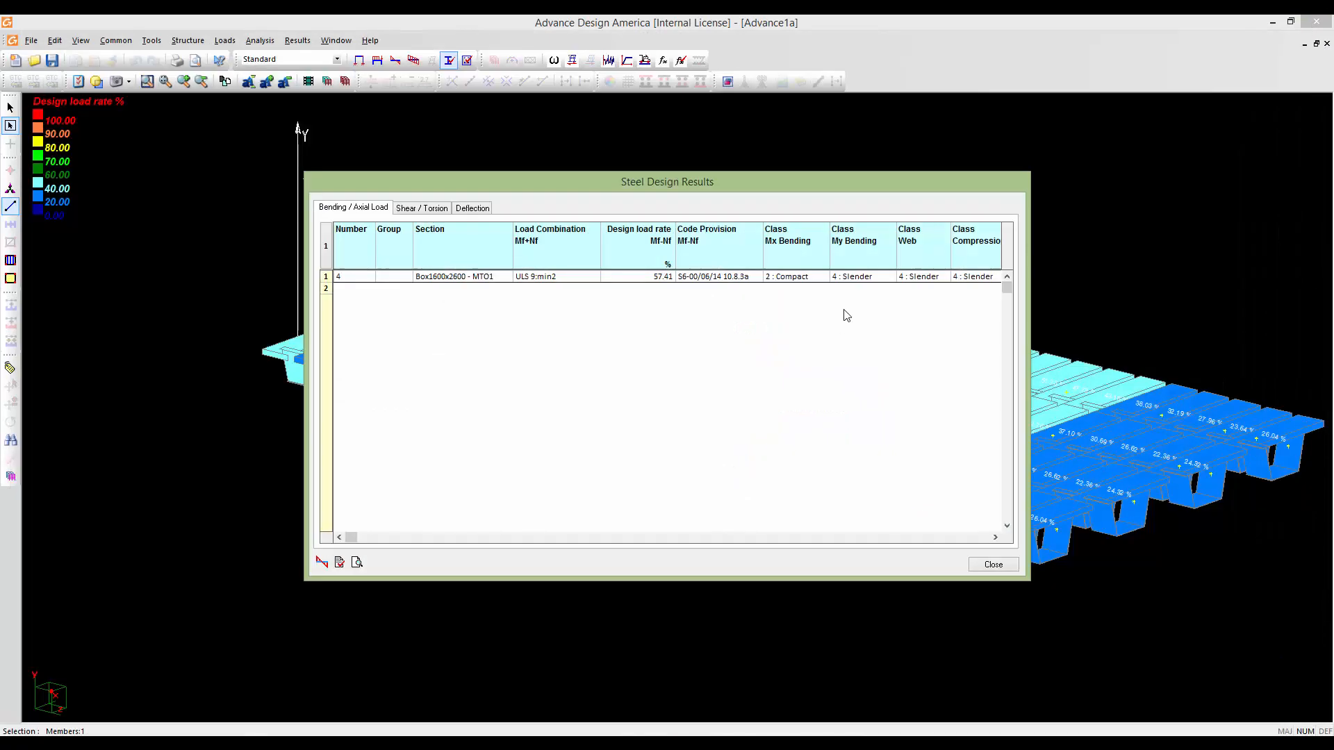
left_click(993, 565)
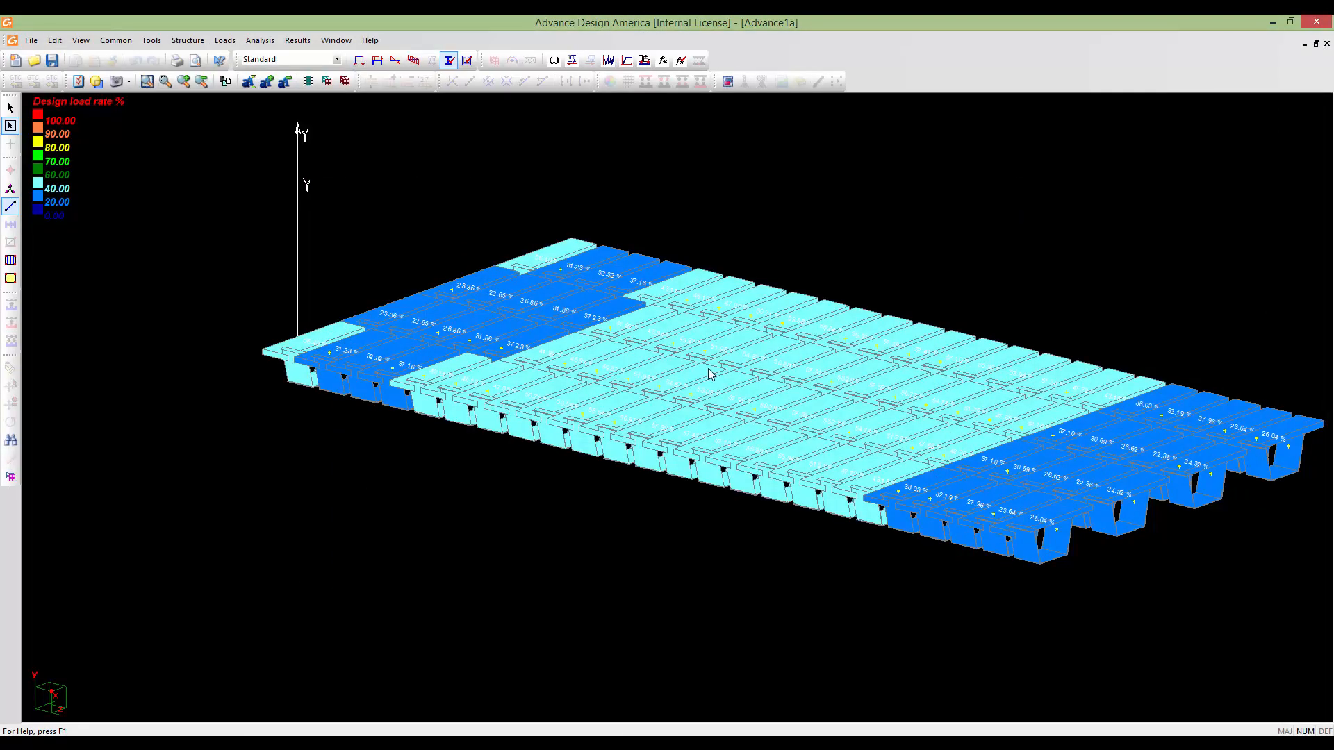
Display the design load rates for Stage 1: Steel Frame, followed by Stage 2: Casting Sequence a
middle_click_drag(707, 368, 595, 483)
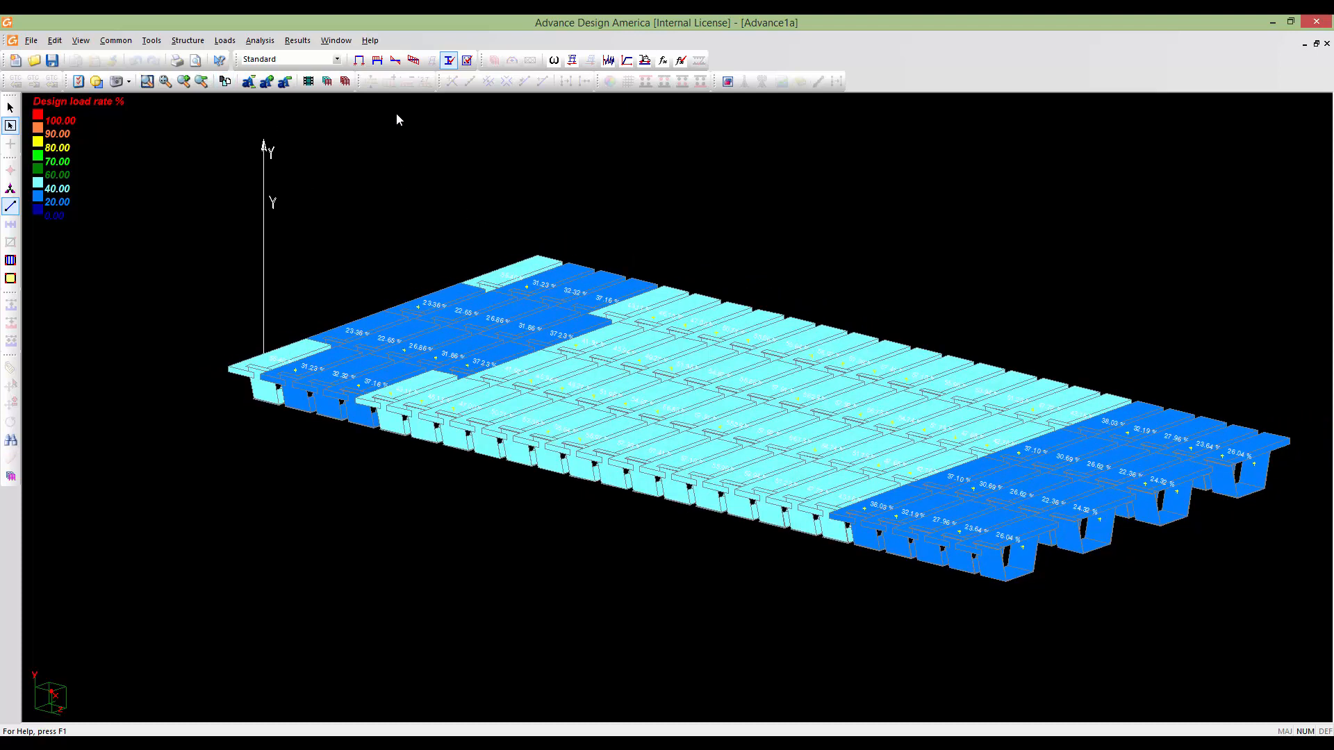
left_click(334, 59)
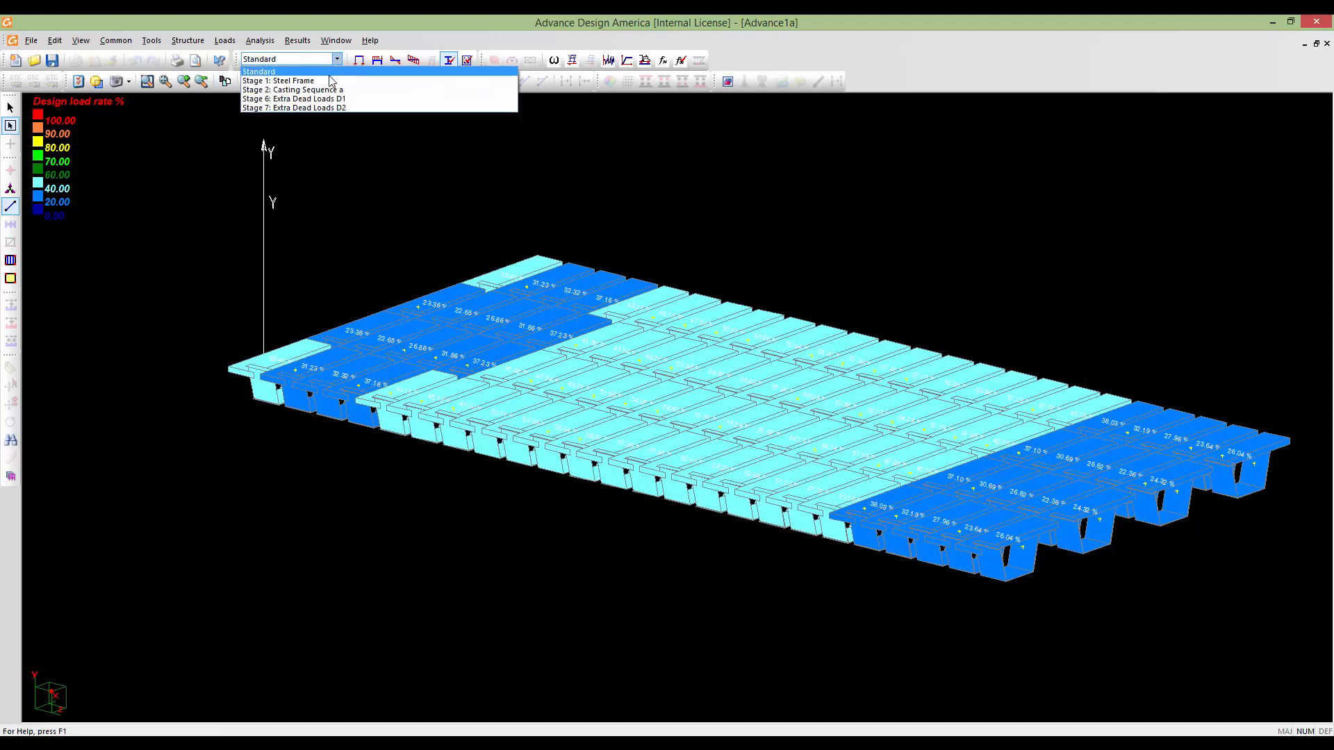
left_click(292, 82)
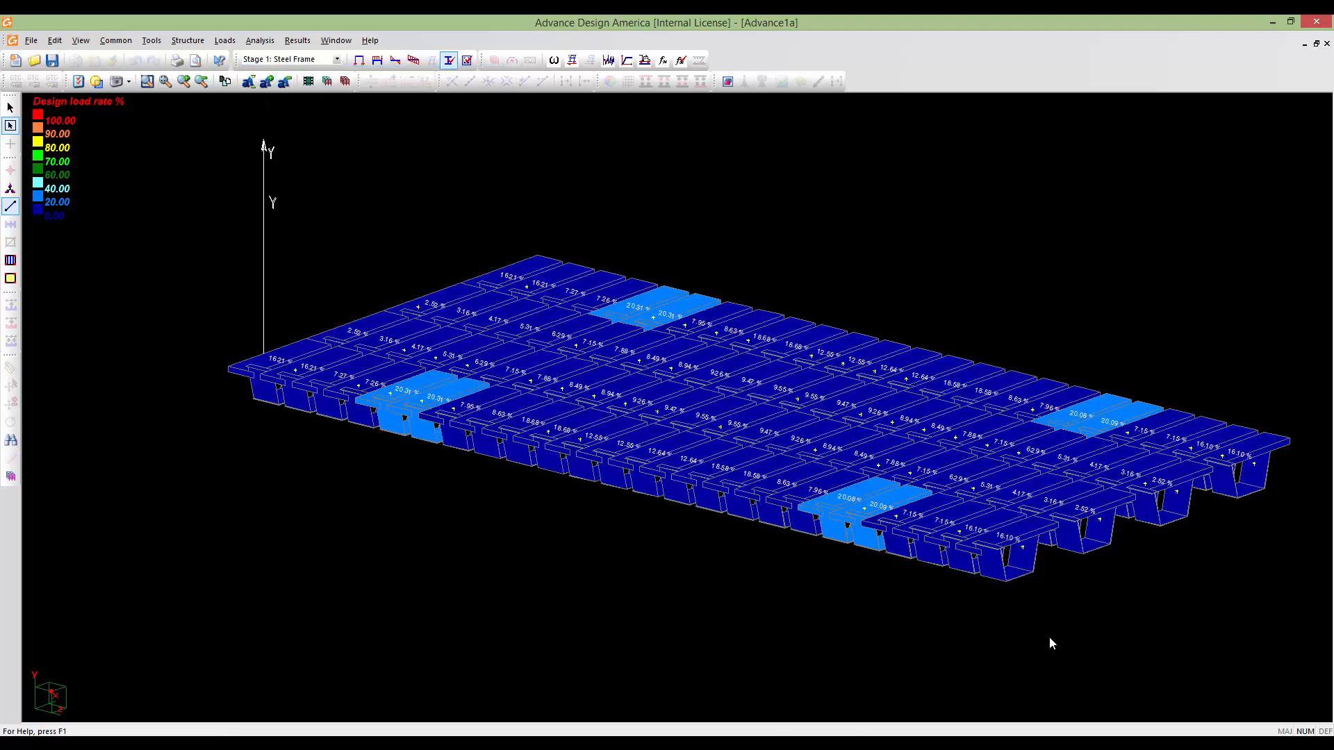
left_click(337, 59)
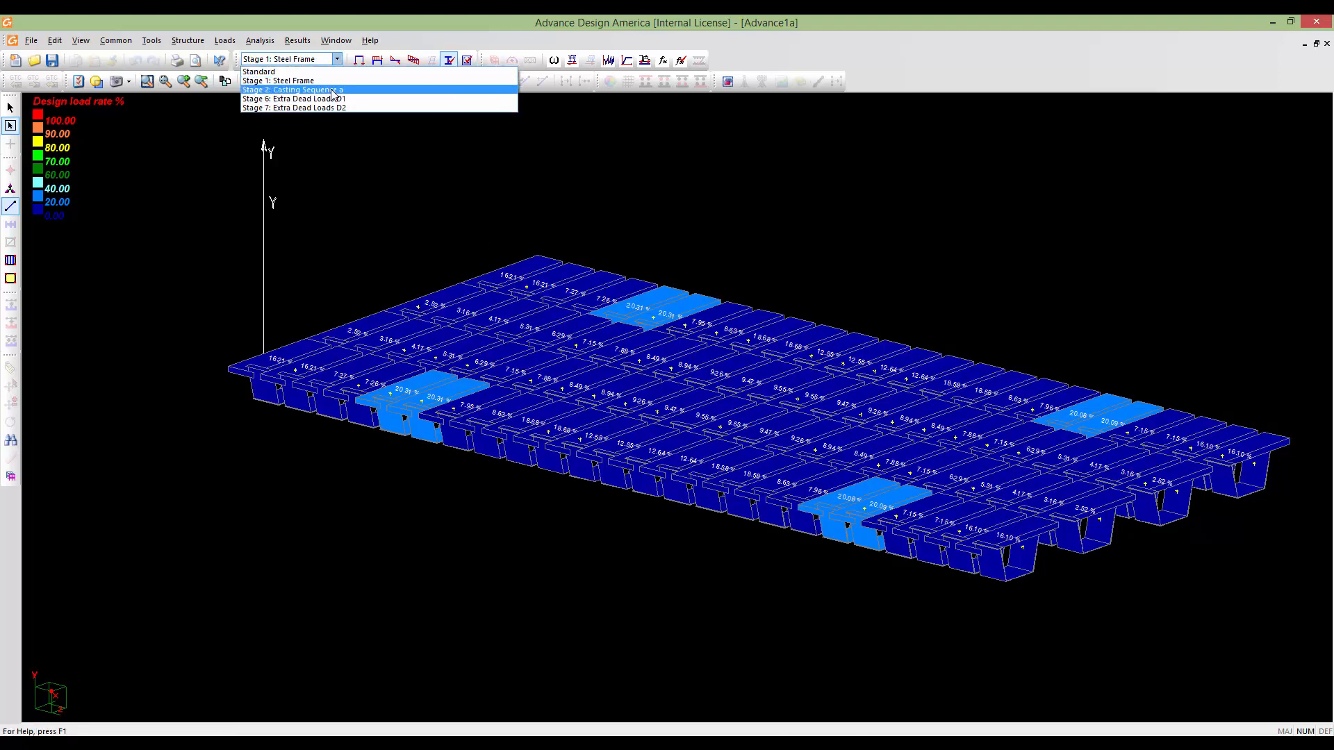
left_click(306, 87)
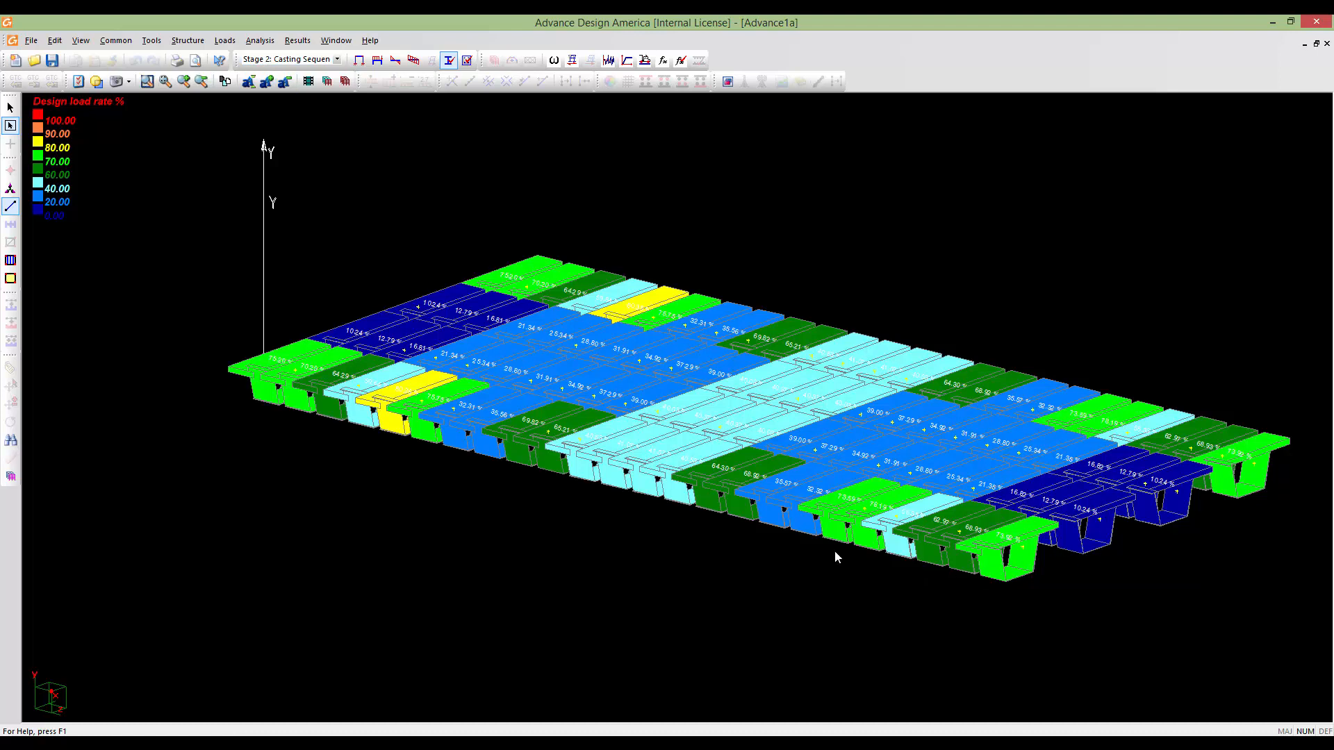
Display the design load rates for Stage 6: Extra Dead Loads D1, followed by Stage 7: Extra Dead Loads D2
left_click(288, 59)
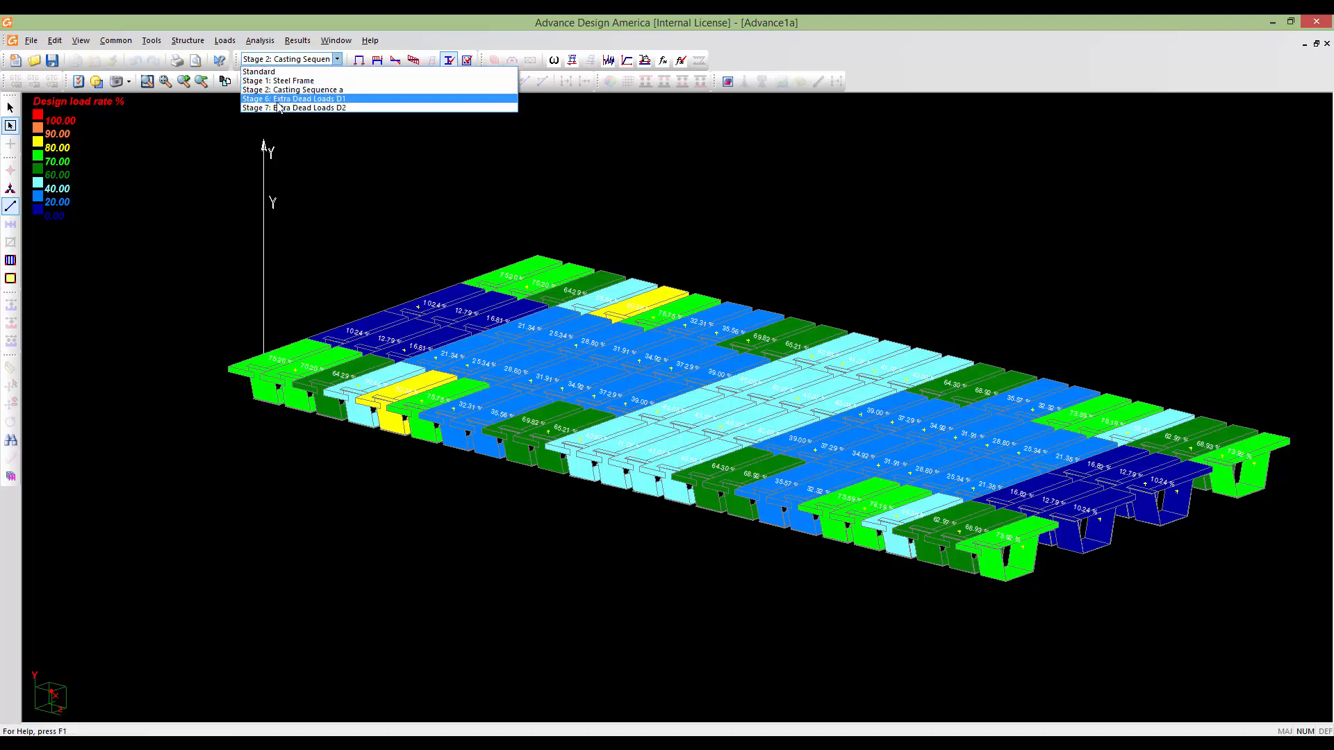
left_click(278, 101)
left_click(336, 59)
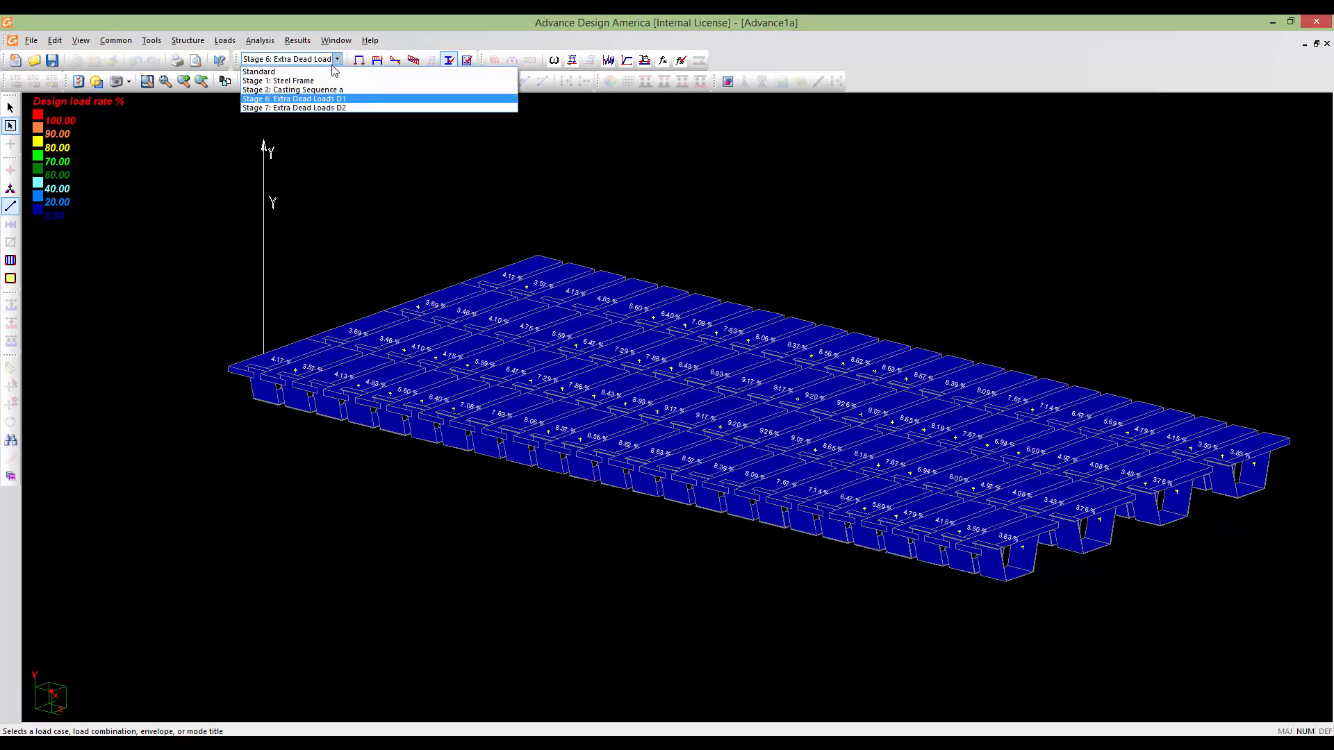
left_click(332, 103)
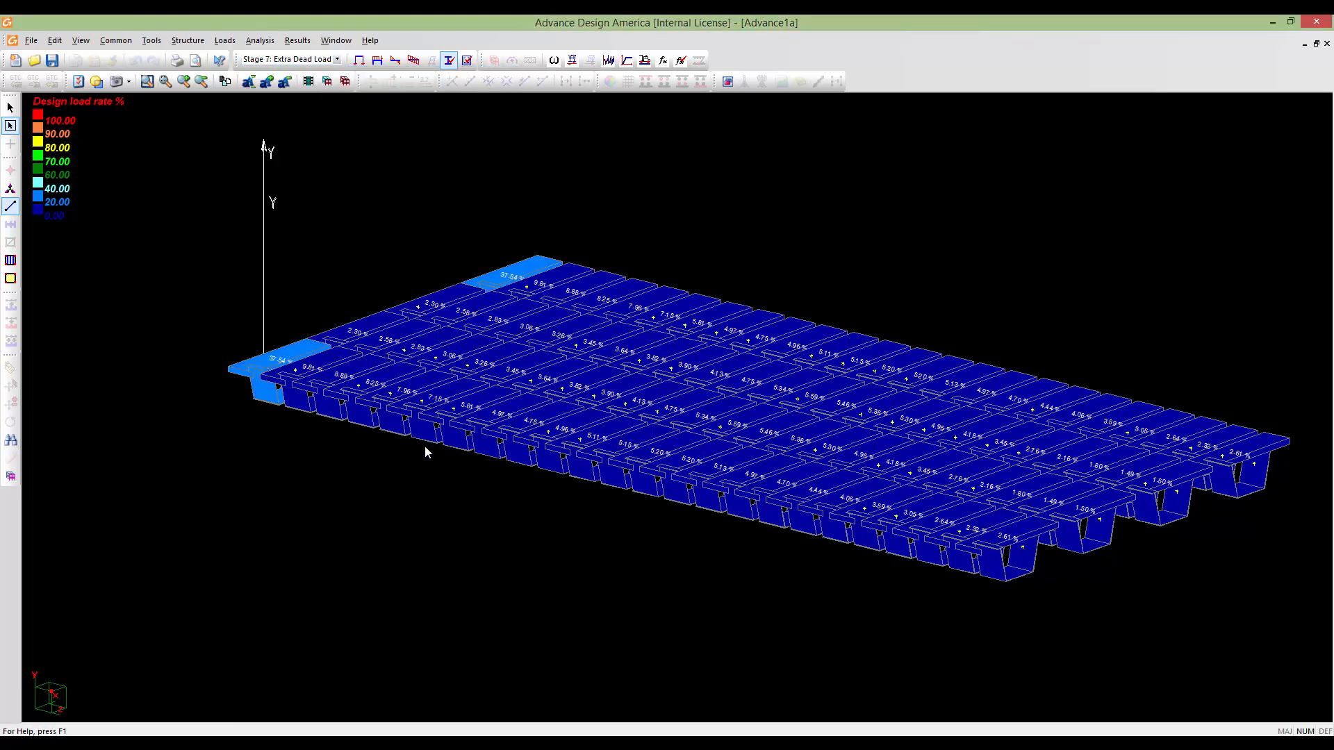
middle_click_drag(632, 476, 632, 459)
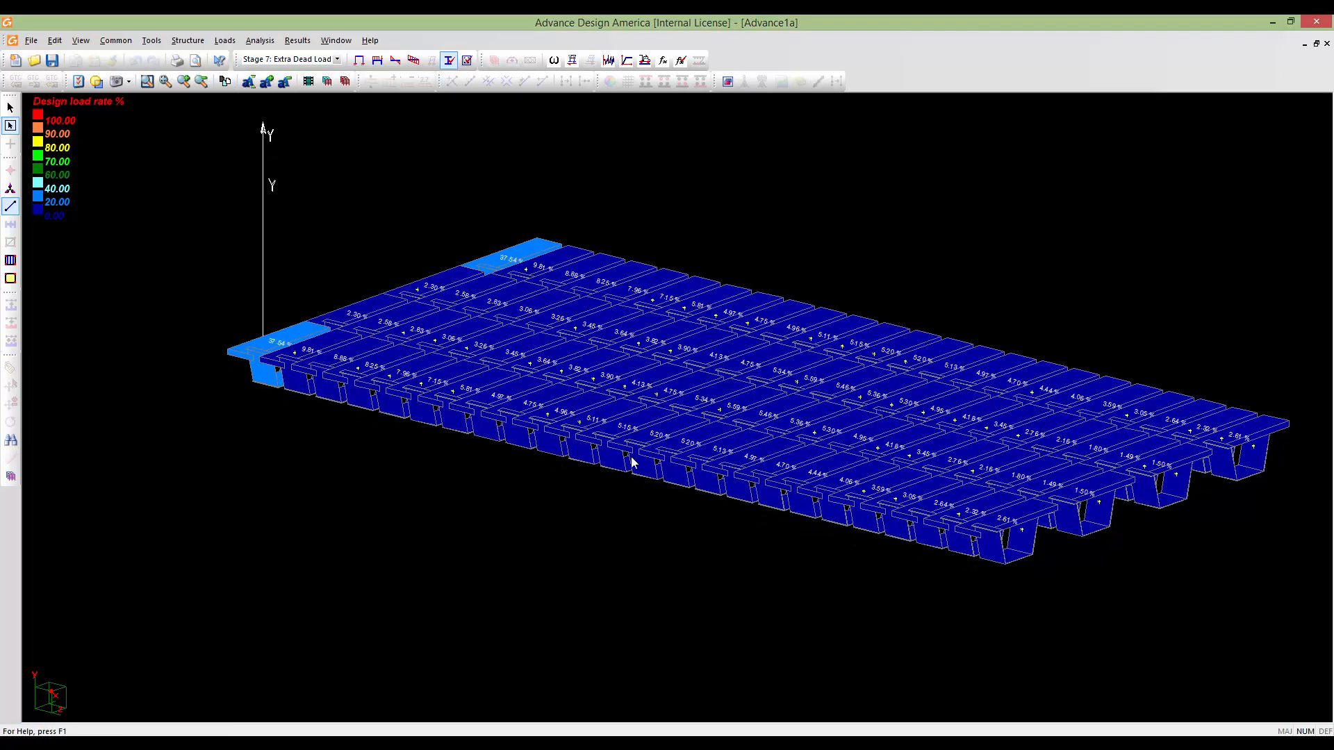
Display the design load rates for the Standard case and examine them along the bridge deck
left_click(300, 60)
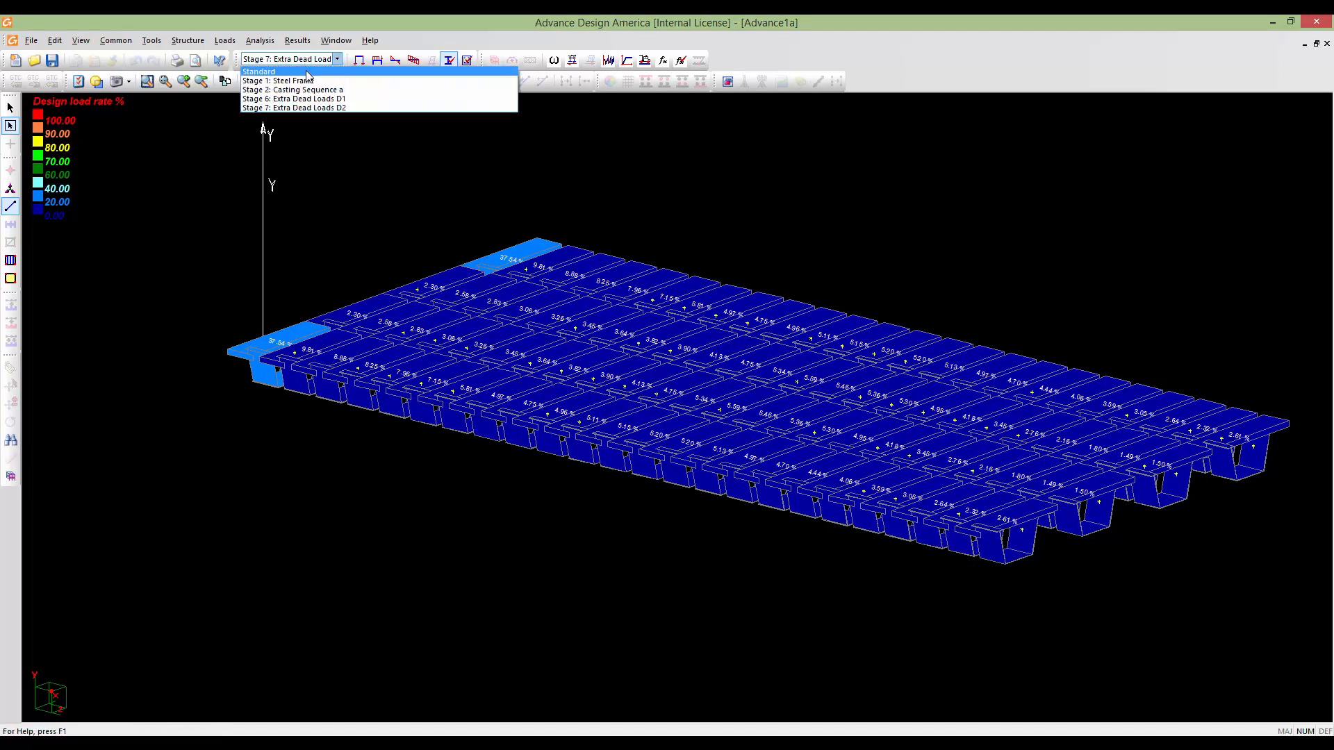
left_click(305, 69)
scroll(498, 512, "up", 1)
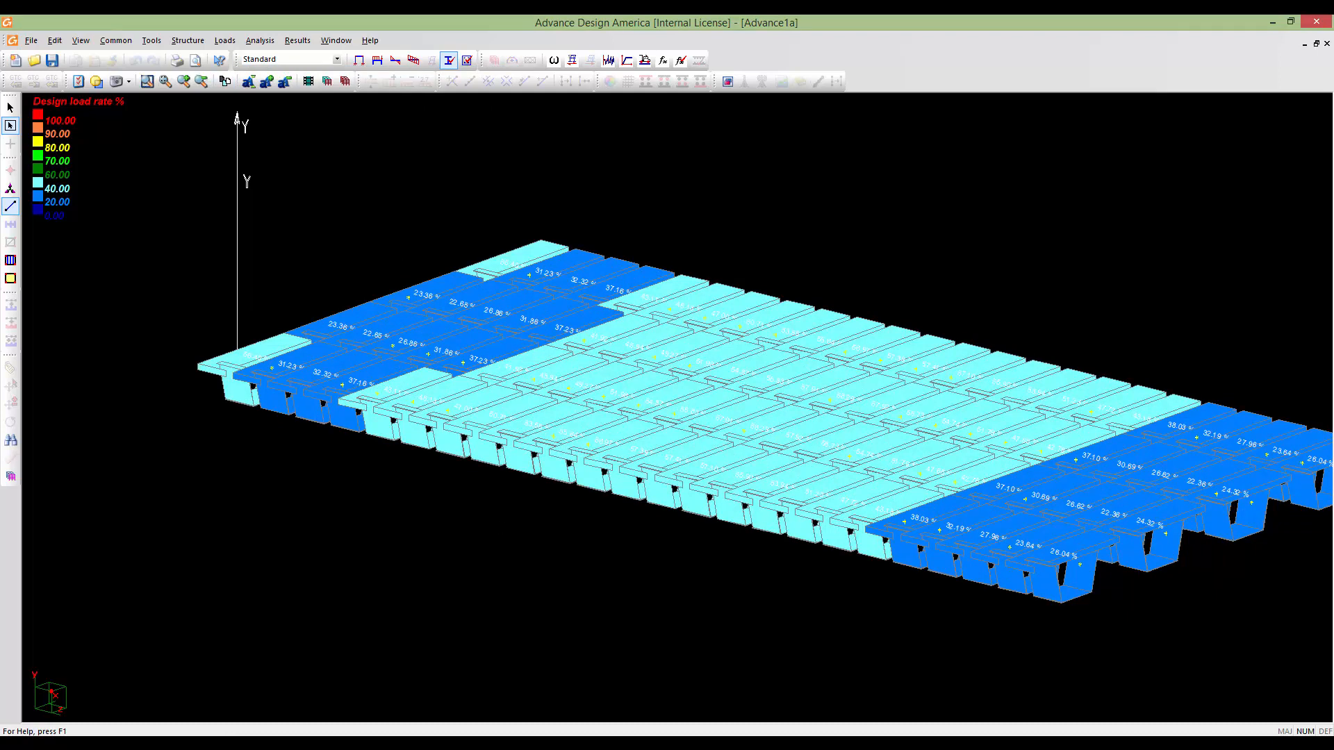
mouse_move(507, 547)
middle_mouse_down()
mouse_move(523, 485)
mouse_move(622, 466)
mouse_move(551, 510)
mouse_move(648, 511)
mouse_move(647, 499)
mouse_move(654, 520)
middle_mouse_up()
scroll(649, 511, "up", 1)
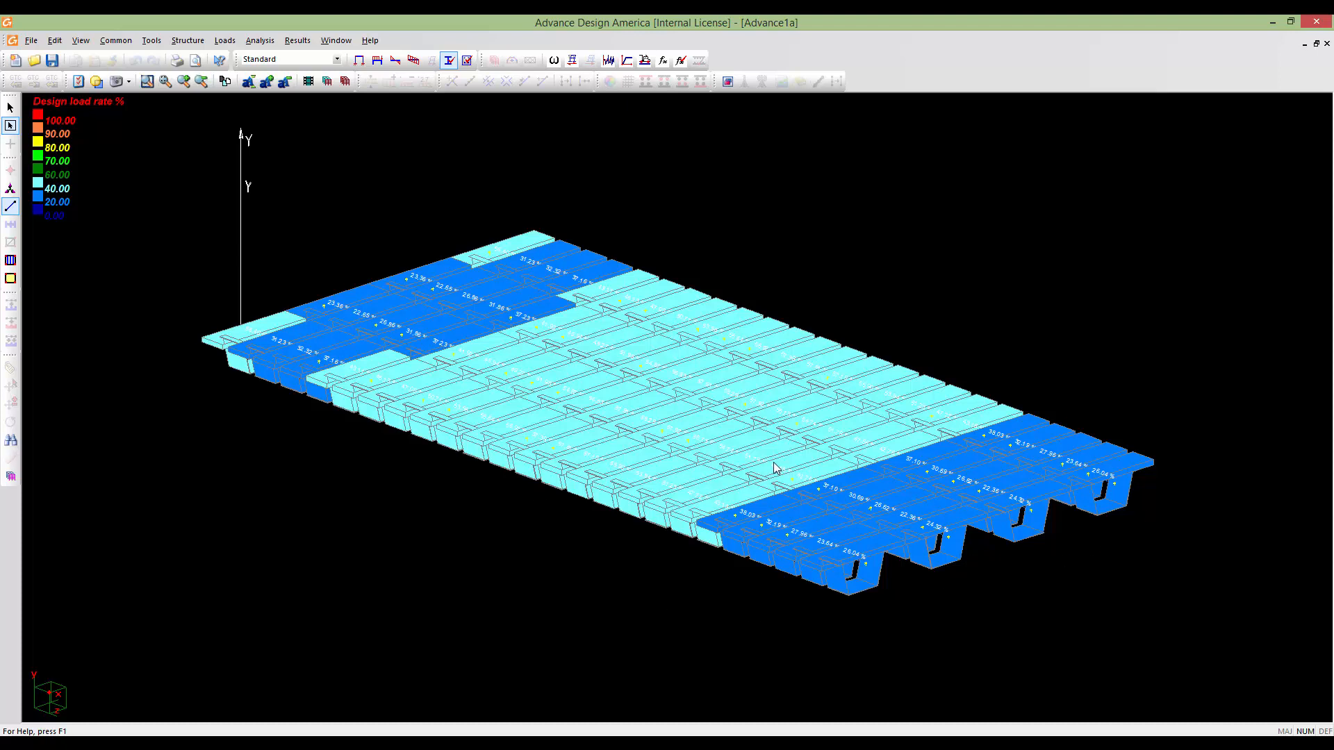
middle_click_drag(634, 576, 633, 574)
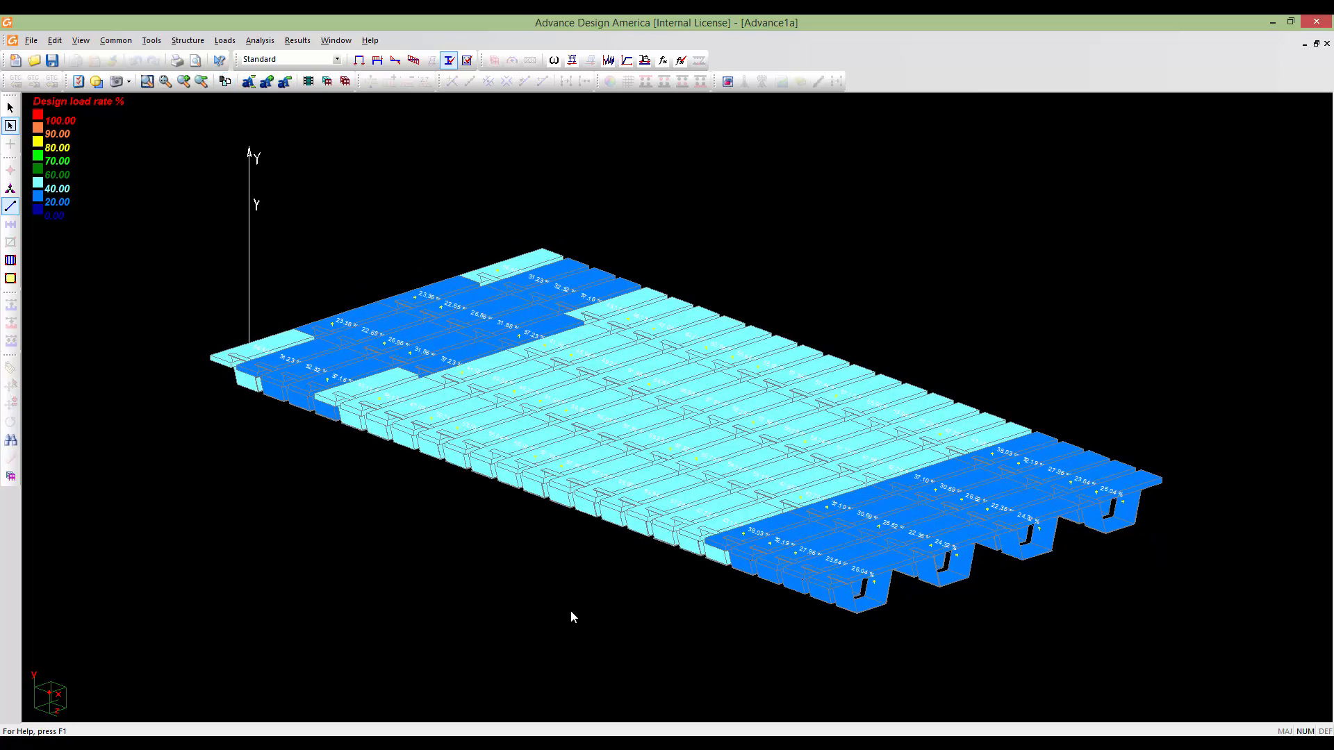
left_click(557, 581)
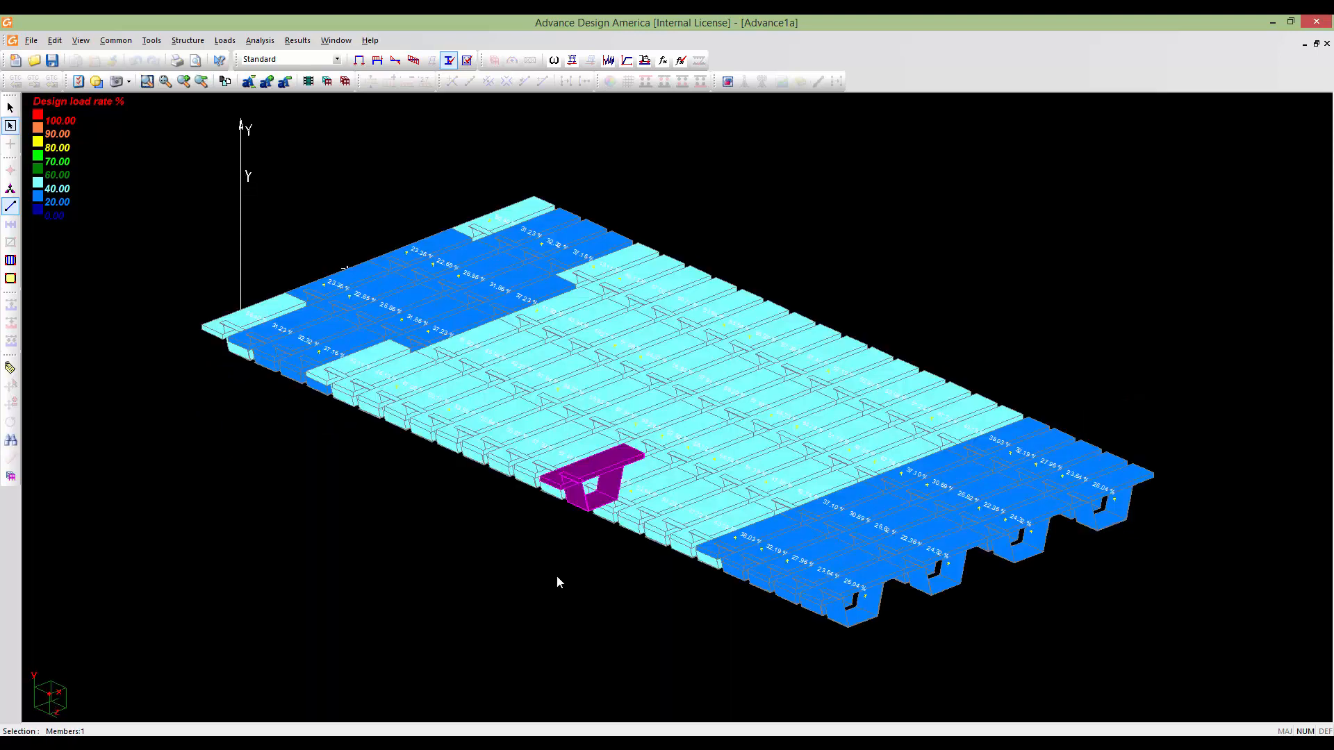
left_click(542, 575)
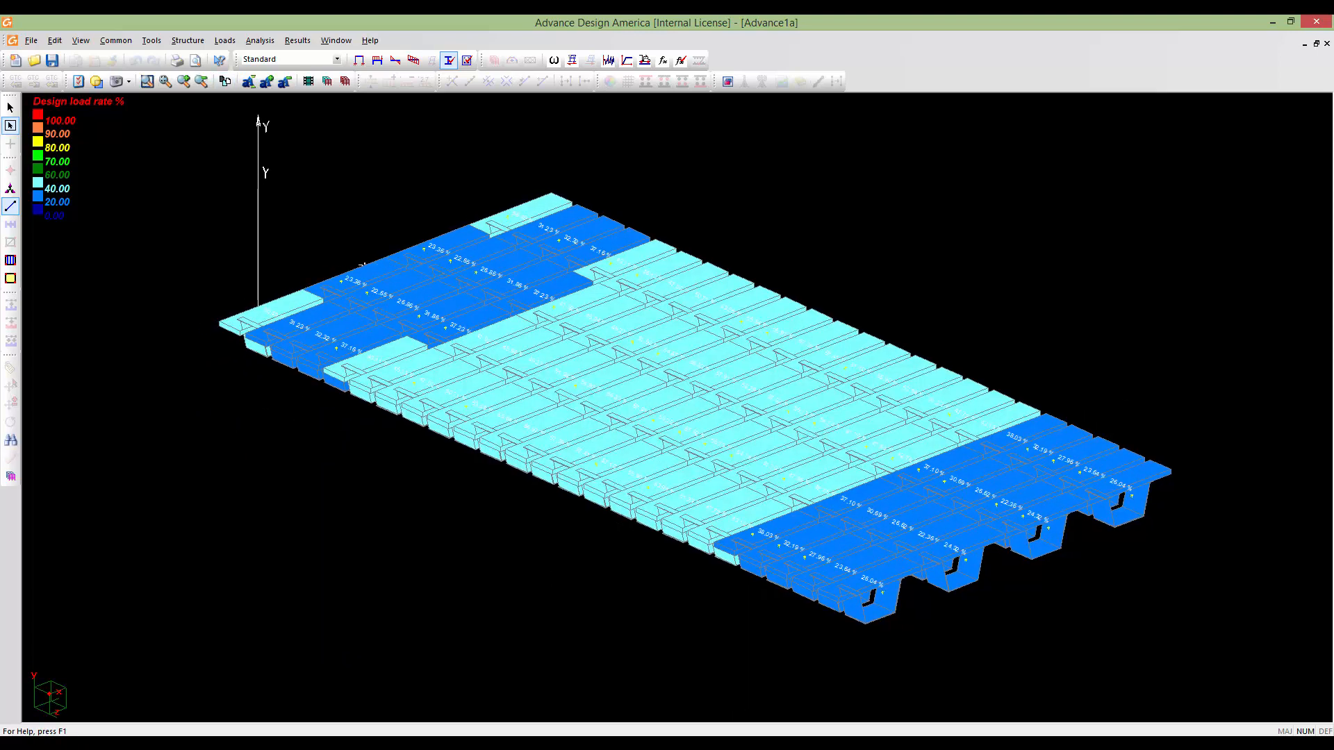
Bring back the whole model, return to structure mode, and isolate all the plate elements
left_click(344, 82)
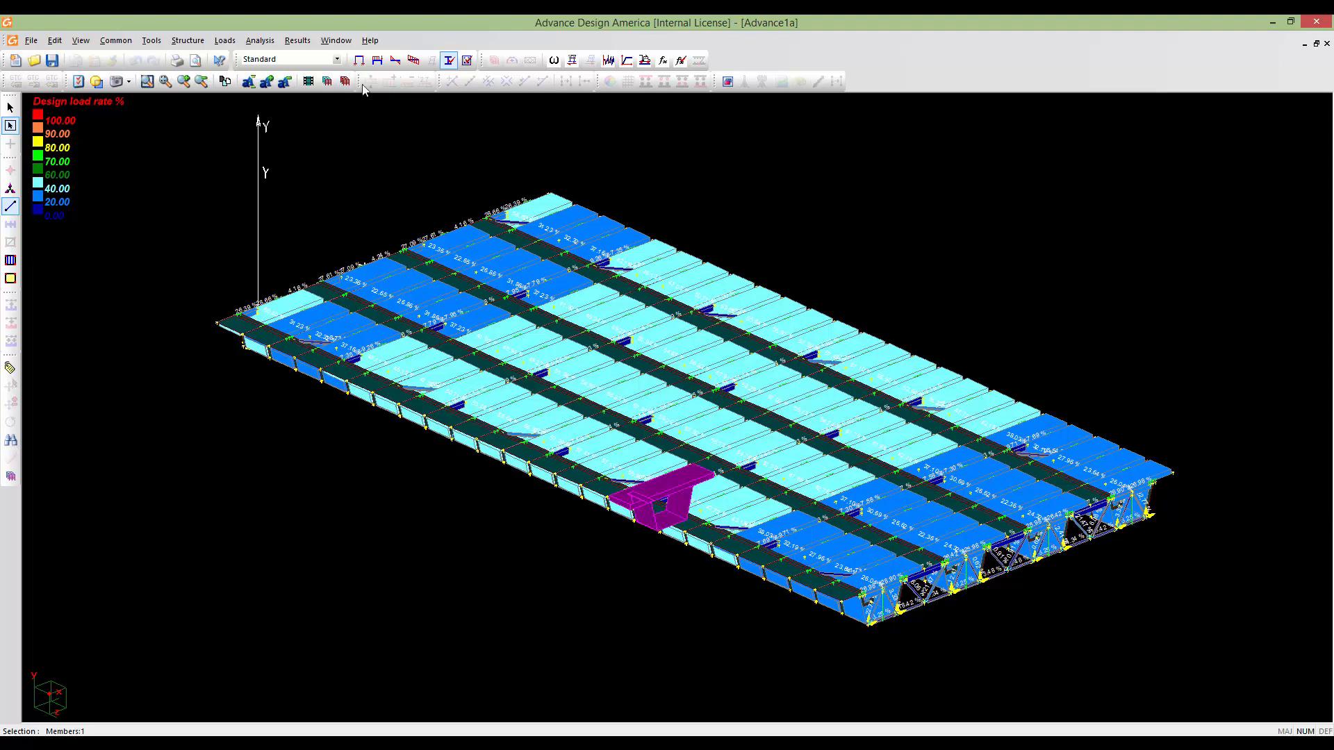
left_click(358, 60)
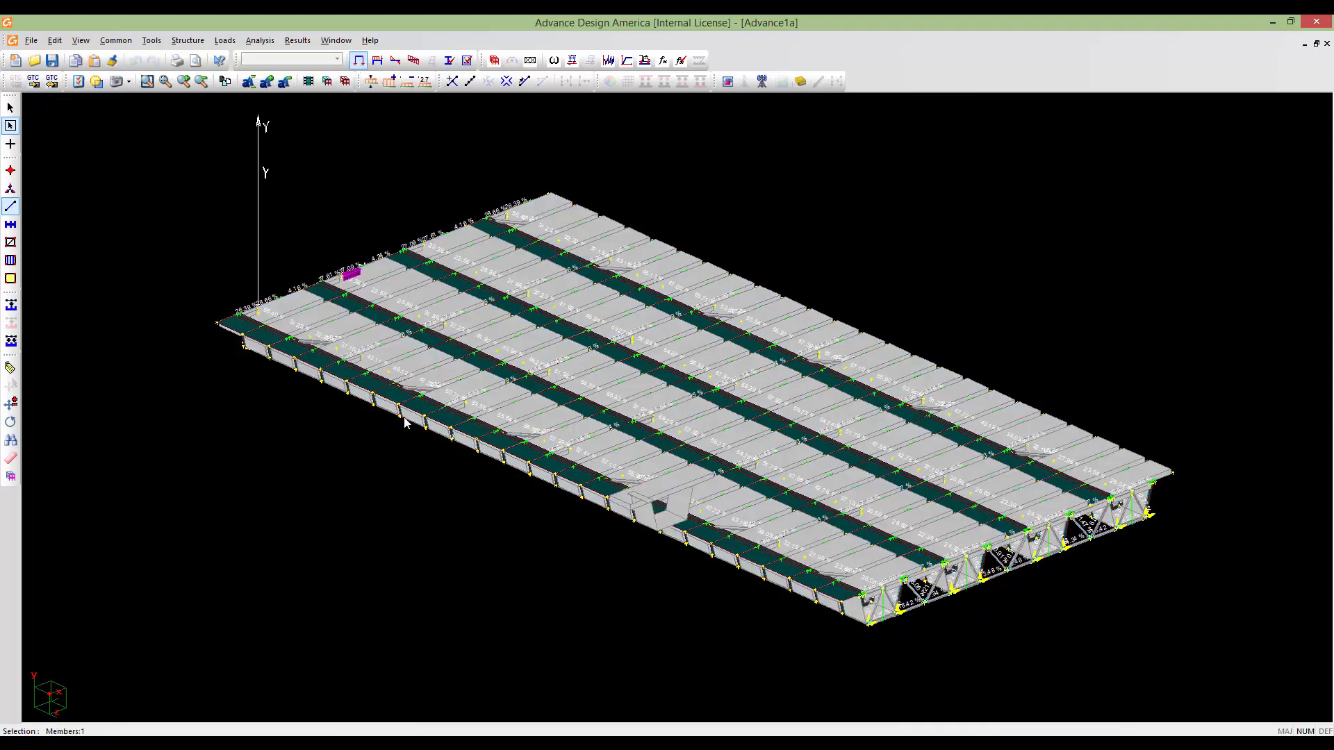
left_click(411, 389)
left_click(11, 242)
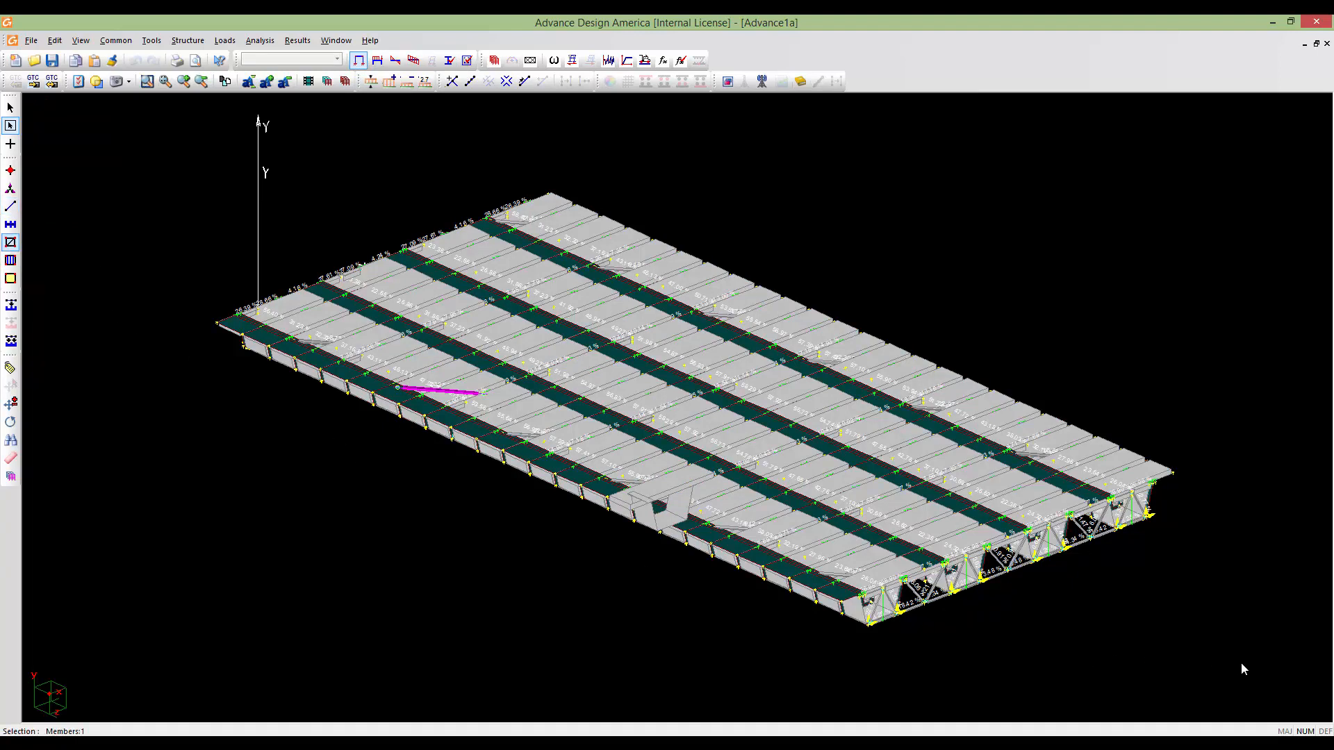
key("ctrl+a")
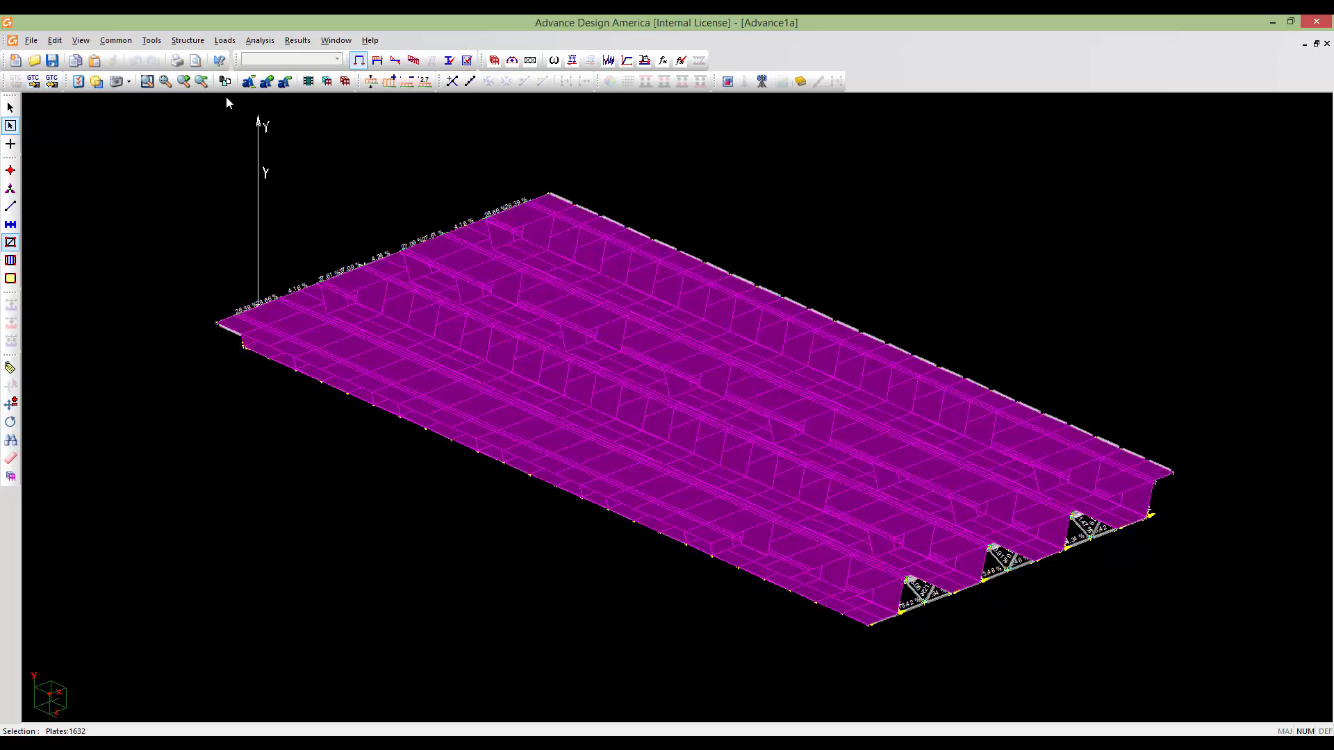
left_click(327, 82)
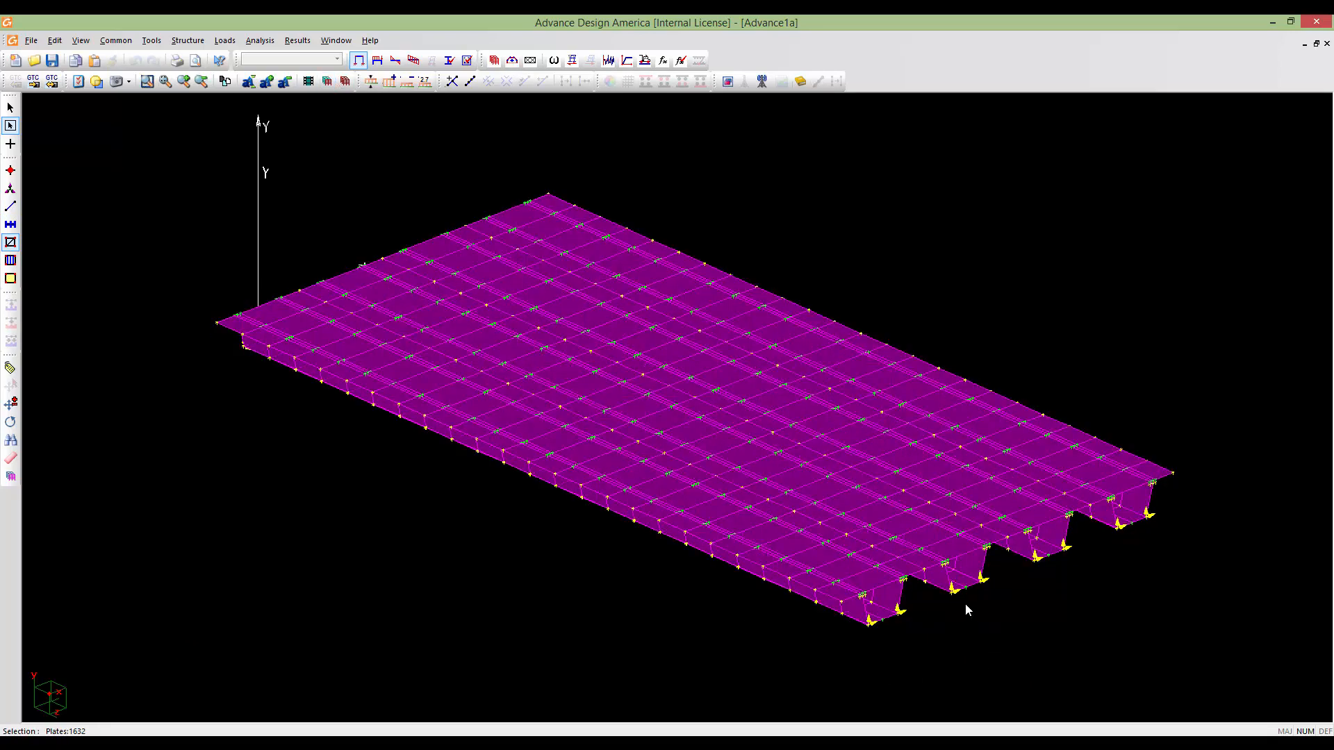
middle_click_drag(962, 602, 815, 553)
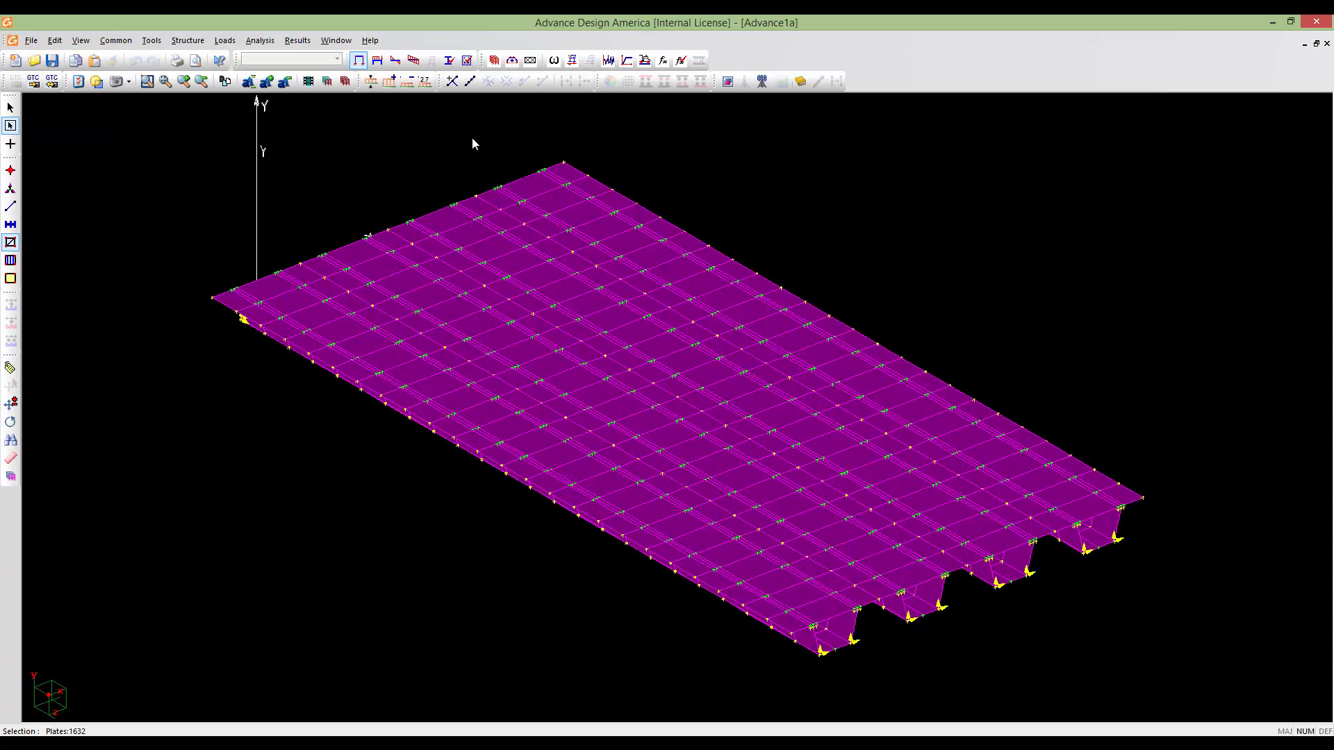
Show the results of load combination ULS 1:max1 with Stress Sigma.max colour contours on the plates
left_click(396, 60)
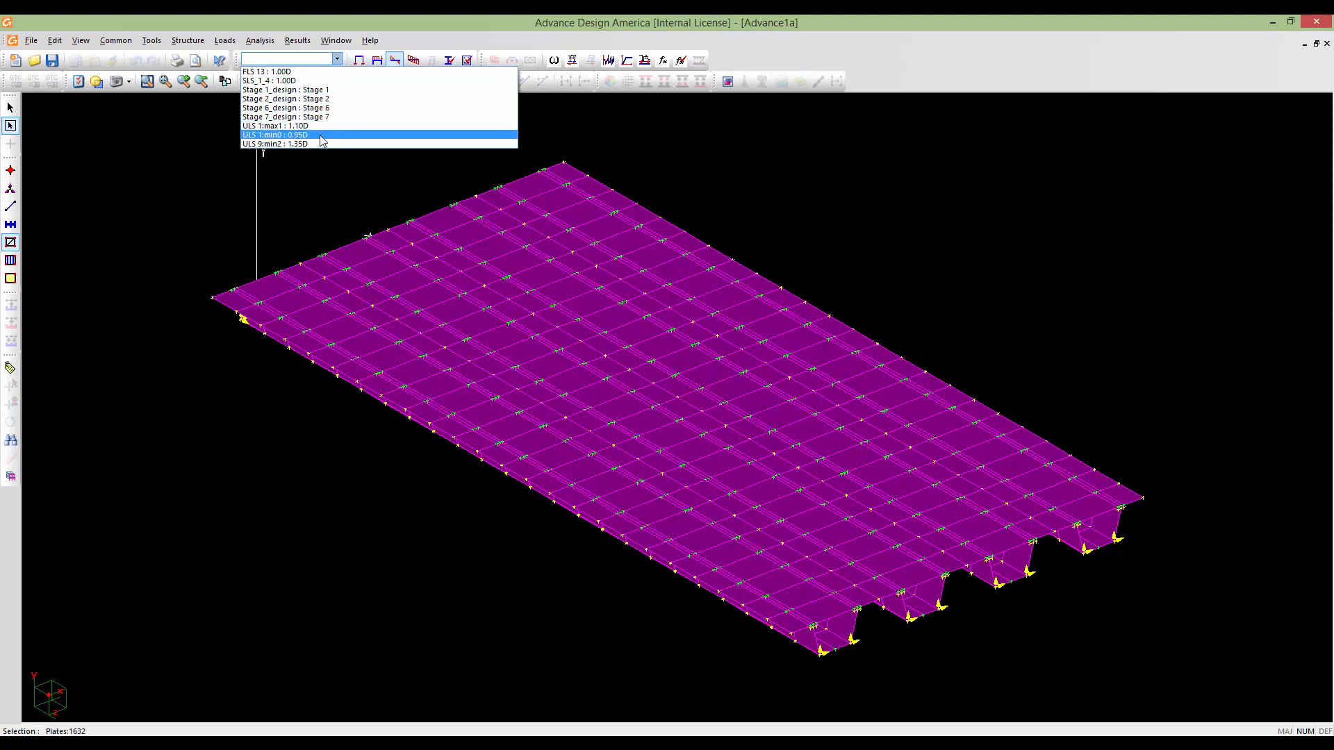
left_click(279, 126)
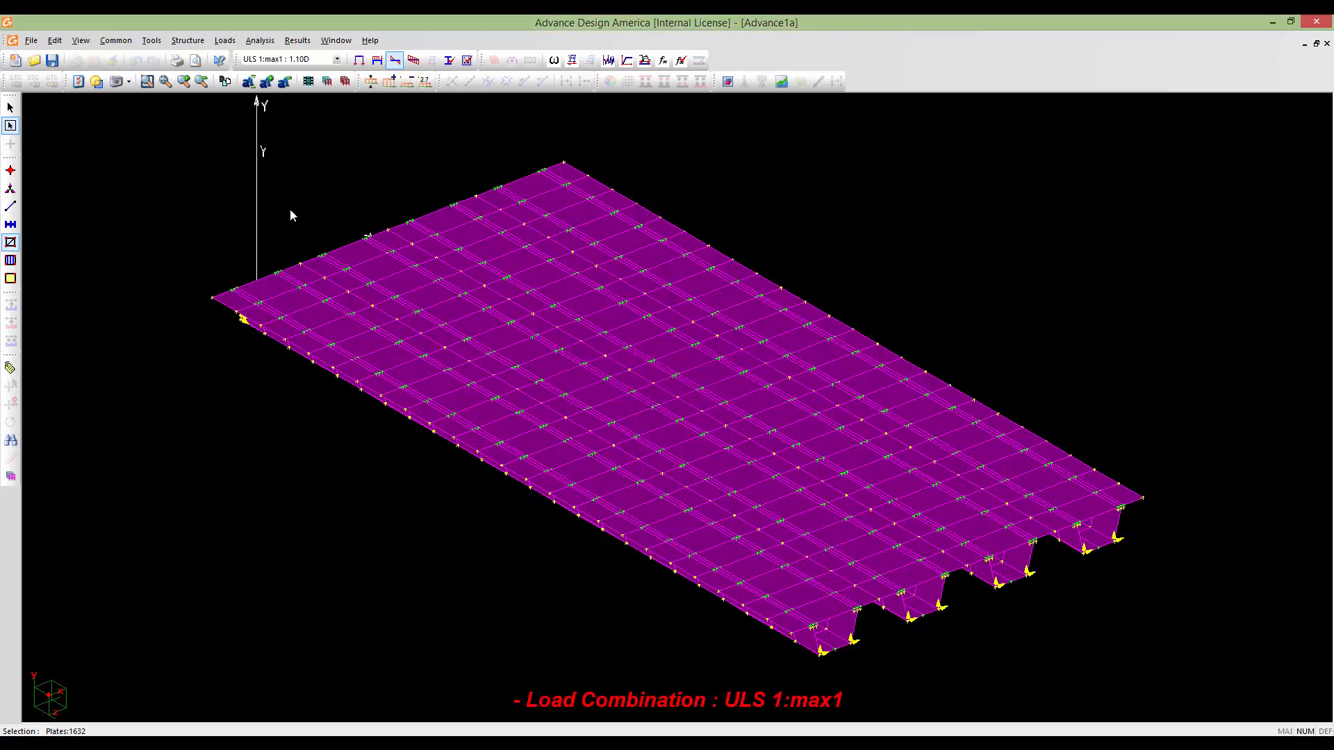
left_click(78, 81)
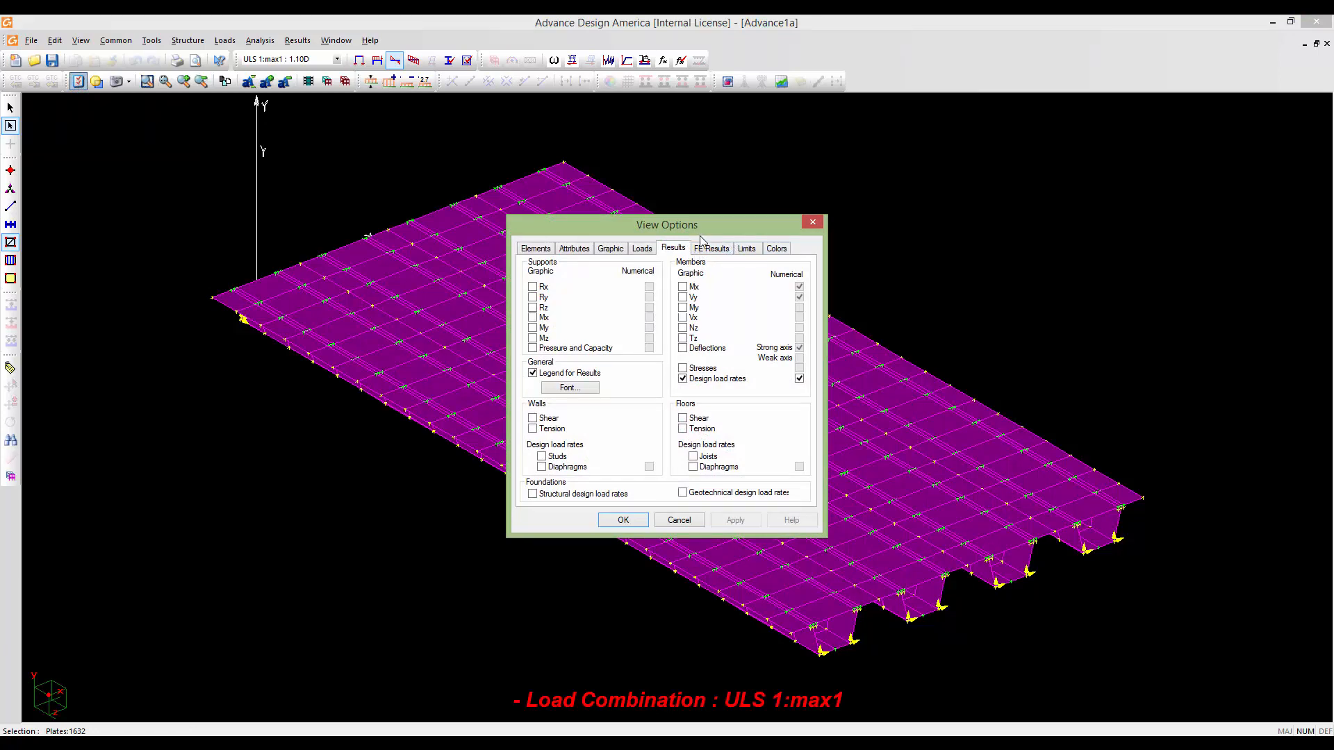
left_click(709, 250)
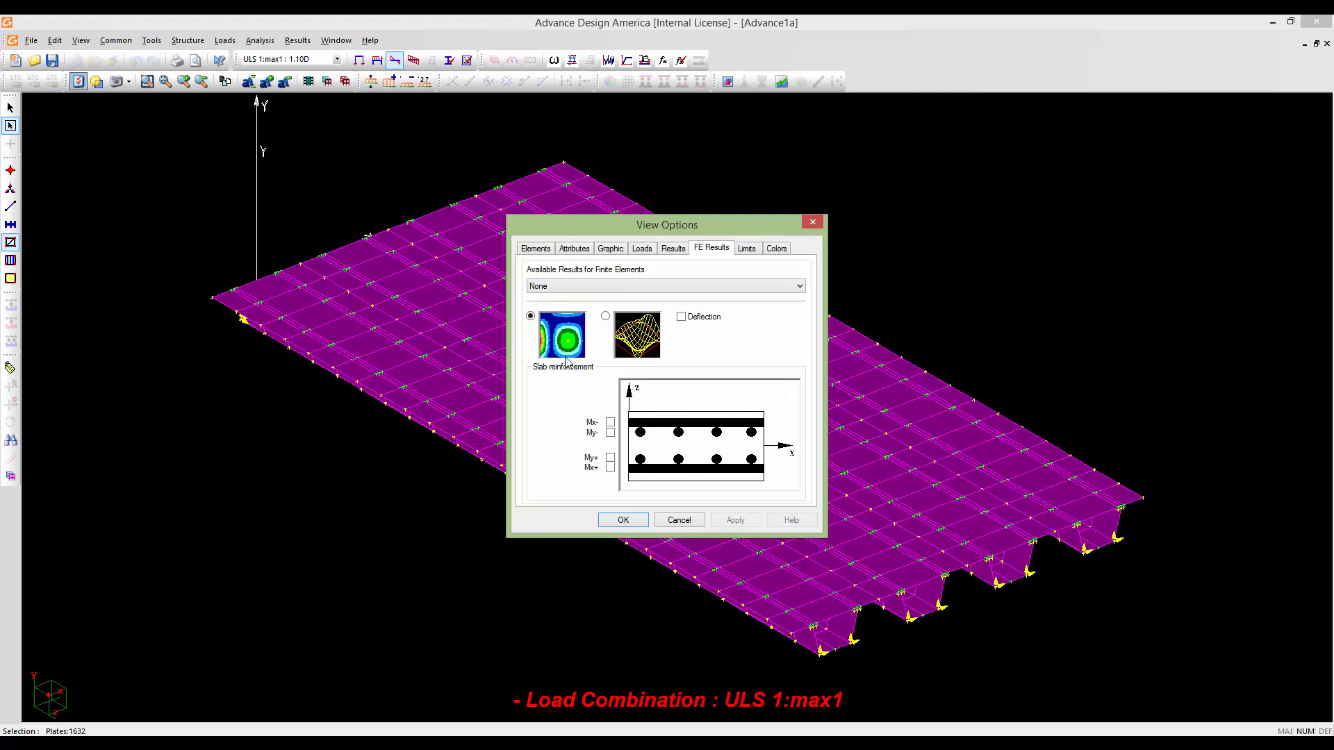
left_click(728, 290)
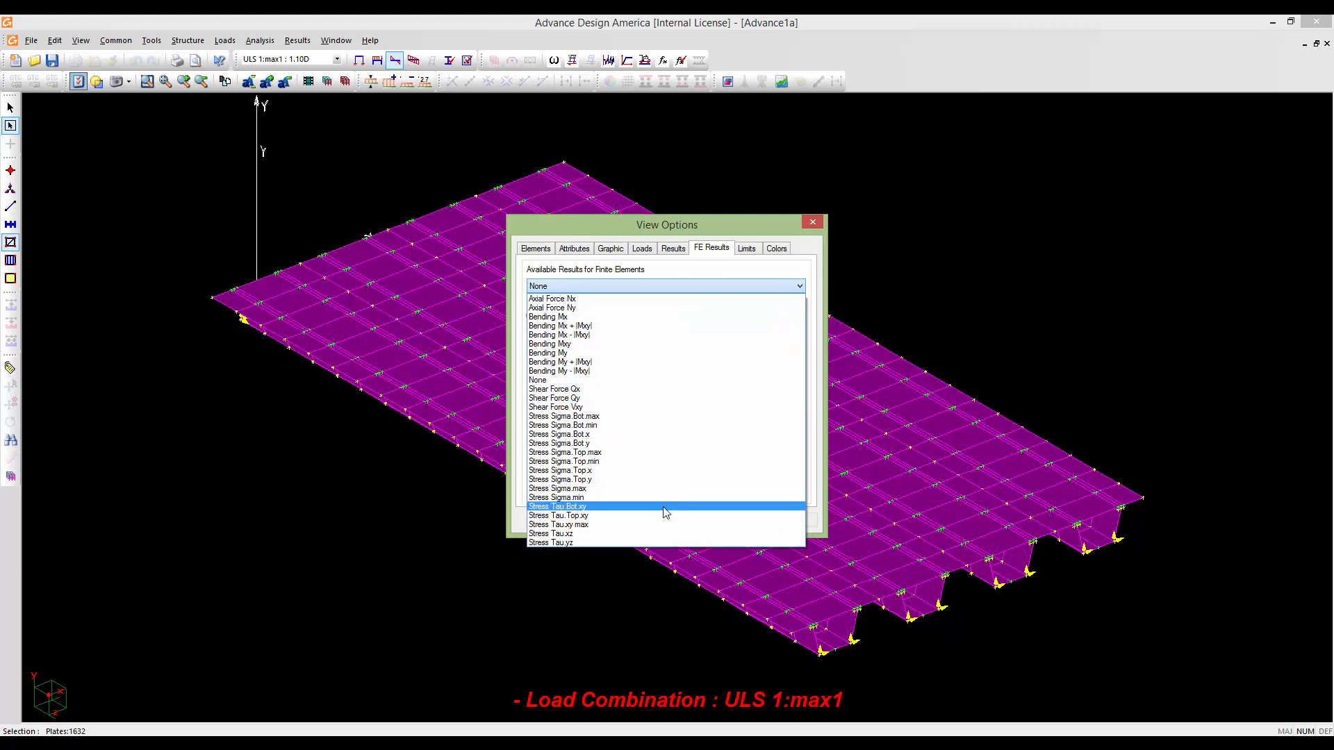
left_click(554, 489)
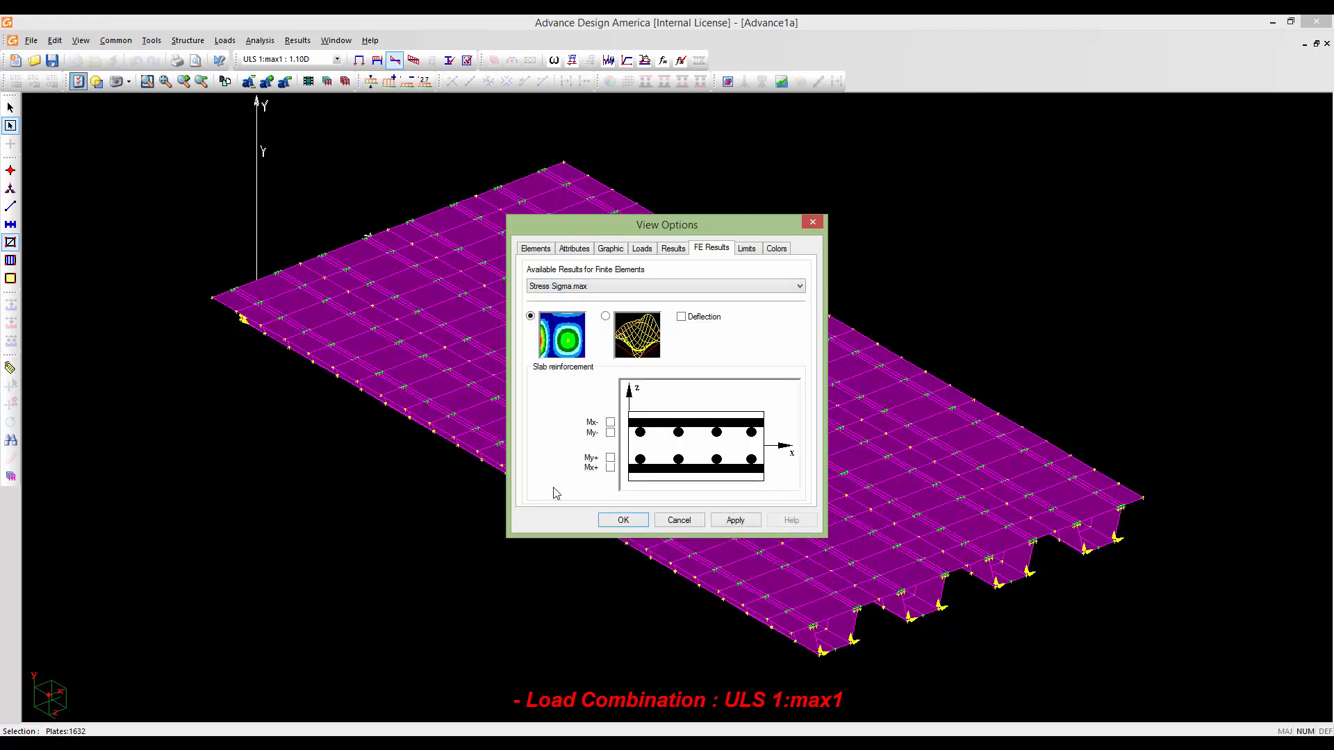
left_click(625, 520)
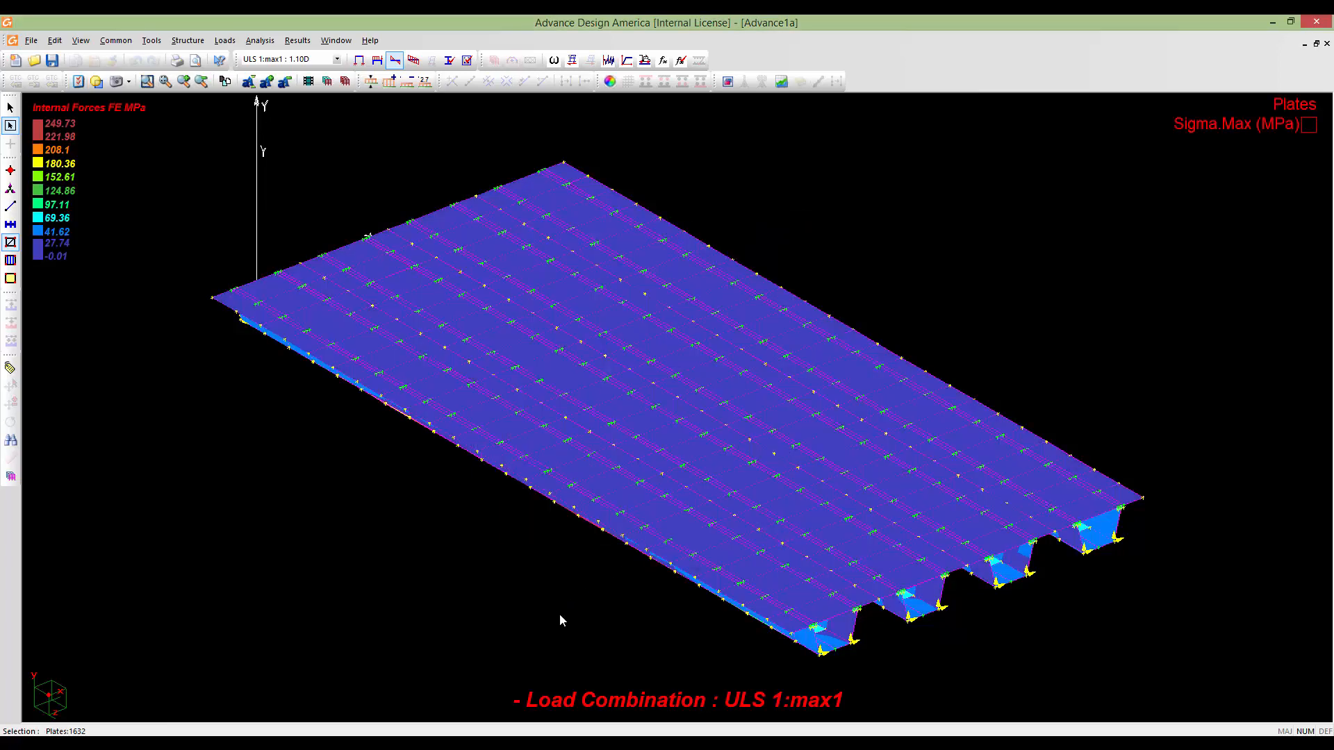
Examine the Sigma.max stress distribution on the webs and bottom flanges from beneath the bridge
middle_click_drag(560, 614, 576, 443)
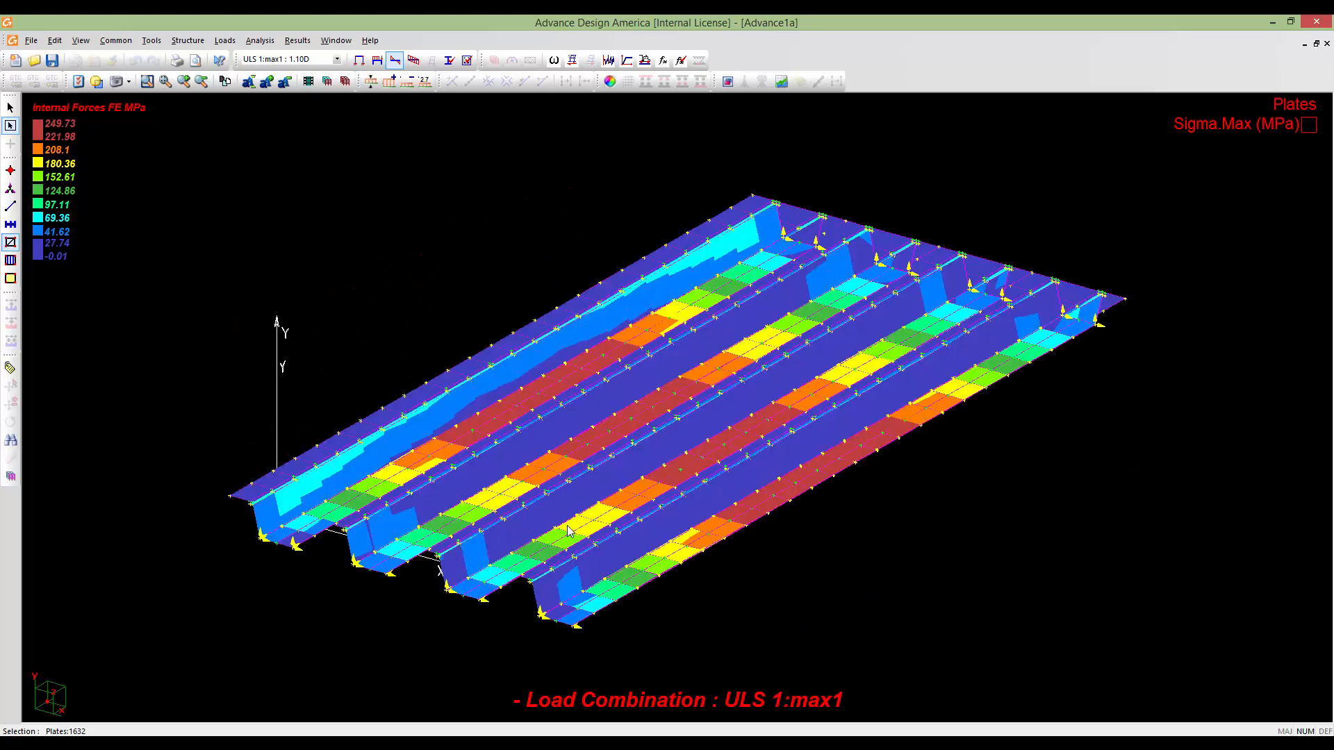
middle_click_drag(583, 526, 711, 495)
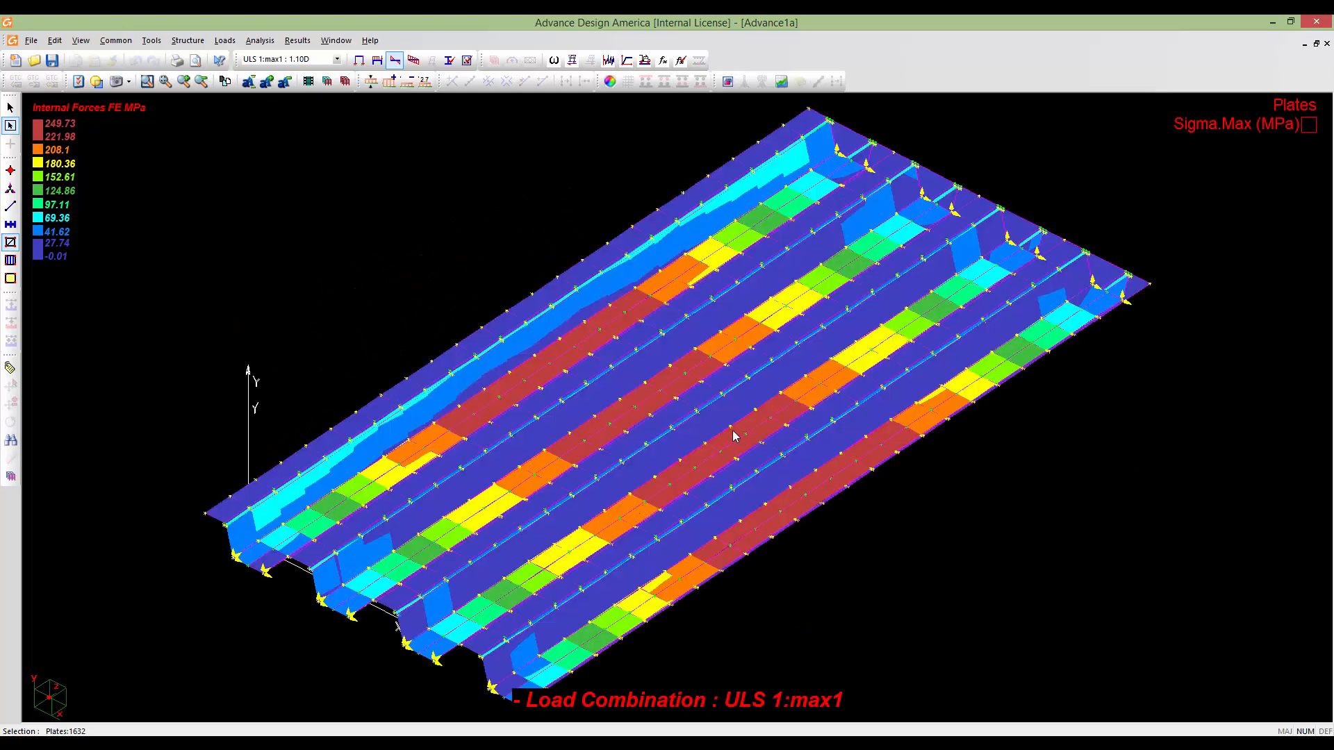
middle_click_drag(654, 387, 698, 413)
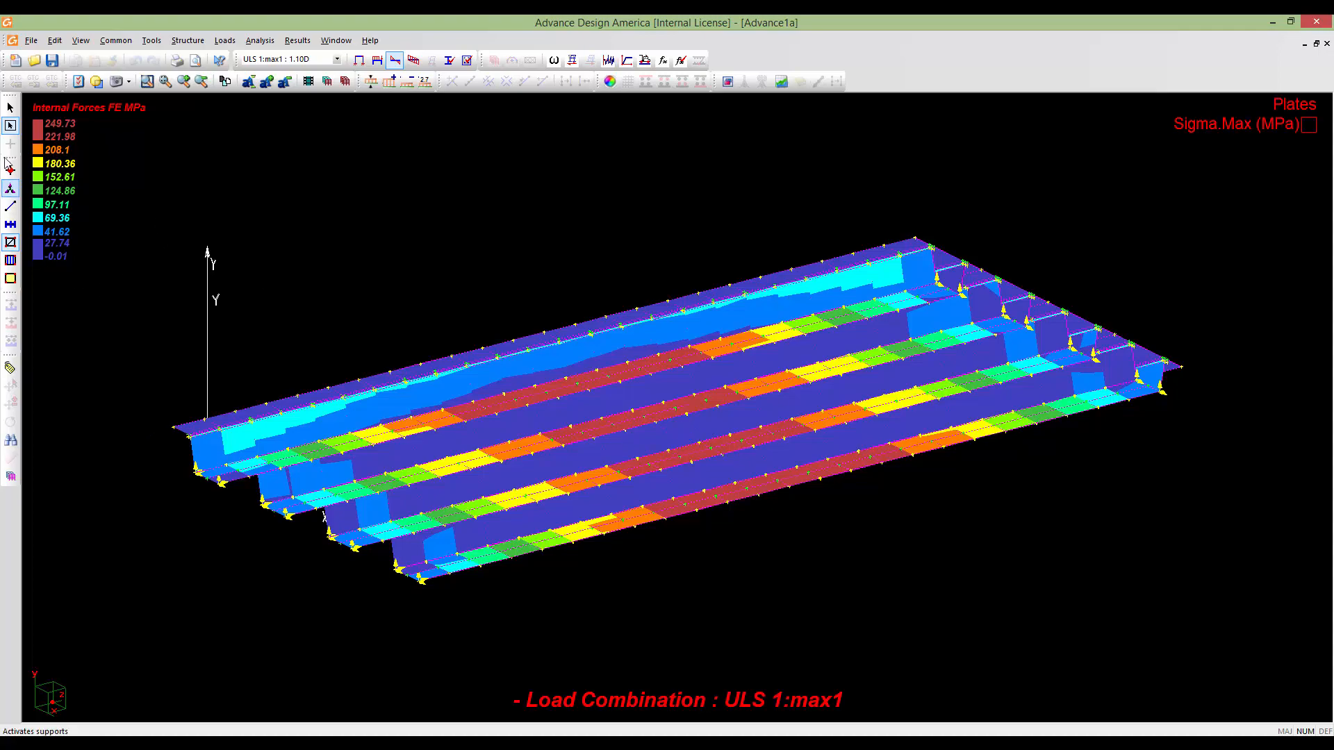
middle_click_drag(760, 425, 709, 327)
middle_click_drag(690, 409, 680, 443)
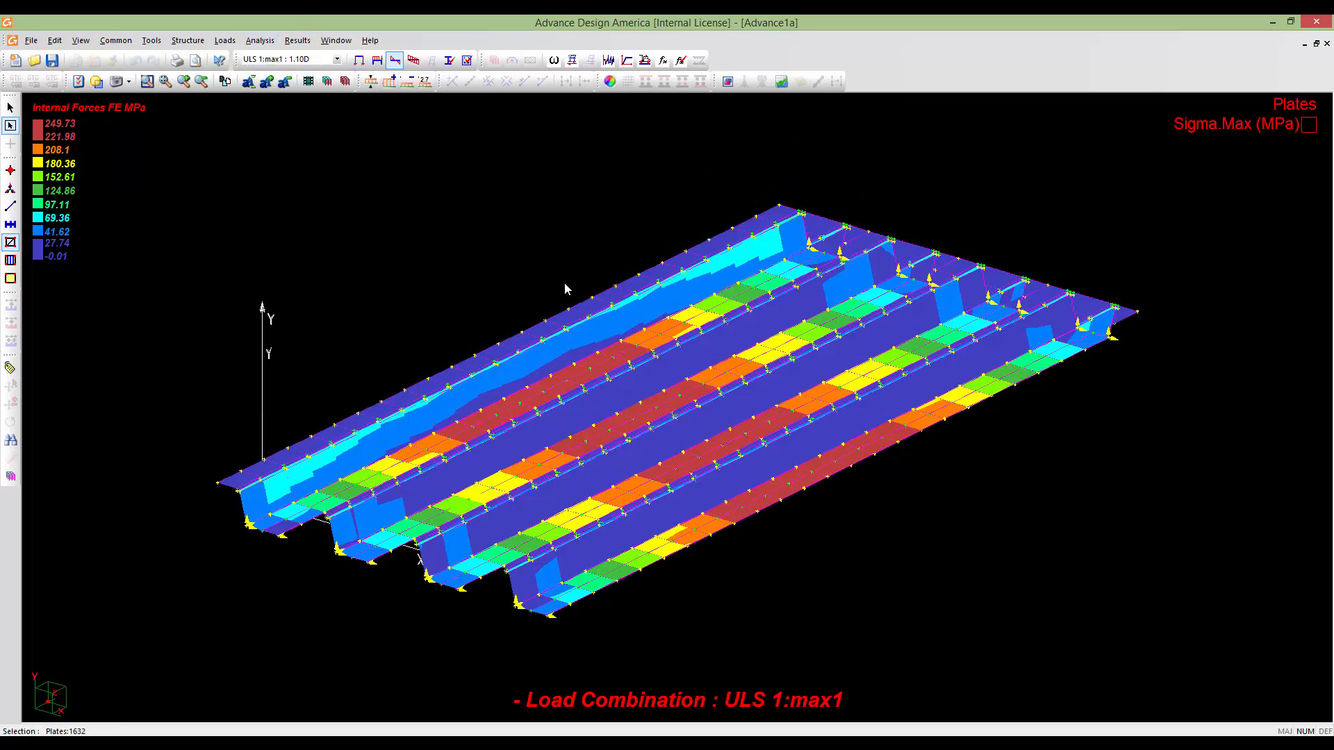
mouse_move(564, 282)
middle_mouse_down()
mouse_move(568, 416)
mouse_move(560, 349)
mouse_move(597, 403)
mouse_move(606, 341)
mouse_move(609, 375)
middle_mouse_up()
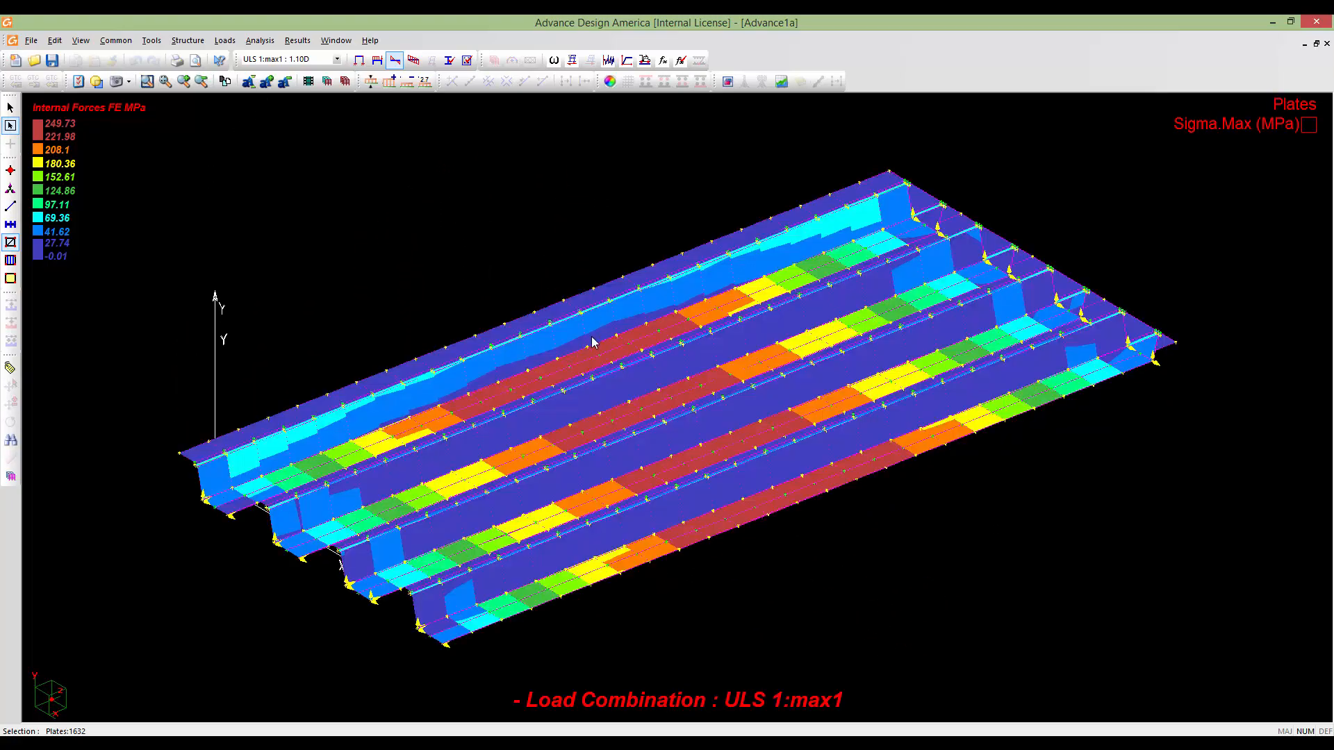
Switch the plate contours to Stress Sigma.min and examine the bridge from below and above
key("alt+x")
left_click(624, 294)
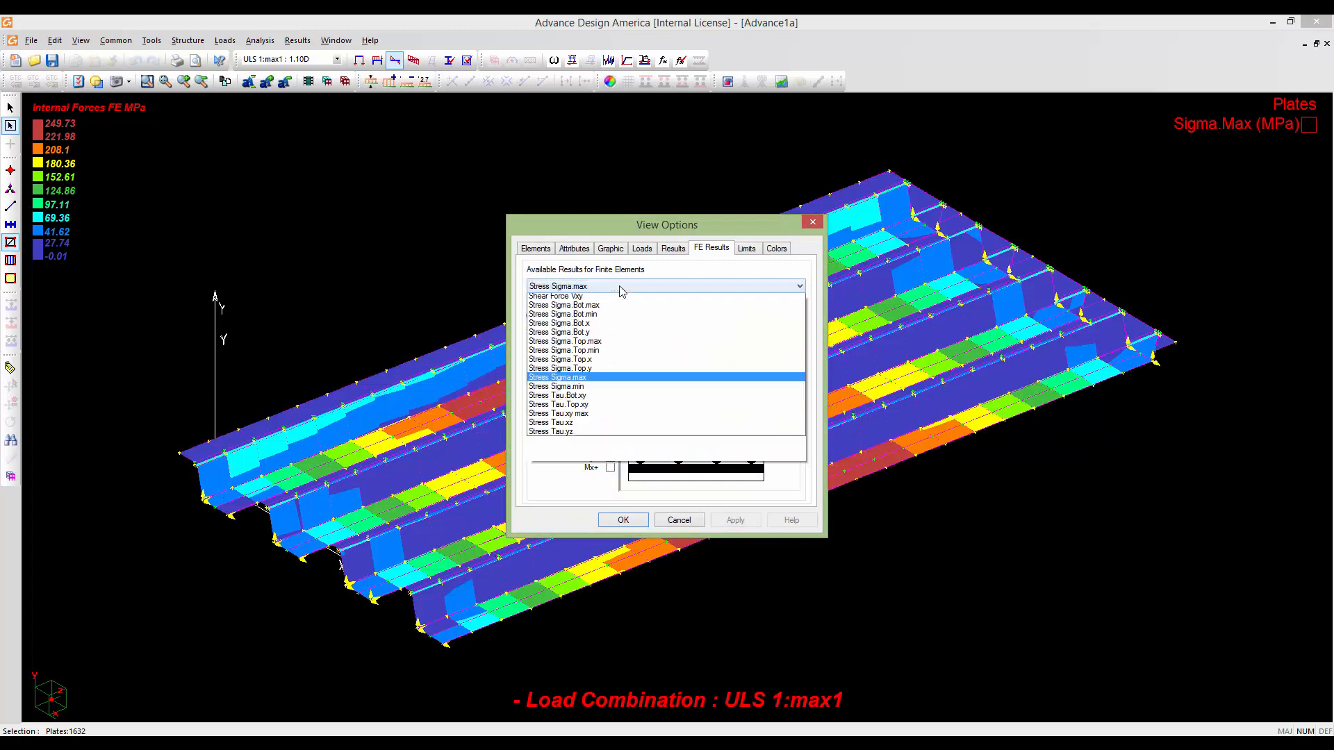
left_click(603, 505)
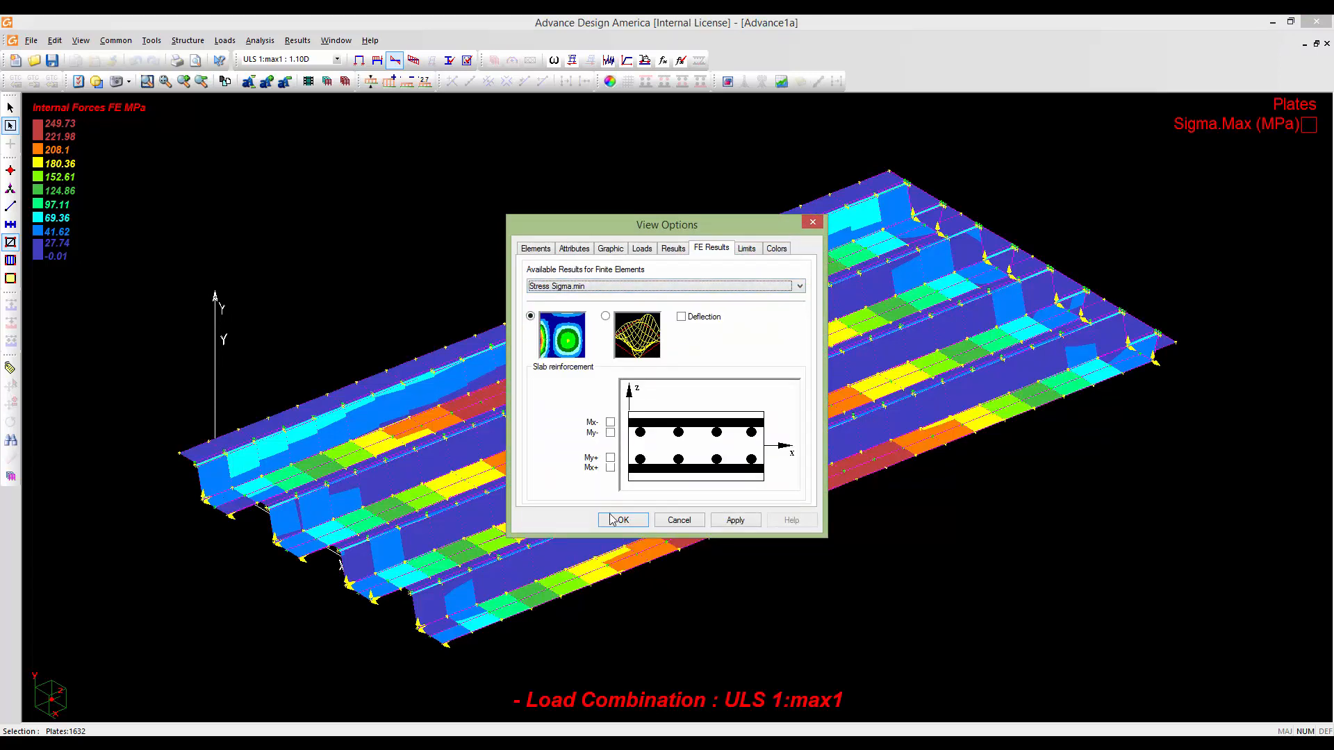
left_click(614, 519)
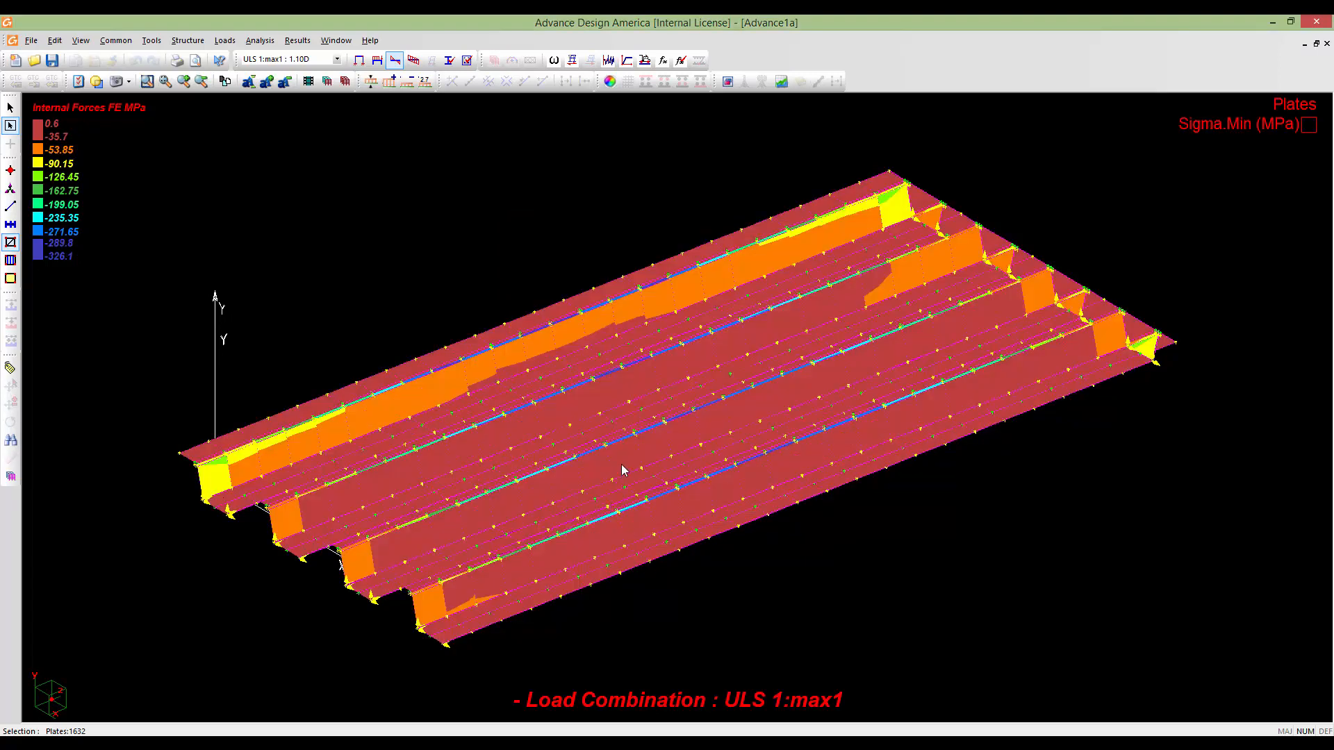
middle_click_drag(631, 490, 379, 415)
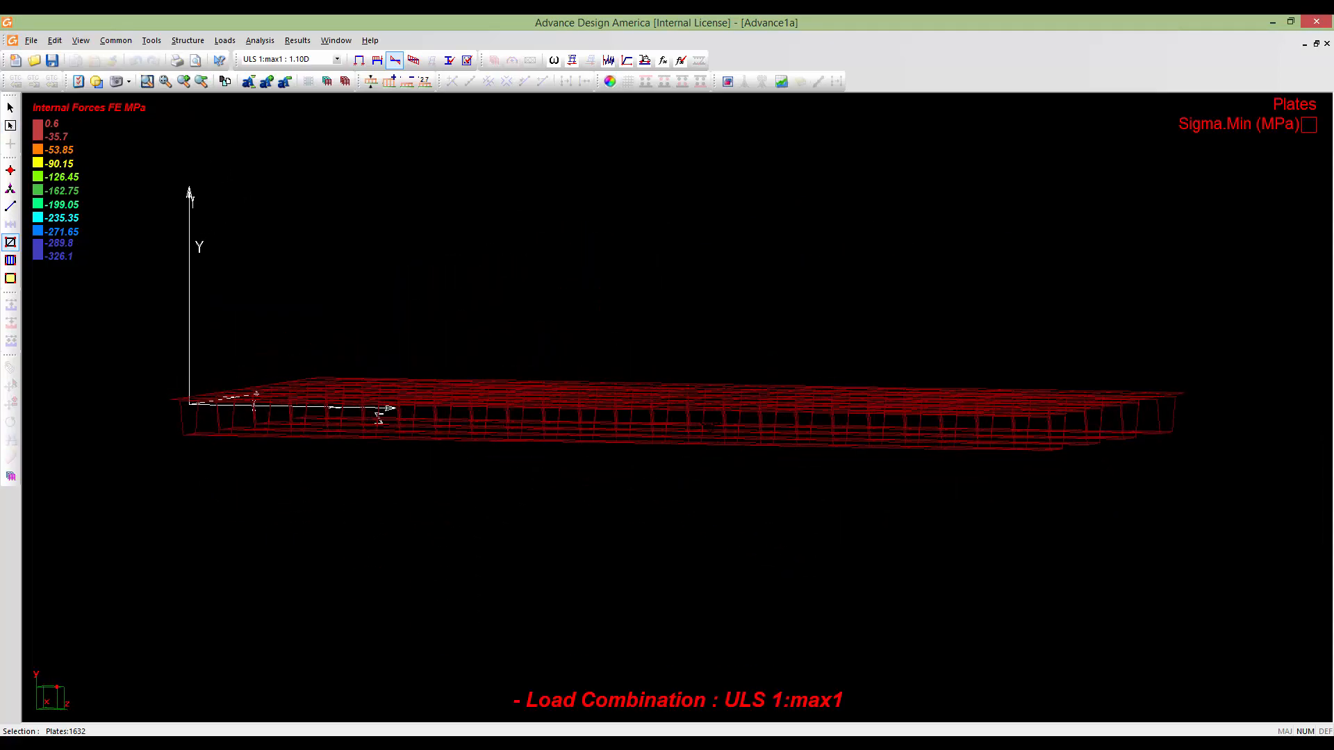
middle_click_drag(706, 420, 711, 511)
scroll(706, 406, "up", 1)
scroll(710, 511, "down", 5)
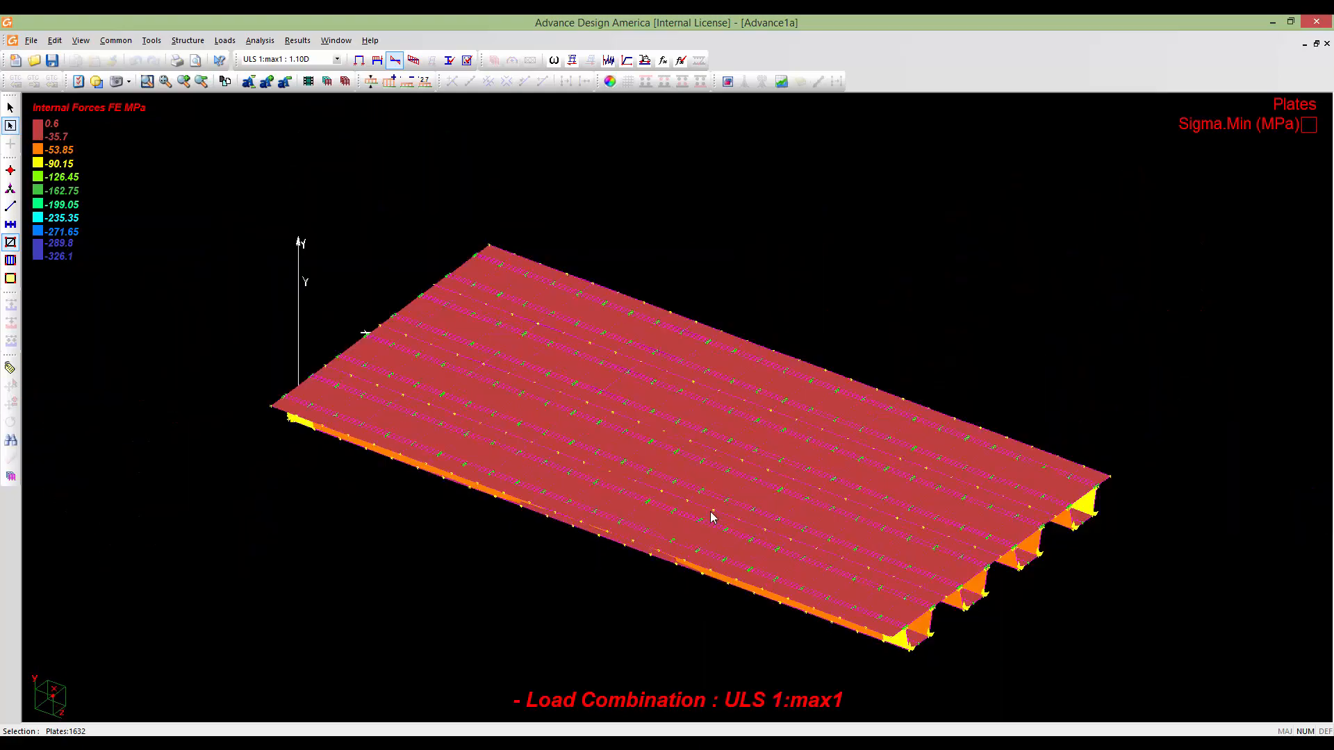
Isolate the steel girder plates from the deck slab in a side view and inspect their Sigma.min stresses in 3D
scroll(710, 512, "down", 5)
key("alt+3")
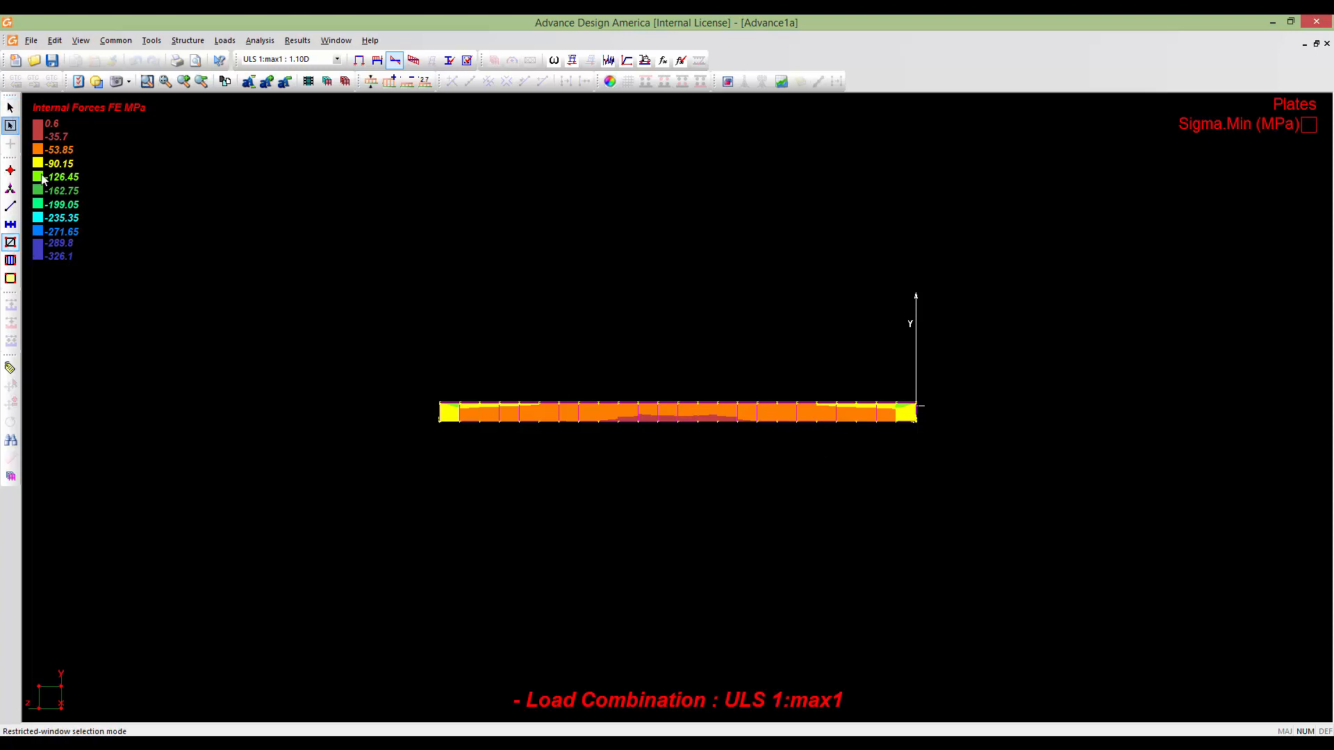
scroll(398, 427, "up", 6)
middle_click_drag(776, 418, 662, 418)
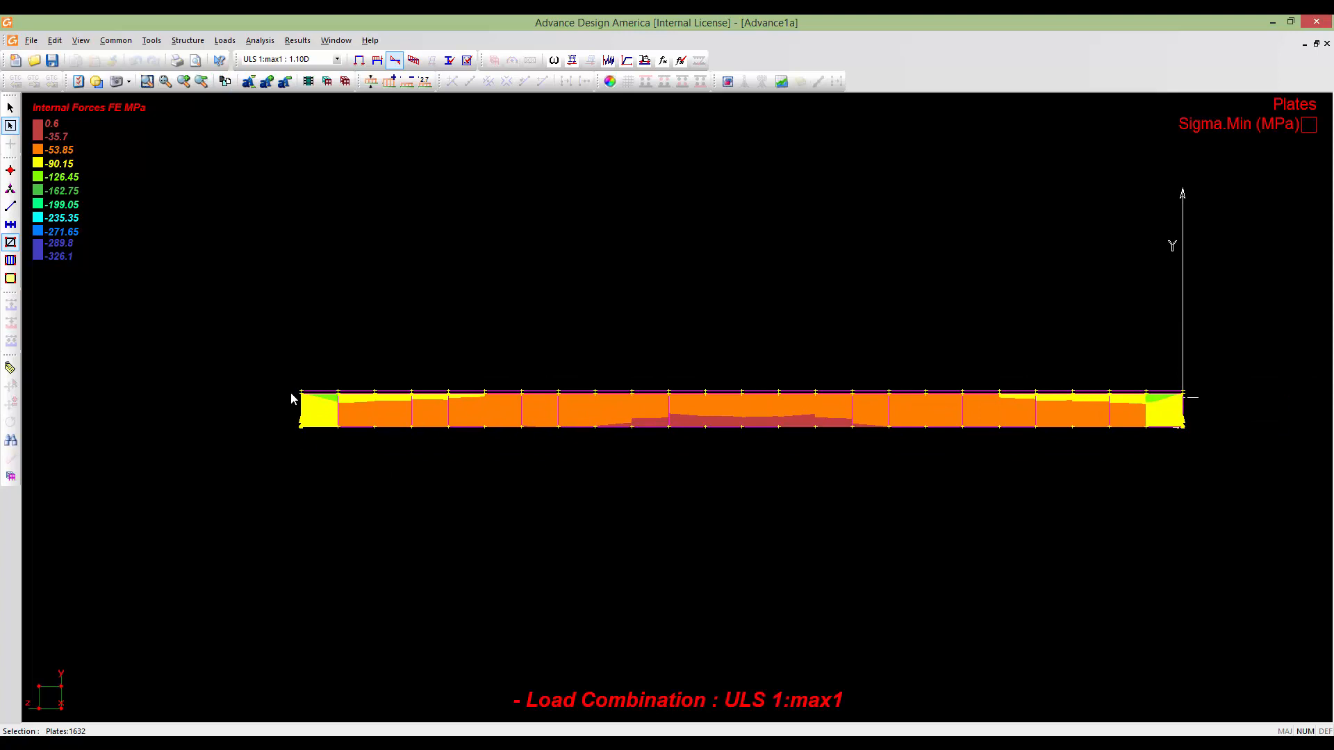
left_click_drag(189, 418, 174, 391)
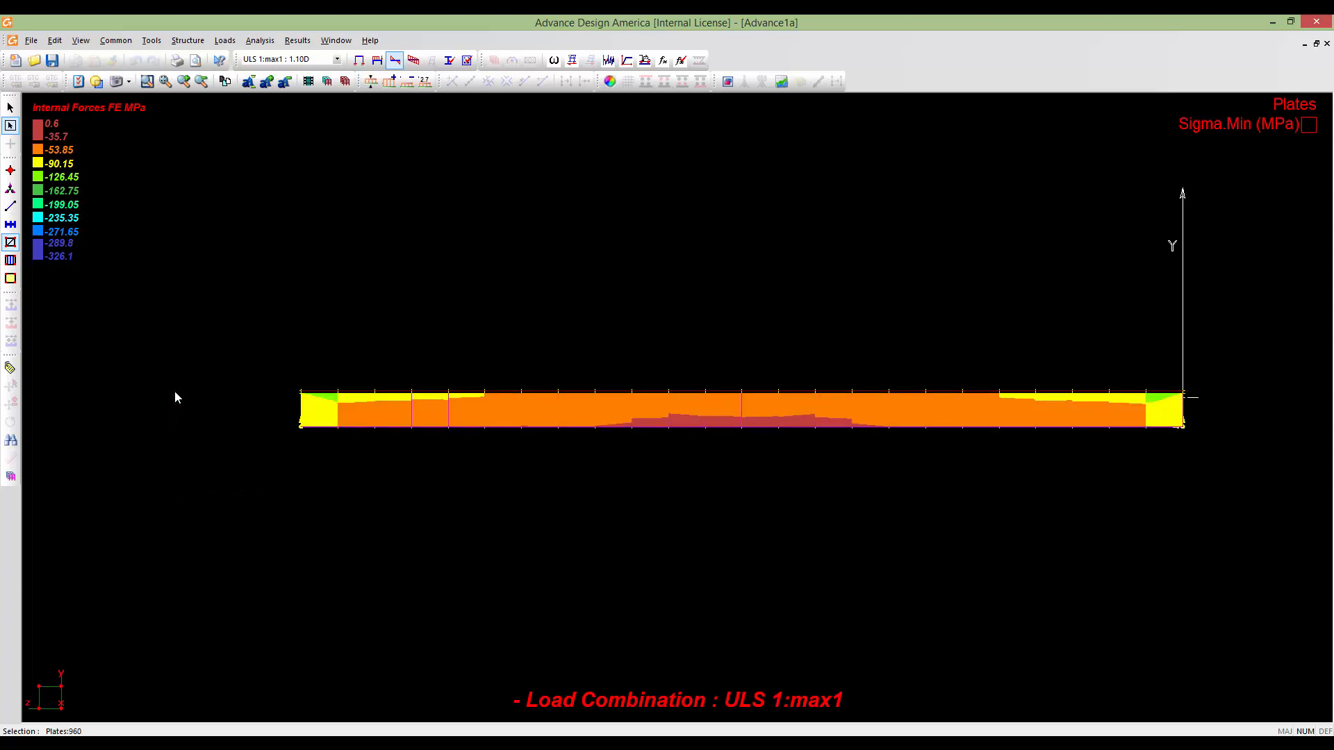
key("alt+6")
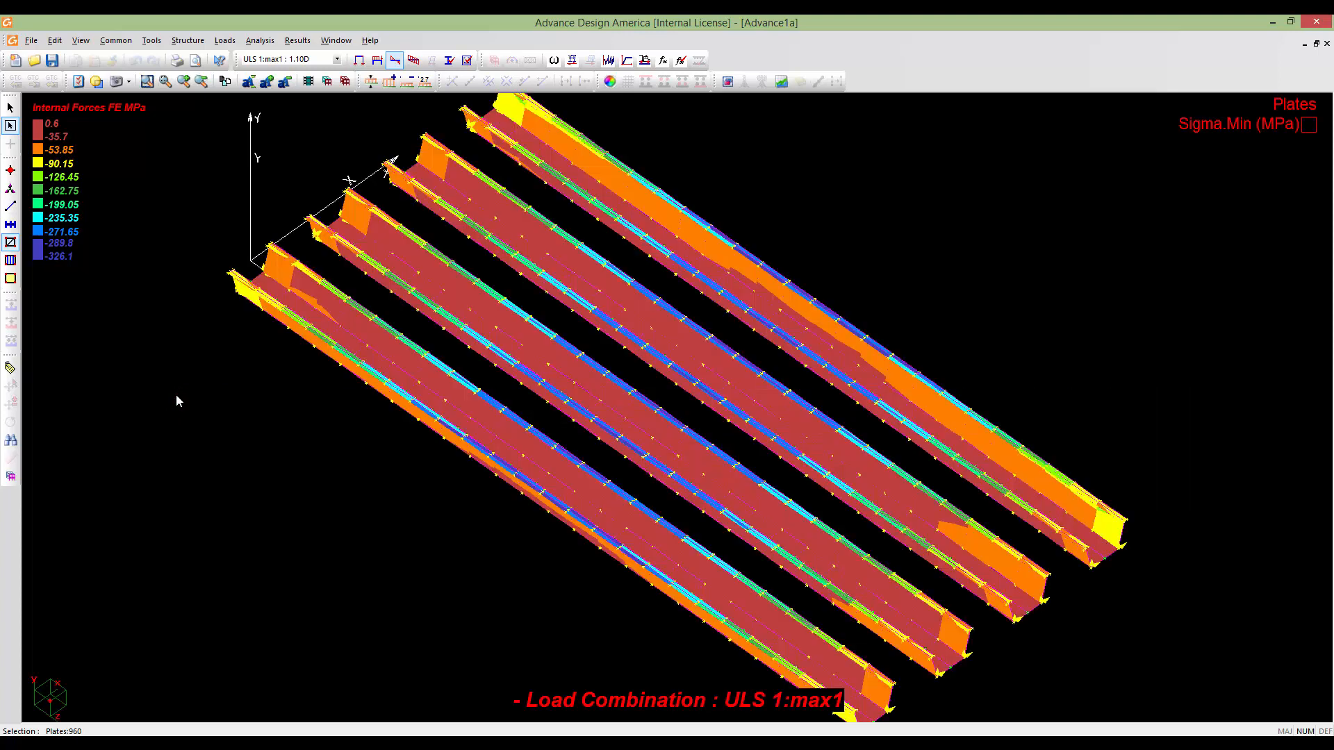
key("Escape")
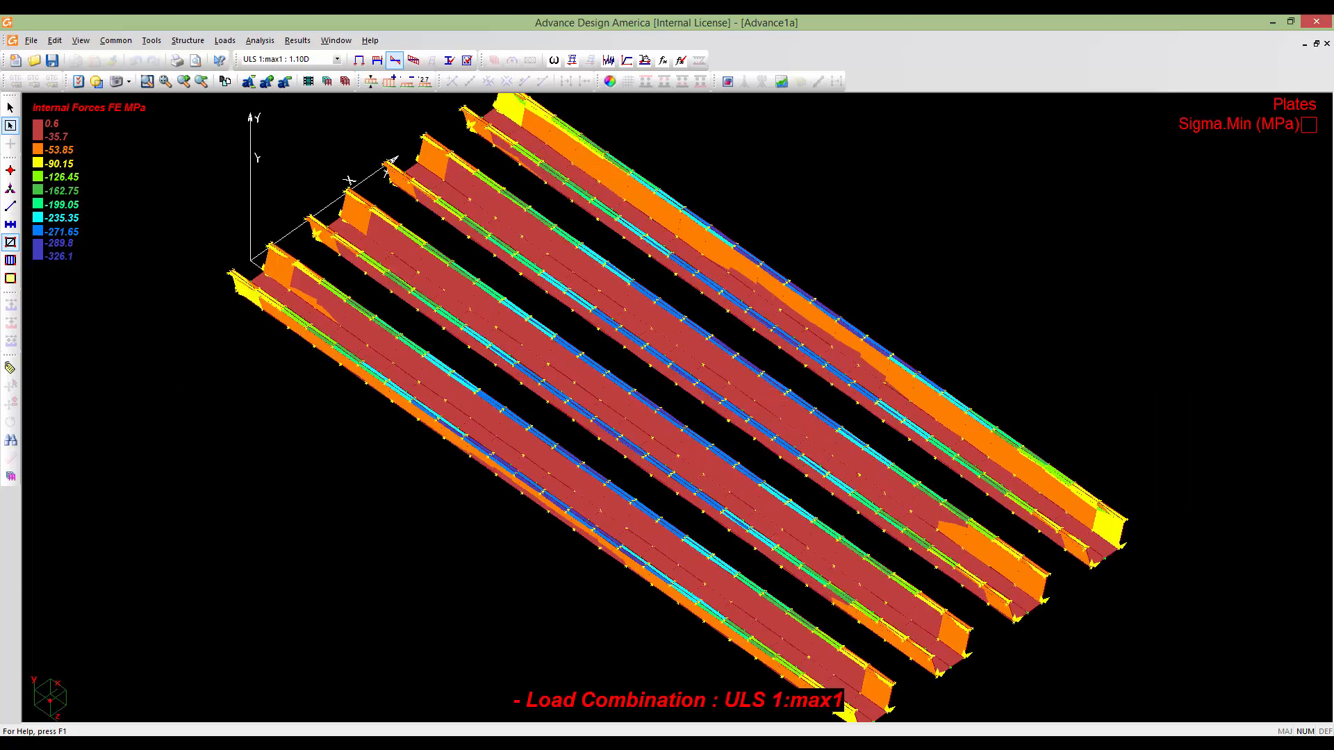
middle_click_drag(405, 607, 455, 540)
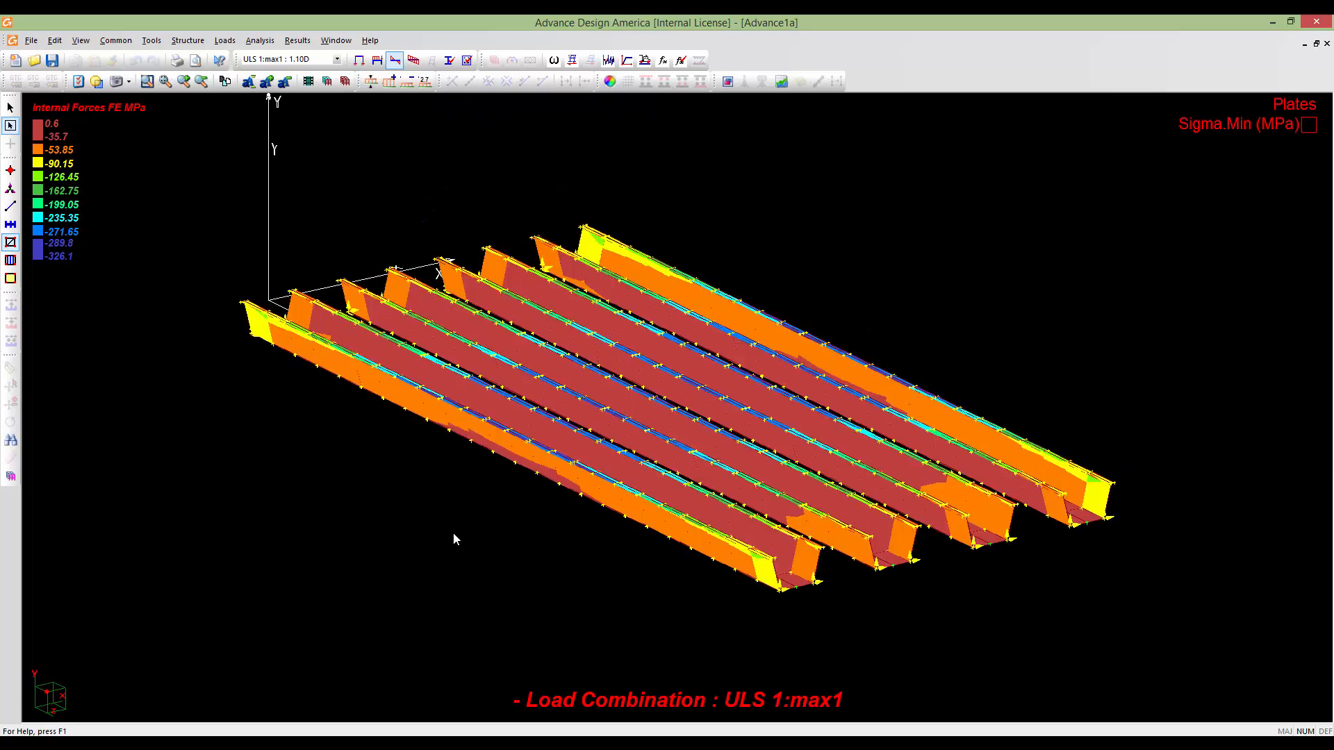
Switch the steel girder plate contours to Axial Force Nx and examine the girders in 3D
double_click(211, 360)
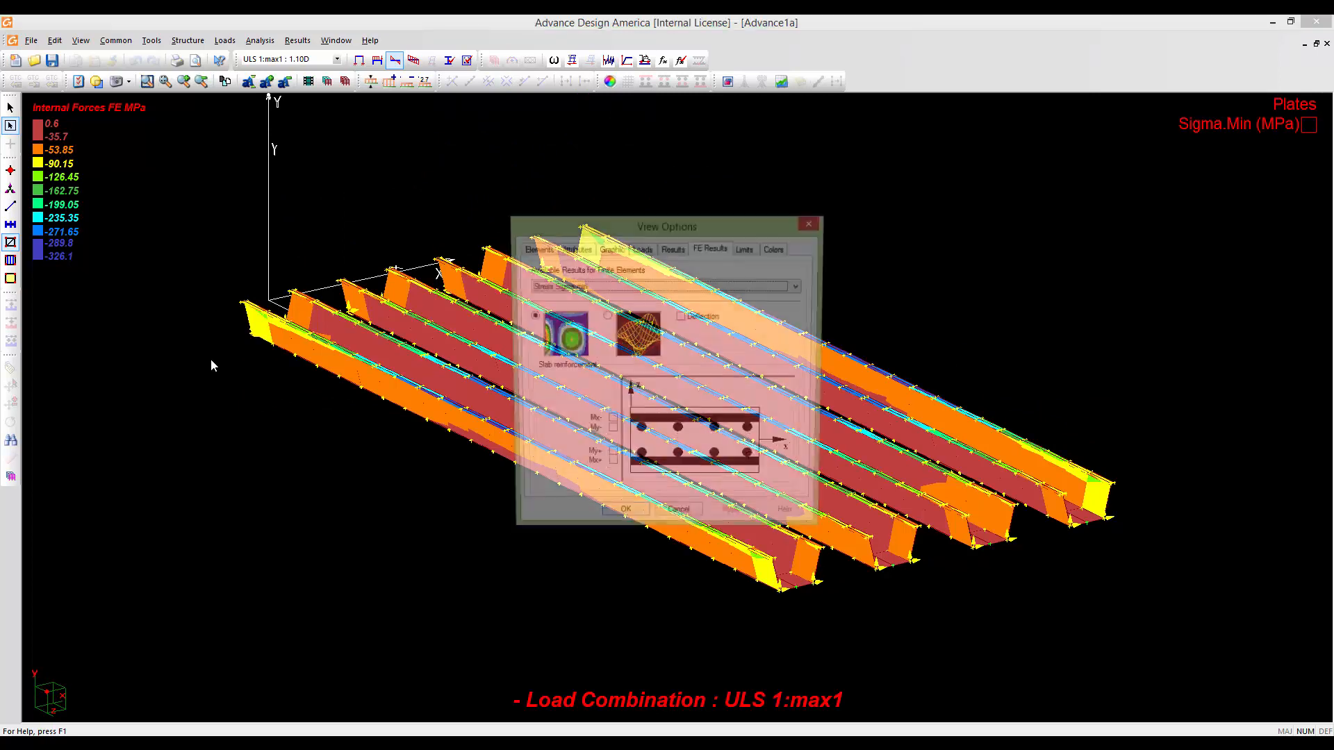
left_click(558, 289)
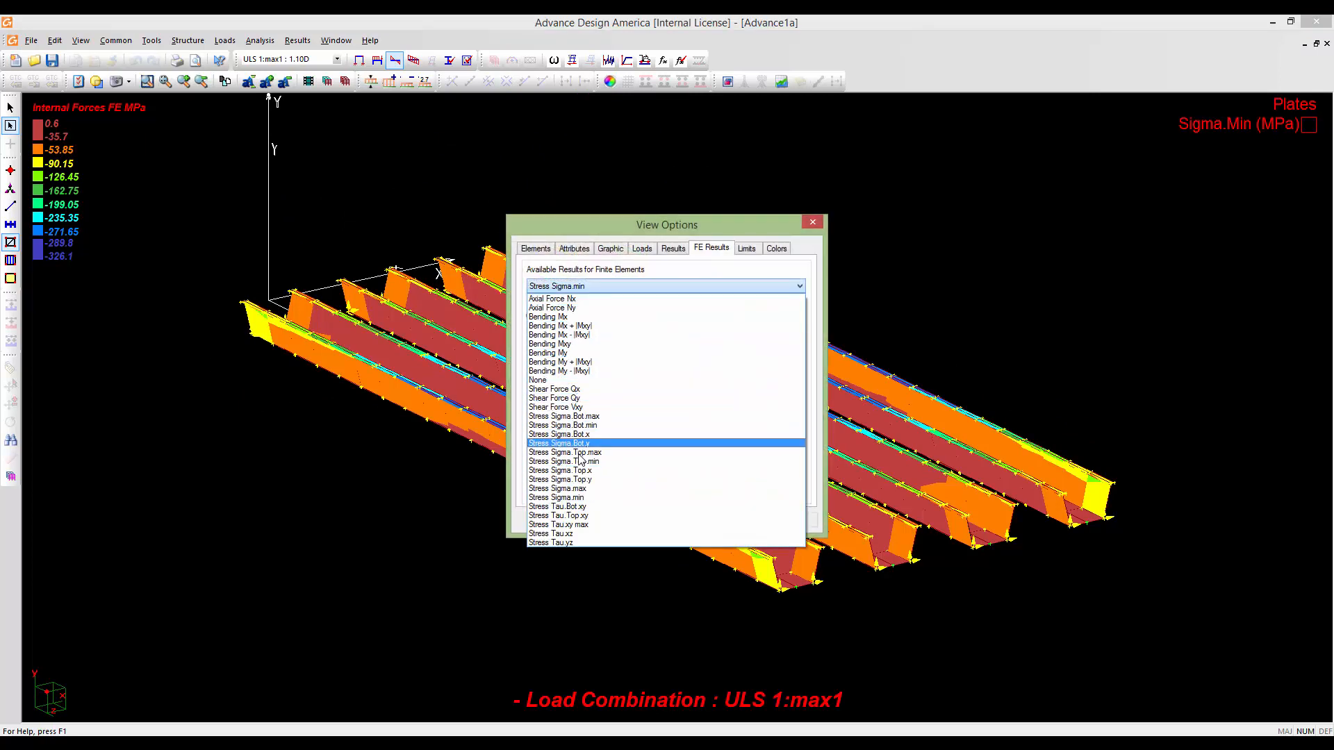
left_click(566, 301)
left_click(623, 520)
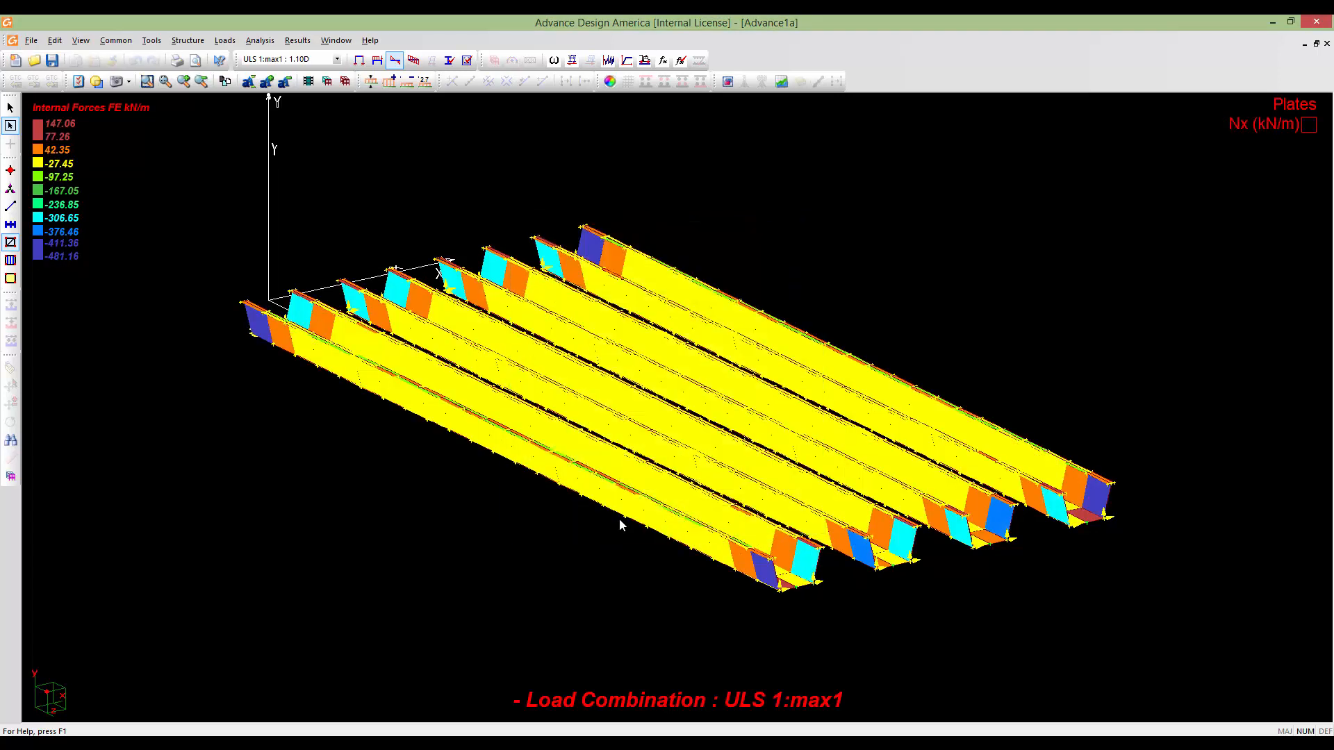
middle_click_drag(669, 556, 667, 585)
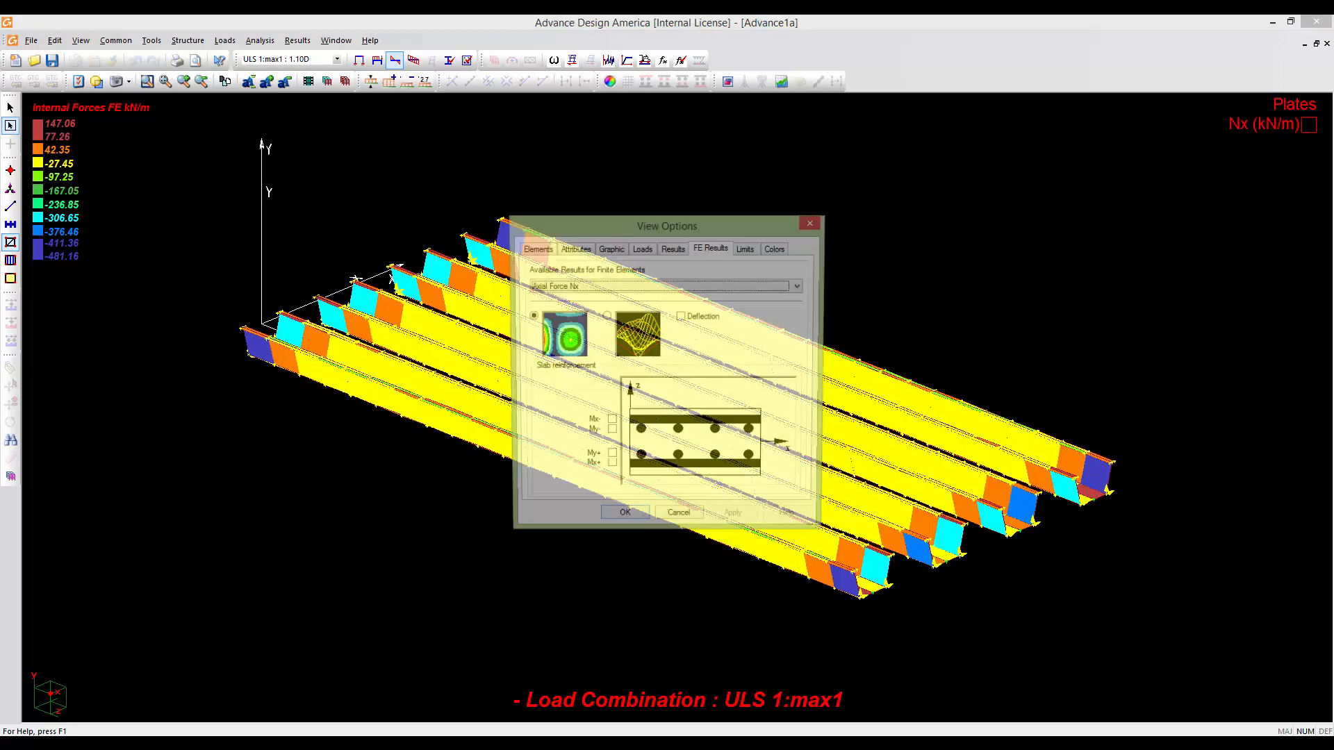
Set the plate contours to Stress Sigma.max and examine the isolated steel girders
left_click(606, 286)
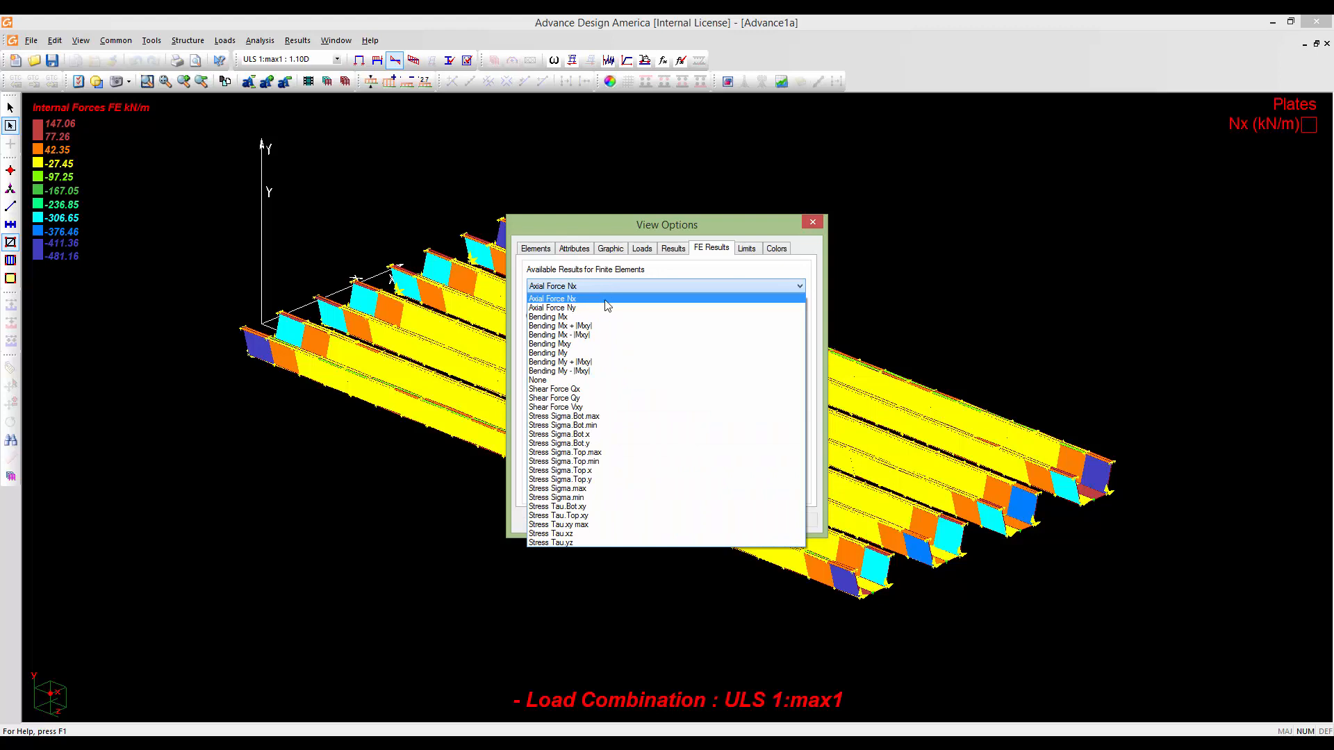
left_click(574, 490)
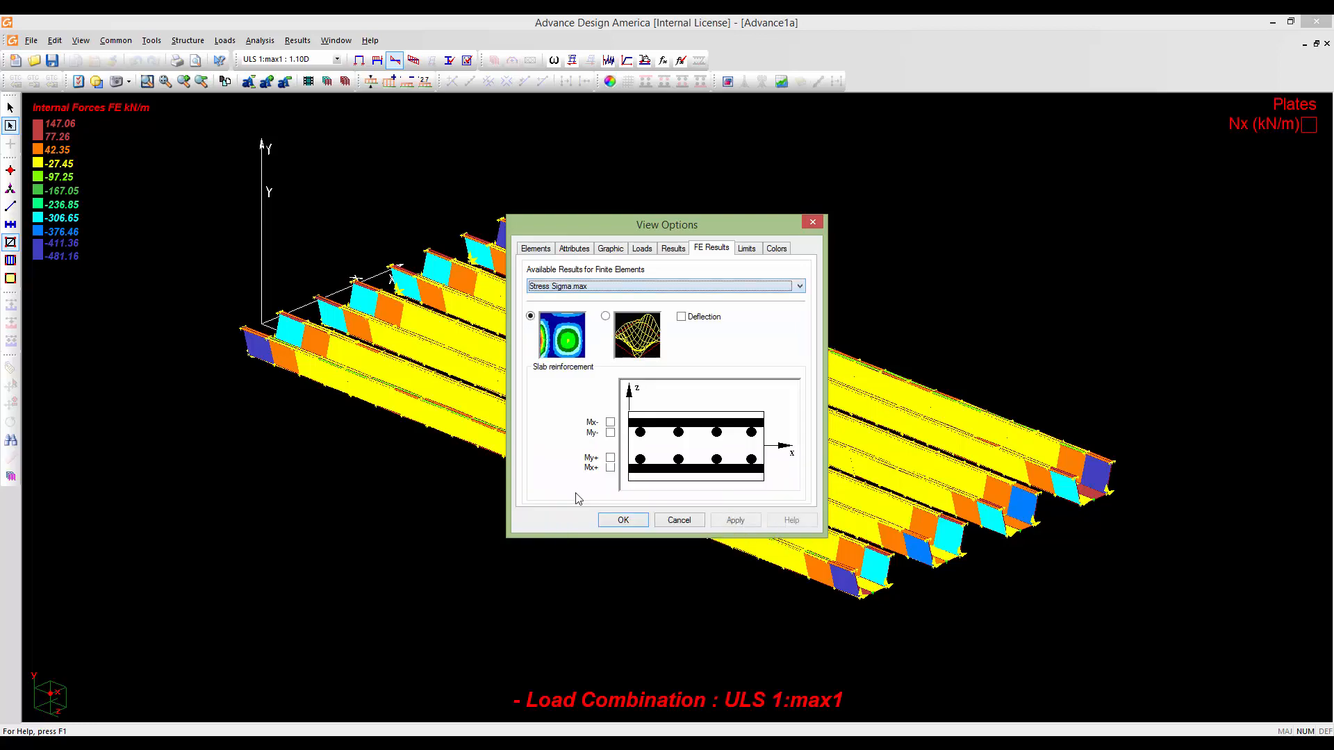
left_click(618, 520)
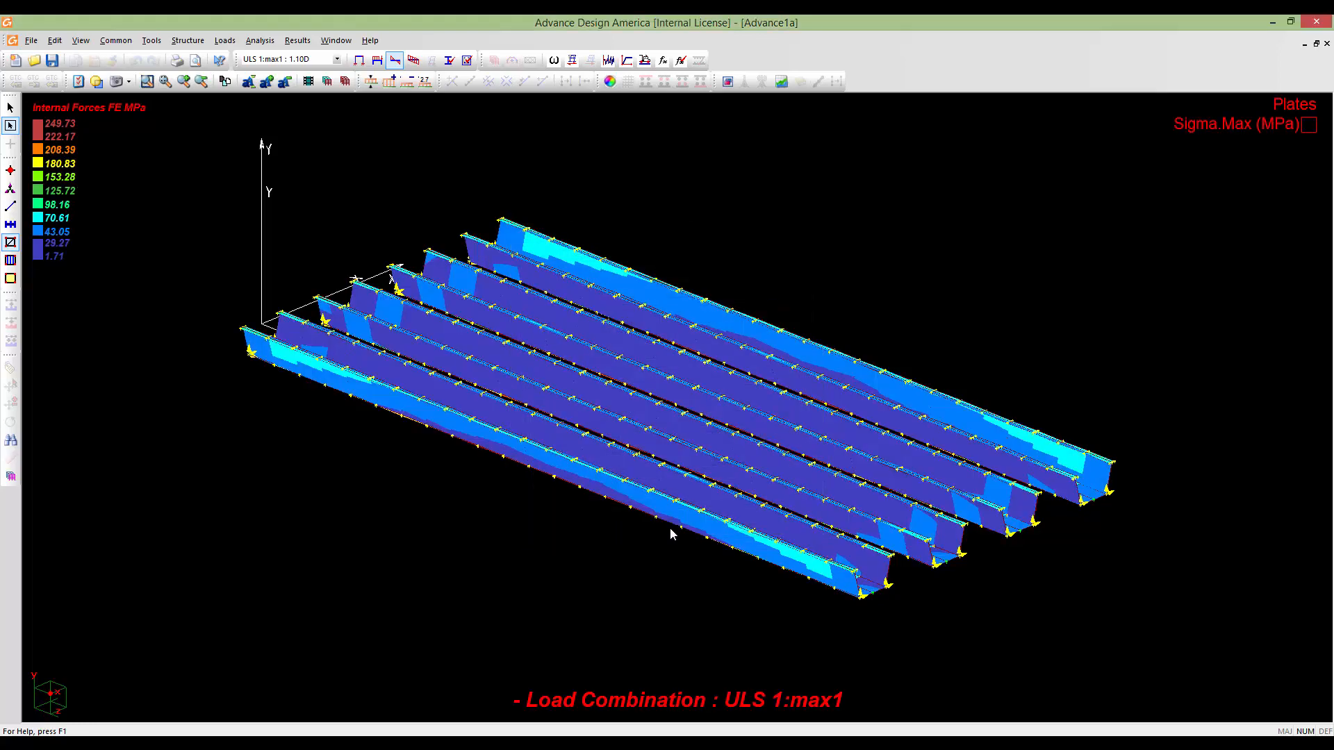
middle_click_drag(672, 533, 689, 482)
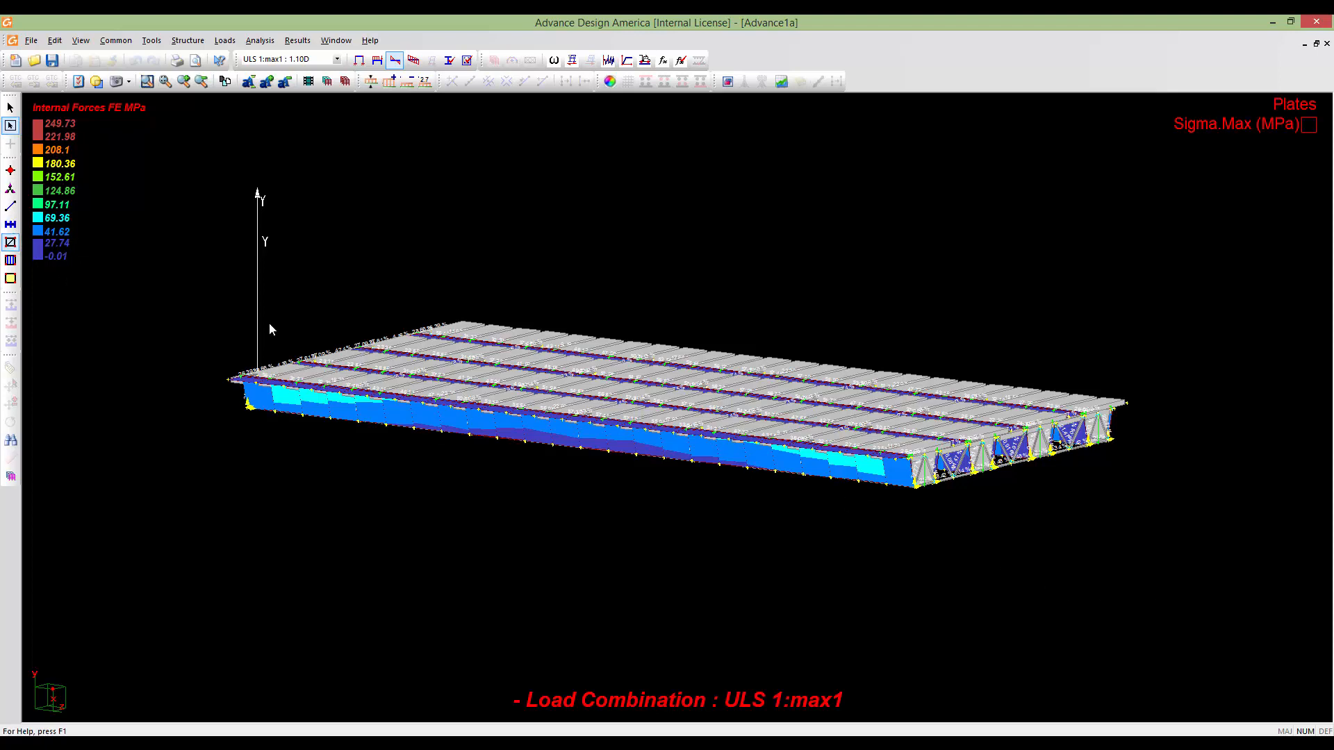
Isolate all plates of the full bridge, without the bracing members, and show them in a side elevation
left_click_drag(1182, 588, 102, 212)
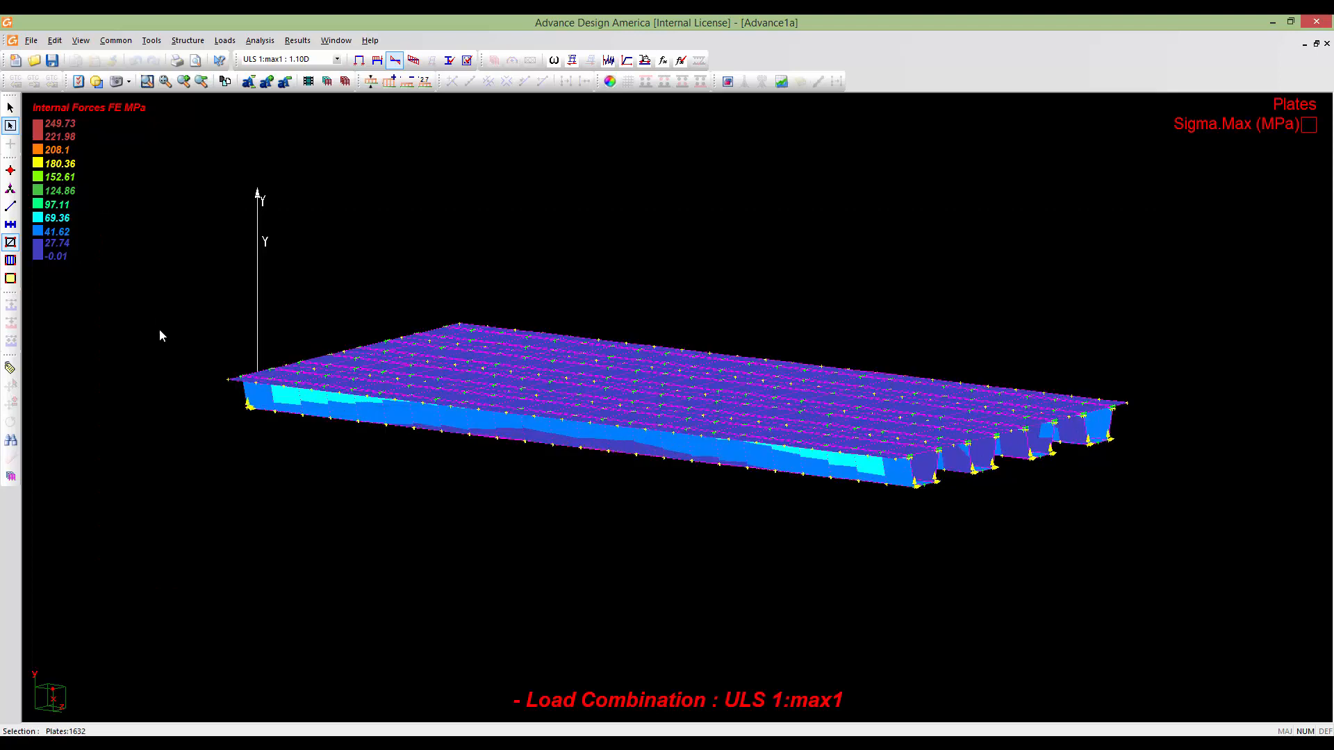
key("Escape")
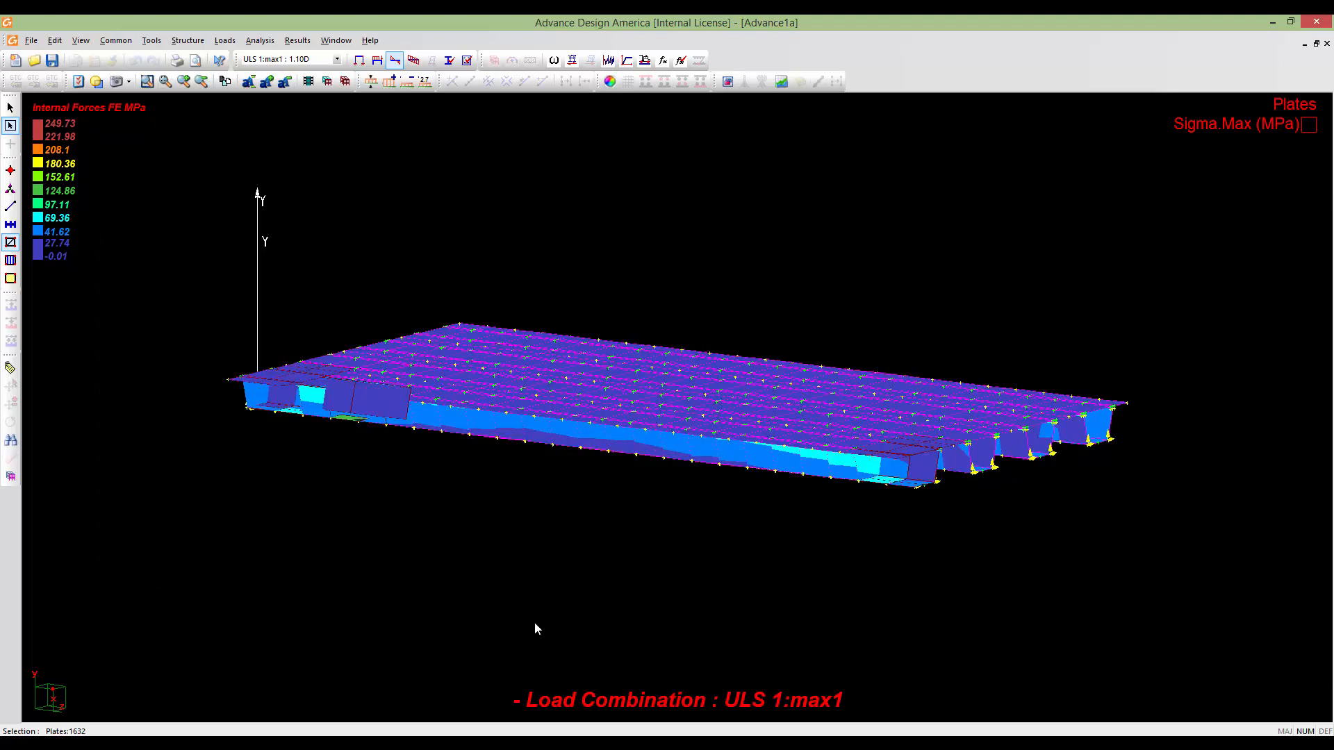
middle_click_drag(535, 625, 666, 516)
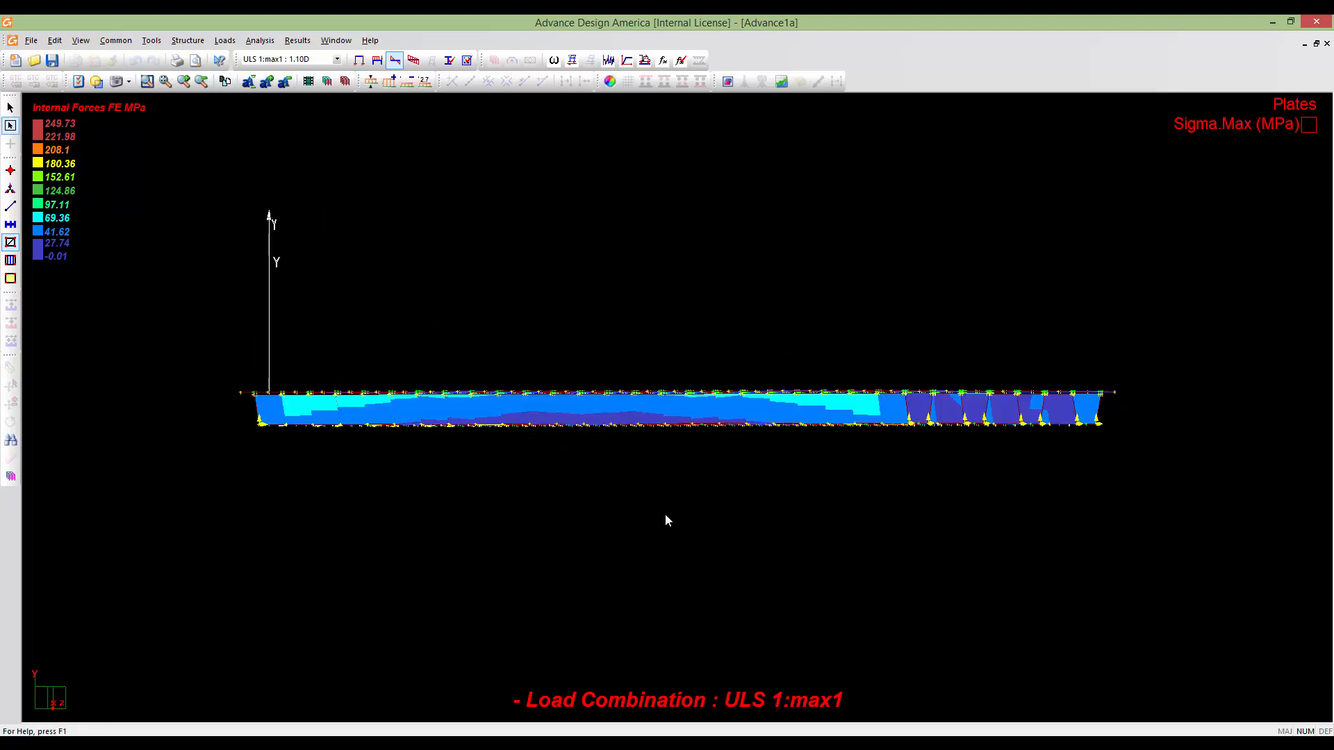
key("x")
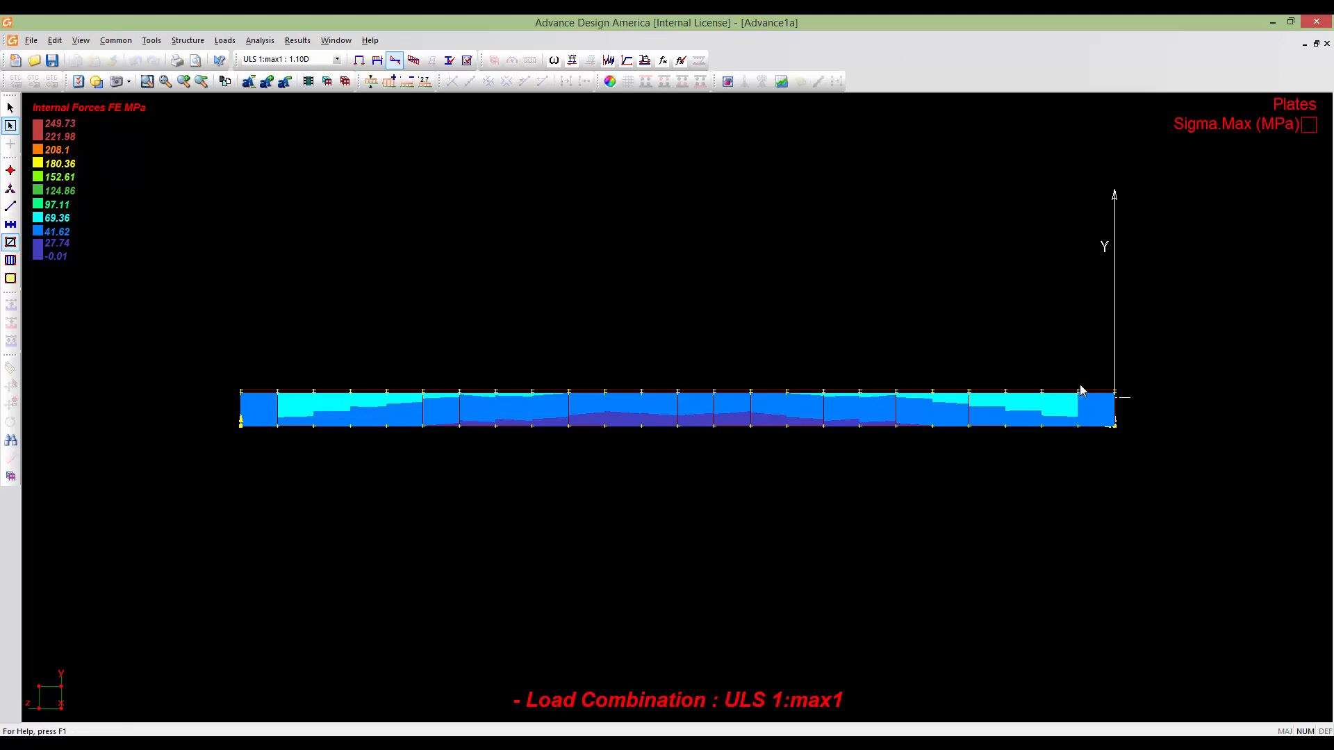
Isolate the deck slab plates from the girders and inspect their Sigma.max stresses in 3D
left_click_drag(1129, 395, 1138, 397)
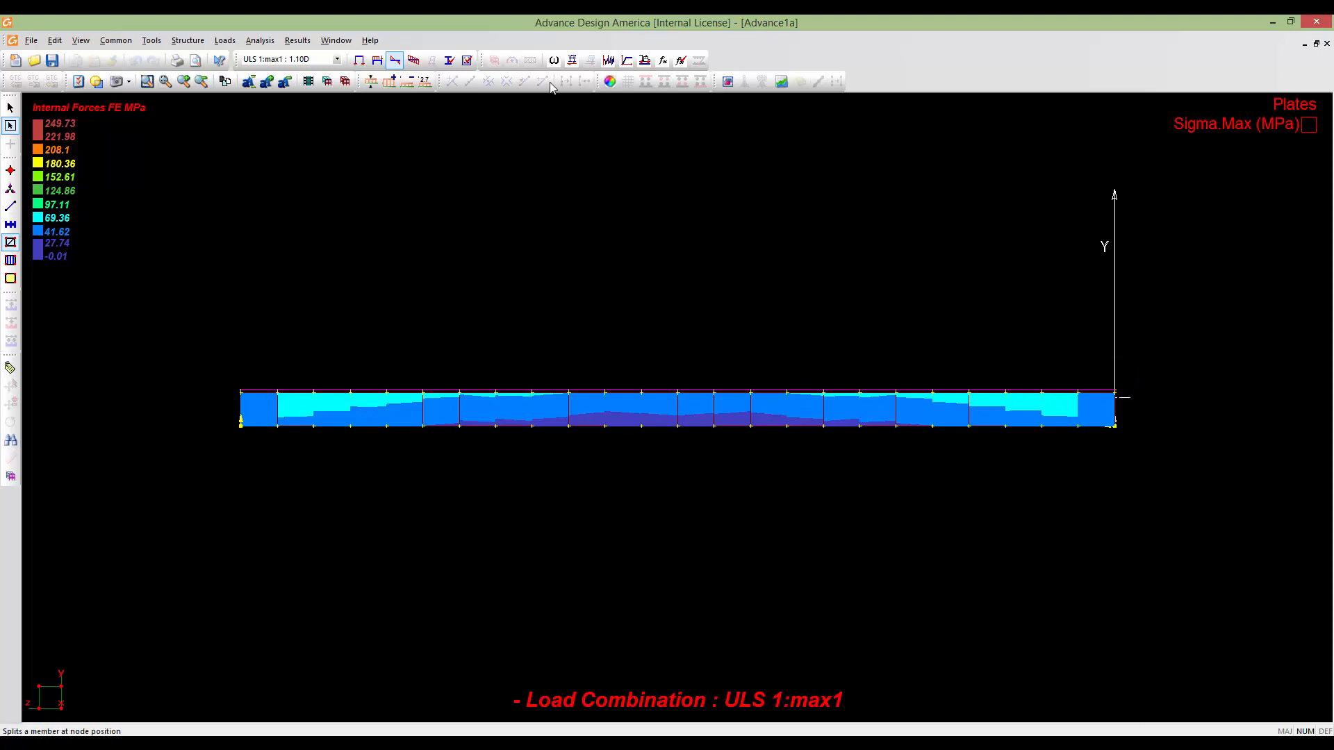
left_click(327, 81)
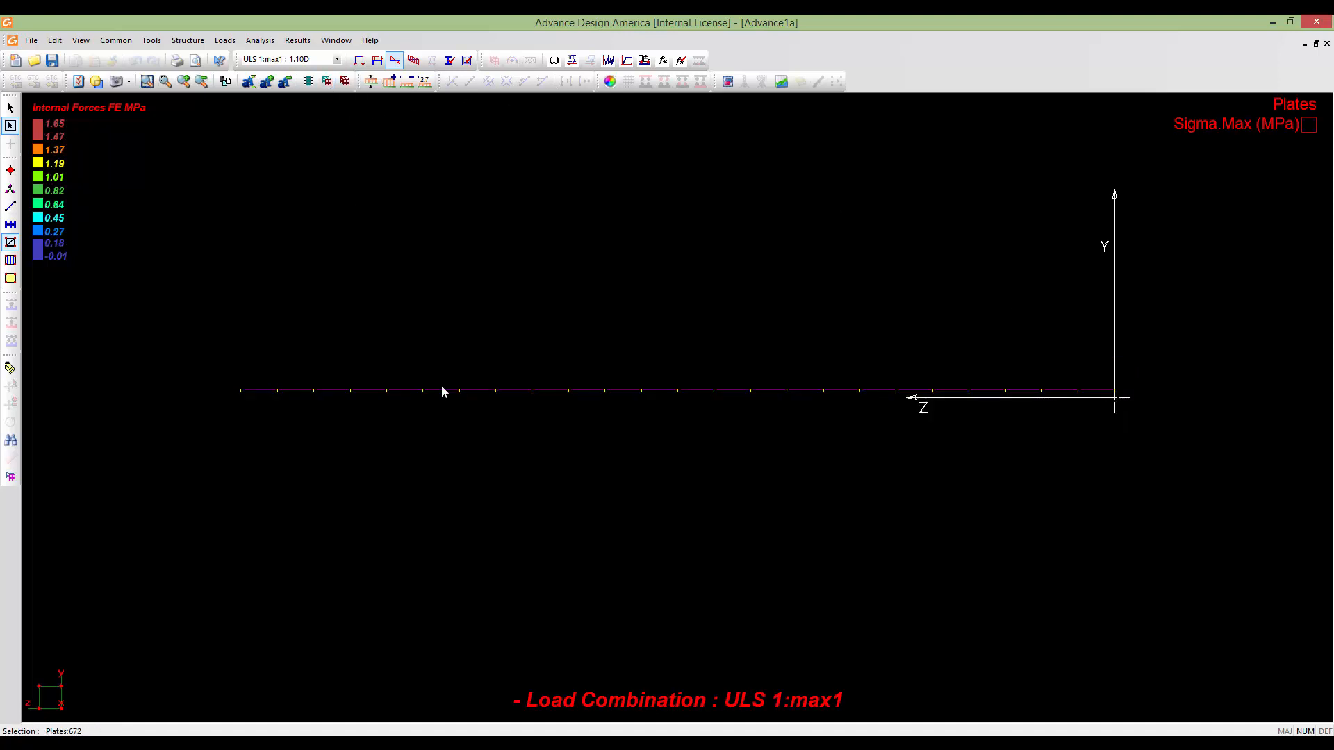
middle_click_drag(544, 609, 595, 554)
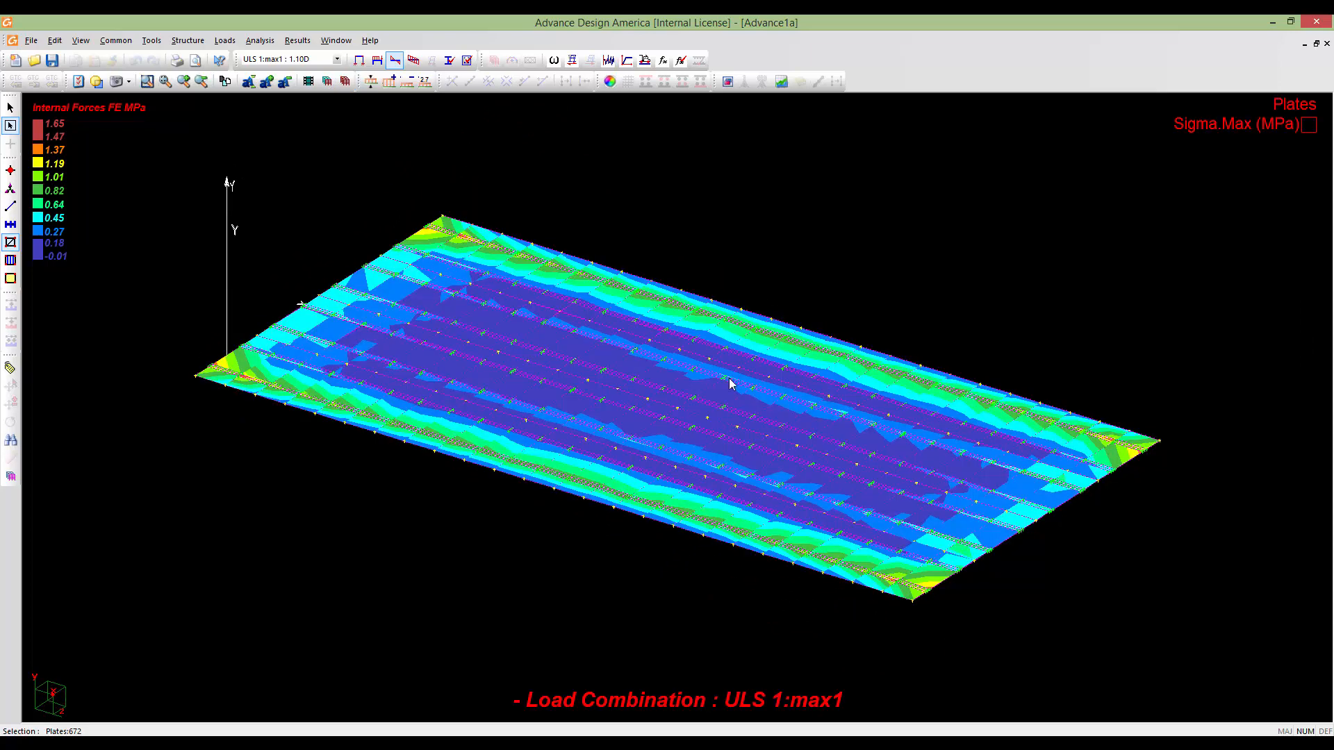
middle_click_drag(408, 487, 517, 486)
scroll(517, 486, "down", 1)
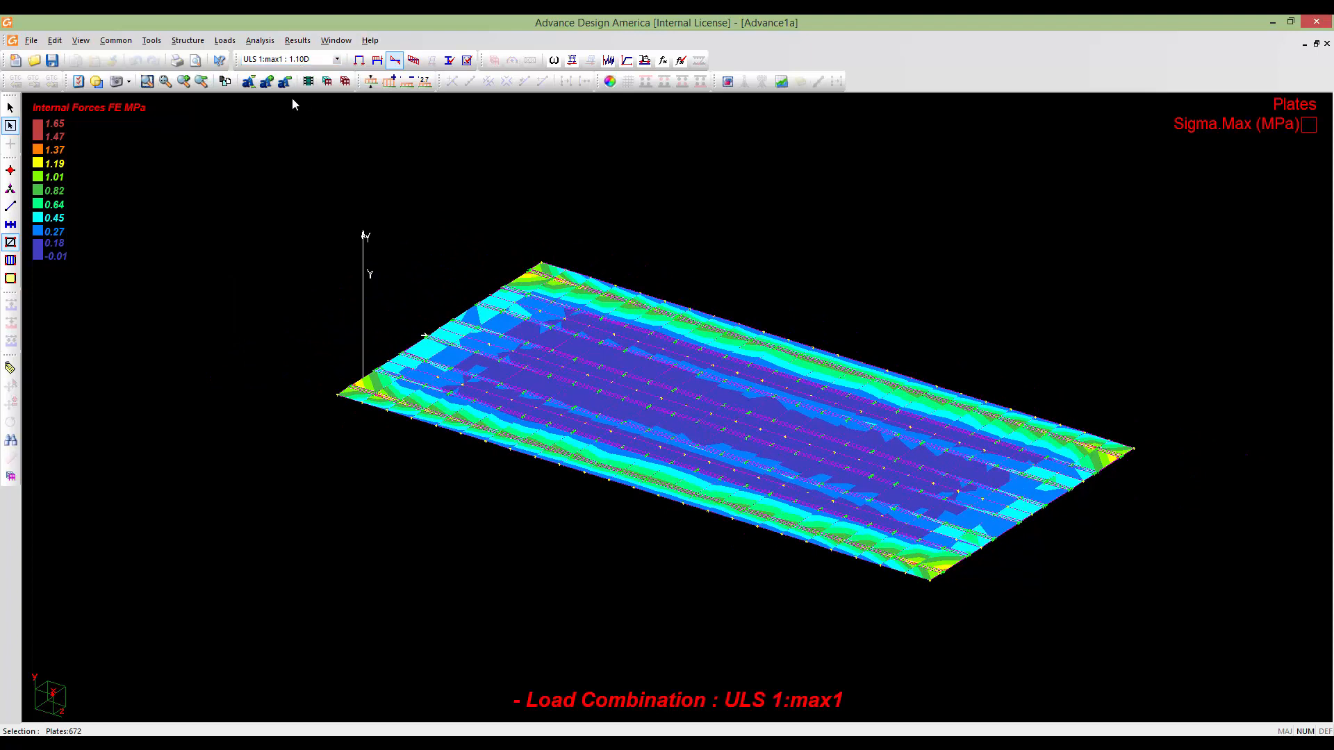
Switch the deck slab contours to Stress Sigma.min and examine the slab from several angles
double_click(300, 118)
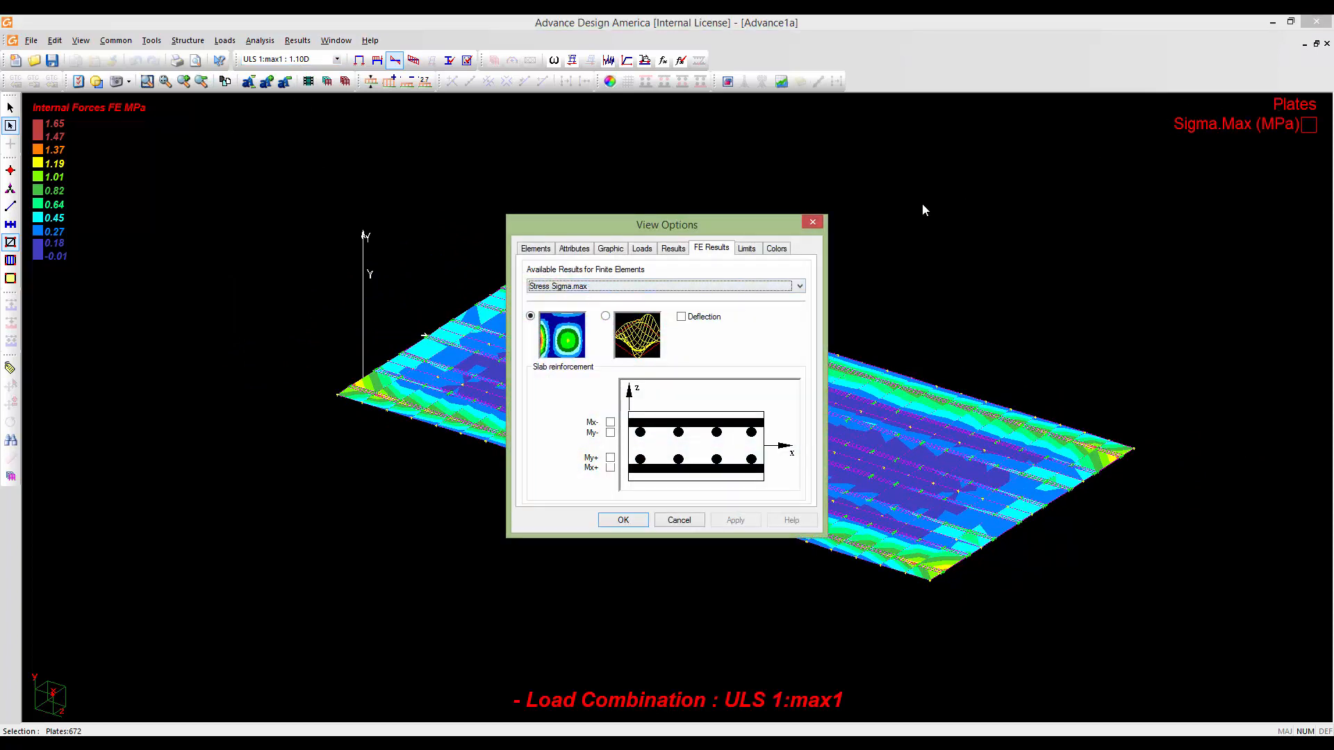
left_click(644, 287)
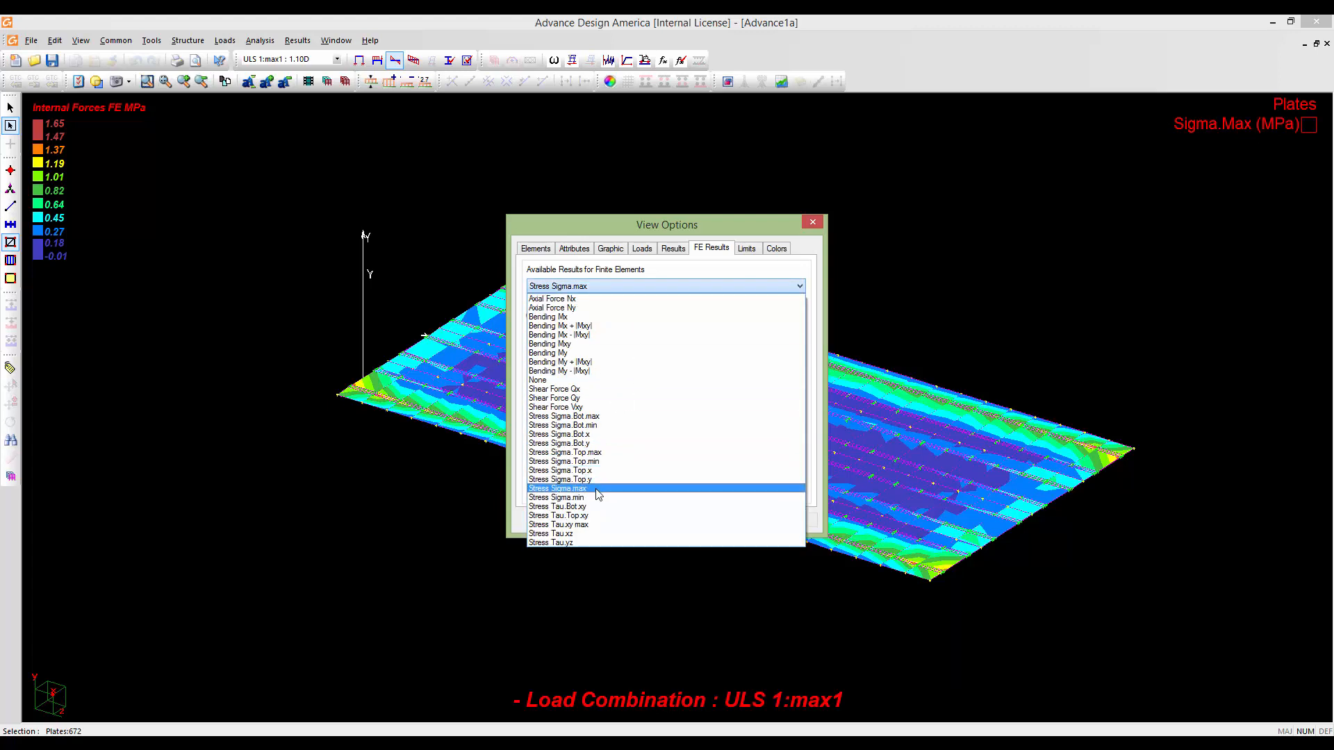
left_click(597, 498)
left_click(620, 521)
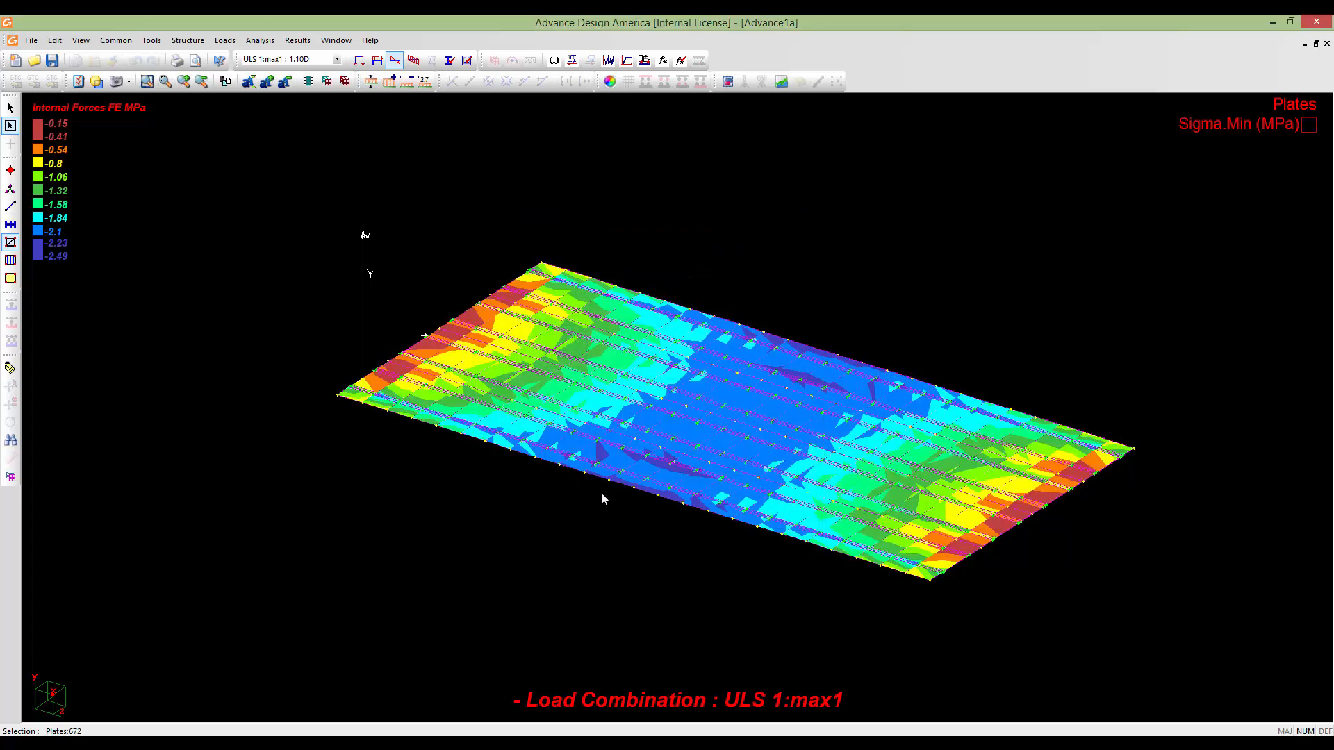
middle_click_drag(610, 504, 551, 491)
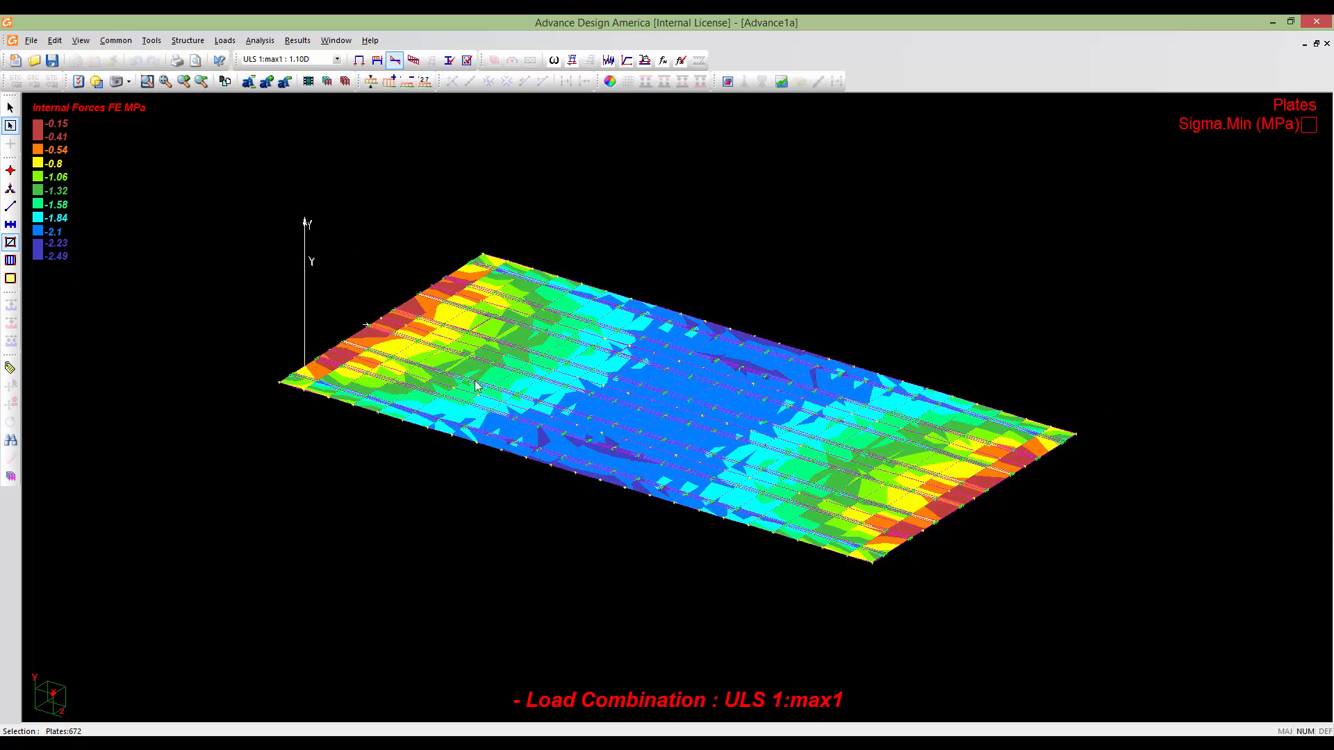
middle_click_drag(549, 395, 471, 474, "shift")
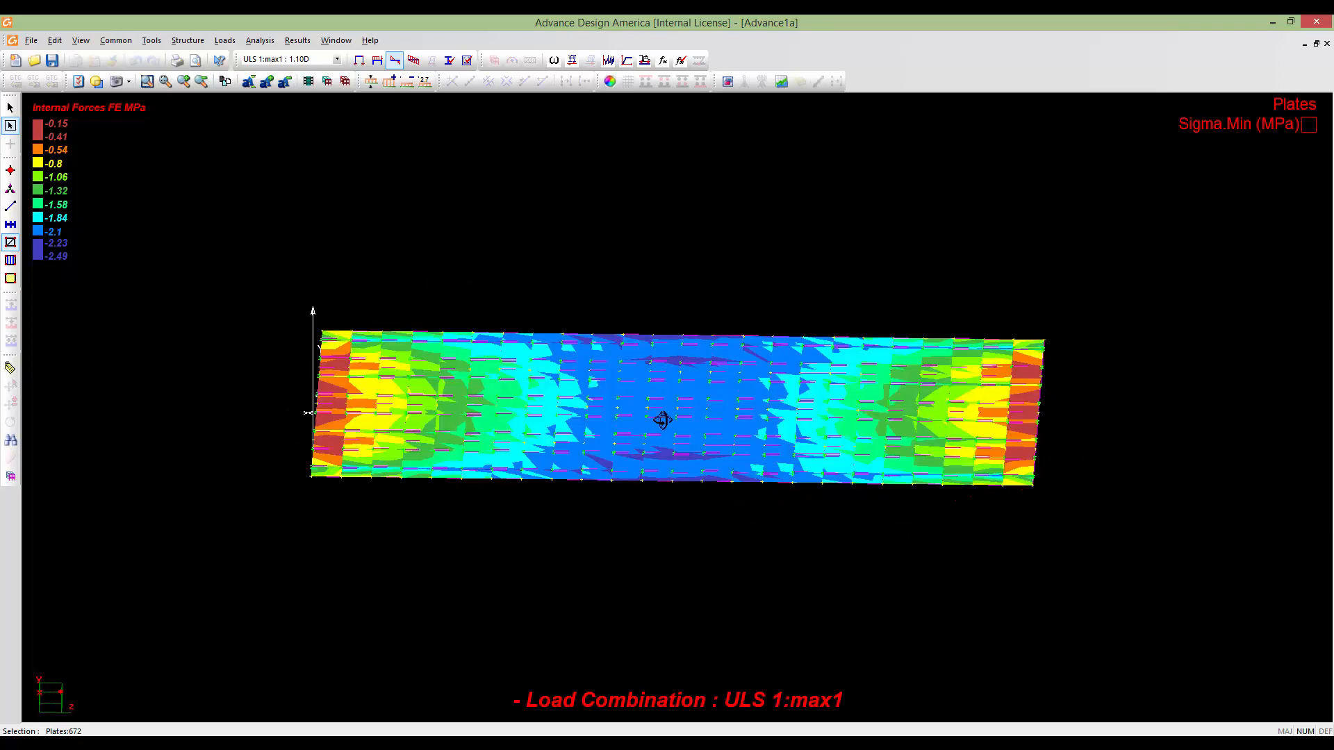
middle_click_drag(660, 419, 570, 407, "shift")
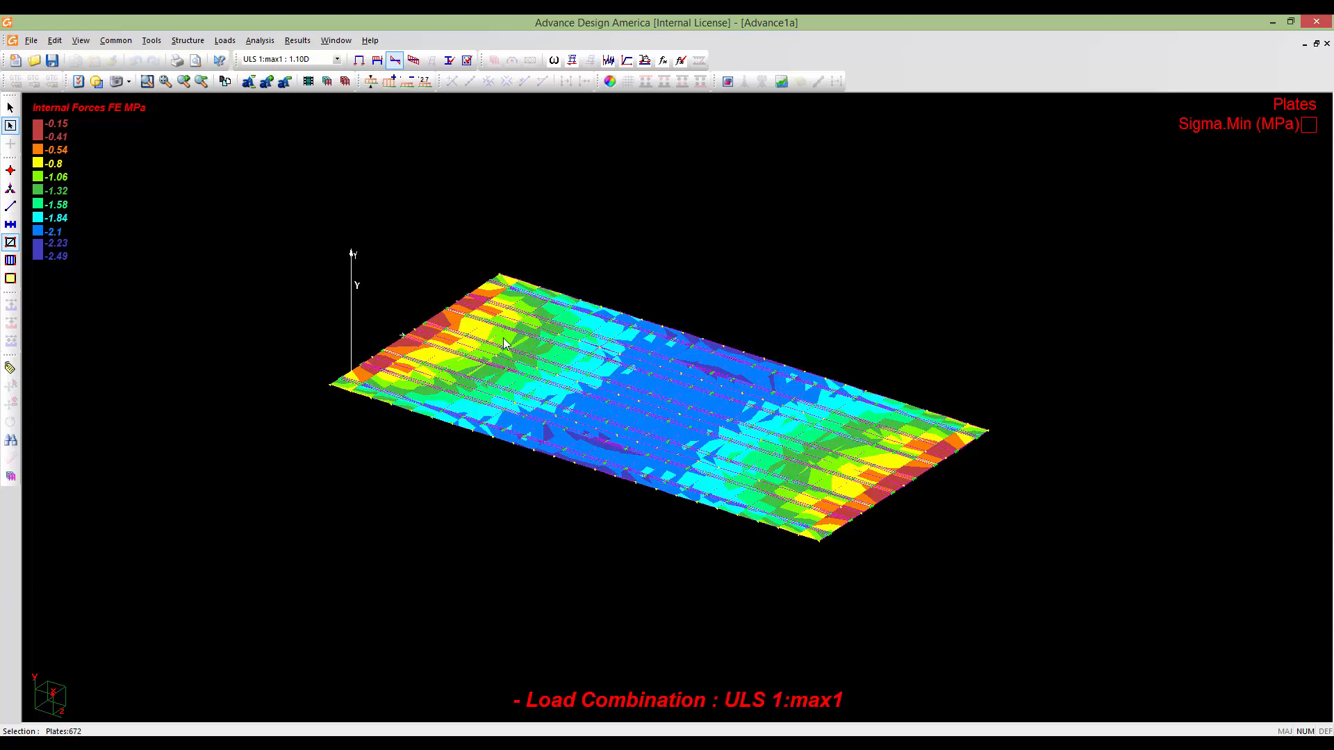
Review the internal forces spreadsheet of a single plate near the deck slab's long edge, and close it
middle_click_drag(502, 392, 502, 390)
scroll(501, 391, "up", 5)
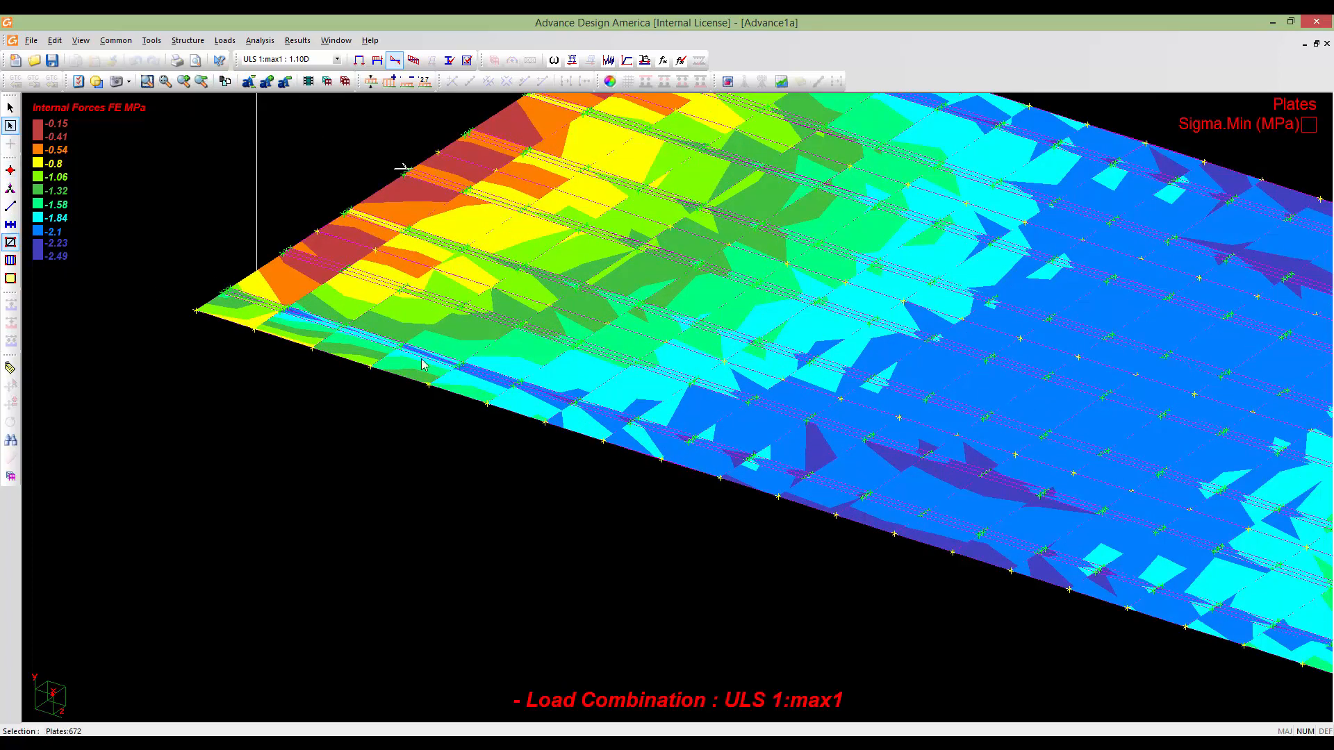
left_click(581, 427)
double_click(581, 427)
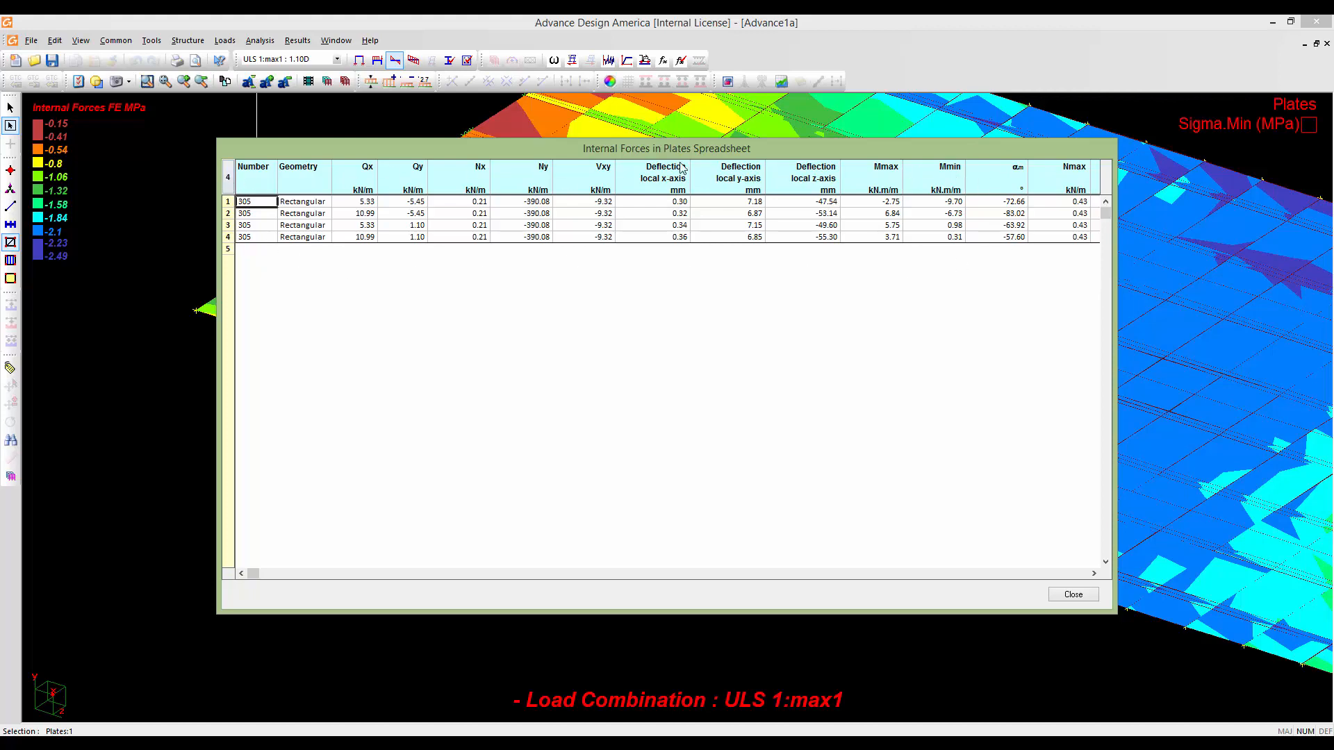
left_click(1073, 594)
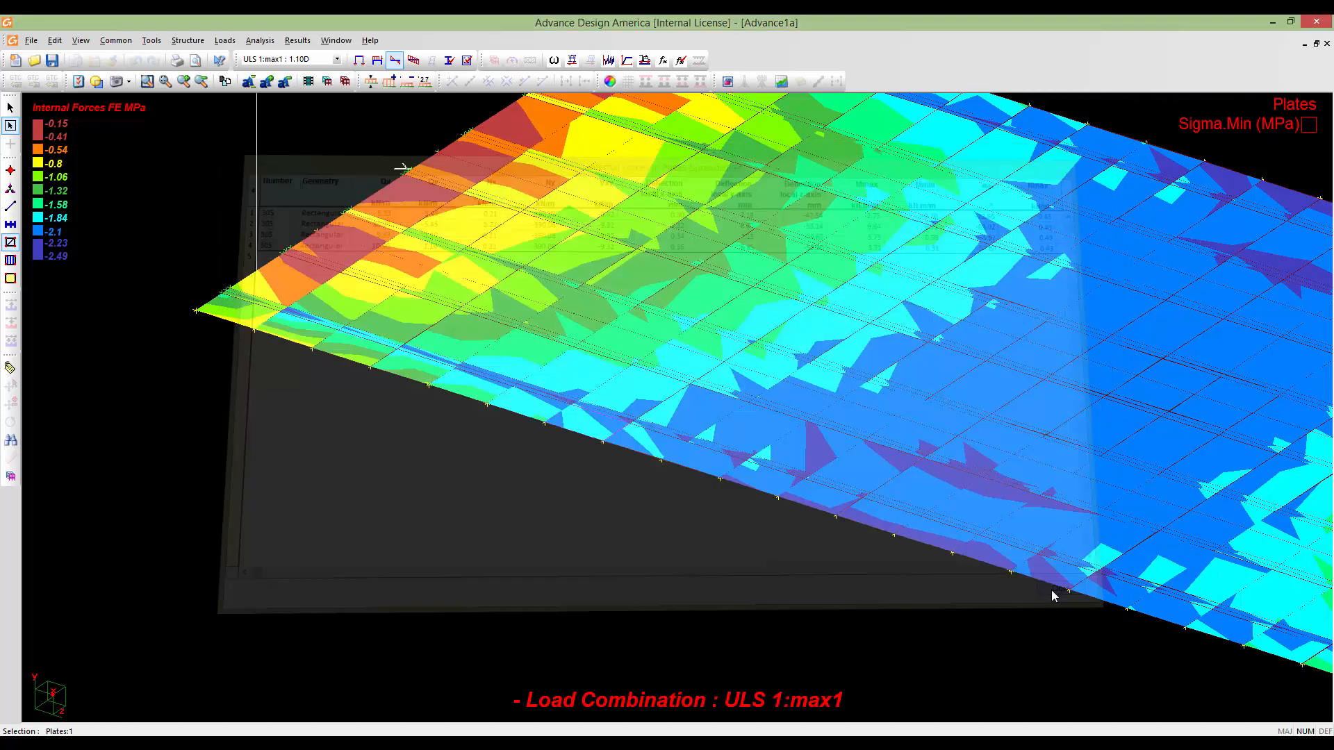
scroll(786, 500, "down", 6)
middle_click_drag(852, 508, 768, 514)
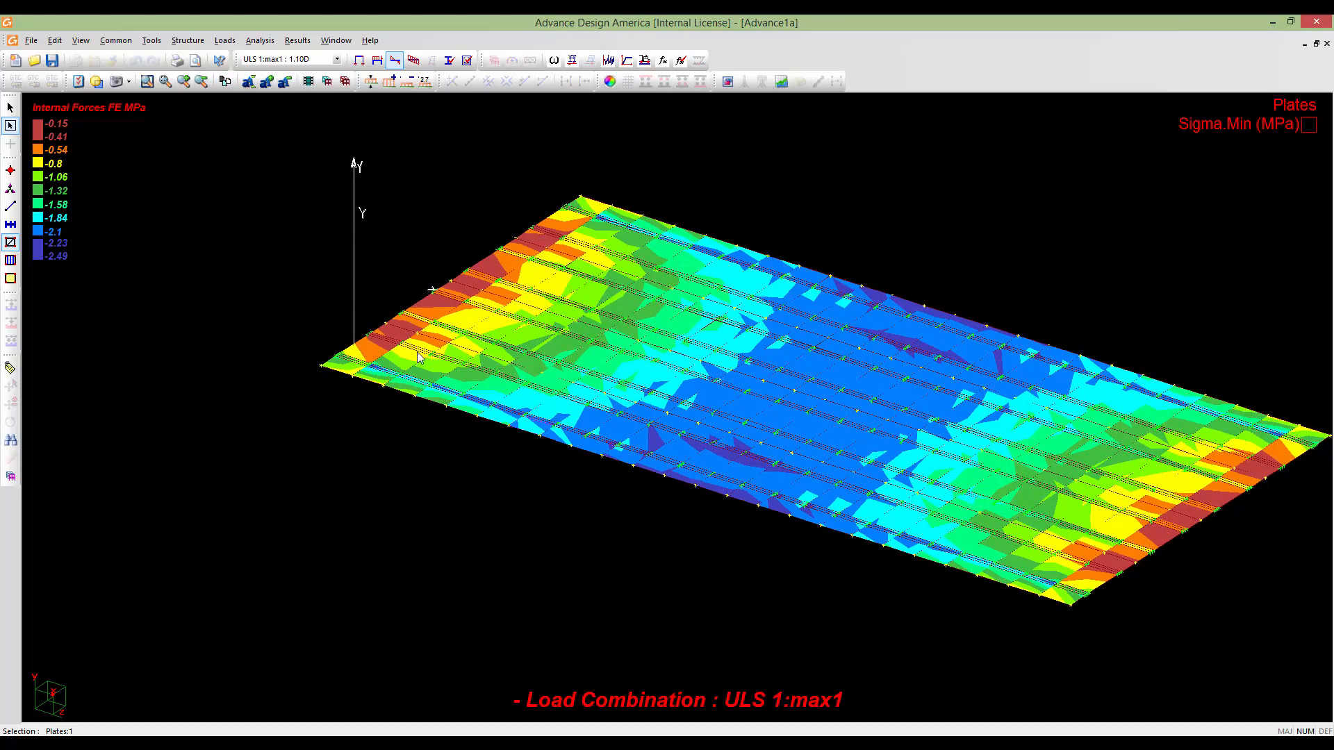
Set the number of colours in the contour scaling intervals to 225
left_click(607, 82)
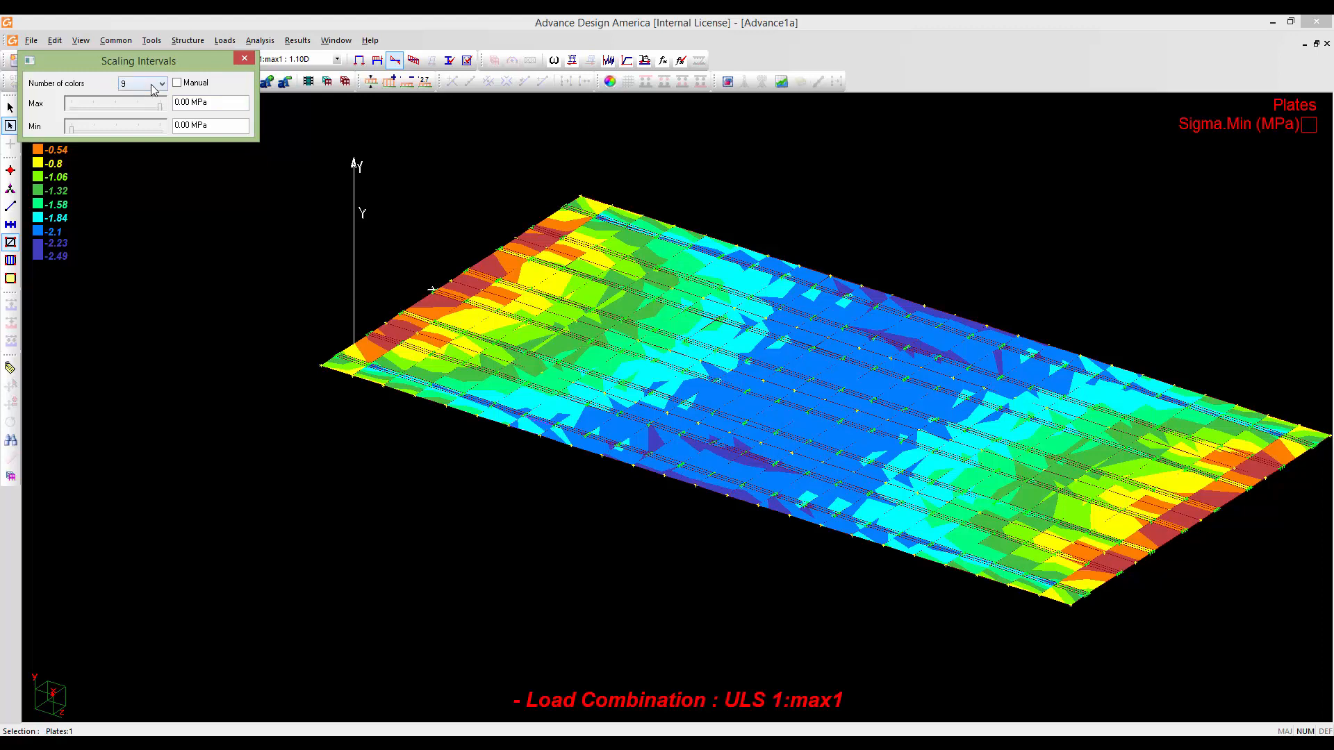
left_click(154, 89)
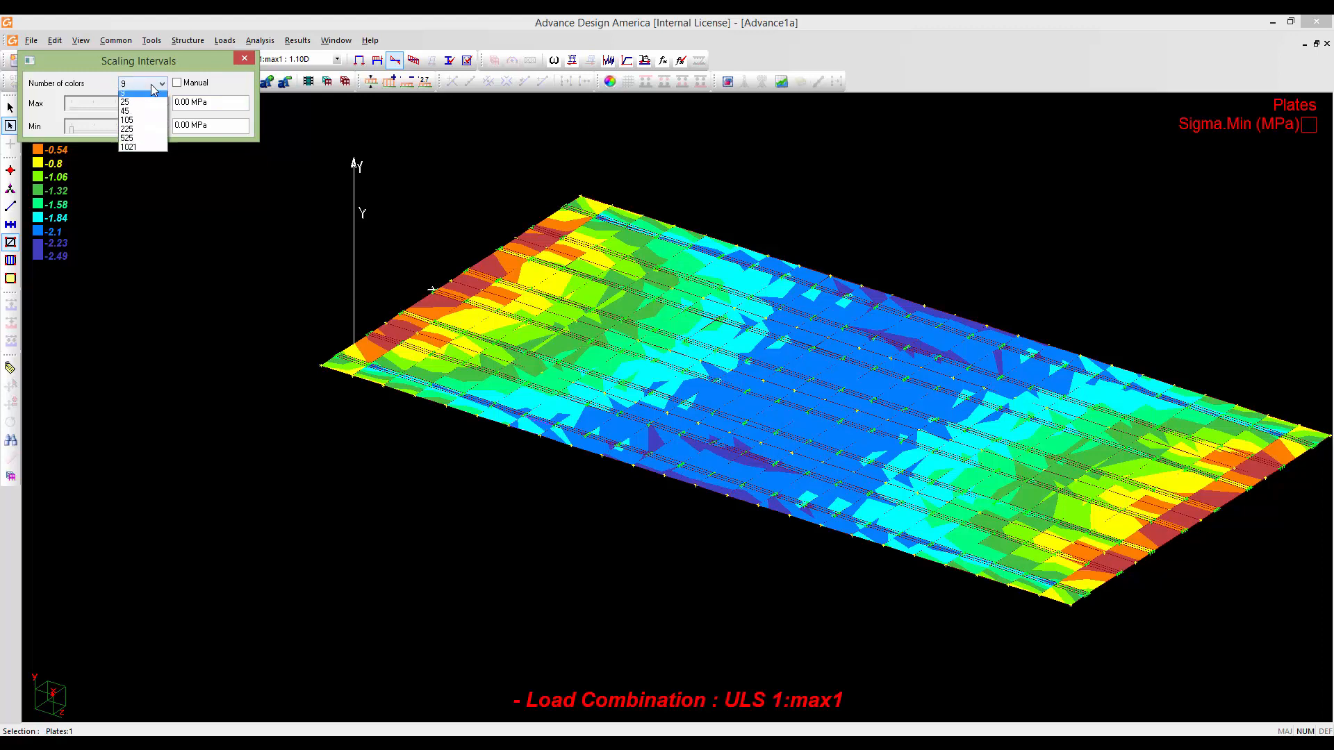
left_click(145, 133)
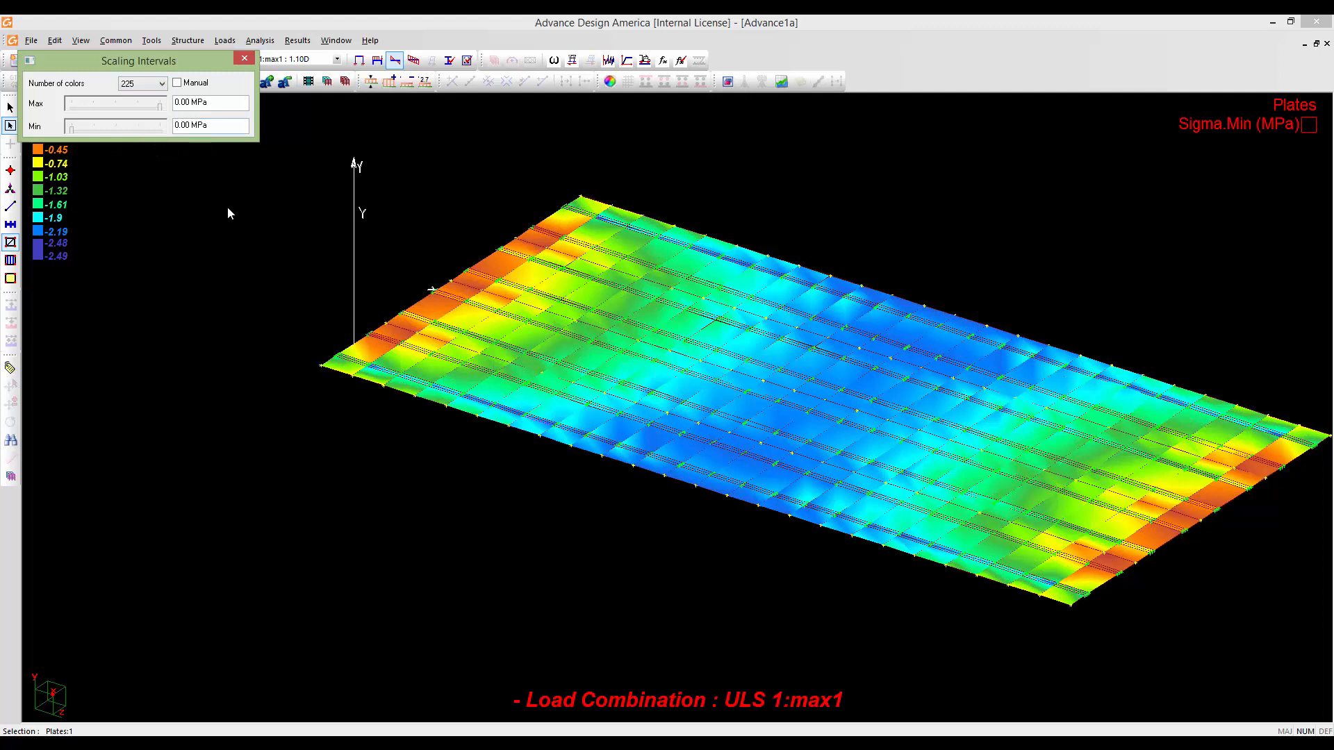
left_click(243, 59)
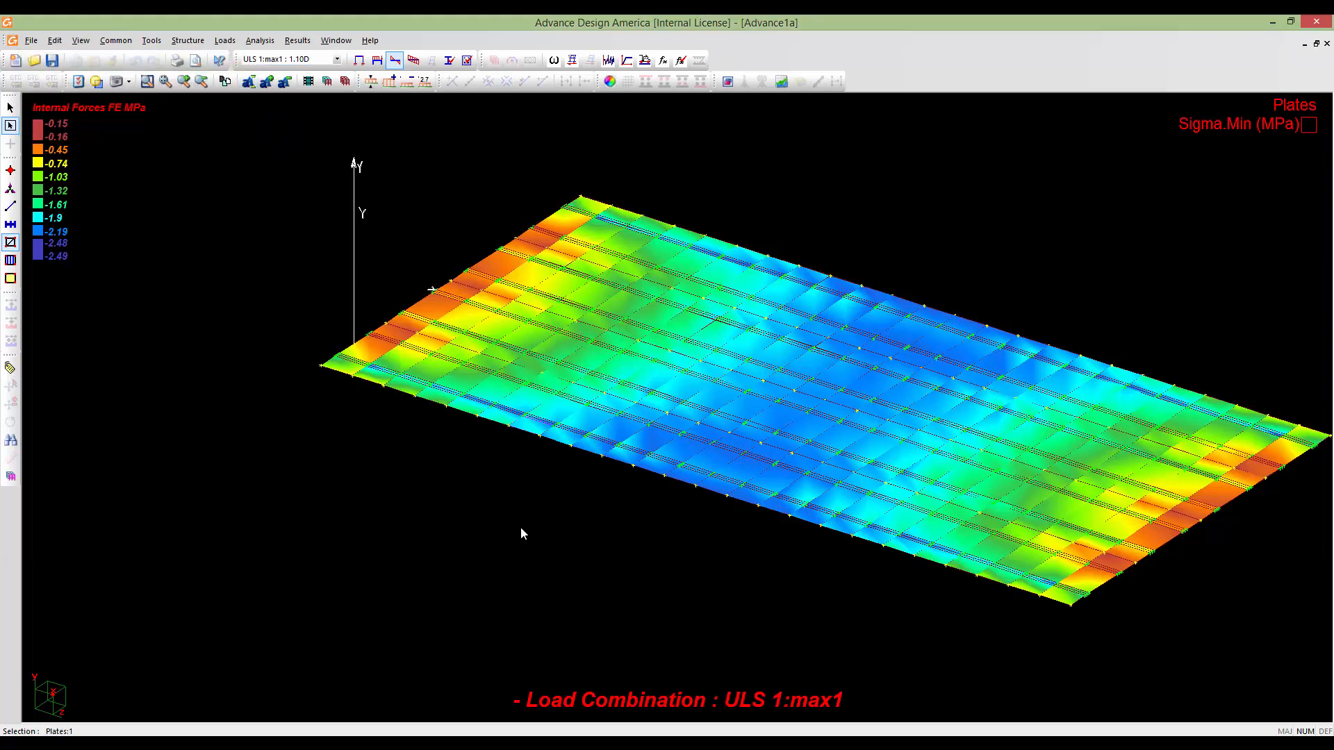
Bring back the full bridge model, isolate all its plates, and examine their Sigma.min contours in 3D
key("F5")
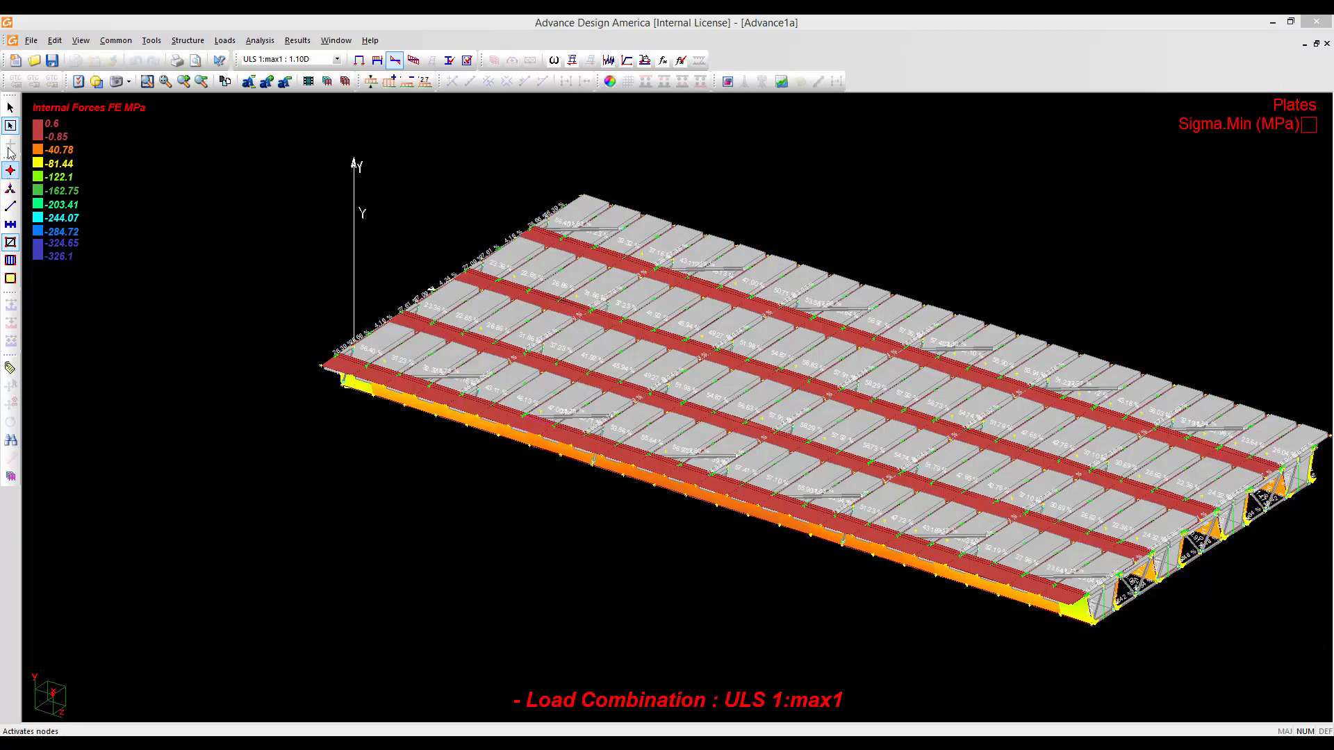
left_click(13, 124)
scroll(408, 412, "down", 4)
middle_click_drag(513, 417, 403, 376)
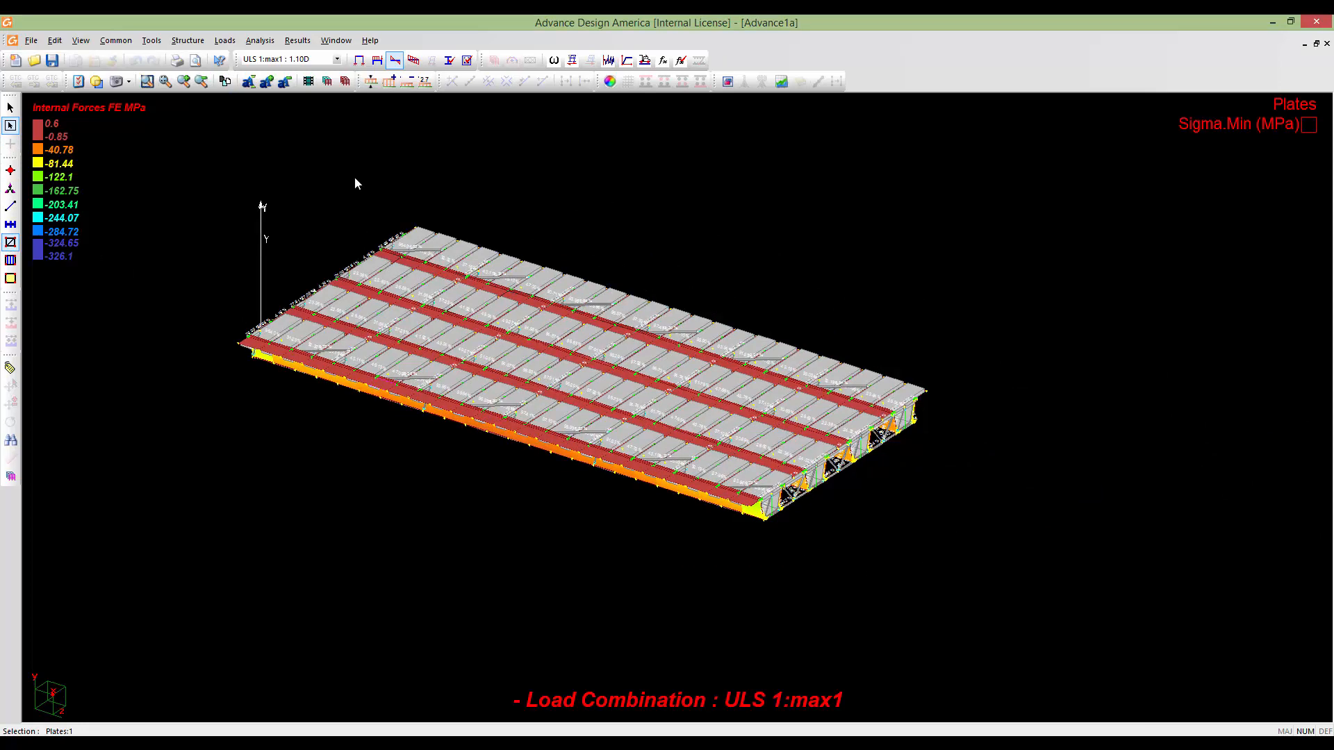
left_click_drag(251, 123, 250, 123)
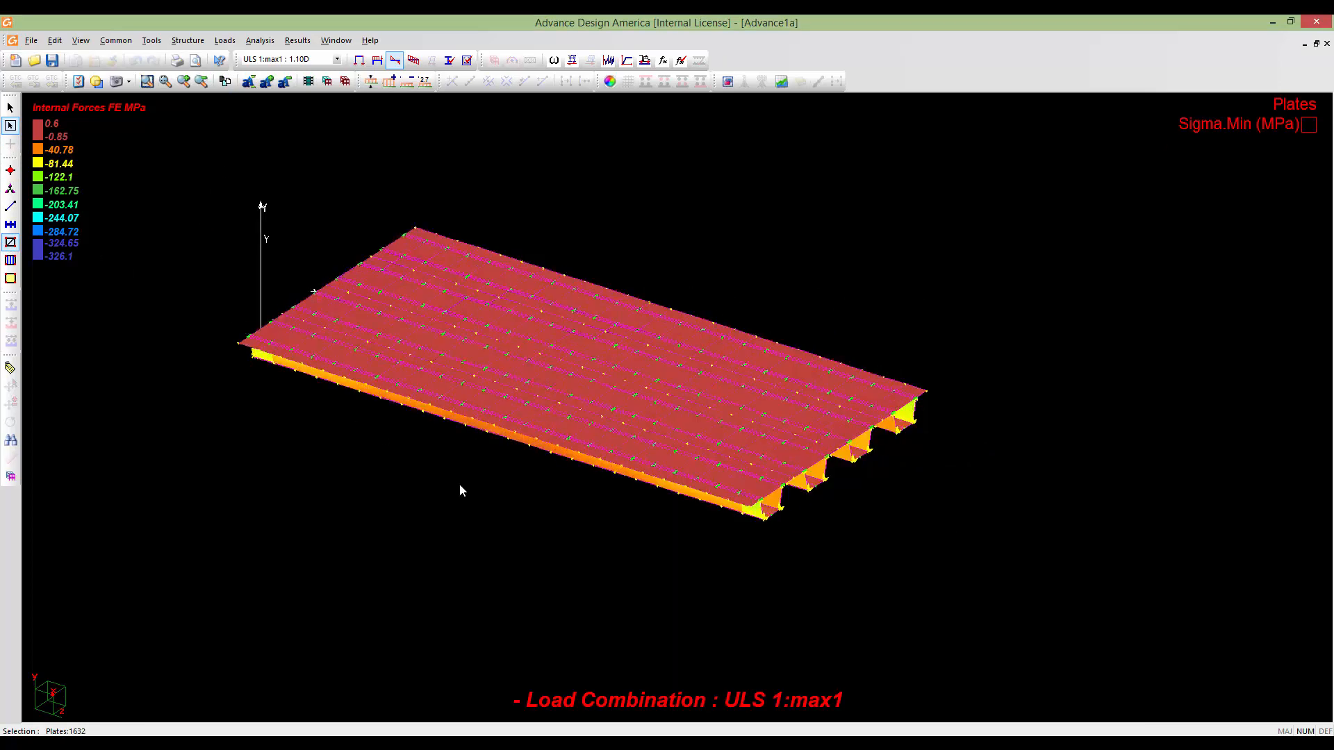
middle_click_drag(608, 444, 611, 527)
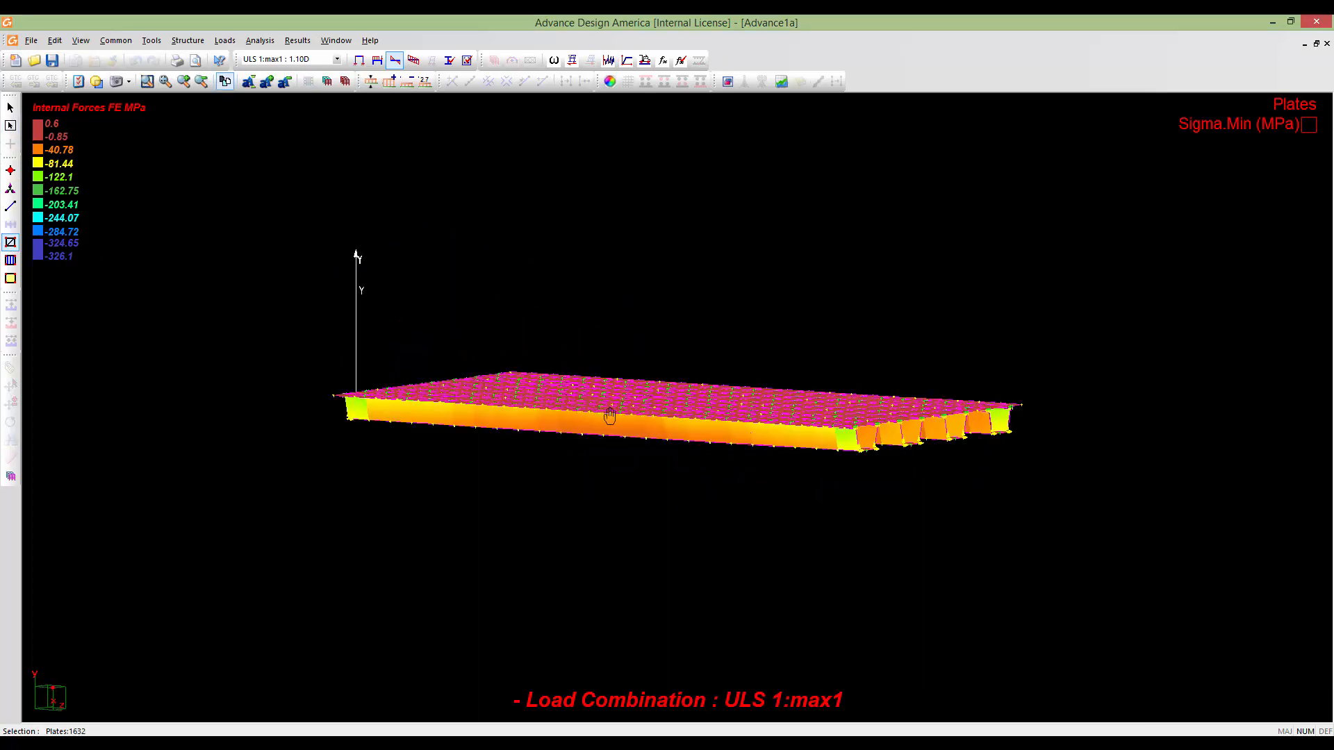
middle_click_drag(609, 445, 645, 468)
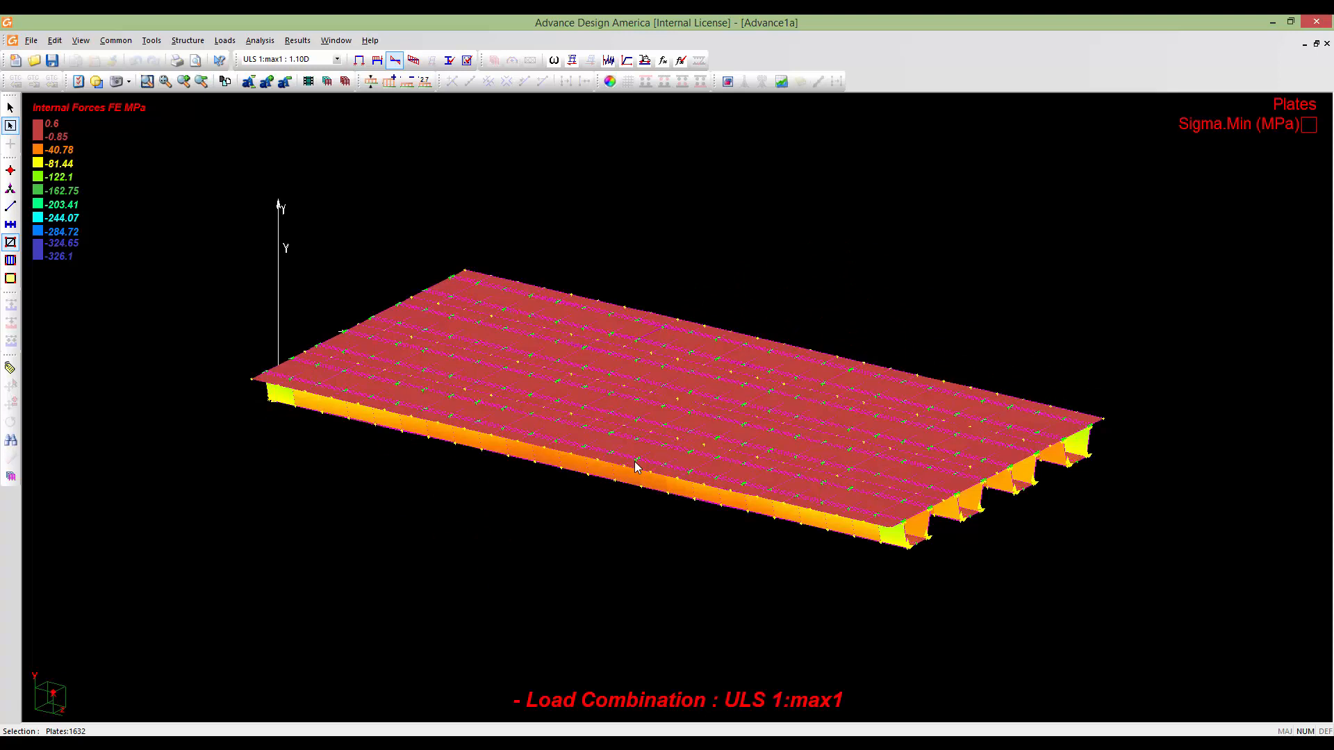
Clear the plate selection and show the finite element results in wireframe surface mode with Deflection enabled
middle_click_drag(635, 462, 628, 512)
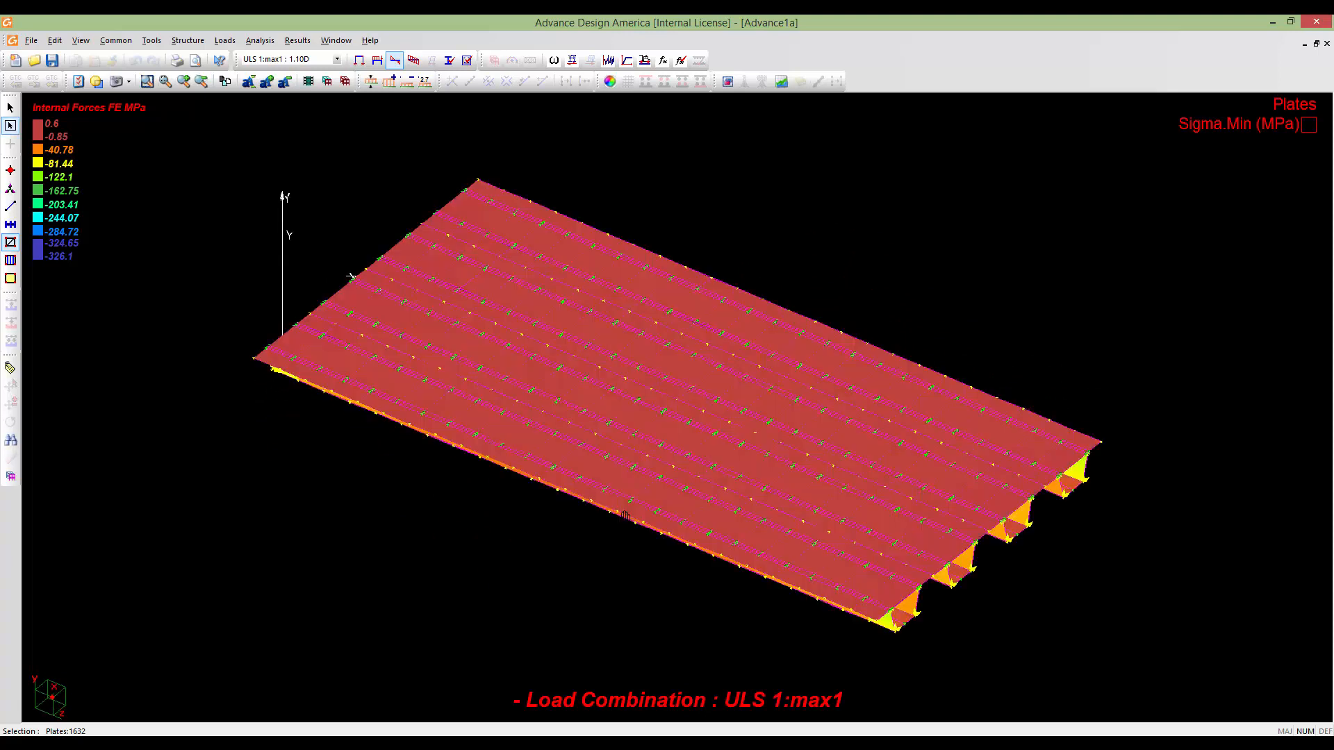
middle_click_drag(678, 464, 686, 511)
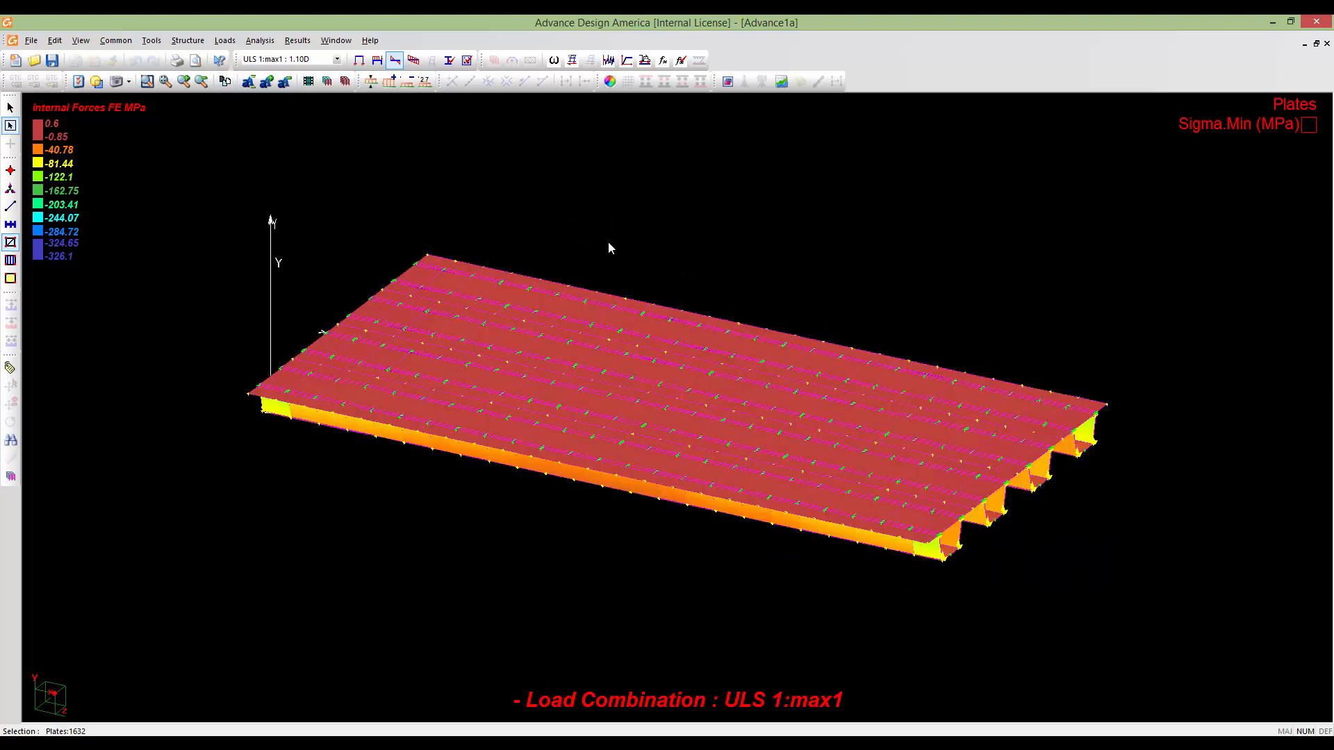
left_click(608, 285)
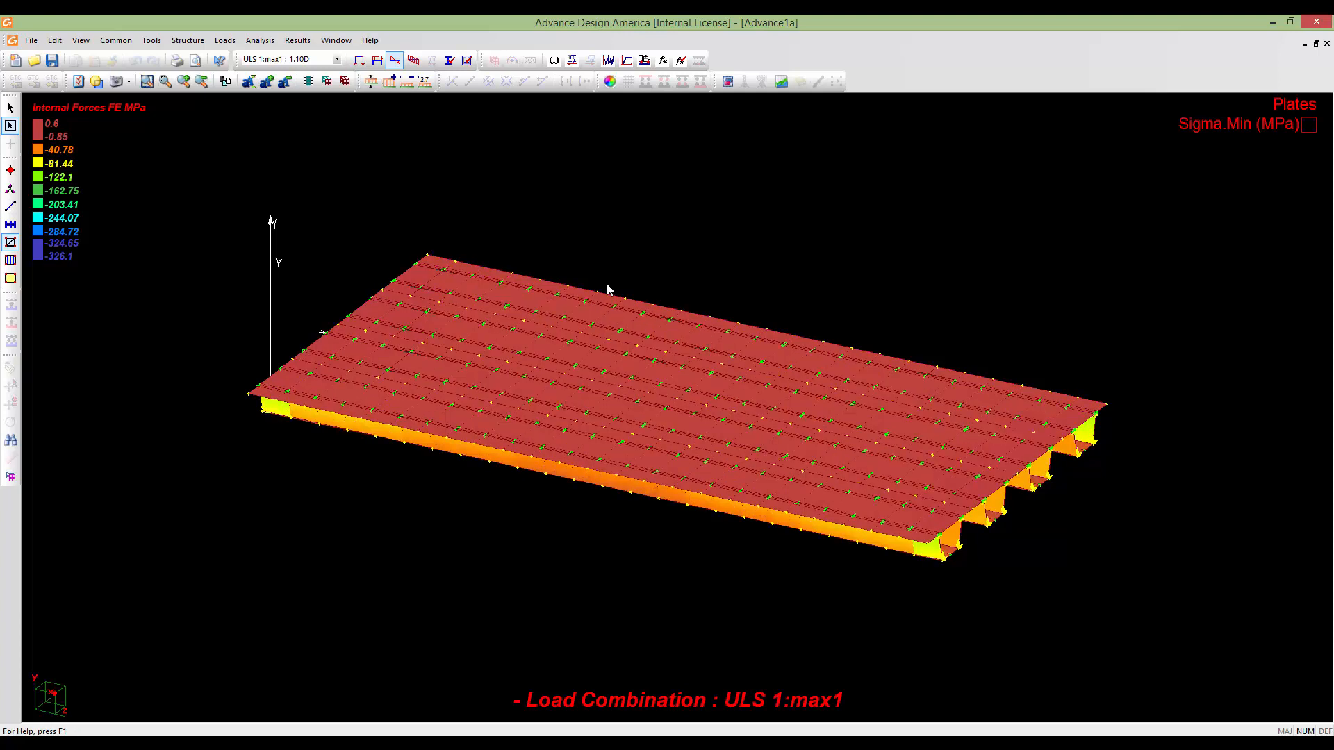
middle_click_drag(613, 345, 593, 312)
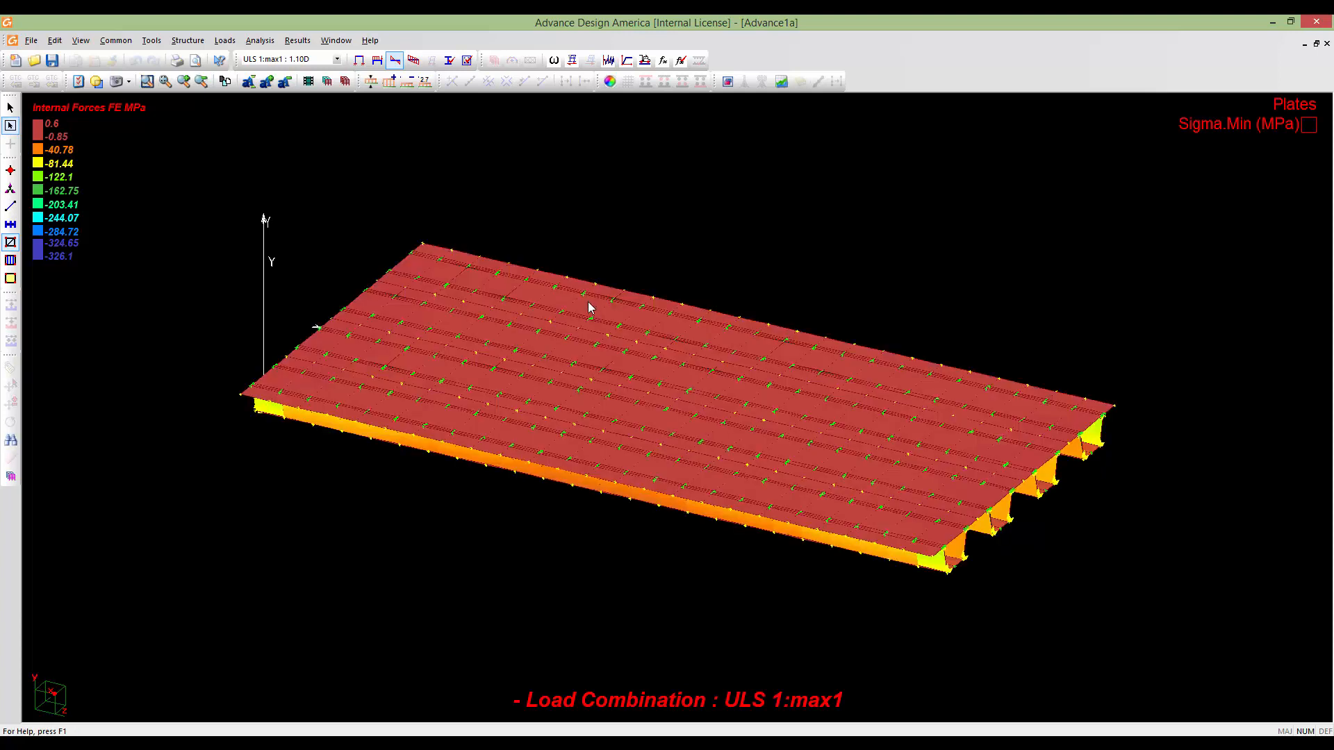
left_click(79, 83)
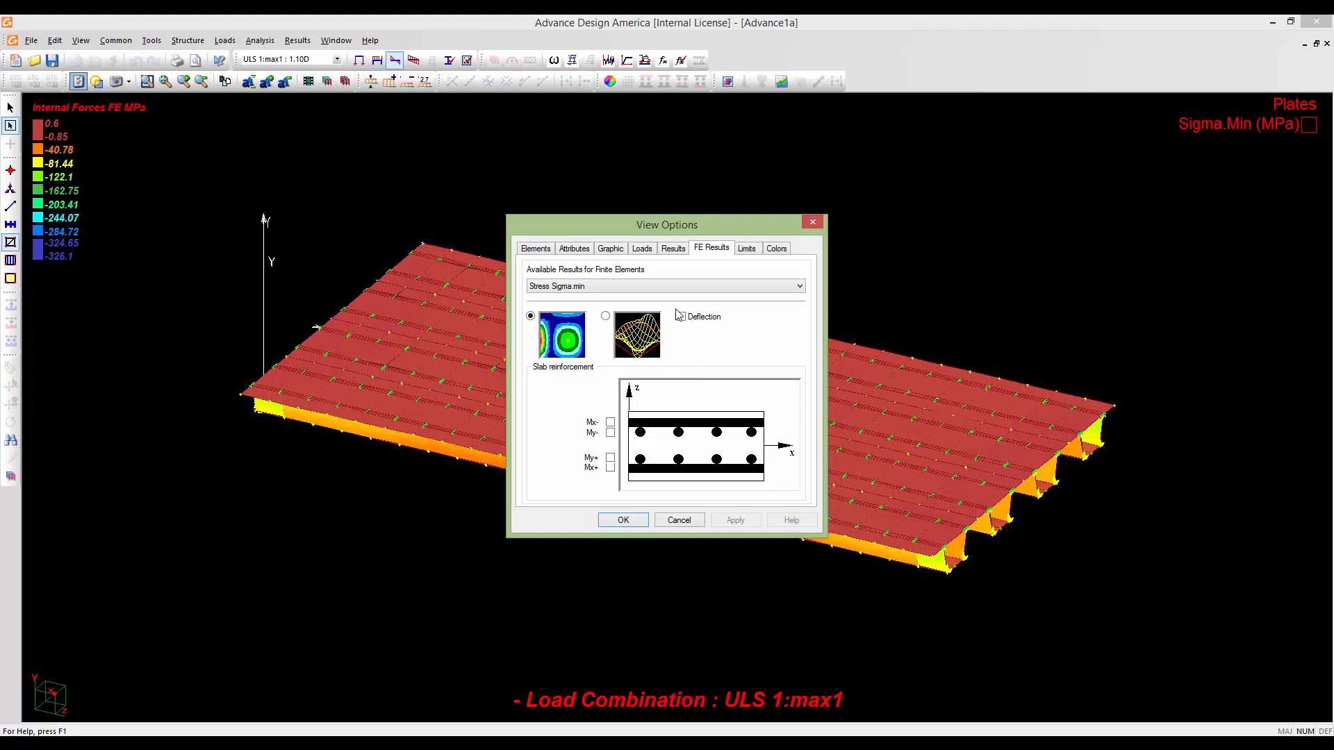
left_click(606, 317)
left_click(682, 317)
left_click(624, 521)
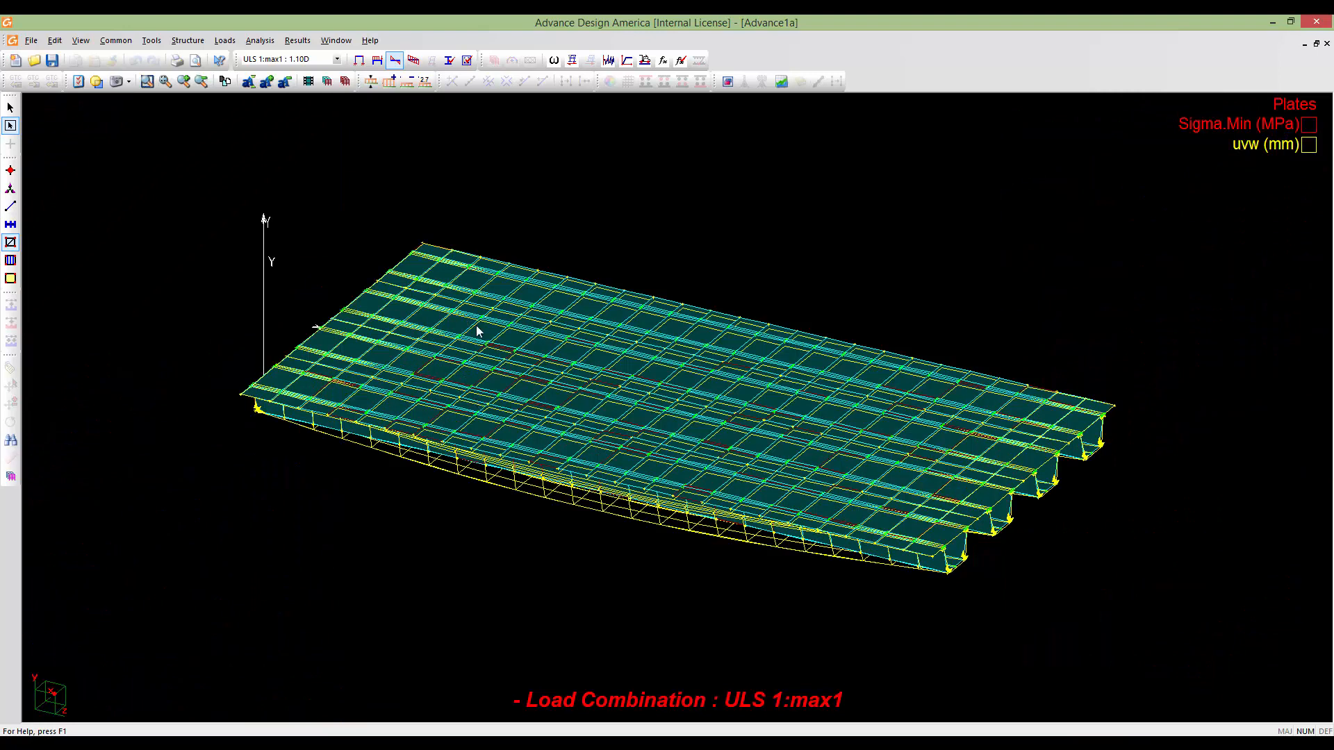
Switch to load combination Stage 1_design and enlarge the display scale of the deflected shape
left_click(337, 60)
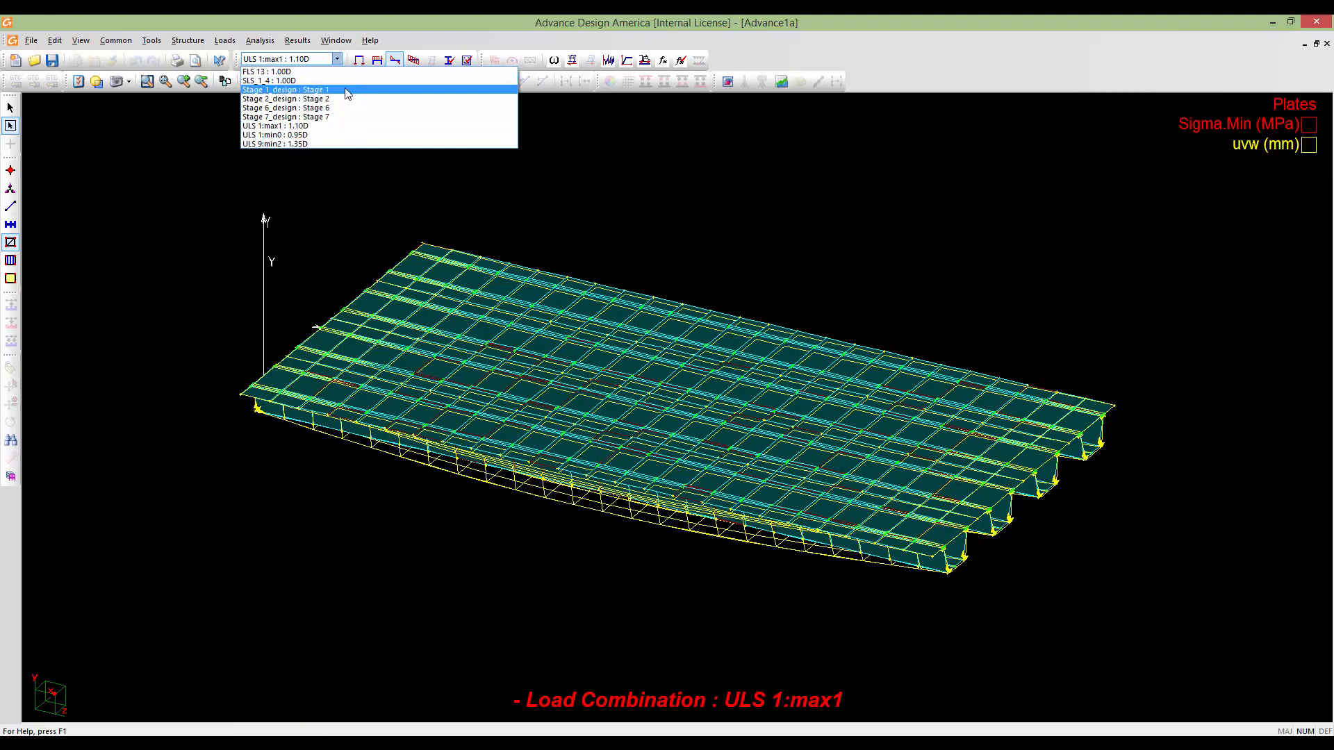
left_click(327, 91)
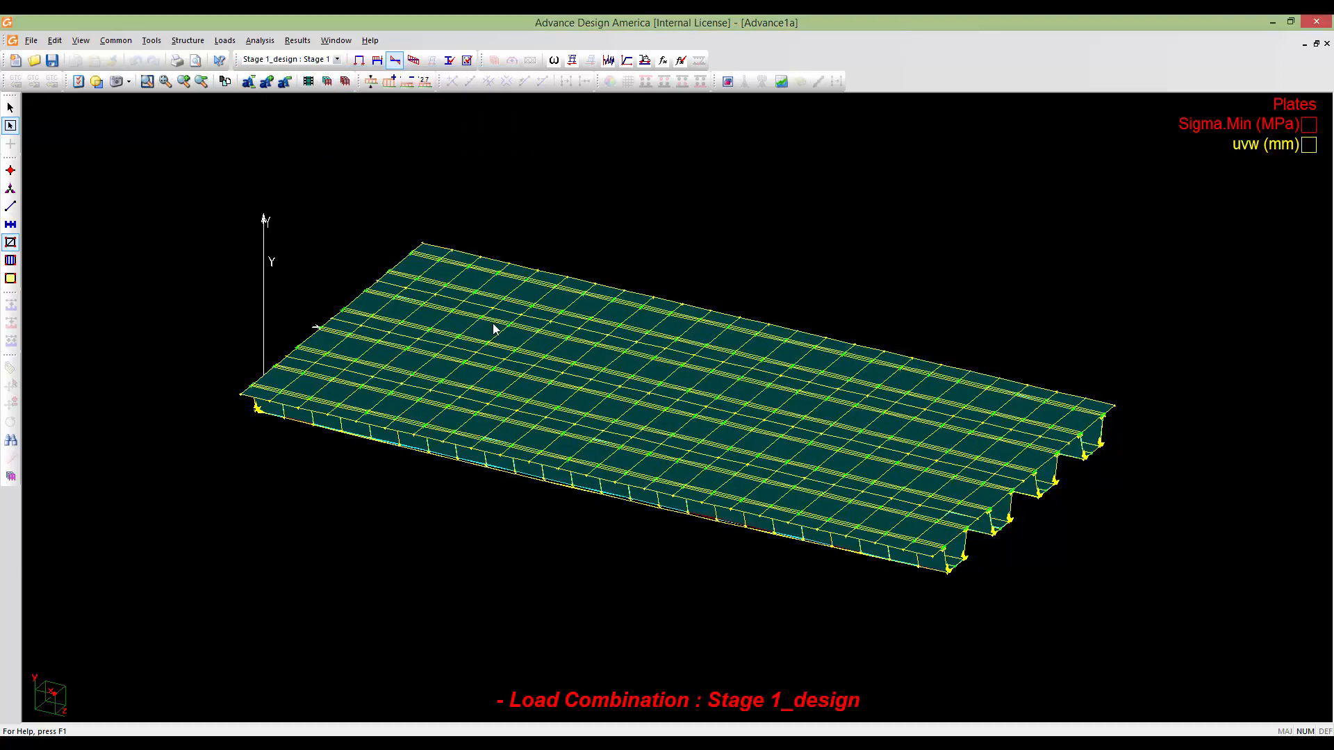
left_click(389, 81)
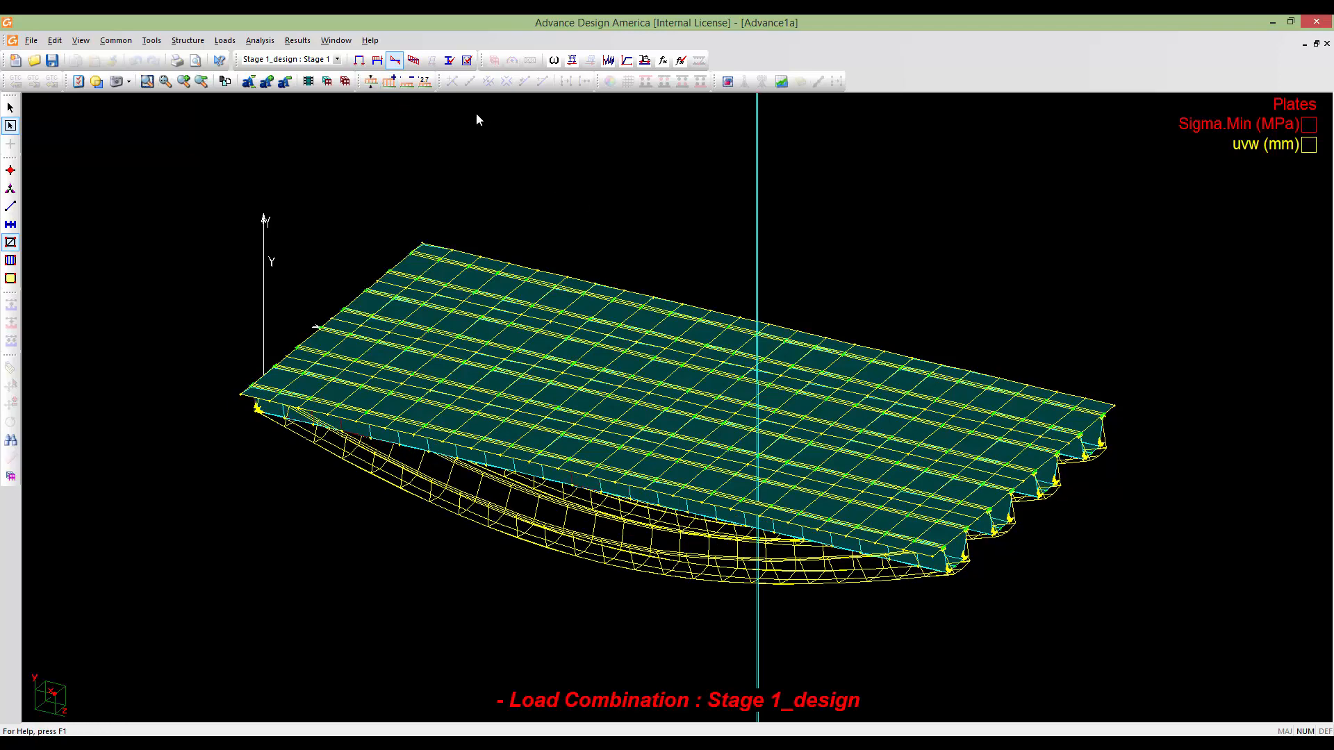
left_click(414, 85)
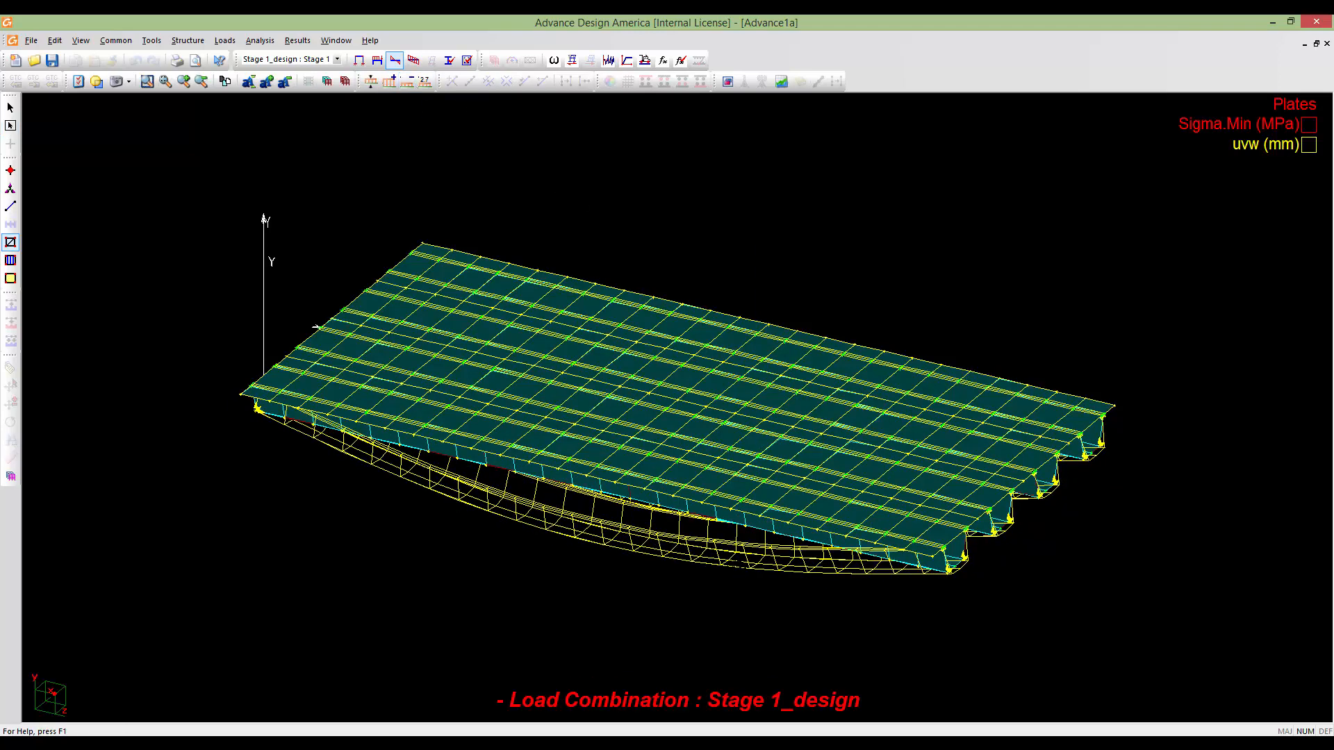
middle_click_drag(740, 564, 730, 530)
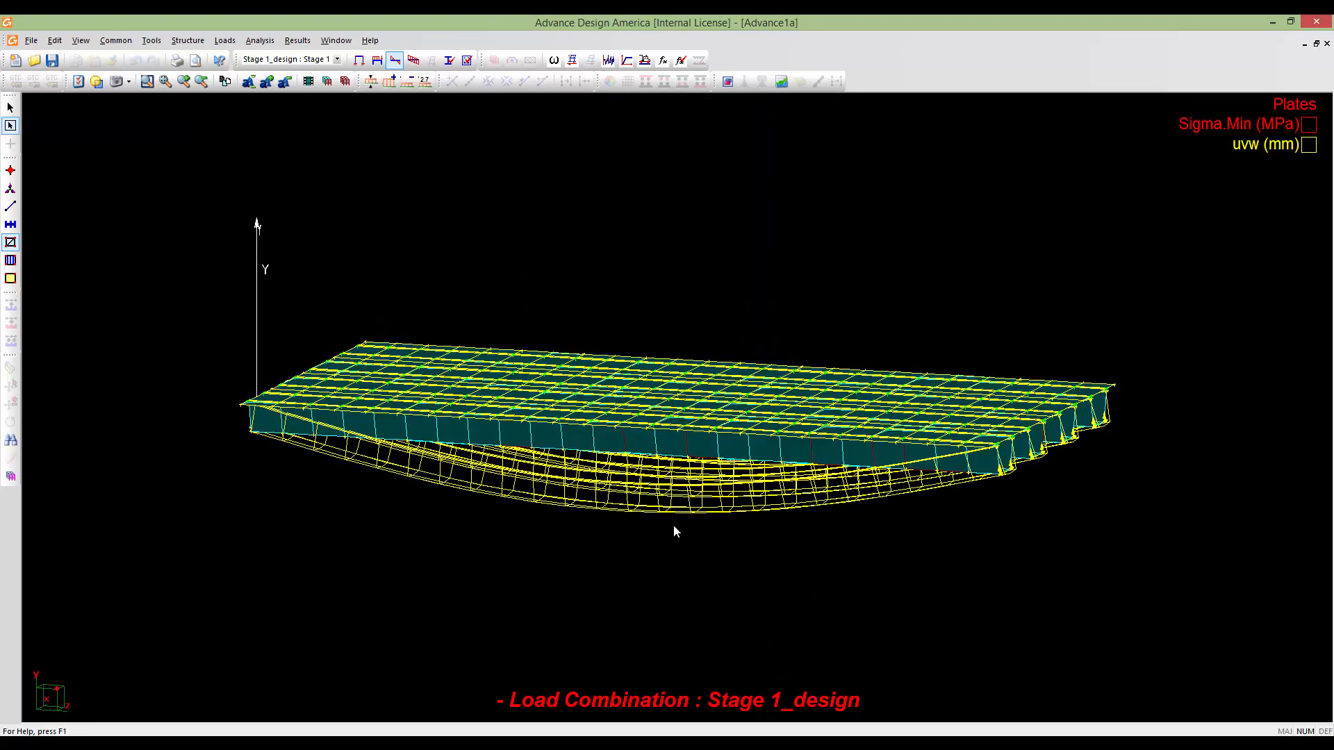
Review the deflections and stresses in the internal forces spreadsheet of a girder web plate near midspan, and close it
scroll(639, 519, "up", 2)
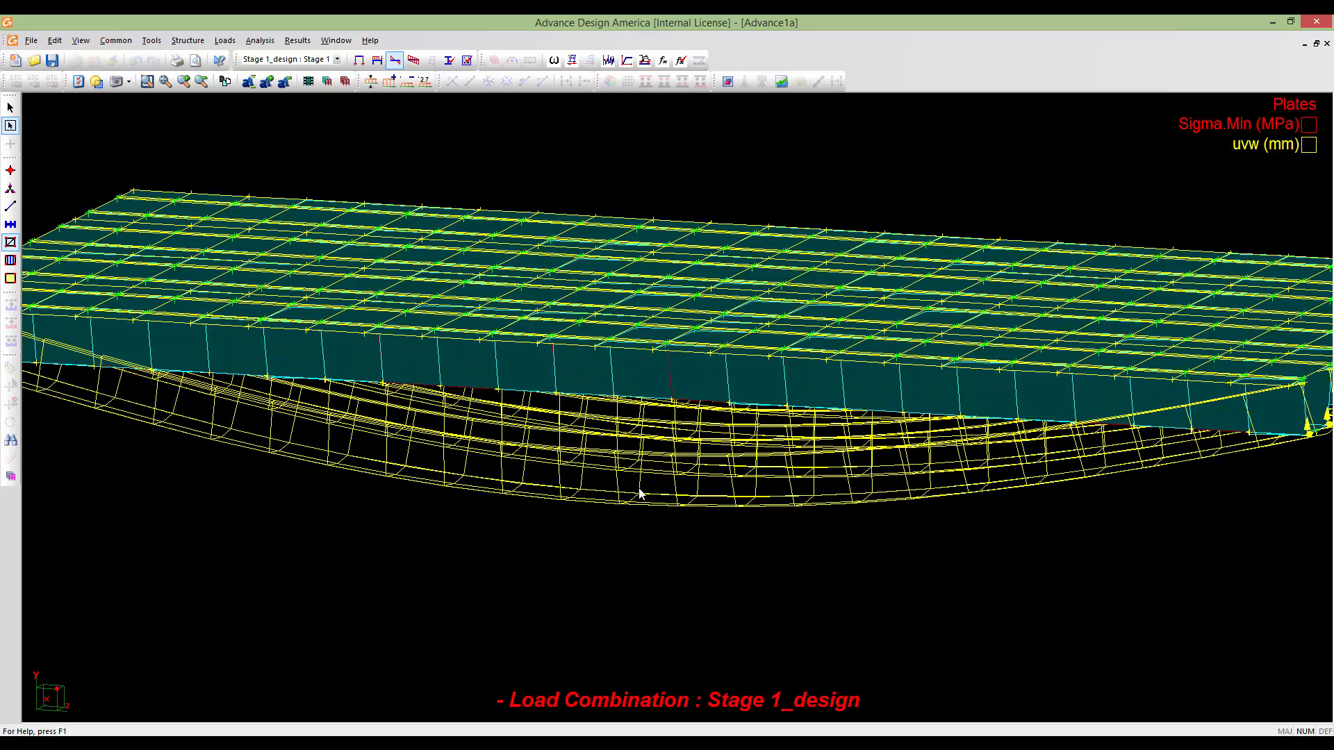
left_click(629, 373)
double_click(629, 373)
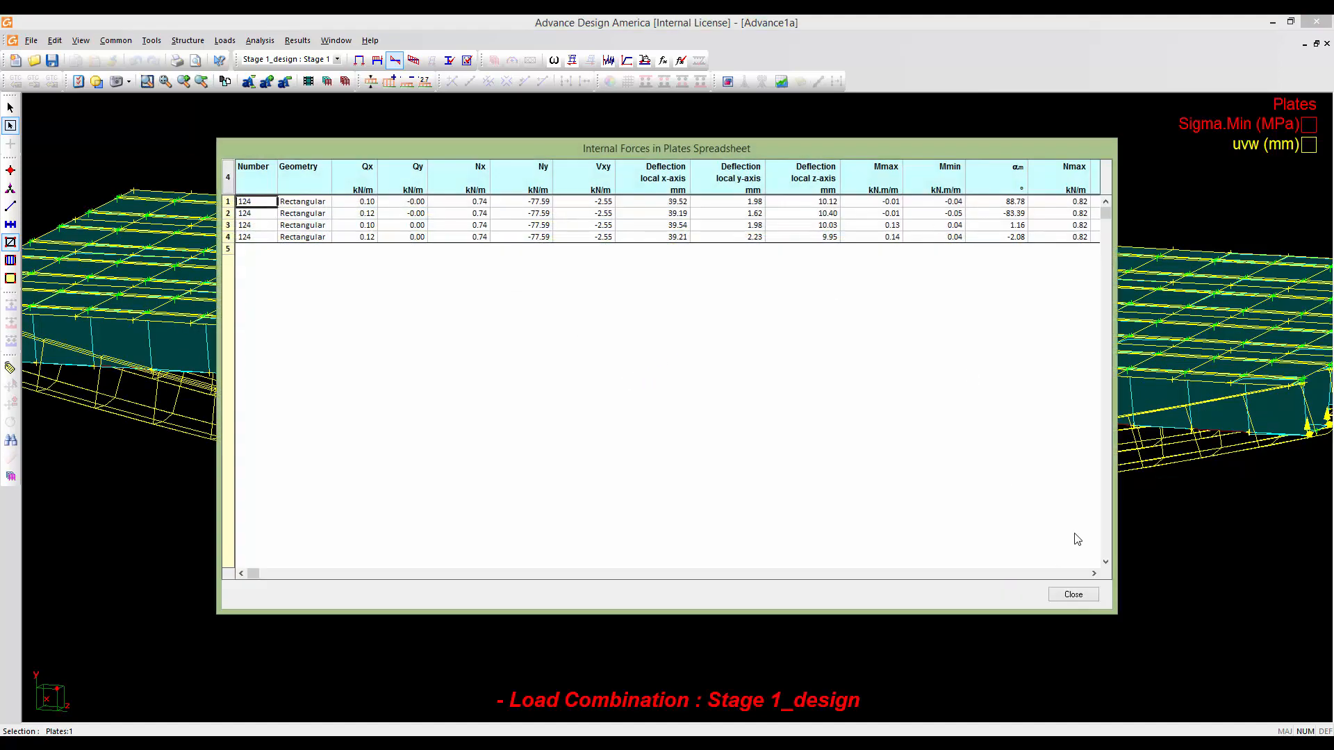
left_click_drag(858, 183, 796, 218)
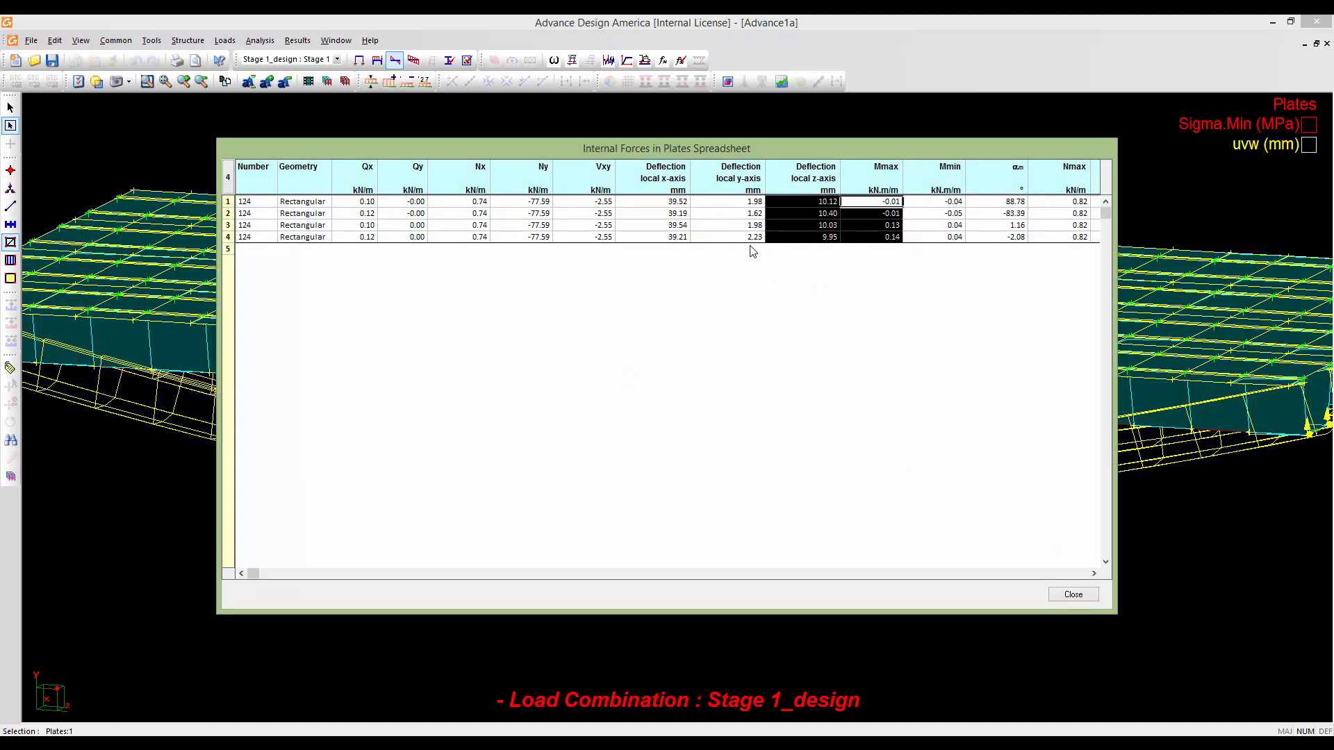
left_click(1091, 574)
left_click(1093, 575)
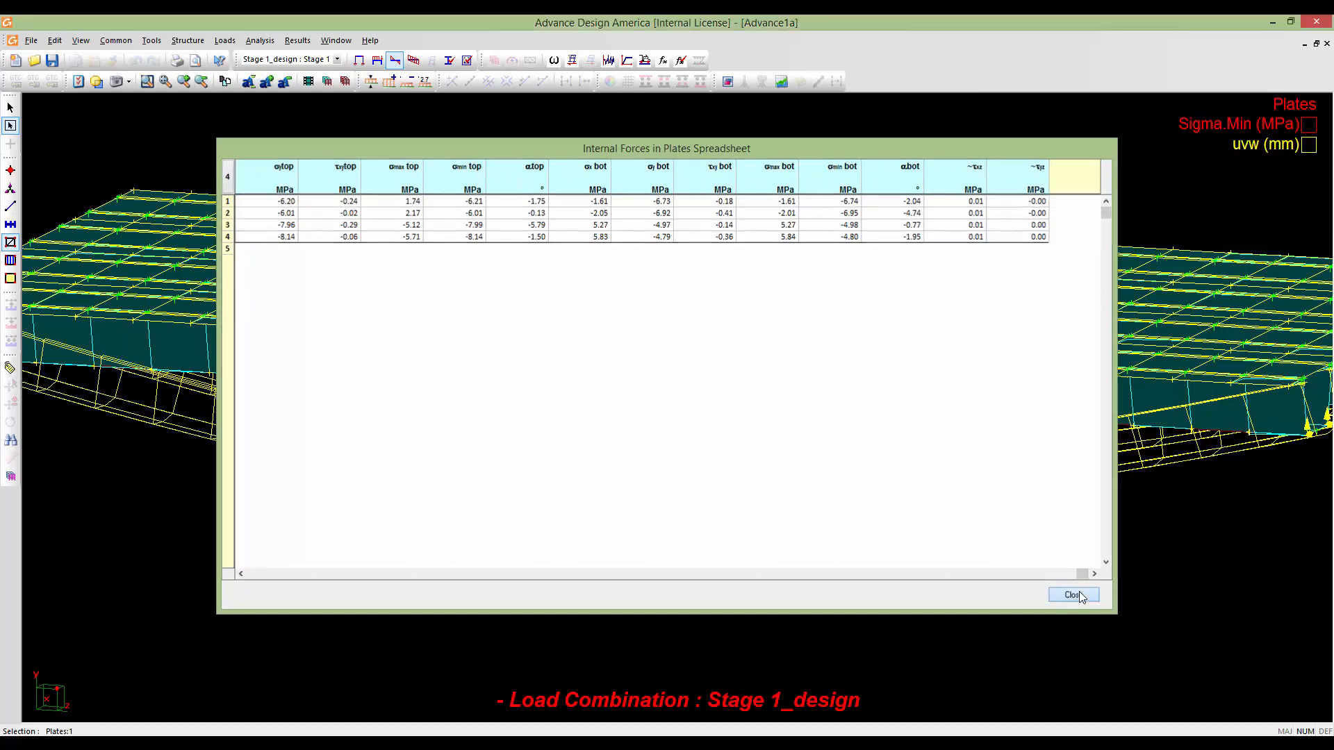
left_click(1077, 594)
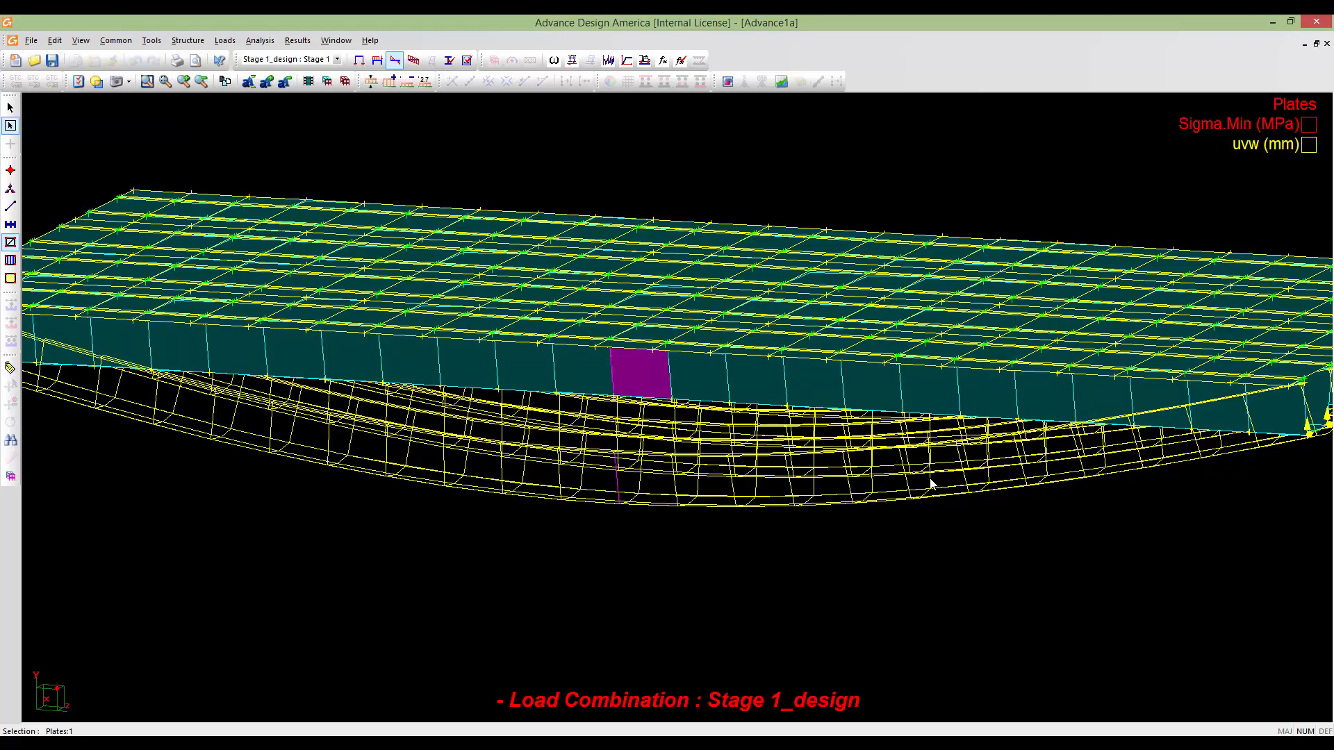
Reduce the display scale of the bridge's deflected shape and bring the whole deck into view
middle_click_drag(921, 474, 798, 515)
scroll(801, 511, "down", 6)
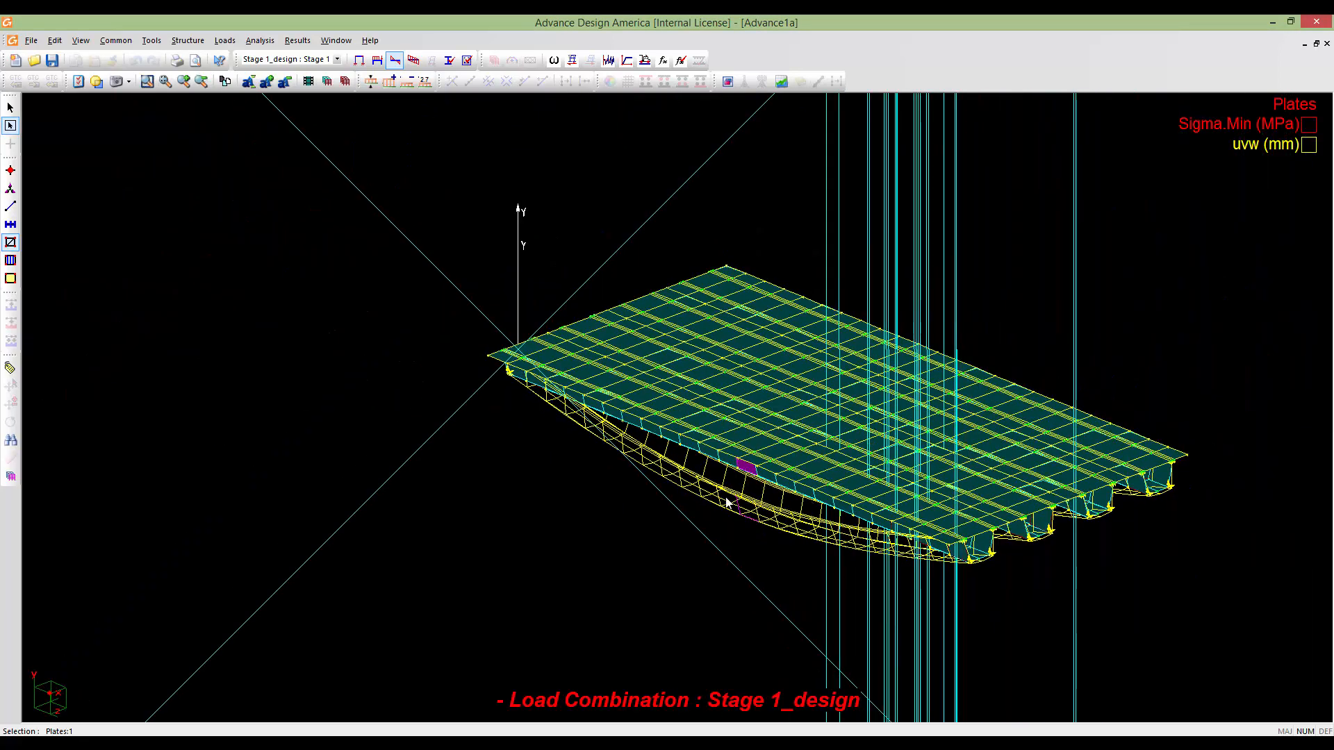
left_click(369, 83)
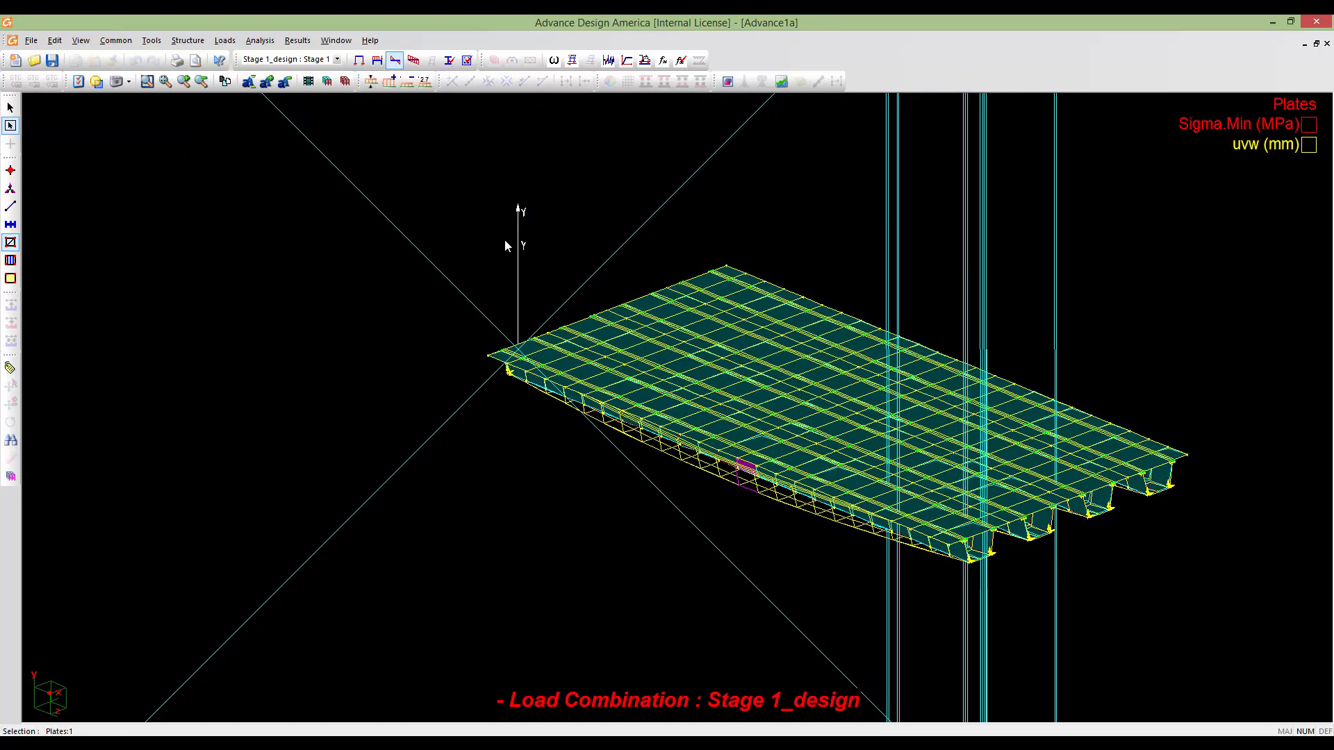
scroll(356, 356, "down", 4)
scroll(547, 455, "up", 2)
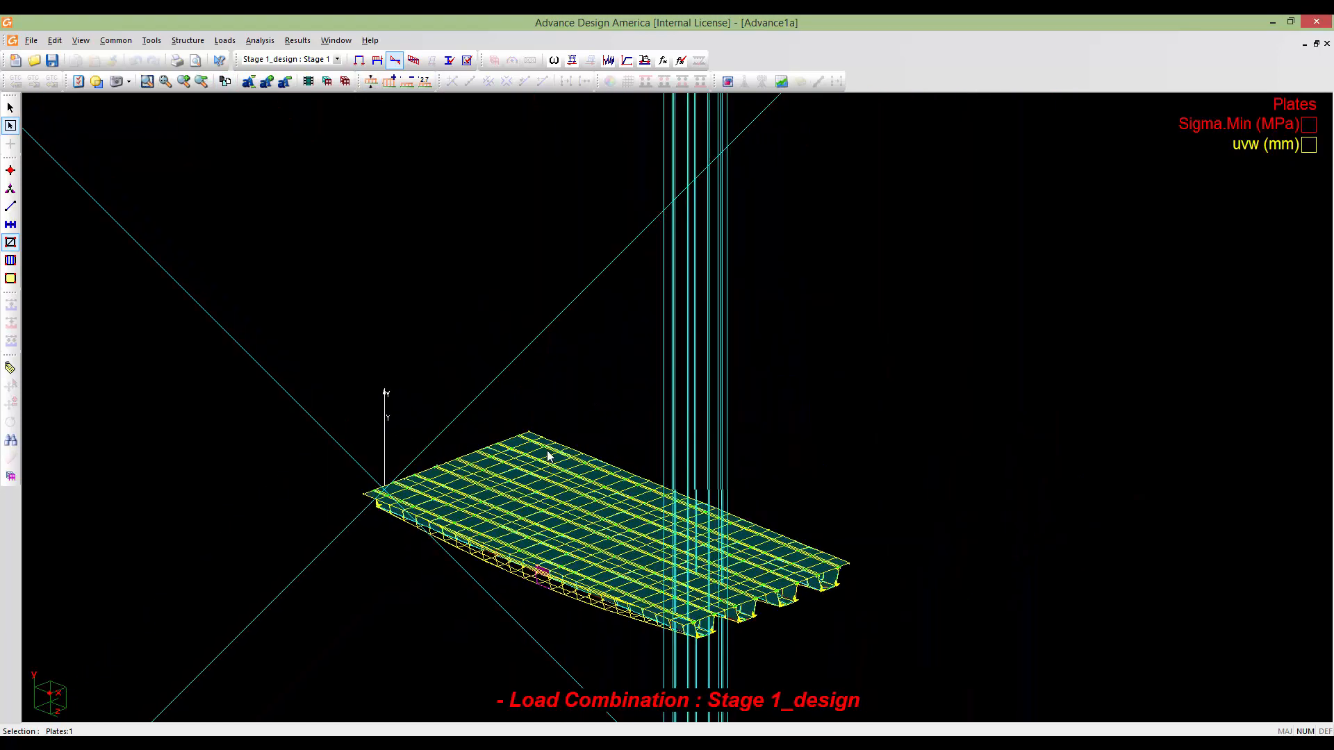
scroll(548, 455, "up", 3)
middle_click_drag(547, 455, 539, 334)
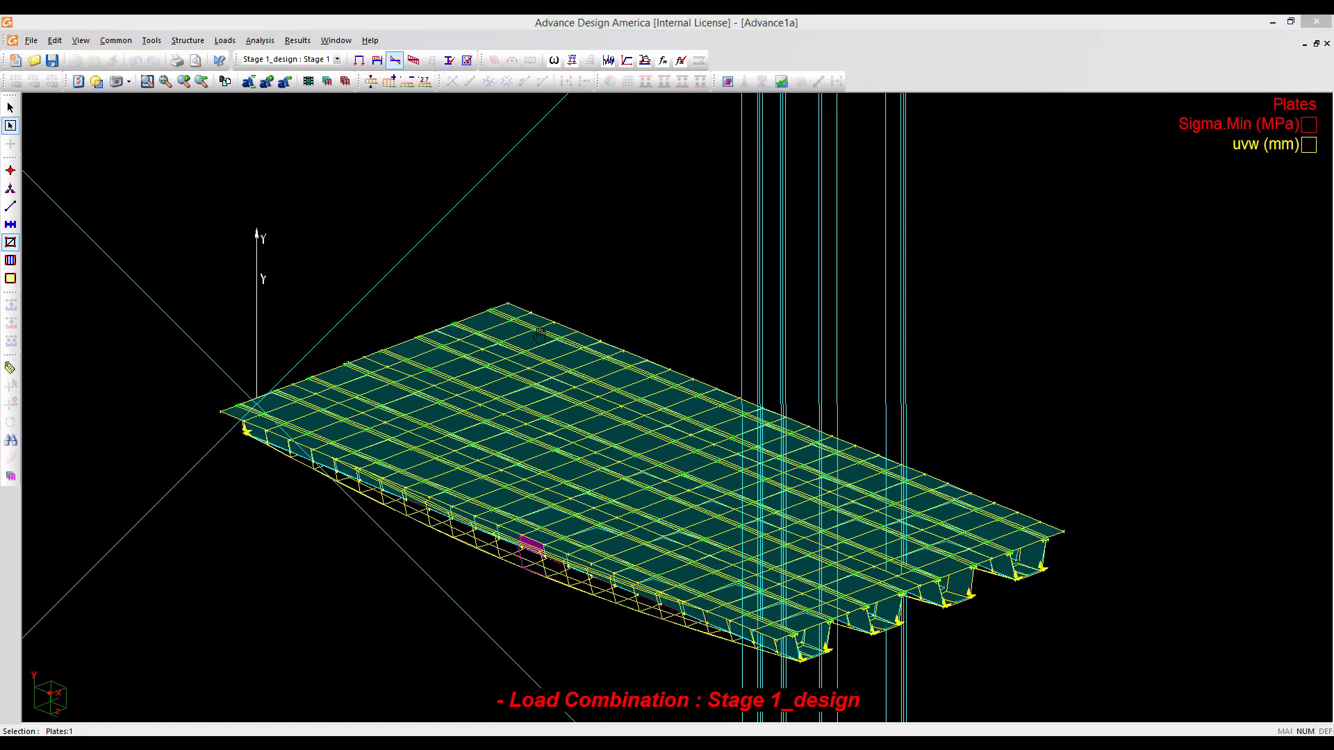
Turn off the graphic display of design load rates for members
right_click(539, 333)
left_click(681, 248)
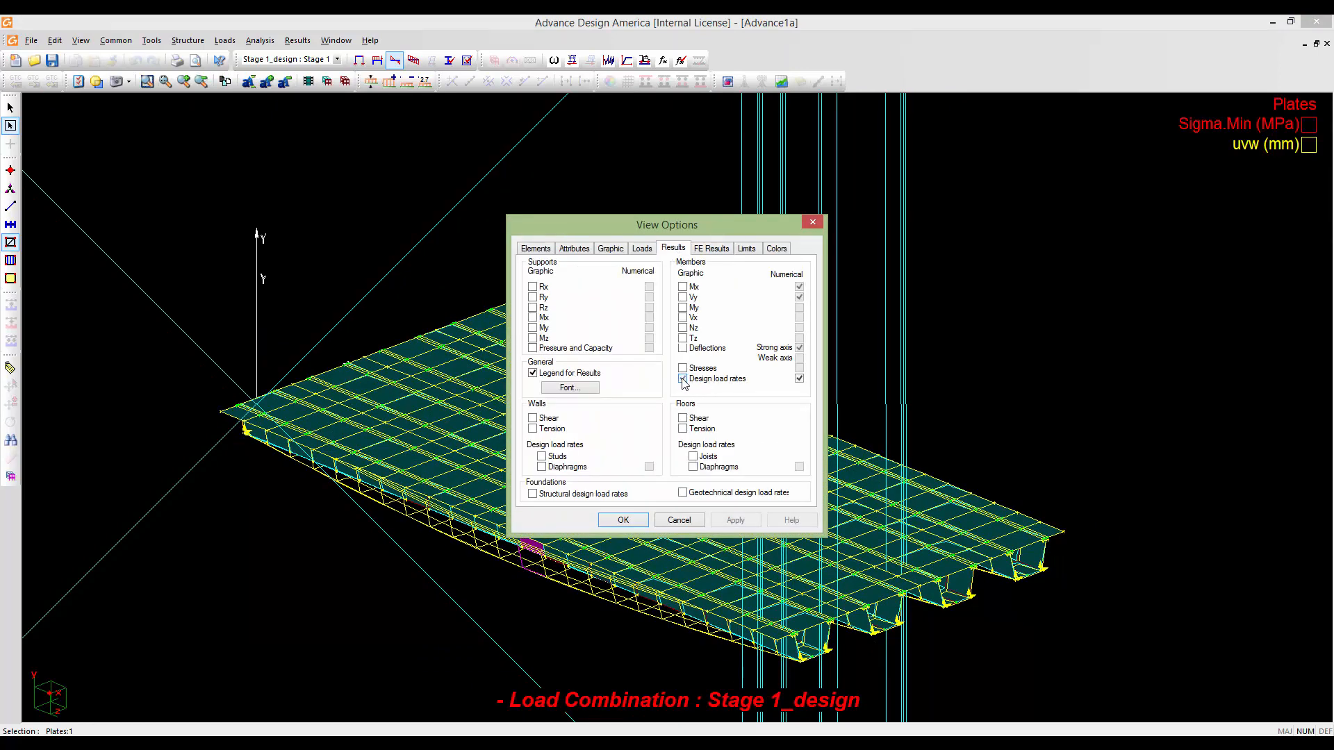
left_click(682, 379)
left_click(624, 520)
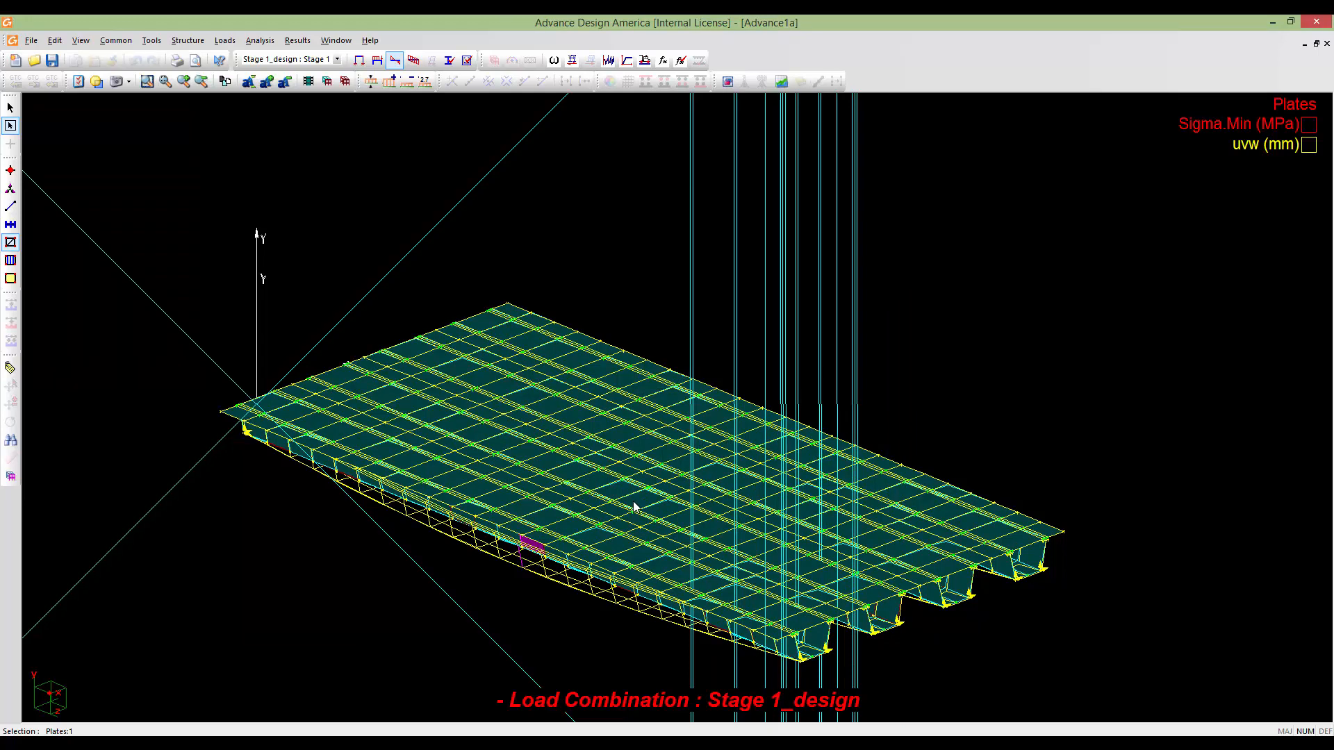
Set the displayed finite element result to None while keeping Deflection enabled
right_click(633, 507)
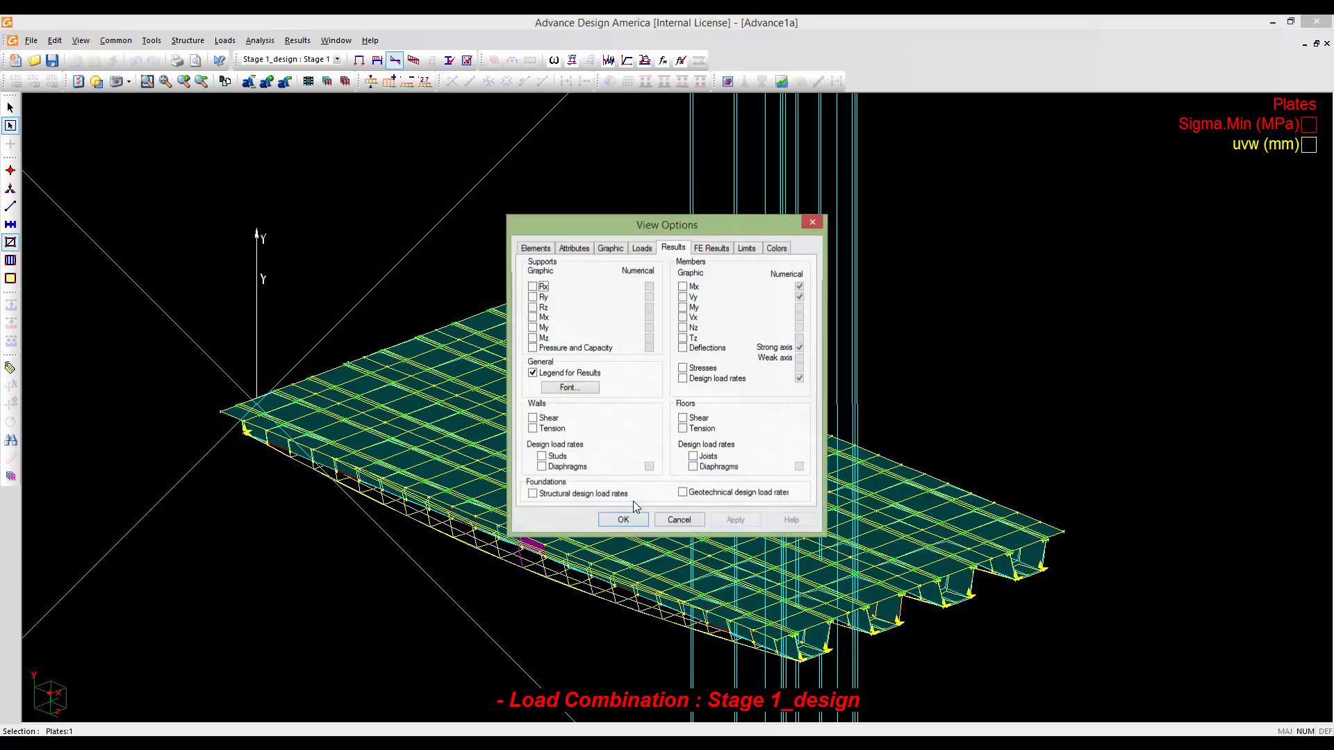
left_click(712, 249)
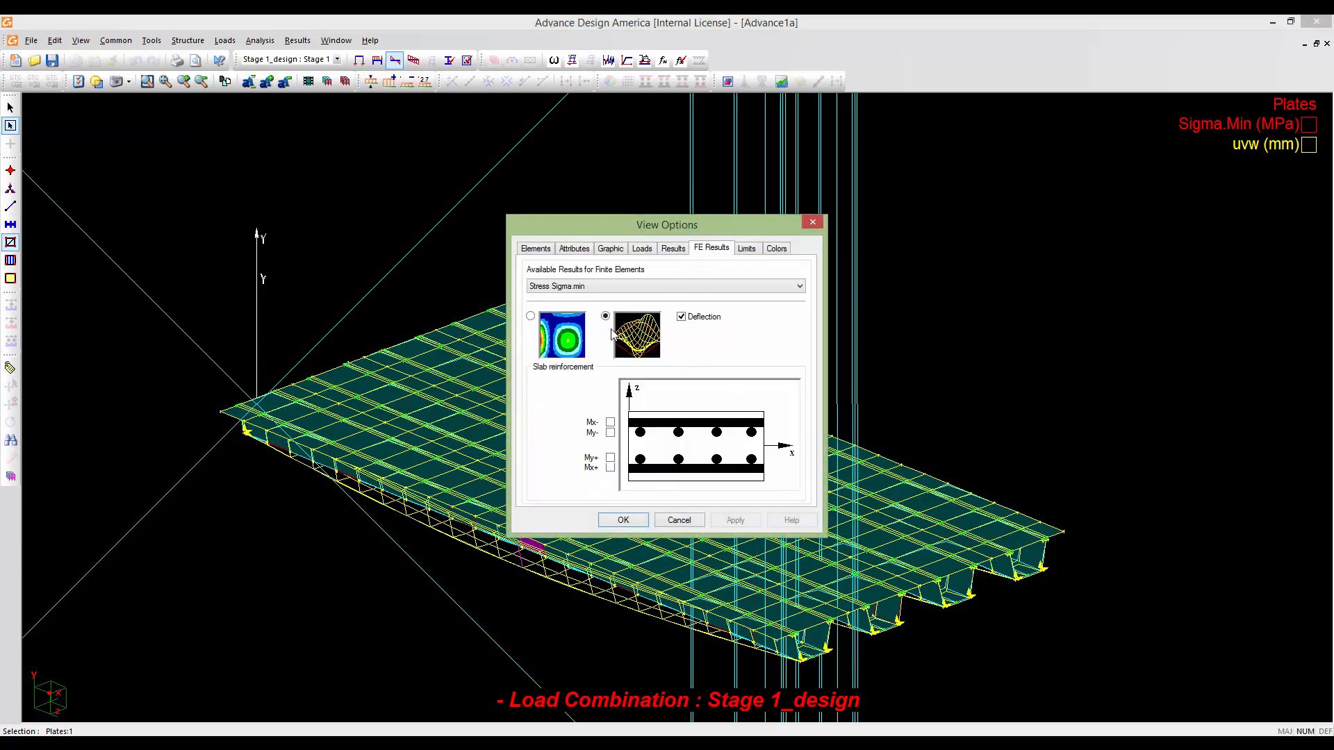
left_click(703, 287)
left_click(602, 371)
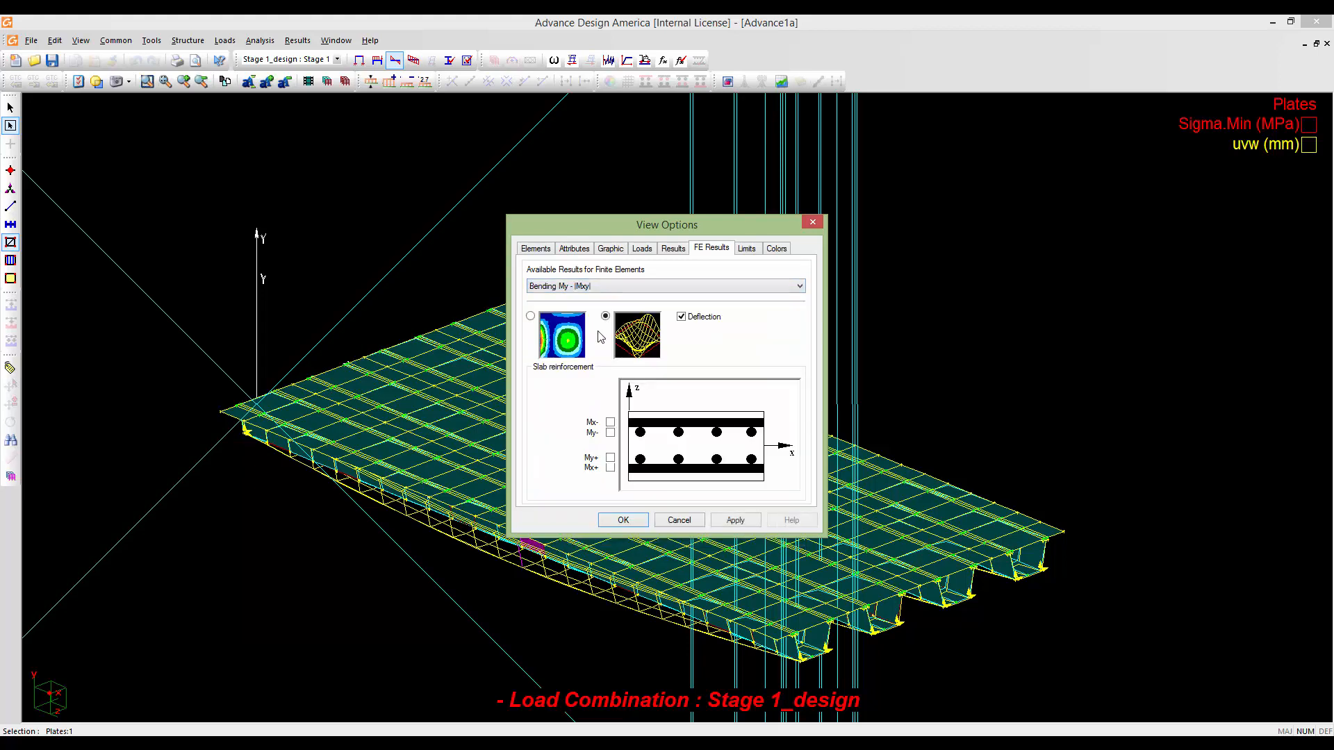
left_click(602, 288)
left_click(602, 380)
left_click(635, 515)
Examine the bridge's deflected shape under Stage 1_design from several angles and zoom levels
middle_click_drag(638, 516, 677, 472)
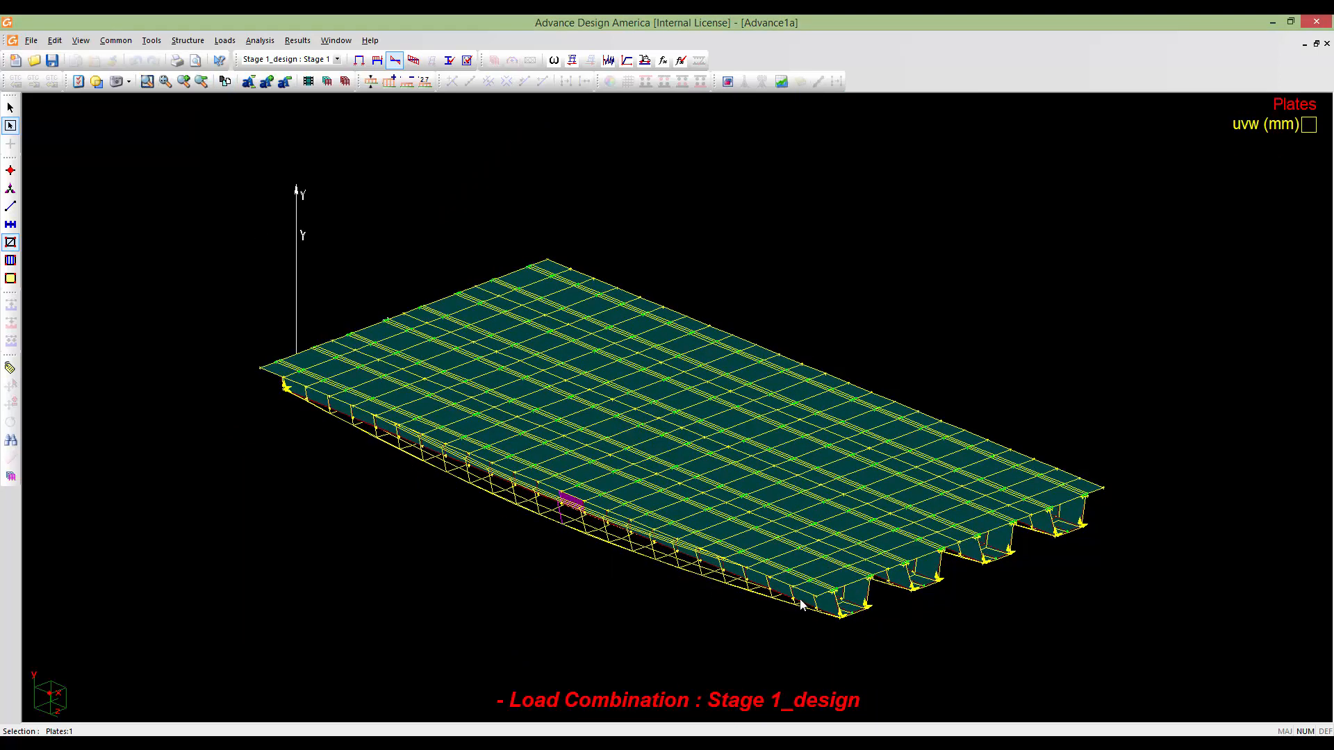
middle_click_drag(741, 532, 763, 515, "shift")
middle_click_drag(764, 415, 764, 500)
scroll(750, 507, "up", 3)
scroll(764, 501, "down", 3)
scroll(765, 508, "down", 3)
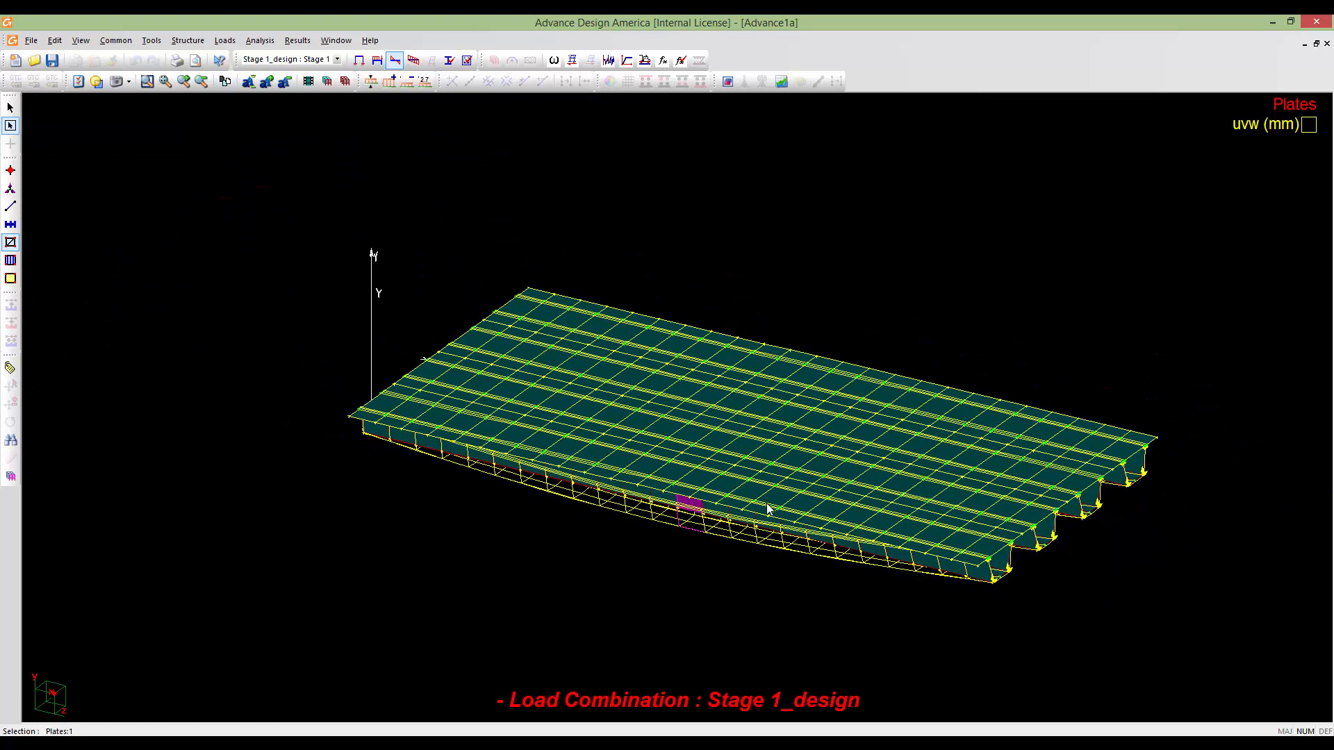
middle_click_drag(767, 504, 726, 431)
middle_click_drag(529, 387, 783, 348)
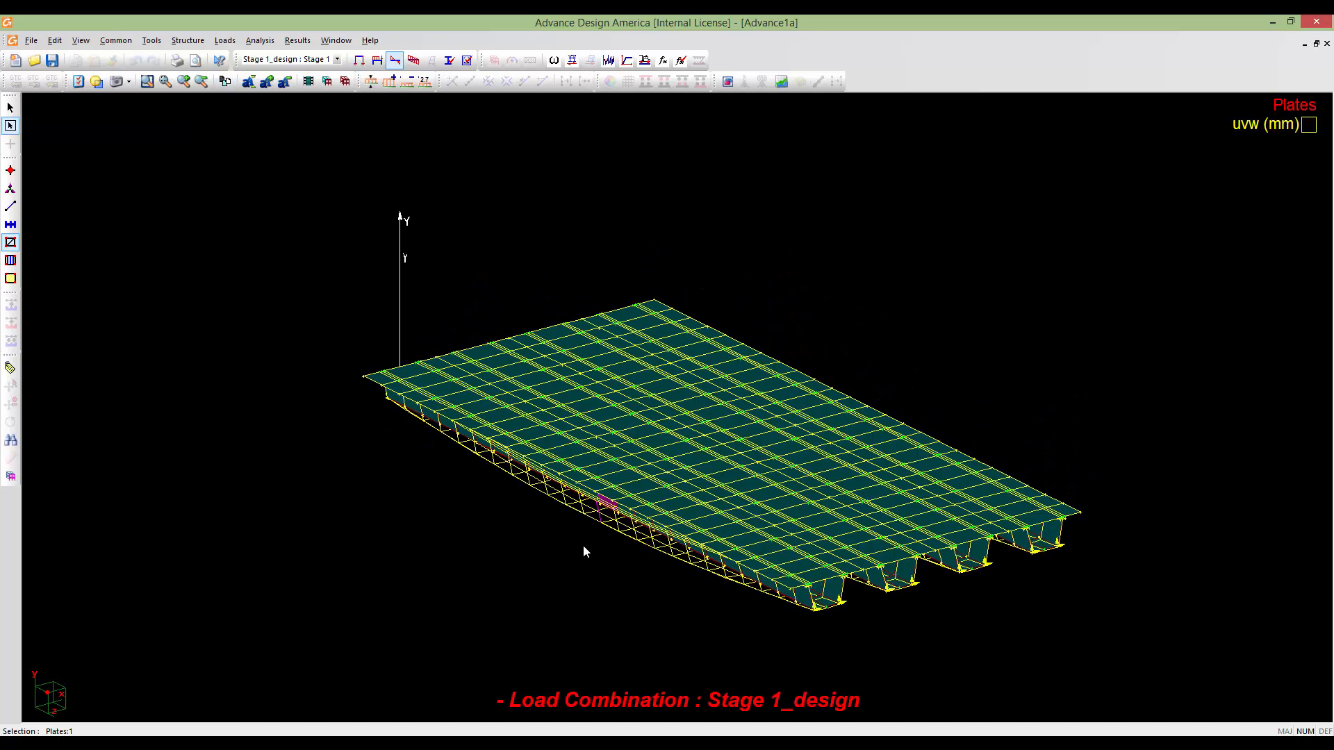
middle_click_drag(575, 535, 562, 519)
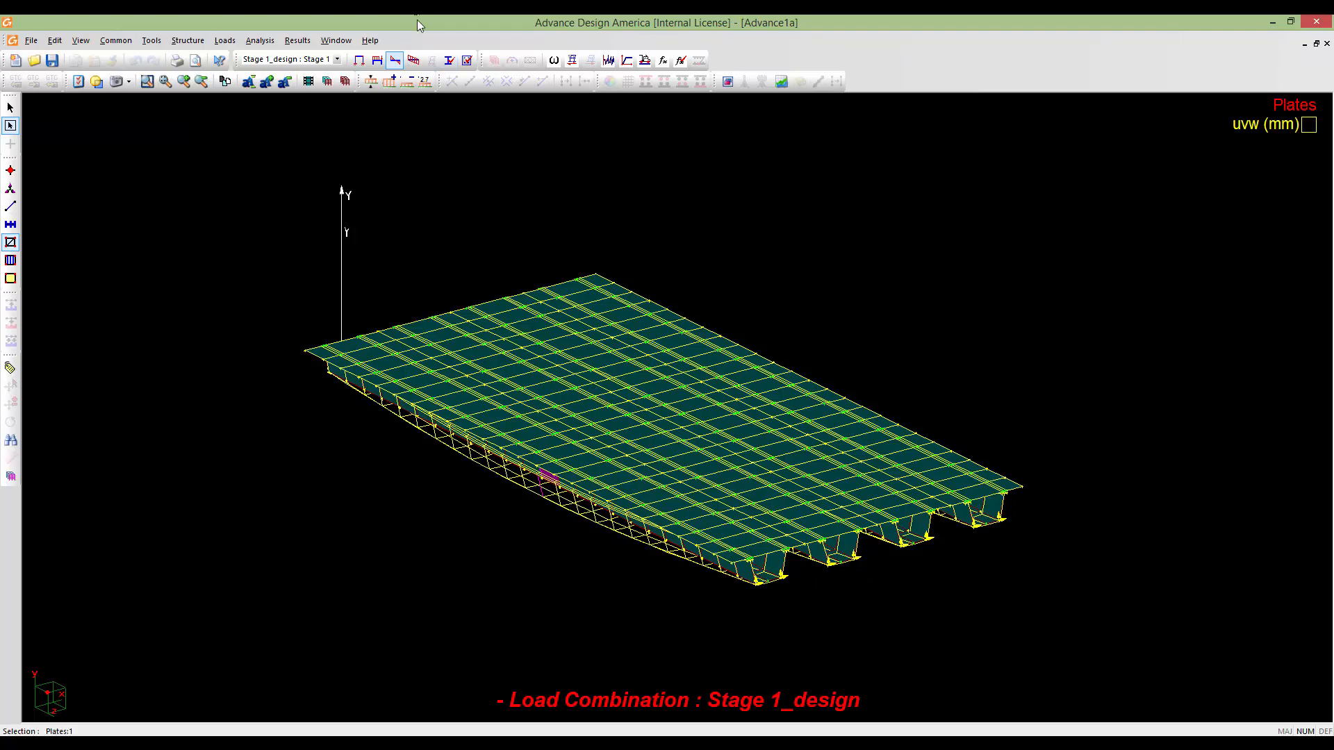
Select all the bridge supports, review their reactions spreadsheet for Stage 1_design, and close it
left_click(10, 188)
left_click_drag(182, 180, 189, 185)
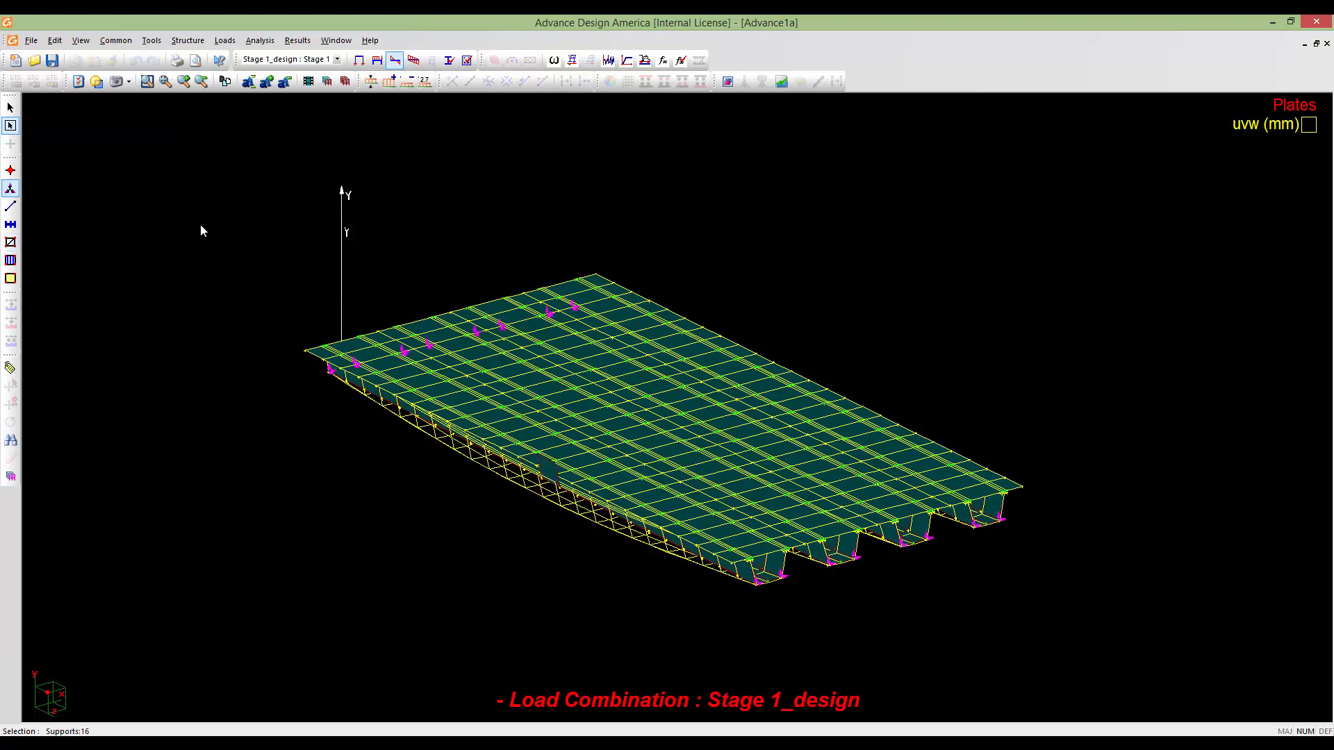
left_click(225, 81)
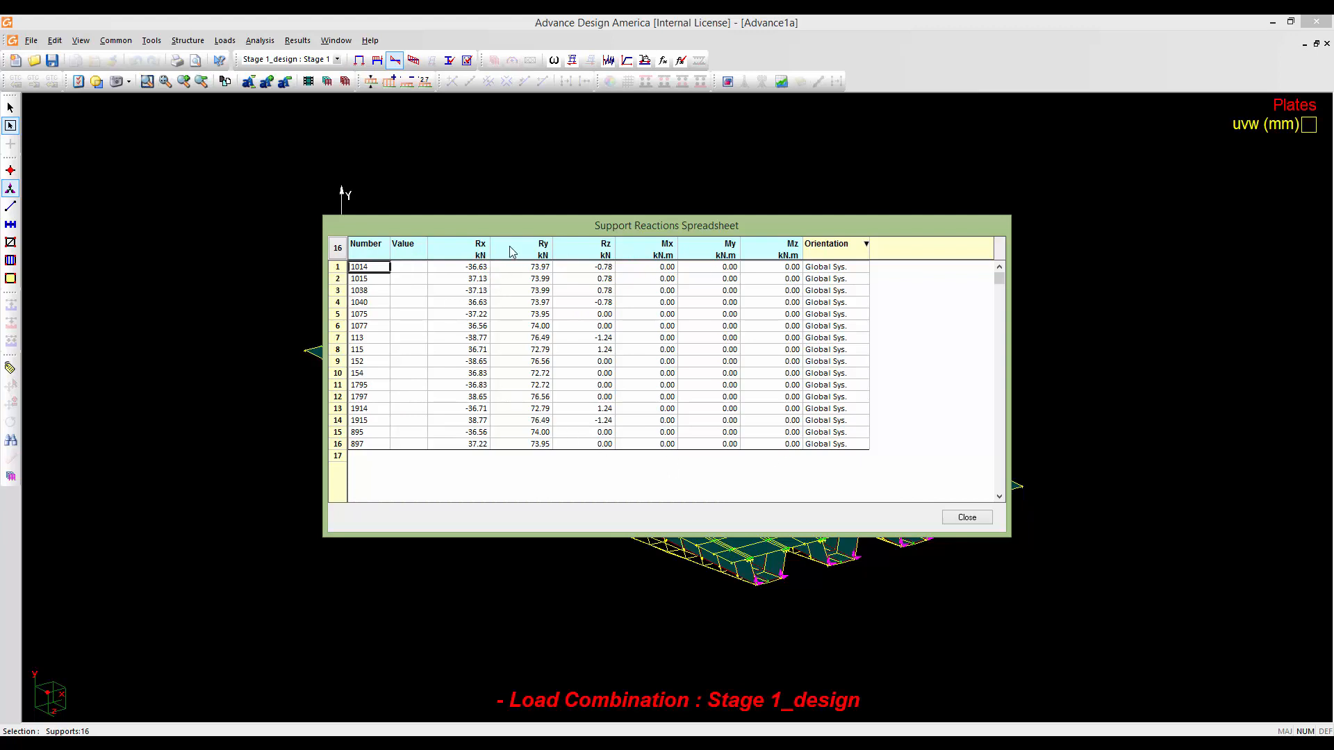
left_click_drag(511, 221, 515, 227)
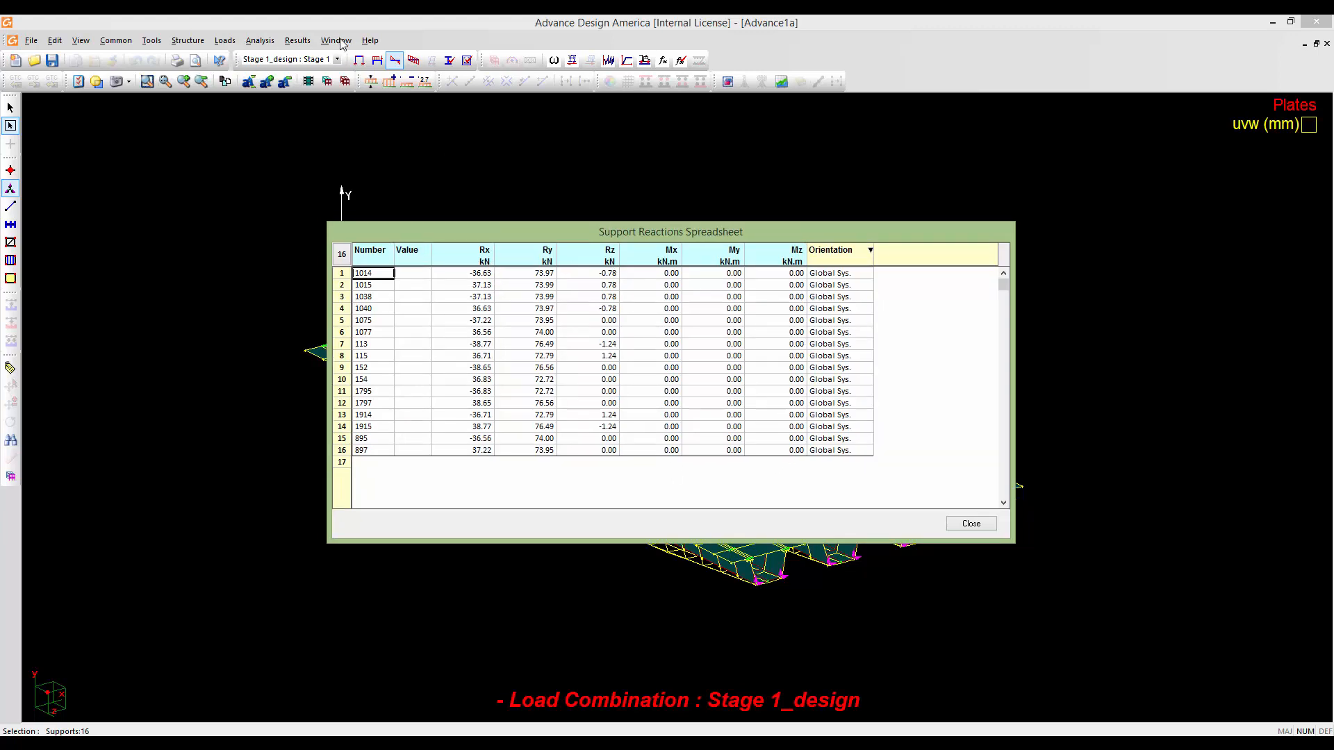
left_click(970, 524)
Turn on the graphic and numerical display of the Ry reactions for supports in the view options
middle_click_drag(727, 418, 811, 410)
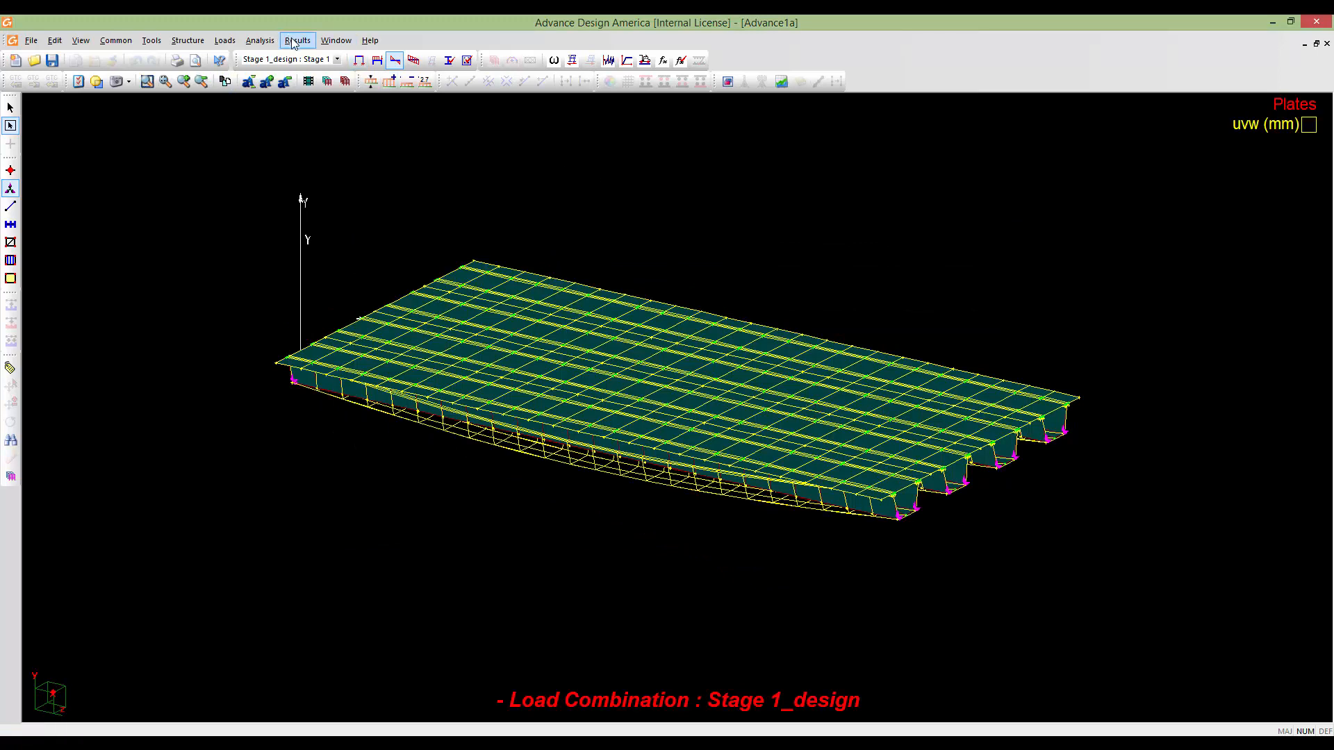
right_click(338, 132)
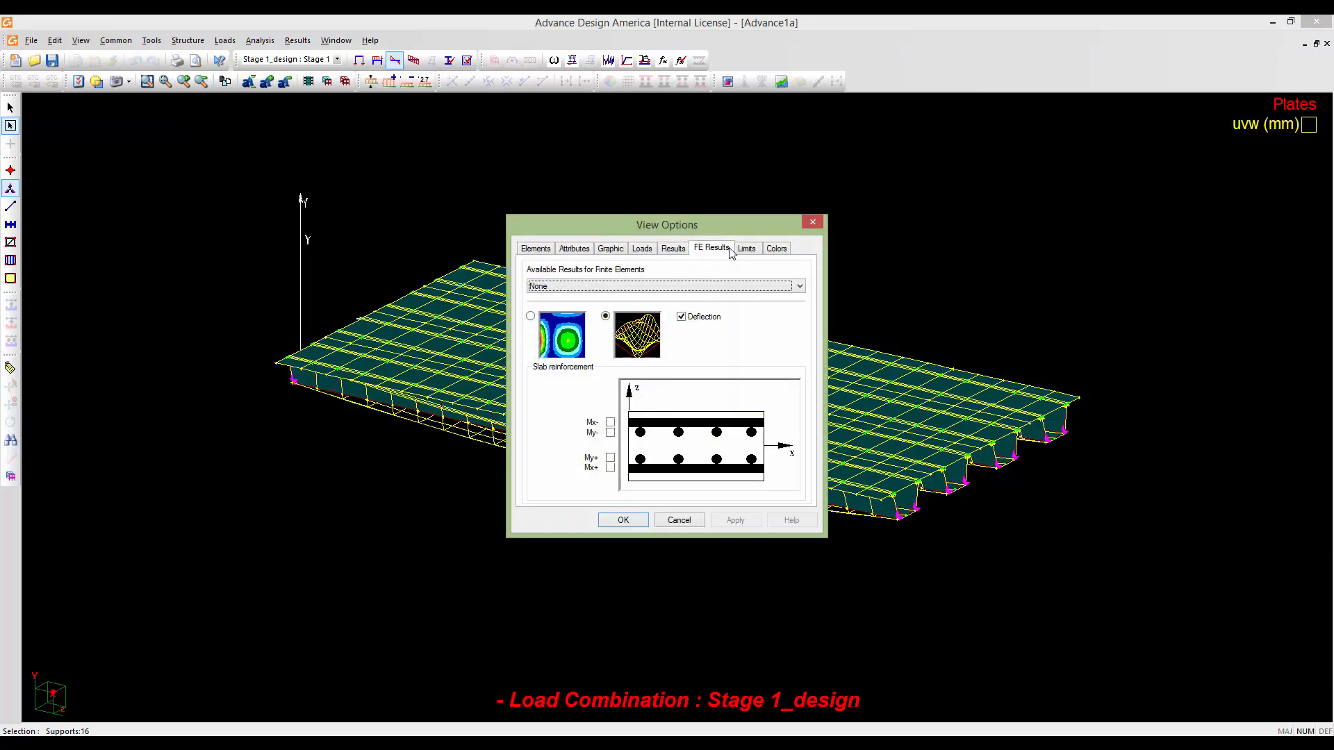
left_click(680, 250)
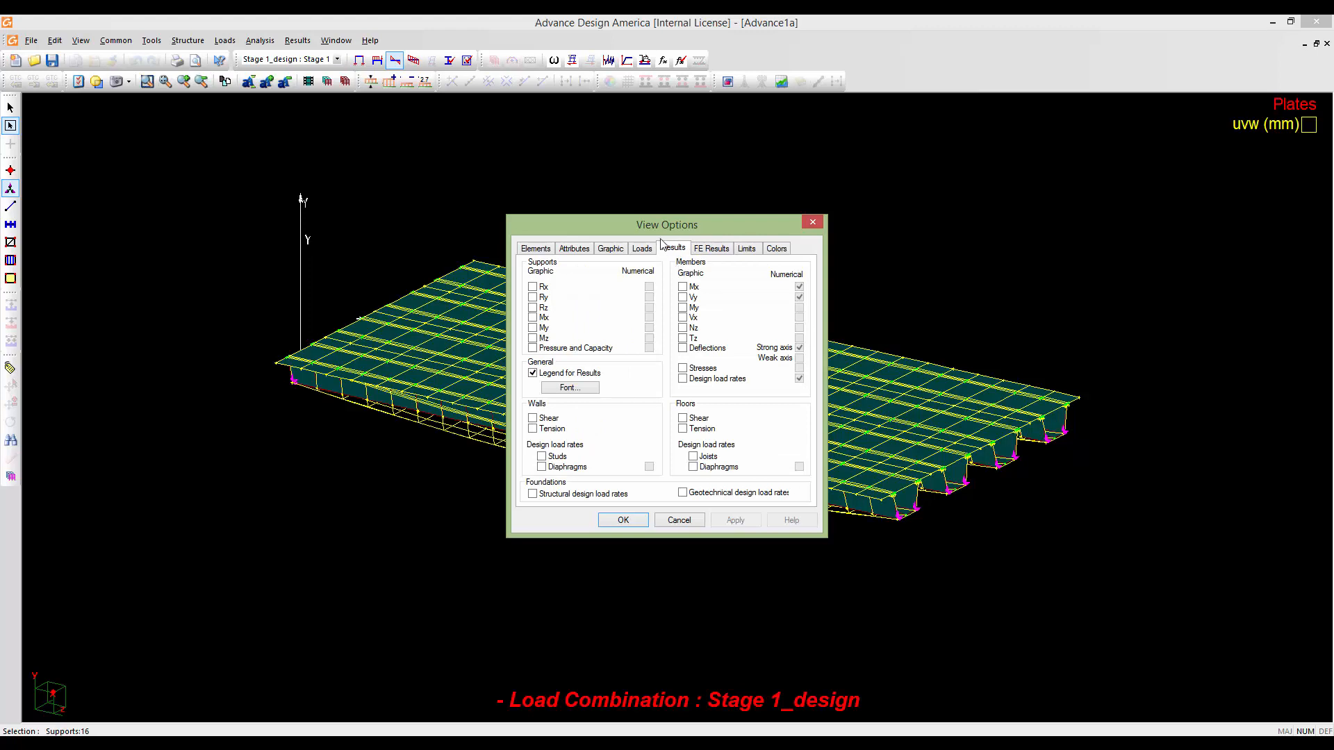
left_click_drag(637, 227, 621, 226)
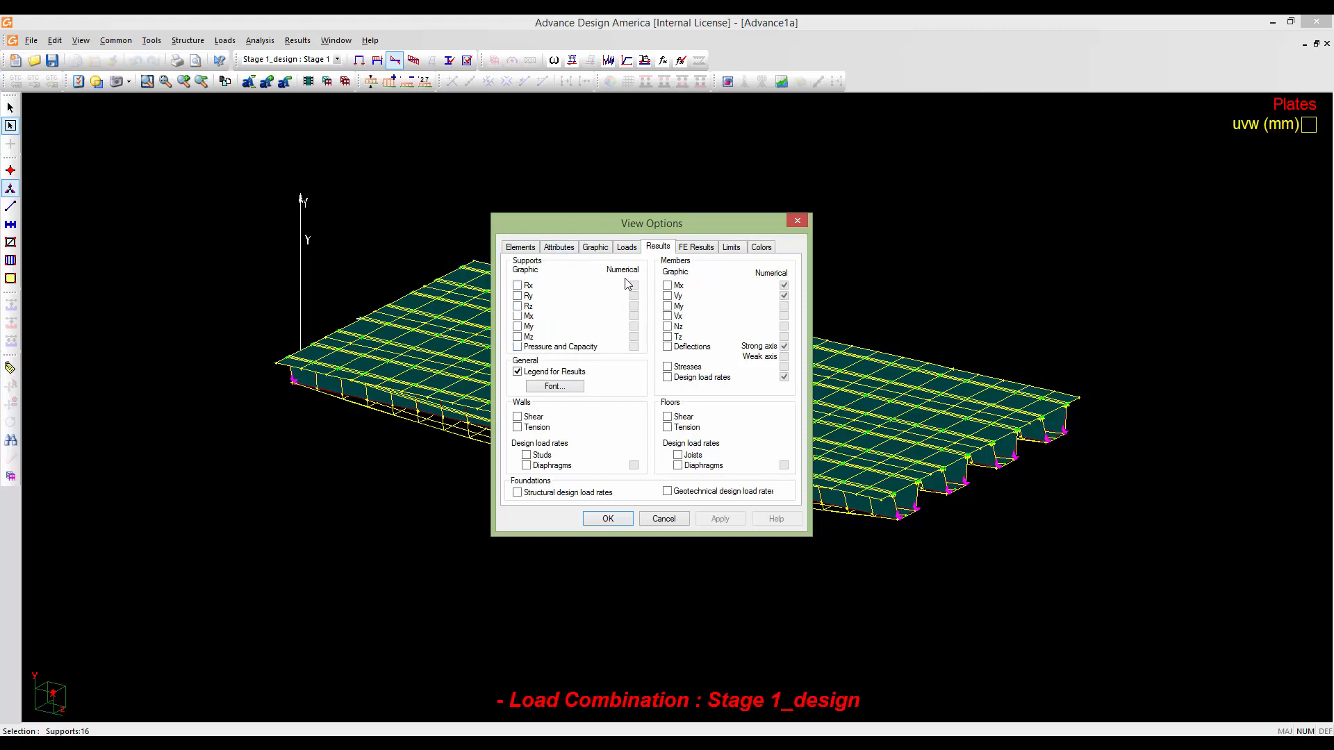
left_click(518, 296)
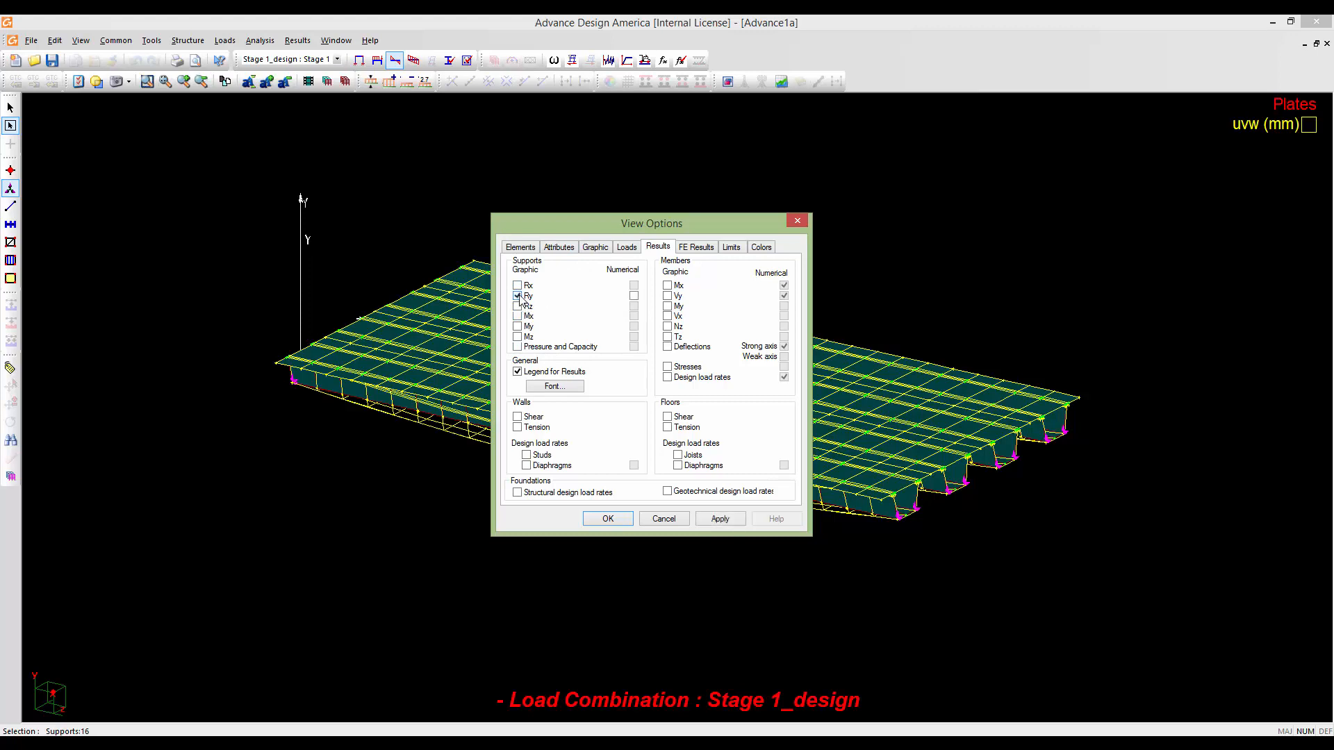
left_click(633, 296)
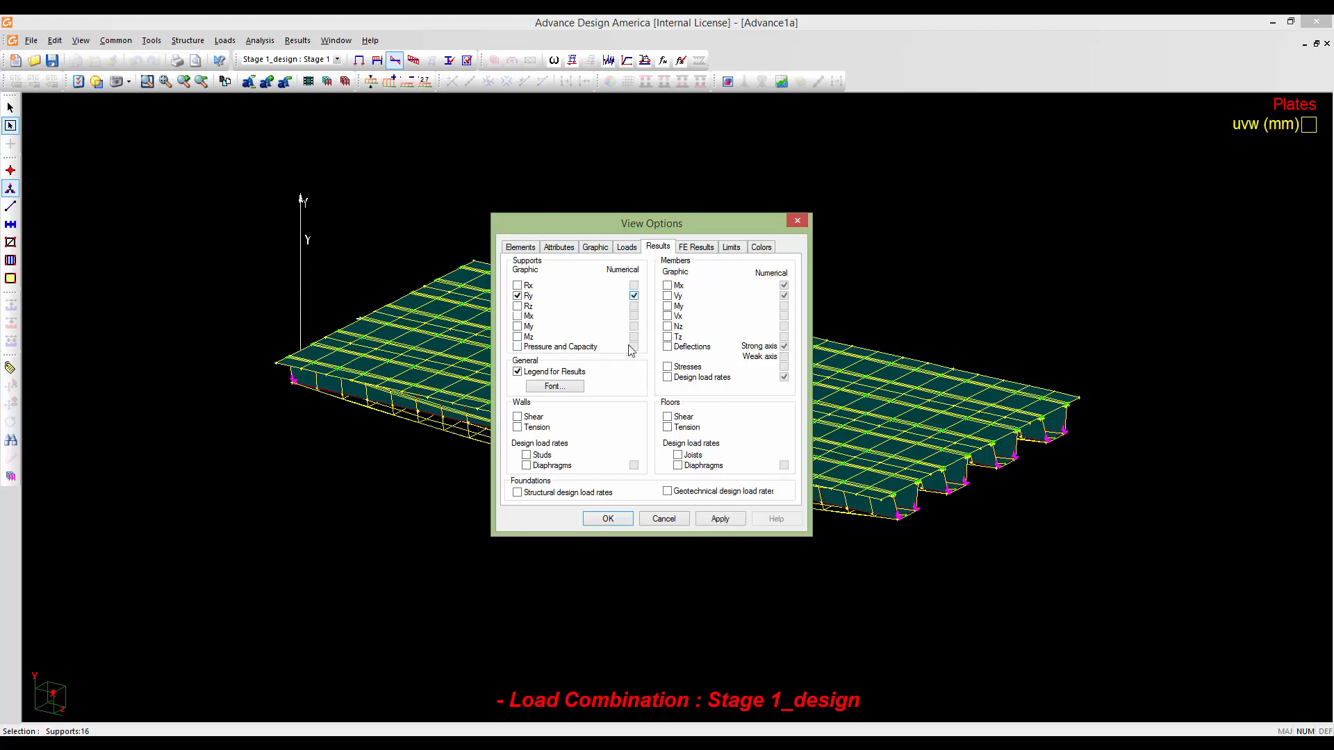
left_click(607, 519)
Examine the Ry reaction values at the bridge's end supports under Stage 1_design
scroll(871, 485, "up", 5)
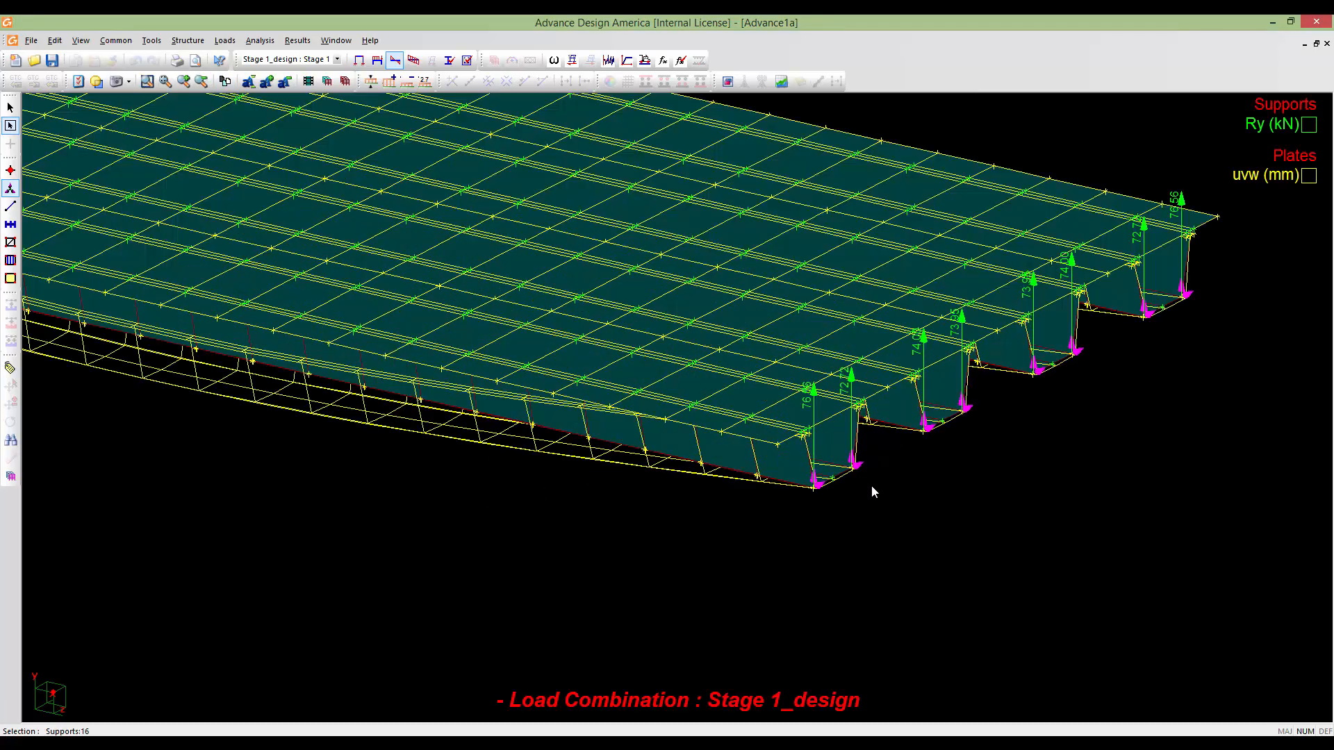
middle_click_drag(918, 285, 845, 362)
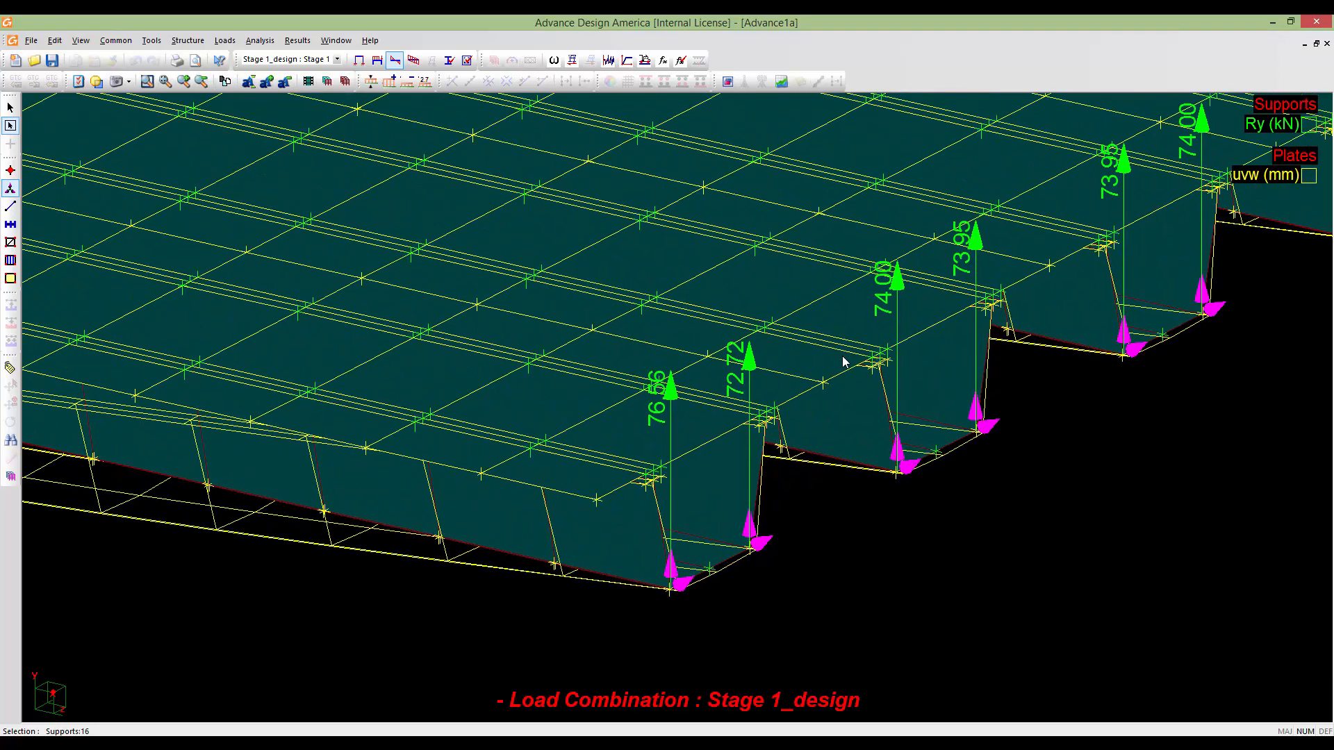
scroll(977, 324, "down", 2)
middle_click_drag(961, 328, 856, 417)
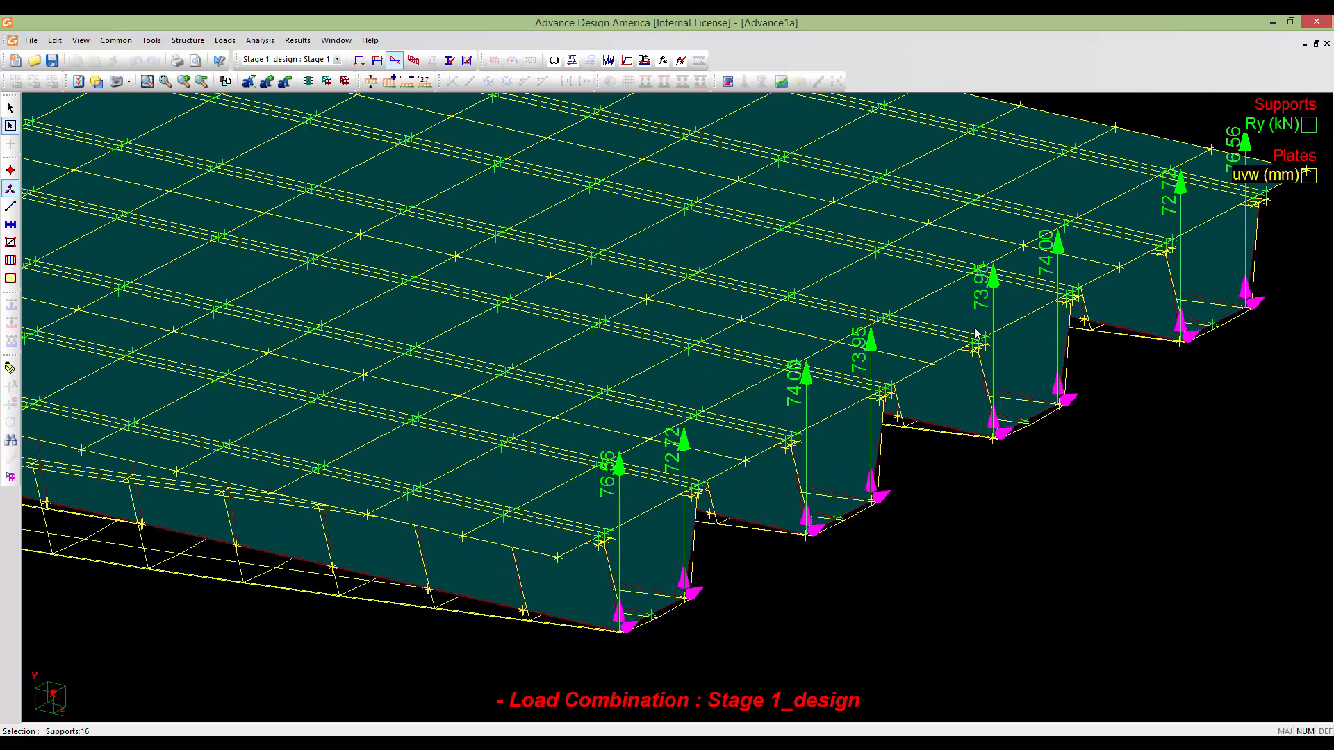
middle_click_drag(1026, 287, 984, 306)
scroll(921, 415, "down", 3)
middle_click_drag(922, 415, 934, 392)
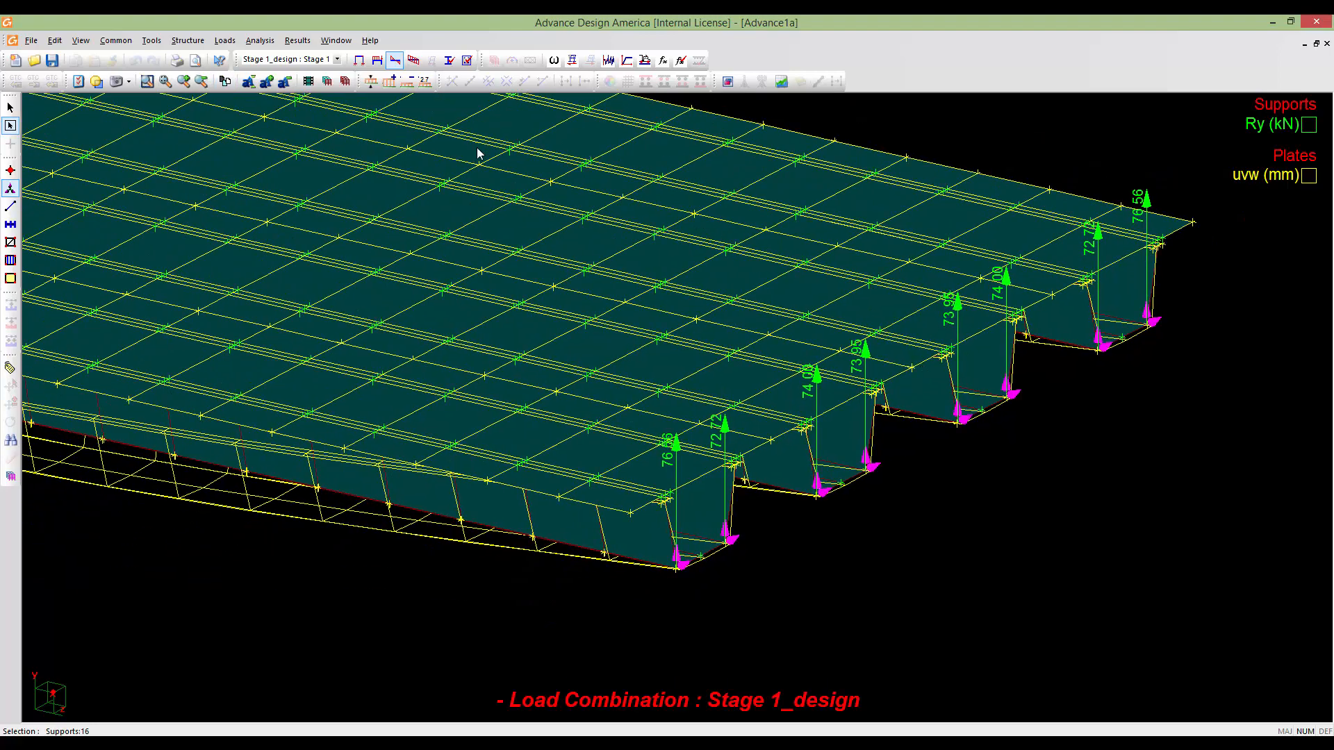
Display the Stage 2_design load combination and inspect the bridge's deflection and Ry support reactions
left_click(336, 60)
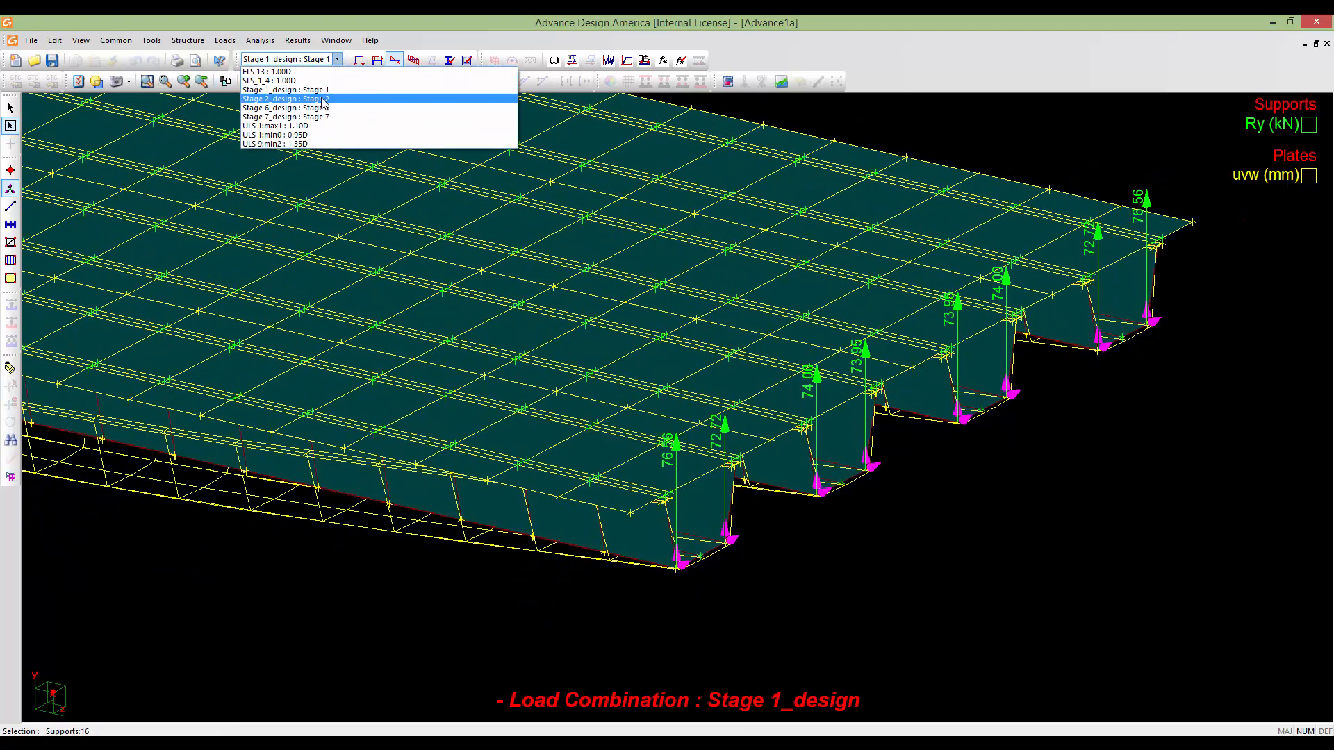
left_click(322, 103)
scroll(616, 289, "down", 2)
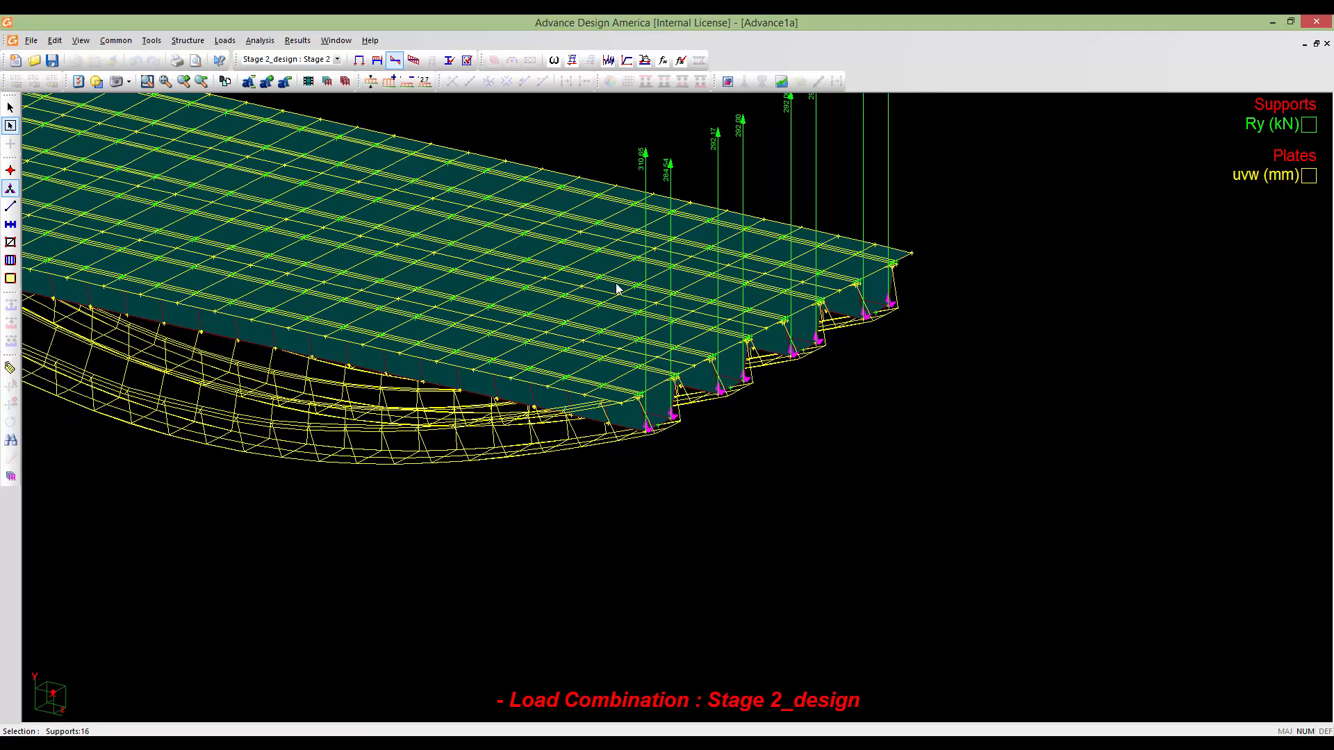
middle_click_drag(673, 190, 674, 274)
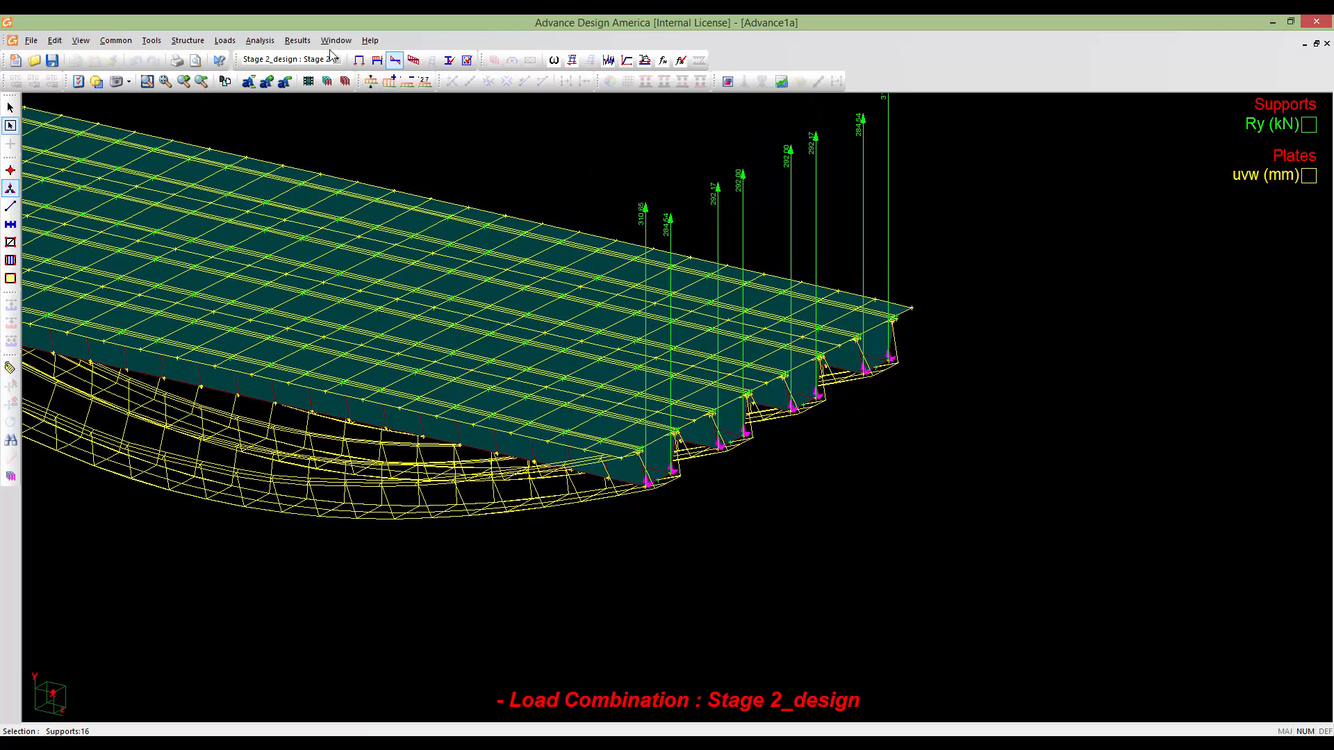
Switch the displayed load combination to ULS 9:min2 and inspect the whole bridge's deflected shape and Ry support reactions
left_click(333, 59)
left_click(368, 144)
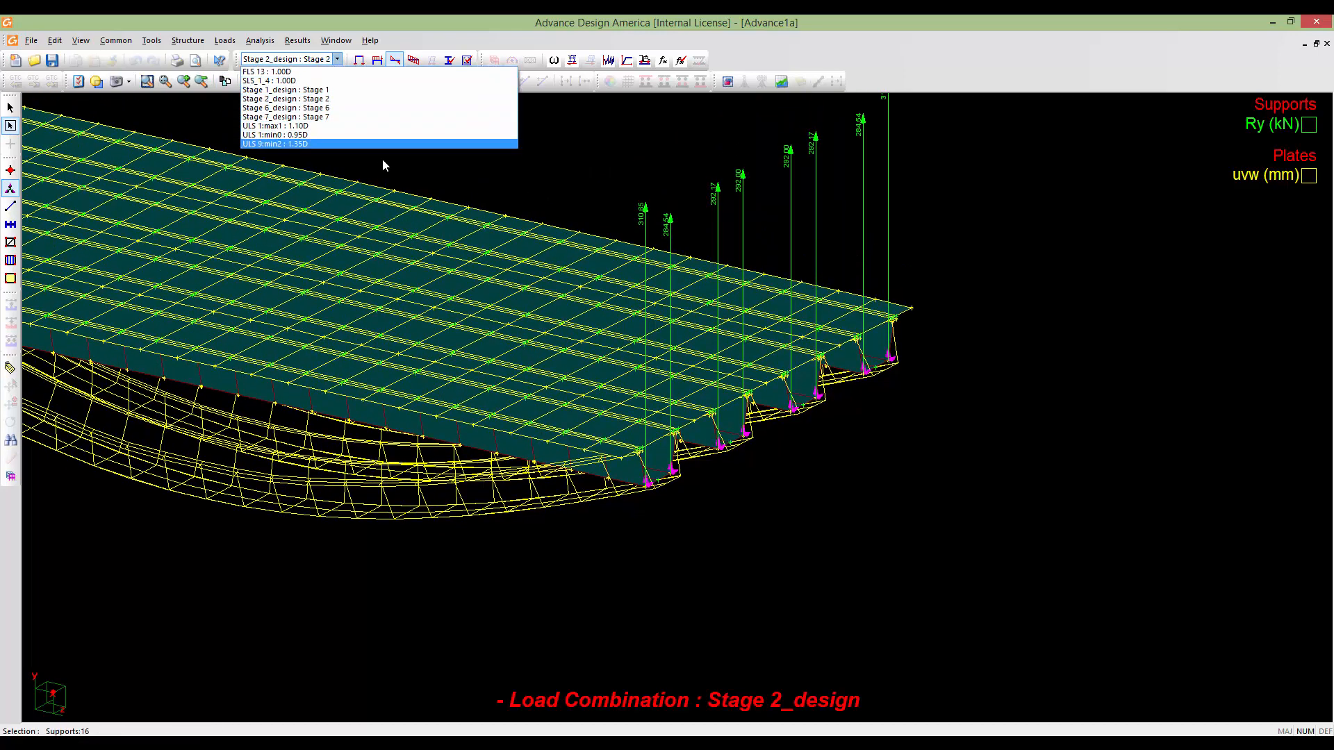
middle_click_drag(581, 244, 763, 371)
scroll(762, 372, "down", 8)
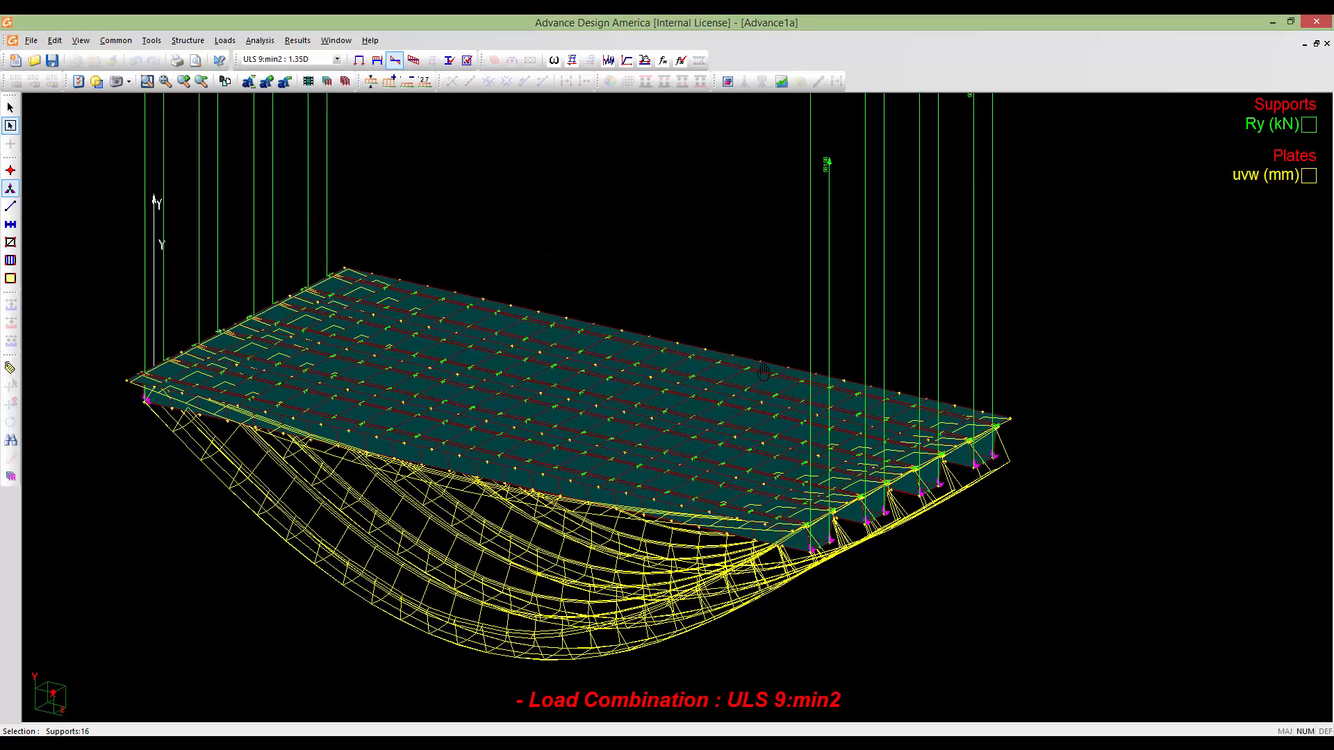
middle_click_drag(704, 332, 734, 445)
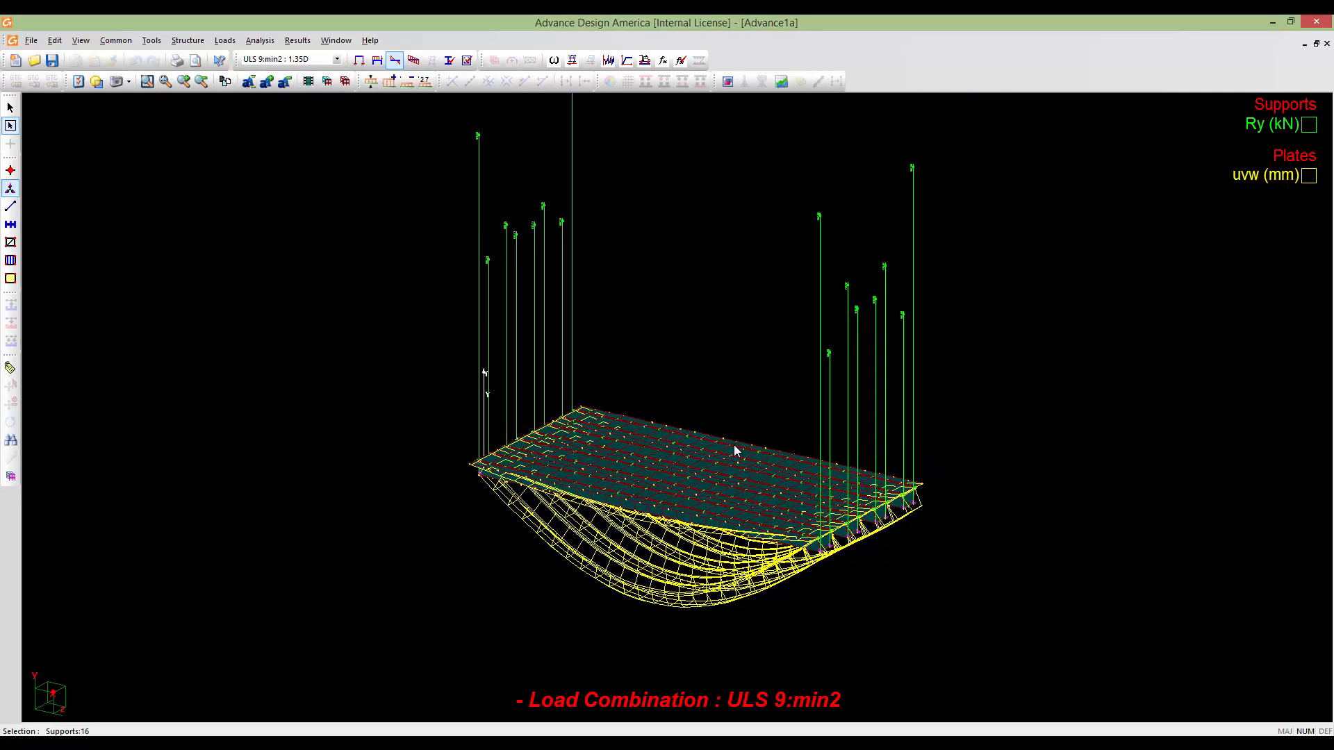
scroll(732, 440, "down", 1)
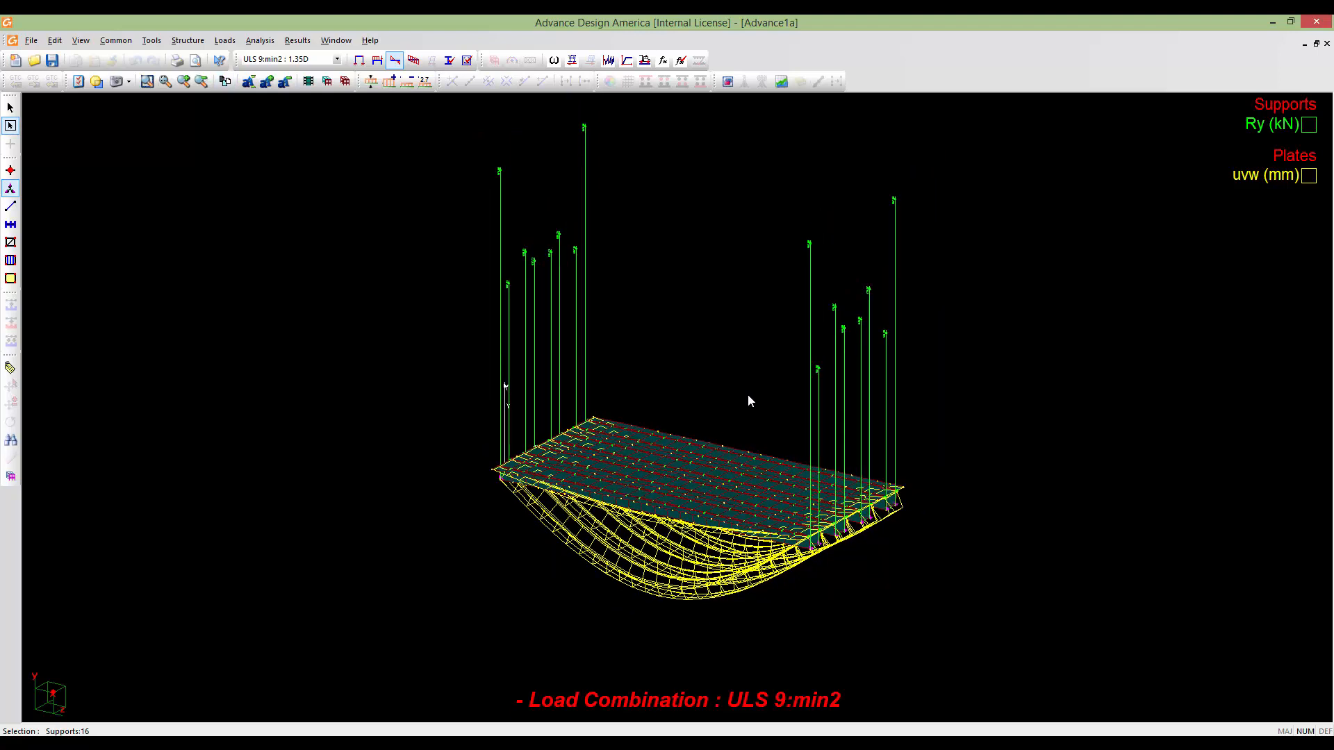
middle_click_drag(748, 394, 703, 451, "shift")
scroll(677, 474, "up", 3)
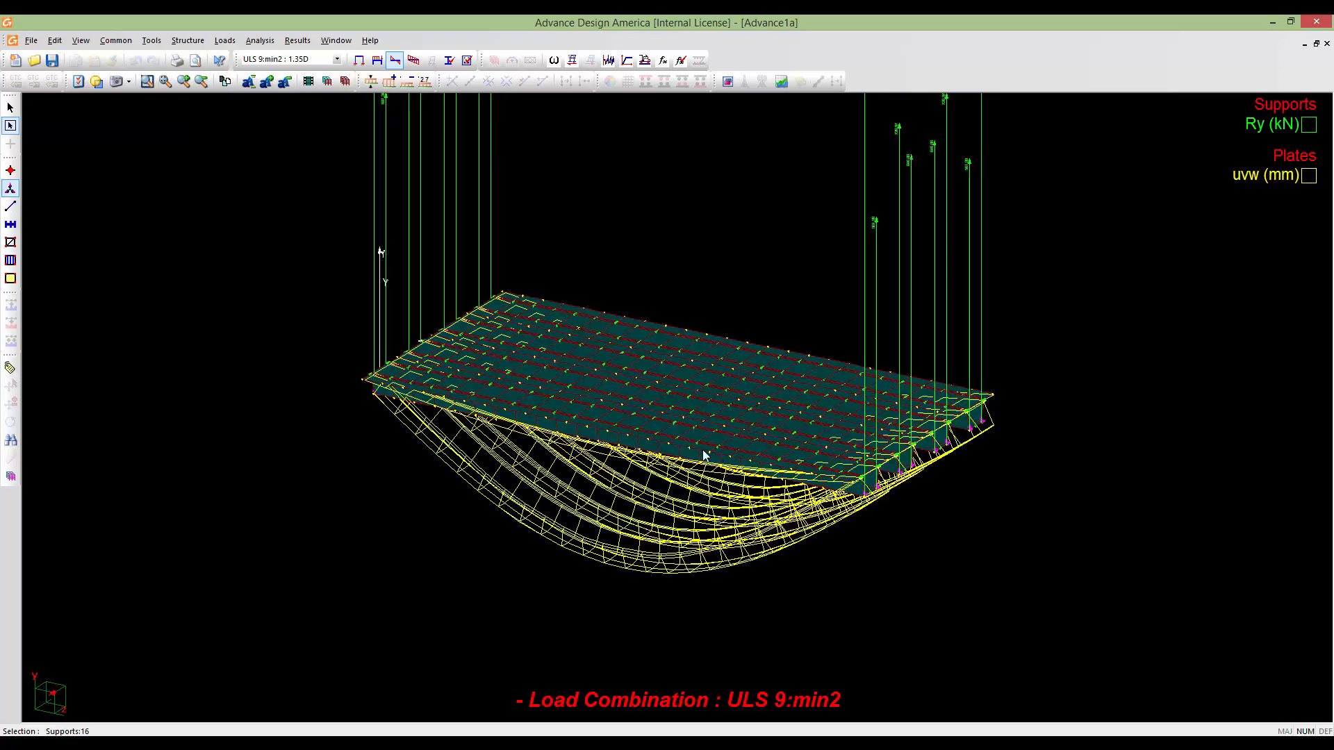
middle_click_drag(720, 387, 680, 462, "shift")
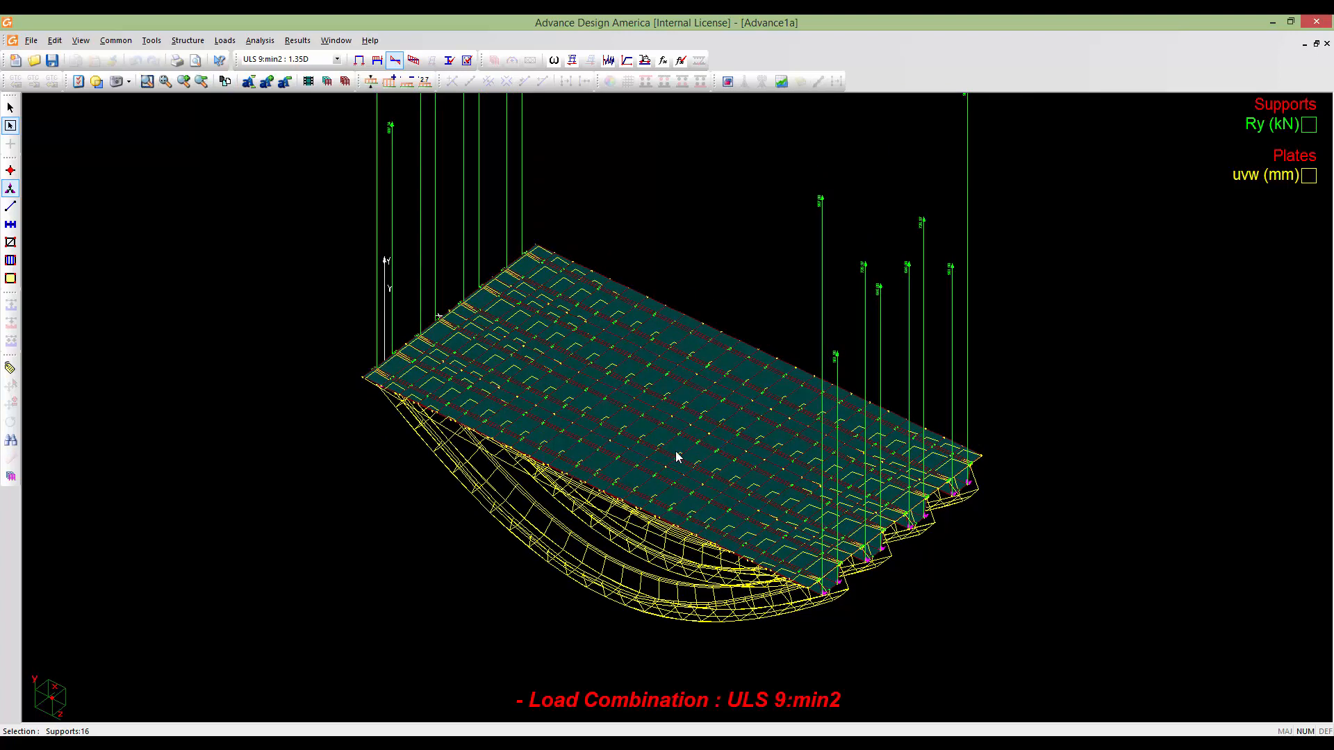
Open the program's About information to view its version and technical support contact details
left_click(369, 40)
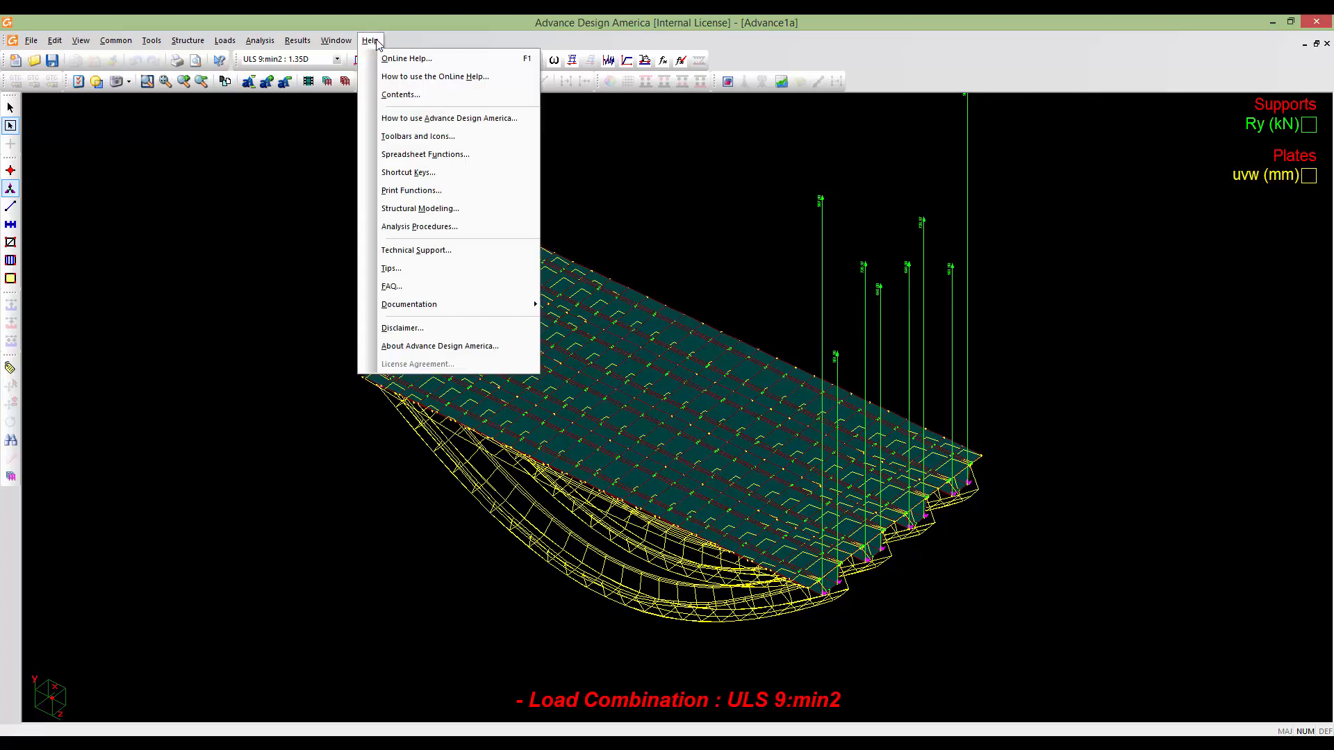
left_click(440, 346)
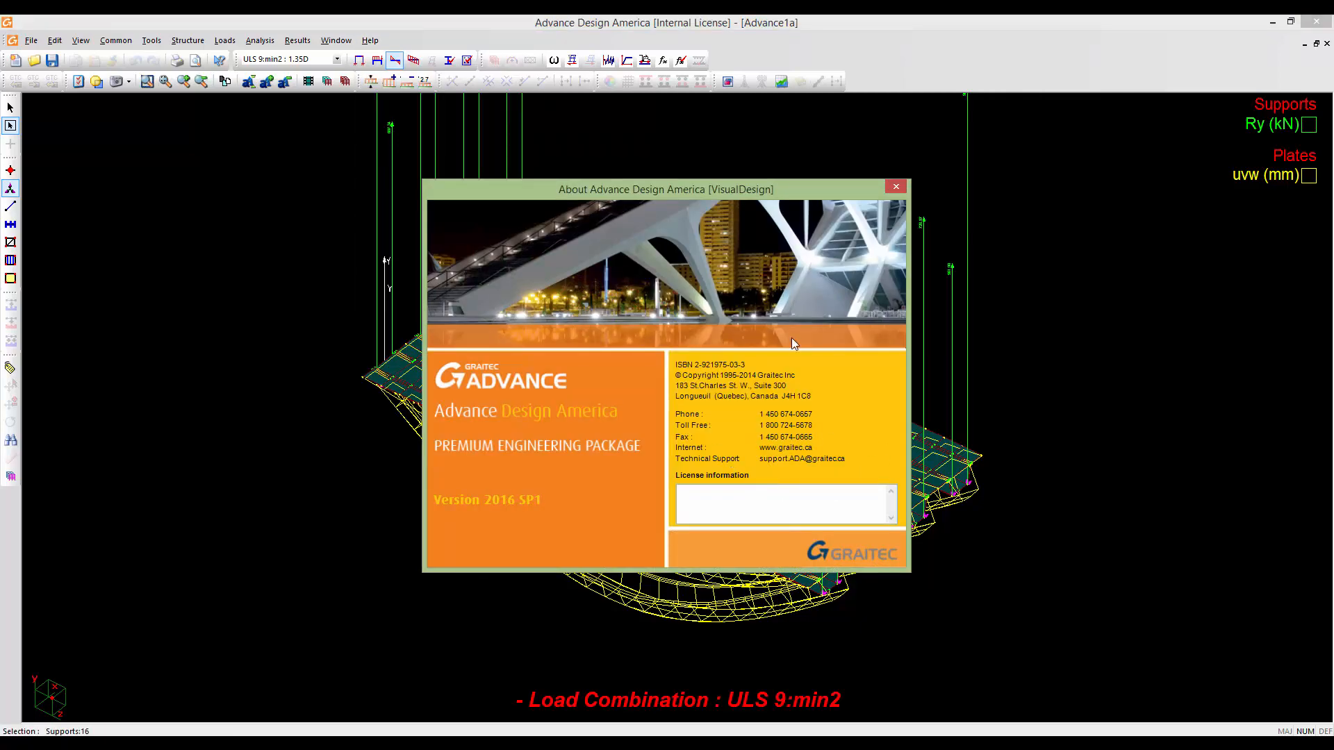
left_click_drag(739, 189, 687, 175)
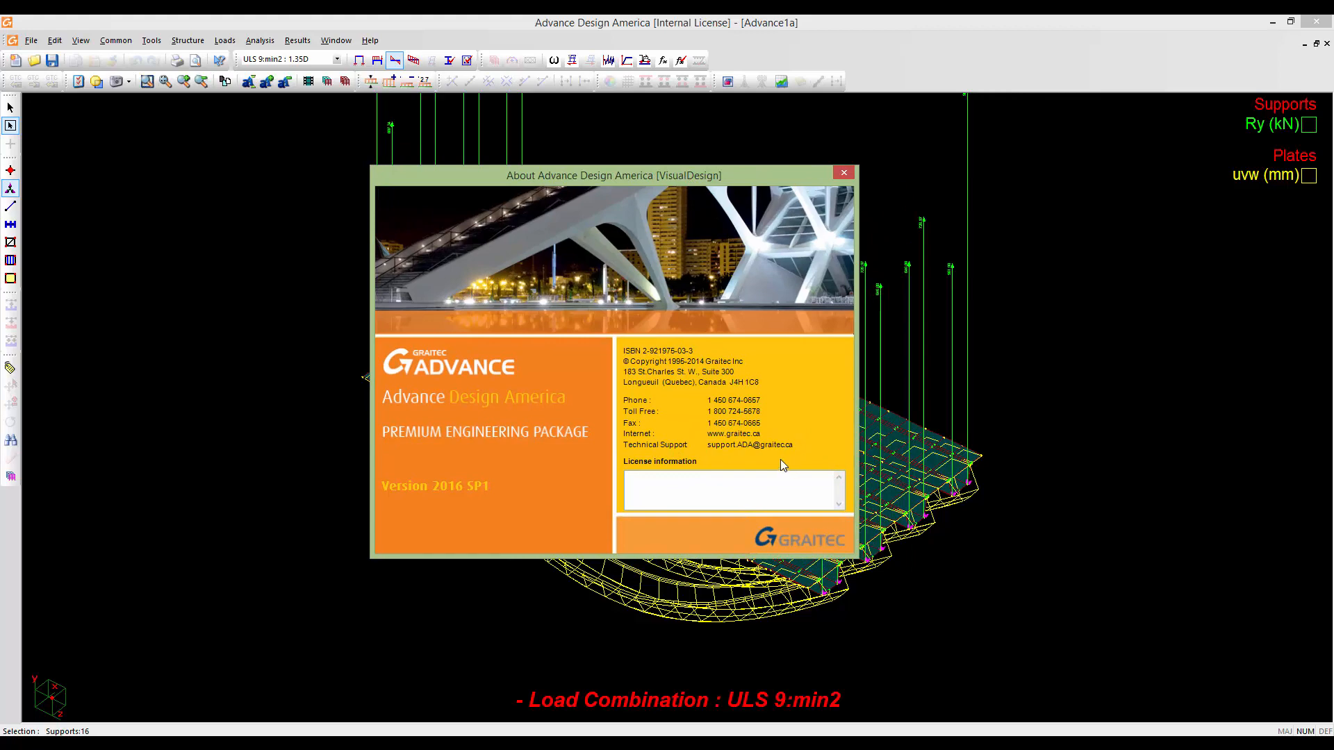